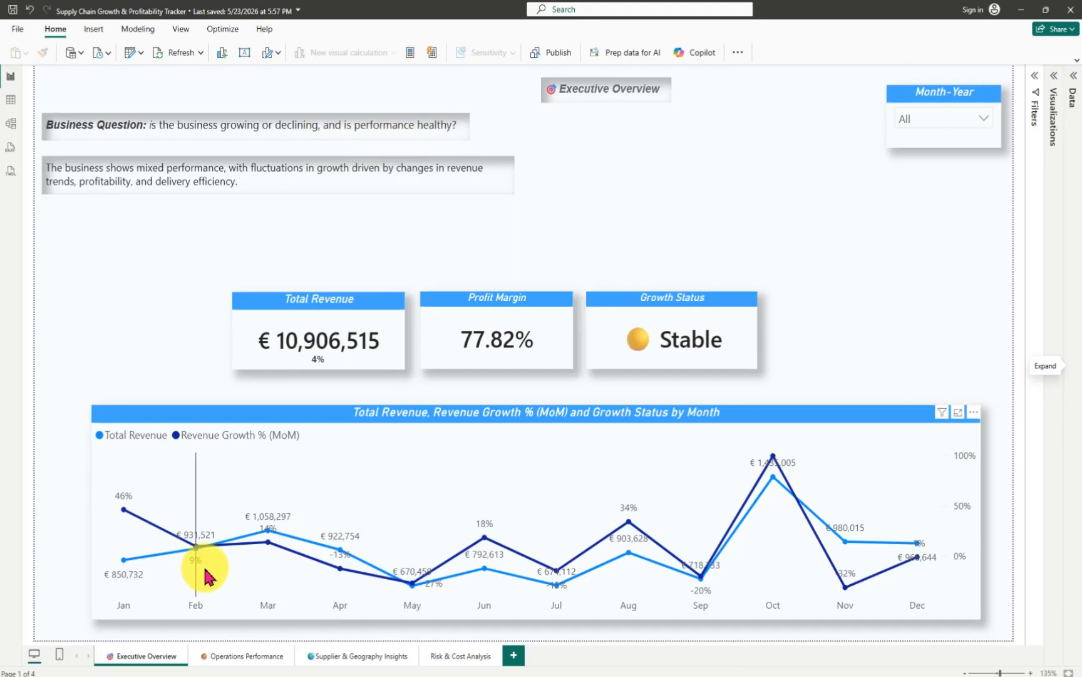
- View the Operations Performance, Supplier & Geography Insights and Risk & Cost Analysis report pages, and return to Executive Overview
{"action": "left_click", "coordinate": [246, 667]}
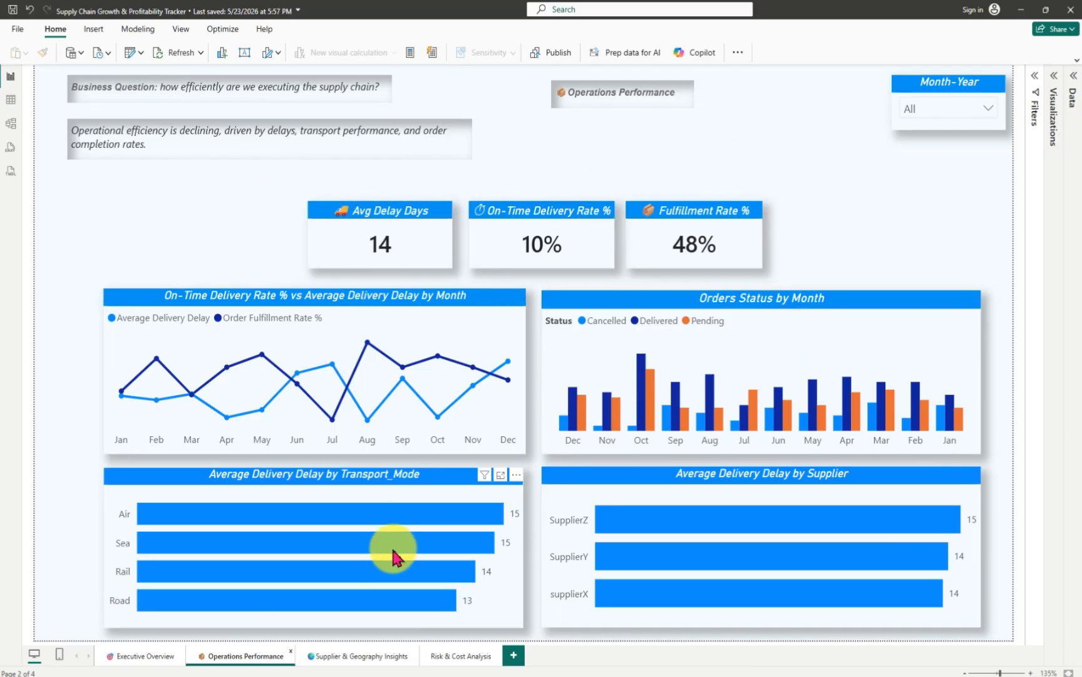
{"action": "left_click", "coordinate": [363, 658]}
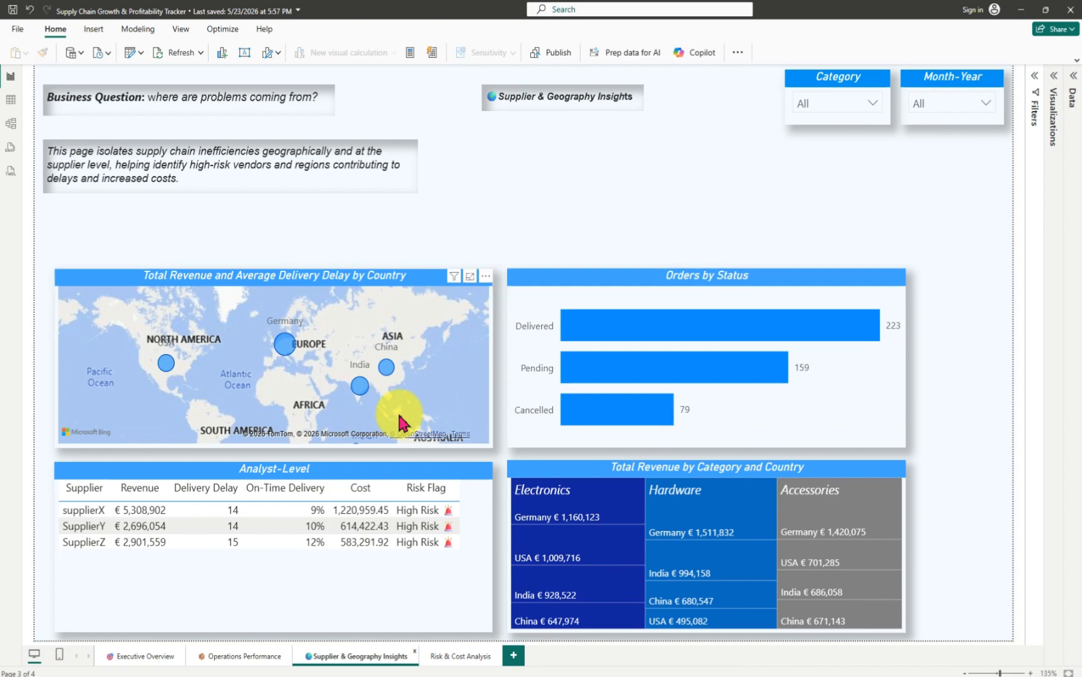
{"action": "left_click", "coordinate": [442, 656]}
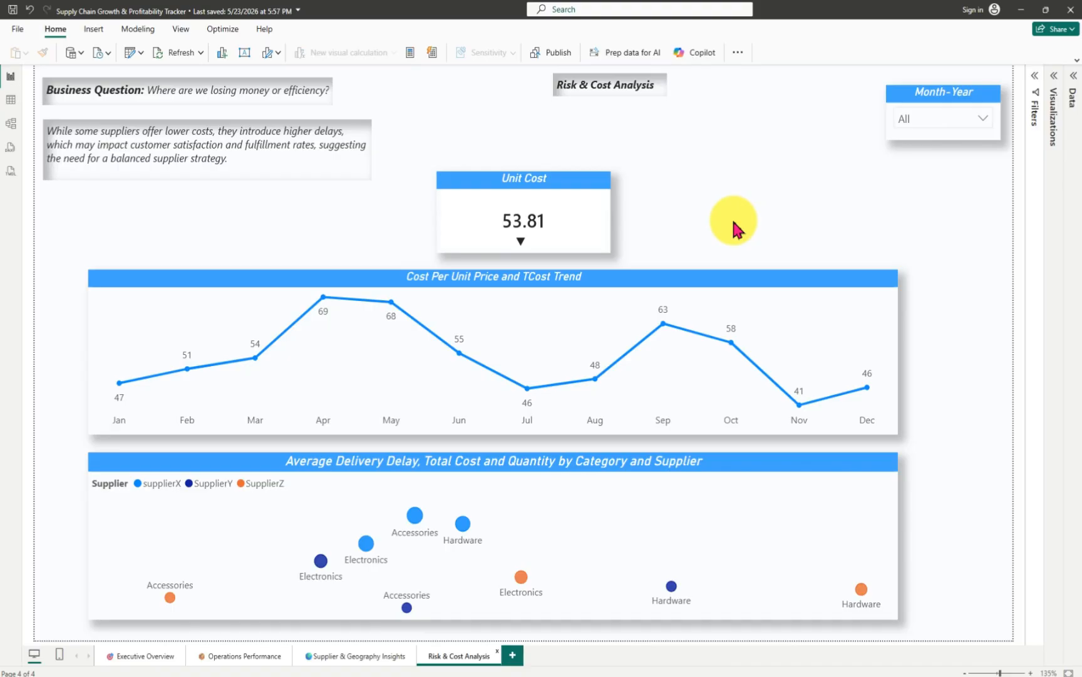
{"action": "left_click", "coordinate": [148, 657]}
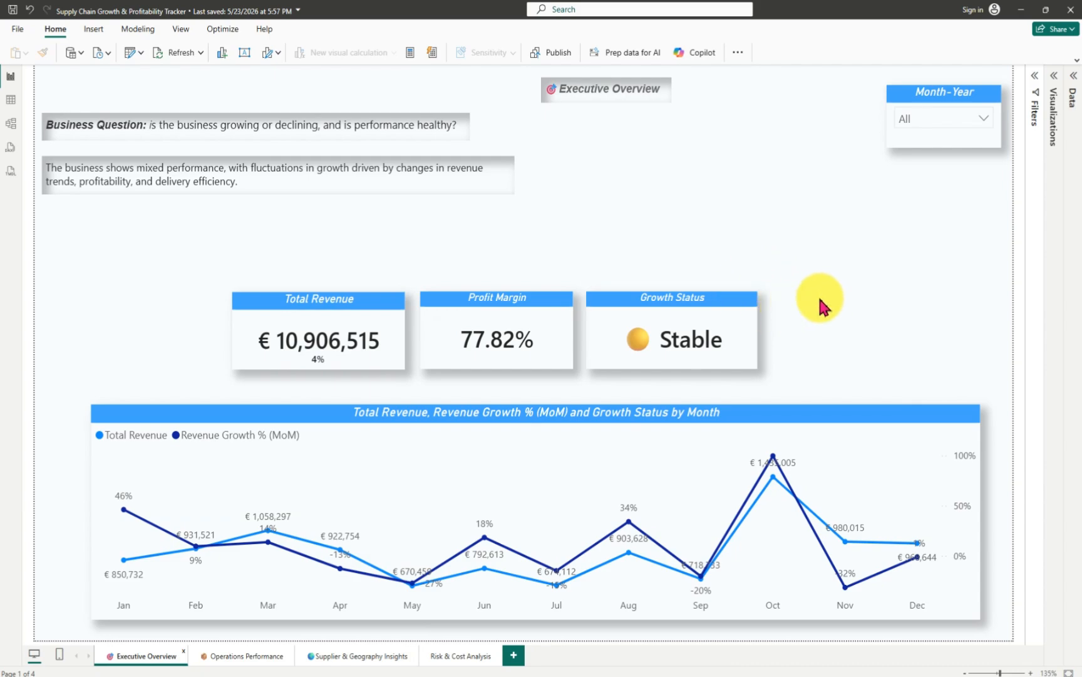
- Filter the Executive Overview page by Jan 2023, Feb 2023 and Mar 2023 one at a time, and clear the month filter
{"action": "left_click", "coordinate": [982, 124]}
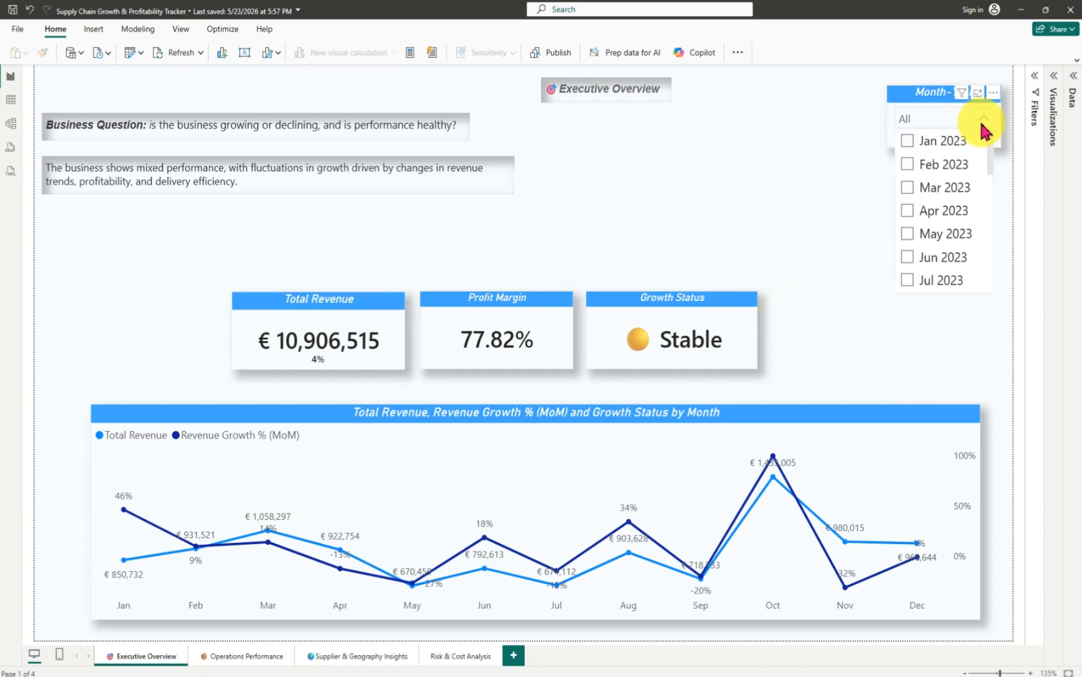
{"action": "left_click", "coordinate": [908, 142]}
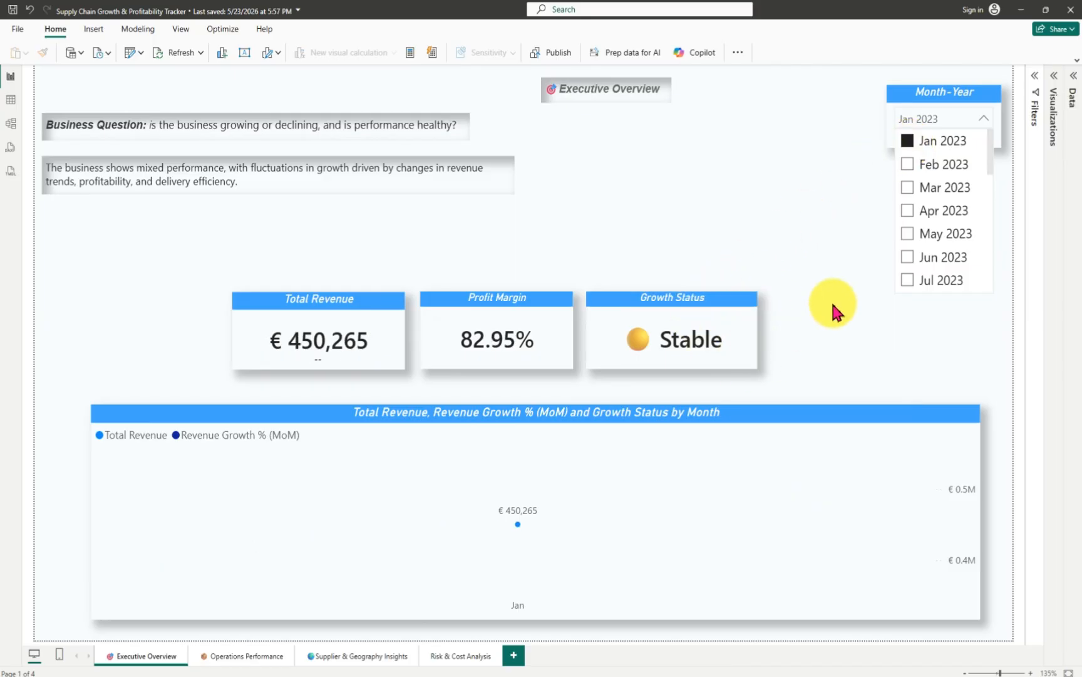
{"action": "left_click", "coordinate": [908, 165]}
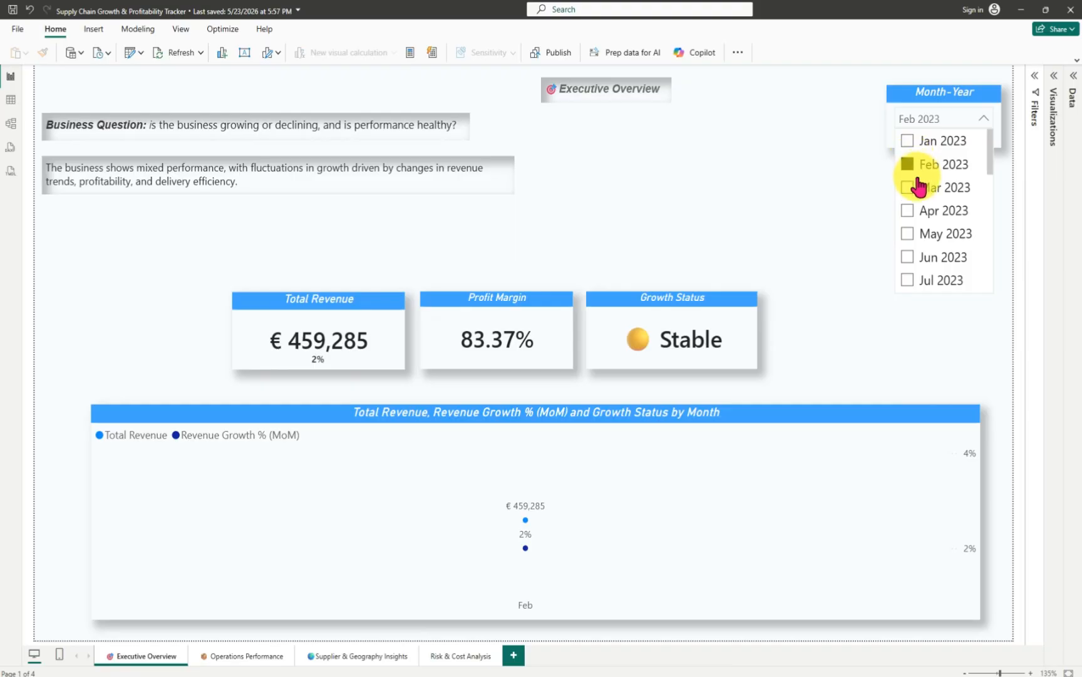
{"action": "left_click", "coordinate": [906, 190]}
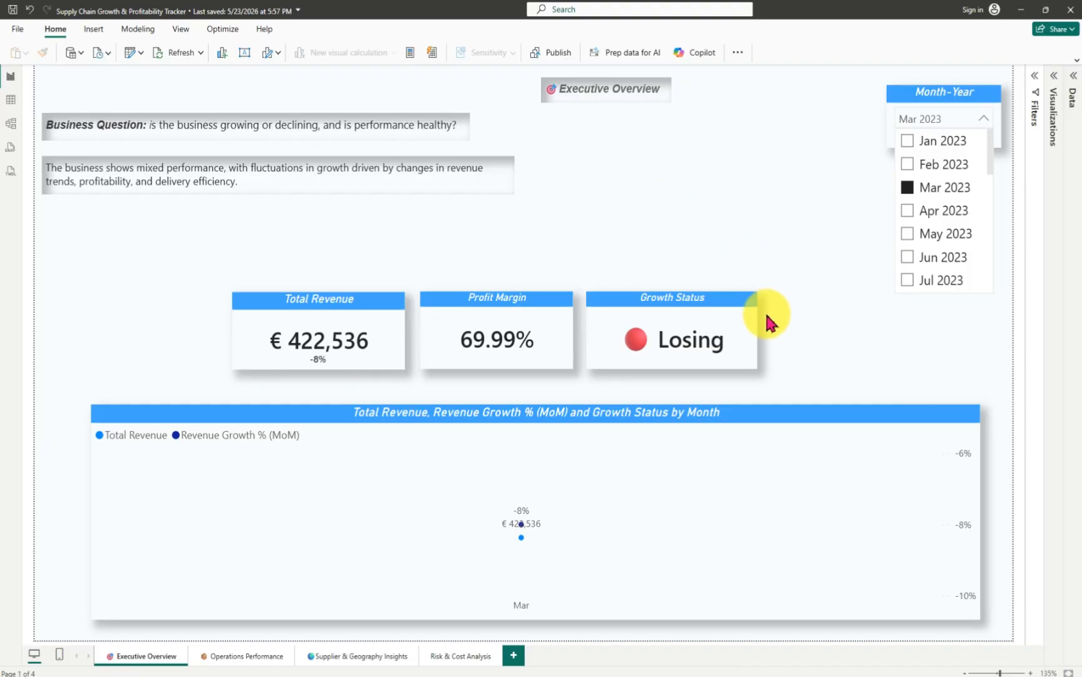
{"action": "left_click", "coordinate": [907, 189]}
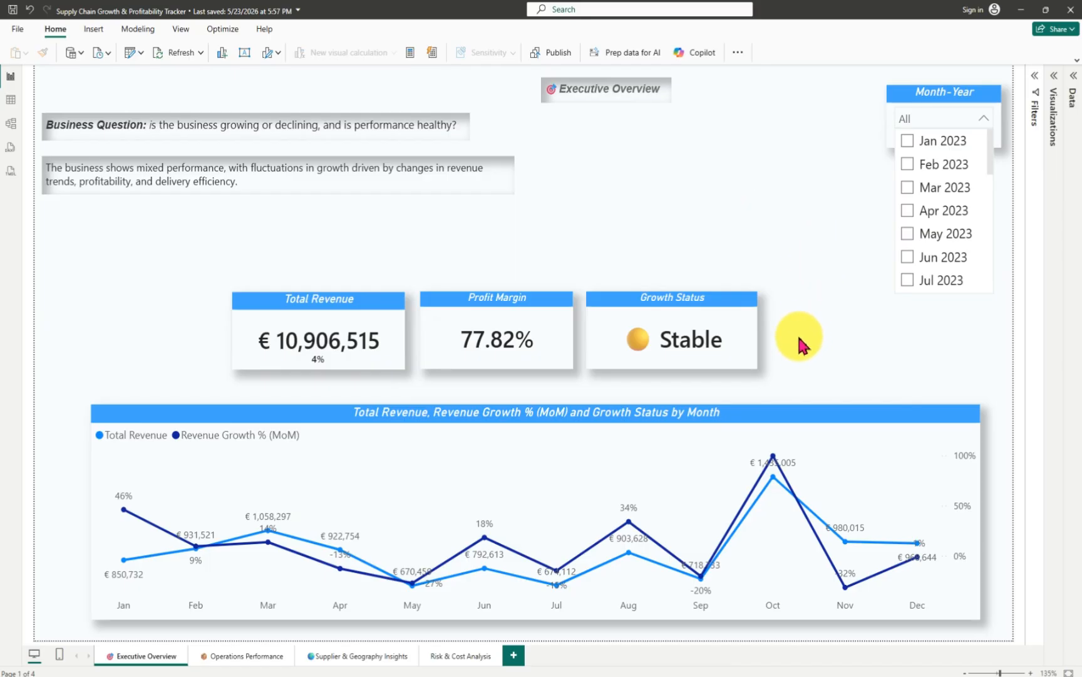
- Switch to the dirty_supply_chain_dataset.csv workbook in Excel and widen the Transport_Mode column to fit its header
{"action": "left_click", "coordinate": [751, 654]}
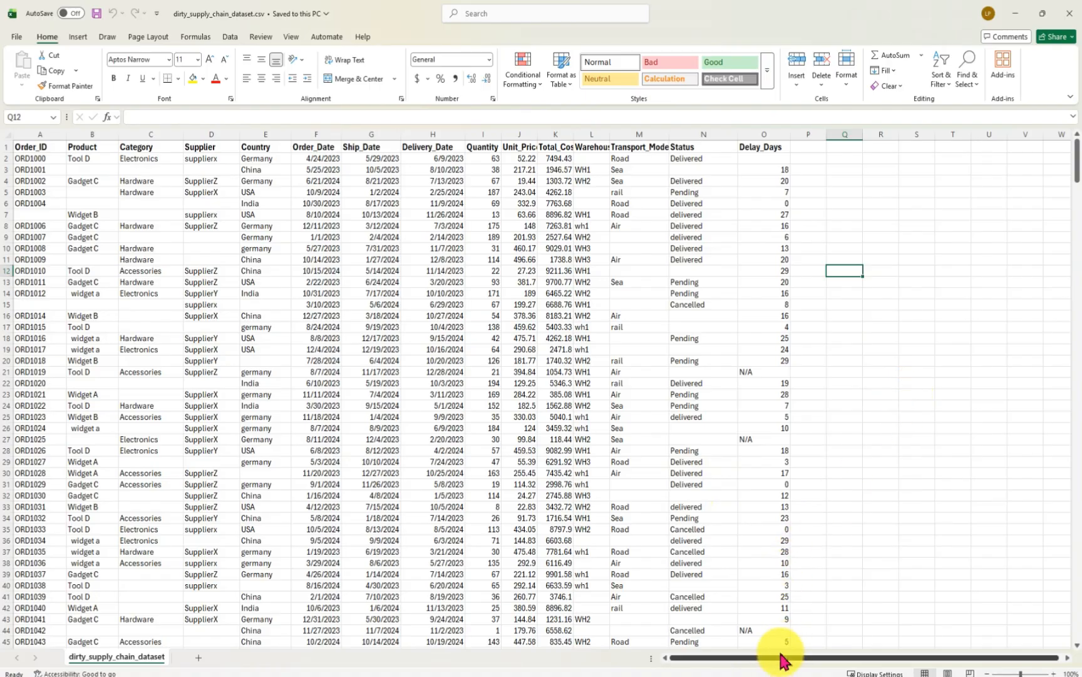
{"action": "left_click_drag", "start_coordinate": [780, 656], "coordinate": [800, 662]}
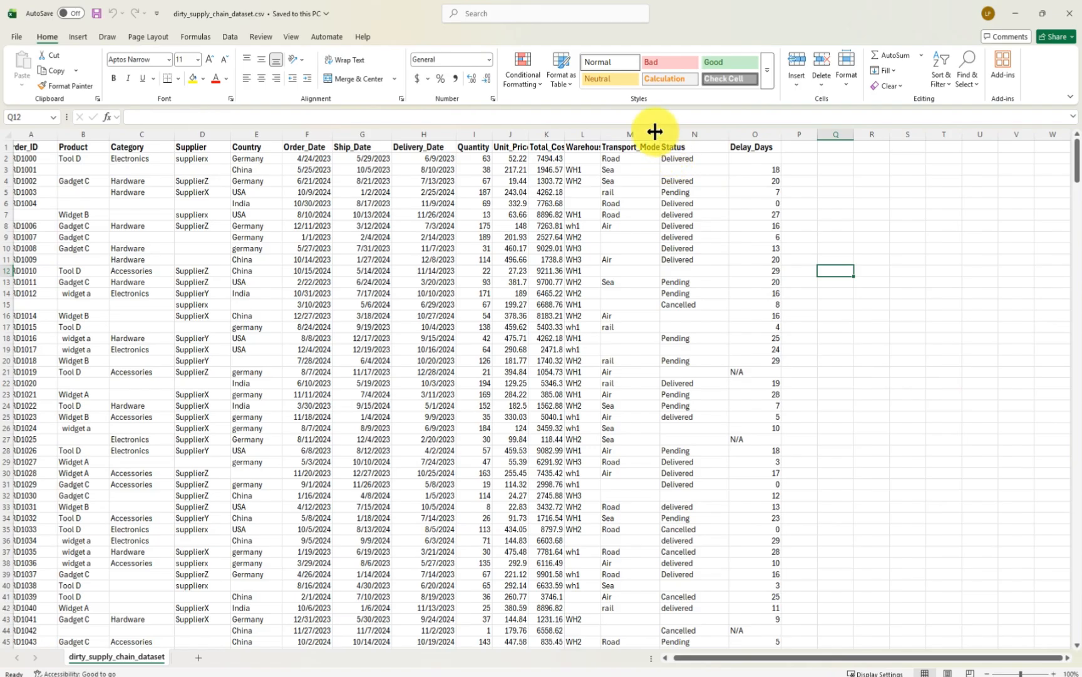
{"action": "left_click_drag", "start_coordinate": [655, 131], "coordinate": [669, 133]}
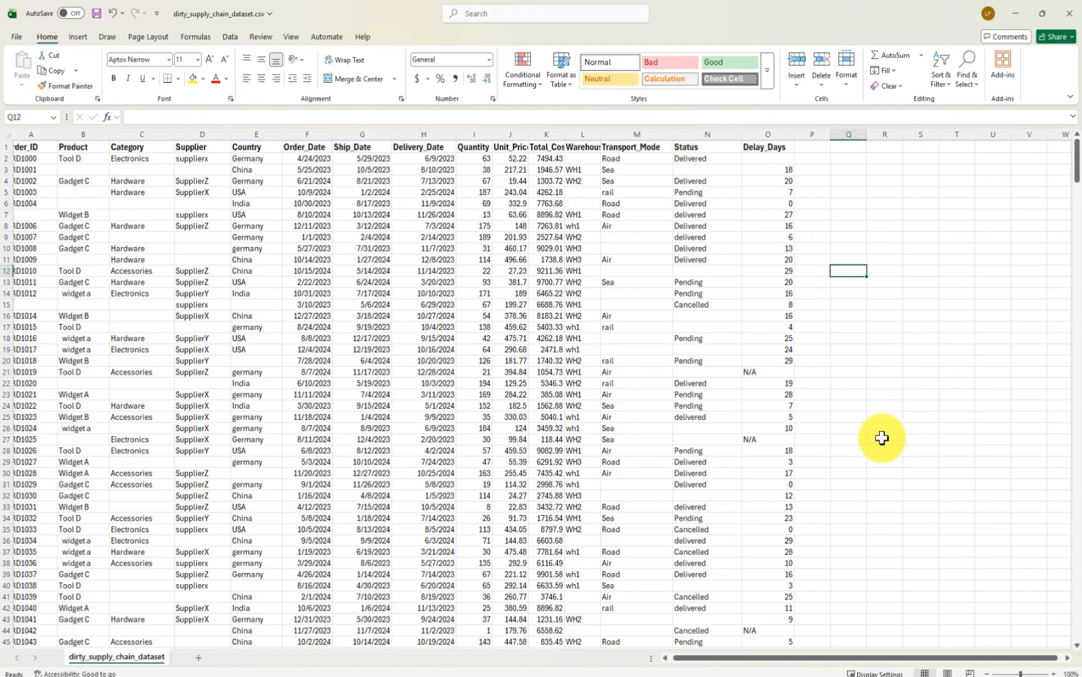
{"action": "left_click_drag", "start_coordinate": [698, 658], "coordinate": [679, 658]}
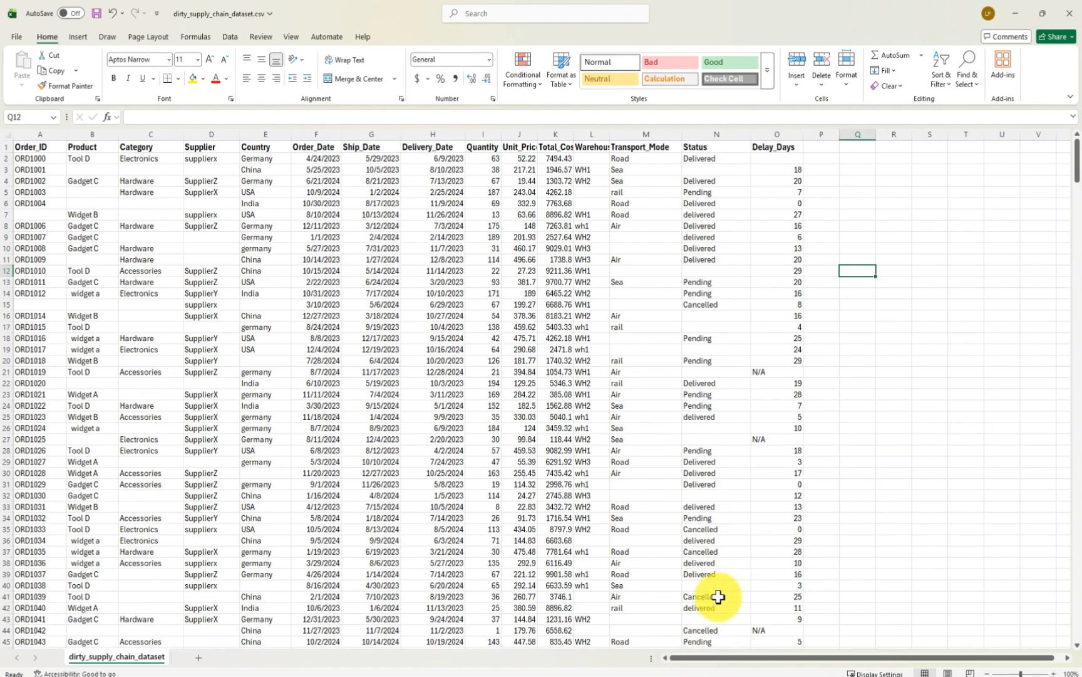
- Return to the Supply Chain Growth & Profitability Tracker report in Power BI and collapse its Month-Year list
{"action": "mouse_move", "coordinate": [665, 673]}
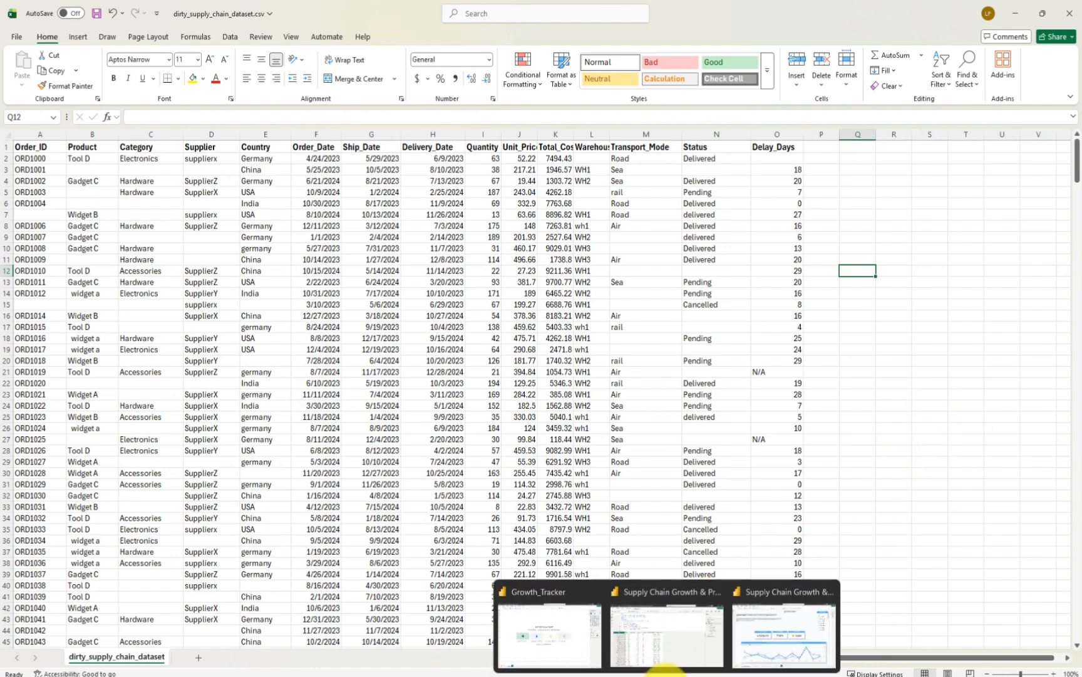
{"action": "left_click", "coordinate": [784, 624]}
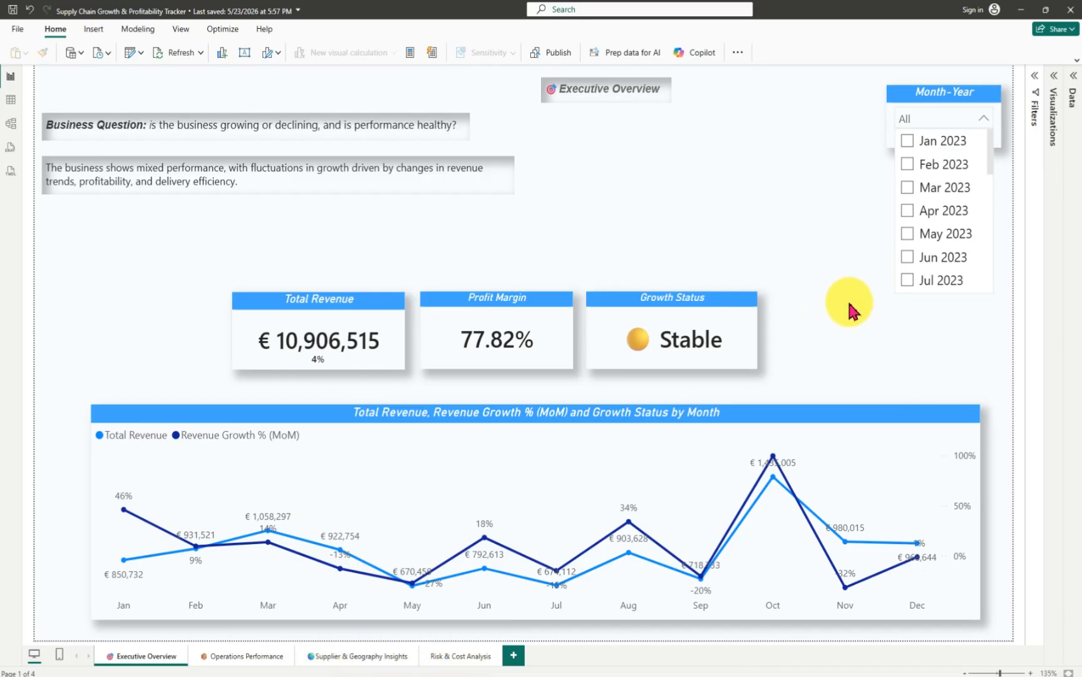
{"action": "left_click", "coordinate": [858, 207]}
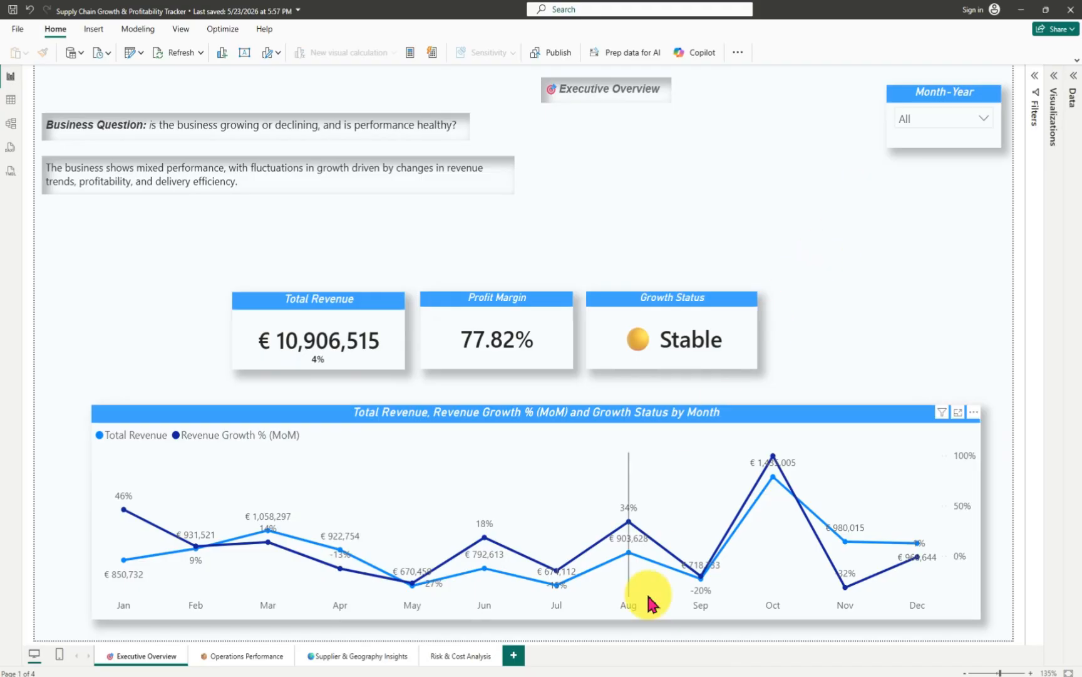
- Switch to the blank Growth_Tracker report and rename its page as Executive Overview
{"action": "mouse_move", "coordinate": [665, 675]}
{"action": "left_click", "coordinate": [540, 626]}
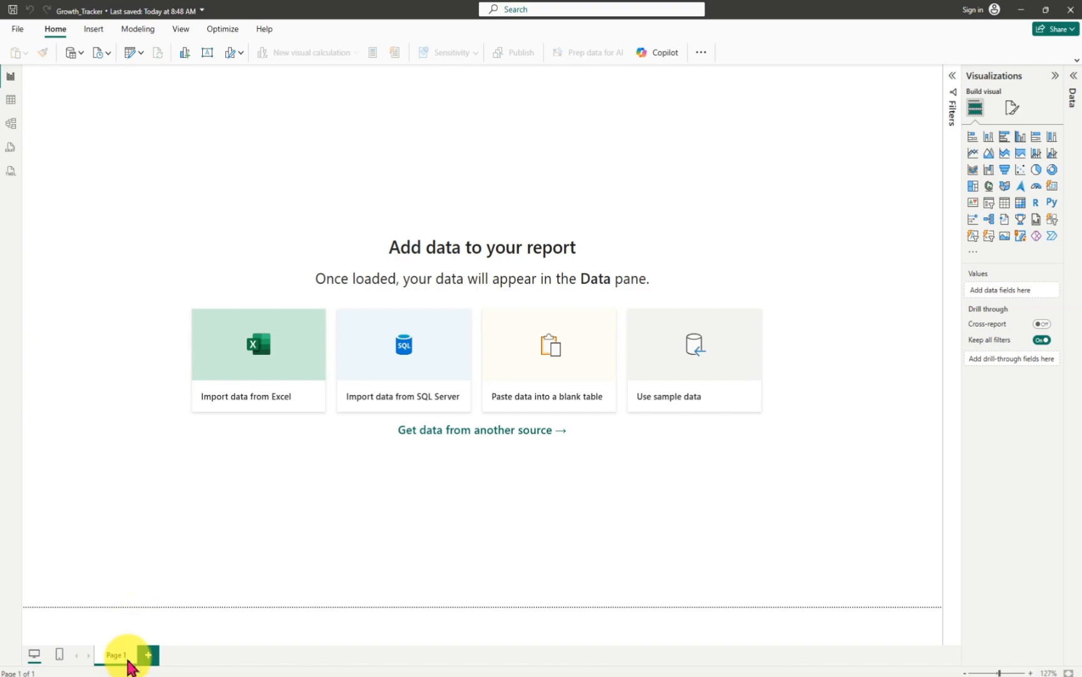
{"action": "key", "text": "BackSpace"}
{"action": "key", "text": "BackSpace"}
{"action": "key", "text": "BackSpace"}
{"action": "type", "text": "Report"}
{"action": "key", "text": "Return"}
{"action": "key", "text": "BackSpace"}
{"action": "type", "text": "er"}
{"action": "key", "text": "Return"}
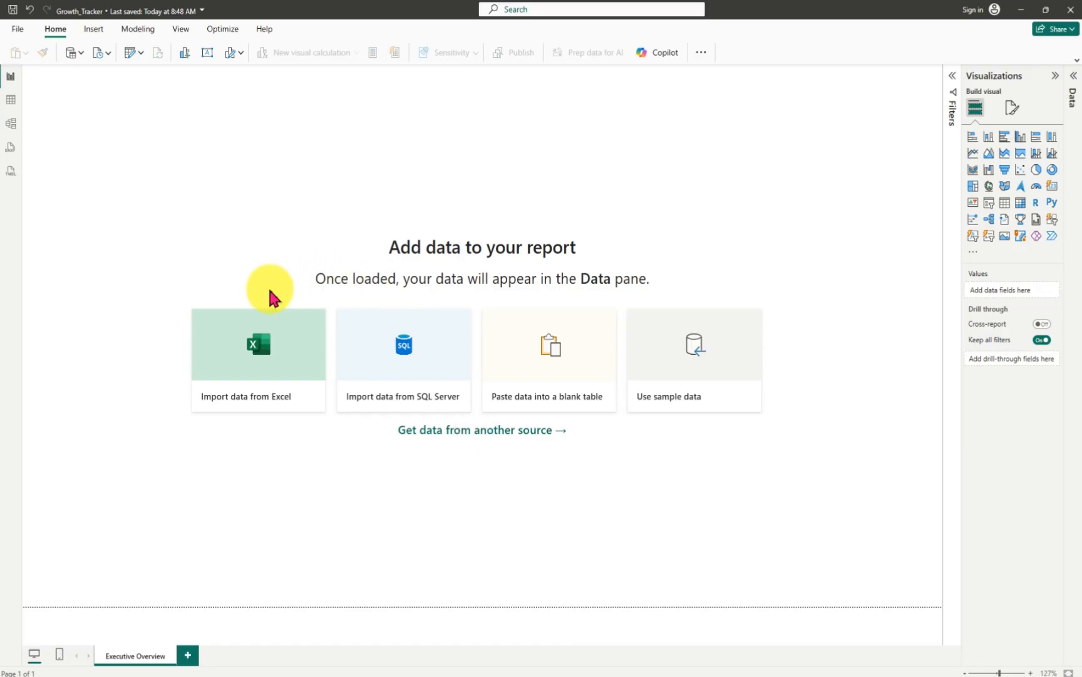
- Open the Excel workbook dirty_supply_chain_dataset.csv from the Downloads folder as the report's data source
{"action": "left_click", "coordinate": [79, 57]}
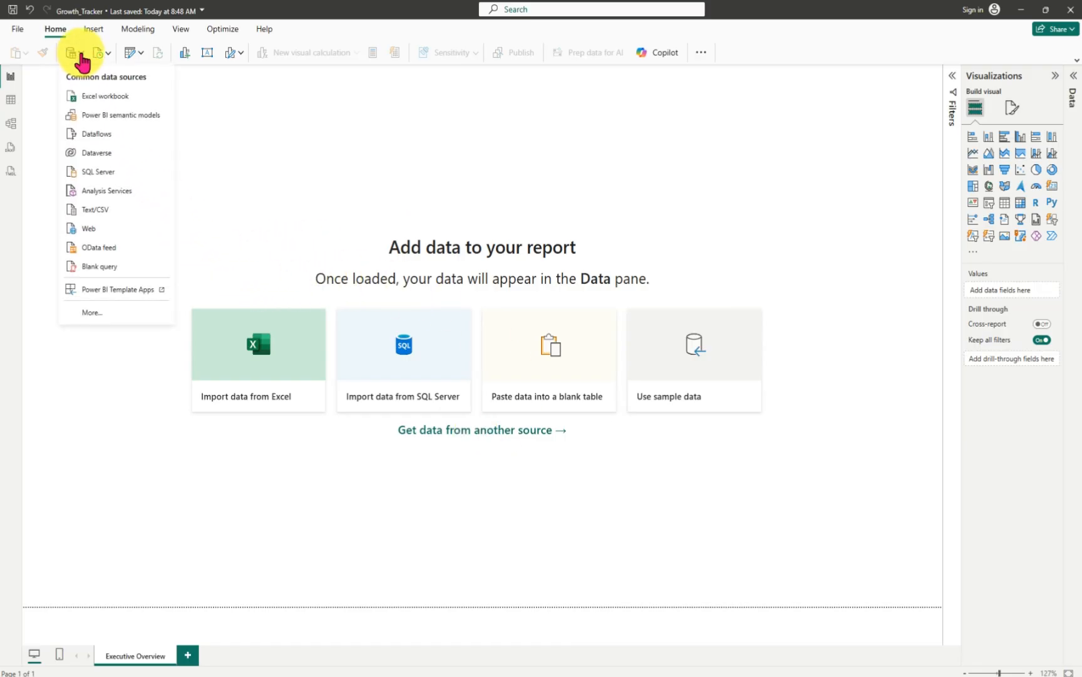
{"action": "left_click", "coordinate": [103, 99]}
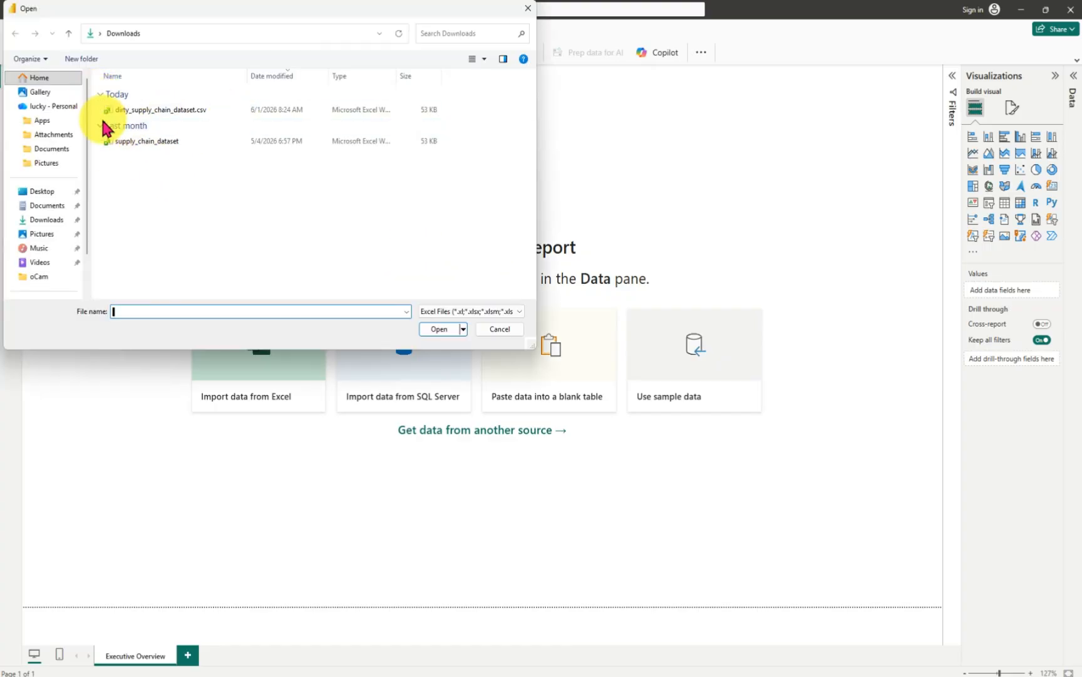
{"action": "left_click", "coordinate": [164, 113]}
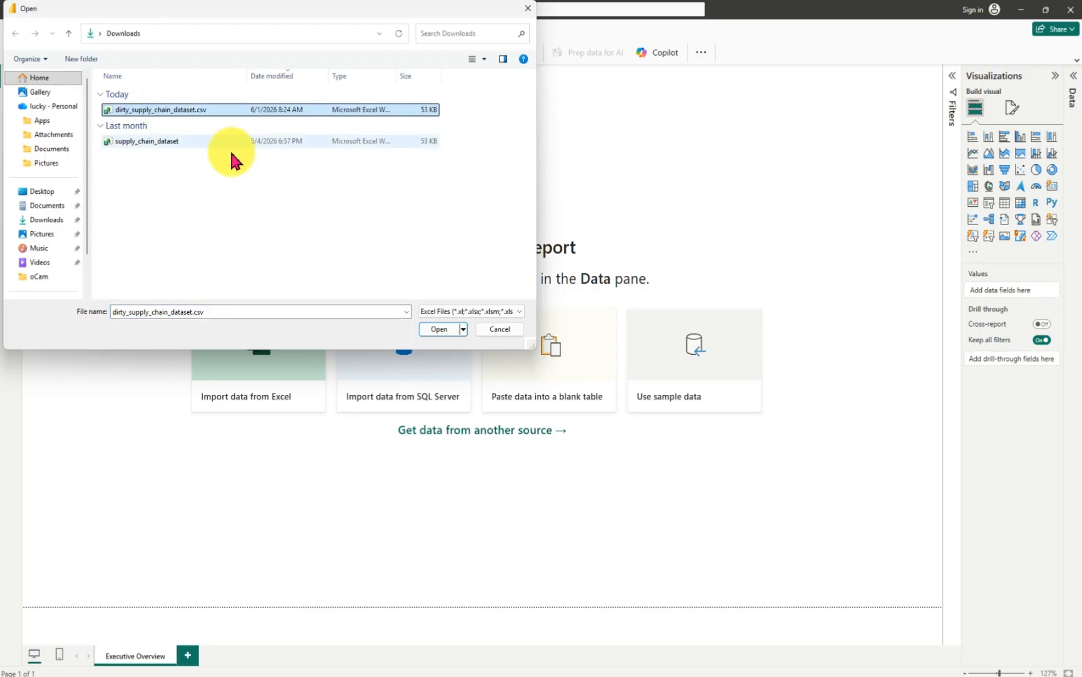
{"action": "left_click", "coordinate": [429, 333]}
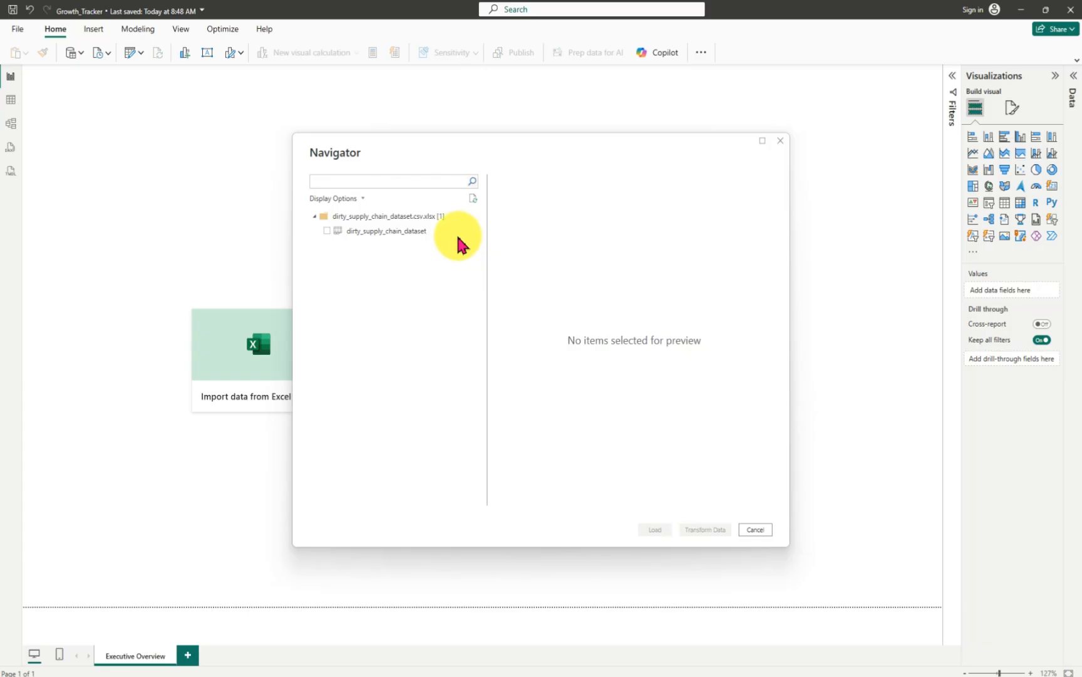
- Select the dirty_supply_chain_dataset sheet, preview its columns and open it for transformation in the Power Query Editor
{"action": "left_click", "coordinate": [327, 232]}
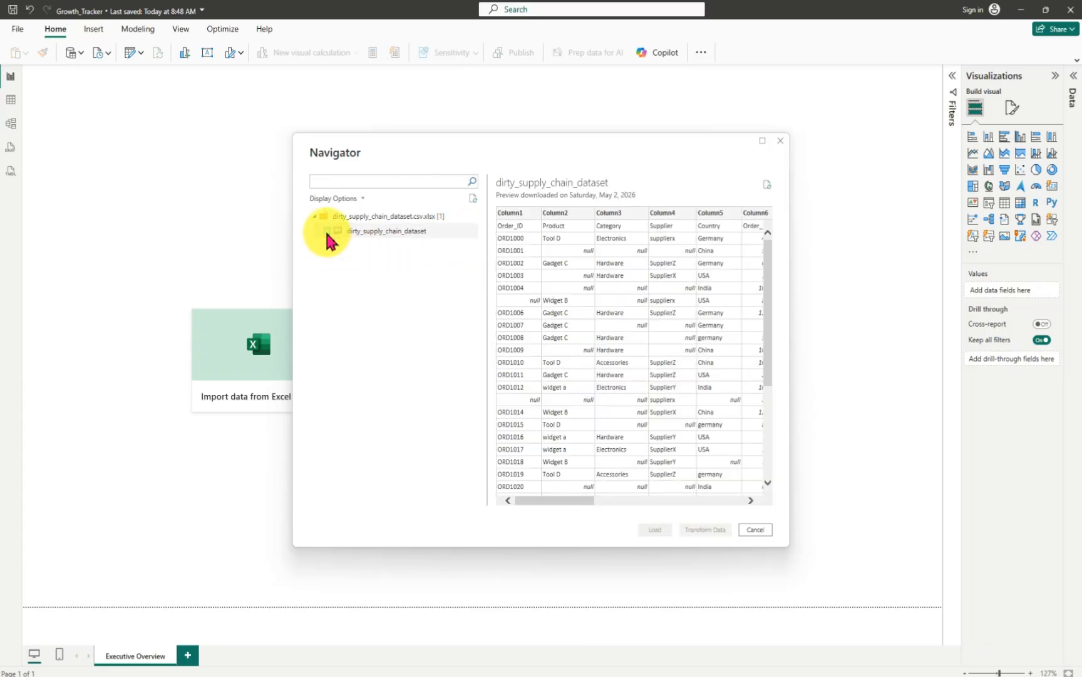
{"action": "left_click", "coordinate": [338, 238]}
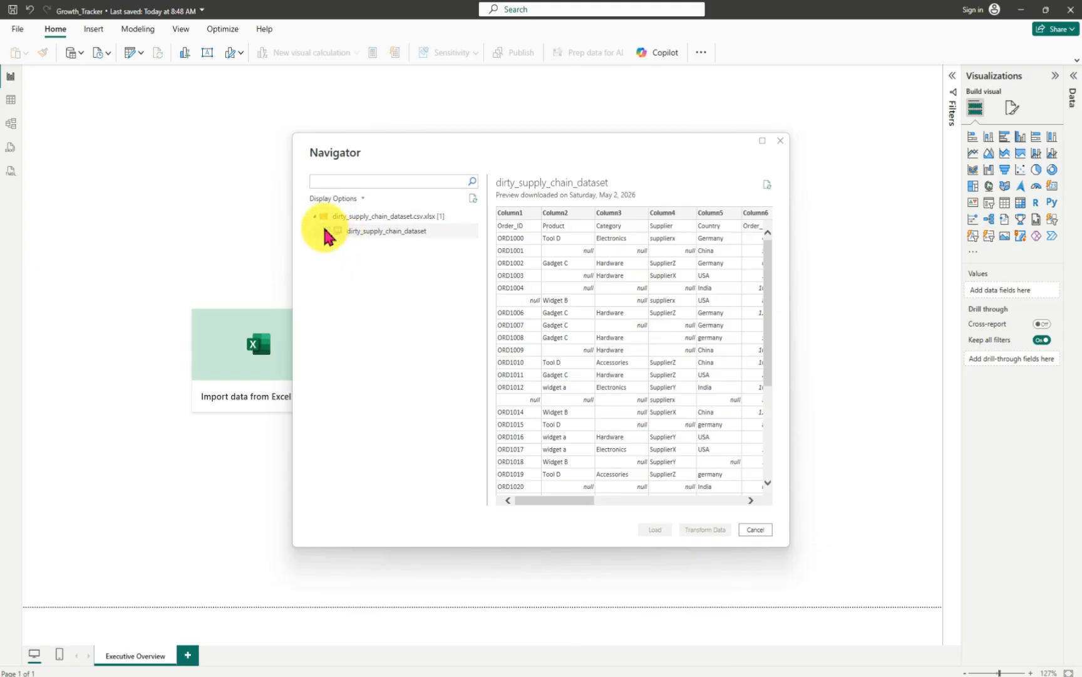
{"action": "left_click", "coordinate": [327, 231]}
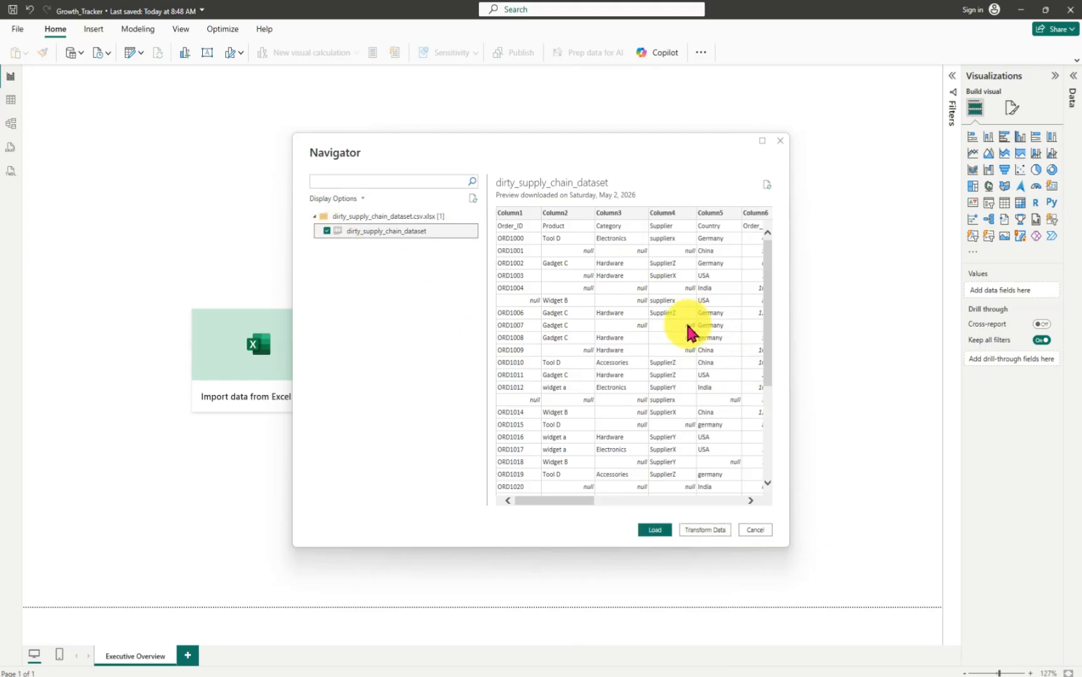
{"action": "left_click_drag", "start_coordinate": [581, 501], "coordinate": [615, 500]}
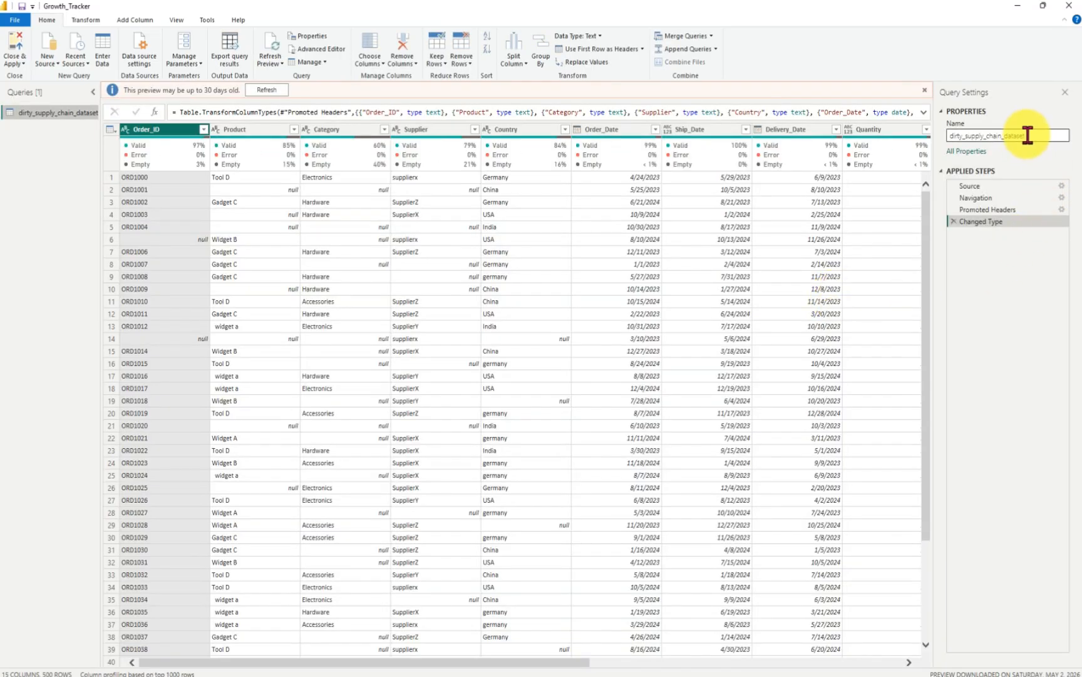
- Rename the query as Growth_Tracker_Dataset
{"action": "left_click_drag", "start_coordinate": [1026, 136], "coordinate": [947, 139]}
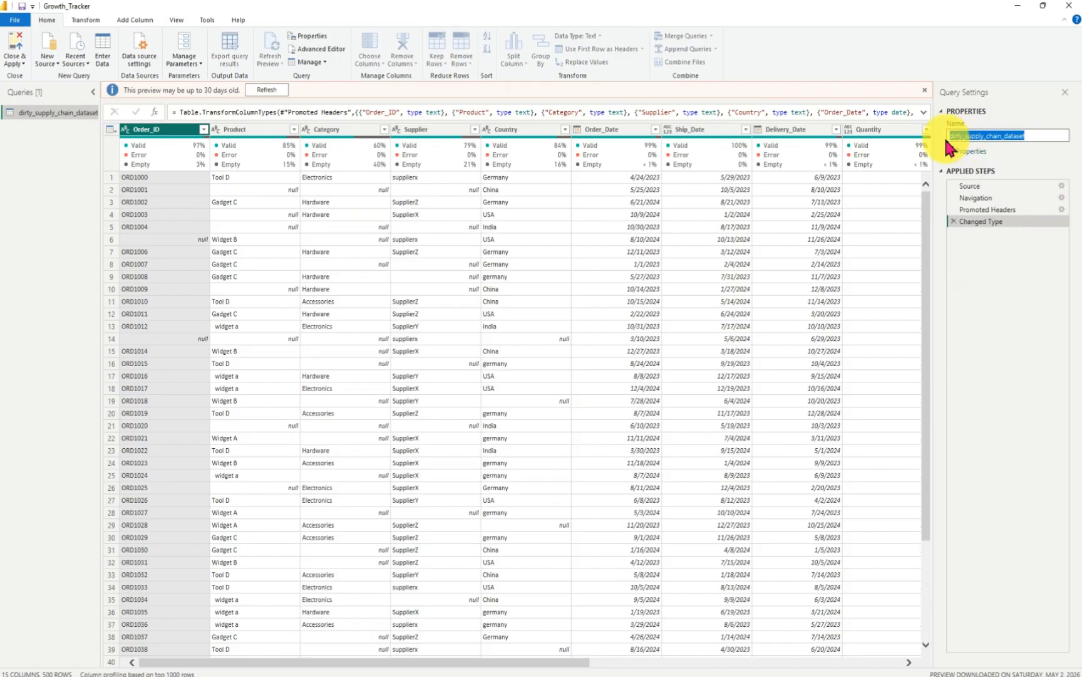
{"action": "key", "text": "BackSpace"}
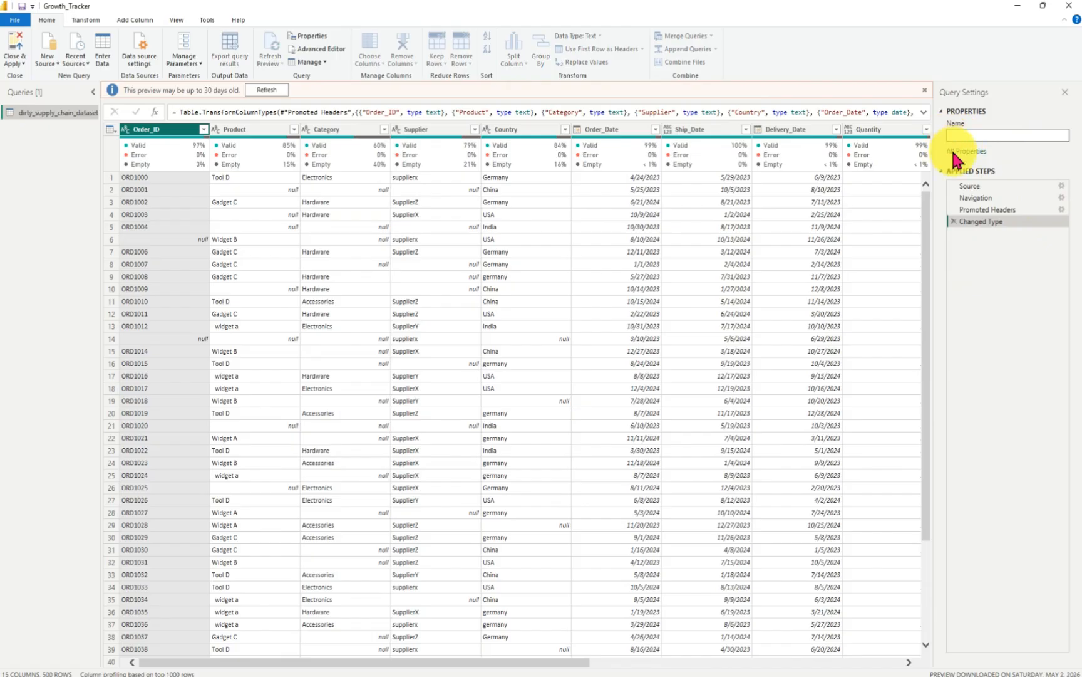
{"action": "type", "text": "Growth"}
{"action": "type", "text": "_Tracker_Dataset"}
{"action": "key", "text": "Return"}
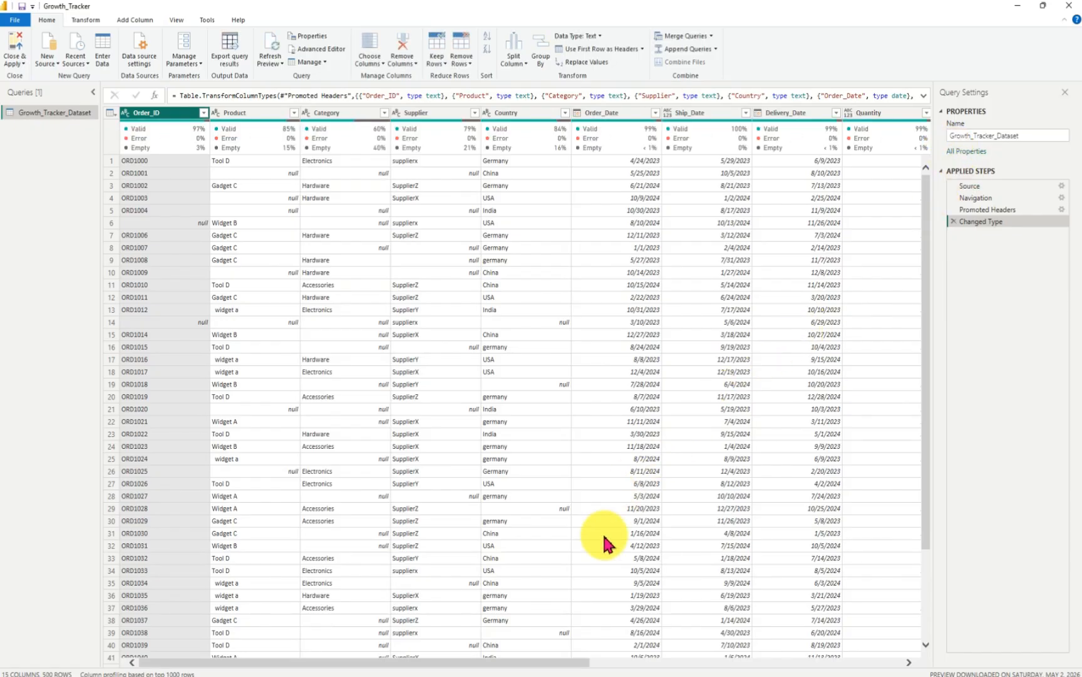
- Filter the Delay_Days column to exclude the null and N/A values
{"action": "left_click_drag", "start_coordinate": [580, 664], "coordinate": [934, 667]}
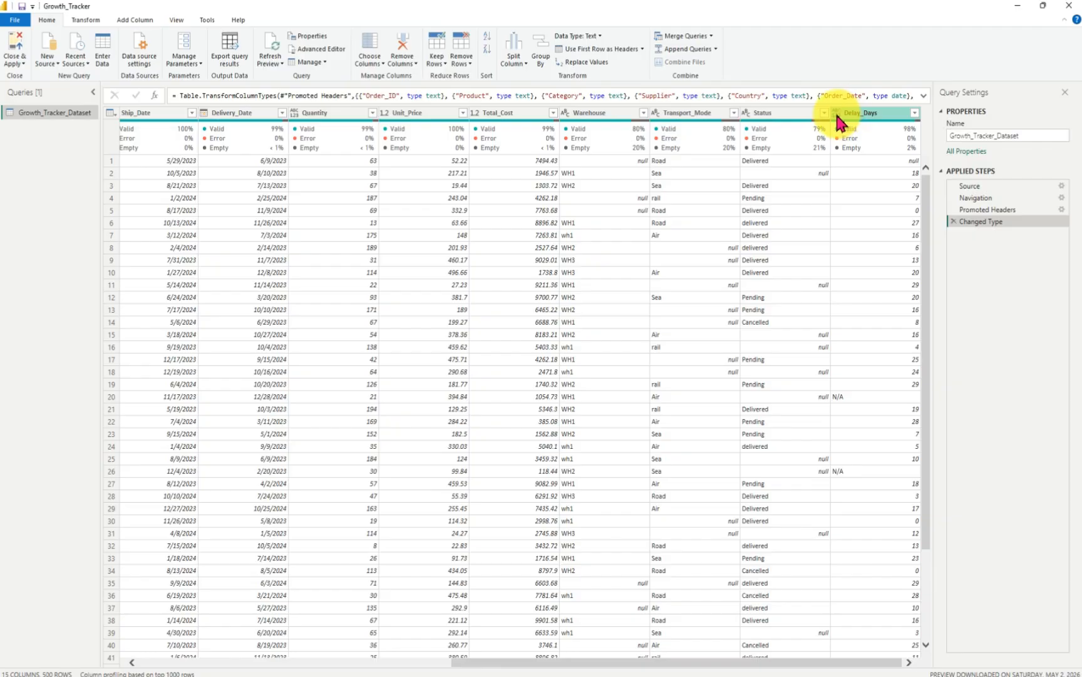
{"action": "left_click", "coordinate": [88, 23]}
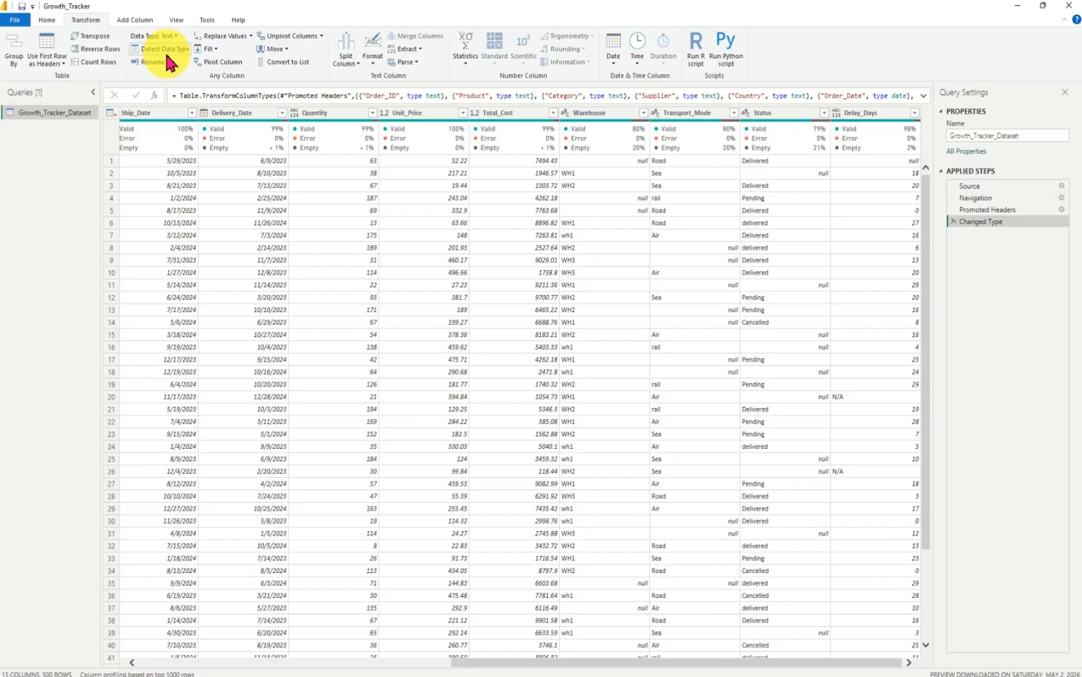
{"action": "left_click", "coordinate": [842, 114]}
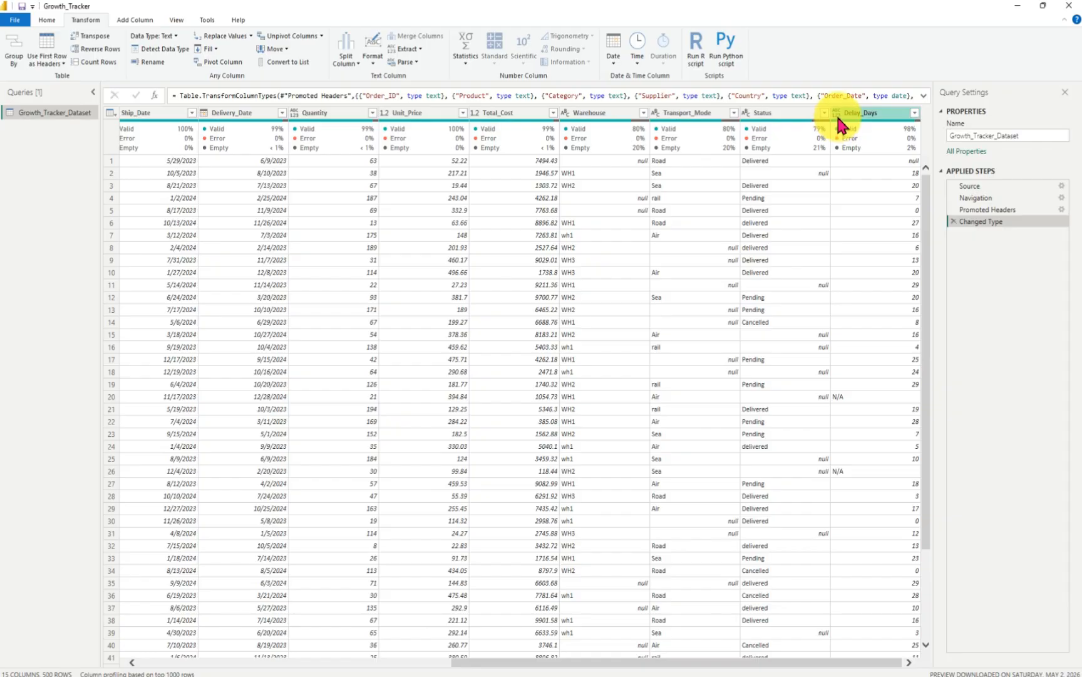
{"action": "left_click", "coordinate": [836, 113]}
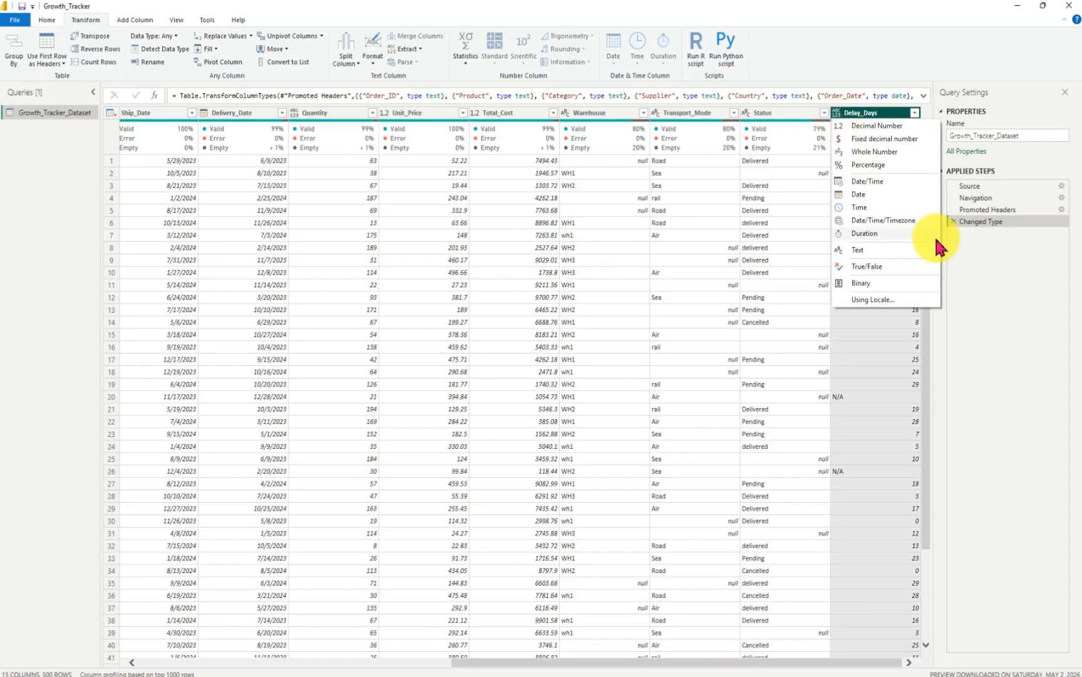
{"action": "left_click", "coordinate": [961, 270]}
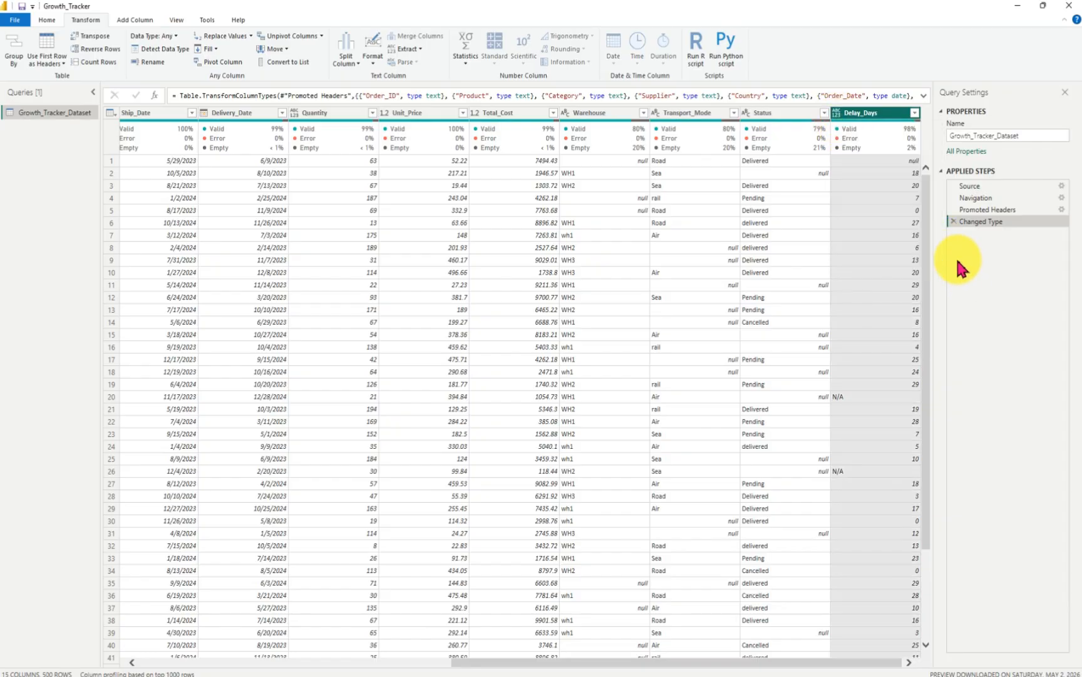
{"action": "left_click", "coordinate": [915, 114]}
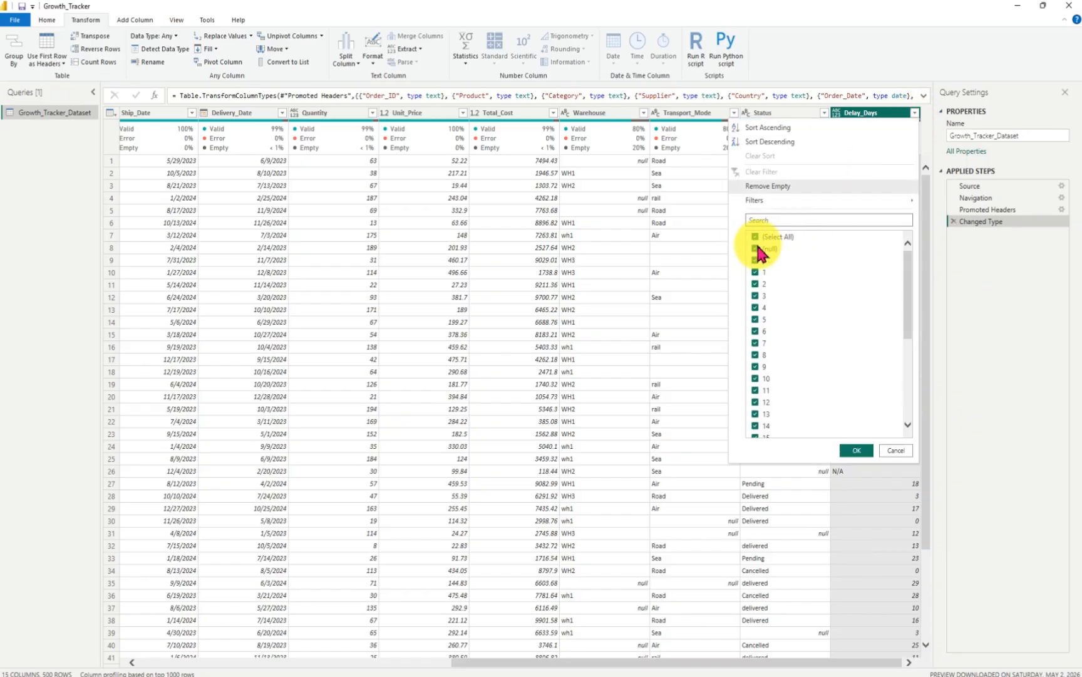
{"action": "left_click_drag", "start_coordinate": [908, 314], "coordinate": [928, 434]}
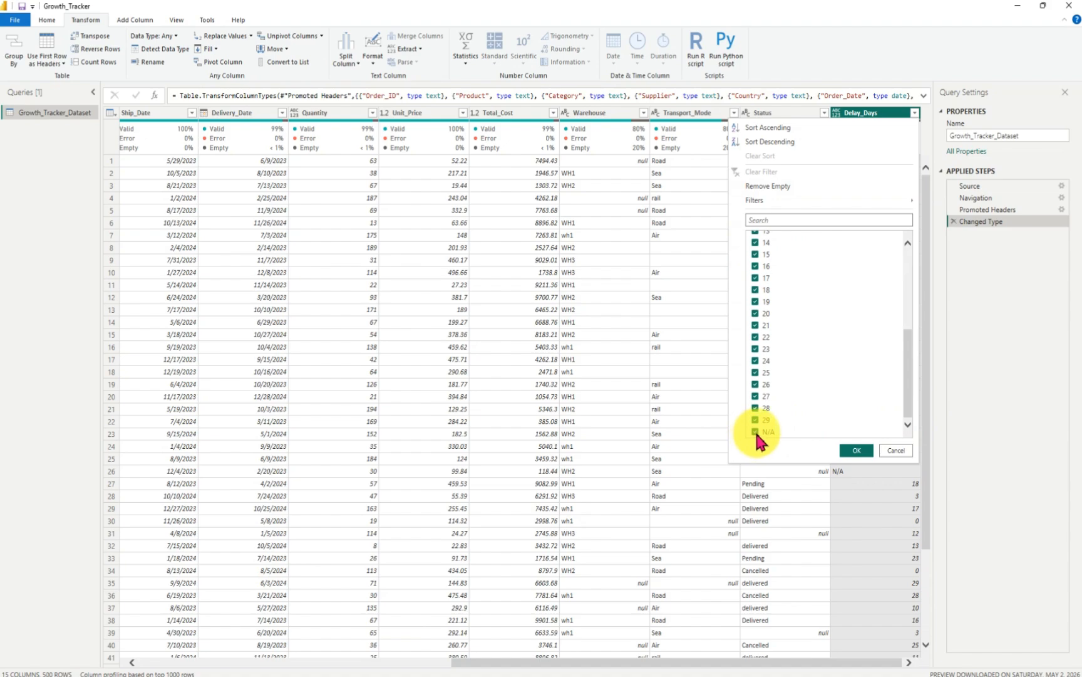
{"action": "left_click", "coordinate": [856, 450]}
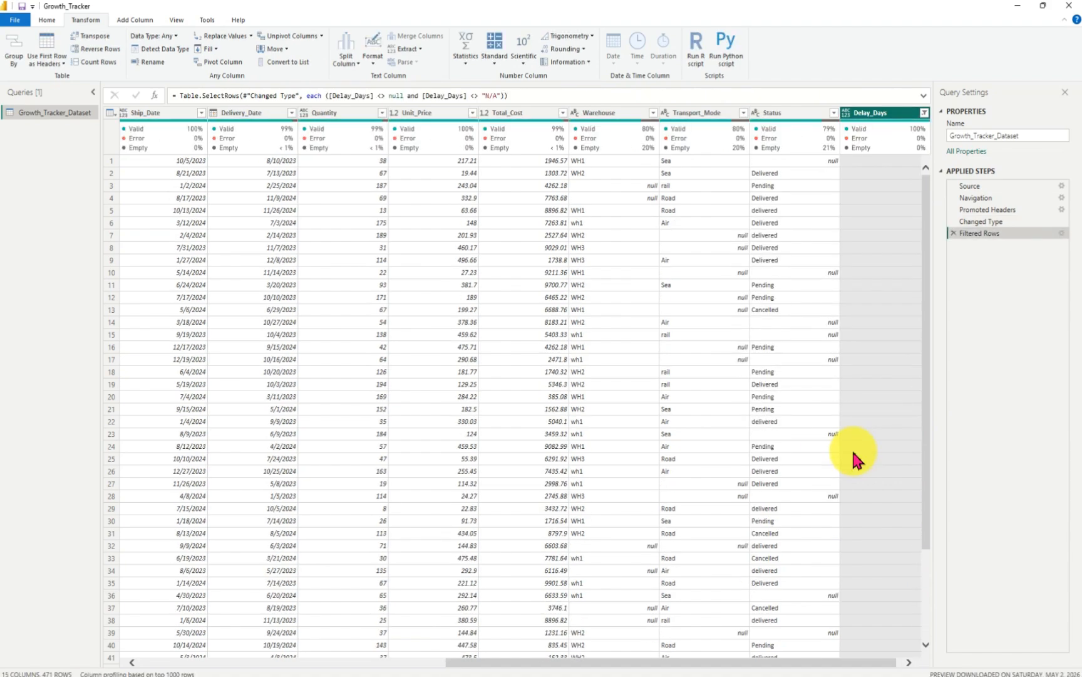
- Change the data type of the Delay_Days column to Whole Number
{"action": "left_click", "coordinate": [908, 663]}
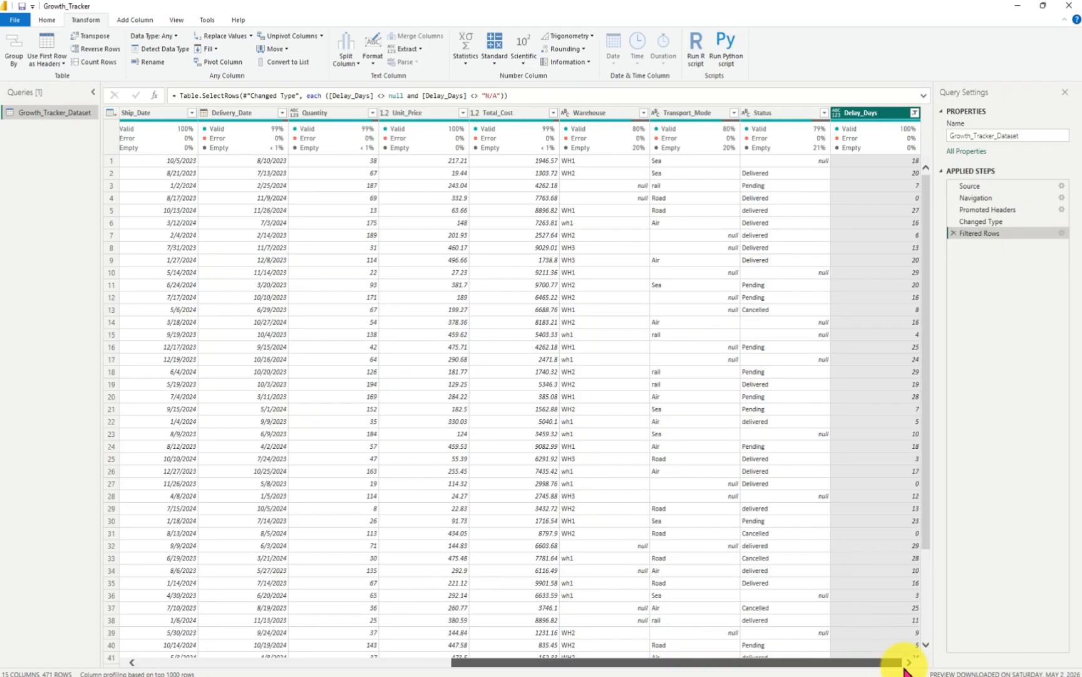
{"action": "left_click", "coordinate": [838, 114]}
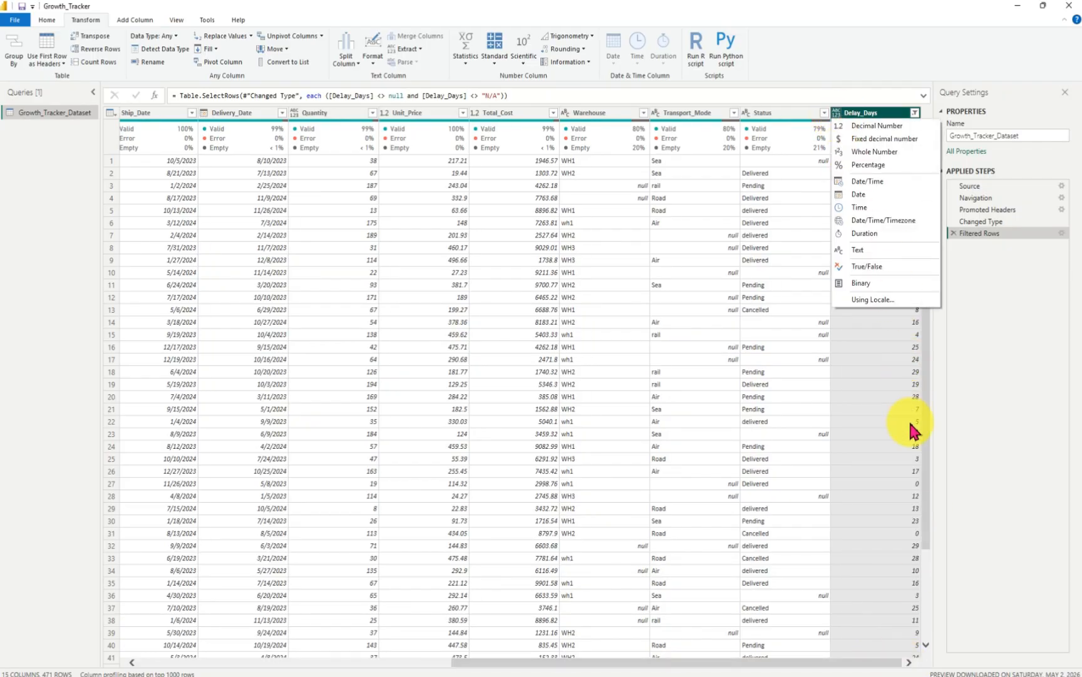
{"action": "left_click", "coordinate": [875, 153]}
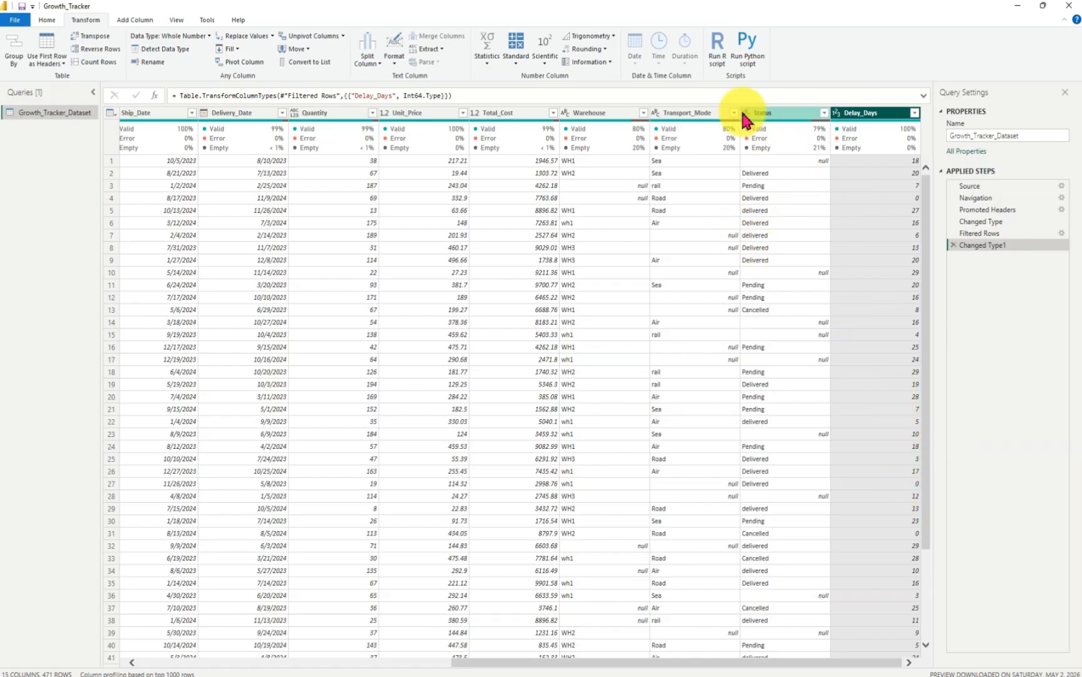
- Filter the null values out of the Status column
{"action": "left_click", "coordinate": [824, 114]}
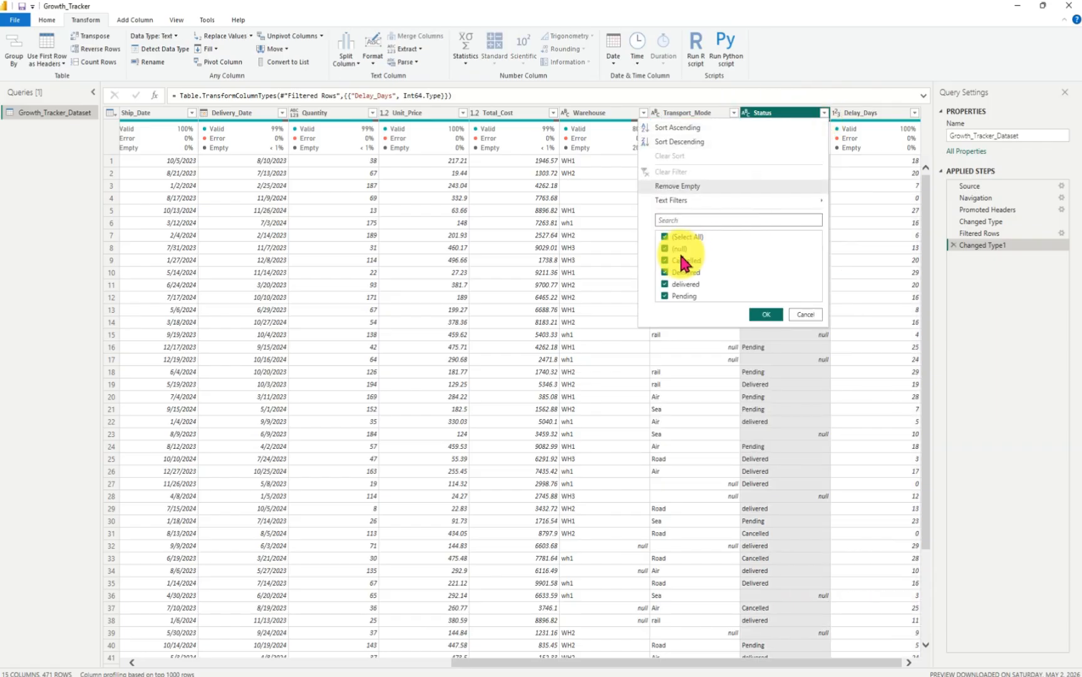
{"action": "left_click", "coordinate": [666, 250]}
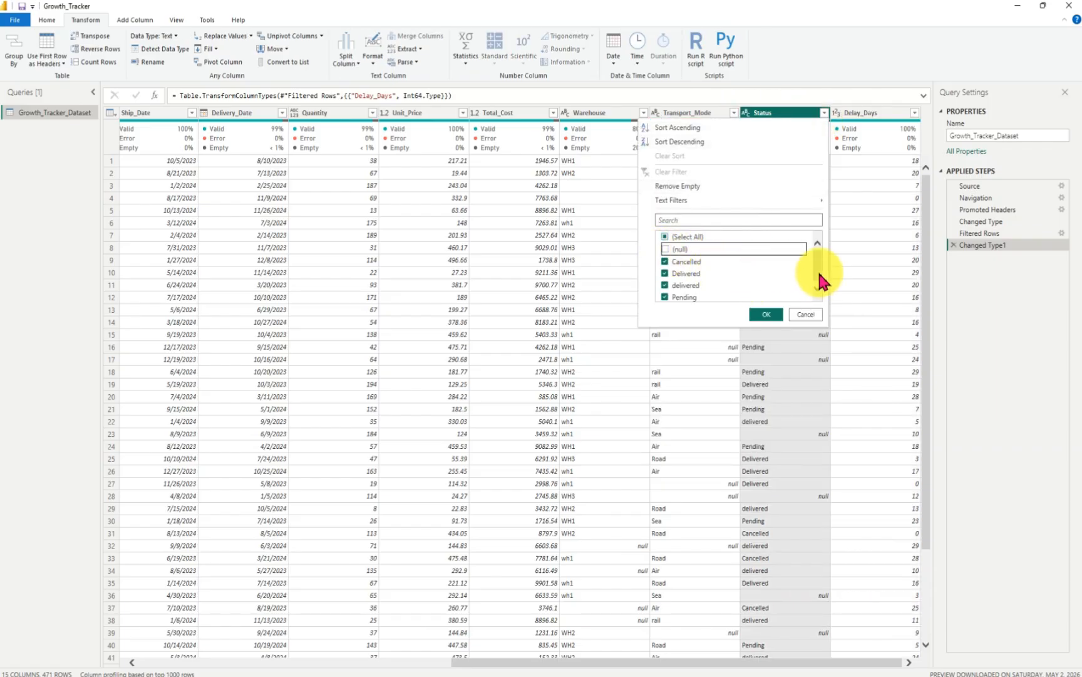
{"action": "left_click", "coordinate": [768, 315]}
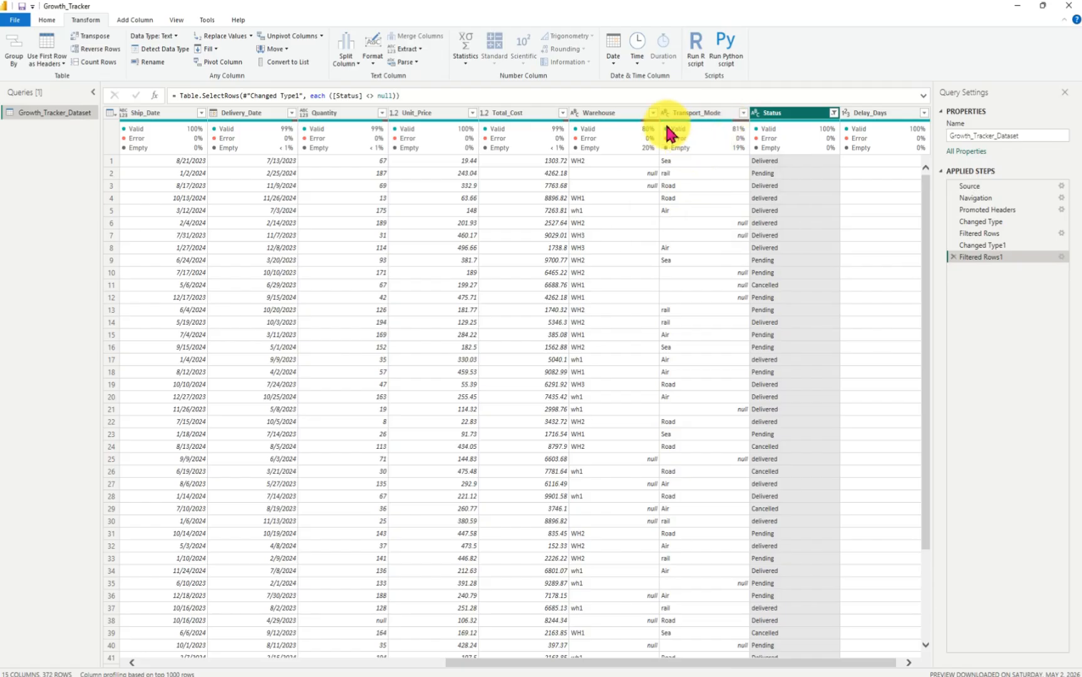
- Filter the null values out of the Transport_Mode column and recheck its rows and filter selection
{"action": "left_click", "coordinate": [743, 114]}
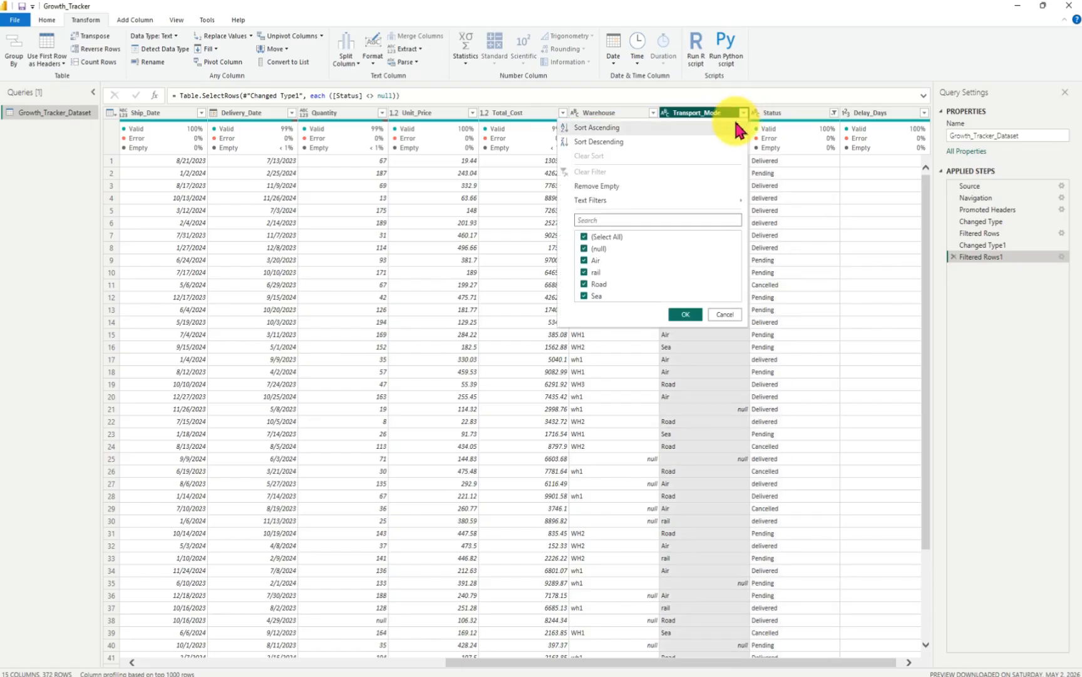
{"action": "left_click", "coordinate": [585, 249]}
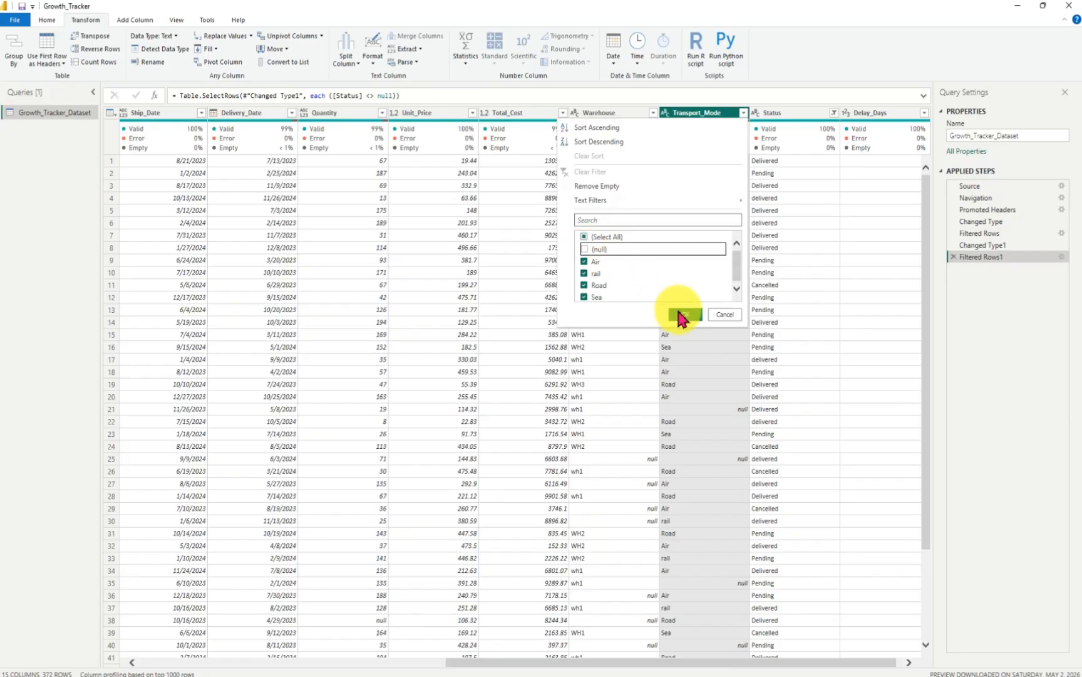
{"action": "left_click", "coordinate": [686, 314]}
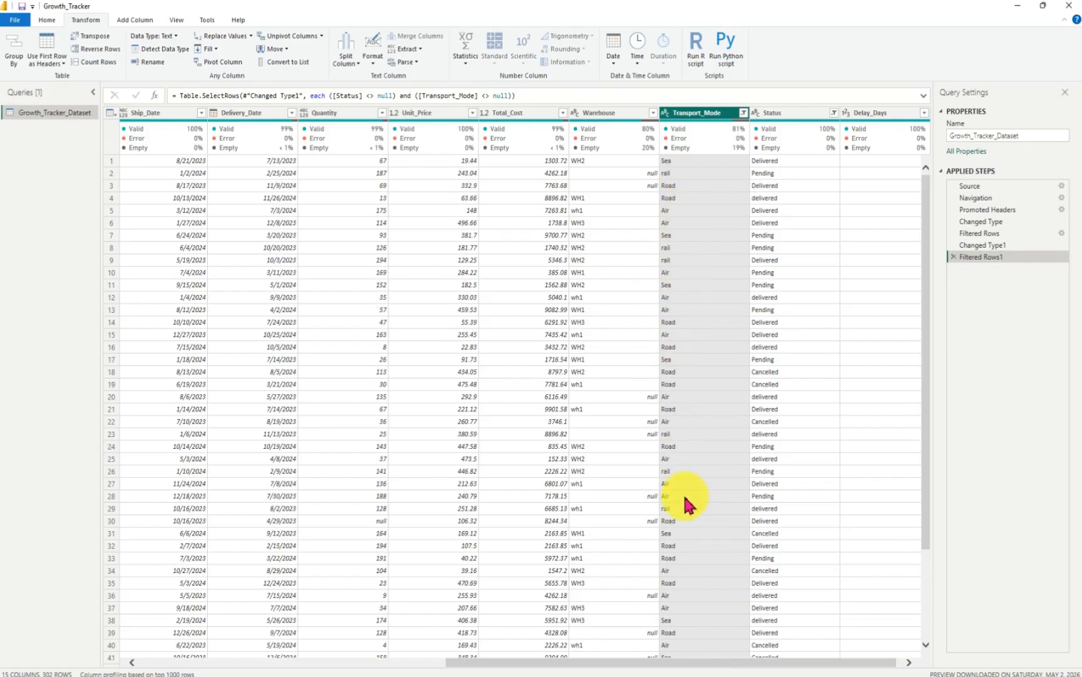
{"action": "scroll", "coordinate": [686, 518], "scroll_direction": "down", "scroll_amount": 13}
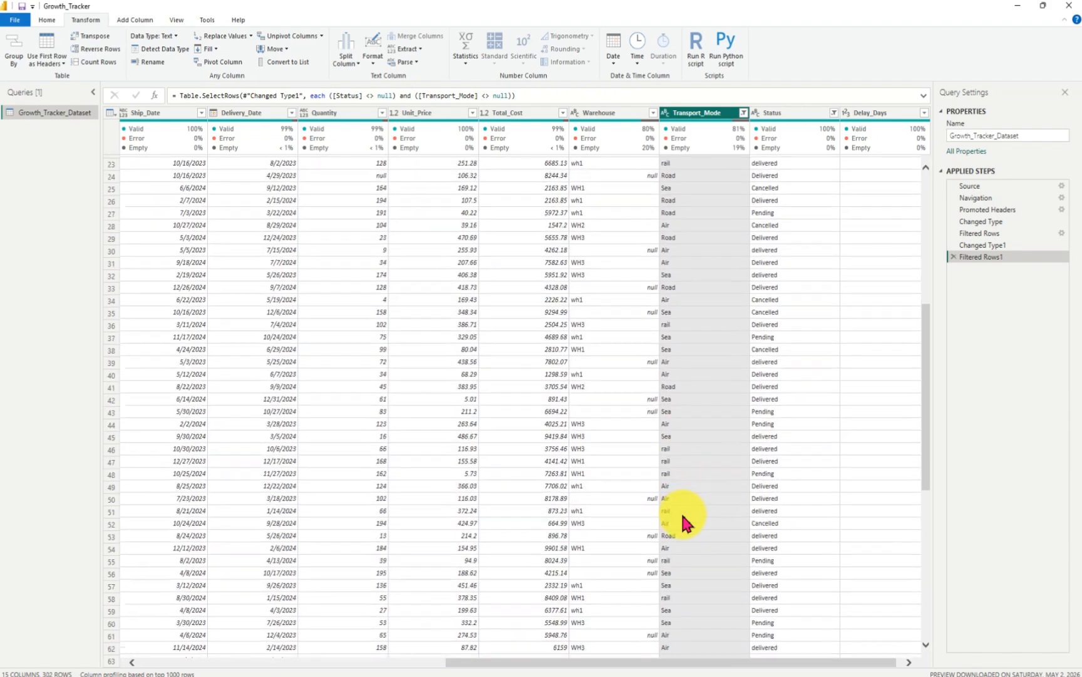
{"action": "scroll", "coordinate": [685, 518], "scroll_direction": "down", "scroll_amount": 7}
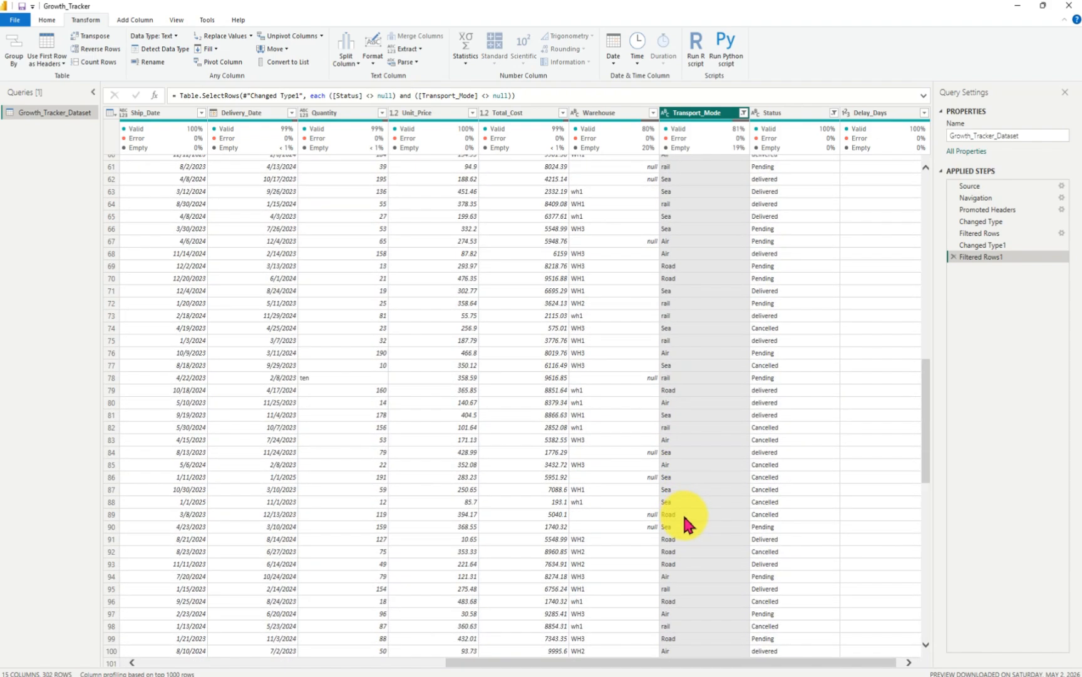
{"action": "scroll", "coordinate": [687, 524], "scroll_direction": "up", "scroll_amount": 20}
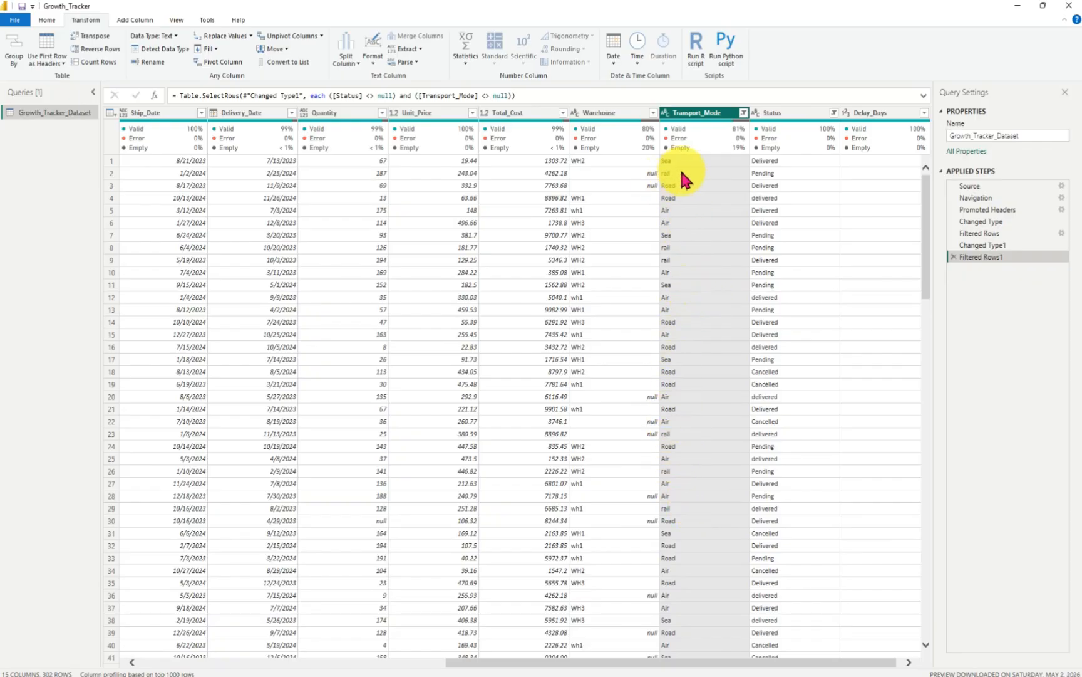
{"action": "left_click", "coordinate": [744, 113]}
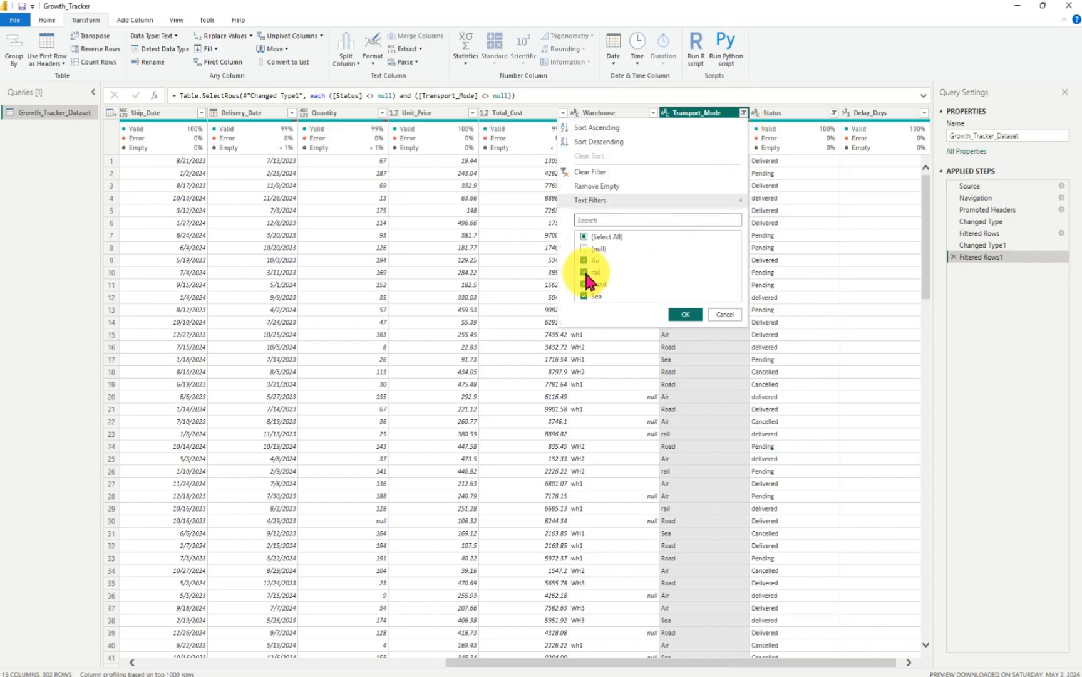
{"action": "left_click", "coordinate": [680, 316]}
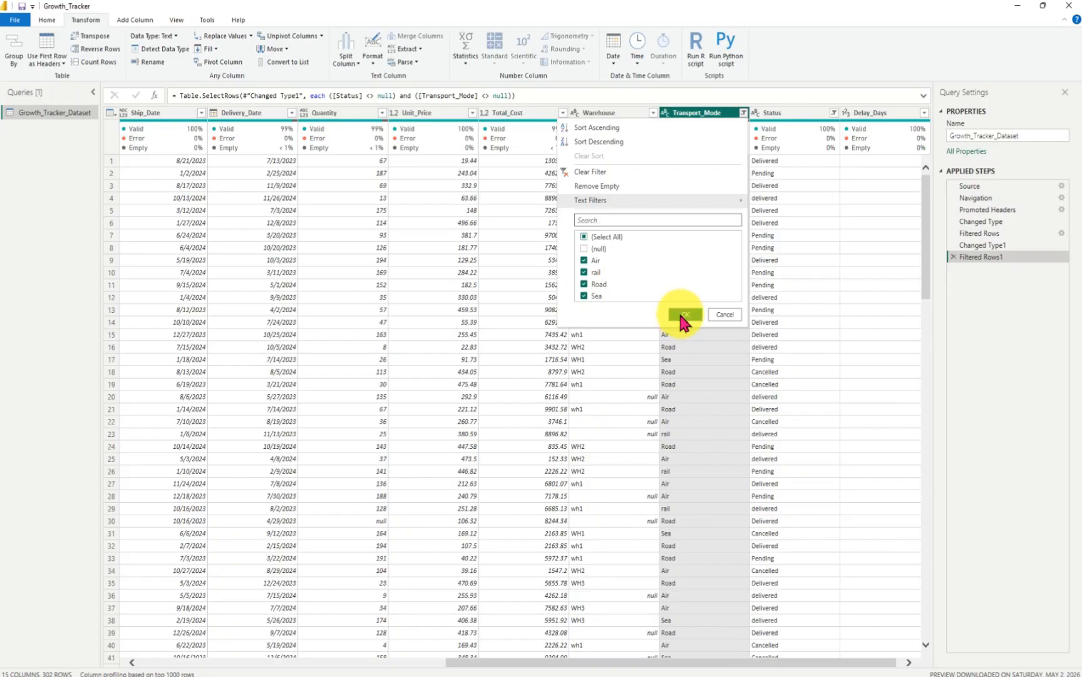
{"action": "left_click", "coordinate": [685, 315]}
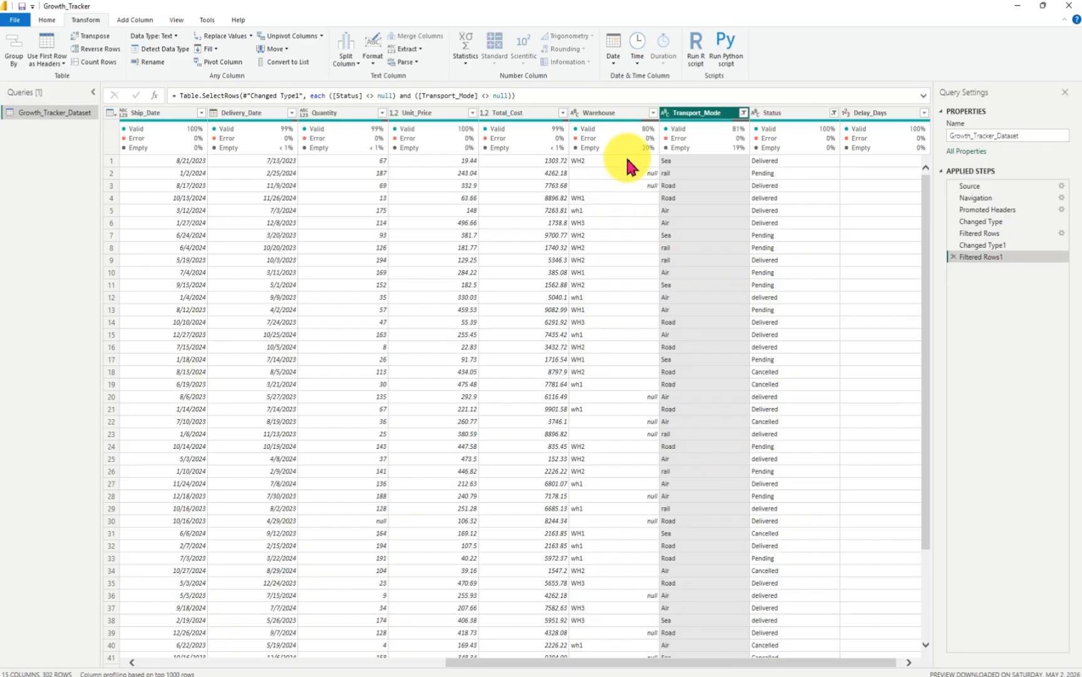
- Filter the null values out of the Warehouse column
{"action": "left_click", "coordinate": [652, 113]}
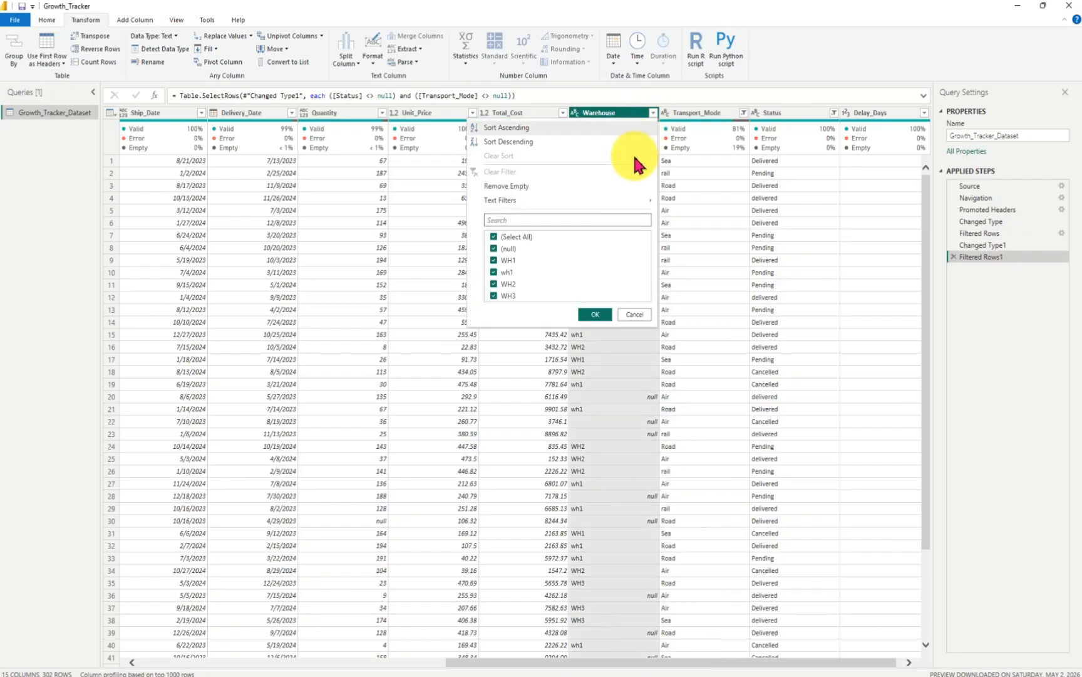
{"action": "left_click", "coordinate": [495, 248]}
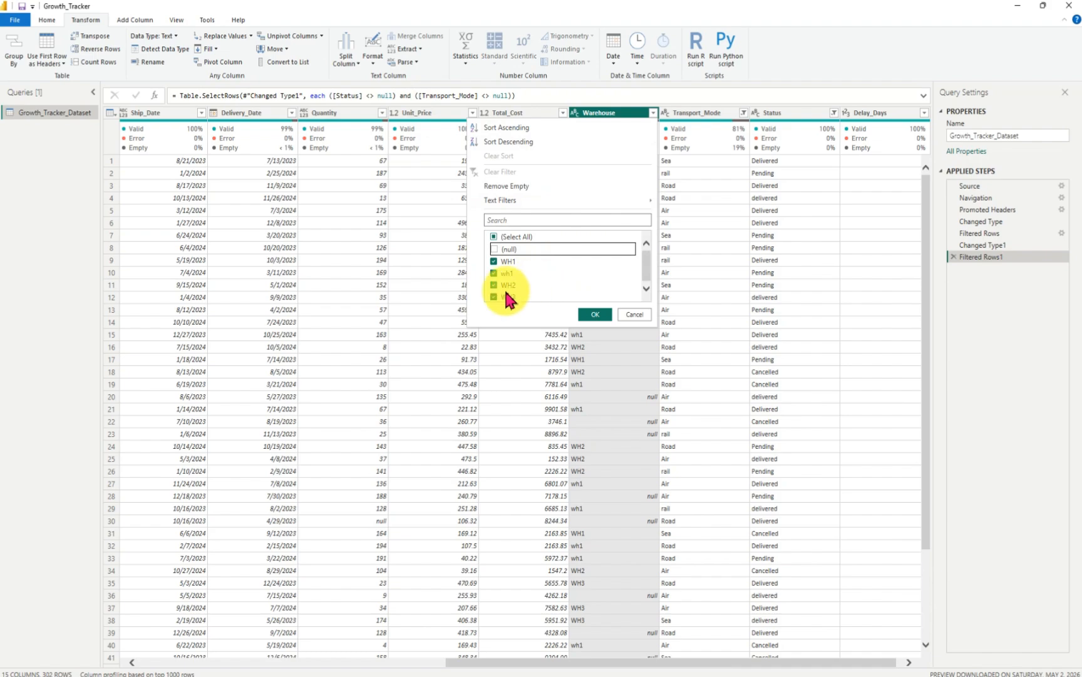
{"action": "left_click", "coordinate": [590, 314]}
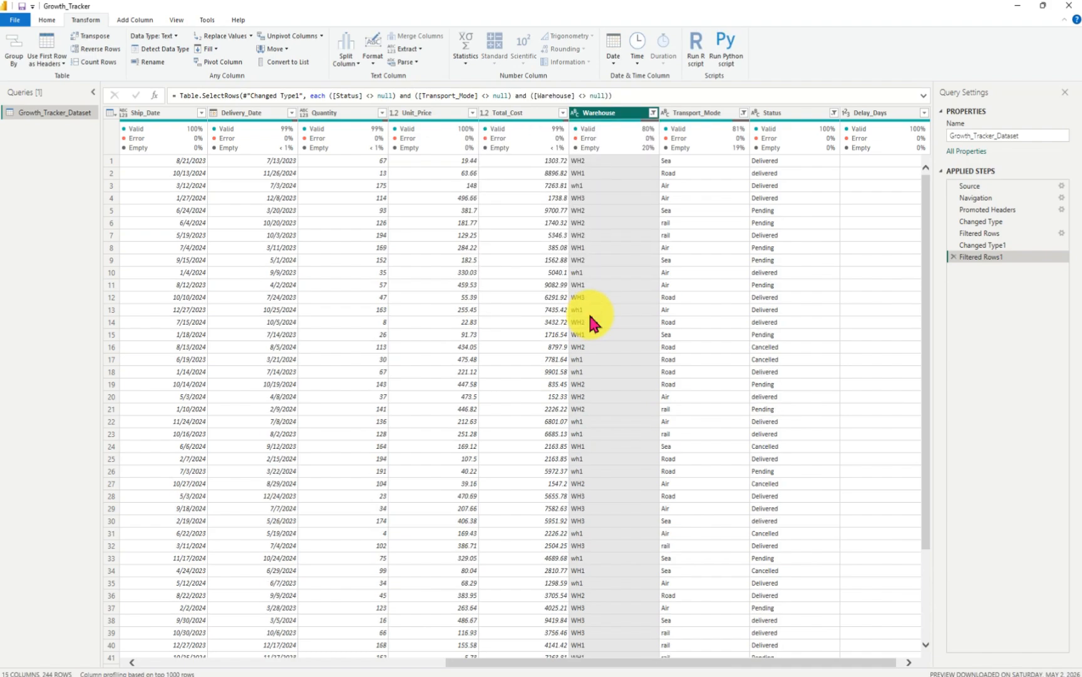
- Replace the value wh1 with WH1 in the Warehouse column
{"action": "left_click", "coordinate": [581, 187]}
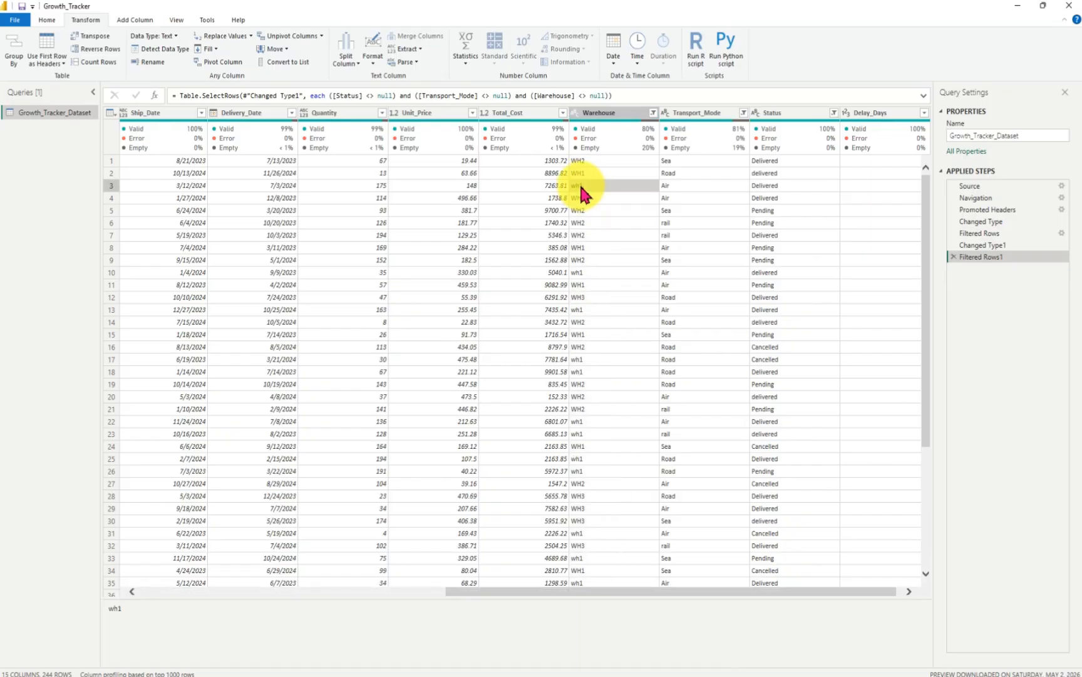
{"action": "right_click", "coordinate": [597, 193]}
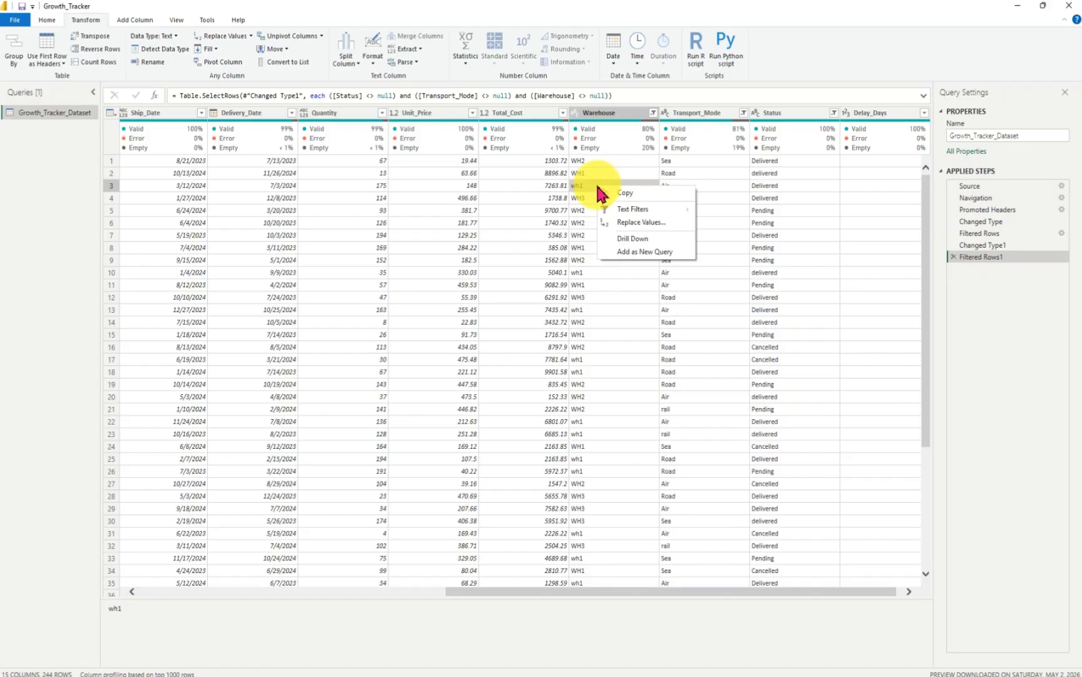
{"action": "left_click", "coordinate": [655, 223]}
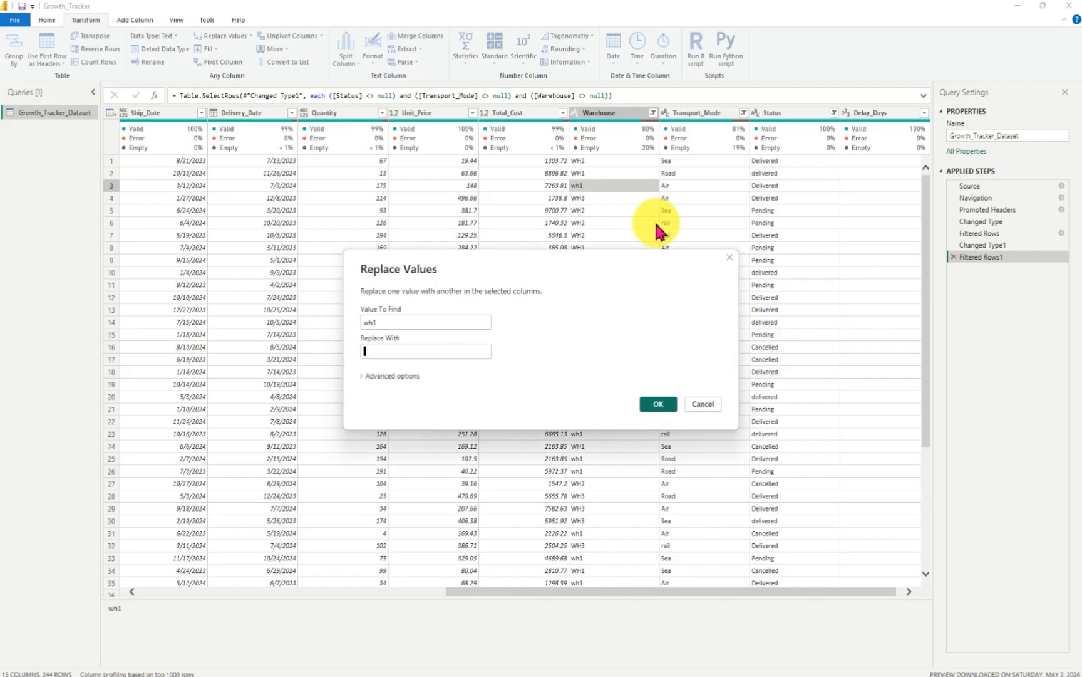
{"action": "left_click", "coordinate": [407, 351]}
{"action": "type", "text": "WH1"}
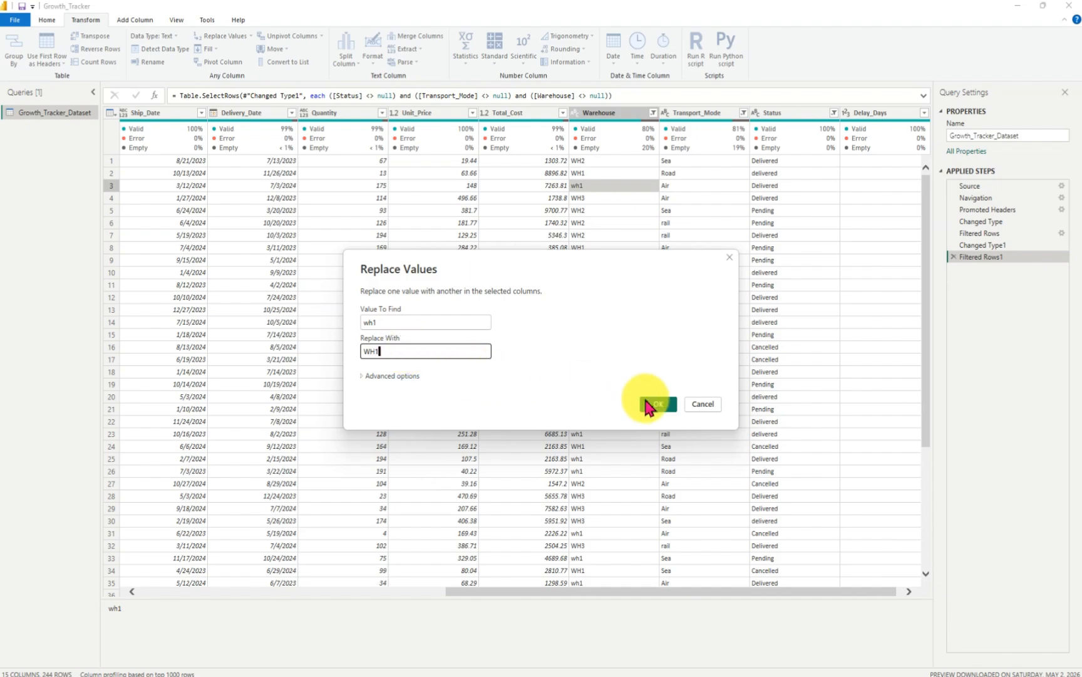
{"action": "left_click", "coordinate": [657, 406]}
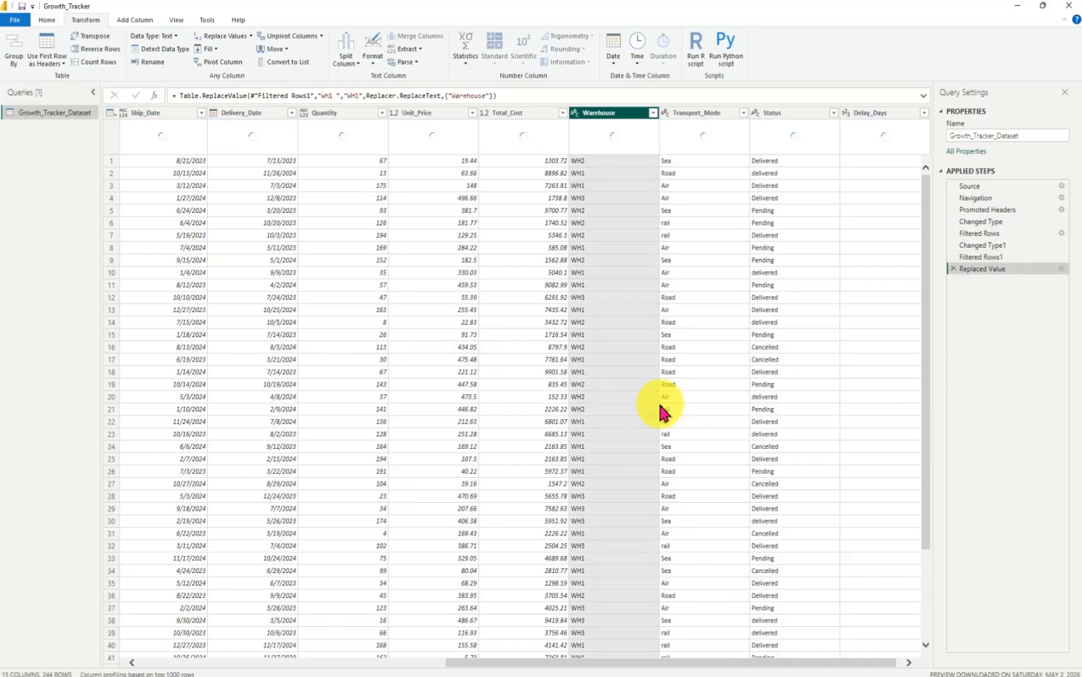
- Check the distinct values of the Warehouse column in its filter list, accepting it with all values selected
{"action": "left_click", "coordinate": [653, 113]}
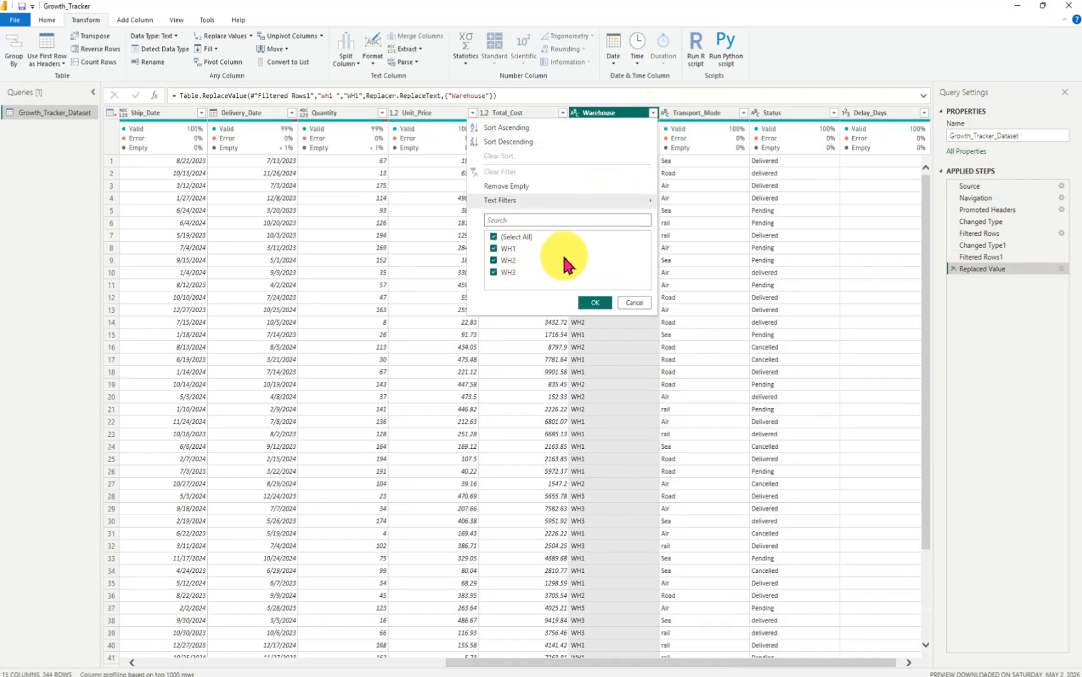
{"action": "left_click", "coordinate": [595, 303]}
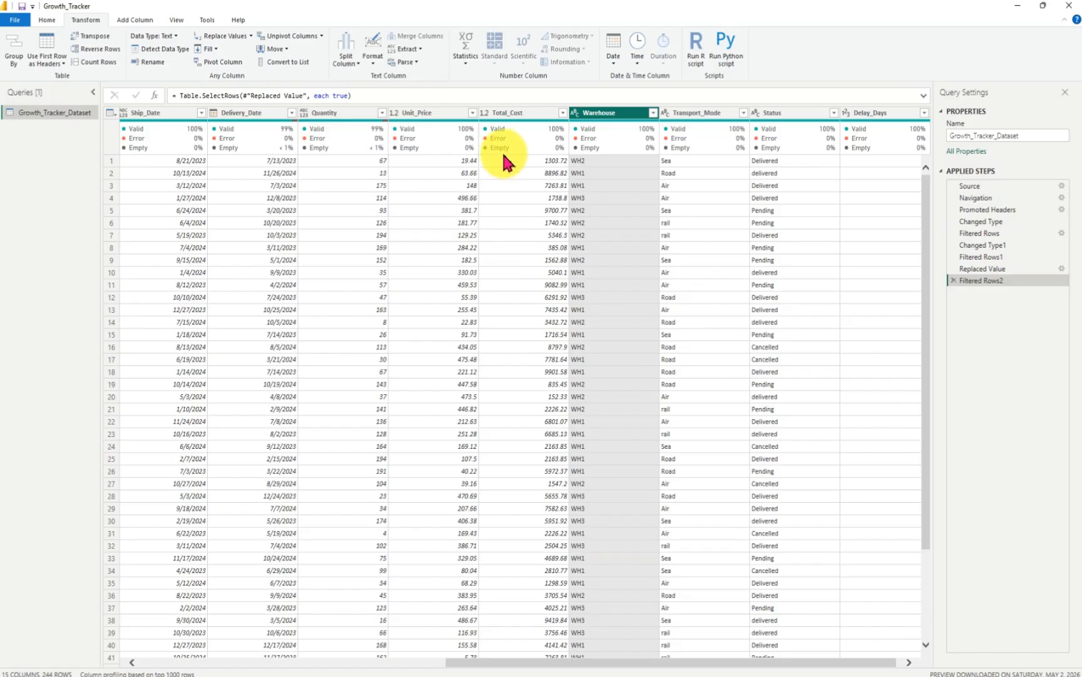
{"action": "mouse_move", "coordinate": [556, 146]}
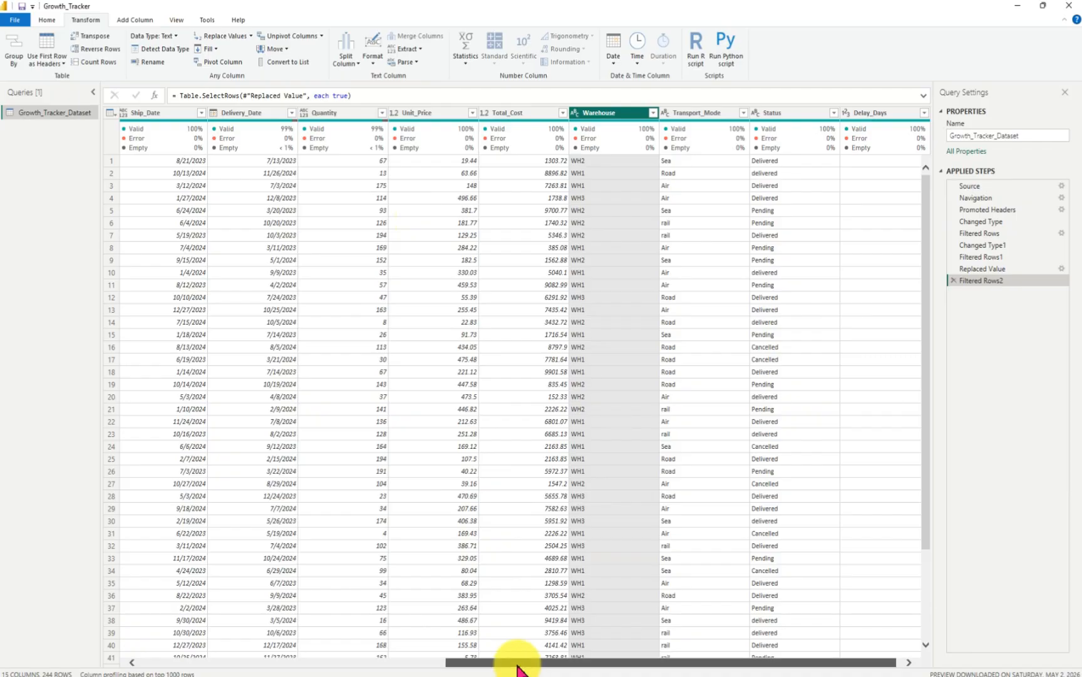
{"action": "left_click_drag", "start_coordinate": [514, 664], "coordinate": [497, 667]}
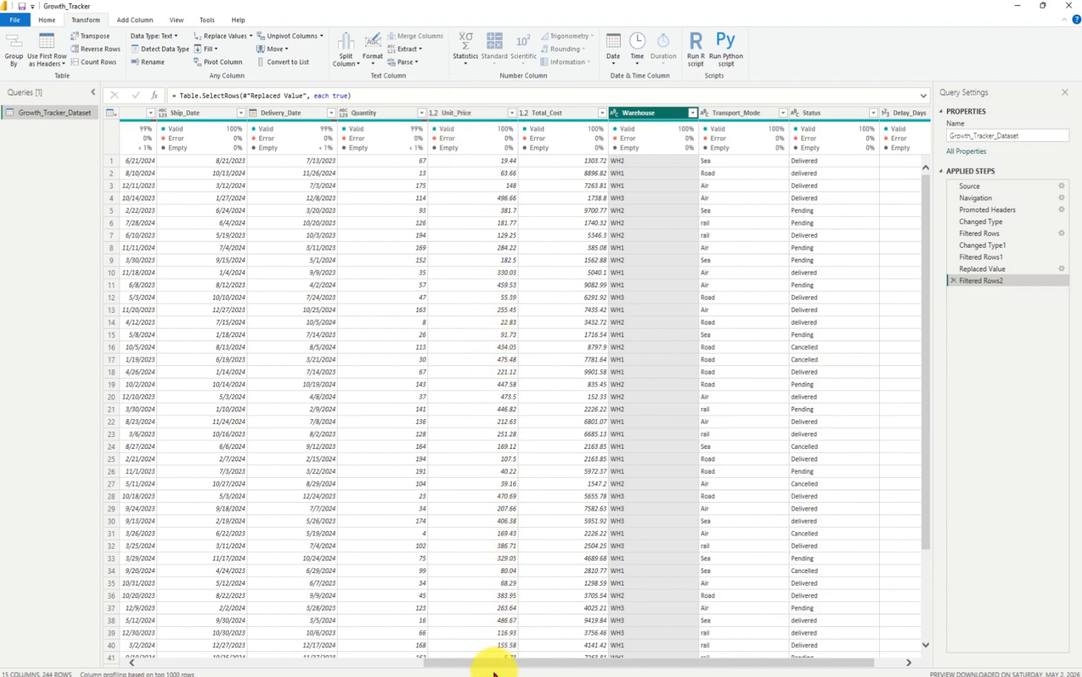
- Filter the null and "ten" values out of the Quantity column and set its data type to Whole Number
{"action": "left_click_drag", "start_coordinate": [487, 664], "coordinate": [445, 662]}
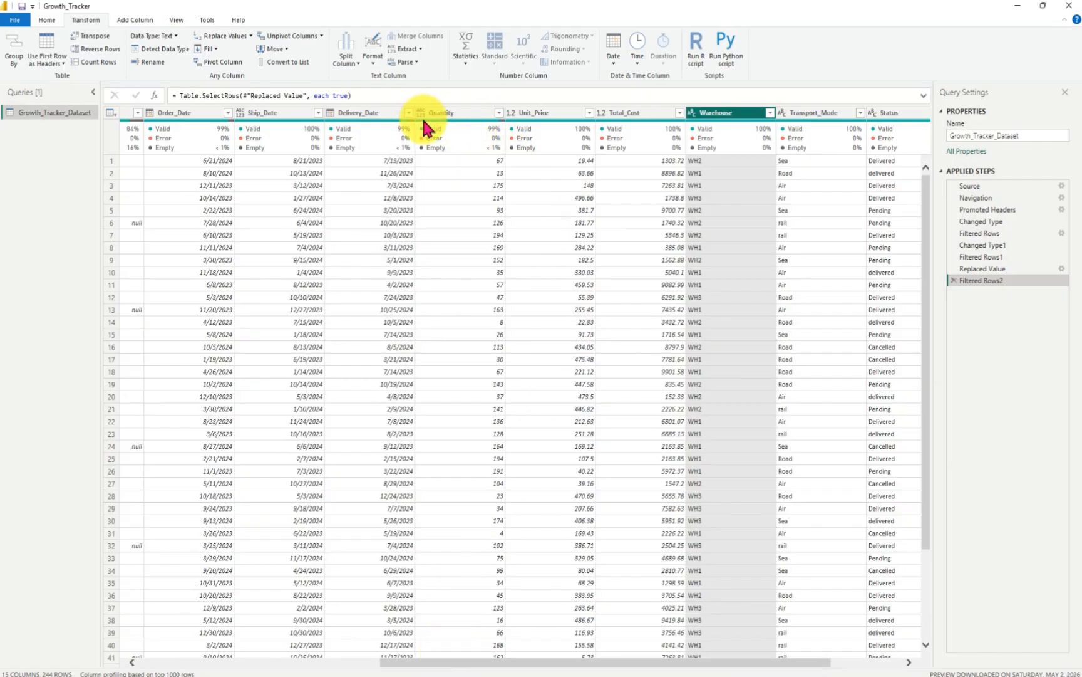
{"action": "left_click", "coordinate": [498, 113]}
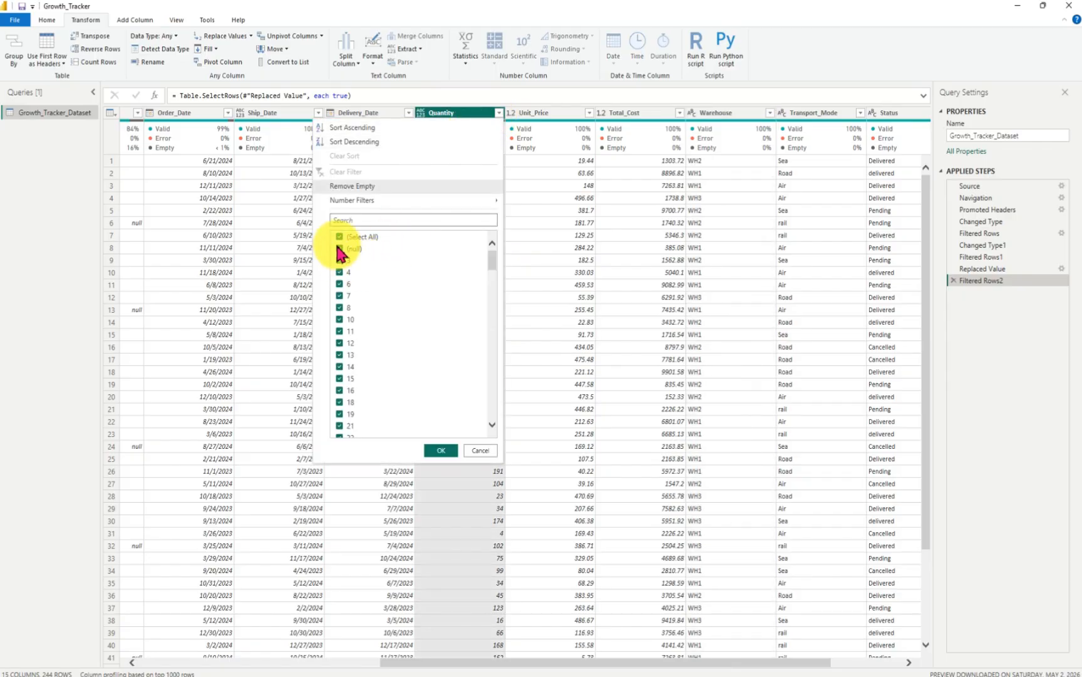
{"action": "left_click", "coordinate": [340, 248]}
{"action": "left_click_drag", "start_coordinate": [491, 263], "coordinate": [497, 421]}
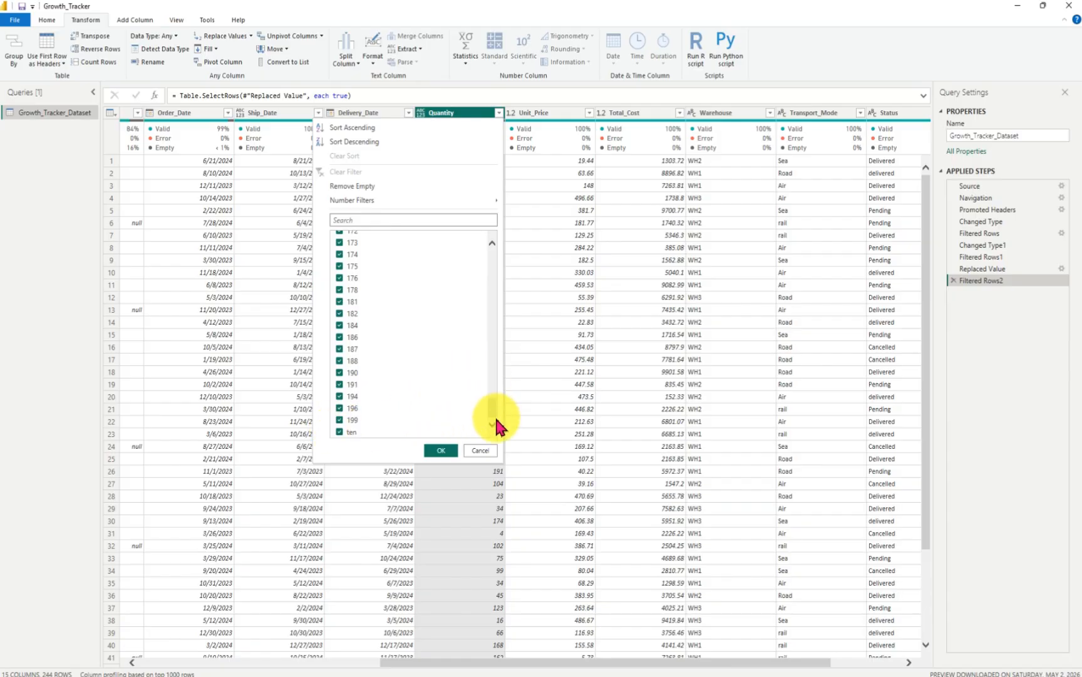
{"action": "left_click_drag", "start_coordinate": [495, 421], "coordinate": [497, 248]}
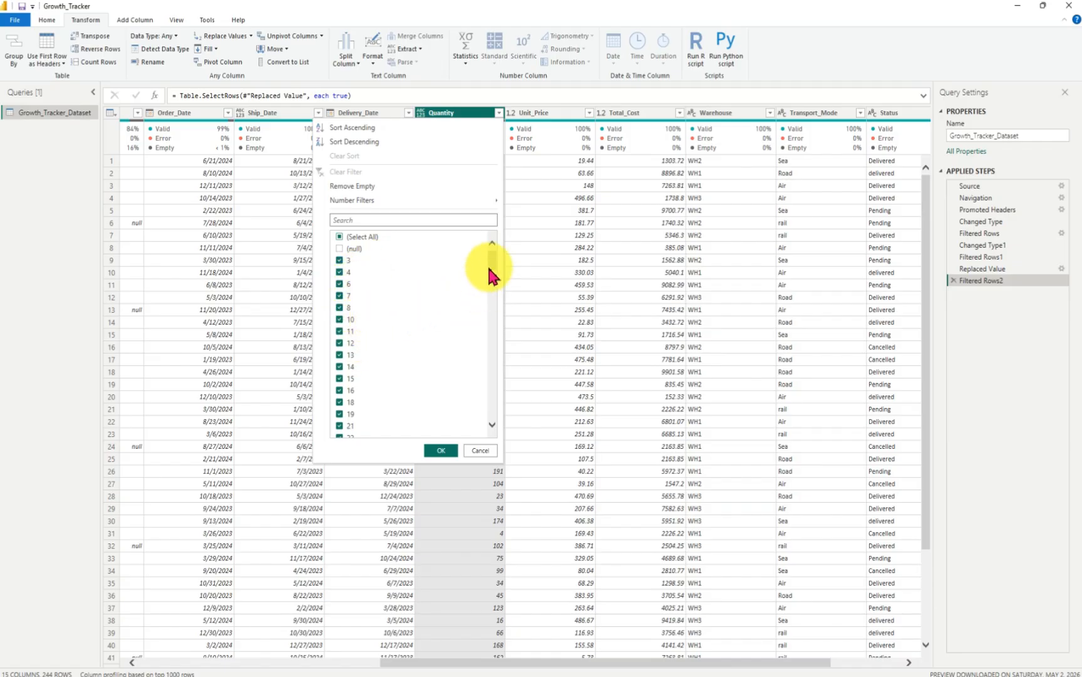
{"action": "left_click_drag", "start_coordinate": [490, 271], "coordinate": [488, 430]}
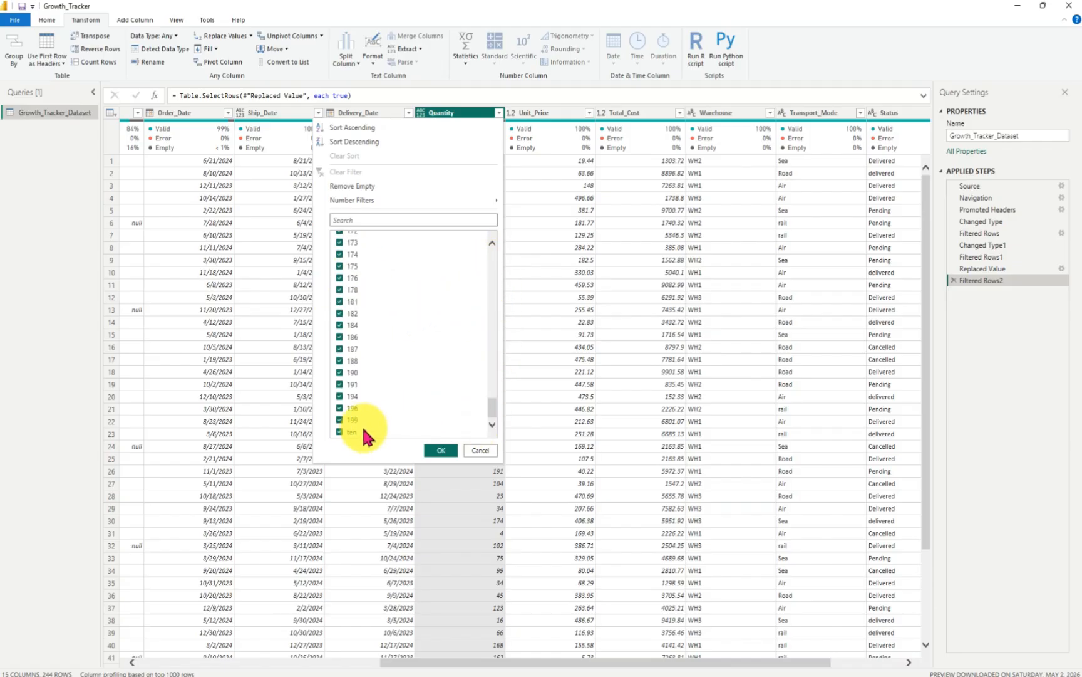
{"action": "left_click", "coordinate": [340, 432]}
{"action": "left_click", "coordinate": [440, 451]}
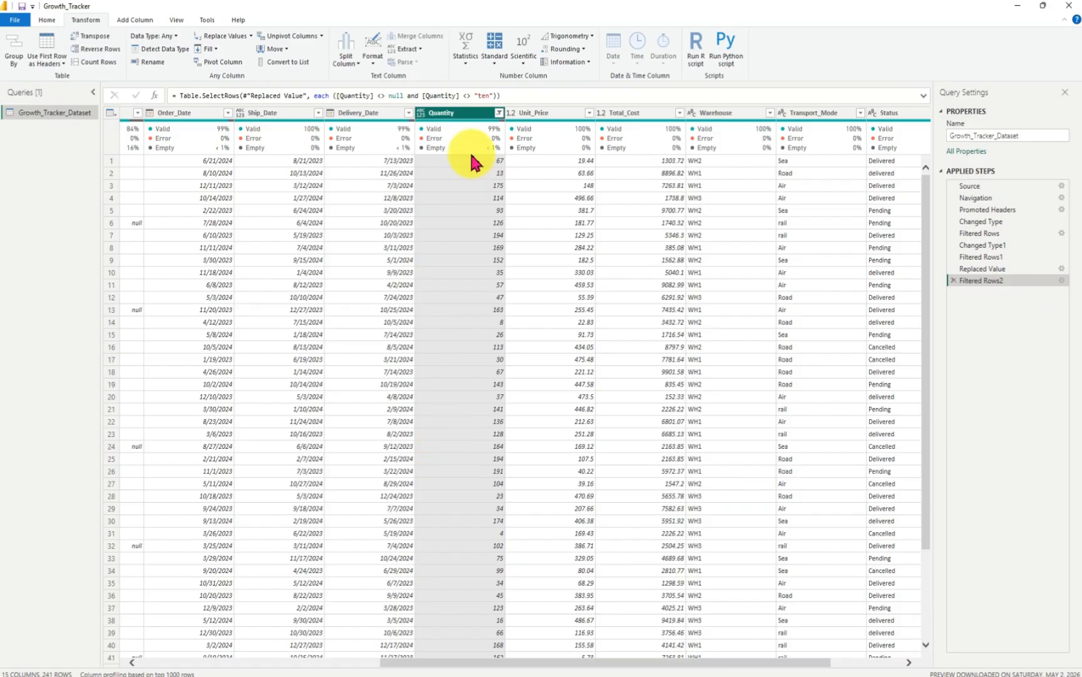
{"action": "left_click", "coordinate": [422, 113]}
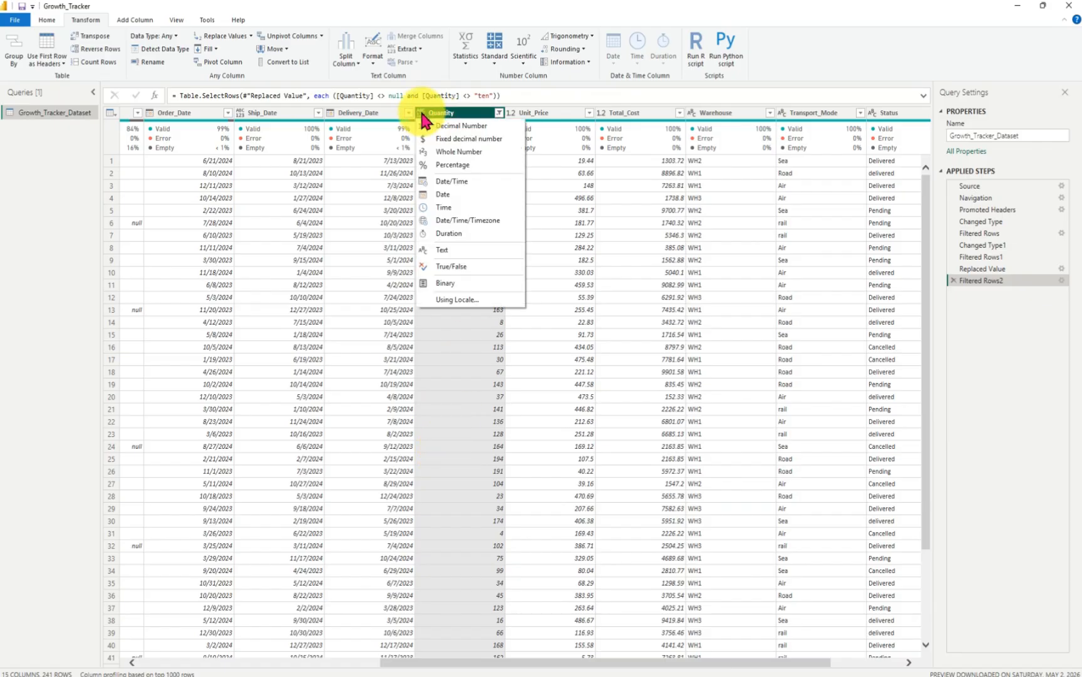
{"action": "left_click", "coordinate": [465, 153]}
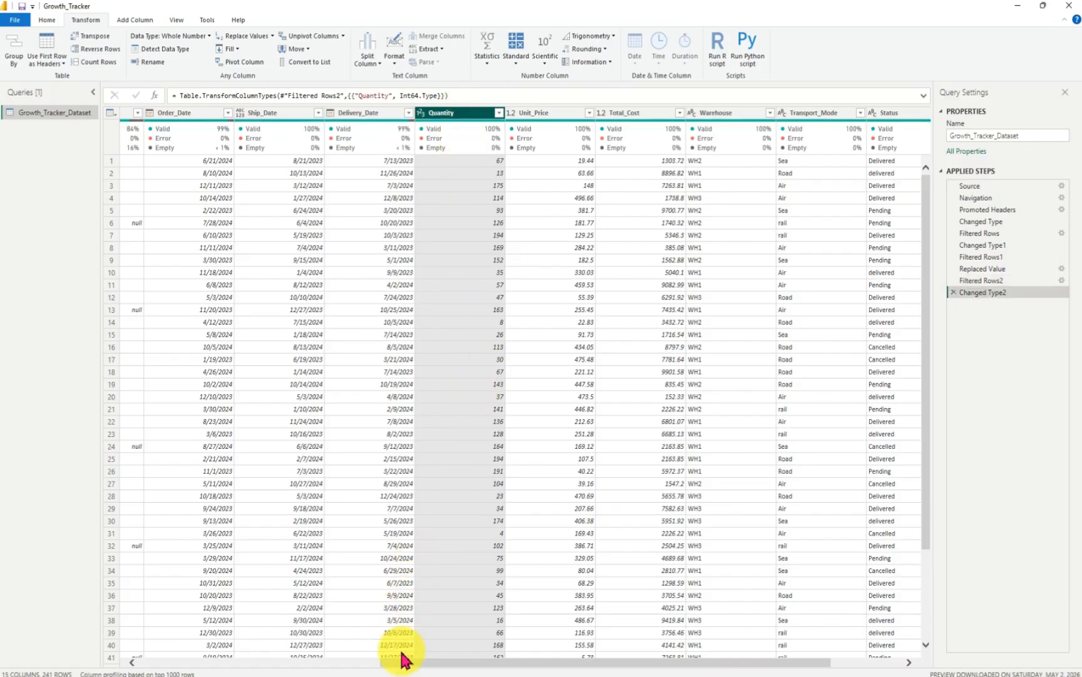
{"action": "left_click_drag", "start_coordinate": [399, 668], "coordinate": [345, 667]}
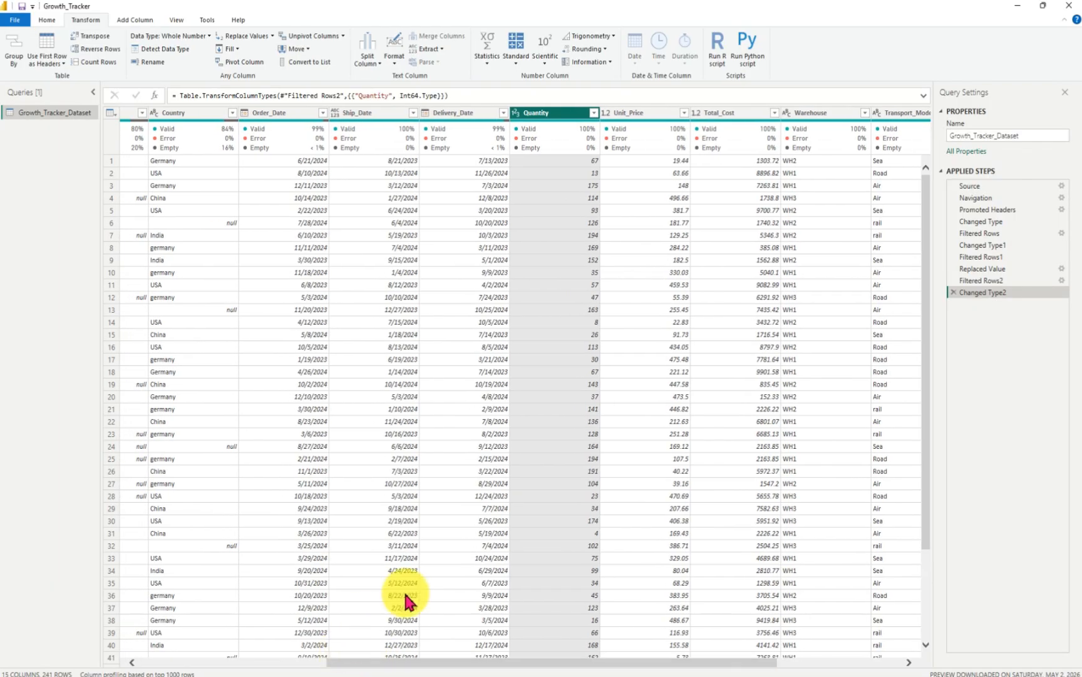
{"action": "left_click", "coordinate": [499, 115]}
{"action": "left_click", "coordinate": [503, 113]}
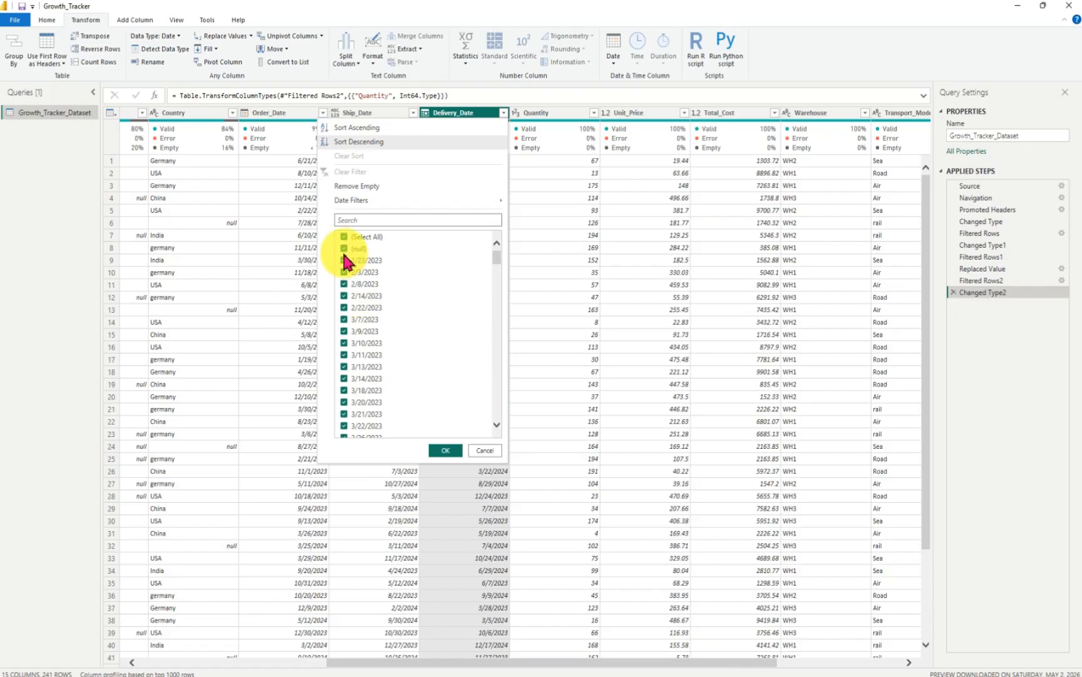
{"action": "left_click", "coordinate": [484, 450]}
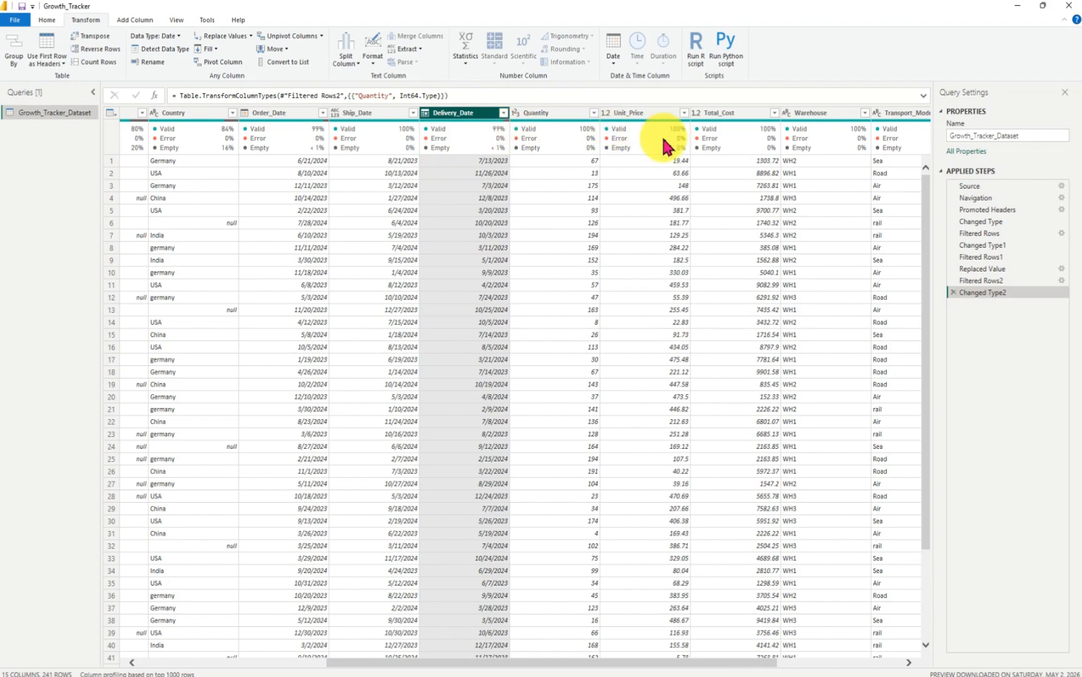
- Turn the column quality display off and back on for the data preview
{"action": "mouse_move", "coordinate": [698, 152]}
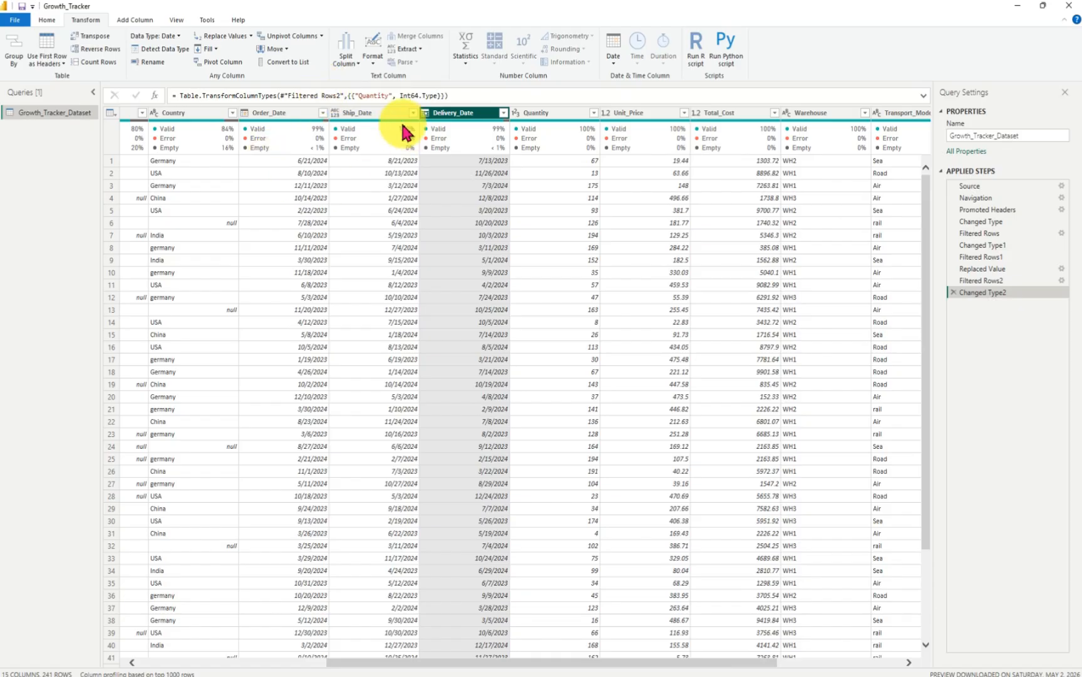
{"action": "left_click", "coordinate": [177, 20]}
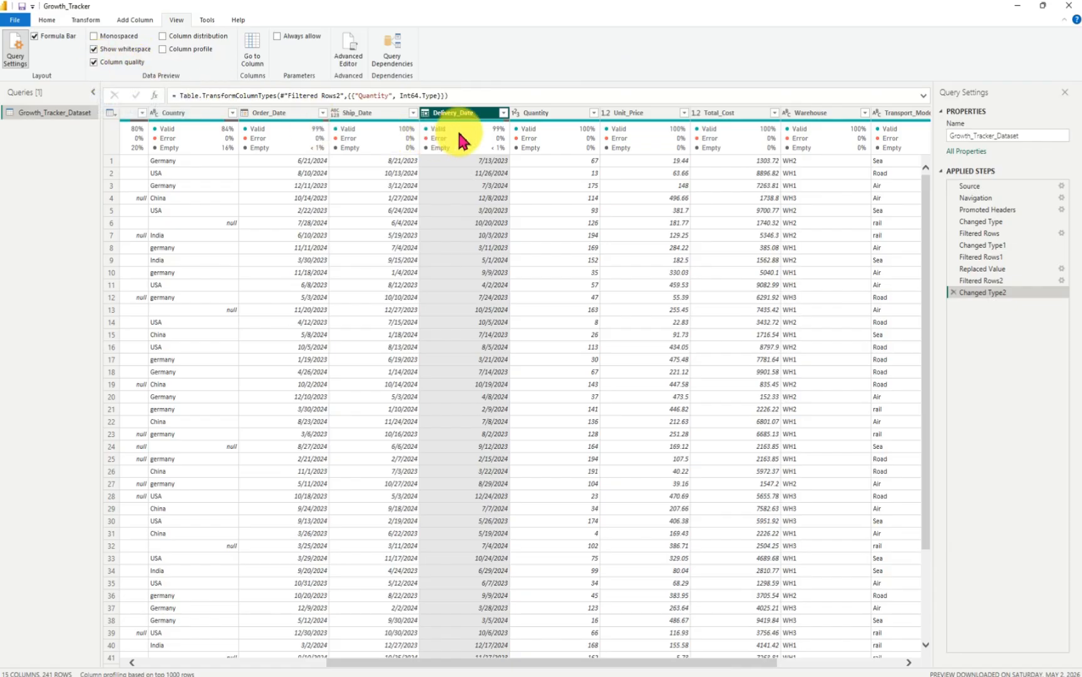
{"action": "left_click", "coordinate": [94, 62]}
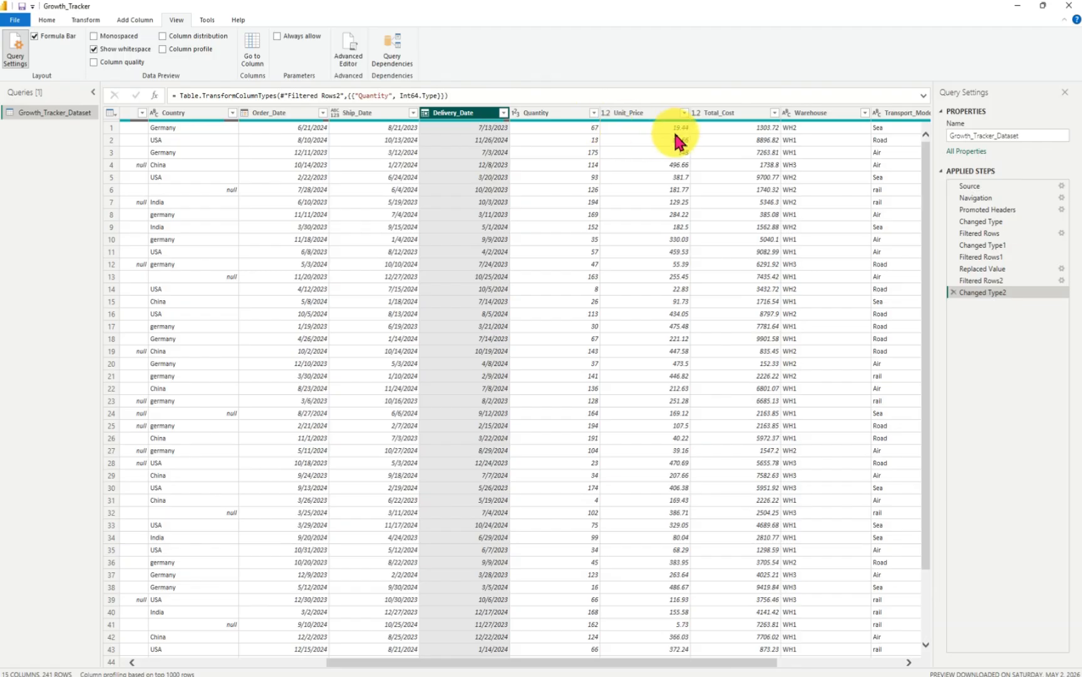
{"action": "left_click", "coordinate": [94, 62]}
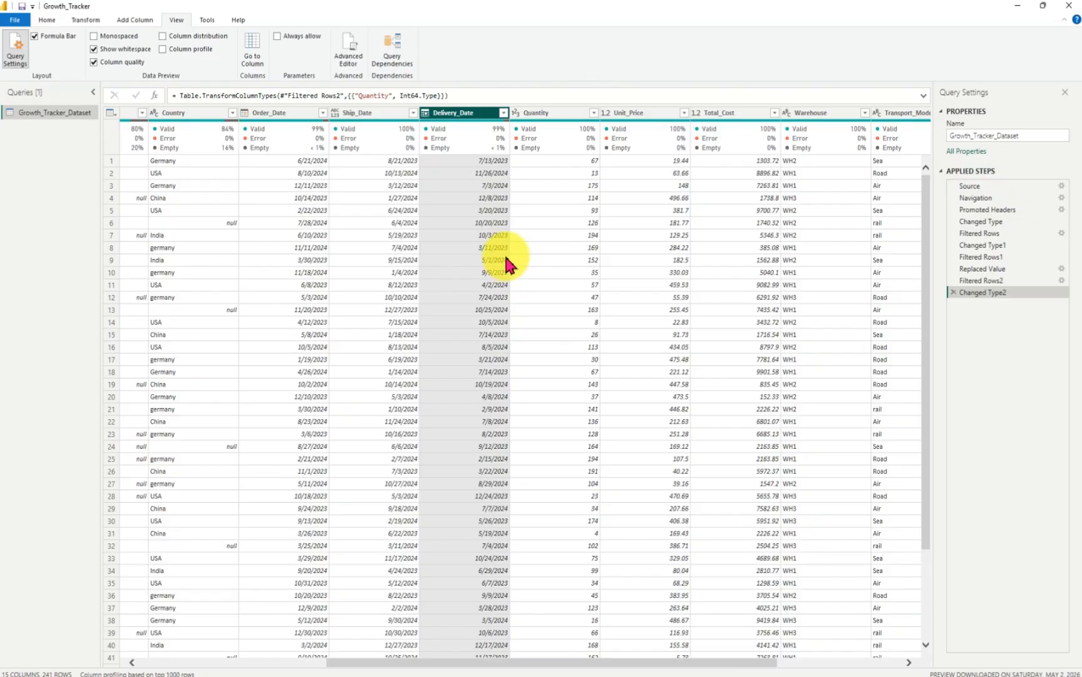
{"action": "left_click", "coordinate": [86, 21]}
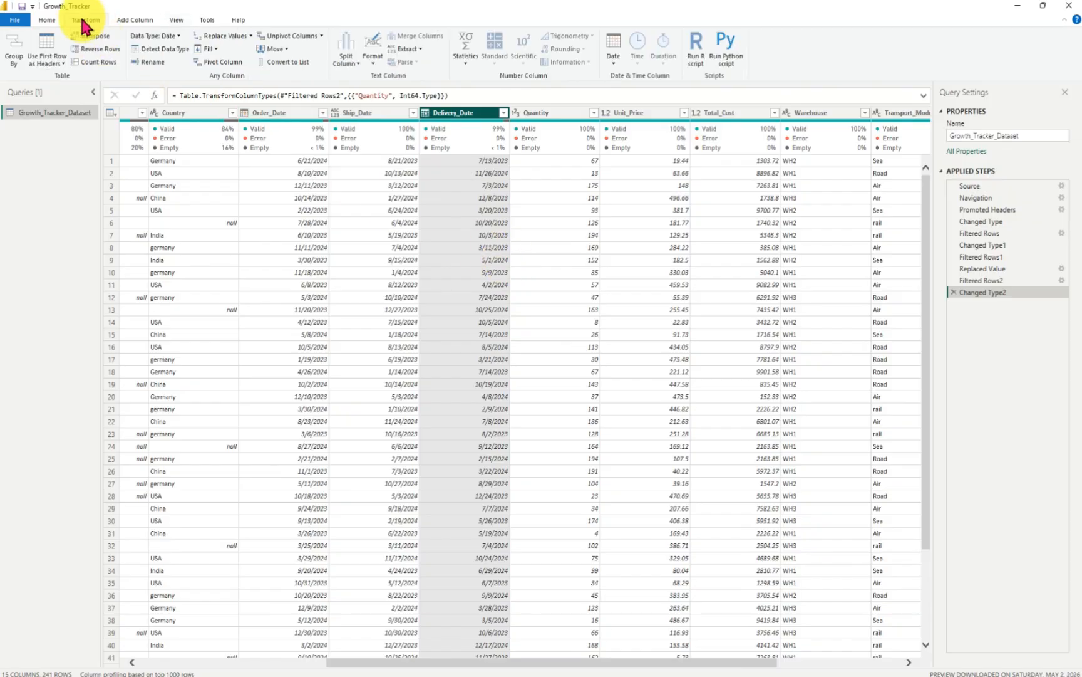
- Filter the null values out of the Delivery_Date column
{"action": "left_click", "coordinate": [503, 113]}
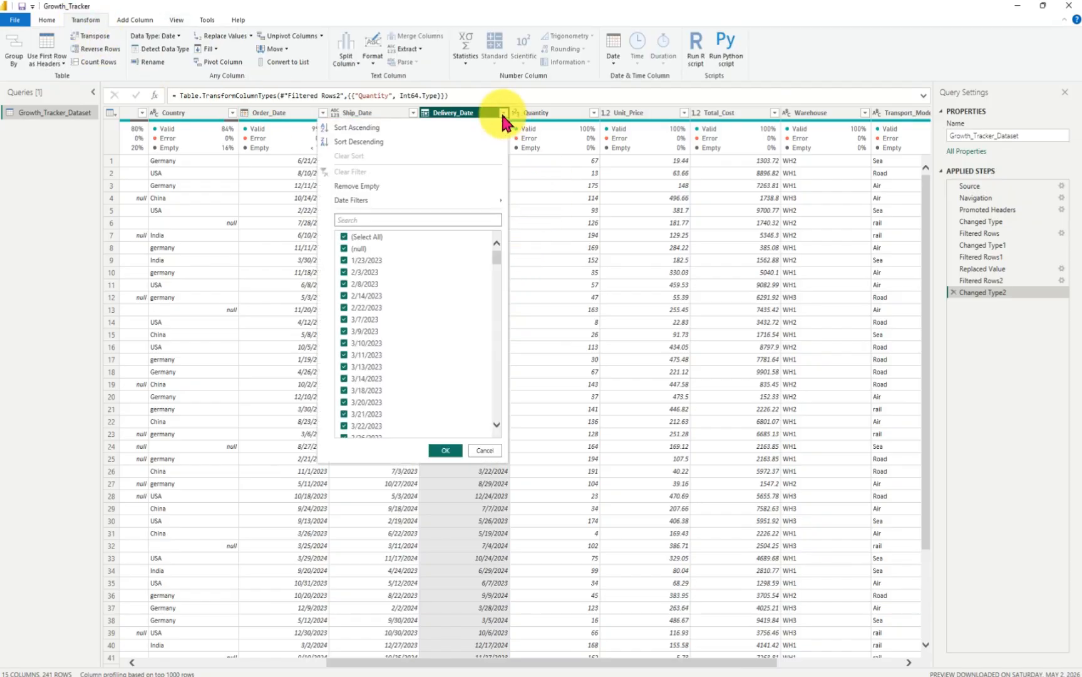
{"action": "left_click", "coordinate": [344, 251]}
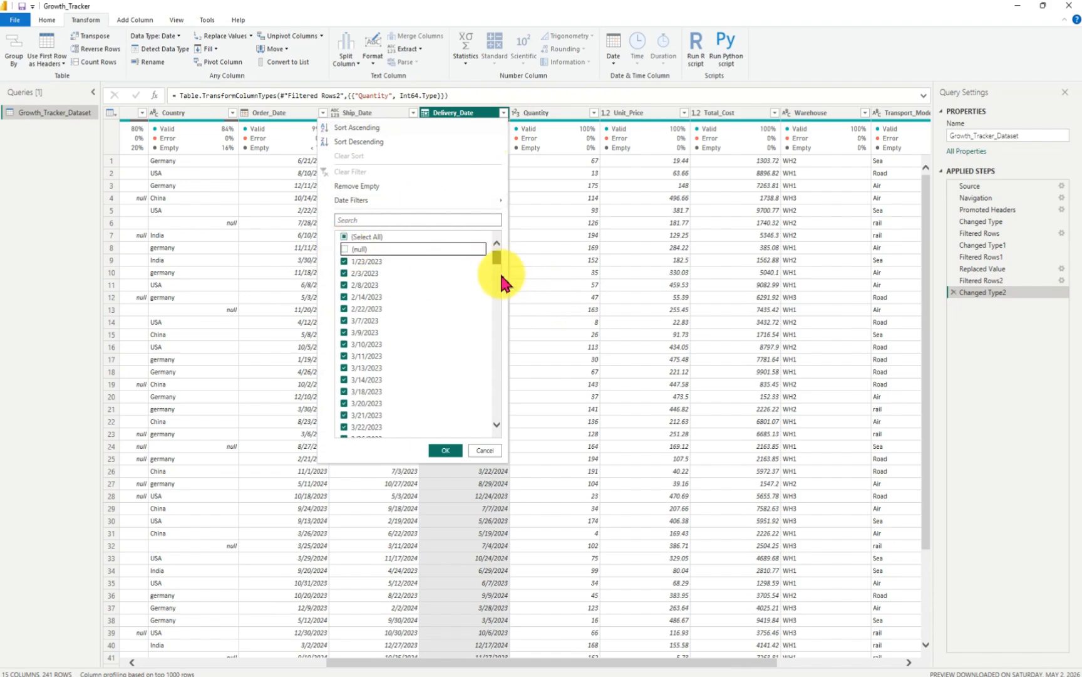
{"action": "mouse_move", "coordinate": [498, 262]}
{"action": "left_mouse_down"}
{"action": "mouse_move", "coordinate": [496, 426]}
{"action": "mouse_move", "coordinate": [500, 252]}
{"action": "left_mouse_up"}
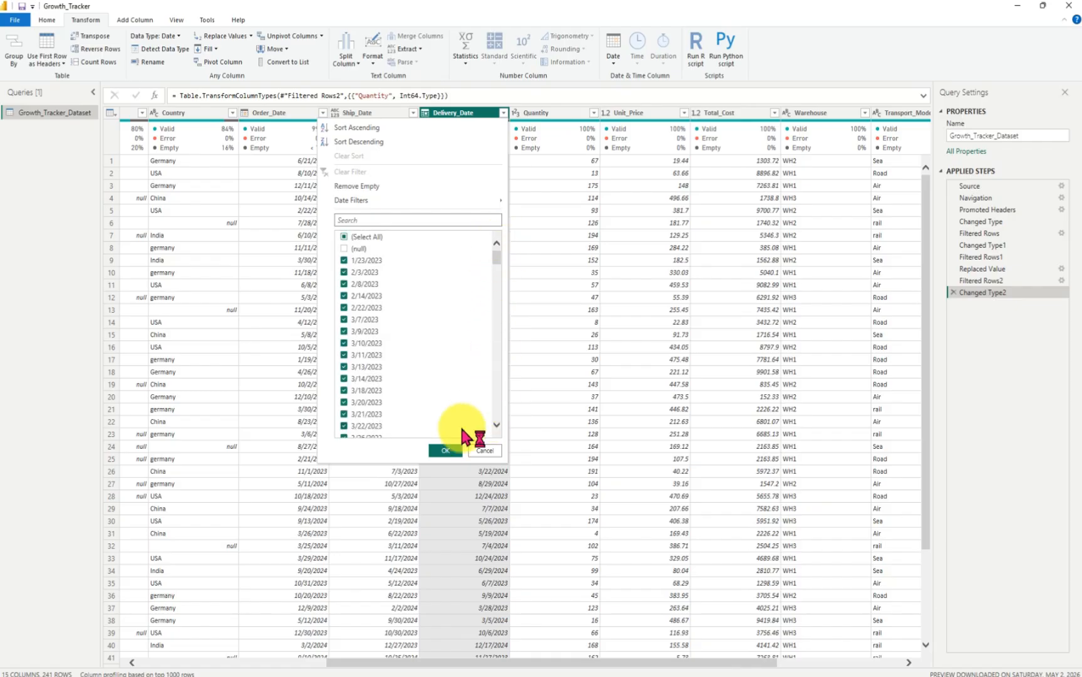
{"action": "left_click", "coordinate": [445, 450]}
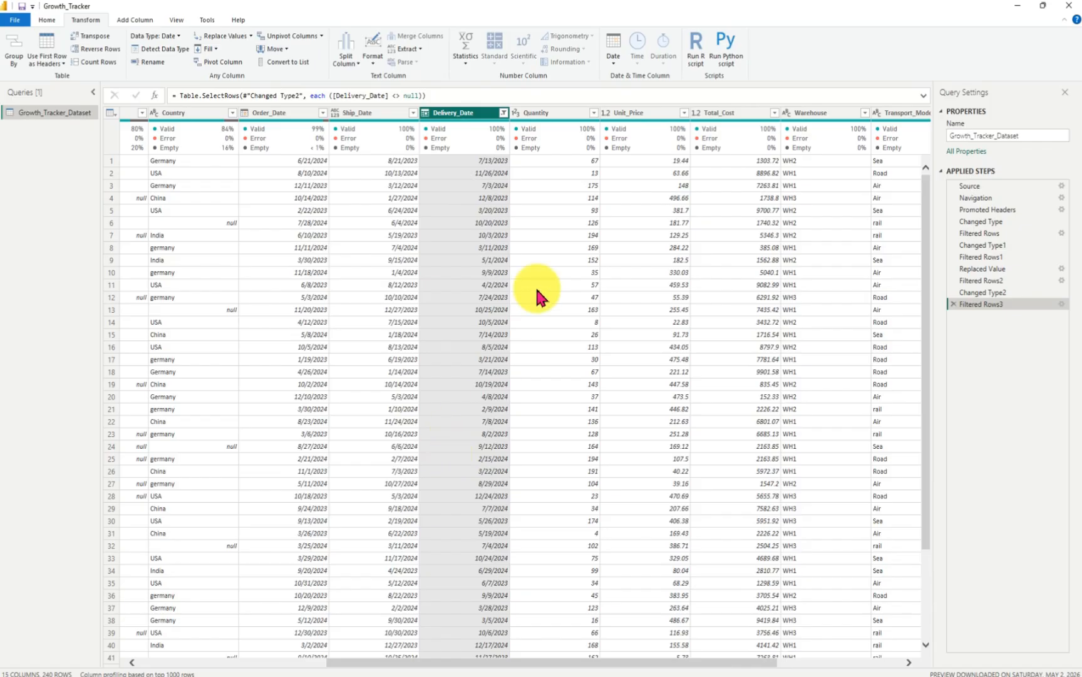
- Remove the Ship_Date column from the query
{"action": "left_click", "coordinate": [375, 114]}
{"action": "right_click", "coordinate": [375, 113]}
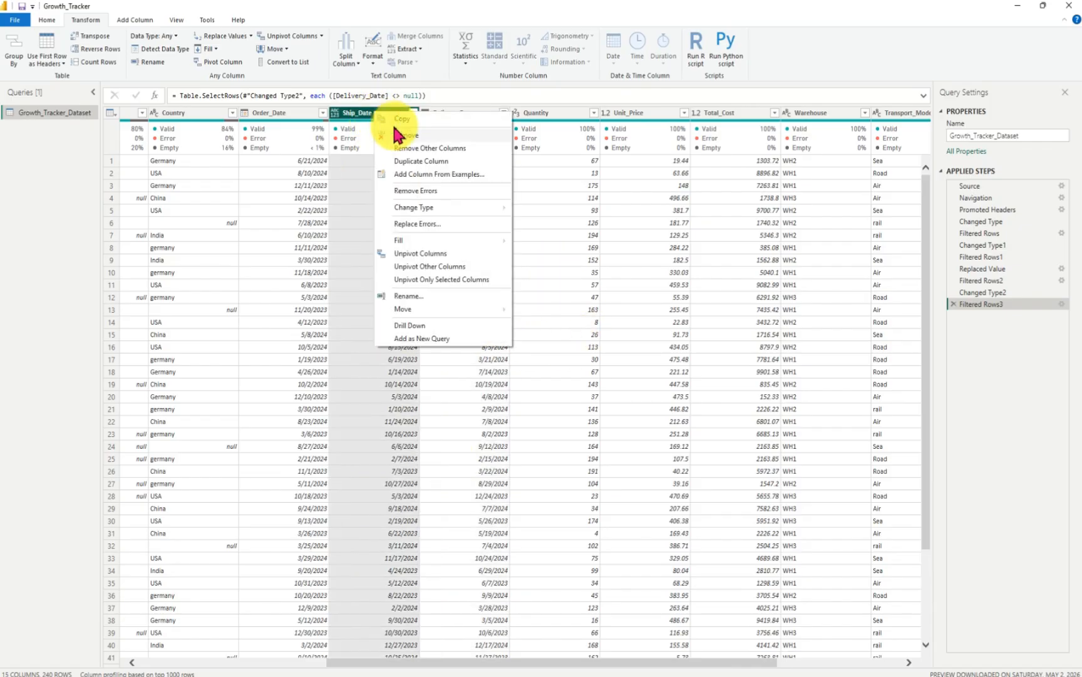
{"action": "left_click", "coordinate": [416, 134]}
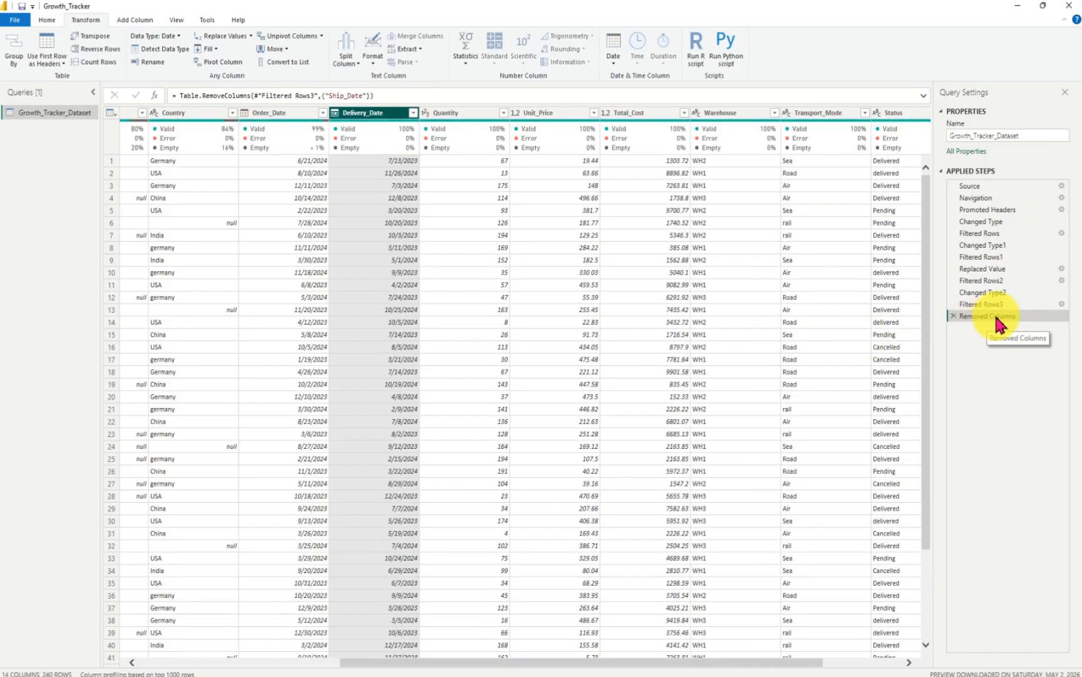
- Rename the applied step that removes the Ship_Date column as Removed Ship-date
{"action": "right_click", "coordinate": [995, 317]}
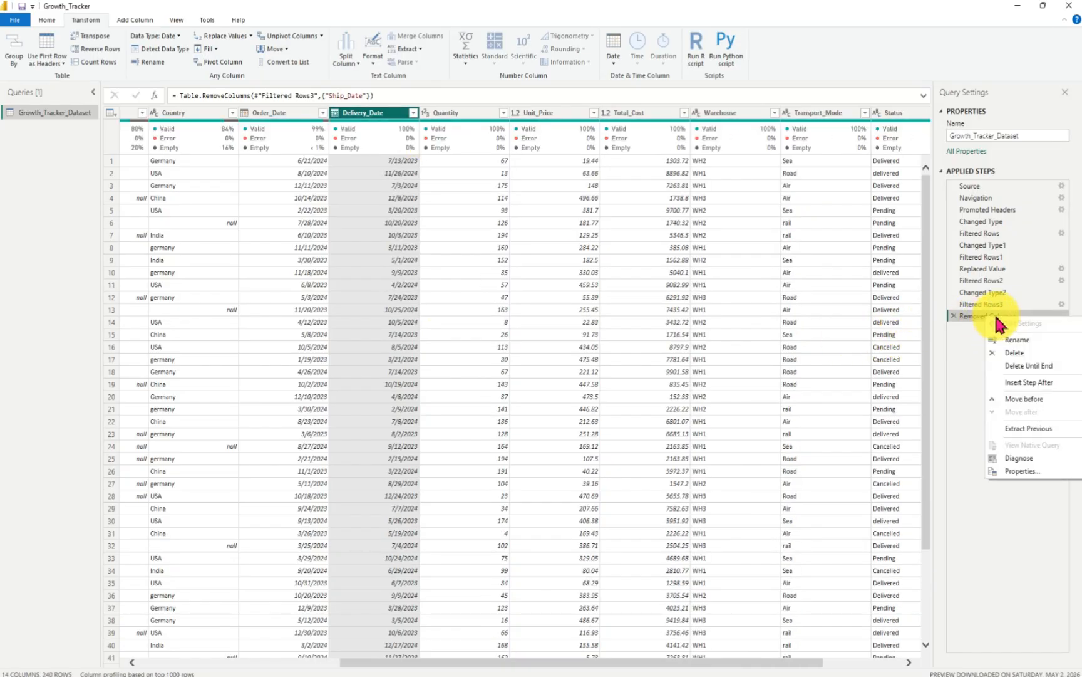
{"action": "left_click", "coordinate": [1018, 341]}
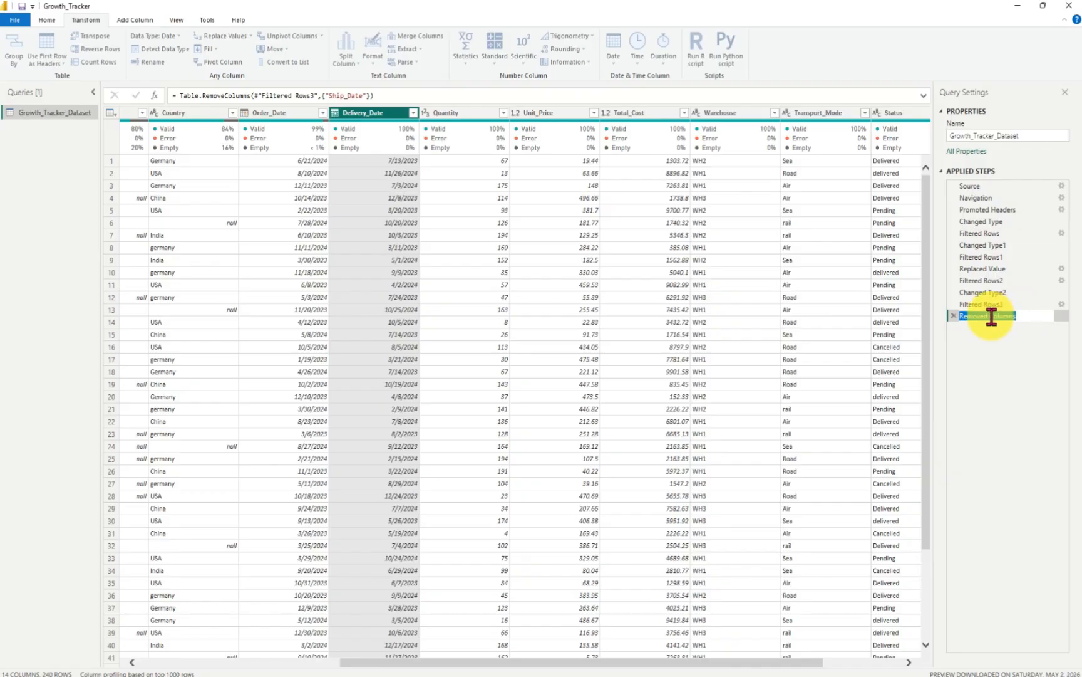
{"action": "left_click", "coordinate": [1031, 318]}
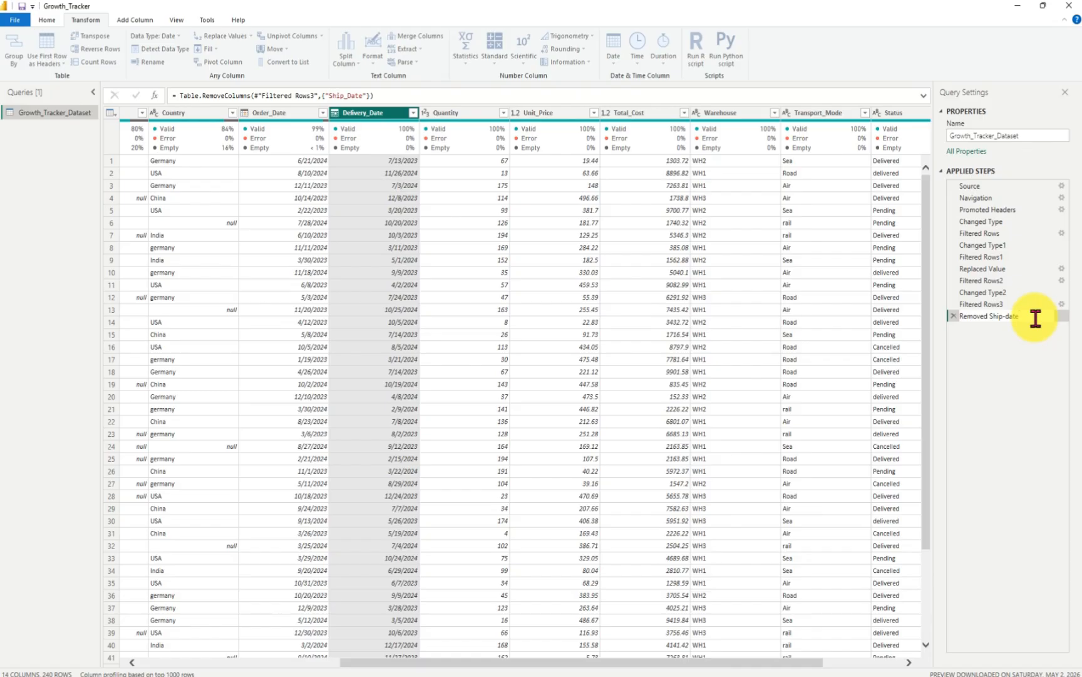
{"action": "key", "text": "Return"}
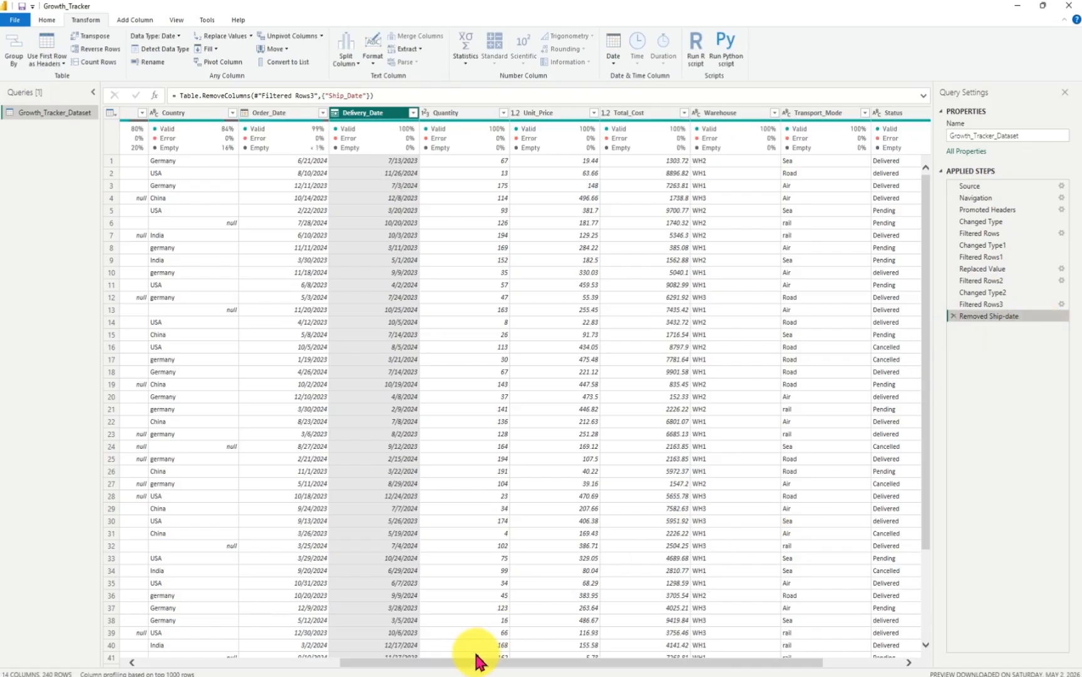
- Filter the null values out of the Order_Date column
{"action": "left_click_drag", "start_coordinate": [472, 667], "coordinate": [407, 665]}
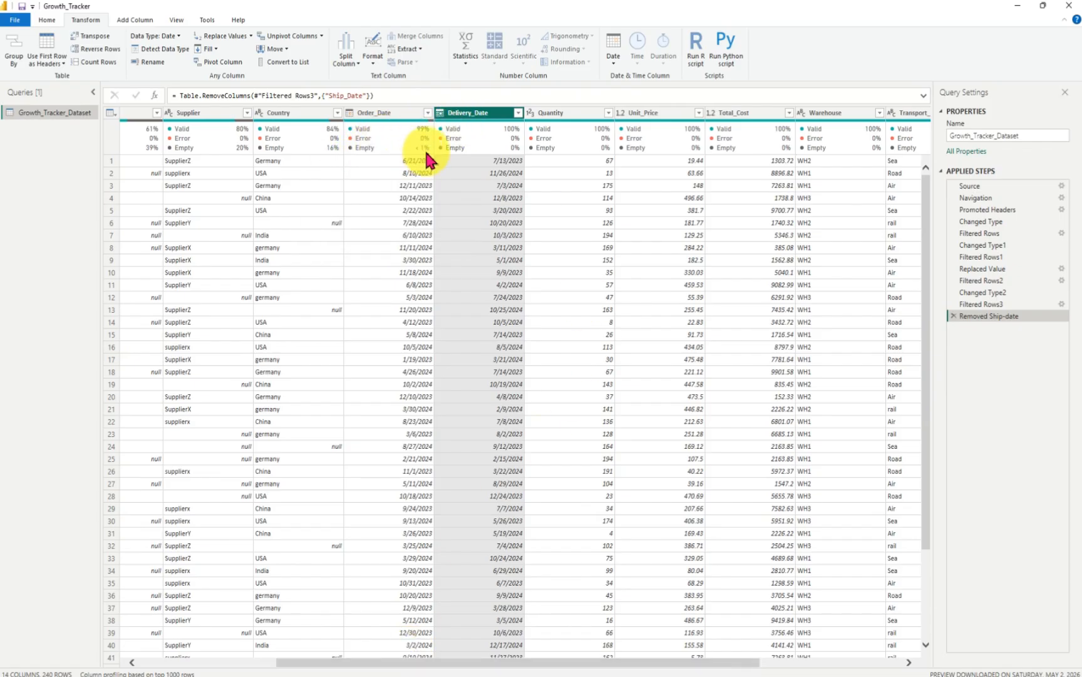
{"action": "left_click", "coordinate": [428, 113]}
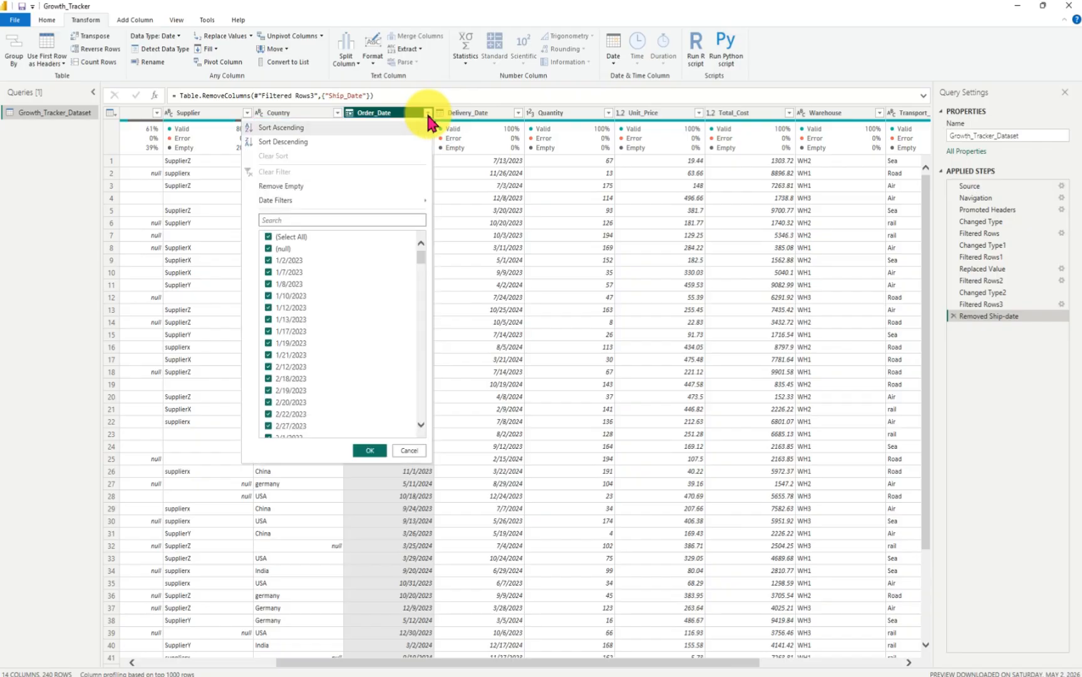
{"action": "left_click", "coordinate": [269, 250]}
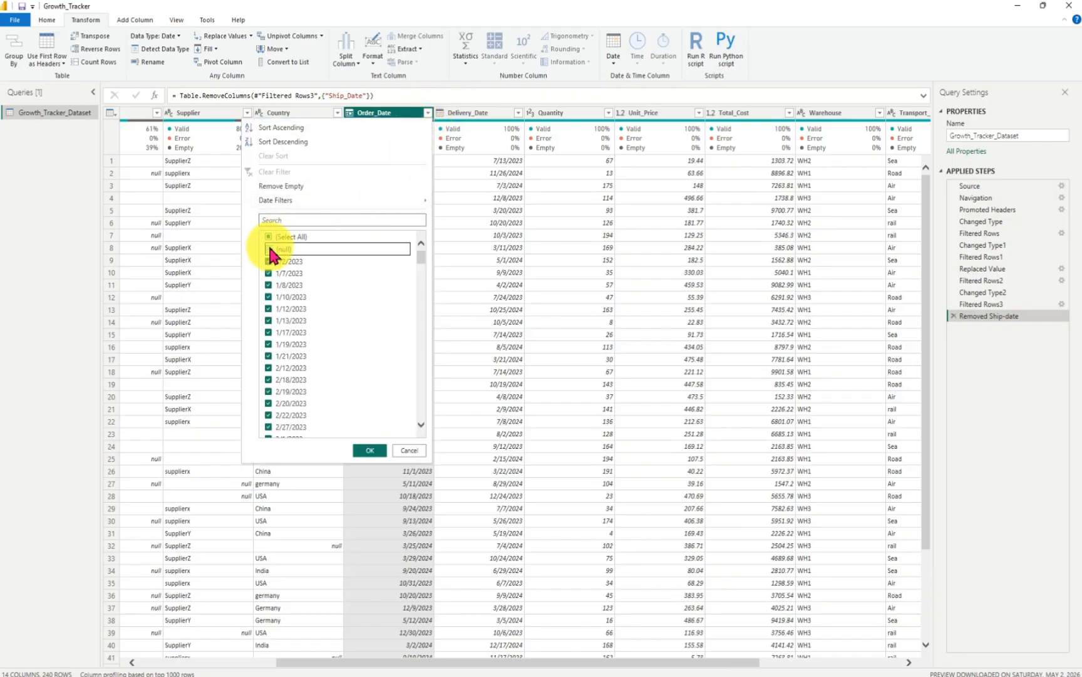
{"action": "left_click_drag", "start_coordinate": [423, 259], "coordinate": [420, 432]}
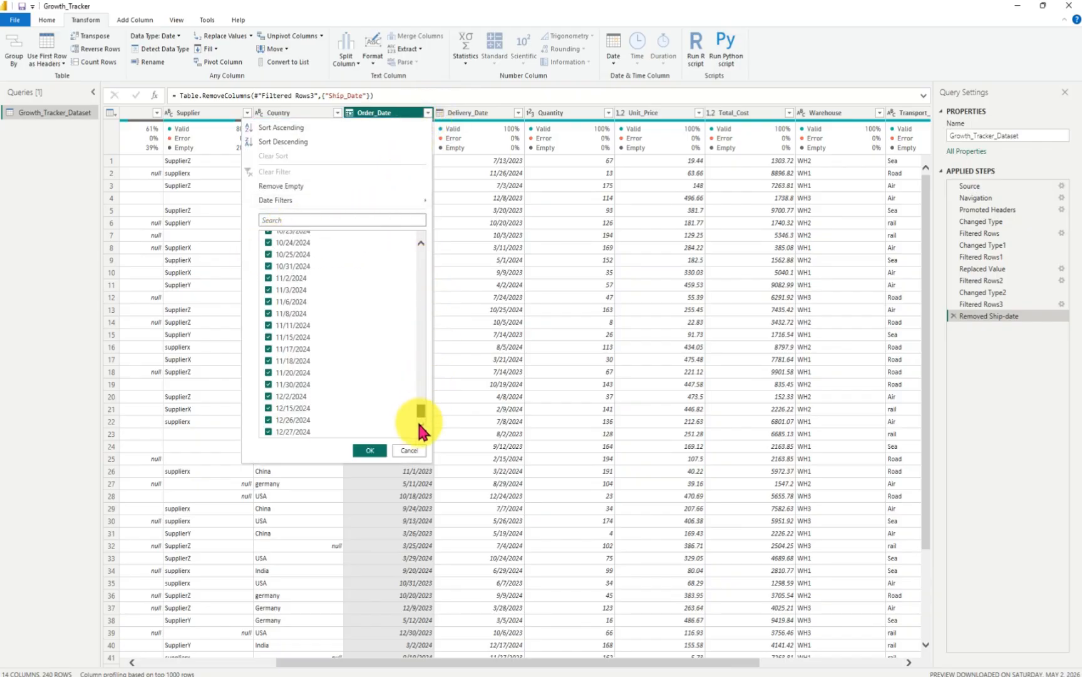
{"action": "left_click", "coordinate": [371, 451]}
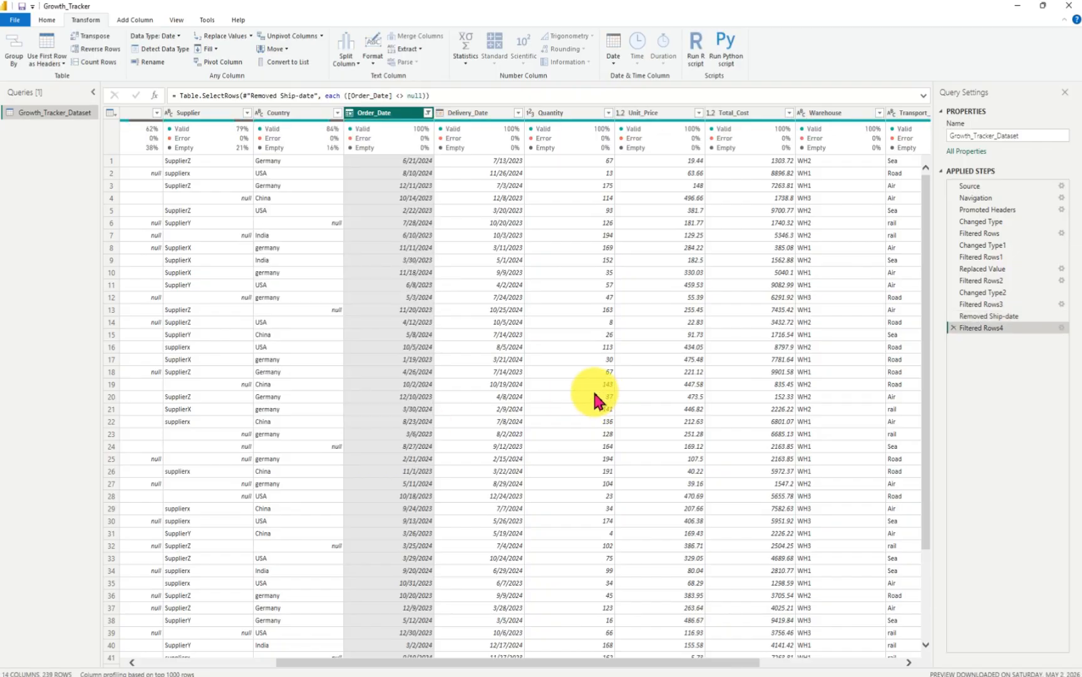
- Filter the null values out of the Country column
{"action": "left_click_drag", "start_coordinate": [436, 665], "coordinate": [365, 665]}
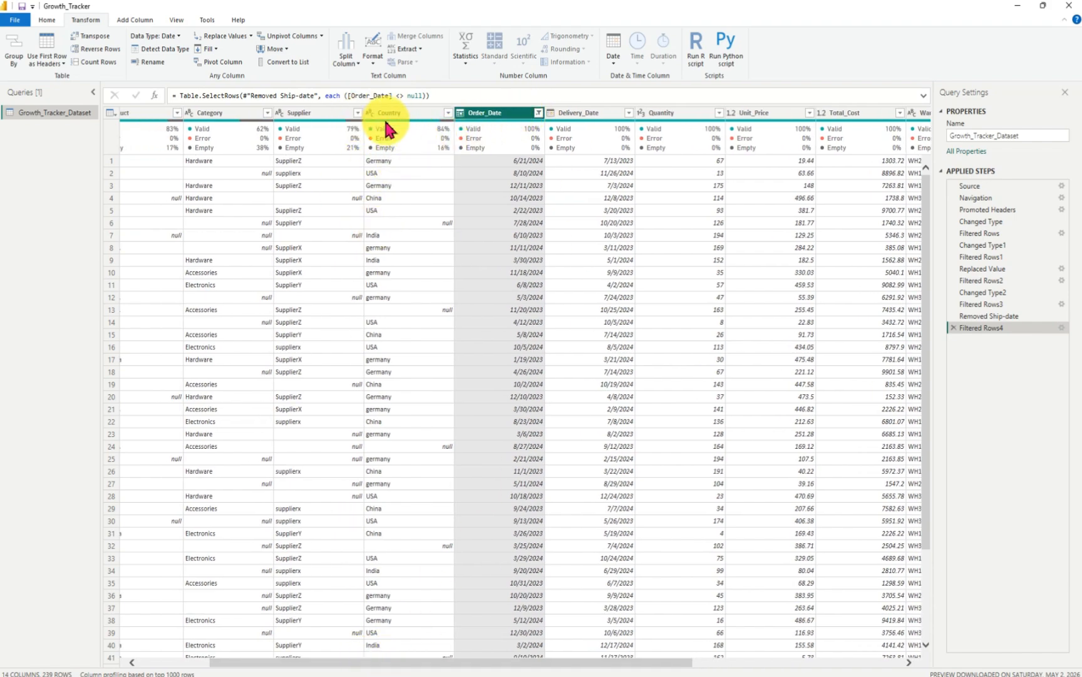
{"action": "left_click", "coordinate": [448, 114]}
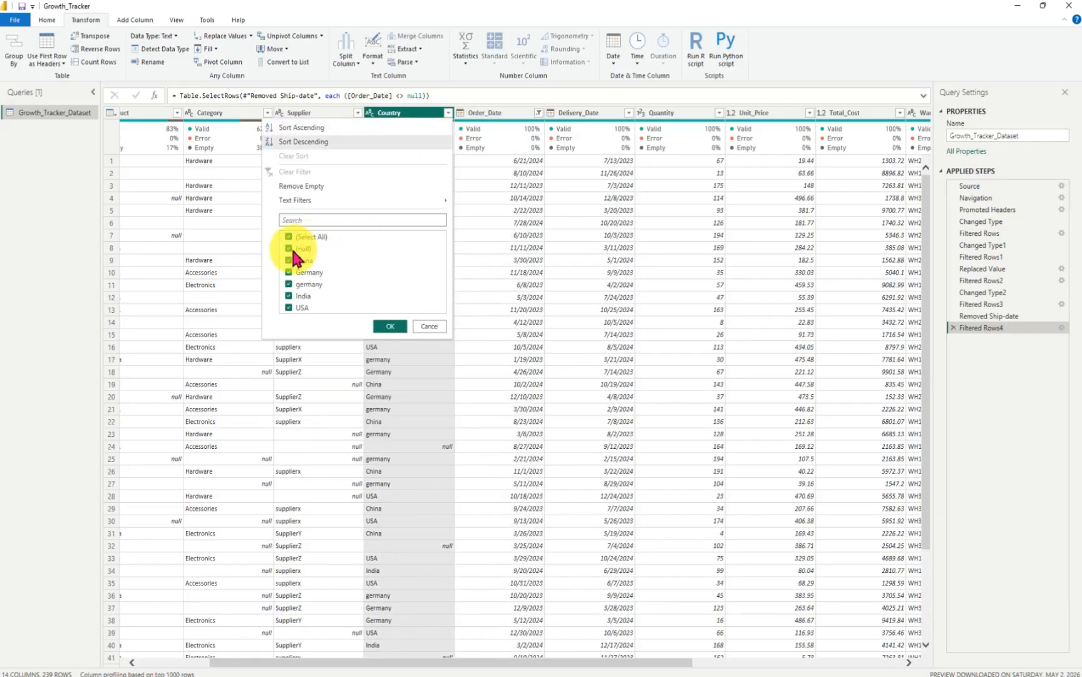
{"action": "left_click", "coordinate": [290, 249]}
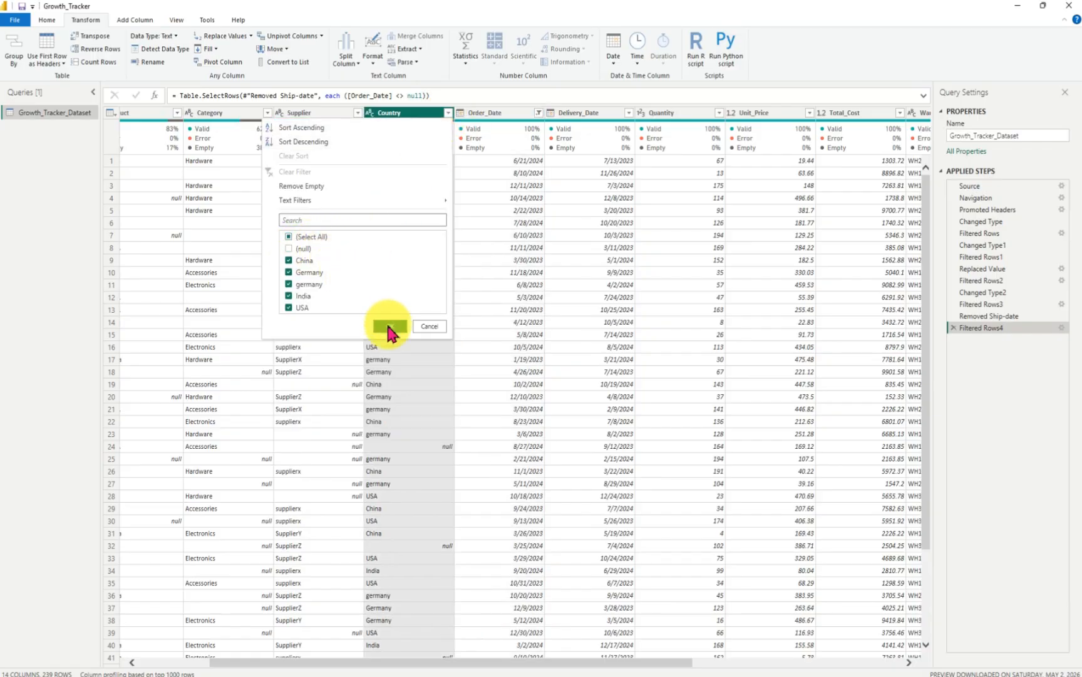
{"action": "left_click", "coordinate": [389, 326]}
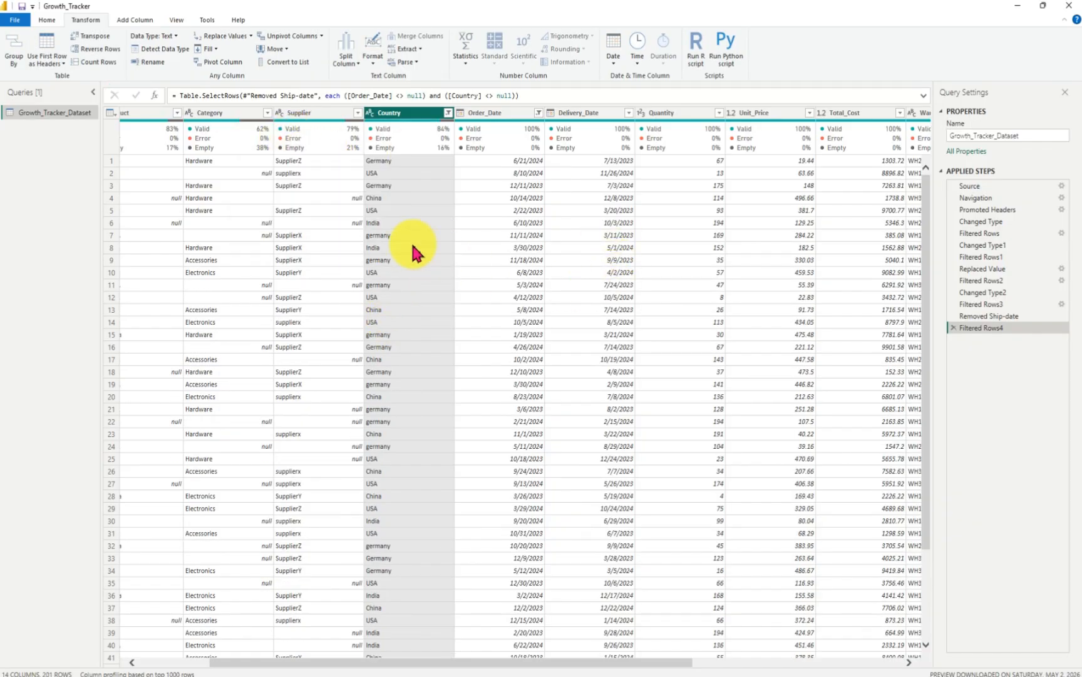
- Filter the null values out of the Supplier column
{"action": "left_click", "coordinate": [357, 112]}
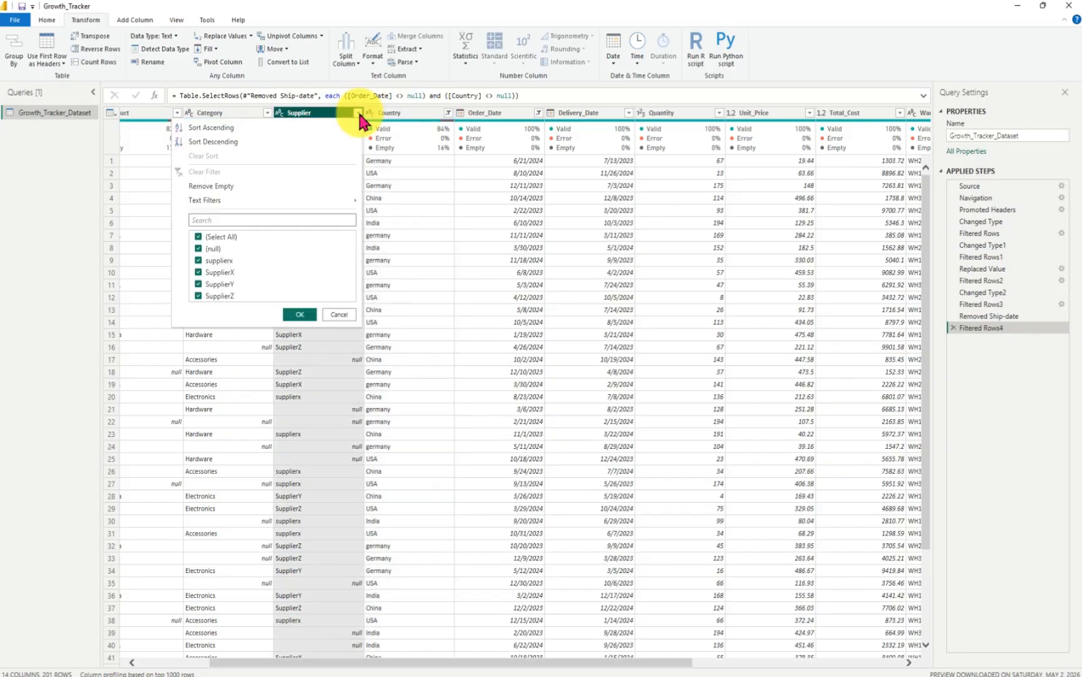
{"action": "left_click", "coordinate": [199, 248]}
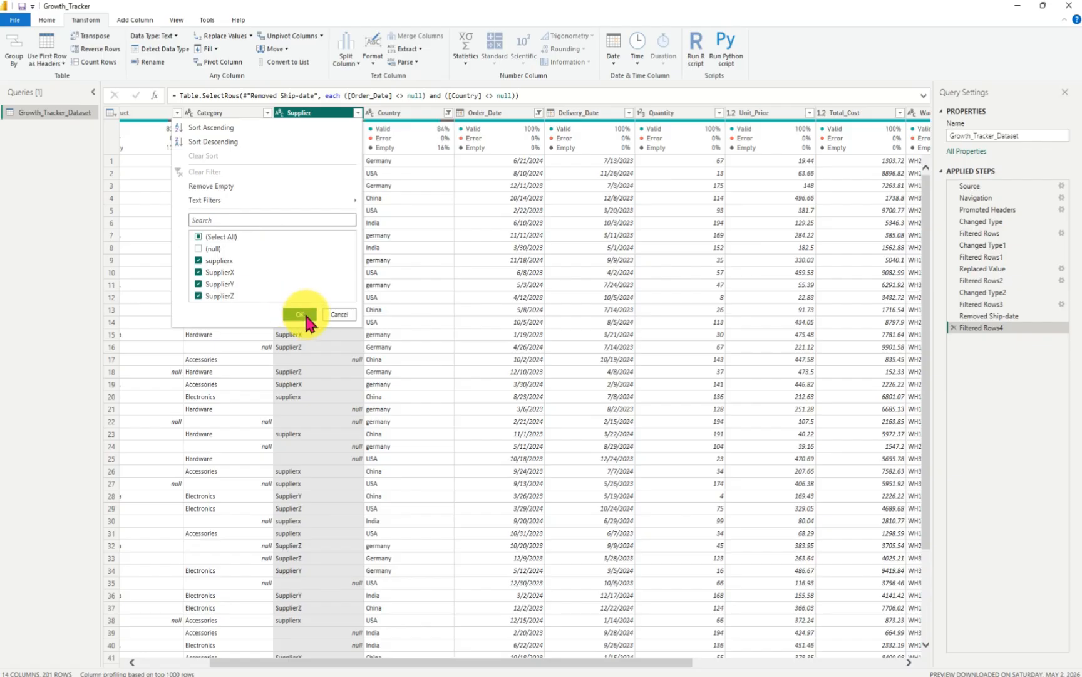
{"action": "left_click", "coordinate": [300, 315]}
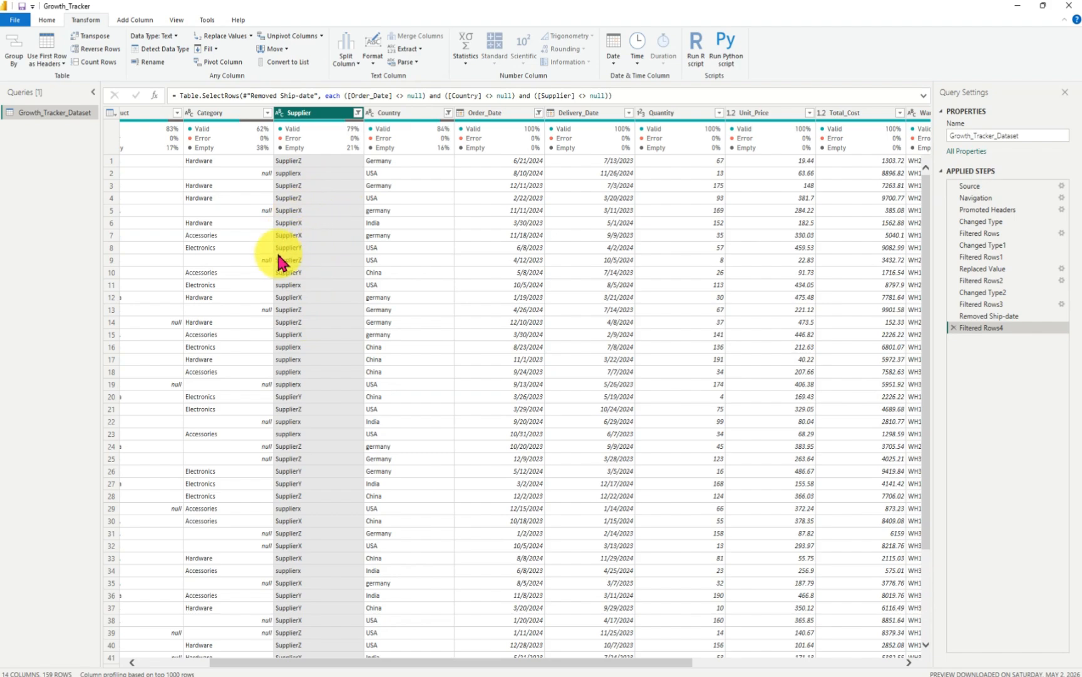
- Replace the value supplierx with SupplierX in the Supplier column and check the column's distinct values
{"action": "left_click", "coordinate": [305, 287]}
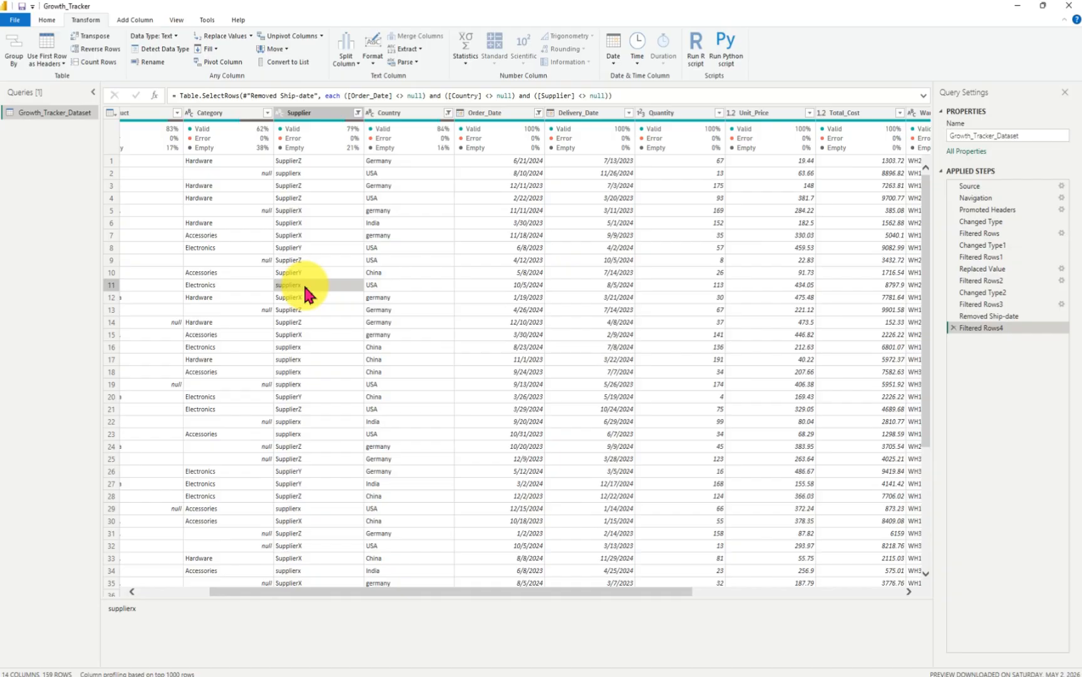
{"action": "right_click", "coordinate": [307, 292]}
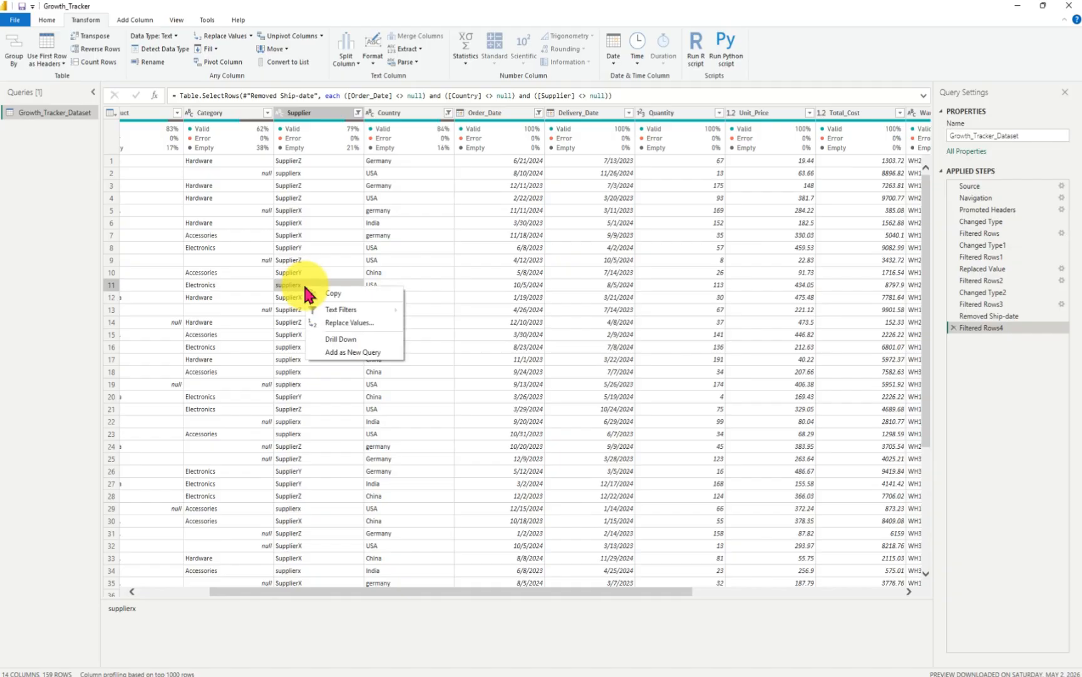
{"action": "left_click", "coordinate": [362, 325]}
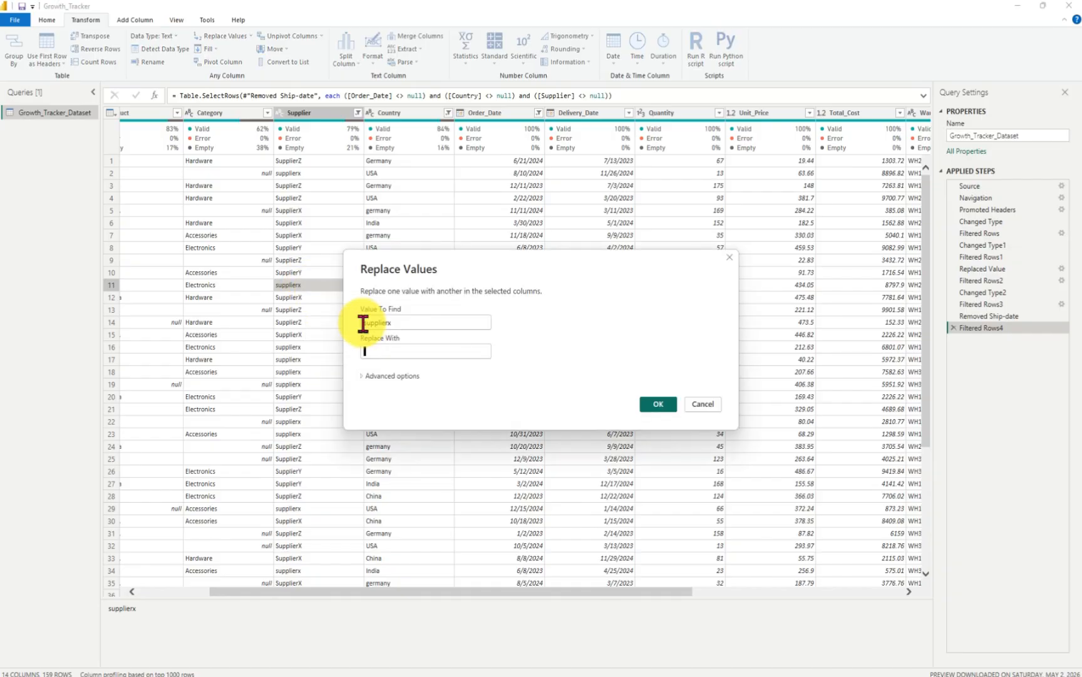
{"action": "left_click", "coordinate": [390, 350]}
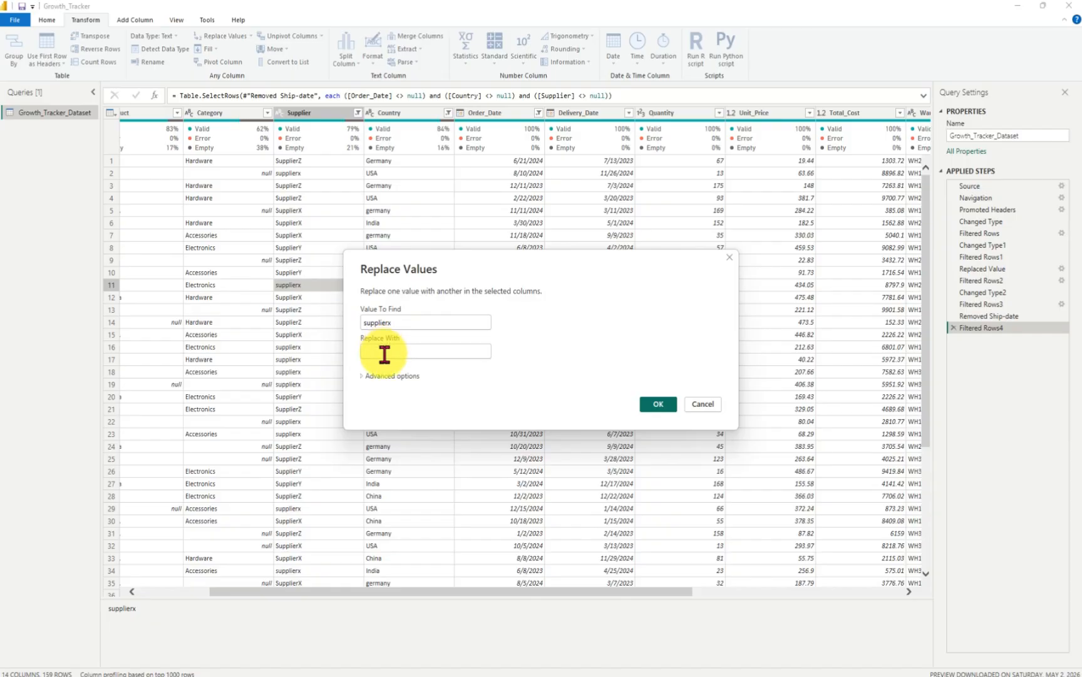
{"action": "left_click", "coordinate": [384, 354]}
{"action": "type", "text": "Supplier'X"}
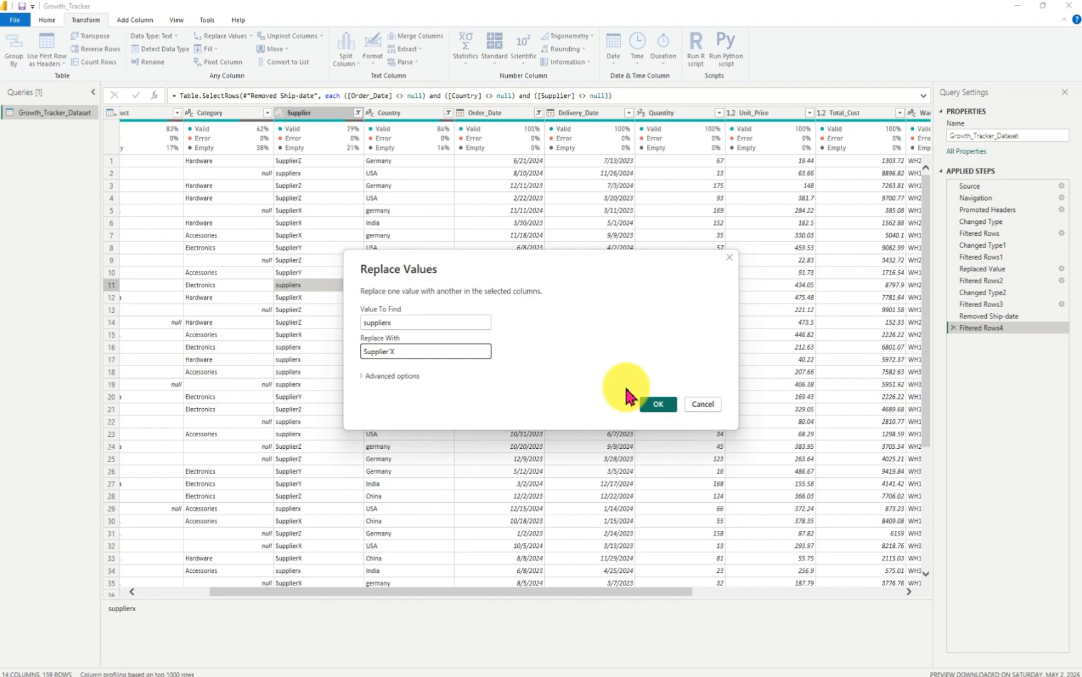
{"action": "left_click", "coordinate": [392, 349]}
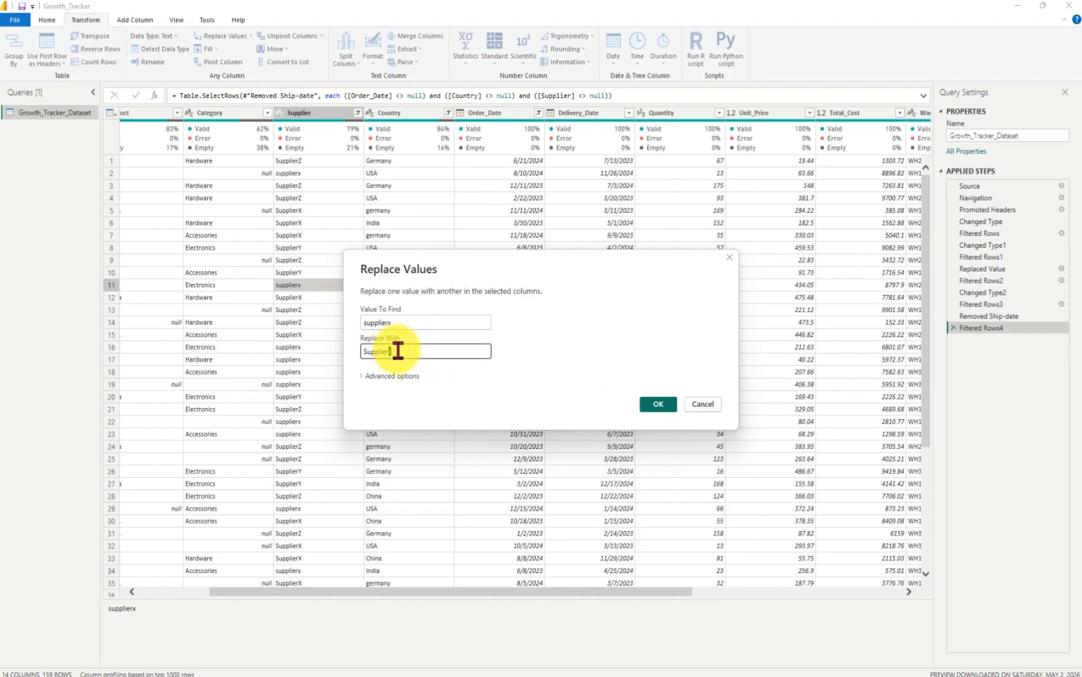
{"action": "left_click", "coordinate": [658, 403]}
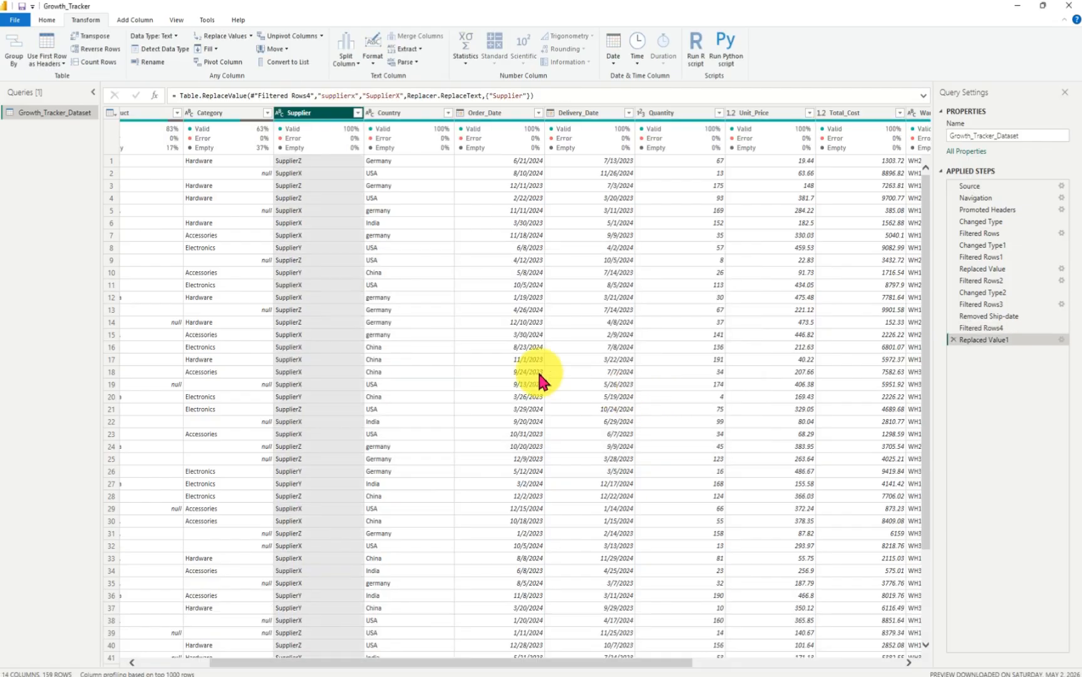
{"action": "left_click", "coordinate": [357, 112]}
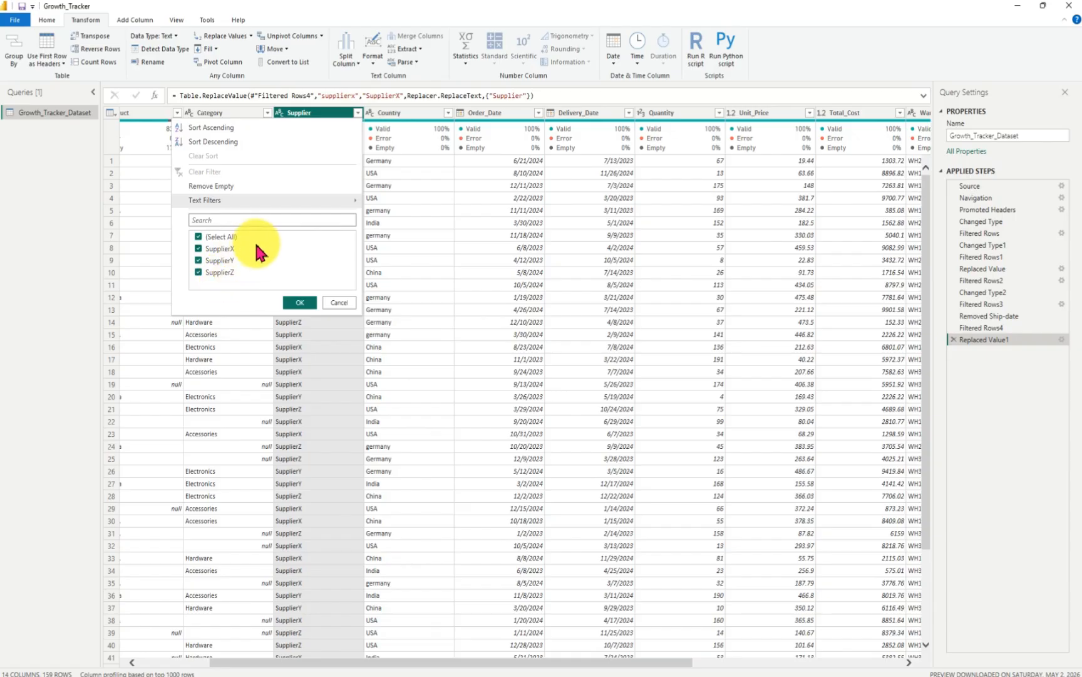
{"action": "left_click", "coordinate": [300, 303]}
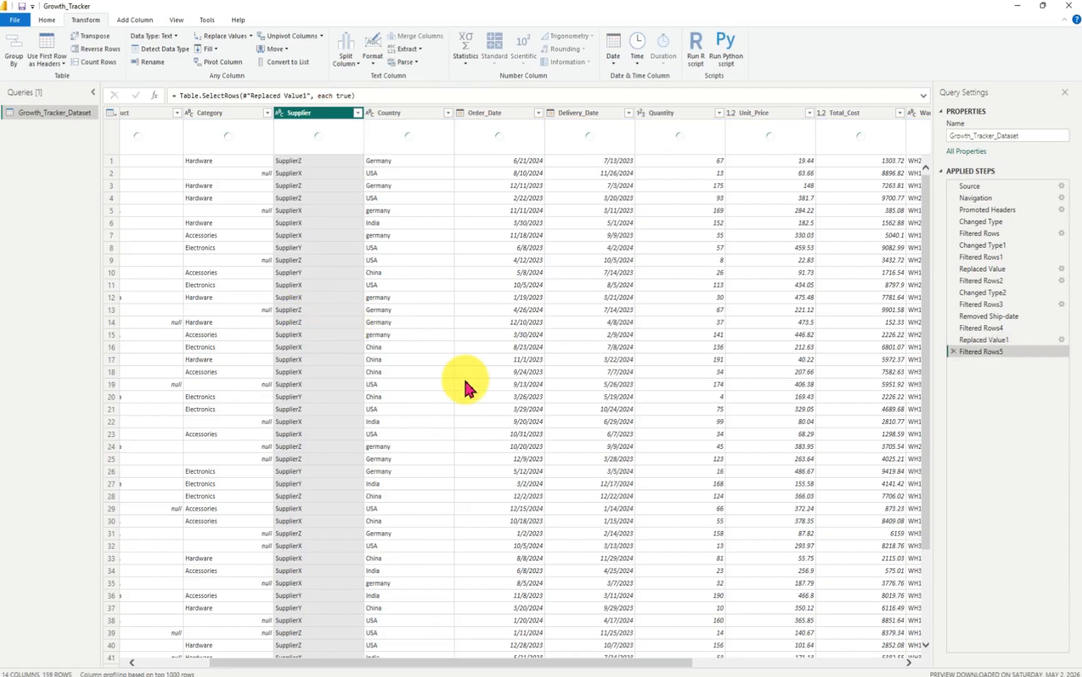
- Filter the null values out of the Category column
{"action": "left_click_drag", "start_coordinate": [250, 667], "coordinate": [203, 660]}
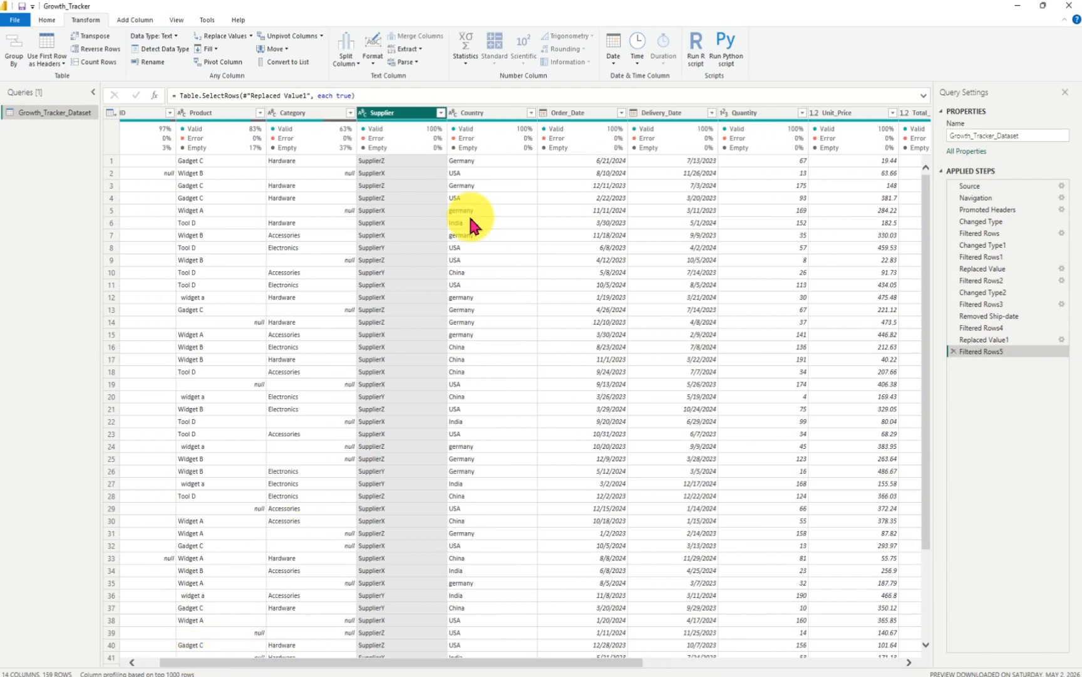
{"action": "left_click", "coordinate": [350, 113]}
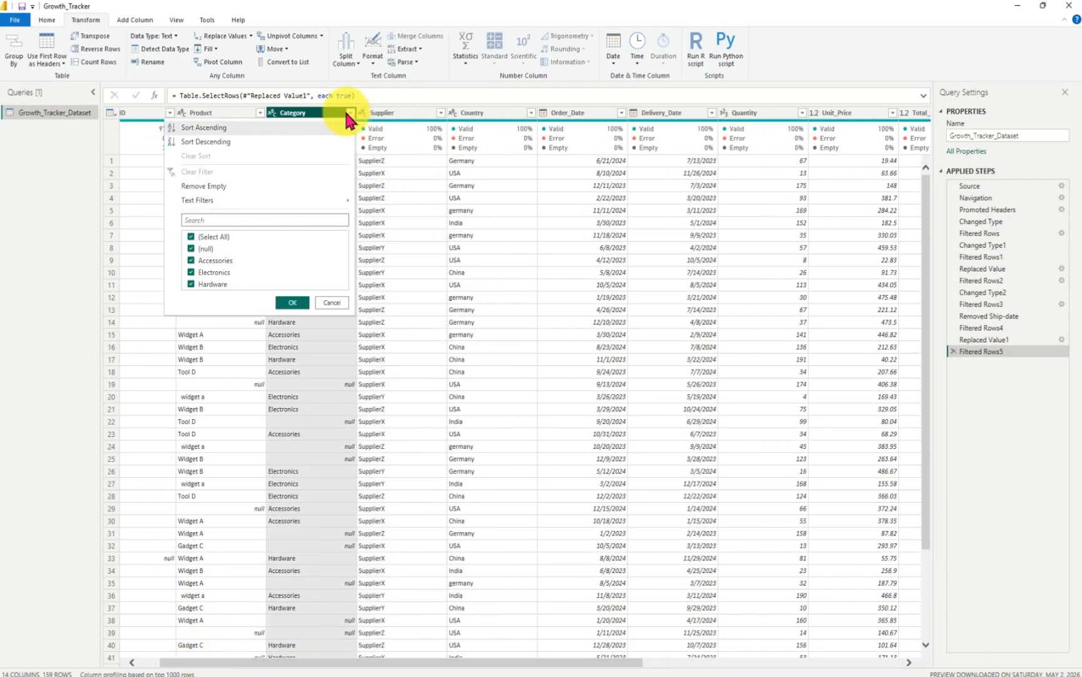
{"action": "left_click", "coordinate": [190, 249]}
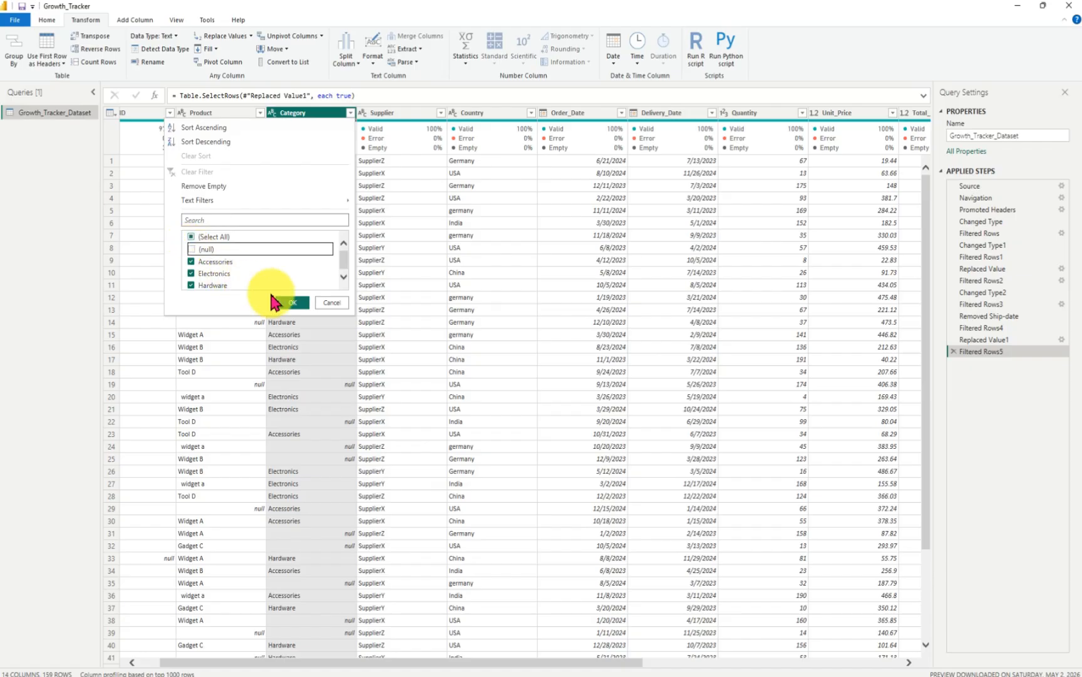
{"action": "left_click", "coordinate": [291, 303]}
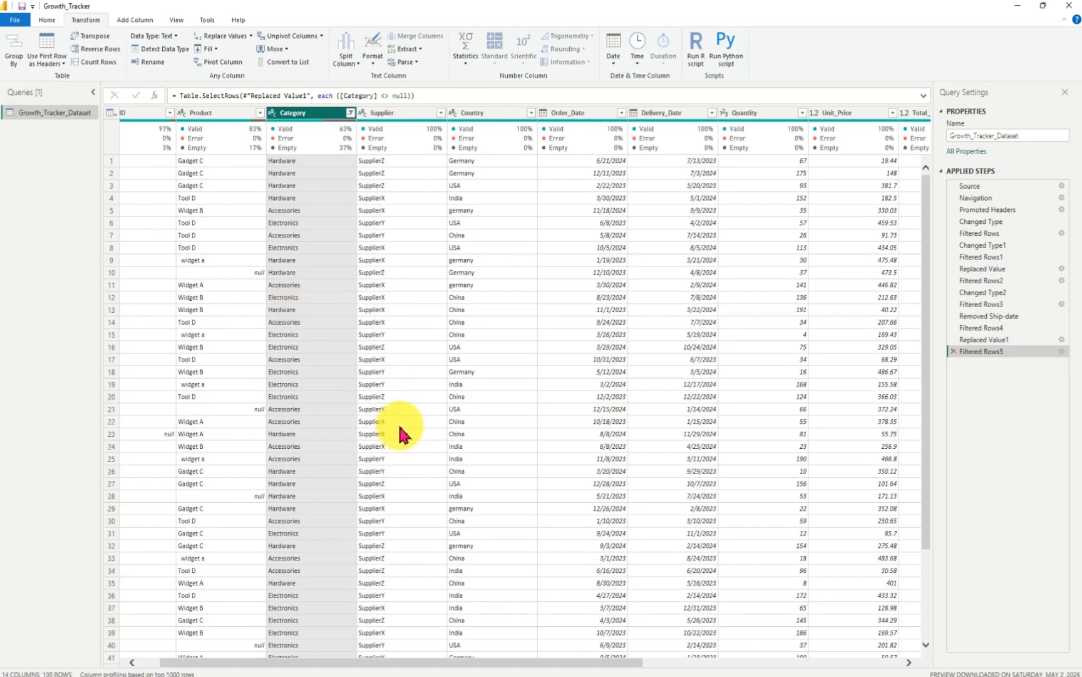
- Filter the null values out of the Product column
{"action": "left_click_drag", "start_coordinate": [319, 662], "coordinate": [298, 662]}
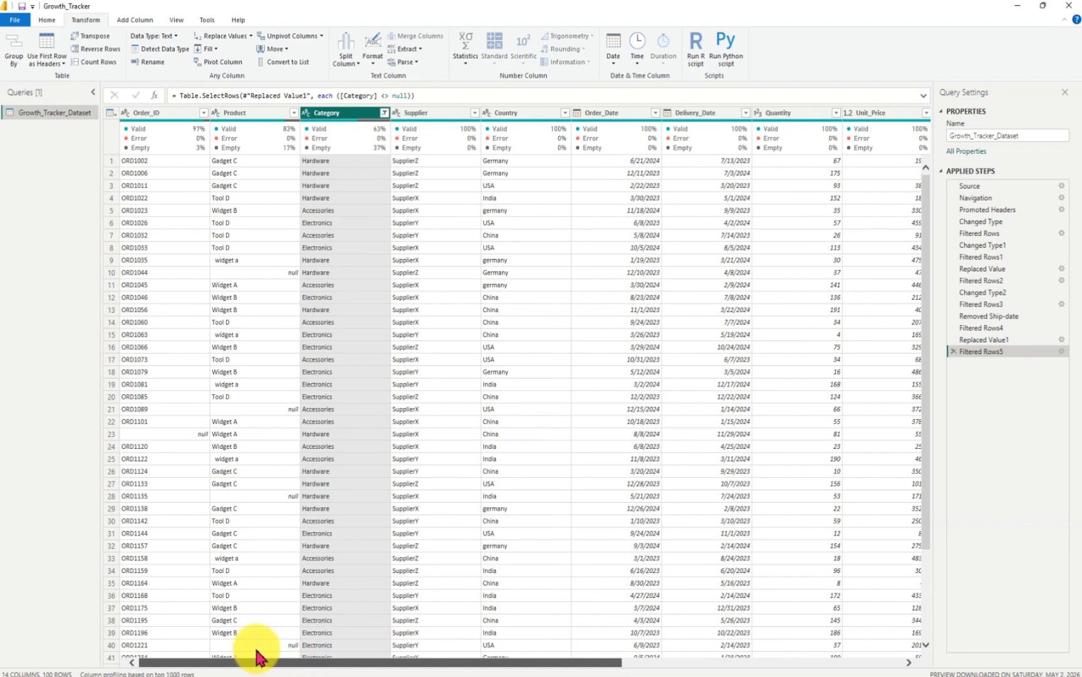
{"action": "left_click", "coordinate": [294, 113]}
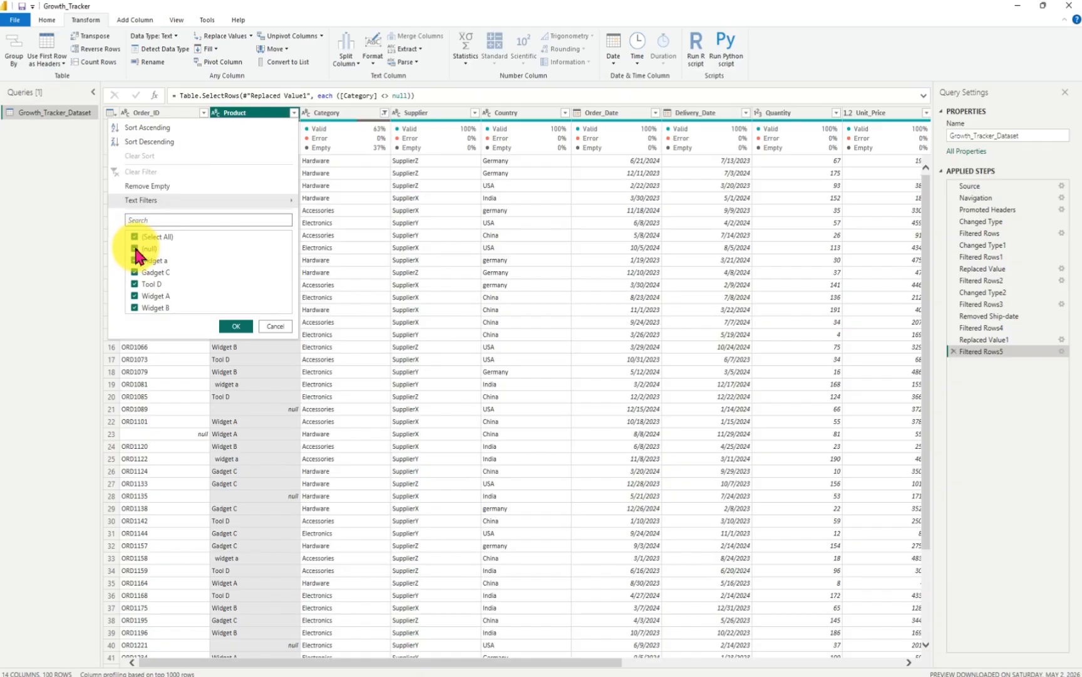
{"action": "left_click", "coordinate": [135, 248]}
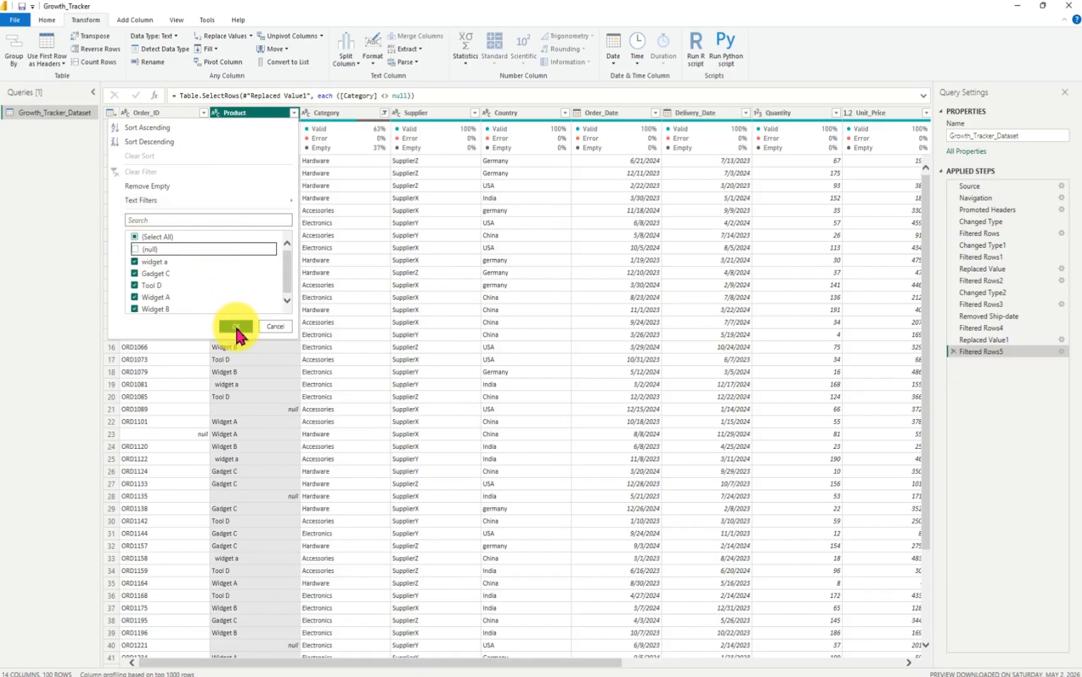
{"action": "left_click", "coordinate": [234, 326]}
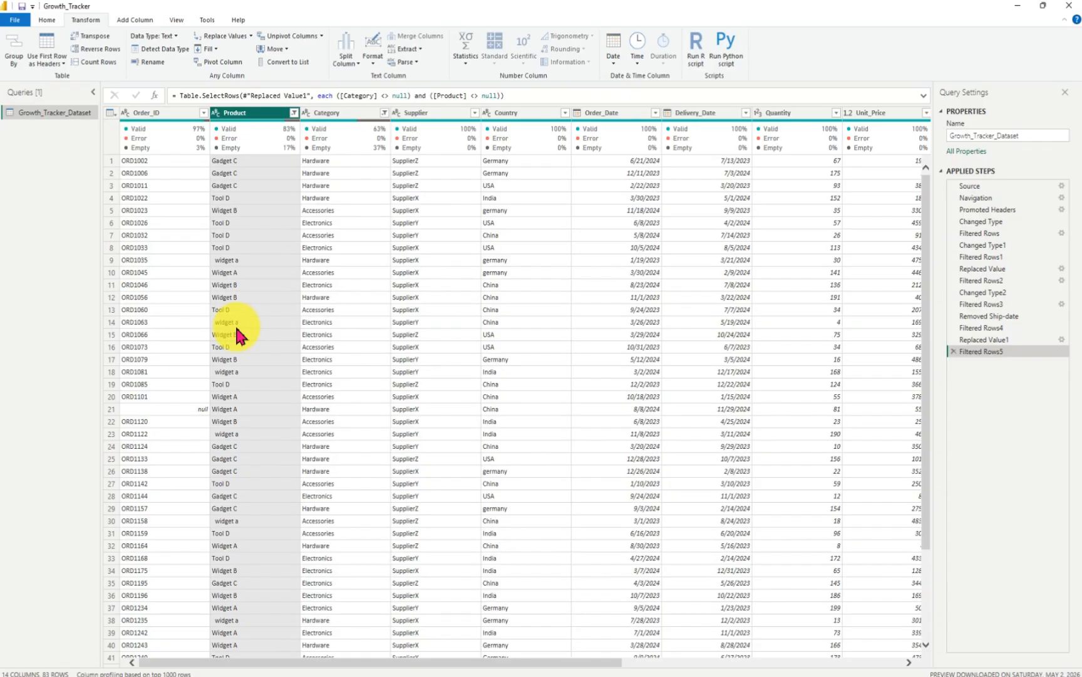
- Replace the space-padded value widget a with Widget A in the Product column
{"action": "left_click", "coordinate": [242, 261]}
{"action": "right_click", "coordinate": [245, 265]}
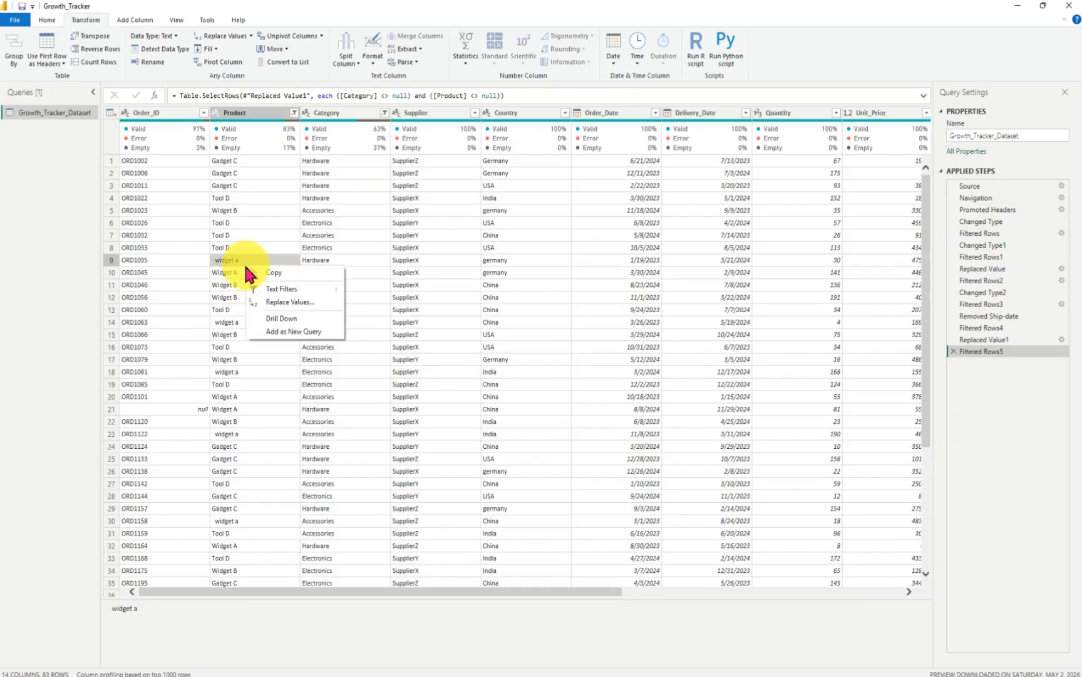
{"action": "left_click", "coordinate": [290, 301]}
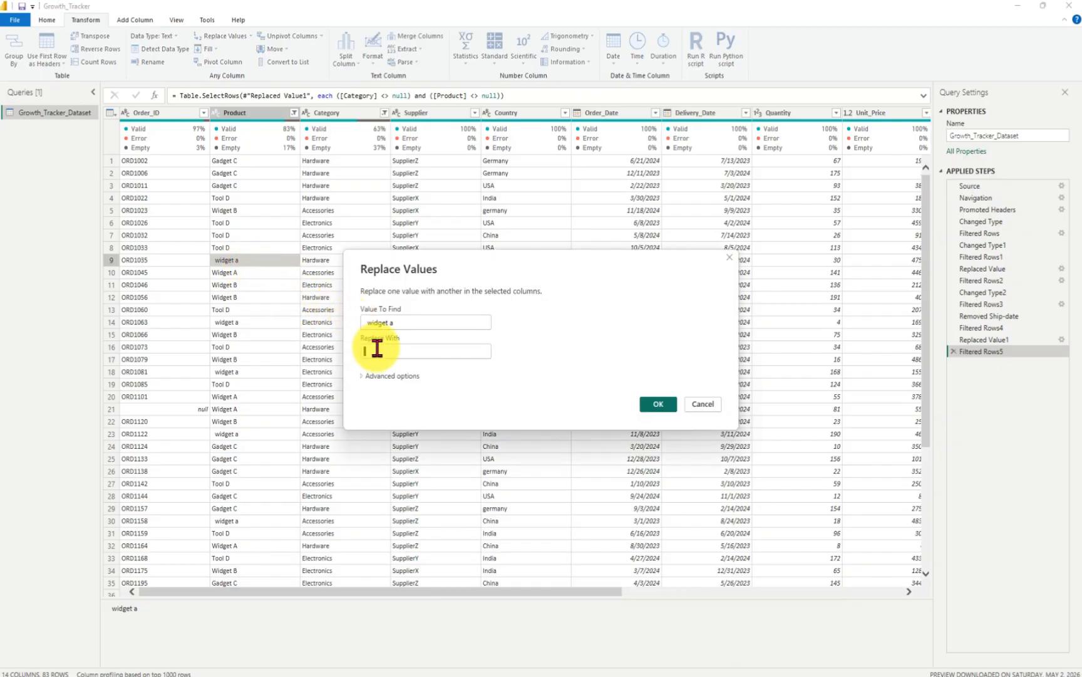
{"action": "left_click", "coordinate": [376, 348]}
{"action": "type", "text": "Widget A"}
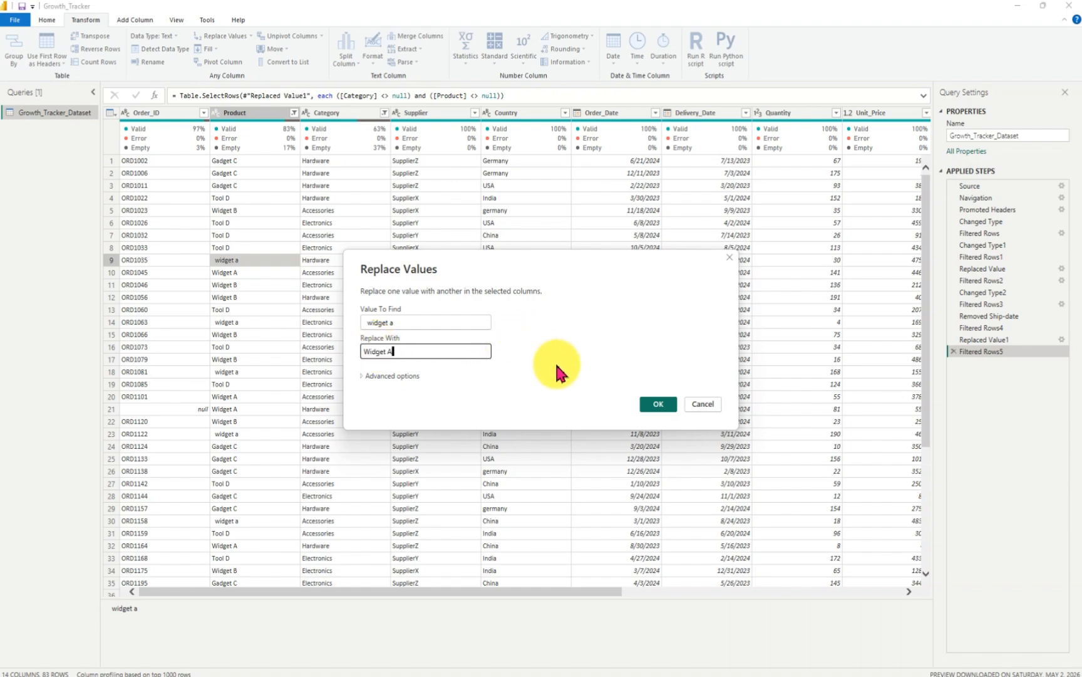
{"action": "left_click", "coordinate": [658, 403]}
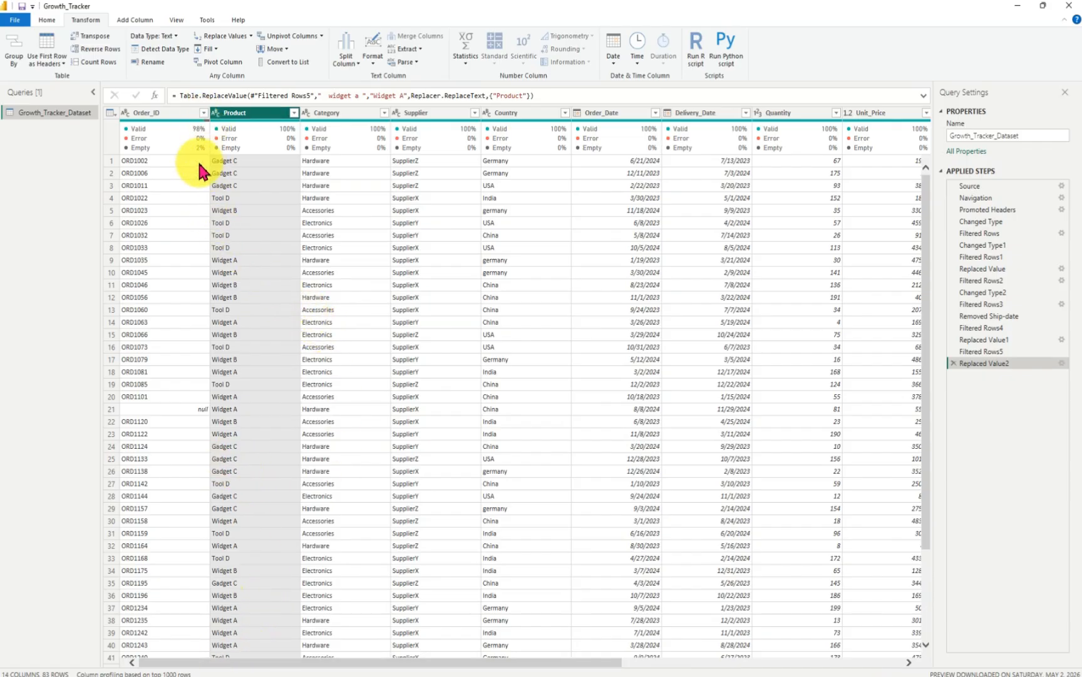
- Filter the null values out of the Order_ID column
{"action": "left_click", "coordinate": [203, 112]}
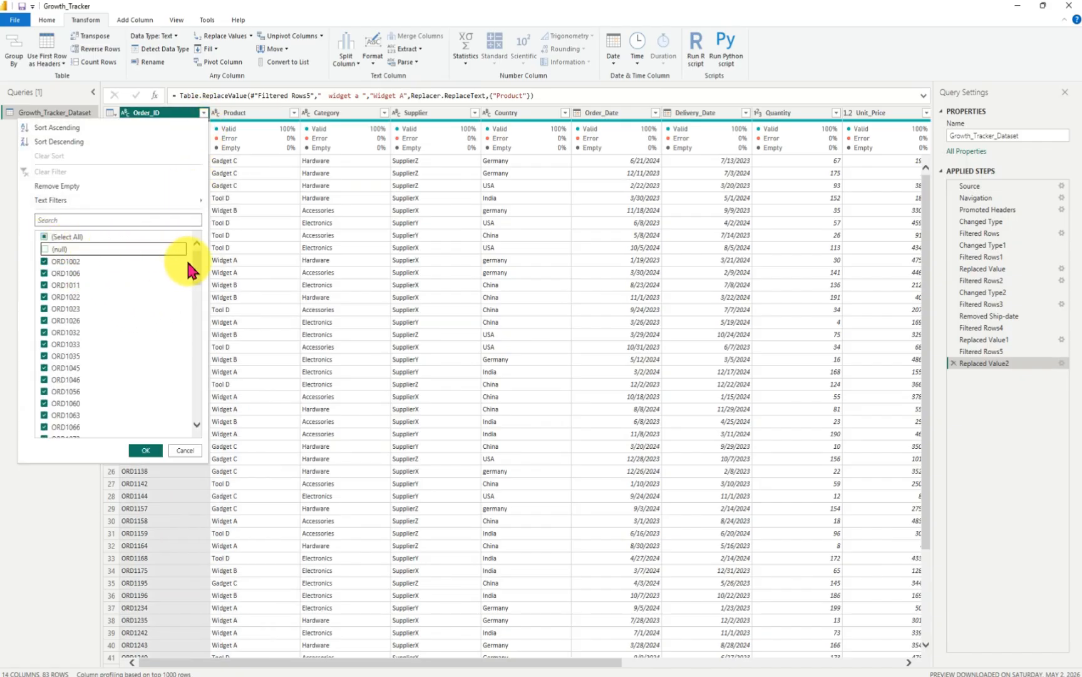
{"action": "left_click_drag", "start_coordinate": [196, 266], "coordinate": [195, 241]}
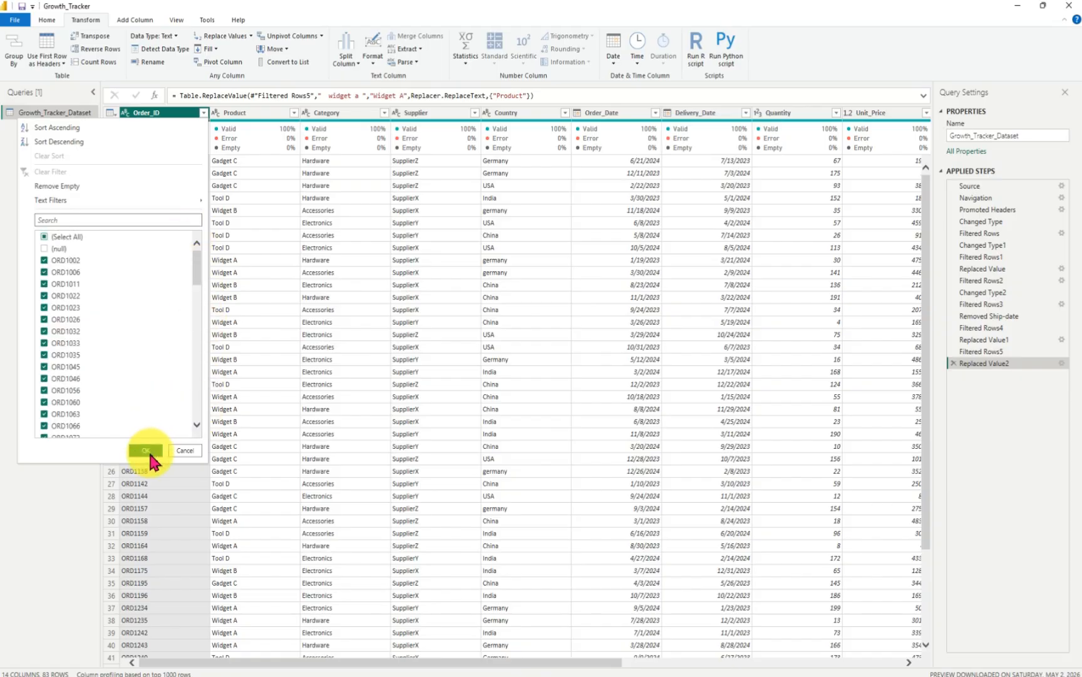
{"action": "left_click", "coordinate": [148, 451]}
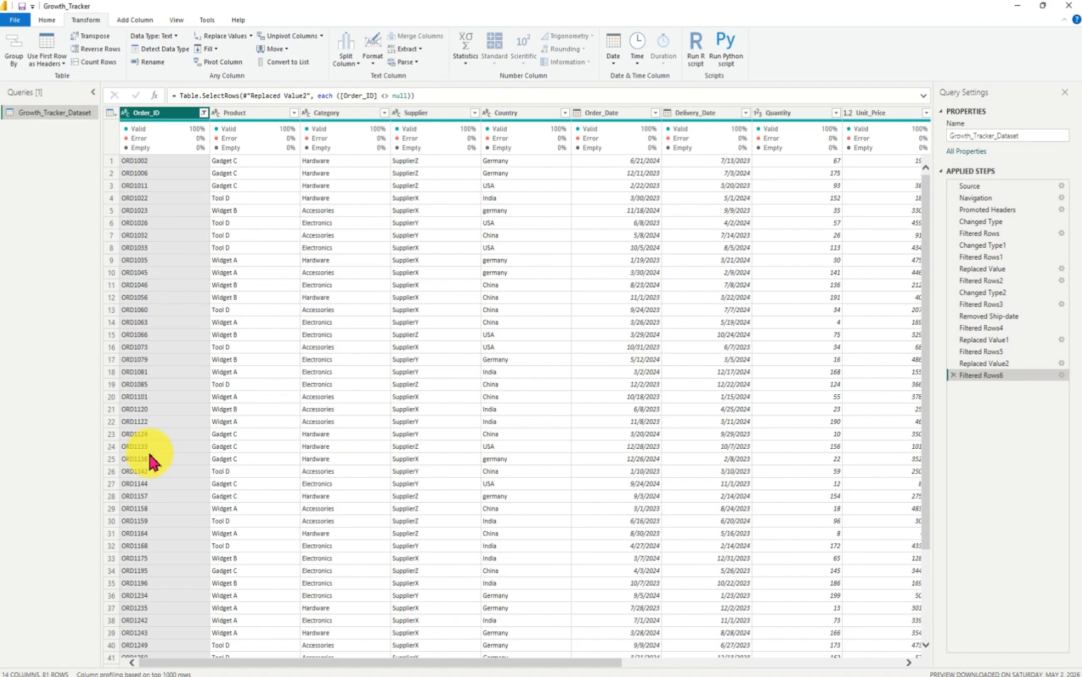
- Close the query editor applying all changes, and show the loaded Growth_Tracker_Dataset rows in table view
{"action": "left_click_drag", "start_coordinate": [363, 659], "coordinate": [262, 594]}
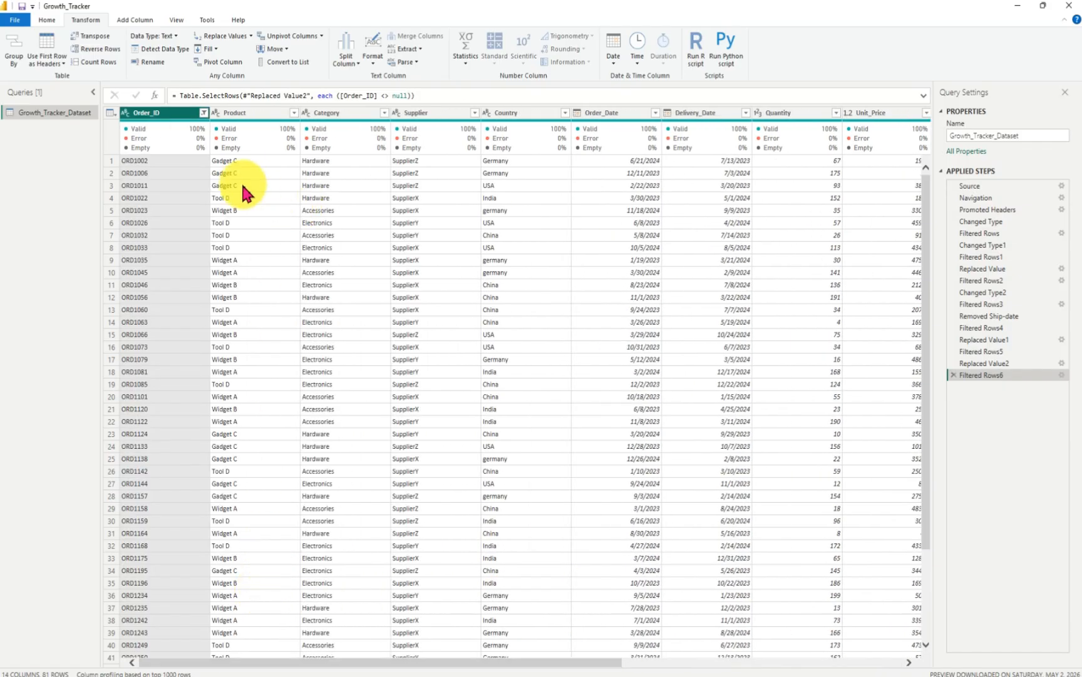
{"action": "left_click", "coordinate": [49, 20]}
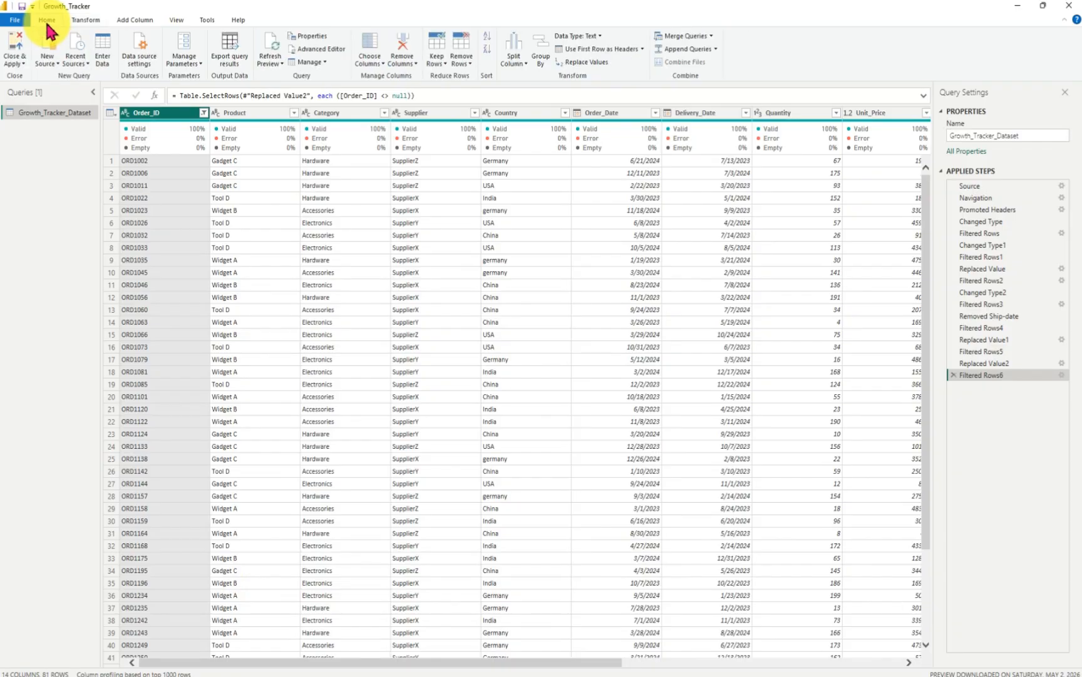
{"action": "left_click", "coordinate": [14, 58]}
{"action": "left_click", "coordinate": [49, 101]}
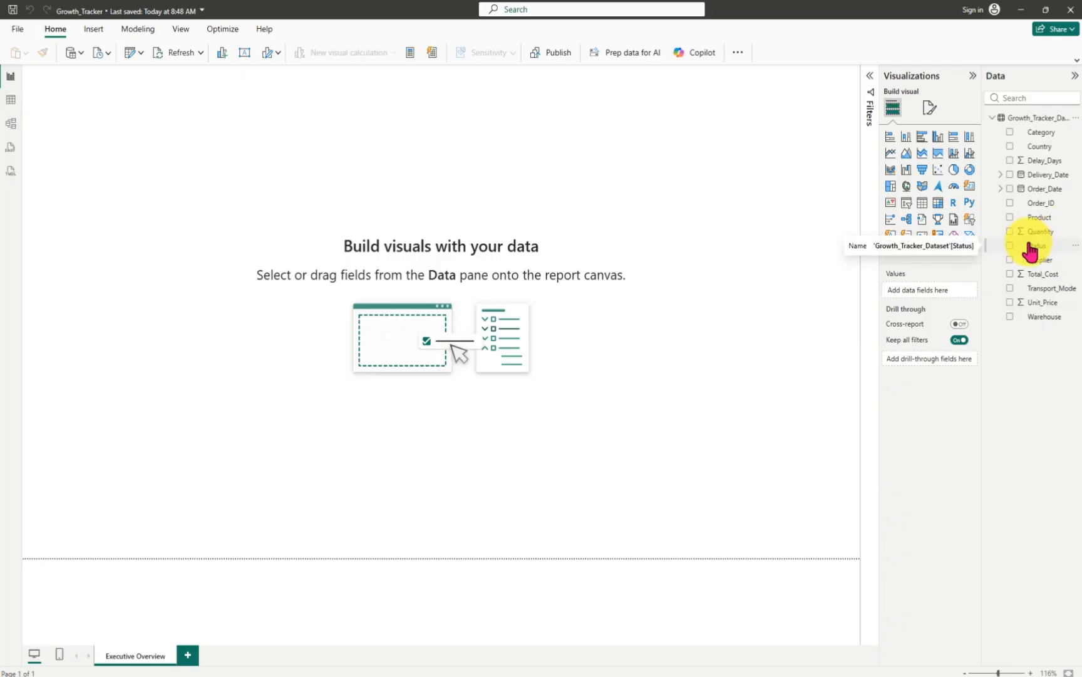
{"action": "left_click", "coordinate": [13, 101]}
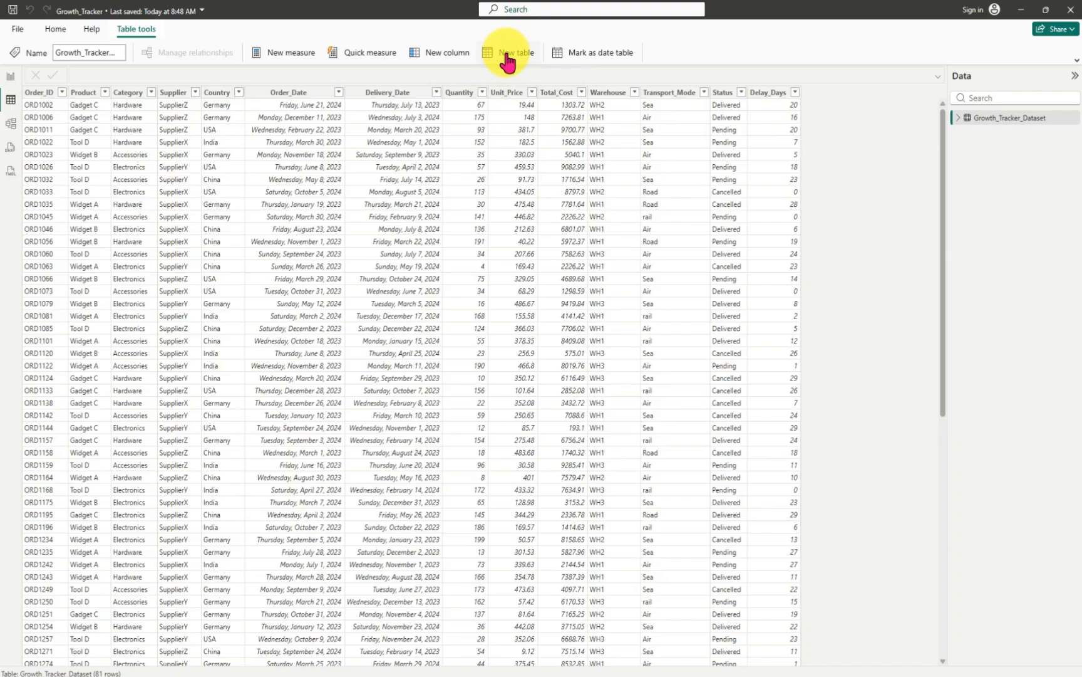
- Create a new calculated table named Date and open a new line under the name in its formula
{"action": "left_click", "coordinate": [508, 60]}
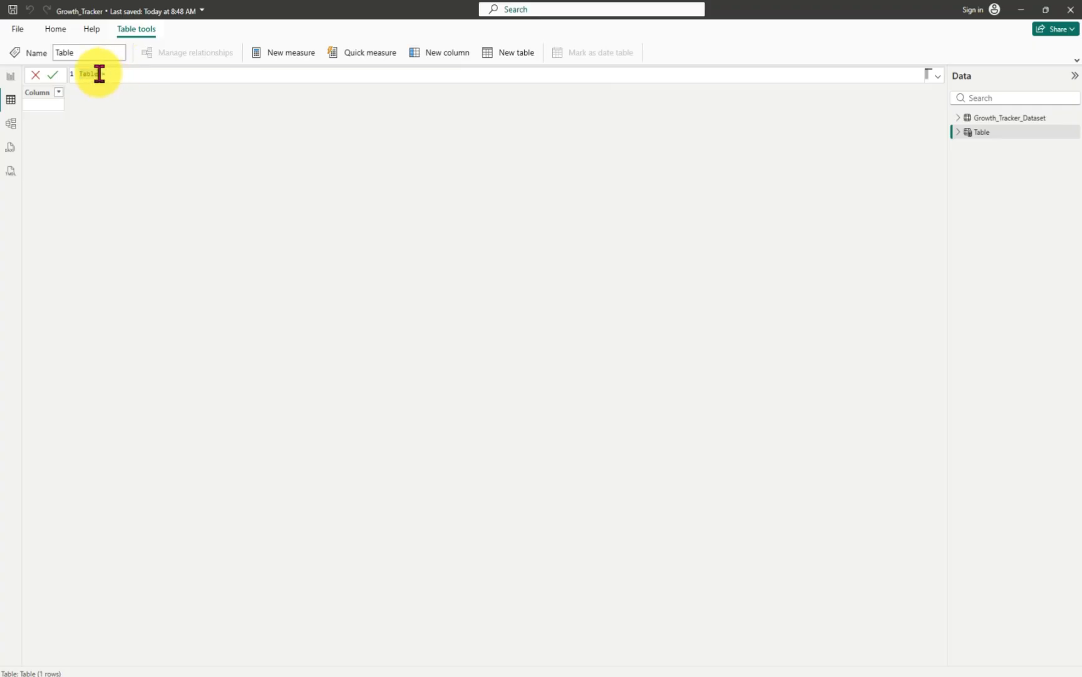
{"action": "key", "text": "BackSpace"}
{"action": "type", "text": "T"}
{"action": "key", "text": "BackSpace"}
{"action": "type", "text": "Date"}
{"action": "left_click", "coordinate": [136, 78]}
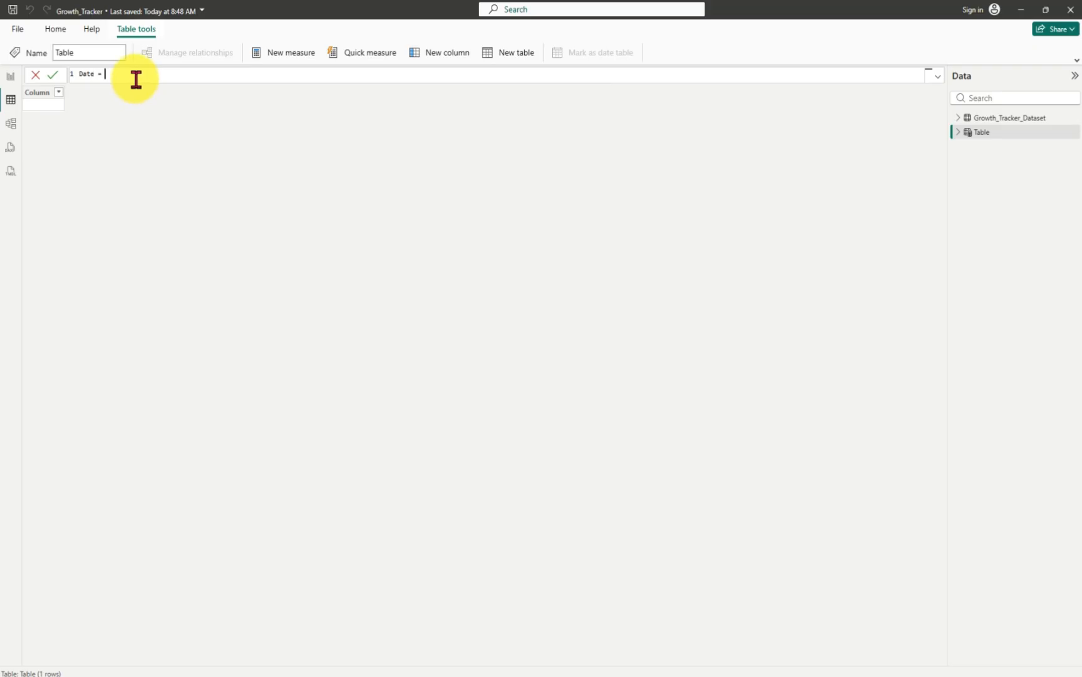
{"action": "key", "text": "shift+Return"}
{"action": "key", "text": "shift+Return"}
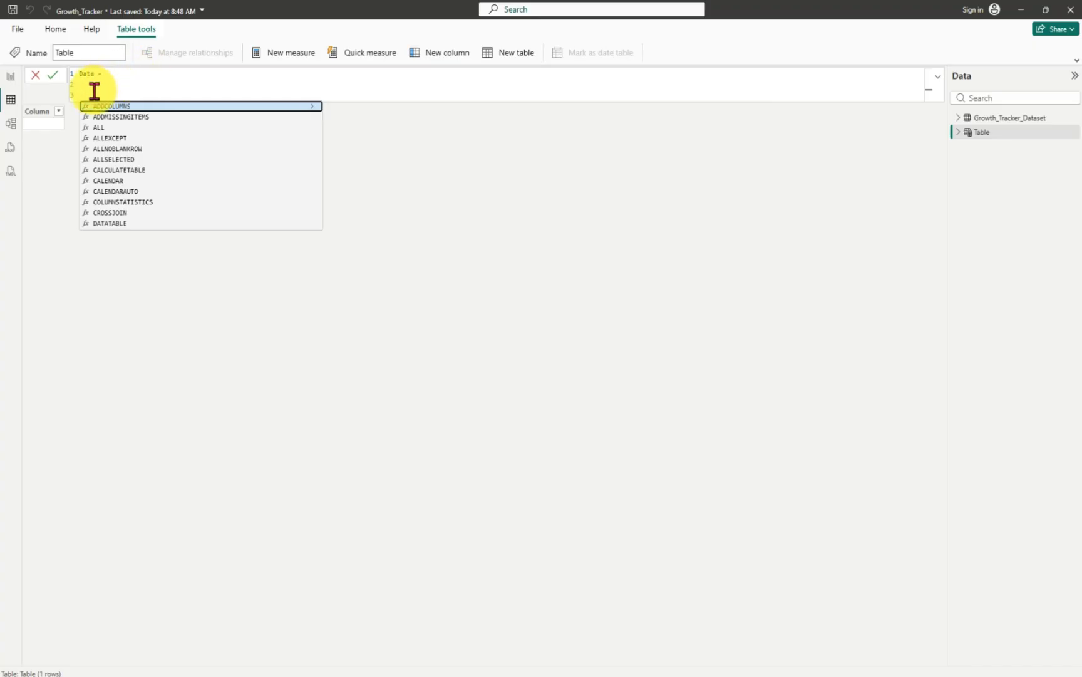
{"action": "key", "text": "BackSpace"}
{"action": "key", "text": "BackSpace"}
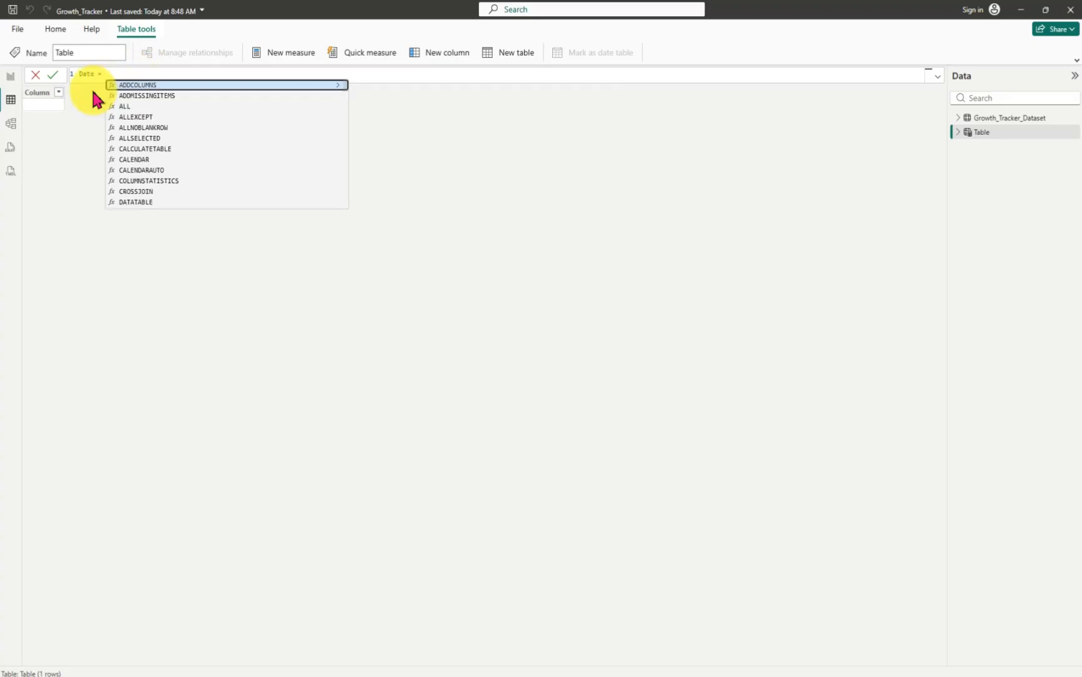
{"action": "key", "text": "shift+Return"}
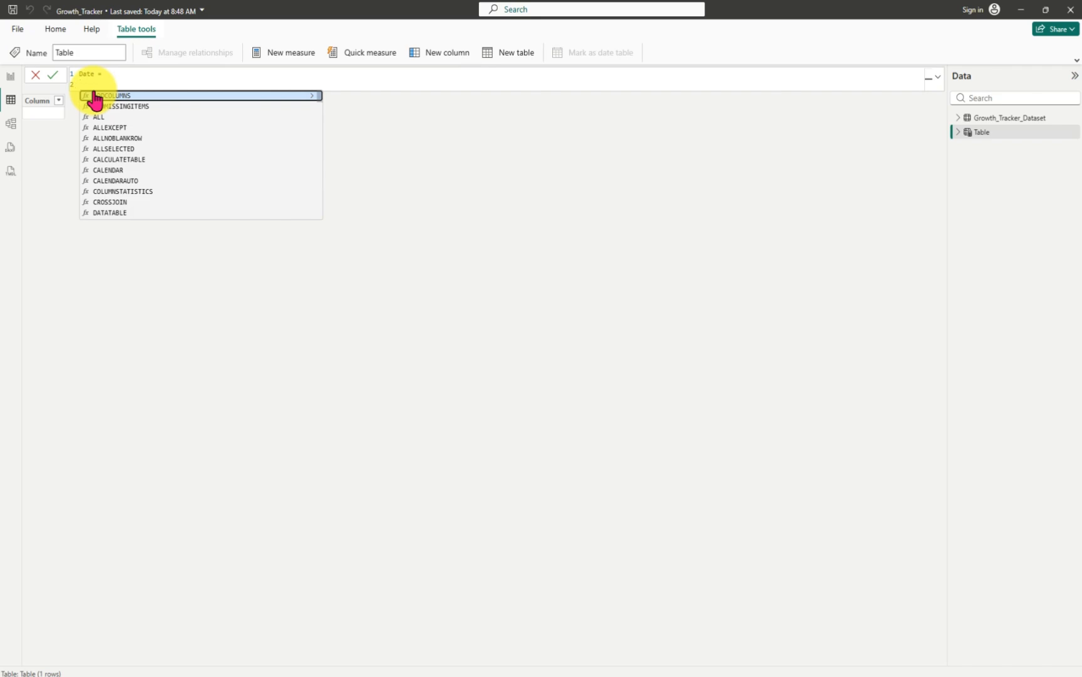
- Define the variable MinYear as YEAR(MIN(Growth_Tracker_Dataset[Order_Date])) in the Date table formula
{"action": "type", "text": "v"}
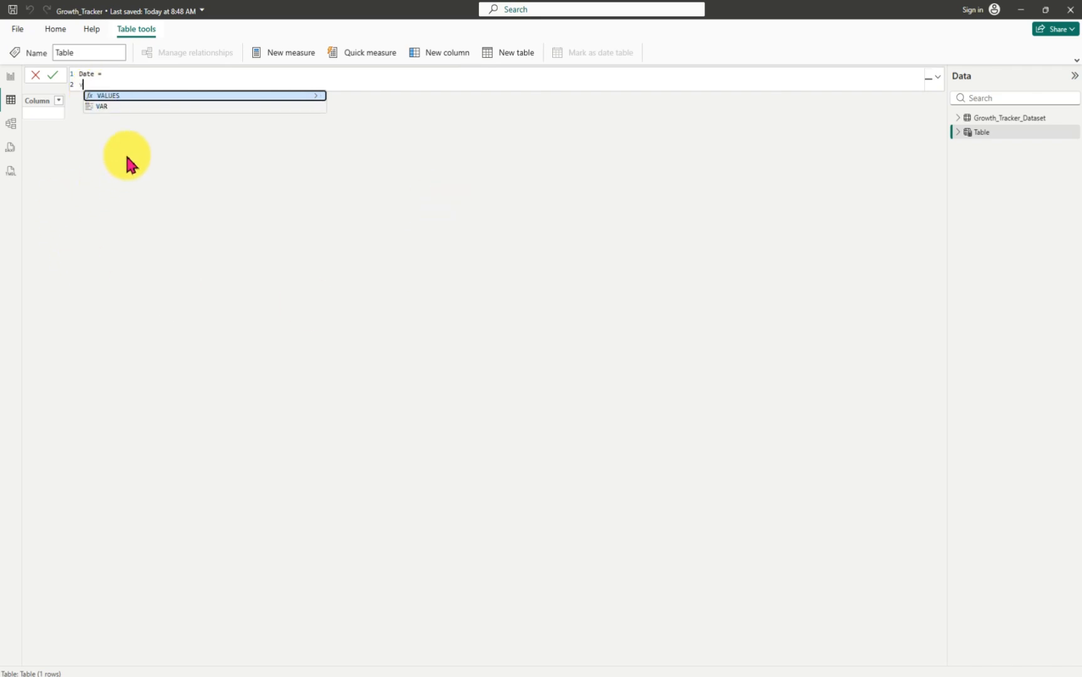
{"action": "left_click", "coordinate": [107, 108]}
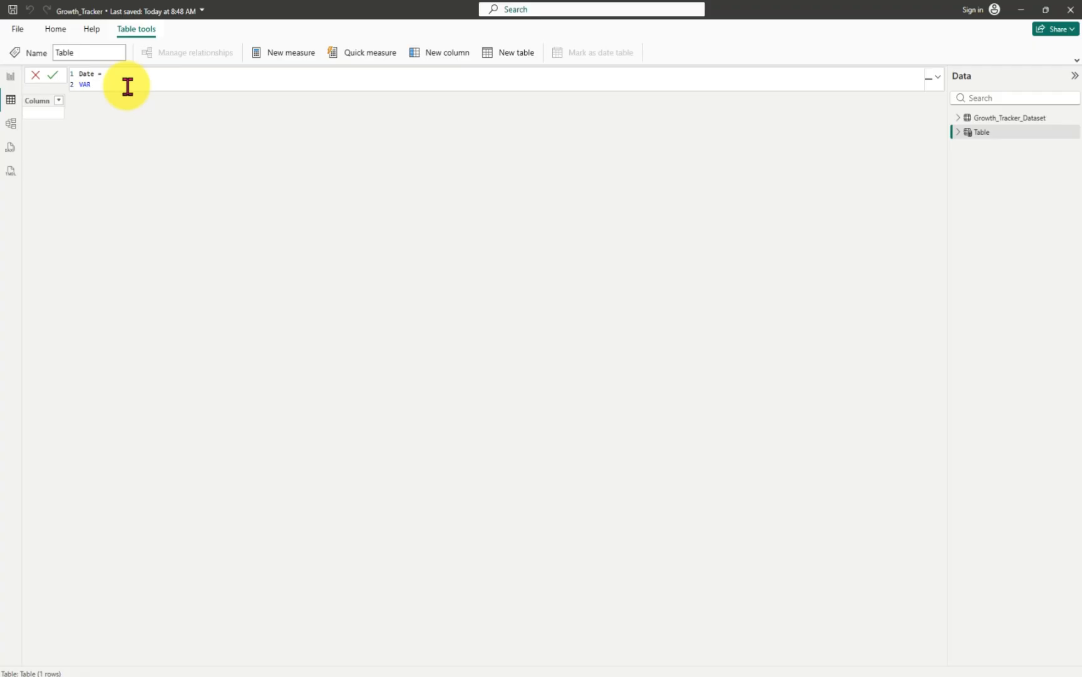
{"action": "type", "text": "MinYear"}
{"action": "type", "text": "= Y"}
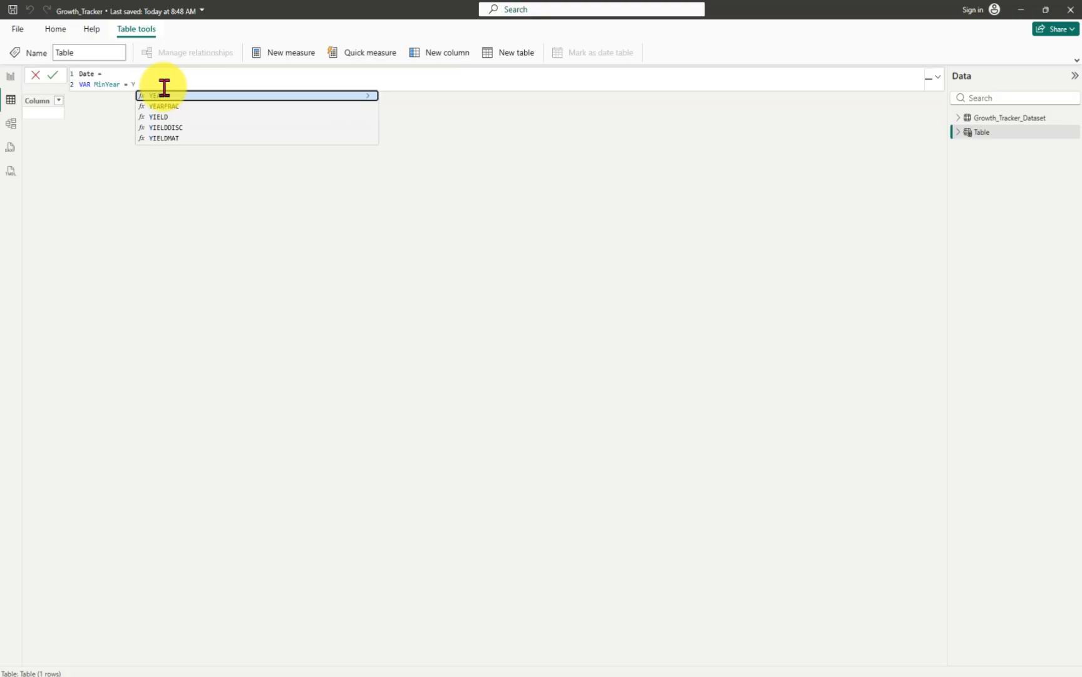
{"action": "key", "text": "Tab"}
{"action": "type", "text": "("}
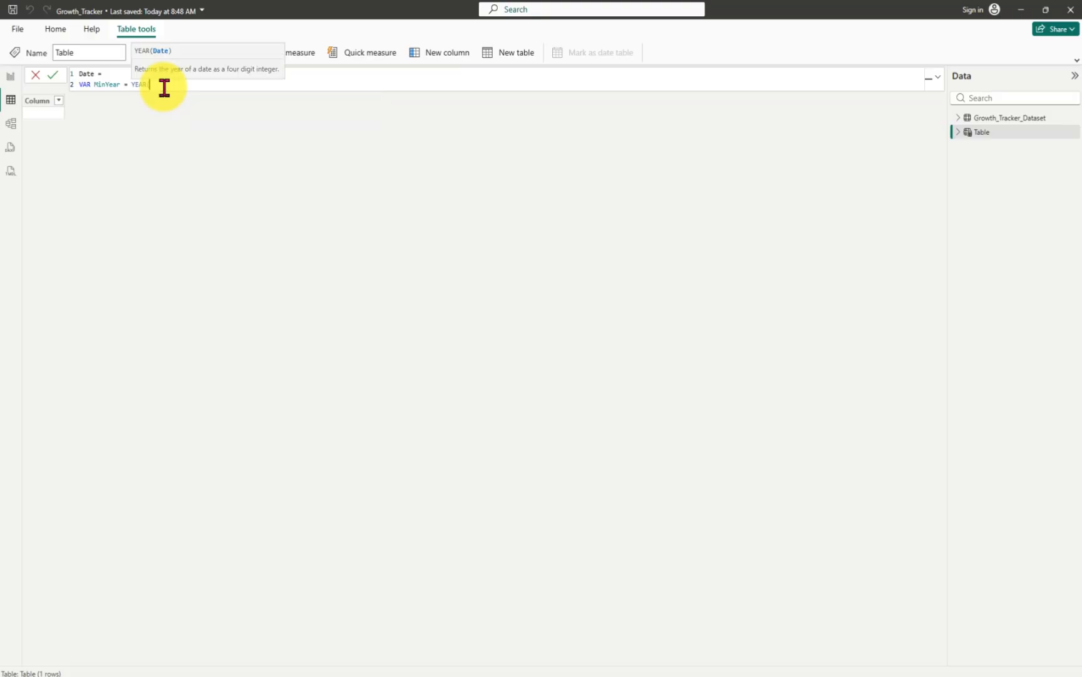
{"action": "type", "text": "min"}
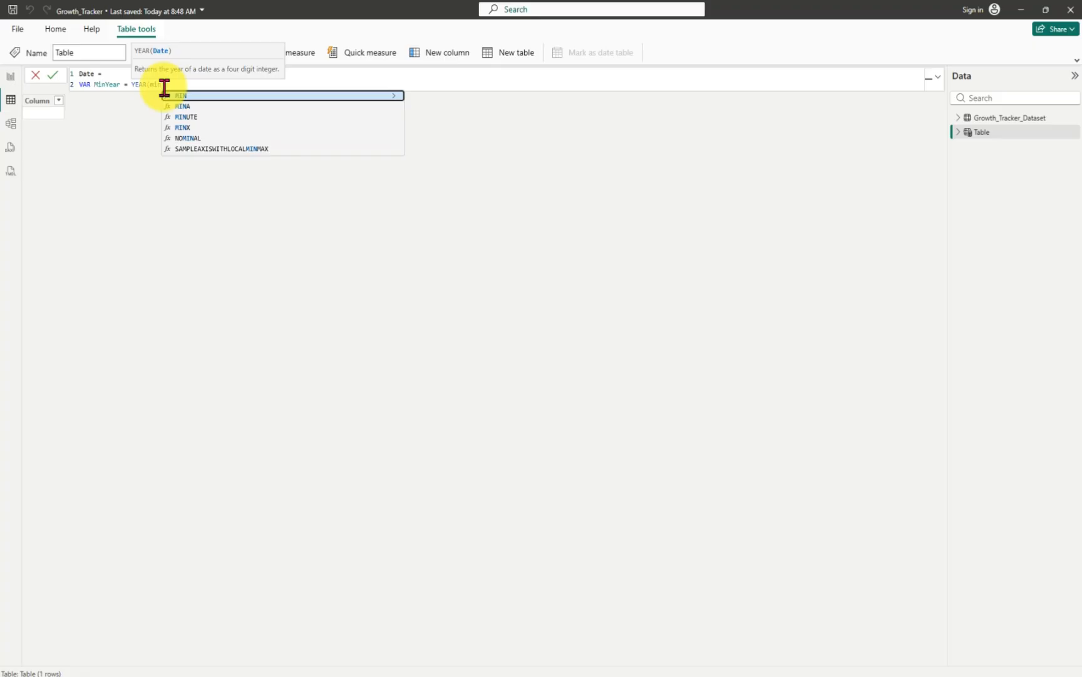
{"action": "key", "text": "Tab"}
{"action": "type", "text": "("}
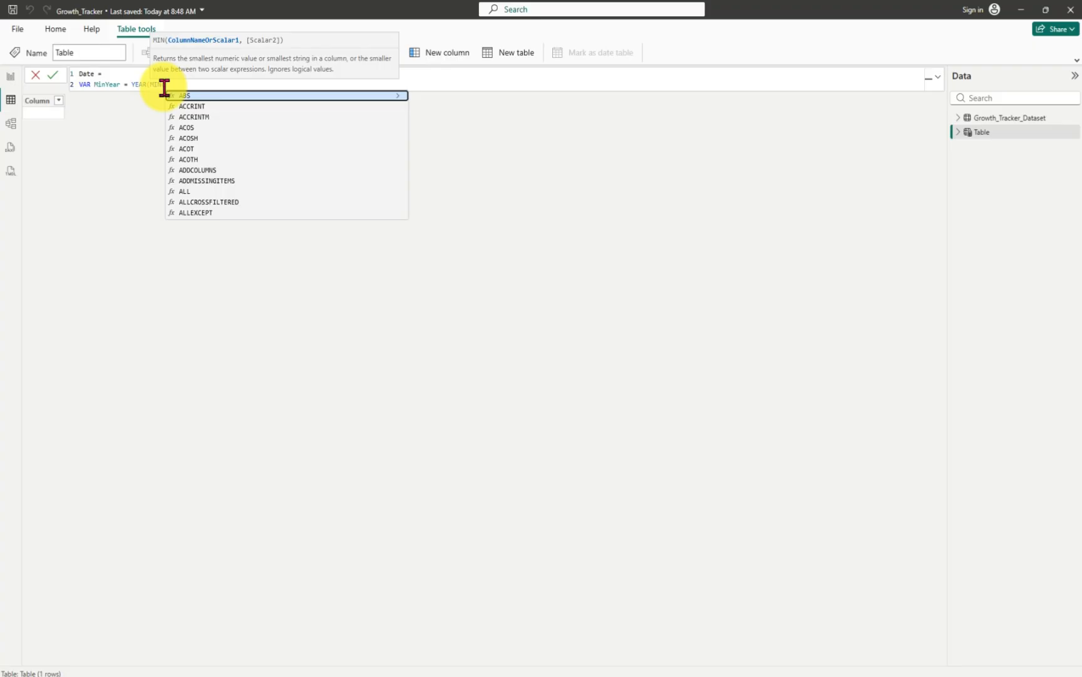
{"action": "type", "text": "Gro"}
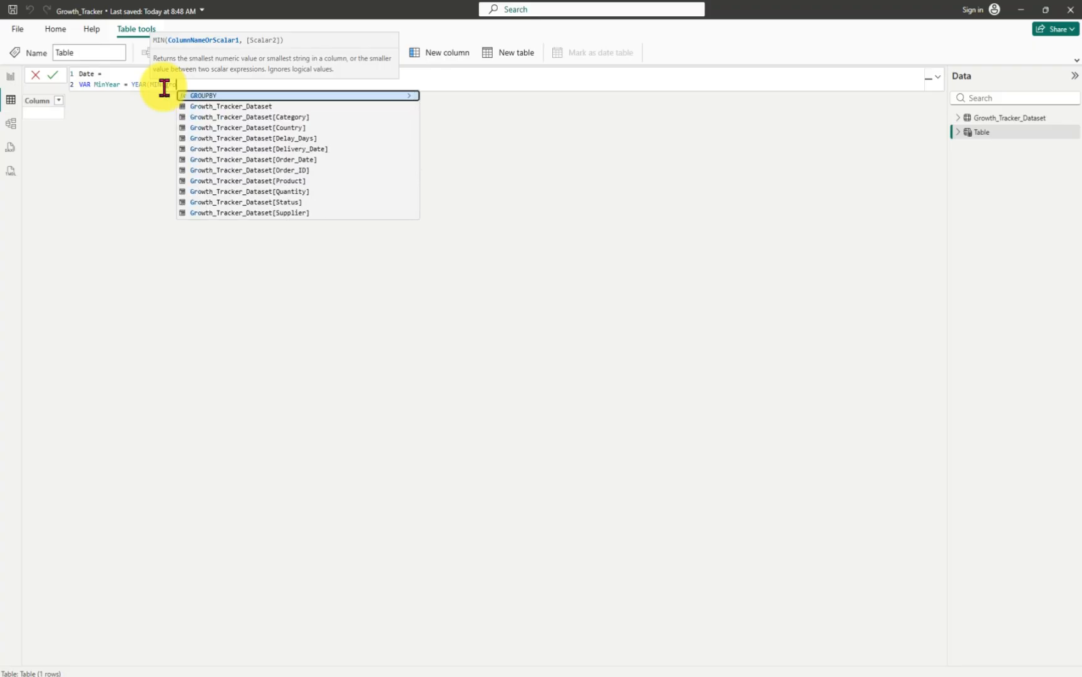
{"action": "left_click", "coordinate": [291, 160]}
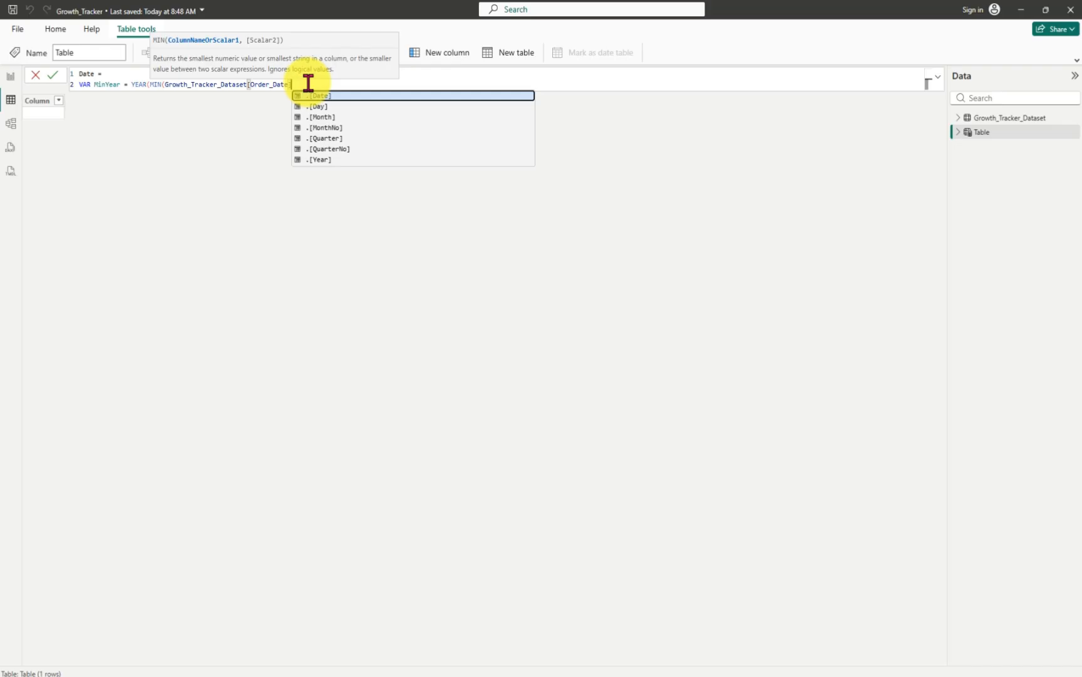
{"action": "type", "text": "))"}
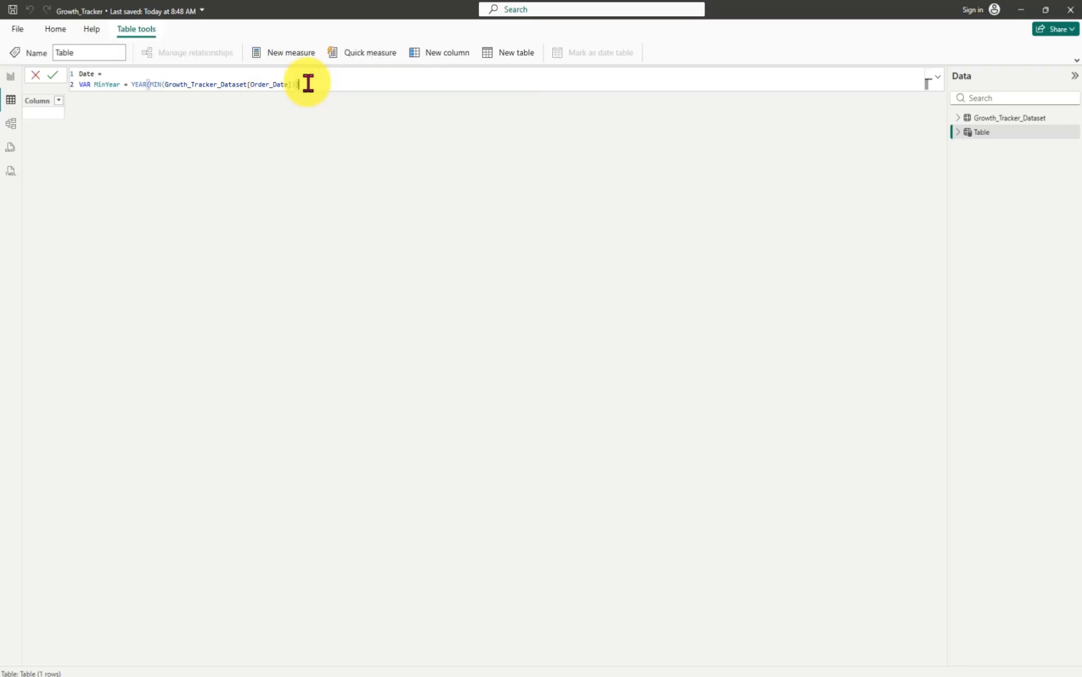
- Declare a second variable, MaxYear, on a new line and begin its expression with the YEAR function
{"action": "key", "text": "shift+Return"}
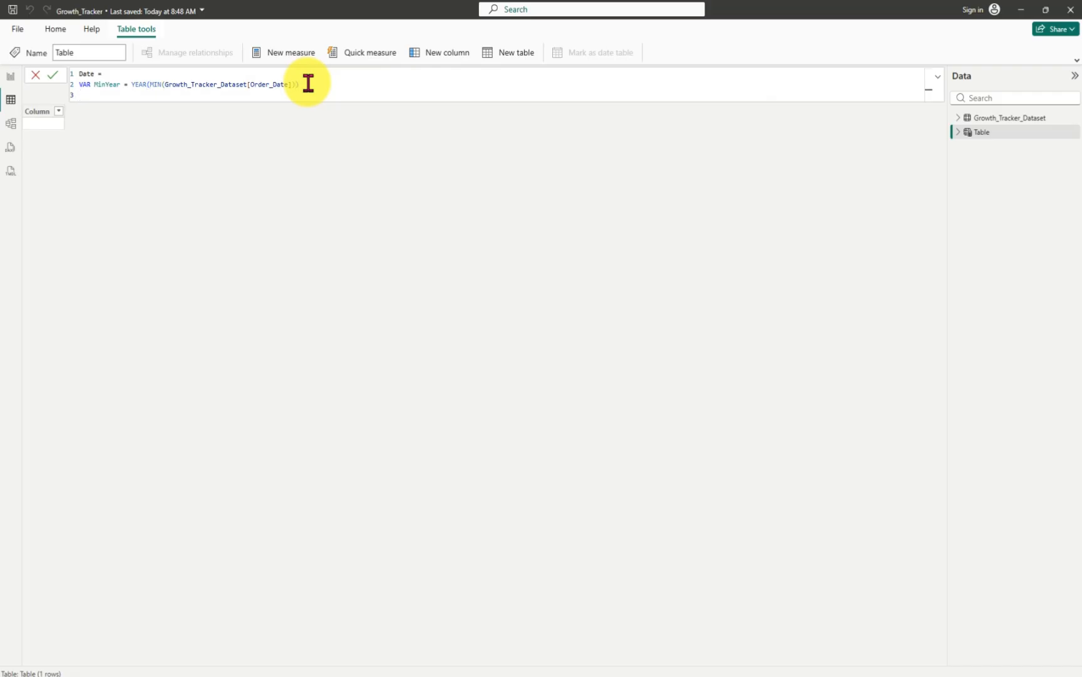
{"action": "type", "text": "var"}
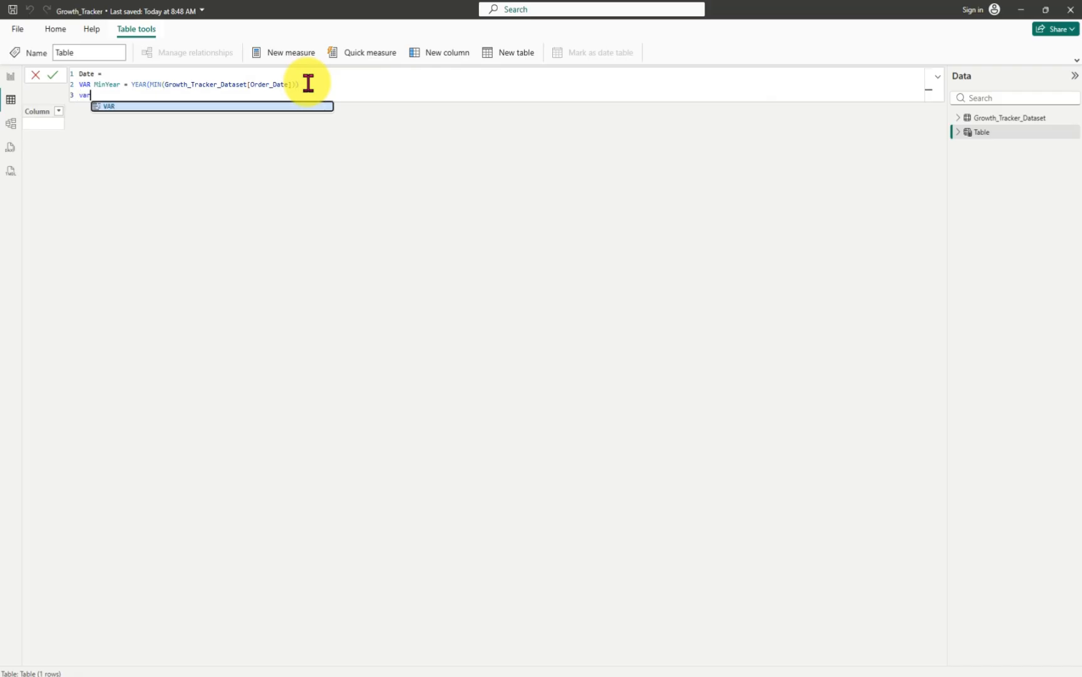
{"action": "key", "text": "Tab"}
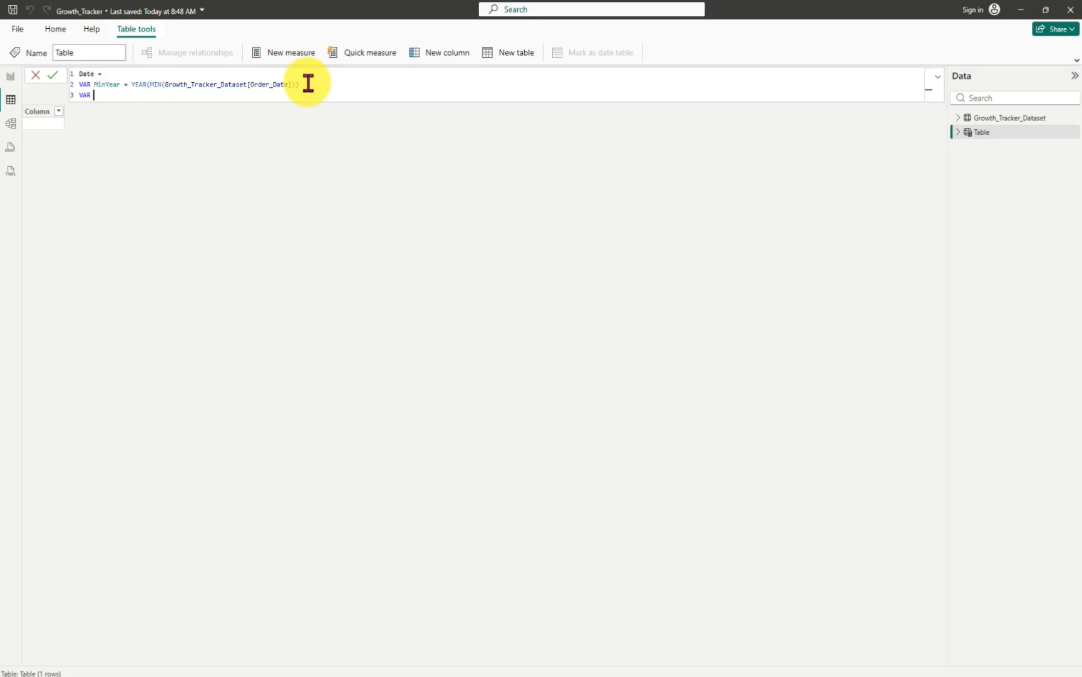
{"action": "type", "text": "MaxYear ="}
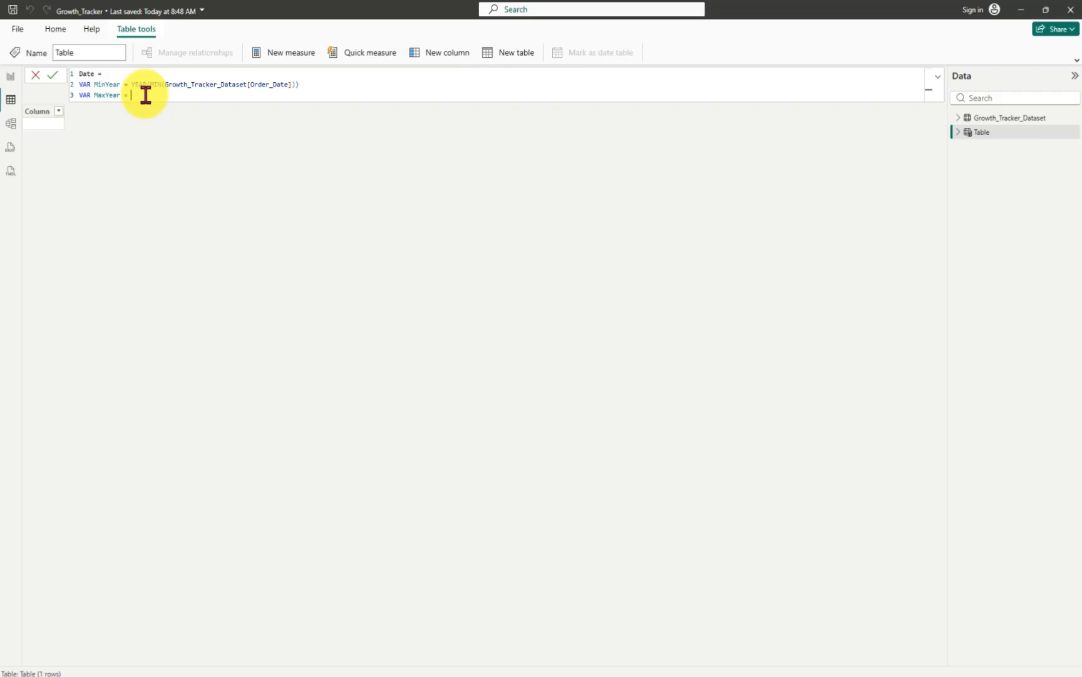
{"action": "type", "text": "Ye"}
{"action": "key", "text": "BackSpace"}
{"action": "key", "text": "BackSpace"}
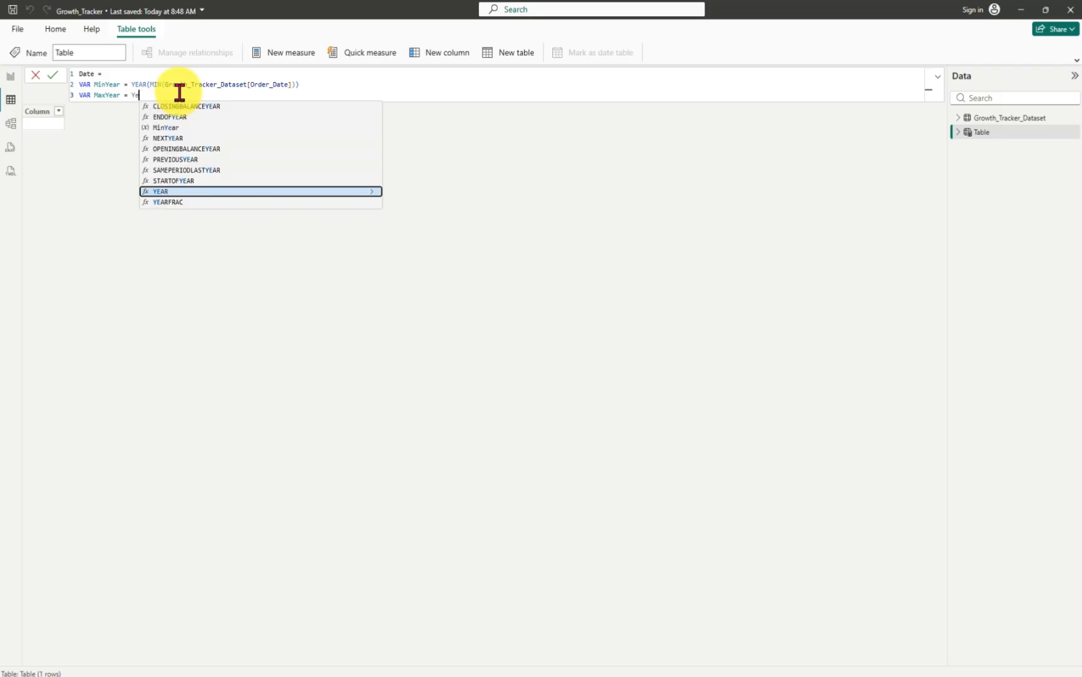
{"action": "key", "text": "Tab"}
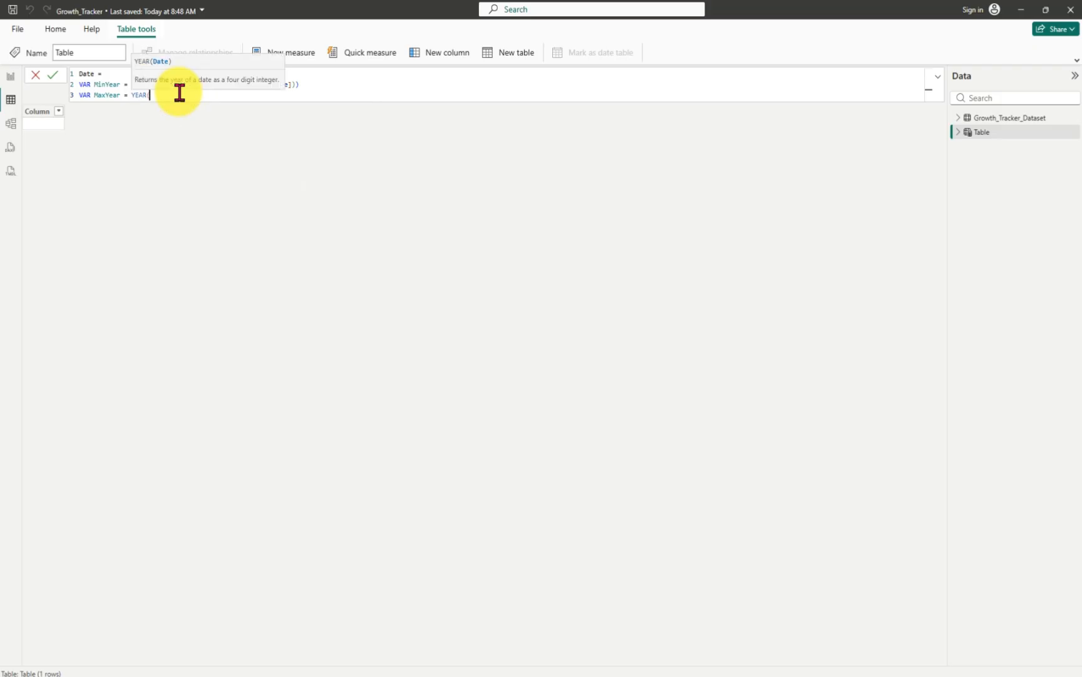
- Replace MaxYear's partial expression with a copy of MinYear's expression, YEAR(MIN(Growth_Tracker_Dataset[Order_Date]))
{"action": "left_click", "coordinate": [319, 87]}
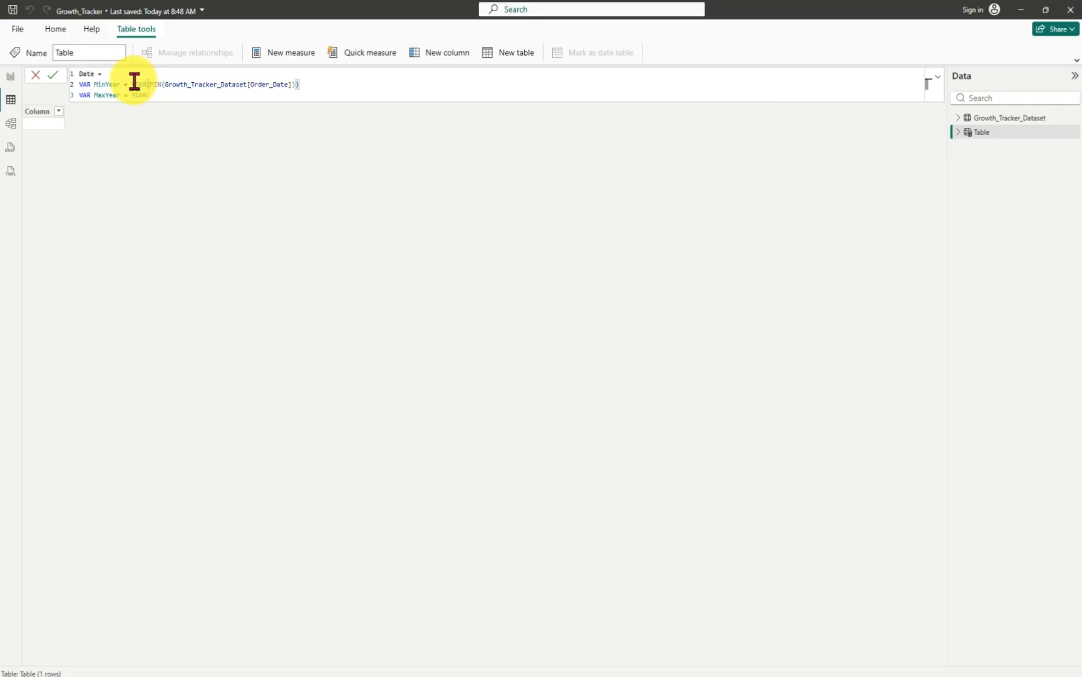
{"action": "left_click_drag", "start_coordinate": [134, 82], "coordinate": [263, 82]}
{"action": "left_click", "coordinate": [165, 83]}
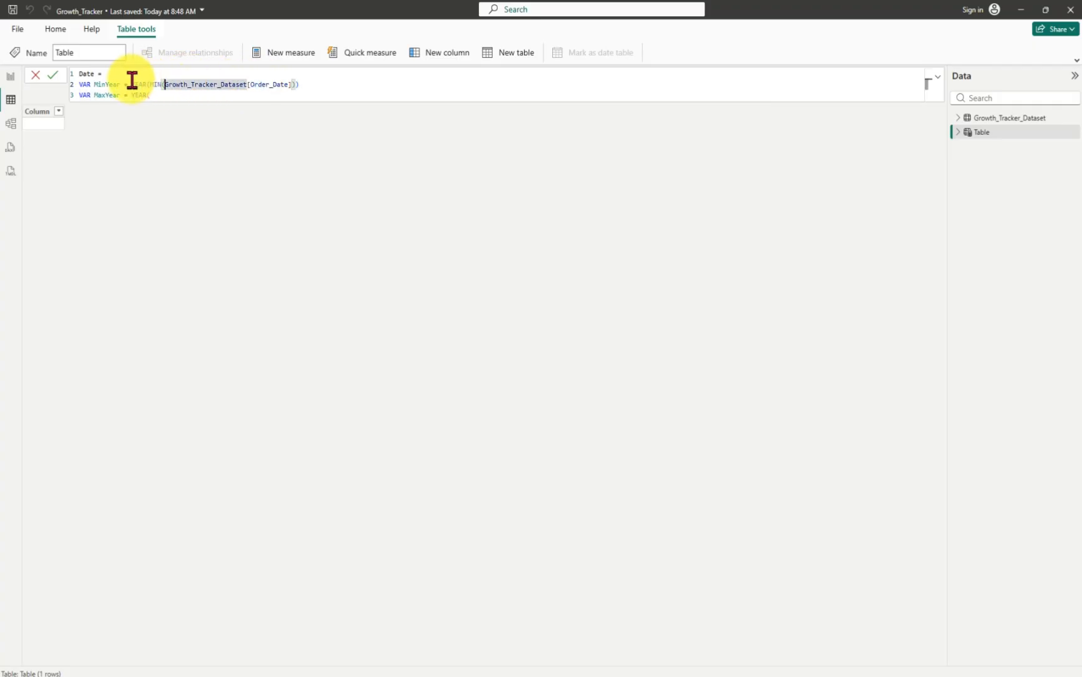
{"action": "left_click_drag", "start_coordinate": [131, 84], "coordinate": [307, 88]}
{"action": "key", "text": "ctrl+c"}
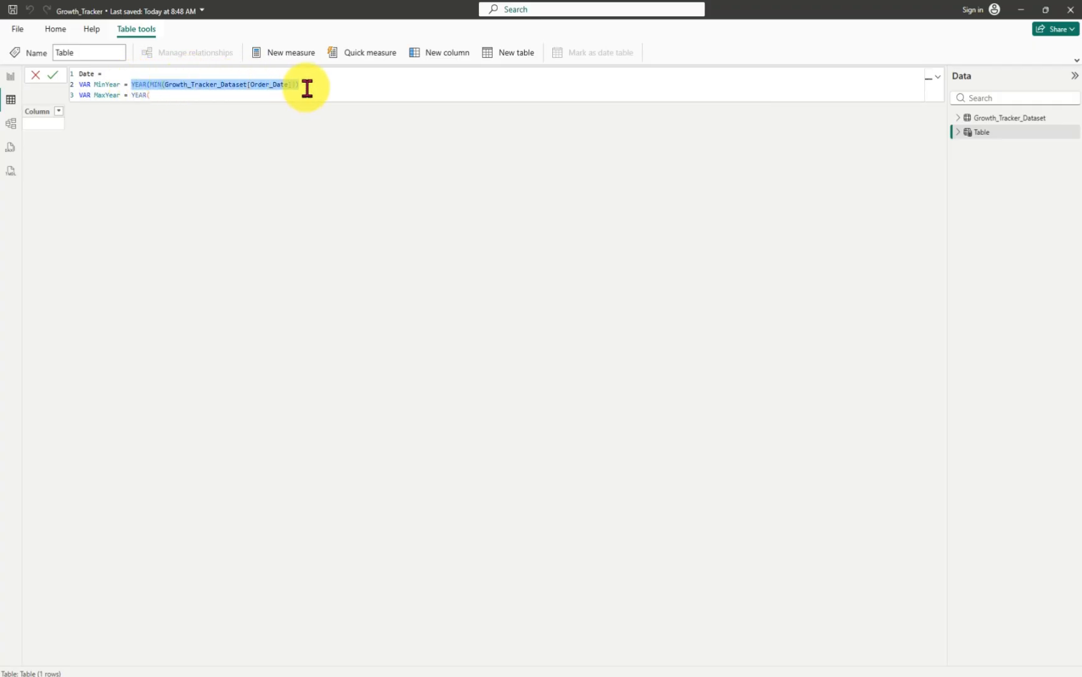
{"action": "left_click", "coordinate": [172, 95]}
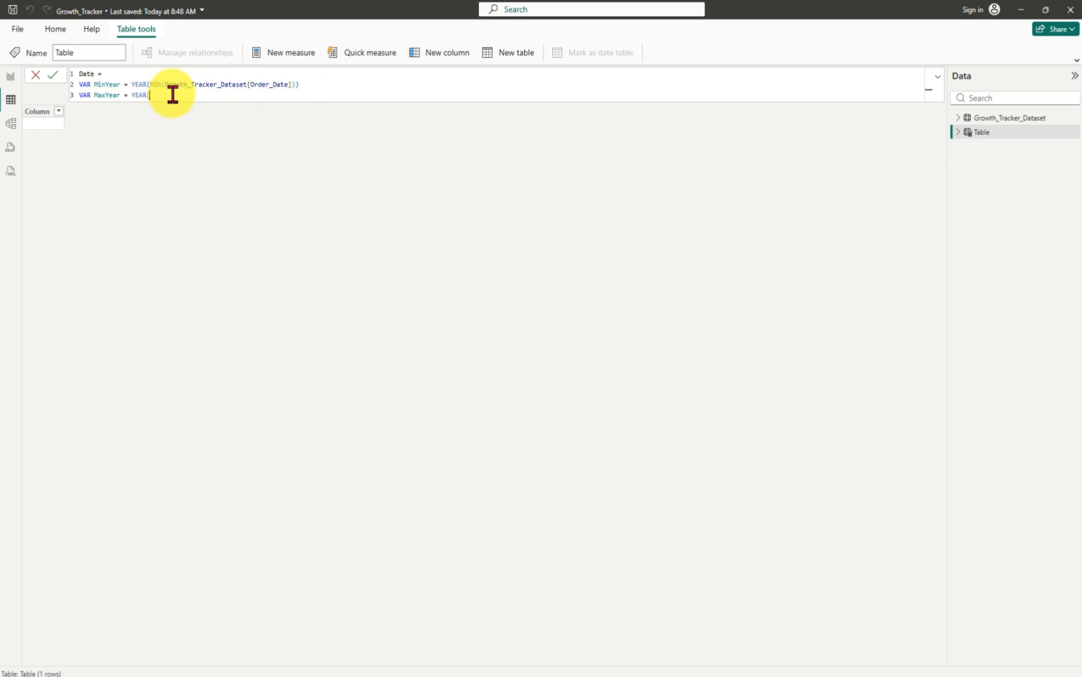
{"action": "key", "text": "BackSpace"}
{"action": "key", "text": "BackSpace"}
{"action": "key", "text": "BackSpace"}
{"action": "key", "text": "BackSpace"}
{"action": "key", "text": "BackSpace"}
{"action": "key", "text": "ctrl+v"}
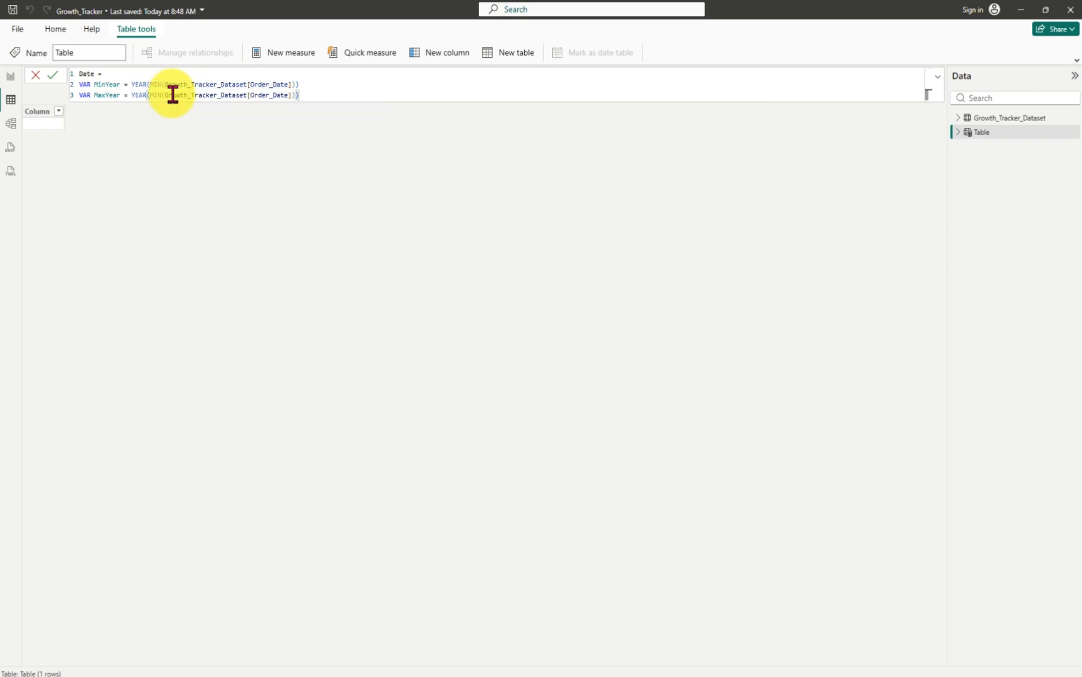
- Change the MIN function to MAX in the MaxYear expression
{"action": "key", "text": "Left"}
{"action": "key", "text": "BackSpace"}
{"action": "type", "text": "m"}
{"action": "key", "text": "BackSpace"}
{"action": "key", "text": "BackSpace"}
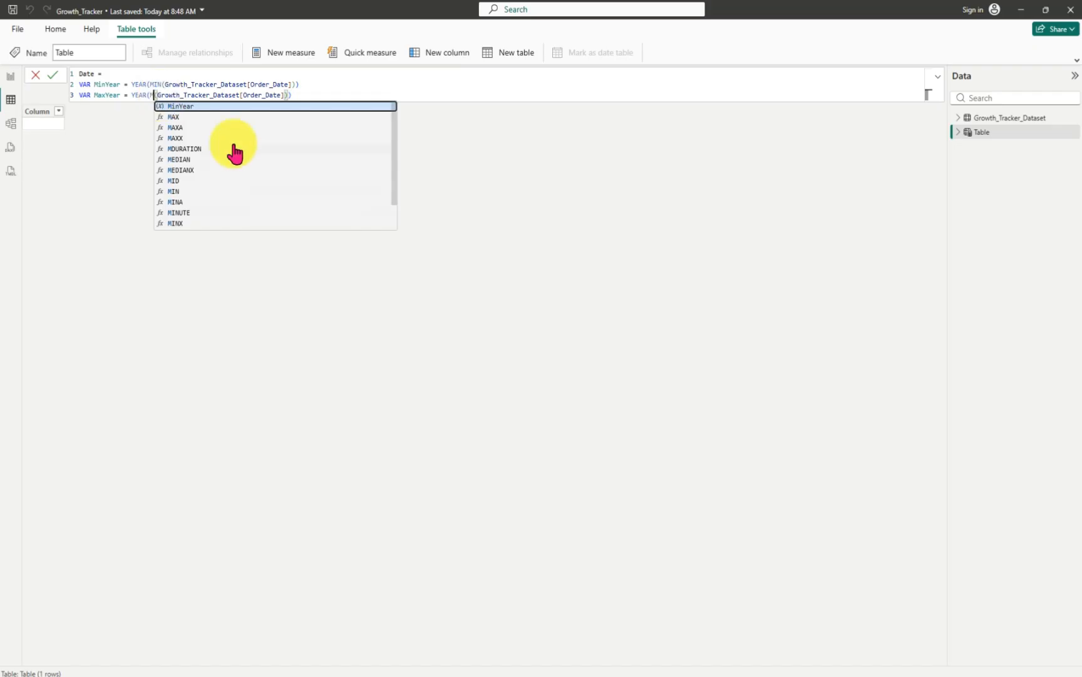
{"action": "left_click", "coordinate": [181, 117]}
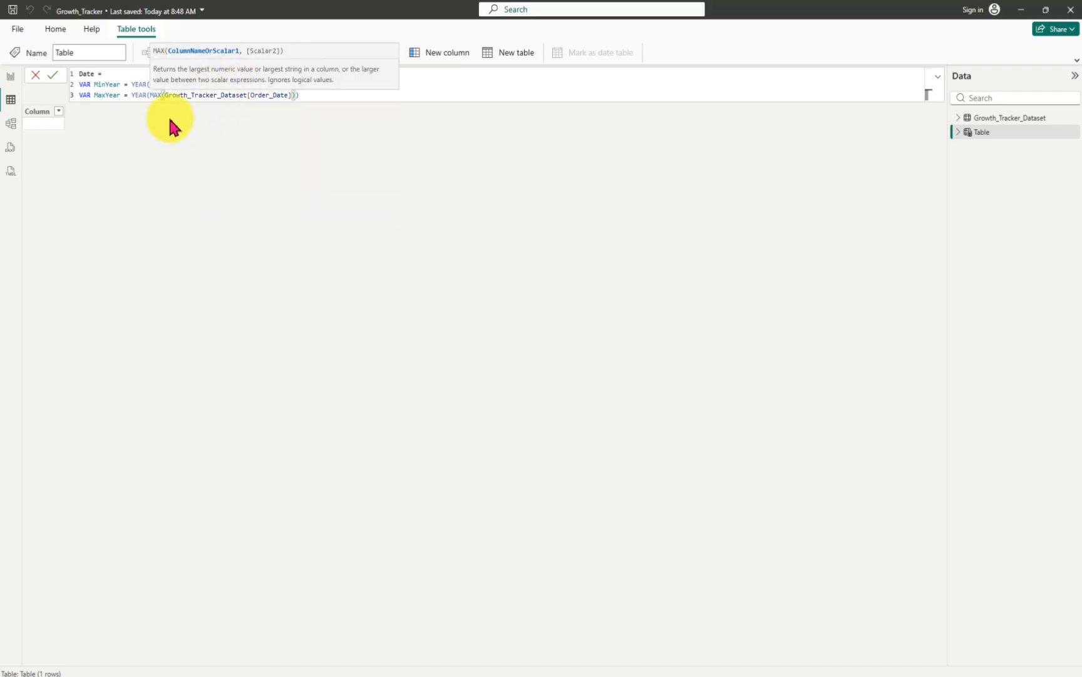
- Add a RETURN statement on its own line below the MaxYear variable in the Date table formula
{"action": "left_click", "coordinate": [315, 94]}
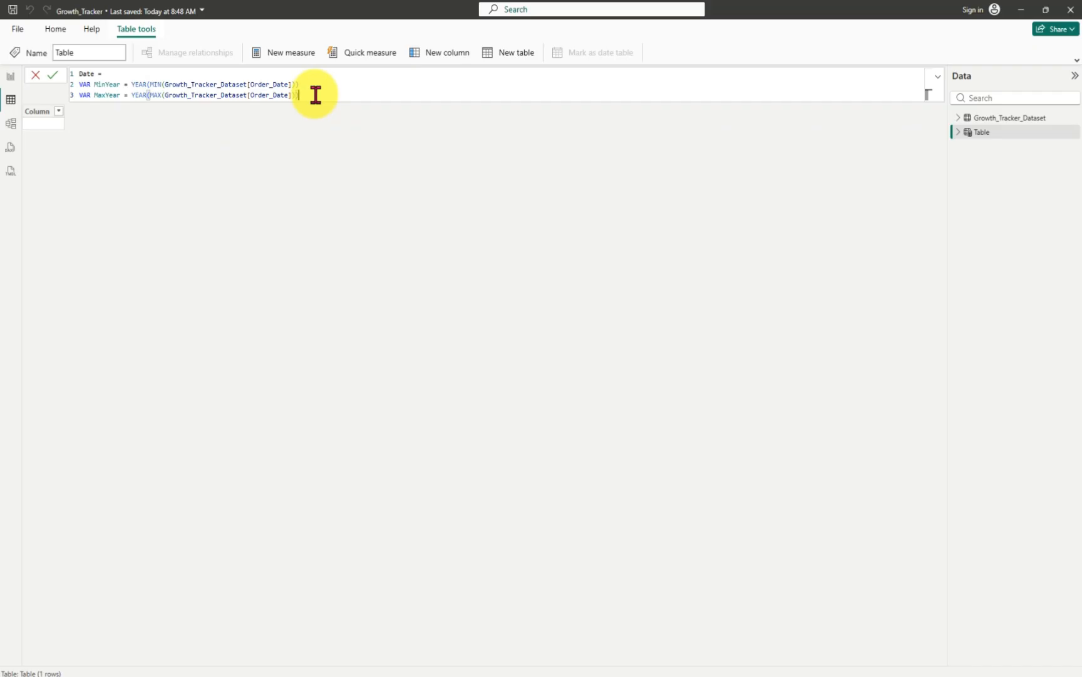
{"action": "key", "text": "shift+Return"}
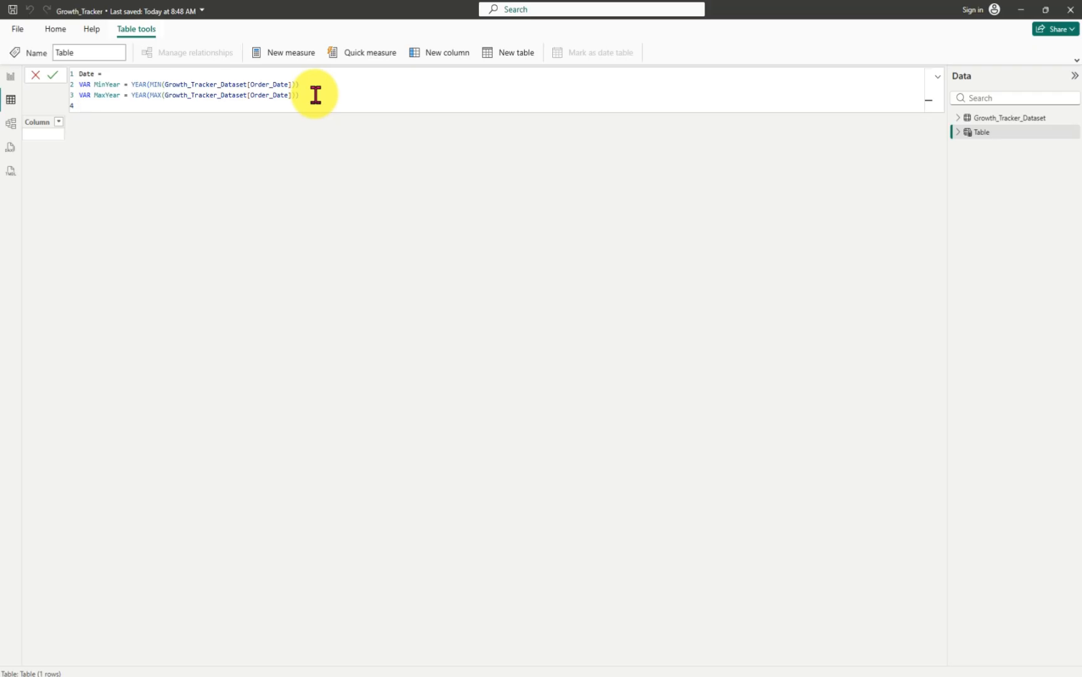
{"action": "type", "text": "RETURN"}
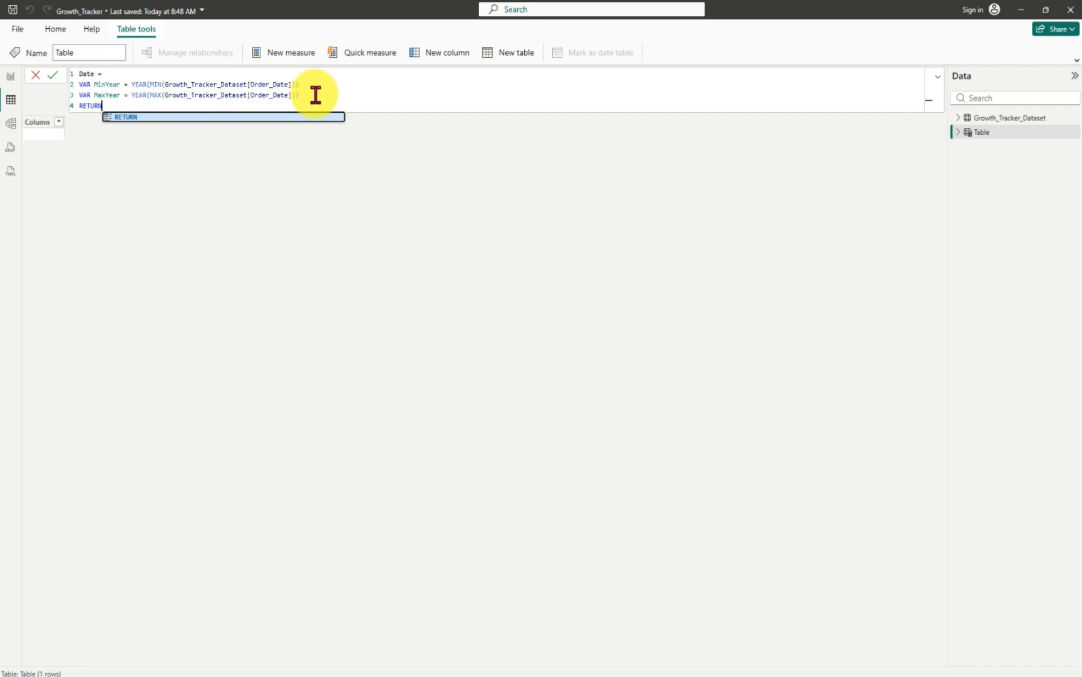
{"action": "key", "text": "Escape"}
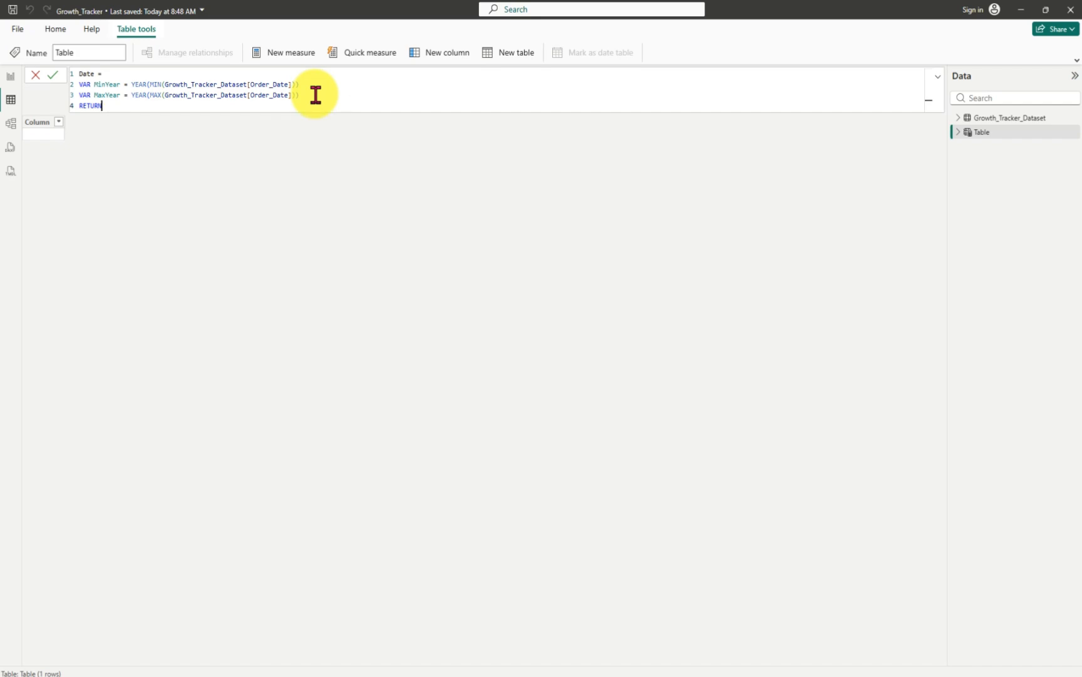
{"action": "key", "text": "shift+Return"}
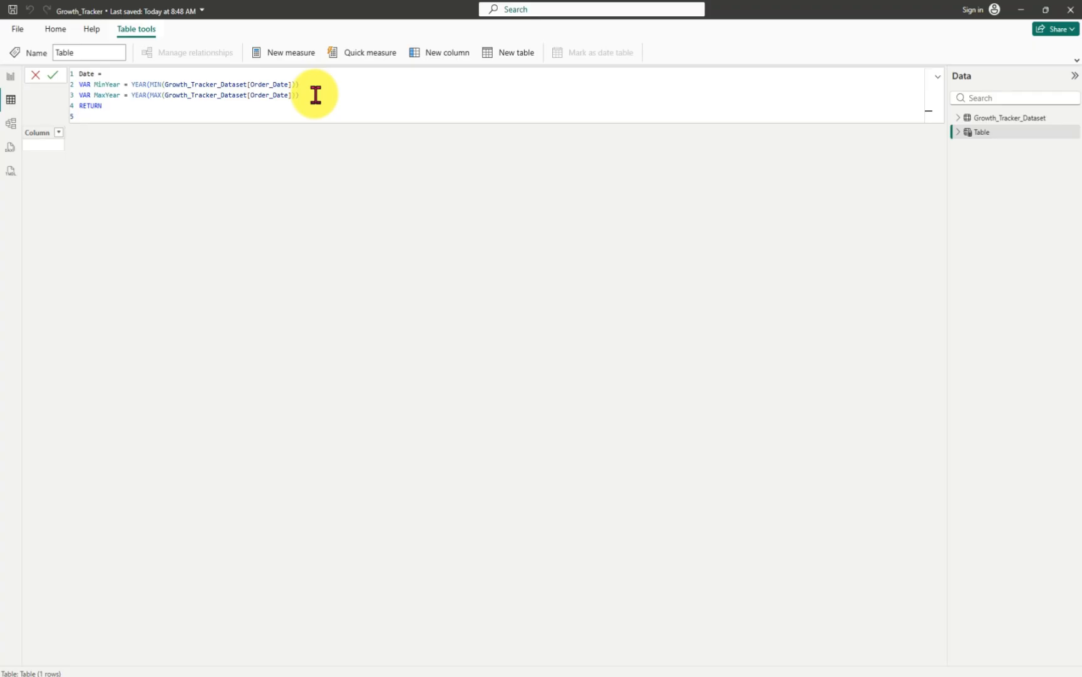
- Begin an ADDCOLUMNS function under RETURN, with its arguments starting on a new line
{"action": "type", "text": "add"}
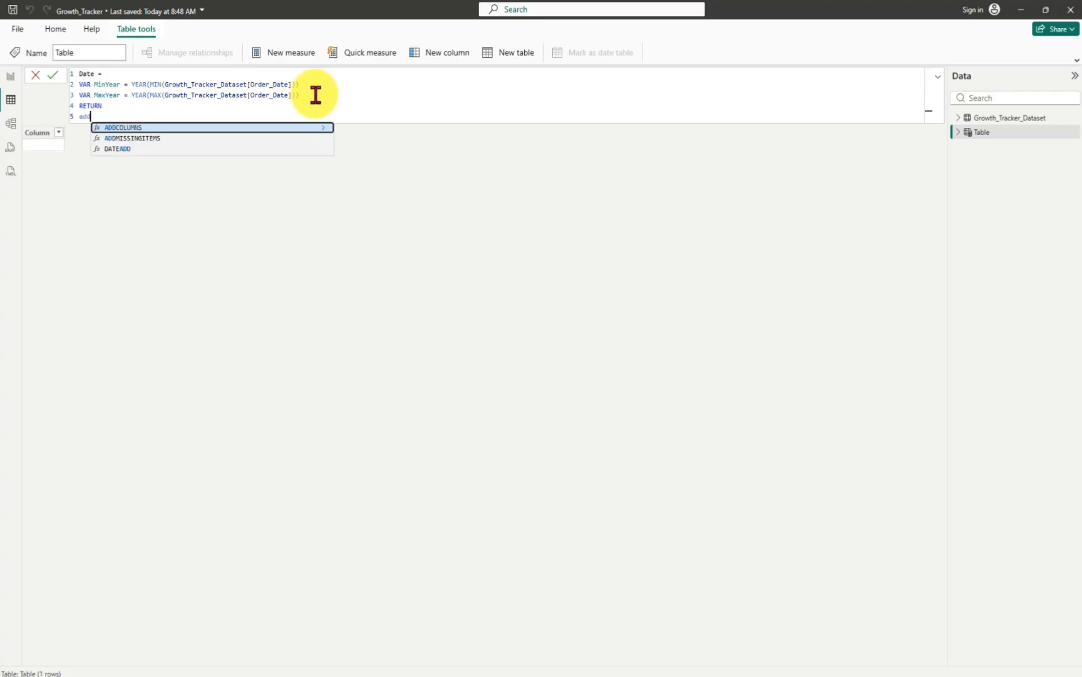
{"action": "key", "text": "Tab"}
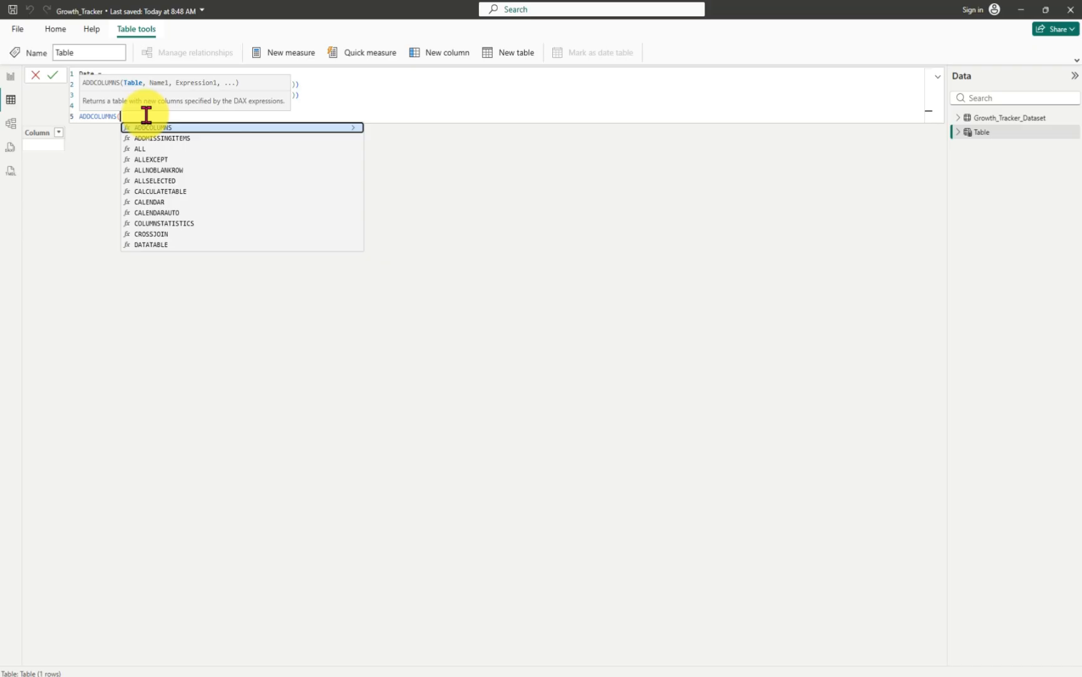
{"action": "key", "text": "BackSpace"}
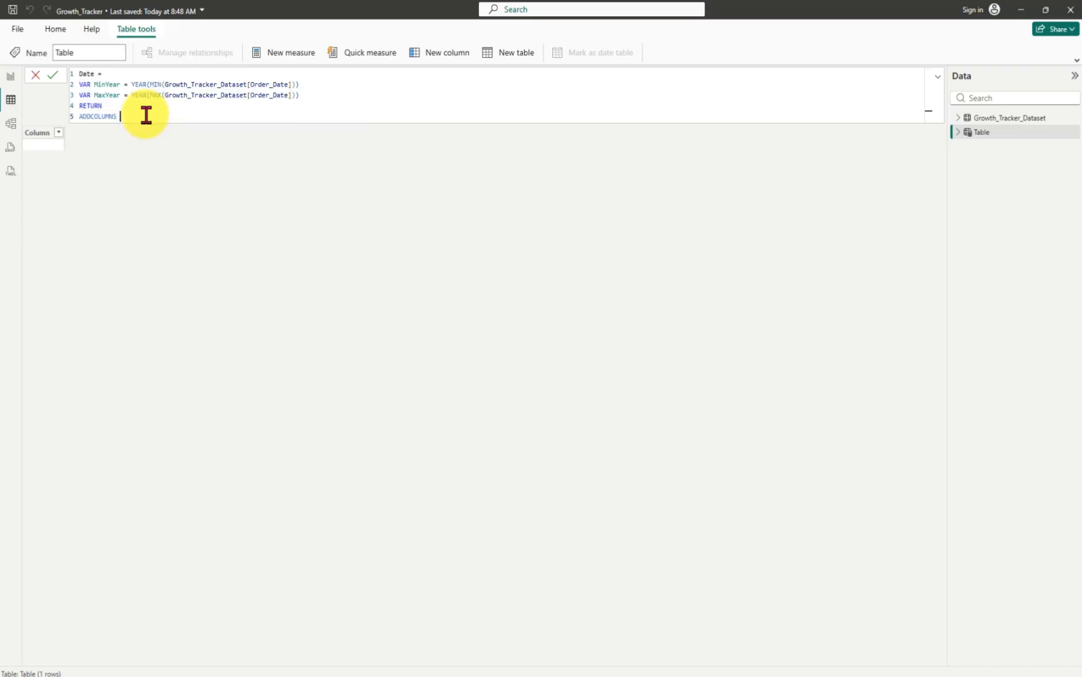
{"action": "key", "text": "BackSpace"}
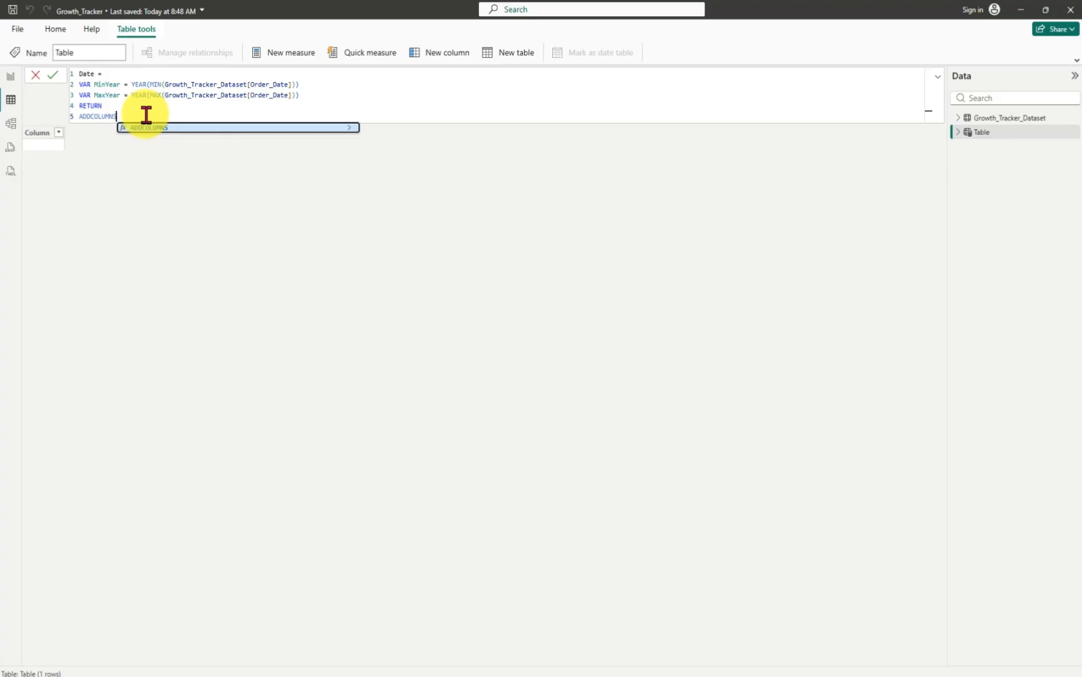
{"action": "type", "text": "("}
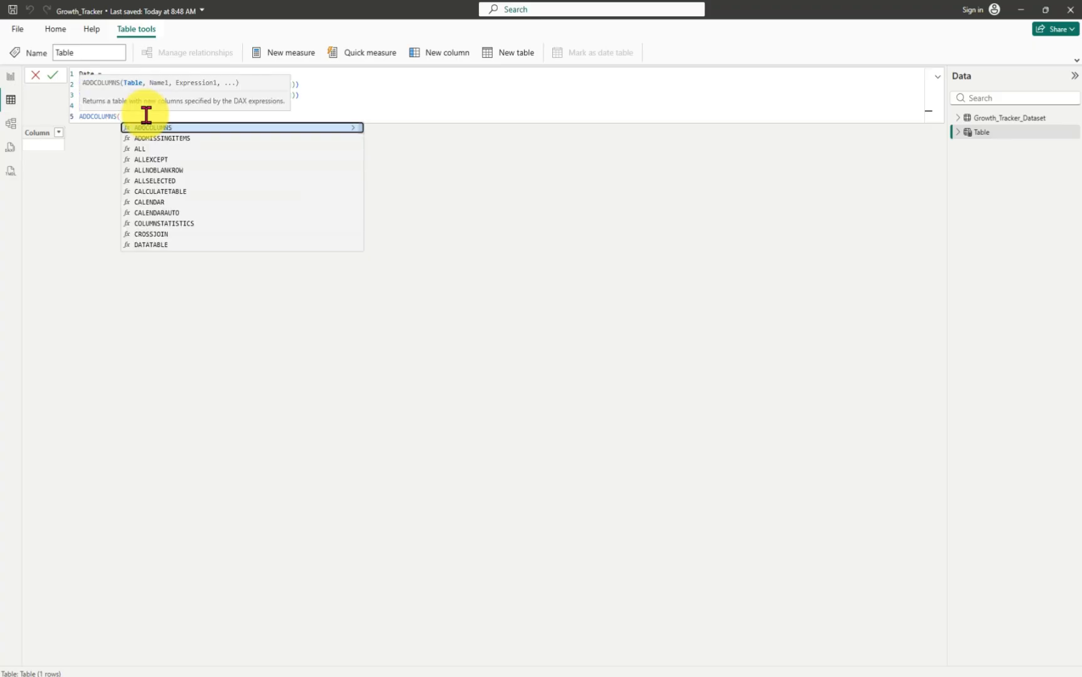
{"action": "key", "text": "shift+Return"}
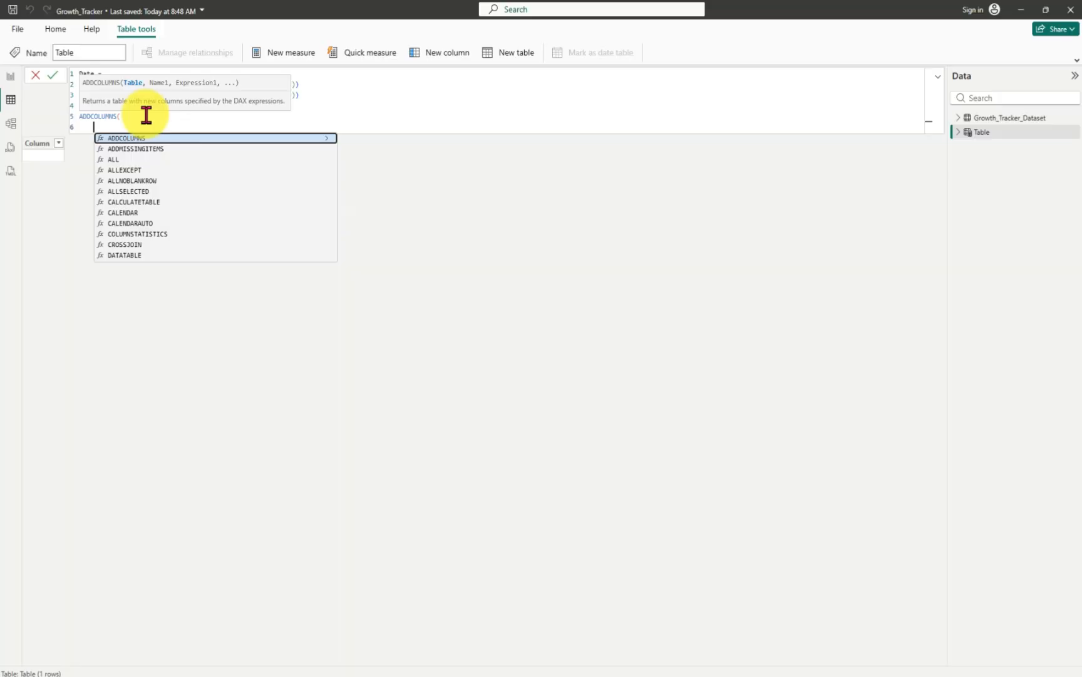
- Enter a CALENDAR function as the table argument of ADDCOLUMNS, with DATE(MinYear, 1,1) as its start date
{"action": "type", "text": "c"}
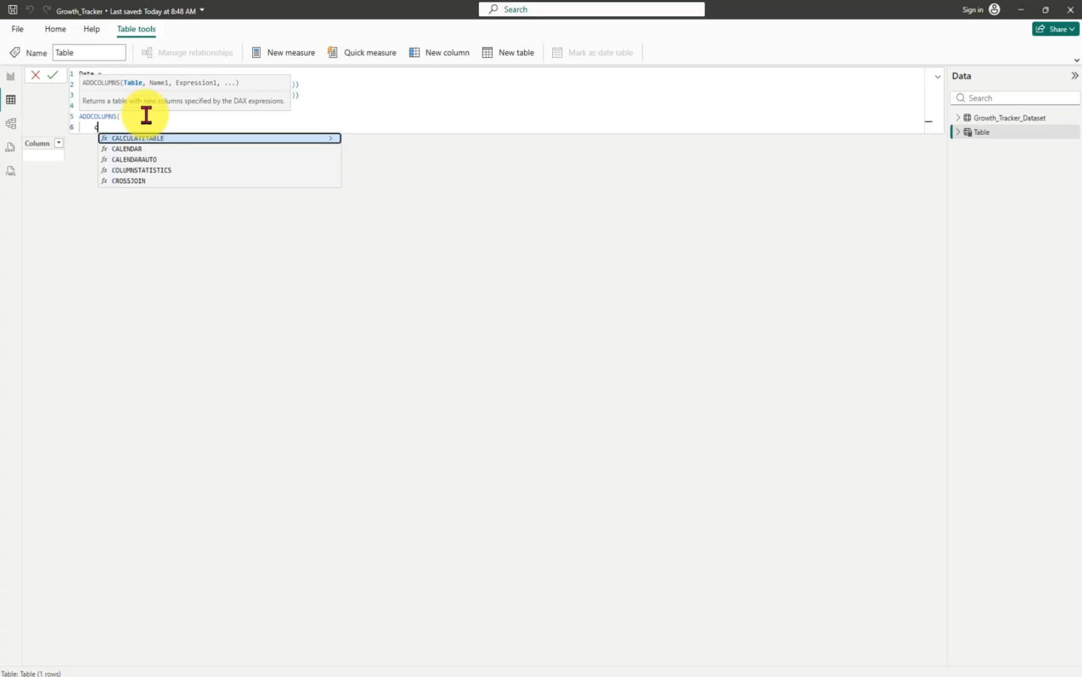
{"action": "type", "text": "al"}
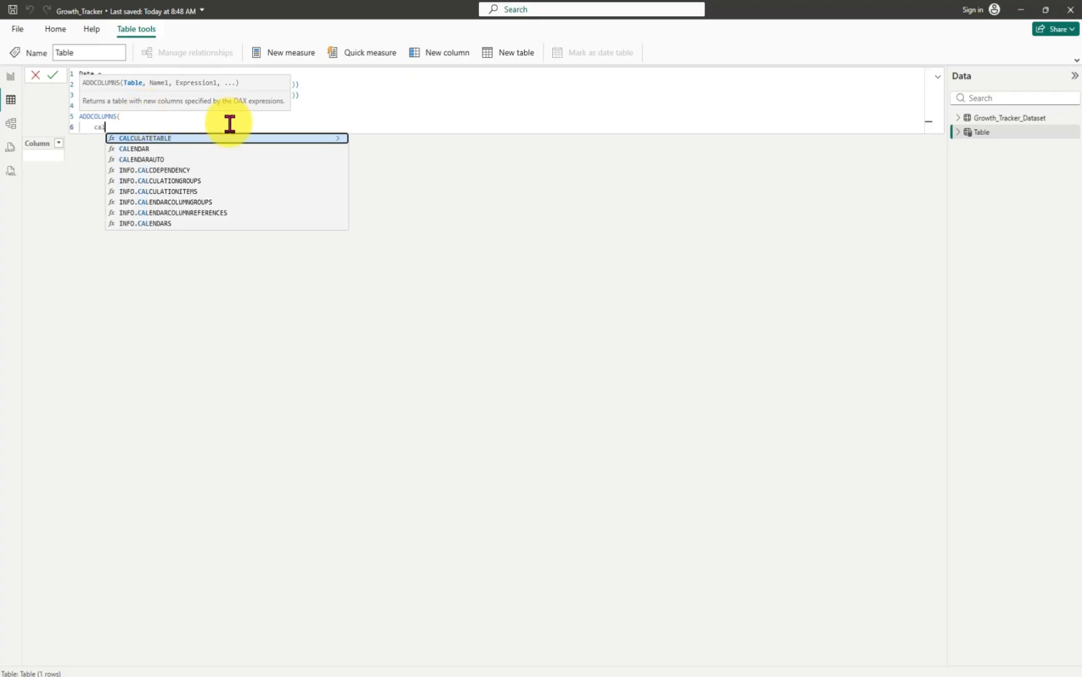
{"action": "left_click", "coordinate": [135, 149]}
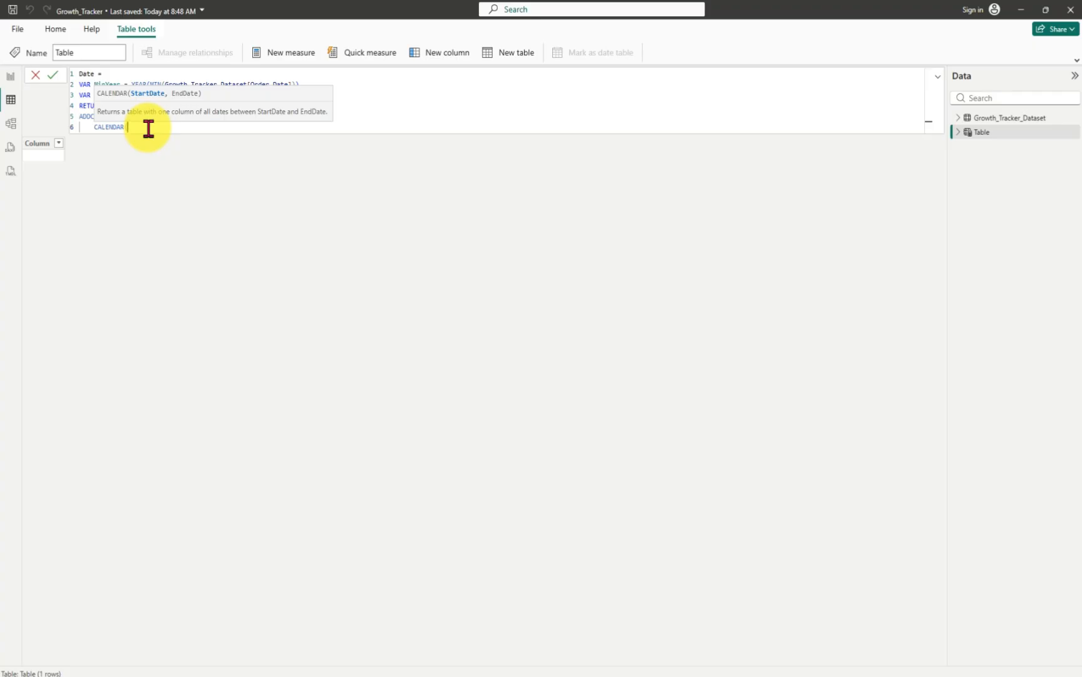
{"action": "type", "text": "date"}
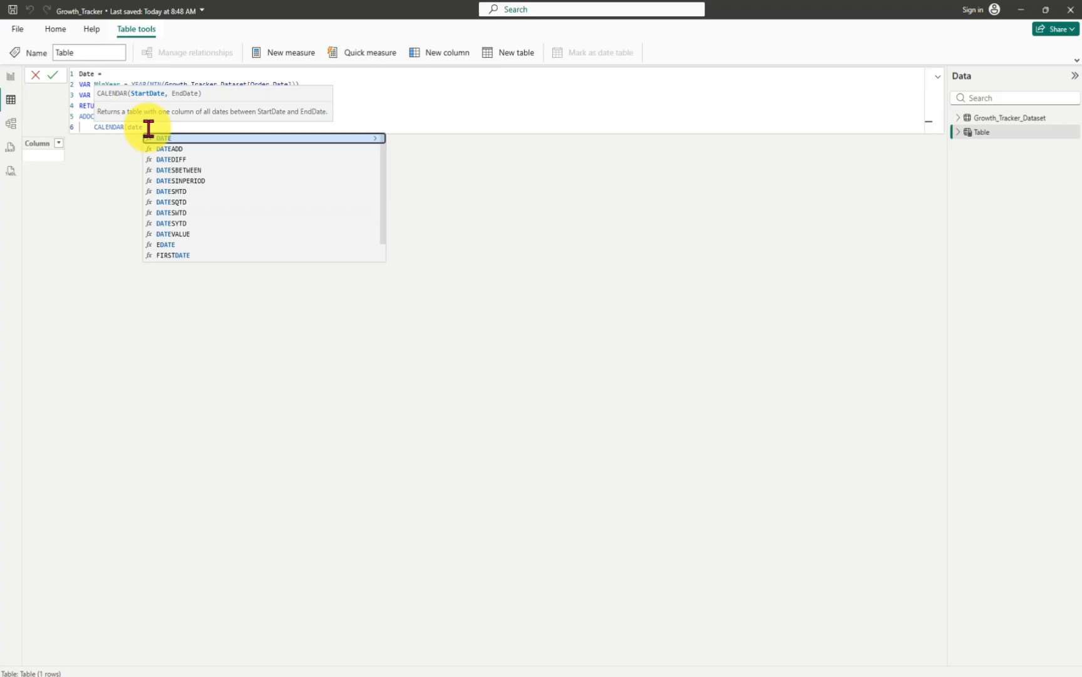
{"action": "key", "text": "Tab"}
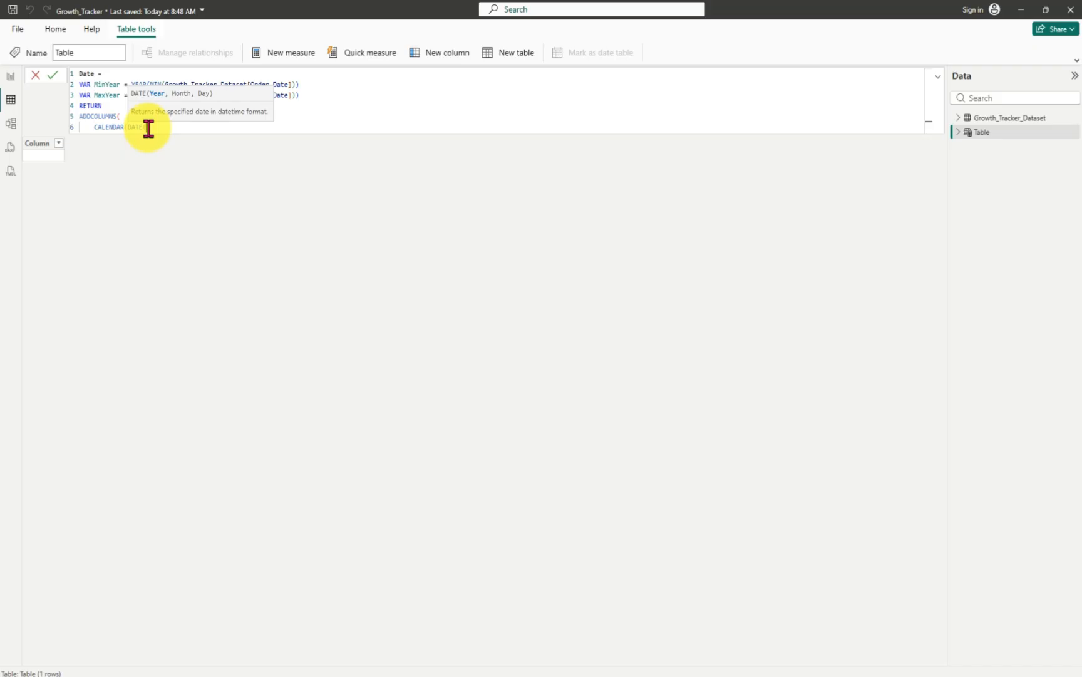
{"action": "type", "text": "Min"}
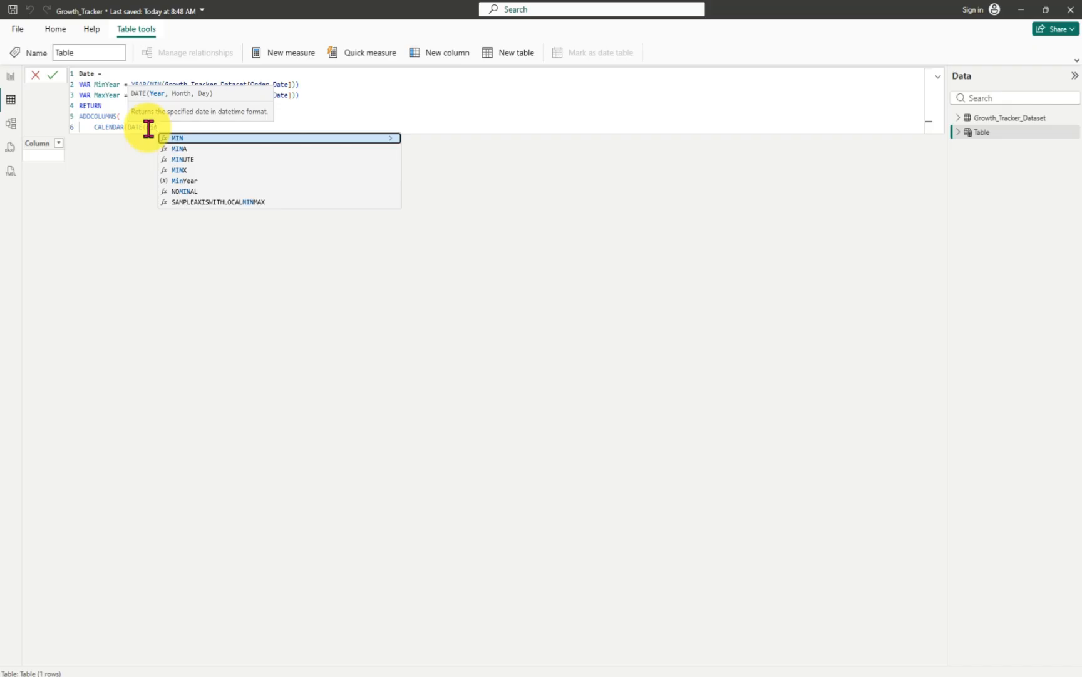
{"action": "left_click", "coordinate": [190, 181]}
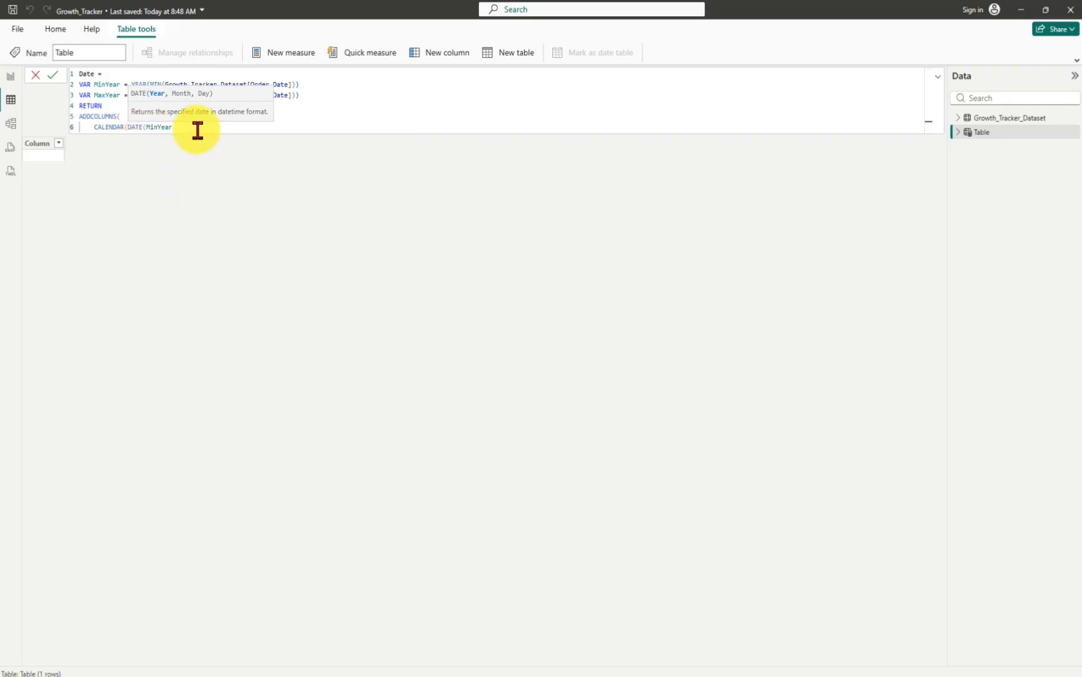
{"action": "type", "text": ", 1,1)"}
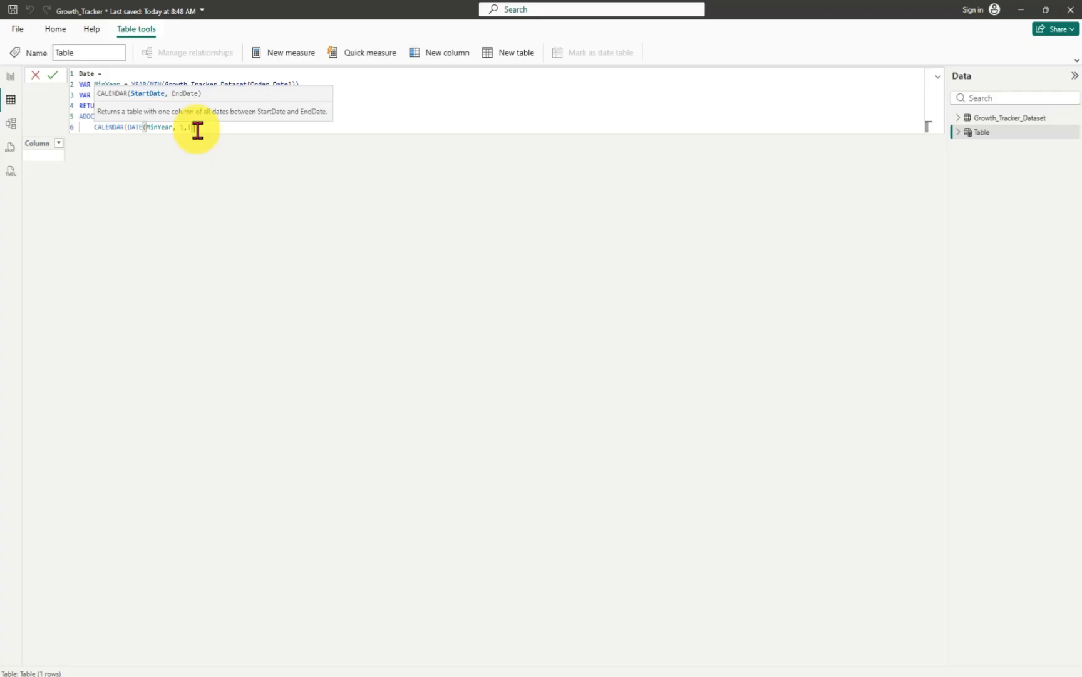
{"action": "type", "text": ")"}
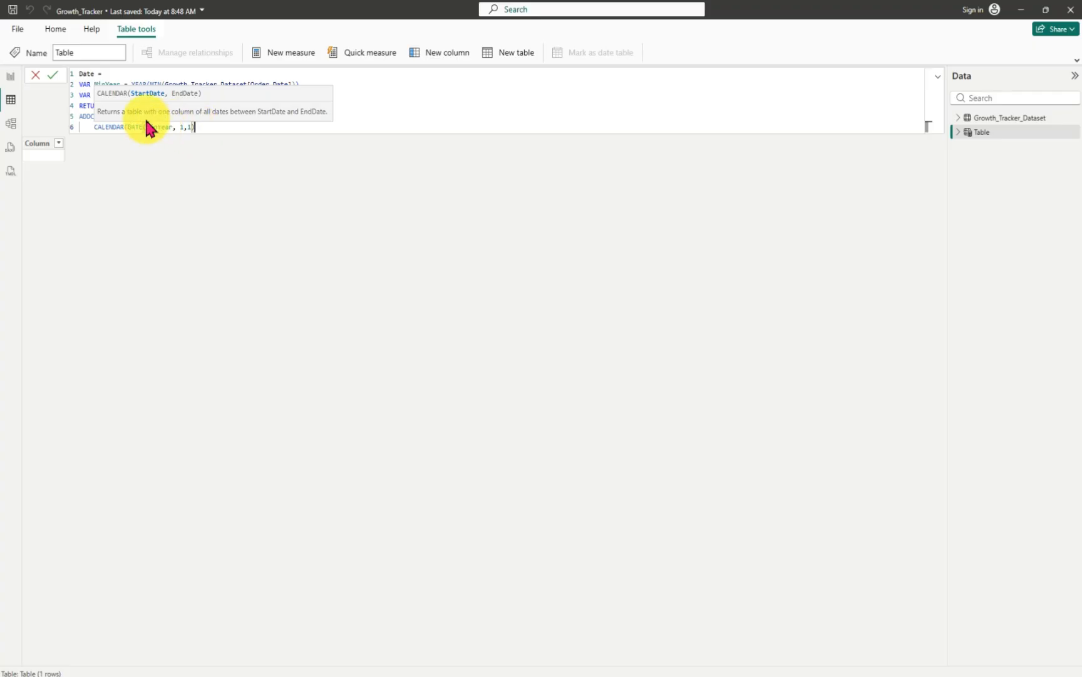
{"action": "type", "text": ","}
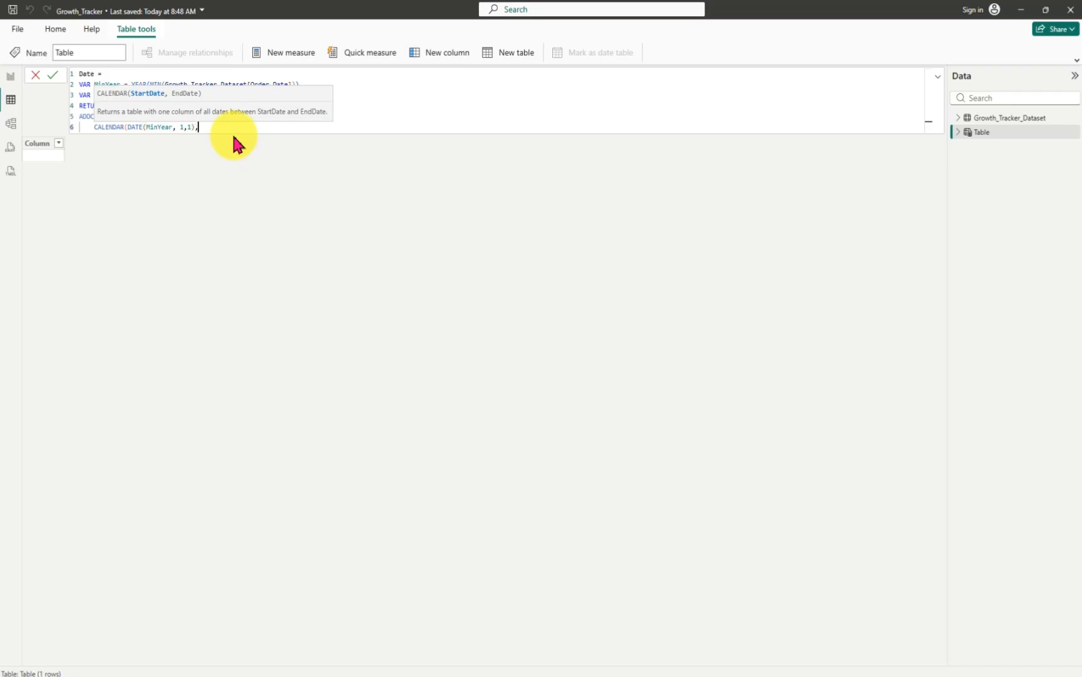
- Duplicate the text CALENDAR(DATE(MinYear, 1,1) after the comma that follows the start date
{"action": "left_click_drag", "start_coordinate": [94, 127], "coordinate": [194, 127]}
{"action": "key", "text": "ctrl+c"}
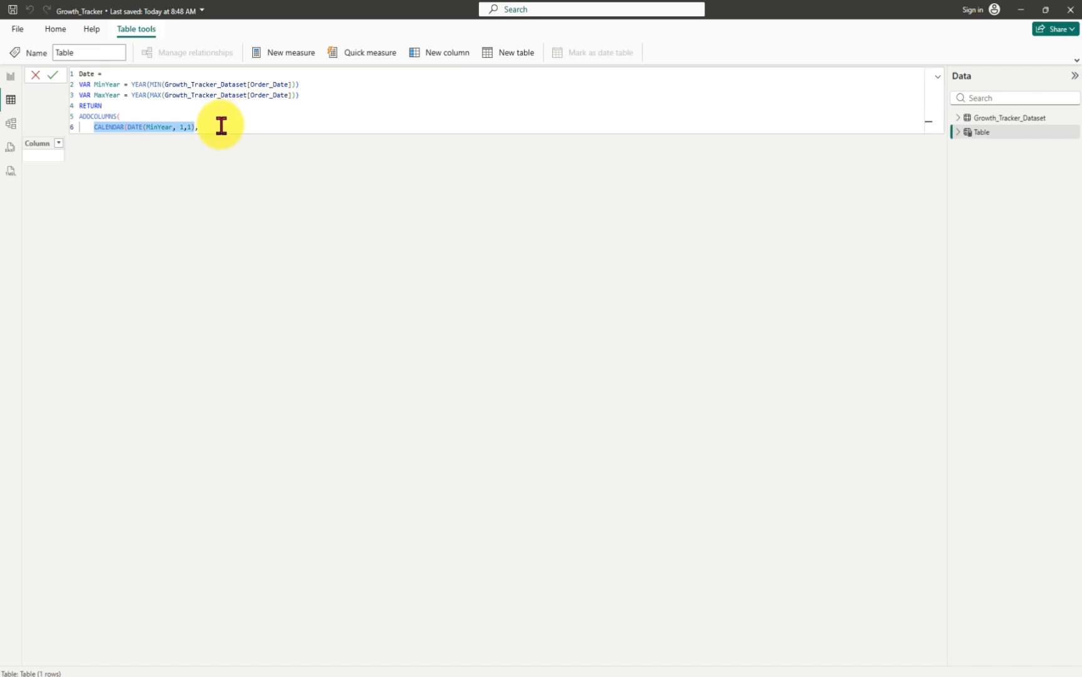
{"action": "key", "text": "Right"}
{"action": "type", "text": ","}
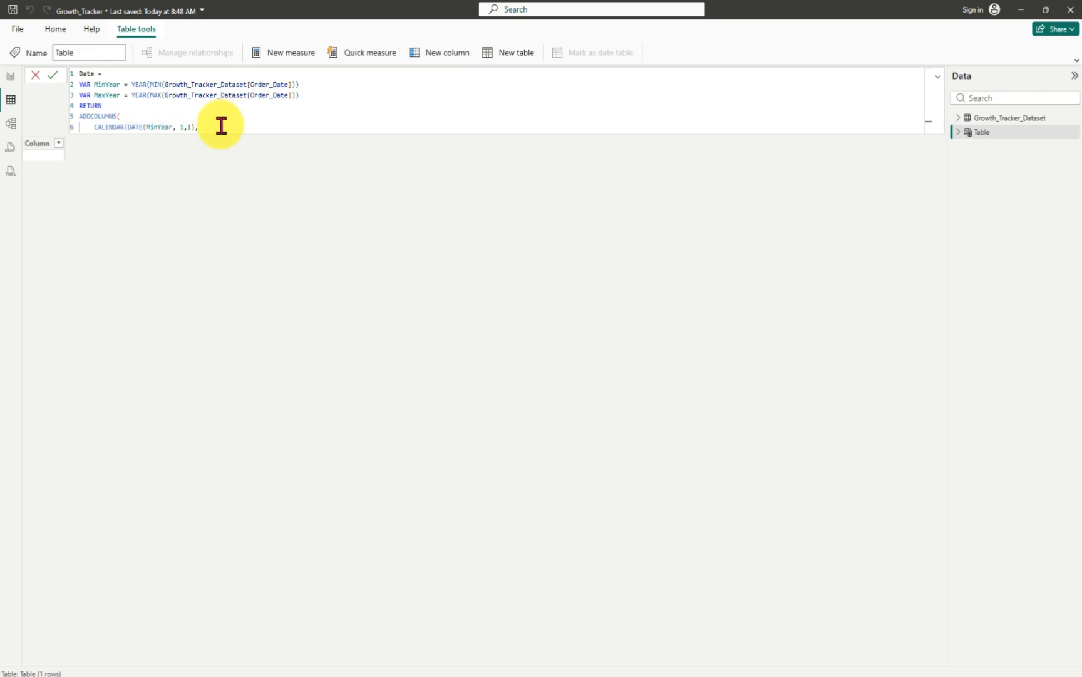
{"action": "key", "text": "ctrl+v"}
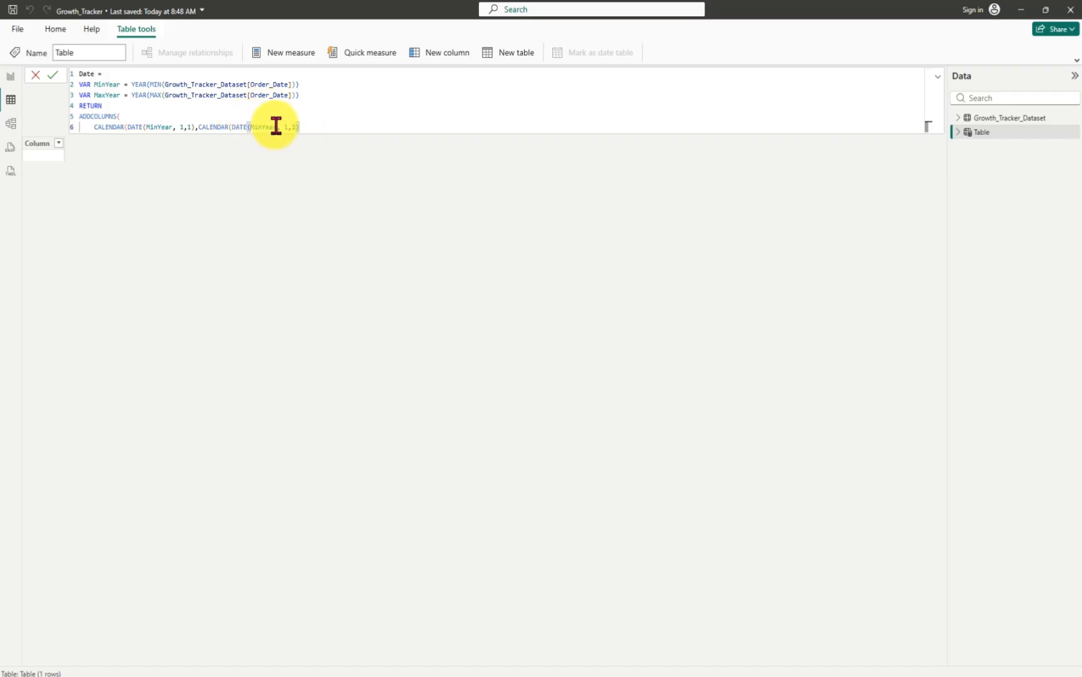
- Replace MinYear with the MaxYear variable in the duplicated DATE expression
{"action": "double_click", "coordinate": [275, 126]}
{"action": "key", "text": "BackSpace"}
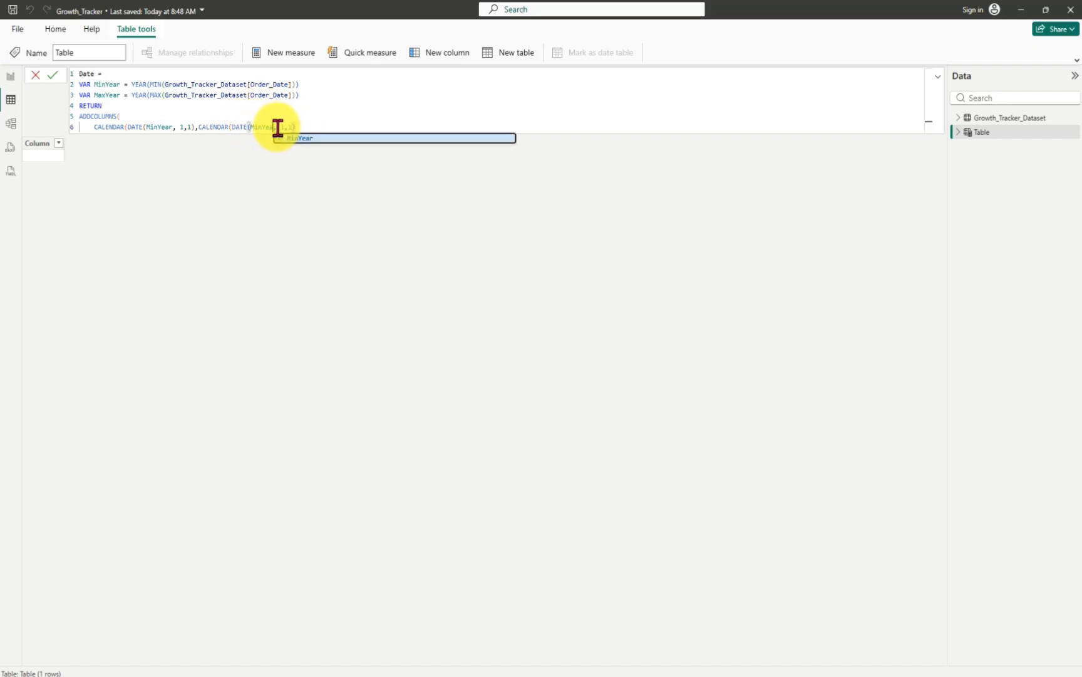
{"action": "key", "text": "BackSpace"}
{"action": "key", "text": "BackSpace"}
{"action": "key", "text": "BackSpace"}
{"action": "key", "text": "BackSpace"}
{"action": "key", "text": "BackSpace"}
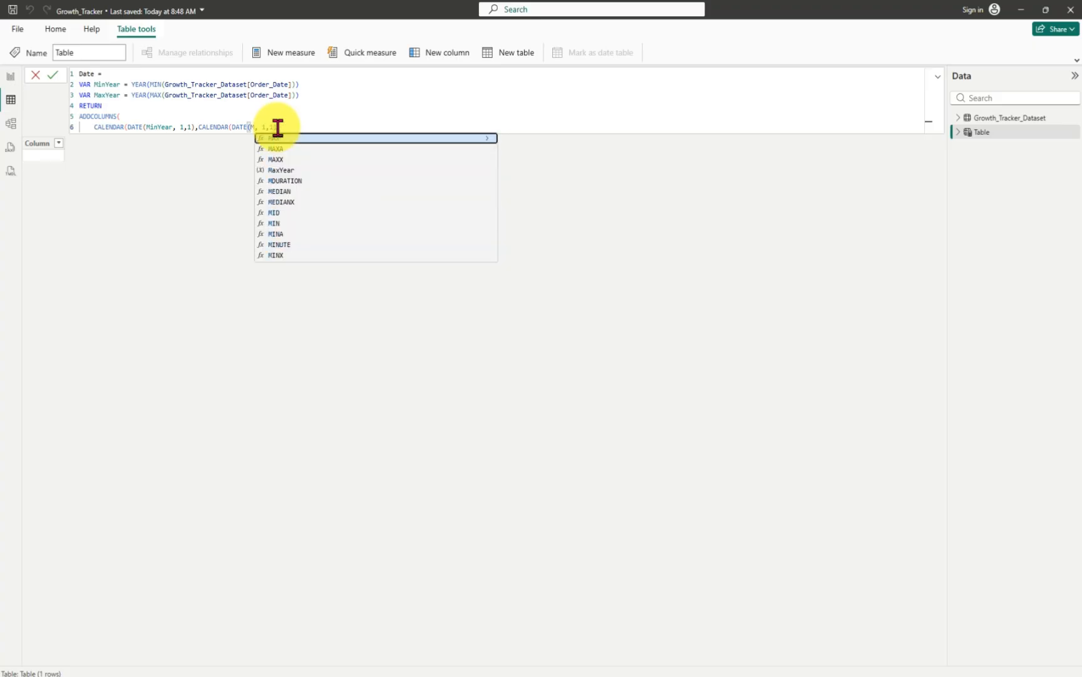
{"action": "type", "text": "a"}
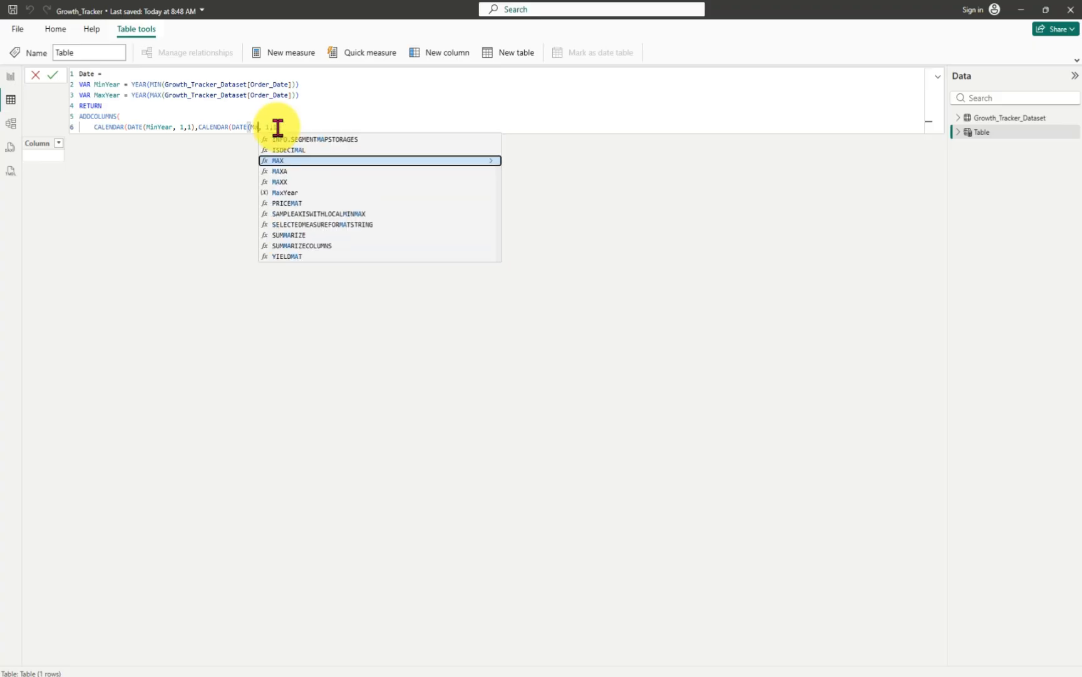
{"action": "left_click", "coordinate": [291, 193]}
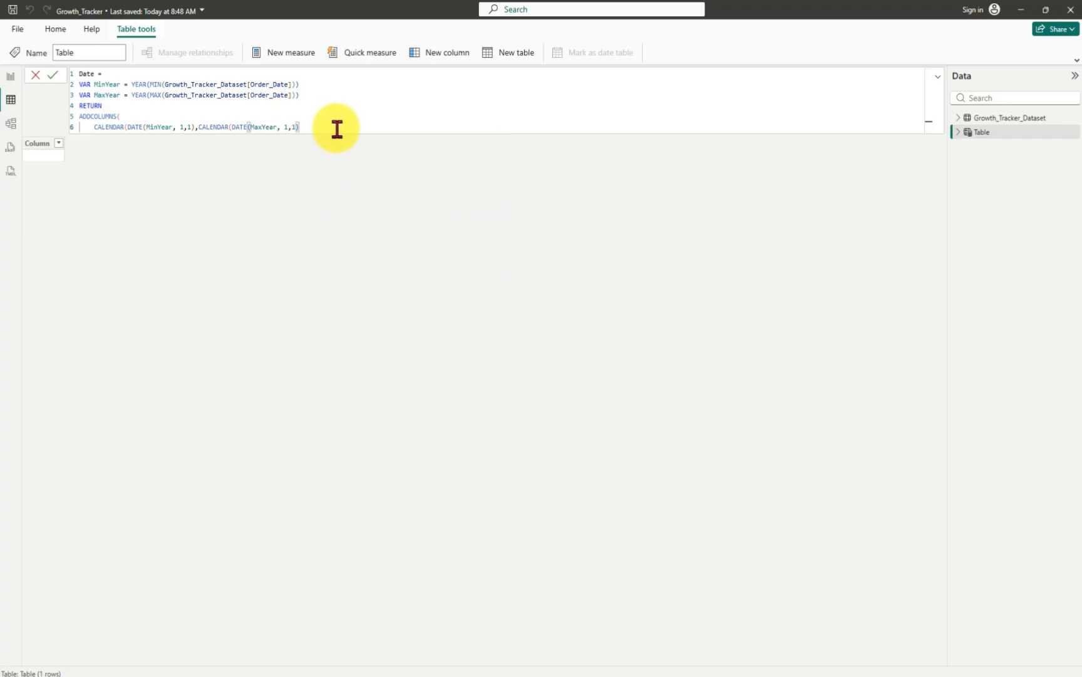
- Change the month and day in the MaxYear DATE expression to 12 and 31
{"action": "left_click", "coordinate": [287, 124]}
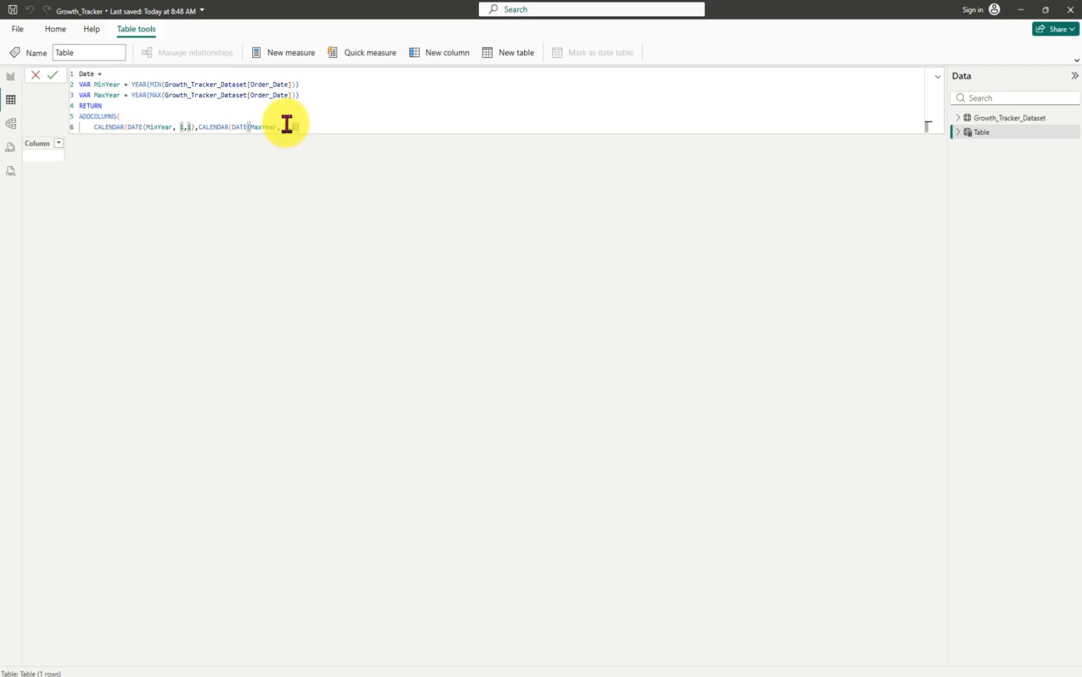
{"action": "type", "text": "2"}
{"action": "key", "text": "BackSpace"}
{"action": "type", "text": "31"}
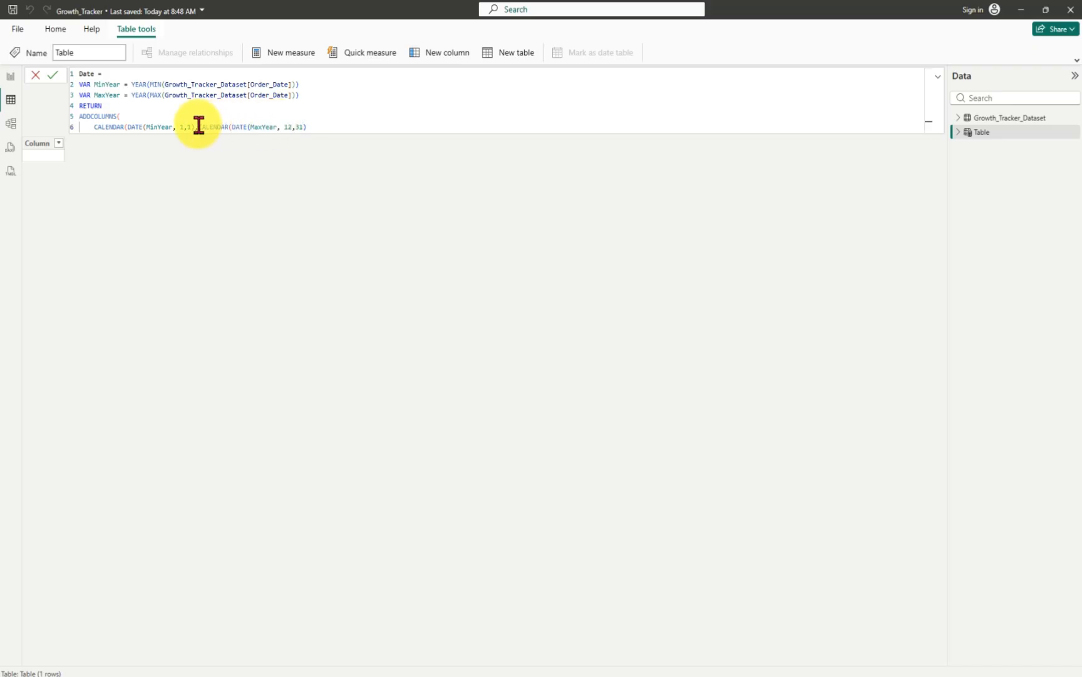
- Remove the duplicated CALENDAR function and its bracket, leaving DATE(MaxYear, 12,31) as the end date argument
{"action": "left_click_drag", "start_coordinate": [198, 125], "coordinate": [223, 127]}
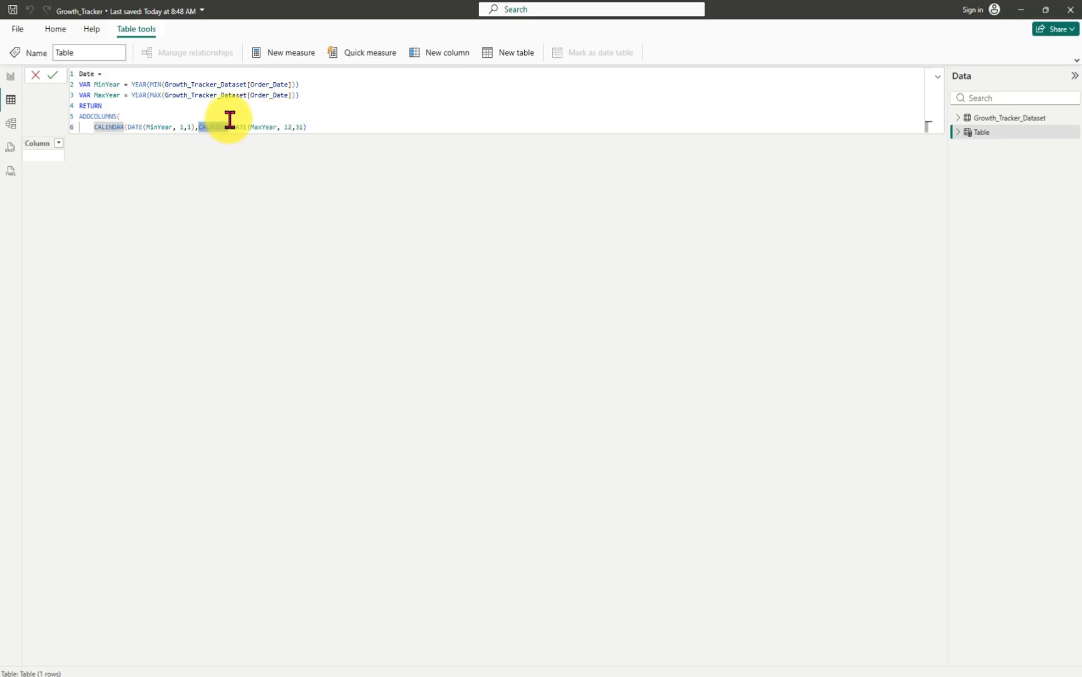
{"action": "key", "text": "BackSpace"}
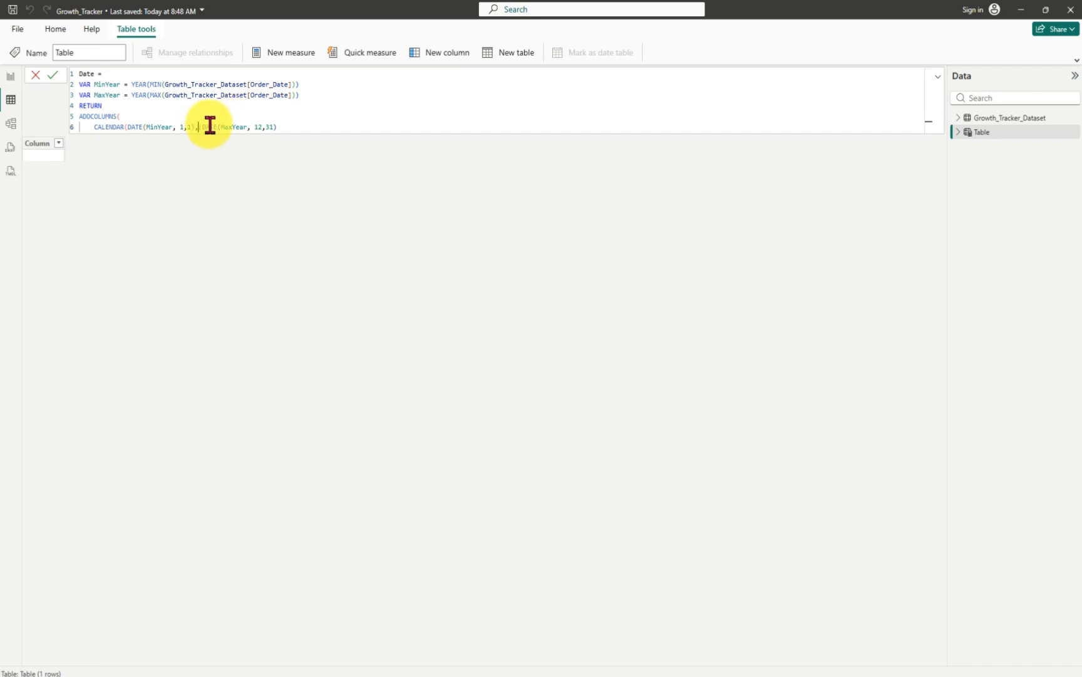
{"action": "left_click", "coordinate": [203, 127]}
{"action": "key", "text": "BackSpace"}
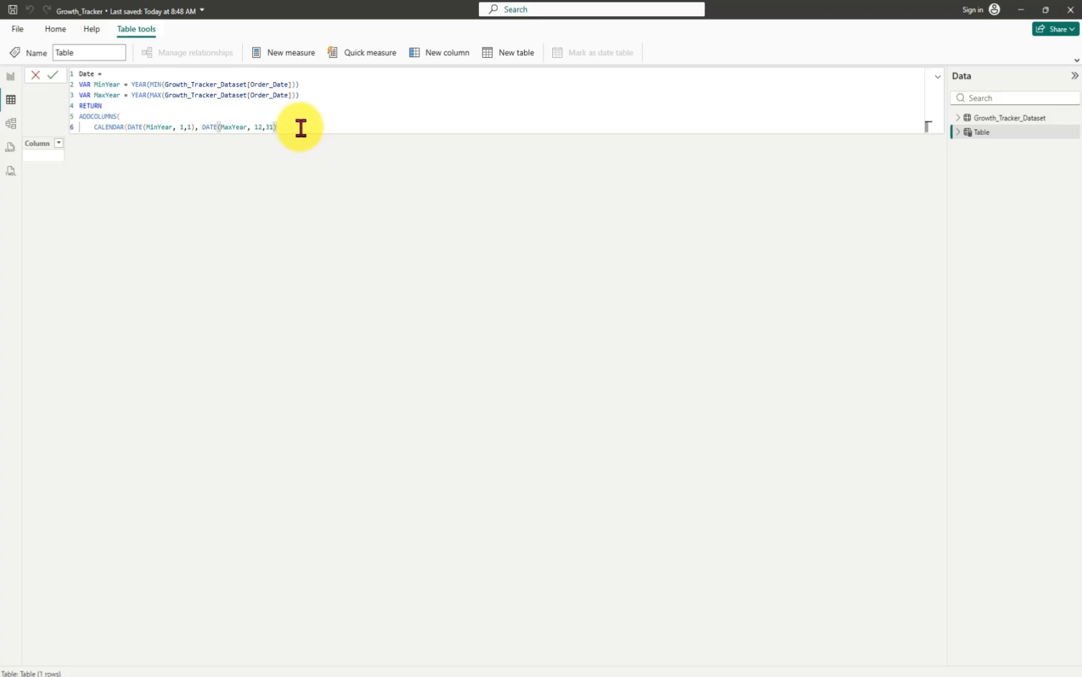
- Start a new line after the CALENDAR expression with the column name "Year" and the YEAR function
{"action": "left_click", "coordinate": [301, 127]}
{"action": "key", "text": "Return"}
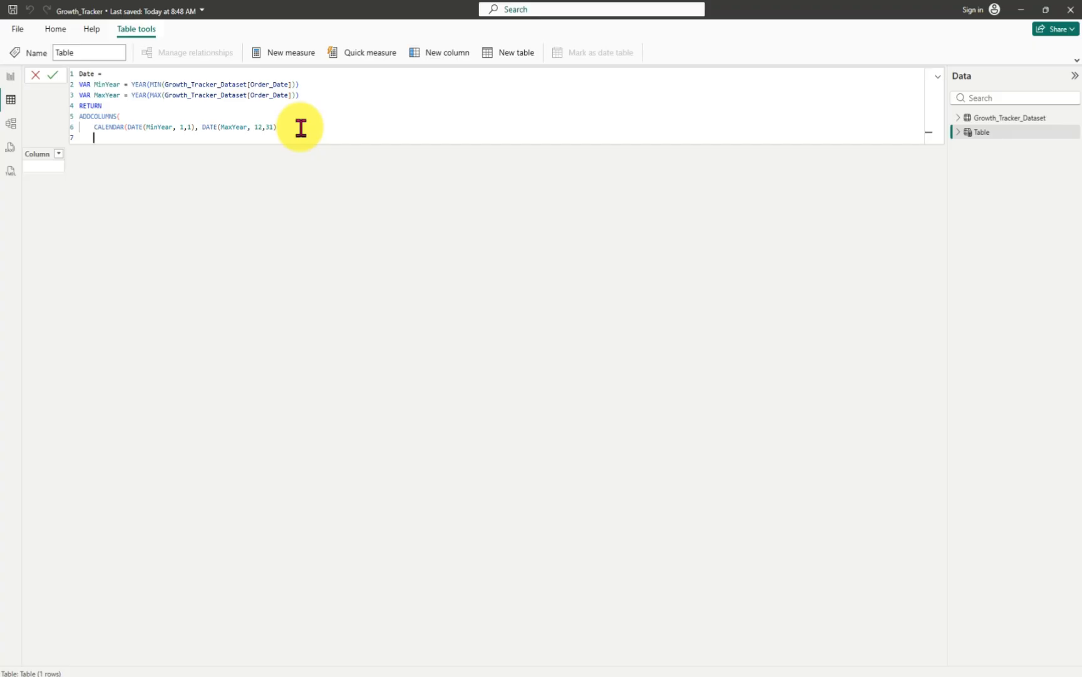
{"action": "type", "text": ","}
{"action": "key", "text": "BackSpace"}
{"action": "type", "text": ",Year\","}
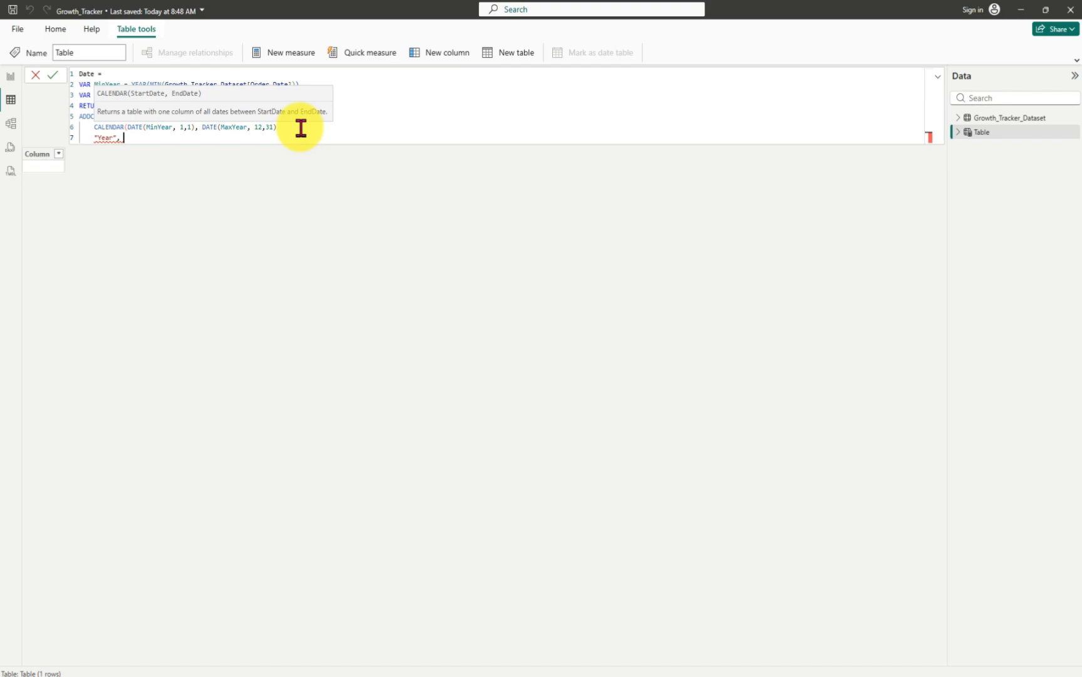
{"action": "type", "text": " Ye"}
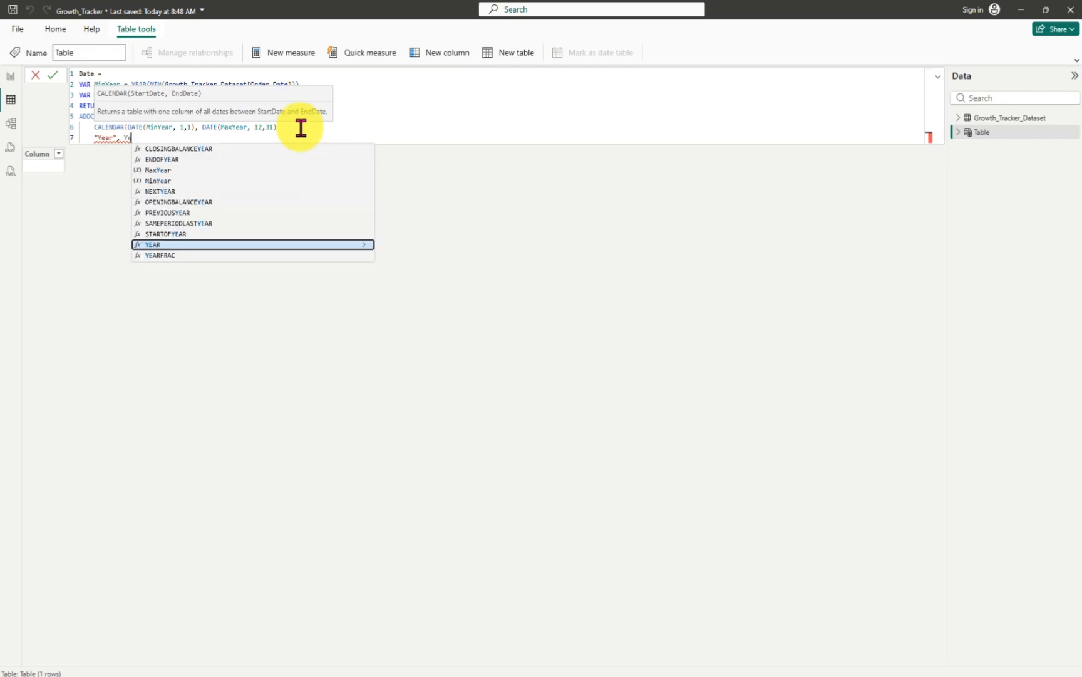
{"action": "type", "text": "ar"}
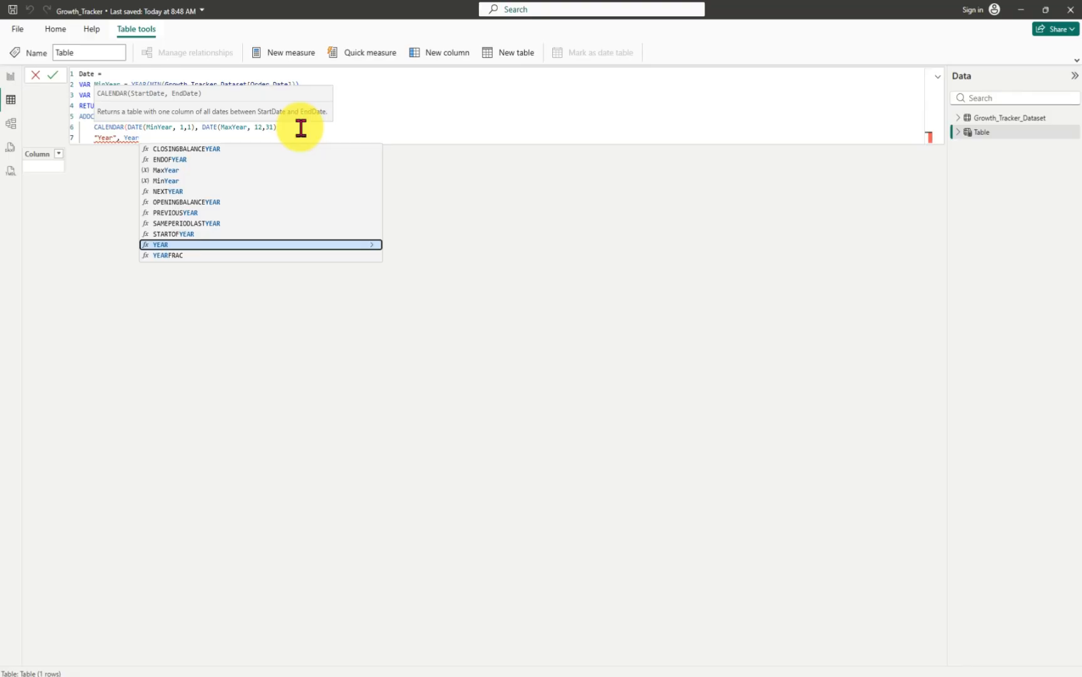
{"action": "key", "text": "Tab"}
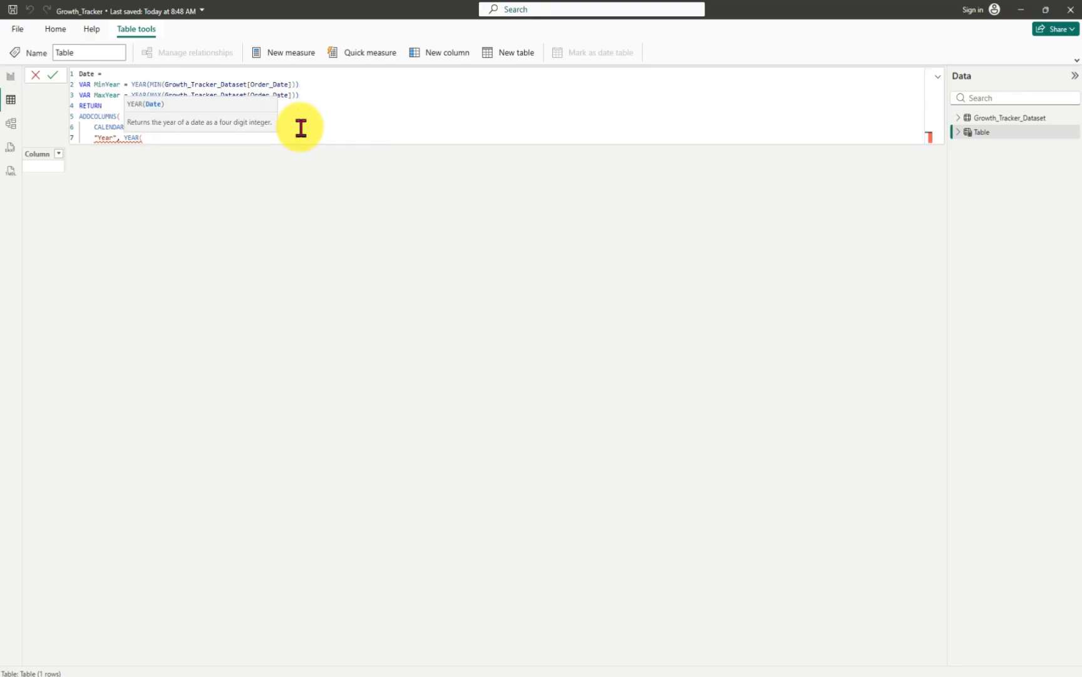
{"action": "type", "text": "d"}
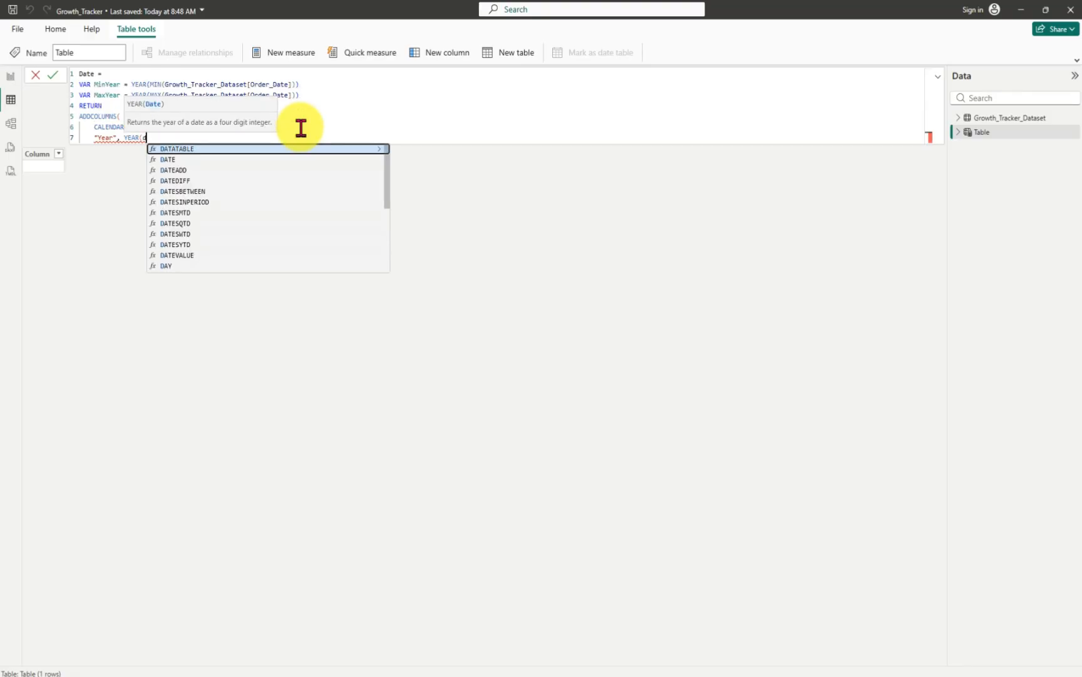
{"action": "type", "text": "ate"}
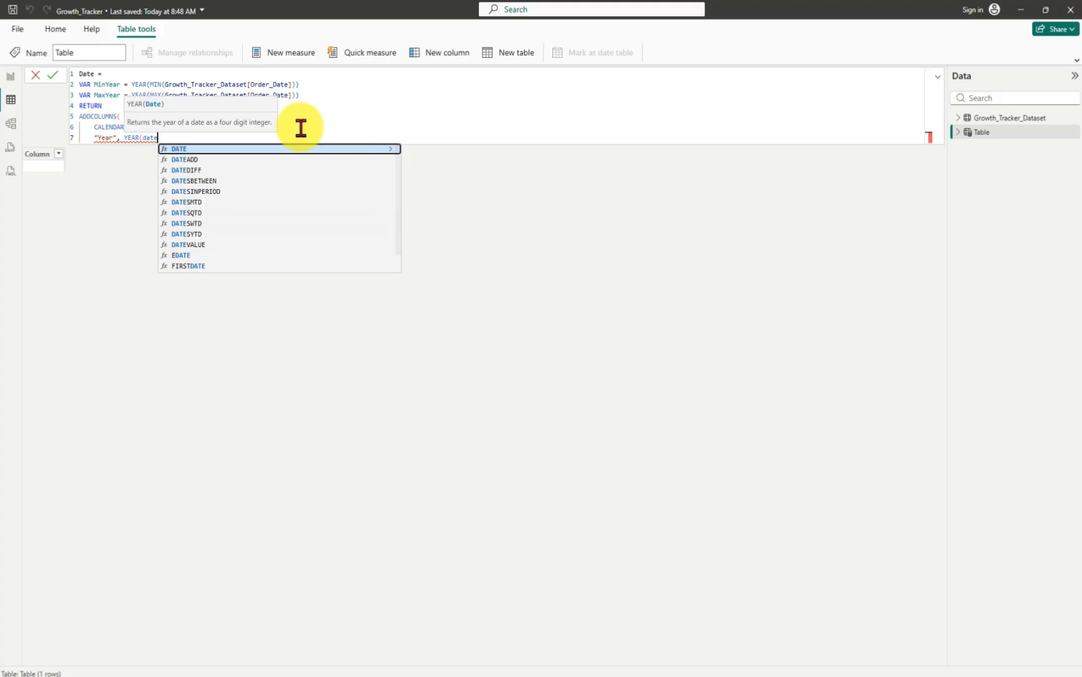
{"action": "key", "text": "Tab"}
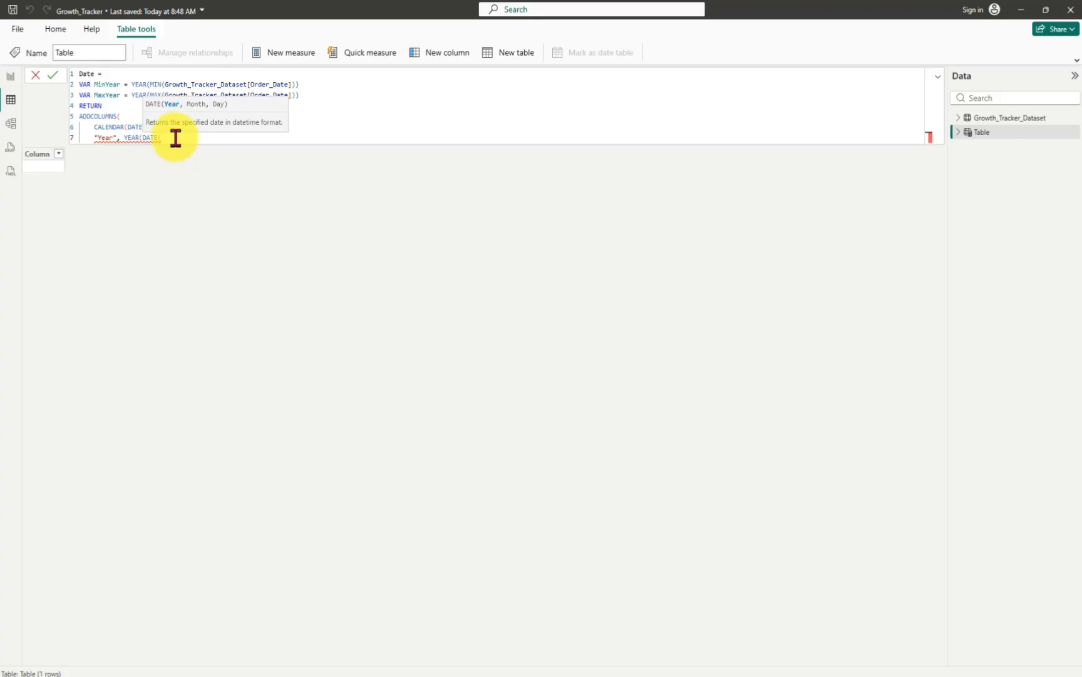
{"action": "key", "text": "BackSpace"}
{"action": "key", "text": "BackSpace"}
{"action": "key", "text": "BackSpace"}
{"action": "key", "text": "BackSpace"}
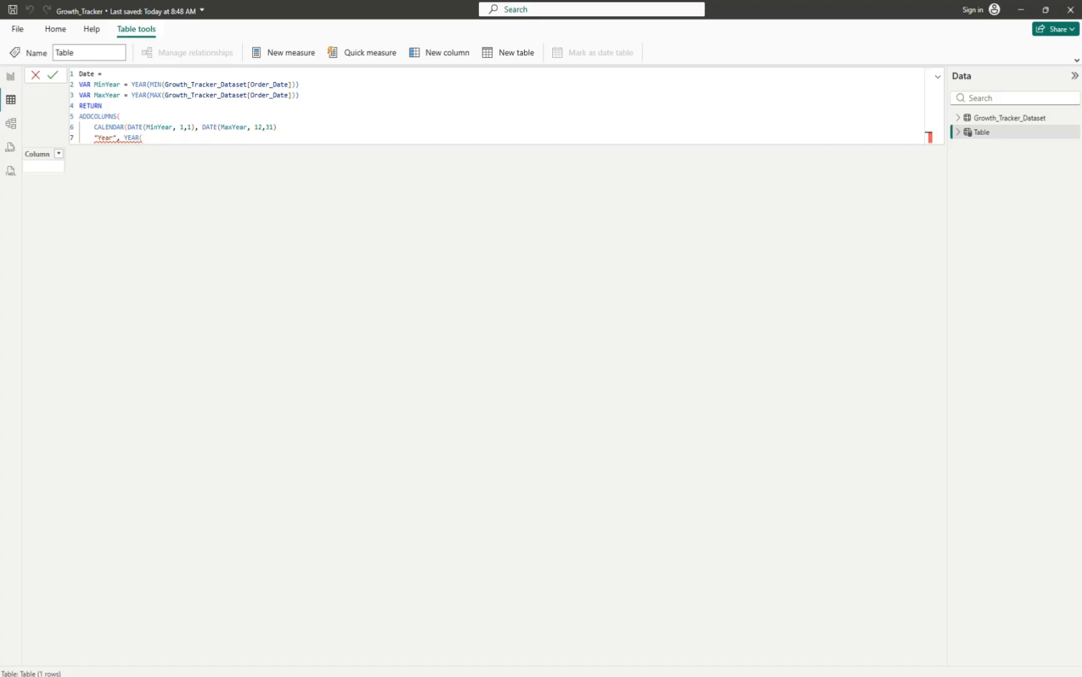
- Enter [Date] as the YEAR function's argument and close its bracket
{"action": "type", "text": "["}
{"action": "type", "text": "date"}
{"action": "key", "text": "BackSpace"}
{"action": "key", "text": "BackSpace"}
{"action": "key", "text": "BackSpace"}
{"action": "key", "text": "BackSpace"}
{"action": "type", "text": "Date"}
{"action": "type", "text": "])"}
{"action": "key", "text": "BackSpace"}
{"action": "type", "text": "*"}
{"action": "key", "text": "BackSpace"}
{"action": "type", "text": "$"}
{"action": "key", "text": "BackSpace"}
{"action": "type", "text": ")"}
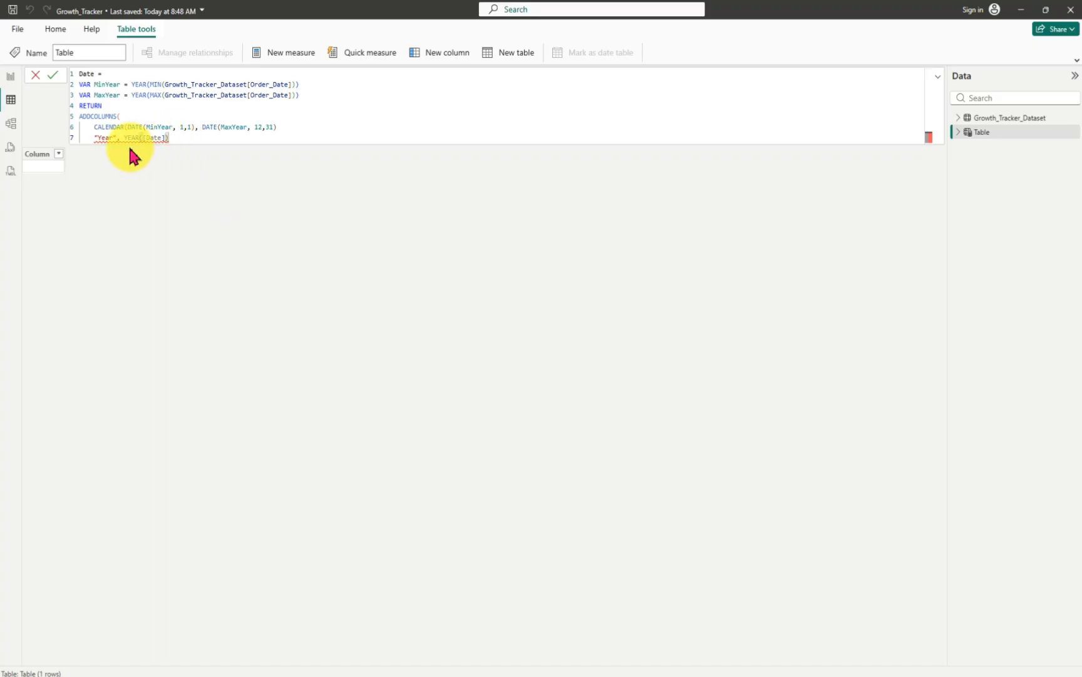
{"action": "type", "text": ")"}
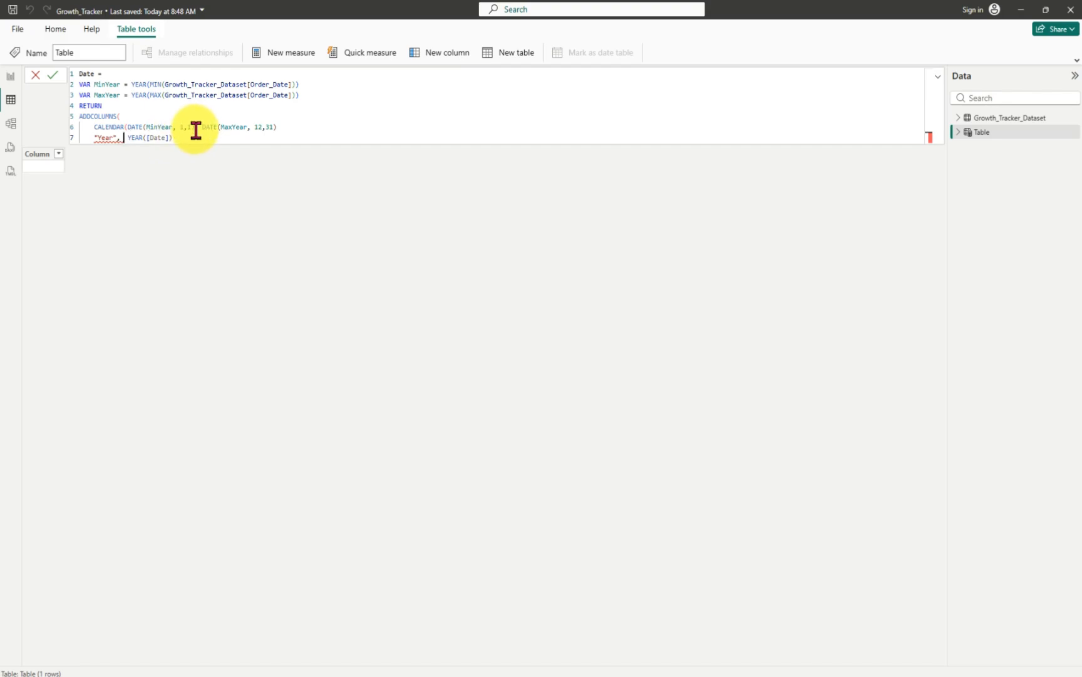
- End the Year column expression with a comma and start a new line below it
{"action": "left_click", "coordinate": [141, 139]}
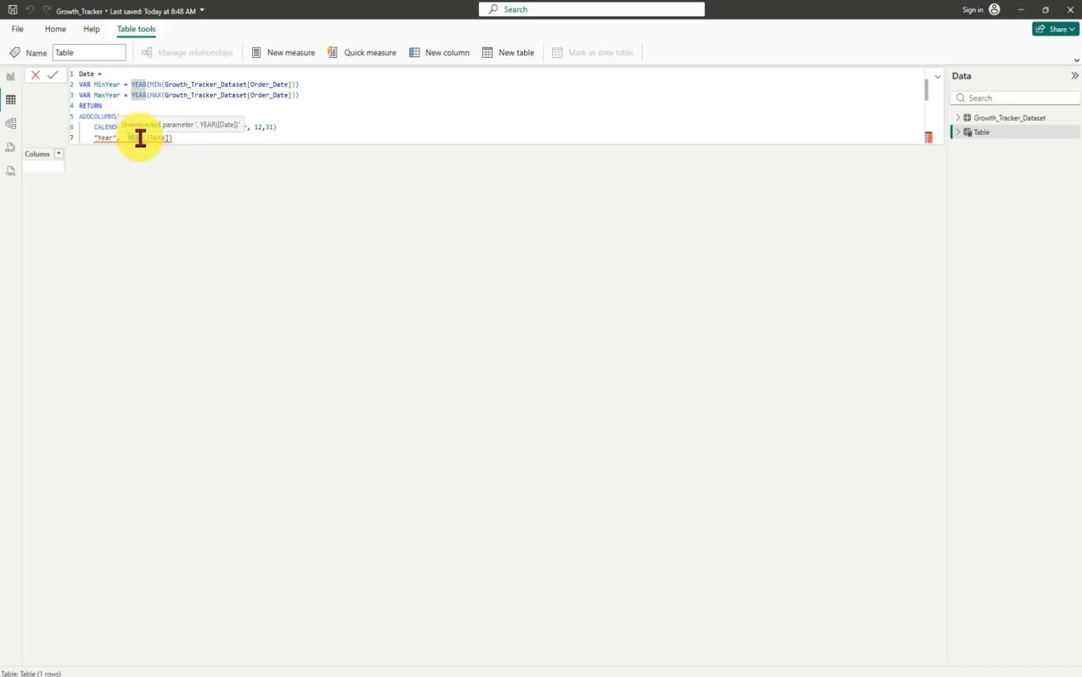
{"action": "left_click", "coordinate": [182, 136]}
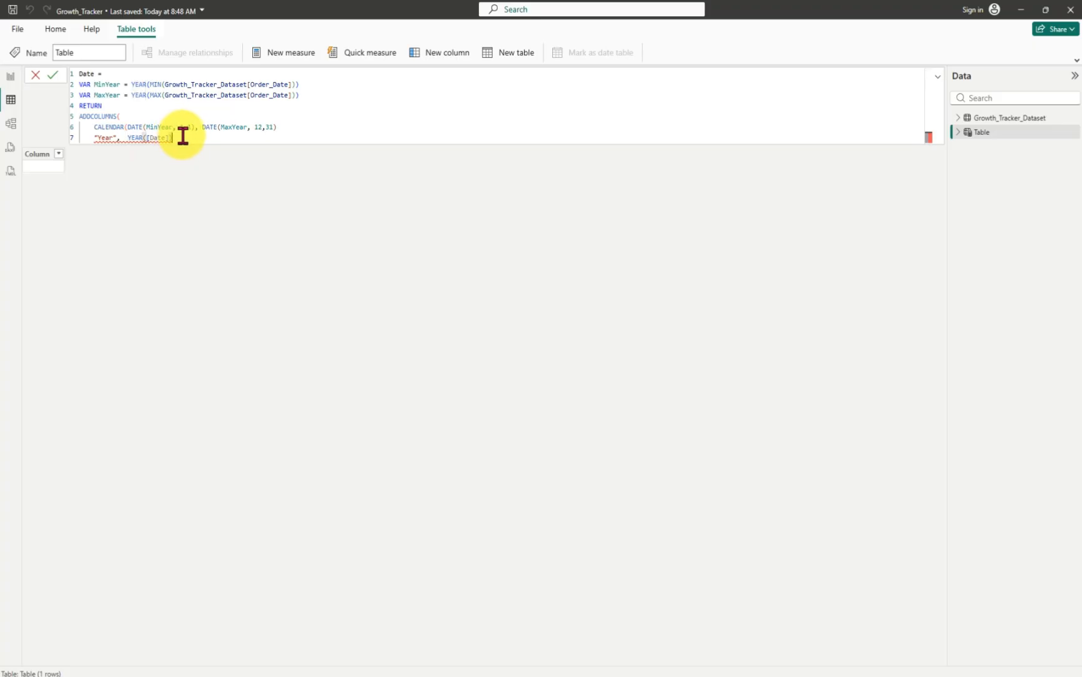
{"action": "left_click", "coordinate": [104, 137]}
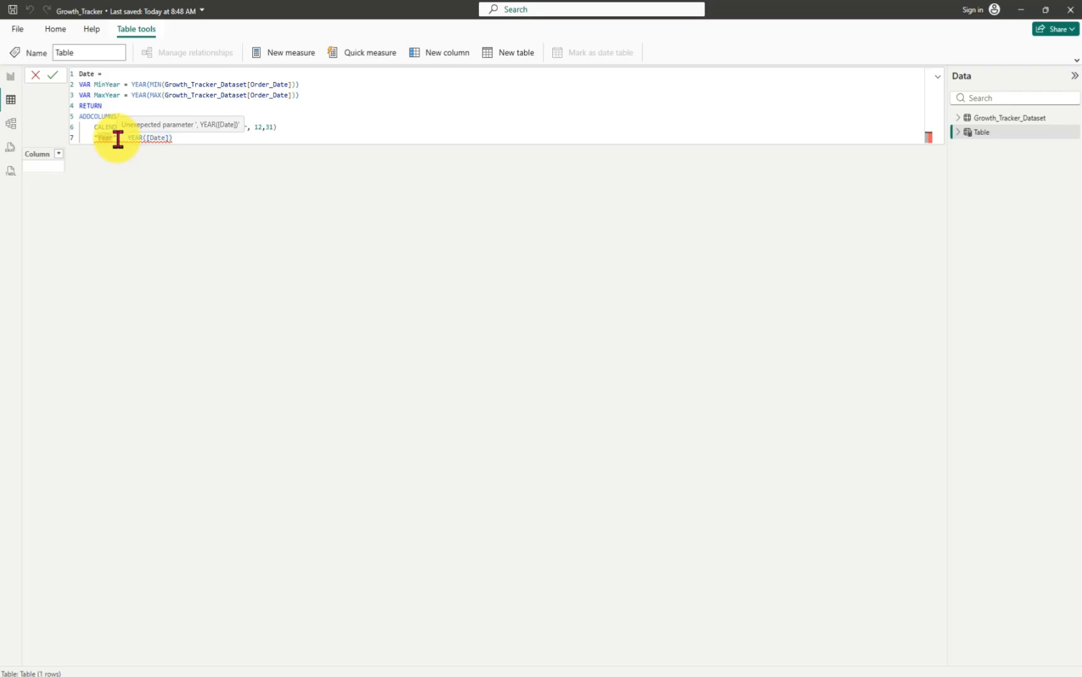
{"action": "left_click", "coordinate": [189, 139]}
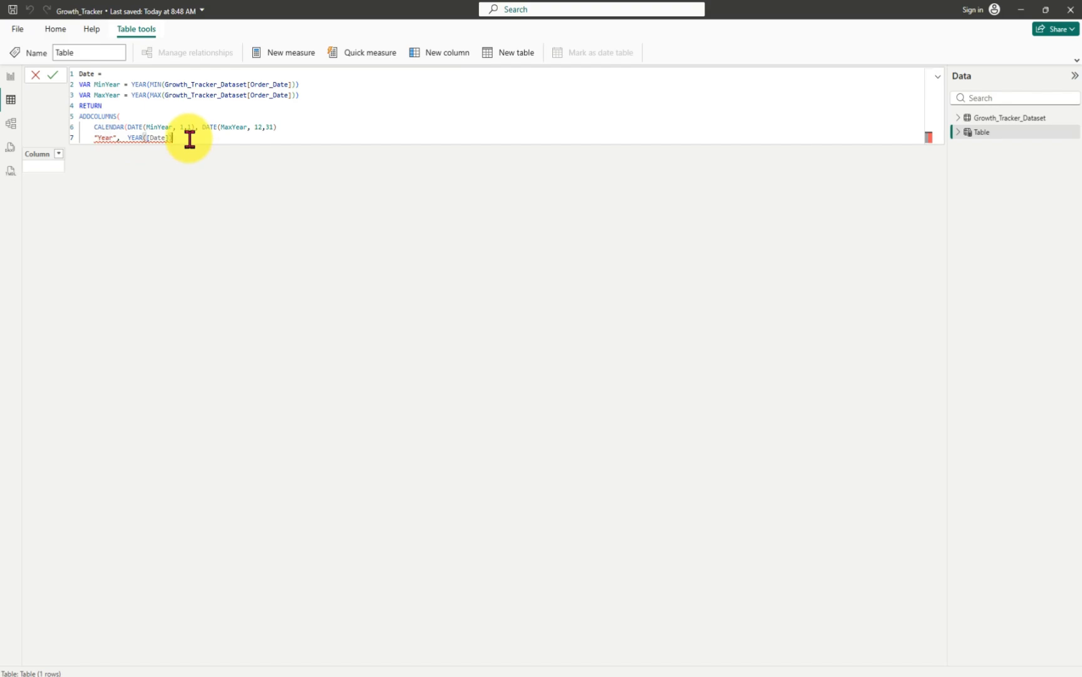
{"action": "type", "text": ","}
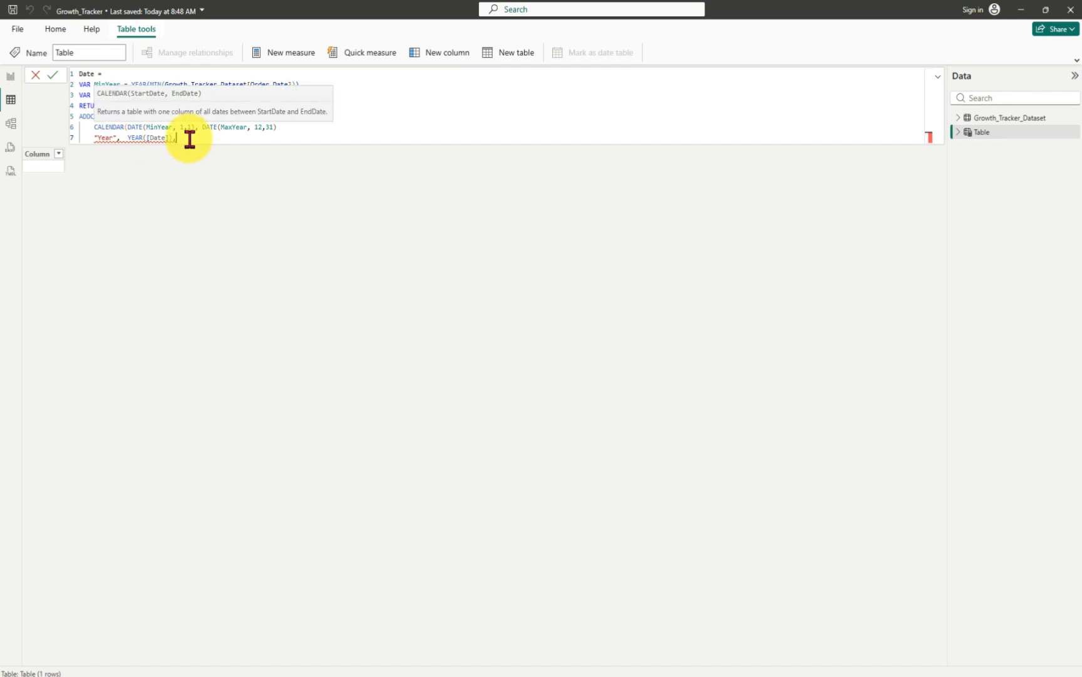
{"action": "key", "text": "Return"}
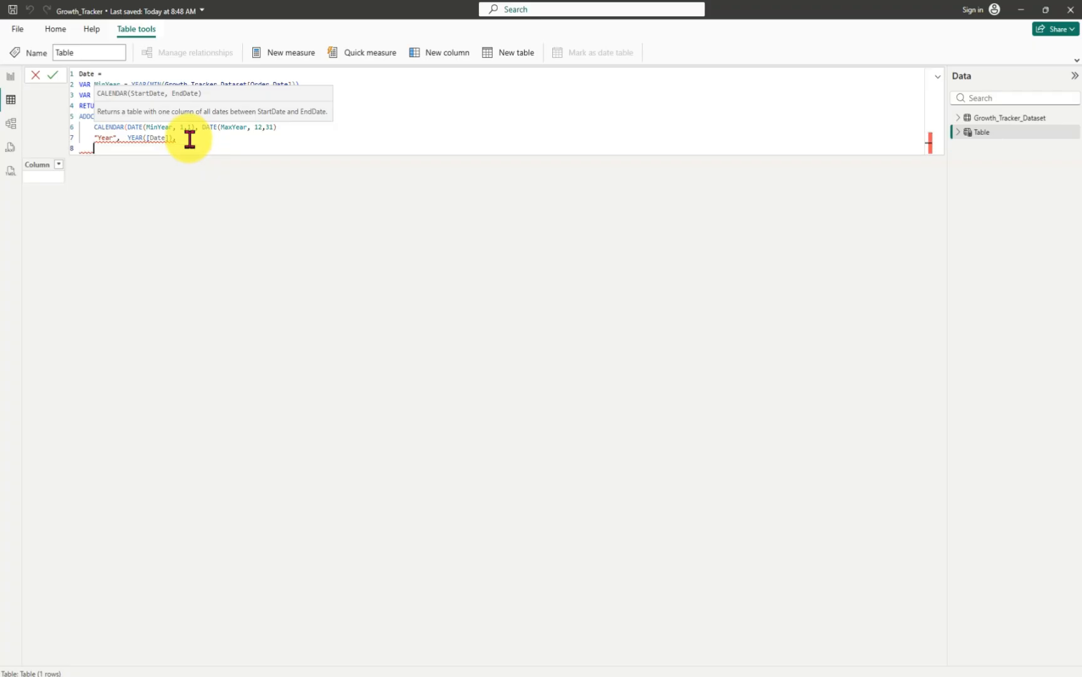
- Name the next column "Month Num" and begin its expression with the MONTH function
{"action": "type", "text": "\"Month"}
{"action": "type", "text": "\","}
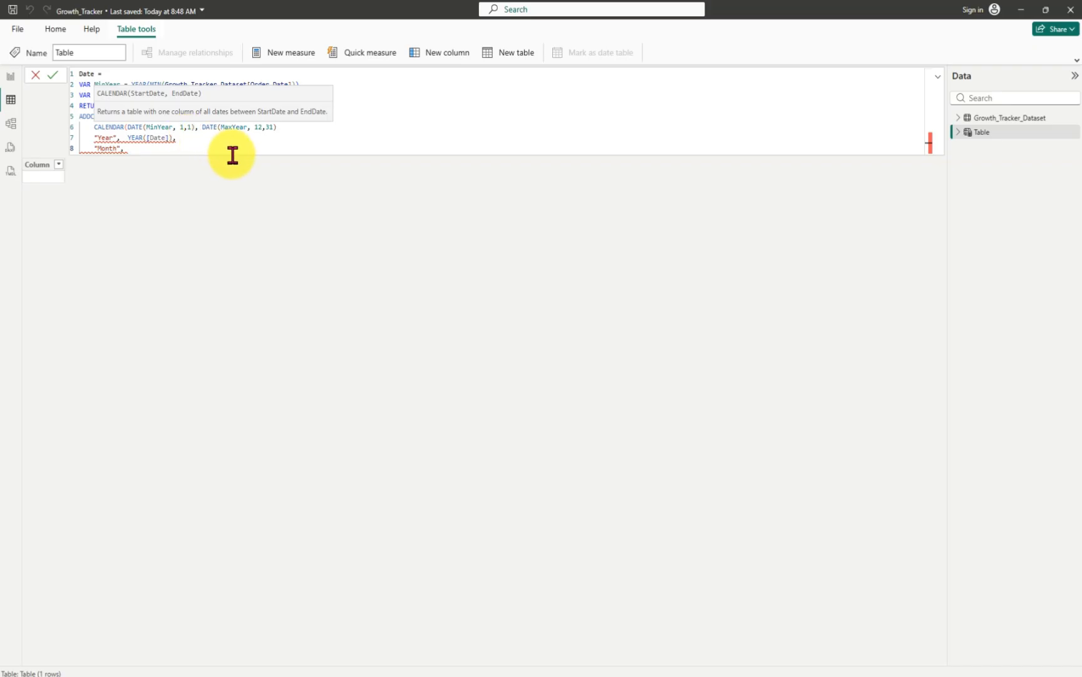
{"action": "key", "text": "BackSpace"}
{"action": "key", "text": "BackSpace"}
{"action": "key", "text": "BackSpace"}
{"action": "type", "text": "Num\", Month"}
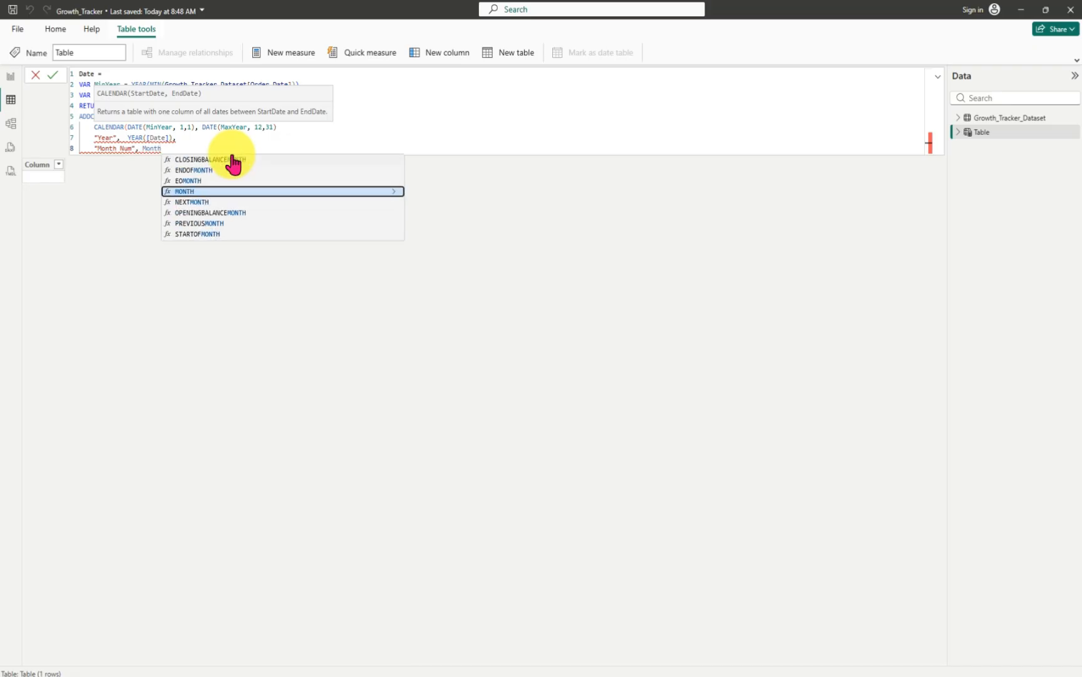
{"action": "key", "text": "Tab"}
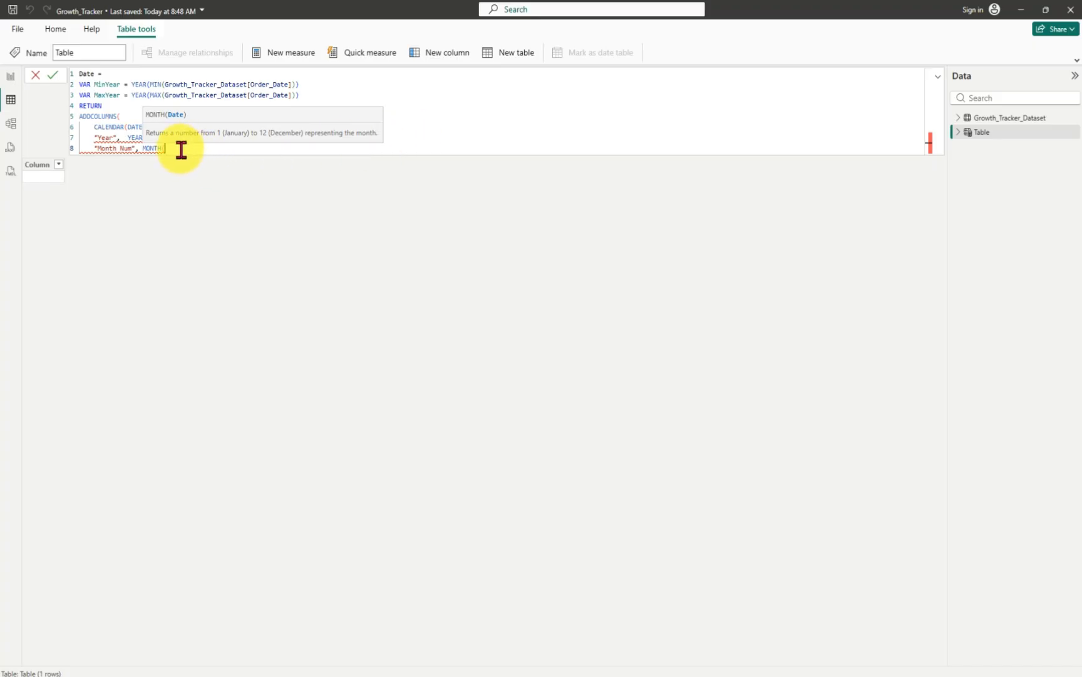
- Copy [Date]) from the YEAR expression into the MONTH function and try a second argument beginning with "MM
{"action": "left_click", "coordinate": [135, 126]}
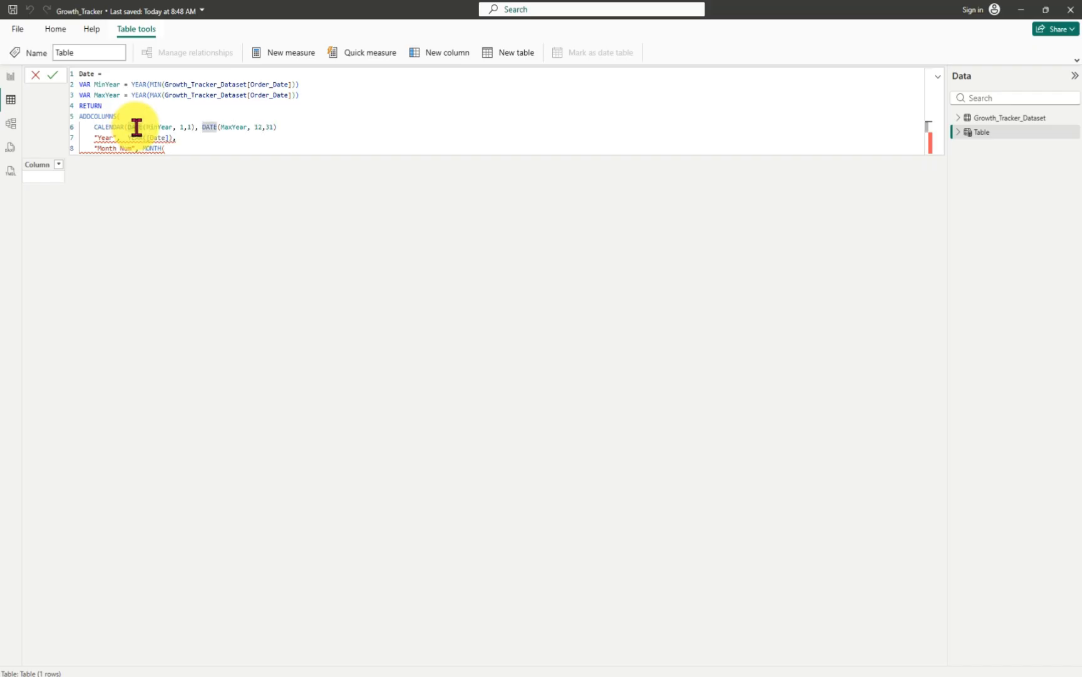
{"action": "mouse_move", "coordinate": [145, 137]}
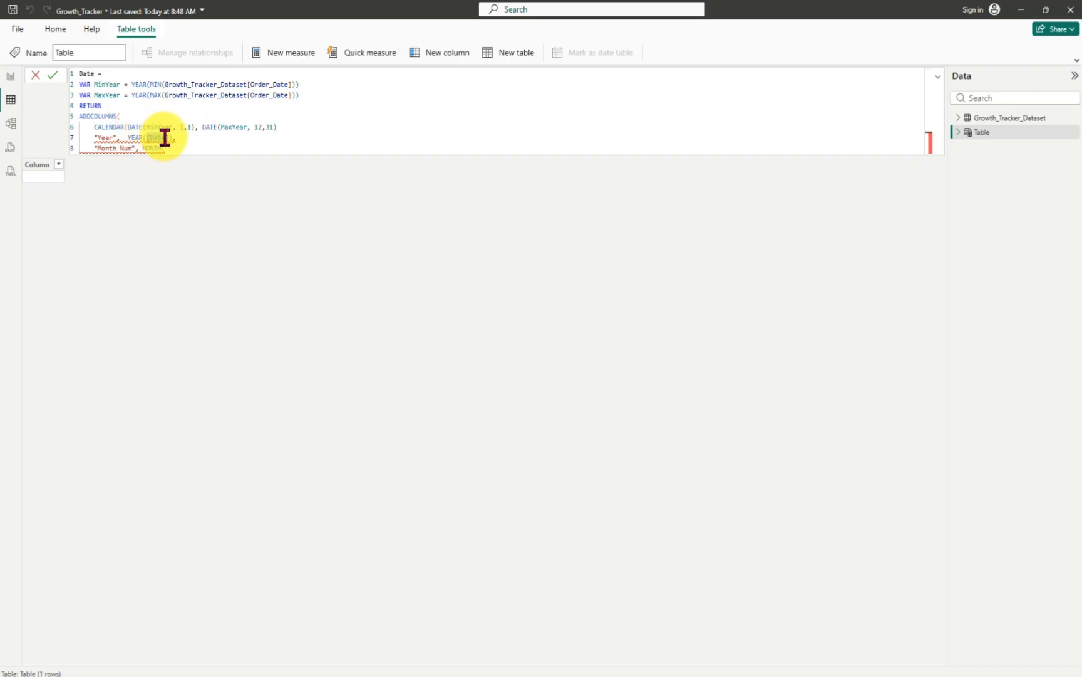
{"action": "left_click_drag", "start_coordinate": [145, 139], "coordinate": [174, 137]}
{"action": "left_click", "coordinate": [169, 149]}
{"action": "type", "text": "[Date])"}
{"action": "key", "text": "BackSpace"}
{"action": "key", "text": "Escape"}
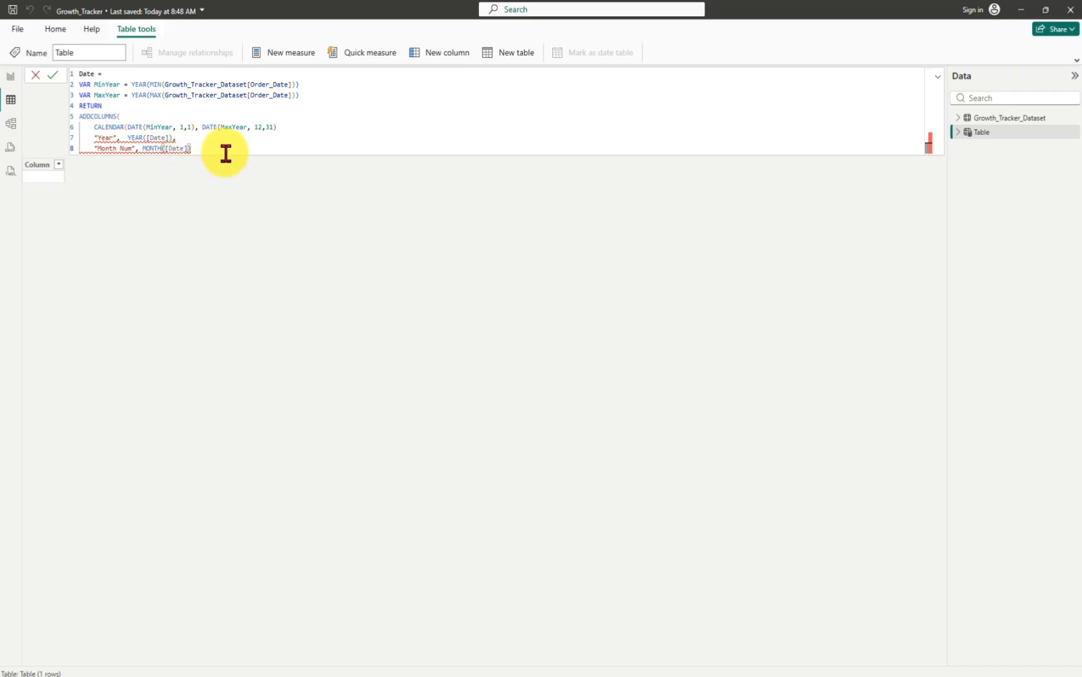
{"action": "type", "text": ","}
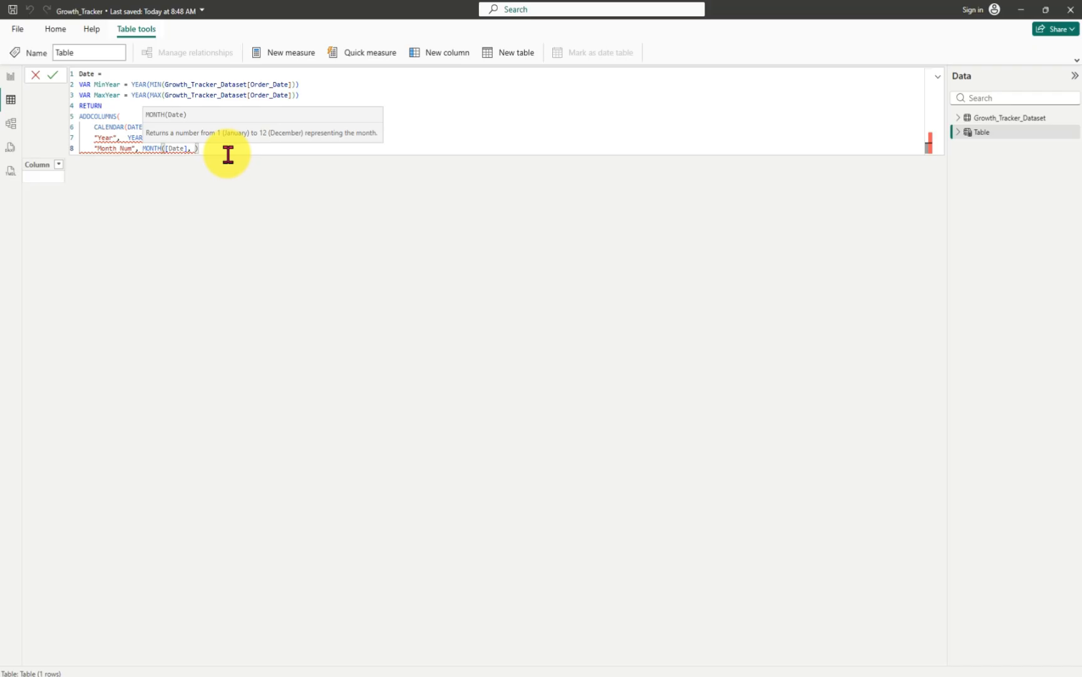
{"action": "type", "text": "\"MM"}
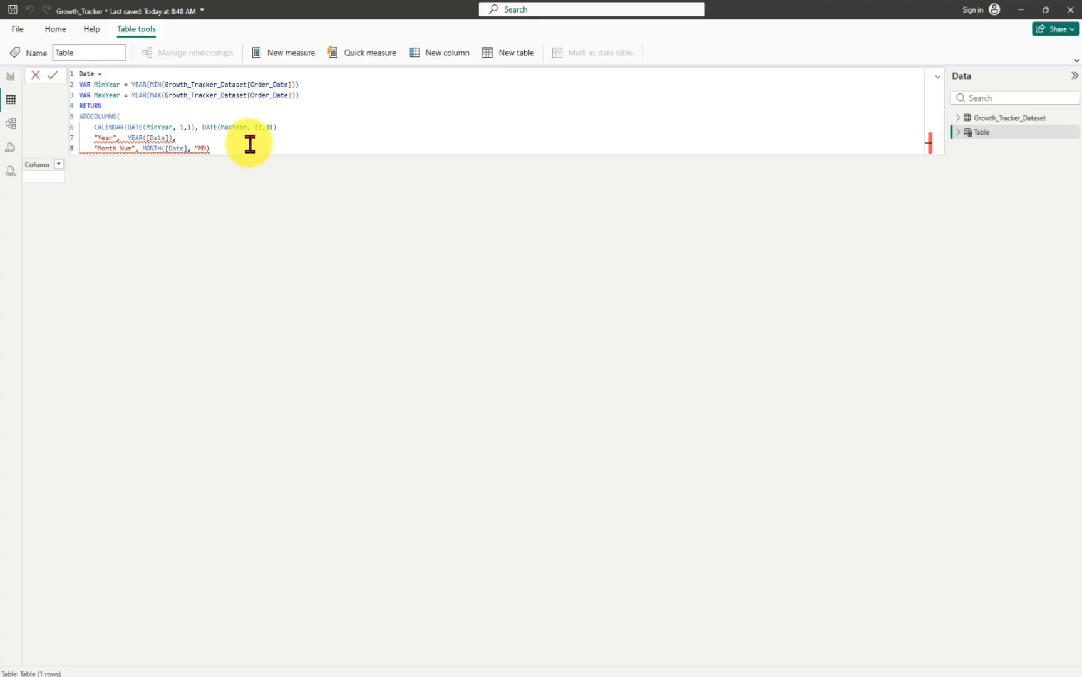
- Replace the whole formula with the complete Date table code, including Year, Month Num, Month, Quarter, MonthYearSort and Month Year columns
{"action": "key", "text": "ctrl+a"}
{"action": "type", "text": "Date = VAR MinYear = YEAR(MIN(Growth_Tracker_Dataset[Order_Date])) VAR MaxYear = YEAR(MAX(Growth_Tracker_Dataset[Order_Date])) RETURN ADDCOLUMNS (     CALENDAR(DATE(MinYear, 1, 1), DATE(MaxYear, 12, 31)),     \"Year\", YEAR([Date]),     \"Month Num\", MONTH([Date]),     \"Month\", FORMAT([Date], \"MMM\"),     \"Quarter\", \"Q\" & FORMAT([Date], \"Q\"),     \"MonthYearSort\", YEAR([Date]) * 100 + MONTH([Date]),     \"Month Year\", FORMAT([Date], \"MMM YYYY\") )"}
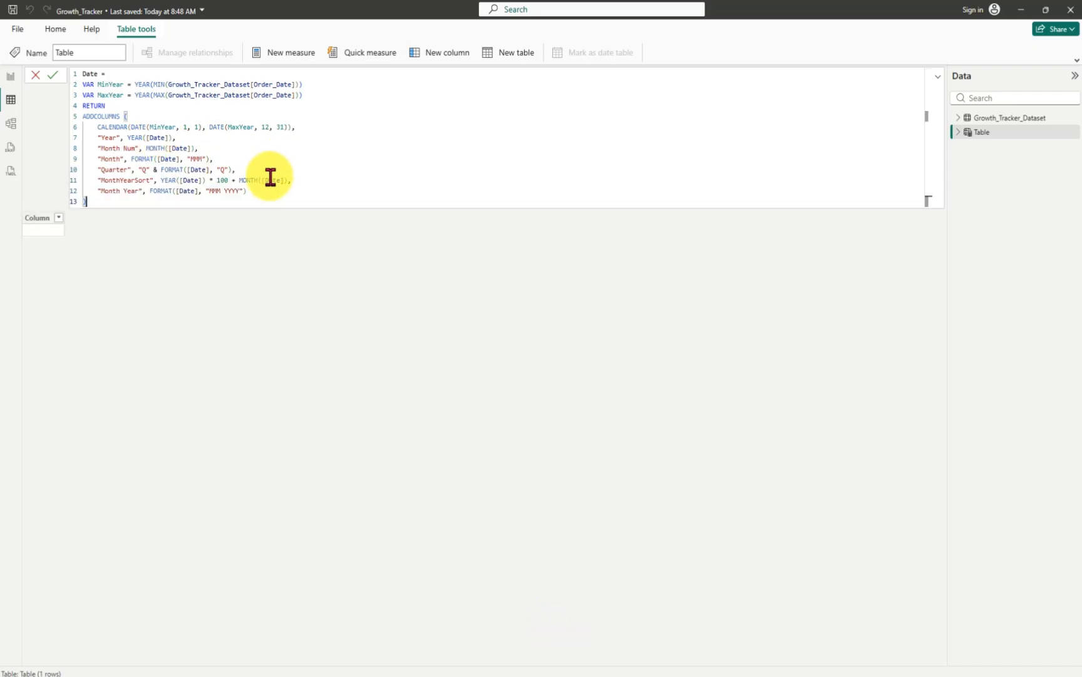
- Try "MM" as the Month column's format string and restore it to "MMM"
{"action": "left_click", "coordinate": [202, 158]}
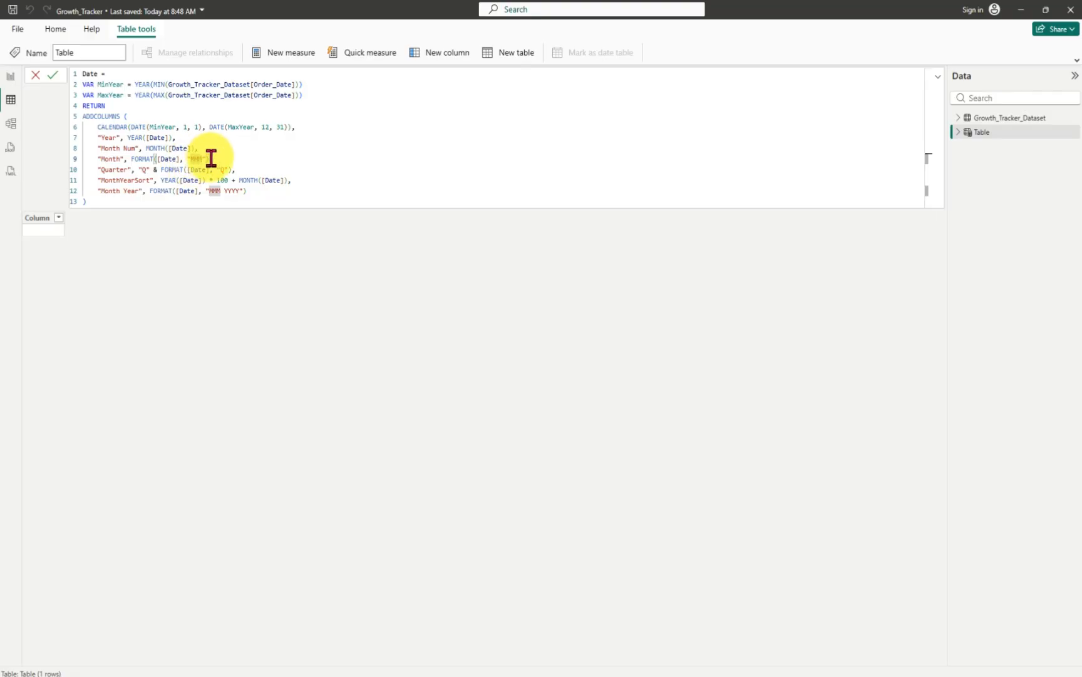
{"action": "key", "text": "BackSpace"}
{"action": "left_click", "coordinate": [232, 158]}
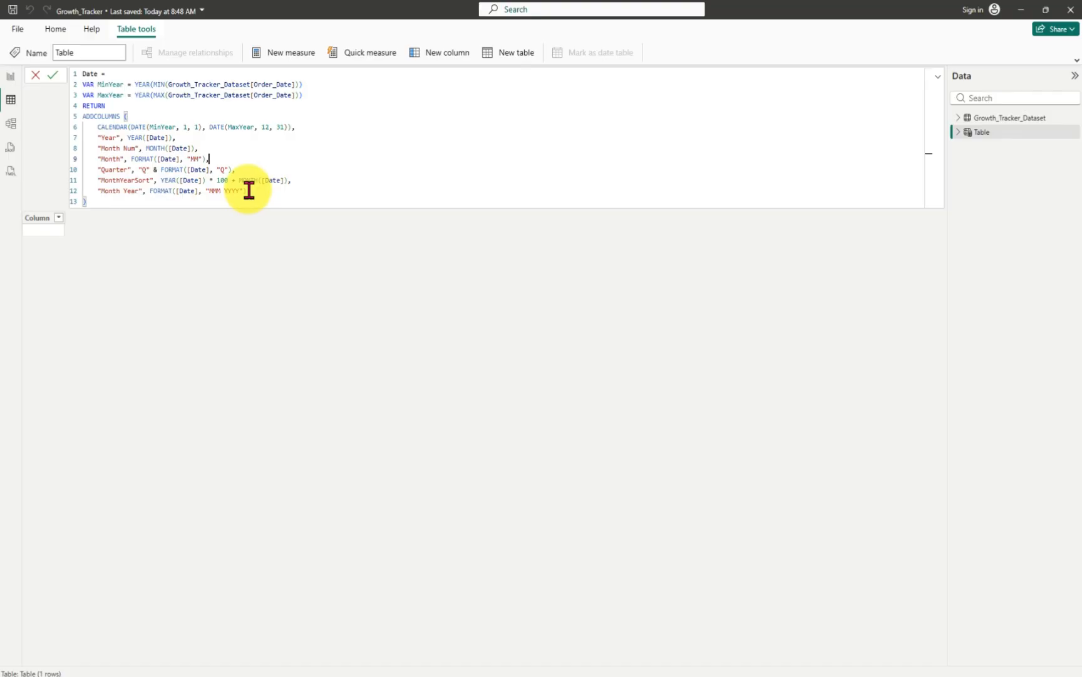
{"action": "left_click", "coordinate": [202, 158]}
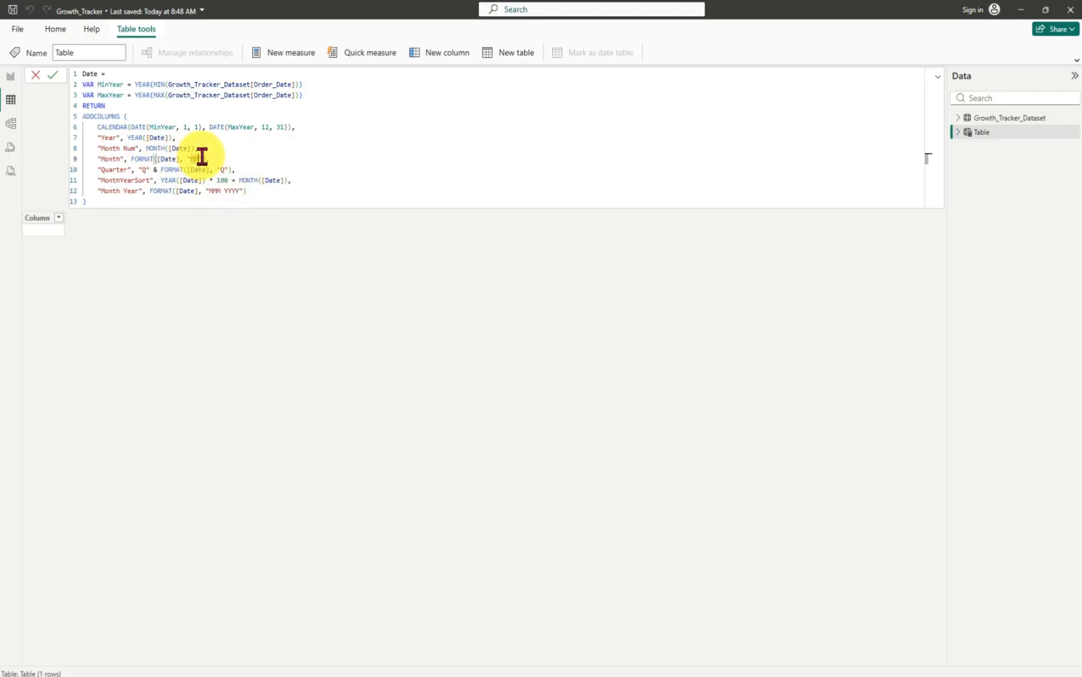
{"action": "type", "text": "M"}
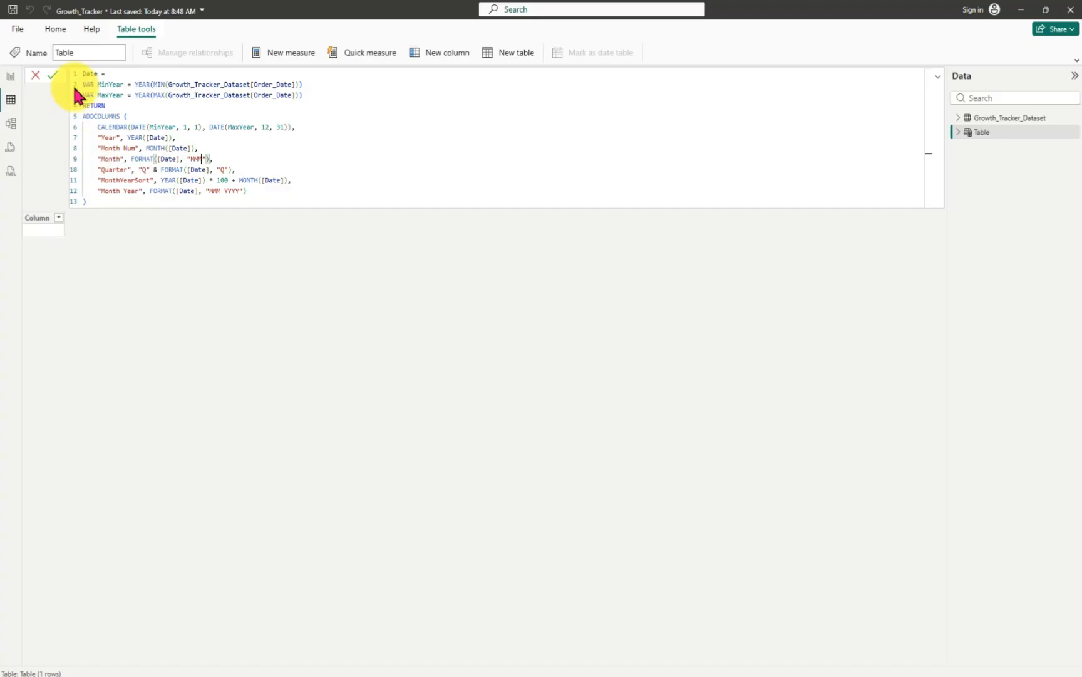
- Commit the Date table formula and view the rows of the Growth_Tracker_Dataset and Date tables
{"action": "left_click", "coordinate": [54, 76]}
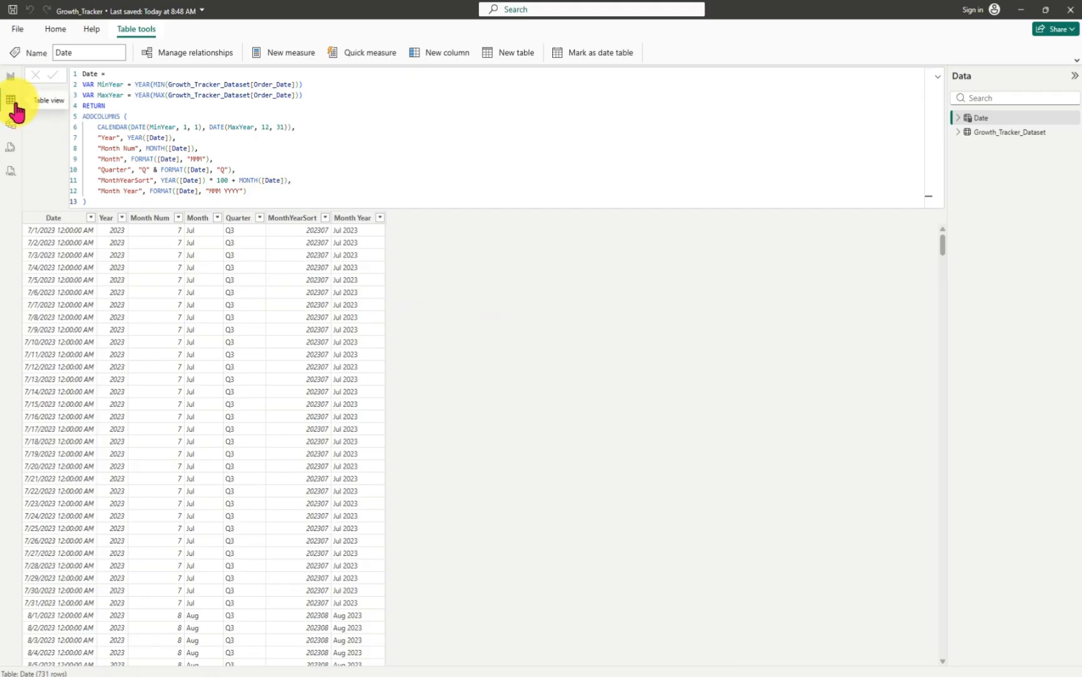
{"action": "left_click", "coordinate": [967, 133]}
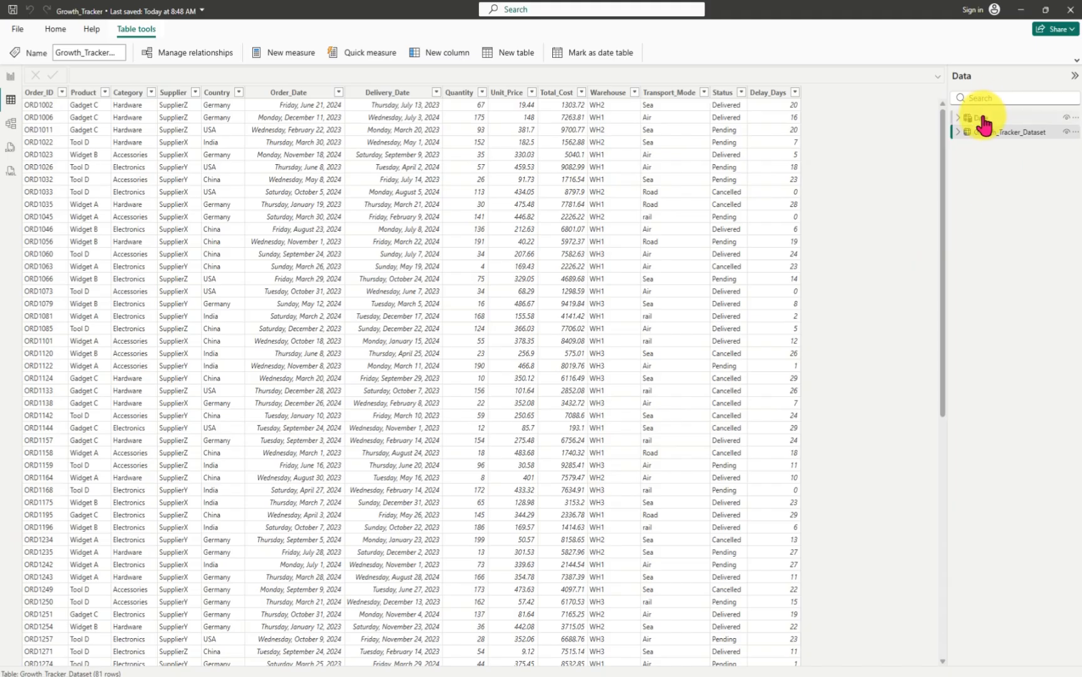
{"action": "left_click", "coordinate": [980, 120]}
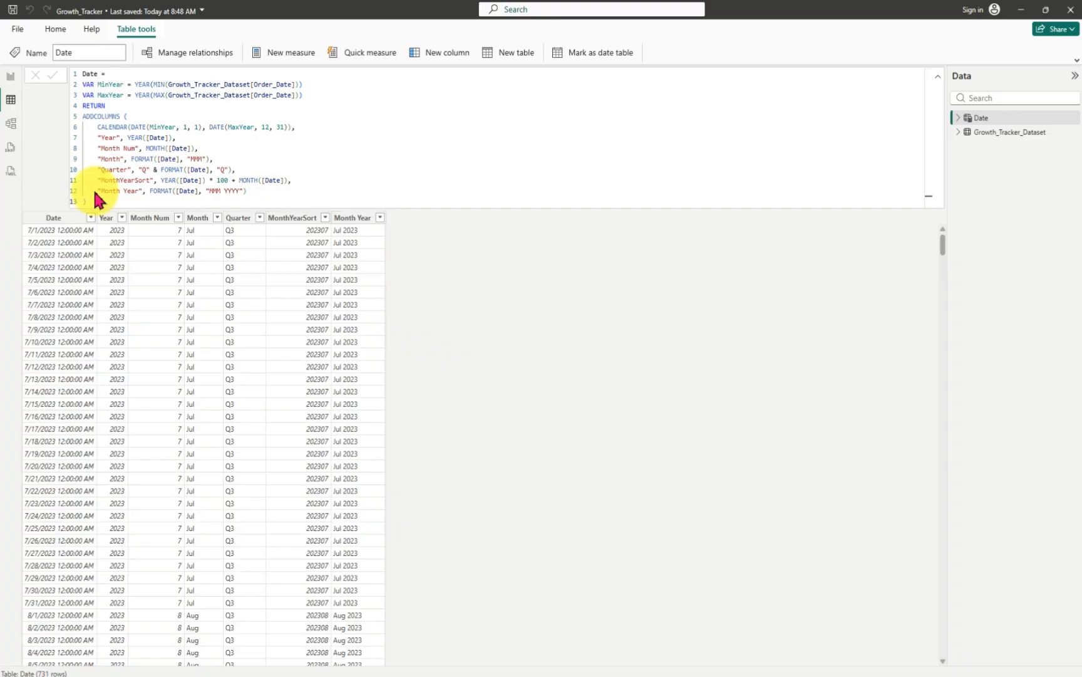
- Open the data model diagram and move the Date table card farther away from the Growth_Tracker_Dataset card
{"action": "left_click", "coordinate": [10, 124]}
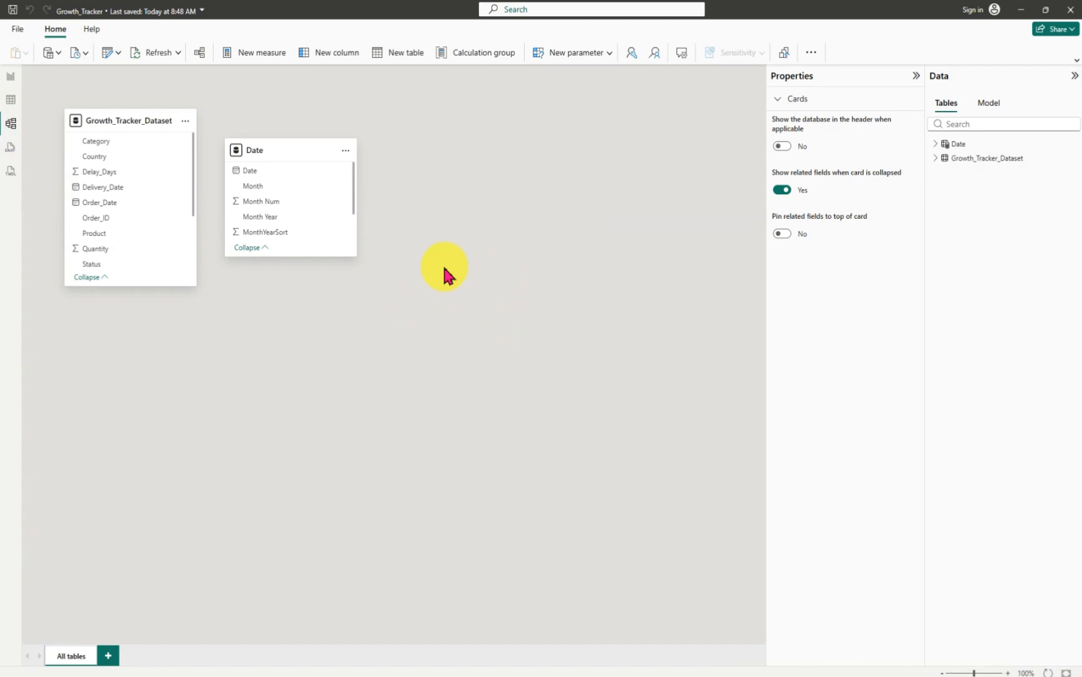
{"action": "left_click_drag", "start_coordinate": [296, 151], "coordinate": [365, 137]}
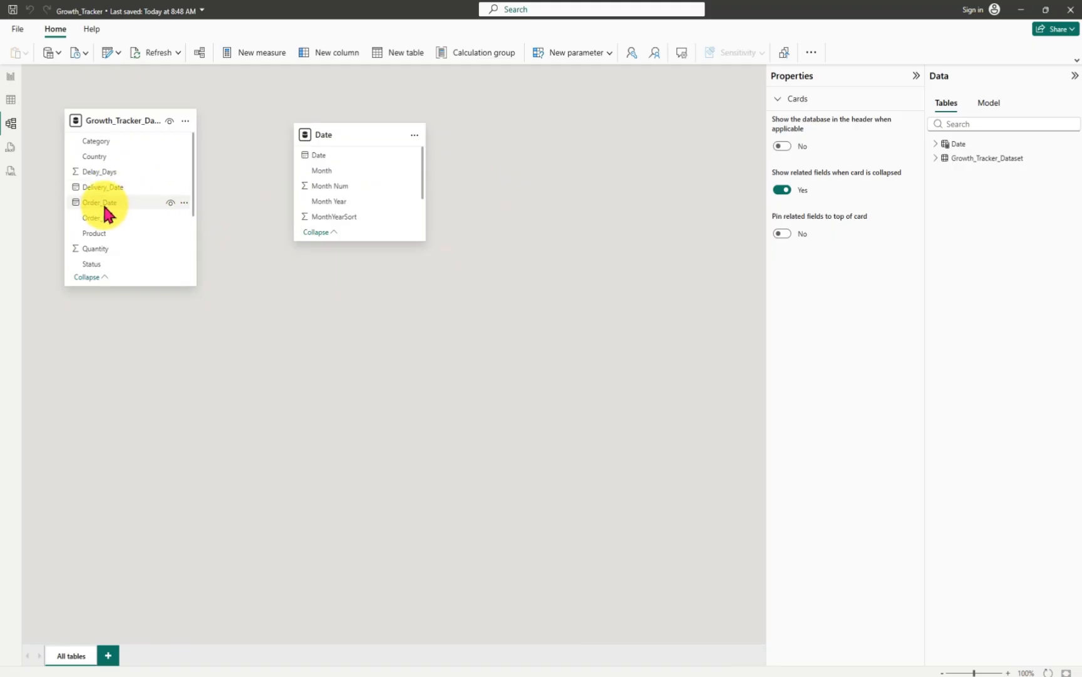
- Create an active many-to-one, single-direction relationship from Growth_Tracker_Dataset's Order_Date to Date's Date column, and move the Date card down beside the dataset card
{"action": "left_click_drag", "start_coordinate": [106, 209], "coordinate": [319, 206]}
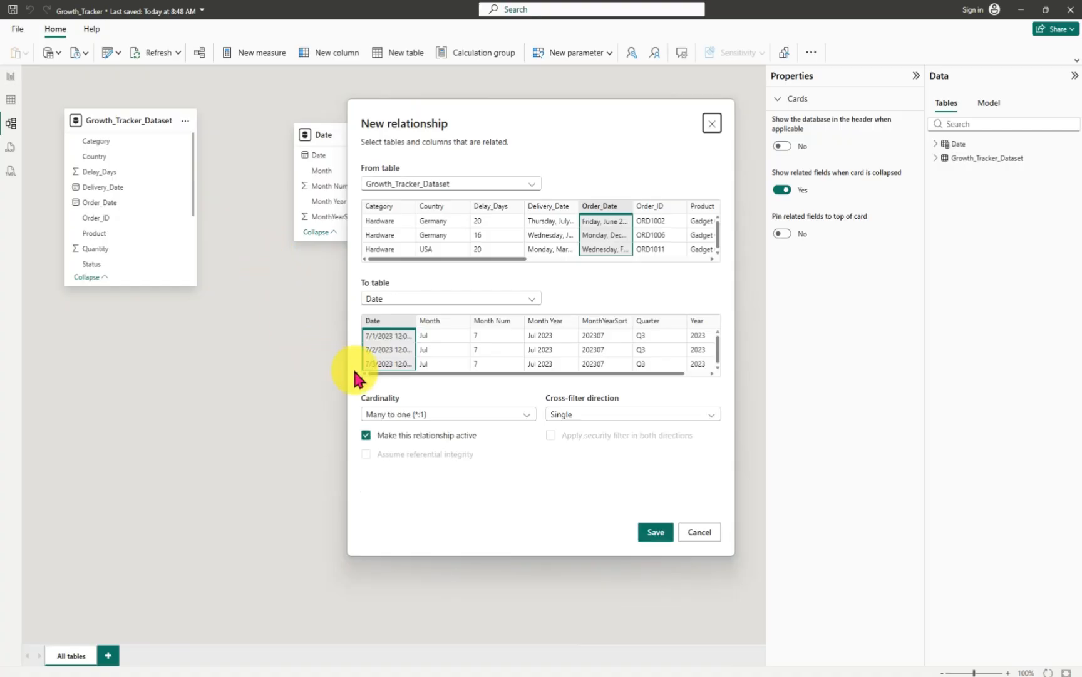
{"action": "left_click", "coordinate": [665, 534]}
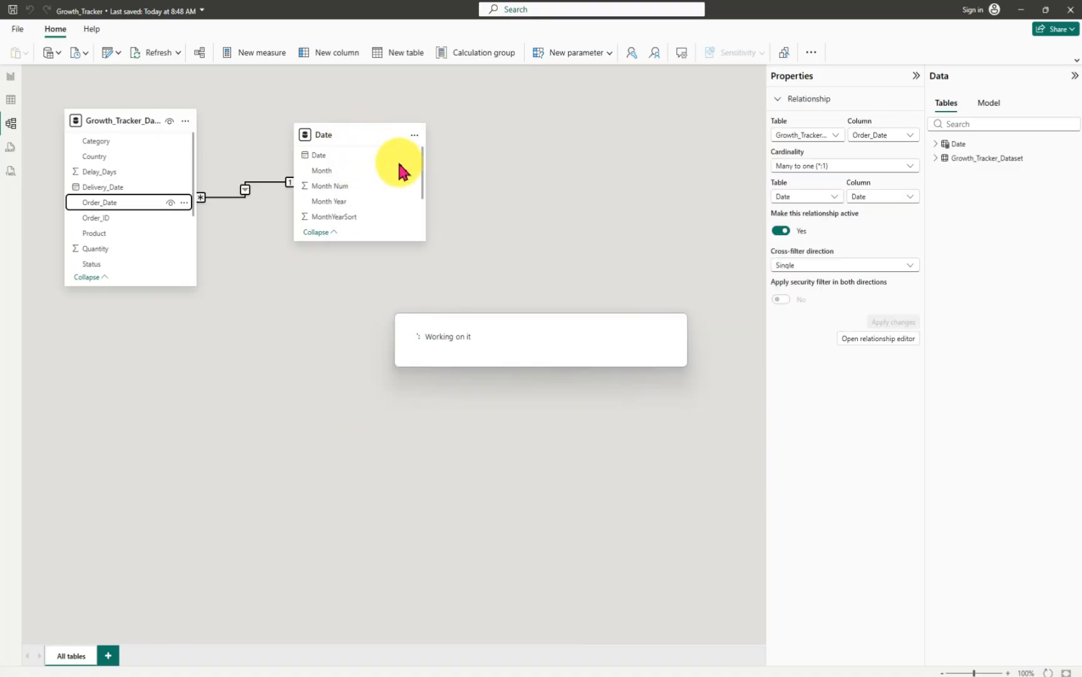
{"action": "left_click_drag", "start_coordinate": [370, 138], "coordinate": [417, 207]}
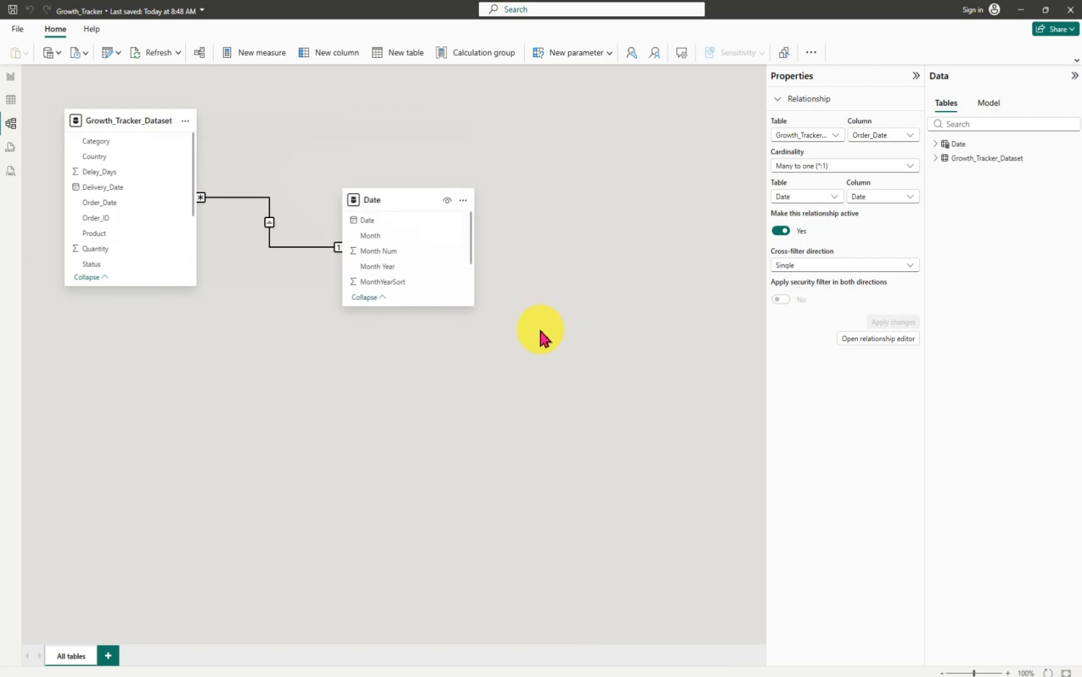
{"action": "left_click", "coordinate": [1075, 76]}
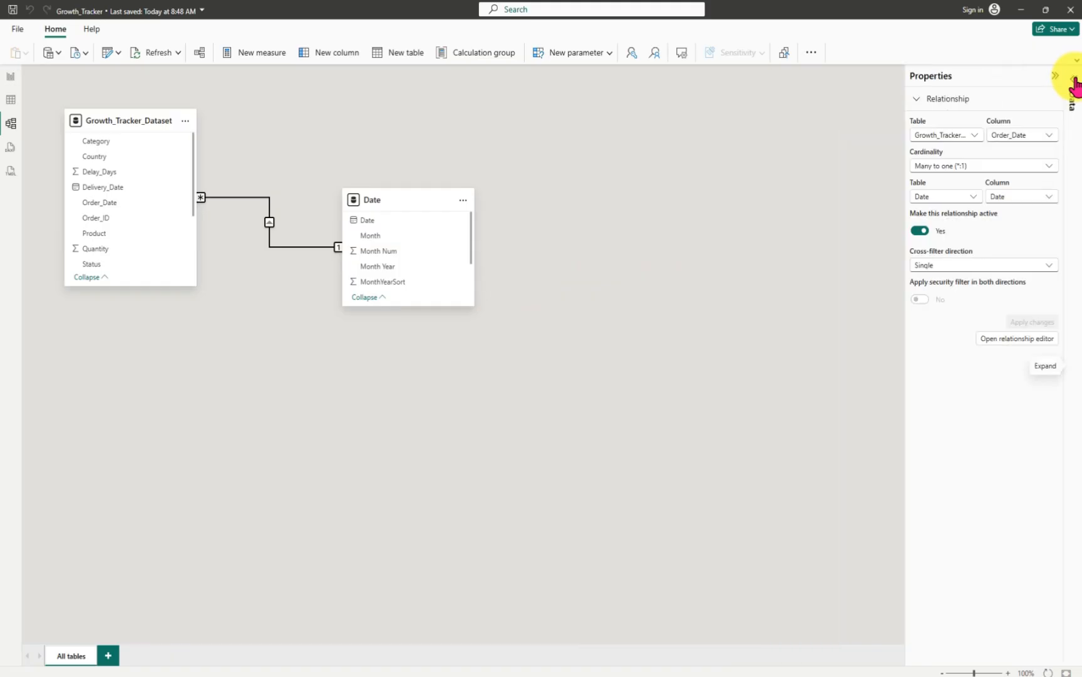
- Show the Date table's rows with its formula collapsed and select the Month column
{"action": "left_click", "coordinate": [11, 102]}
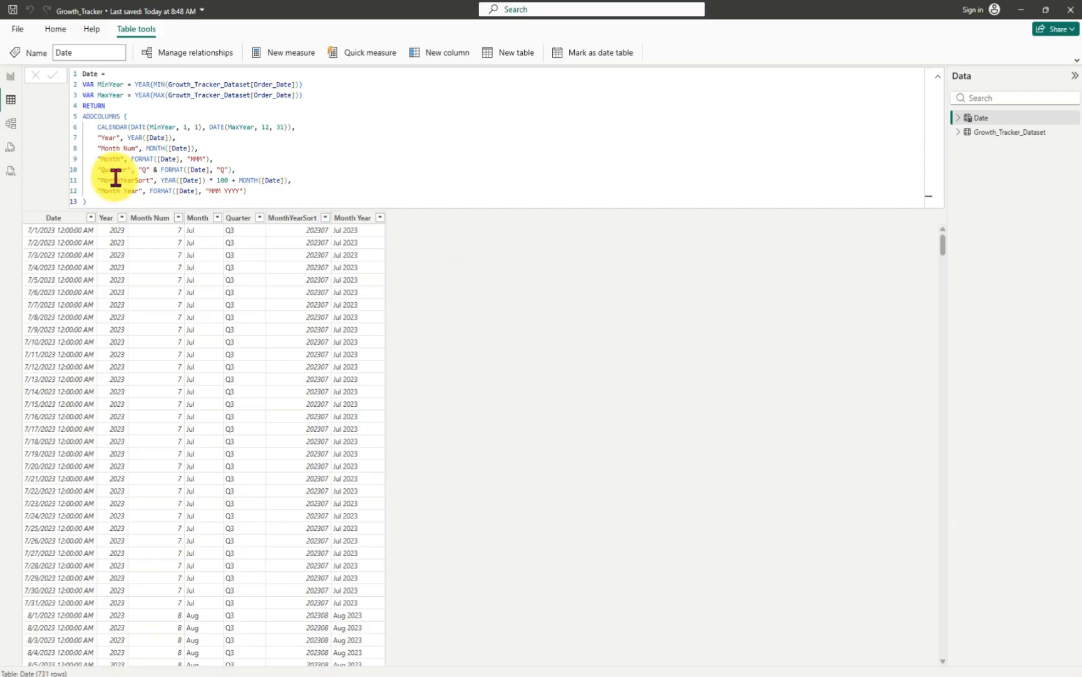
{"action": "left_click", "coordinate": [938, 77]}
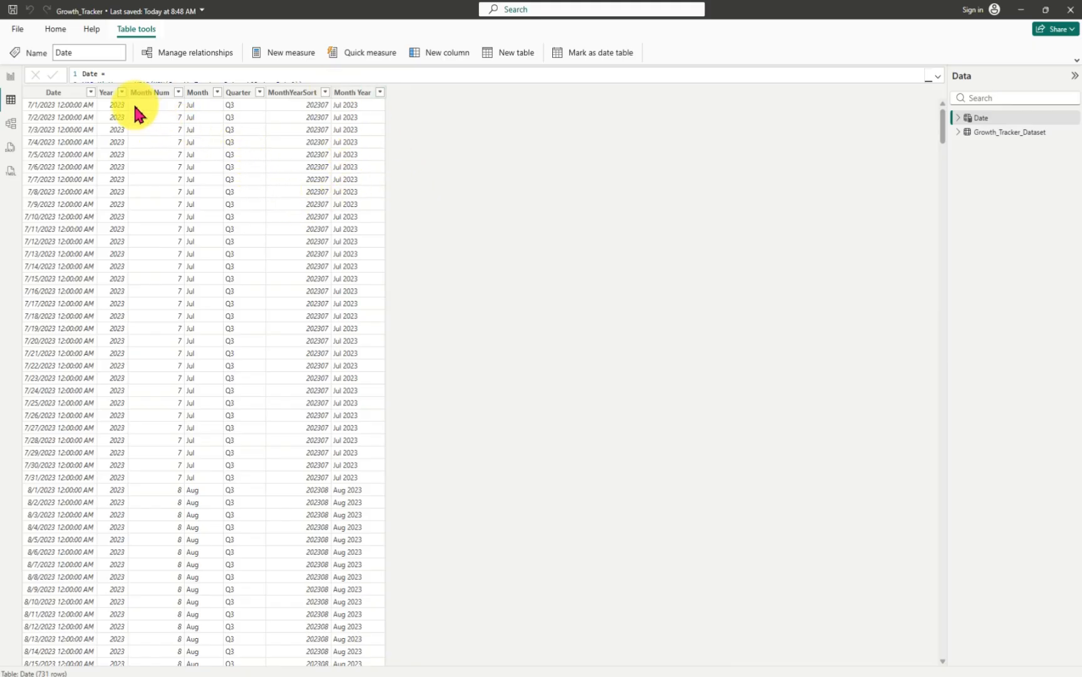
{"action": "left_click", "coordinate": [195, 94]}
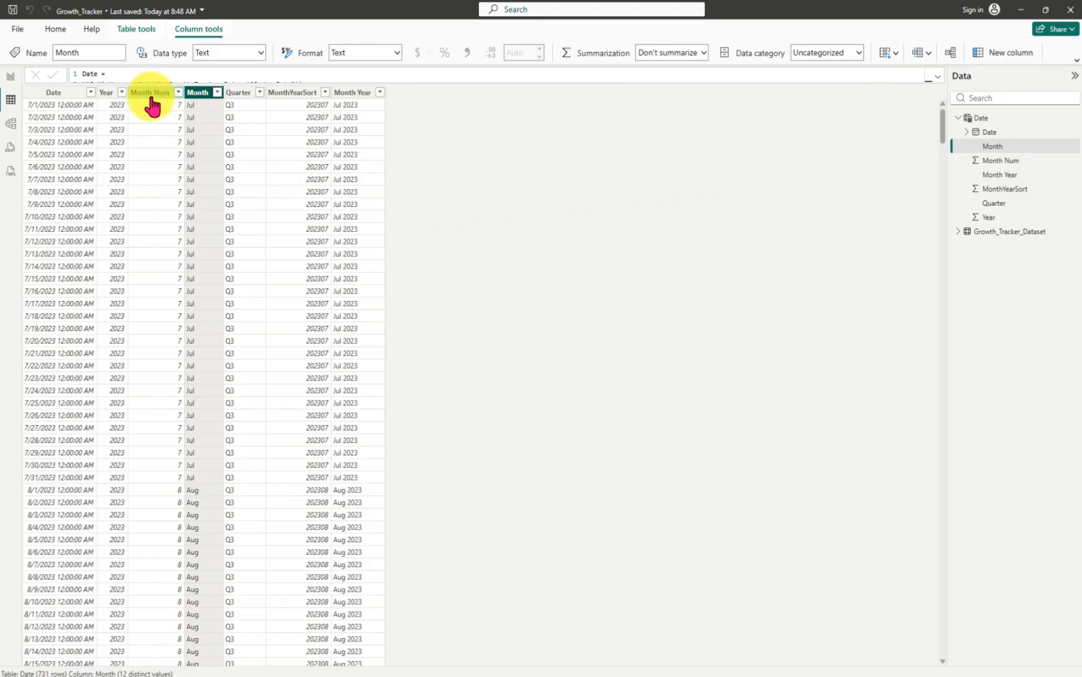
{"action": "left_click", "coordinate": [138, 31]}
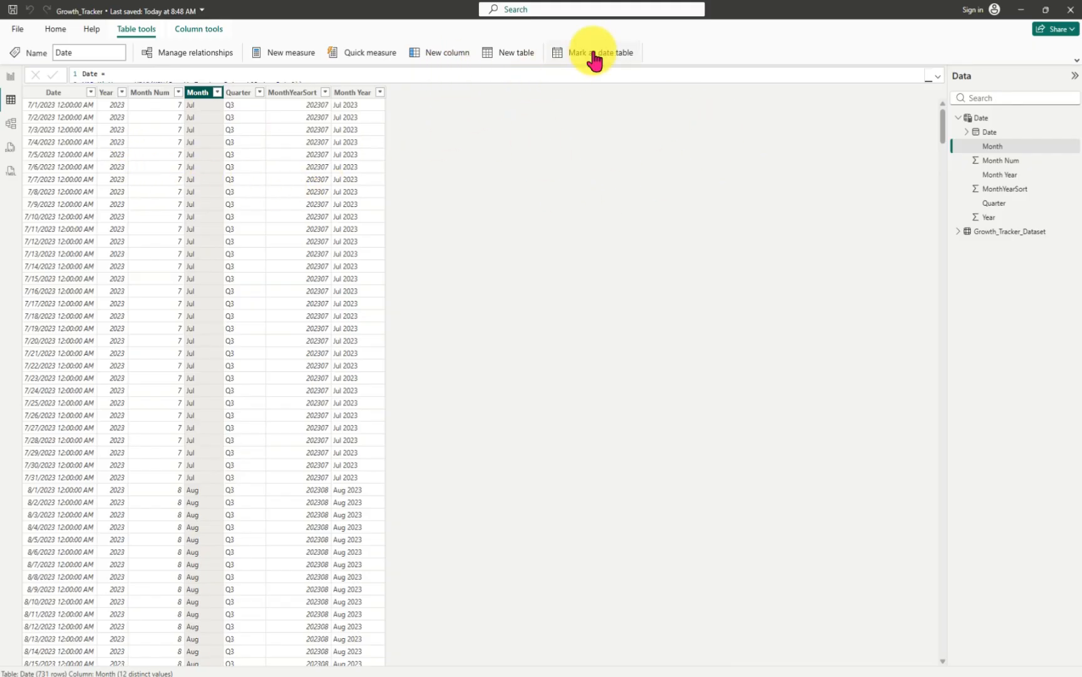
{"action": "left_click", "coordinate": [11, 80]}
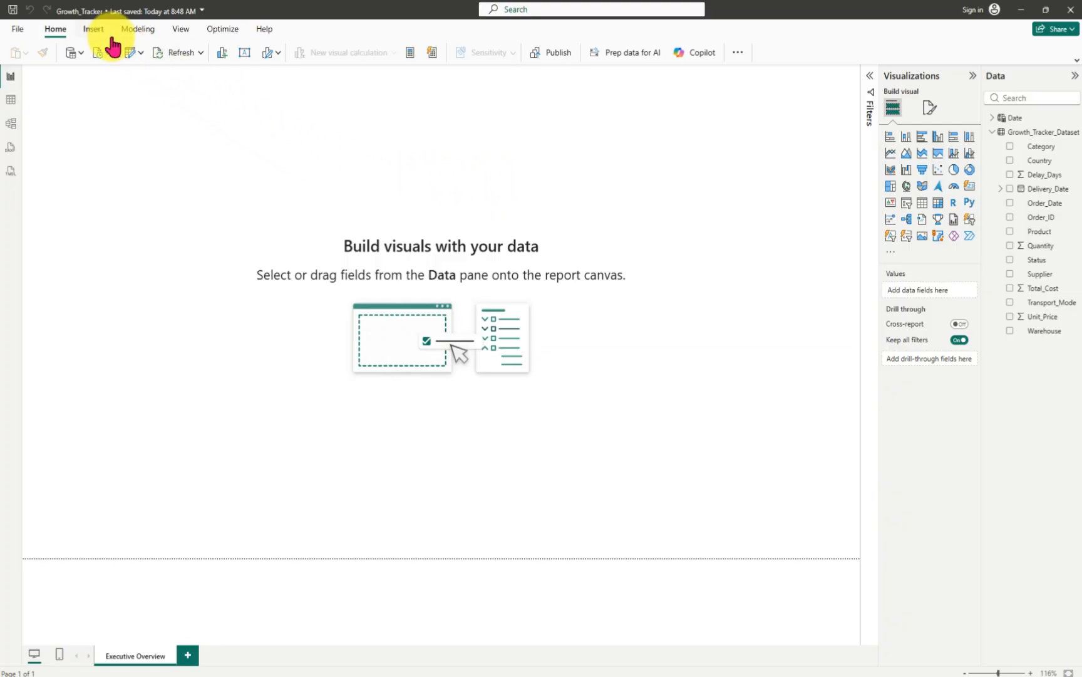
{"action": "left_click", "coordinate": [92, 32]}
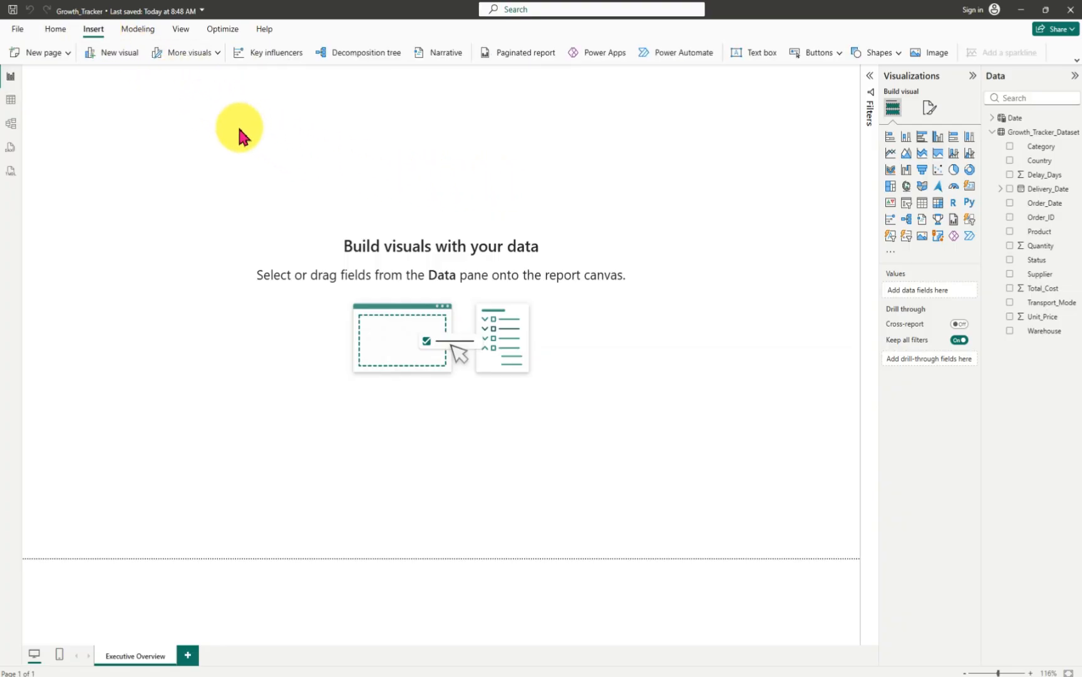
{"action": "left_click", "coordinate": [139, 29]}
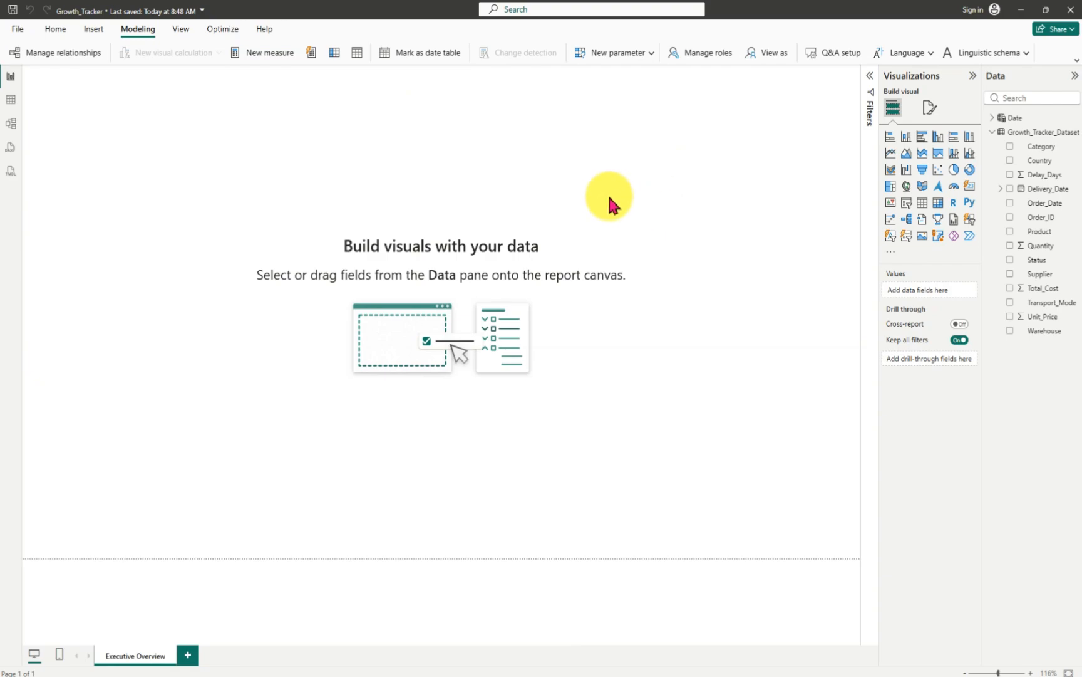
{"action": "left_click", "coordinate": [55, 30]}
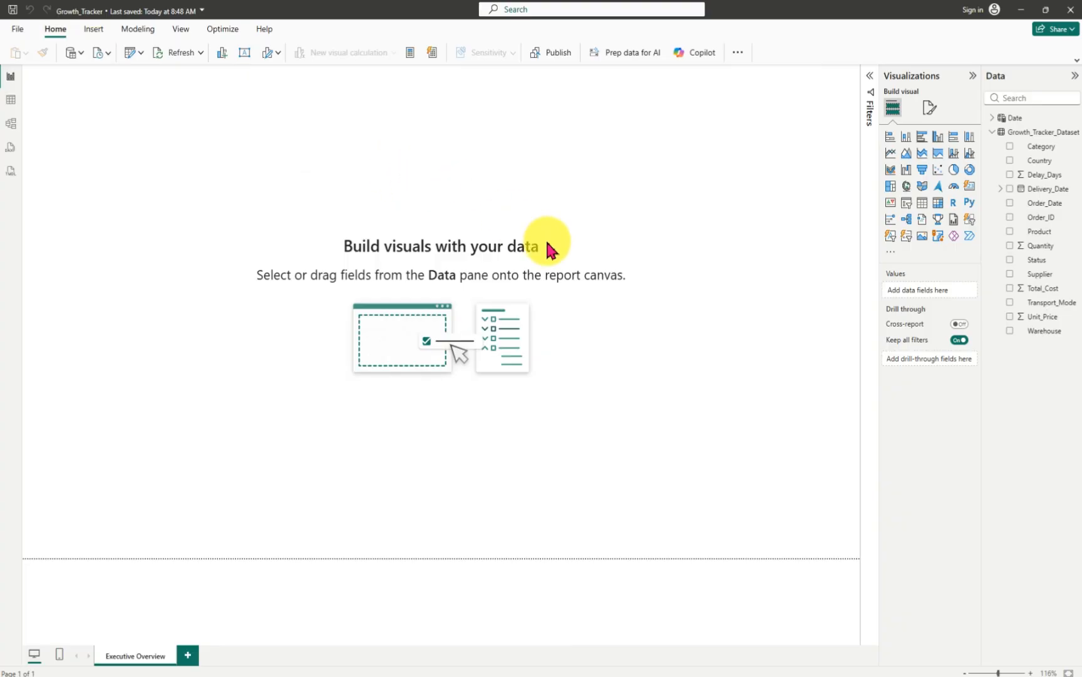
- Sort the Date table's Month column by Month Num
{"action": "left_click", "coordinate": [11, 100]}
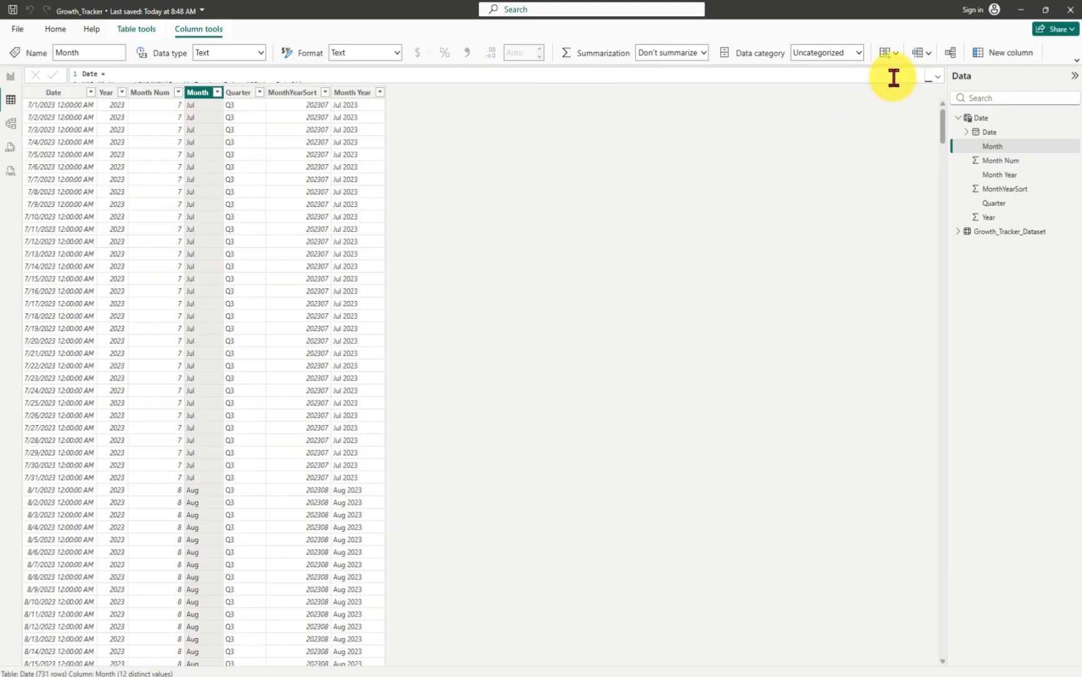
{"action": "left_click", "coordinate": [896, 56]}
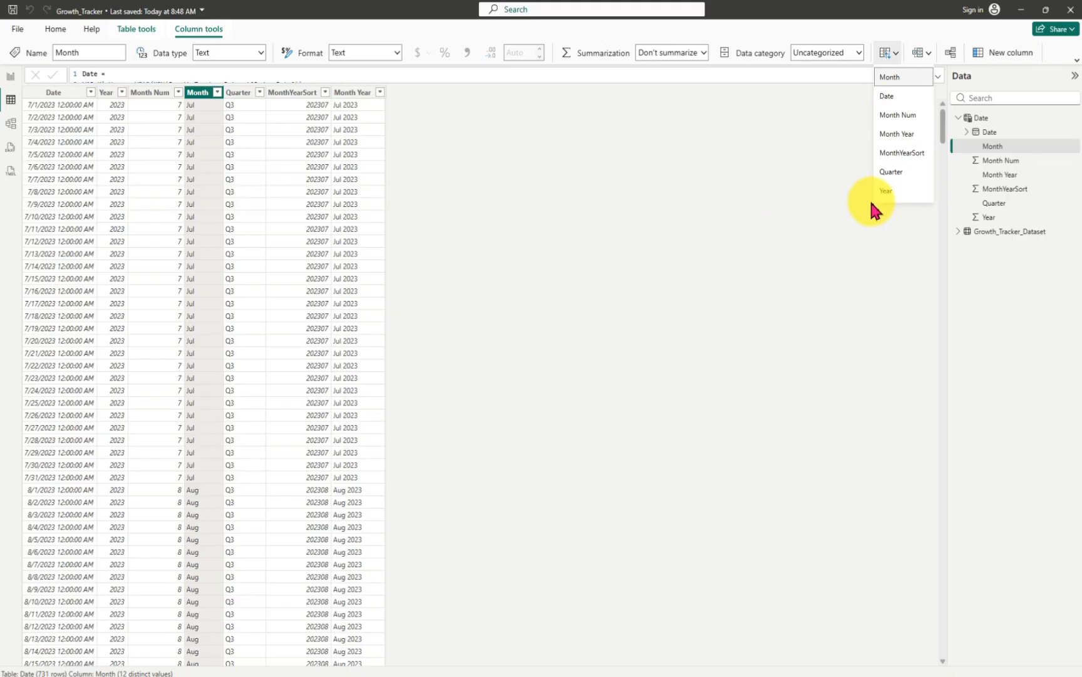
{"action": "left_click", "coordinate": [905, 118]}
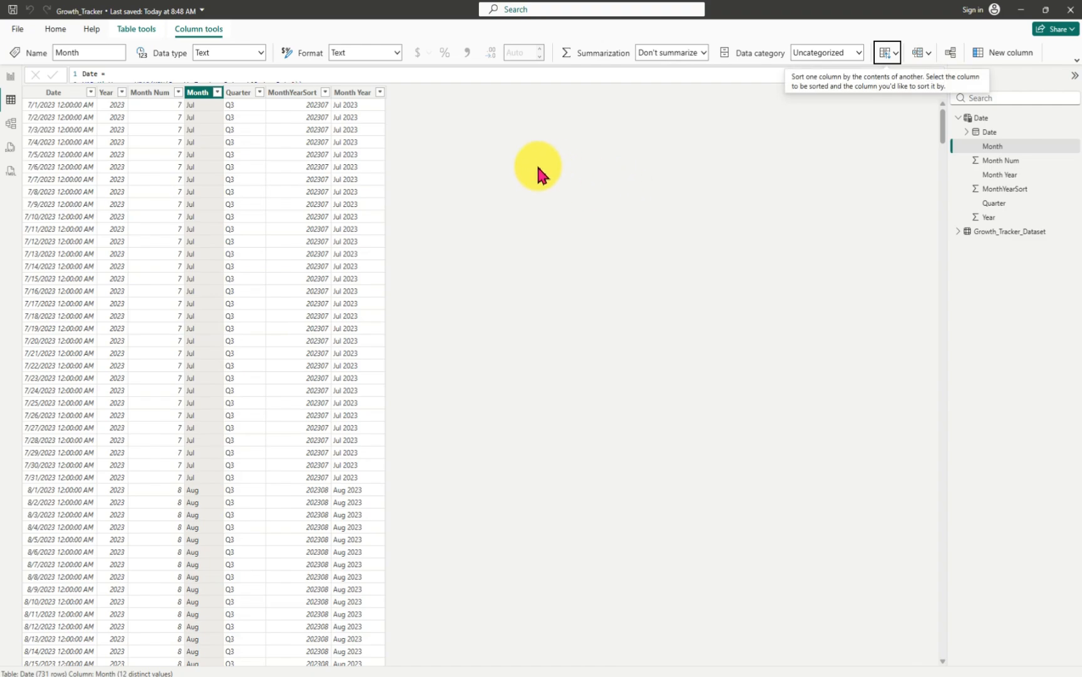
- Load an empty manually entered table named "All Measure" and expand it in the field list of the report page
{"action": "left_click", "coordinate": [53, 30]}
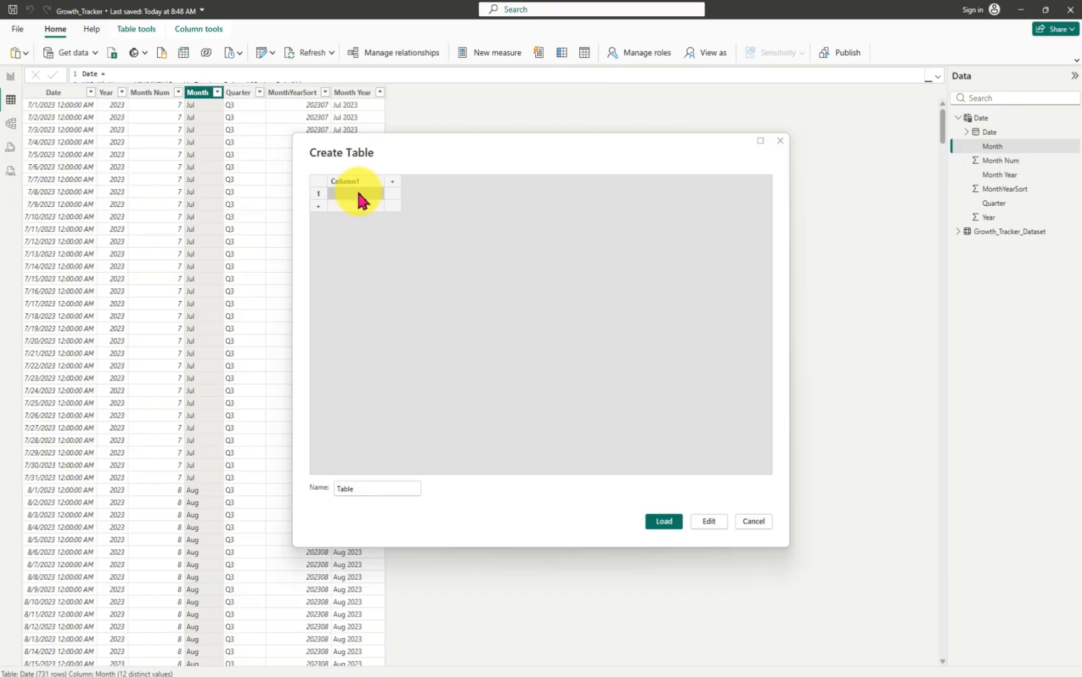
{"action": "left_click_drag", "start_coordinate": [363, 485], "coordinate": [324, 499]}
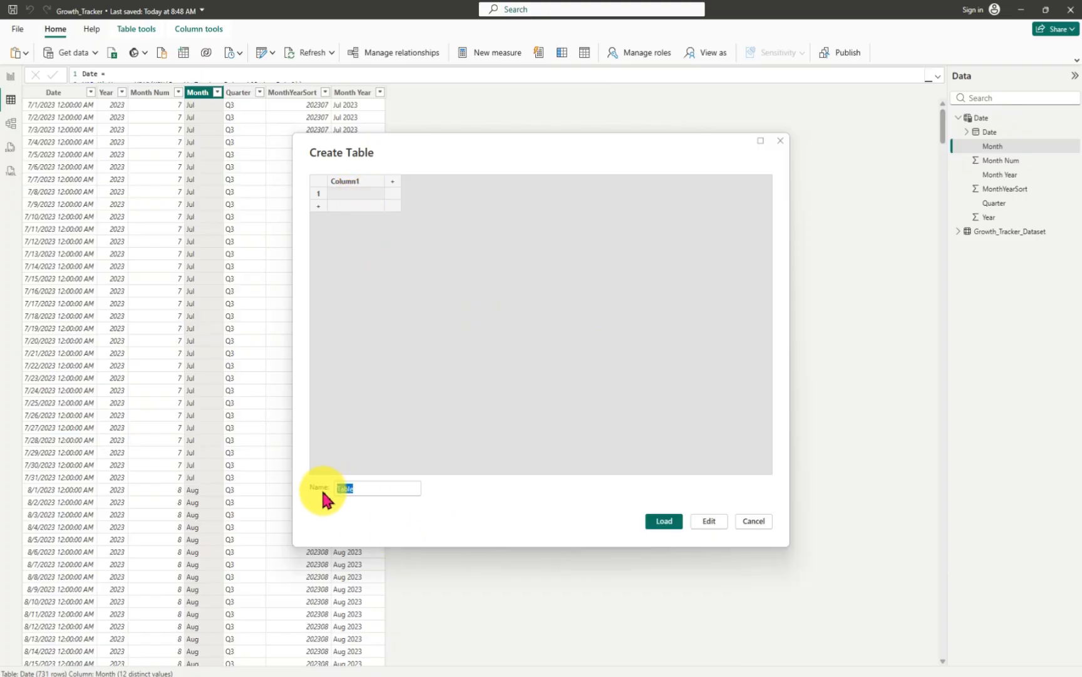
{"action": "key", "text": "BackSpace"}
{"action": "type", "text": "All Measure"}
{"action": "left_click", "coordinate": [662, 525]}
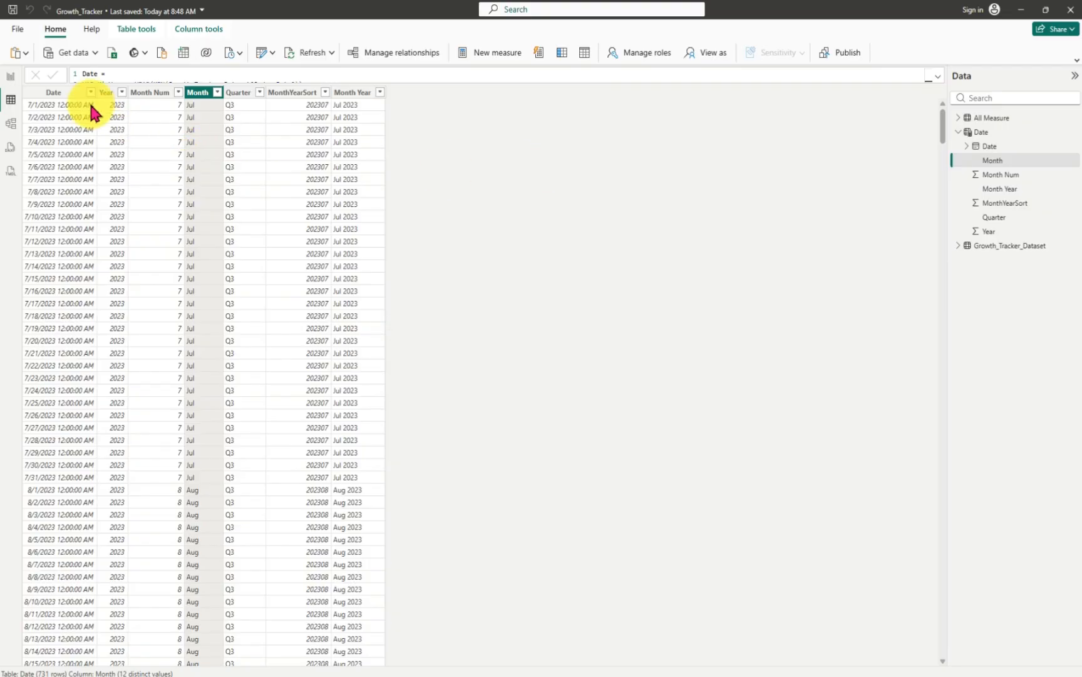
{"action": "left_click", "coordinate": [11, 78]}
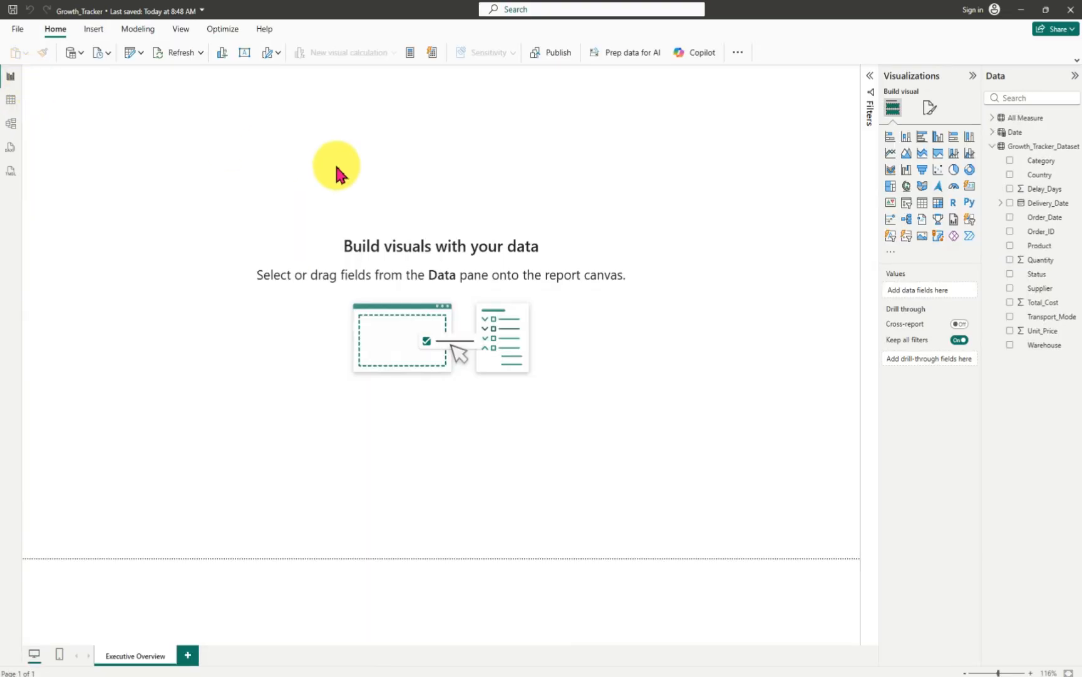
{"action": "left_click", "coordinate": [996, 119]}
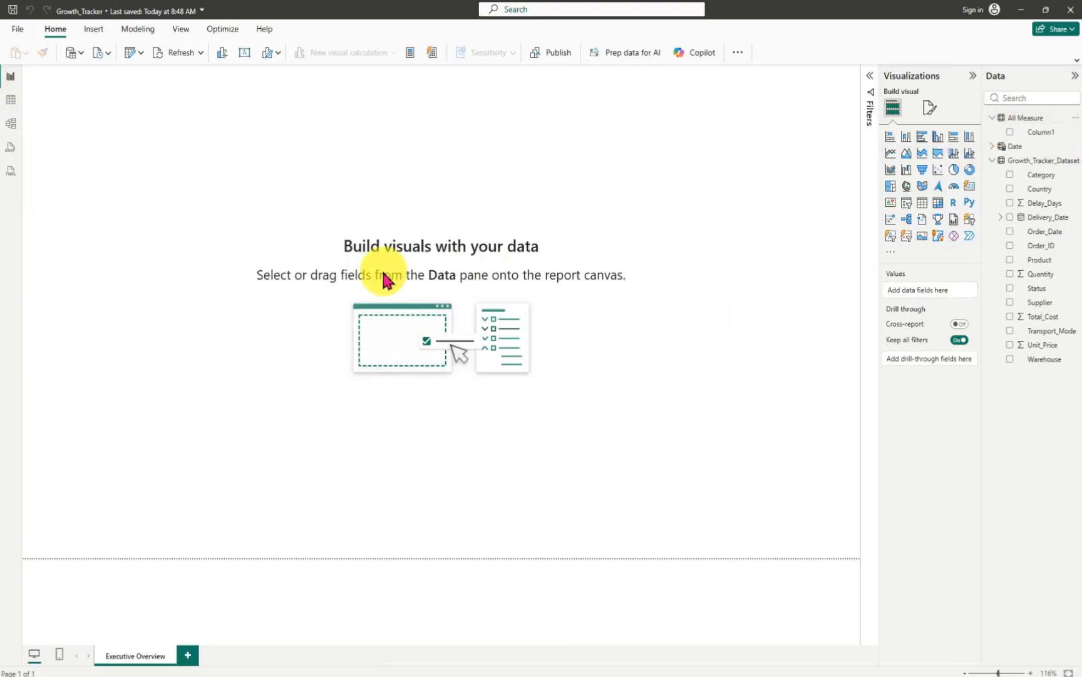
- Copy the Executive Overview title box from the finished Supply Chain Growth & Profitability Tracker report onto Growth_Tracker's page and nudge it slightly down and right
{"action": "mouse_move", "coordinate": [651, 675]}
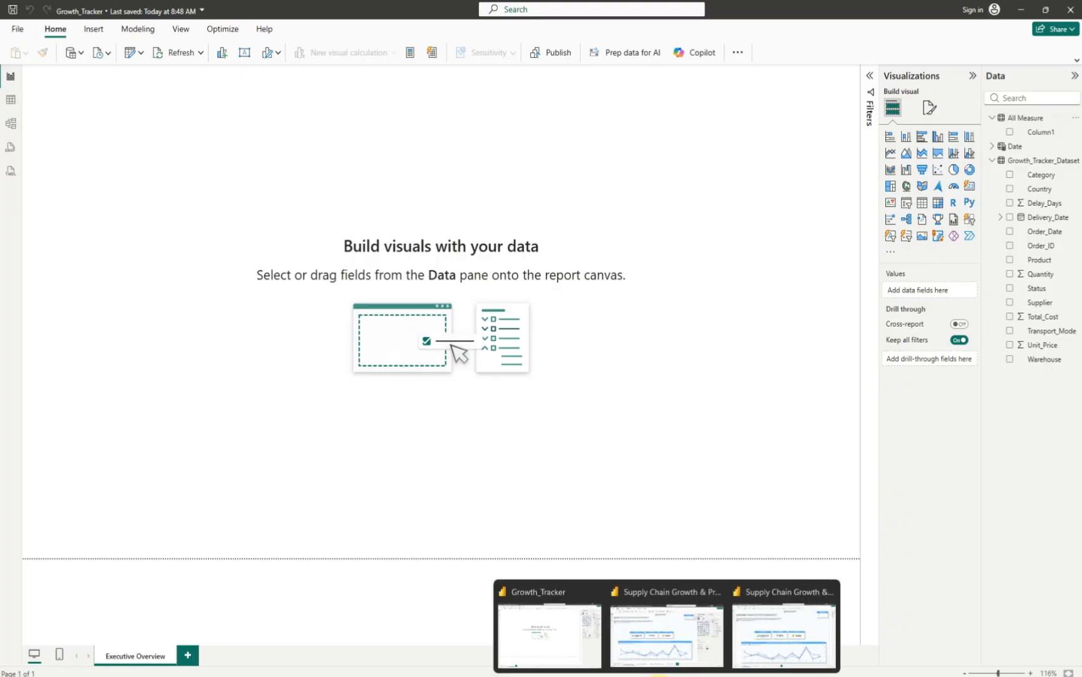
{"action": "left_click", "coordinate": [756, 644]}
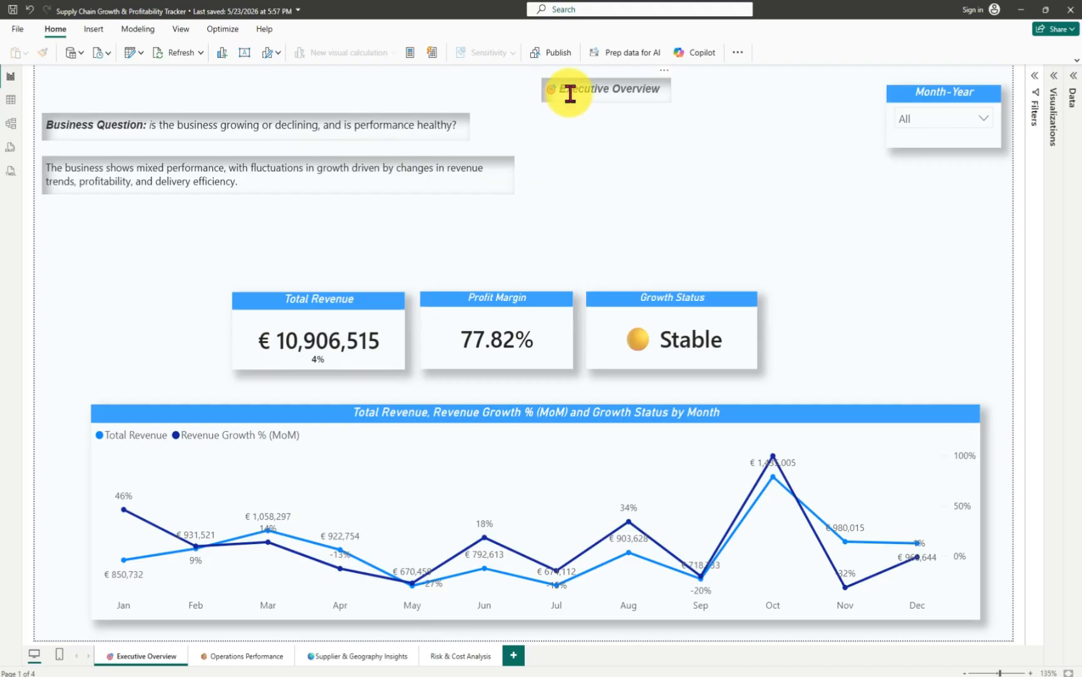
{"action": "left_click", "coordinate": [570, 92]}
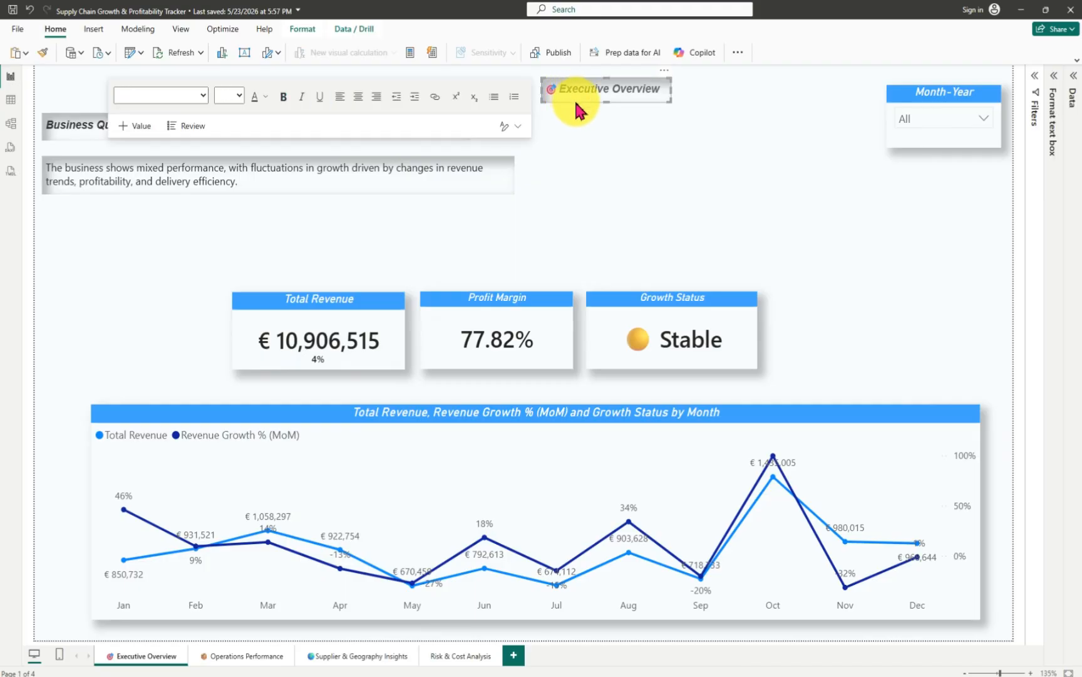
{"action": "mouse_move", "coordinate": [667, 675]}
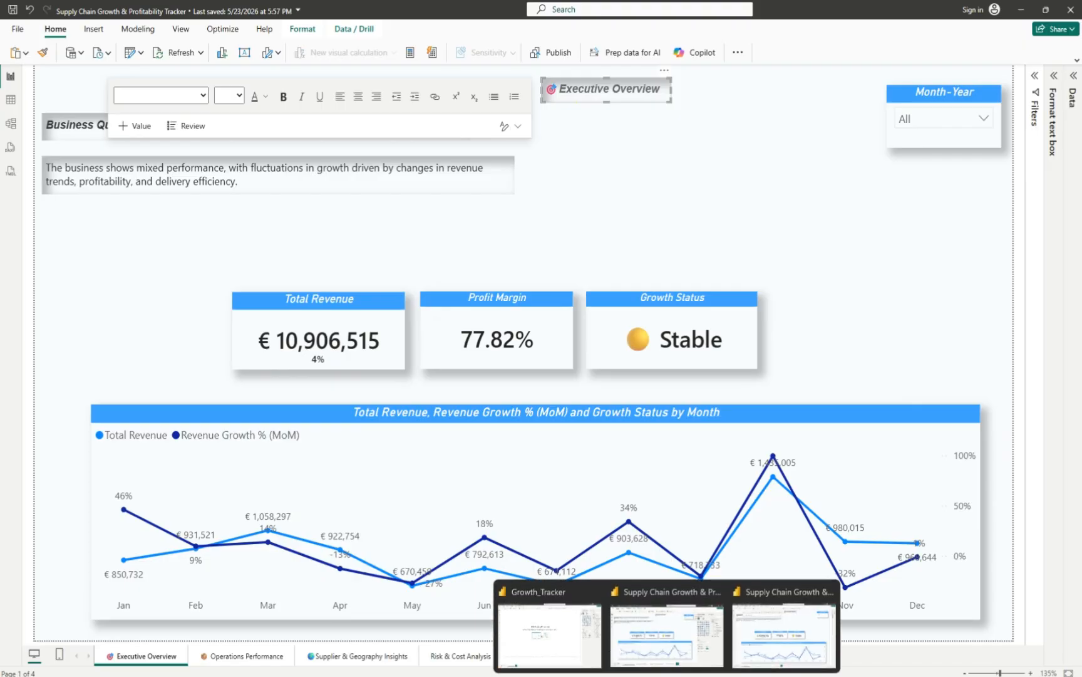
{"action": "left_click", "coordinate": [580, 647]}
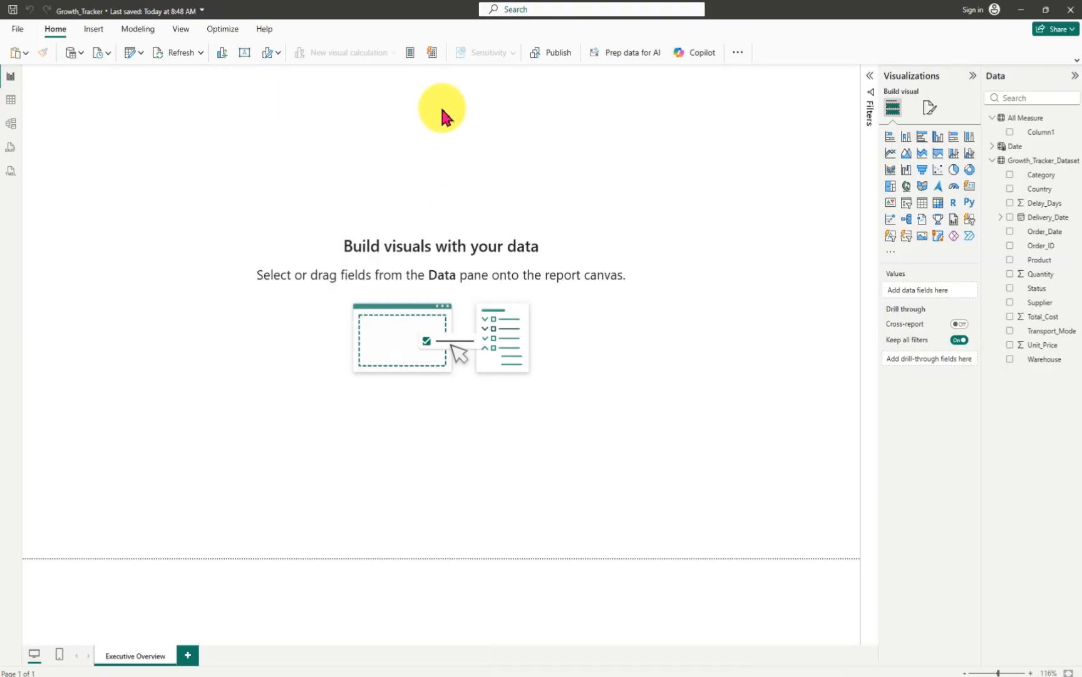
{"action": "key", "text": "ctrl+v"}
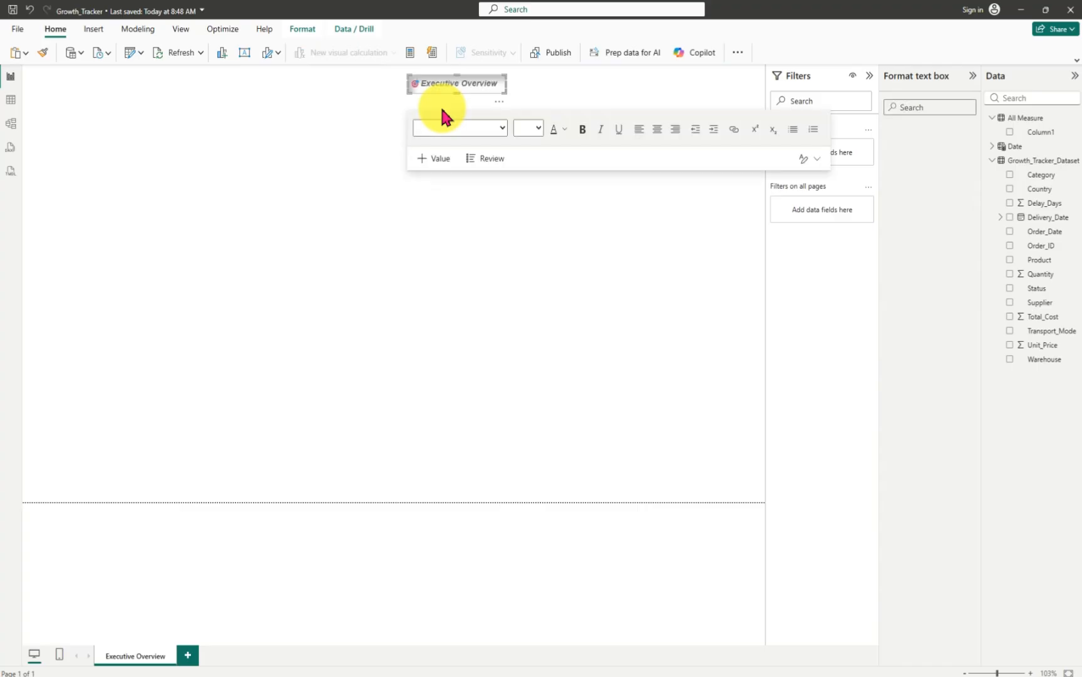
{"action": "mouse_move", "coordinate": [466, 97]}
{"action": "left_mouse_down"}
{"action": "mouse_move", "coordinate": [475, 115]}
{"action": "mouse_move", "coordinate": [523, 107]}
{"action": "mouse_move", "coordinate": [475, 108]}
{"action": "left_mouse_up"}
{"action": "left_click", "coordinate": [437, 241]}
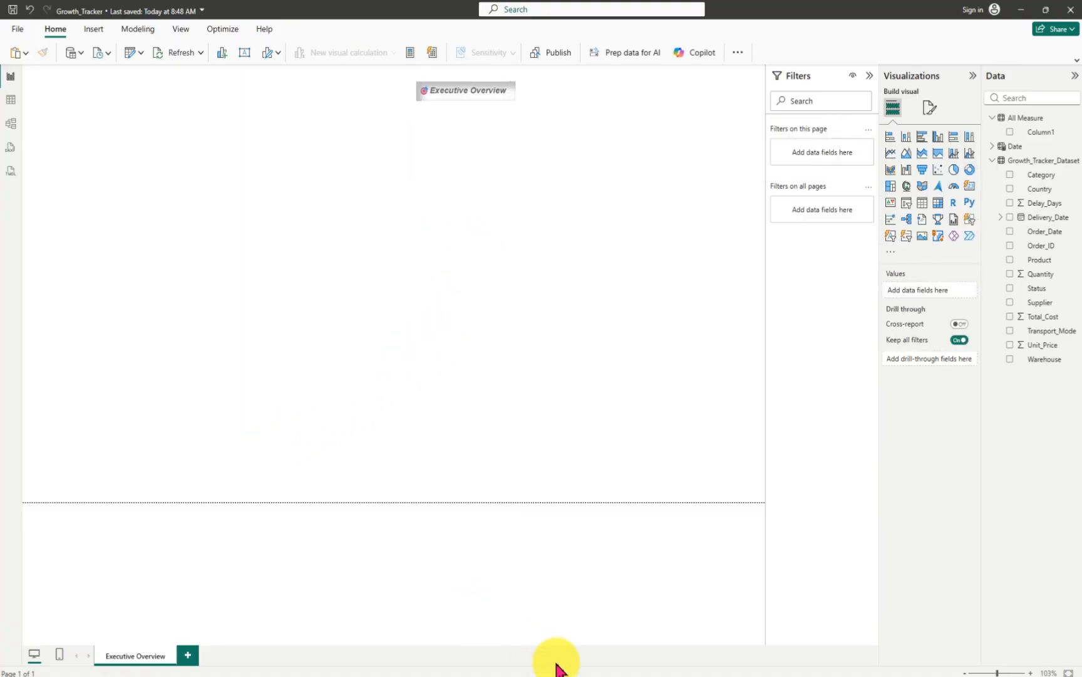
- Copy the Business Question text box from the Supply Chain Growth & Profitability Tracker report onto Growth_Tracker's Executive Overview page
{"action": "mouse_move", "coordinate": [664, 674]}
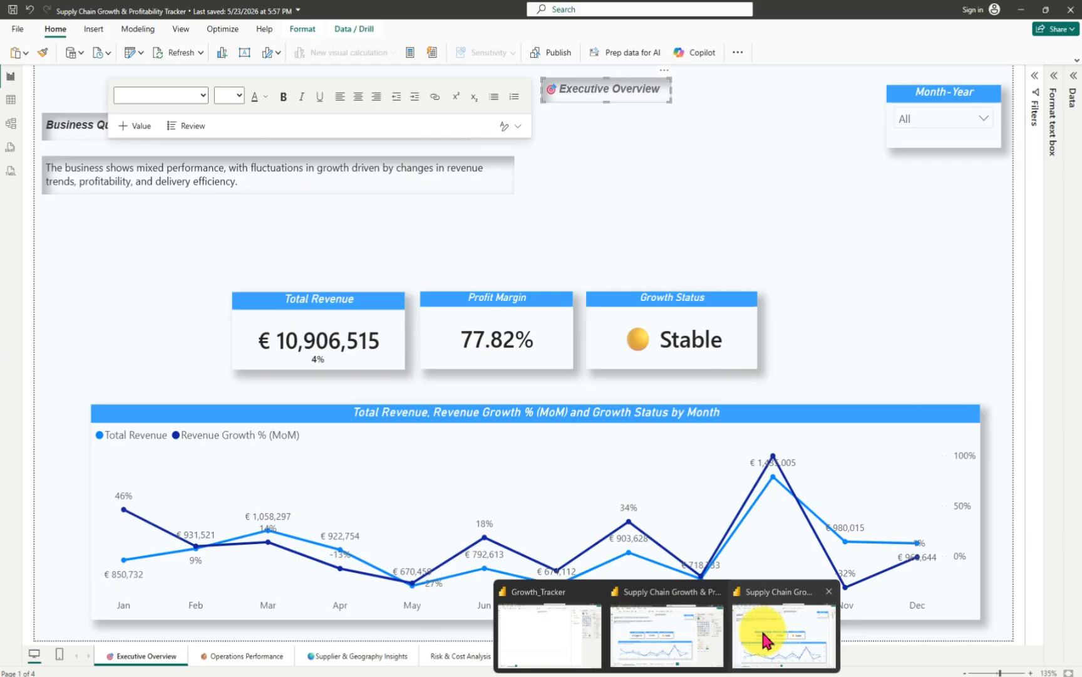
{"action": "left_click", "coordinate": [764, 639]}
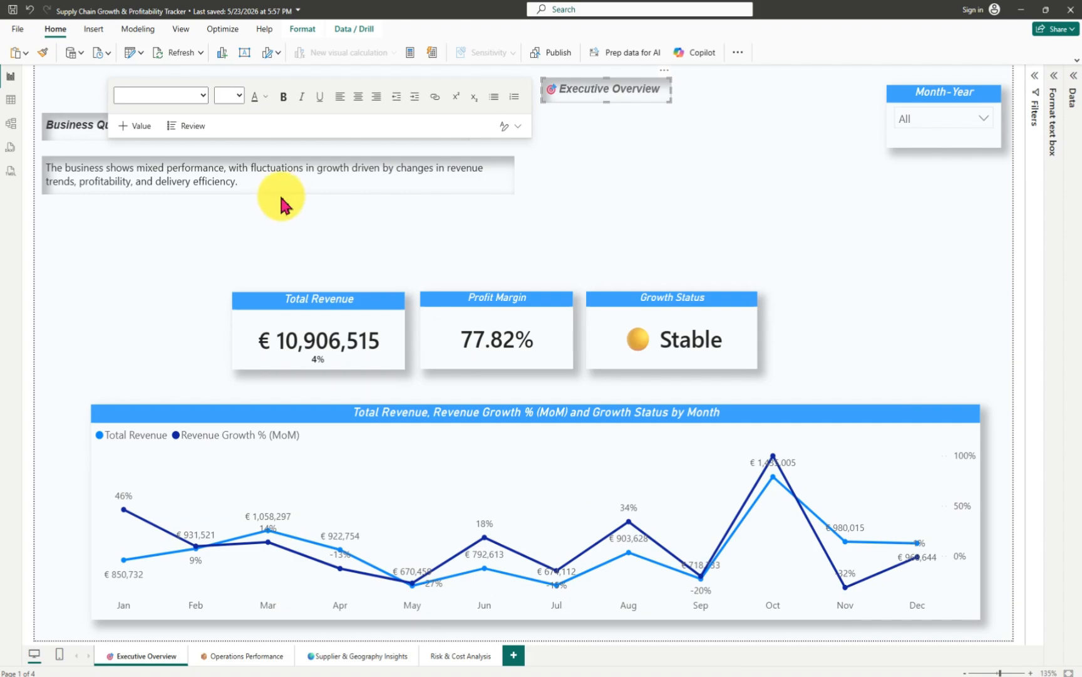
{"action": "left_click", "coordinate": [260, 241]}
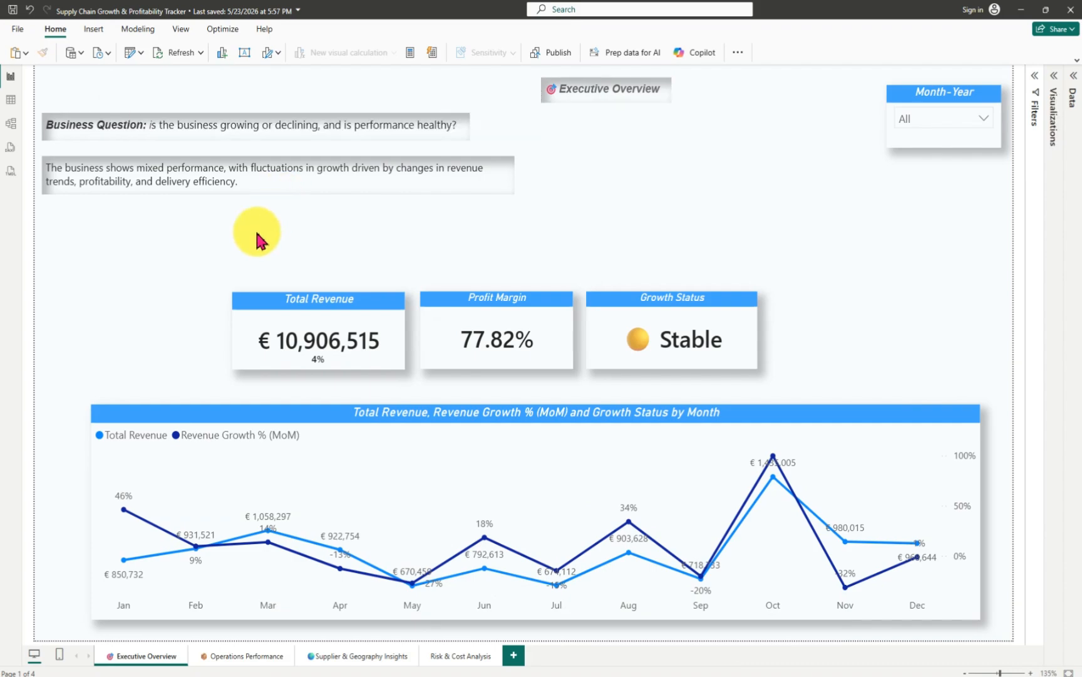
{"action": "left_click", "coordinate": [150, 144]}
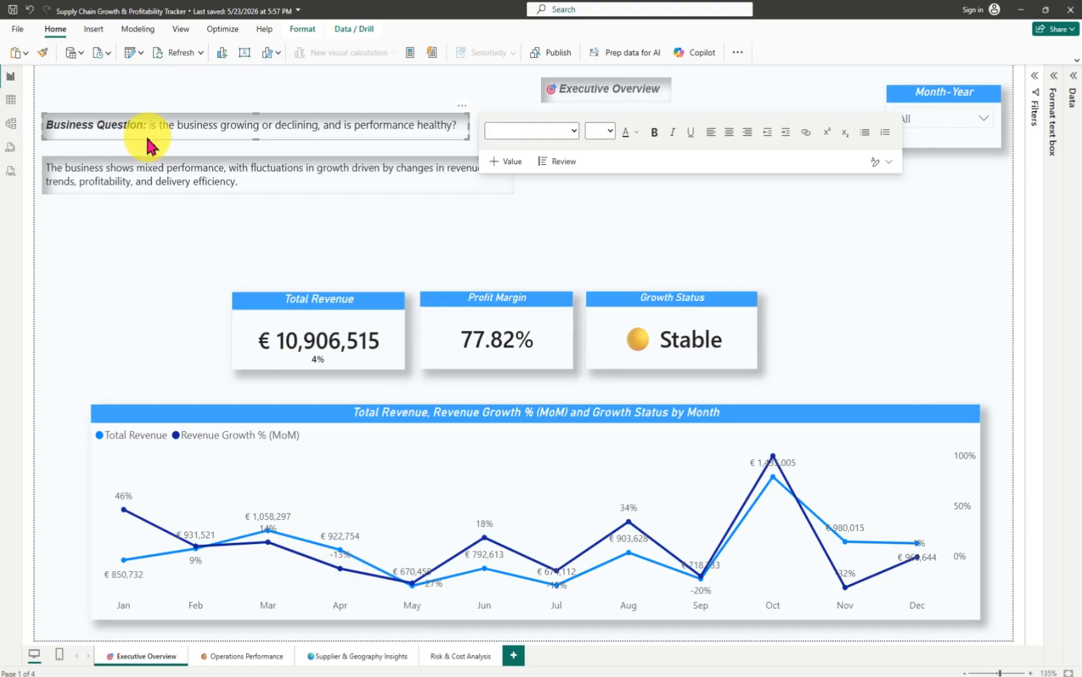
{"action": "mouse_move", "coordinate": [665, 675]}
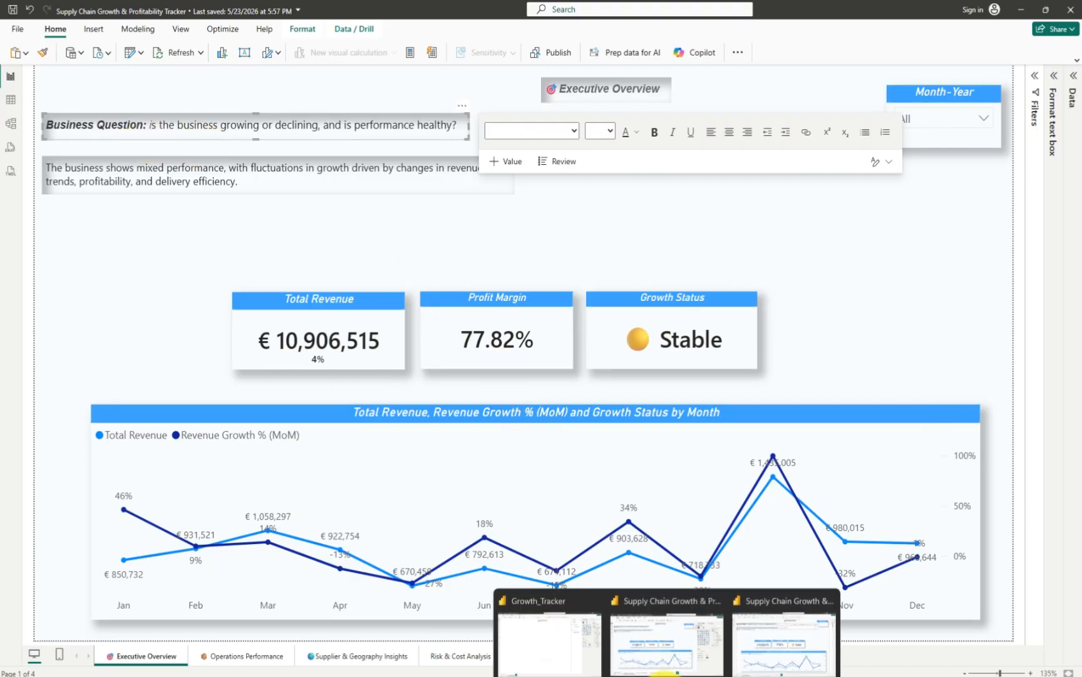
{"action": "left_click", "coordinate": [563, 648]}
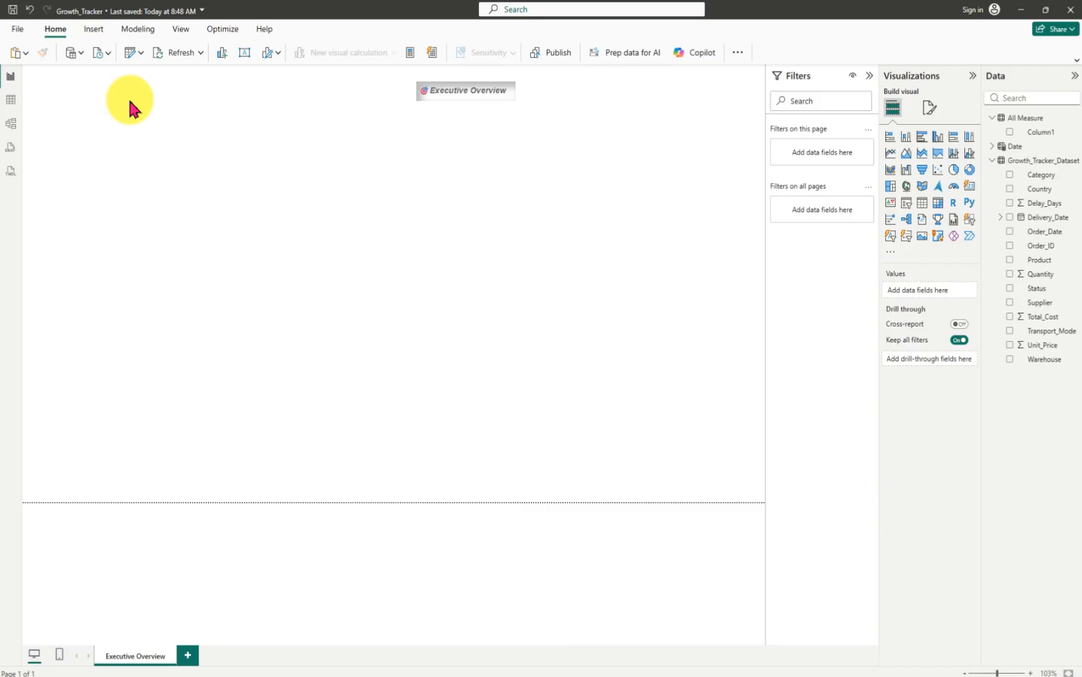
{"action": "key", "text": "ctrl+v"}
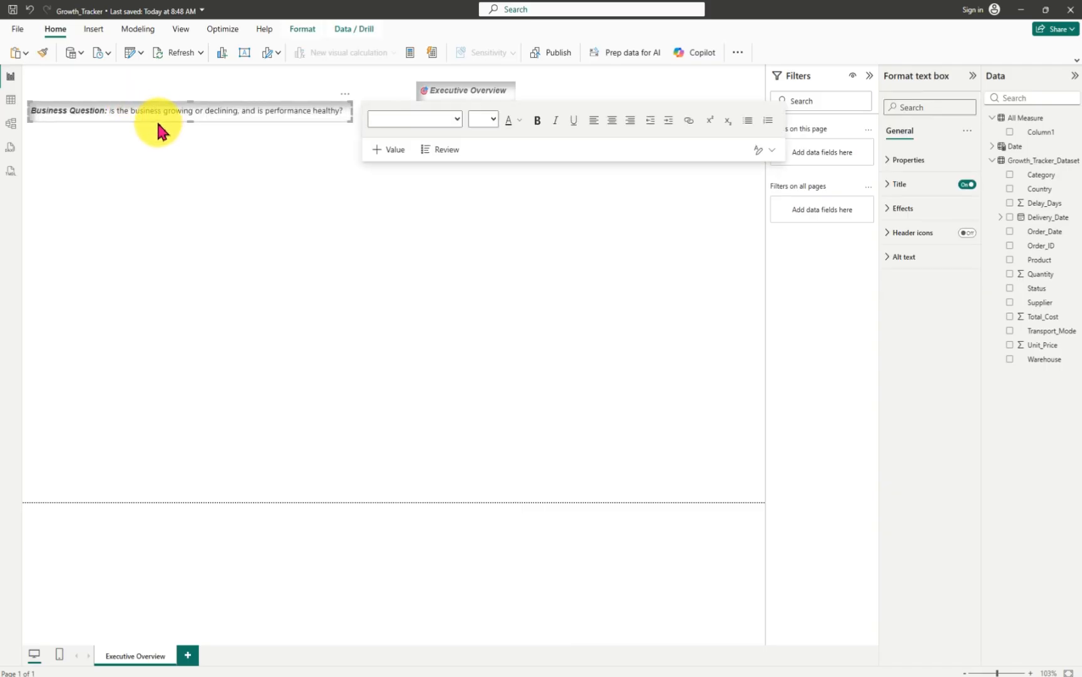
{"action": "left_click", "coordinate": [174, 123]}
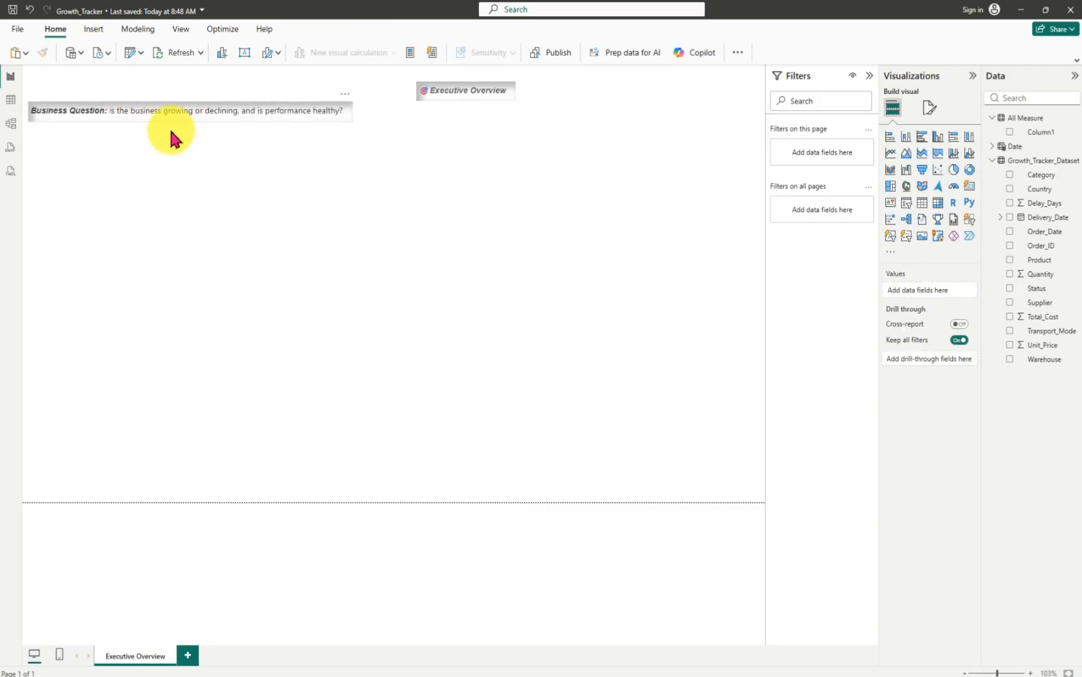
- Move the Business Question text box up level with the Executive Overview title and collapse the Filters pane
{"action": "left_click", "coordinate": [170, 128]}
{"action": "left_click_drag", "start_coordinate": [169, 127], "coordinate": [170, 98]}
{"action": "left_click", "coordinate": [183, 155]}
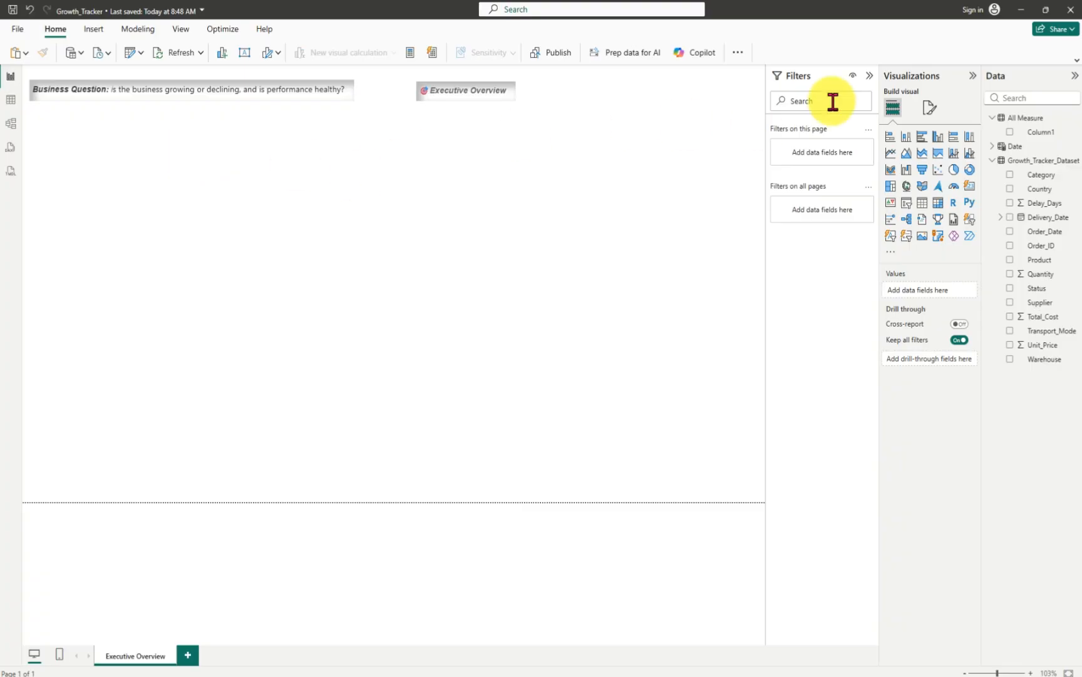
{"action": "left_click", "coordinate": [868, 76]}
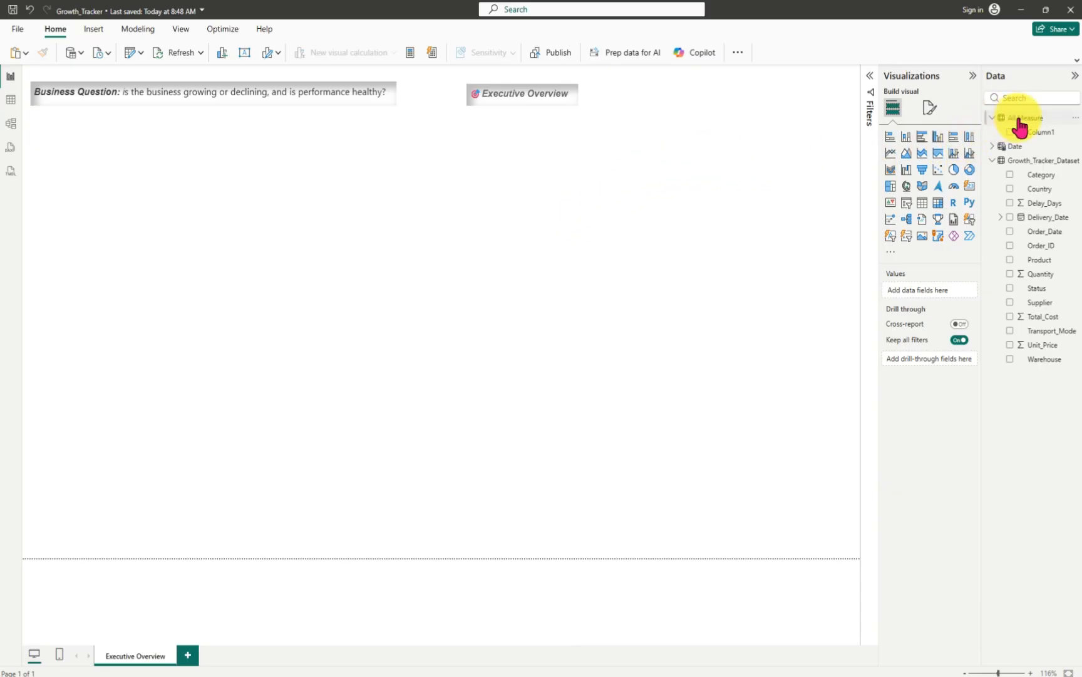
- Create a new measure named Total Revenue in the All Measure table and start its formula with the SUMX function
{"action": "left_click", "coordinate": [1075, 123]}
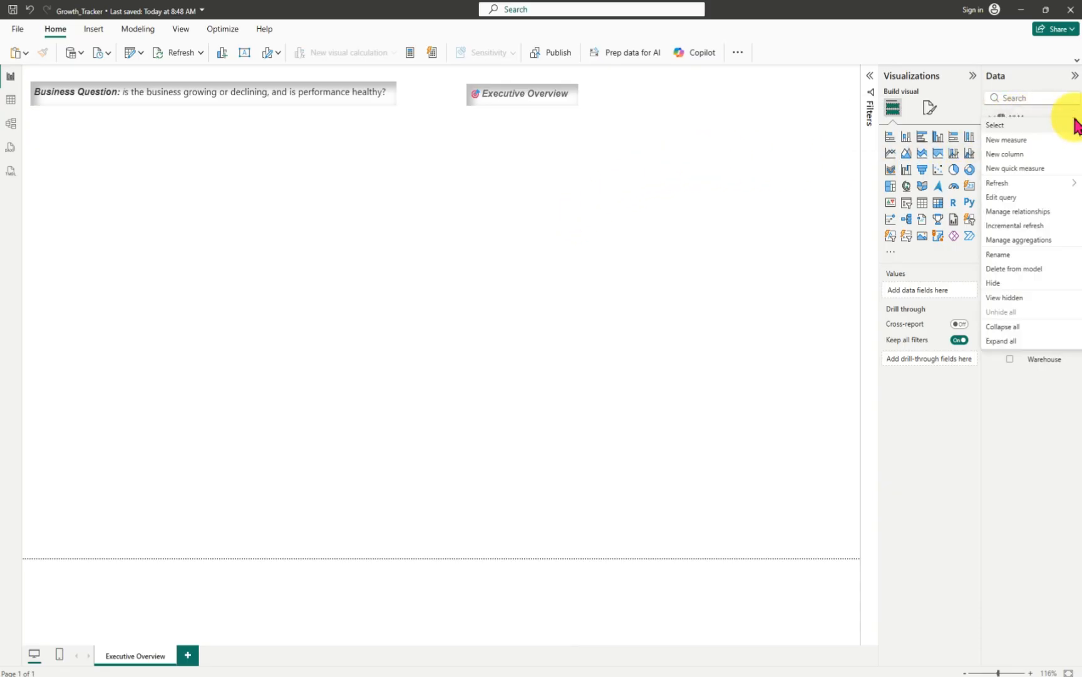
{"action": "left_click", "coordinate": [1020, 140]}
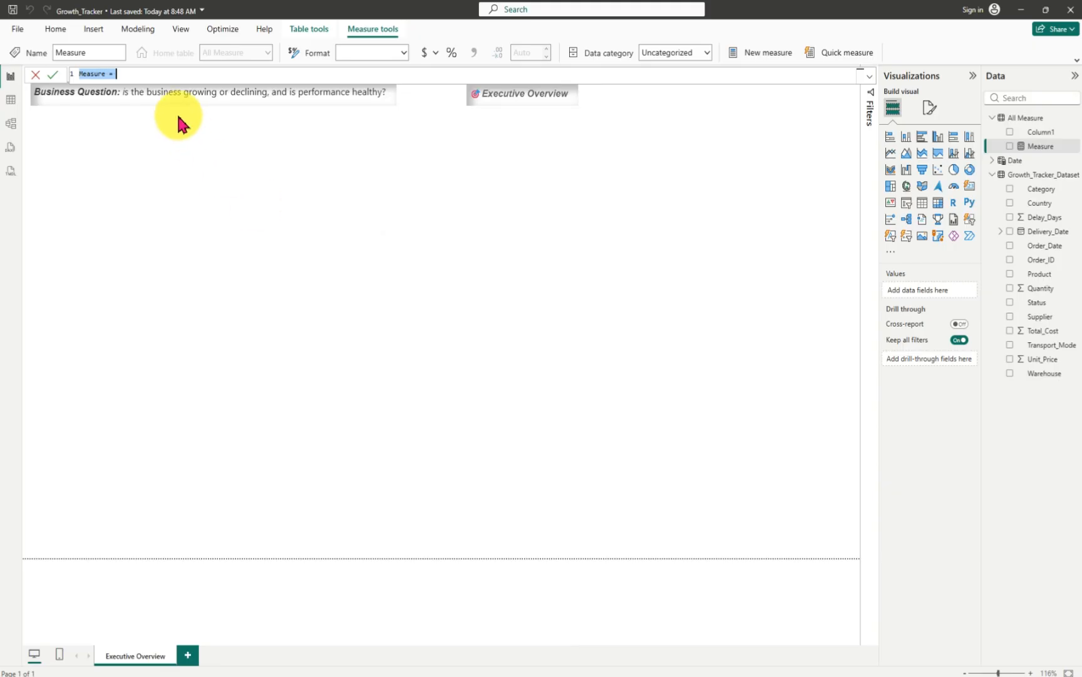
{"action": "left_click", "coordinate": [133, 68]}
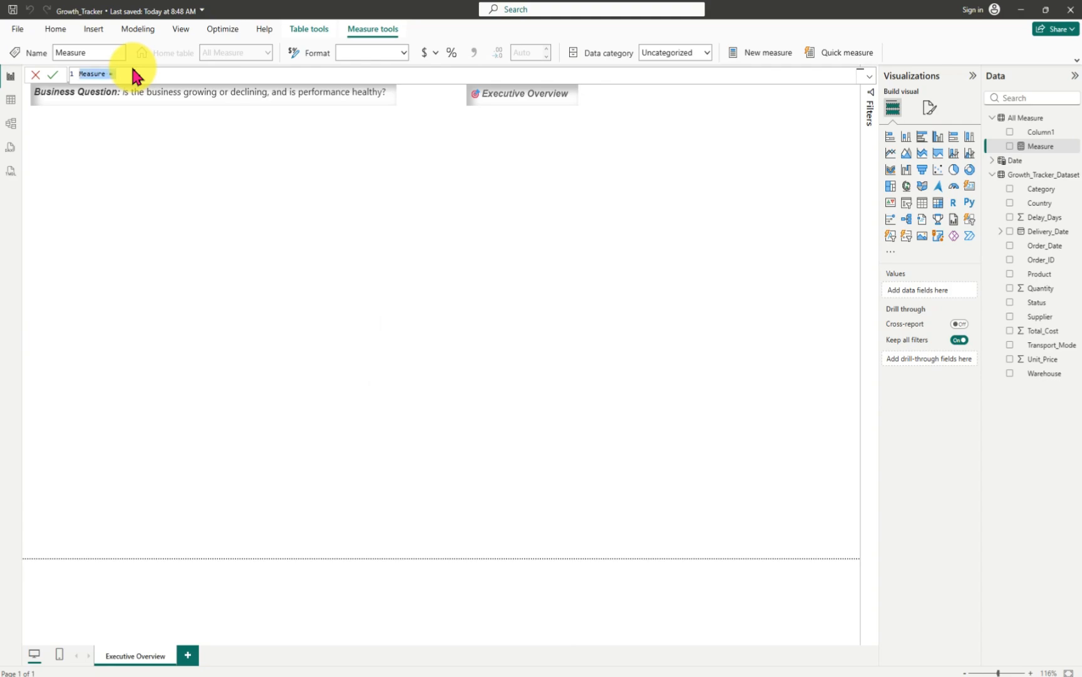
{"action": "key", "text": "BackSpace"}
{"action": "type", "text": "Total Revenue"}
{"action": "type", "text": "="}
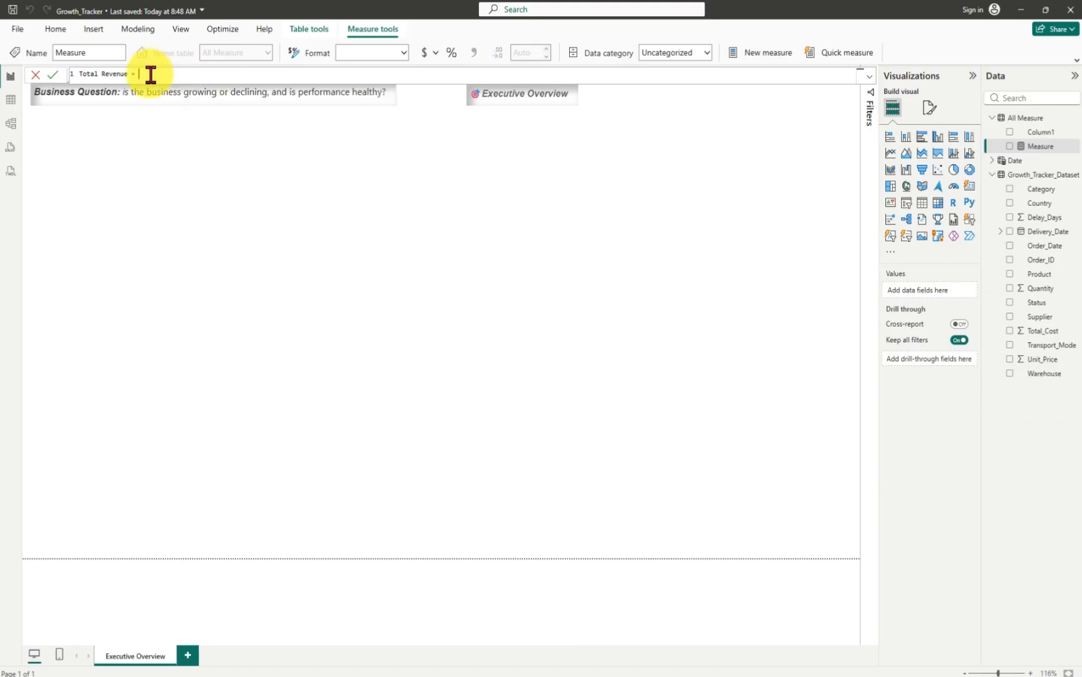
{"action": "type", "text": "sum"}
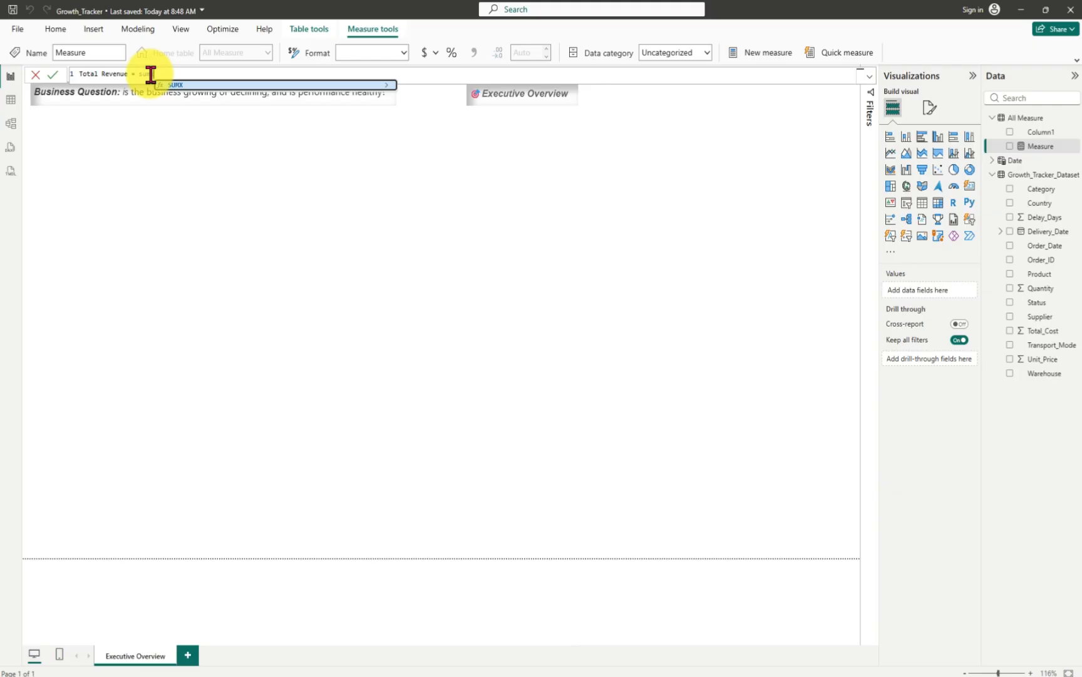
{"action": "key", "text": "Tab"}
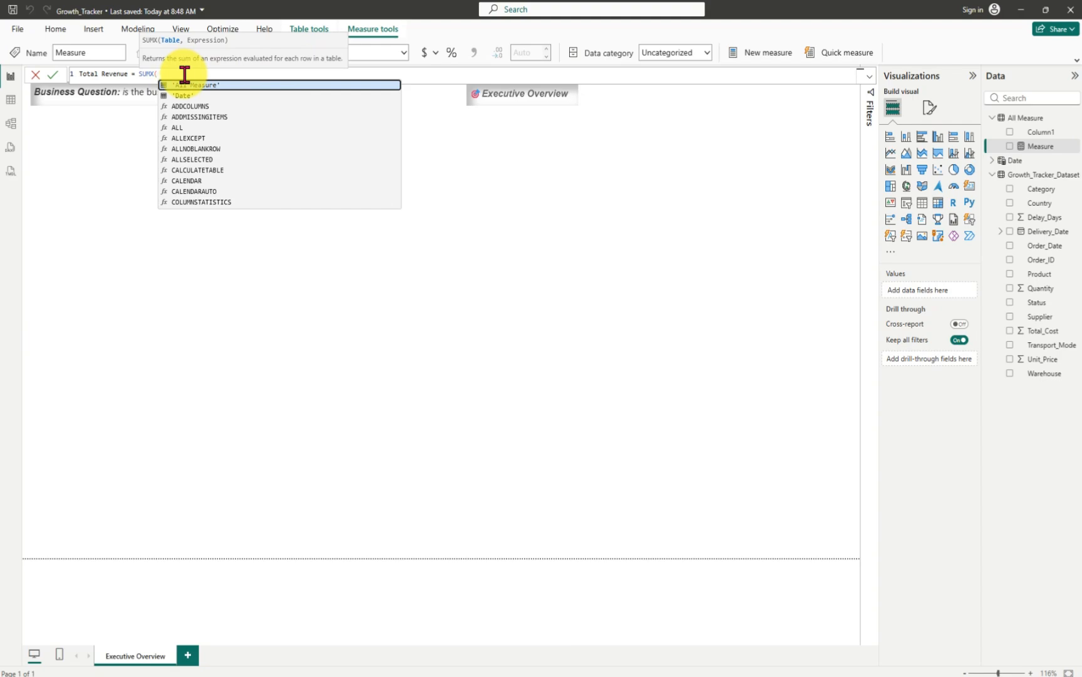
{"action": "type", "text": "qua"}
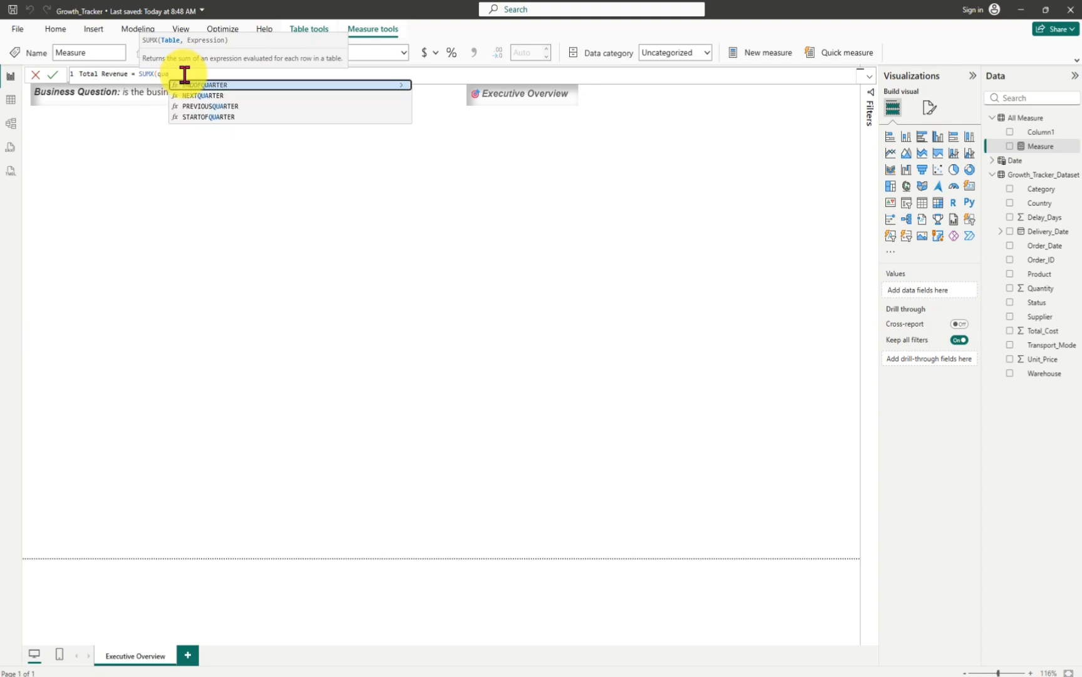
{"action": "key", "text": "BackSpace"}
{"action": "key", "text": "BackSpace"}
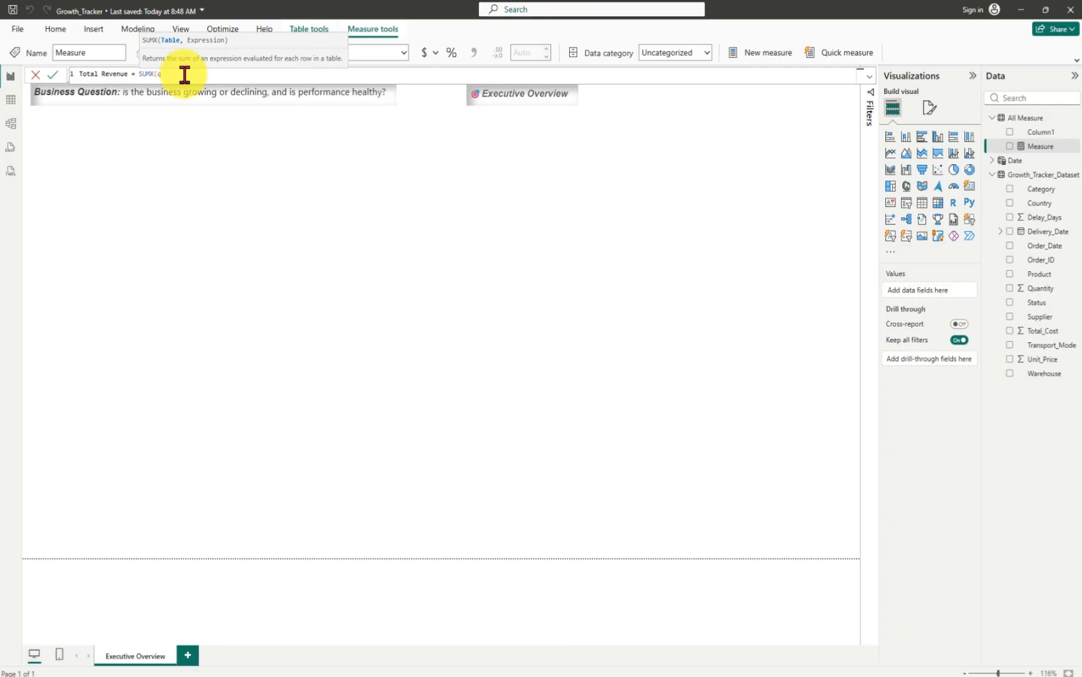
{"action": "key", "text": "BackSpace"}
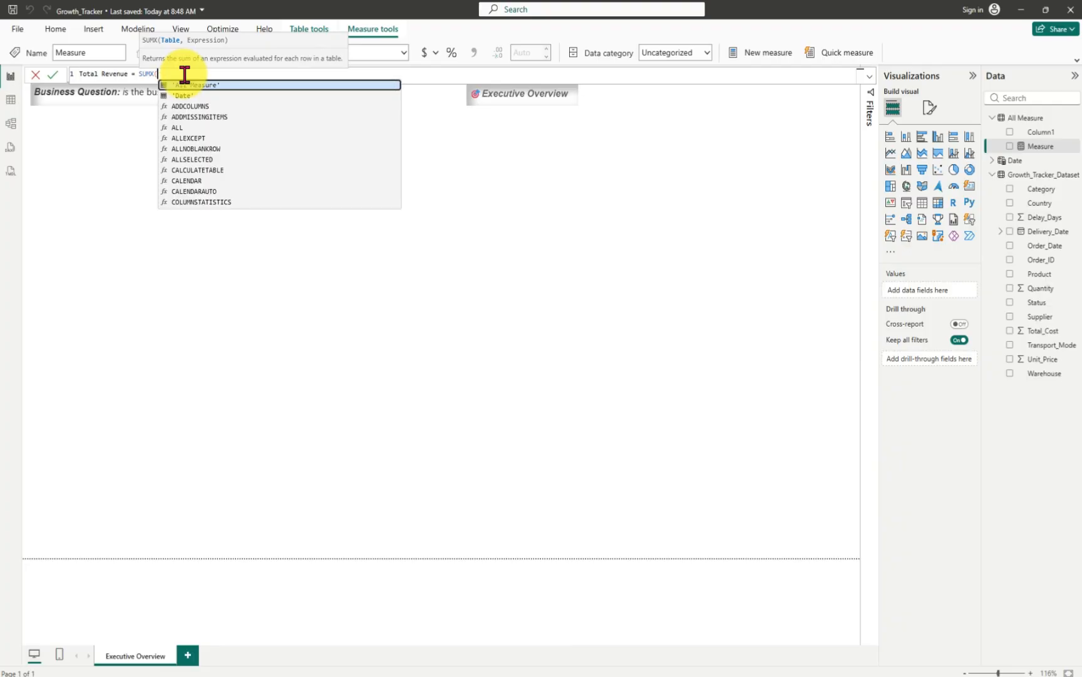
{"action": "type", "text": "grow"}
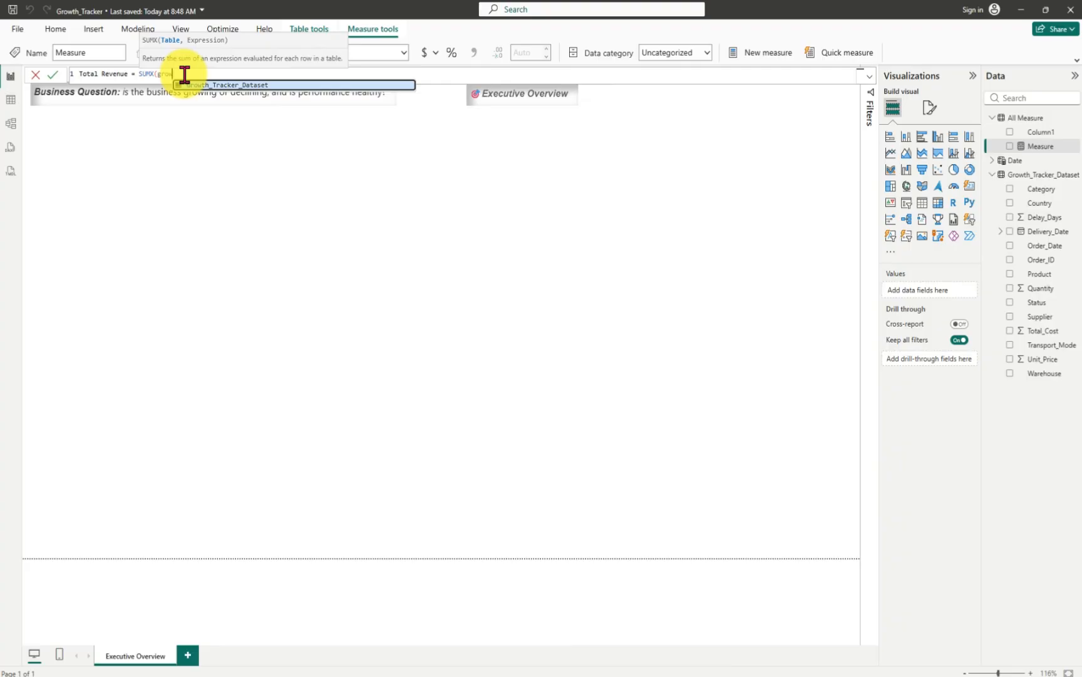
{"action": "key", "text": "BackSpace"}
{"action": "key", "text": "BackSpace"}
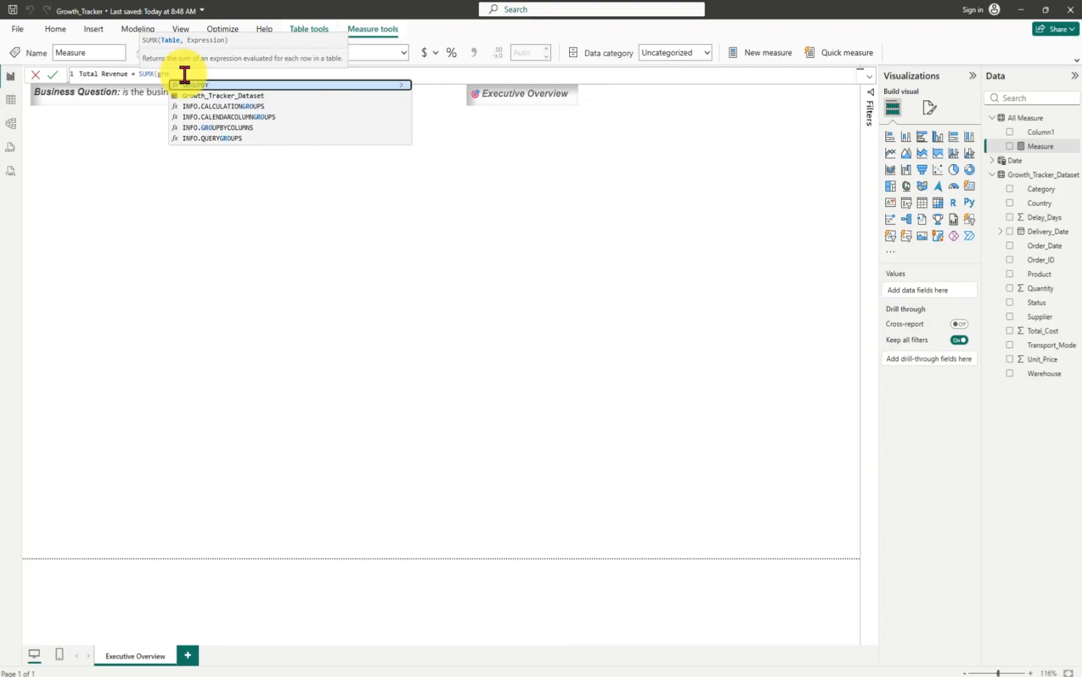
{"action": "key", "text": "BackSpace"}
{"action": "key", "text": "BackSpace"}
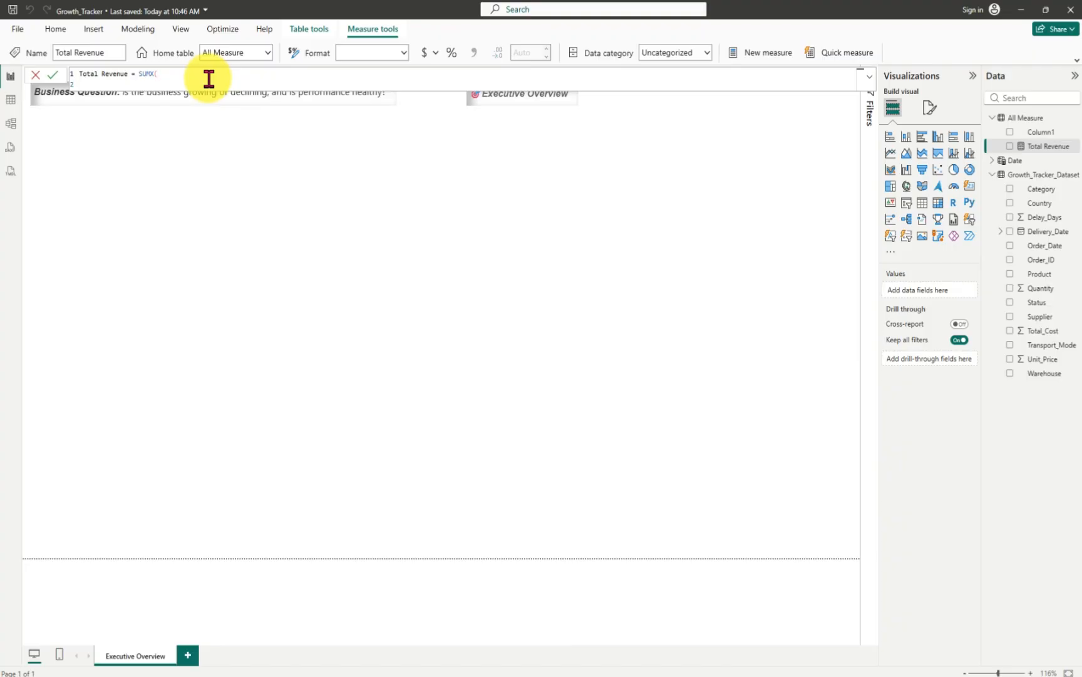
- Put SUMX on its own line with a closing parenthesis below, and enter Growth_Tracker_Dataset as its table argument
{"action": "left_click_drag", "start_coordinate": [139, 74], "coordinate": [174, 78]}
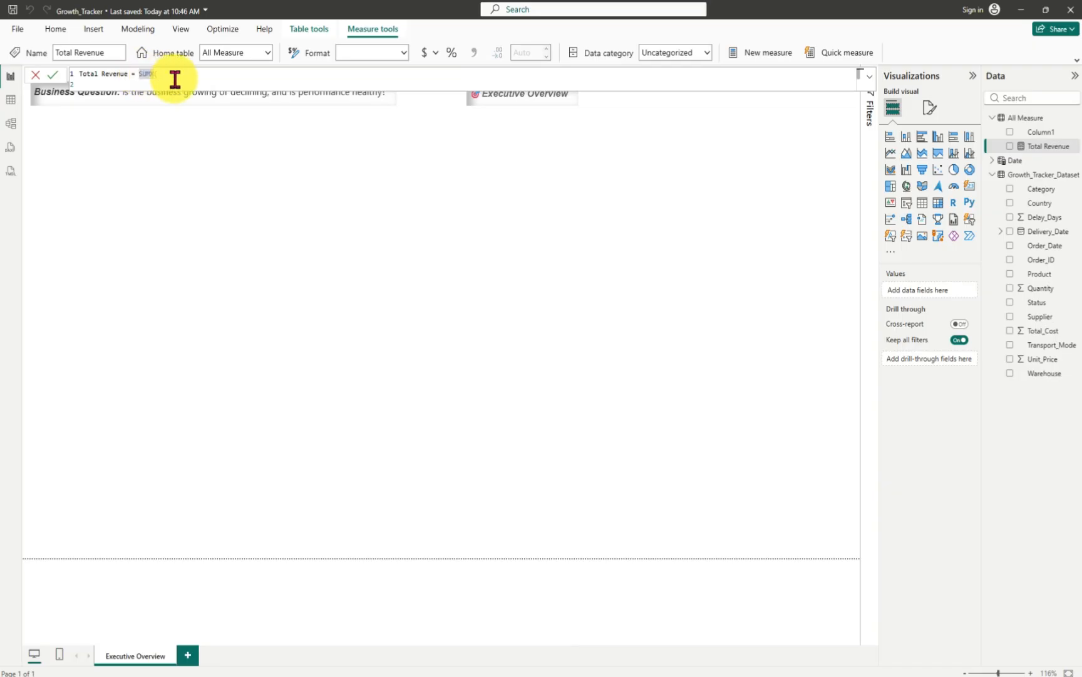
{"action": "key", "text": "shift+Return"}
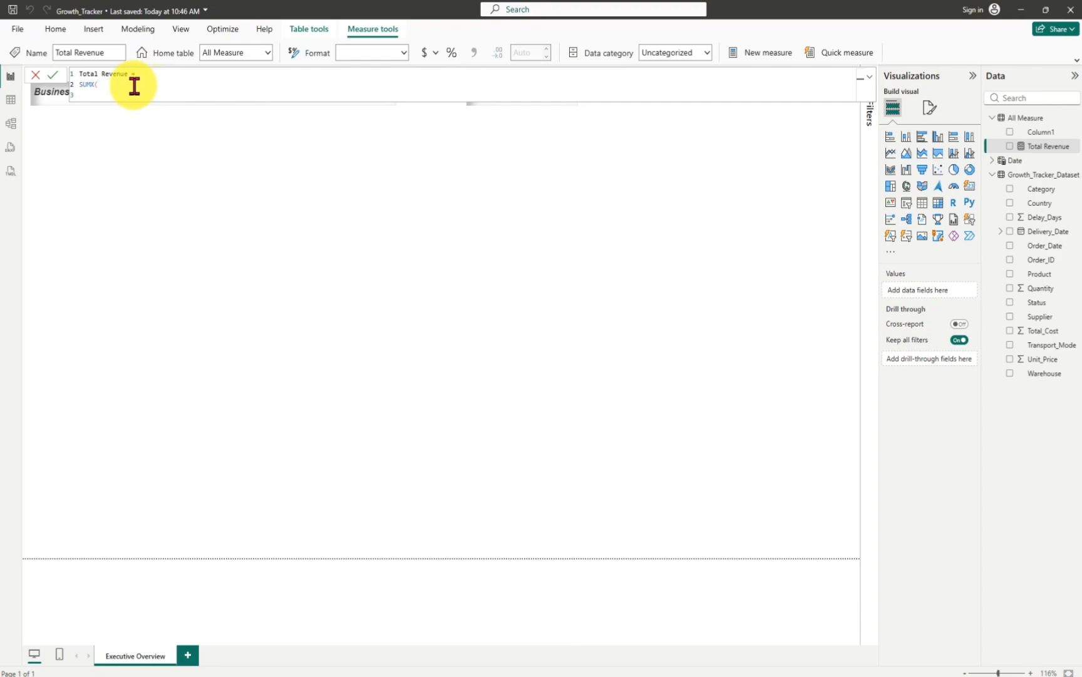
{"action": "type", "text": ")"}
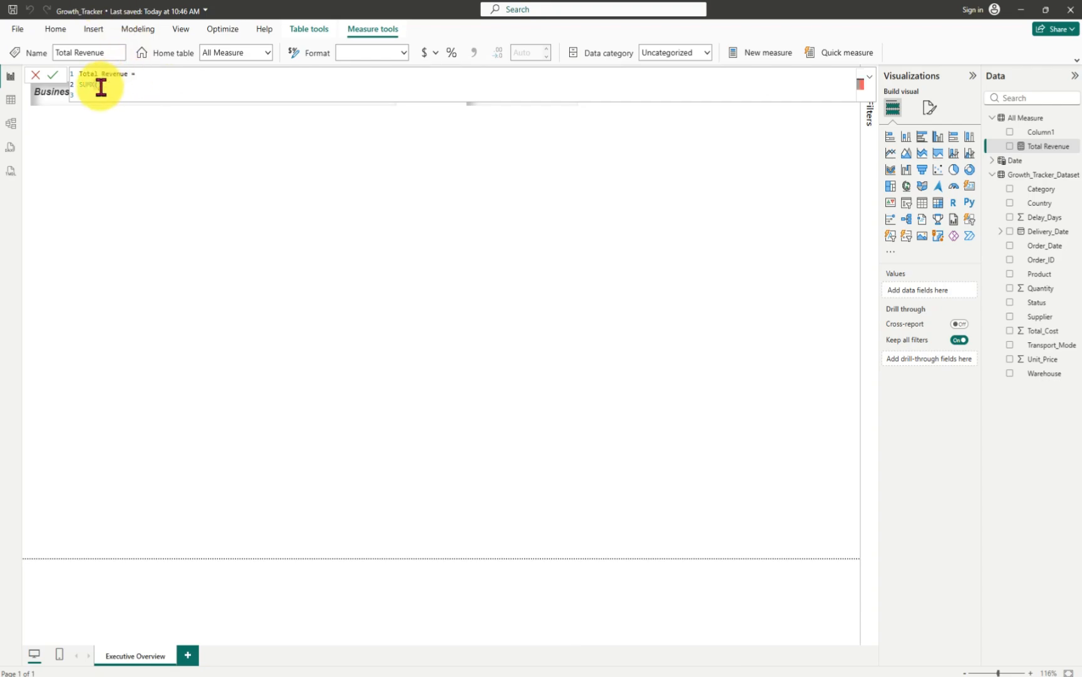
{"action": "mouse_move", "coordinate": [100, 86]}
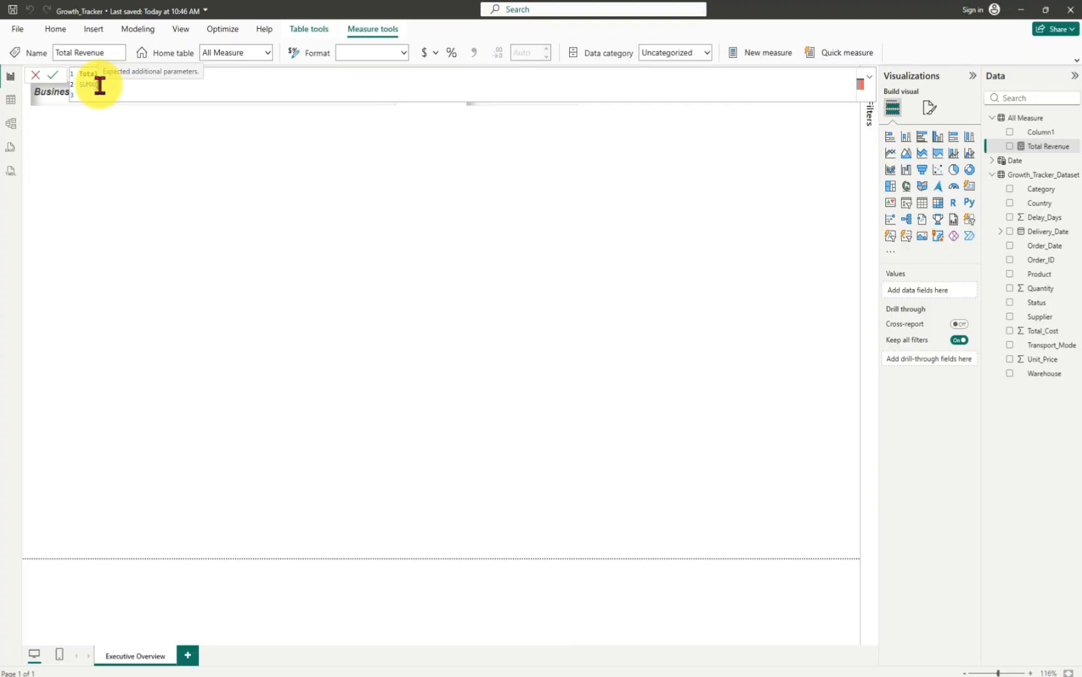
{"action": "key", "text": "shift+Return"}
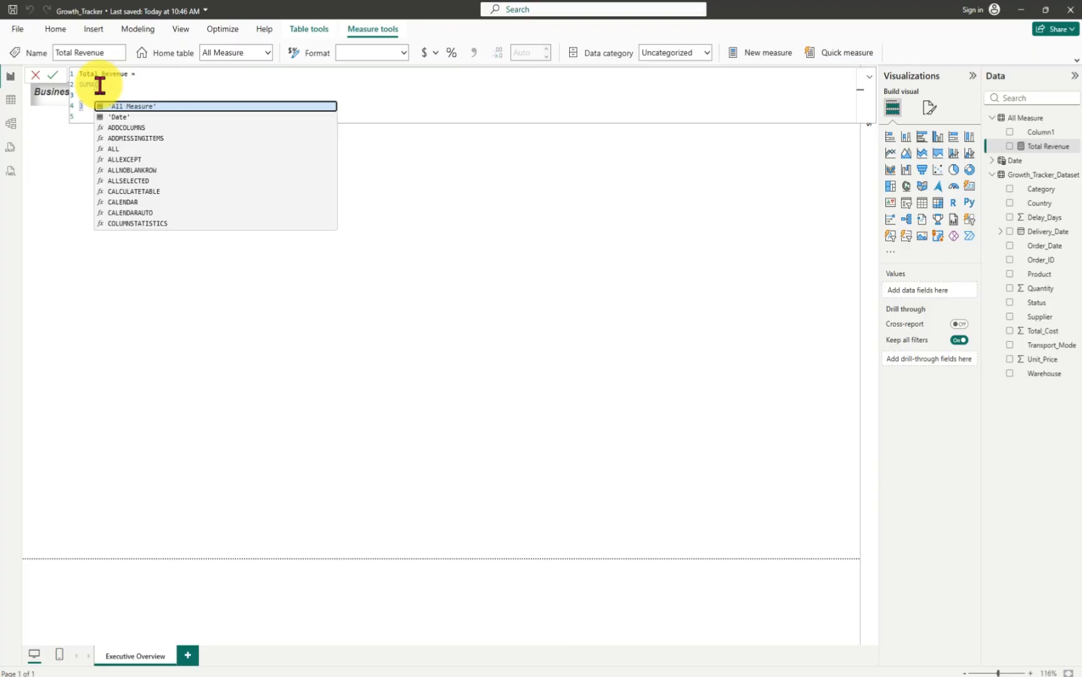
{"action": "type", "text": "Gro"}
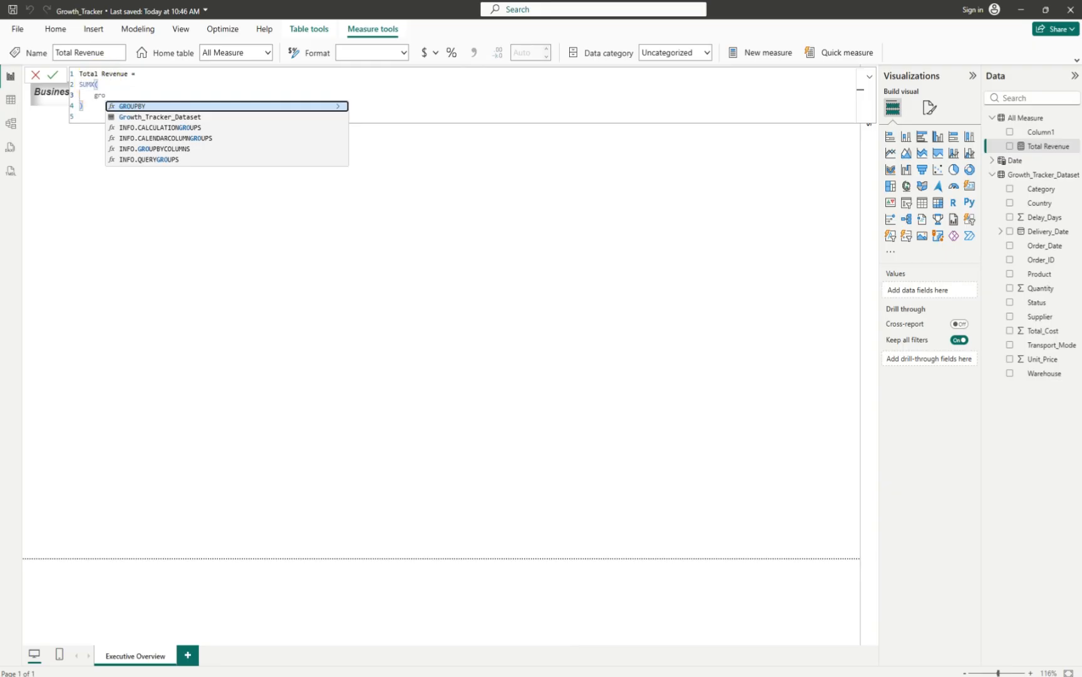
{"action": "left_click", "coordinate": [135, 118]}
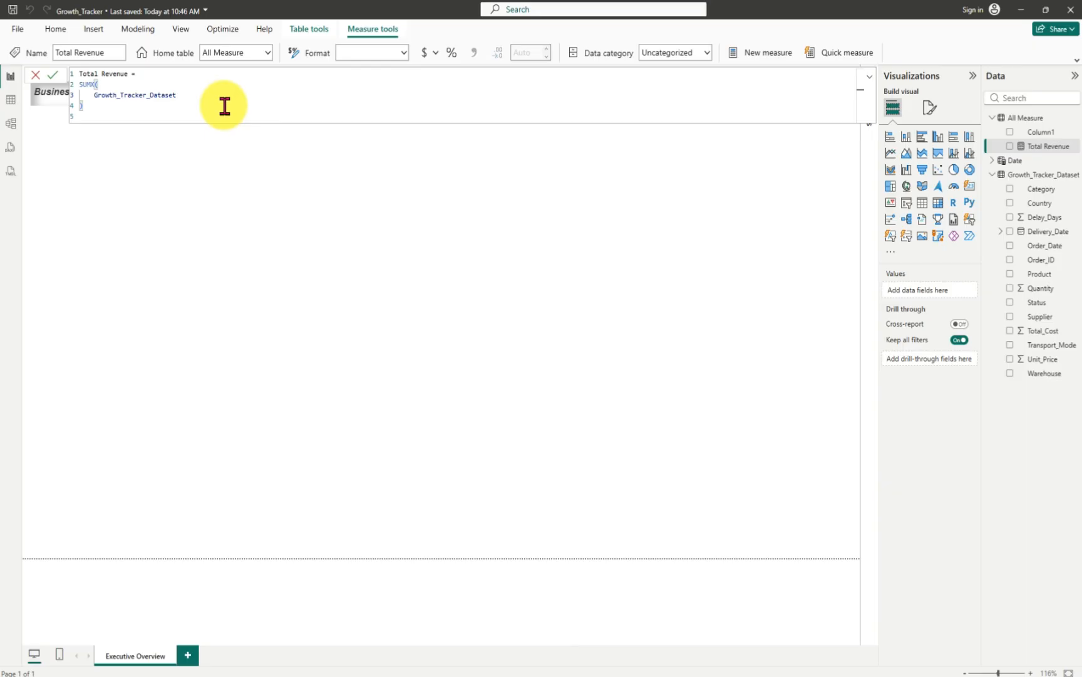
{"action": "type", "text": ","}
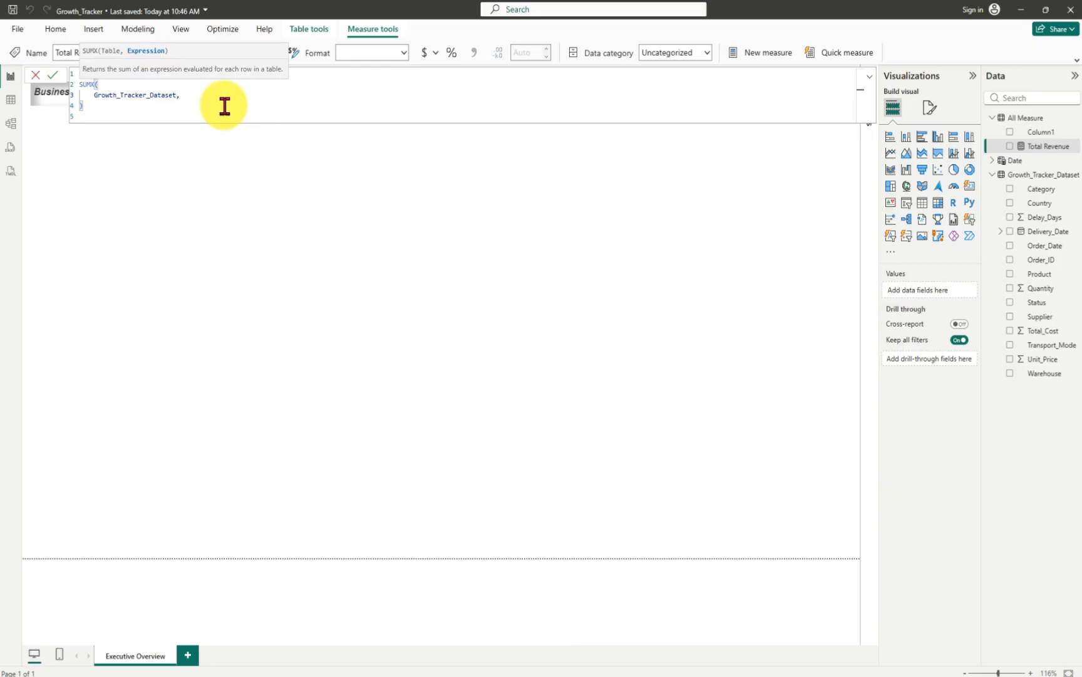
{"action": "key", "text": "shift+Return"}
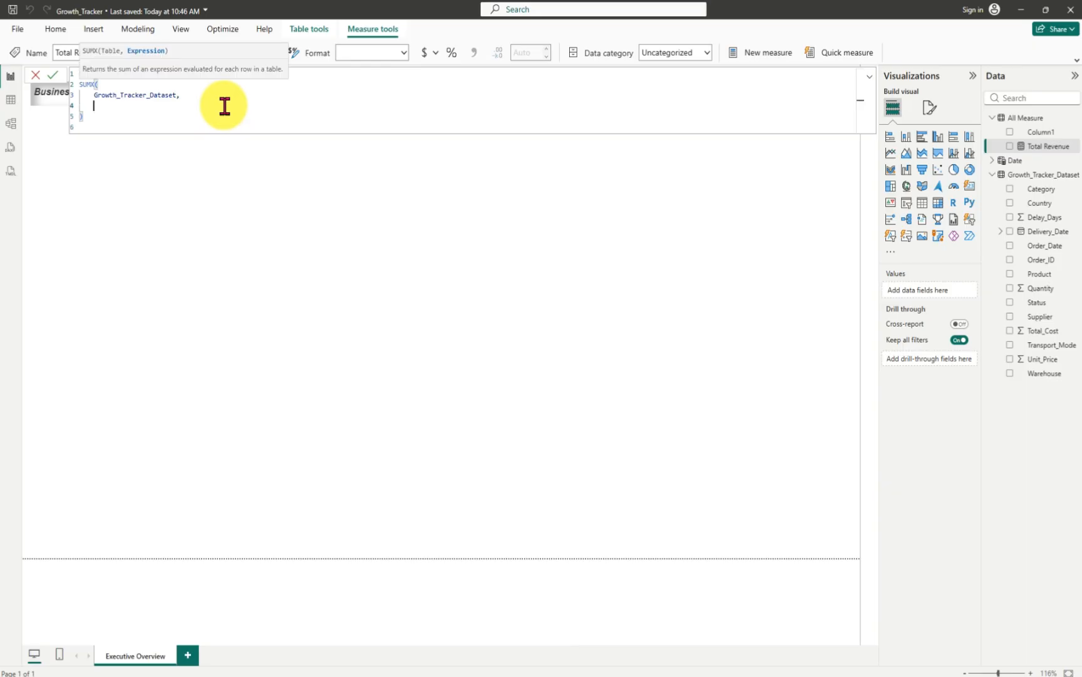
- Enter Growth_Tracker_Dataset[Quantity] * Growth_Tracker_Dataset[Unit_Price] as the SUMX expression and commit the Total Revenue measure
{"action": "type", "text": "grow"}
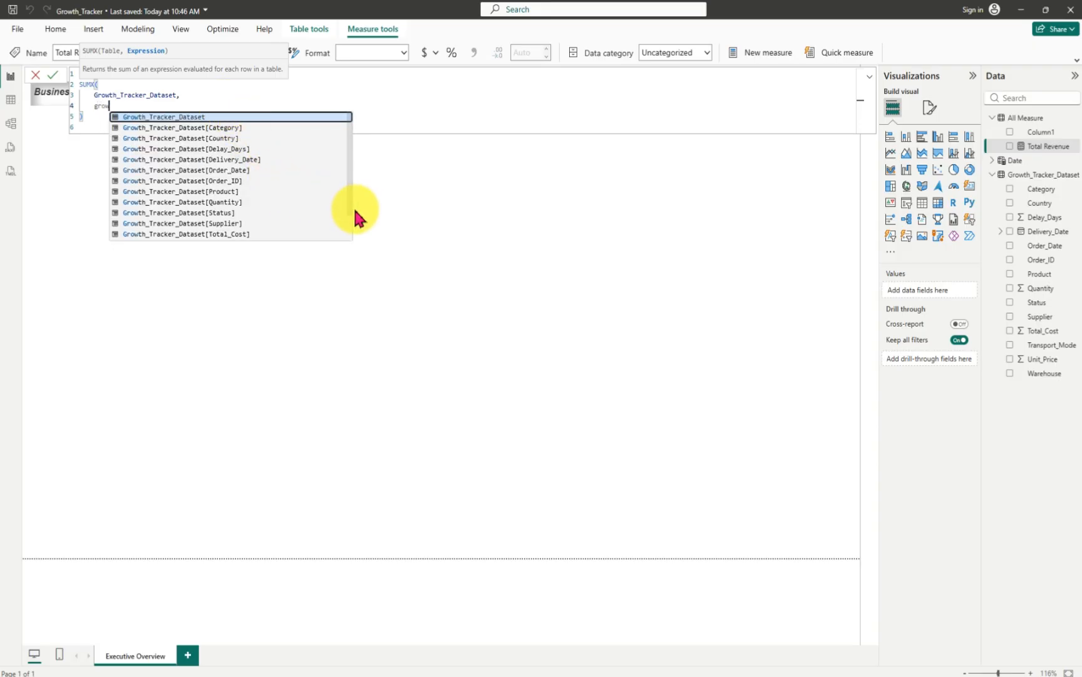
{"action": "left_click", "coordinate": [235, 202]}
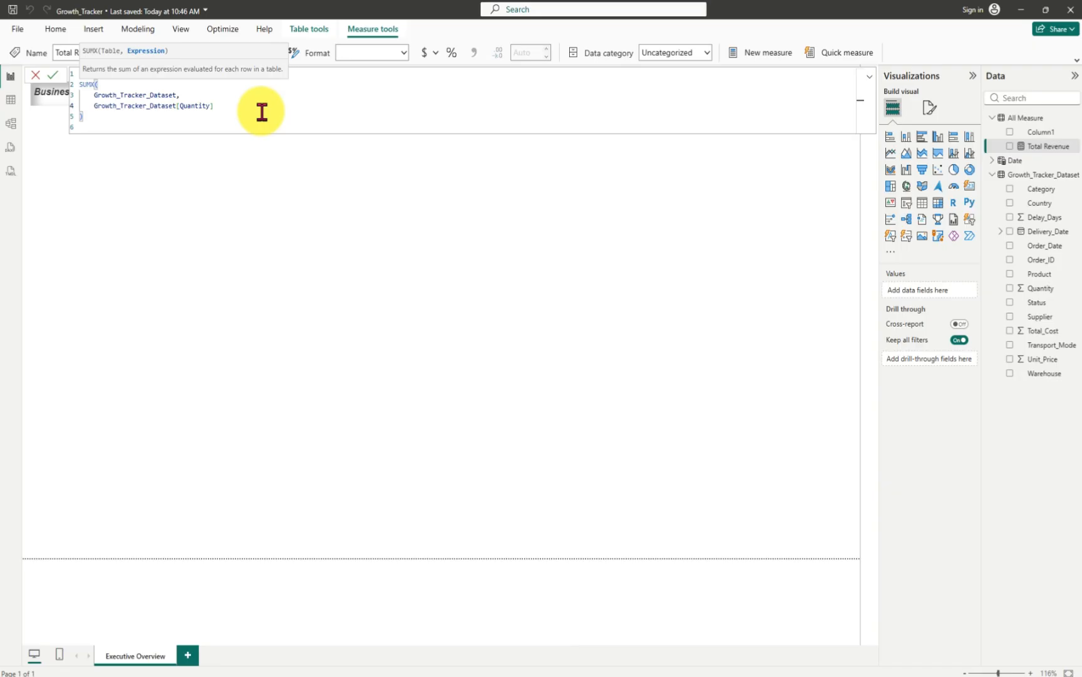
{"action": "type", "text": "* grow"}
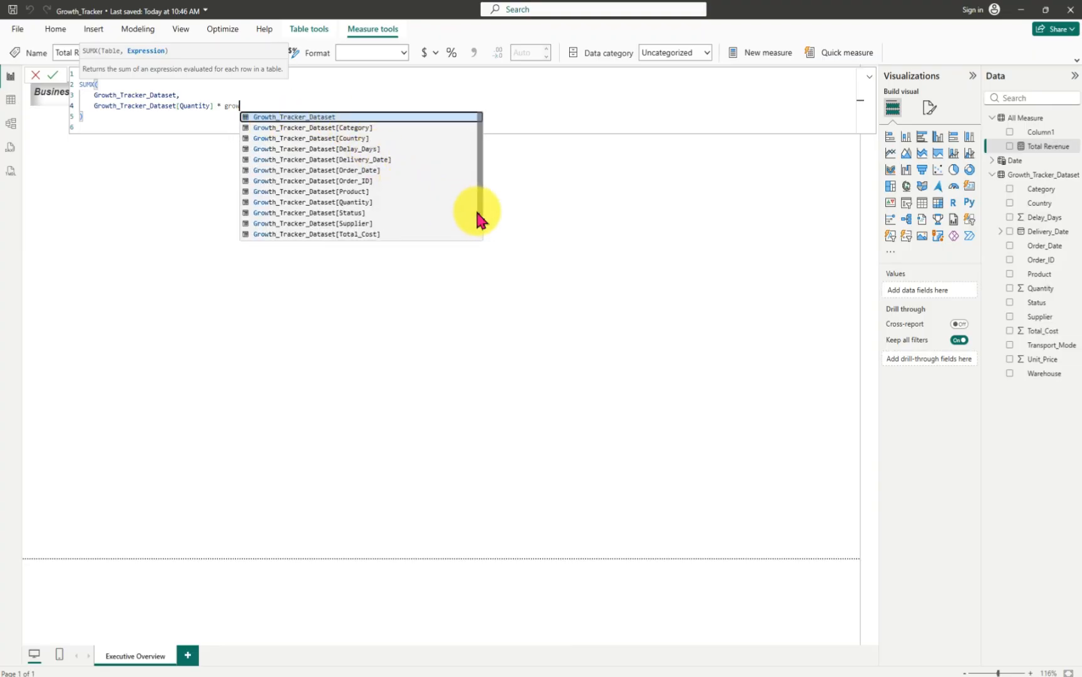
{"action": "scroll", "coordinate": [479, 220], "scroll_direction": "down", "scroll_amount": 1}
{"action": "scroll", "coordinate": [480, 222], "scroll_direction": "down", "scroll_amount": 2}
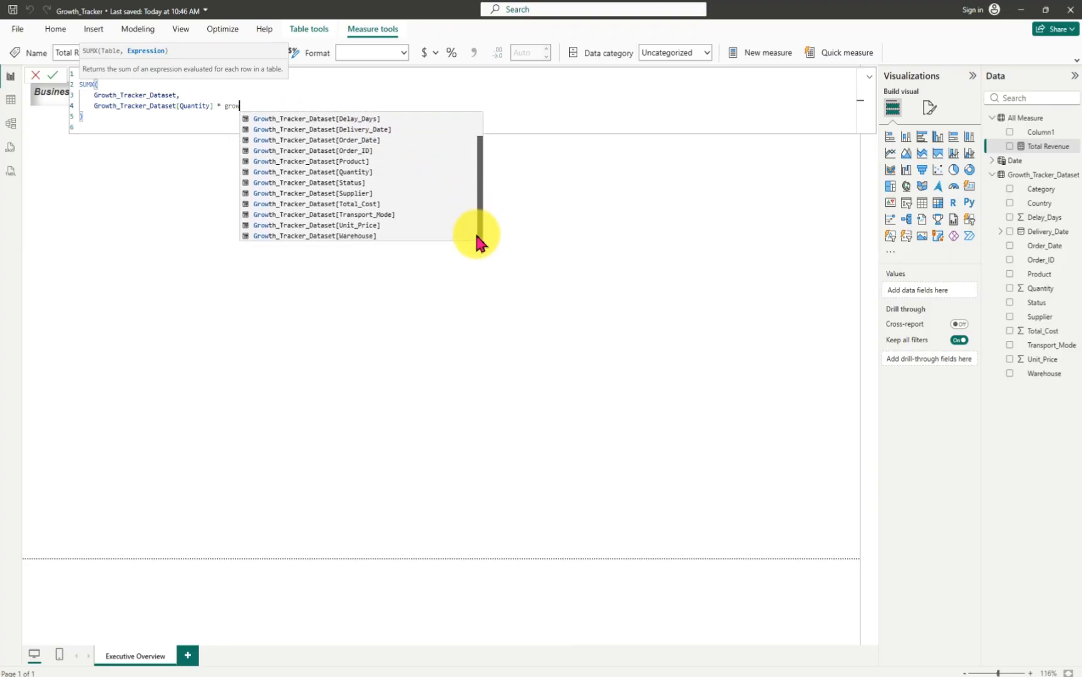
{"action": "left_click", "coordinate": [373, 224]}
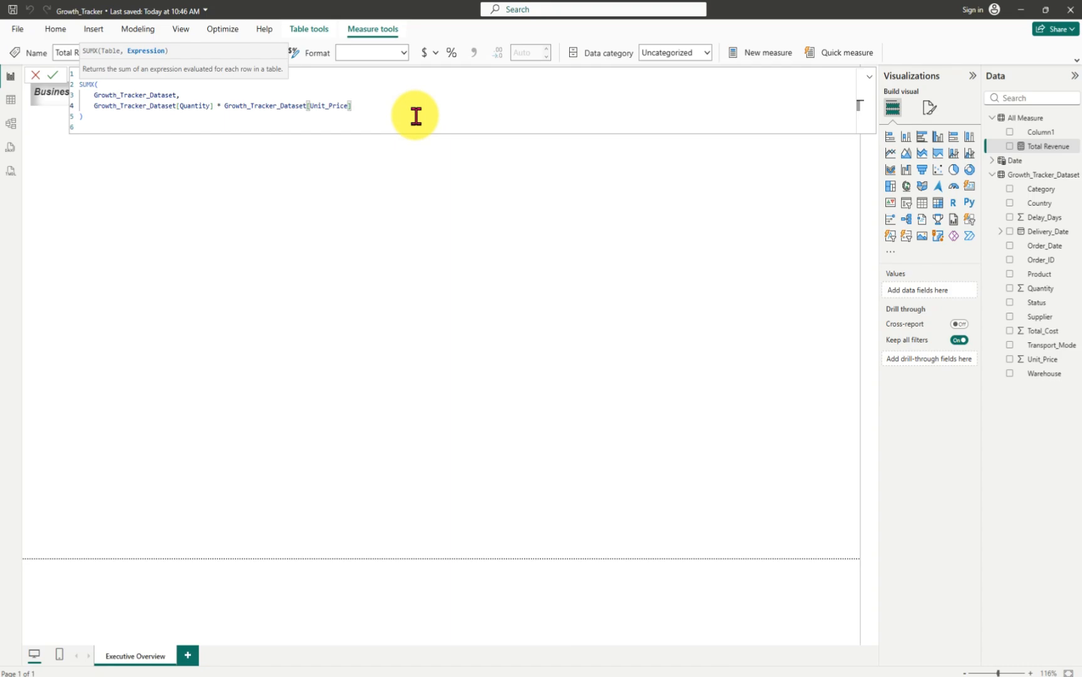
{"action": "left_click", "coordinate": [52, 76]}
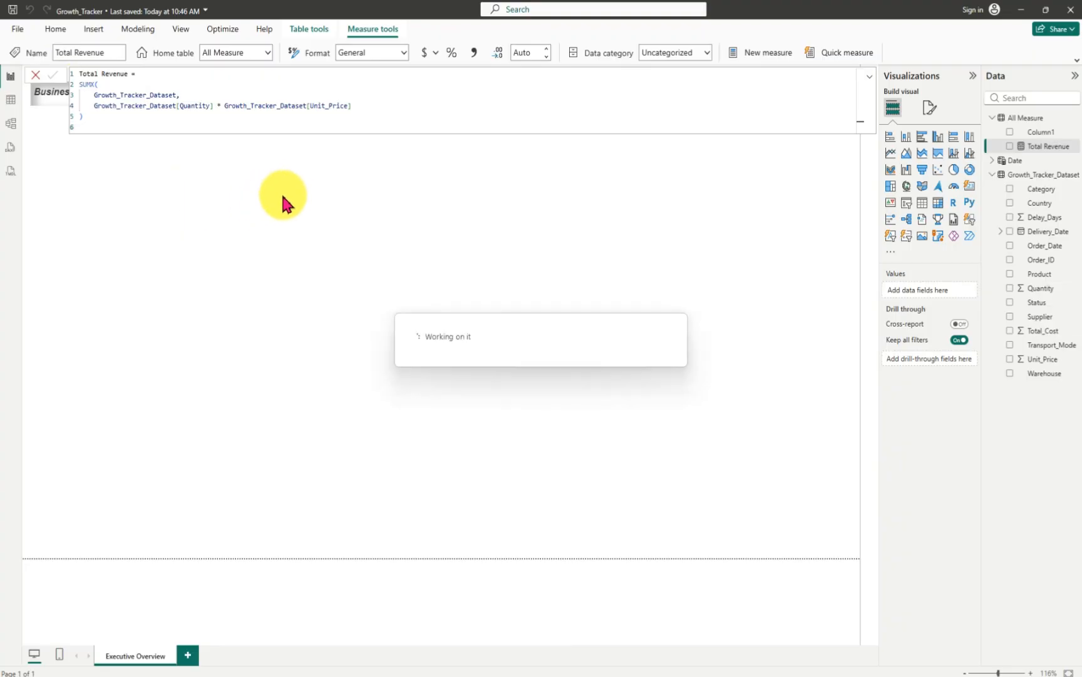
- Format the Total Revenue measure as Euro currency with 0 decimal places
{"action": "left_click", "coordinate": [437, 56]}
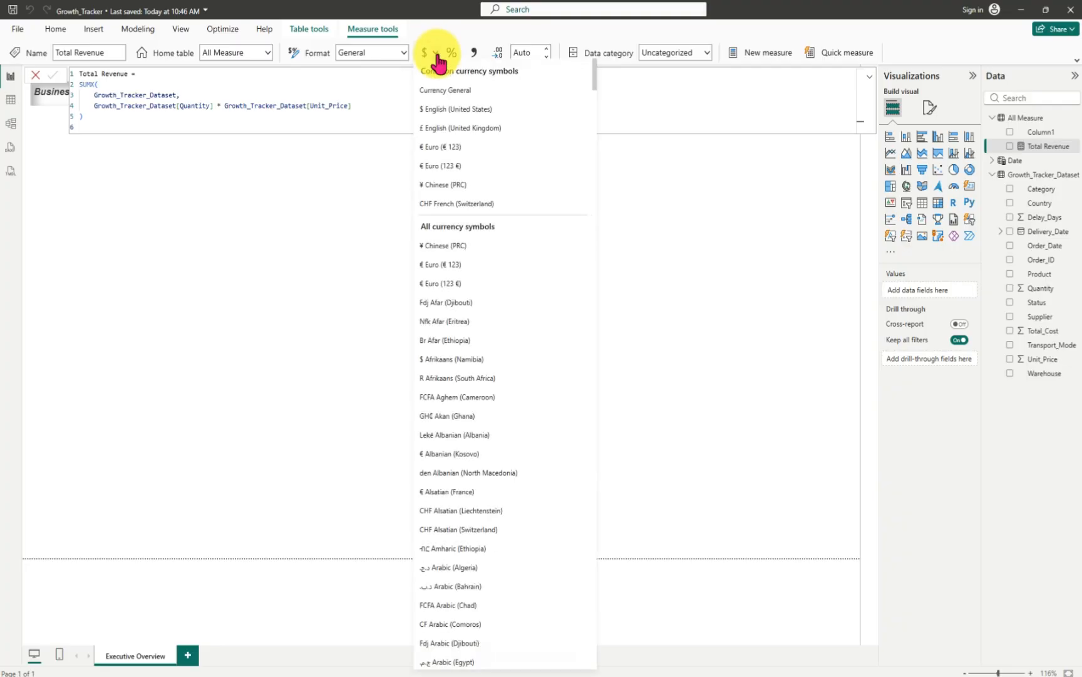
{"action": "left_click", "coordinate": [444, 155]}
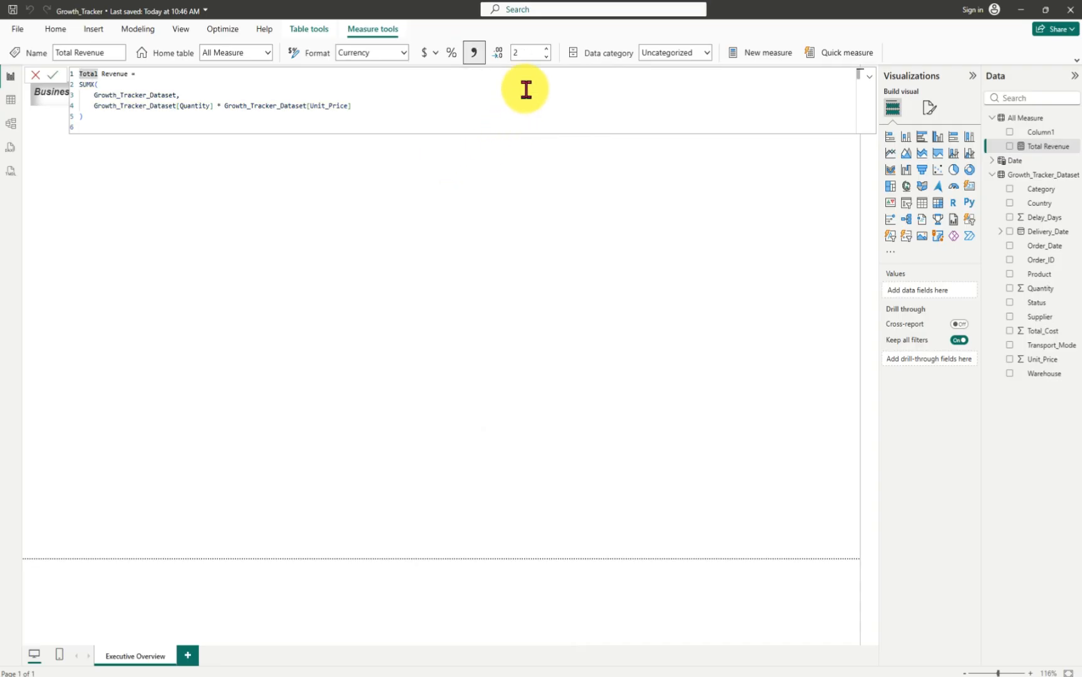
{"action": "left_click", "coordinate": [546, 58]}
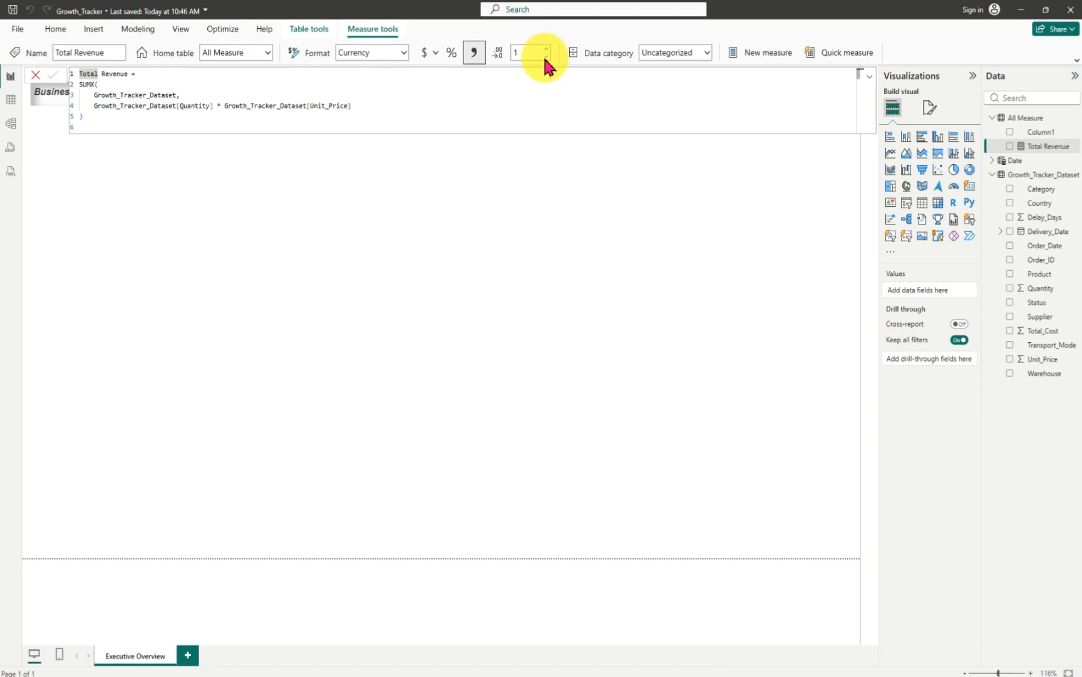
{"action": "left_click", "coordinate": [546, 58]}
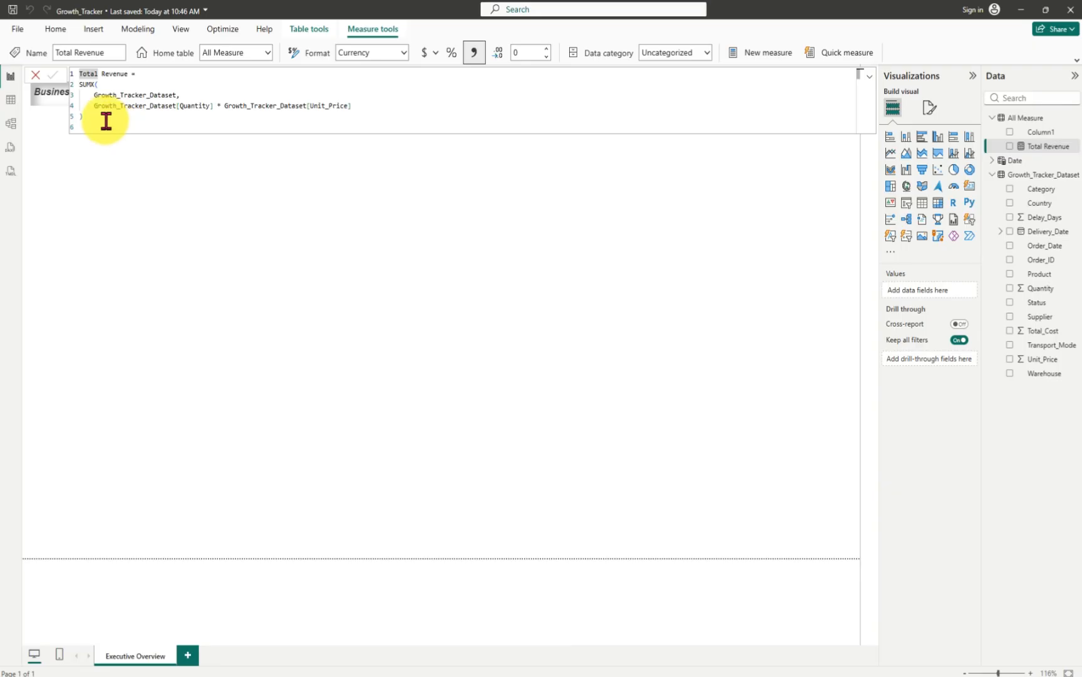
- Place the Total Revenue measure on the Executive Overview page as a card and position it below the Business Question text
{"action": "left_click", "coordinate": [166, 197]}
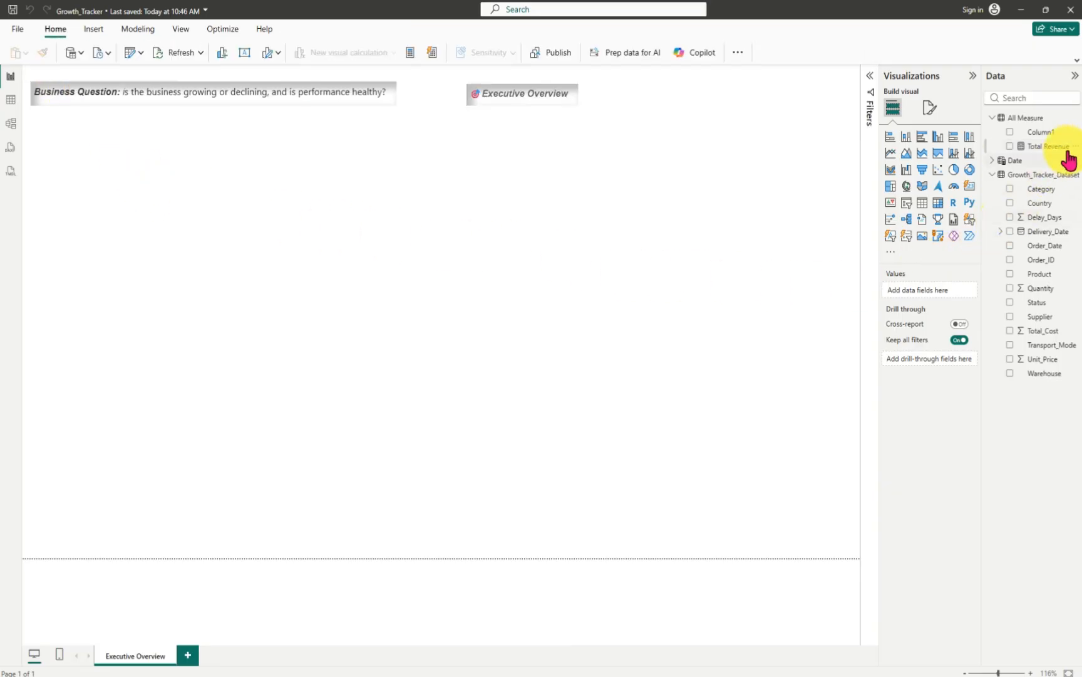
{"action": "left_click_drag", "start_coordinate": [1069, 160], "coordinate": [325, 268]}
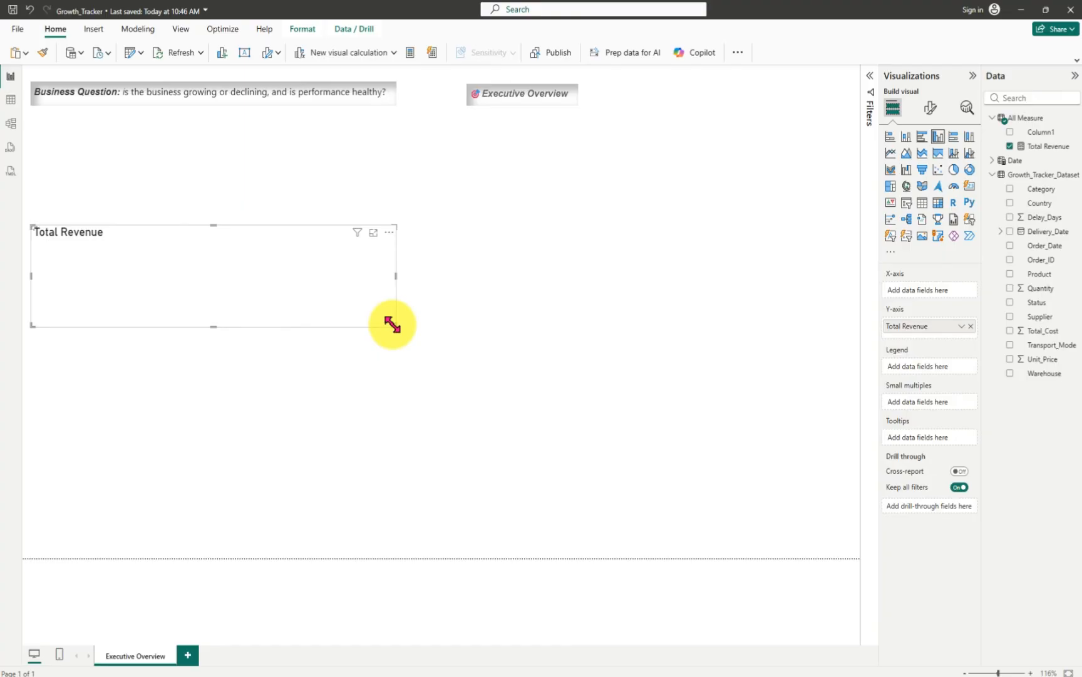
{"action": "left_click_drag", "start_coordinate": [393, 324], "coordinate": [177, 309]}
{"action": "left_click", "coordinate": [970, 187]}
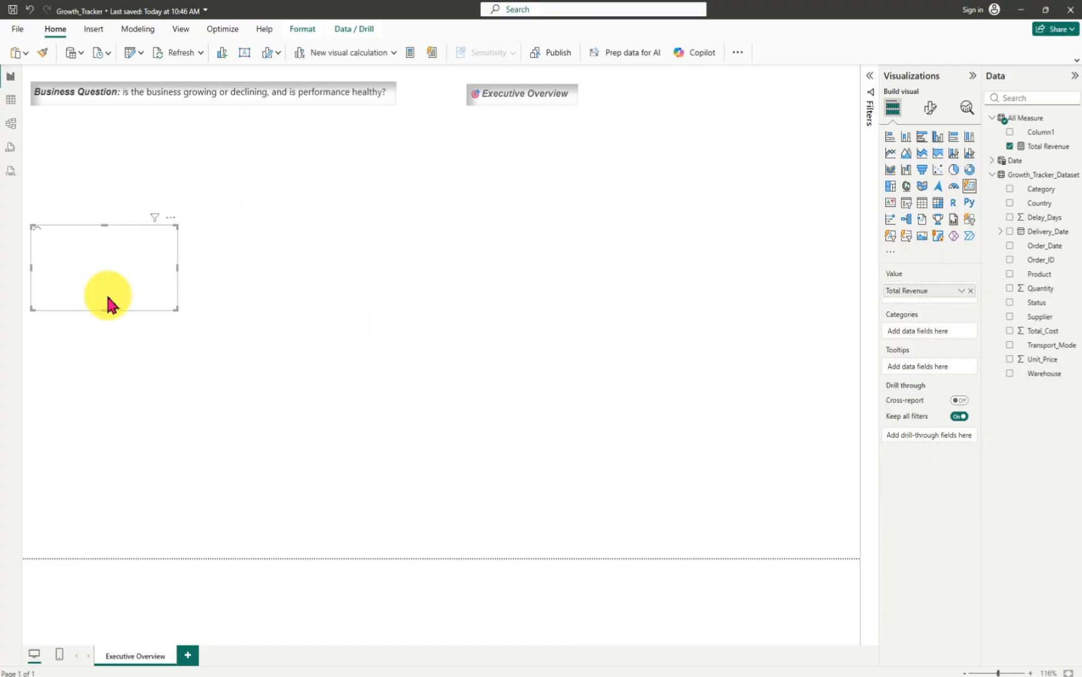
{"action": "left_click_drag", "start_coordinate": [109, 305], "coordinate": [164, 282]}
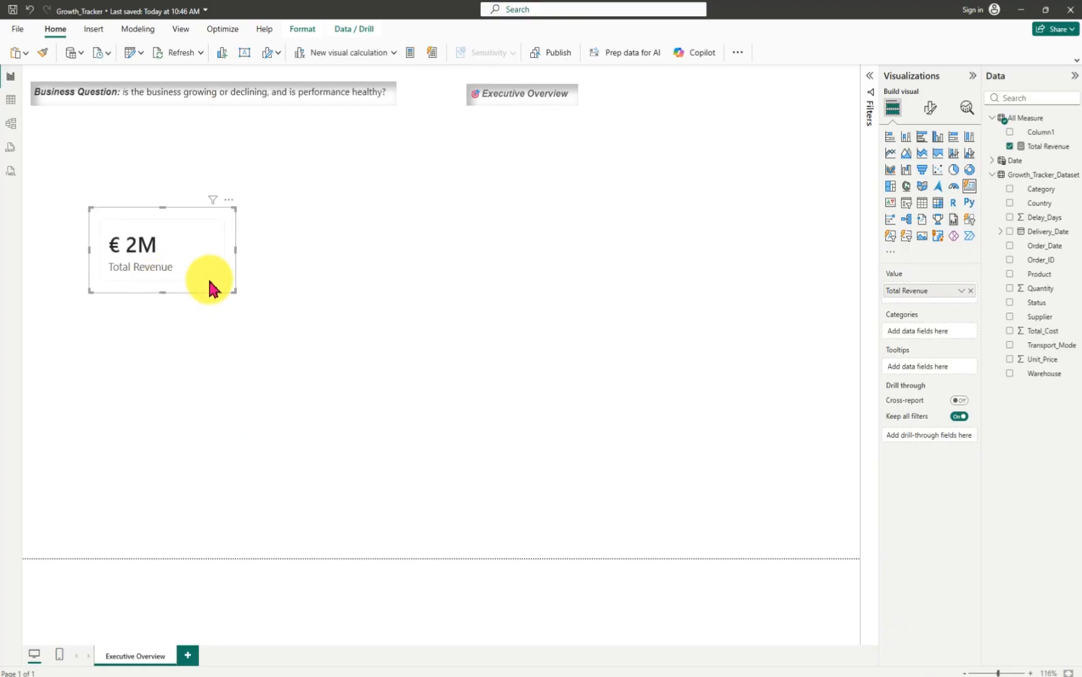
- Resize the Total Revenue card to a compact box that fits its value and label
{"action": "left_click_drag", "start_coordinate": [236, 251], "coordinate": [259, 263]}
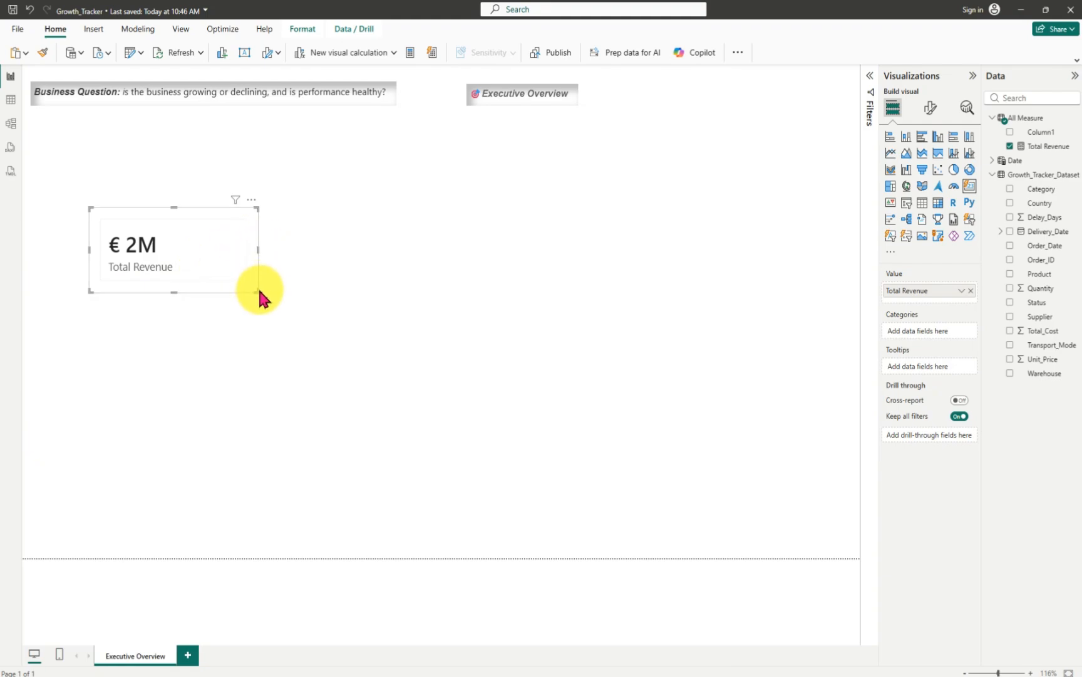
{"action": "left_click_drag", "start_coordinate": [257, 291], "coordinate": [217, 290]}
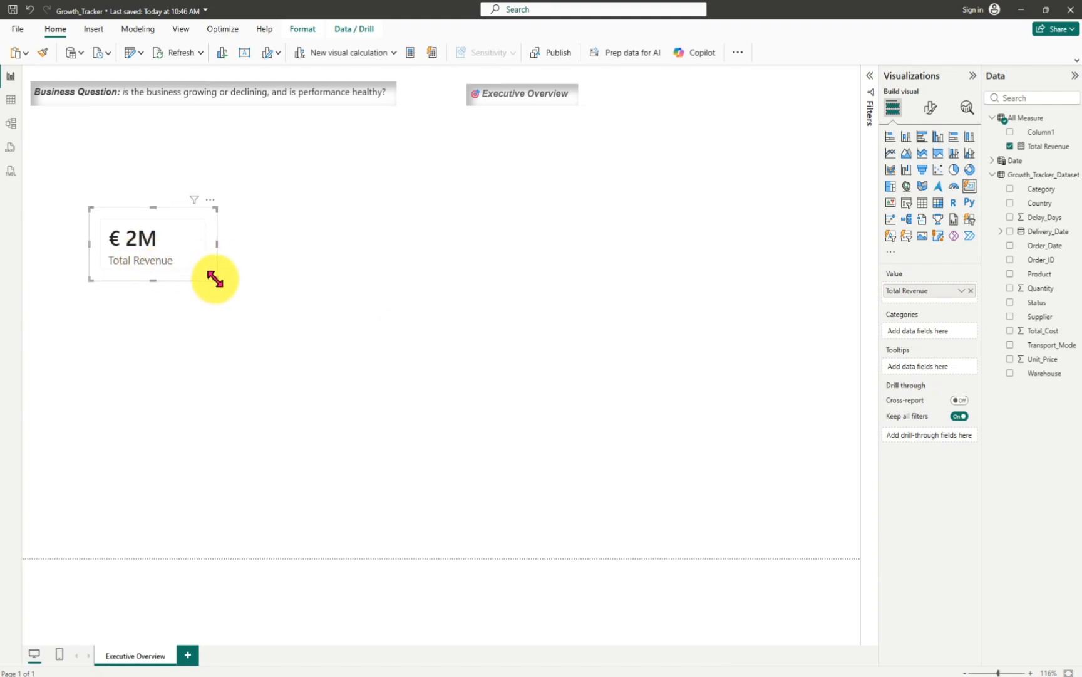
{"action": "mouse_move", "coordinate": [216, 280]}
{"action": "left_mouse_down"}
{"action": "mouse_move", "coordinate": [187, 260]}
{"action": "mouse_move", "coordinate": [224, 269]}
{"action": "mouse_move", "coordinate": [226, 284]}
{"action": "left_mouse_up"}
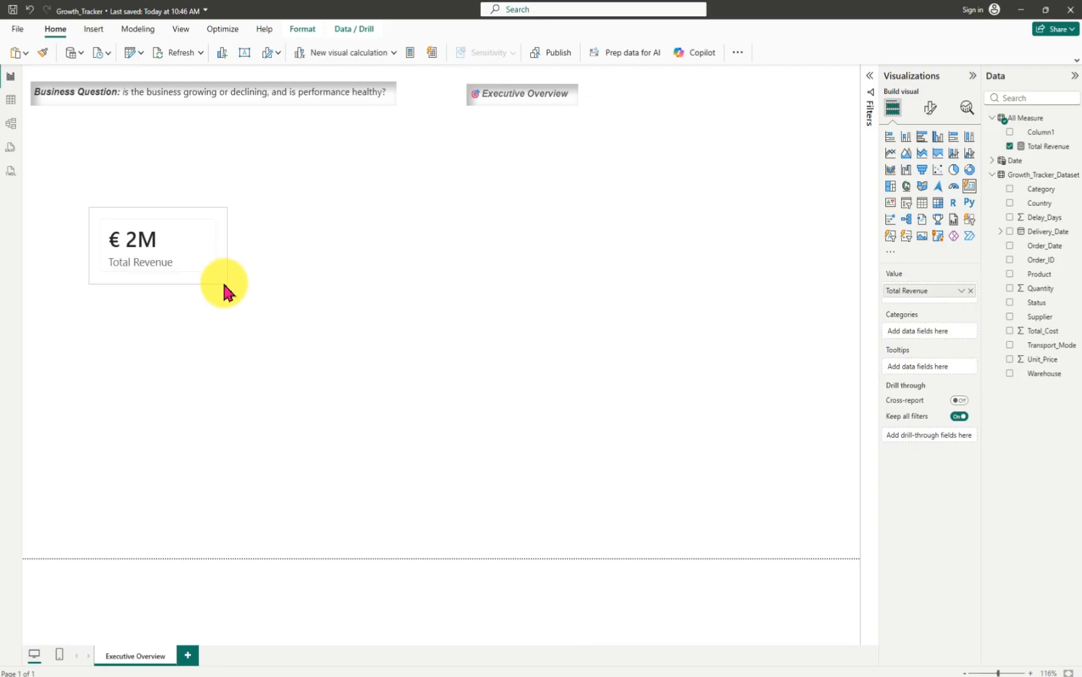
{"action": "left_click", "coordinate": [439, 293]}
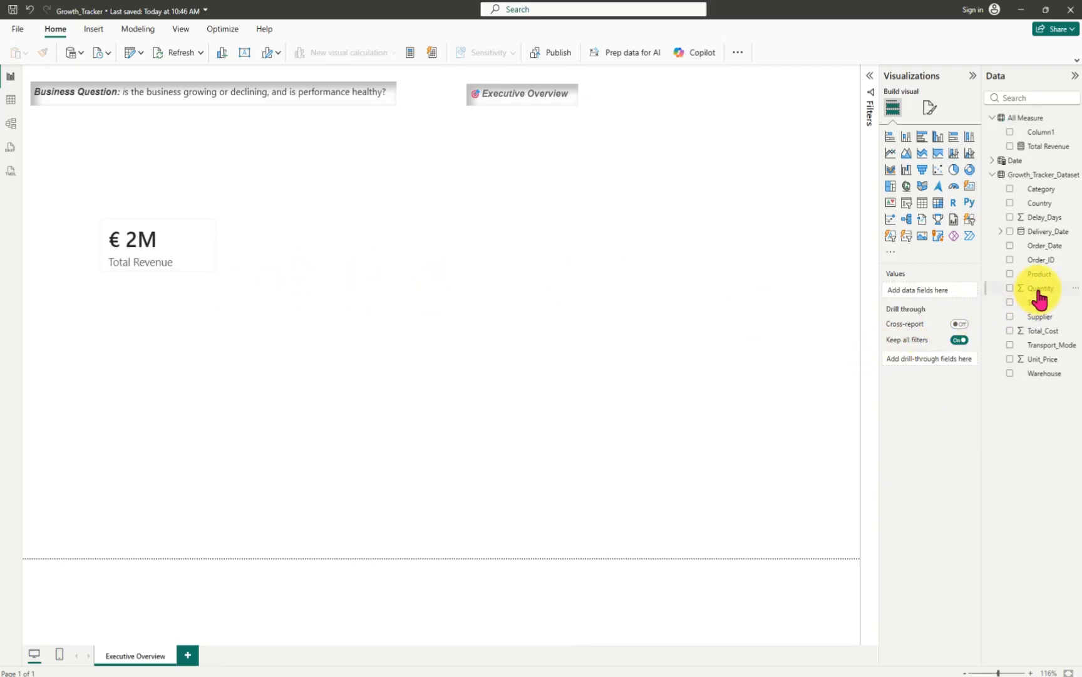
- Add the Quantity field from Growth_Tracker_Dataset to the page as a card and reduce the card's height
{"action": "left_click_drag", "start_coordinate": [1040, 288], "coordinate": [468, 371]}
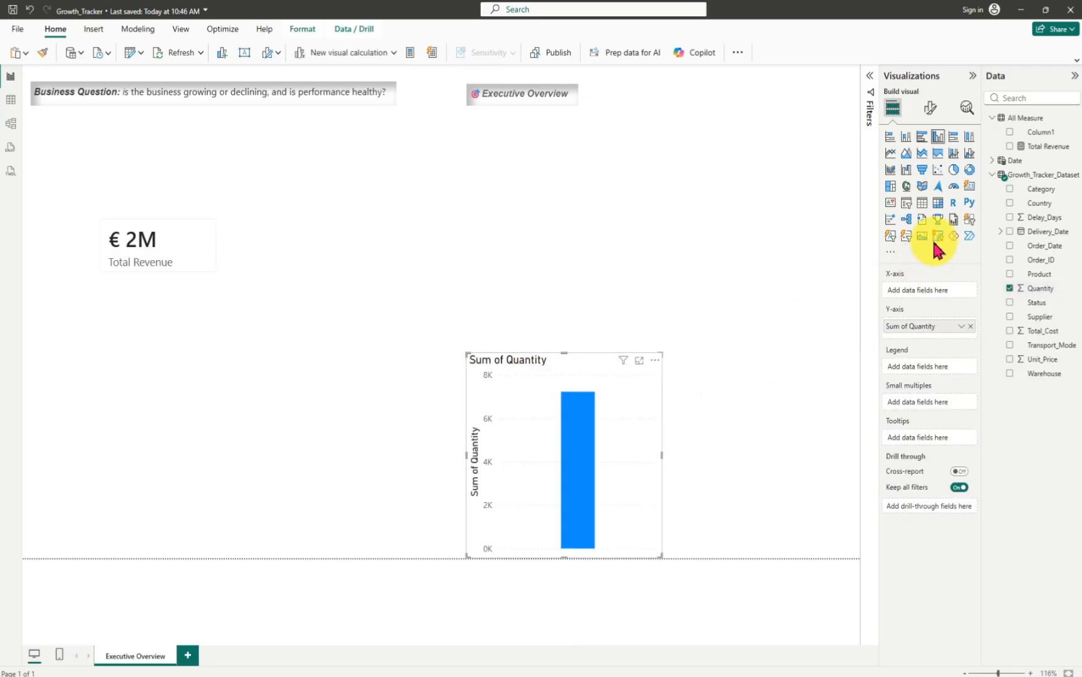
{"action": "left_click", "coordinate": [970, 186]}
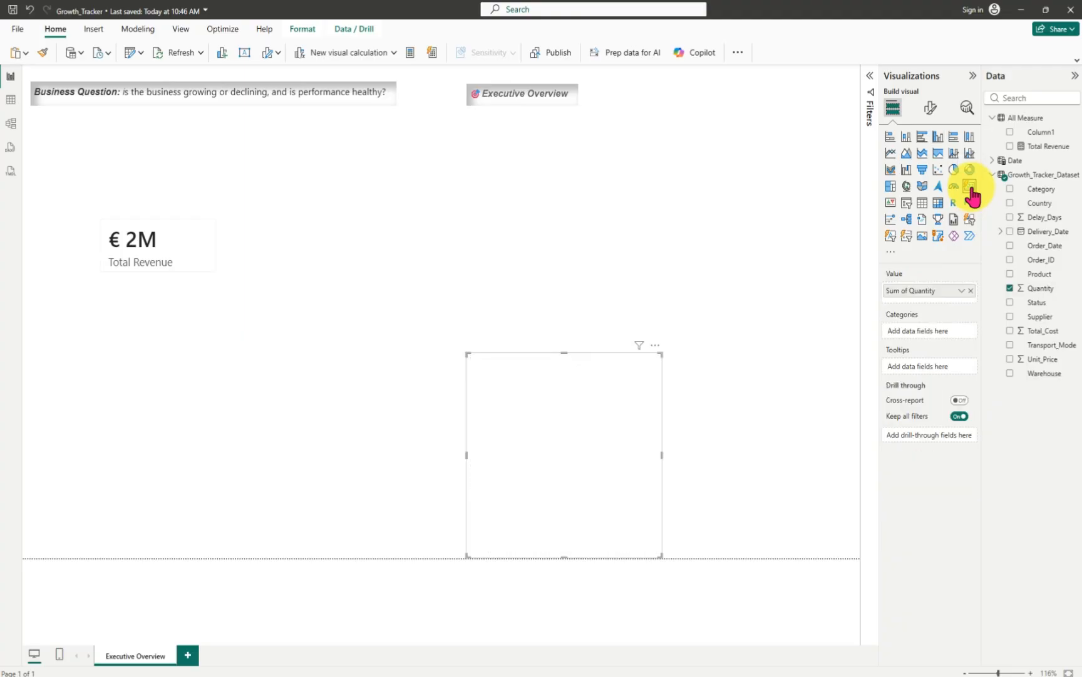
{"action": "left_click_drag", "start_coordinate": [616, 432], "coordinate": [595, 370]}
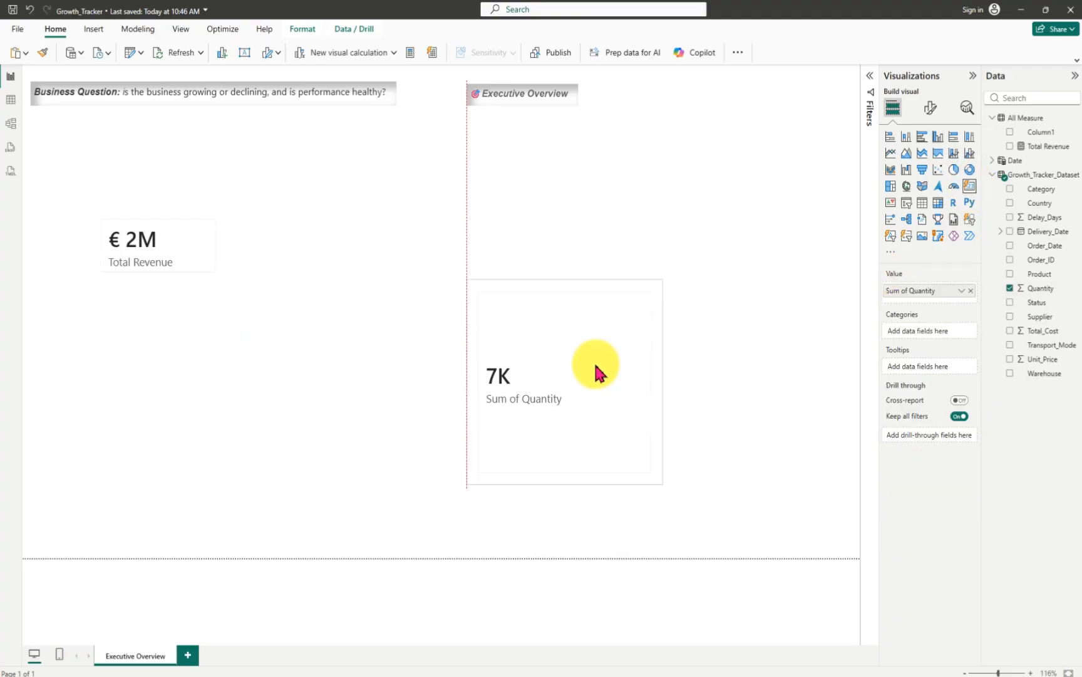
{"action": "left_click", "coordinate": [595, 370]}
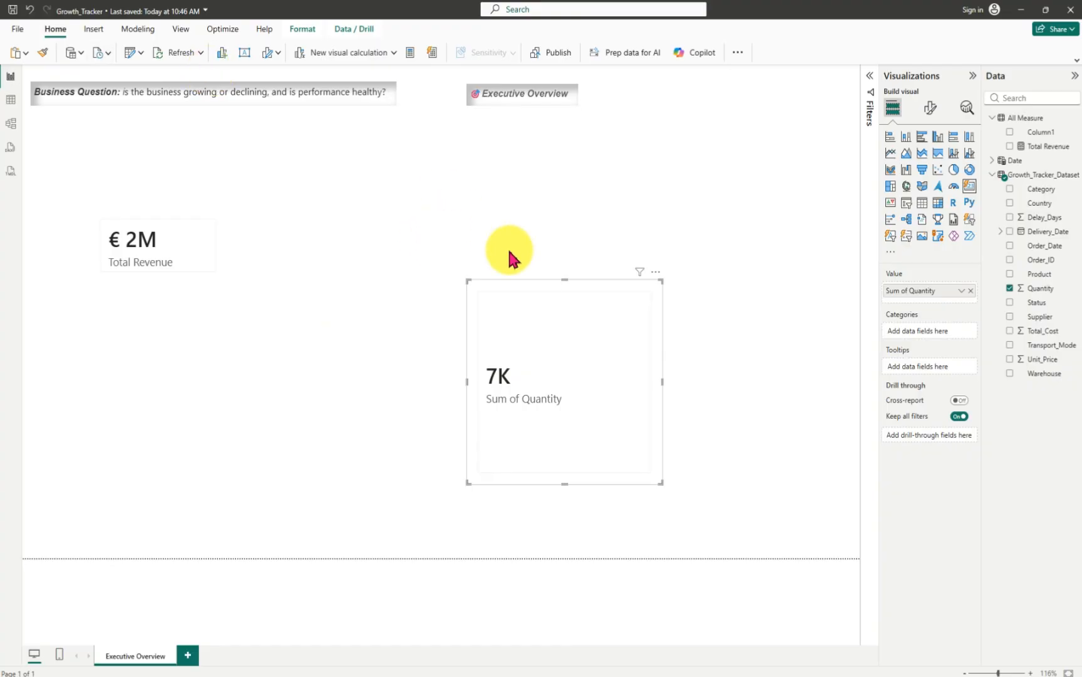
{"action": "left_click_drag", "start_coordinate": [663, 484], "coordinate": [684, 375]}
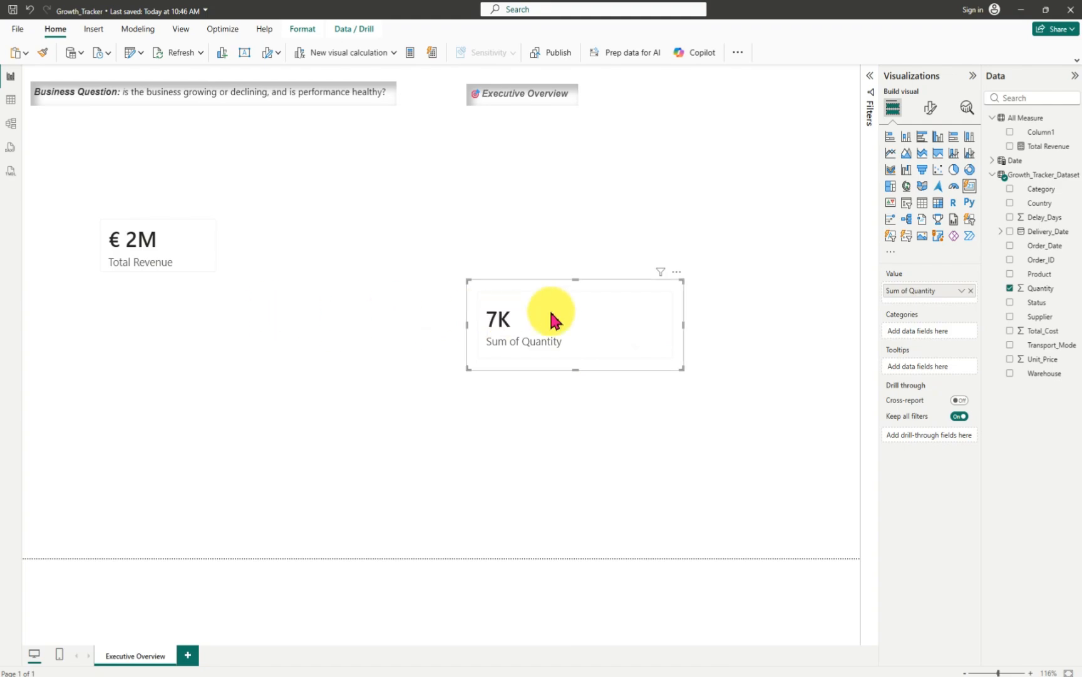
- Remove the Sum of Quantity card from the page and select the Total Revenue card
{"action": "left_click", "coordinate": [677, 273]}
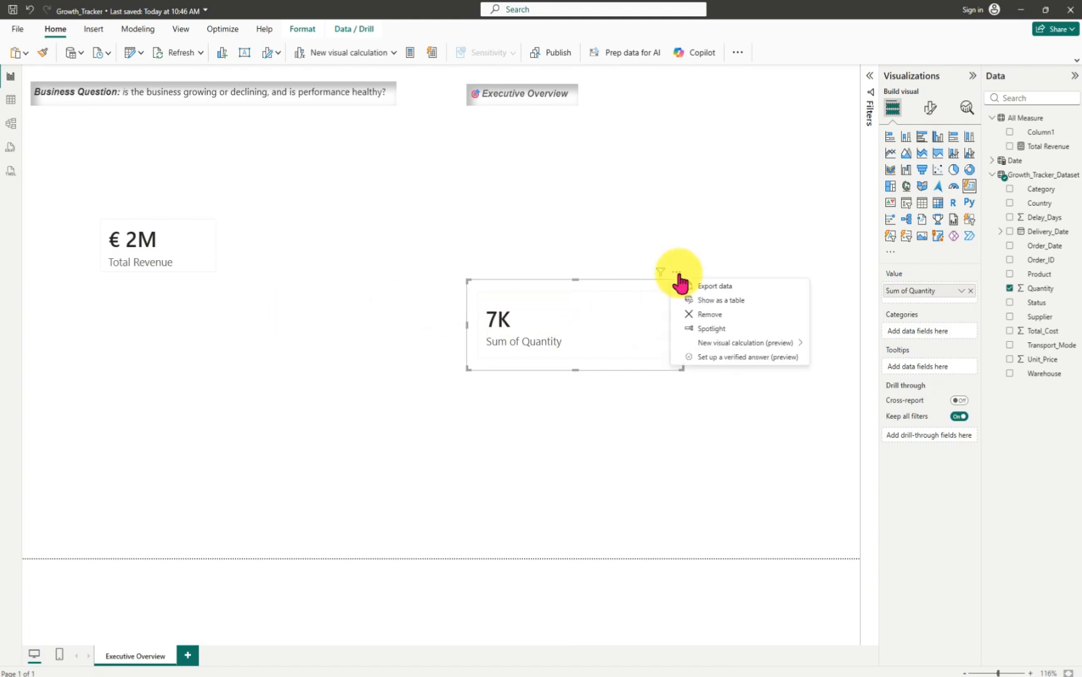
{"action": "left_click", "coordinate": [710, 314]}
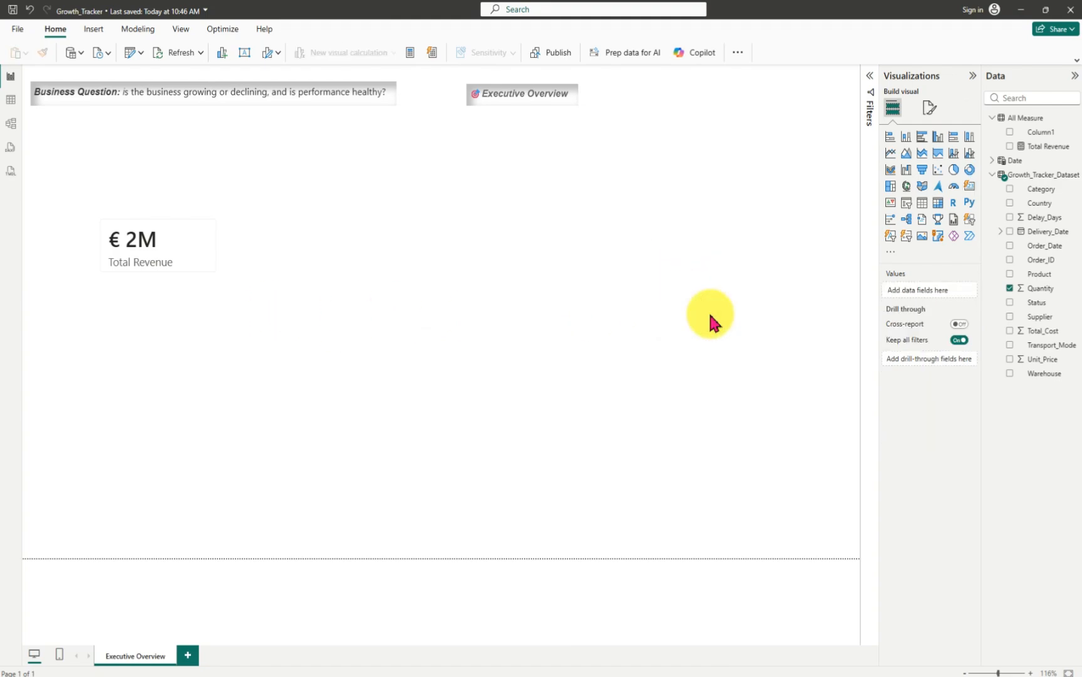
{"action": "left_click", "coordinate": [179, 266]}
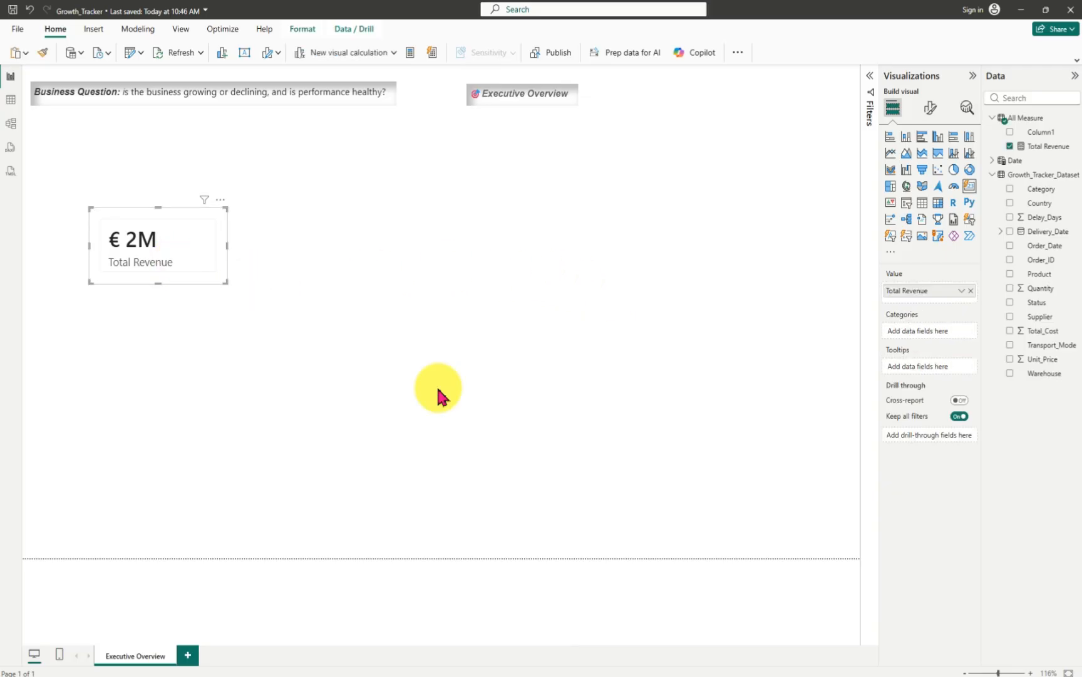
{"action": "mouse_move", "coordinate": [622, 672]}
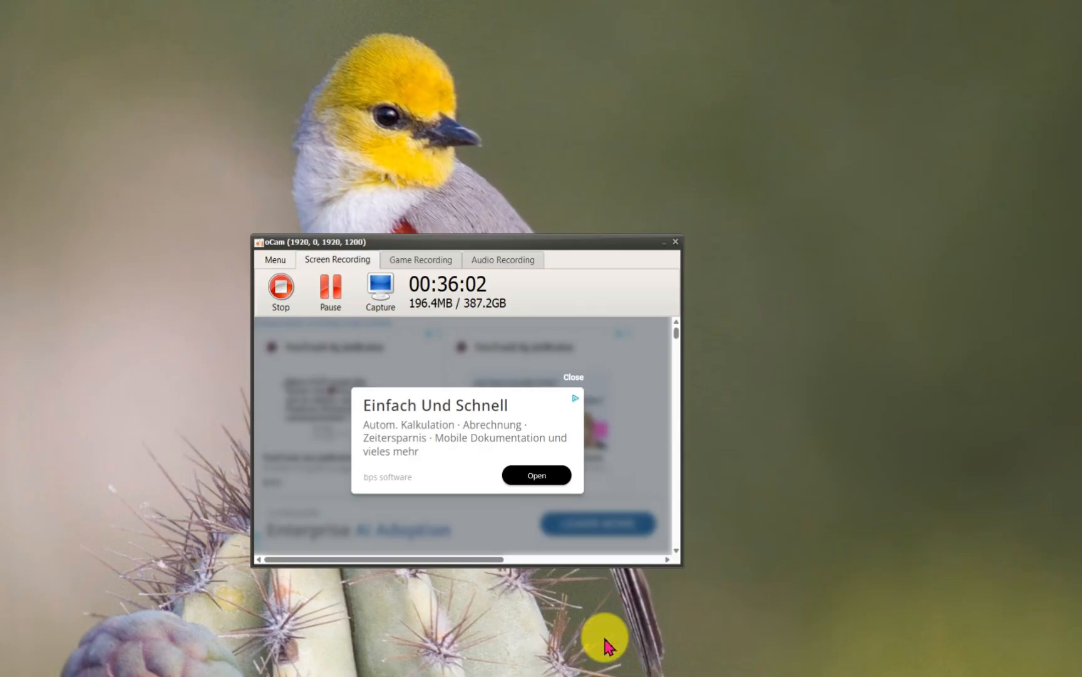
{"action": "left_click", "coordinate": [611, 633]}
{"action": "left_click", "coordinate": [332, 294]}
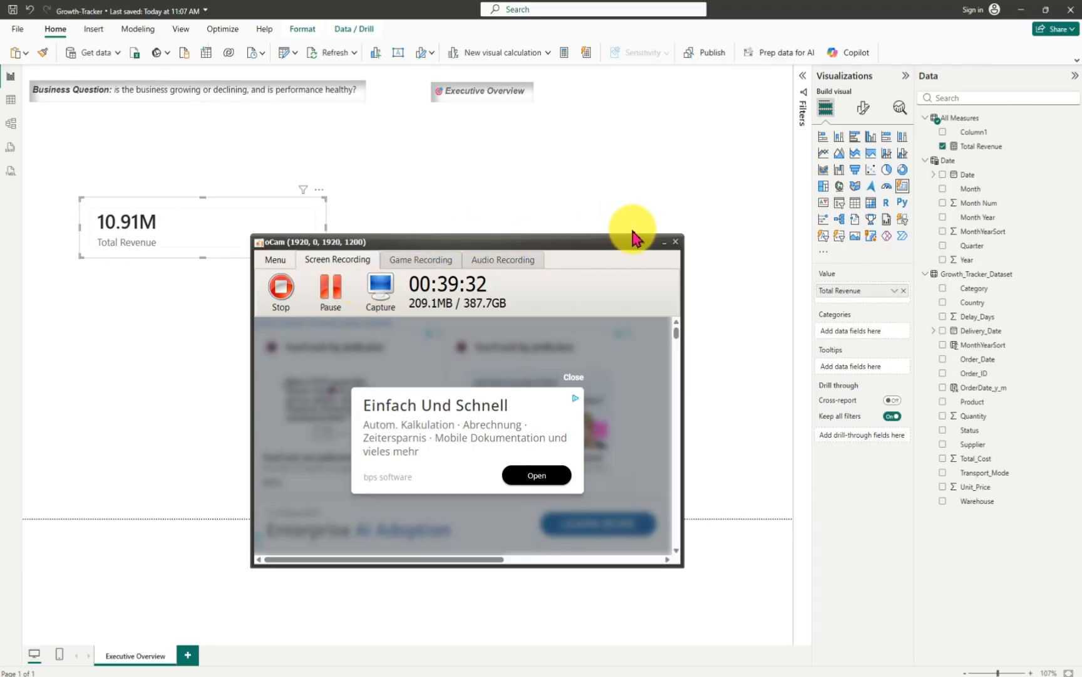
{"action": "left_click", "coordinate": [663, 242]}
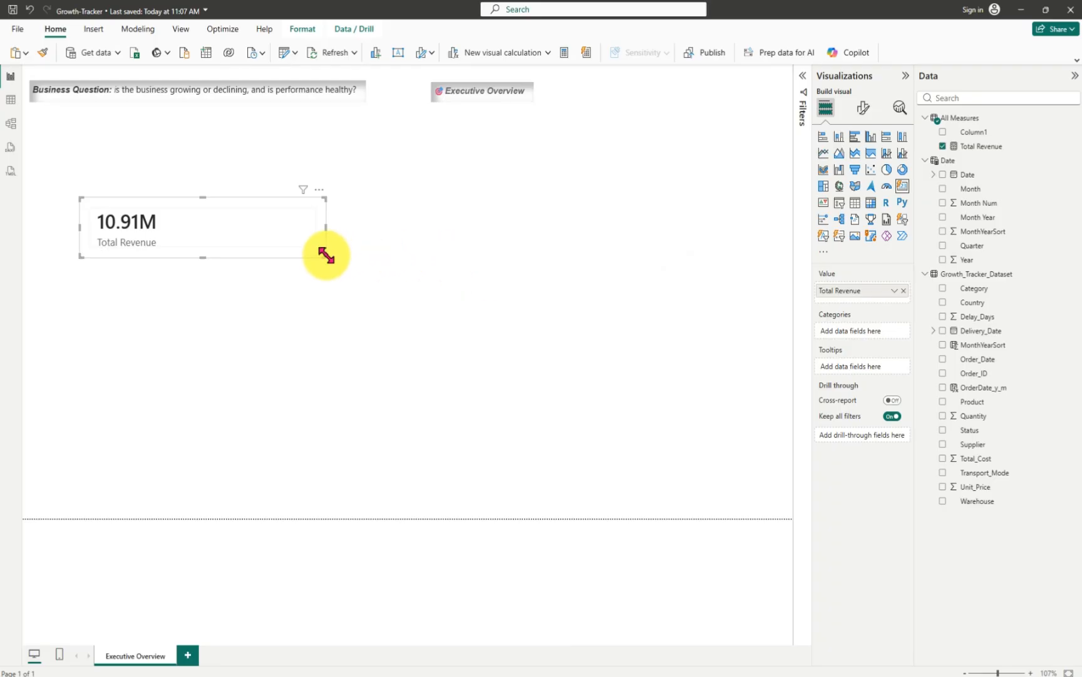
- Narrow the Total Revenue card, move it up, and format its measure as € Euro (€ 123) currency
{"action": "left_click_drag", "start_coordinate": [324, 256], "coordinate": [290, 266]}
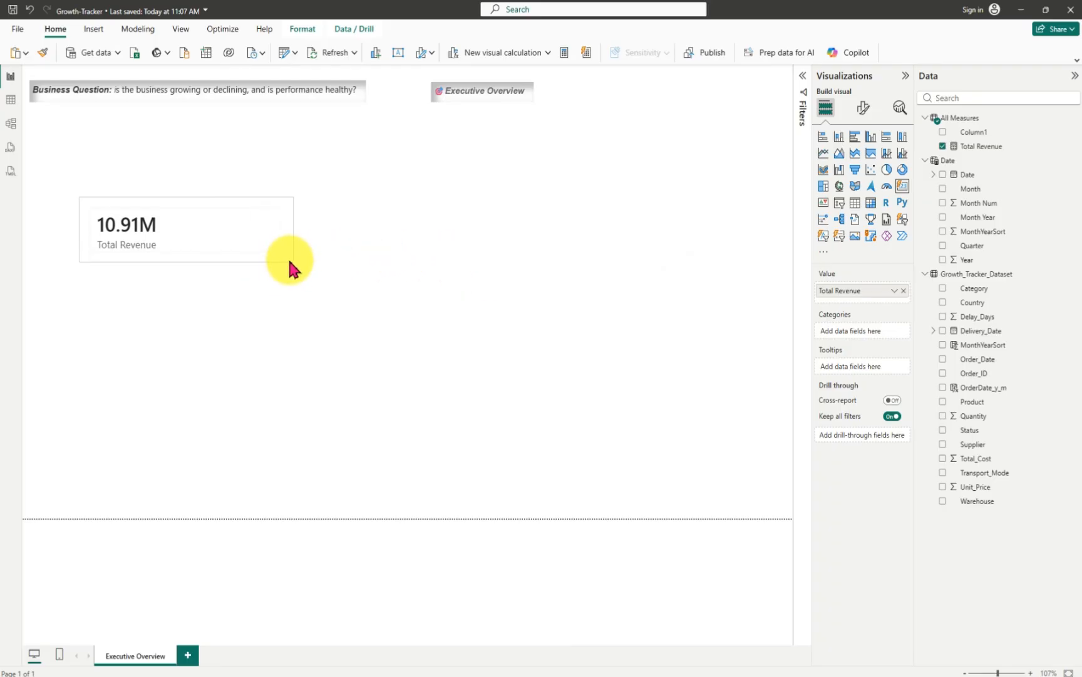
{"action": "left_click_drag", "start_coordinate": [203, 271], "coordinate": [202, 238]}
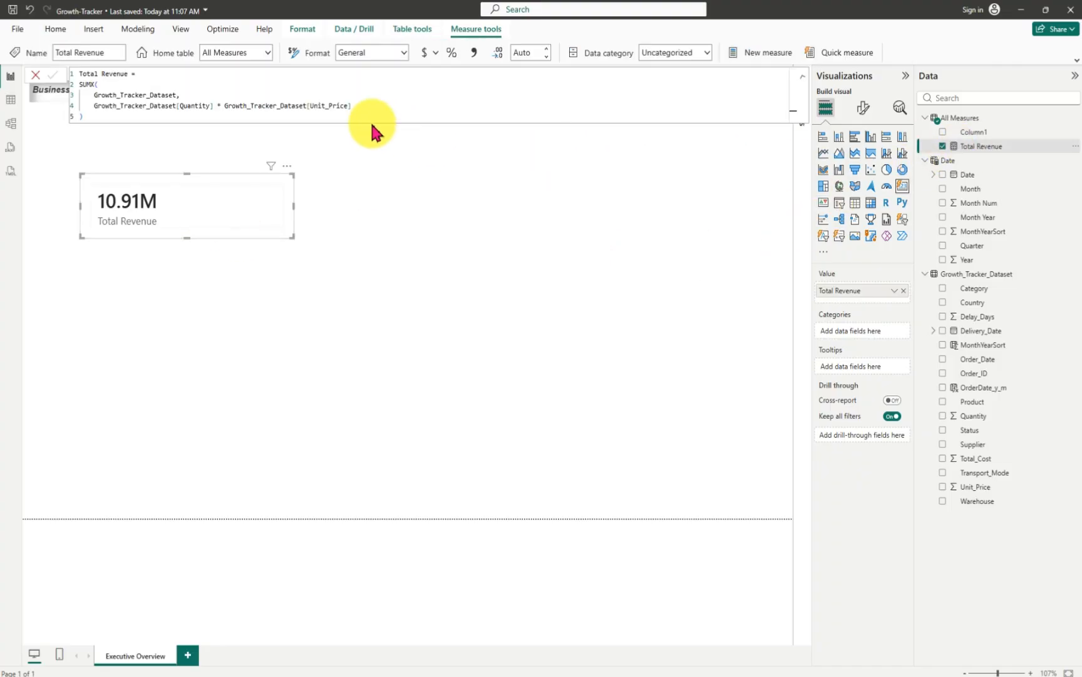
{"action": "left_click", "coordinate": [437, 52]}
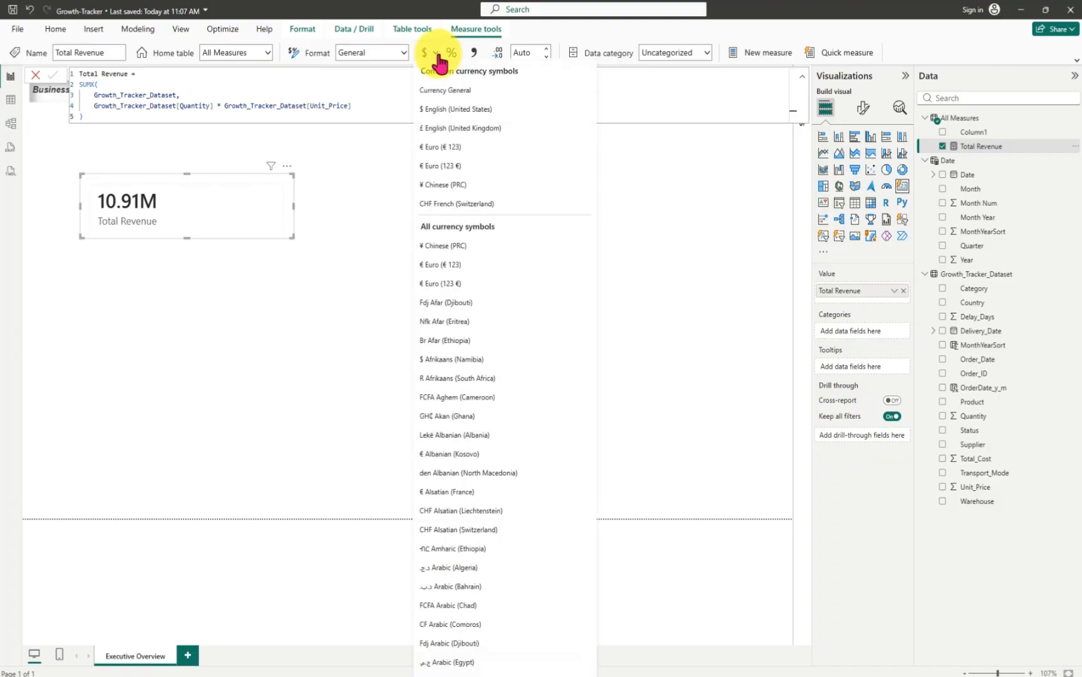
{"action": "left_click", "coordinate": [444, 156]}
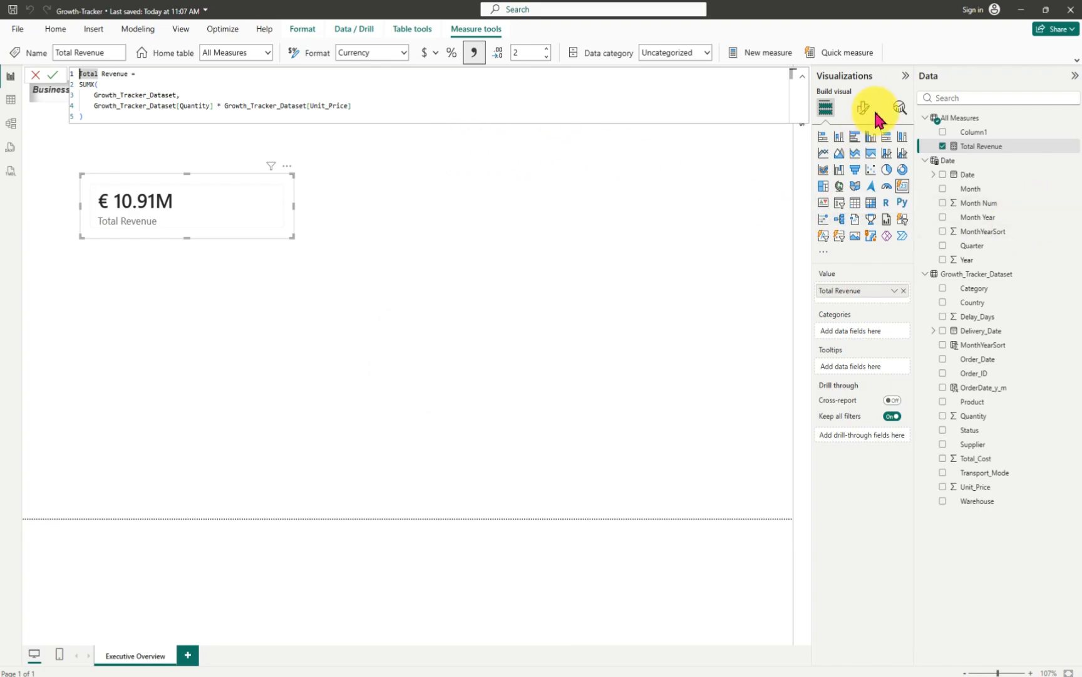
- Review the Total Revenue card's format settings for Cards and Callout, including the callout Value options
{"action": "left_click", "coordinate": [859, 109]}
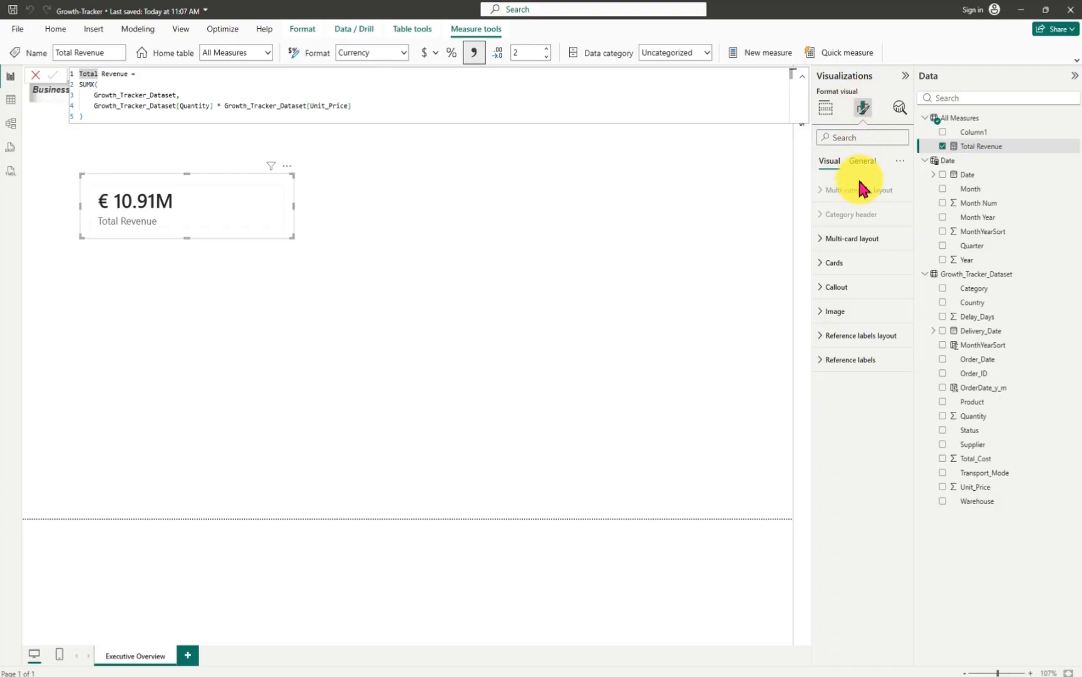
{"action": "left_click", "coordinate": [825, 269]}
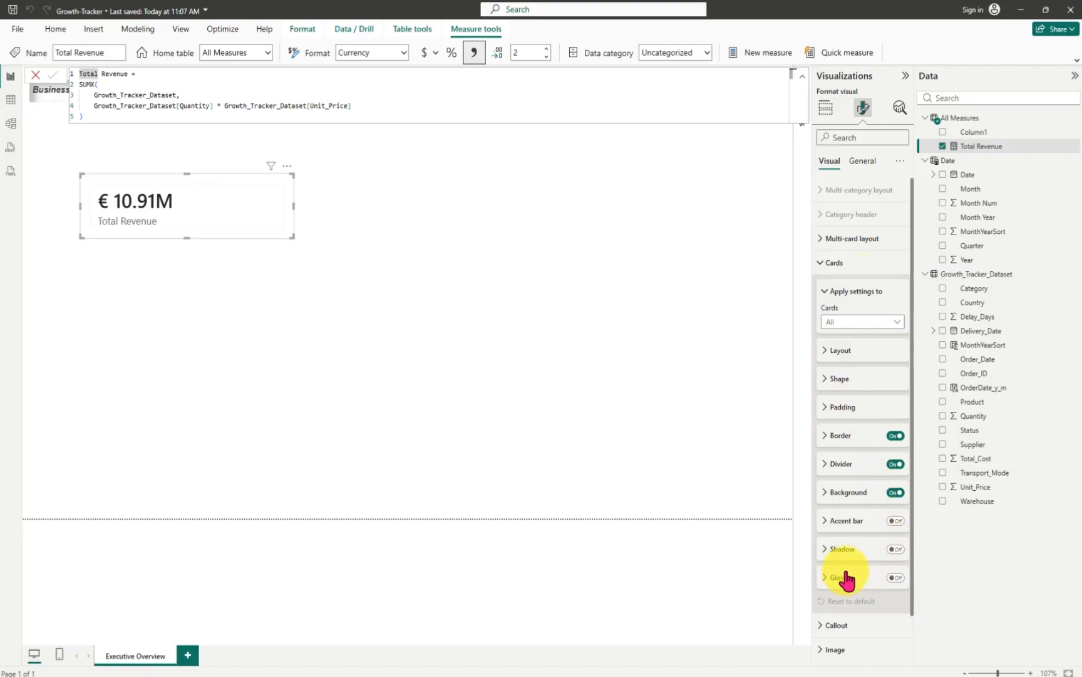
{"action": "scroll", "coordinate": [833, 489], "scroll_direction": "down", "scroll_amount": 1}
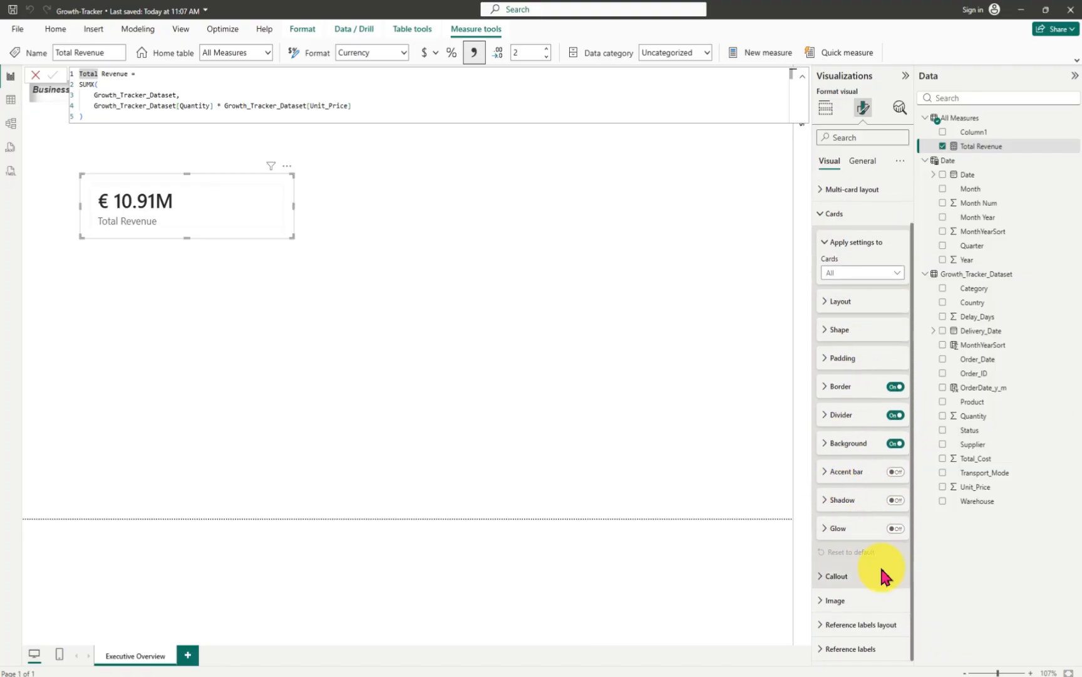
{"action": "left_click", "coordinate": [822, 577]}
{"action": "scroll", "coordinate": [861, 582], "scroll_direction": "down", "scroll_amount": 5}
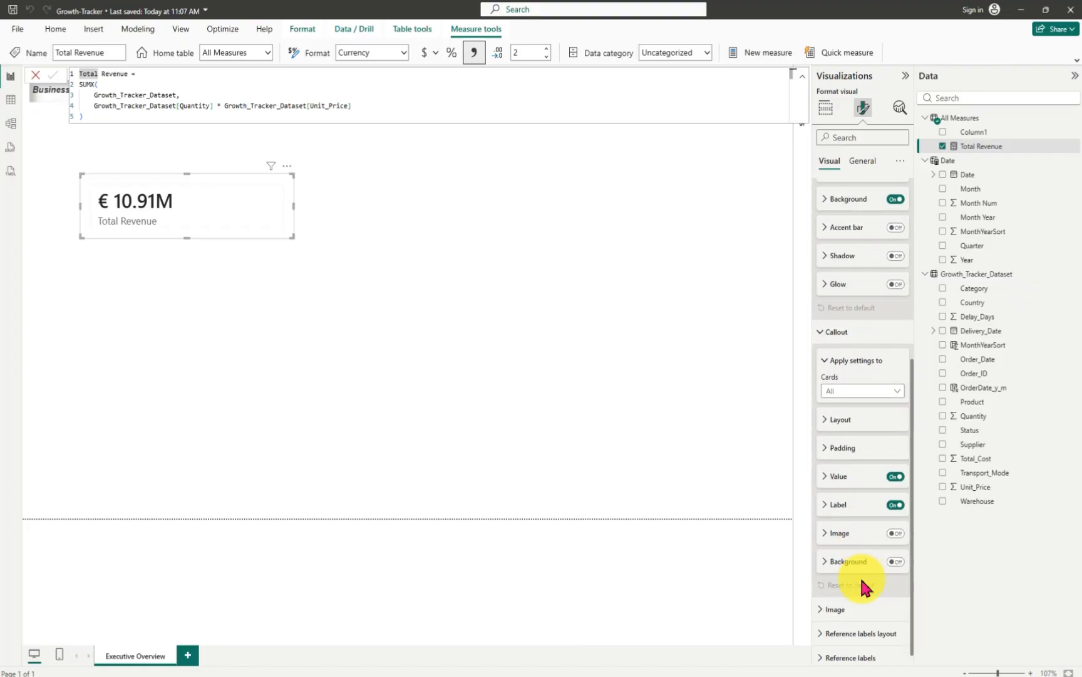
{"action": "left_click", "coordinate": [829, 474]}
{"action": "scroll", "coordinate": [882, 538], "scroll_direction": "down", "scroll_amount": 4}
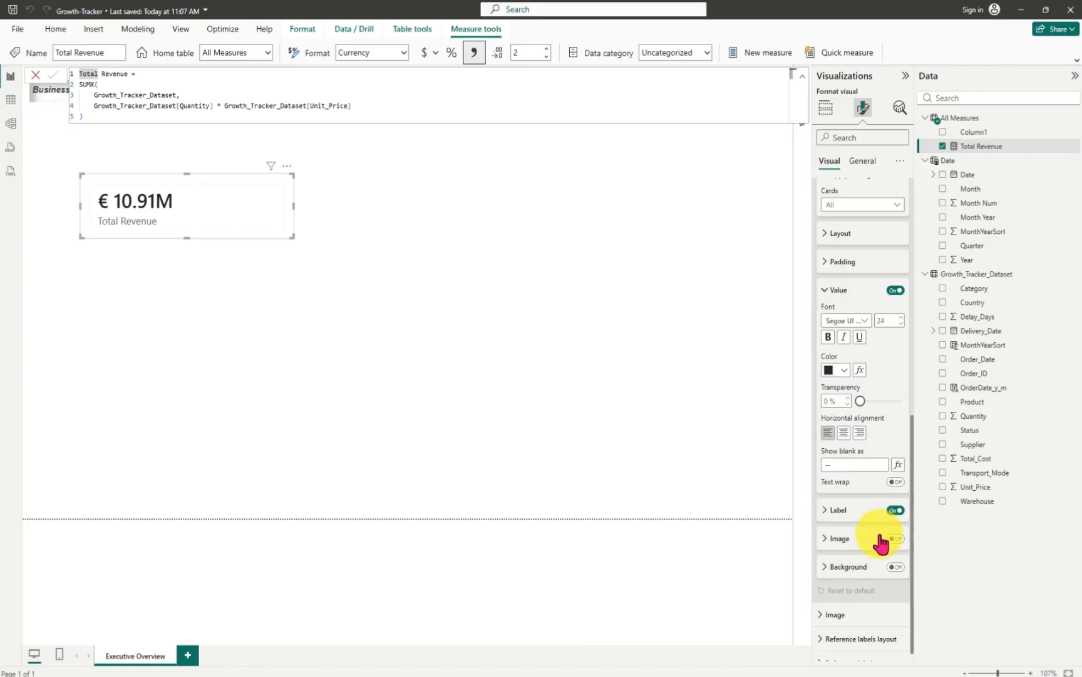
{"action": "scroll", "coordinate": [881, 534], "scroll_direction": "down", "scroll_amount": 1}
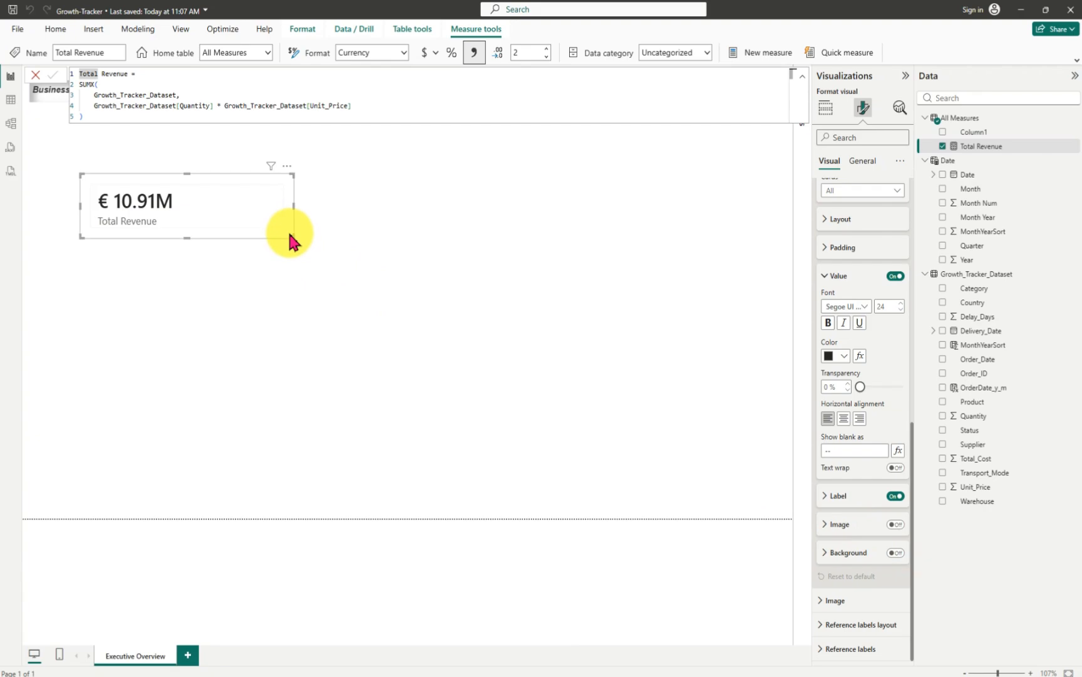
- Shrink the Total Revenue card to make it narrower and slightly shorter, and deselect it
{"action": "left_click_drag", "start_coordinate": [292, 237], "coordinate": [253, 230]}
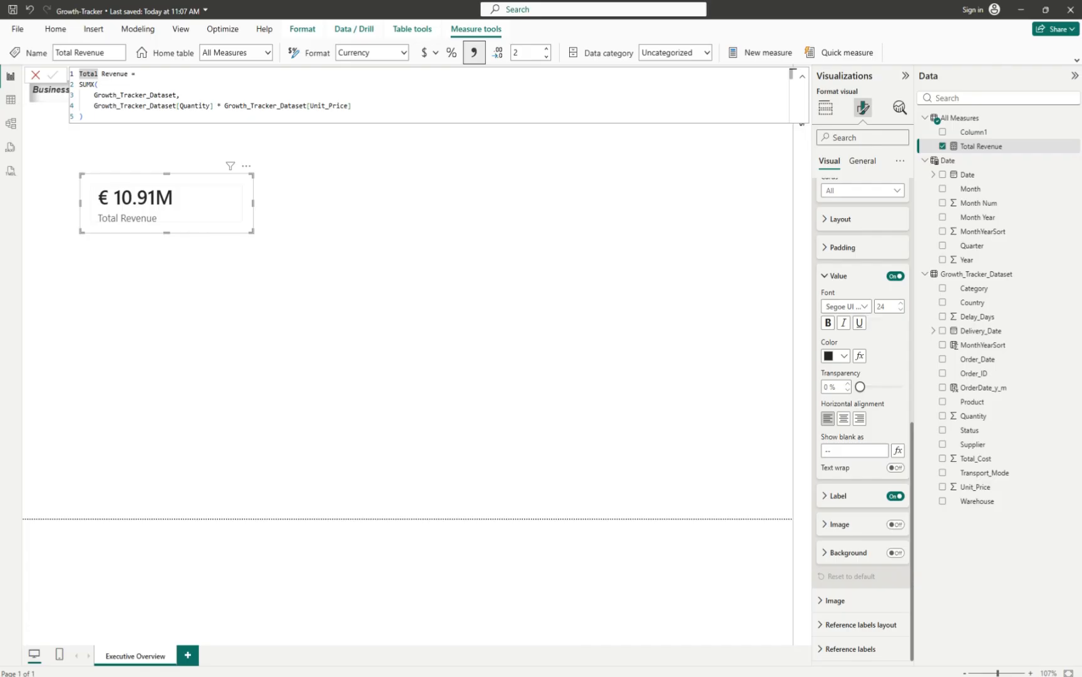
{"action": "left_click", "coordinate": [472, 271]}
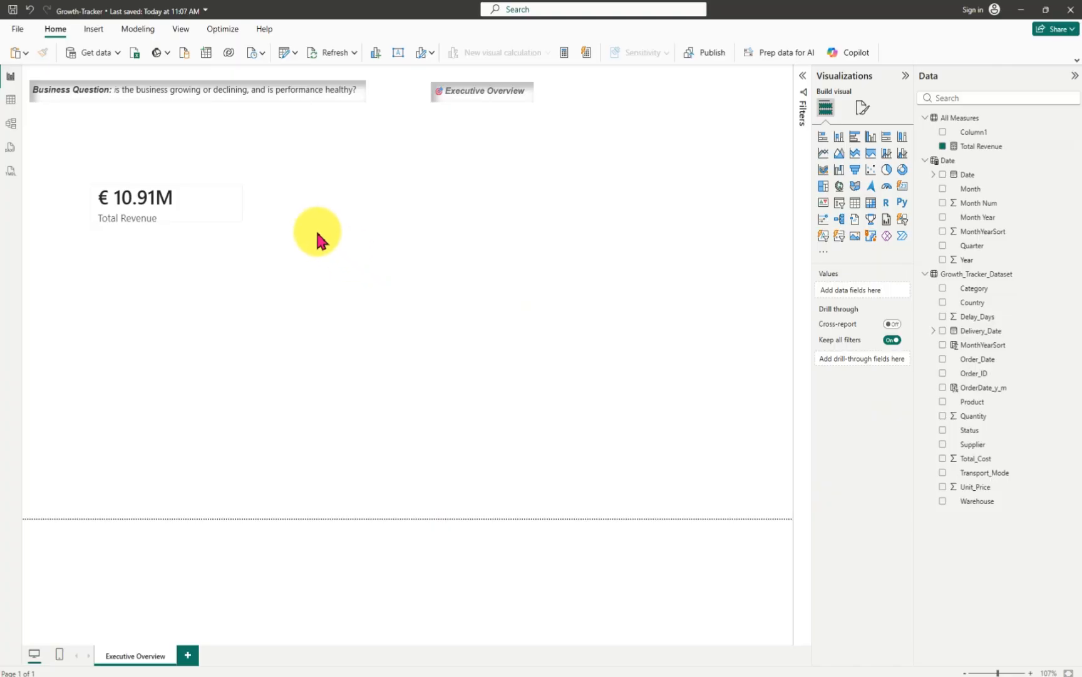
- Paste the preformatted card beside the existing card and repair its broken field with the Total Revenue measure
{"action": "key", "text": "ctrl+v"}
{"action": "left_click_drag", "start_coordinate": [273, 292], "coordinate": [356, 236]}
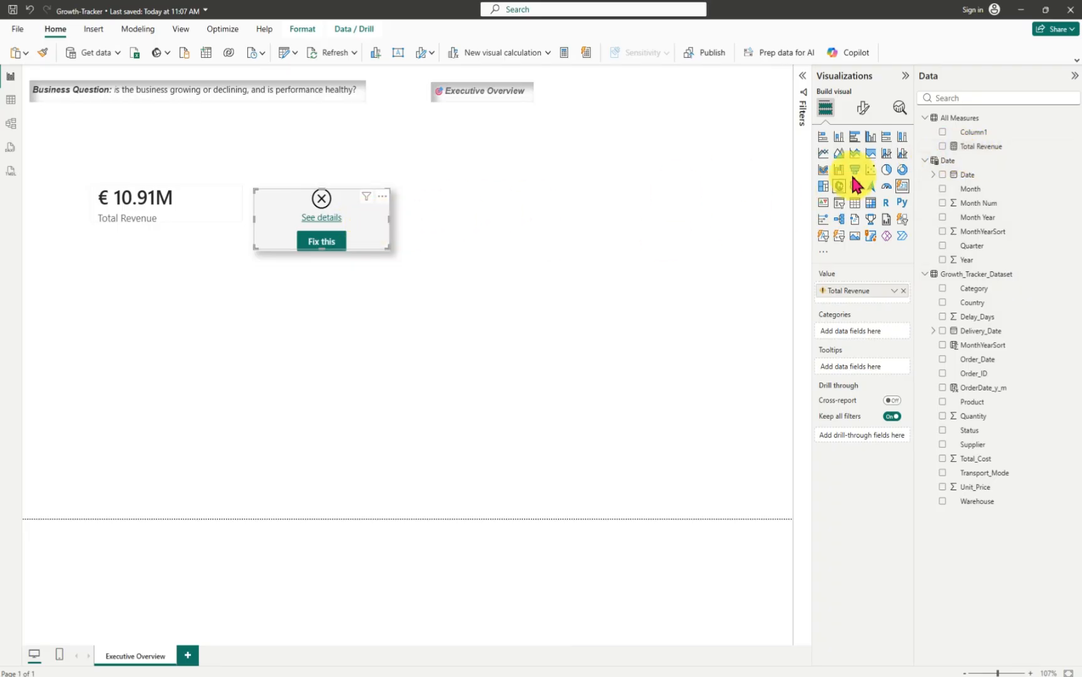
{"action": "left_click", "coordinate": [942, 147]}
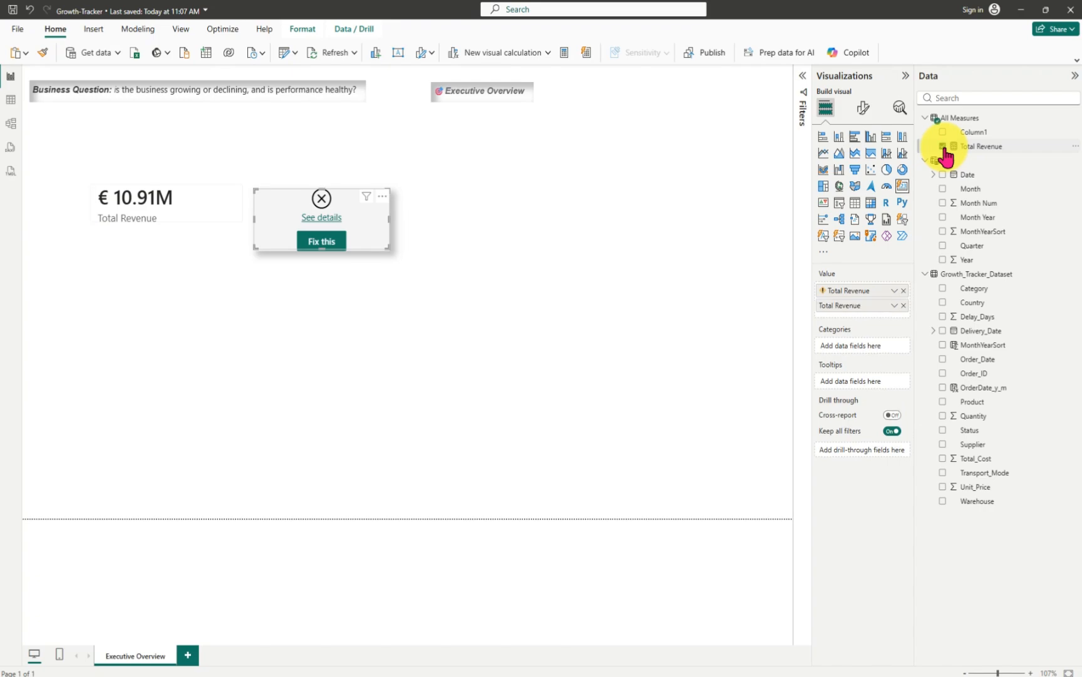
{"action": "left_click", "coordinate": [341, 243]}
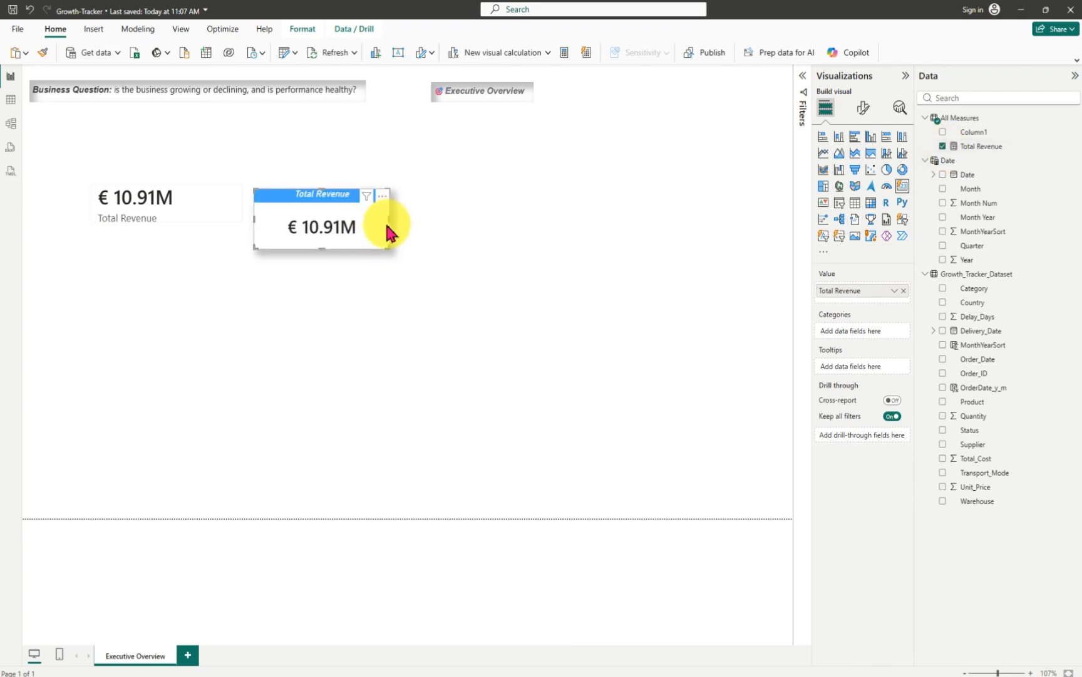
- Remove the original unformatted Total Revenue card from the Executive Overview page
{"action": "left_click", "coordinate": [174, 205]}
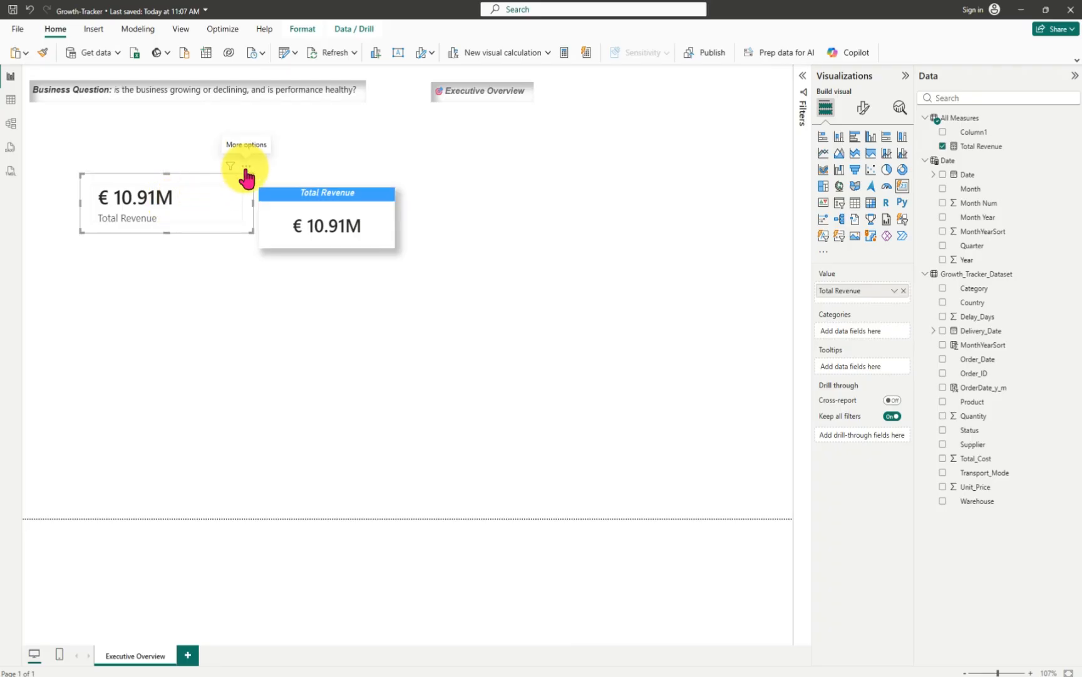
{"action": "left_click", "coordinate": [246, 166]}
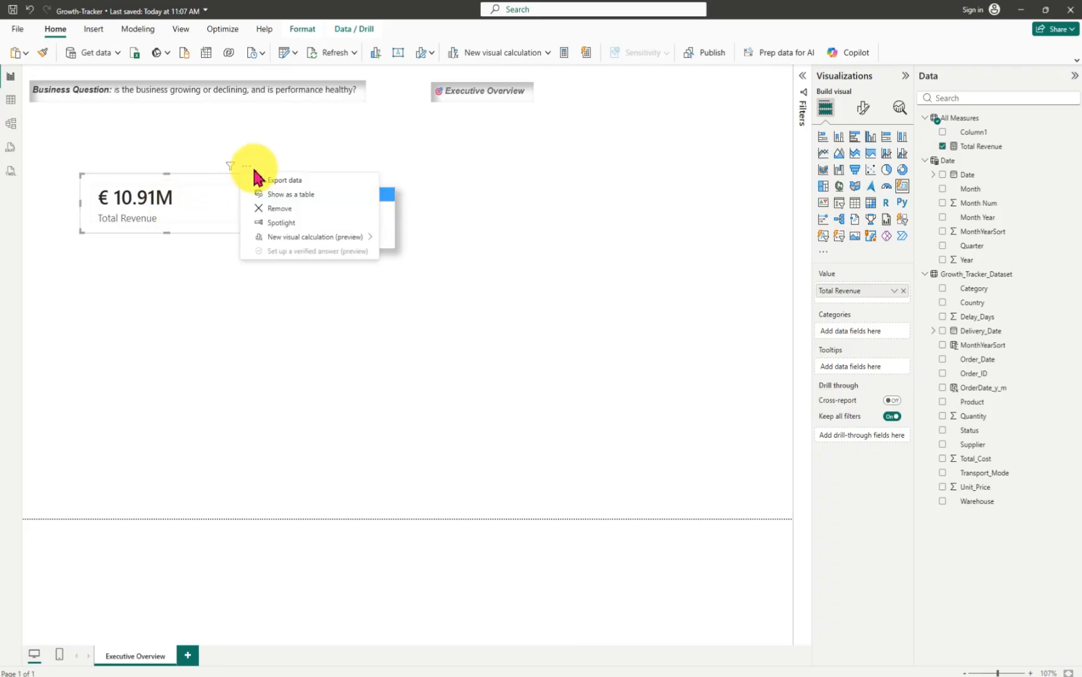
{"action": "left_click", "coordinate": [279, 207]}
- Make the formatted Total Revenue card slightly narrower and place it near the page's left edge, with free space below the title boxes
{"action": "left_click_drag", "start_coordinate": [311, 205], "coordinate": [191, 197]}
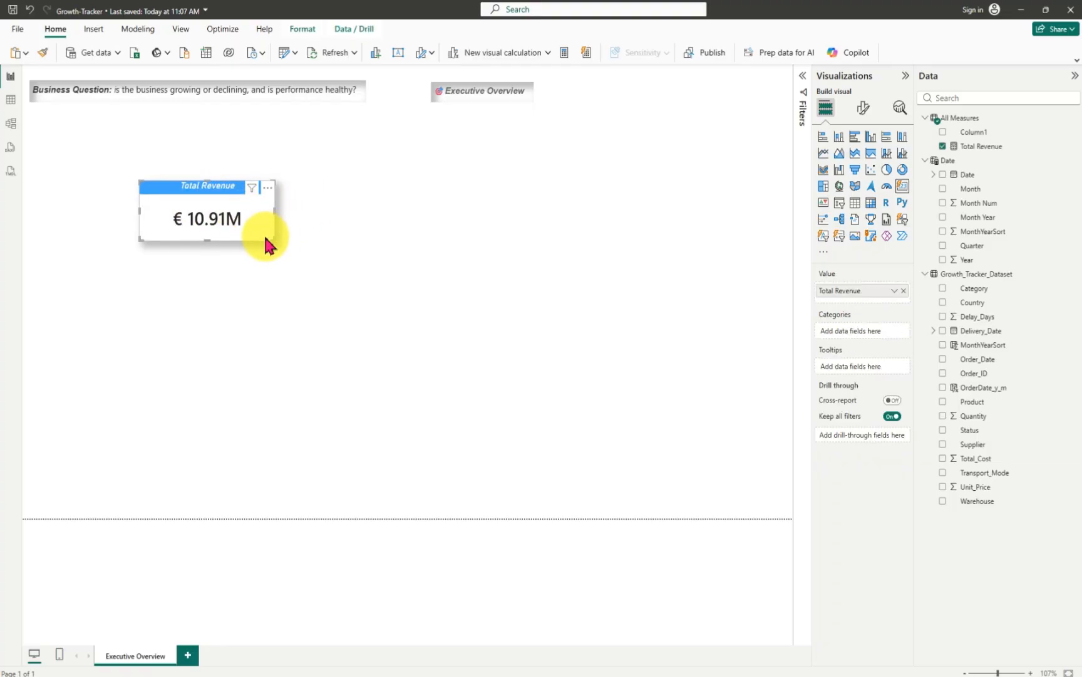
{"action": "left_click_drag", "start_coordinate": [274, 239], "coordinate": [150, 227]}
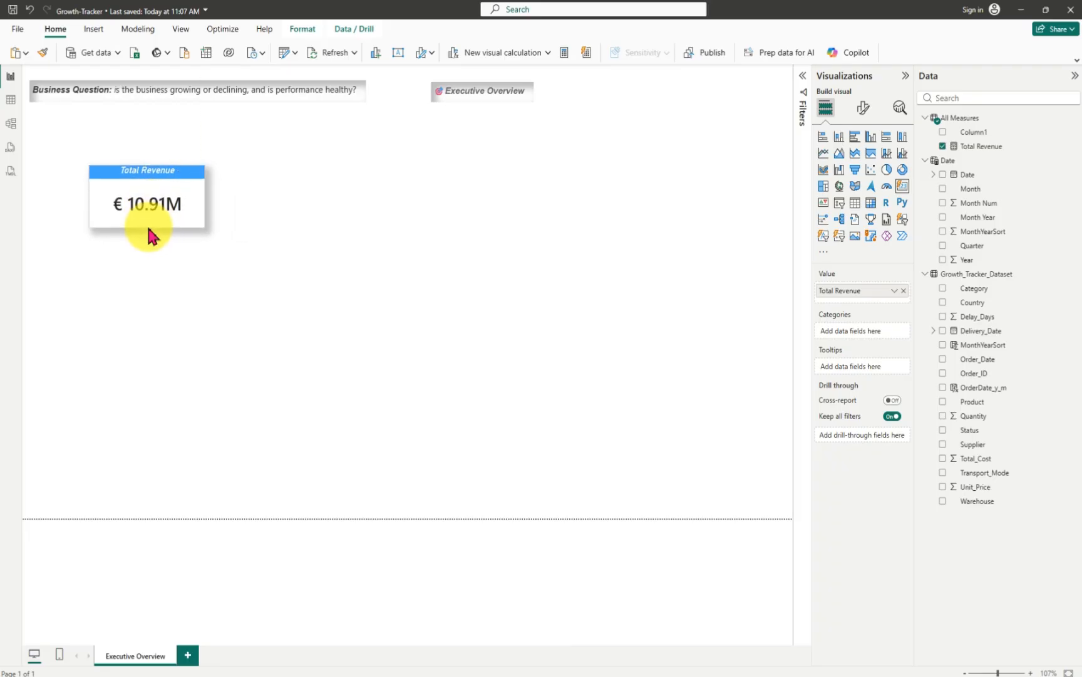
{"action": "left_click", "coordinate": [398, 275]}
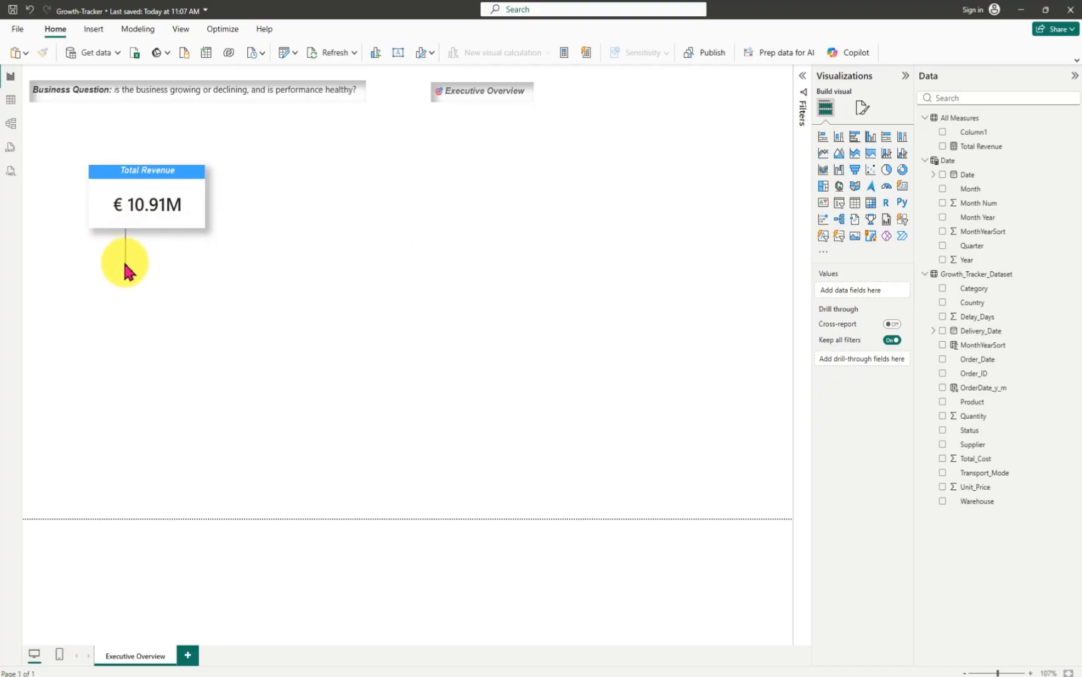
{"action": "left_click_drag", "start_coordinate": [138, 229], "coordinate": [132, 273]}
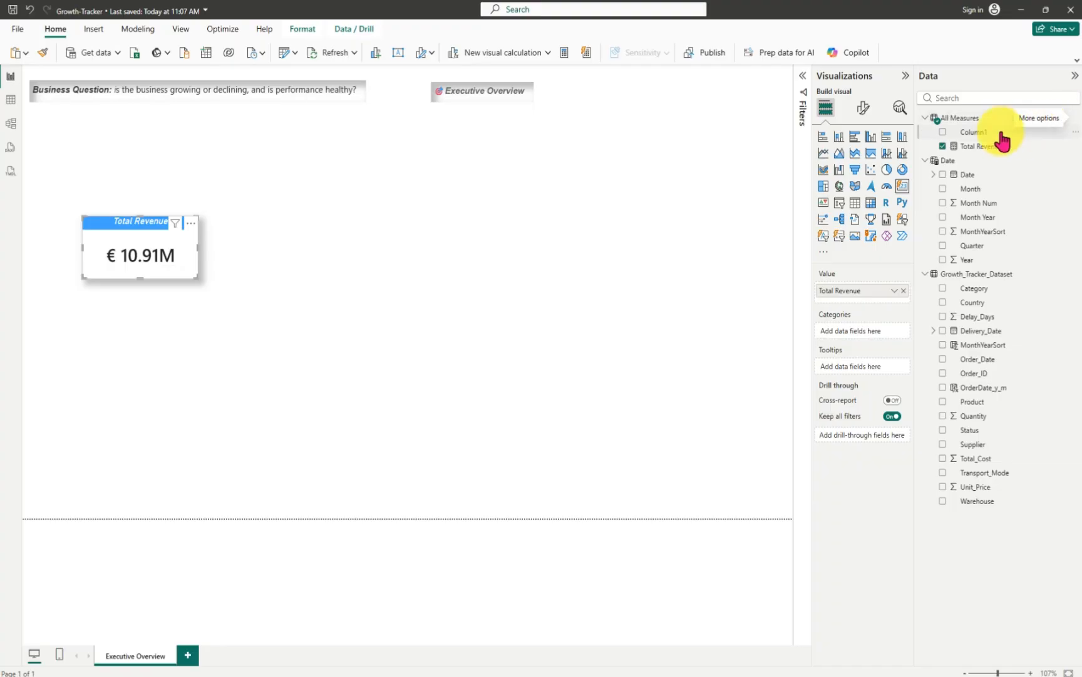
- Delete the placeholder Column1 from the All Measures table
{"action": "left_click", "coordinate": [1075, 131]}
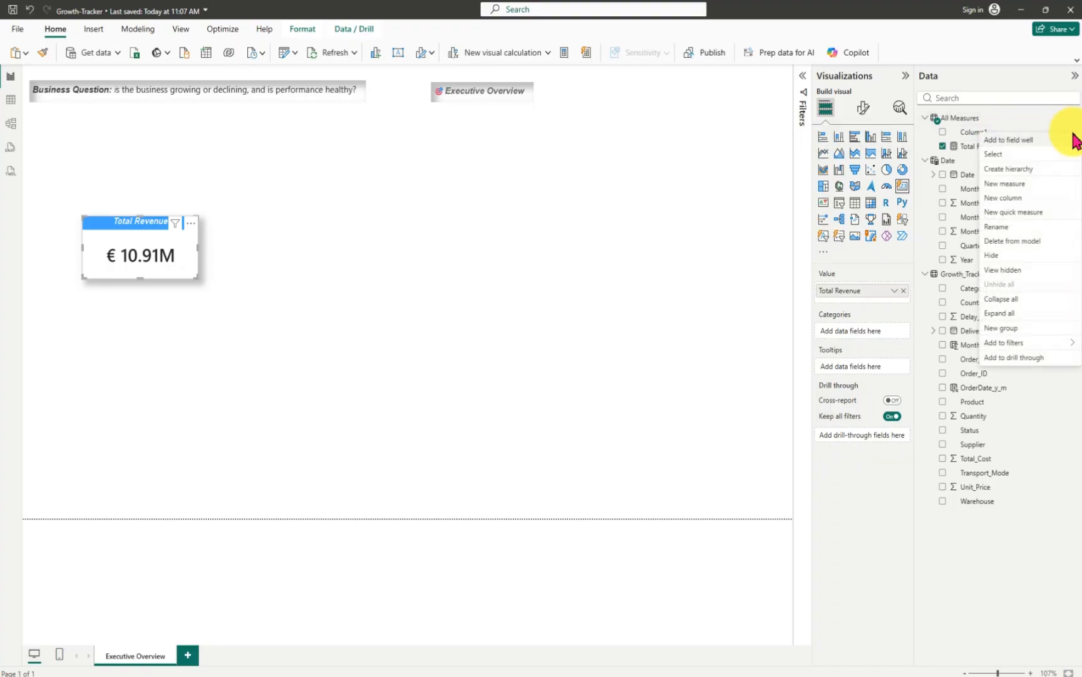
{"action": "left_click", "coordinate": [1010, 242]}
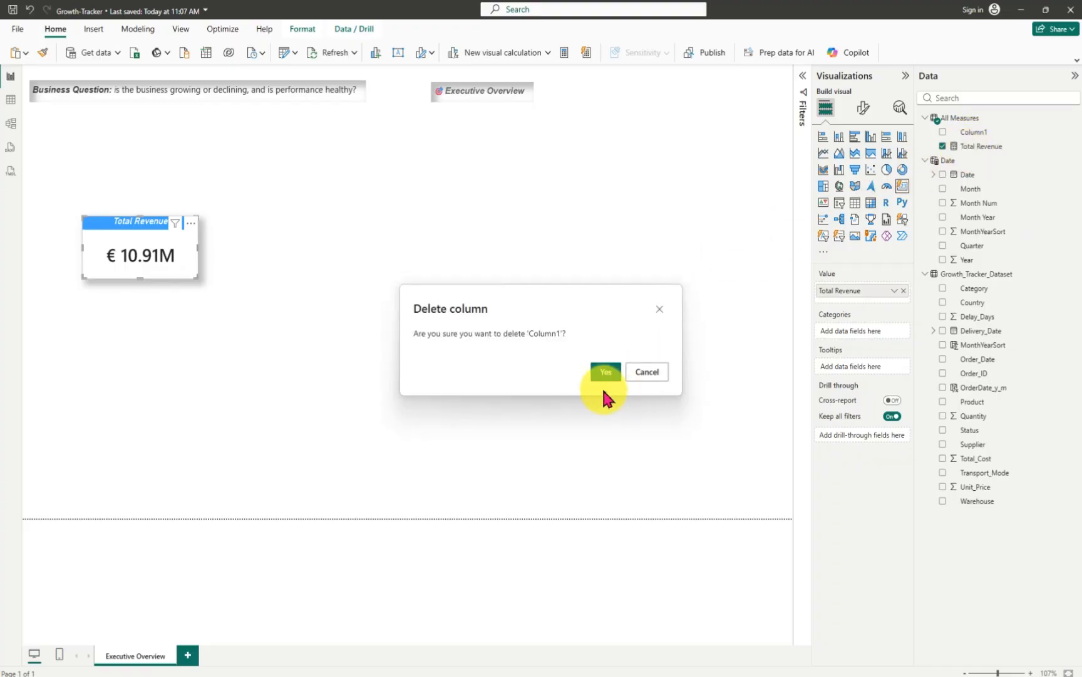
{"action": "left_click", "coordinate": [605, 373]}
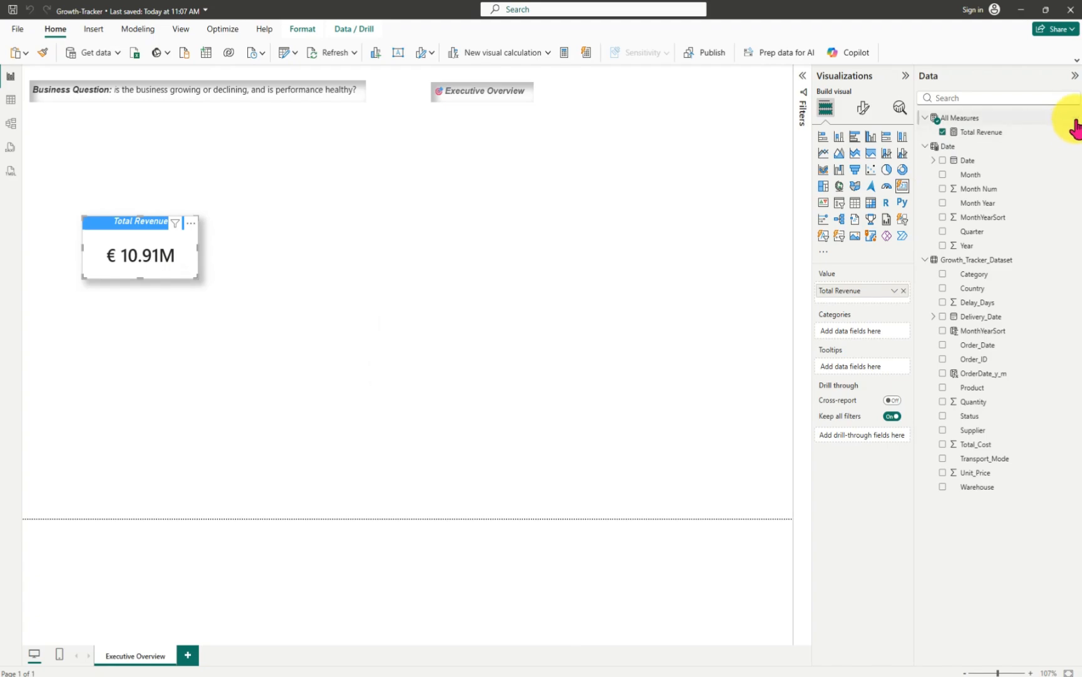
- Create a new measure in the All Measures table and name it Revenue Growth % (MoM)
{"action": "left_click", "coordinate": [1075, 121]}
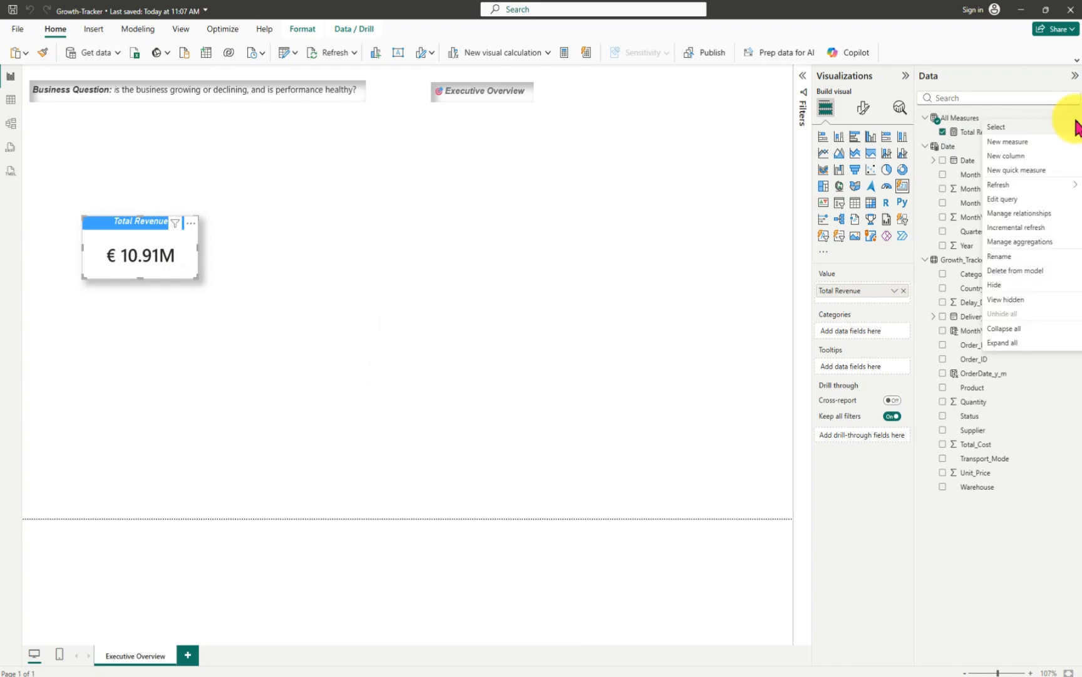
{"action": "left_click", "coordinate": [1004, 143]}
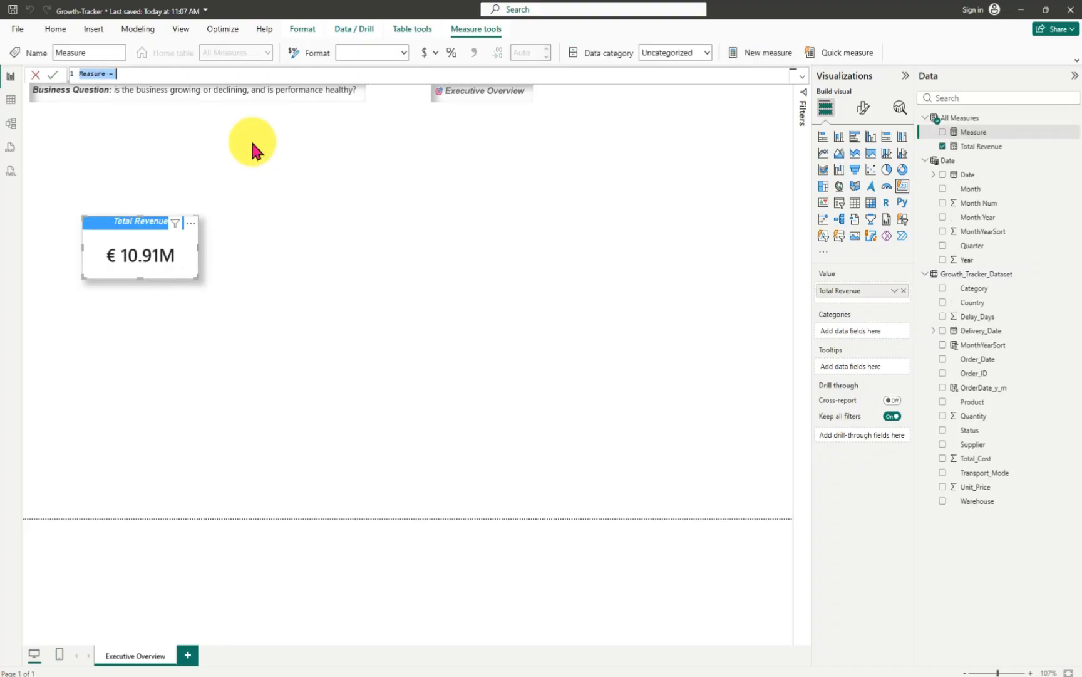
{"action": "left_click", "coordinate": [137, 77]}
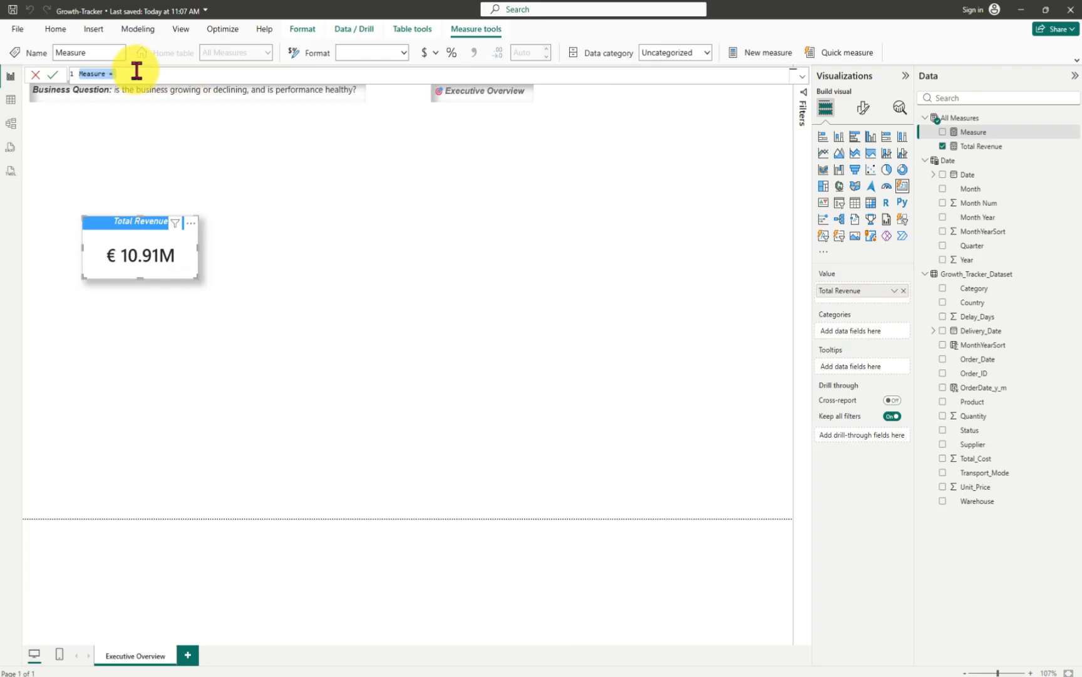
{"action": "key", "text": "BackSpace"}
{"action": "type", "text": "Revenue Growth"}
{"action": "type", "text": "= (Mo"}
{"action": "key", "text": "BackSpace"}
{"action": "type", "text": "oM) ="}
{"action": "key", "text": "shift+Return"}
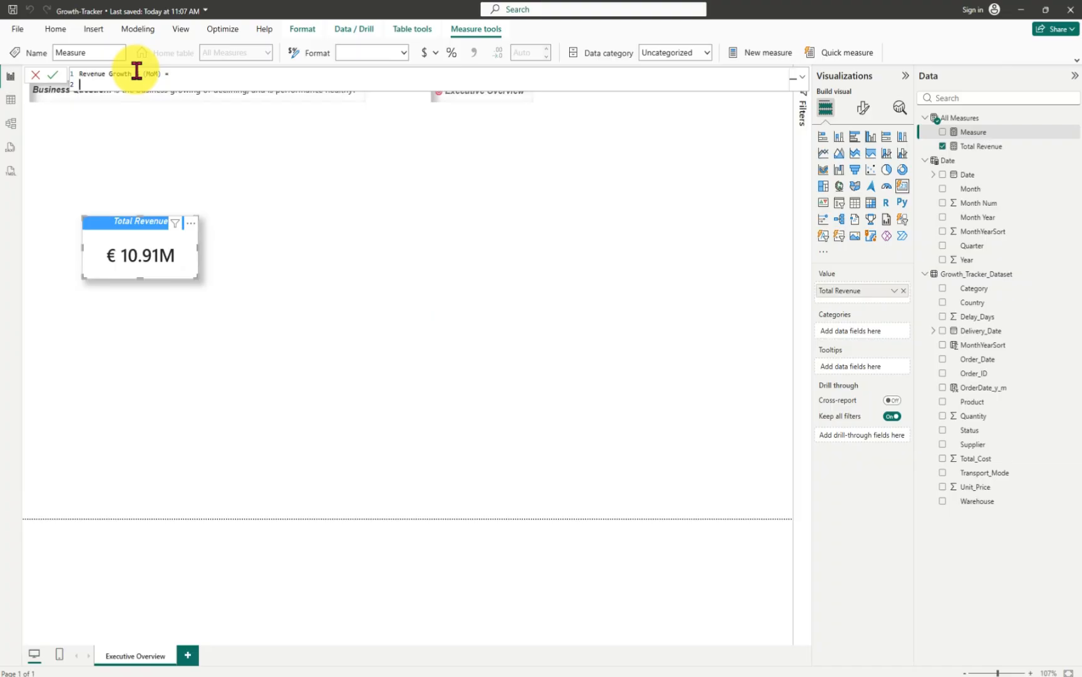
- Define the variable CurrentRevenue as [Total Revenue] on the formula's second line, followed by a blank line
{"action": "type", "text": "var"}
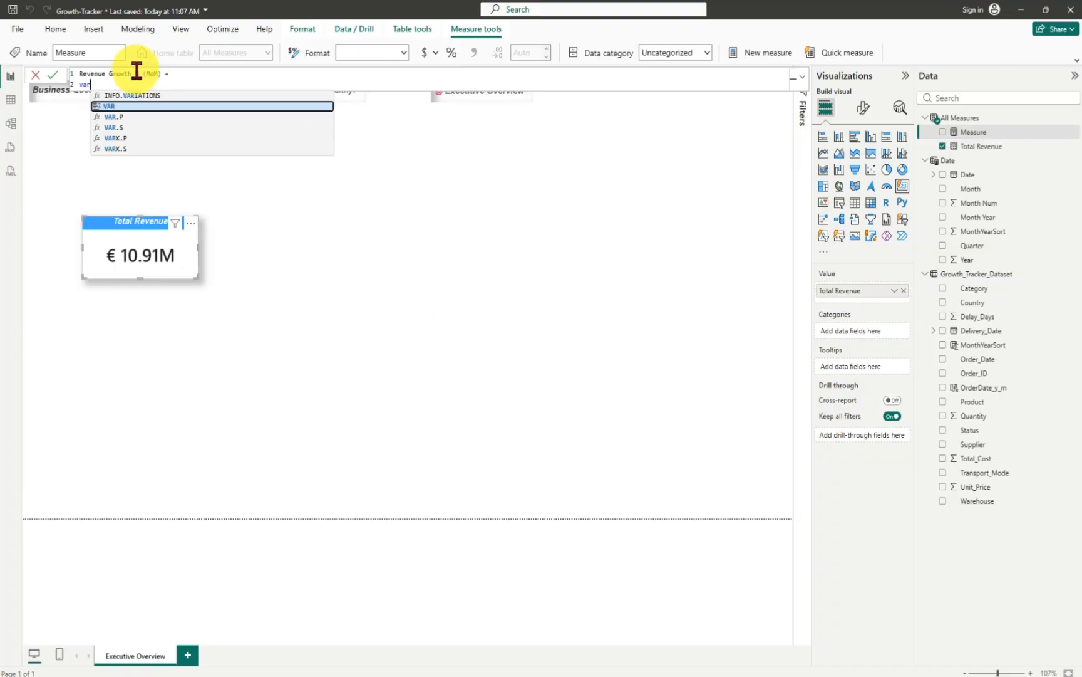
{"action": "key", "text": "Tab"}
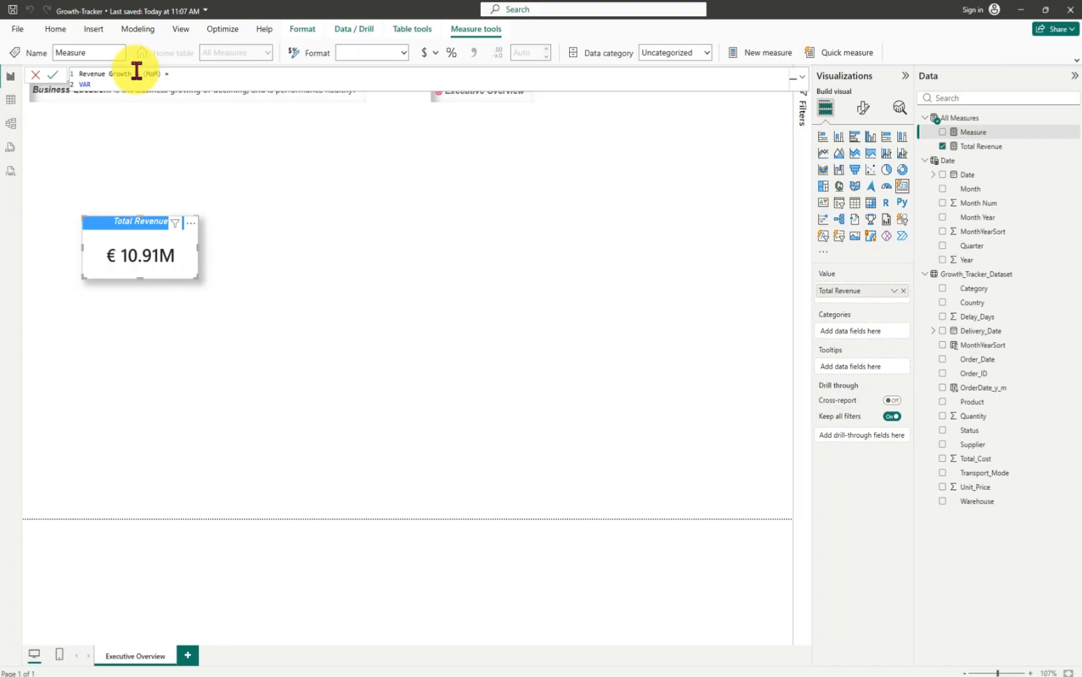
{"action": "type", "text": "CurrentRevenue"}
{"action": "type", "text": "= total"}
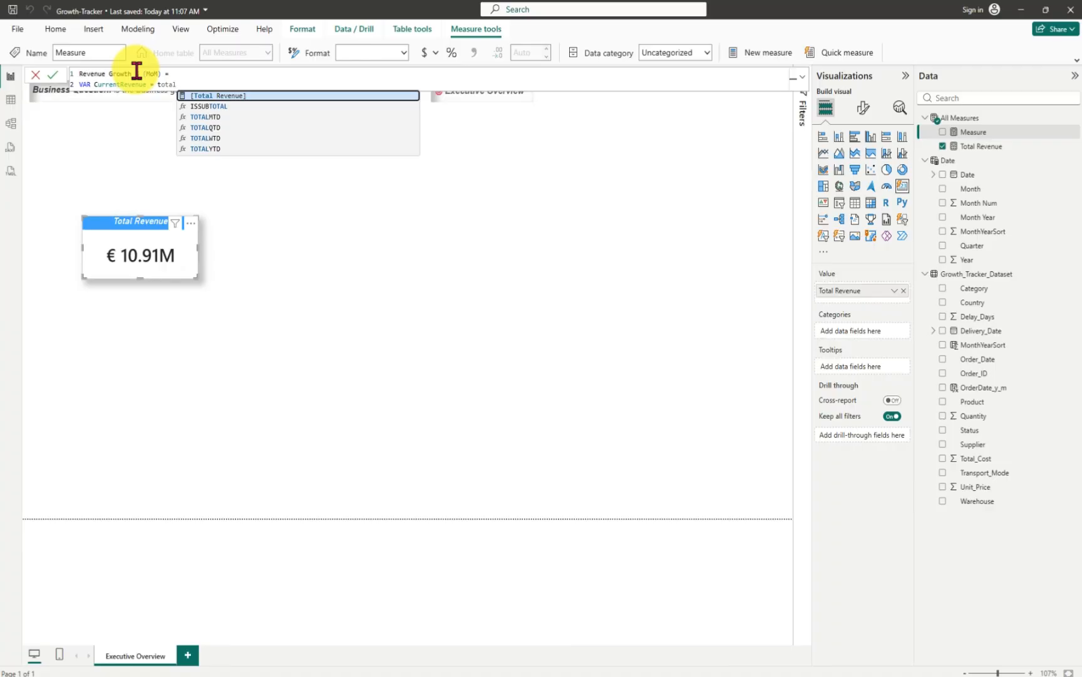
{"action": "key", "text": "Tab"}
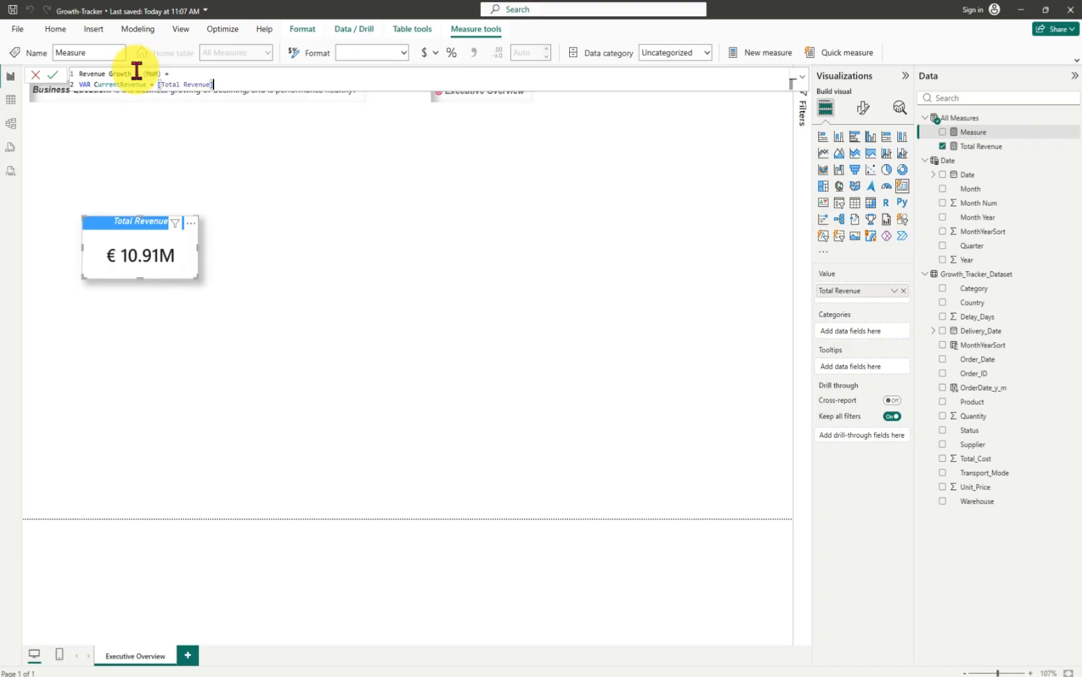
{"action": "key", "text": "shift+Return"}
{"action": "key", "text": "shift+Return"}
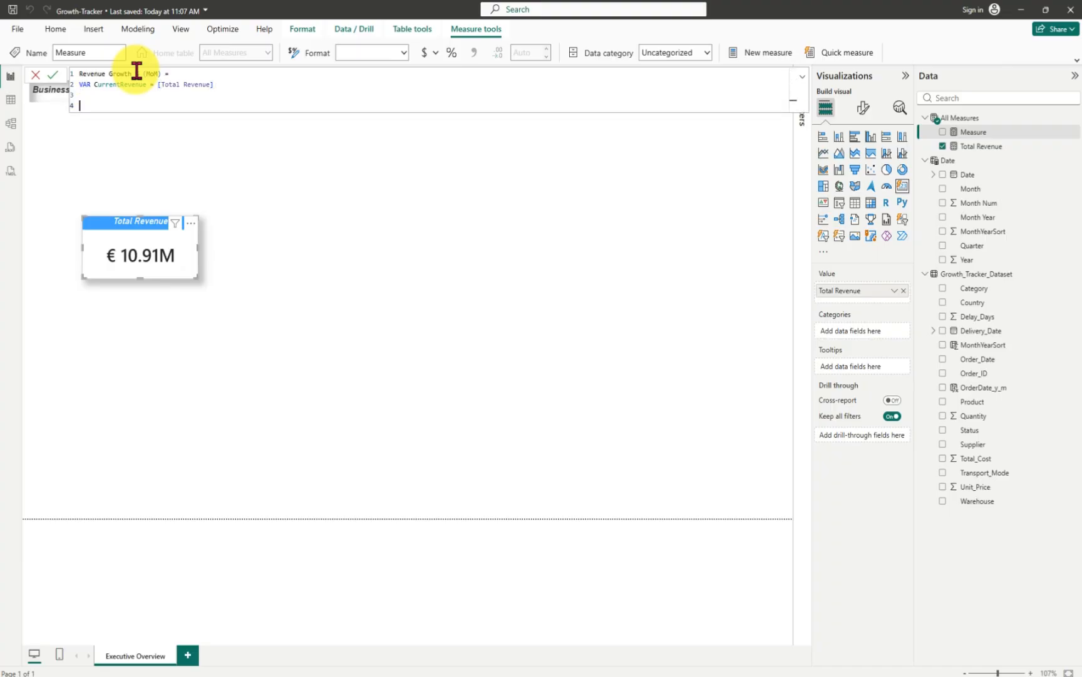
- Declare a second variable named PreviousRevenue in the measure, leaving its expression for a new line
{"action": "type", "text": "Var"}
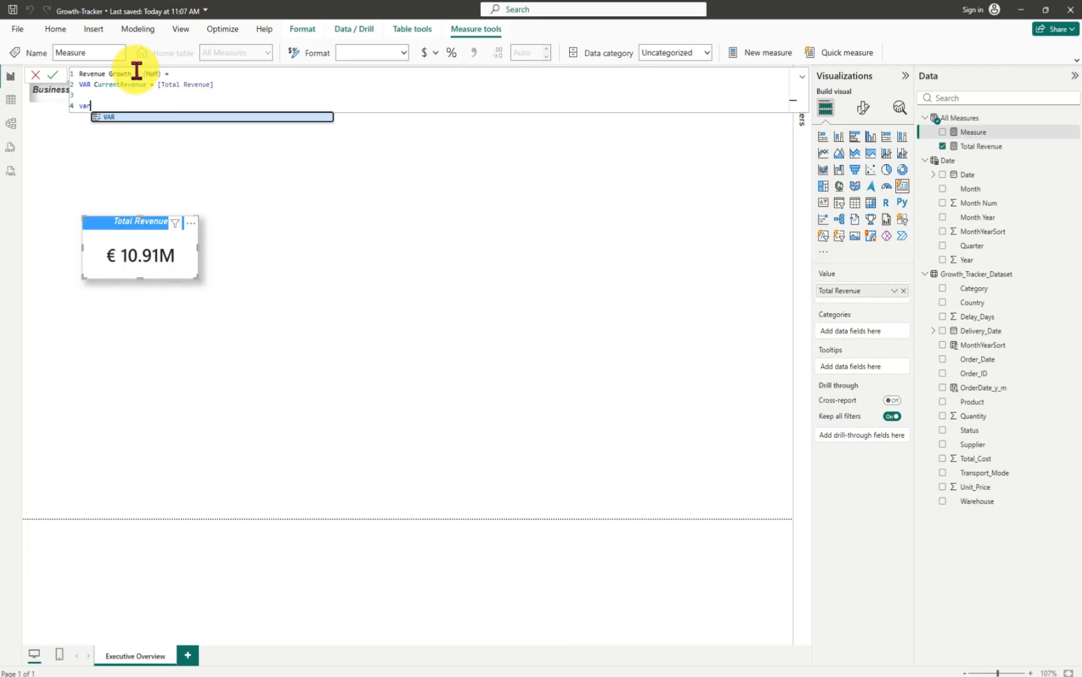
{"action": "key", "text": "Tab"}
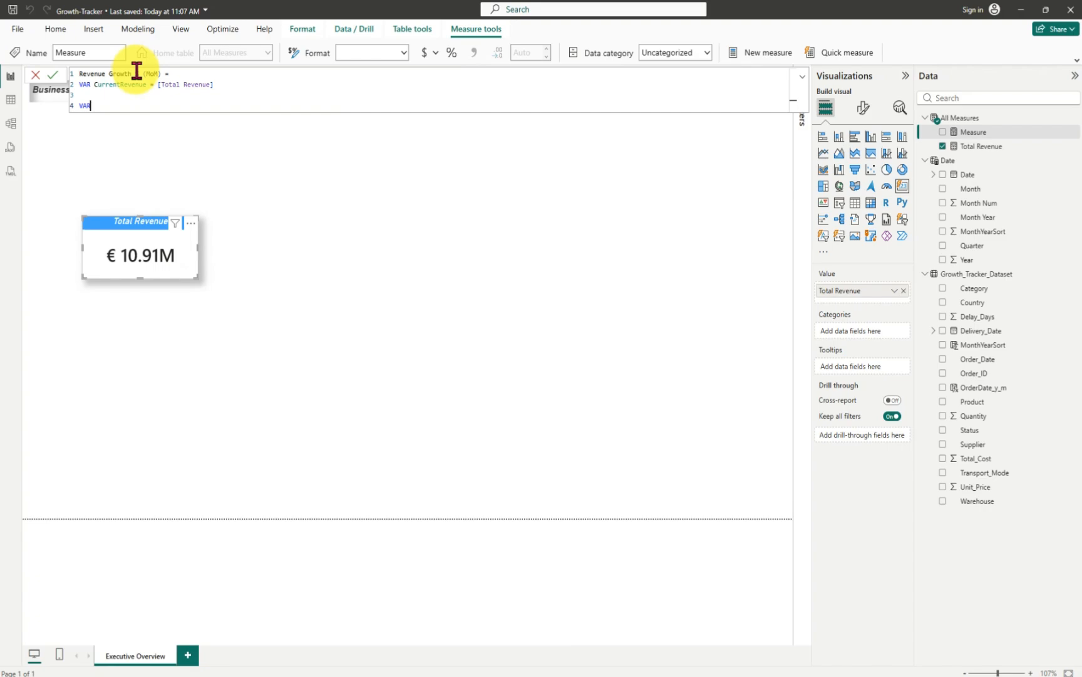
{"action": "type", "text": "Preveiou"}
{"action": "key", "text": "BackSpace"}
{"action": "key", "text": "BackSpace"}
{"action": "key", "text": "BackSpace"}
{"action": "key", "text": "BackSpace"}
{"action": "key", "text": "BackSpace"}
{"action": "key", "text": "BackSpace"}
{"action": "key", "text": "BackSpace"}
{"action": "type", "text": "PreviousRevenue ="}
{"action": "key", "text": "shift+Return"}
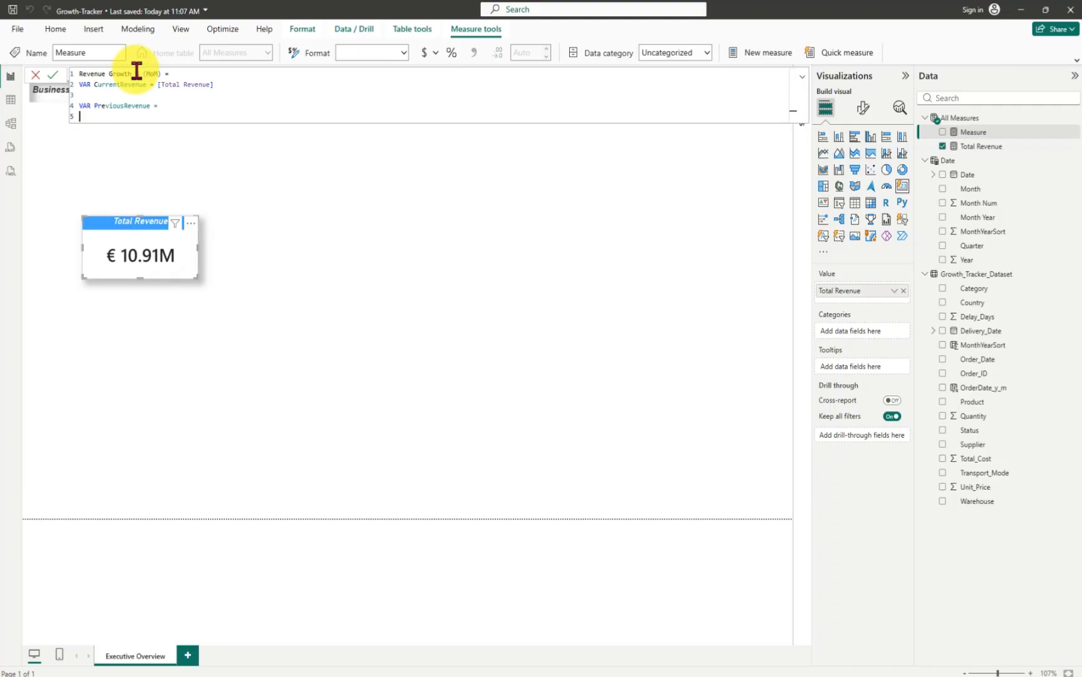
- Begin the PreviousRevenue expression with an indented CALCULATE that takes [Total Revenue] as its expression argument
{"action": "key", "text": "Tab"}
{"action": "type", "text": "ca"}
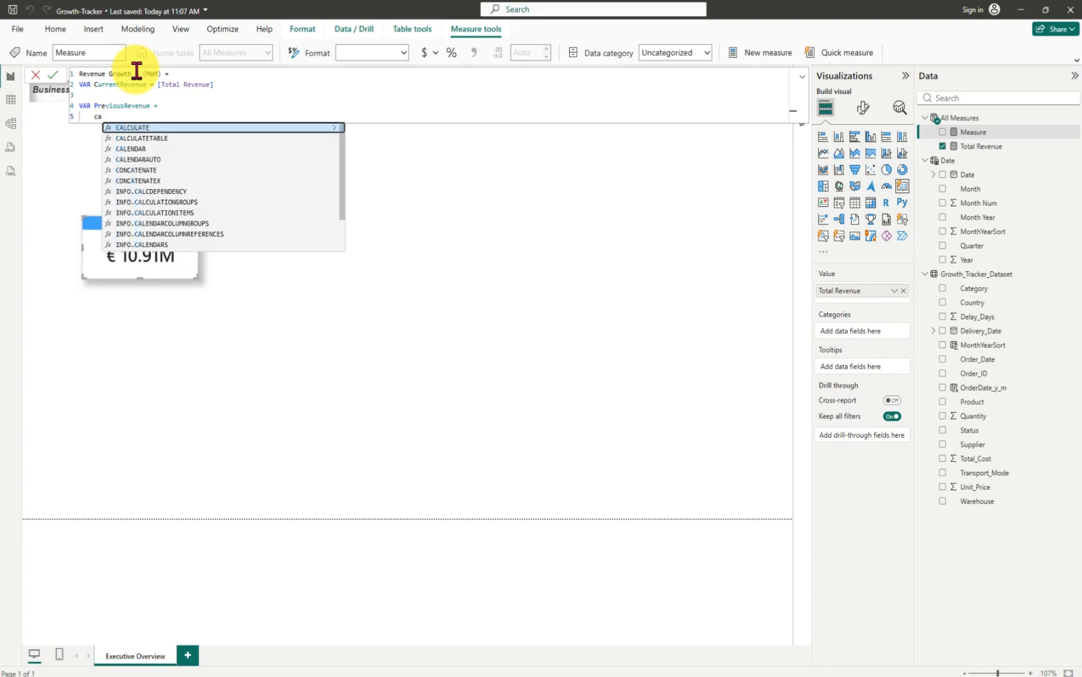
{"action": "type", "text": "l"}
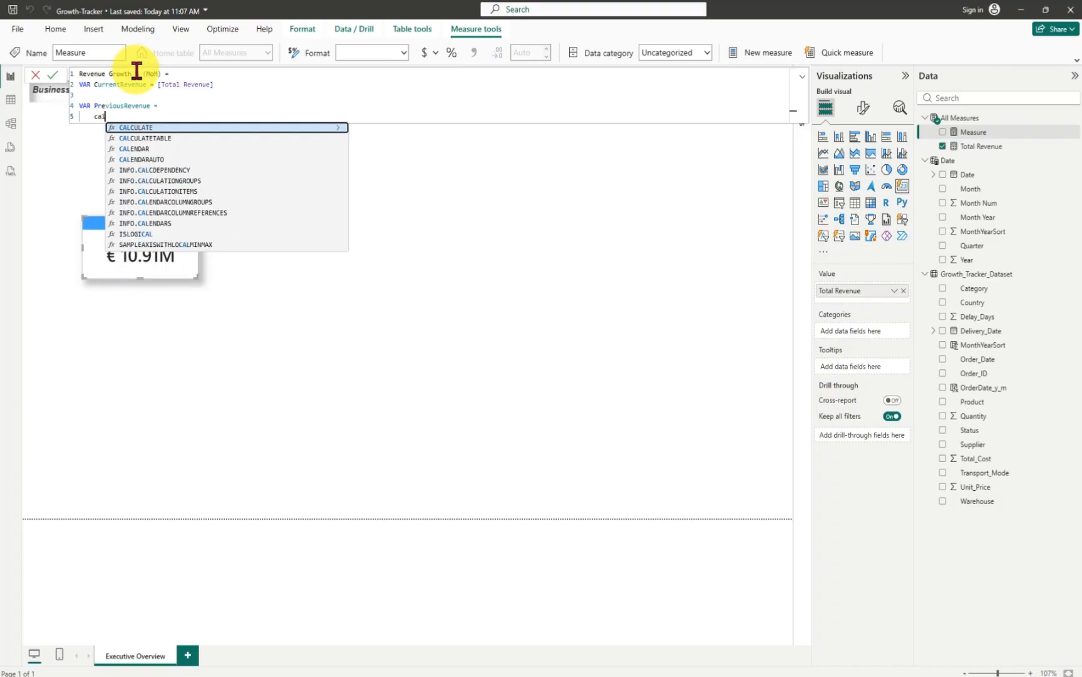
{"action": "key", "text": "Tab"}
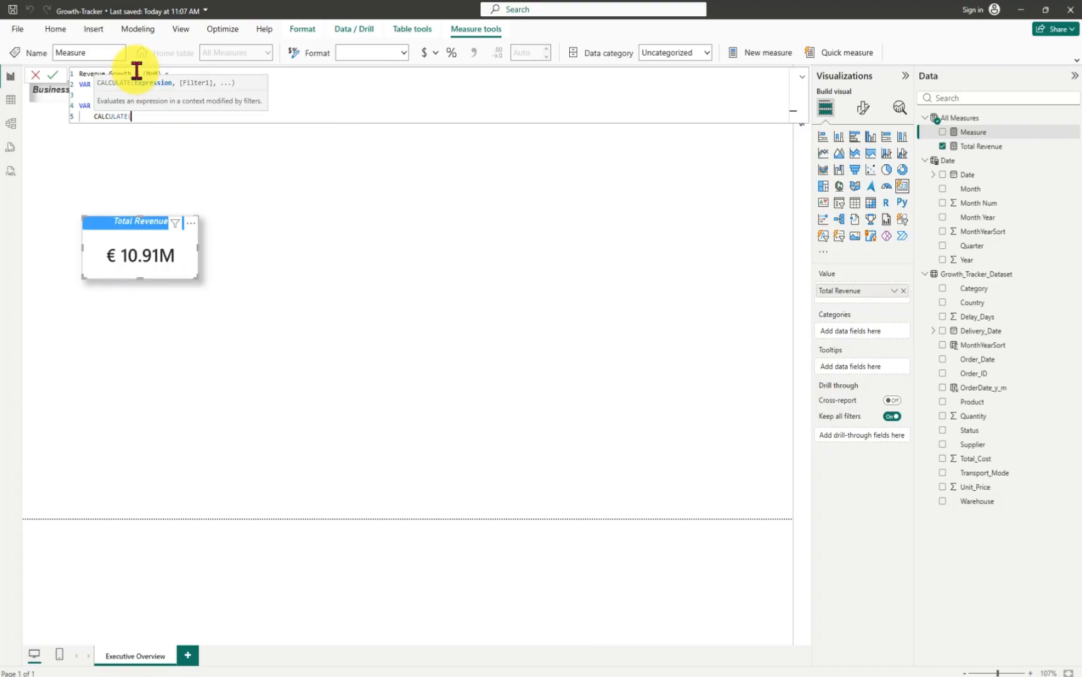
{"action": "type", "text": "tot"}
{"action": "type", "text": "al"}
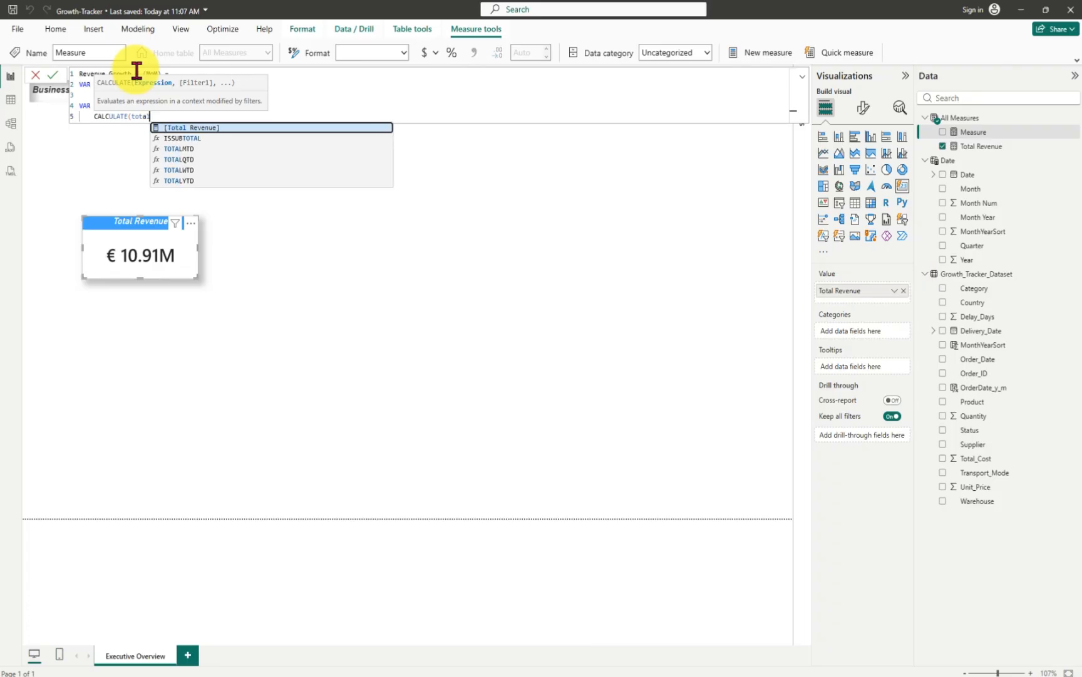
{"action": "key", "text": "Tab"}
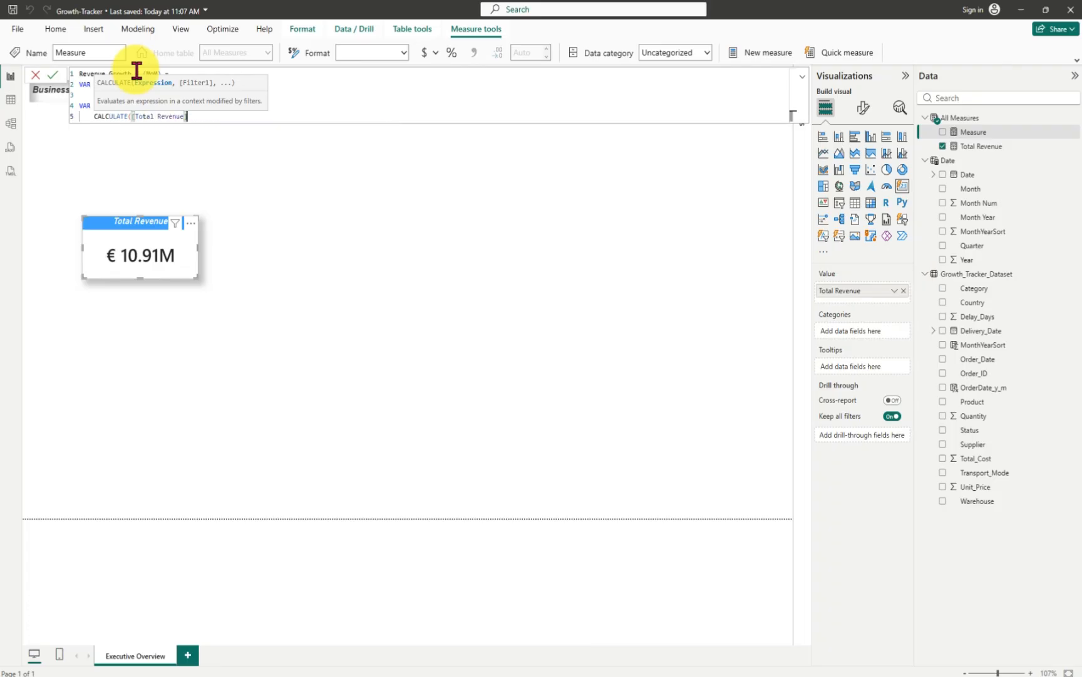
{"action": "type", "text": ","}
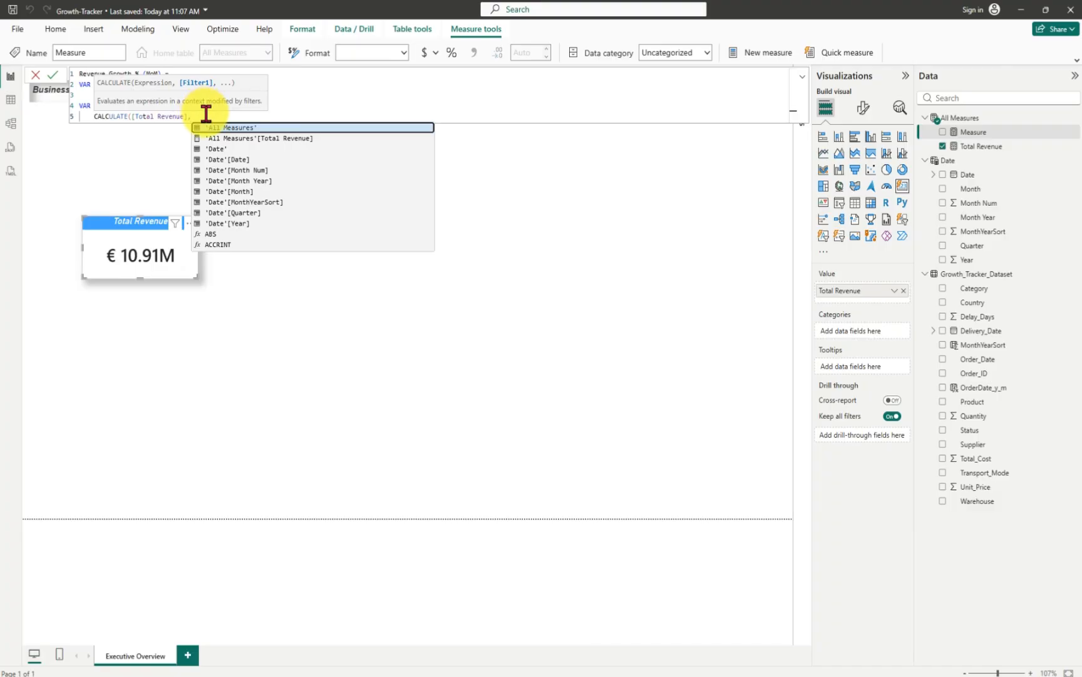
- Add a DATEADD filter on a new line inside CALCULATE, with 'Date'[Date] as its dates argument
{"action": "key", "text": "shift+Return"}
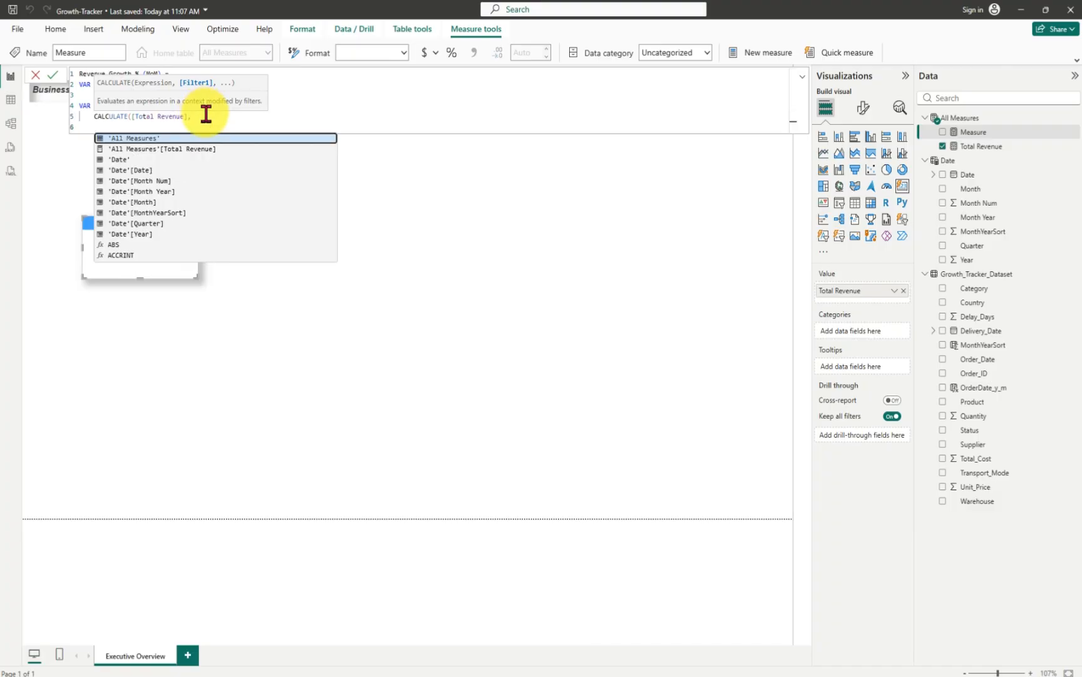
{"action": "type", "text": "date"}
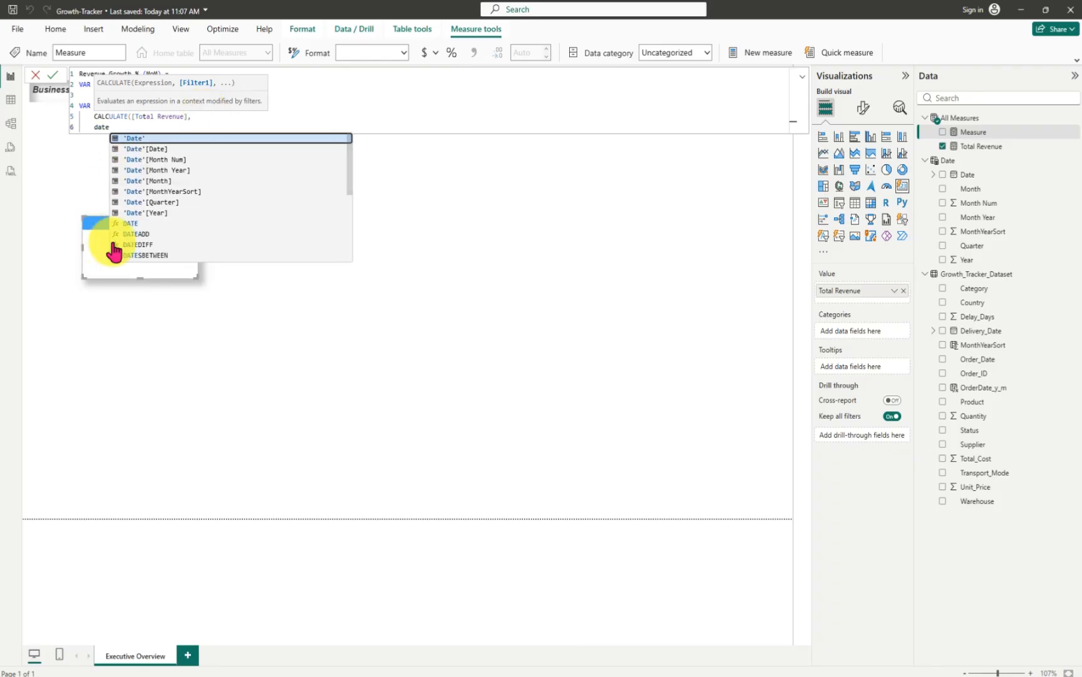
{"action": "left_click", "coordinate": [123, 235]}
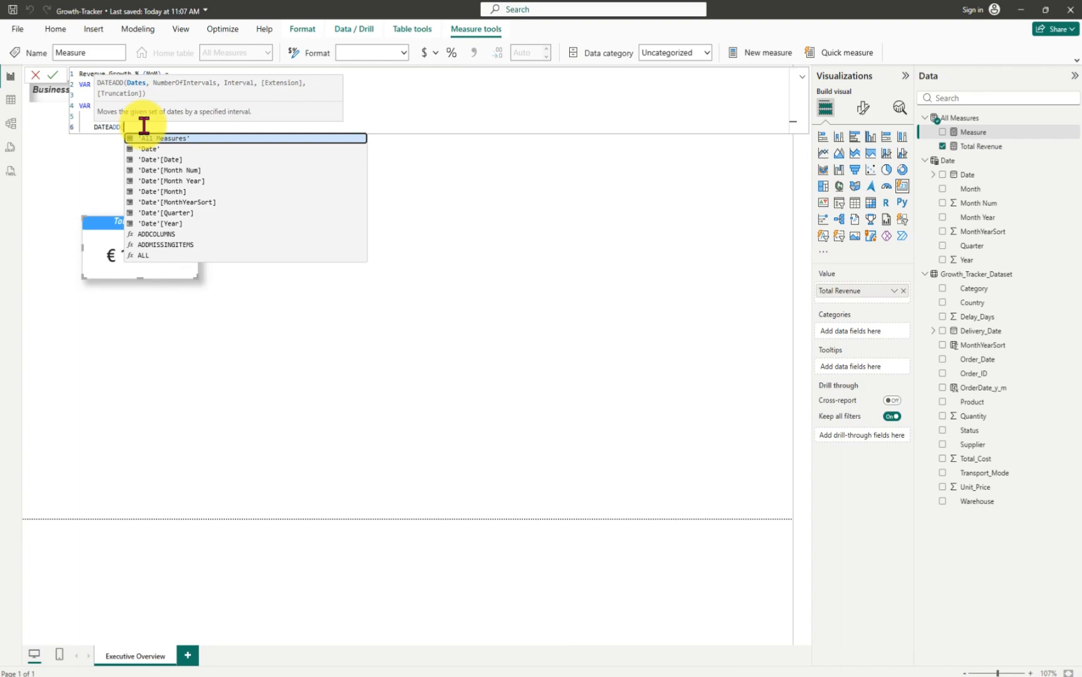
{"action": "type", "text": "Date"}
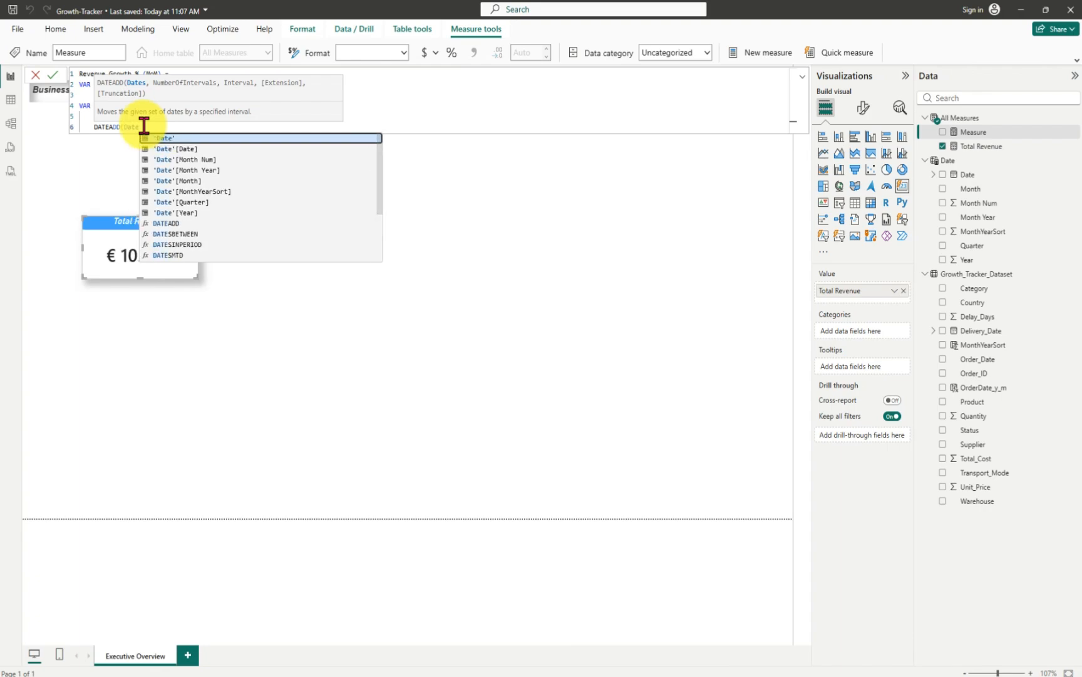
{"action": "key", "text": "Tab"}
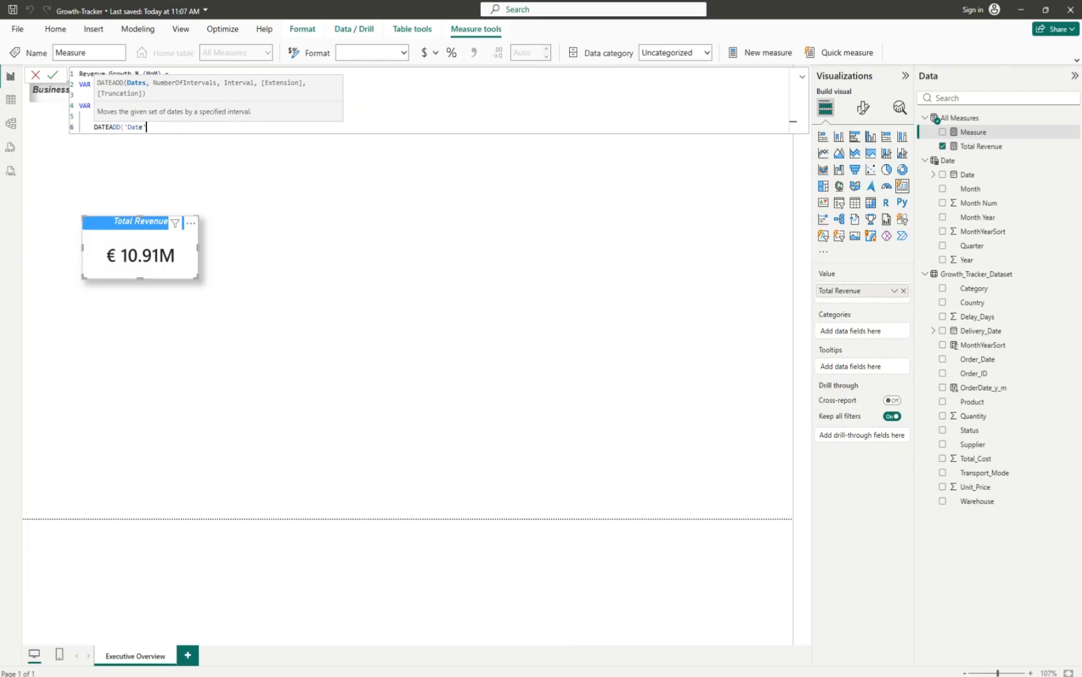
{"action": "type", "text": "["}
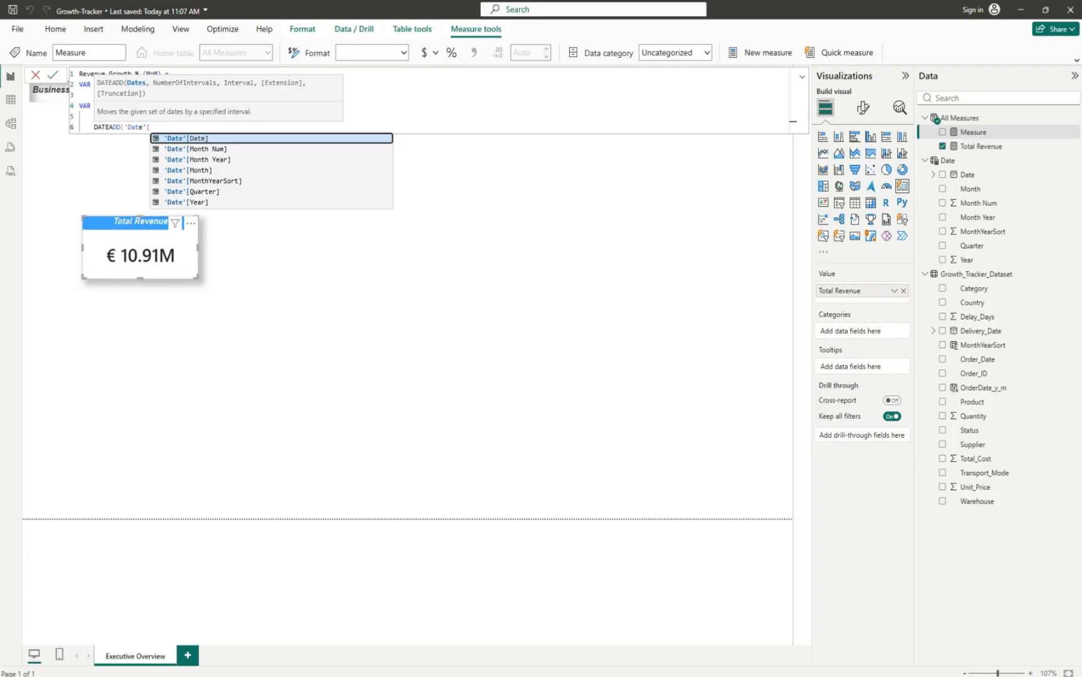
{"action": "key", "text": "Tab"}
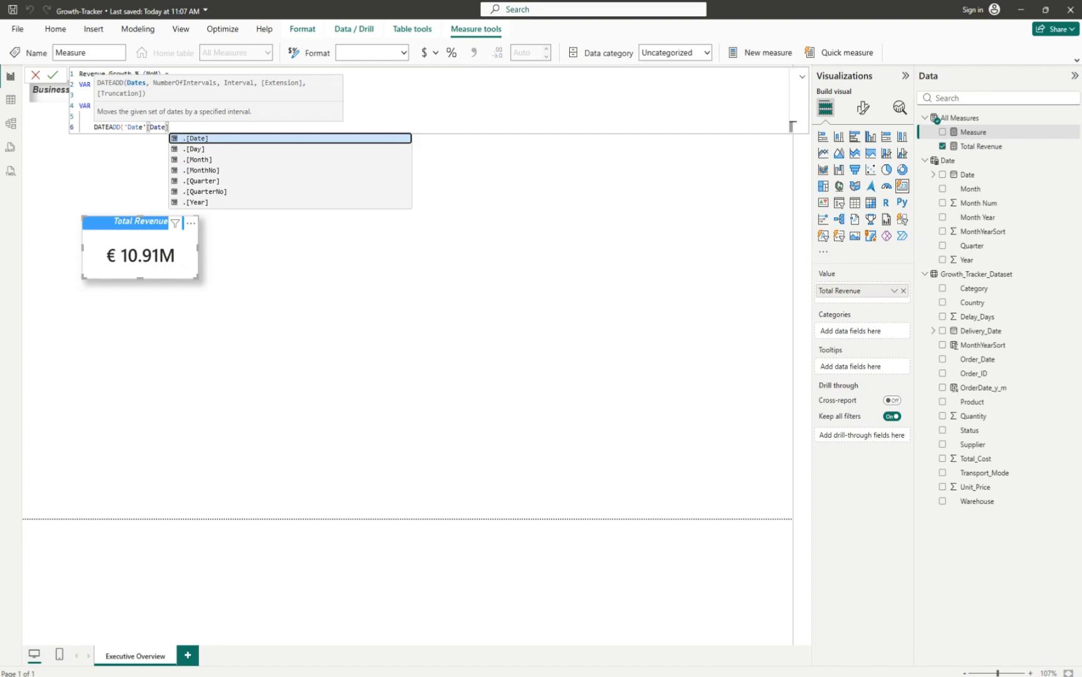
{"action": "type", "text": "],"}
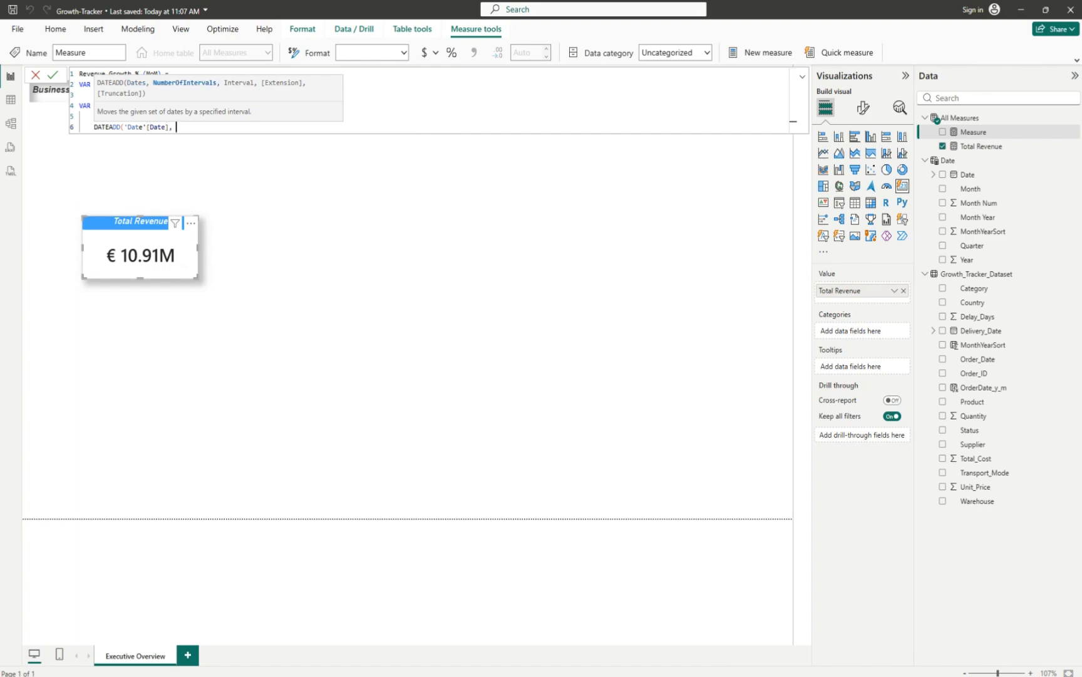
- Set the DATEADD shift to -1 MONTH, close the function, and close CALCULATE on its own line
{"action": "type", "text": " -1"}
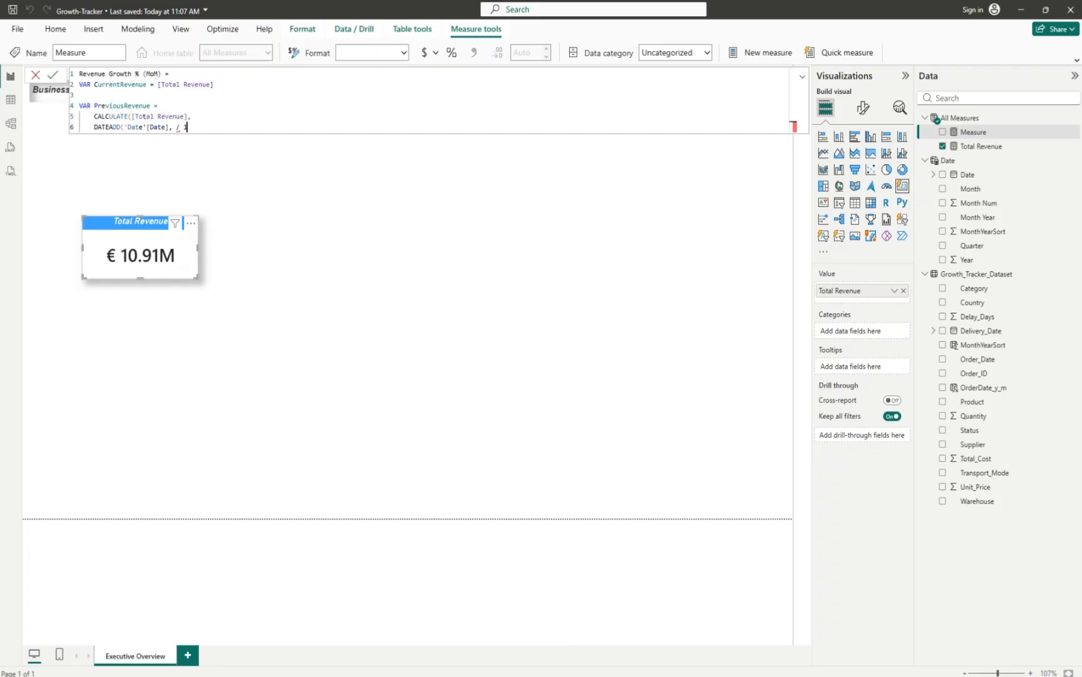
{"action": "key", "text": "BackSpace"}
{"action": "key", "text": "BackSpace"}
{"action": "key", "text": "BackSpace"}
{"action": "type", "text": "?"}
{"action": "key", "text": "BackSpace"}
{"action": "type", "text": "-1,"}
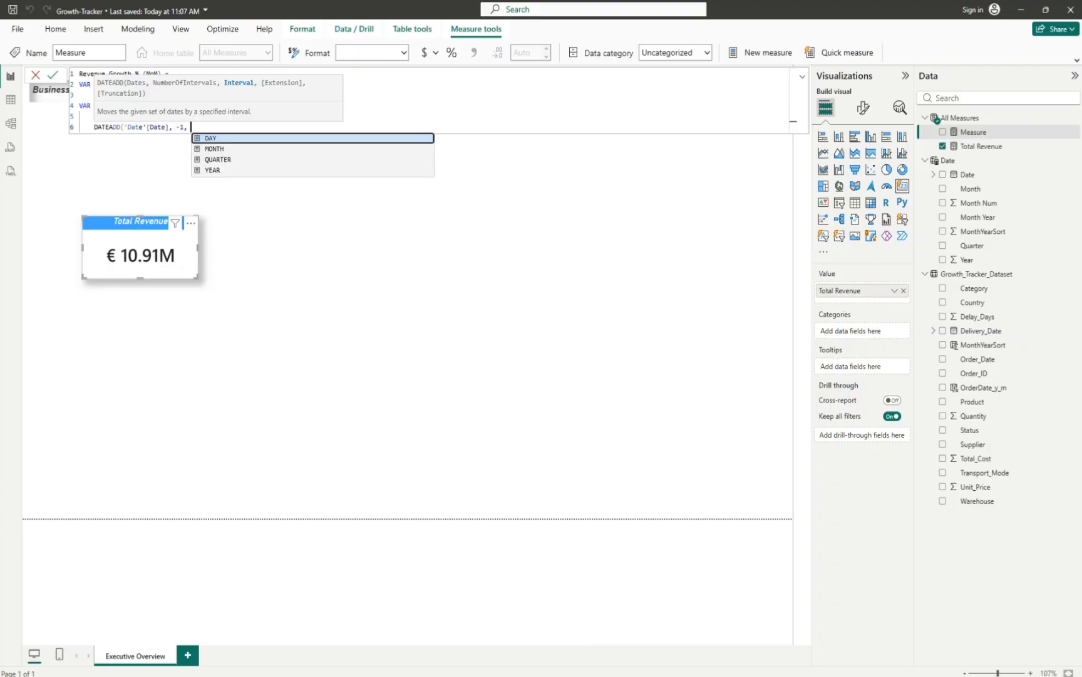
{"action": "type", "text": " Month"}
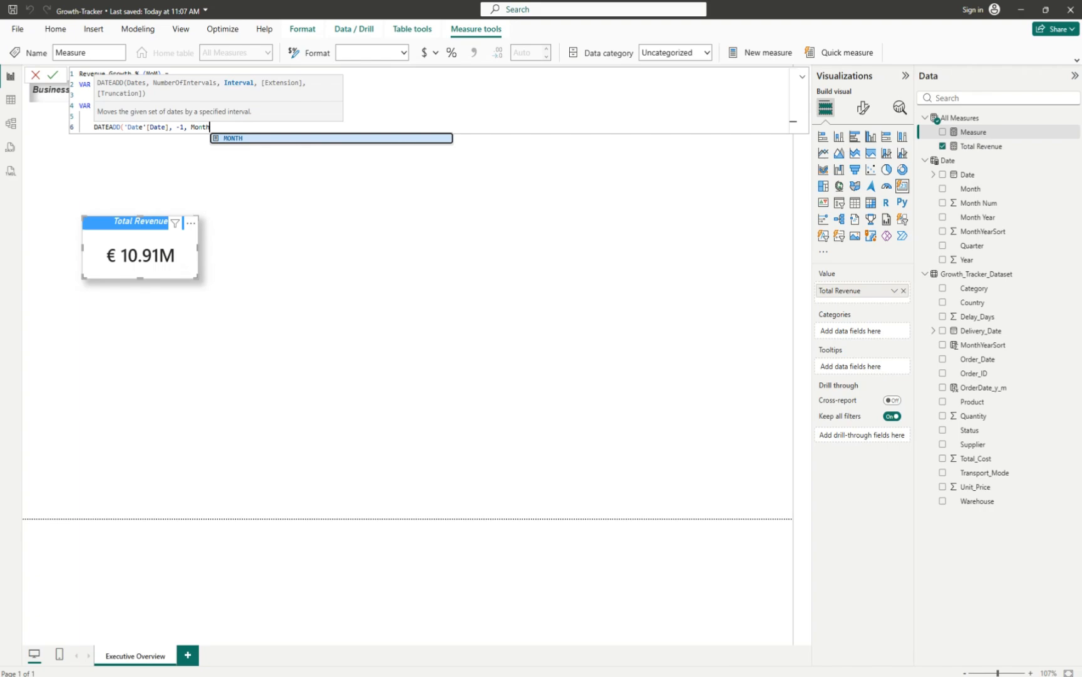
{"action": "key", "text": "Tab"}
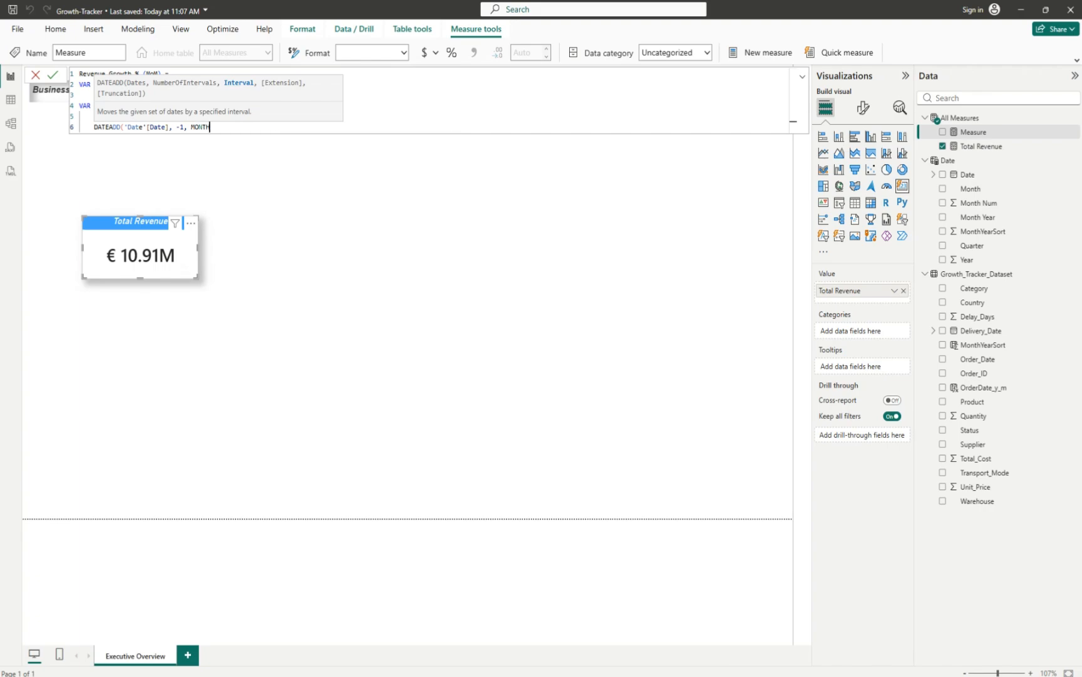
{"action": "type", "text": ")"}
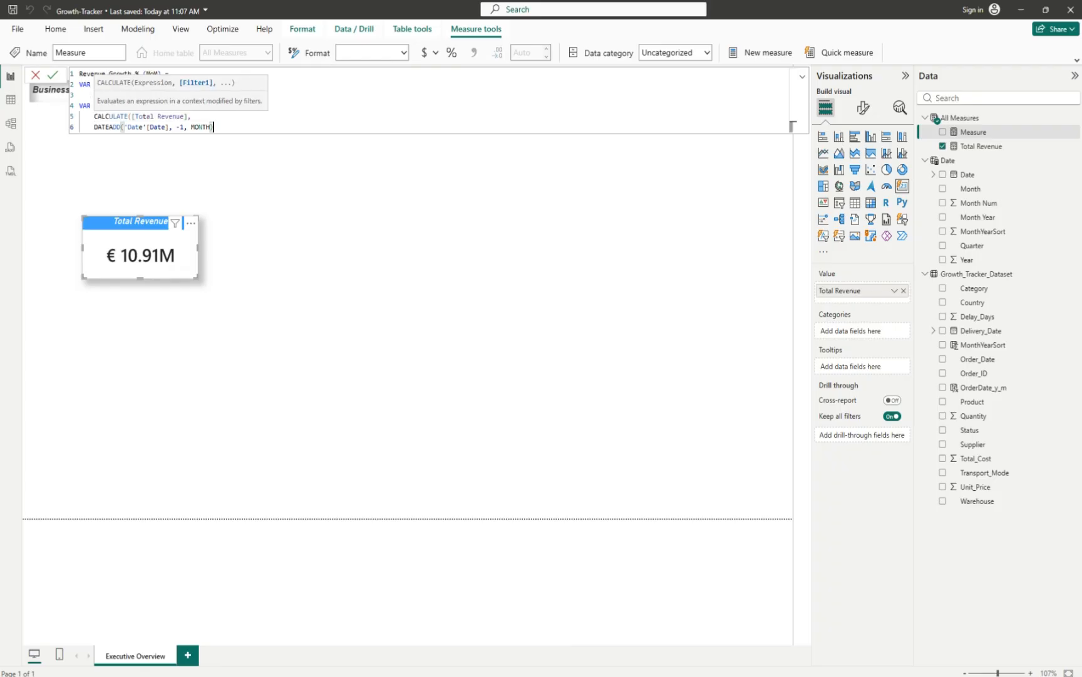
{"action": "key", "text": "shift+Return"}
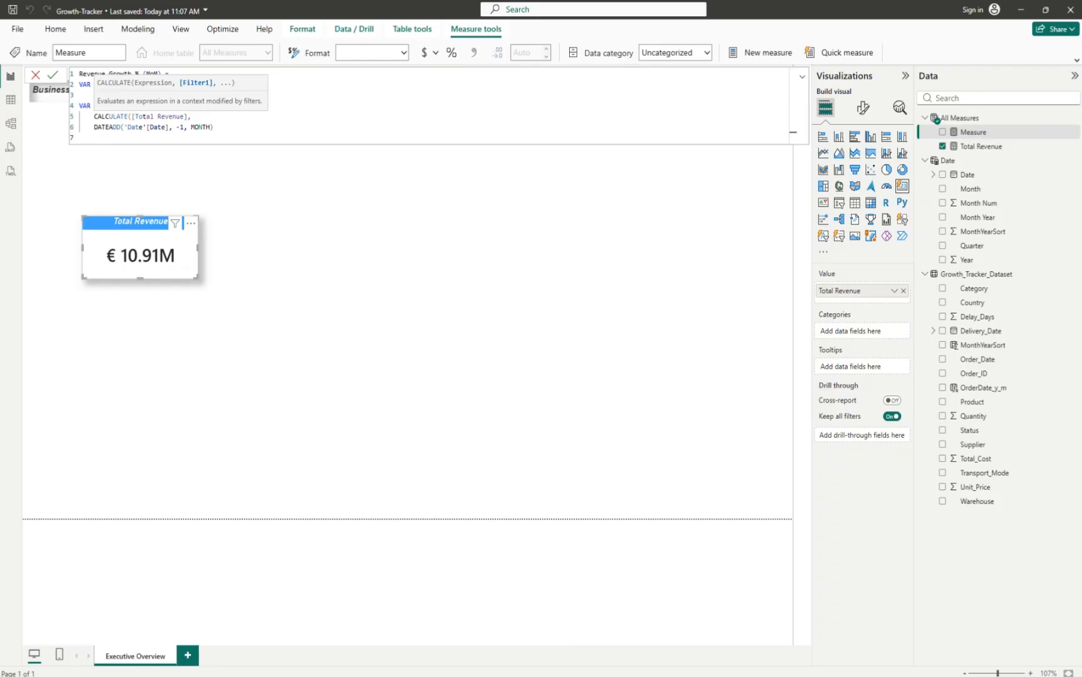
{"action": "type", "text": ")"}
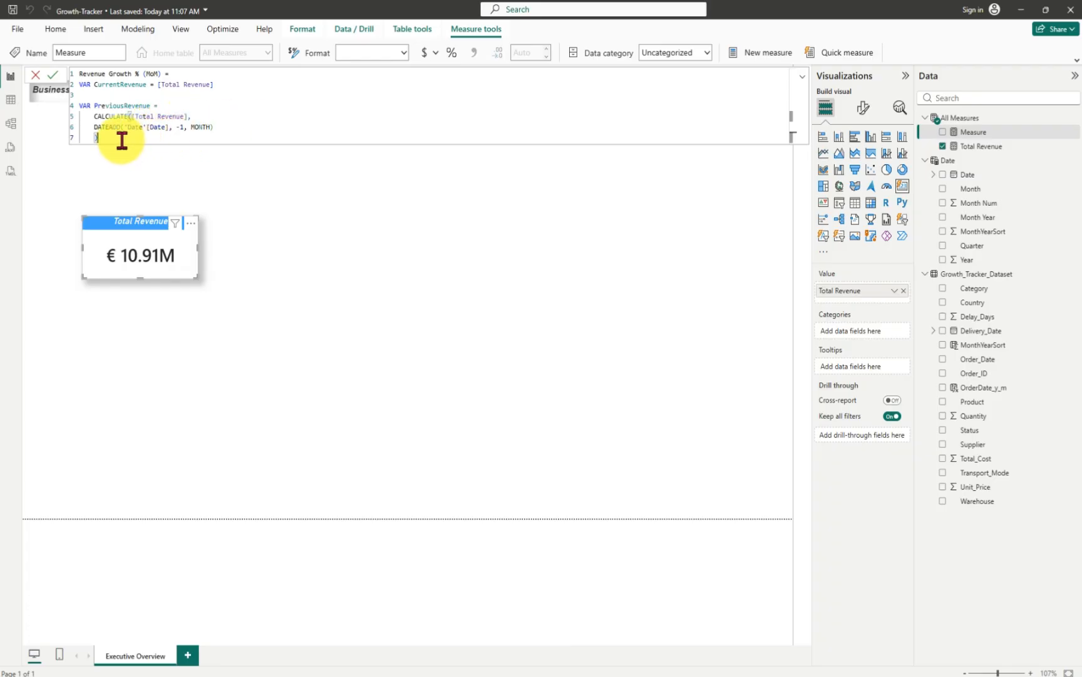
- Add an unindented RETURN after the PreviousRevenue variable and open an IF function beneath it, leaving its arguments for a new line
{"action": "key", "text": "shift+Return"}
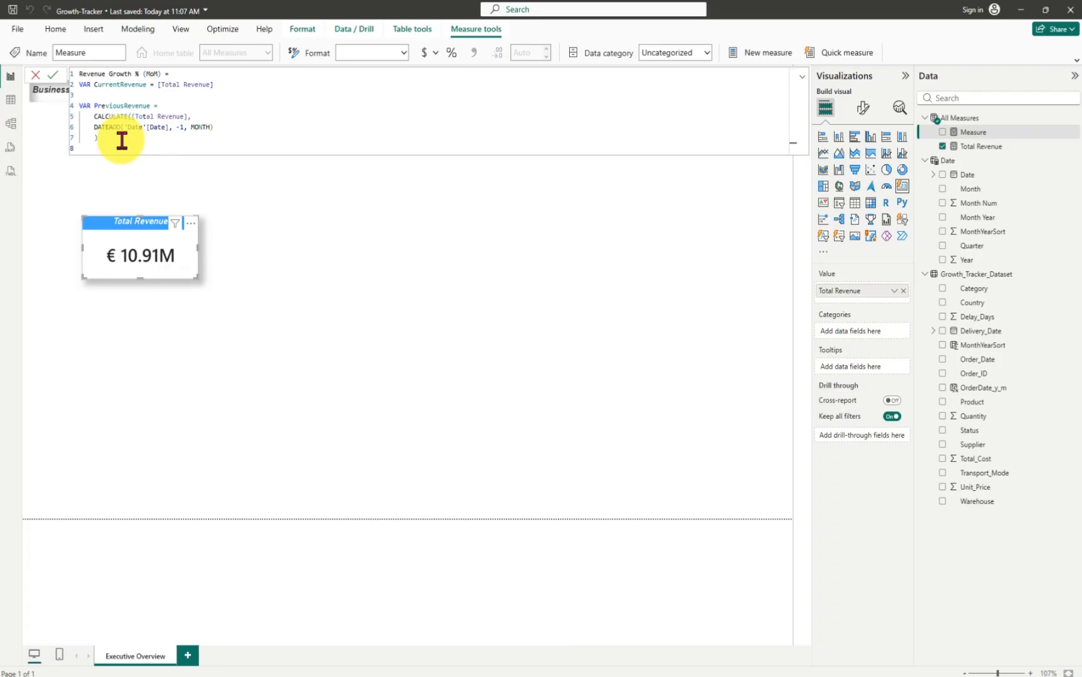
{"action": "key", "text": "BackSpace"}
{"action": "type", "text": "RE"}
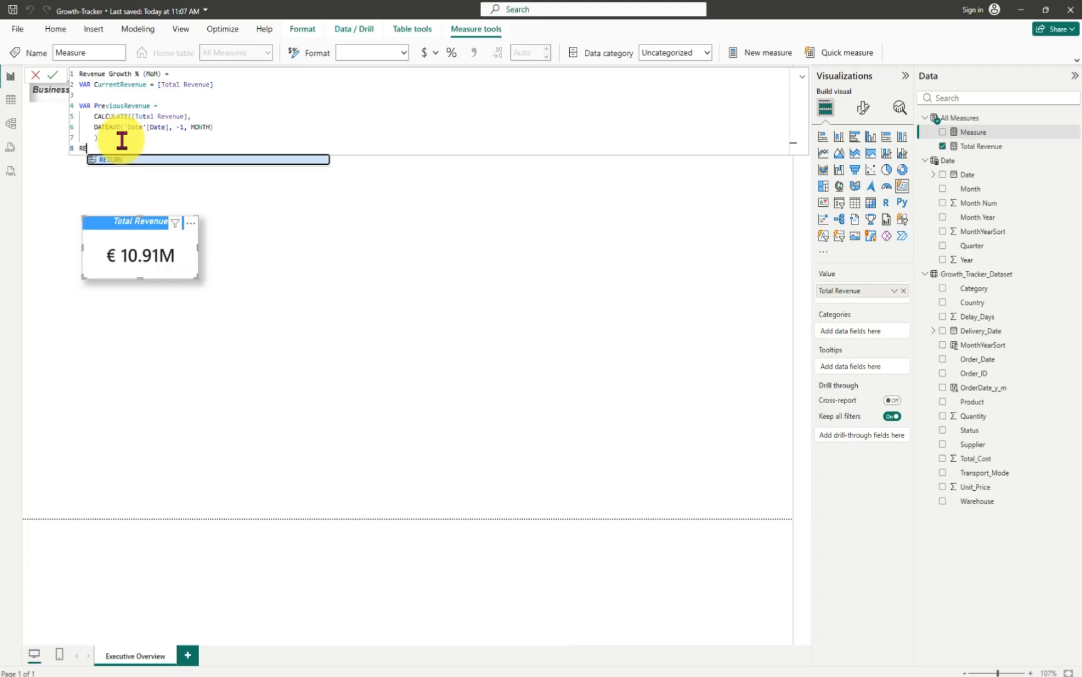
{"action": "key", "text": "Tab"}
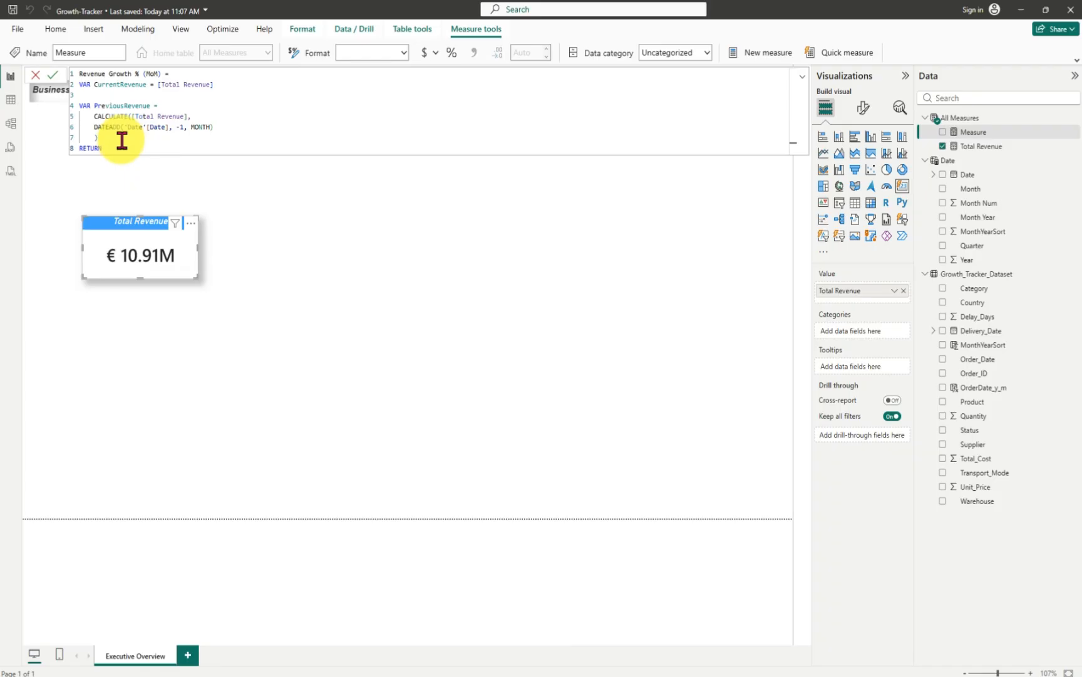
{"action": "key", "text": "Return"}
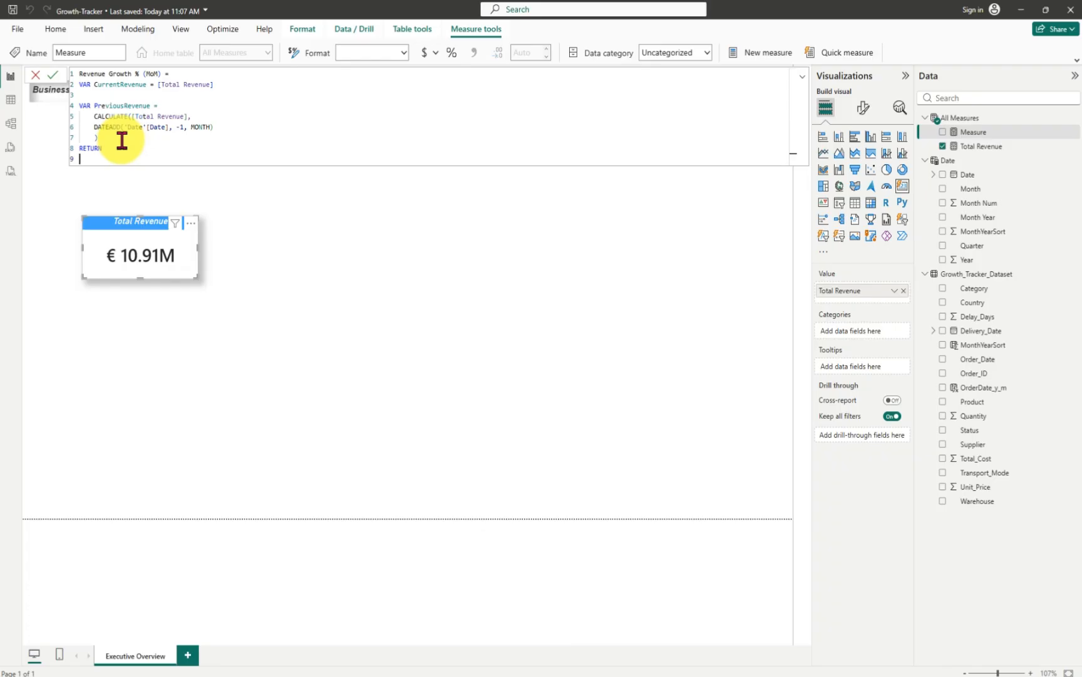
{"action": "type", "text": "if"}
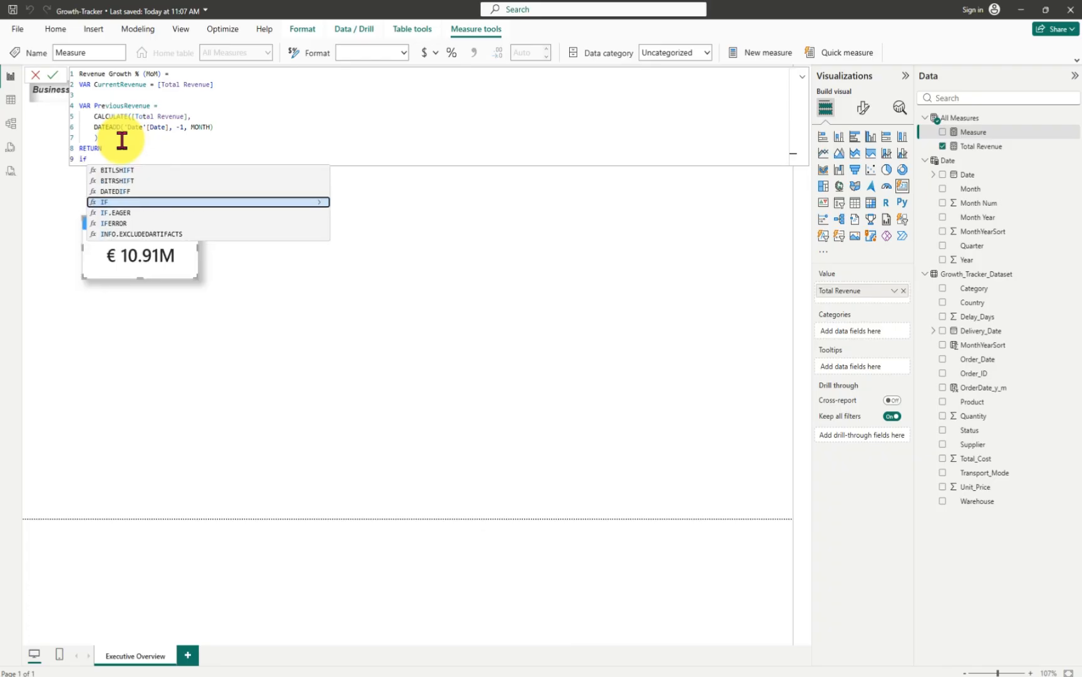
{"action": "key", "text": "Tab"}
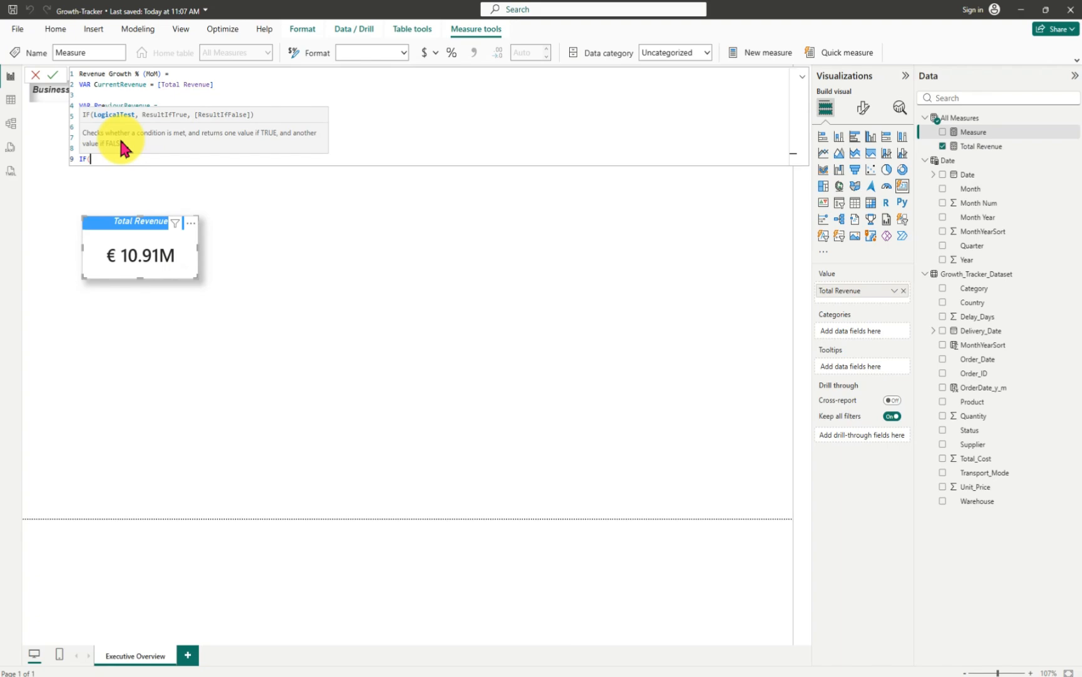
{"action": "key", "text": "Return"}
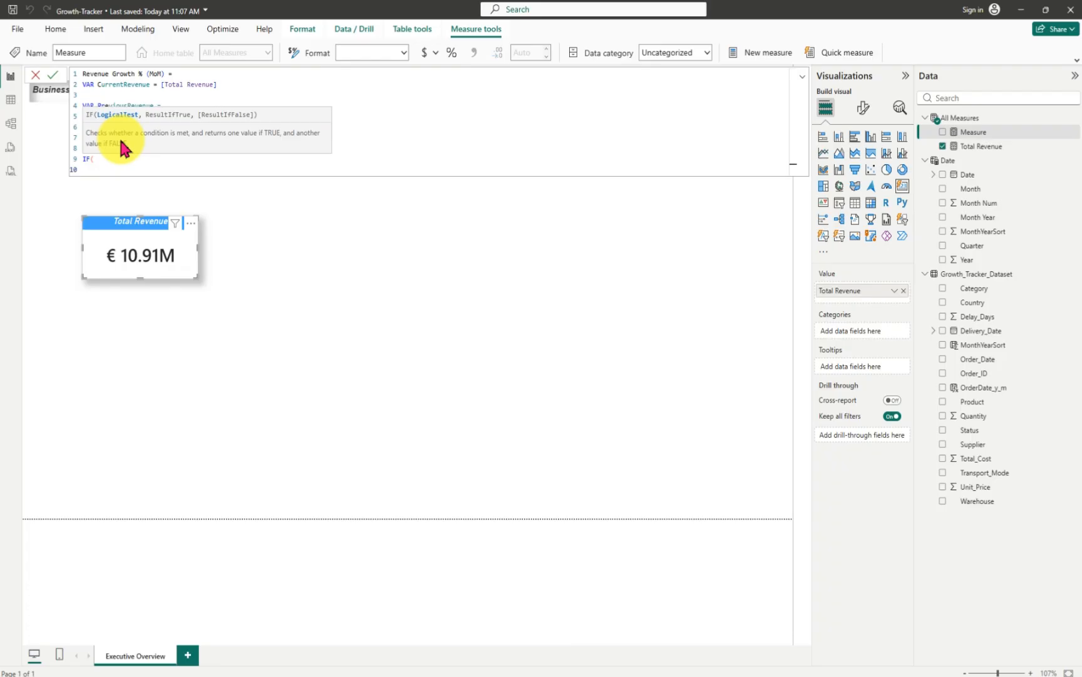
- Write NOT ISBLANK(PreviousRevenue) as the logical test of the IF in the Revenue Growth % (MoM) measure
{"action": "type", "text": "N"}
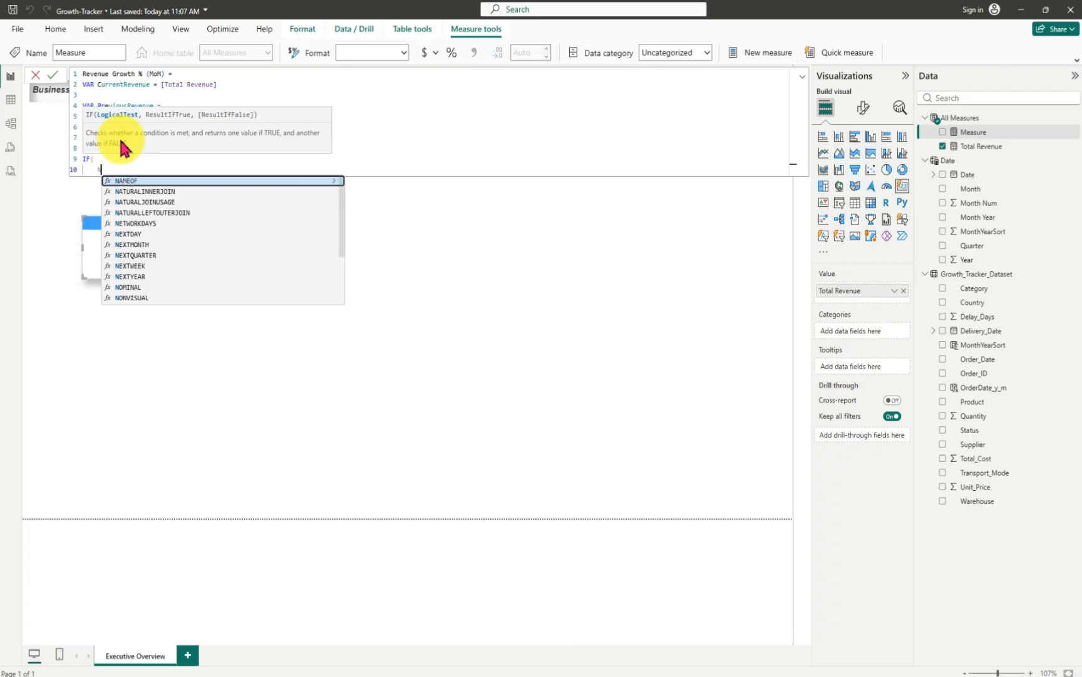
{"action": "type", "text": "OT"}
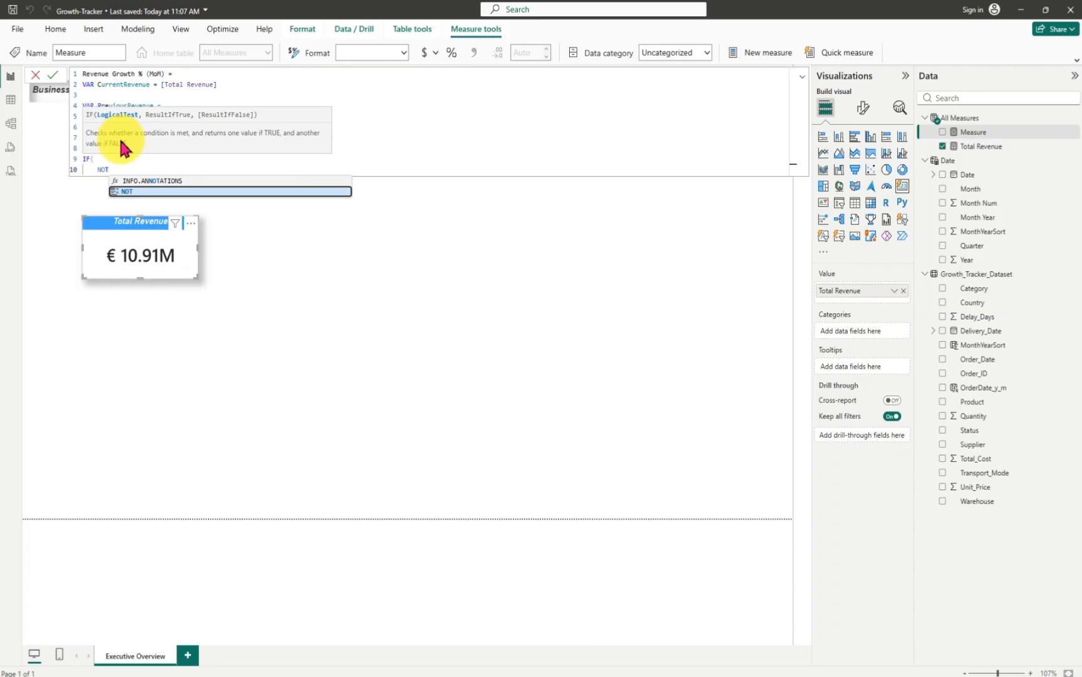
{"action": "type", "text": " IS"}
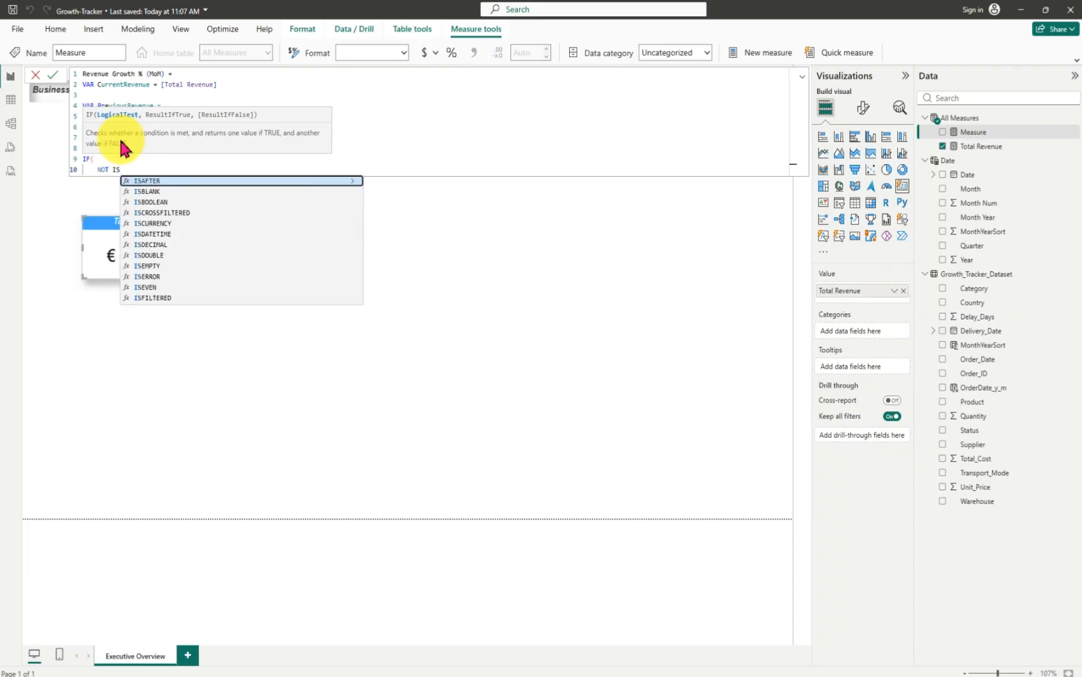
{"action": "left_click", "coordinate": [141, 191]}
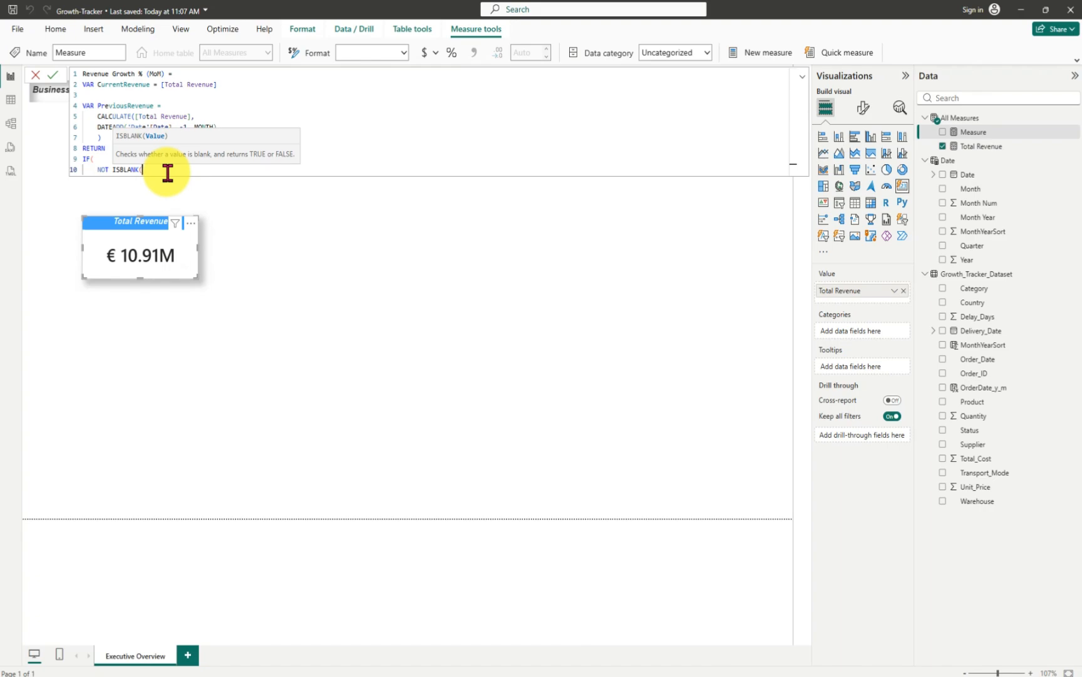
{"action": "type", "text": "prev"}
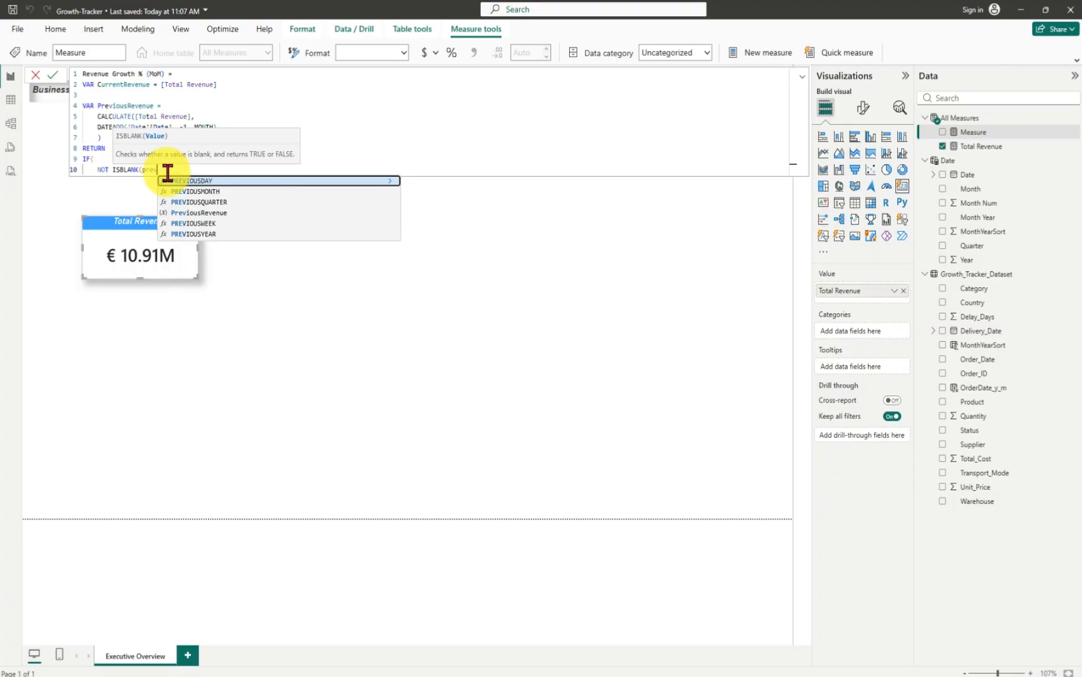
{"action": "type", "text": "ious"}
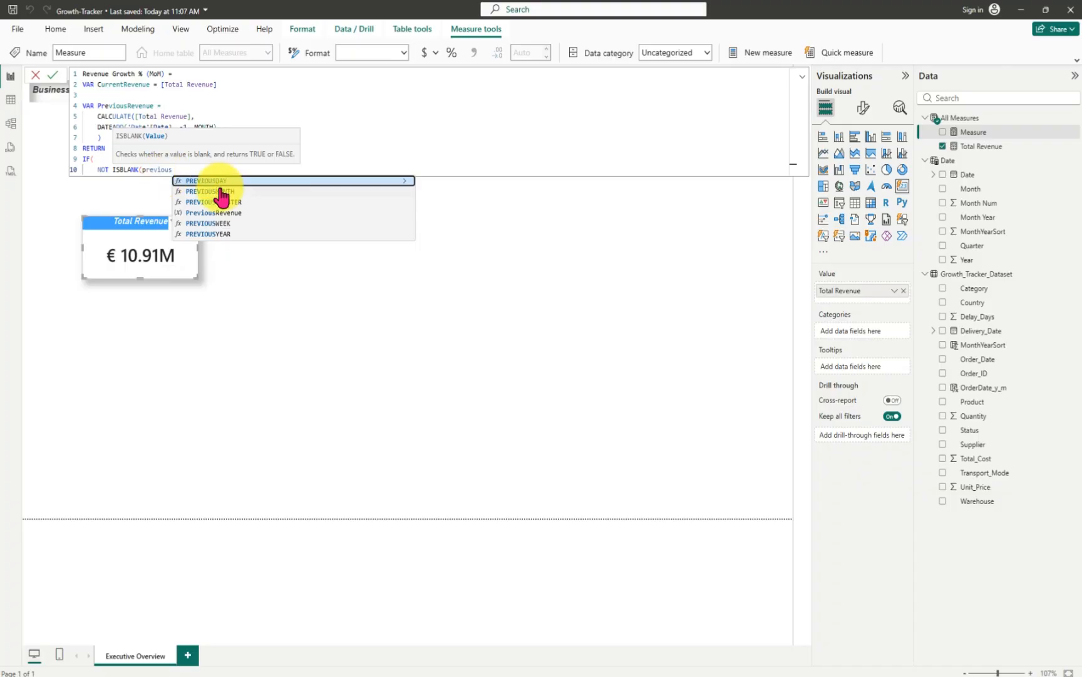
{"action": "left_click", "coordinate": [213, 213]}
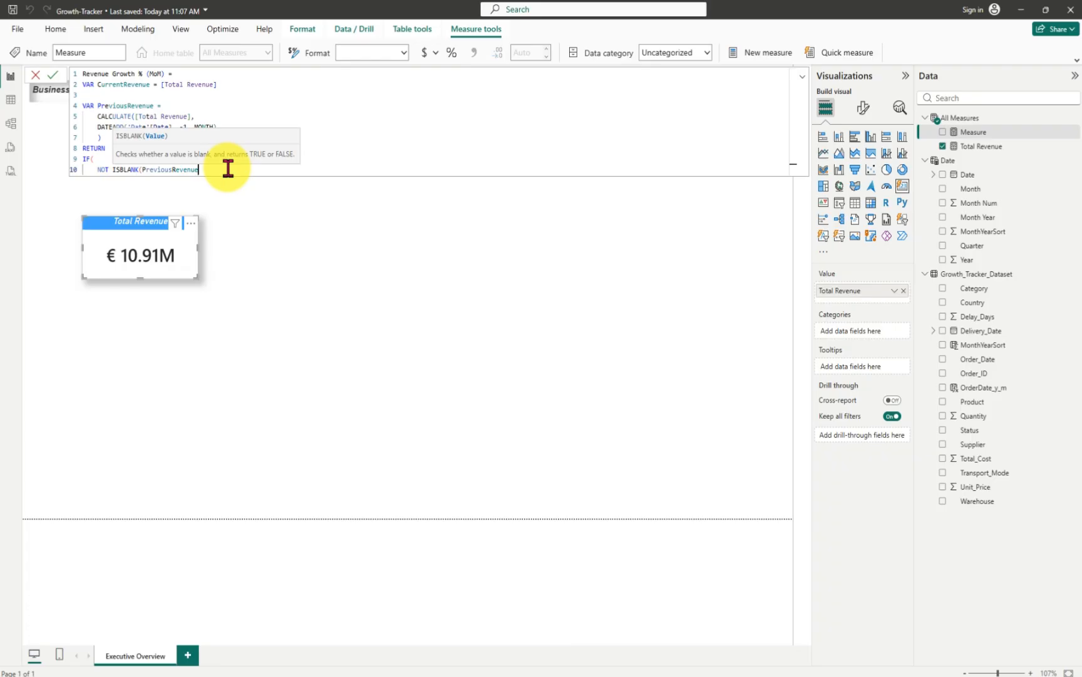
{"action": "type", "text": "),"}
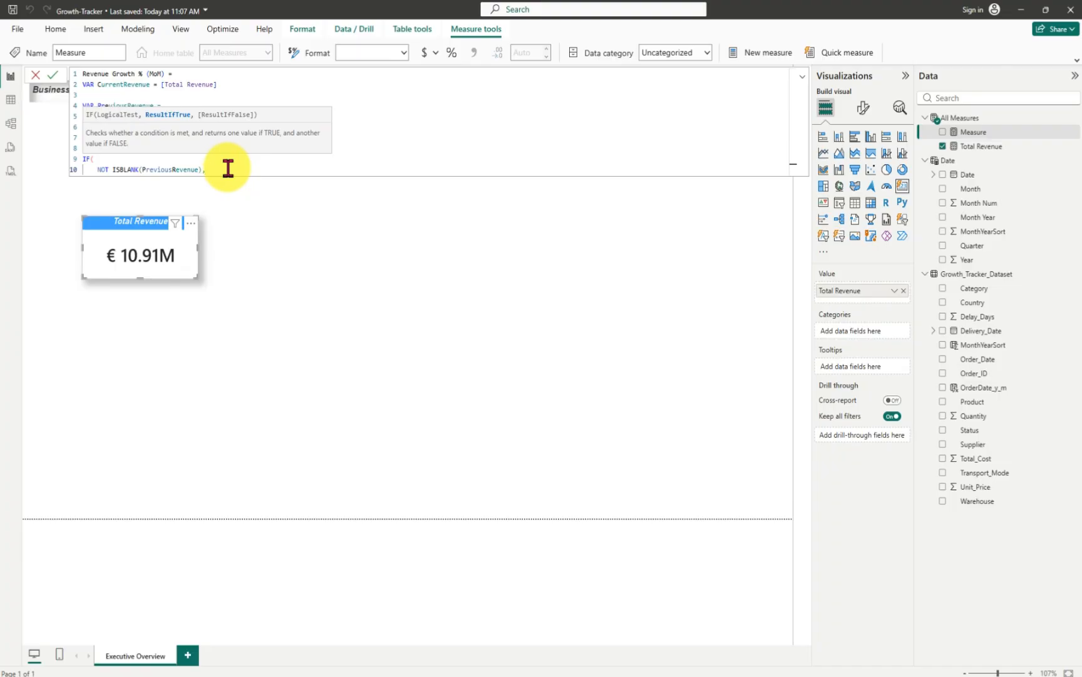
- Begin the IF's true result on a new line with DIVIDE, using CurrentRevenue - PreviousRevenue as the numerator
{"action": "key", "text": "shift+Return"}
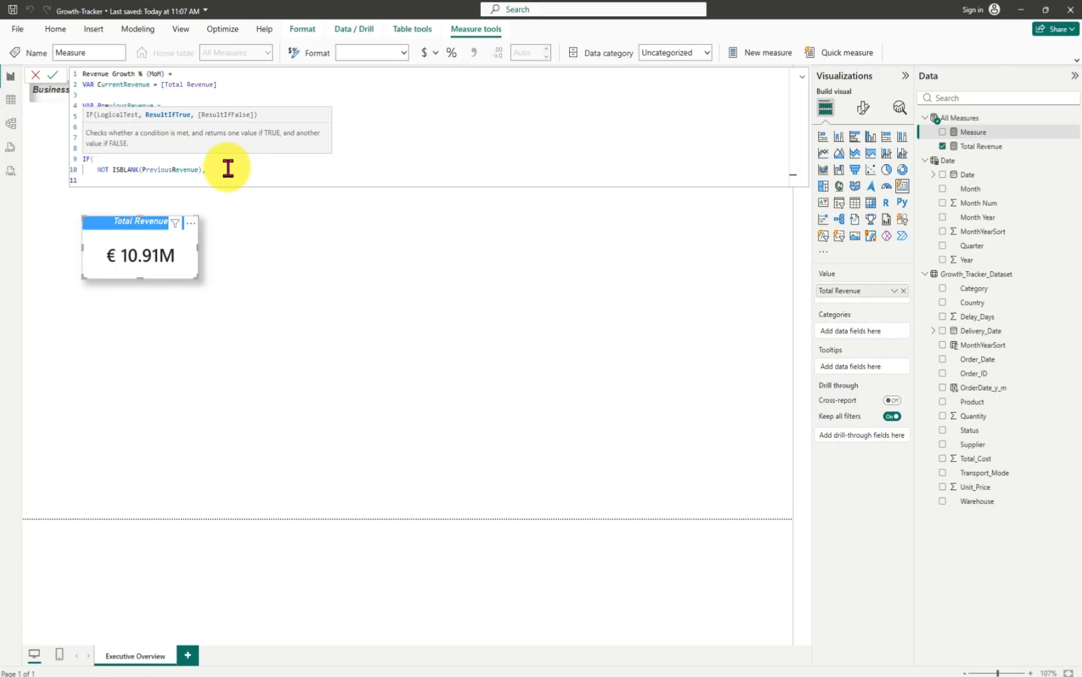
{"action": "type", "text": "DIV"}
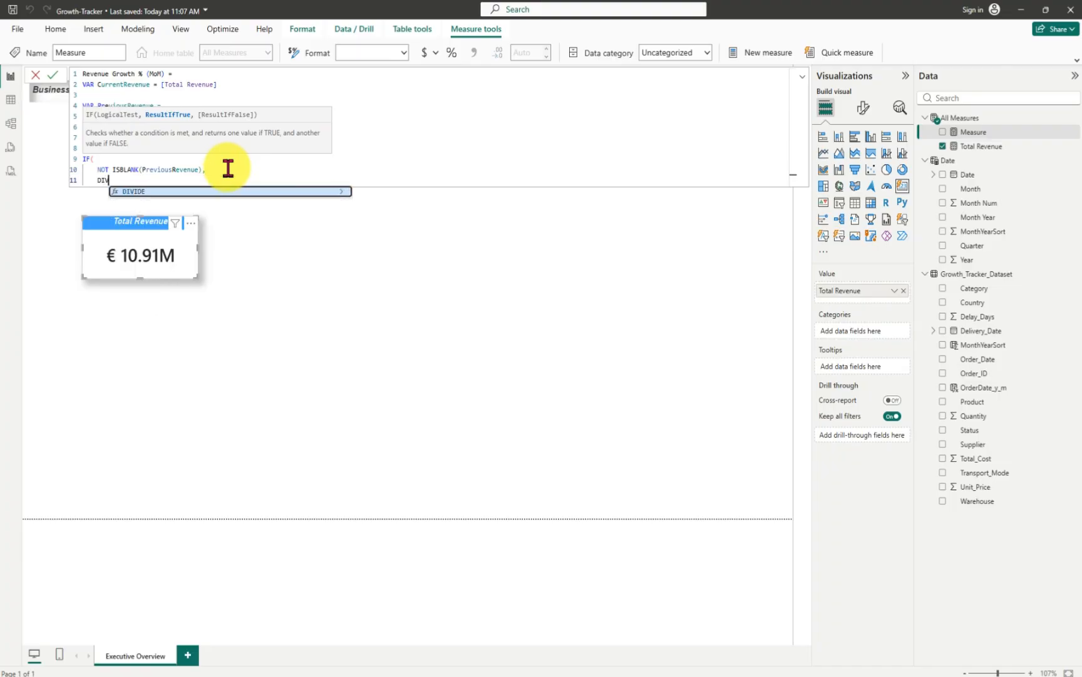
{"action": "key", "text": "Tab"}
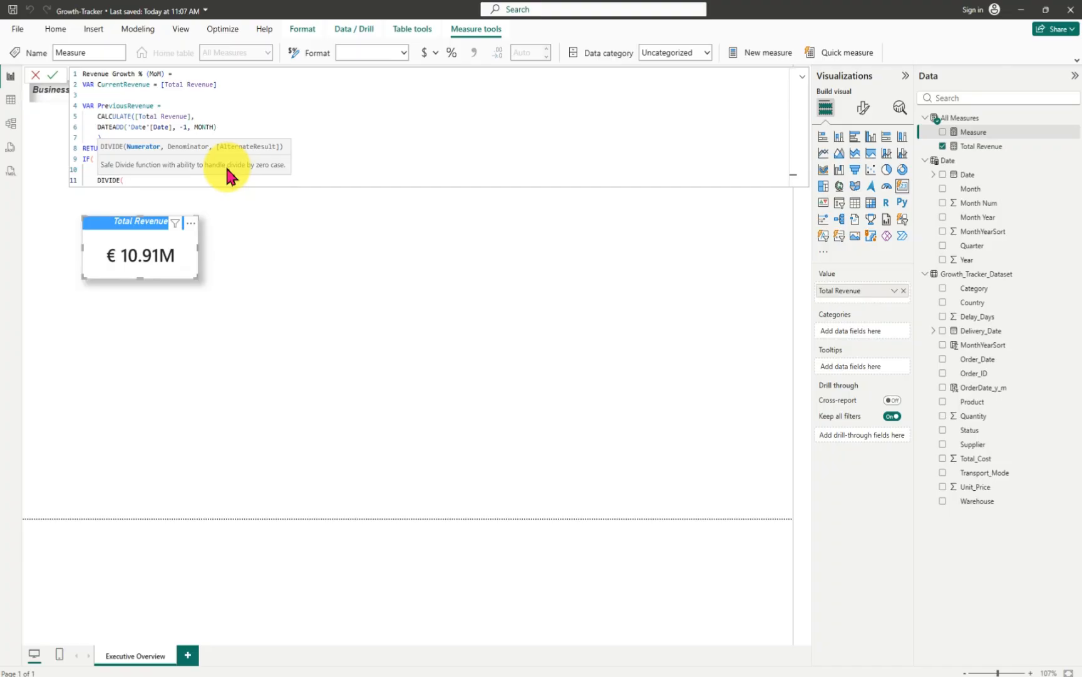
{"action": "type", "text": "Curre"}
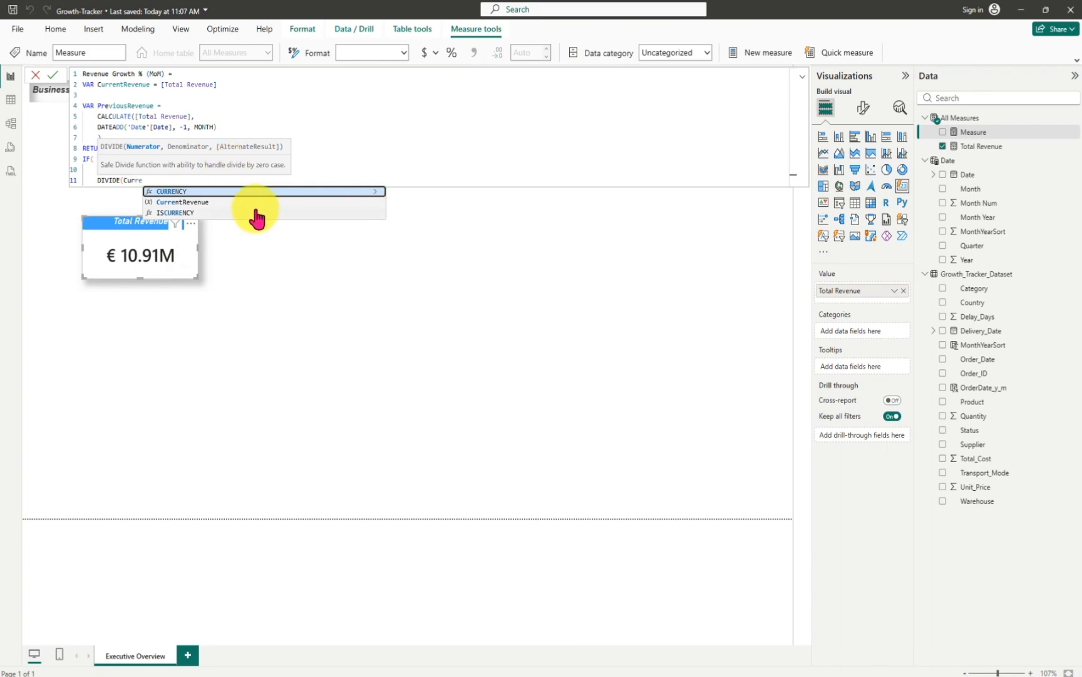
{"action": "left_click", "coordinate": [205, 201]}
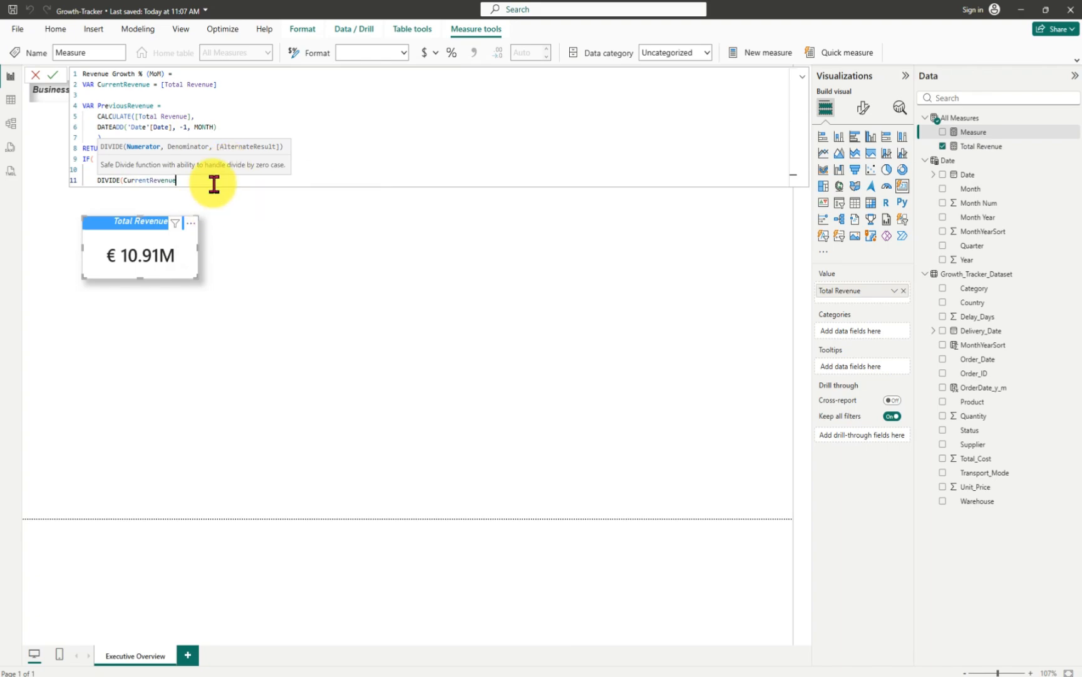
{"action": "type", "text": "- P"}
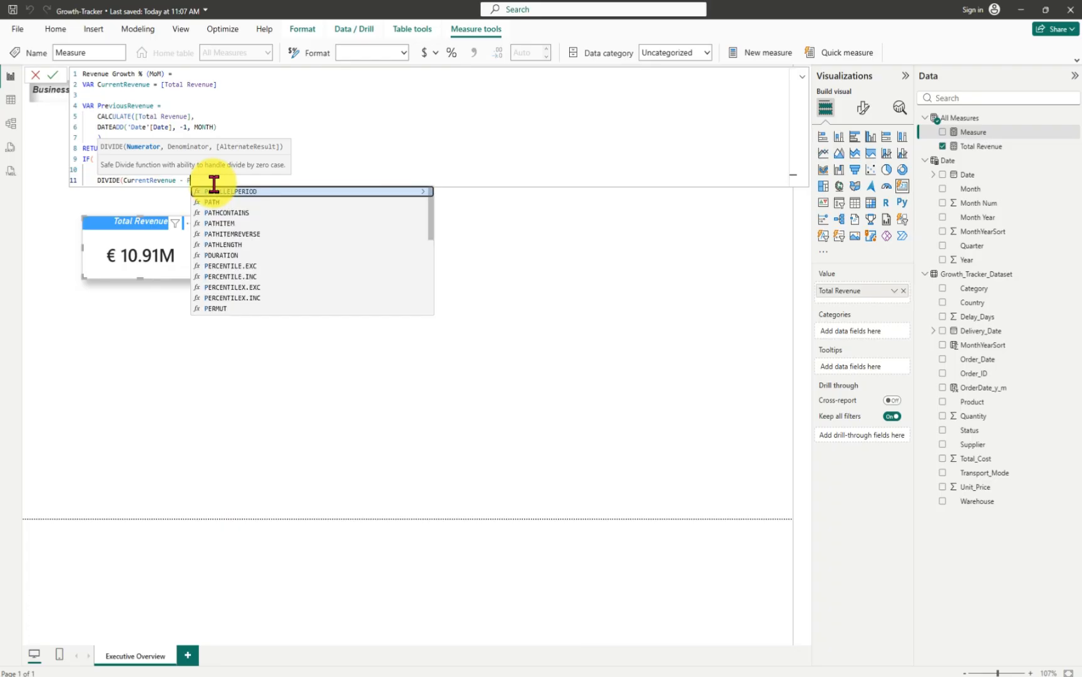
{"action": "type", "text": "rev"}
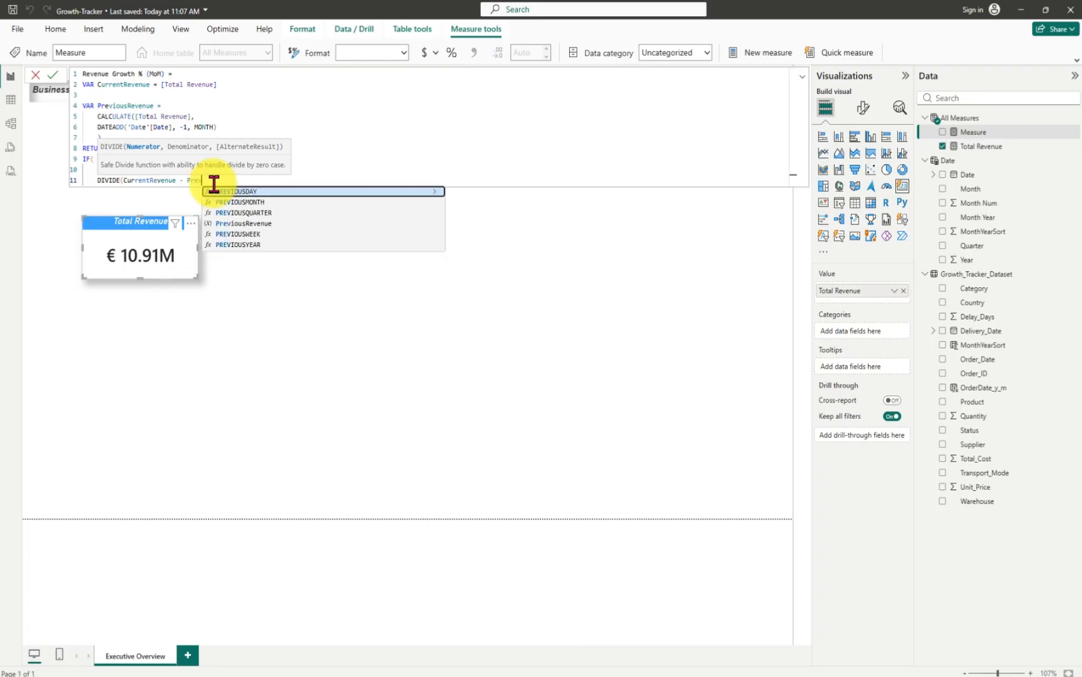
{"action": "left_click", "coordinate": [251, 223]}
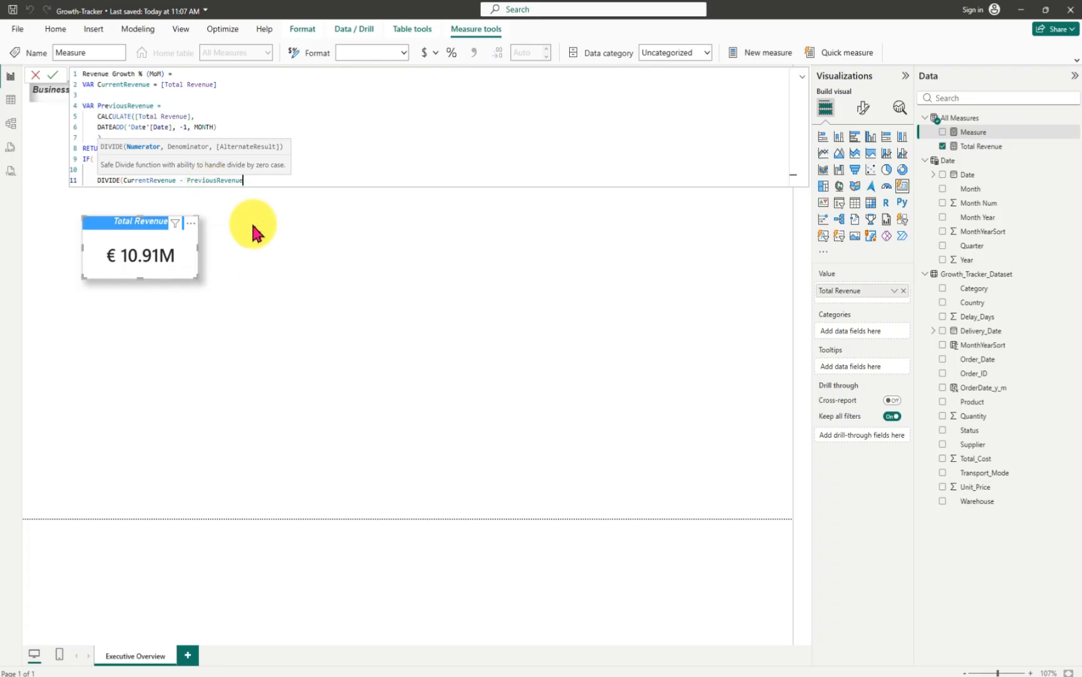
- Complete the DIVIDE with PreviousRevenue as the denominator, ending its line with a comma
{"action": "type", "text": ", "}
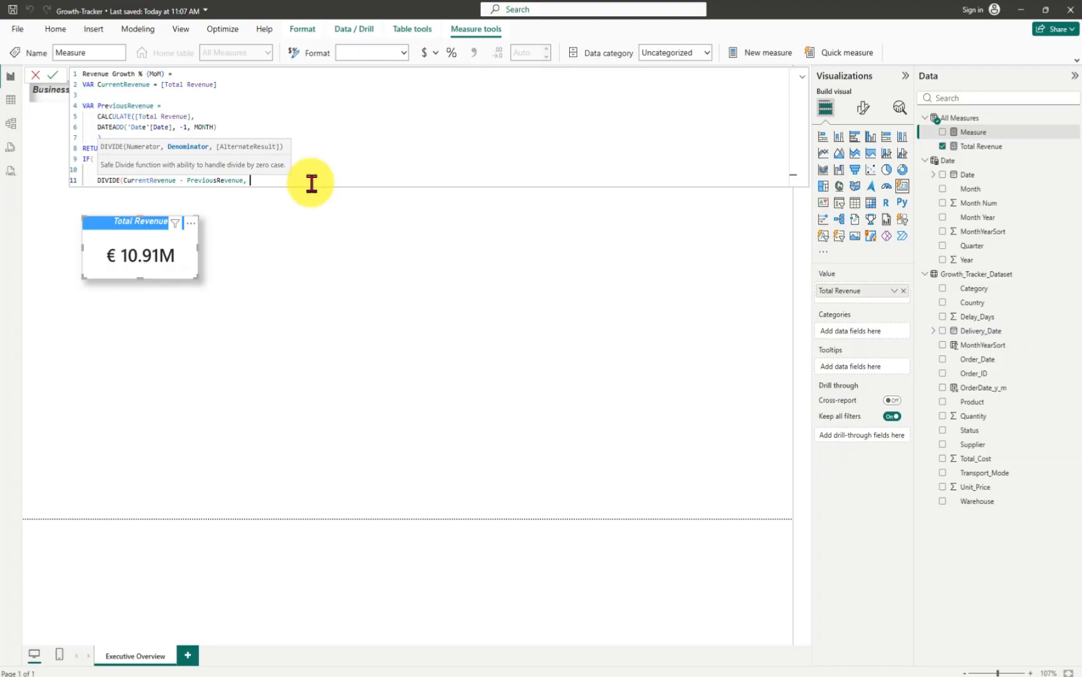
{"action": "type", "text": "Previuous"}
{"action": "key", "text": "BackSpace"}
{"action": "key", "text": "BackSpace"}
{"action": "key", "text": "BackSpace"}
{"action": "key", "text": "BackSpace"}
{"action": "key", "text": "BackSpace"}
{"action": "key", "text": "BackSpace"}
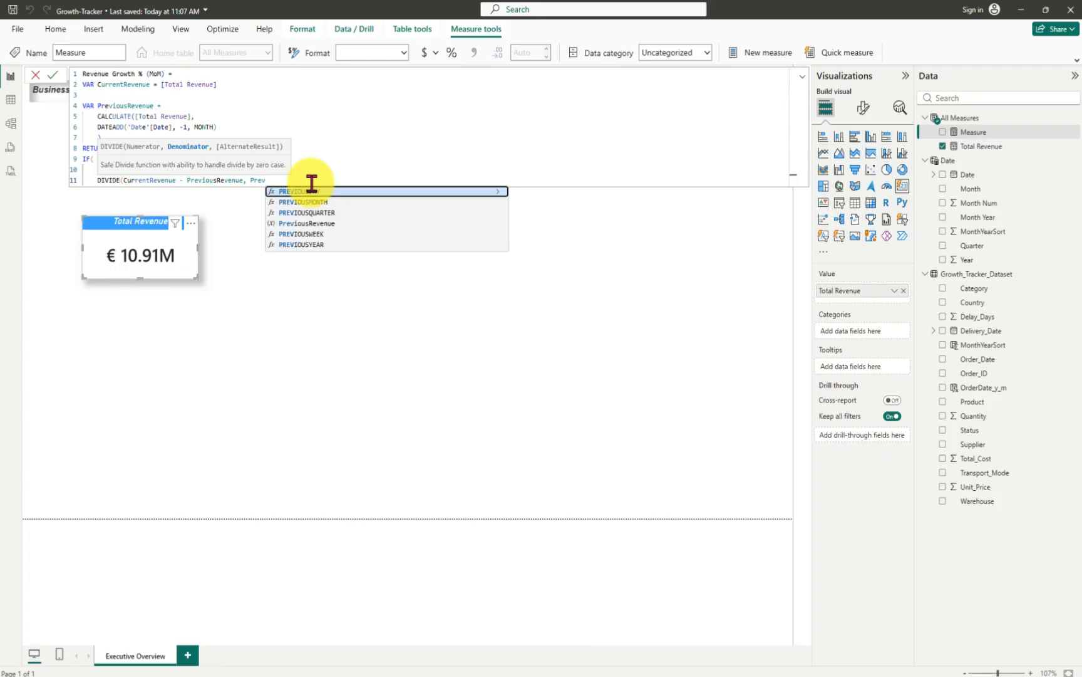
{"action": "left_click", "coordinate": [316, 224]}
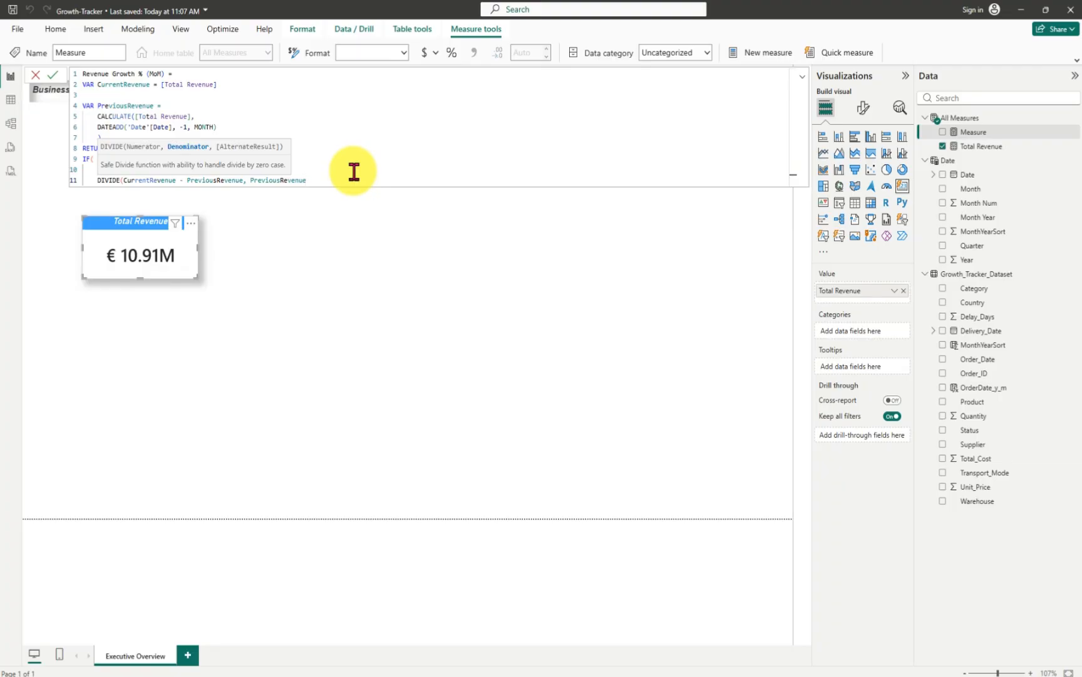
{"action": "type", "text": "),"}
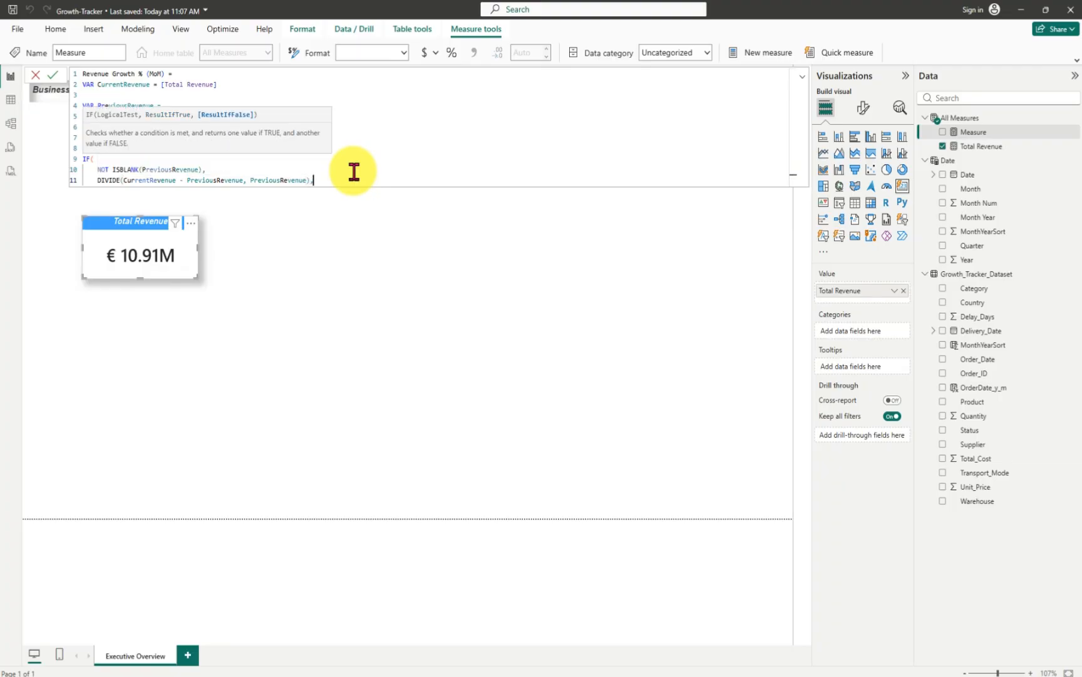
- Add BLANK() as the IF's false result on a new line and close the IF with a parenthesis on line 13
{"action": "key", "text": "Return"}
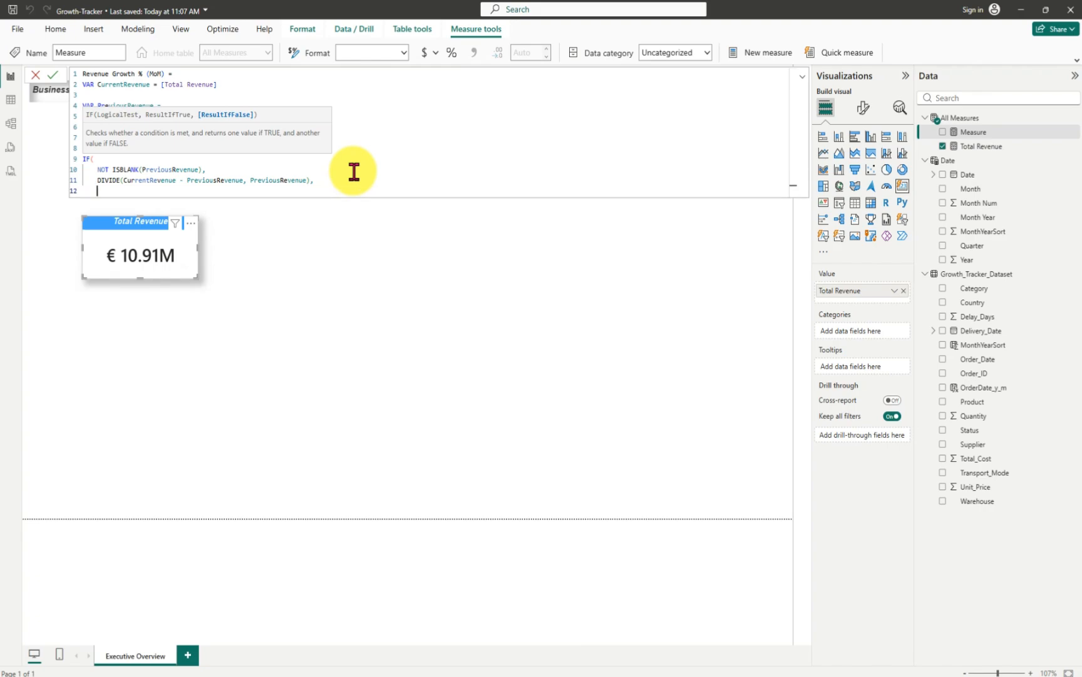
{"action": "type", "text": "BLAN"}
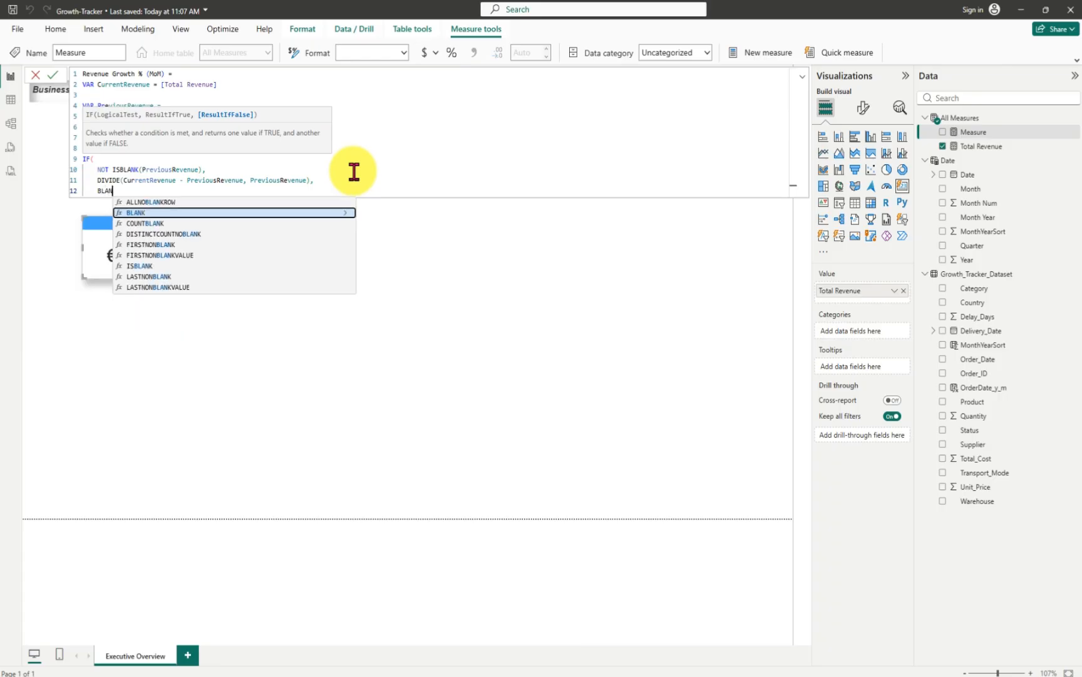
{"action": "key", "text": "Tab"}
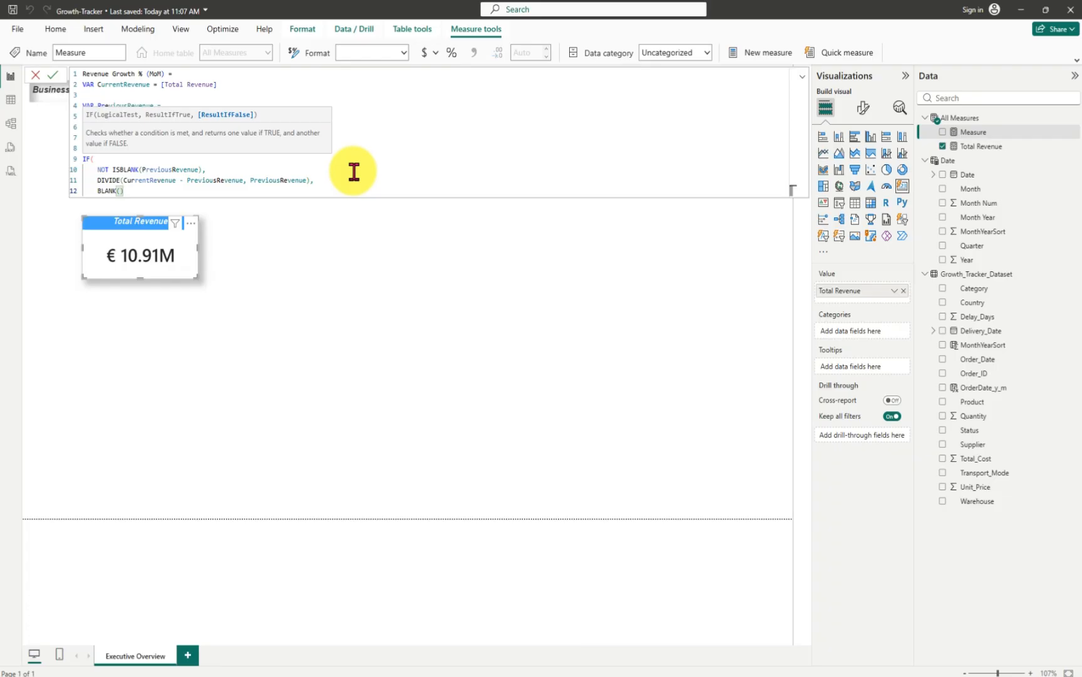
{"action": "key", "text": "Return"}
{"action": "key", "text": "BackSpace"}
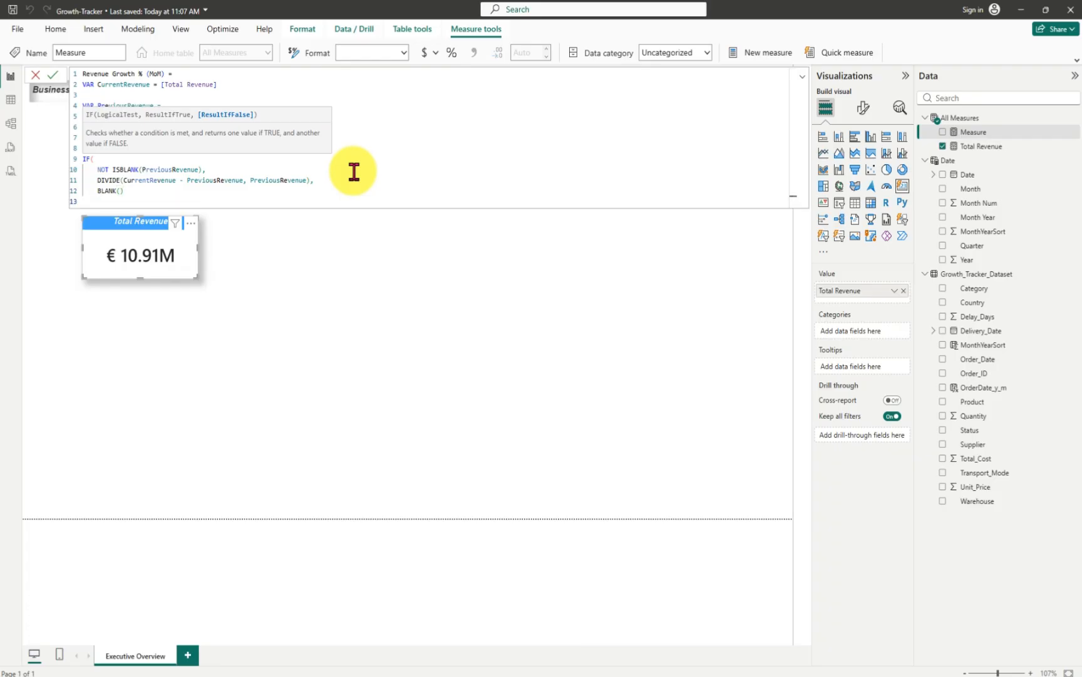
{"action": "type", "text": ")"}
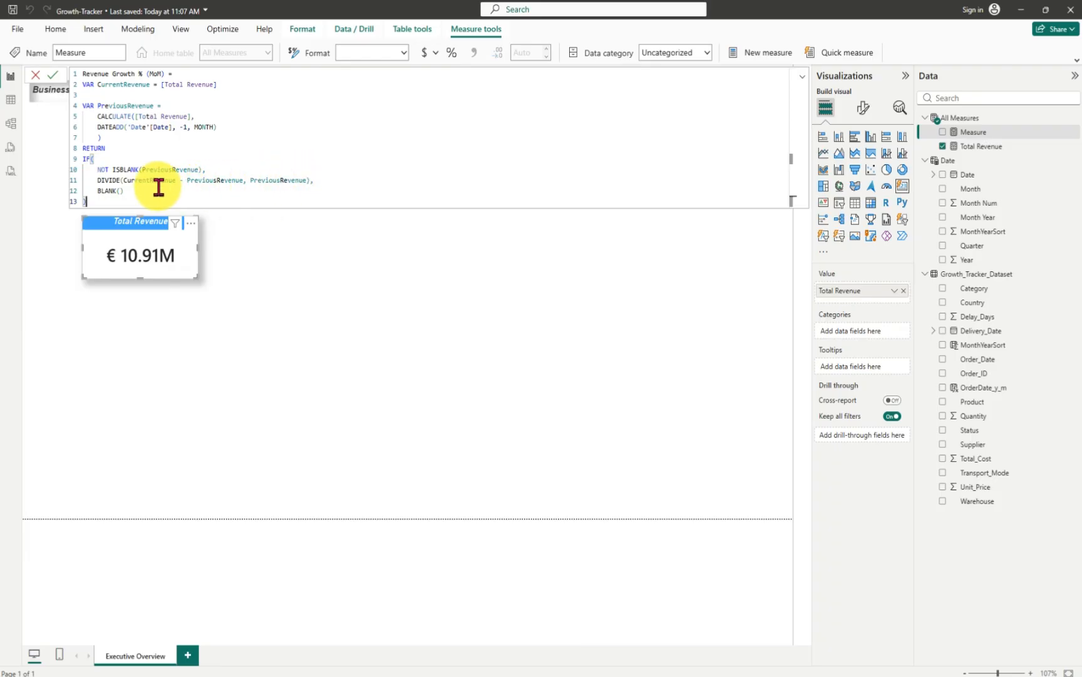
- Commit the Revenue Growth % (MoM) measure, format it as a percentage, and return to the report canvas
{"action": "left_click", "coordinate": [55, 76]}
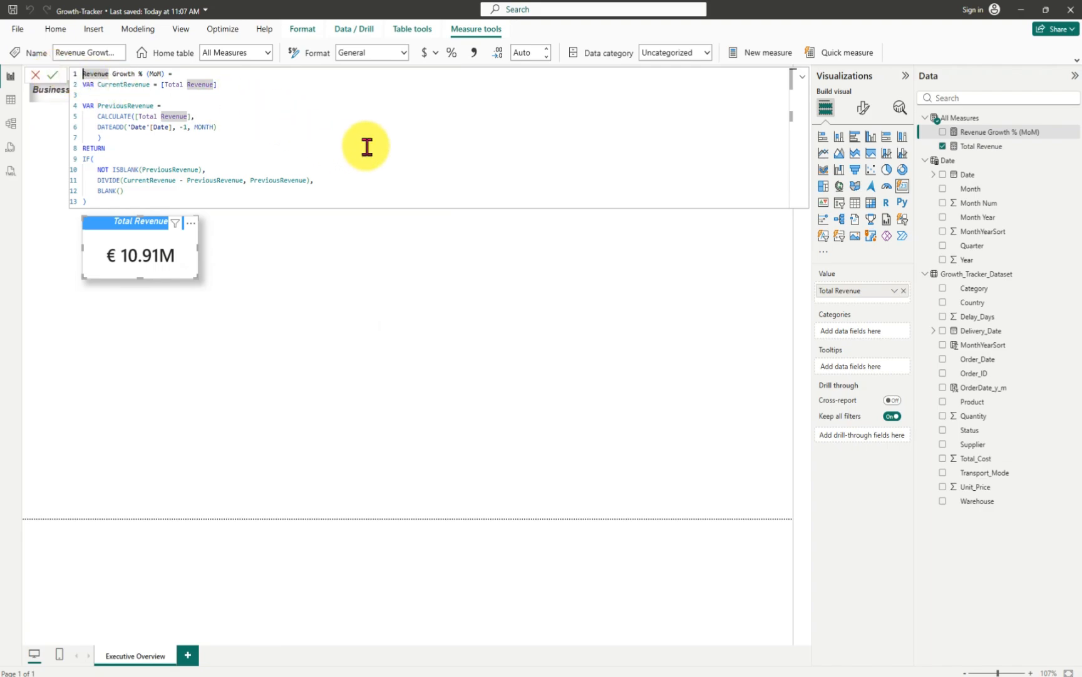
{"action": "left_click", "coordinate": [452, 55]}
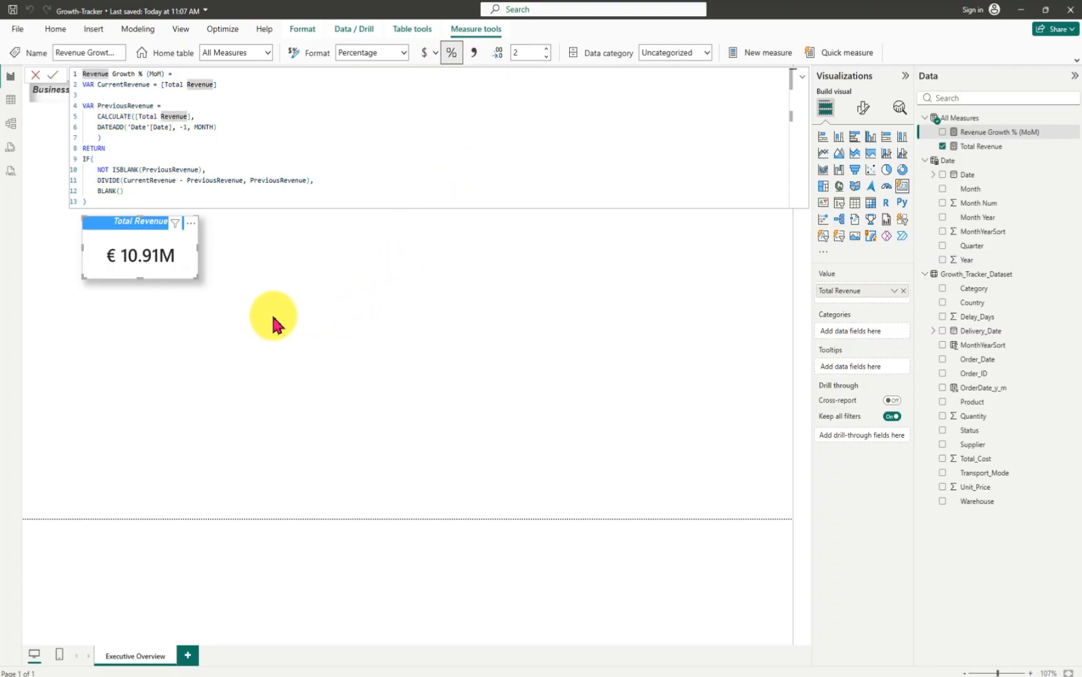
{"action": "left_click", "coordinate": [296, 245]}
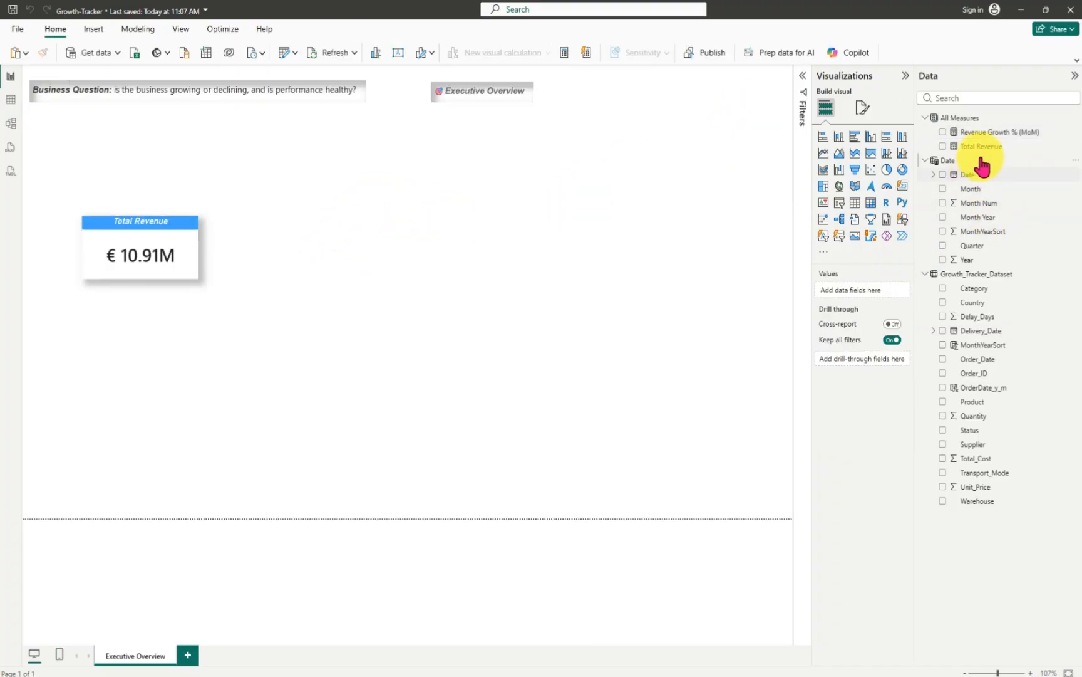
- Place Revenue Growth % (MoM) on the canvas beyond the Total Revenue card as a card visual, slightly wider and shorter than its default size
{"action": "left_click_drag", "start_coordinate": [991, 134], "coordinate": [423, 251]}
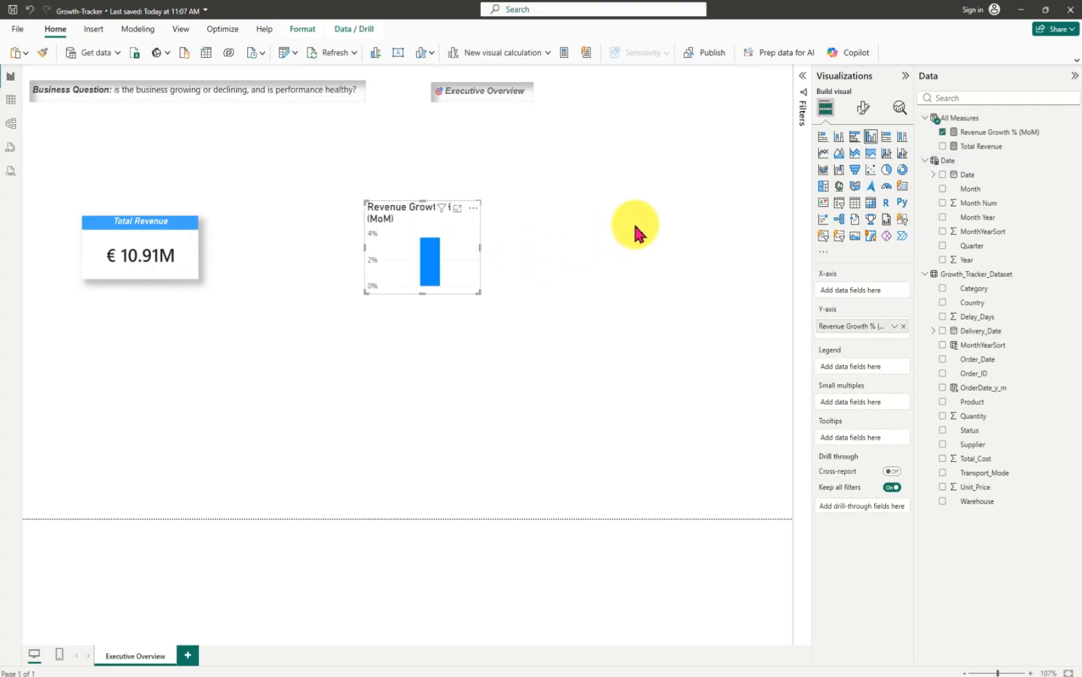
{"action": "left_click", "coordinate": [902, 186]}
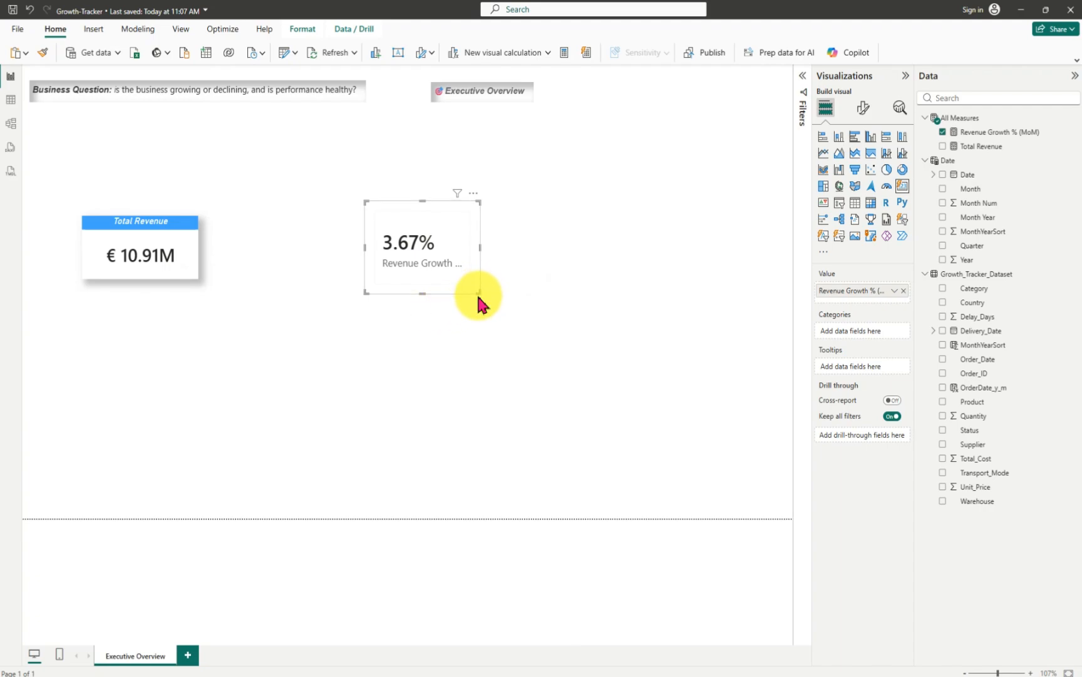
{"action": "left_click_drag", "start_coordinate": [481, 293], "coordinate": [498, 278]}
{"action": "left_click", "coordinate": [243, 351]}
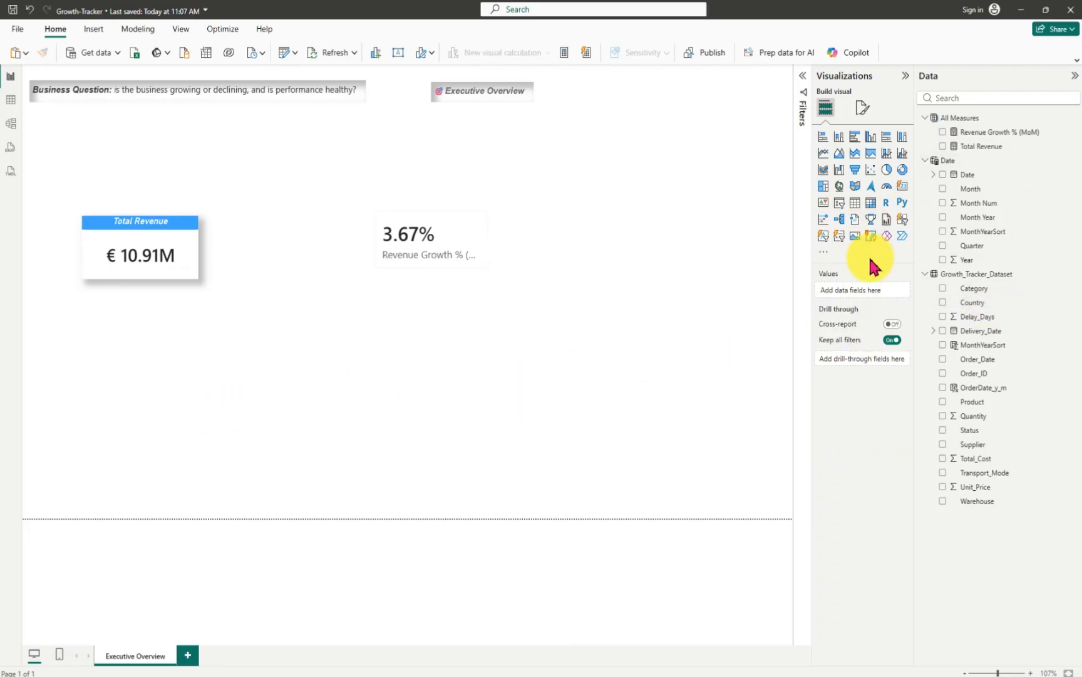
- Add an empty slicer, move it to the report page's upper-right corner, and narrow it to clear the Executive Overview title
{"action": "left_click", "coordinate": [841, 204]}
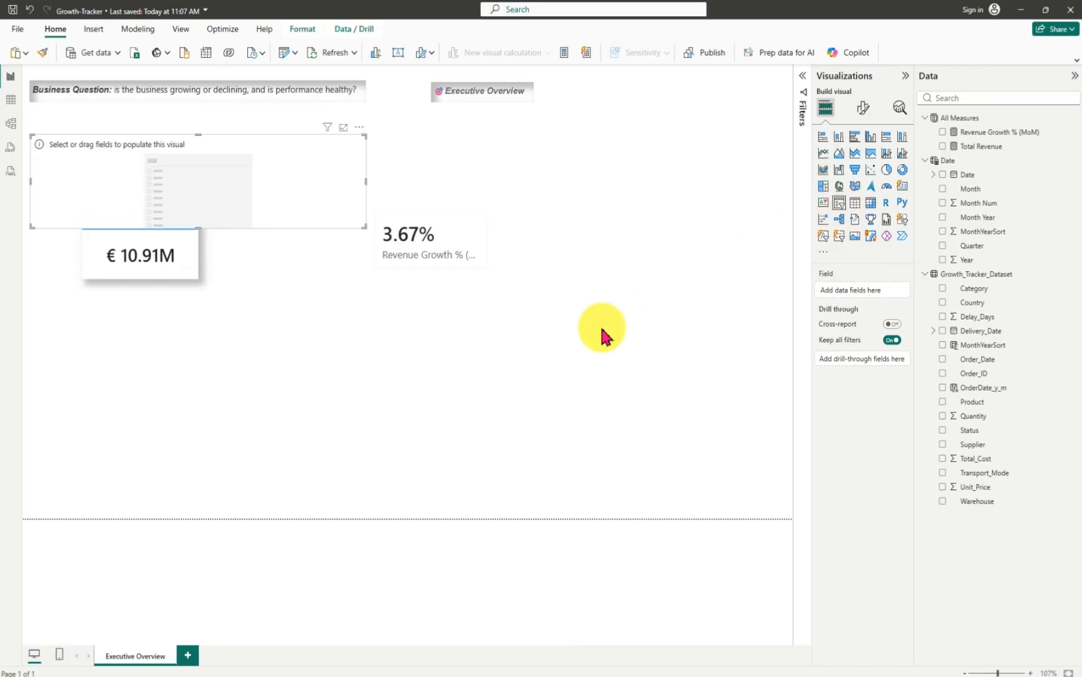
{"action": "left_click_drag", "start_coordinate": [358, 176], "coordinate": [788, 130]}
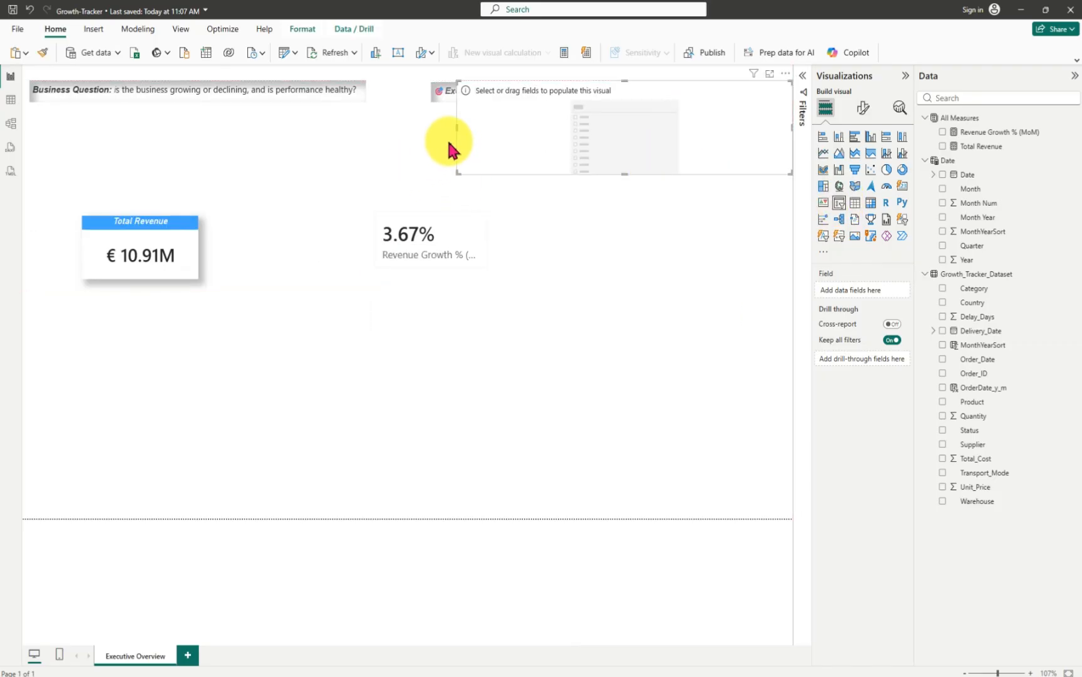
{"action": "left_click_drag", "start_coordinate": [457, 130], "coordinate": [727, 177]}
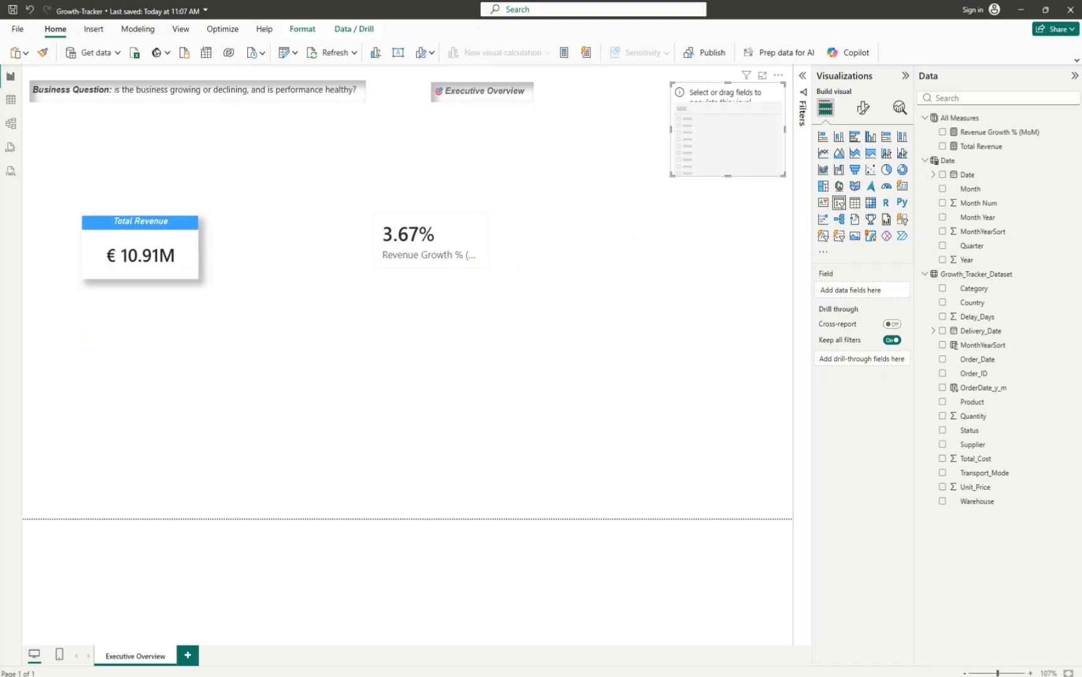
{"action": "left_click", "coordinate": [636, 239]}
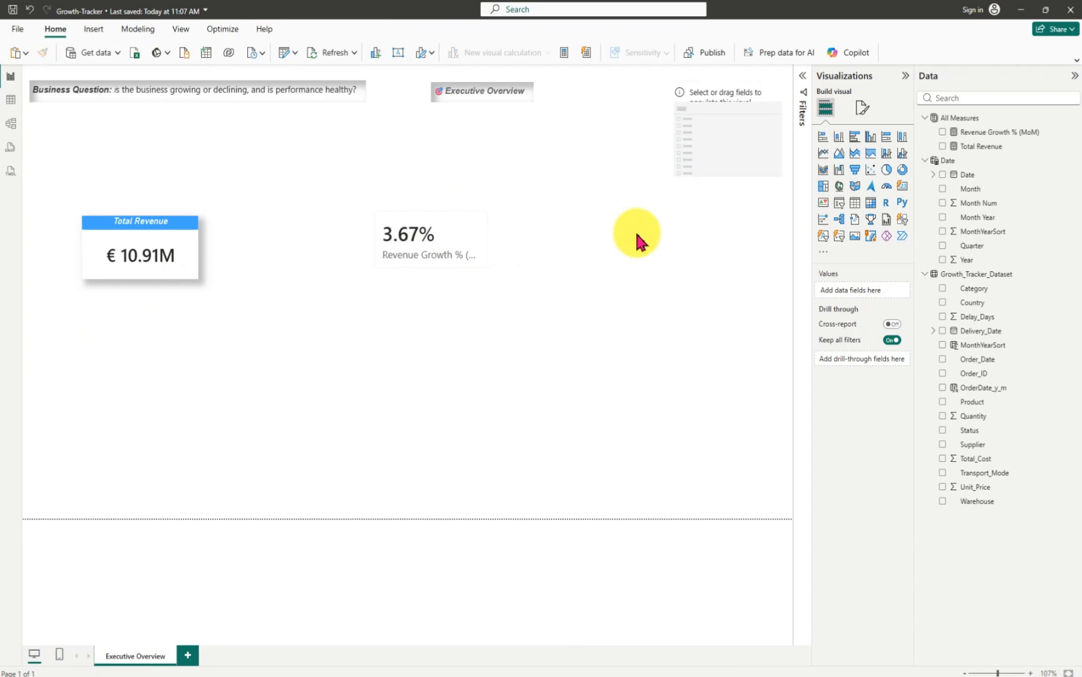
- Move the empty slicer clear of the Month-Year slicer and remove it from the report page
{"action": "left_click_drag", "start_coordinate": [708, 175], "coordinate": [642, 285]}
{"action": "left_click", "coordinate": [705, 186]}
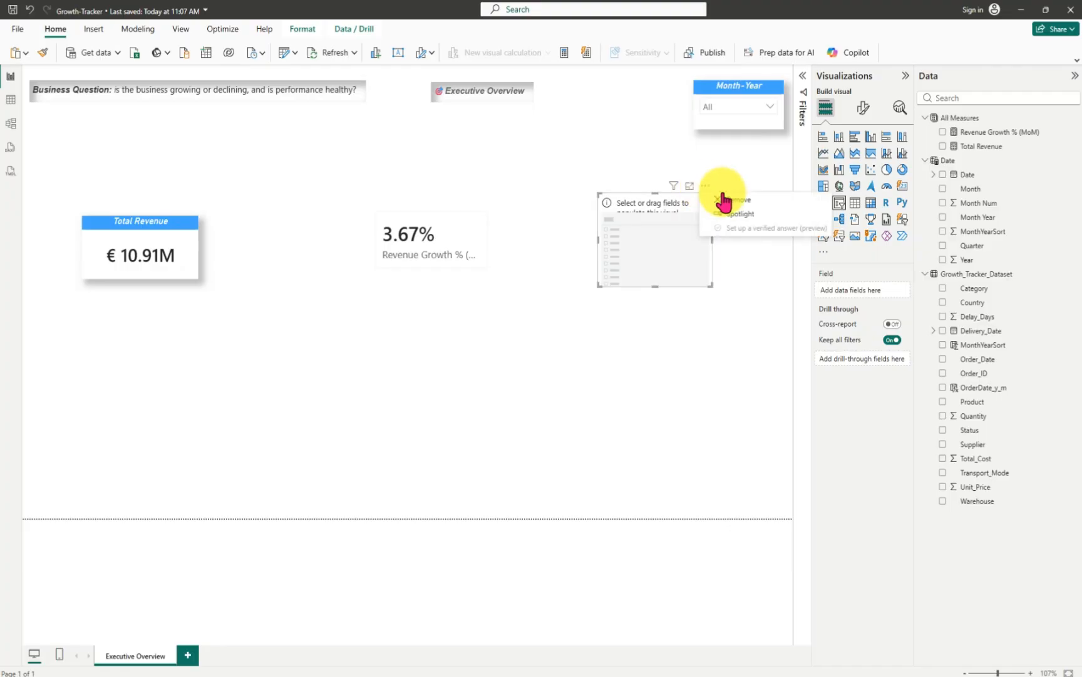
{"action": "left_click", "coordinate": [738, 198]}
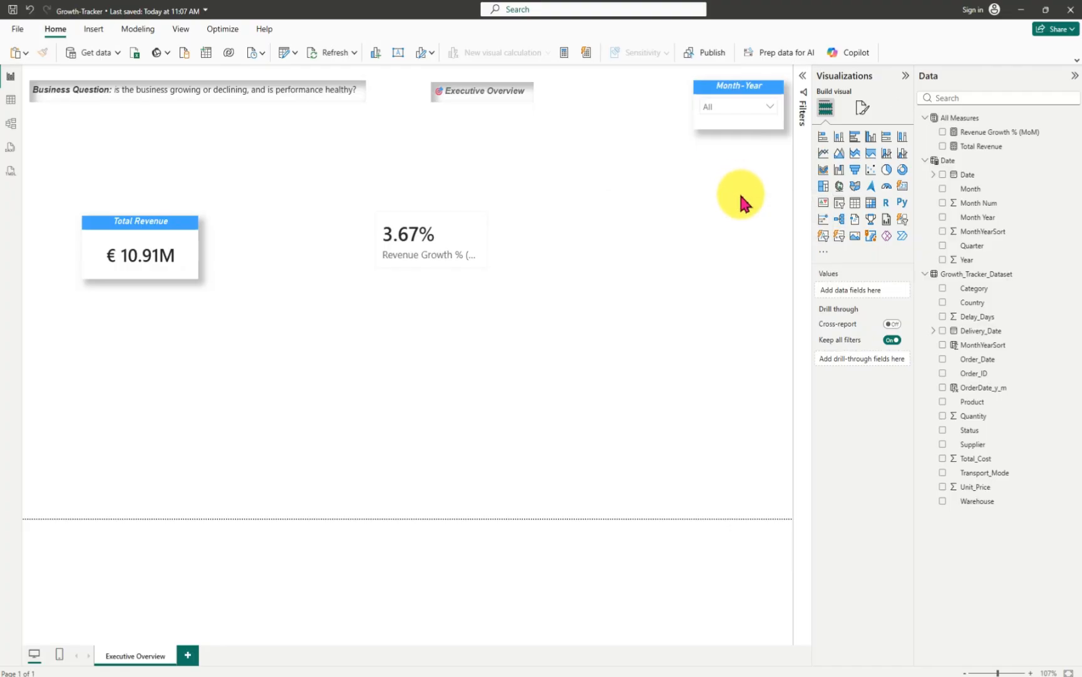
- Check the Month-Year slicer's list of months and nudge the slicer closer to the report page's upper-right corner
{"action": "left_click", "coordinate": [770, 107]}
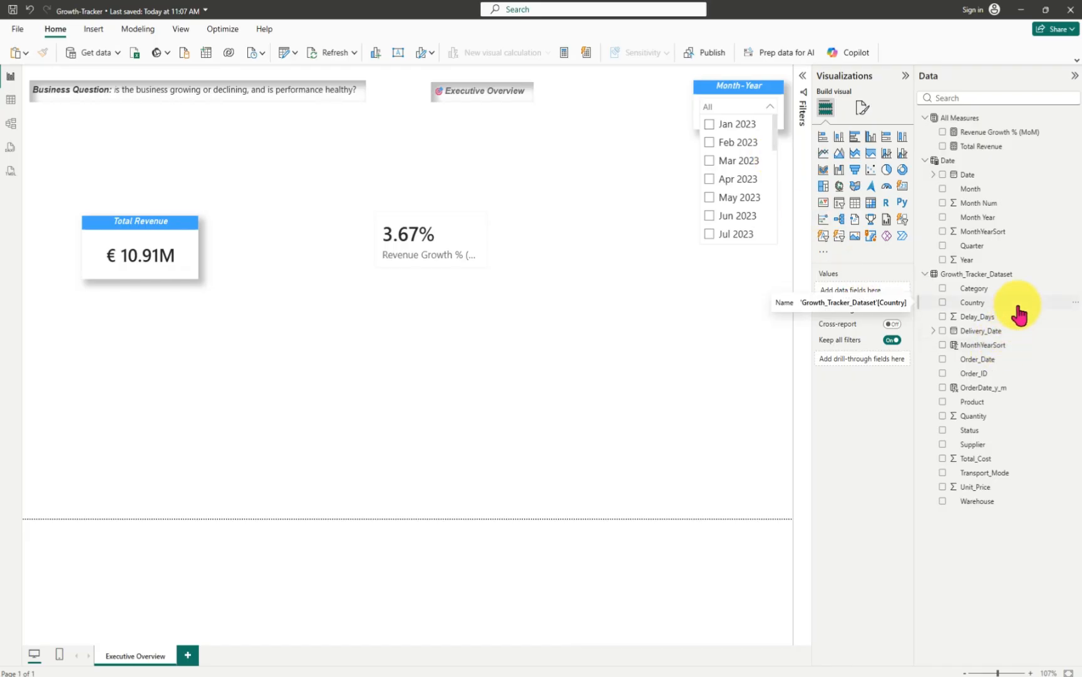
{"action": "left_click", "coordinate": [711, 89]}
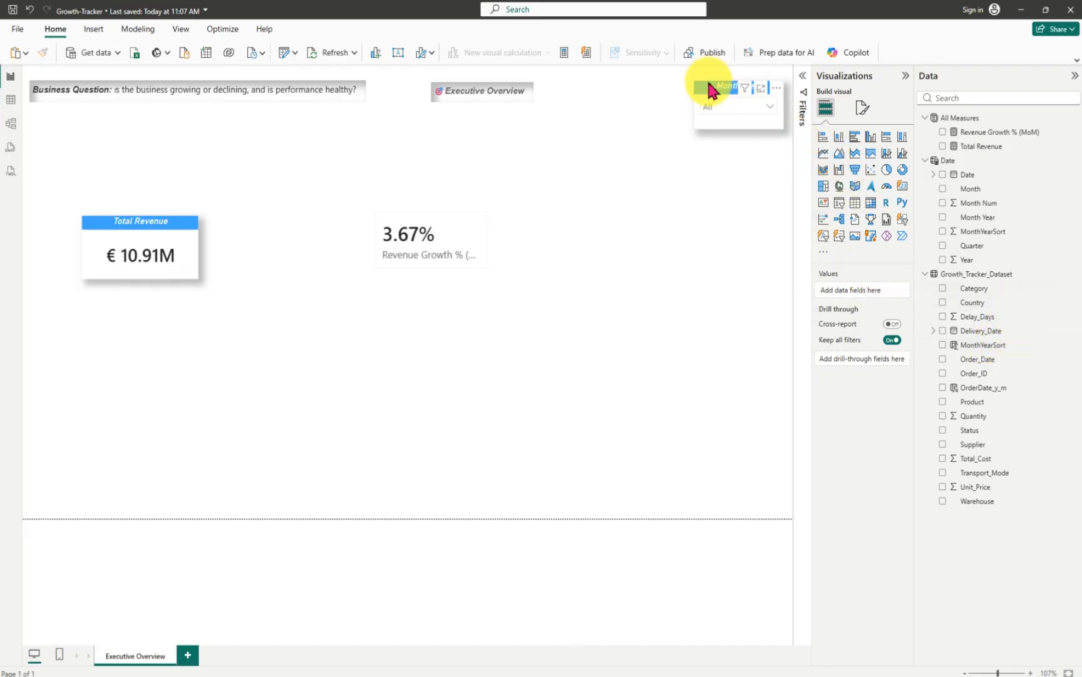
{"action": "left_click_drag", "start_coordinate": [709, 84], "coordinate": [713, 88]}
{"action": "left_click", "coordinate": [688, 192]}
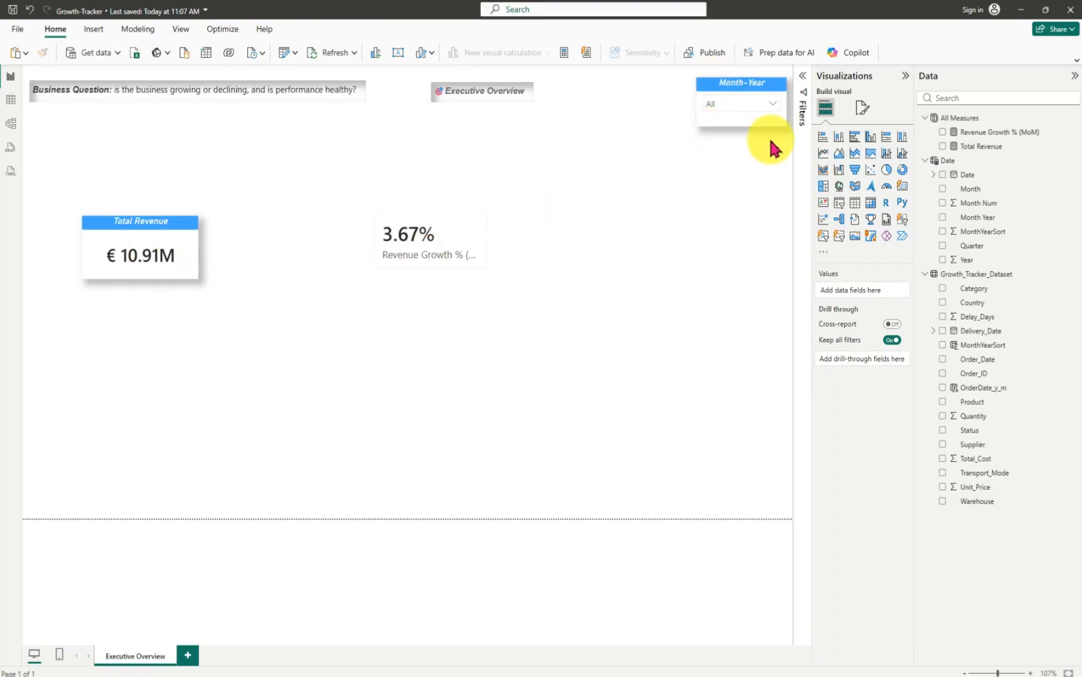
- Compare both cards for Jan 2023, Feb 2023 and Mar 2023 using the Month-Year slicer, and clear the selection
{"action": "left_click", "coordinate": [774, 104]}
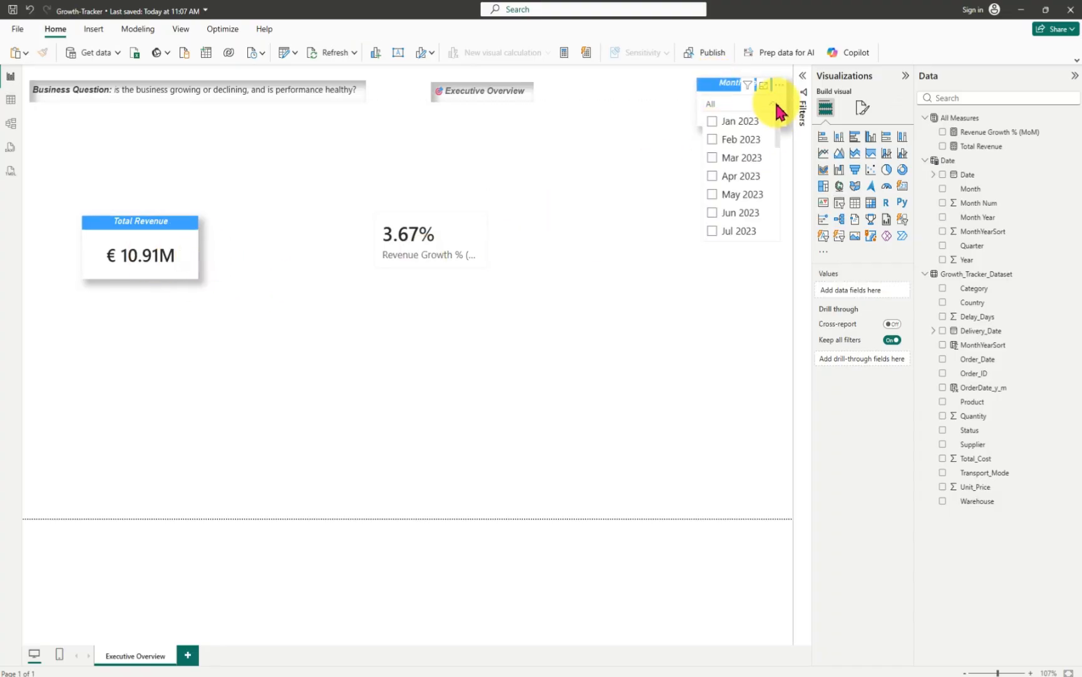
{"action": "left_click", "coordinate": [711, 121]}
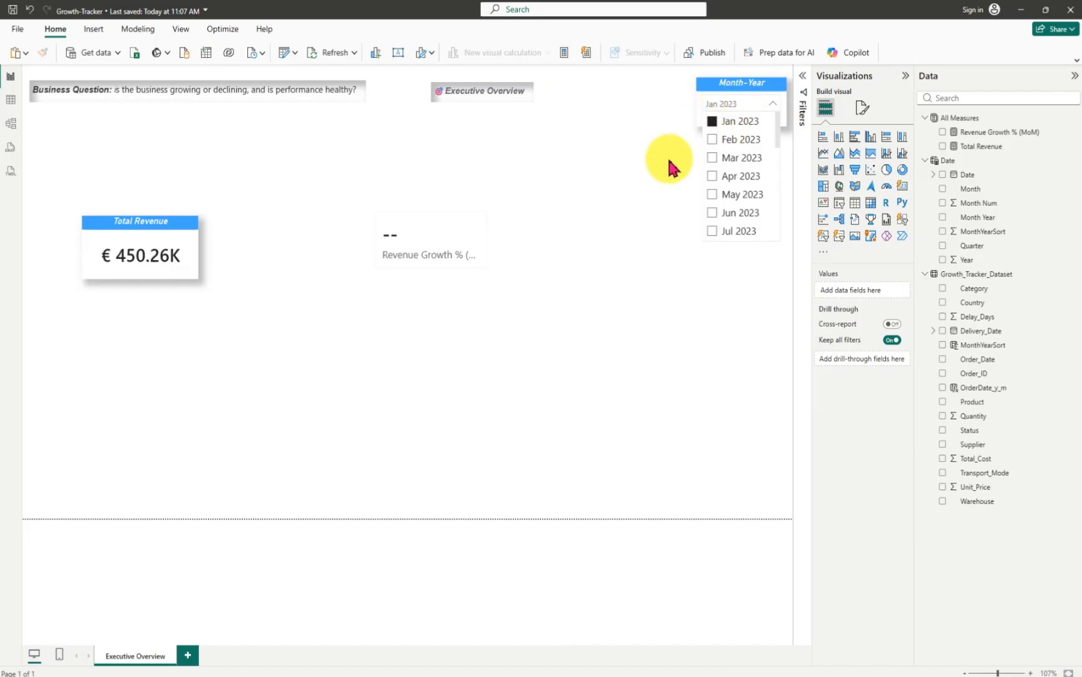
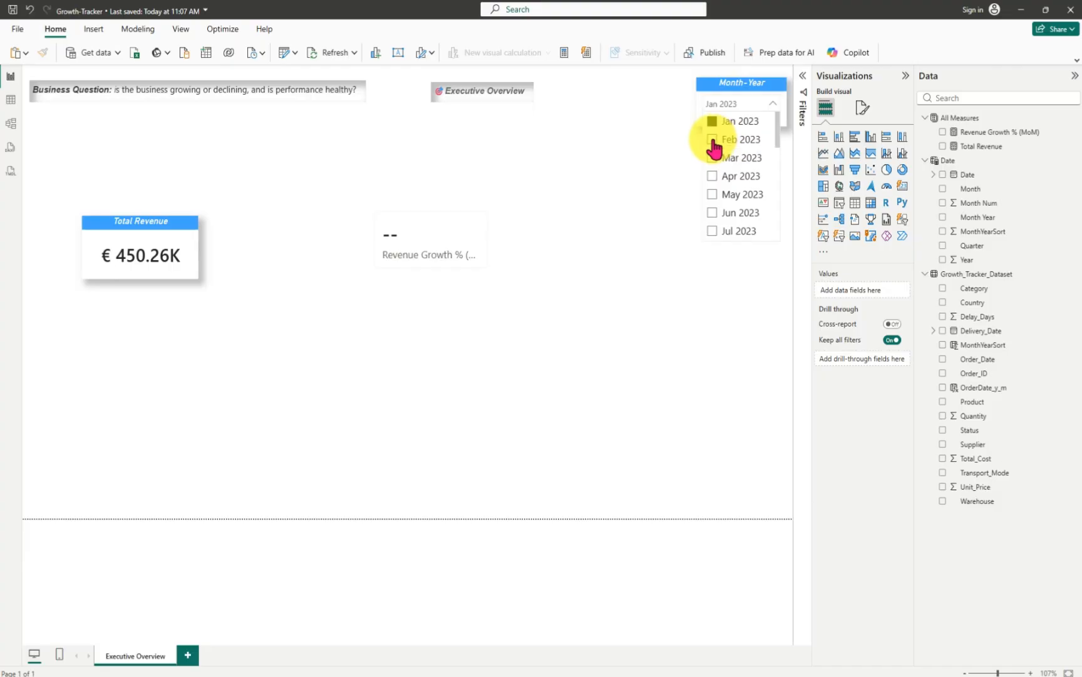
{"action": "left_click", "coordinate": [715, 143]}
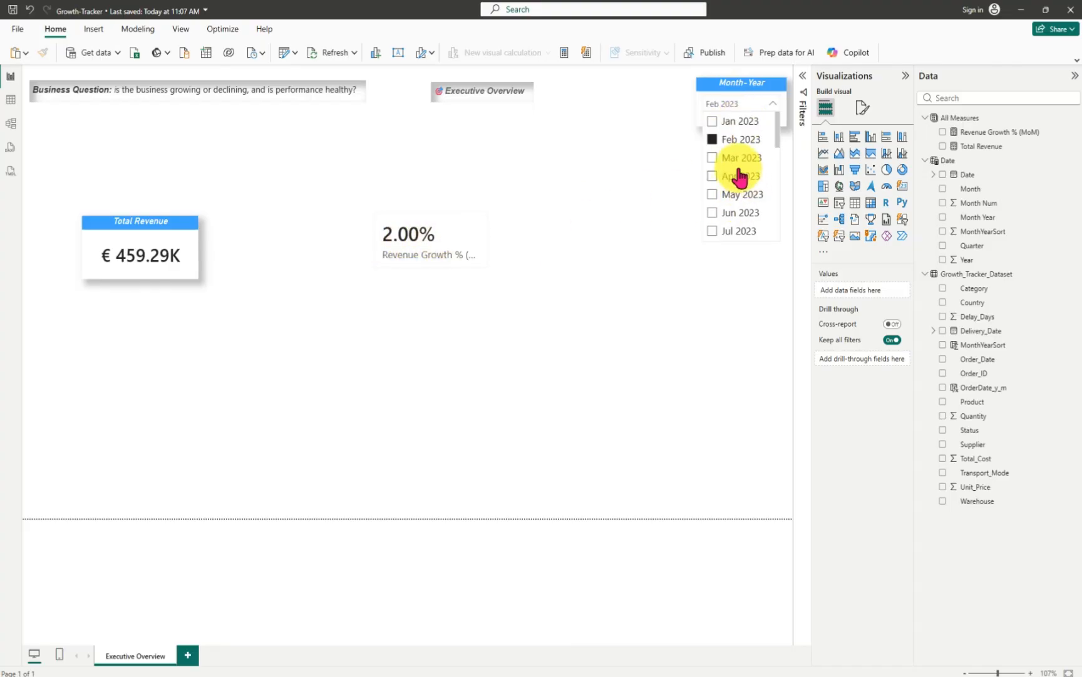
{"action": "left_click", "coordinate": [712, 158]}
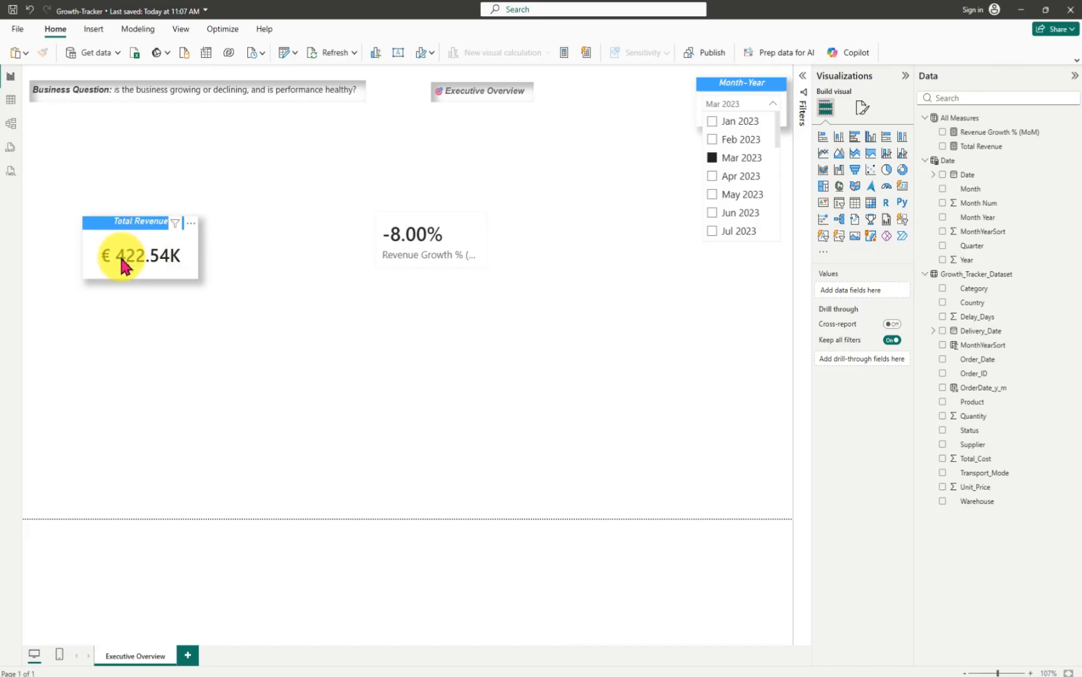
{"action": "left_click", "coordinate": [713, 140]}
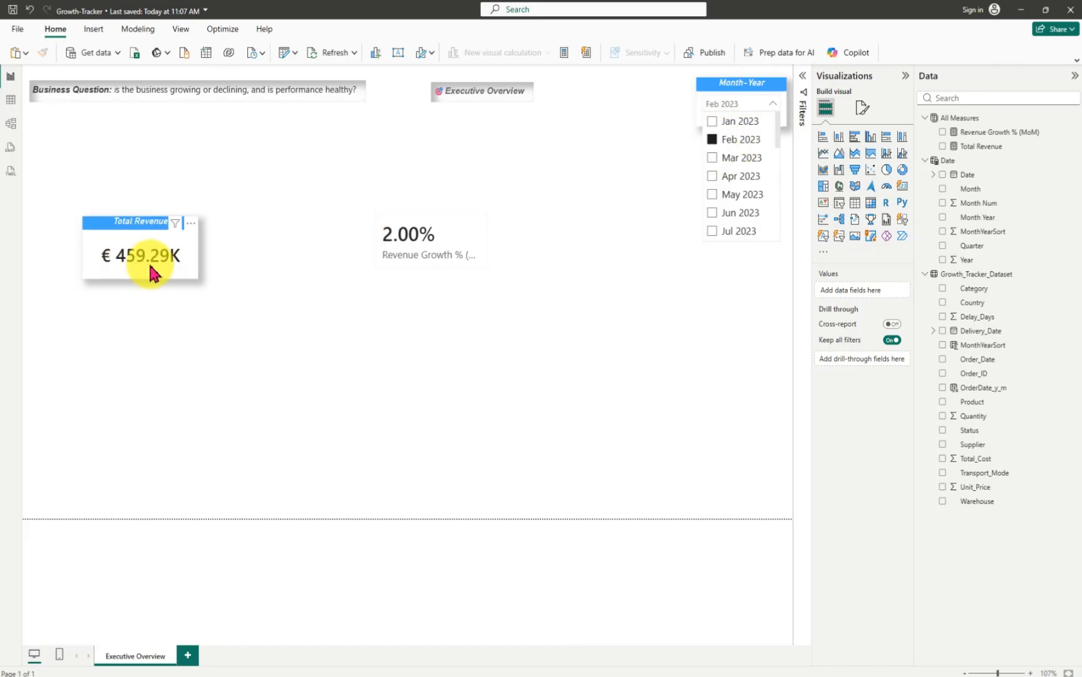
{"action": "left_click", "coordinate": [713, 159]}
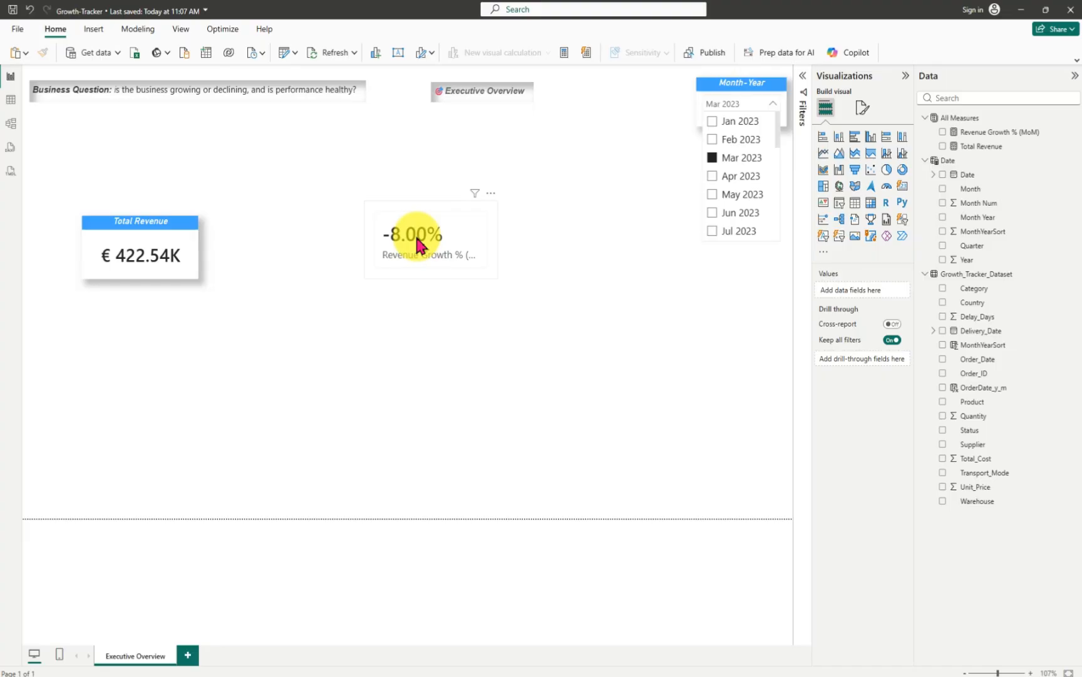
{"action": "left_click", "coordinate": [713, 159]}
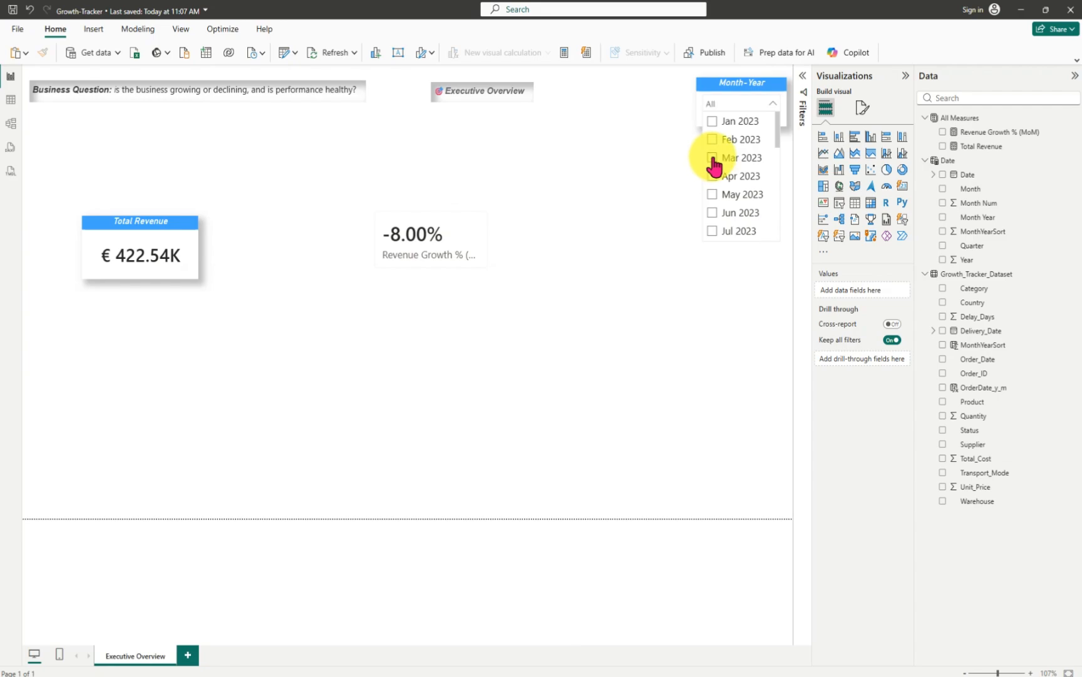
- Turn off the callout label on the Revenue Growth % (MoM) card and set its value font size to 14
{"action": "left_click", "coordinate": [422, 262]}
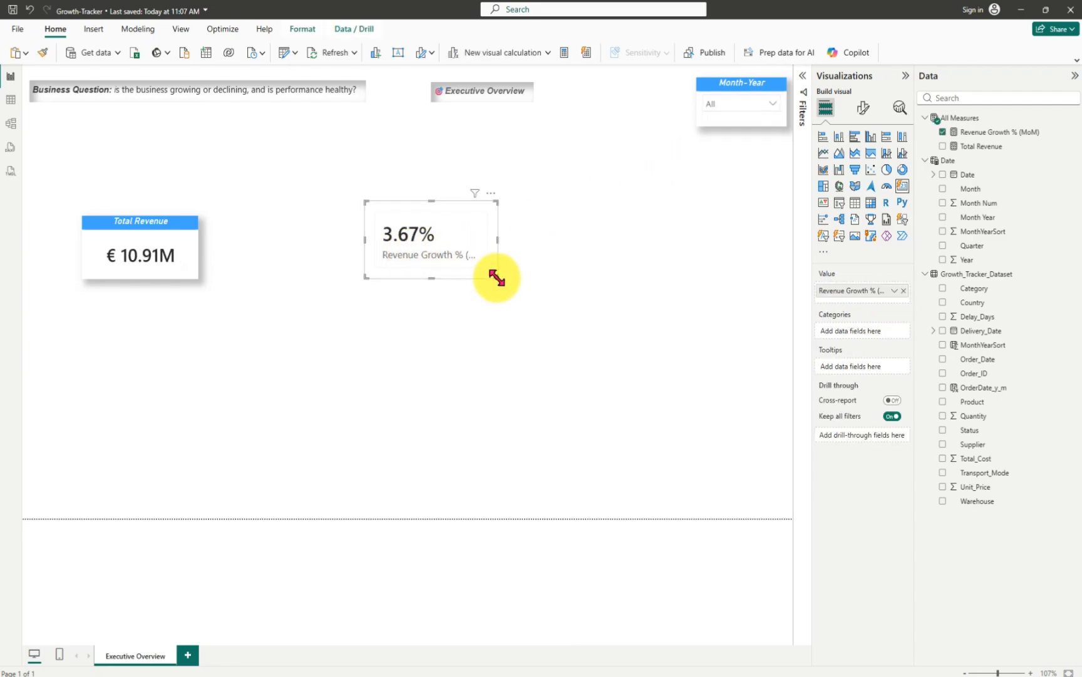
{"action": "left_click_drag", "start_coordinate": [497, 278], "coordinate": [500, 281]}
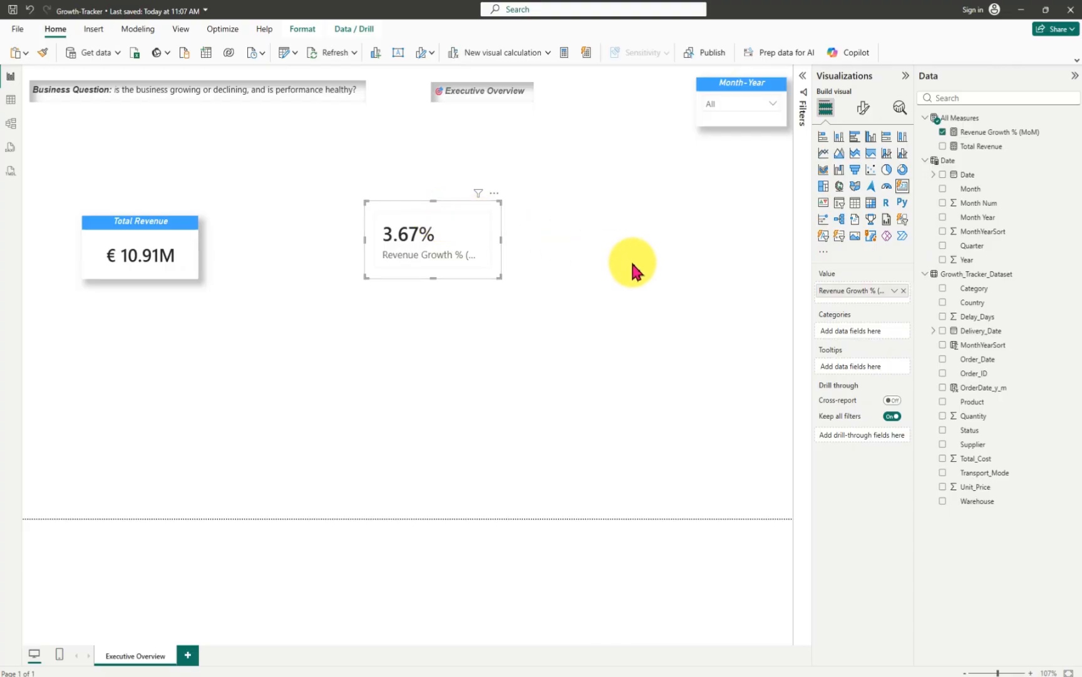
{"action": "left_click", "coordinate": [864, 110]}
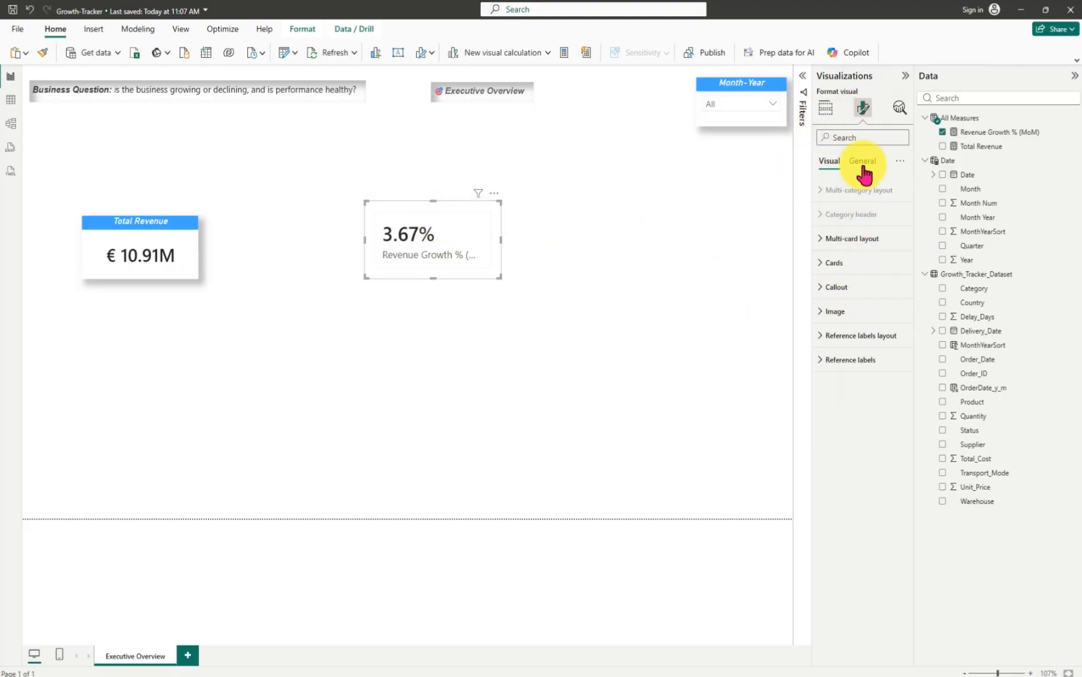
{"action": "left_click", "coordinate": [825, 289]}
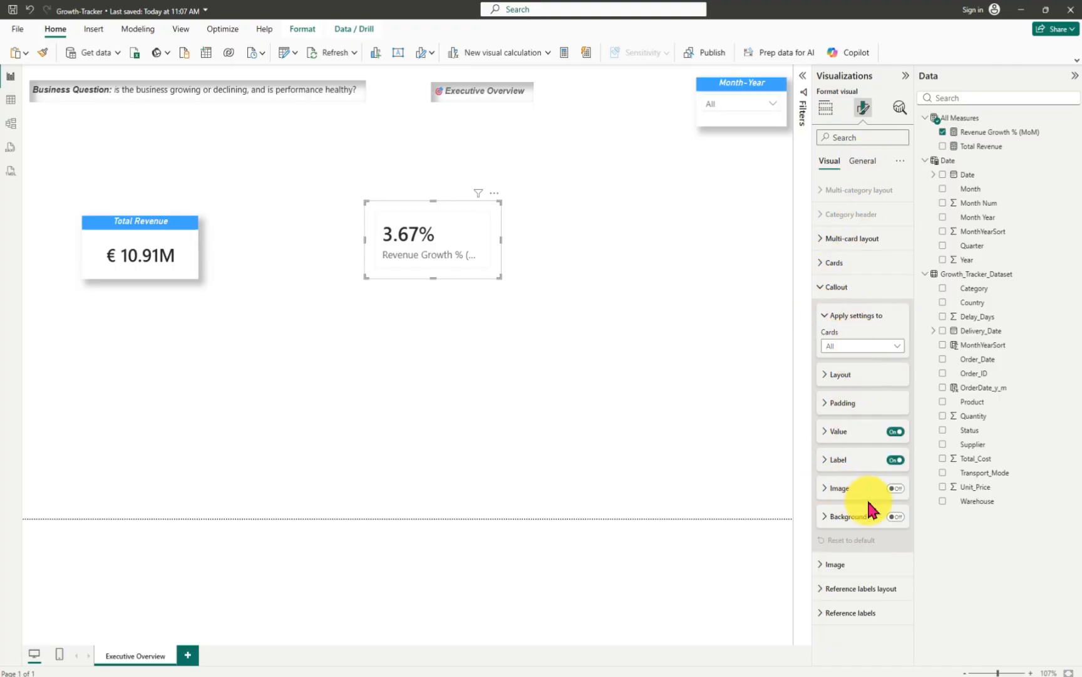
{"action": "left_click", "coordinate": [896, 461]}
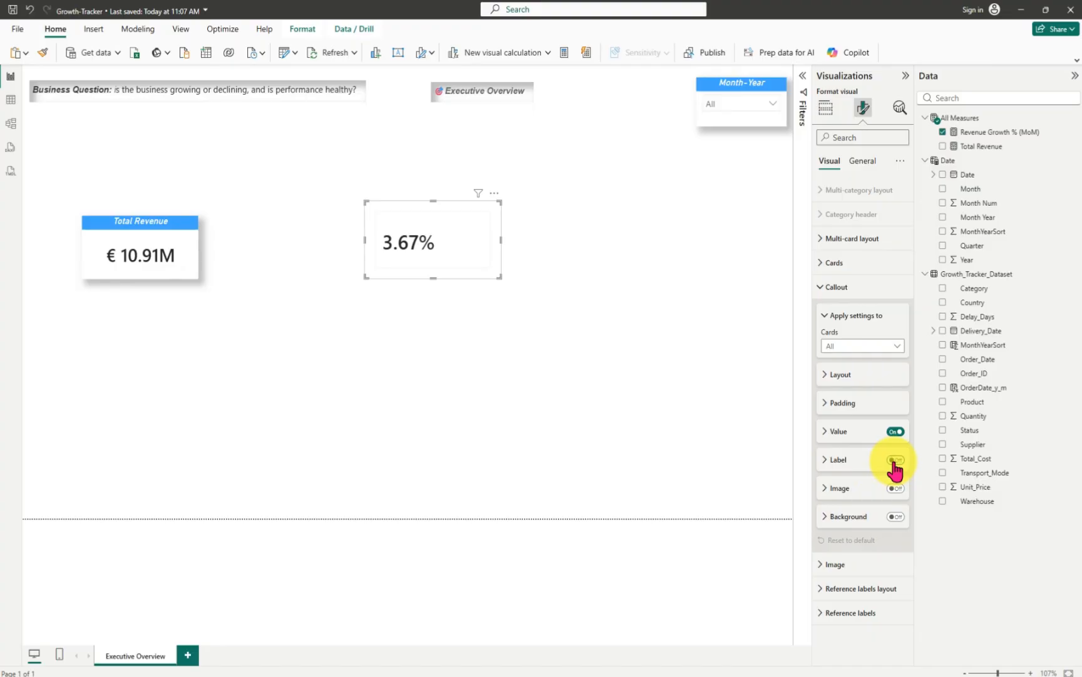
{"action": "left_click", "coordinate": [818, 431]}
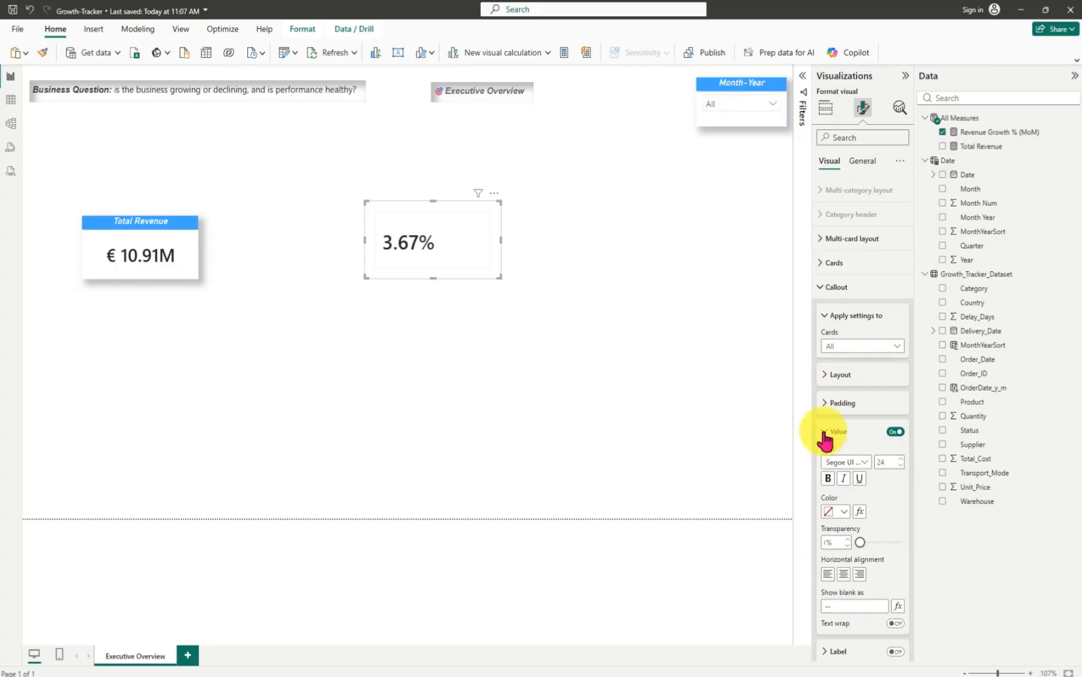
{"action": "scroll", "coordinate": [860, 485], "scroll_direction": "down", "scroll_amount": 3}
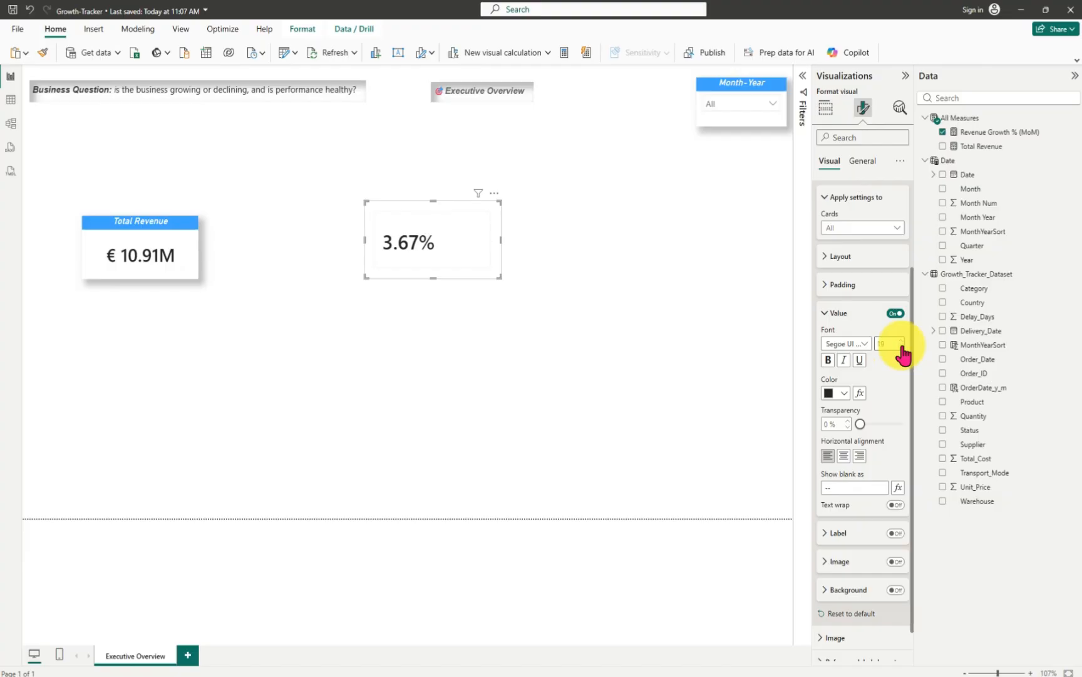
{"action": "left_click", "coordinate": [901, 346]}
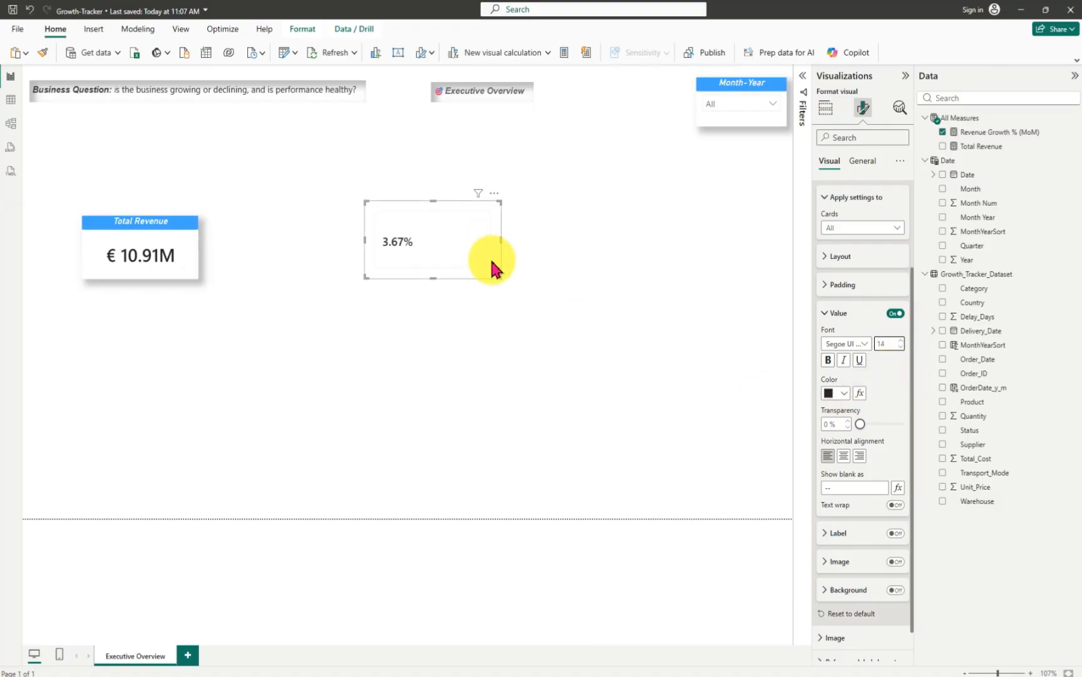
- Shrink the Revenue Growth % (MoM) card to fit closely around its value and turn off the visual's background effect
{"action": "left_click_drag", "start_coordinate": [500, 275], "coordinate": [428, 241]}
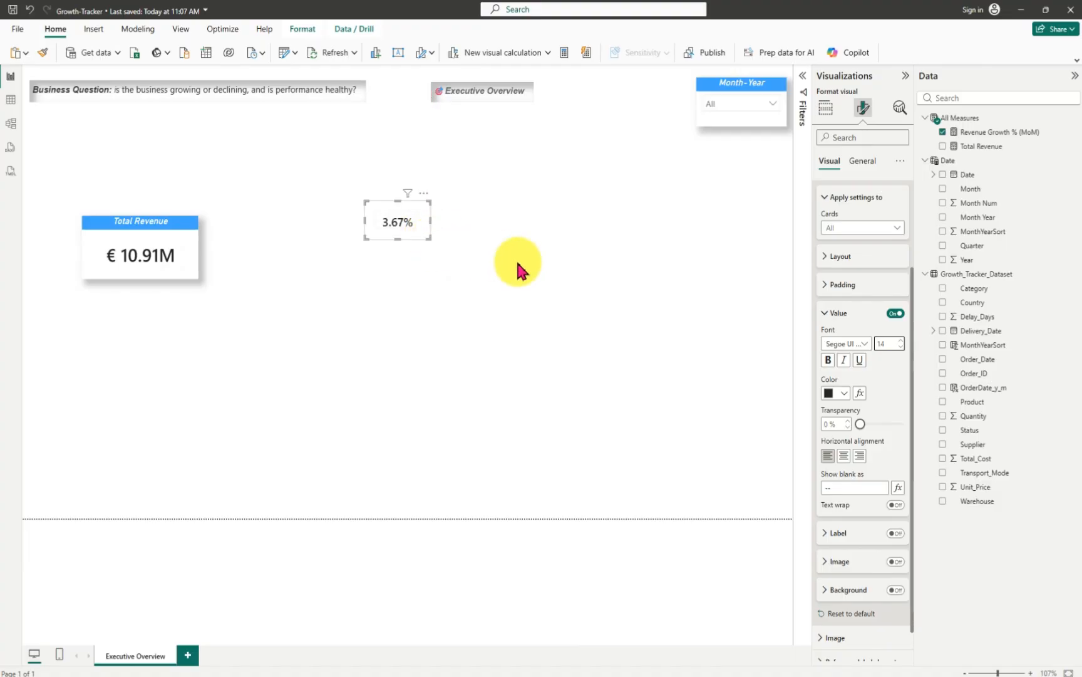
{"action": "scroll", "coordinate": [871, 514], "scroll_direction": "down", "scroll_amount": 1}
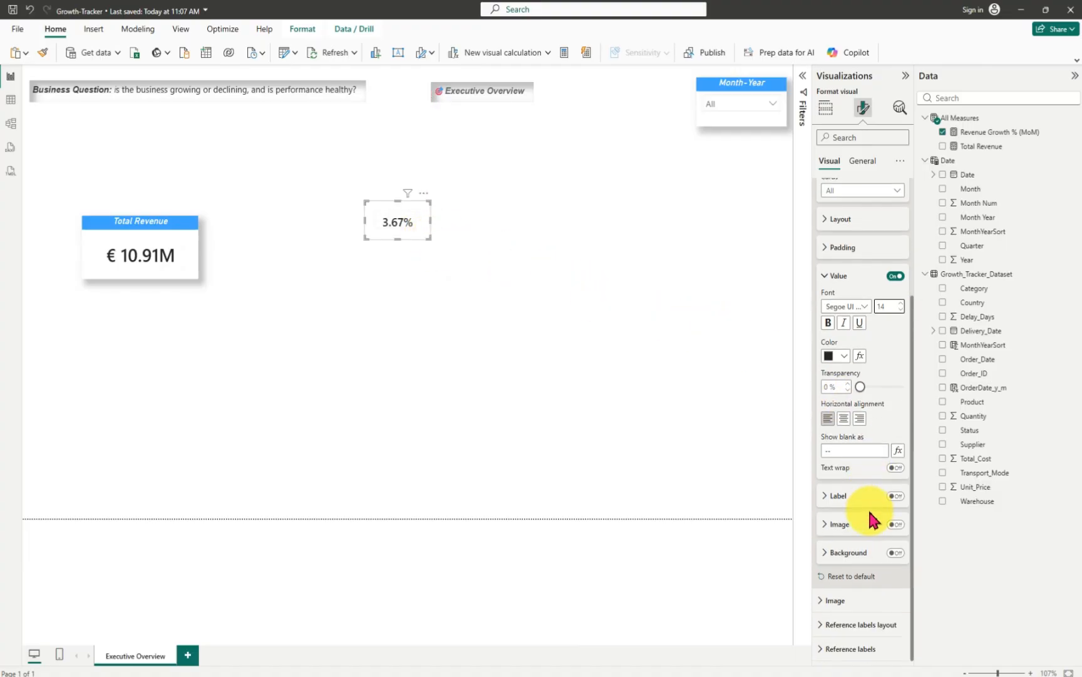
{"action": "left_click", "coordinate": [862, 161]}
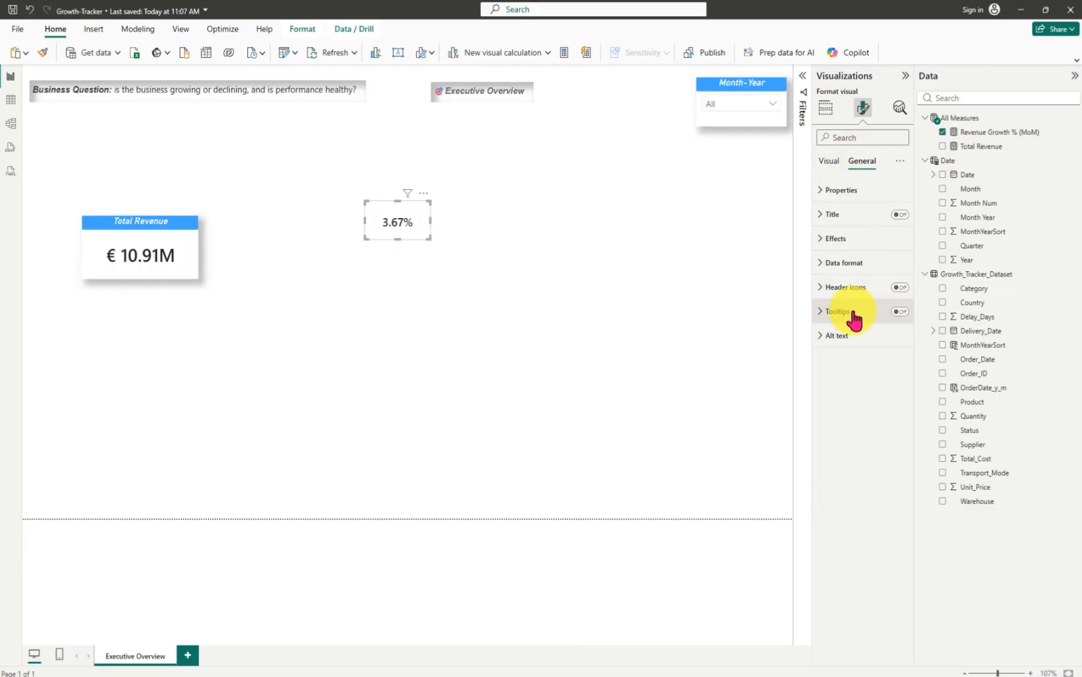
{"action": "left_click", "coordinate": [822, 246]}
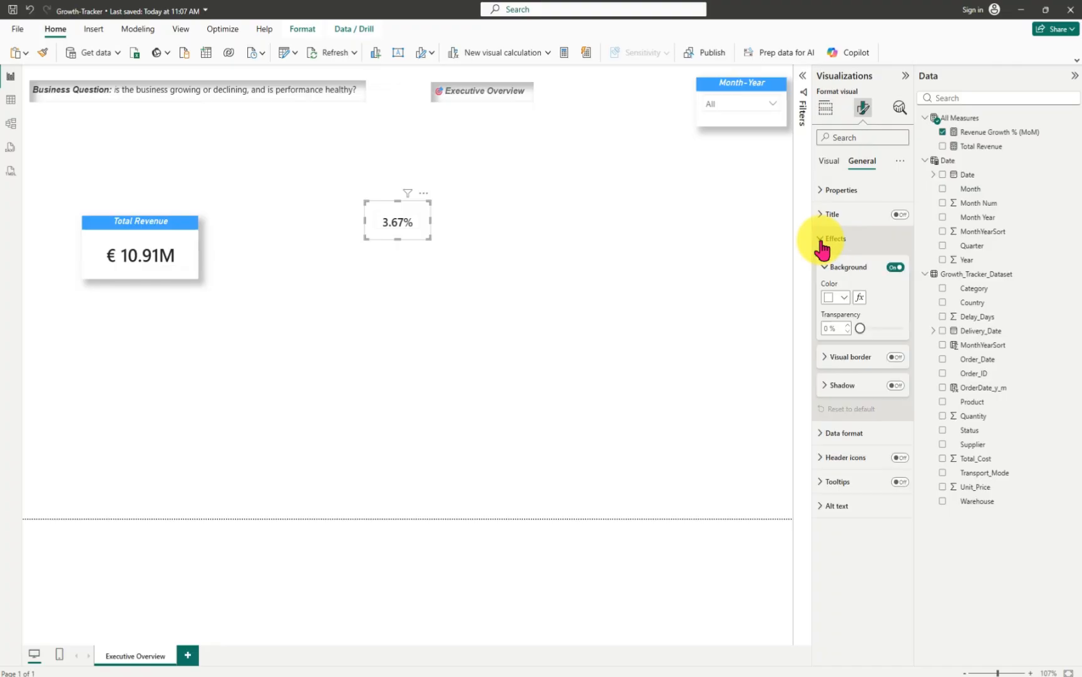
{"action": "left_click", "coordinate": [893, 267]}
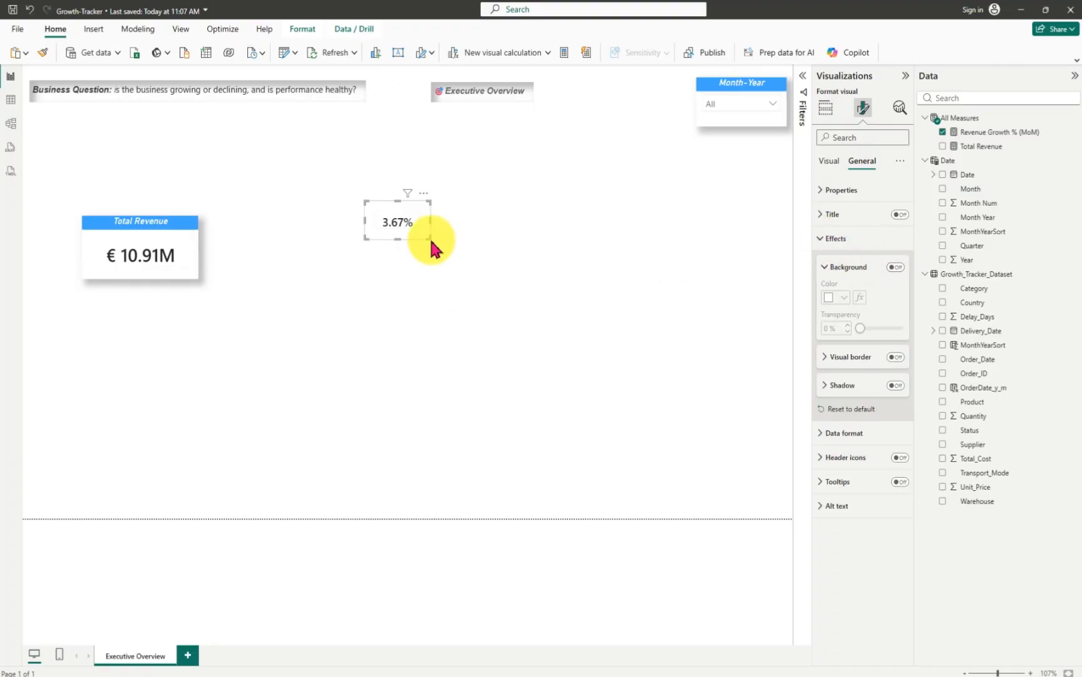
{"action": "mouse_move", "coordinate": [430, 237]}
{"action": "left_mouse_down"}
{"action": "mouse_move", "coordinate": [411, 235]}
{"action": "mouse_move", "coordinate": [444, 242]}
{"action": "left_mouse_up"}
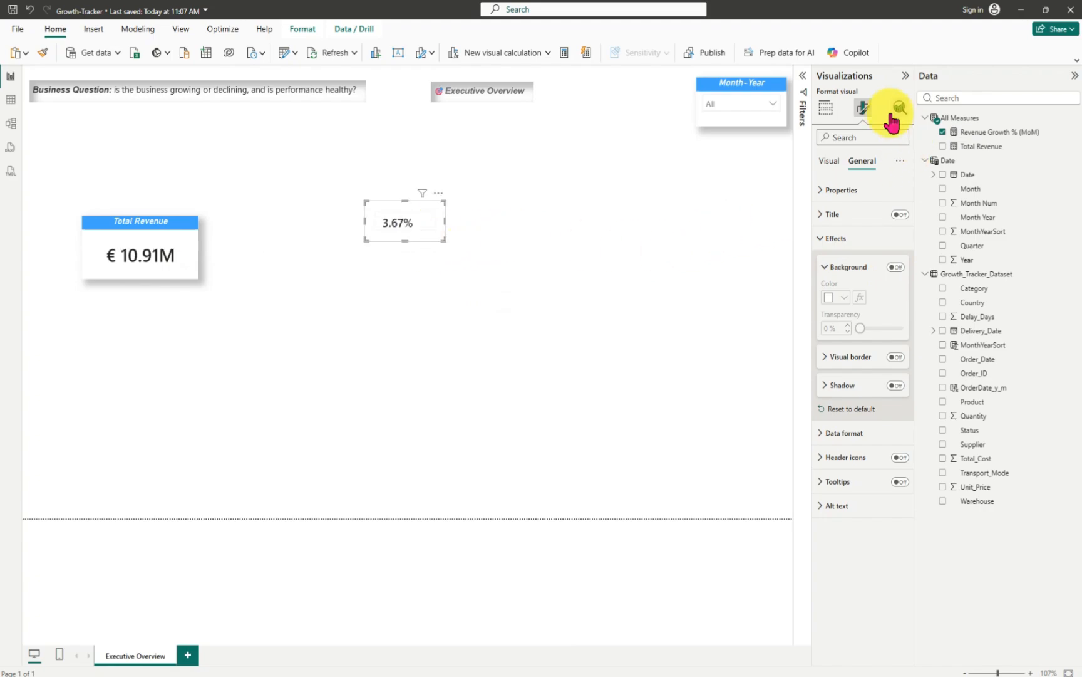
- Turn off the border, divider and background in the Revenue Growth % (MoM) visual's Cards settings
{"action": "left_click", "coordinate": [828, 168]}
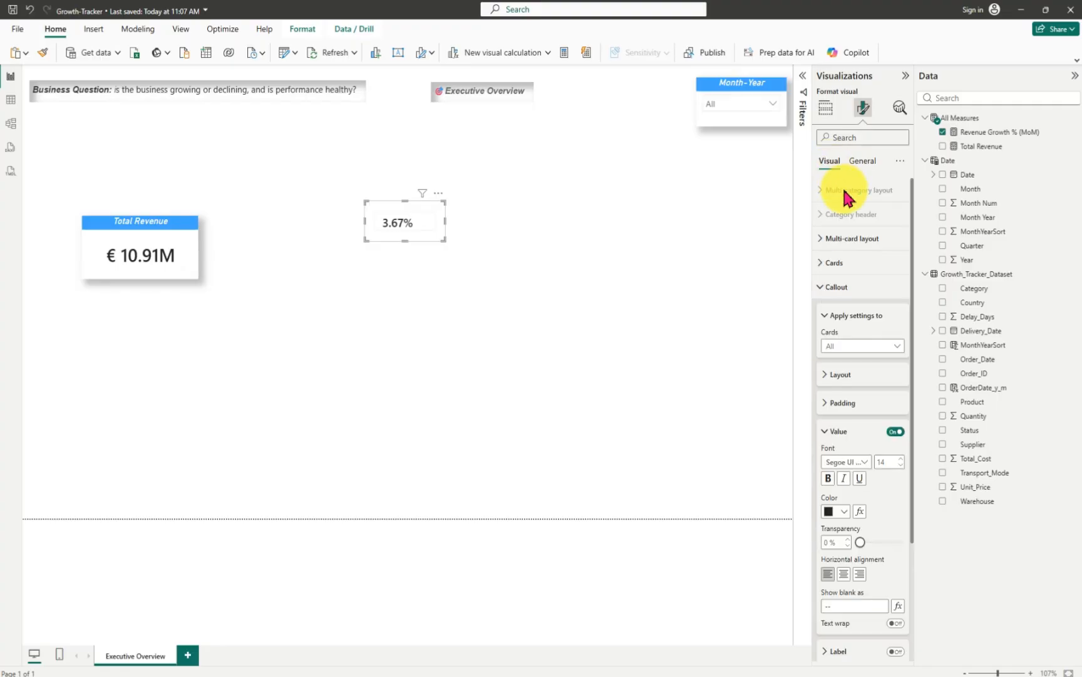
{"action": "left_click", "coordinate": [824, 266]}
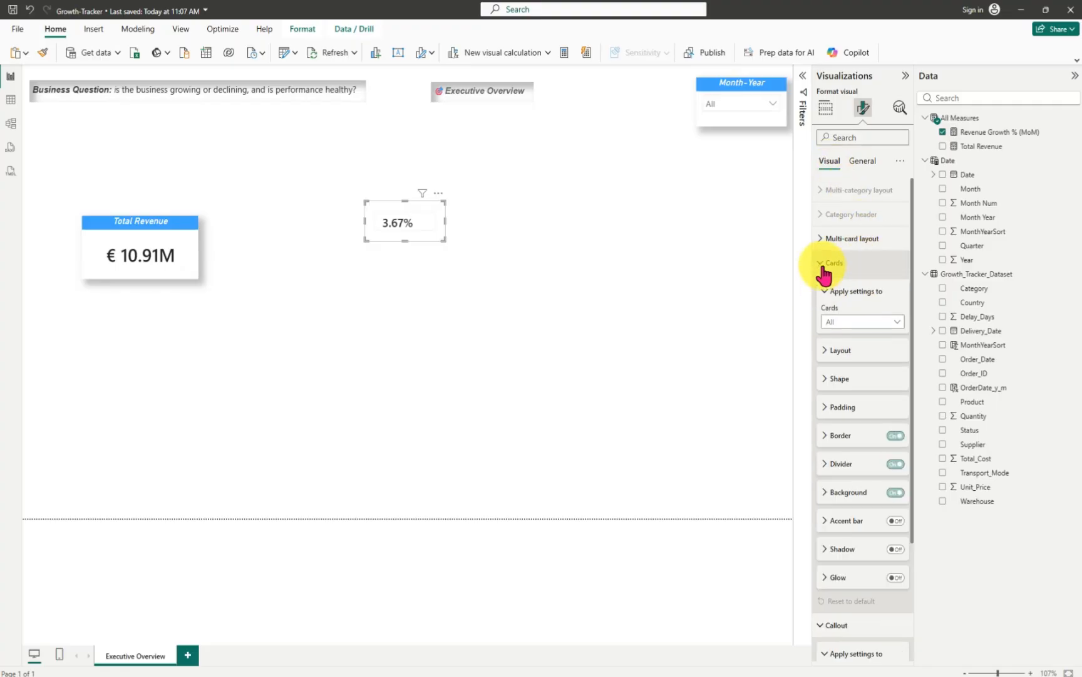
{"action": "left_click", "coordinate": [895, 436]}
{"action": "left_click", "coordinate": [896, 464]}
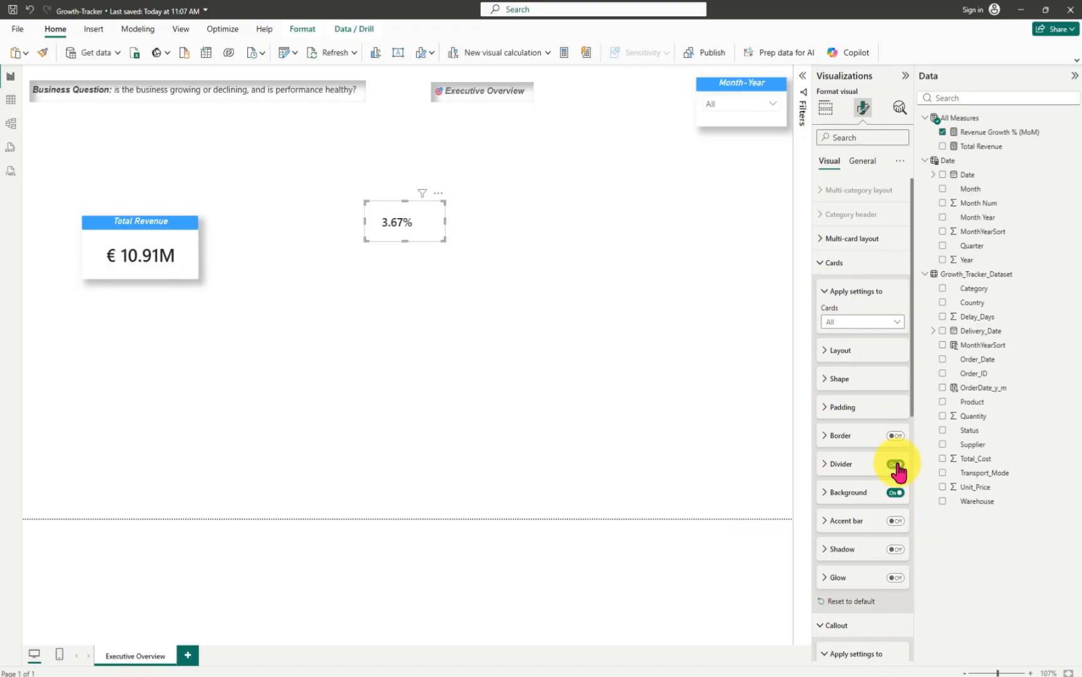
{"action": "left_click", "coordinate": [896, 492]}
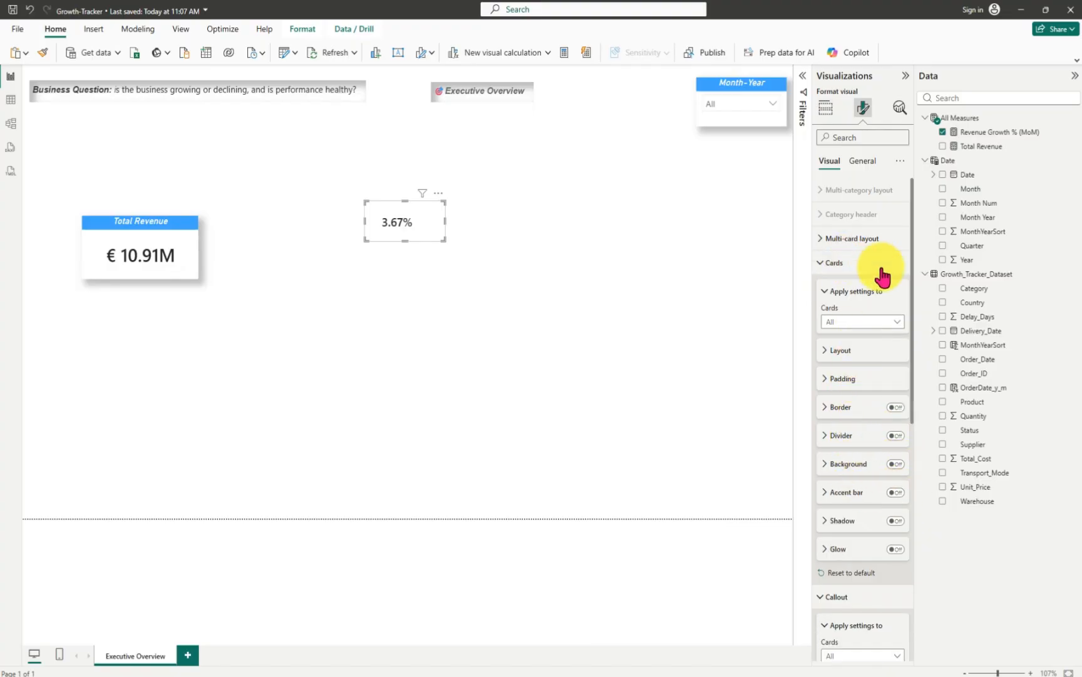
- Set the Revenue Growth % (MoM) callout value's font size to 12, trim the card slightly, and deselect it
{"action": "scroll", "coordinate": [861, 379], "scroll_direction": "down", "scroll_amount": 4}
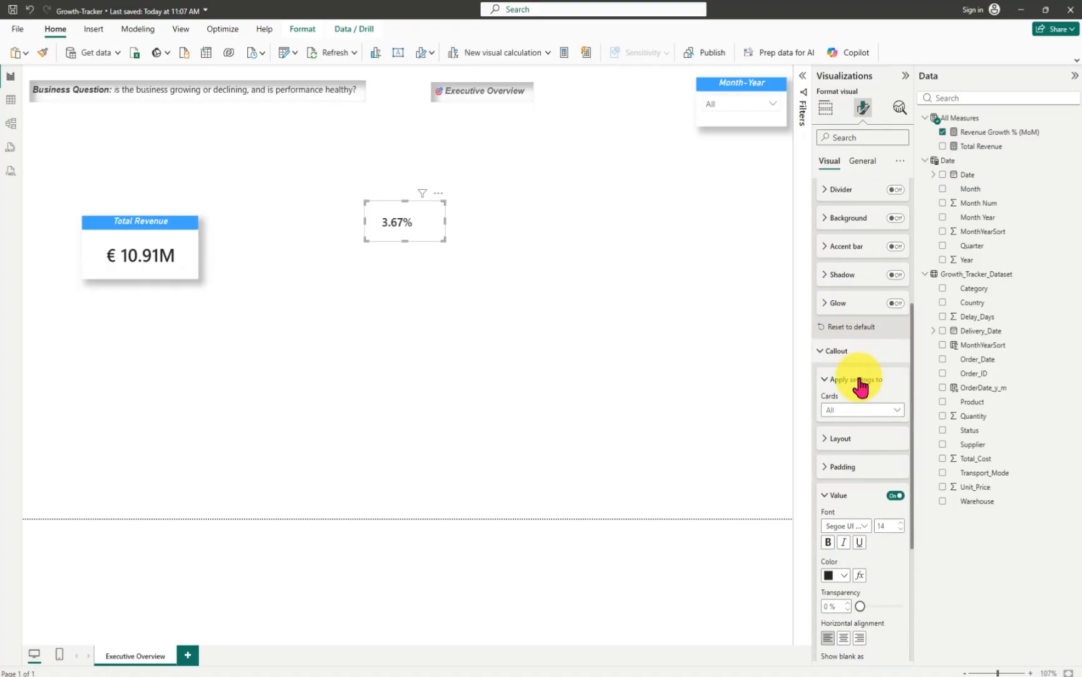
{"action": "scroll", "coordinate": [859, 387], "scroll_direction": "down", "scroll_amount": 1}
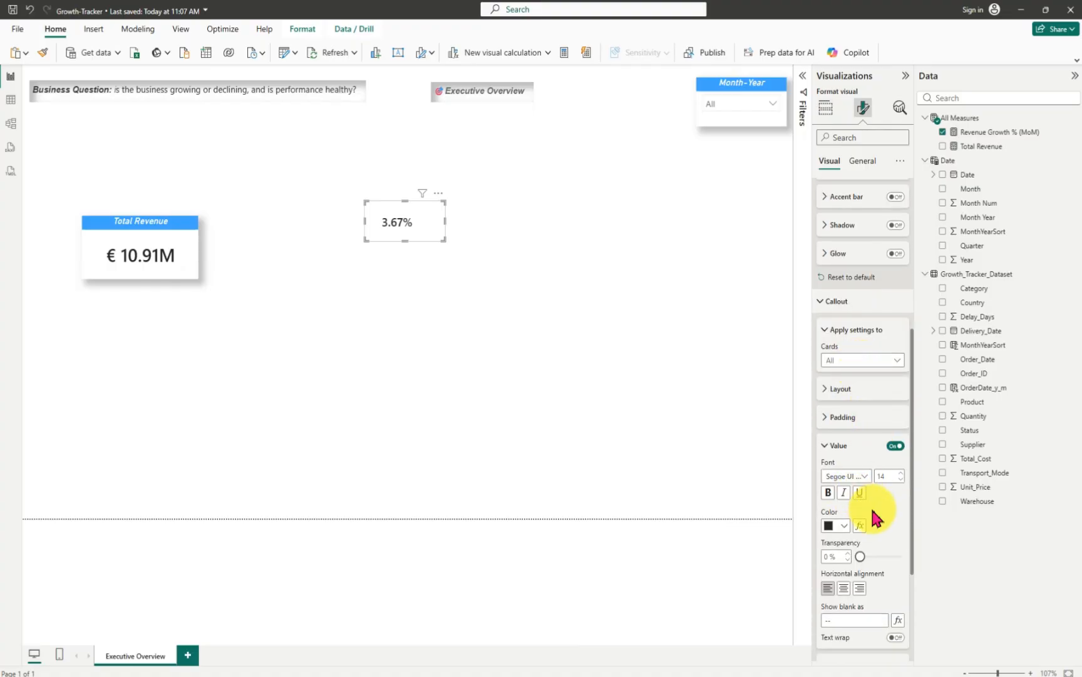
{"action": "scroll", "coordinate": [875, 518], "scroll_direction": "down", "scroll_amount": 1}
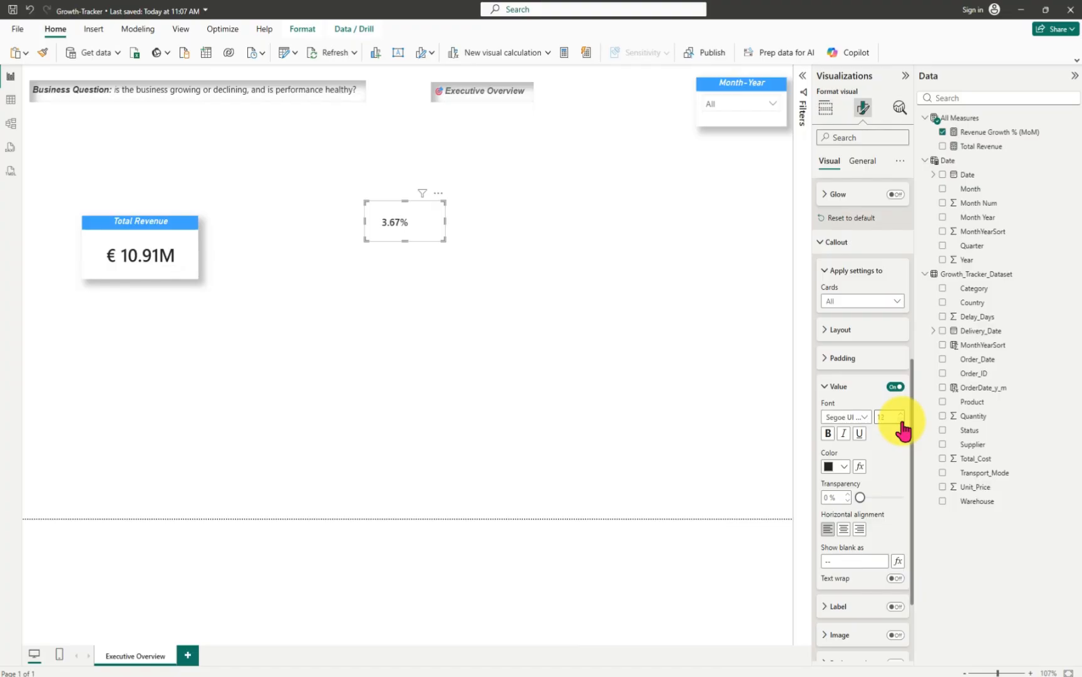
{"action": "mouse_move", "coordinate": [444, 240]}
{"action": "left_mouse_down"}
{"action": "mouse_move", "coordinate": [423, 242]}
{"action": "mouse_move", "coordinate": [415, 229]}
{"action": "mouse_move", "coordinate": [440, 244]}
{"action": "left_mouse_up"}
{"action": "left_click", "coordinate": [457, 277]}
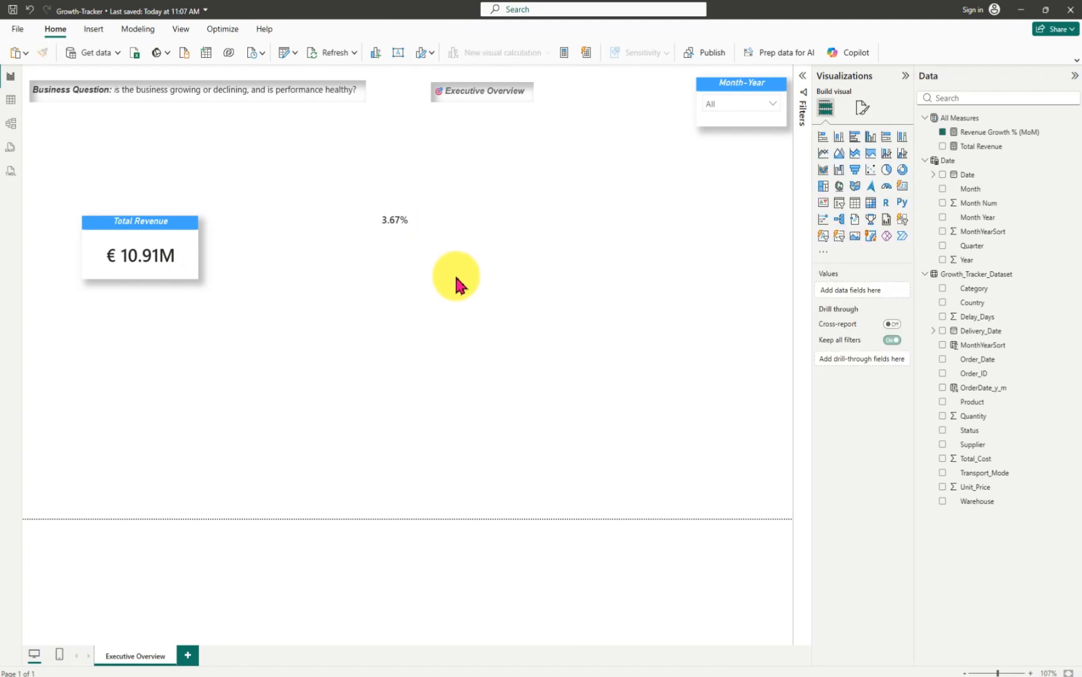
- Try placing the Revenue Growth % (MoM) card over the lower part of the Total Revenue card and move it back off
{"action": "left_click_drag", "start_coordinate": [255, 307], "coordinate": [148, 285]}
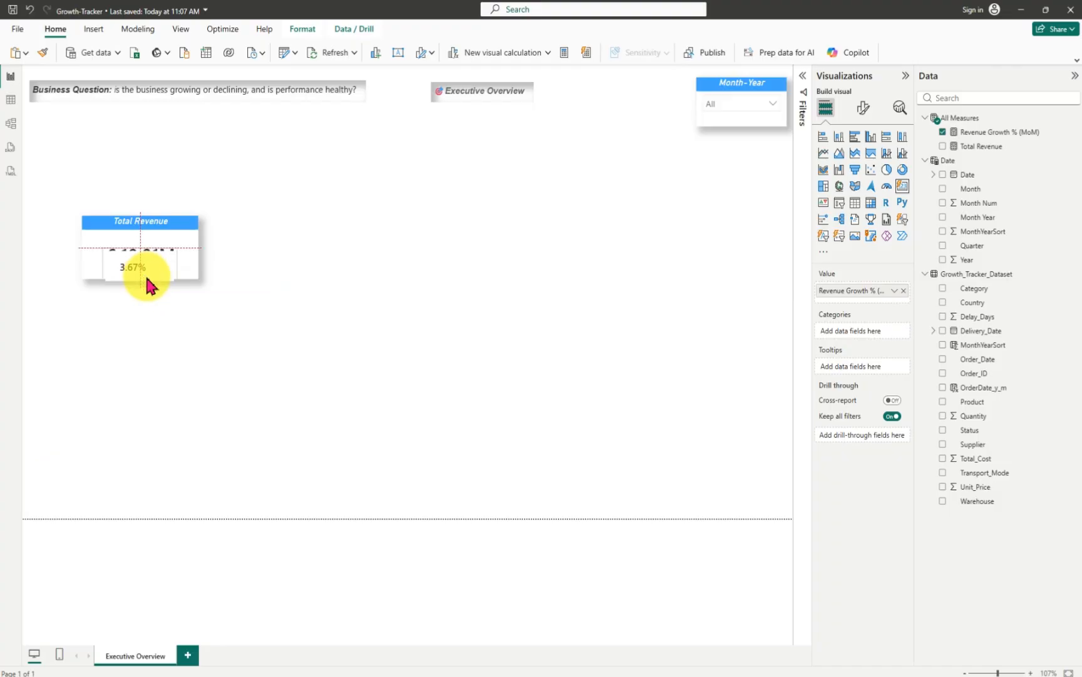
{"action": "left_click", "coordinate": [324, 316]}
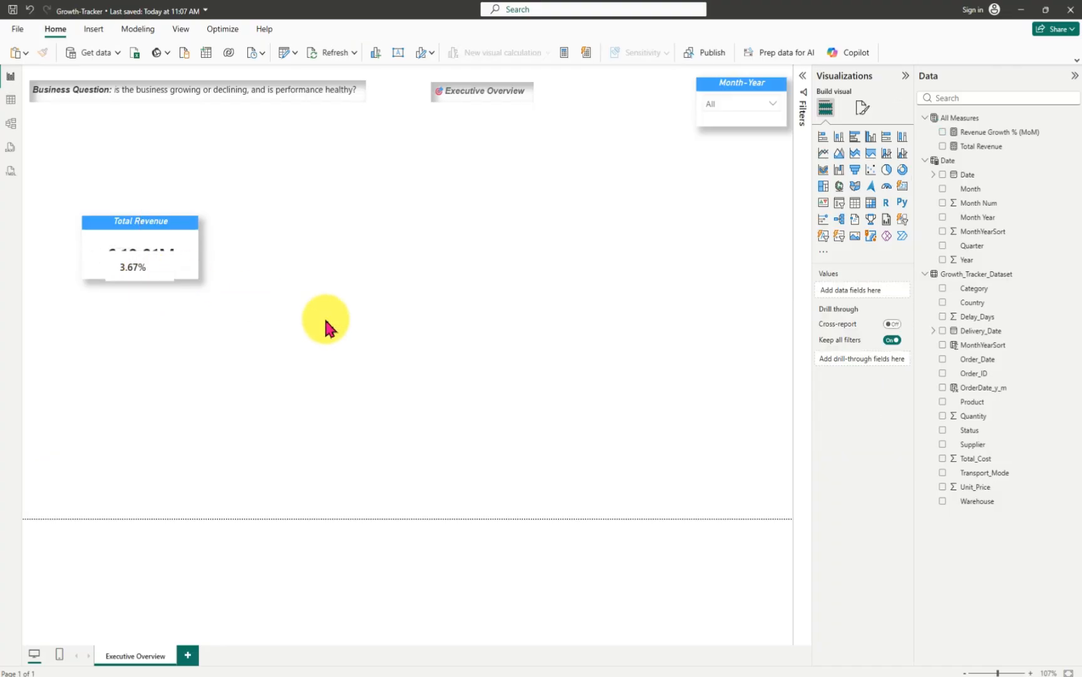
{"action": "left_click_drag", "start_coordinate": [145, 276], "coordinate": [451, 263]}
{"action": "left_click", "coordinate": [526, 319]}
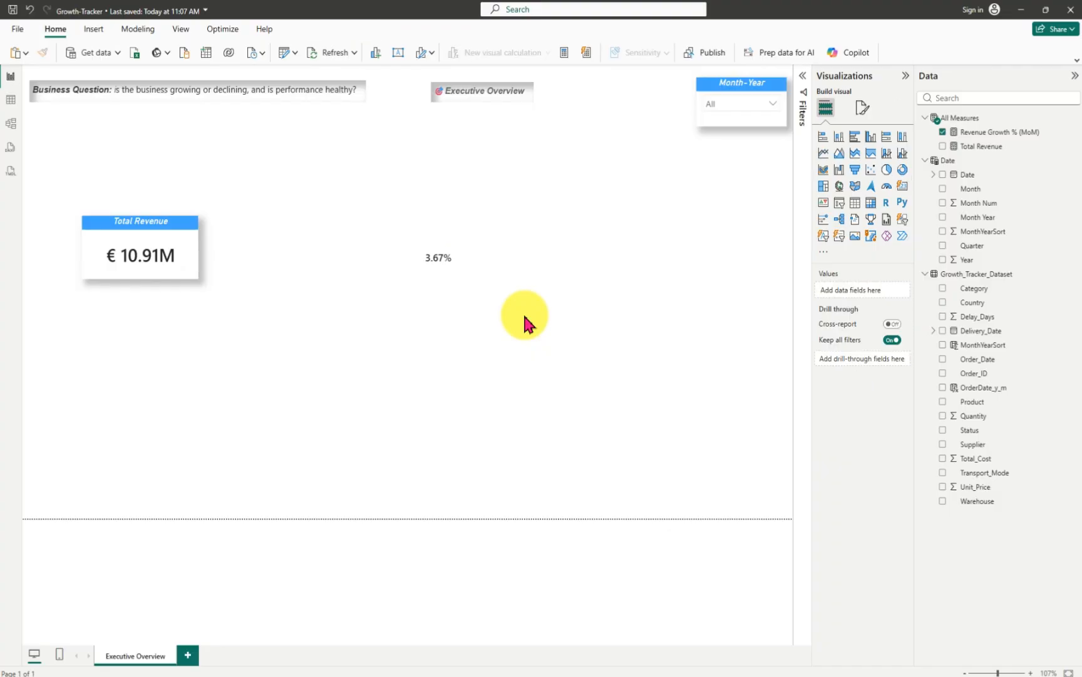
- Shorten the Revenue Growth % (MoM) card slightly and set its callout value font to Segoe UI Light, size 11
{"action": "left_click", "coordinate": [446, 272]}
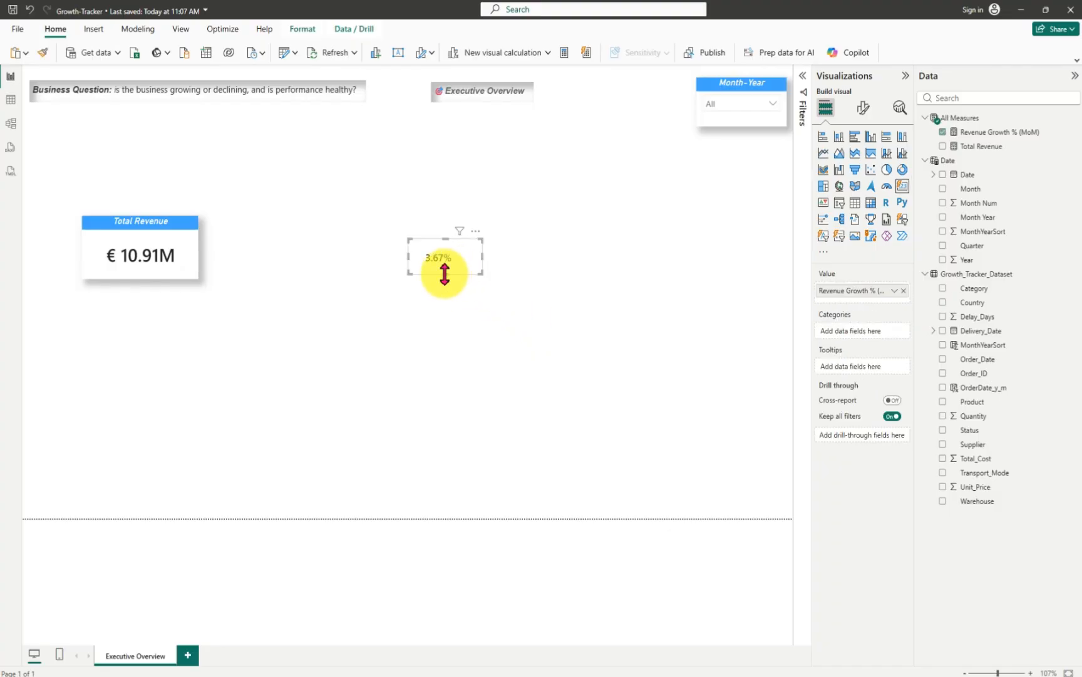
{"action": "left_click_drag", "start_coordinate": [446, 272], "coordinate": [449, 269]}
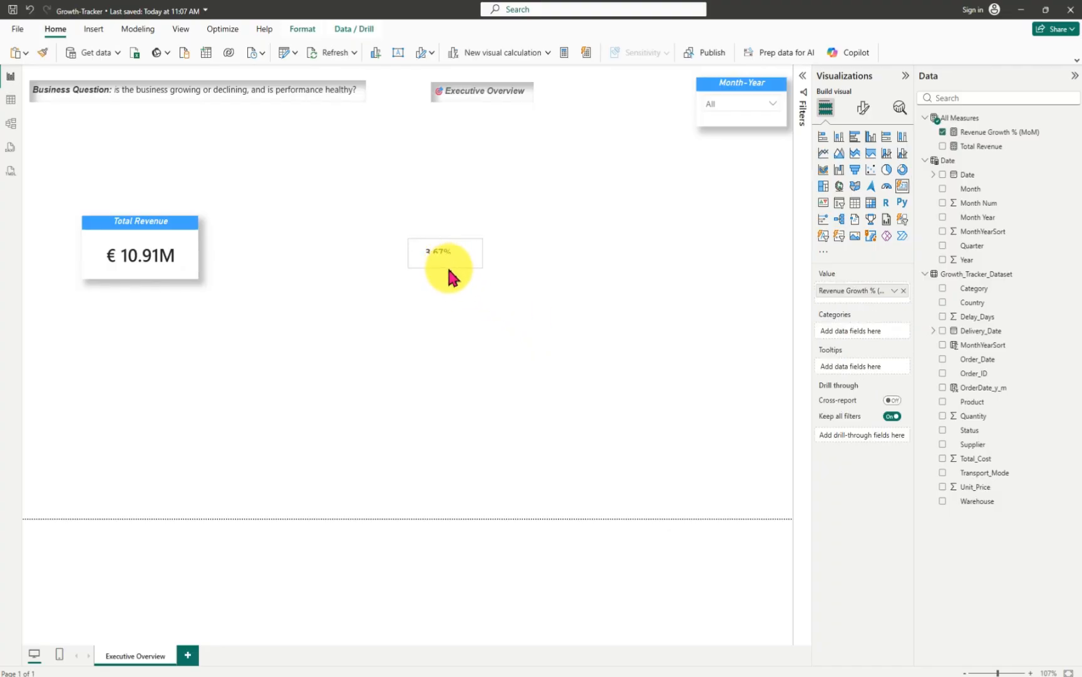
{"action": "left_click", "coordinate": [863, 110]}
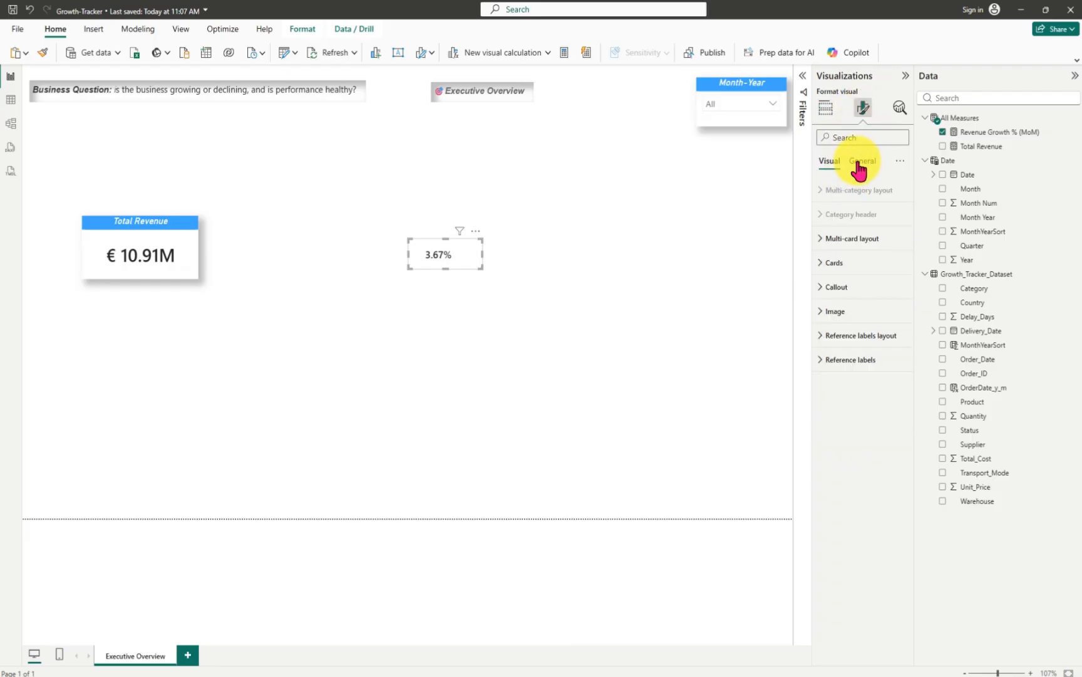
{"action": "left_click", "coordinate": [823, 291]}
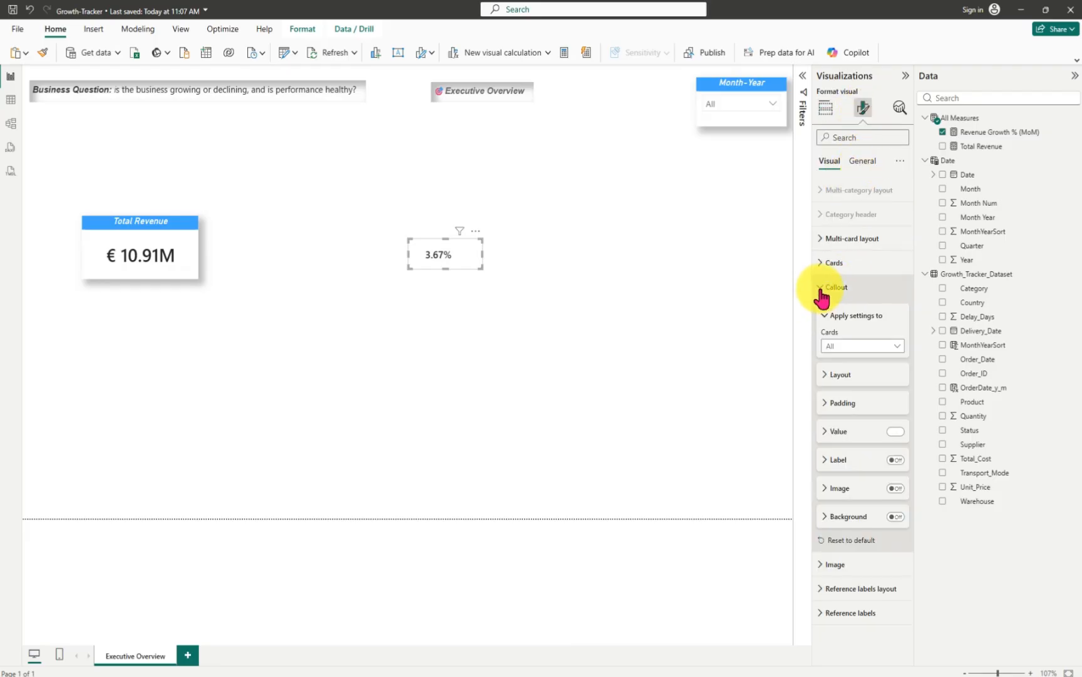
{"action": "left_click", "coordinate": [828, 439]}
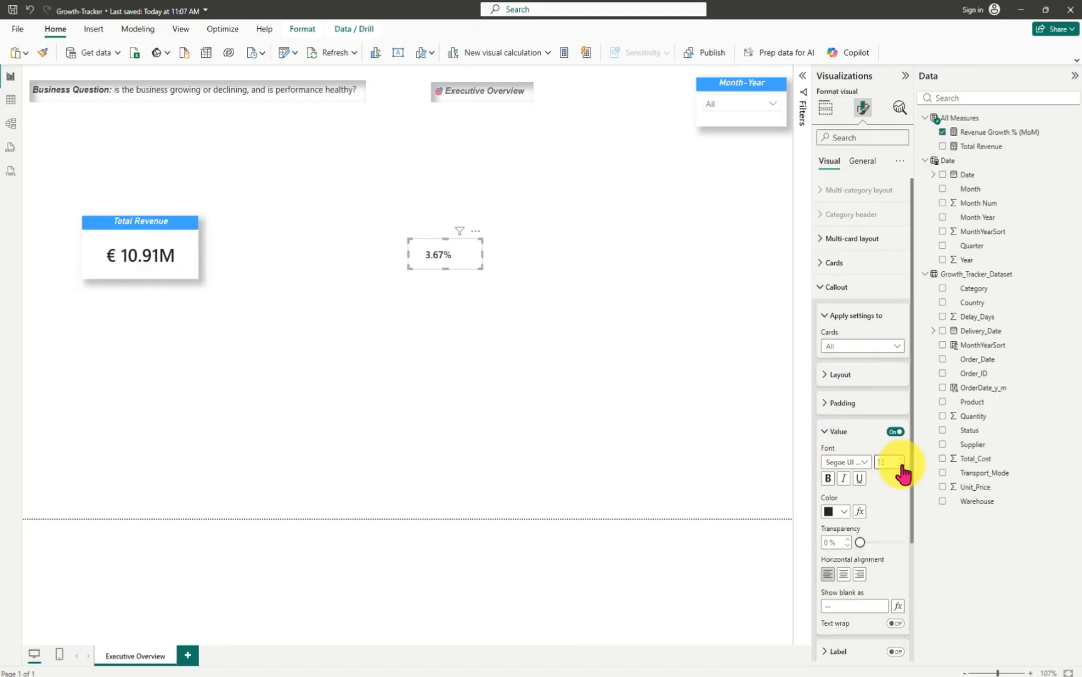
{"action": "left_click", "coordinate": [864, 463]}
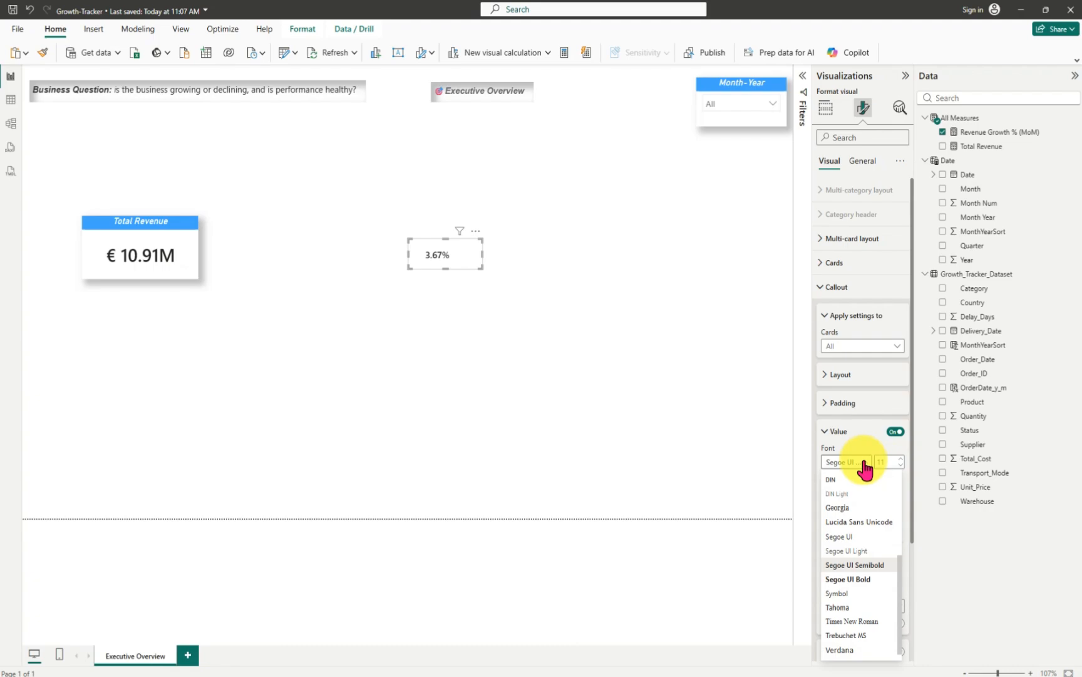
{"action": "left_click", "coordinate": [850, 552]}
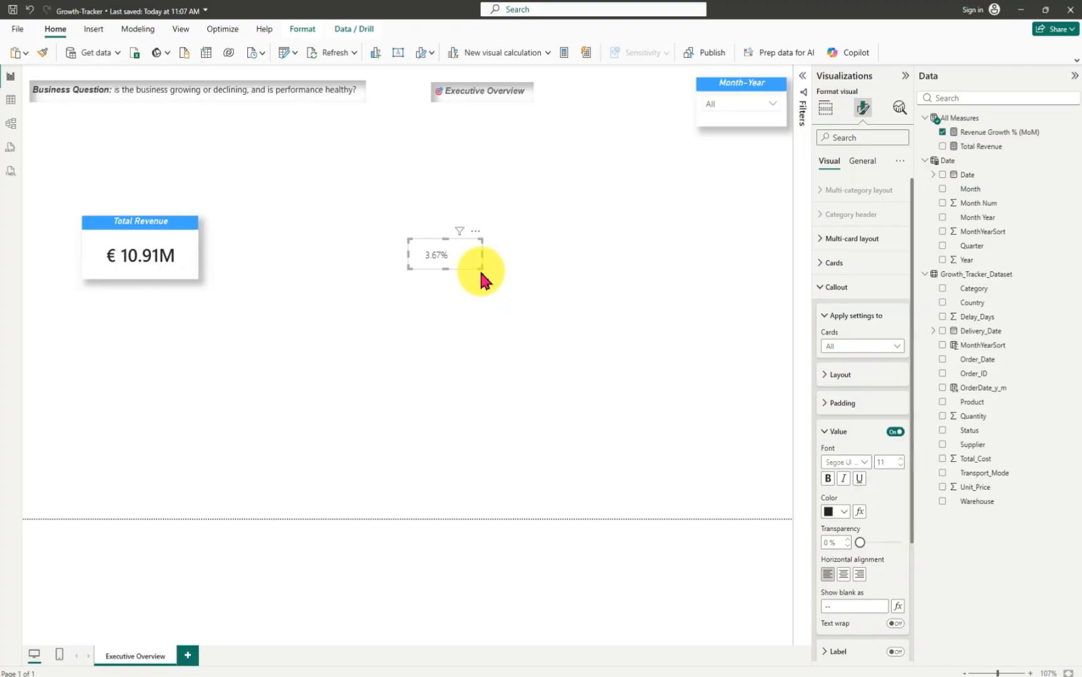
- Make the Revenue Growth % (MoM) card narrower and slightly taller, and move it closer to the Total Revenue card
{"action": "mouse_move", "coordinate": [481, 265]}
{"action": "left_mouse_down"}
{"action": "mouse_move", "coordinate": [456, 266]}
{"action": "mouse_move", "coordinate": [471, 274]}
{"action": "left_mouse_up"}
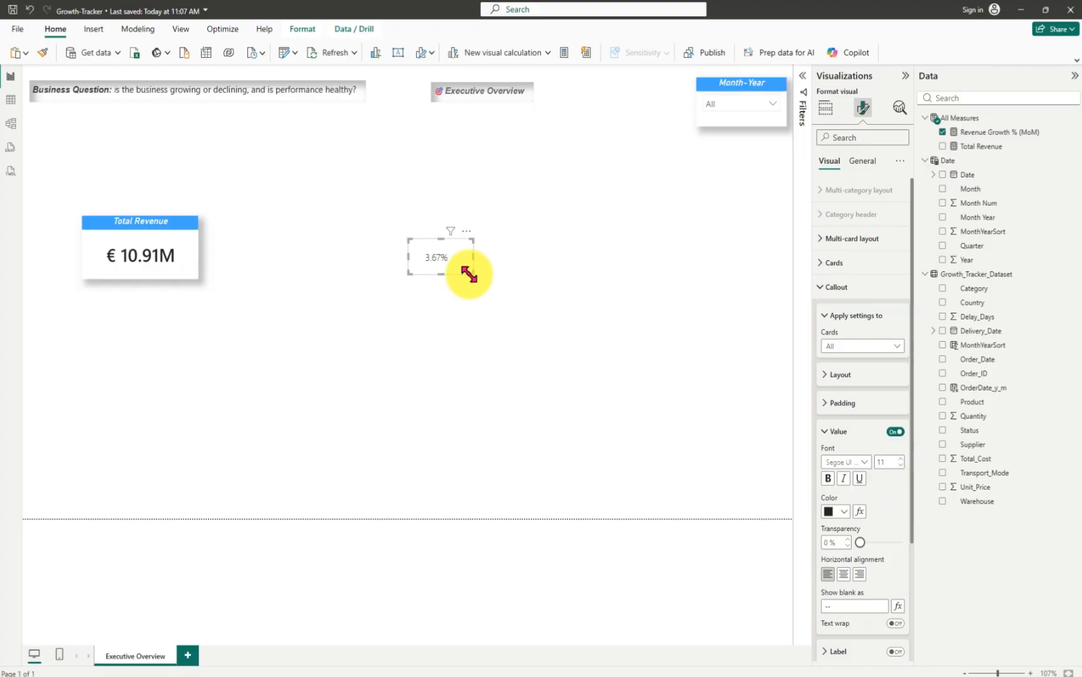
{"action": "left_click", "coordinate": [434, 301]}
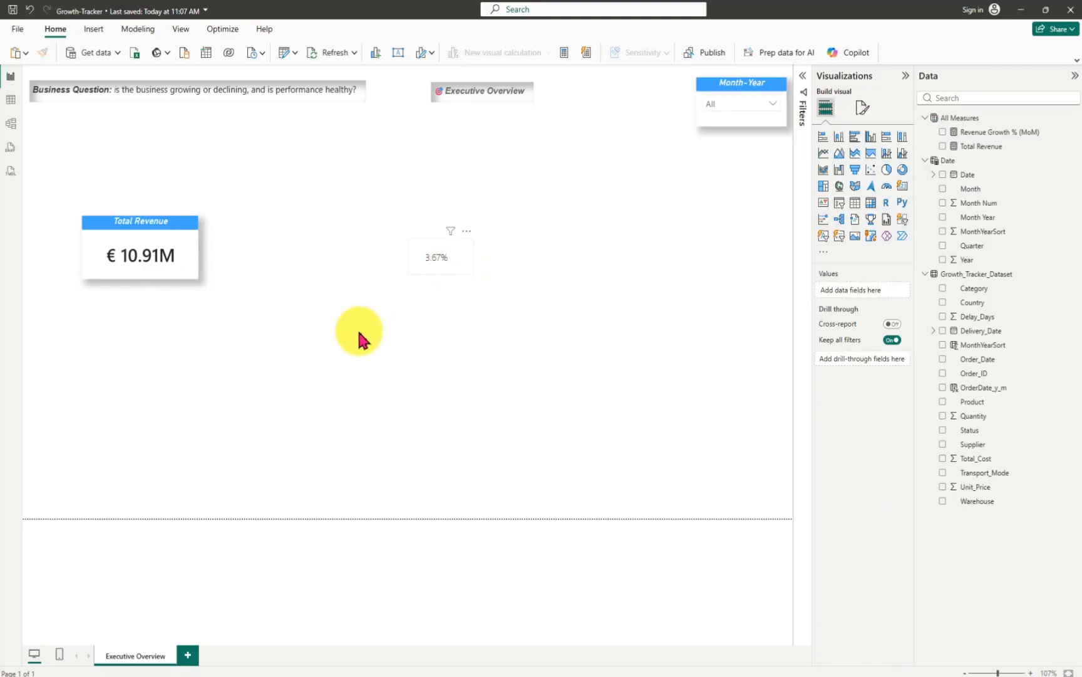
{"action": "left_click_drag", "start_coordinate": [282, 350], "coordinate": [288, 341]}
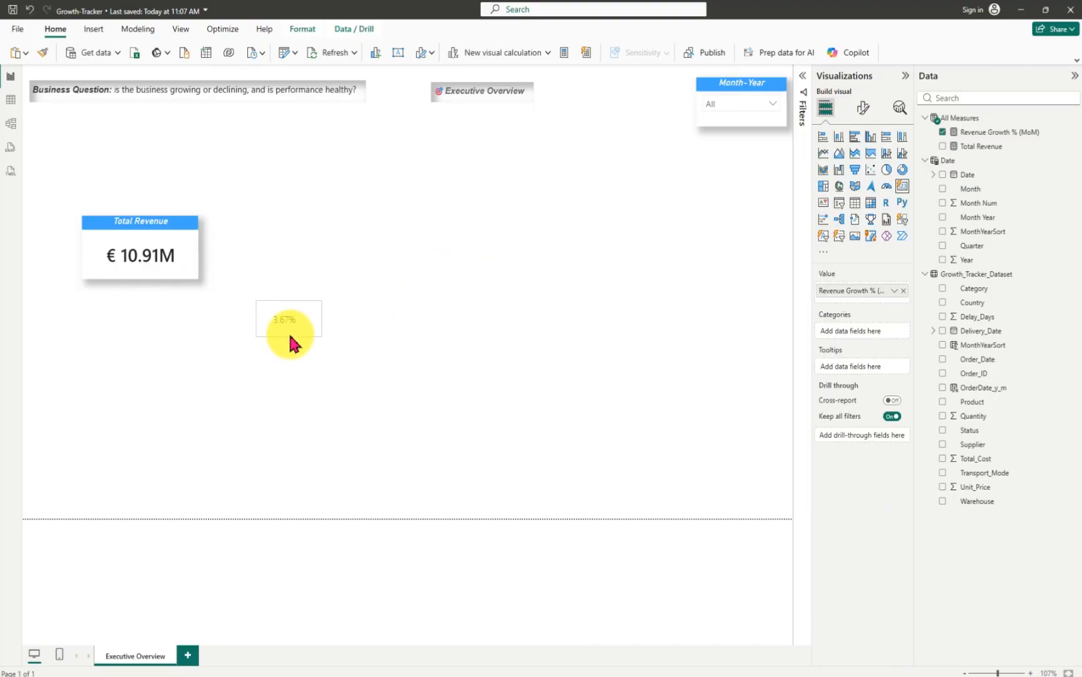
- Make the Total Revenue card slightly taller and try the Revenue Growth % (MoM) card over its lower part before moving it off
{"action": "left_click", "coordinate": [139, 277]}
{"action": "left_click_drag", "start_coordinate": [140, 278], "coordinate": [141, 286]}
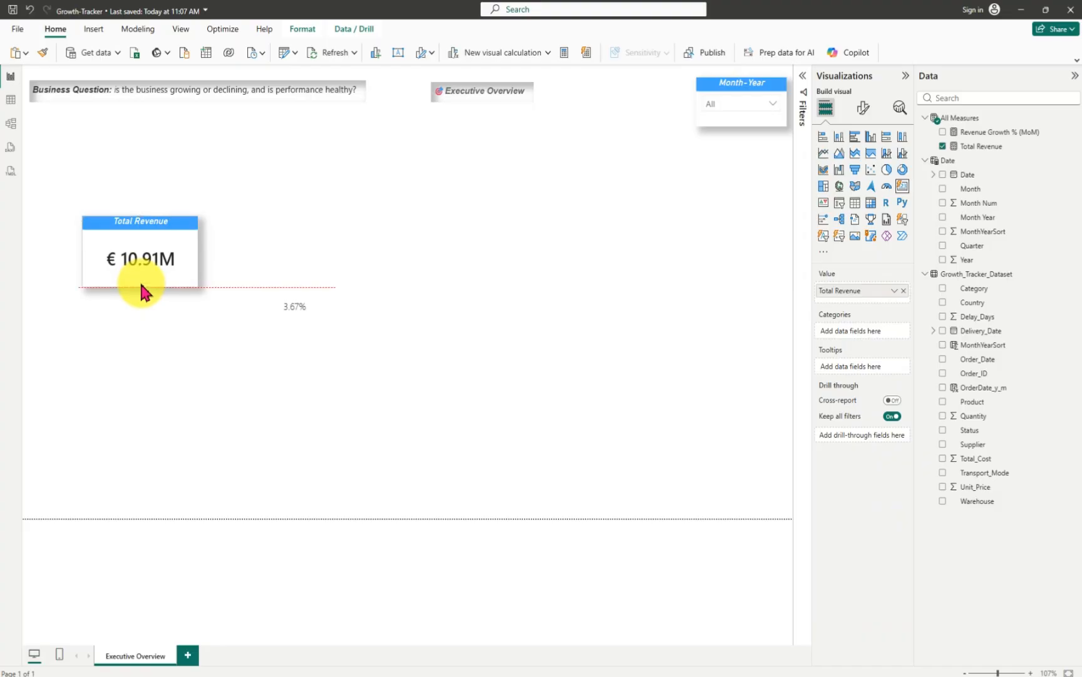
{"action": "left_click", "coordinate": [299, 322]}
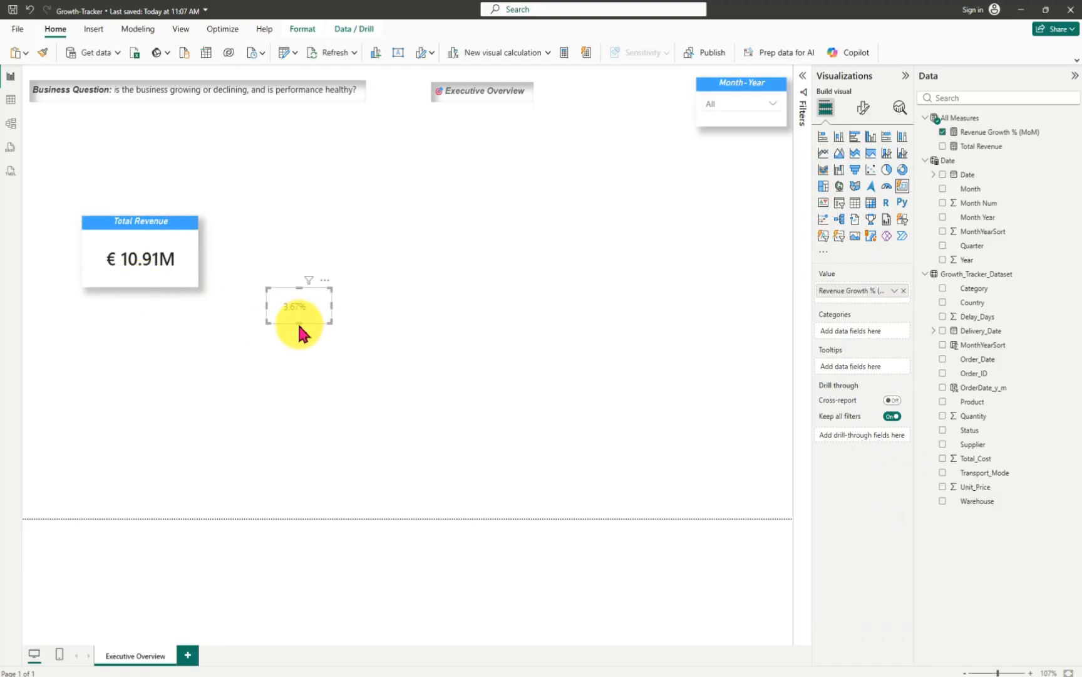
{"action": "left_click_drag", "start_coordinate": [298, 325], "coordinate": [137, 295]}
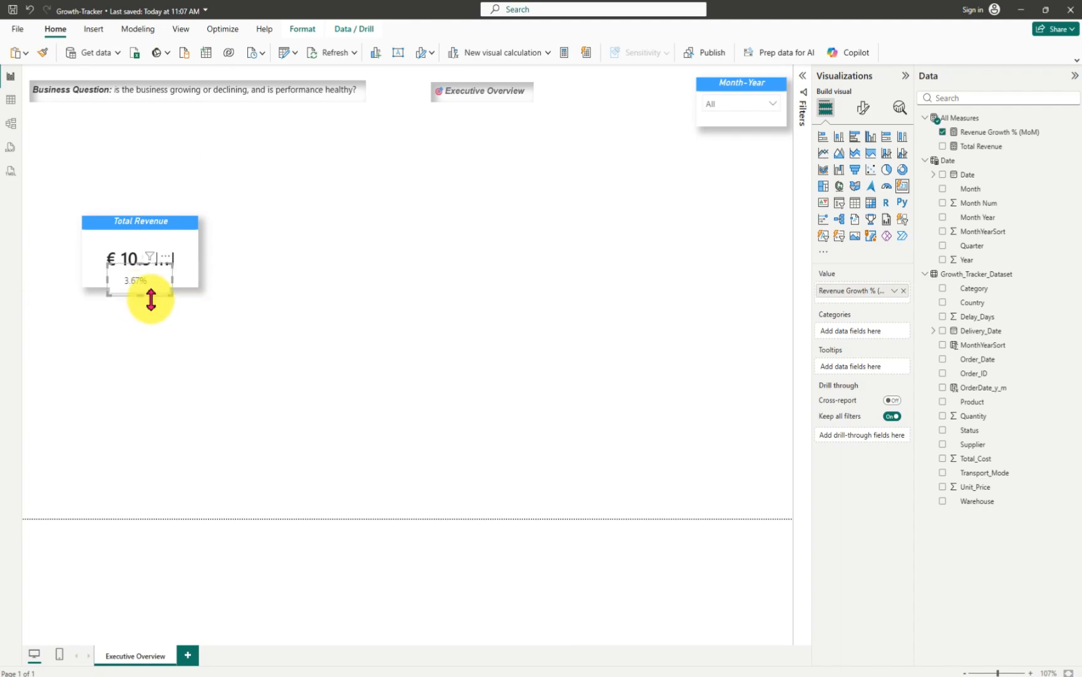
{"action": "left_click", "coordinate": [249, 346]}
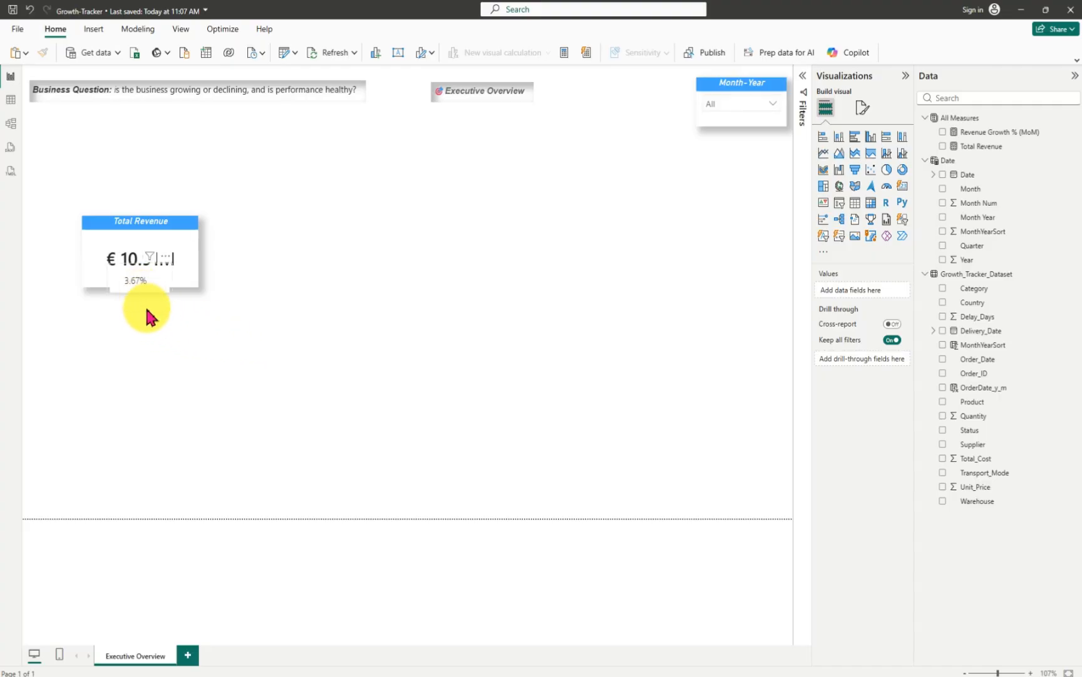
{"action": "left_click_drag", "start_coordinate": [147, 310], "coordinate": [340, 321]}
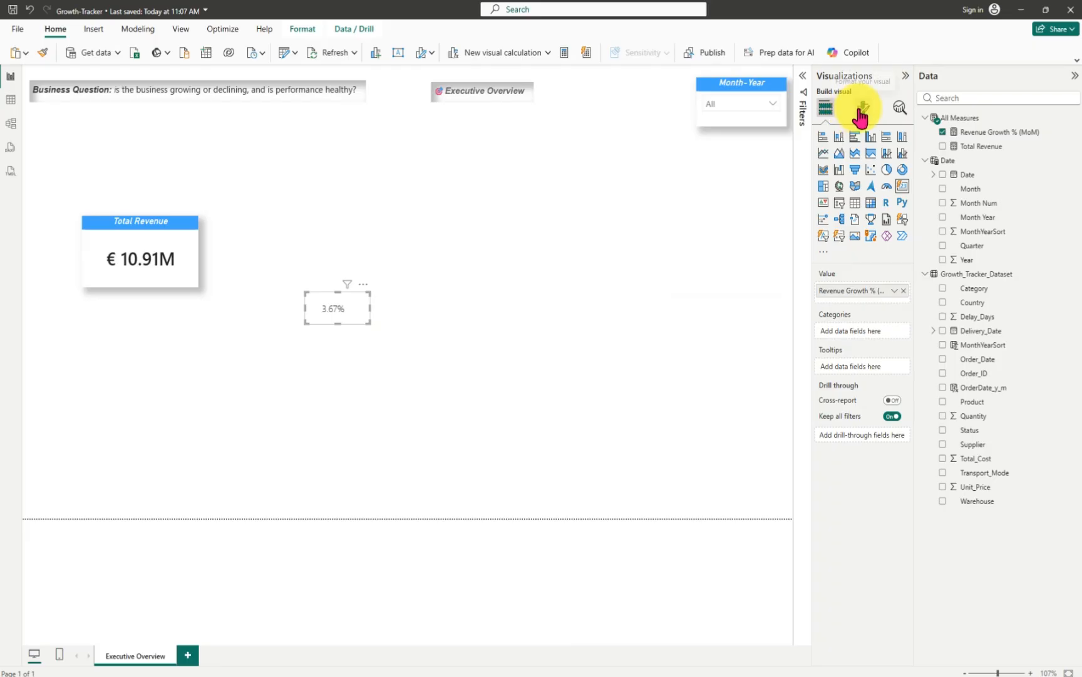
- Examine the Revenue Growth % (MoM) card's general formatting, including its data format, background and visual border settings
{"action": "left_click", "coordinate": [862, 111]}
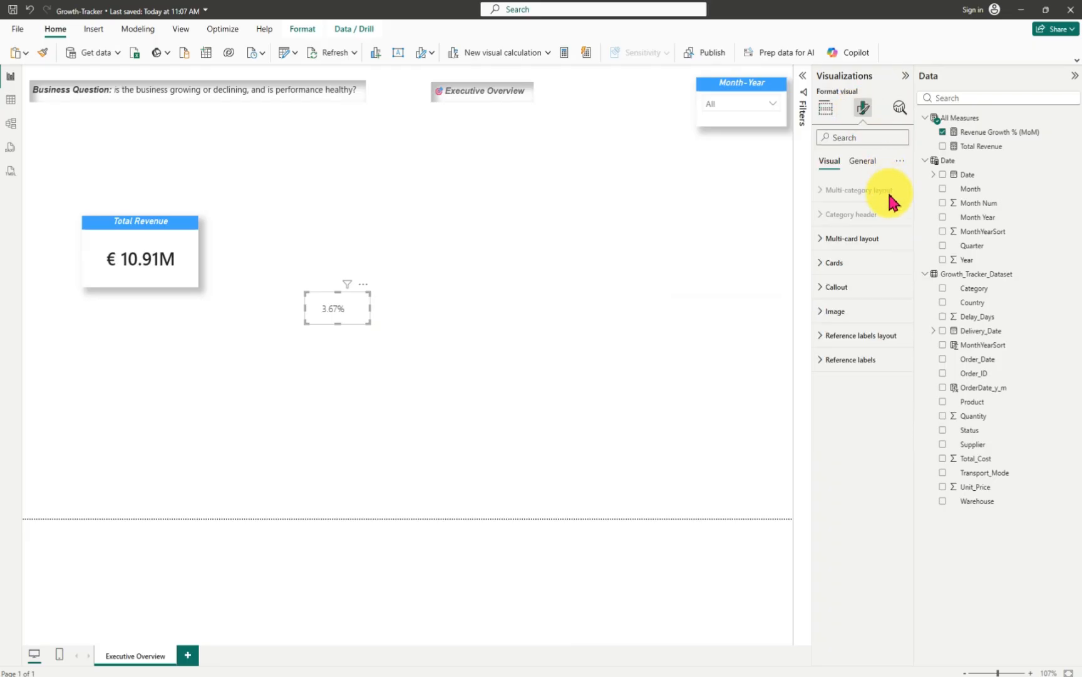
{"action": "left_click", "coordinate": [865, 163]}
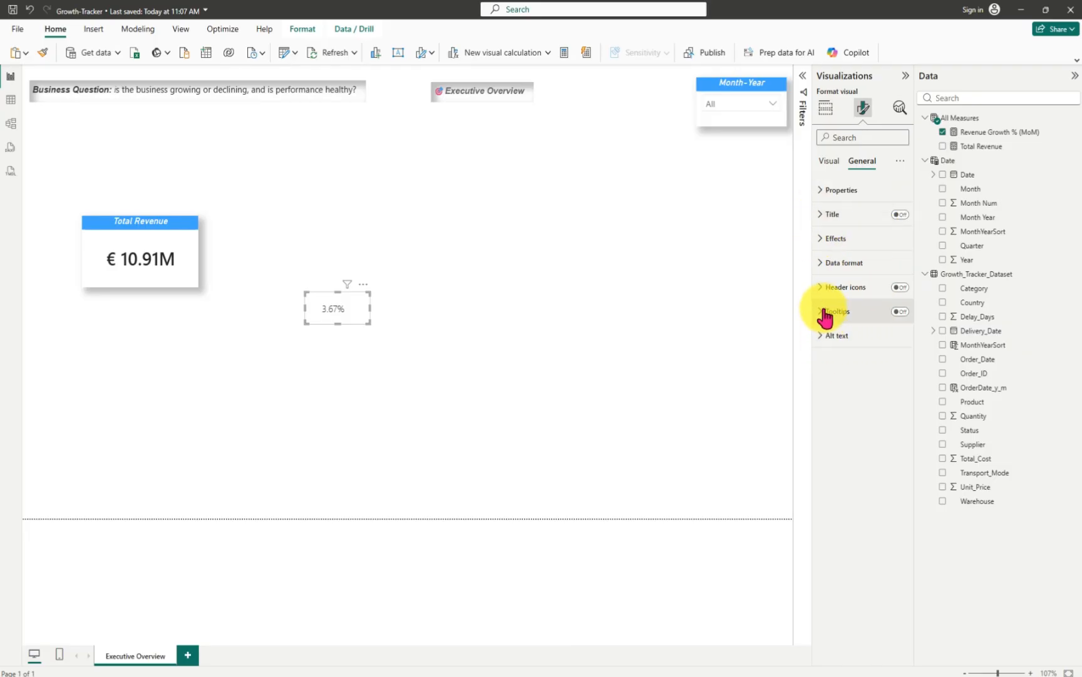
{"action": "left_click", "coordinate": [823, 268]}
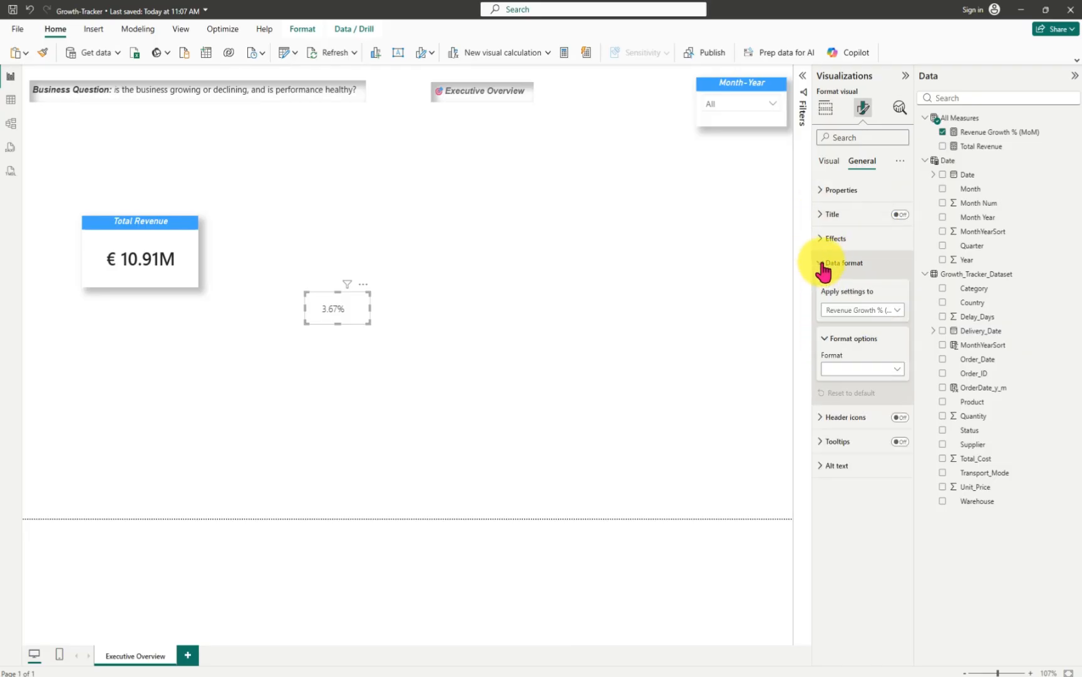
{"action": "left_click", "coordinate": [823, 269]}
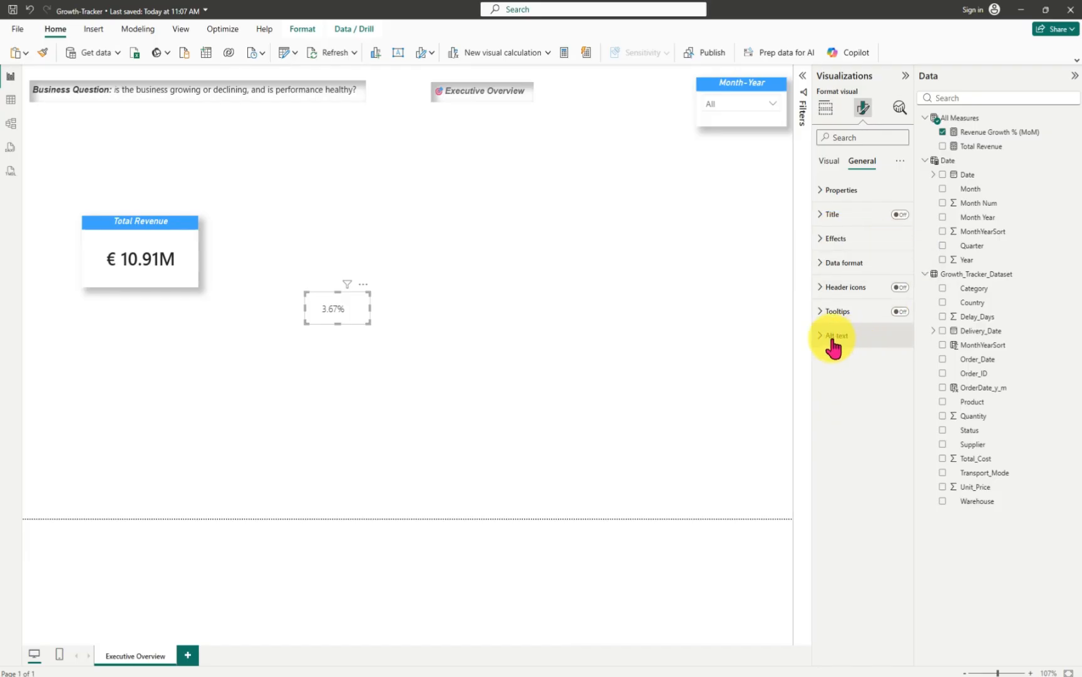
{"action": "left_click", "coordinate": [825, 239]}
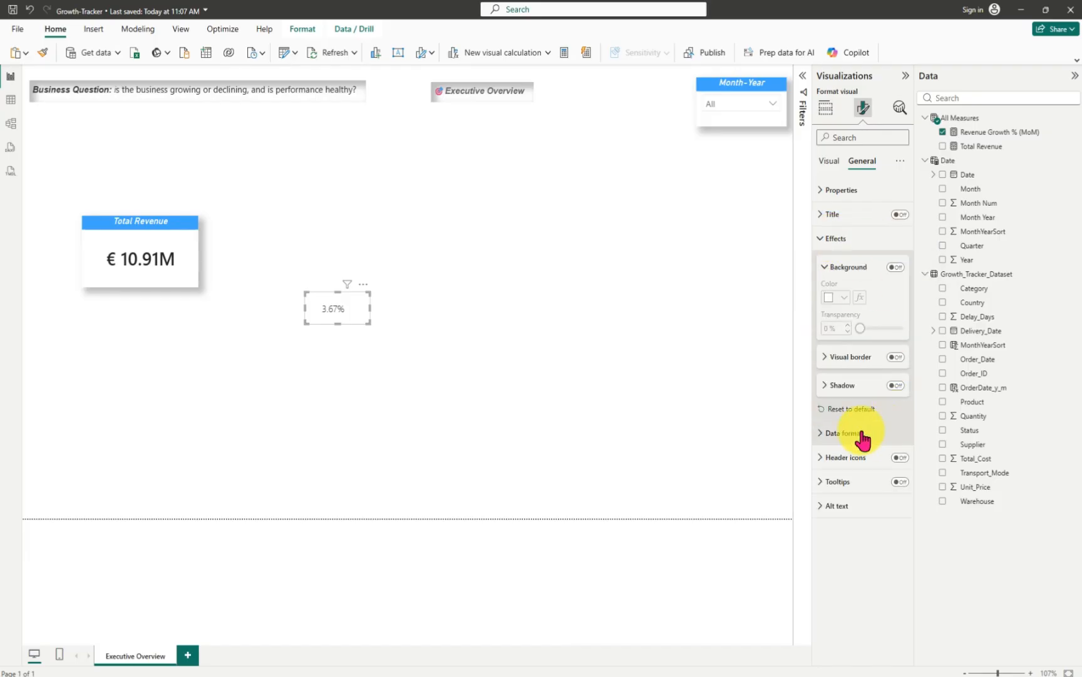
{"action": "left_click", "coordinate": [825, 360]}
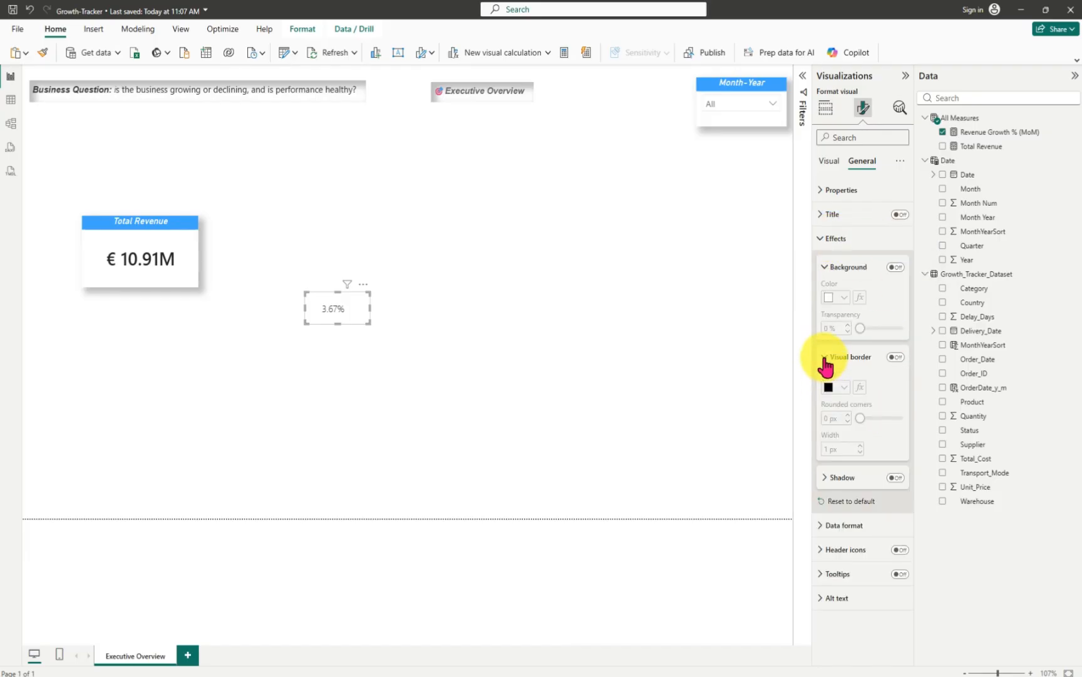
{"action": "left_click", "coordinate": [825, 361]}
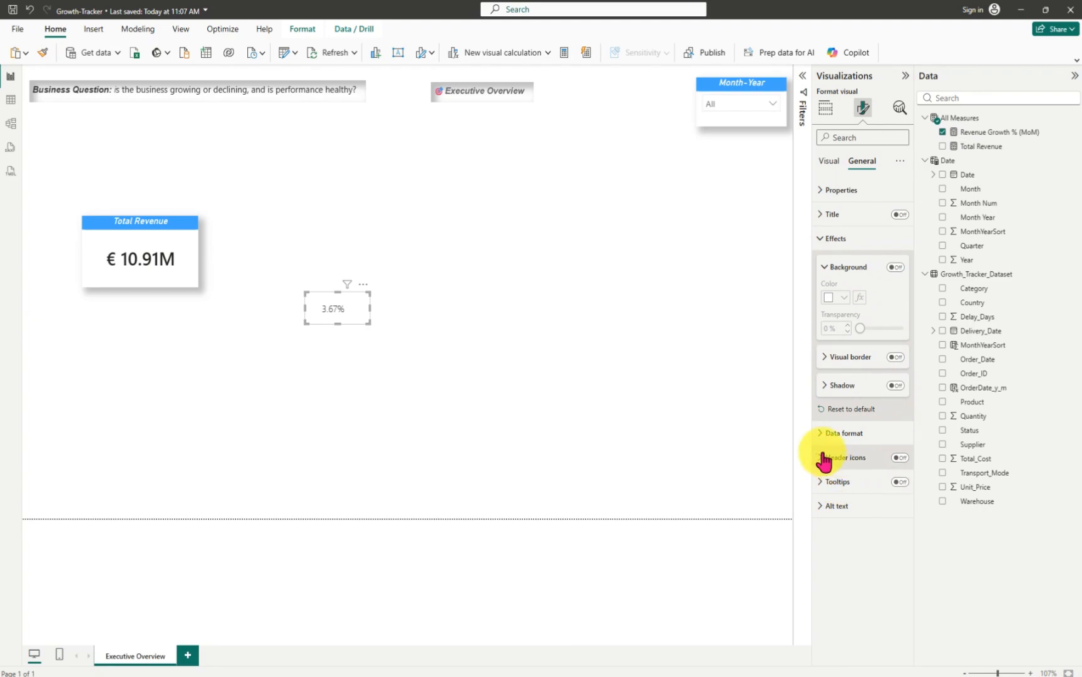
{"action": "left_click", "coordinate": [824, 433]}
{"action": "left_click", "coordinate": [825, 432]}
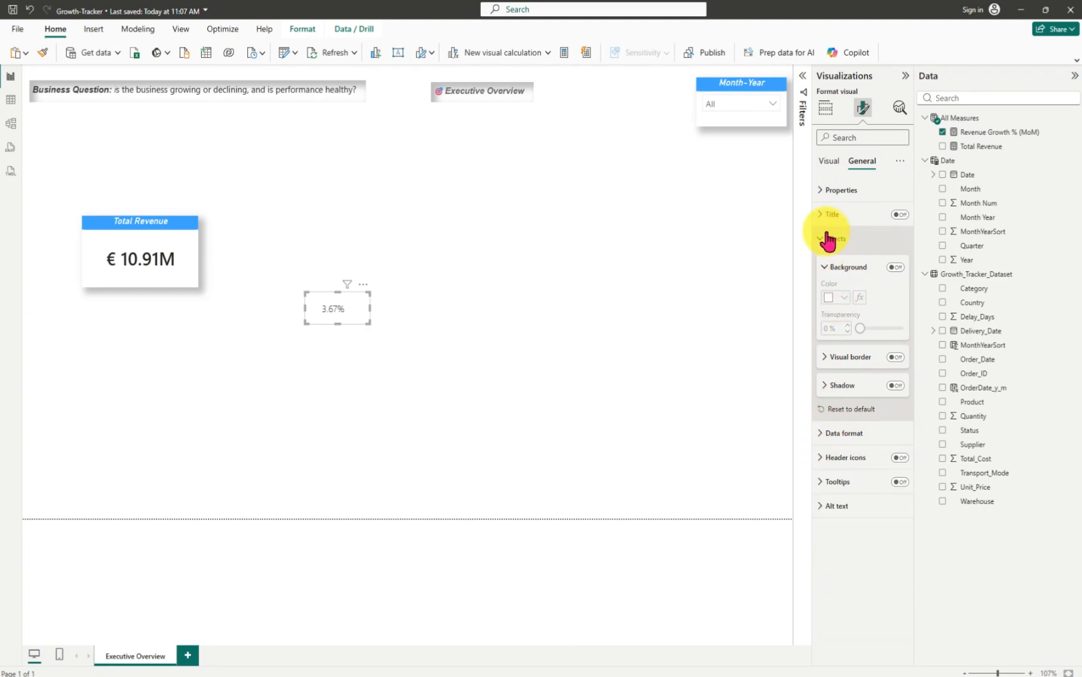
- Set the Revenue Growth % (MoM) card's height to 47 and width to 105, and place it over the lower part of the Total Revenue card
{"action": "left_click", "coordinate": [823, 191]}
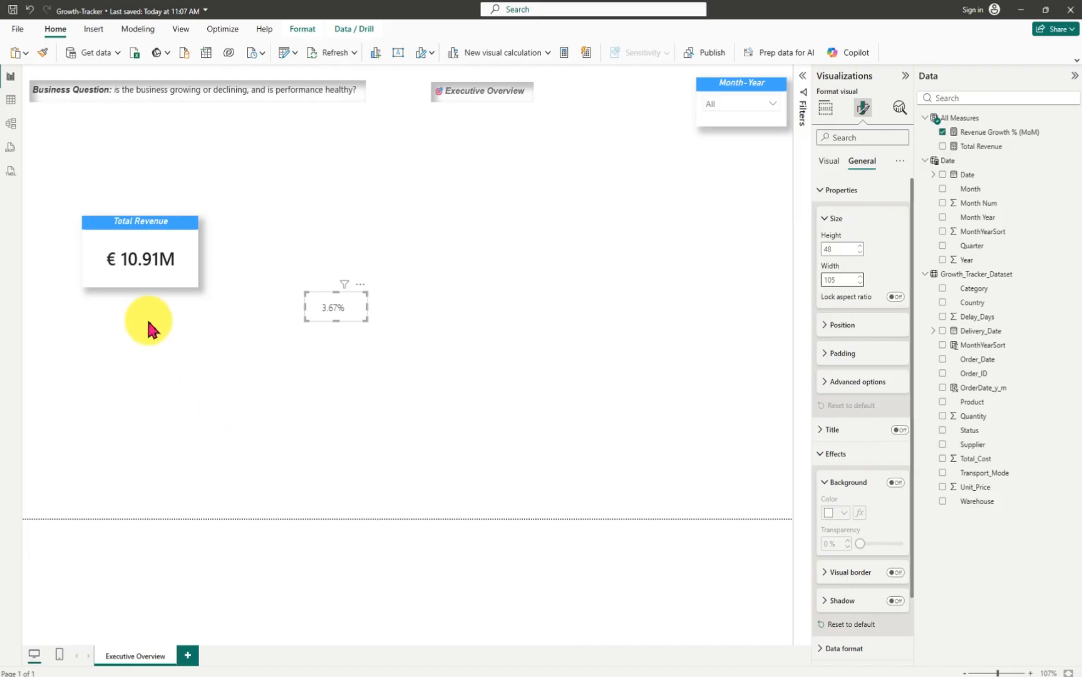
{"action": "left_click", "coordinate": [142, 283]}
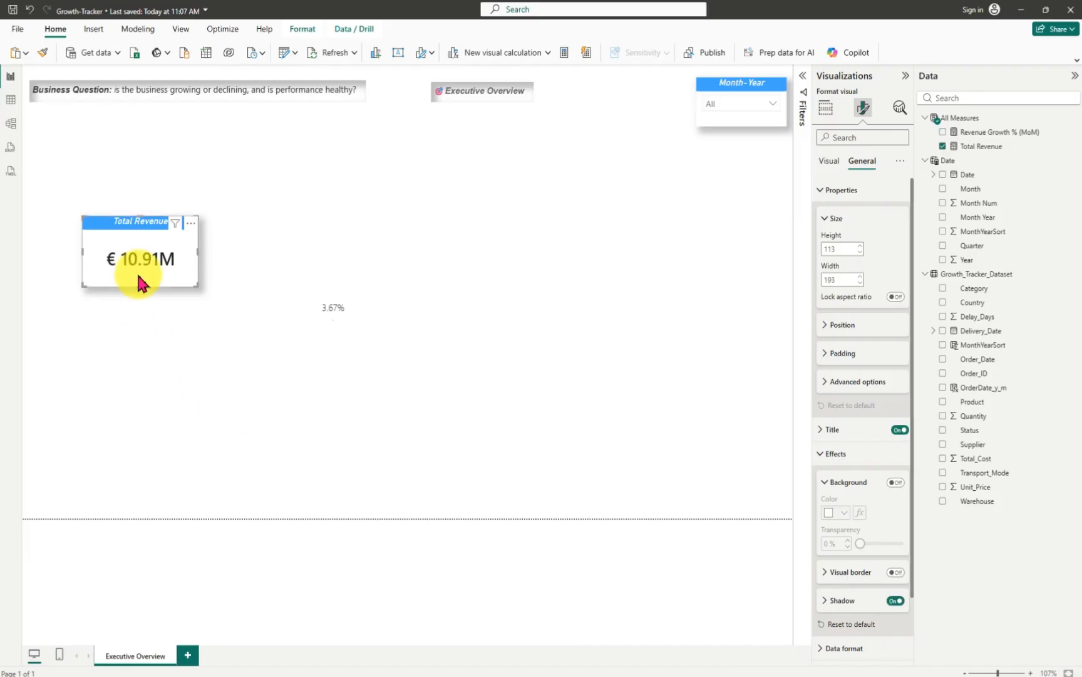
{"action": "left_click_drag", "start_coordinate": [340, 325], "coordinate": [147, 286]}
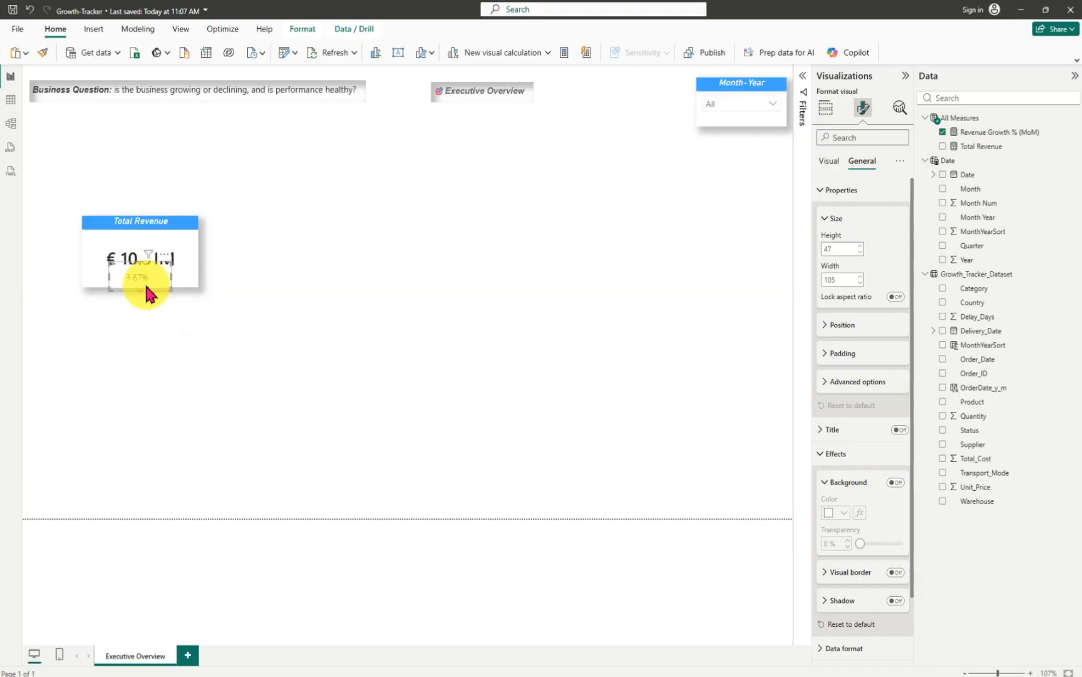
{"action": "left_click", "coordinate": [260, 294]}
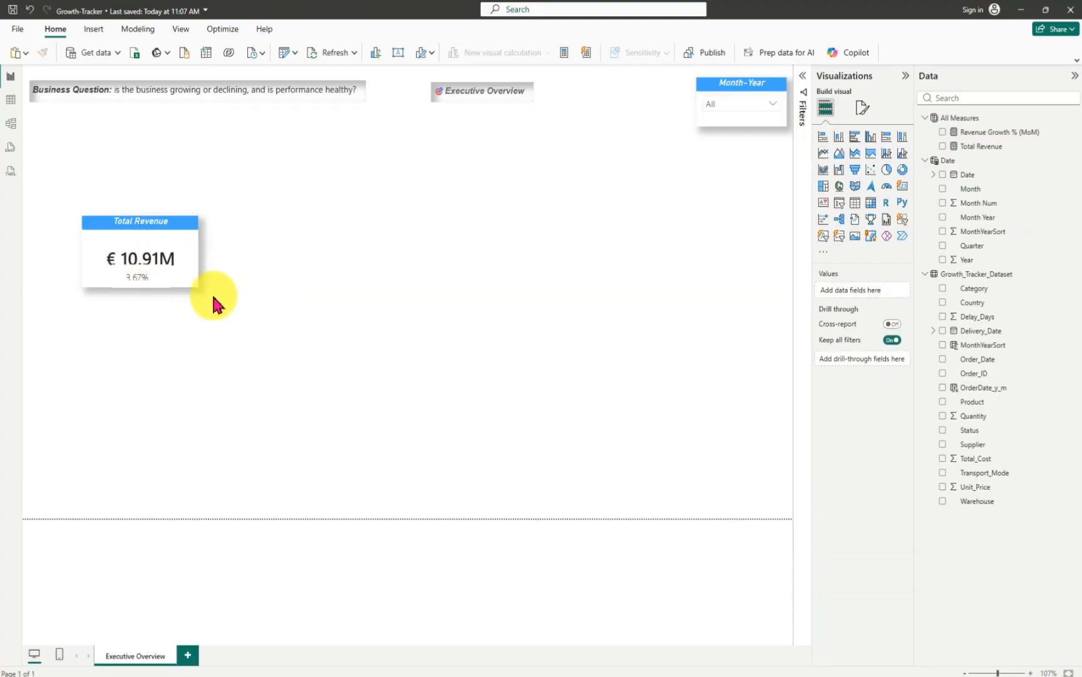
- Move the Total Revenue card slightly up and to the right, and centre the slightly heightened Revenue Growth % (MoM) card over its lower part
{"action": "left_click", "coordinate": [150, 289]}
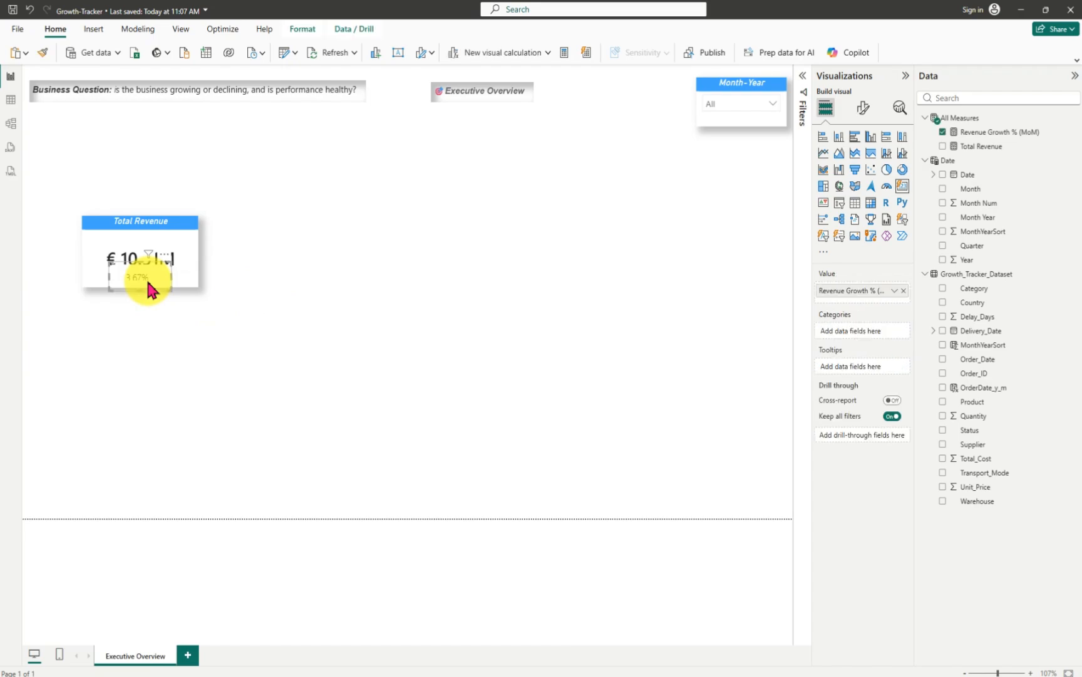
{"action": "left_click_drag", "start_coordinate": [193, 279], "coordinate": [143, 296]}
{"action": "left_click", "coordinate": [142, 285]}
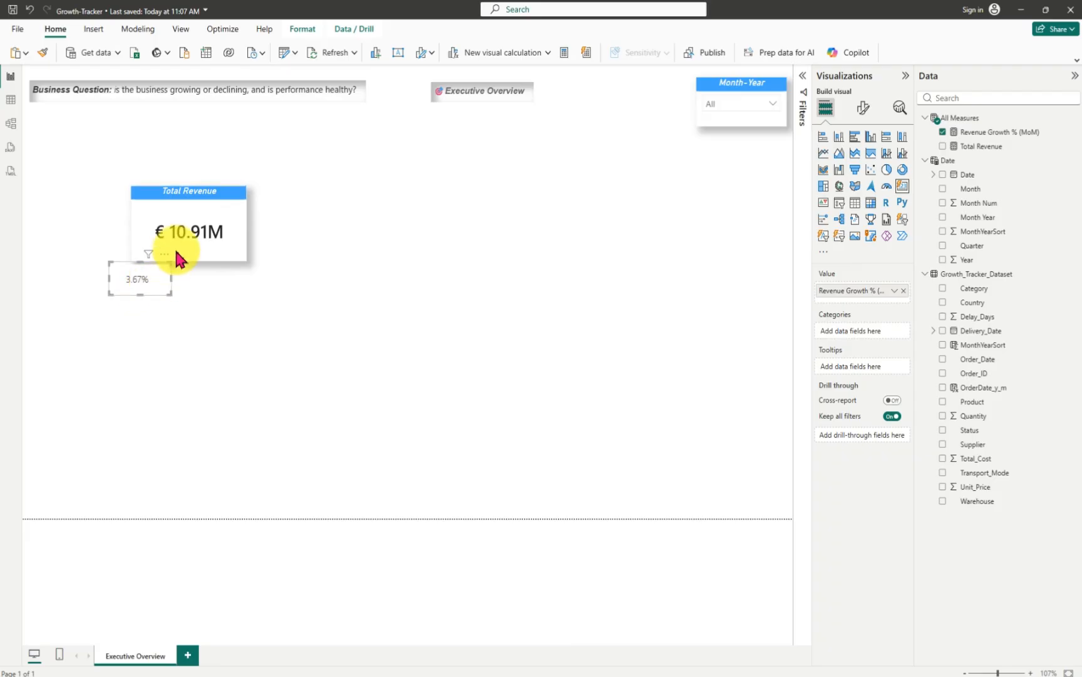
{"action": "left_click_drag", "start_coordinate": [151, 221], "coordinate": [133, 213]}
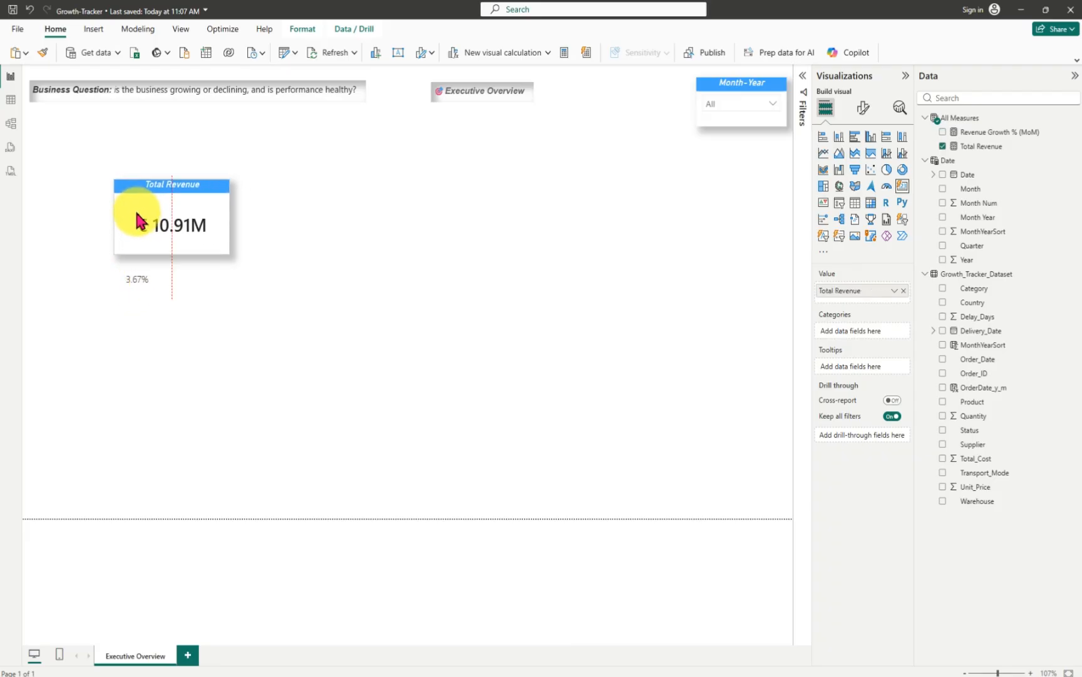
{"action": "left_click", "coordinate": [213, 321]}
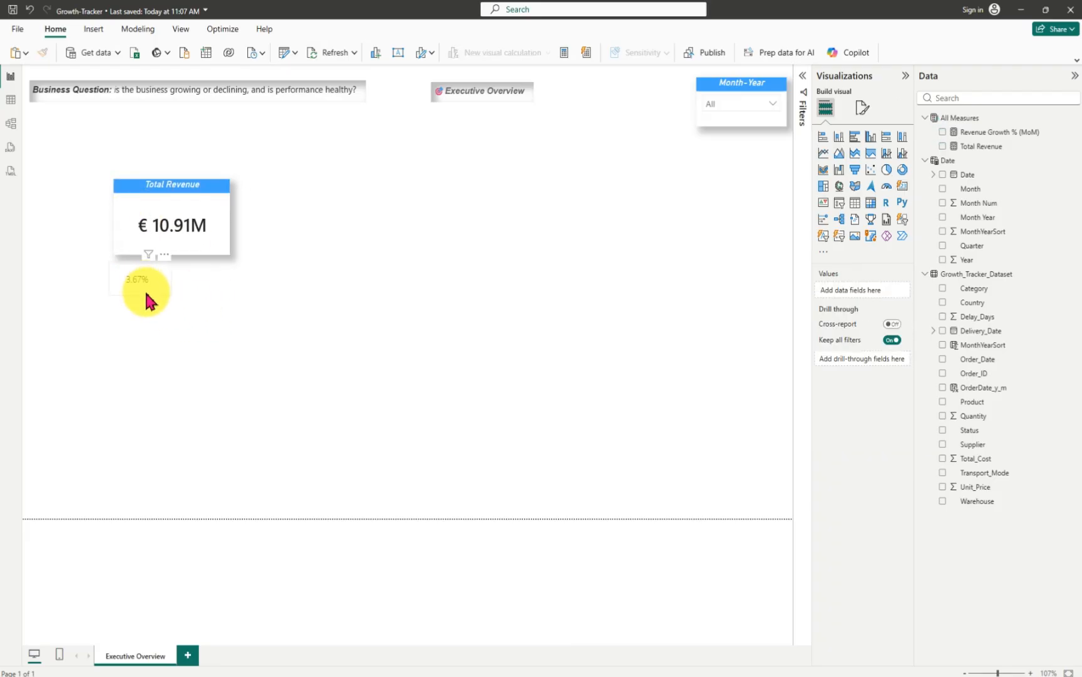
{"action": "left_click_drag", "start_coordinate": [147, 300], "coordinate": [177, 262]}
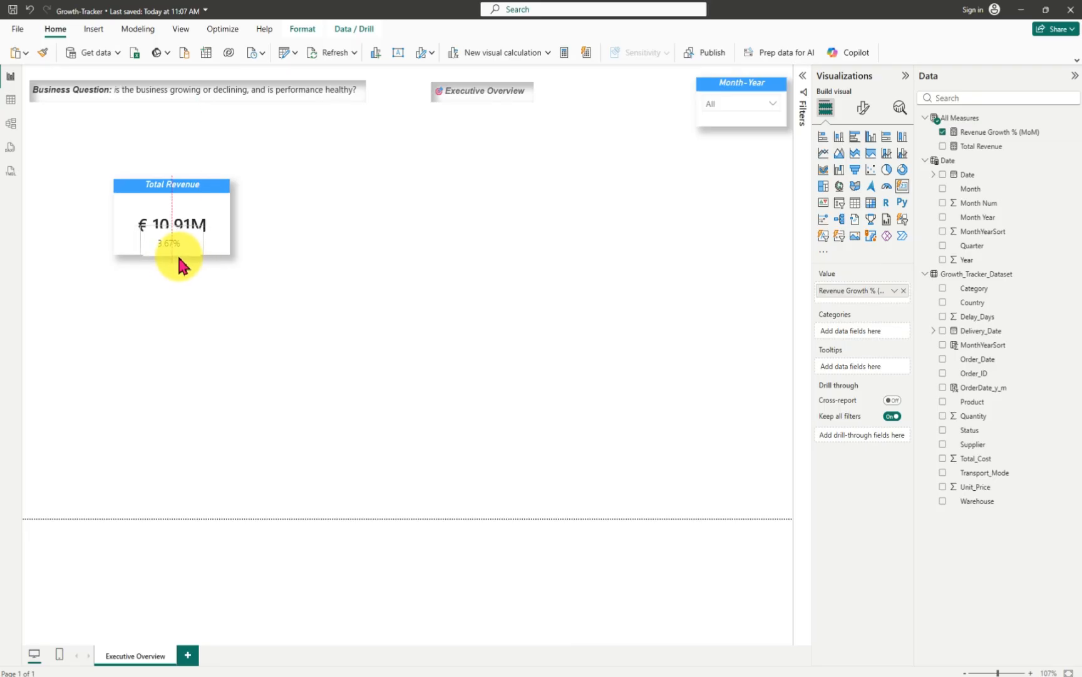
- Move the Revenue Growth % (MoM) card off the Total Revenue card to the empty area just below it
{"action": "left_click", "coordinate": [226, 297]}
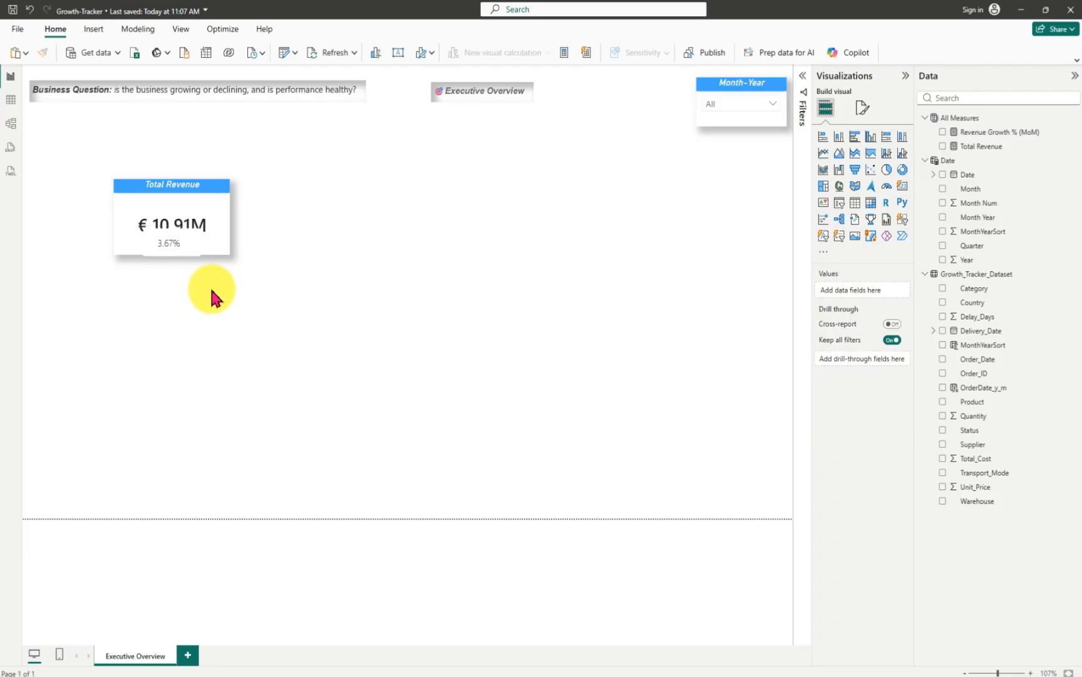
{"action": "left_click_drag", "start_coordinate": [184, 250], "coordinate": [202, 294]}
- Examine the Total Revenue card's callout formatting, including its value font, color, transparency and alignment settings
{"action": "left_click", "coordinate": [213, 244]}
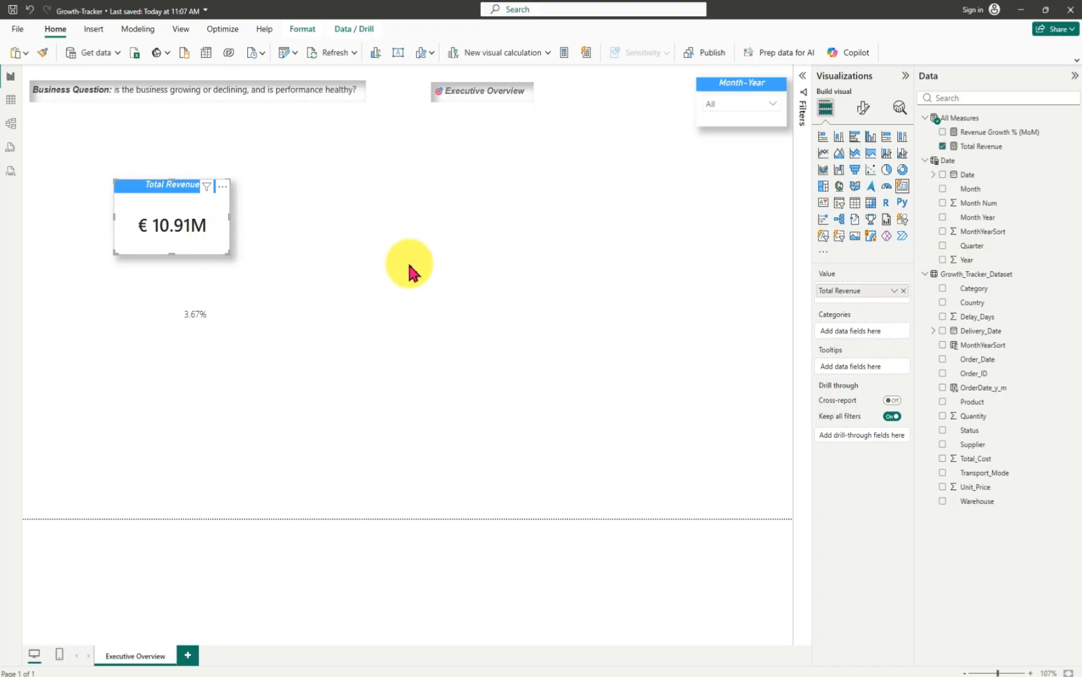
{"action": "left_click", "coordinate": [862, 112]}
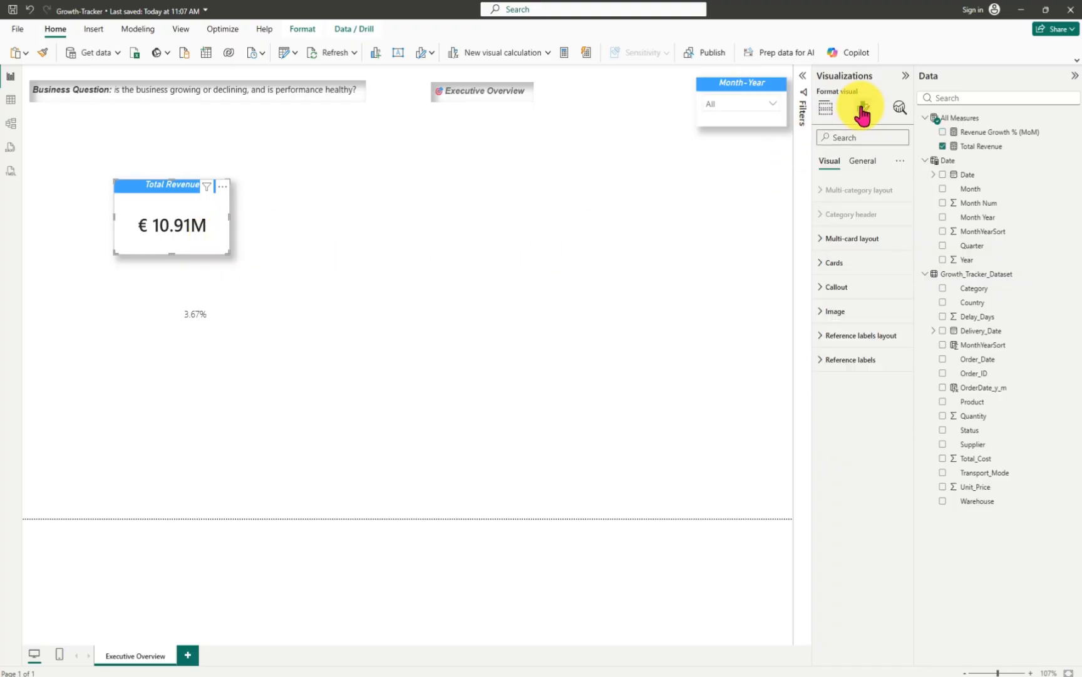
{"action": "left_click", "coordinate": [822, 287]}
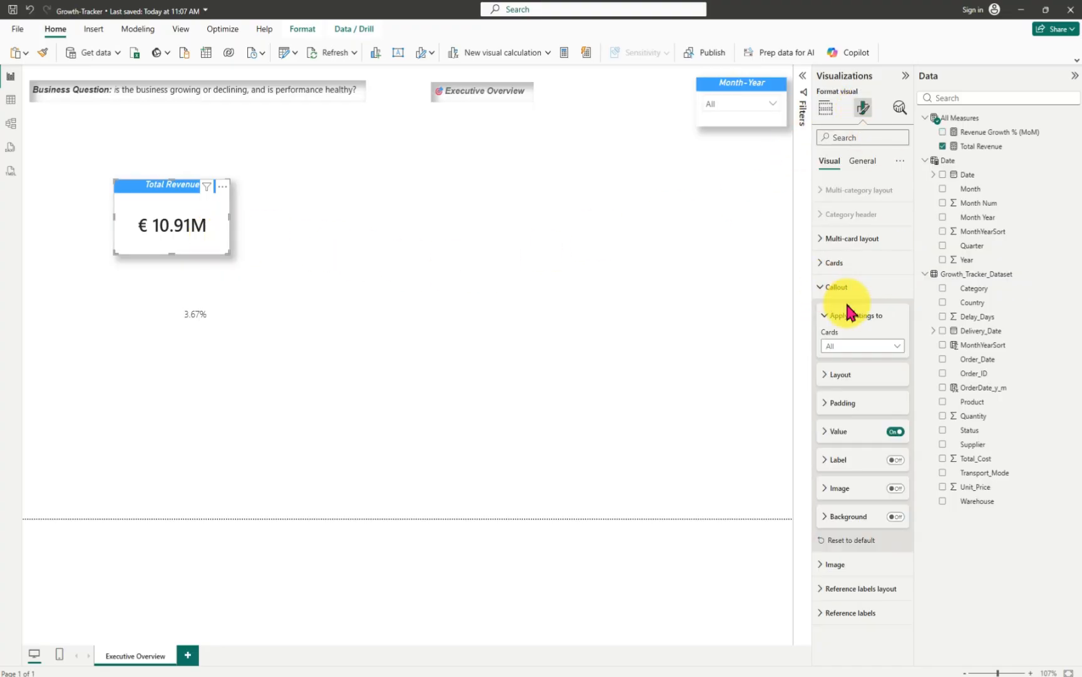
{"action": "left_click", "coordinate": [824, 438]}
{"action": "scroll", "coordinate": [861, 495], "scroll_direction": "down", "scroll_amount": 3}
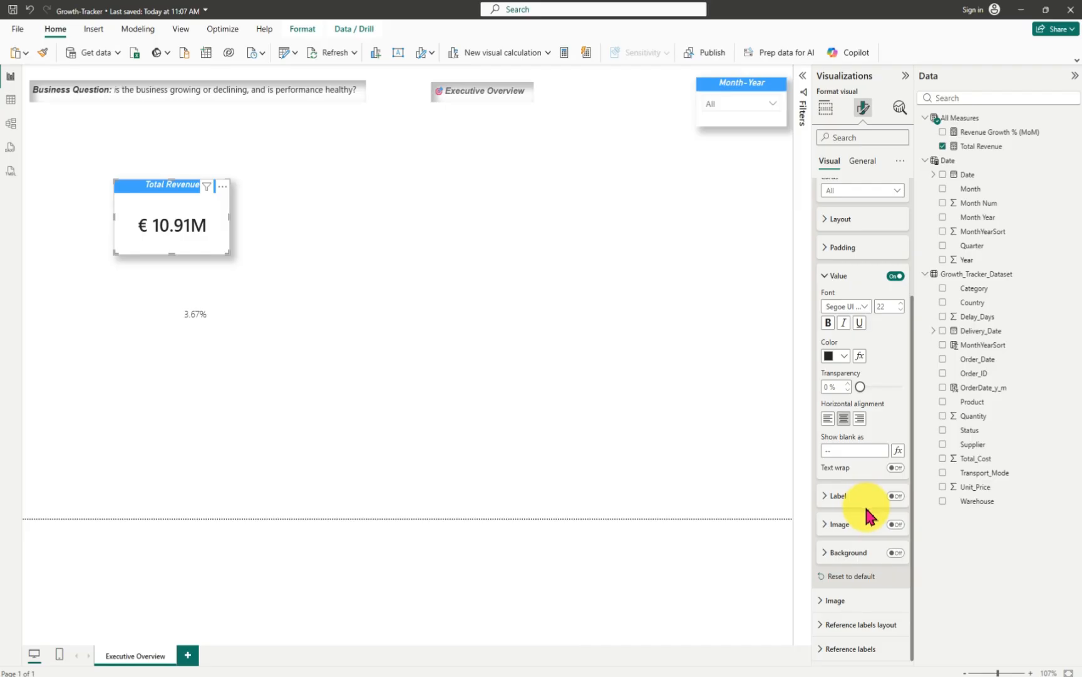
{"action": "scroll", "coordinate": [869, 515], "scroll_direction": "up", "scroll_amount": 2}
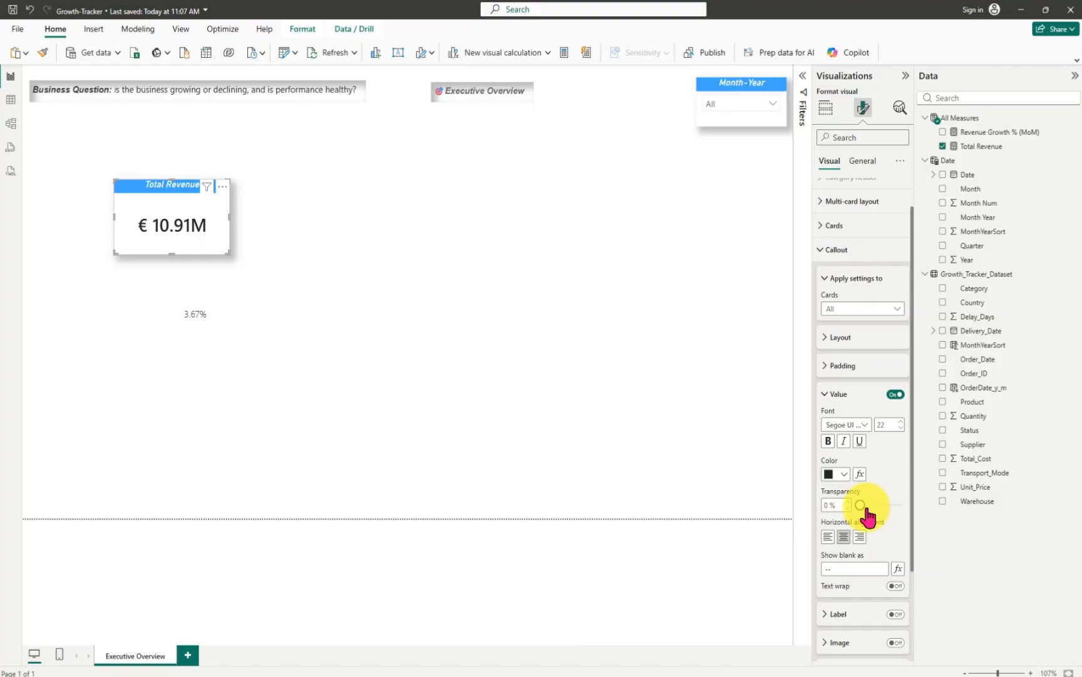
{"action": "scroll", "coordinate": [869, 516], "scroll_direction": "up", "scroll_amount": 1}
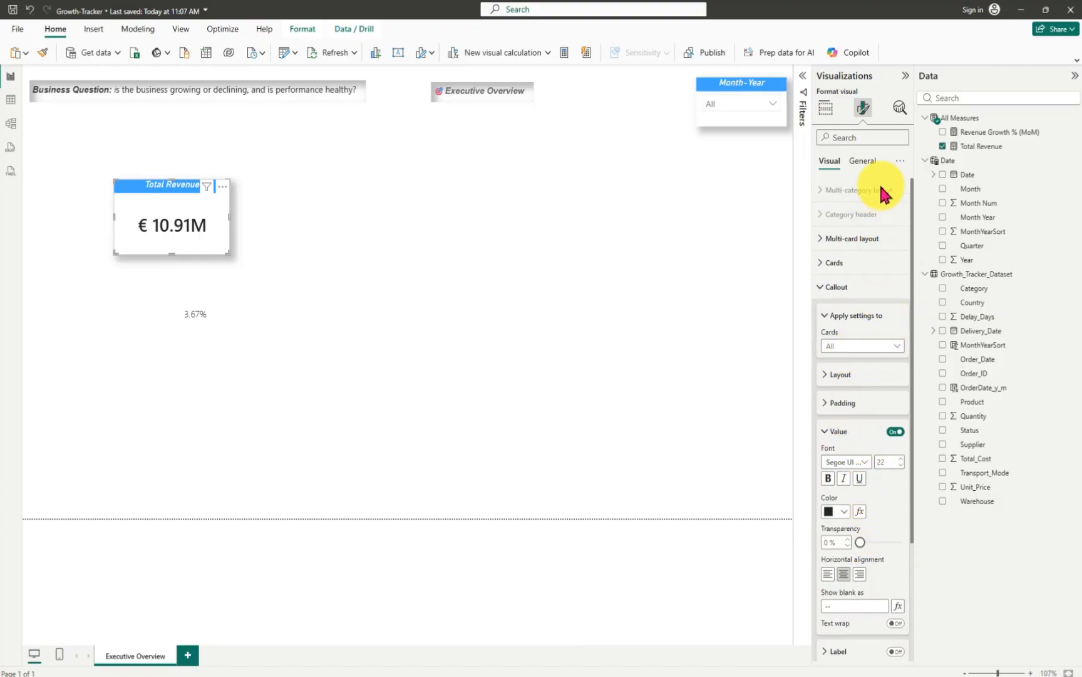
- Try turning off the Total Revenue card's shadow and shifting the Revenue Growth % (MoM) card slightly down, and undo both changes
{"action": "left_click", "coordinate": [862, 161]}
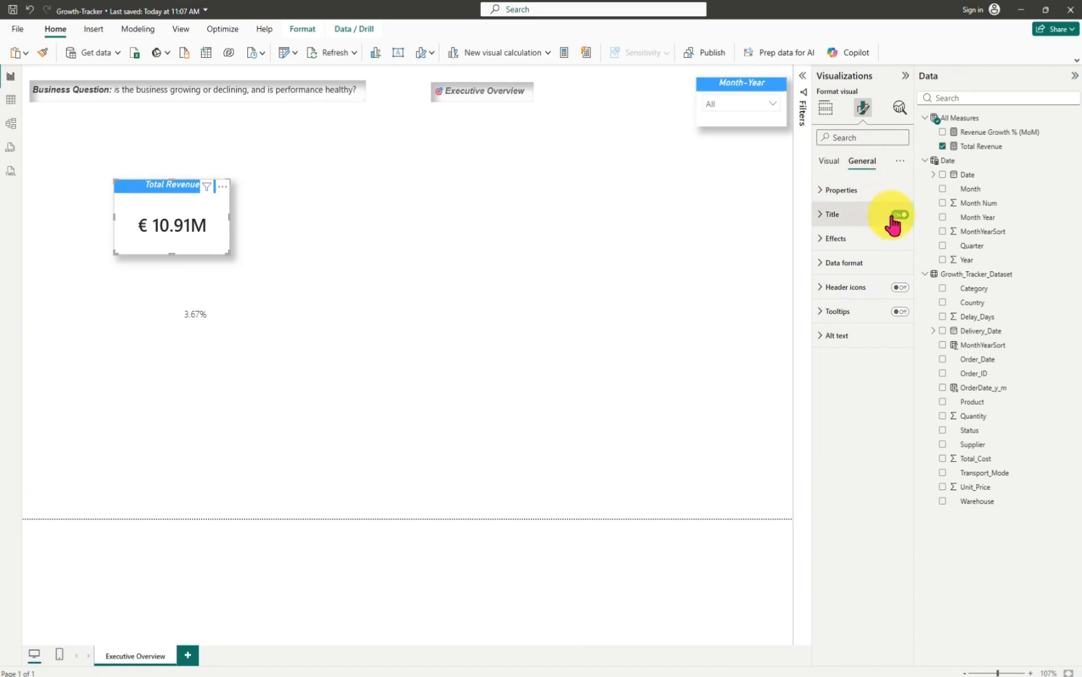
{"action": "left_click", "coordinate": [828, 244]}
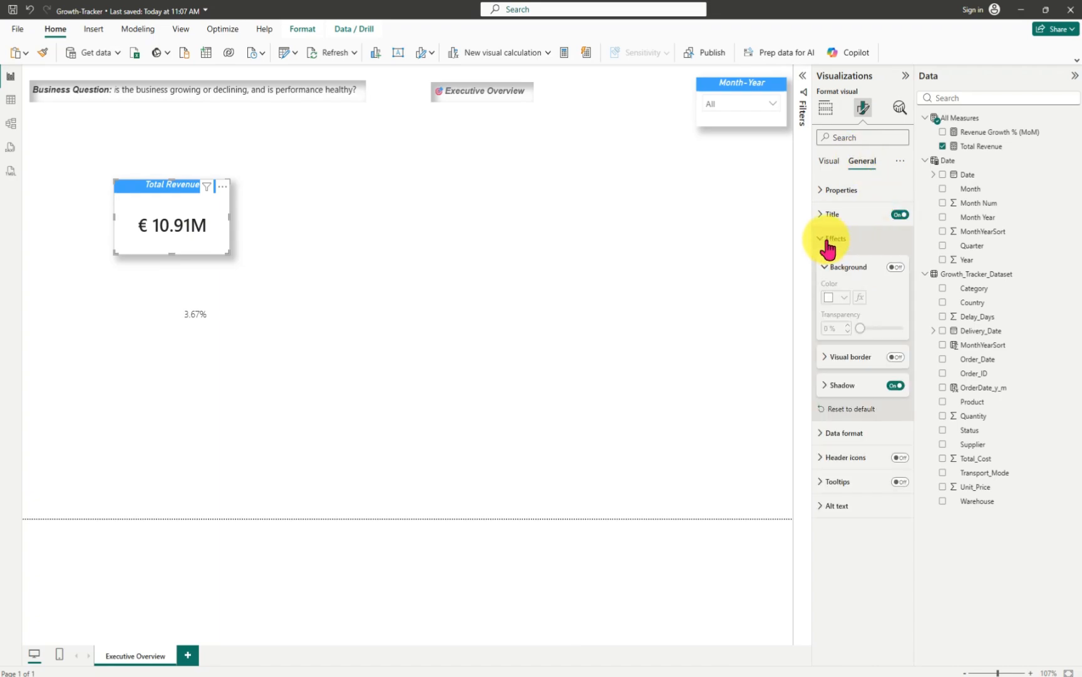
{"action": "left_click", "coordinate": [897, 386]}
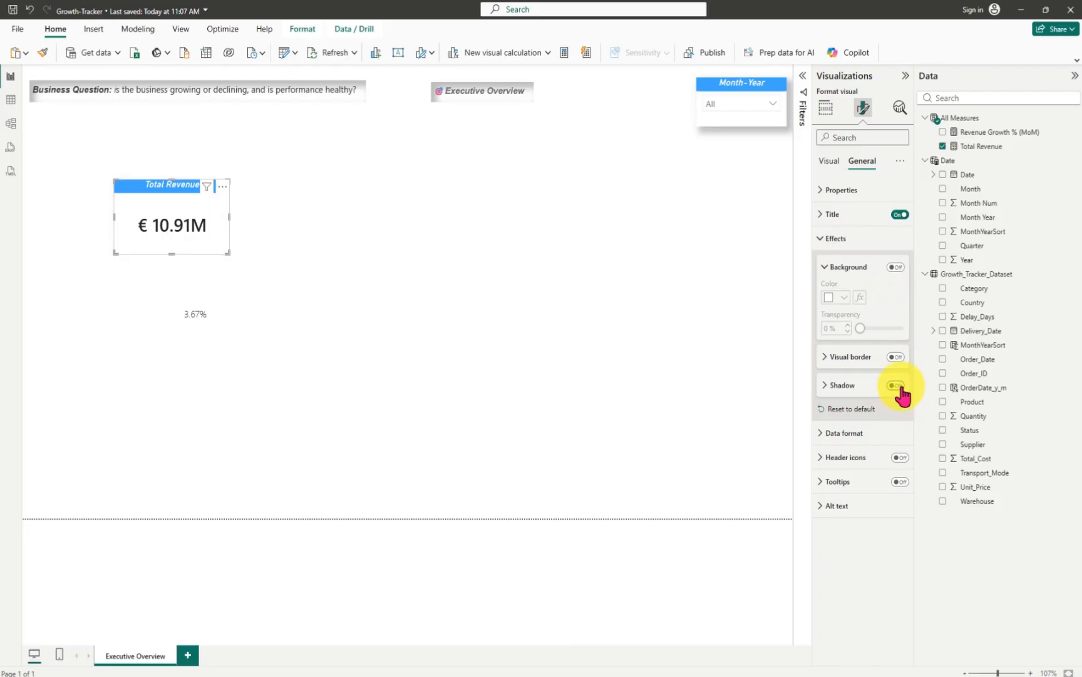
{"action": "left_click", "coordinate": [194, 331]}
{"action": "left_click_drag", "start_coordinate": [170, 298], "coordinate": [194, 340]}
{"action": "left_click", "coordinate": [213, 213]}
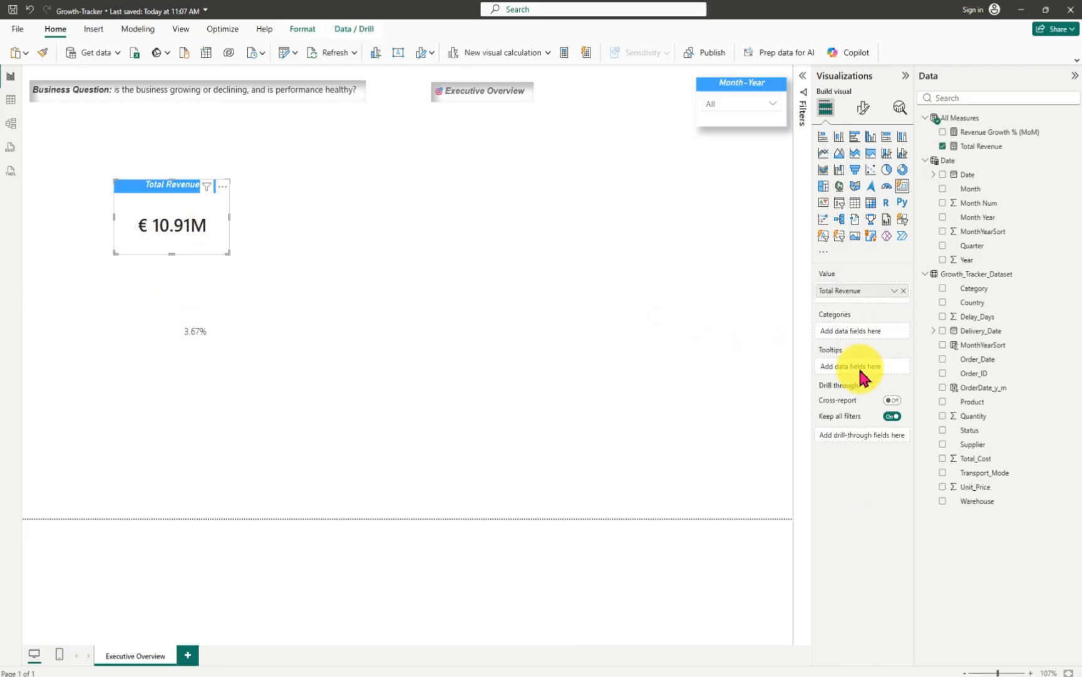
{"action": "left_click", "coordinate": [30, 11]}
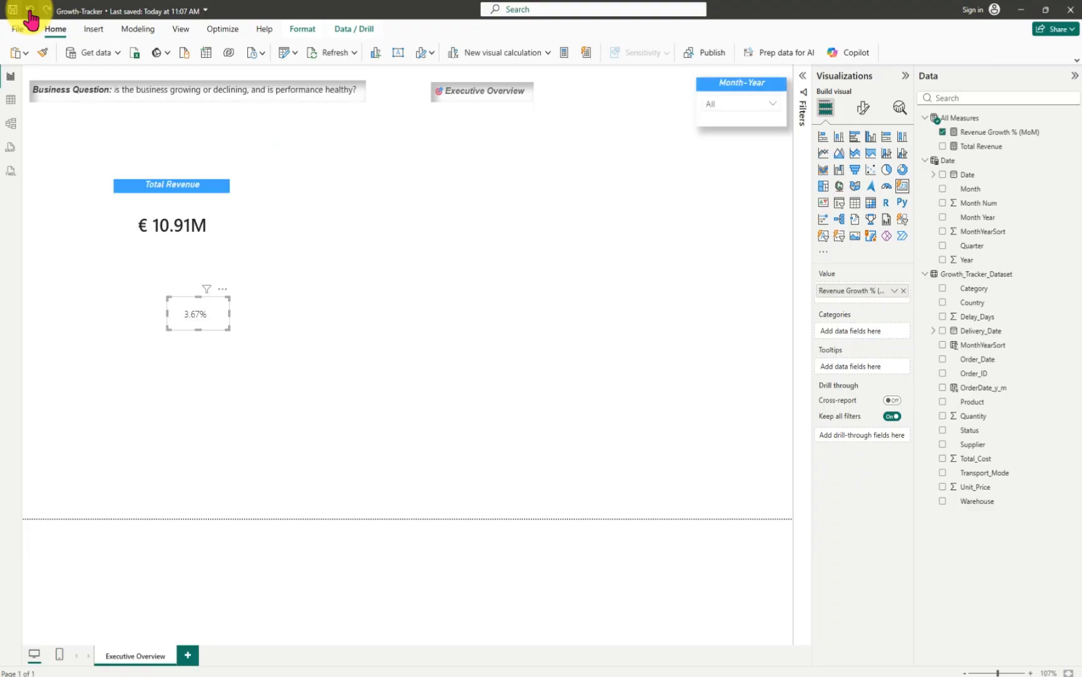
{"action": "left_click", "coordinate": [30, 10]}
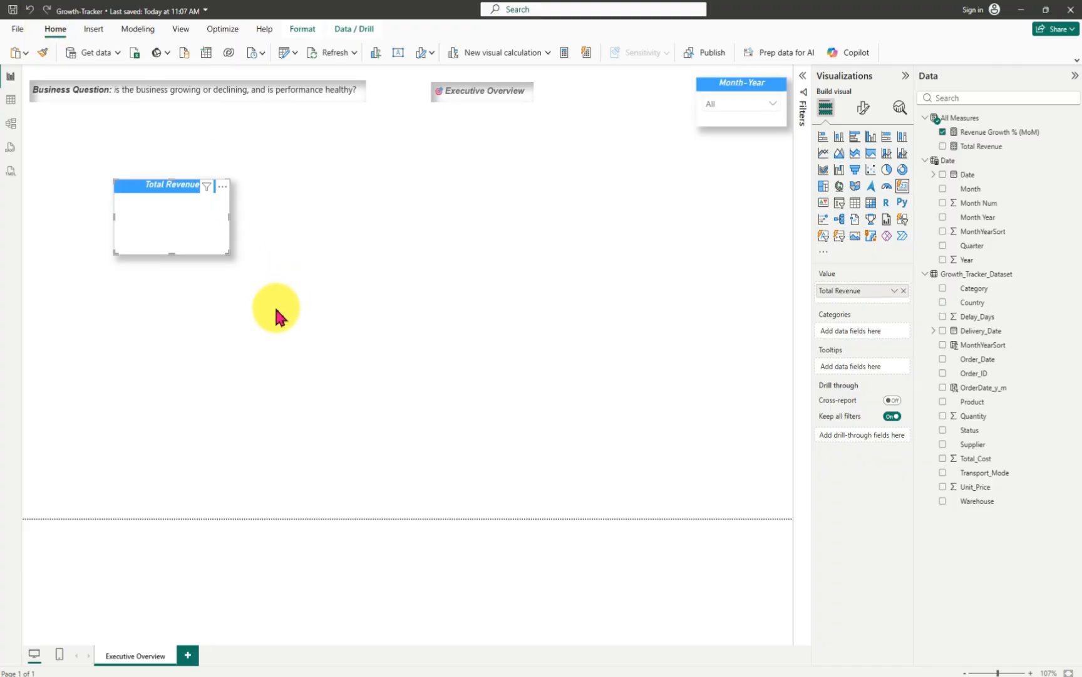
- Set the callout size in the Revenue Growth % (MoM) card's layout settings to 18%
{"action": "left_click", "coordinate": [216, 315]}
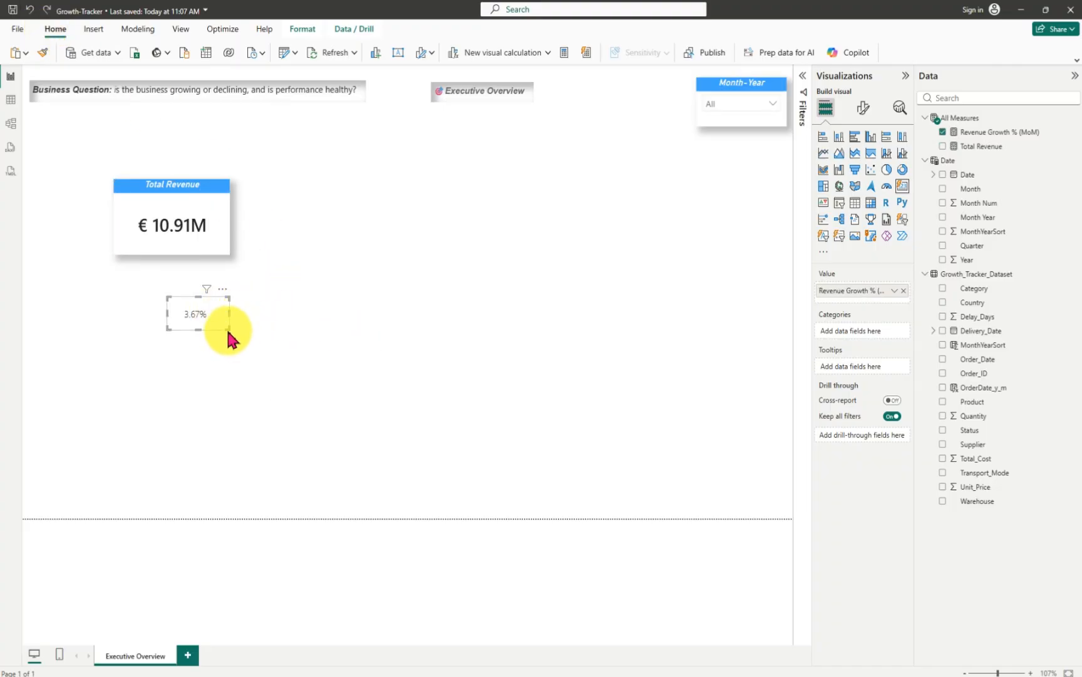
{"action": "left_click_drag", "start_coordinate": [228, 331], "coordinate": [230, 330]}
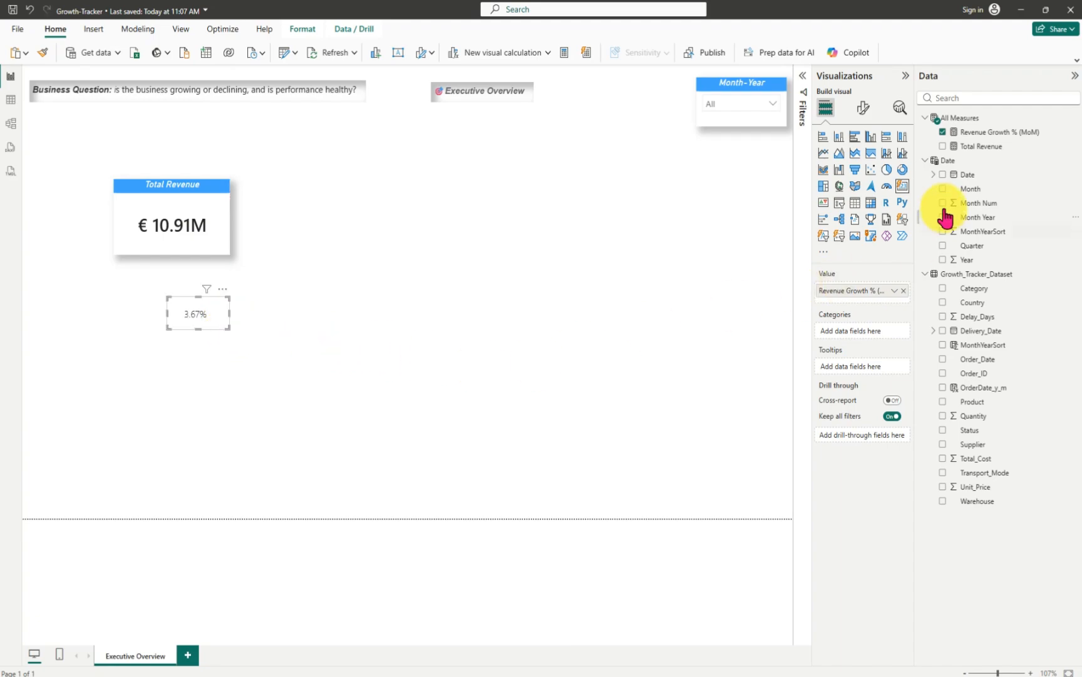
{"action": "left_click", "coordinate": [863, 109]}
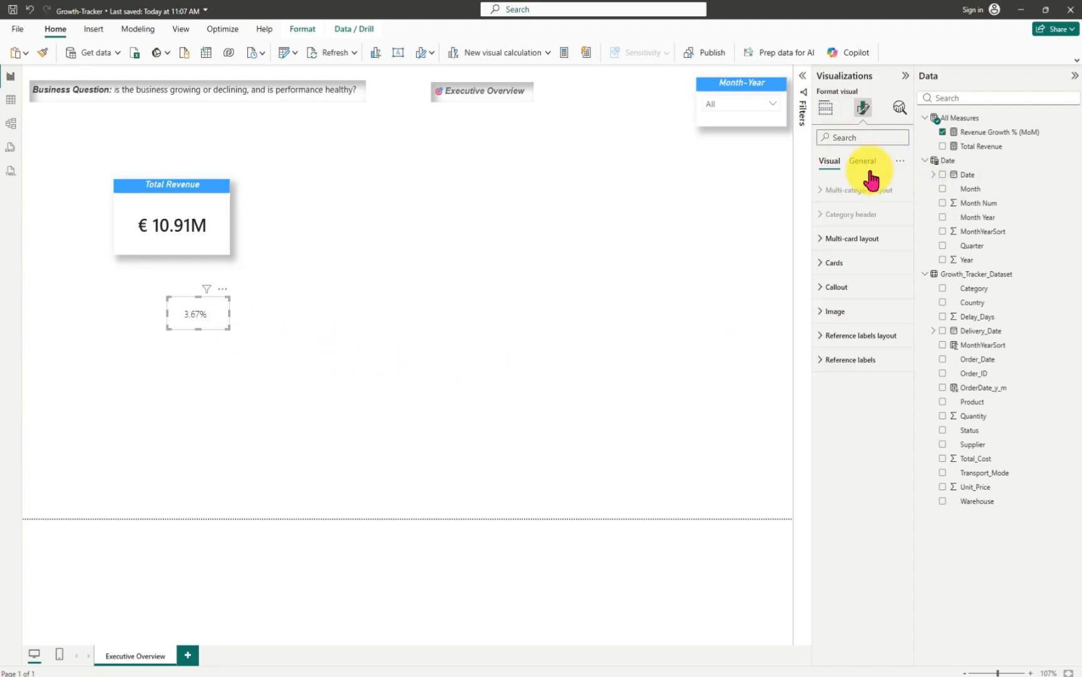
{"action": "left_click", "coordinate": [821, 268]}
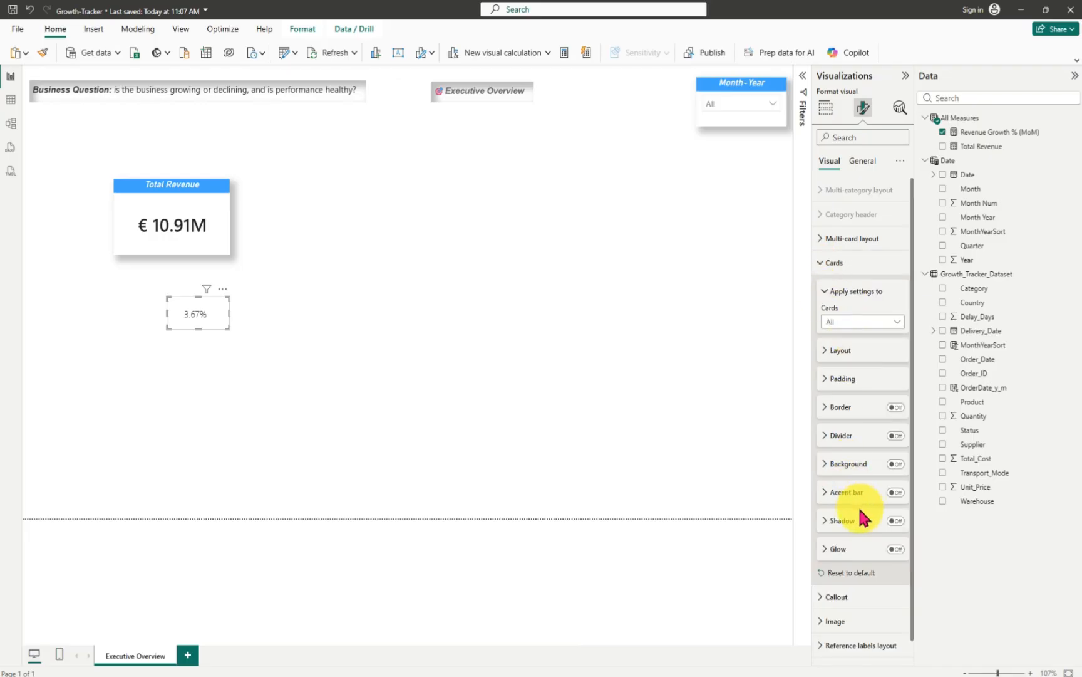
{"action": "left_click", "coordinate": [822, 351]}
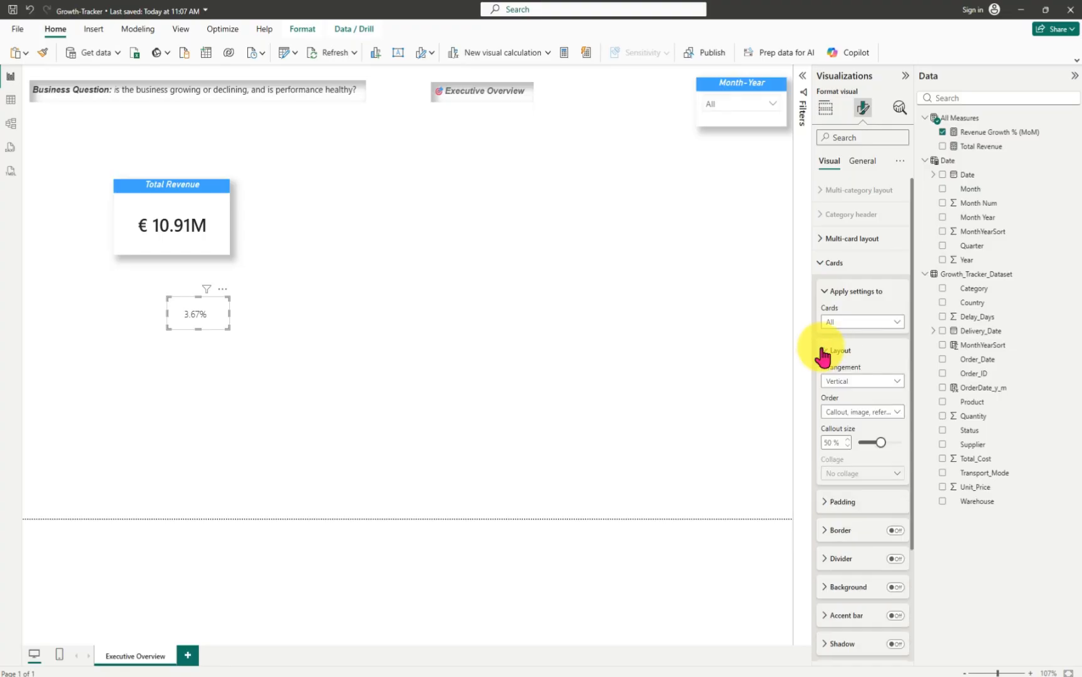
{"action": "left_click", "coordinate": [874, 442]}
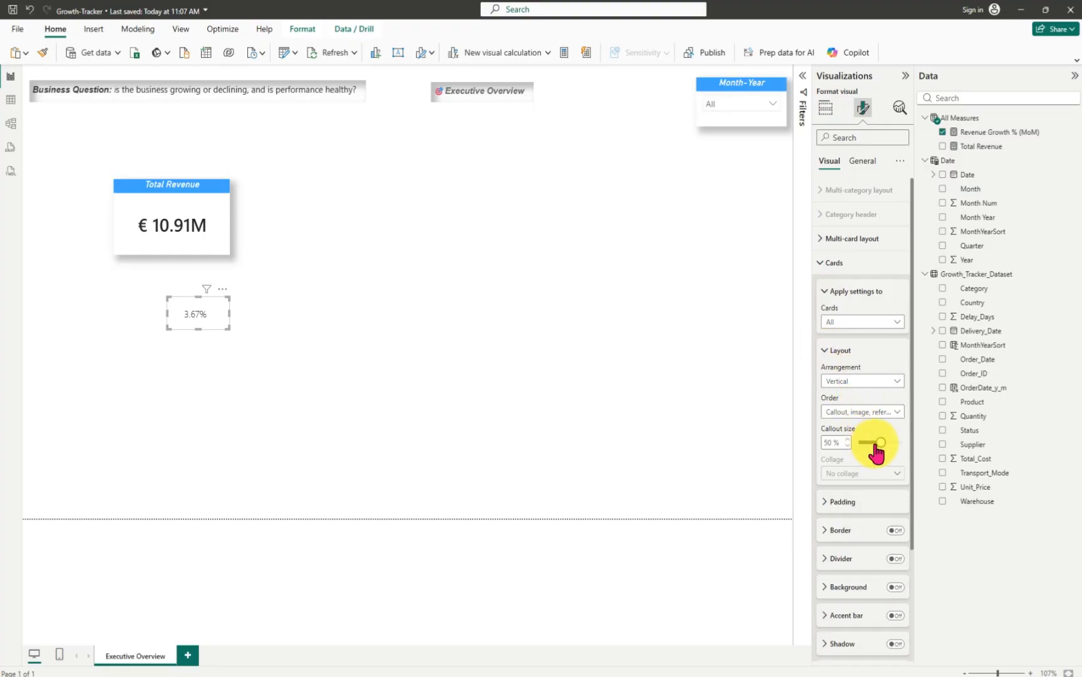
{"action": "left_click_drag", "start_coordinate": [875, 442], "coordinate": [867, 442]}
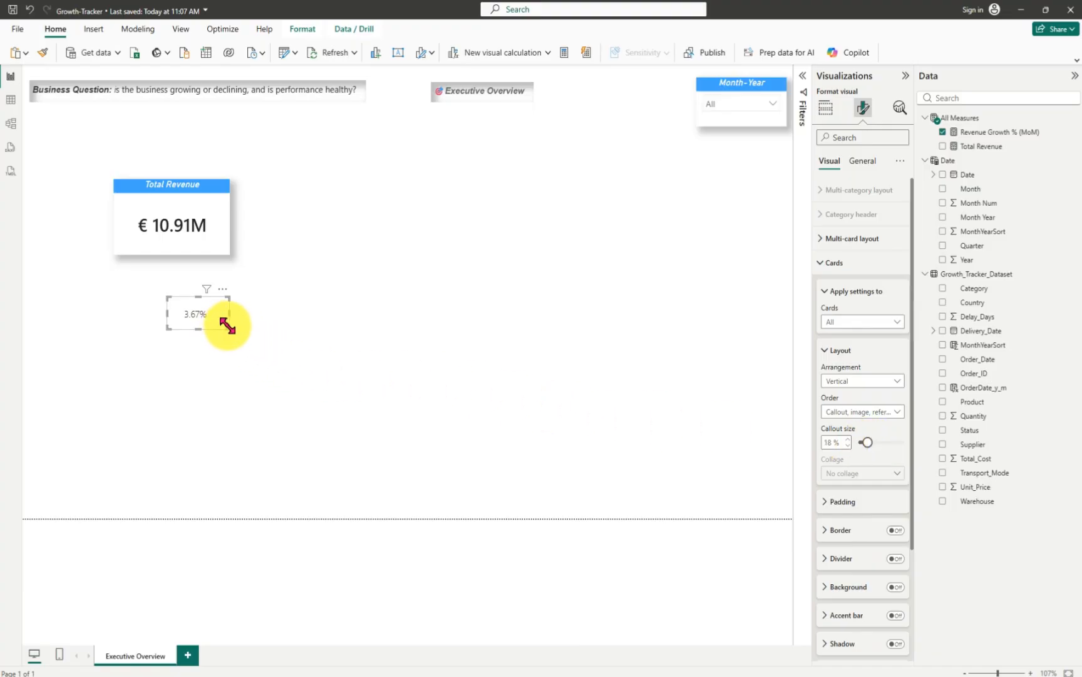
{"action": "left_click", "coordinate": [310, 351]}
- Widen the Total Revenue card slightly and place the Revenue Growth % (MoM) card over its lower edge beneath the revenue value
{"action": "left_click", "coordinate": [216, 242]}
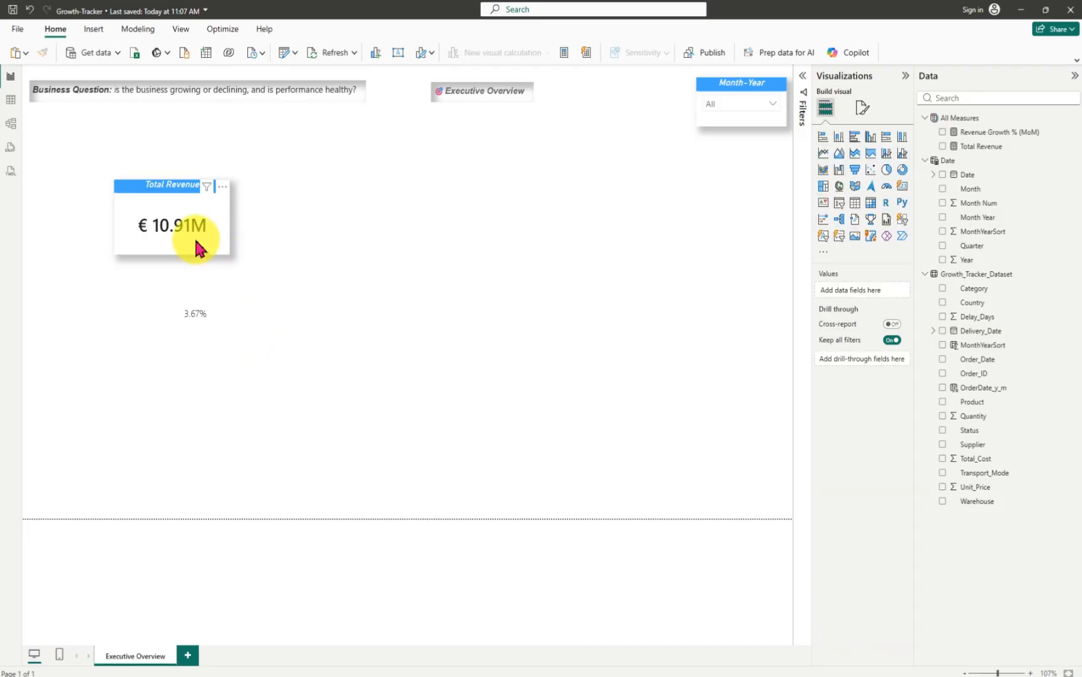
{"action": "left_click", "coordinate": [243, 226]}
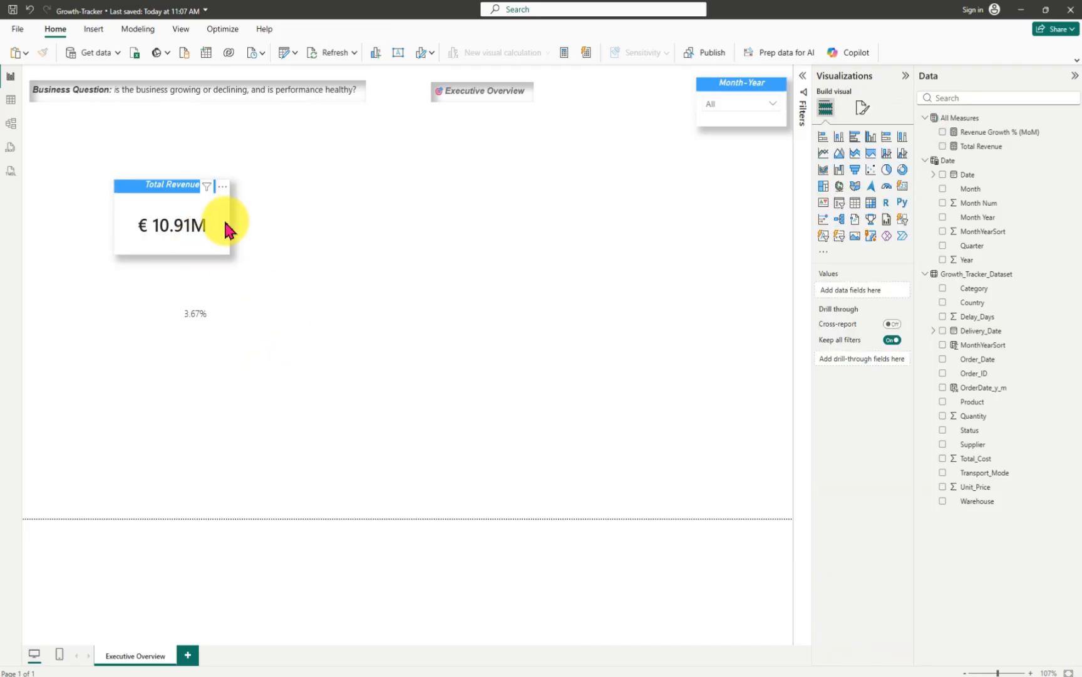
{"action": "left_click", "coordinate": [225, 231]}
{"action": "left_click_drag", "start_coordinate": [233, 225], "coordinate": [249, 219]}
{"action": "left_click", "coordinate": [189, 328]}
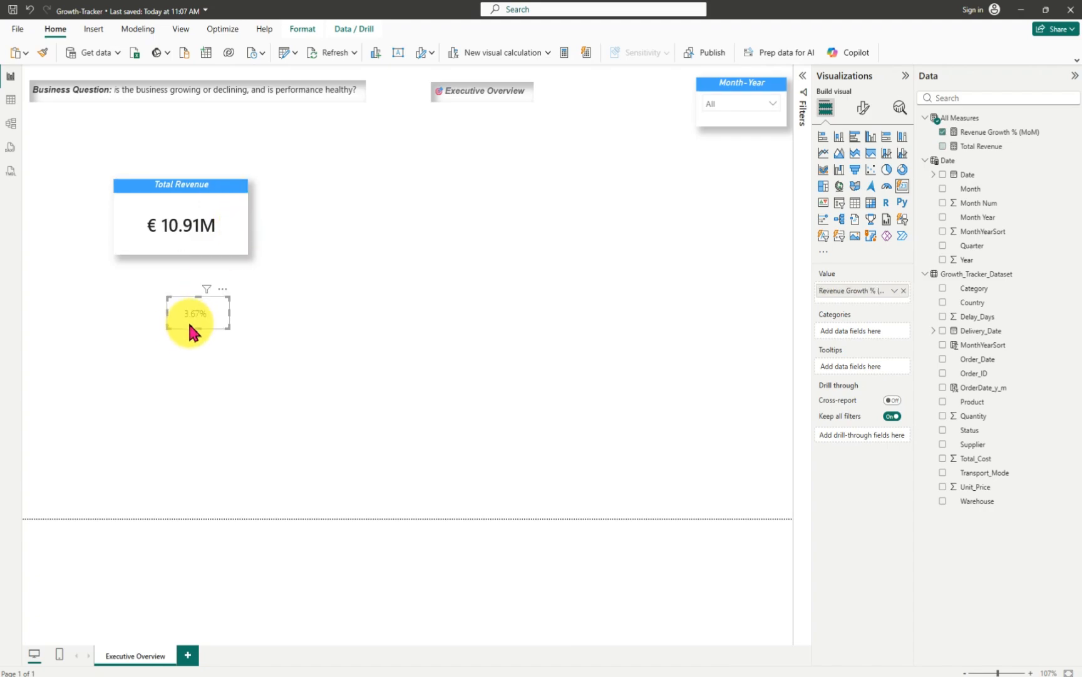
{"action": "left_click_drag", "start_coordinate": [190, 332], "coordinate": [171, 264]}
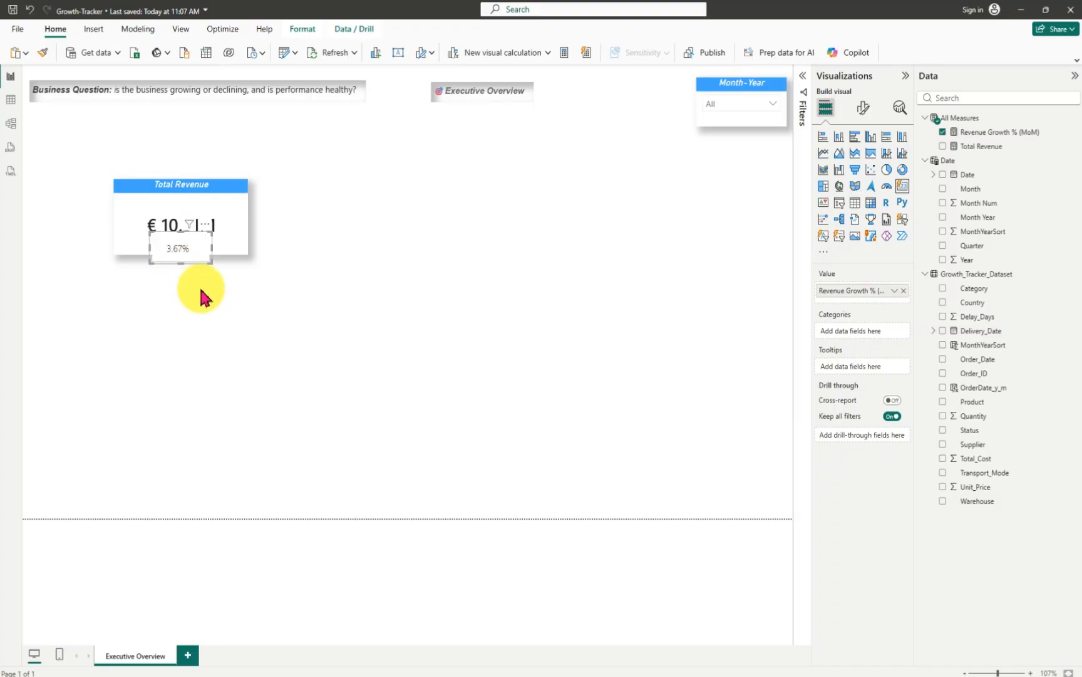
{"action": "left_click", "coordinate": [213, 307]}
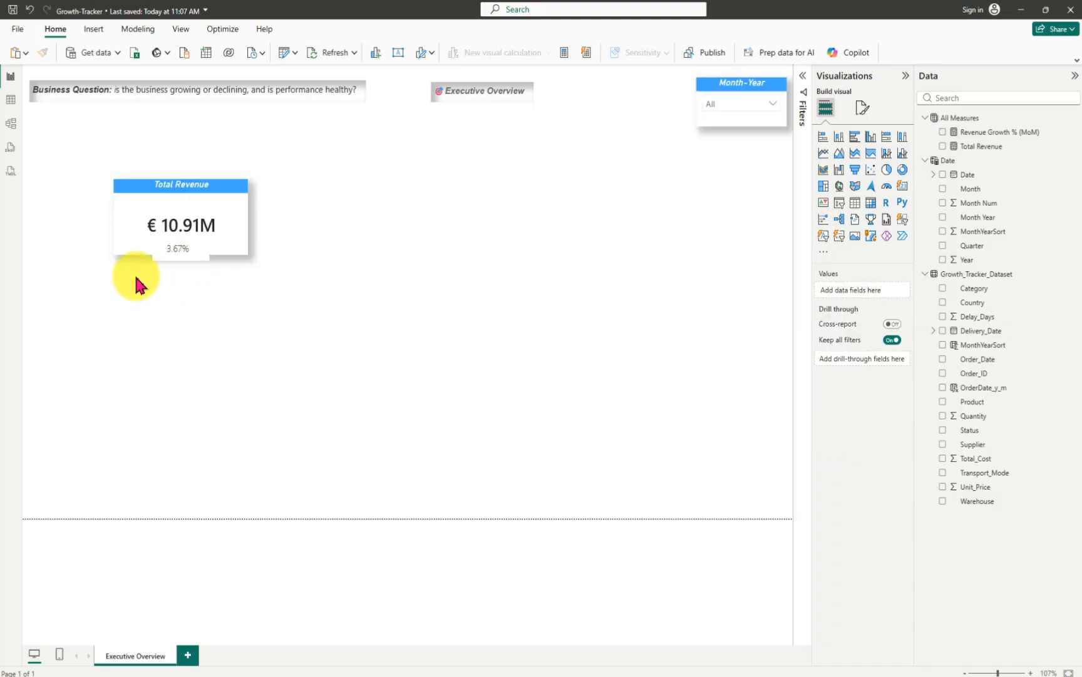
- Make the Total Revenue card slightly taller and shift the Revenue Growth % (MoM) card down to sit just inside its lower edge
{"action": "left_click", "coordinate": [143, 255]}
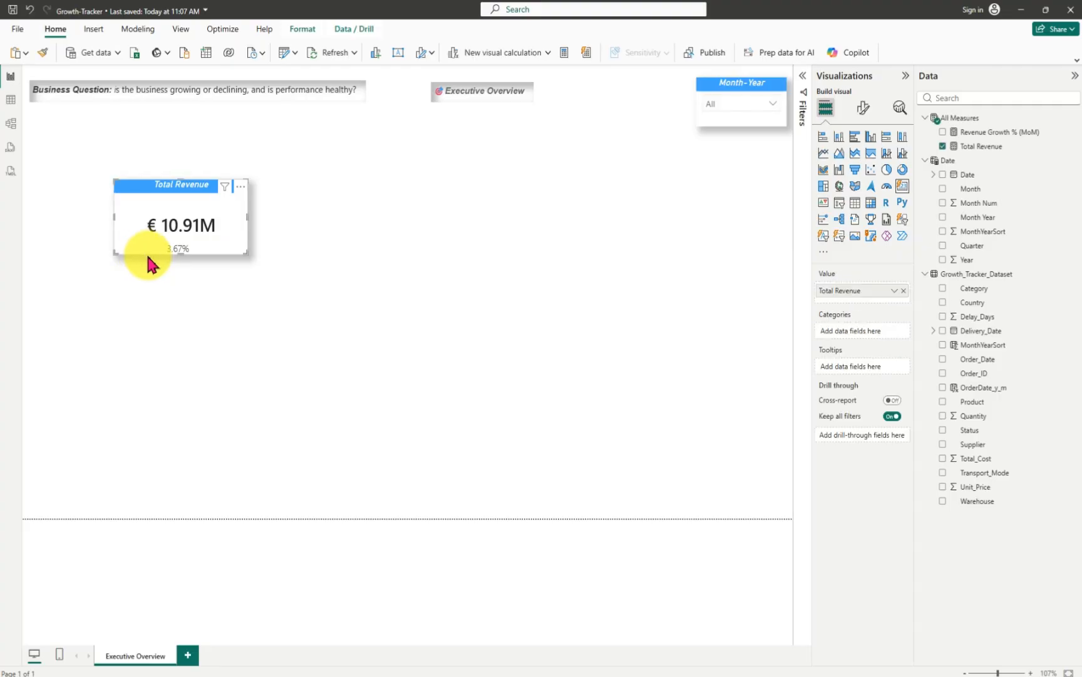
{"action": "left_click_drag", "start_coordinate": [177, 253], "coordinate": [180, 274]}
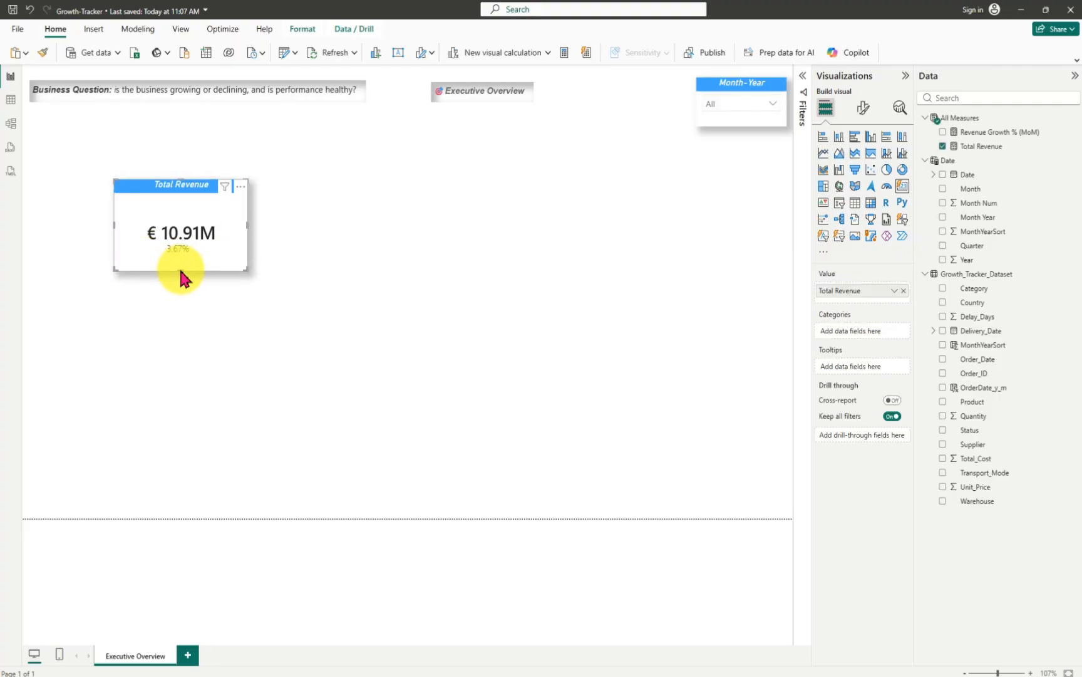
{"action": "left_click", "coordinate": [322, 311]}
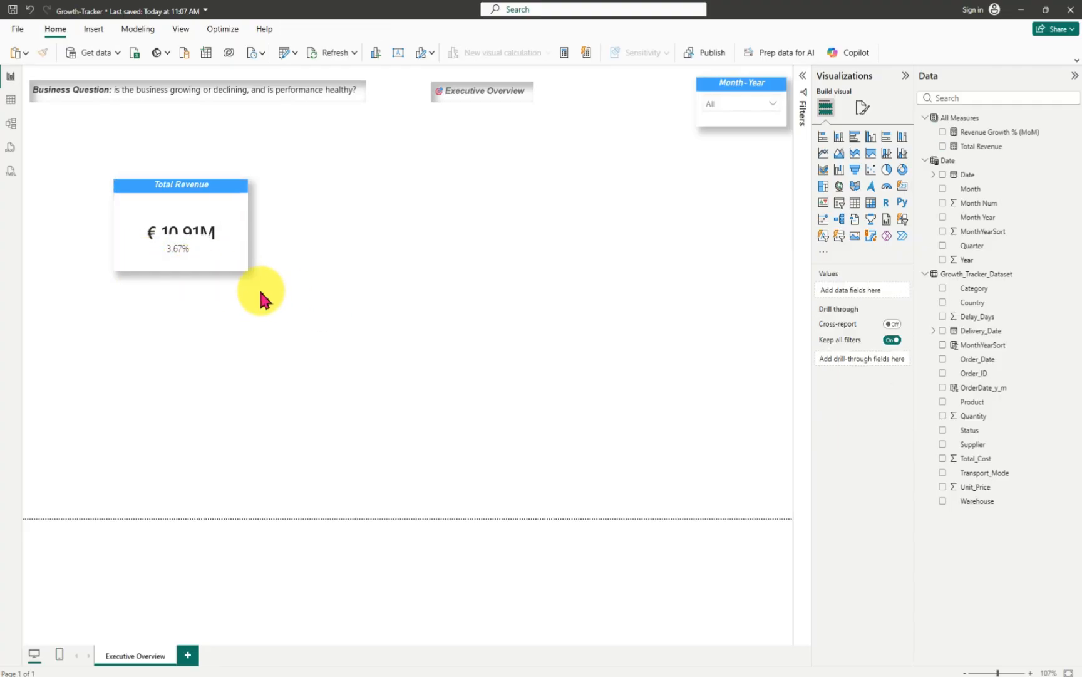
{"action": "left_click_drag", "start_coordinate": [193, 262], "coordinate": [193, 268]}
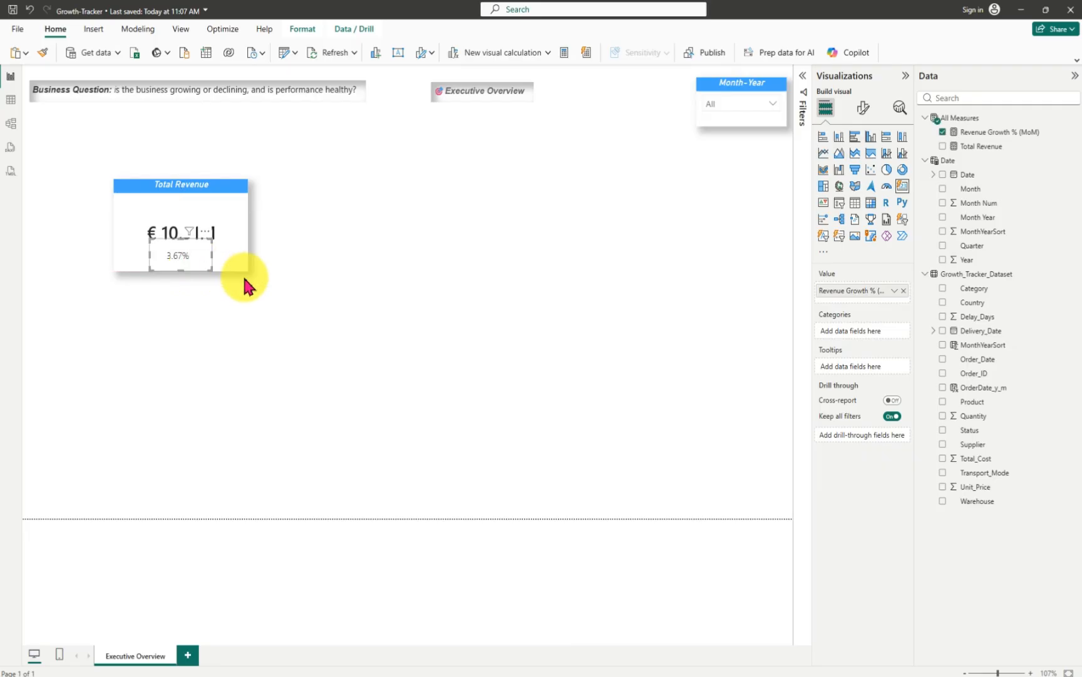
{"action": "left_click", "coordinate": [367, 308]}
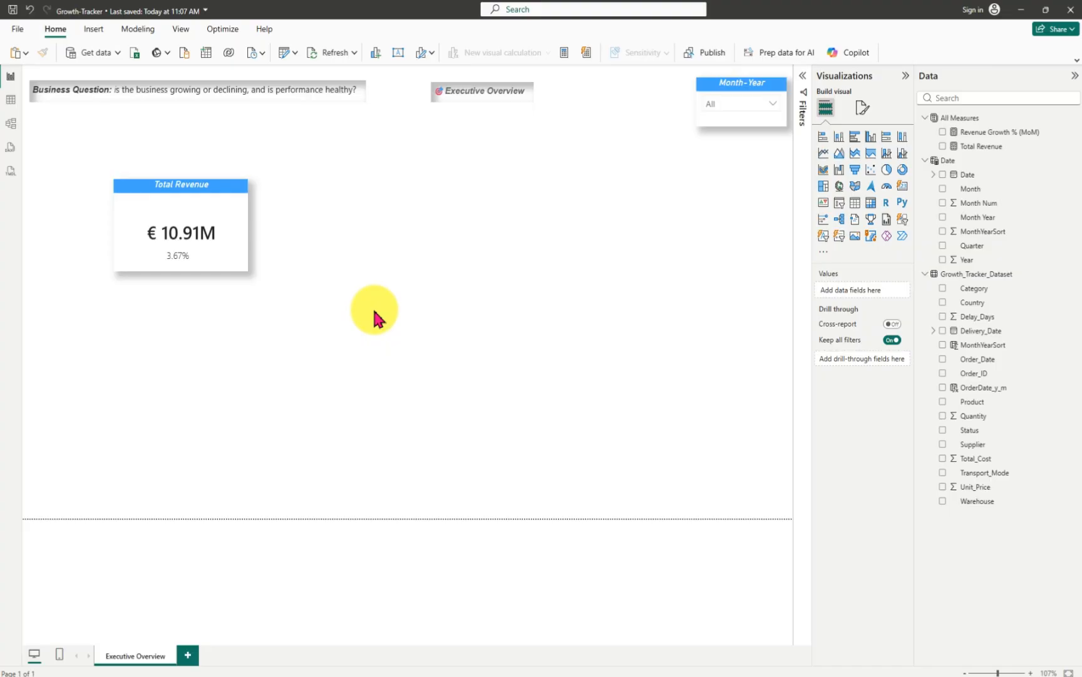
- Filter the report page to May 2023 with the Month-Year slicer
{"action": "left_click", "coordinate": [773, 105]}
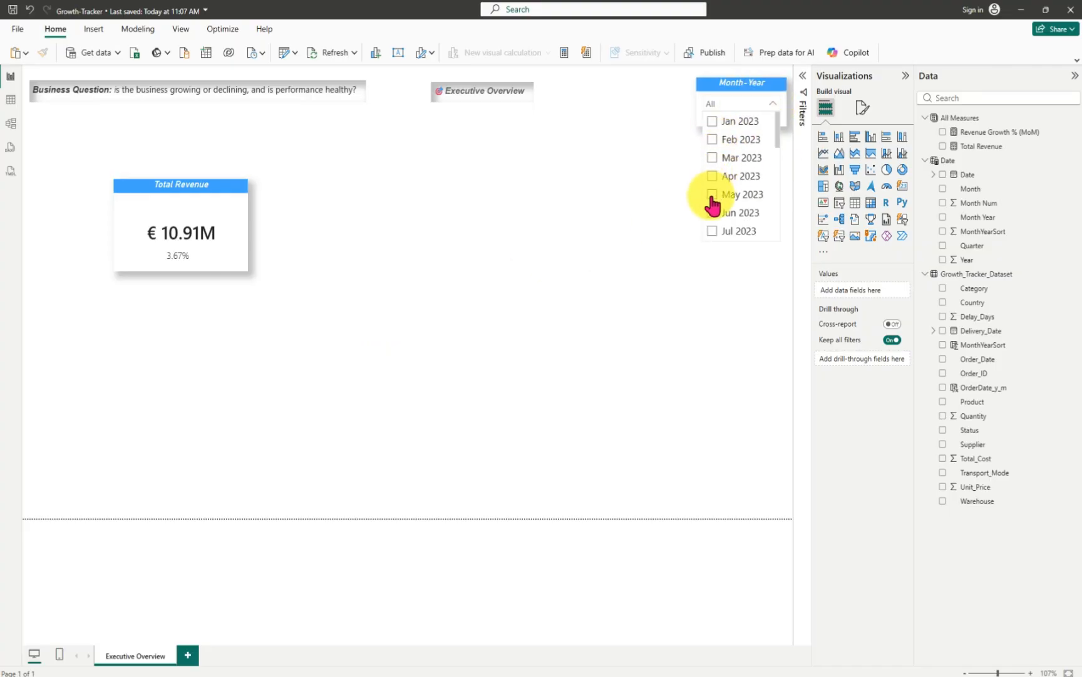
{"action": "left_click", "coordinate": [712, 195]}
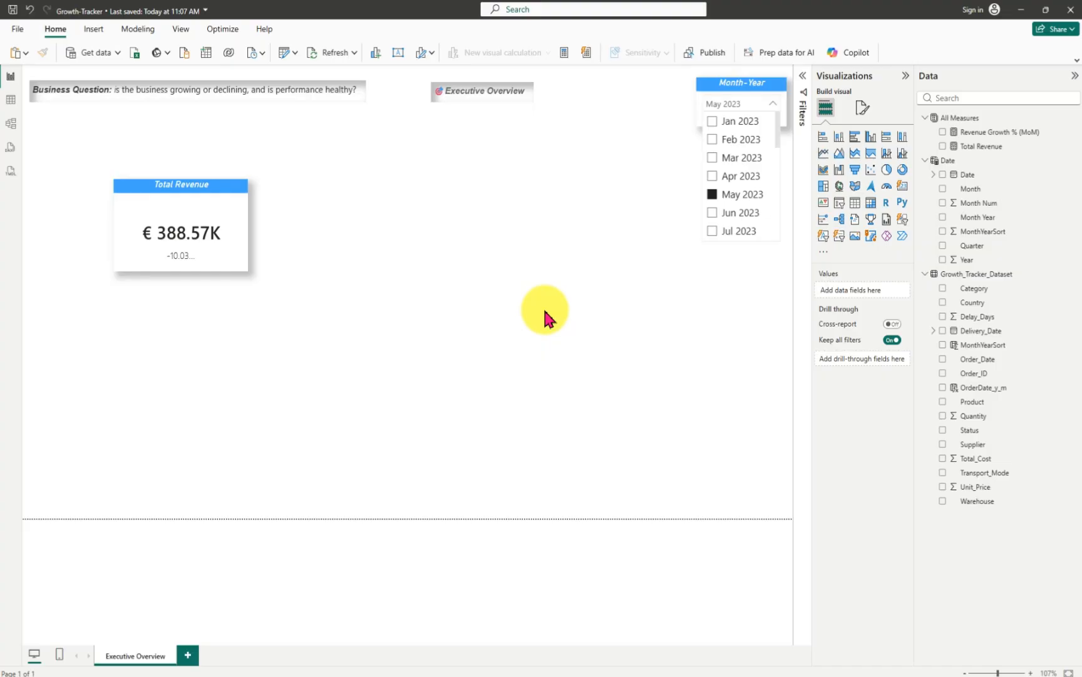
- Move the Total Revenue card up and to the right, and widen the Revenue Growth % (MoM) card to fit its full percentage
{"action": "left_click", "coordinate": [240, 270]}
{"action": "left_click", "coordinate": [244, 251]}
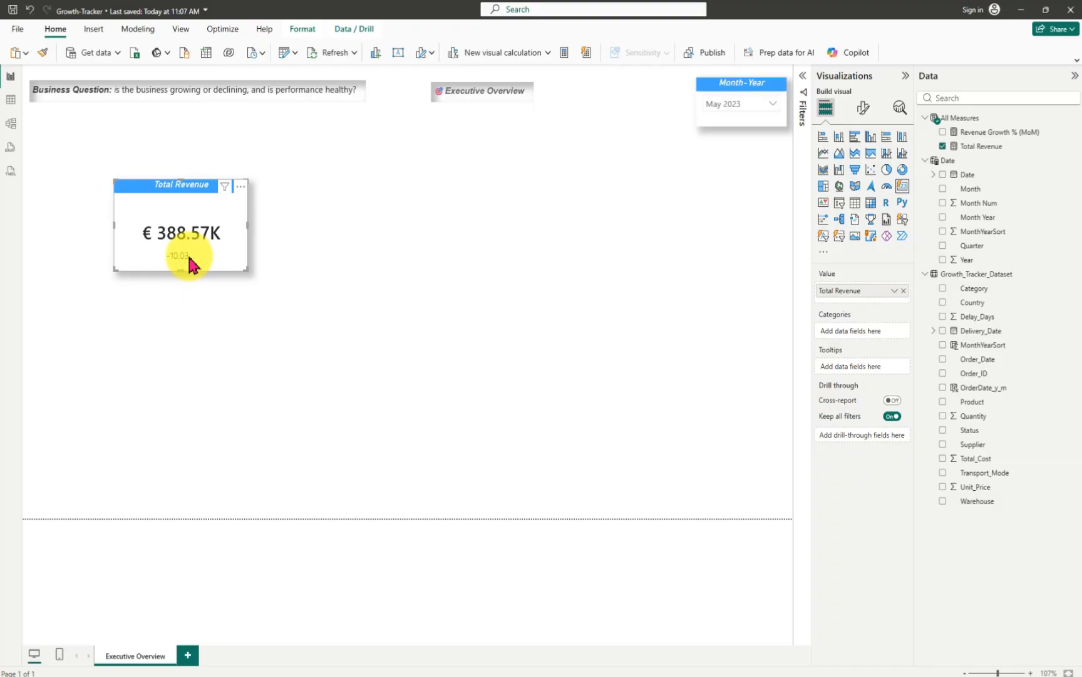
{"action": "left_click_drag", "start_coordinate": [156, 220], "coordinate": [174, 190]}
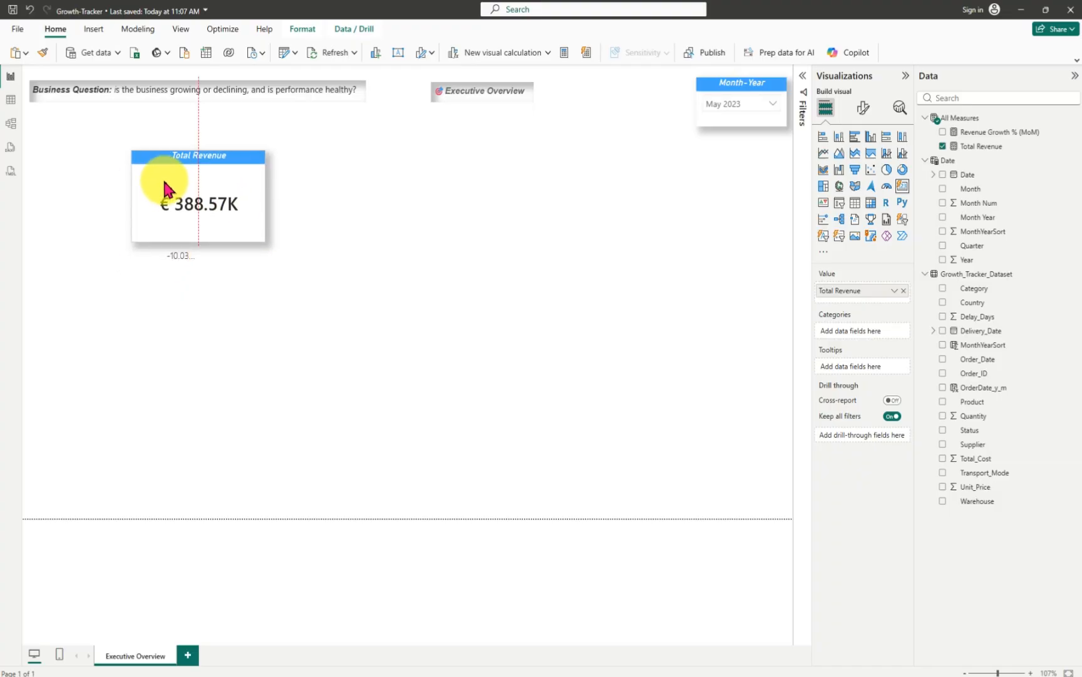
{"action": "left_click", "coordinate": [202, 269]}
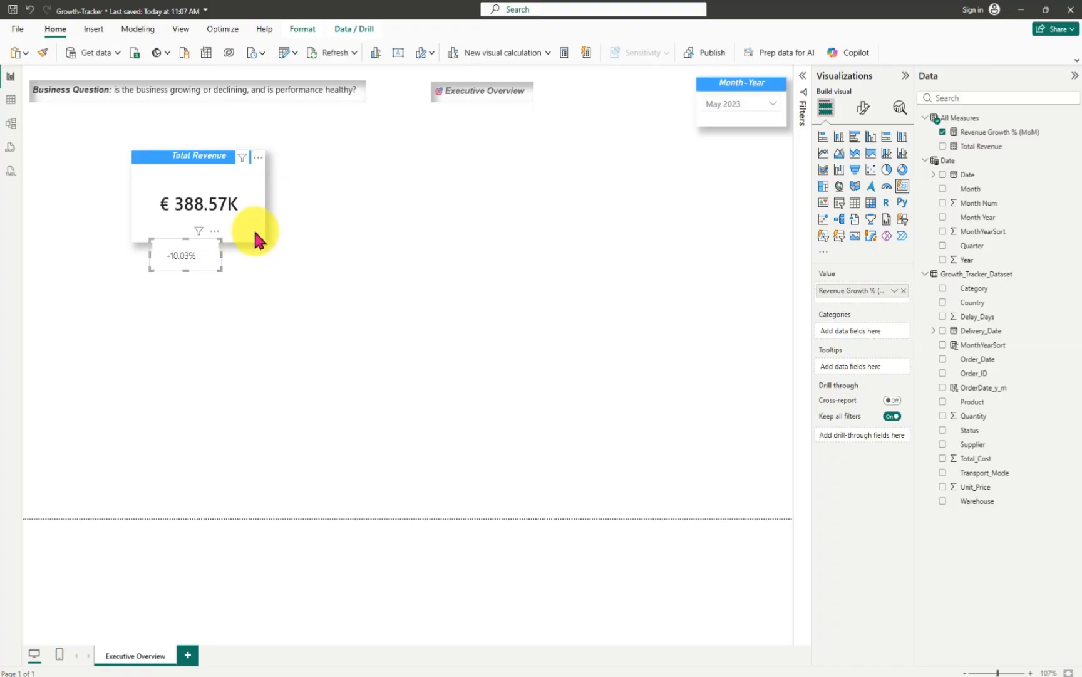
- Shift the Total Revenue card slightly left and down, and place the Revenue Growth % (MoM) card inside it beneath the revenue value
{"action": "left_click_drag", "start_coordinate": [183, 178], "coordinate": [174, 181]}
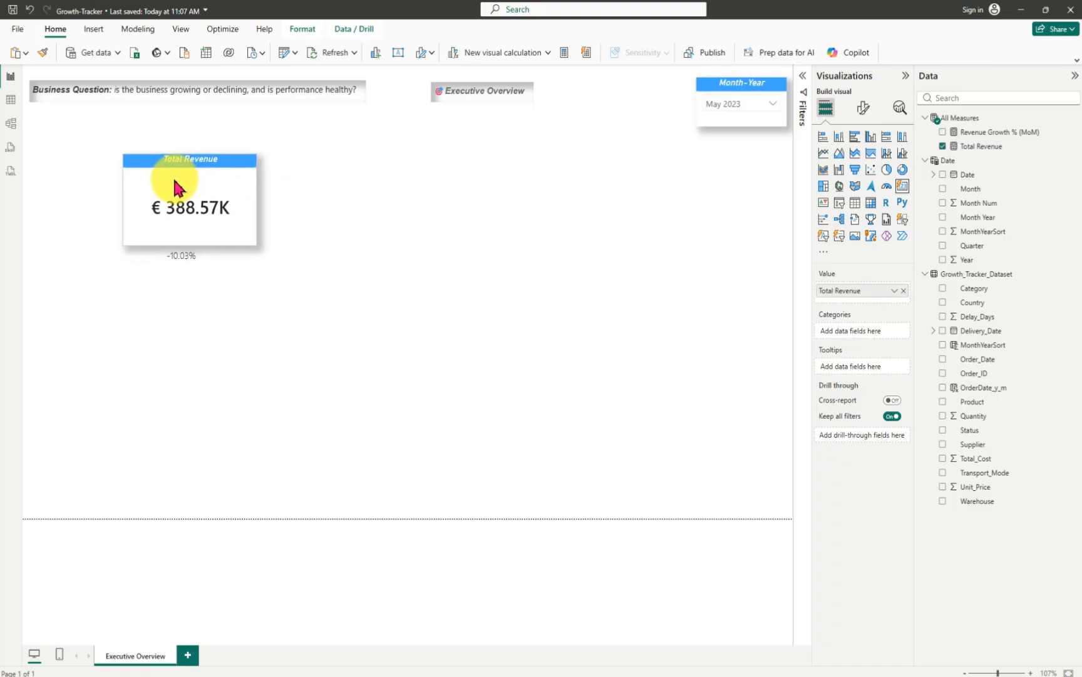
{"action": "left_click", "coordinate": [353, 305]}
{"action": "left_click_drag", "start_coordinate": [190, 273], "coordinate": [193, 241]}
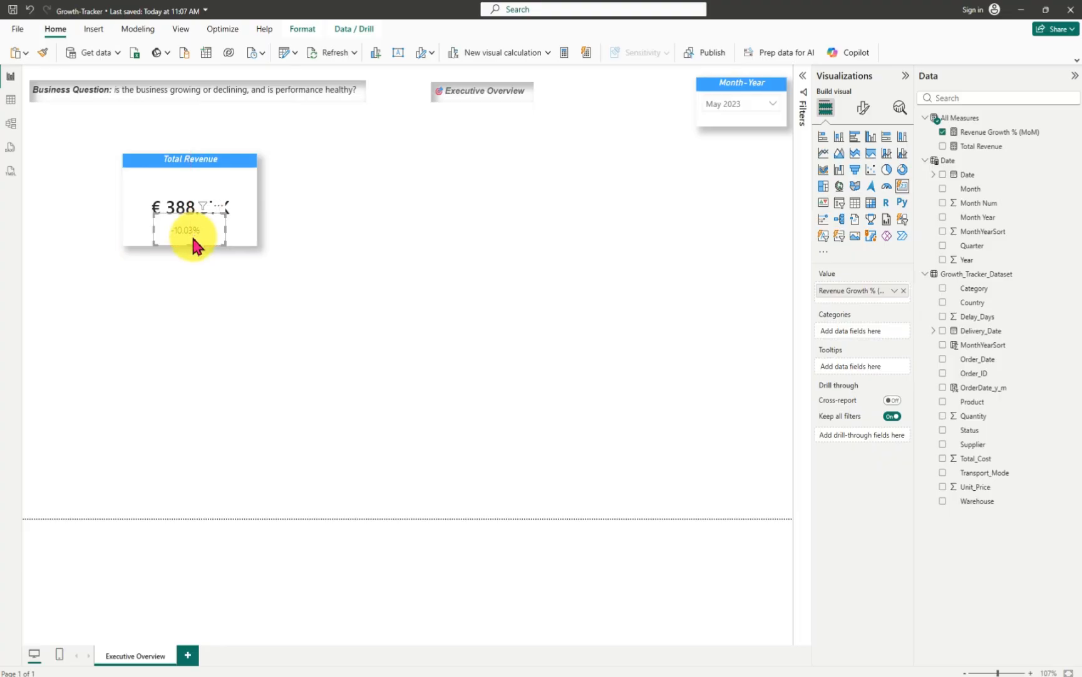
{"action": "left_click", "coordinate": [328, 270]}
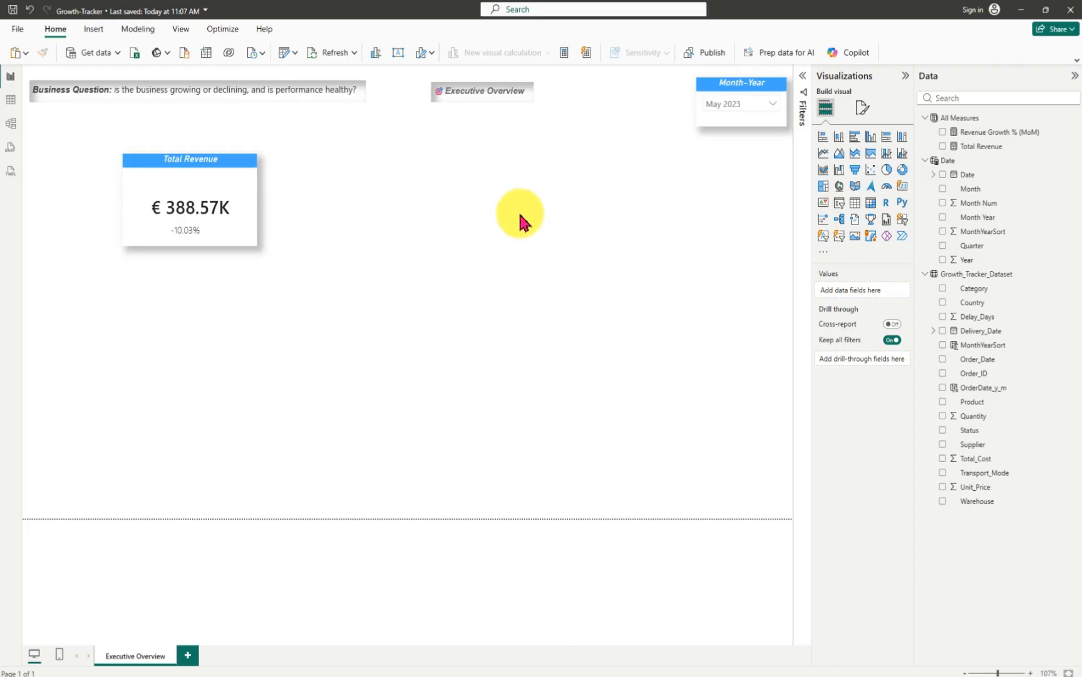
- Duplicate the Total Revenue card and place the copy to the right of the original
{"action": "left_click", "coordinate": [150, 166]}
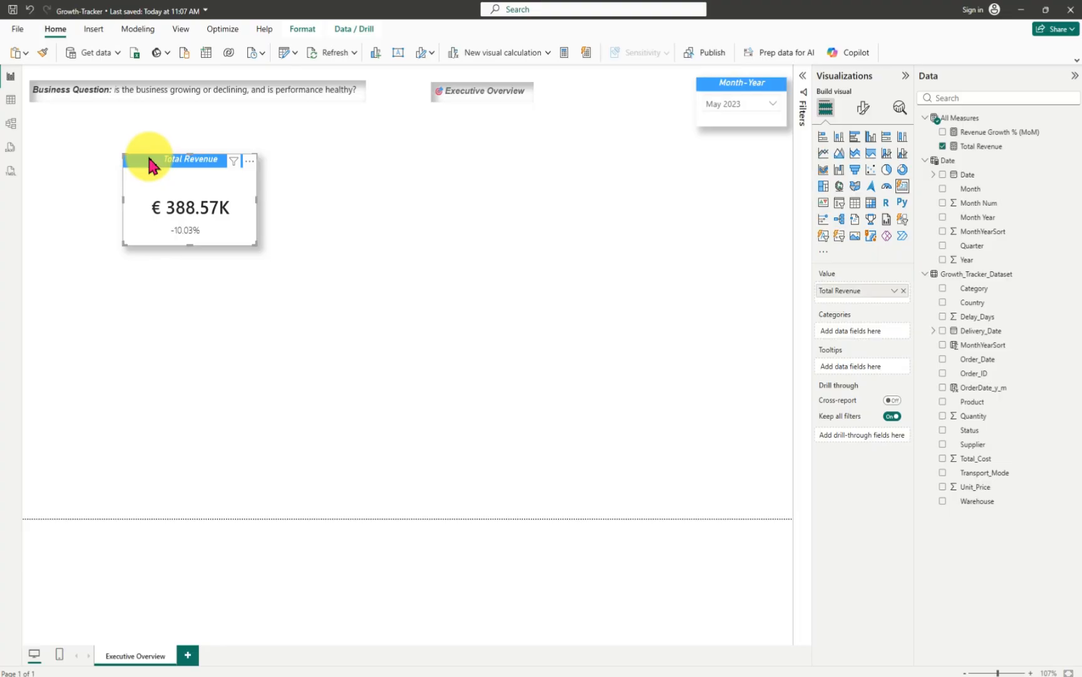
{"action": "key", "text": "ctrl+c"}
{"action": "key", "text": "ctrl+v"}
{"action": "left_click_drag", "start_coordinate": [150, 164], "coordinate": [324, 160]}
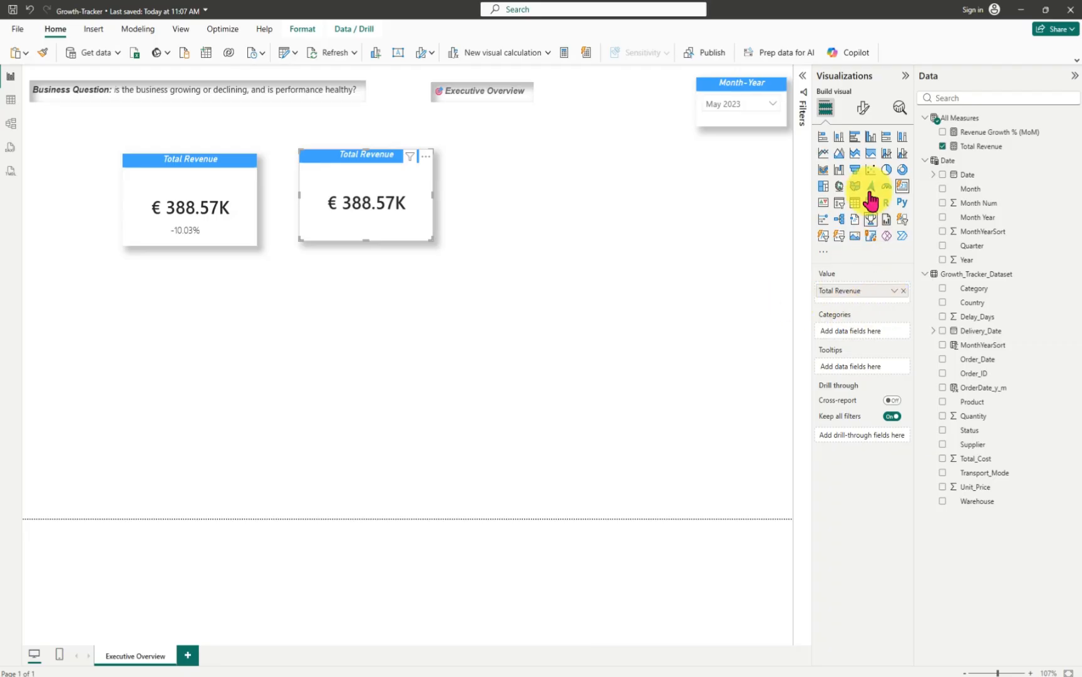
- Change the copied card's title text to Profit Margin
{"action": "left_click", "coordinate": [863, 109]}
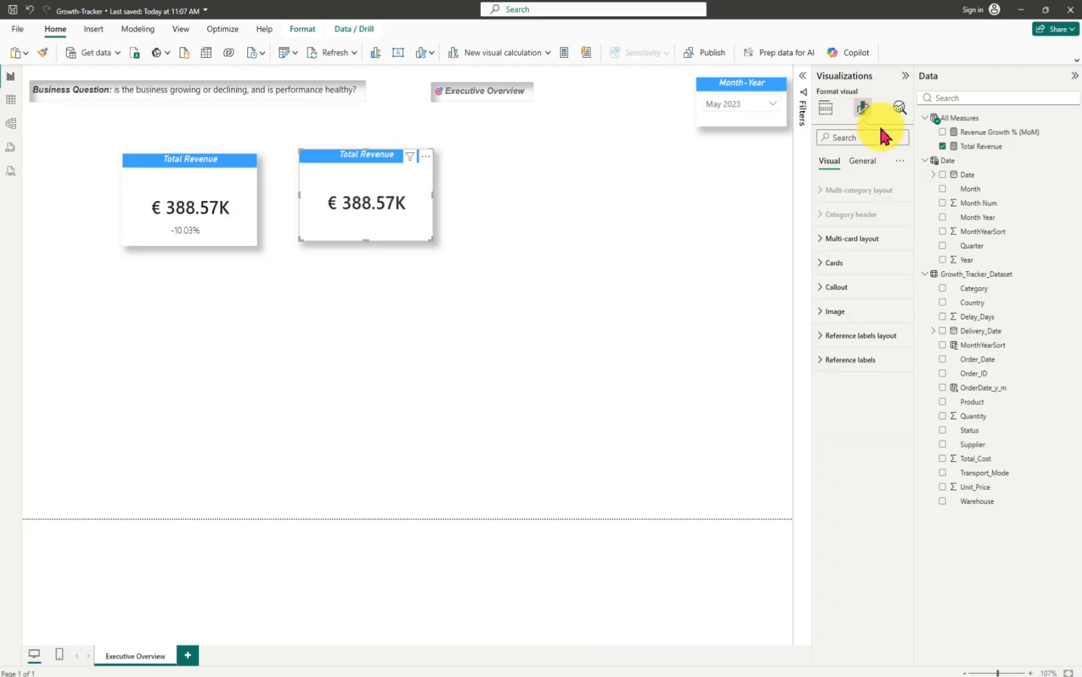
{"action": "left_click", "coordinate": [867, 164]}
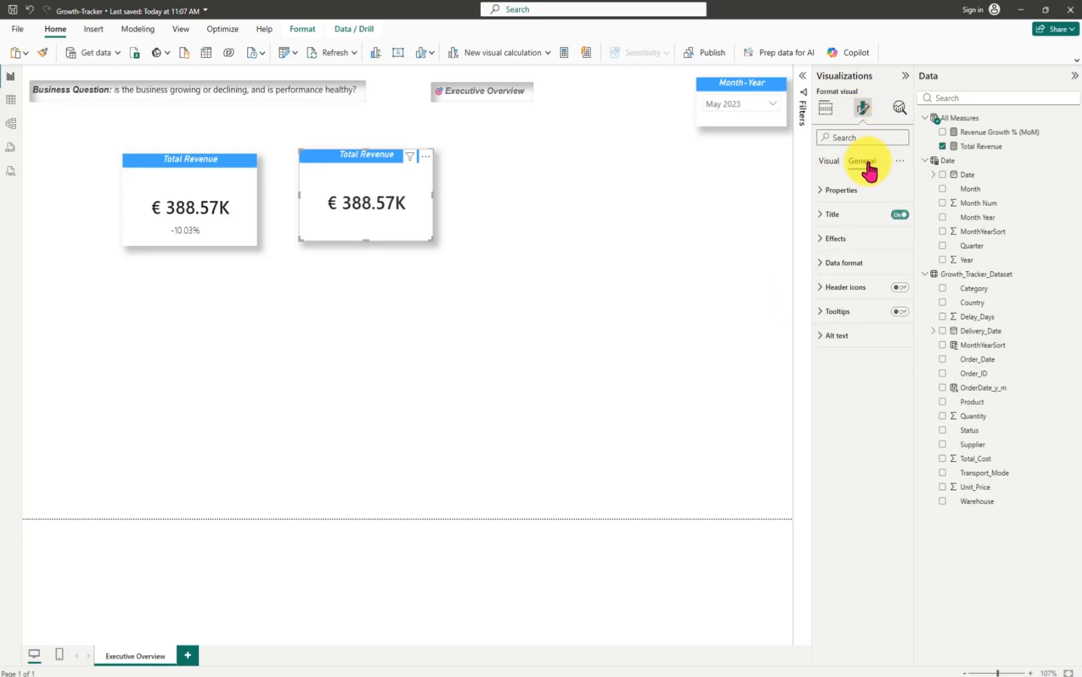
{"action": "left_click", "coordinate": [822, 219]}
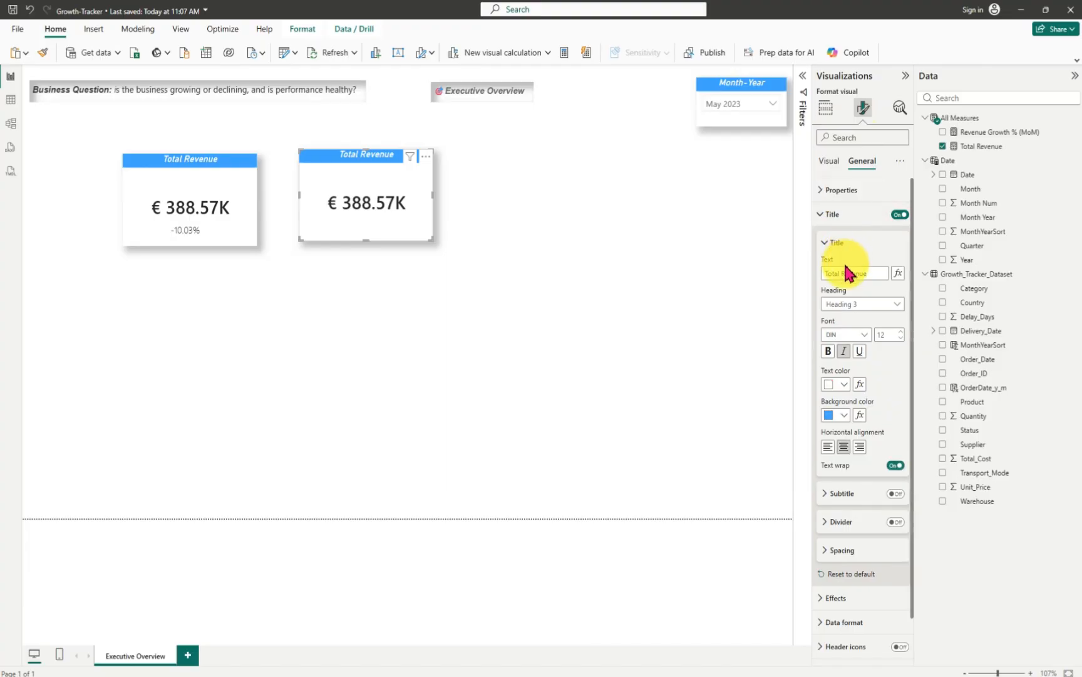
{"action": "left_click_drag", "start_coordinate": [822, 273], "coordinate": [872, 274]}
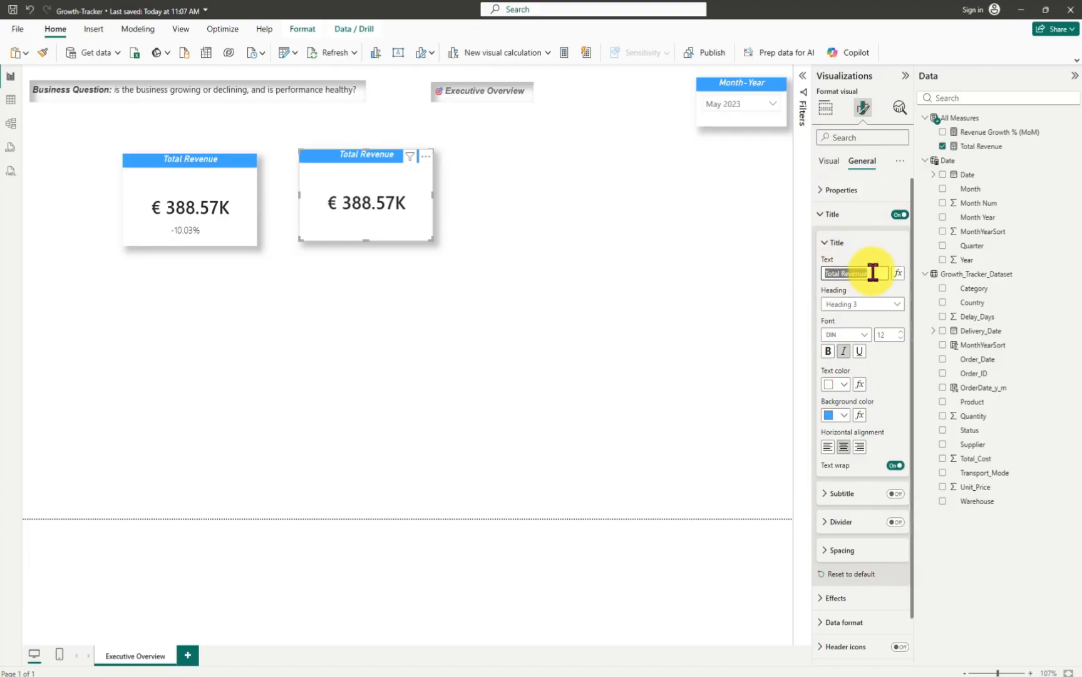
{"action": "key", "text": "BackSpace"}
{"action": "type", "text": "Profit N"}
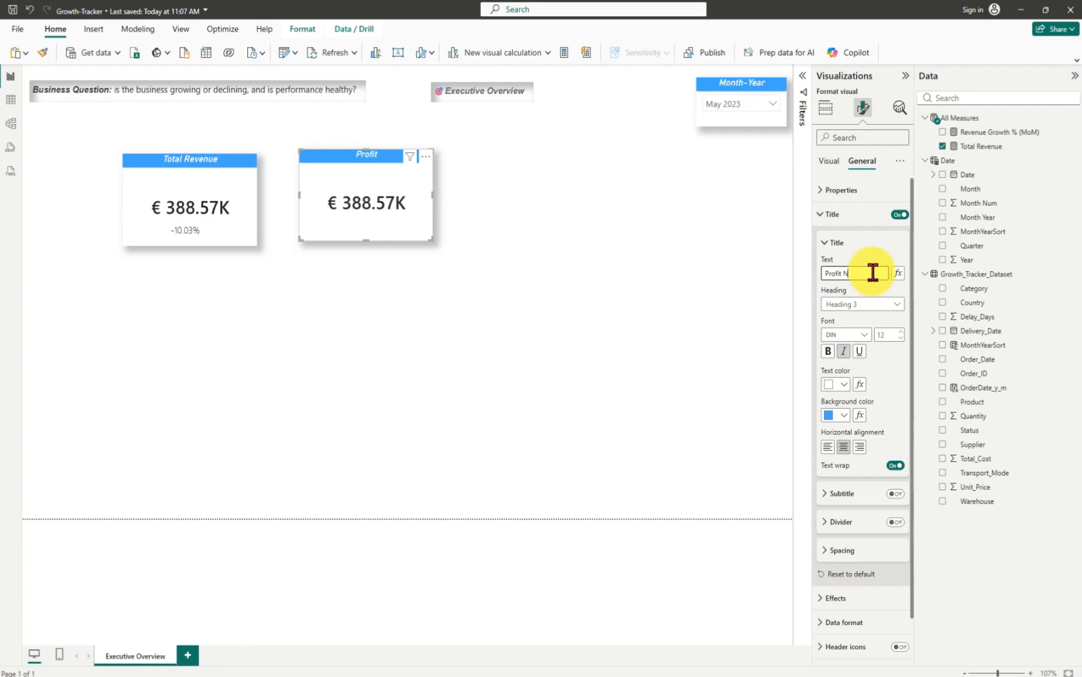
{"action": "key", "text": "BackSpace"}
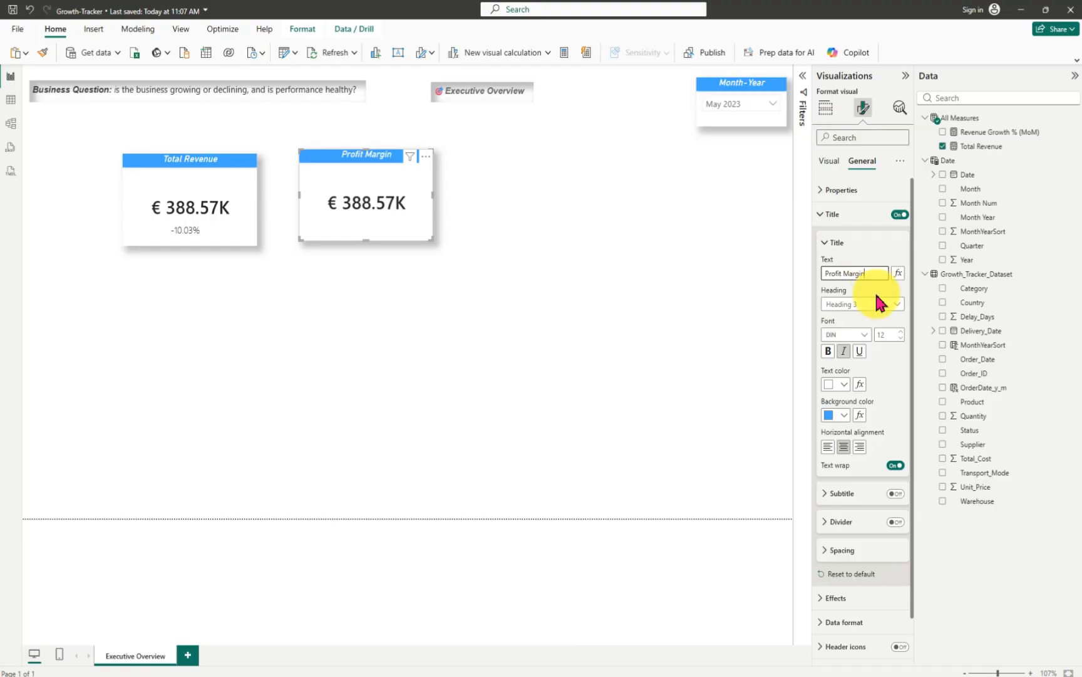
- Remove the Total Revenue measure from the Profit Margin card
{"action": "left_click", "coordinate": [403, 230]}
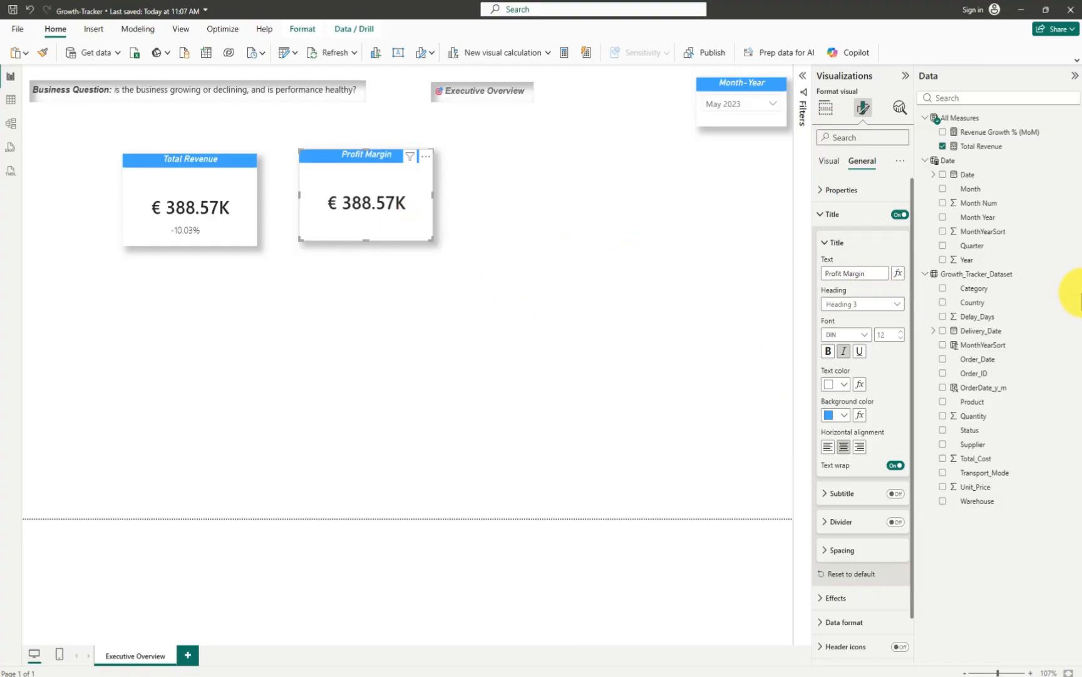
{"action": "left_click", "coordinate": [942, 147]}
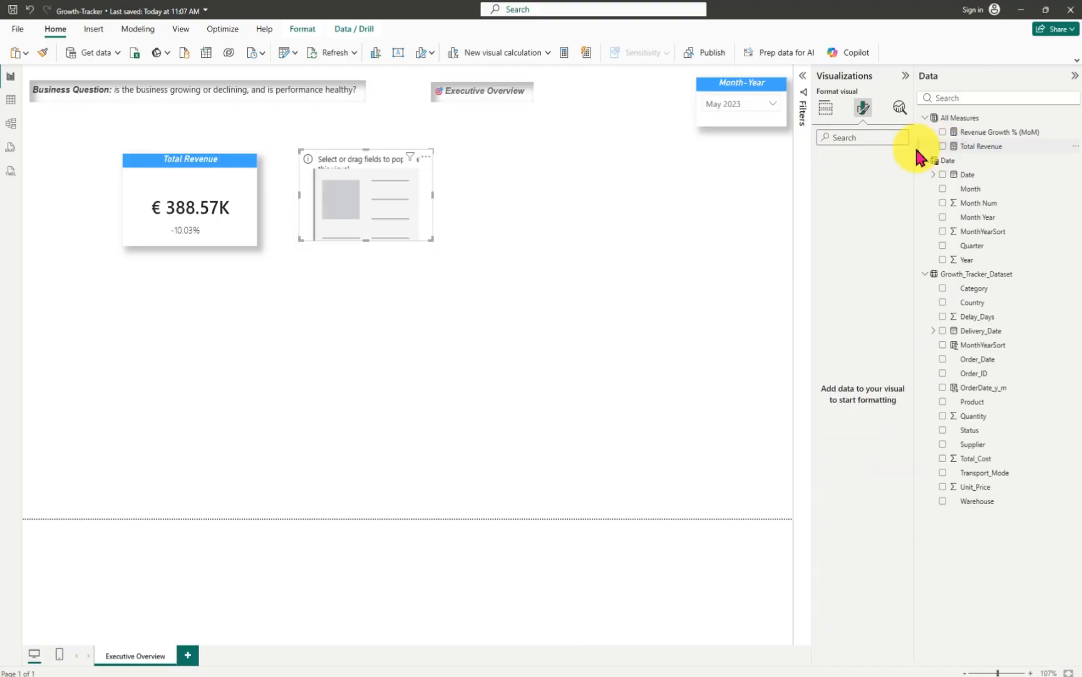
{"action": "left_click", "coordinate": [589, 241]}
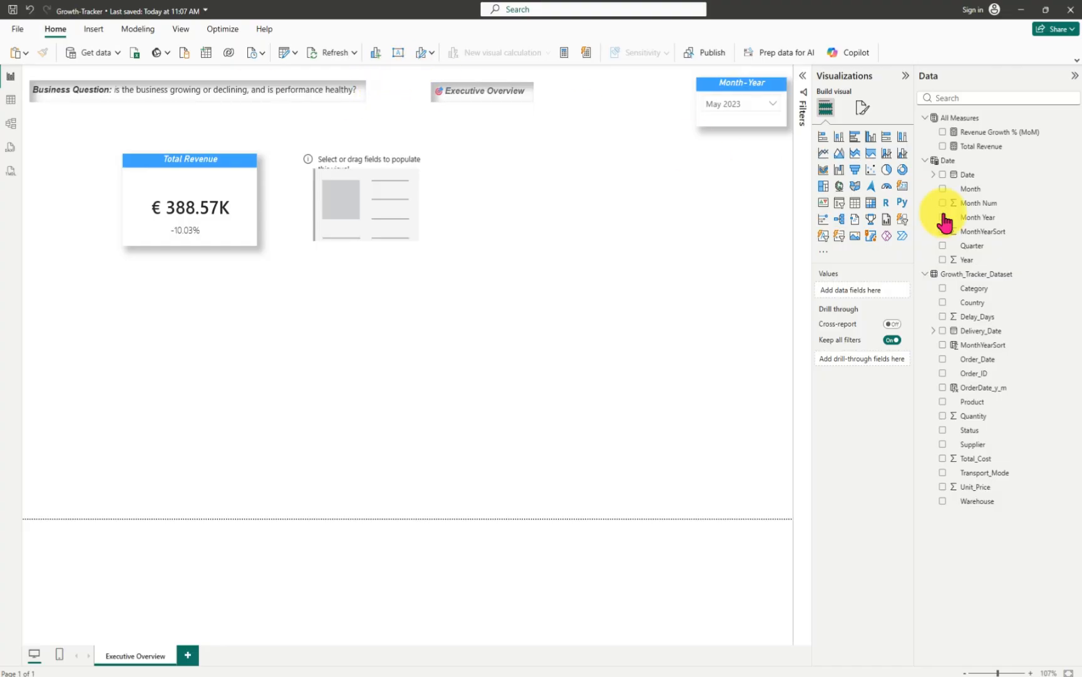
- Create a new measure in the All Measures table and name it Profit Margin %
{"action": "right_click", "coordinate": [1062, 118]}
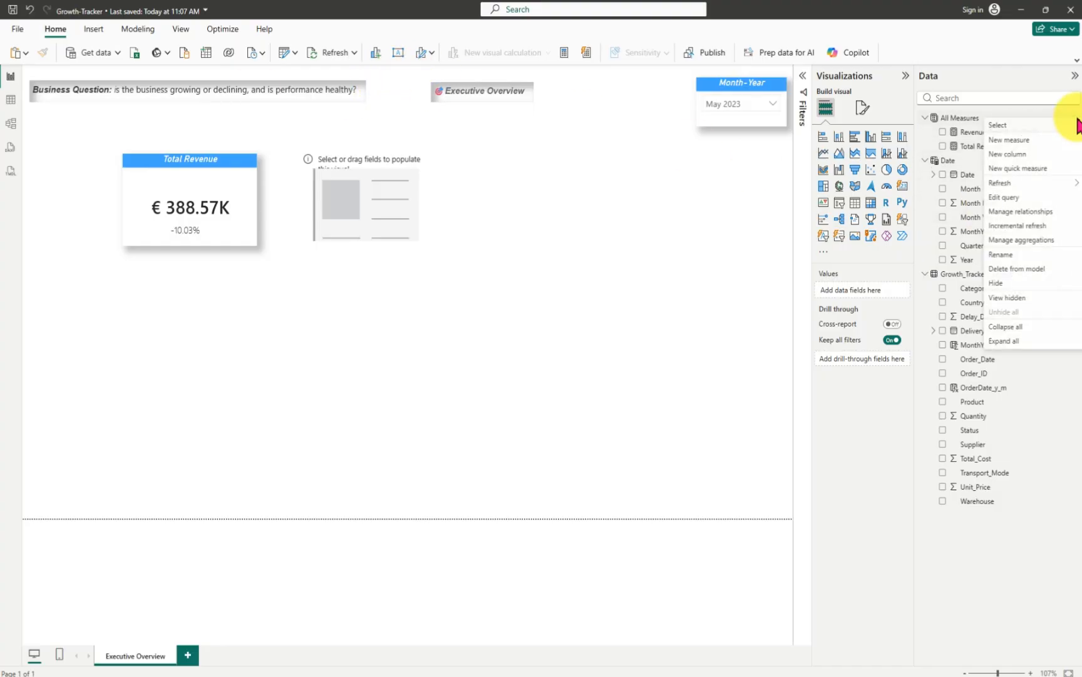
{"action": "left_click", "coordinate": [1004, 153]}
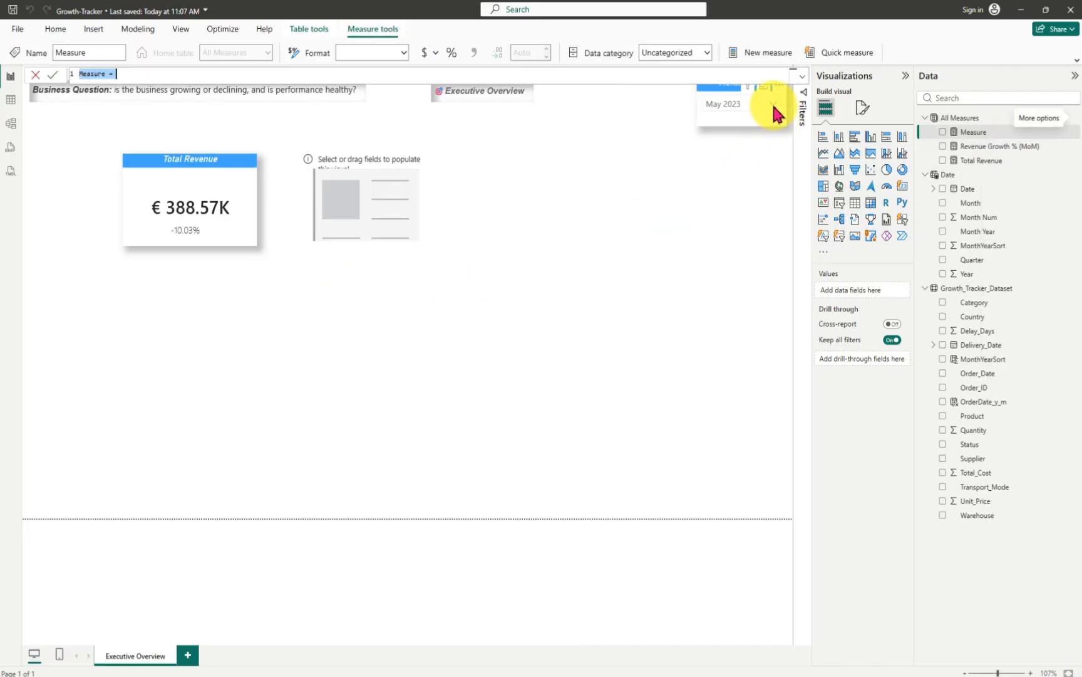
{"action": "left_click", "coordinate": [125, 73]}
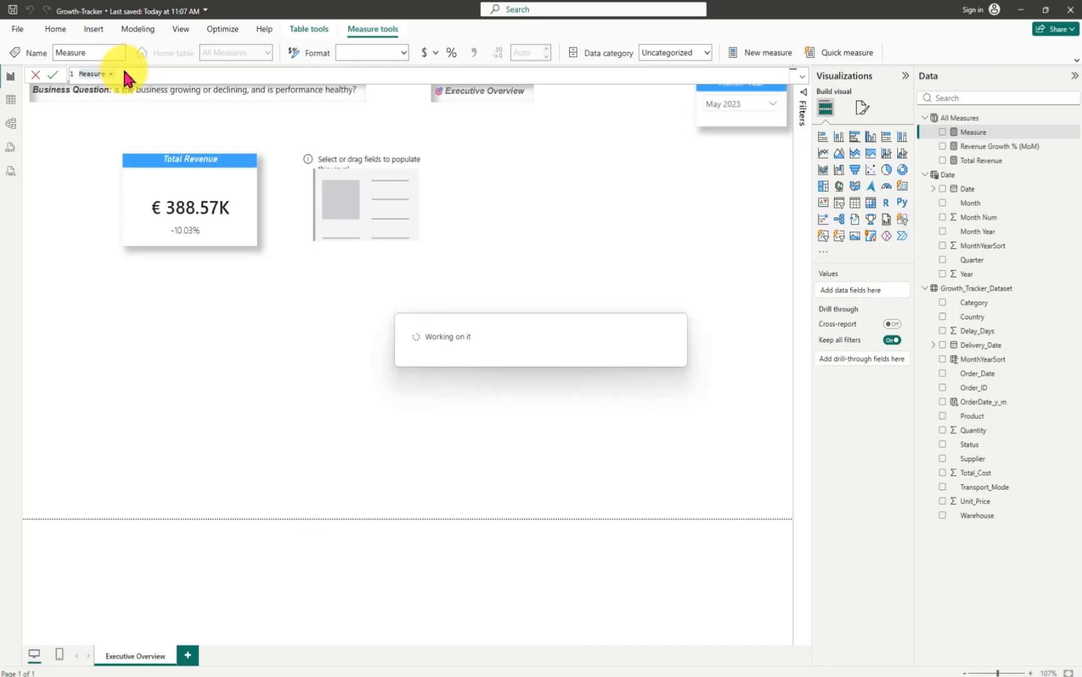
{"action": "key", "text": "BackSpace"}
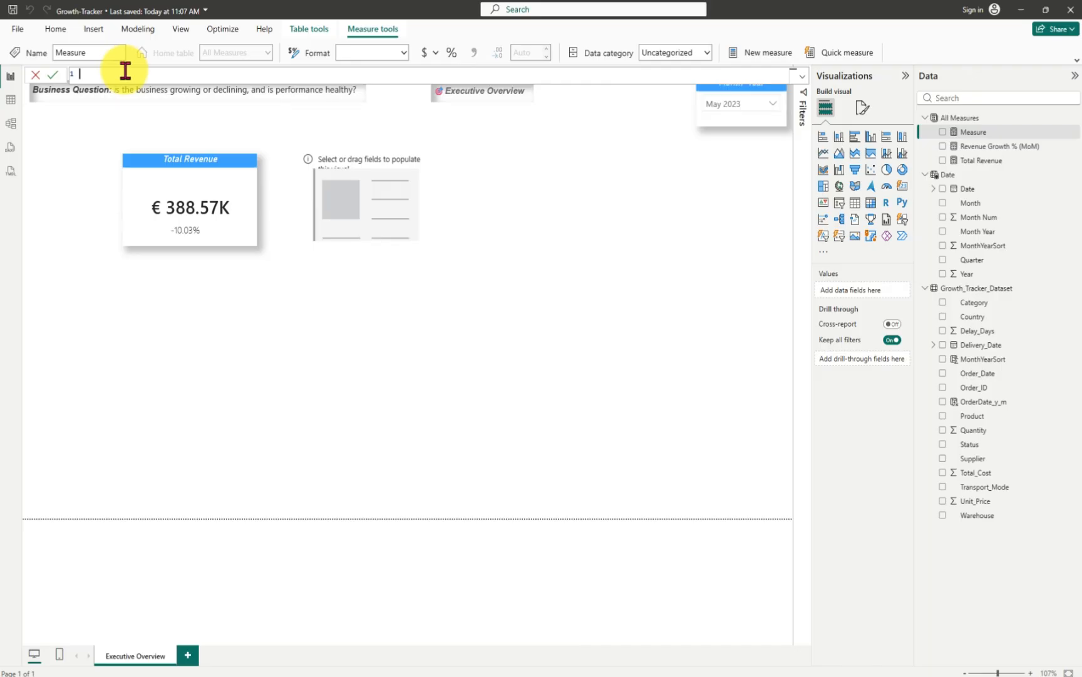
{"action": "type", "text": "Profit Margin % ="}
{"action": "key", "text": "shift+Return"}
- Define a variable in the Profit Margin % formula as VAR Revenue = [Total Revenue]
{"action": "type", "text": "var"}
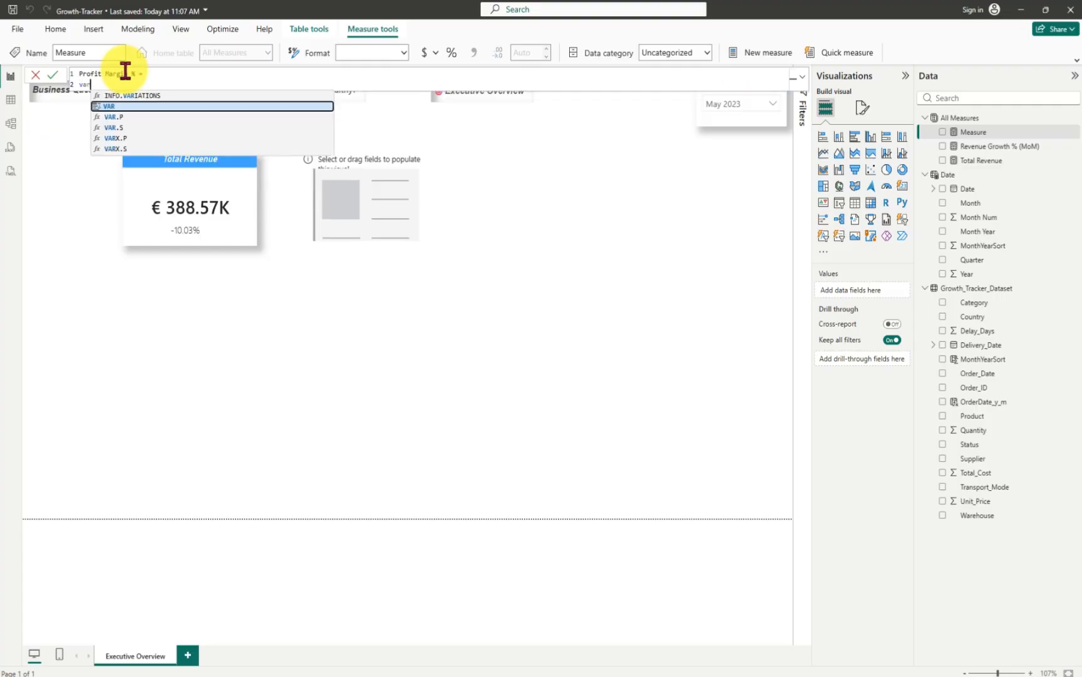
{"action": "key", "text": "Tab"}
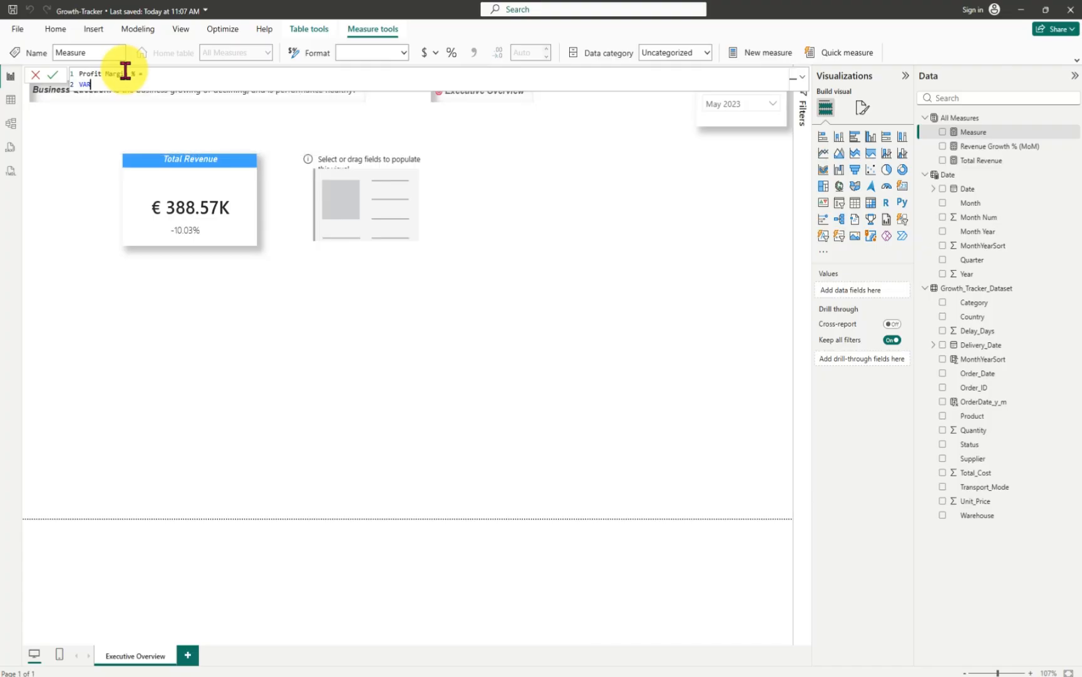
{"action": "type", "text": "Reve"}
{"action": "type", "text": "nue"}
{"action": "type", "text": " = "}
{"action": "type", "text": "S"}
{"action": "key", "text": "BackSpace"}
{"action": "key", "text": "BackSpace"}
{"action": "key", "text": "BackSpace"}
{"action": "key", "text": "BackSpace"}
{"action": "type", "text": "= ["}
{"action": "key", "text": "Tab"}
{"action": "key", "text": "shift+Return"}
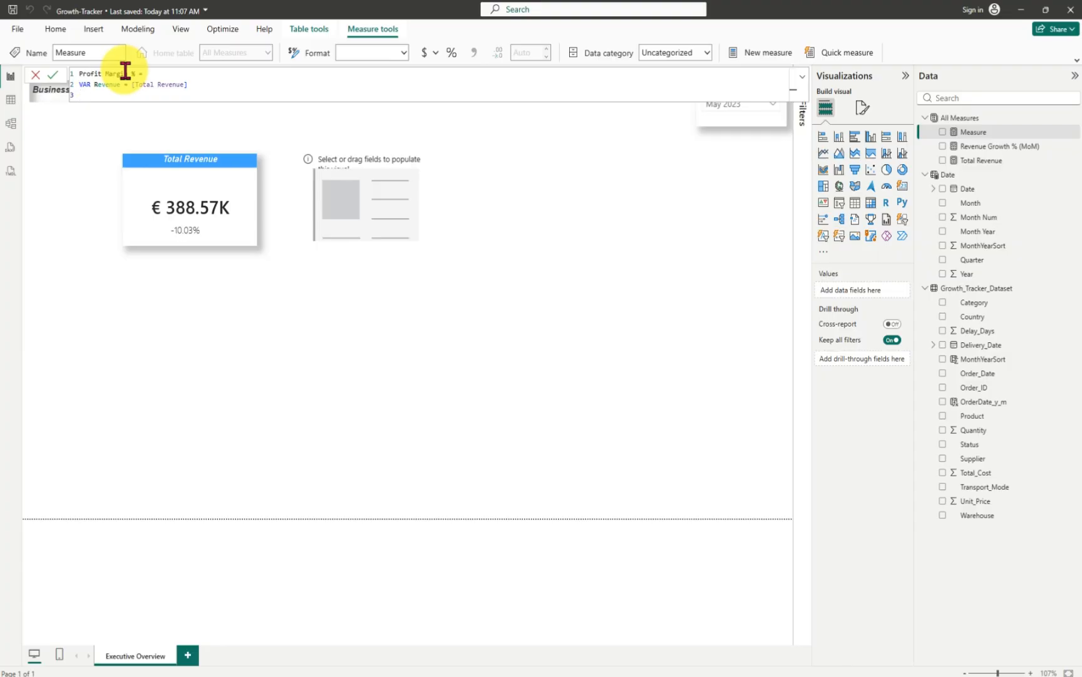
- Start a second variable line, VAR Cost =, in the Profit Margin % formula and commit it without an expression
{"action": "type", "text": "VAr"}
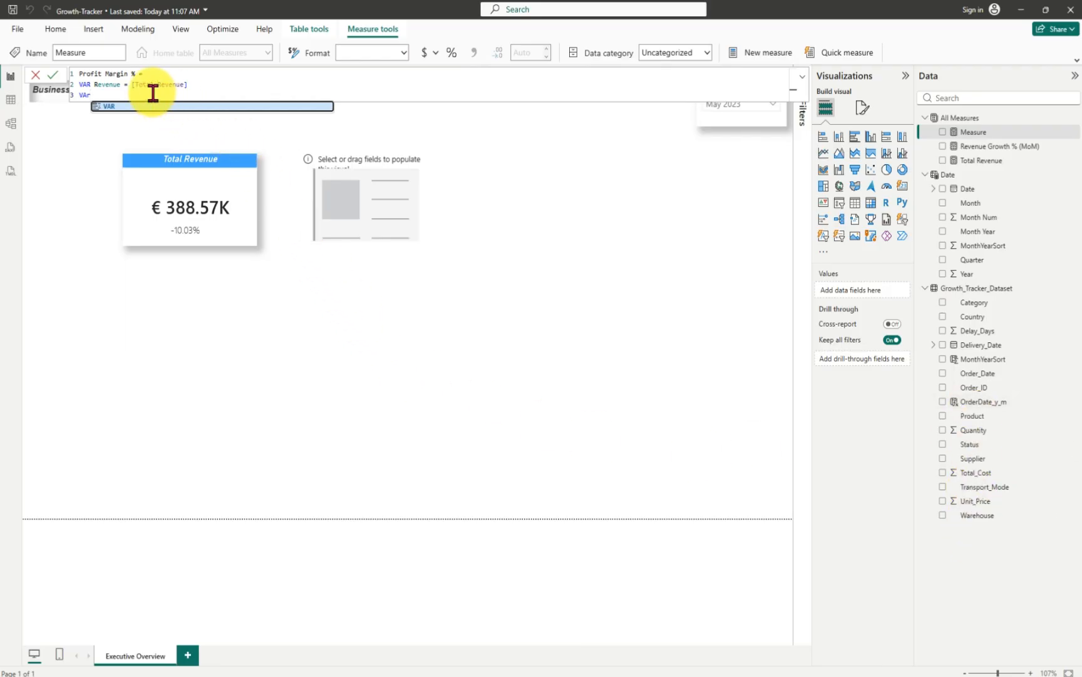
{"action": "key", "text": "Tab"}
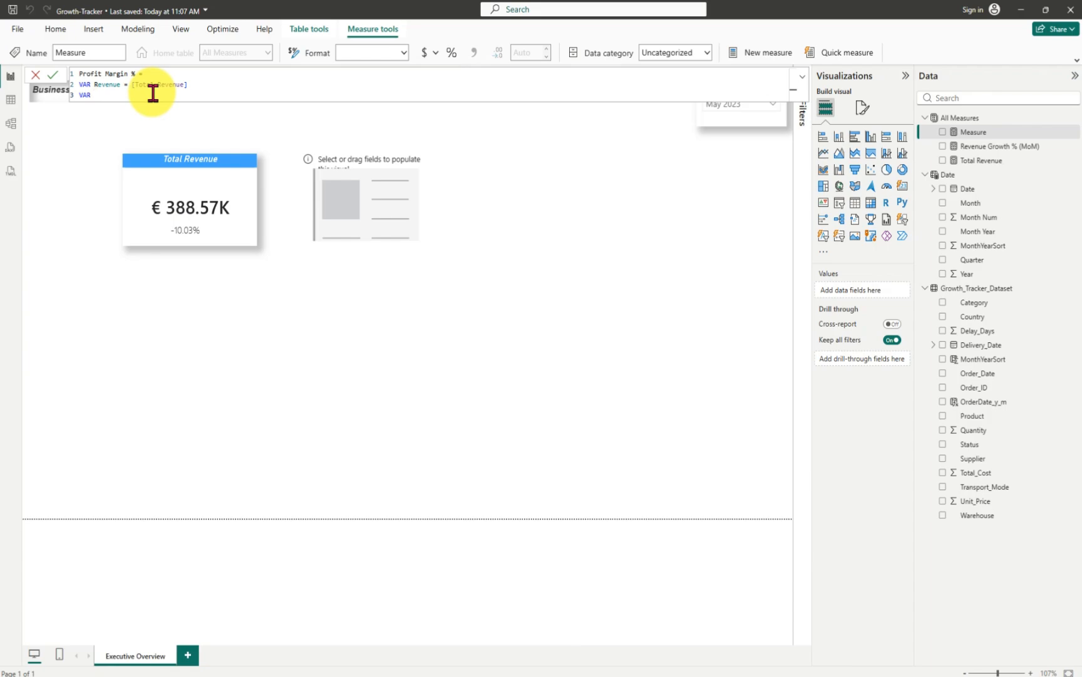
{"action": "type", "text": "Cost ="}
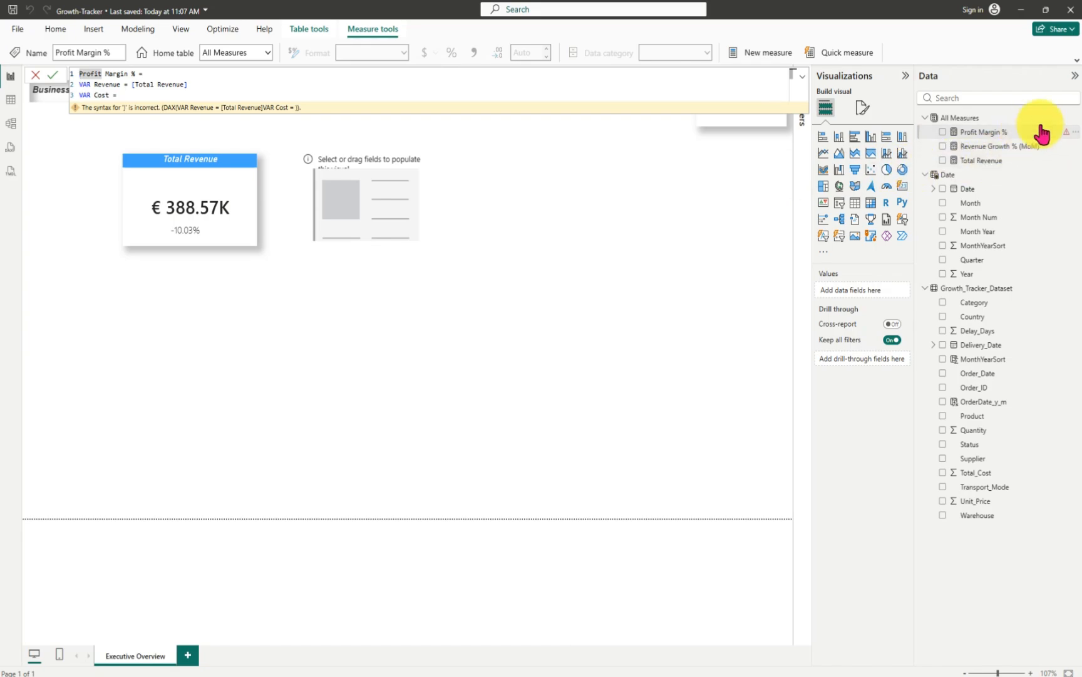
- Create a measure in the All Measures table as Total Cost = SUM(Growth_Tracker_Dataset[Total_Cost])
{"action": "left_click", "coordinate": [1075, 129]}
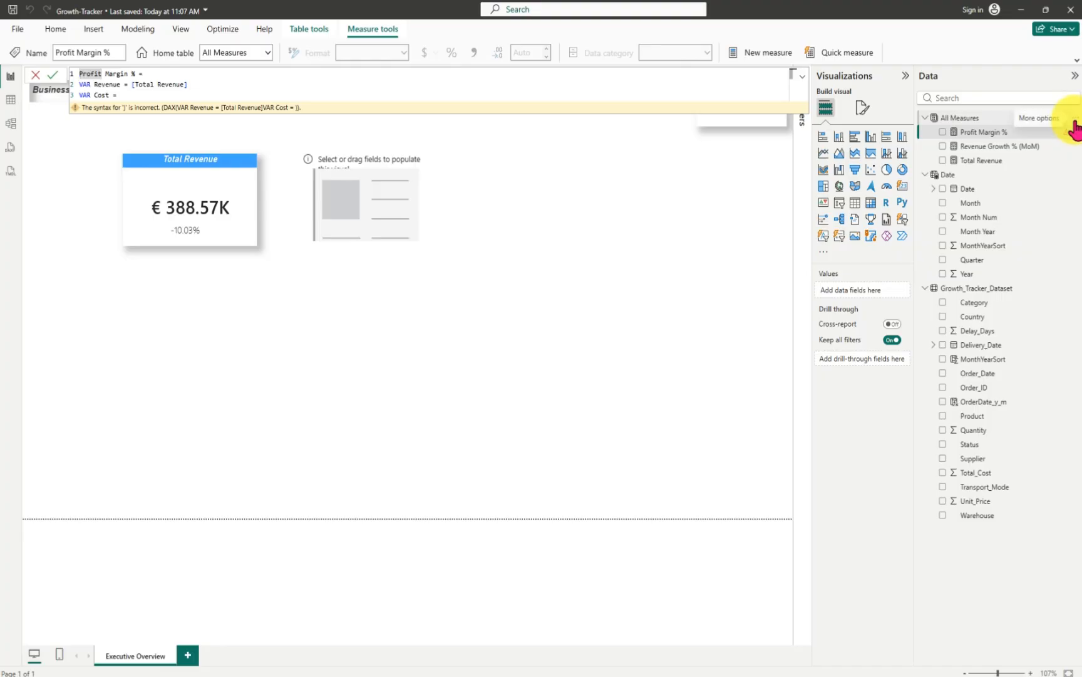
{"action": "left_click", "coordinate": [1075, 128]}
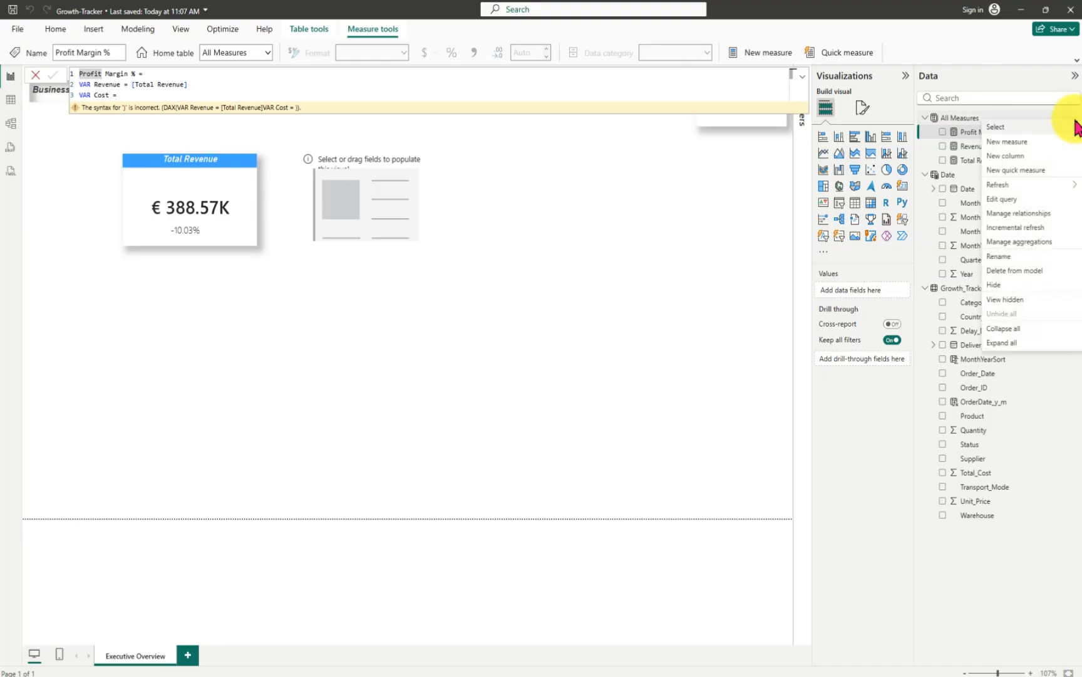
{"action": "left_click", "coordinate": [1014, 143]}
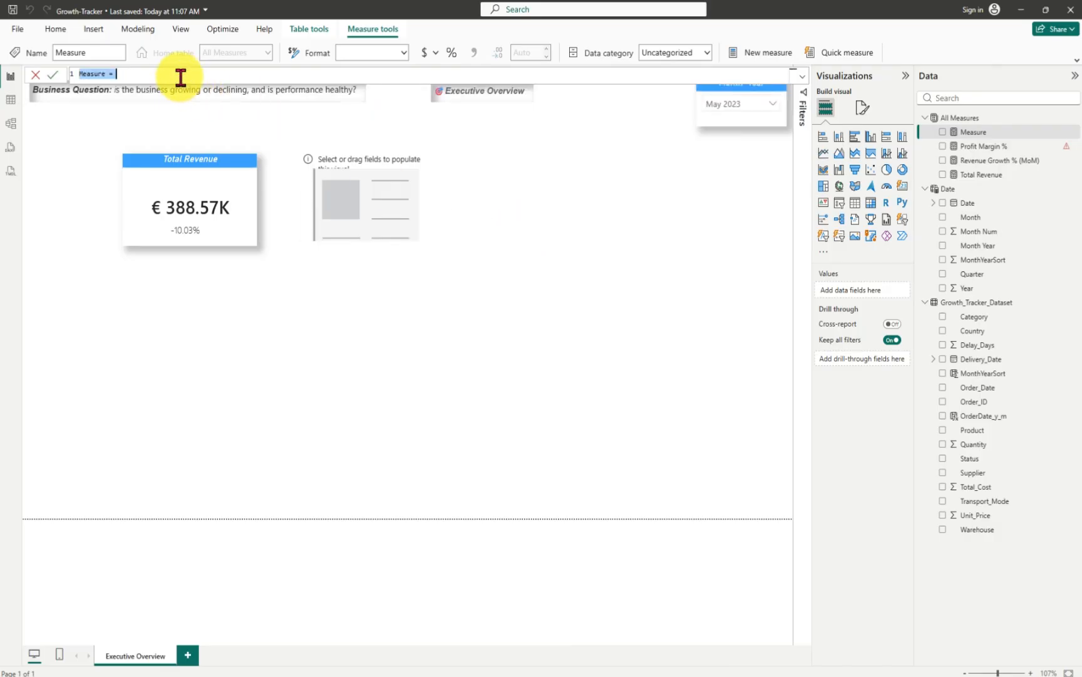
{"action": "key", "text": "BackSpace"}
{"action": "type", "text": "Total Cost = sum"}
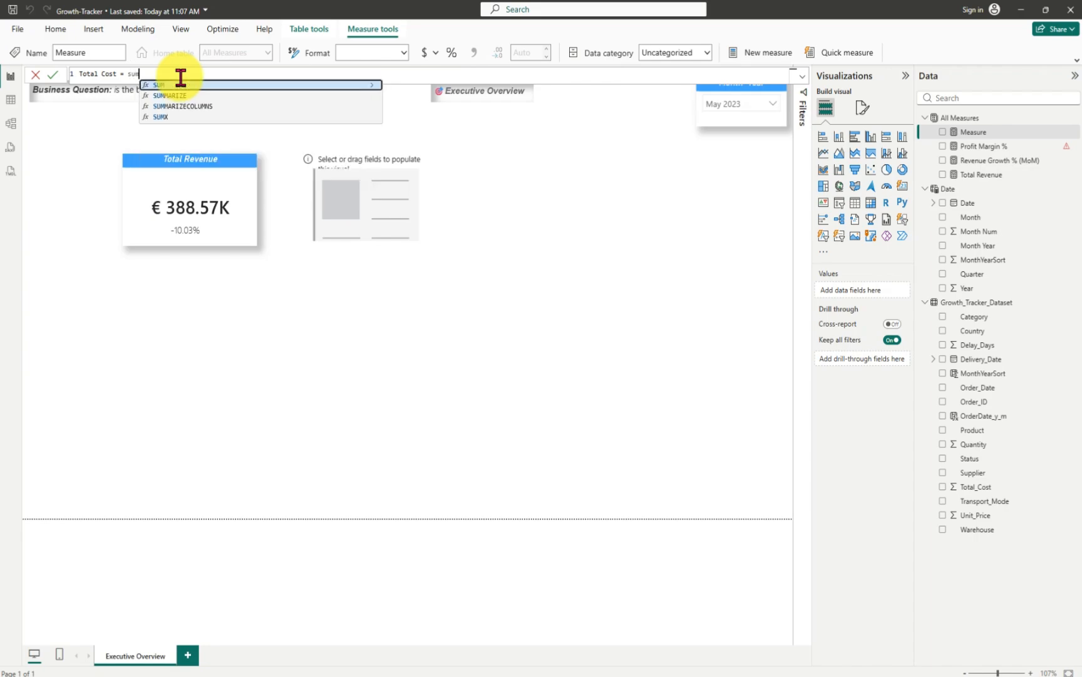
{"action": "key", "text": "Tab"}
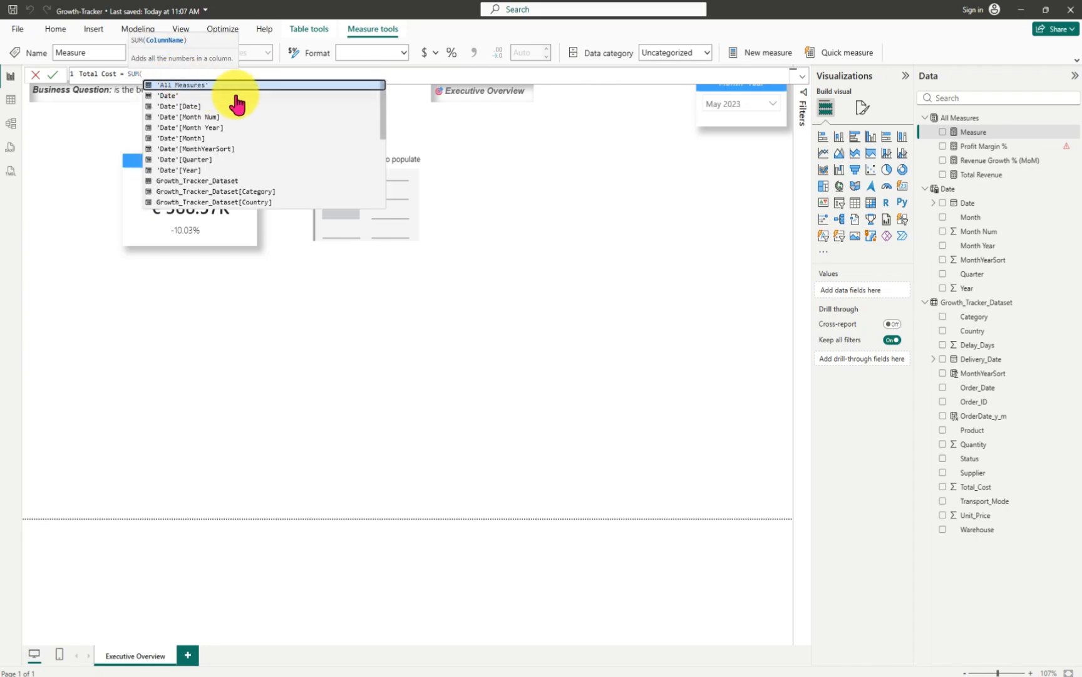
{"action": "scroll", "coordinate": [294, 150], "scroll_direction": "down", "scroll_amount": 4}
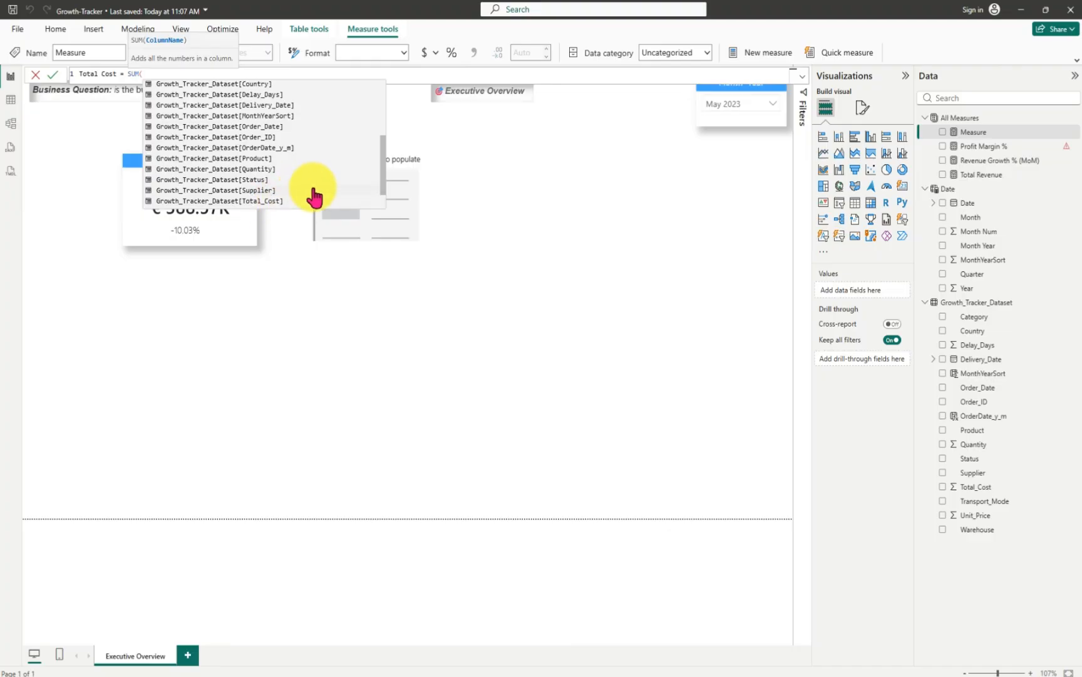
{"action": "left_click", "coordinate": [241, 200]}
{"action": "type", "text": ")"}
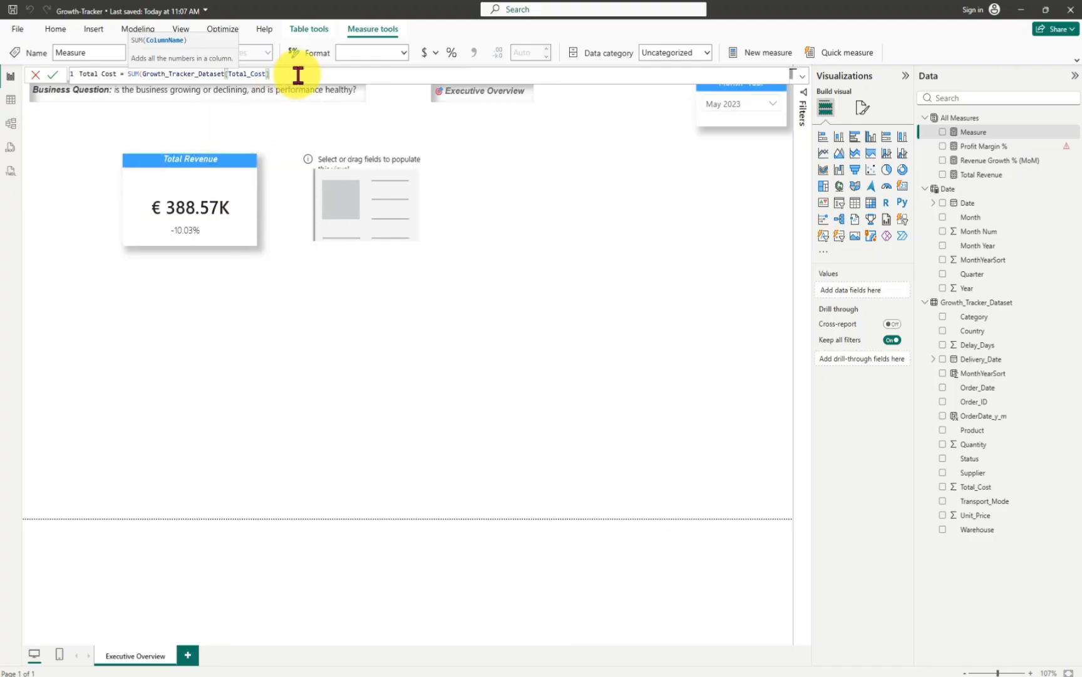
{"action": "type", "text": ")"}
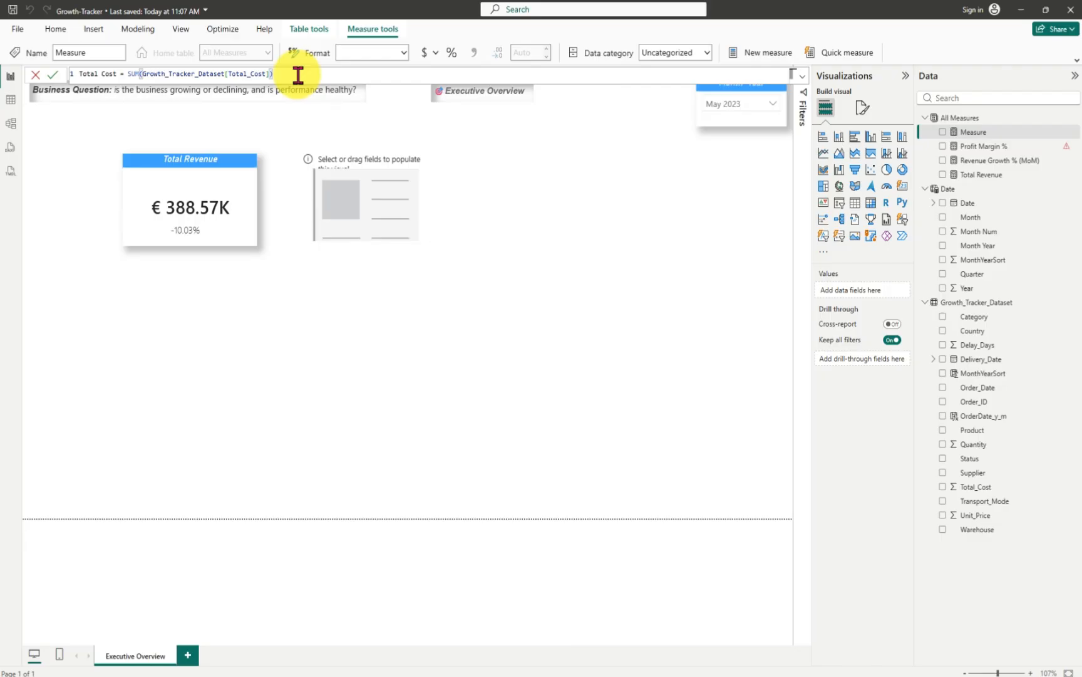
{"action": "key", "text": "Return"}
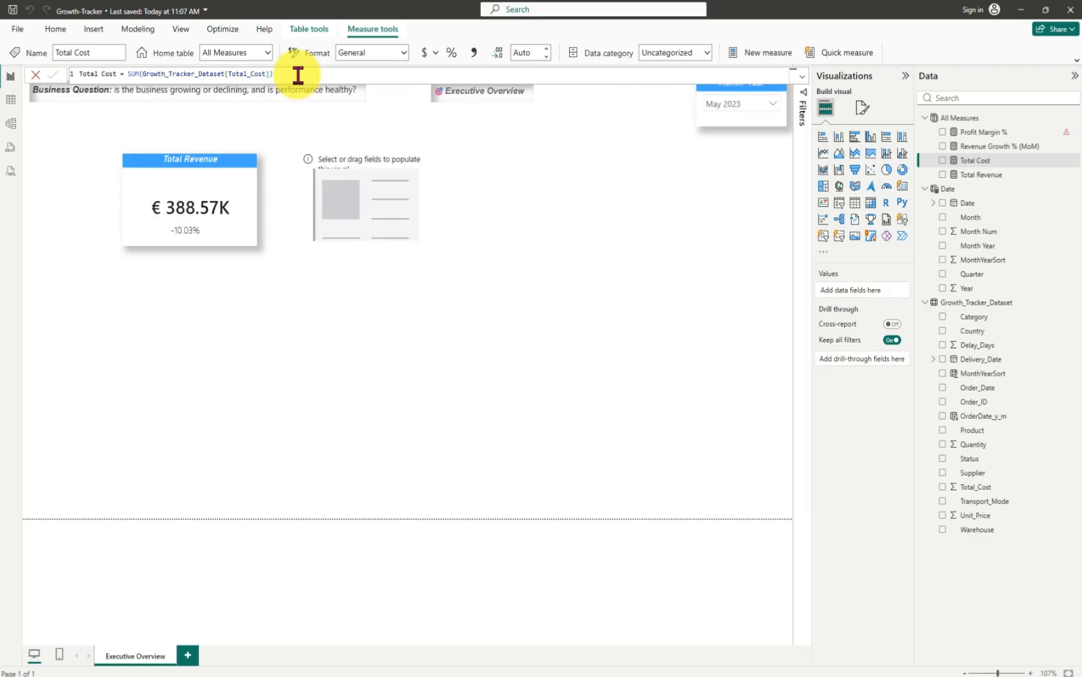
- Format the Total Cost measure as Euro currency (€ 123)
{"action": "left_click", "coordinate": [479, 57]}
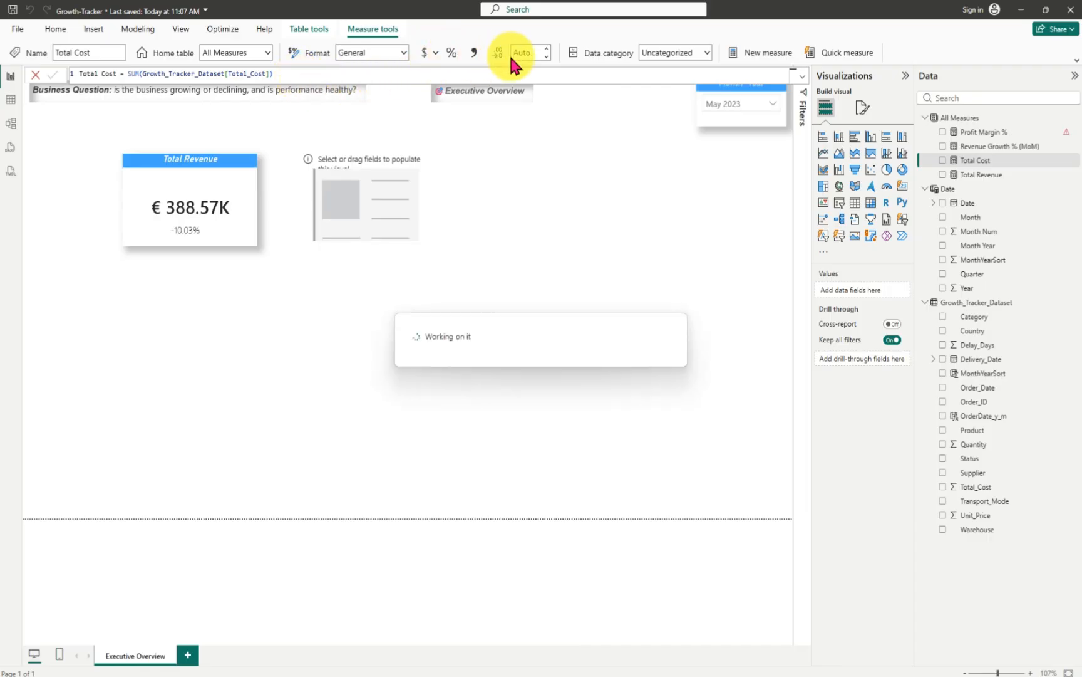
{"action": "left_click", "coordinate": [435, 54]}
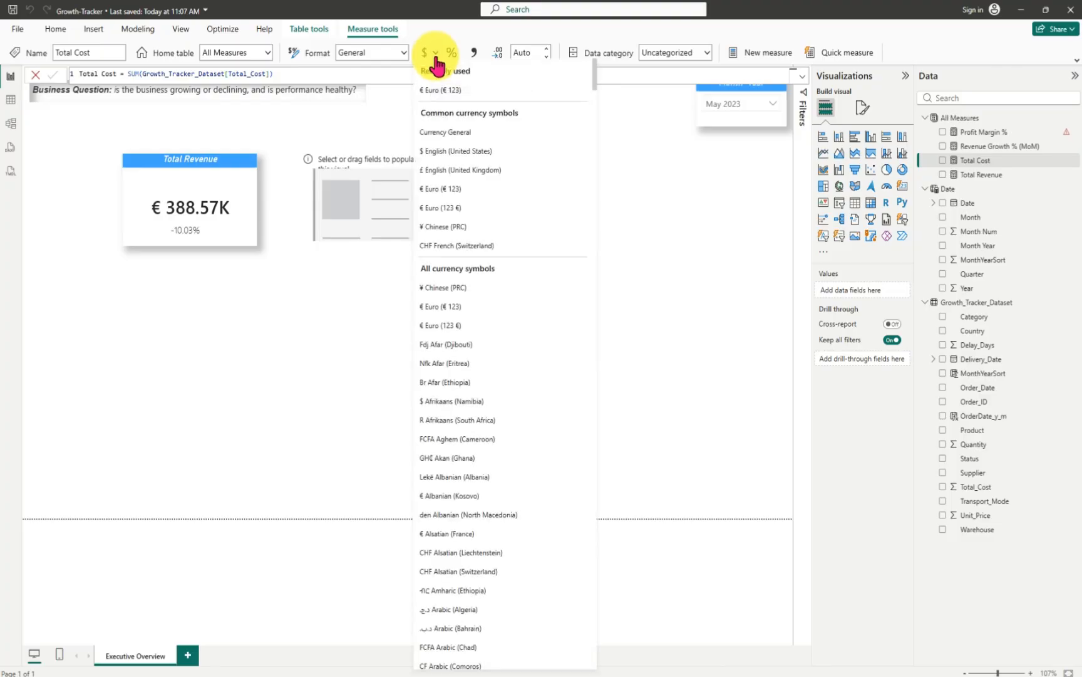
{"action": "left_click", "coordinate": [436, 194]}
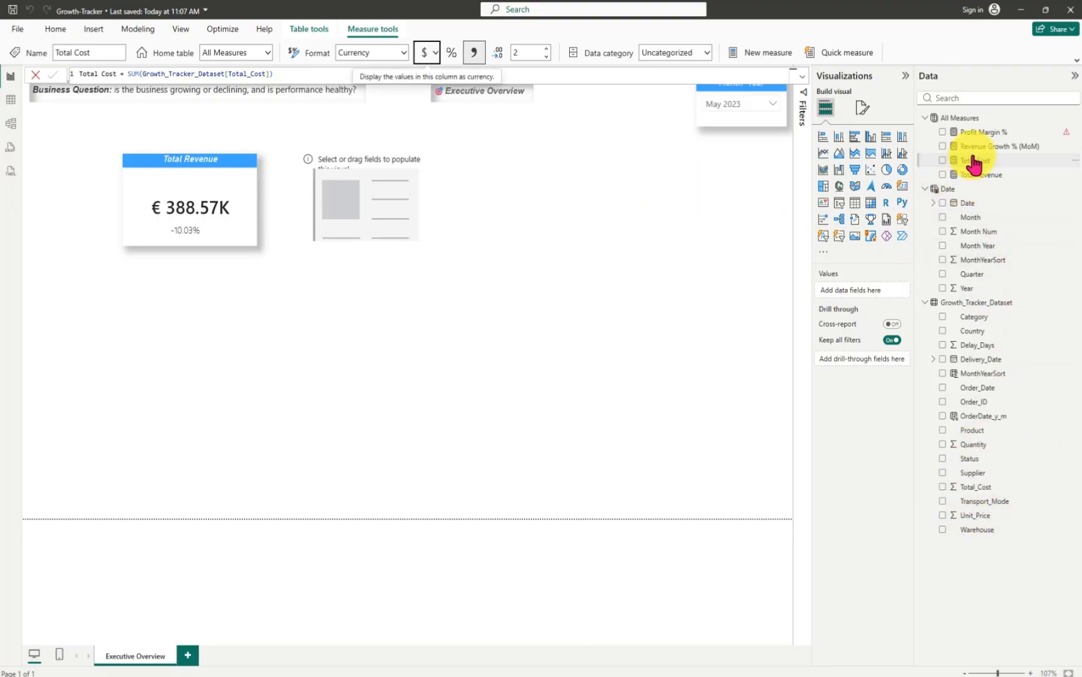
- Place a compact card for the Total Cost measure in the empty canvas area and a second card below it for the dataset's Total_Cost column
{"action": "left_click_drag", "start_coordinate": [974, 161], "coordinate": [543, 321]}
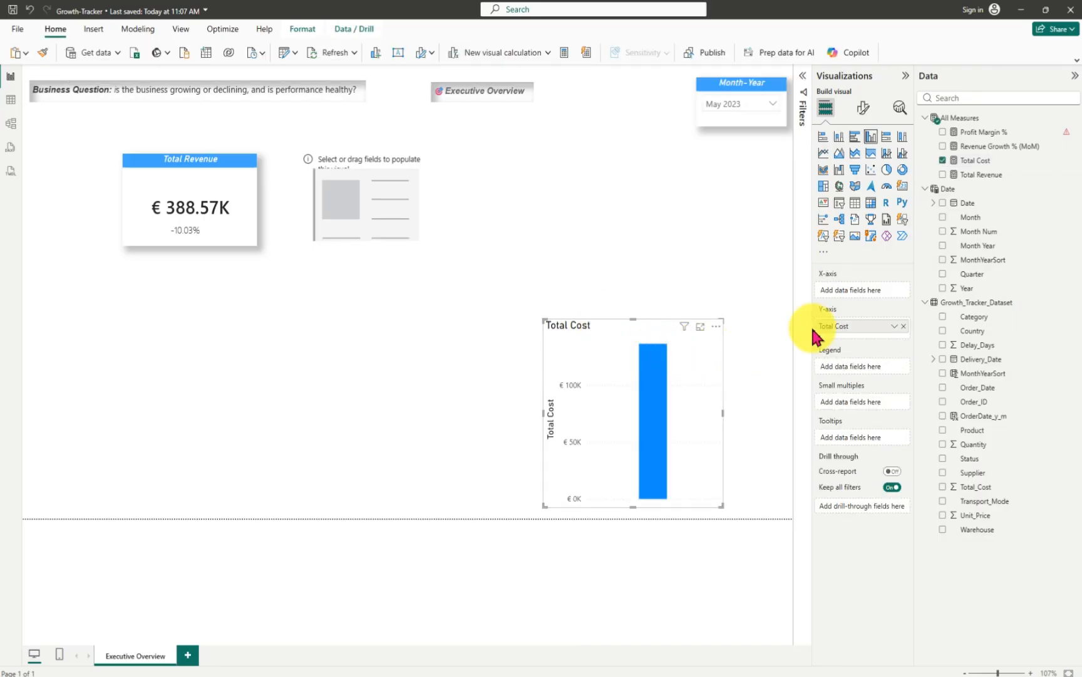
{"action": "left_click", "coordinate": [902, 187]}
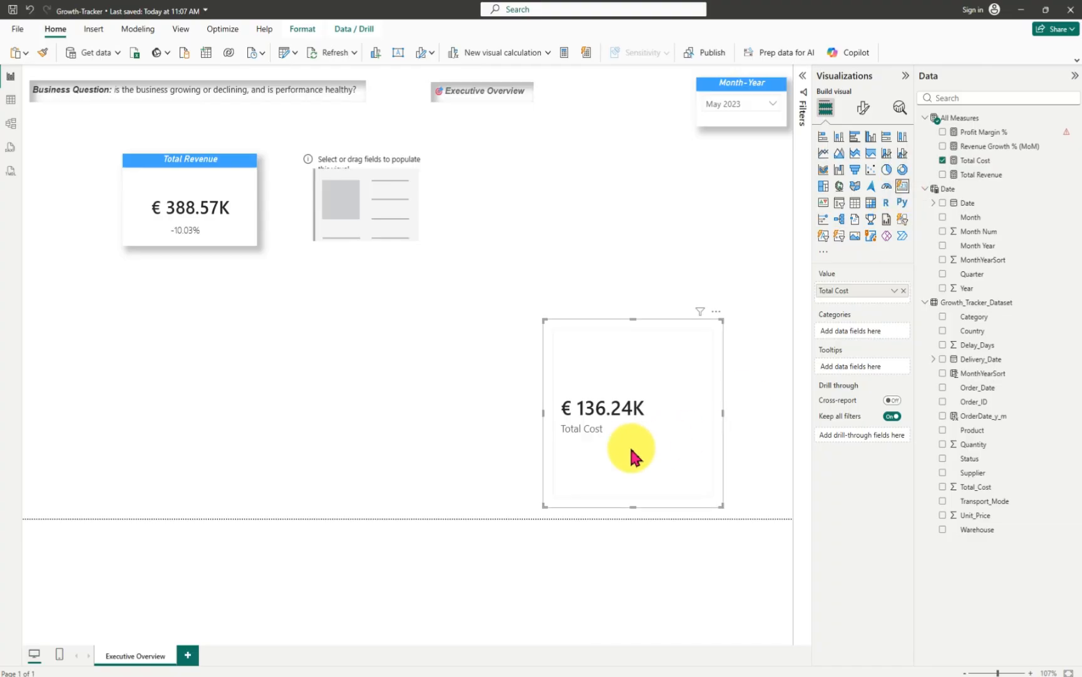
{"action": "left_click_drag", "start_coordinate": [633, 454], "coordinate": [607, 341]}
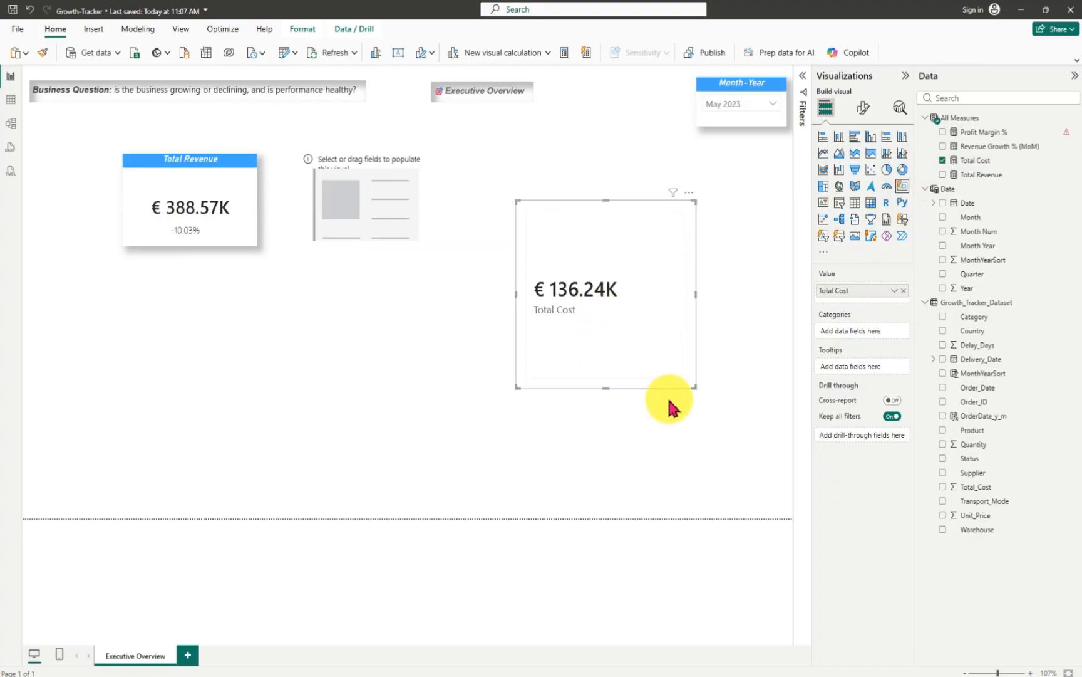
{"action": "left_click_drag", "start_coordinate": [694, 388], "coordinate": [685, 316]}
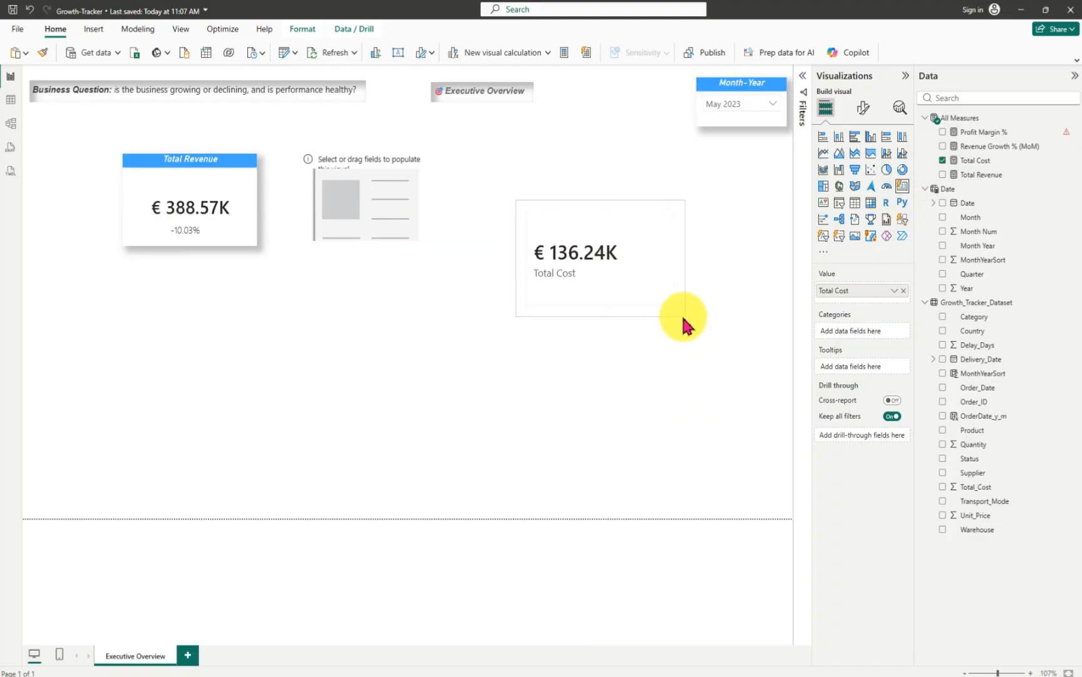
{"action": "left_click", "coordinate": [659, 379]}
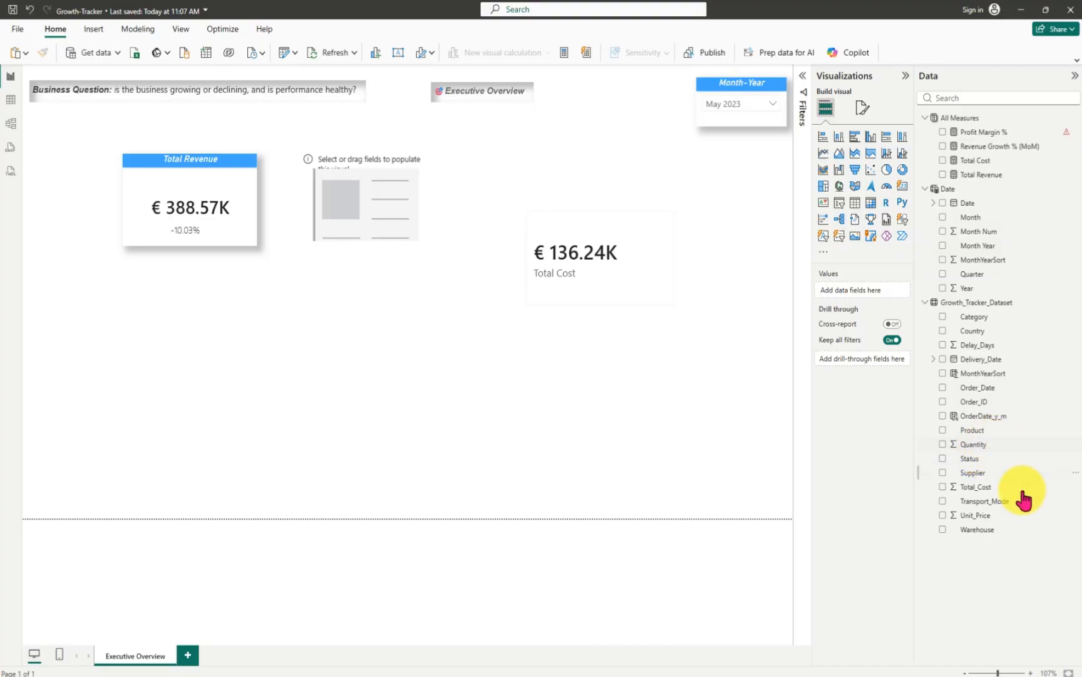
{"action": "left_click_drag", "start_coordinate": [965, 495], "coordinate": [559, 368]}
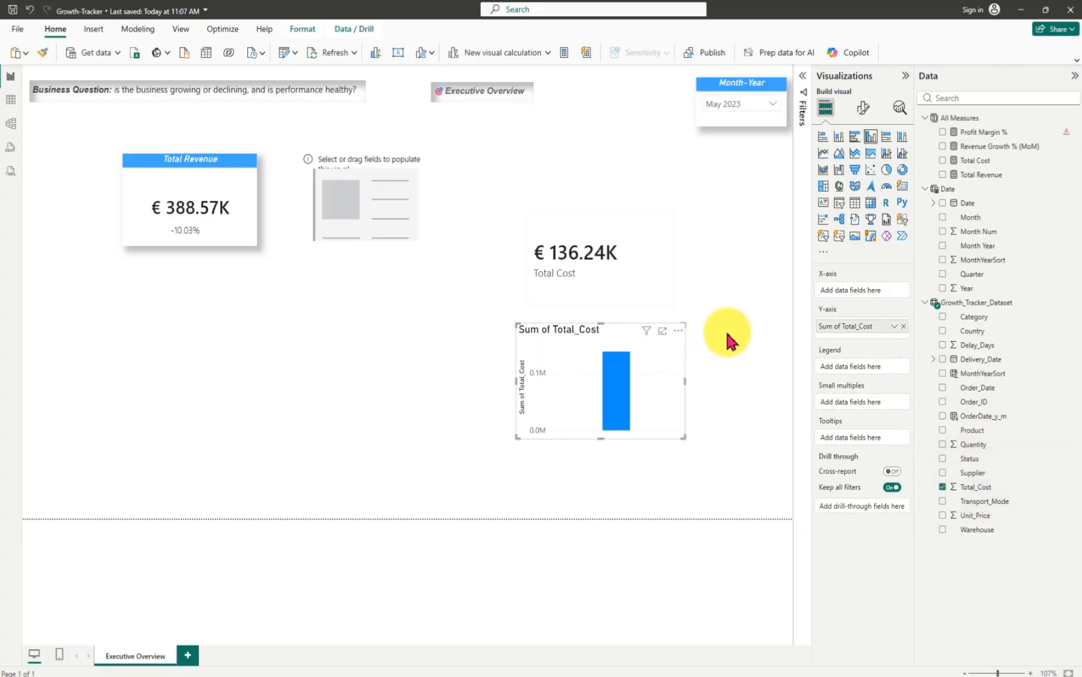
{"action": "left_click", "coordinate": [903, 186]}
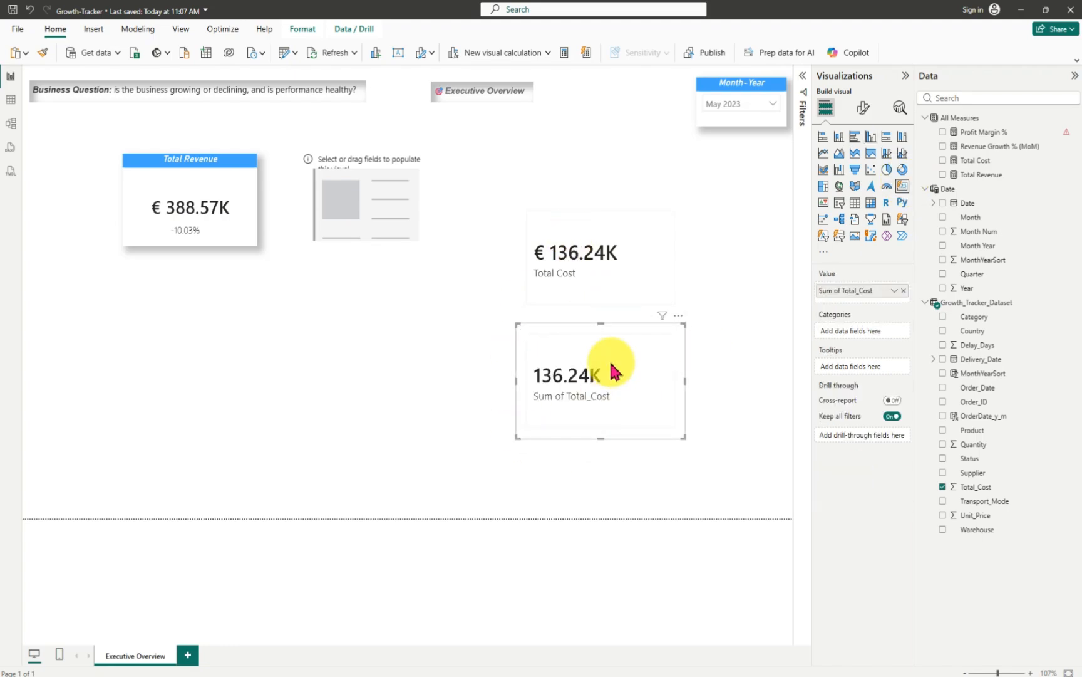
- Remove both the Total Cost card and the Sum of Total_Cost card from the report page
{"action": "left_click", "coordinate": [664, 232]}
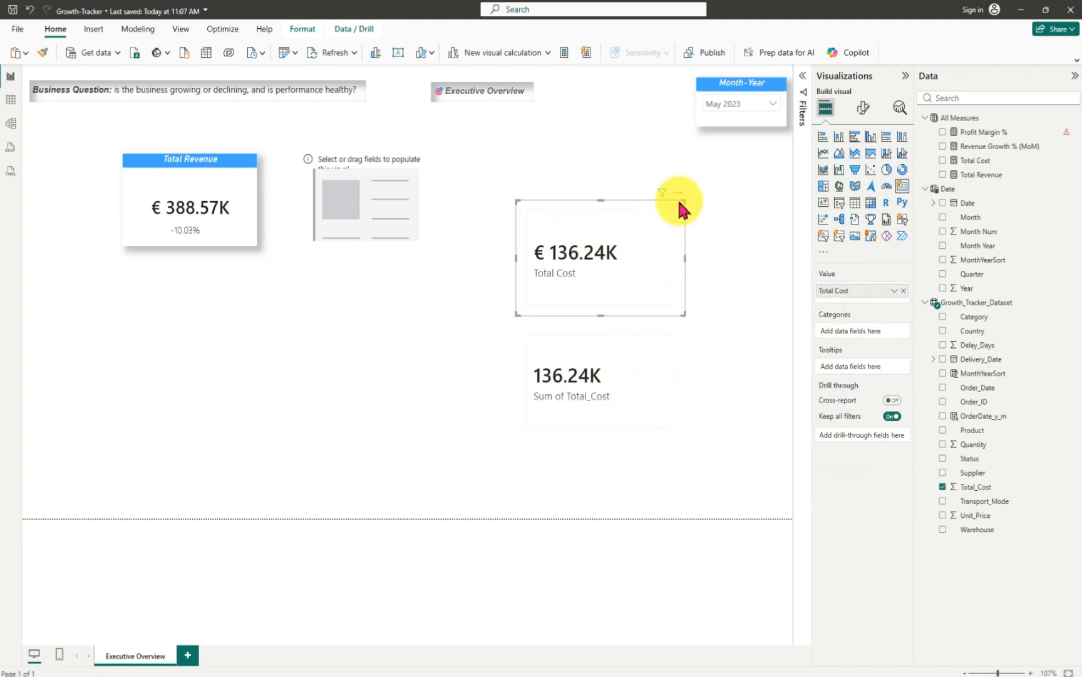
{"action": "left_click", "coordinate": [678, 192]}
{"action": "left_click", "coordinate": [712, 235]}
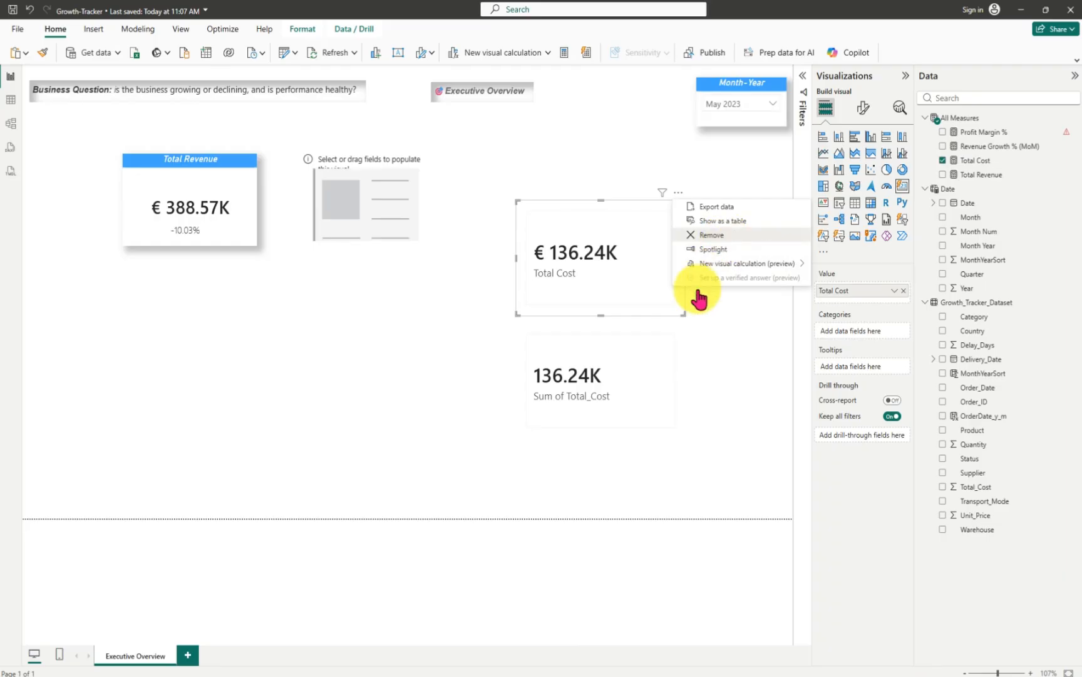
{"action": "left_click", "coordinate": [674, 325]}
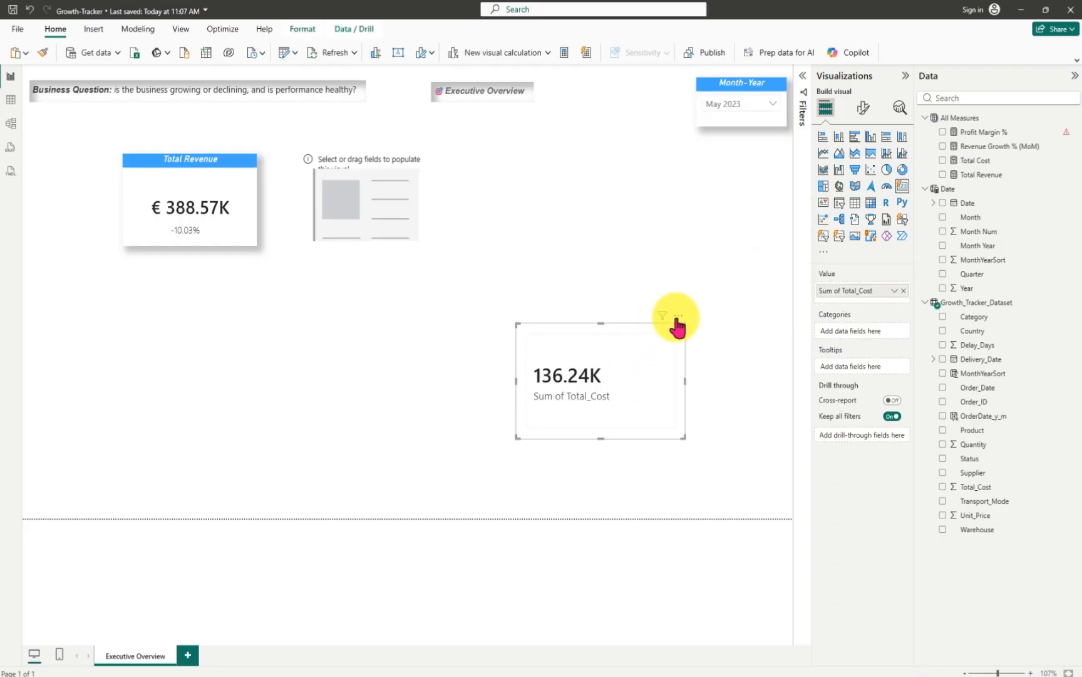
{"action": "left_click", "coordinate": [678, 316]}
{"action": "left_click", "coordinate": [719, 363]}
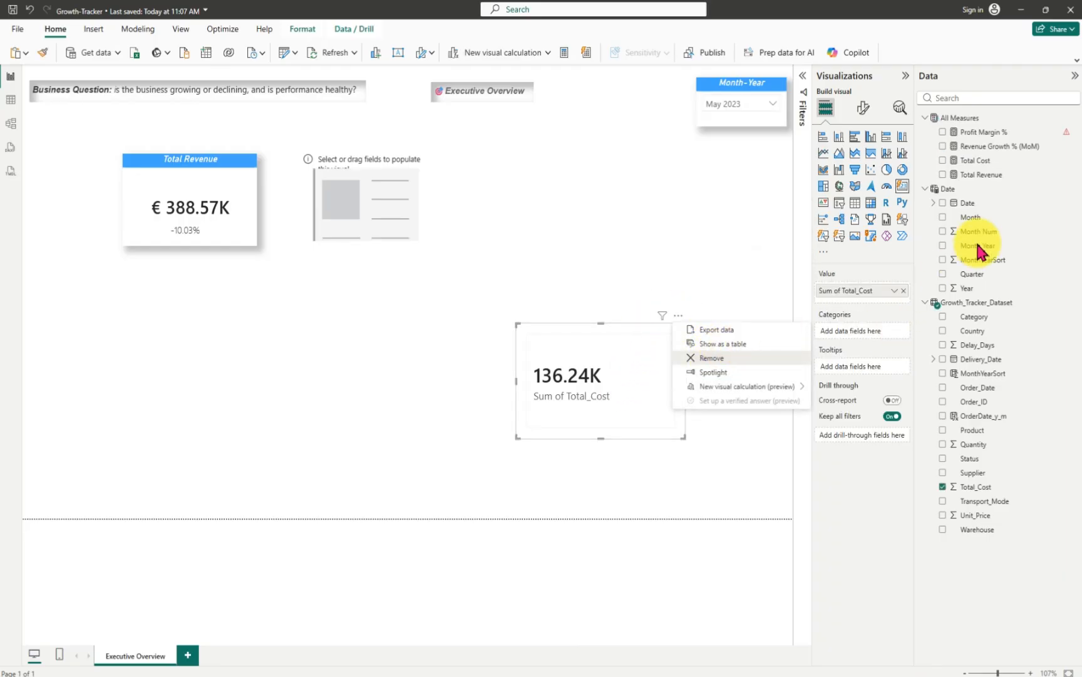
- Complete the second variable in the Profit Margin % formula as VAR Cost = [Total Cost]
{"action": "left_click", "coordinate": [993, 134]}
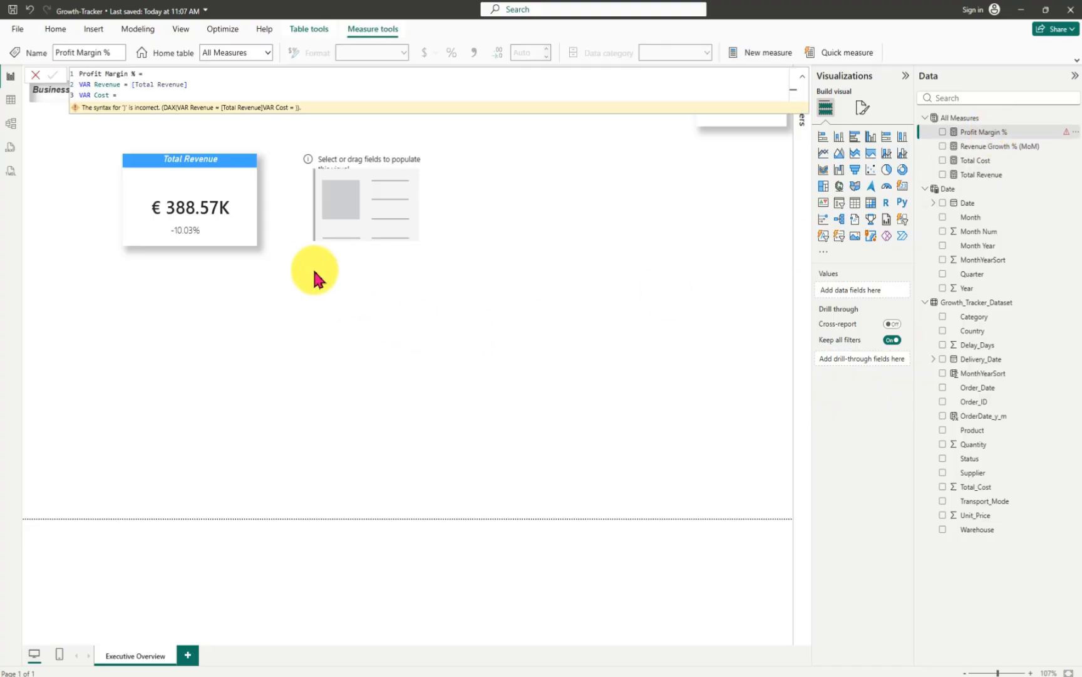
{"action": "left_click", "coordinate": [130, 92]}
{"action": "type", "text": "tot"}
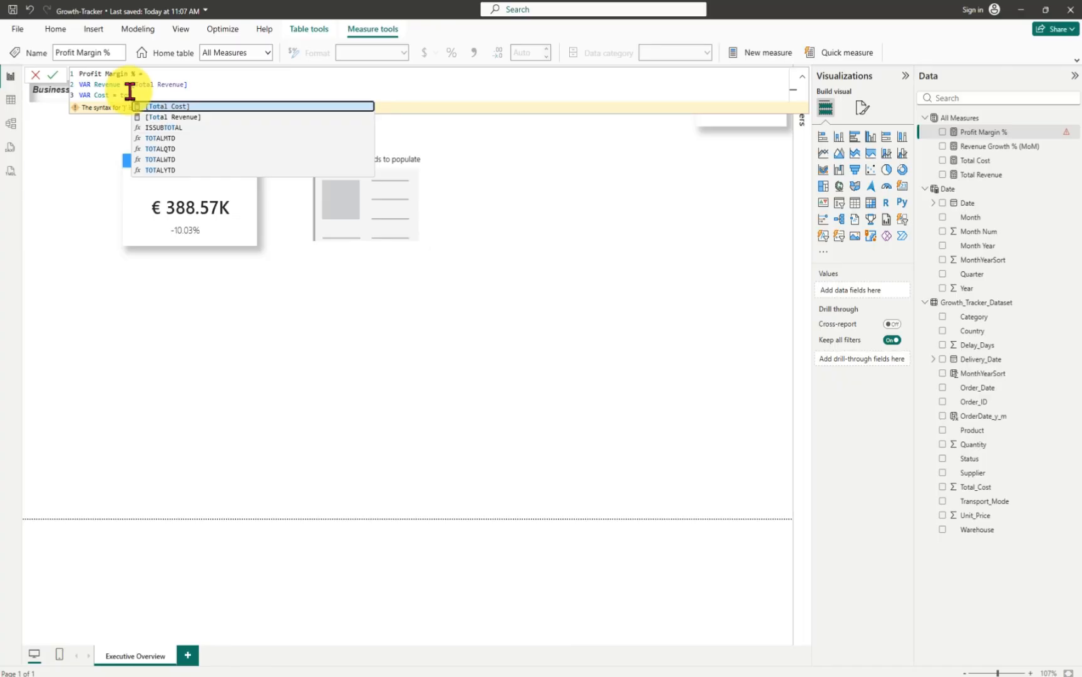
{"action": "key", "text": "Tab"}
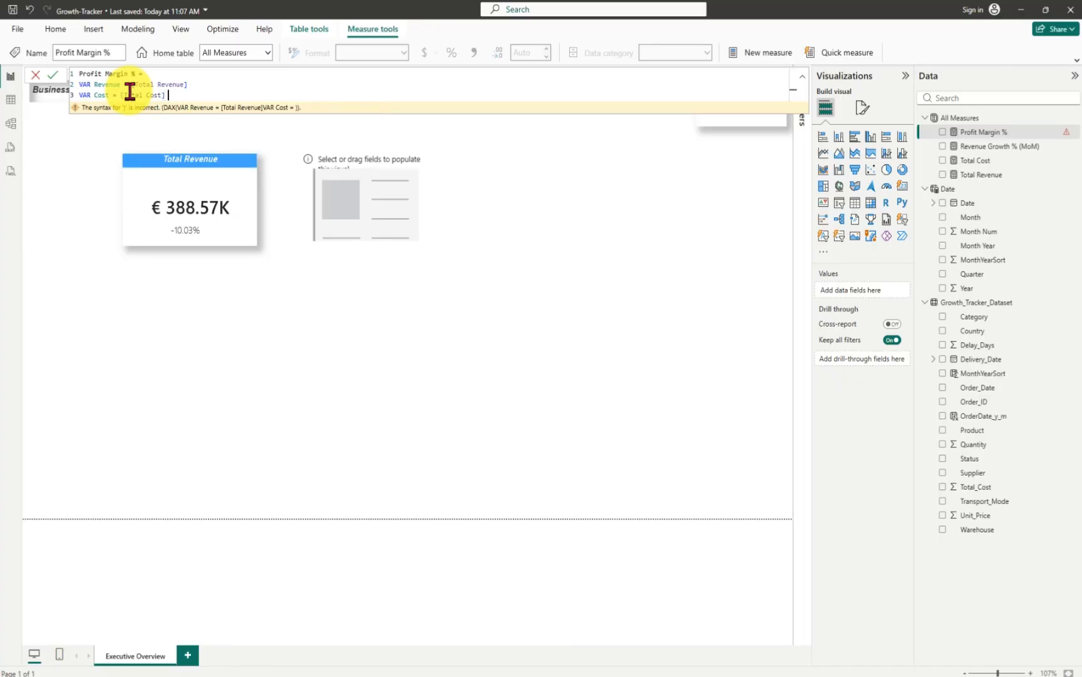
- Add the comment ---- Assuming you have a measure called Total Cost after the VAR Cost expression
{"action": "type", "text": "----"}
{"action": "type", "text": "Assum"}
{"action": "type", "text": "ing "}
{"action": "type", "text": "you"}
{"action": "type", "text": " have"}
{"action": "type", "text": " a meas"}
{"action": "type", "text": "ure "}
{"action": "type", "text": "call"}
{"action": "type", "text": "ed T"}
{"action": "type", "text": "otal Co"}
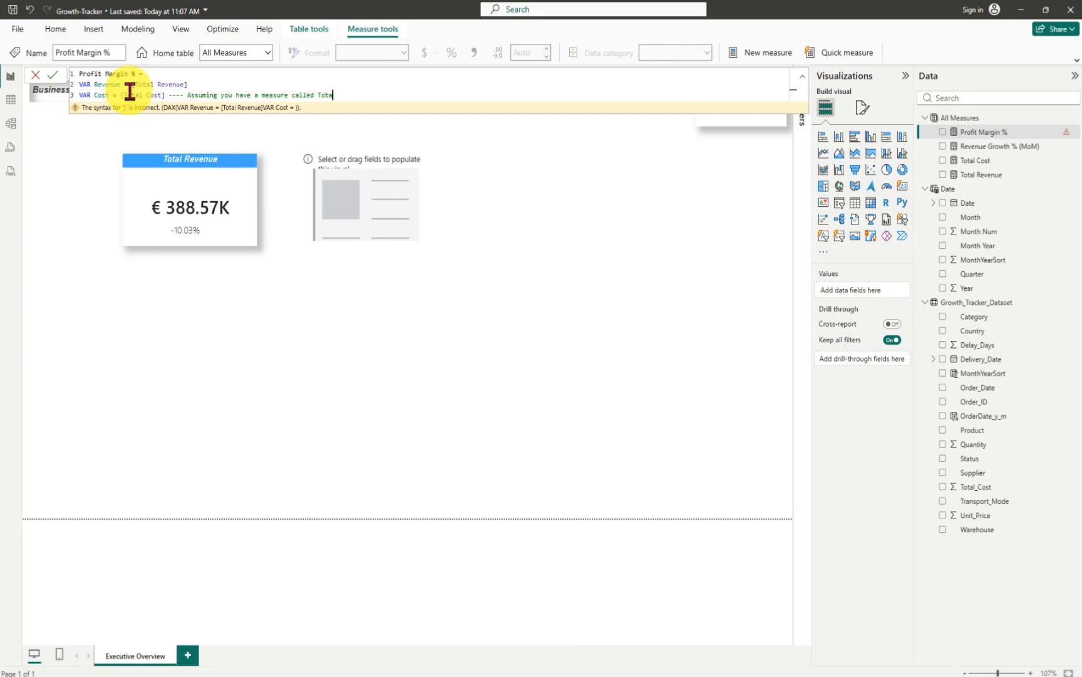
{"action": "type", "text": "st"}
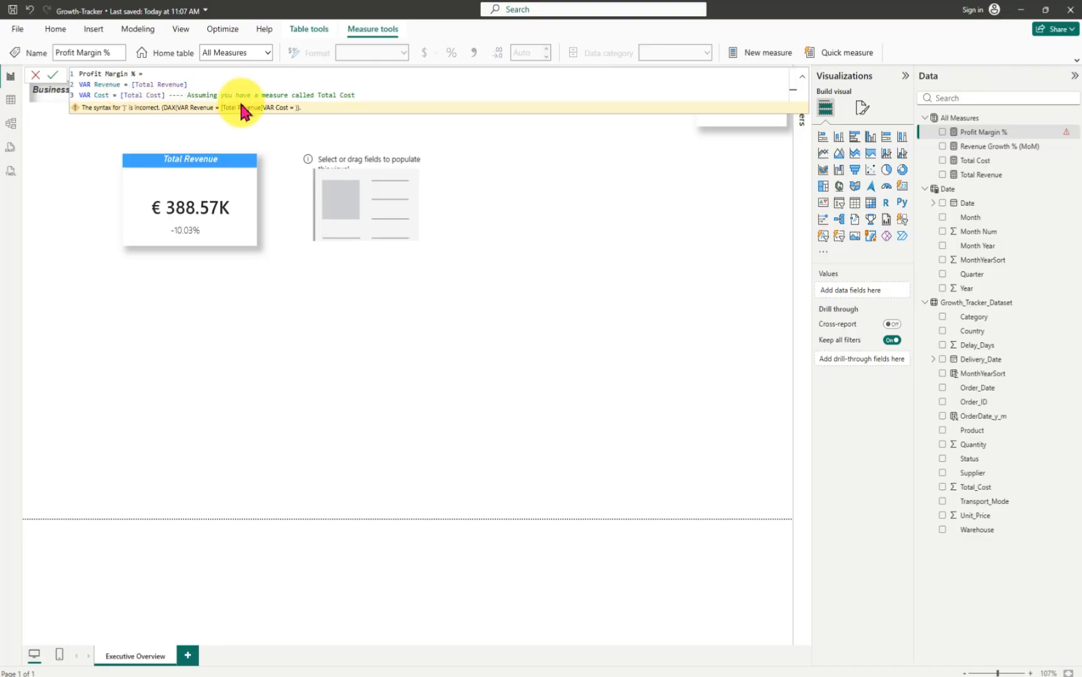
- Add a RETURN line below the variables in the Profit Margin % formula and start a new line under it
{"action": "key", "text": "shift+Return"}
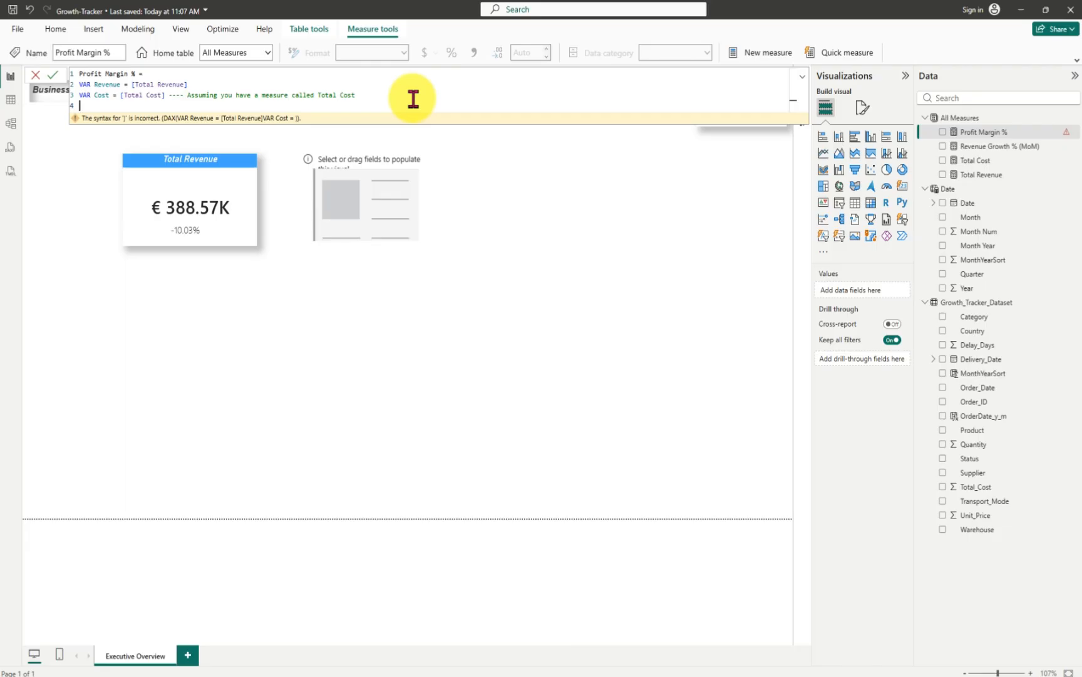
{"action": "type", "text": "RET"}
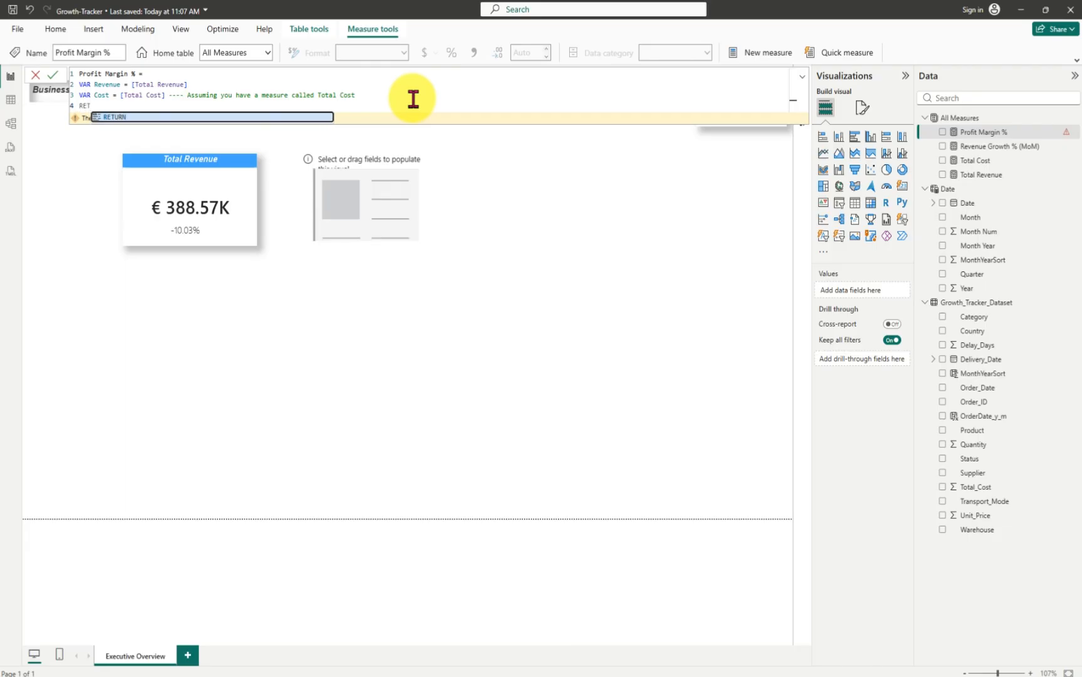
{"action": "type", "text": "URN"}
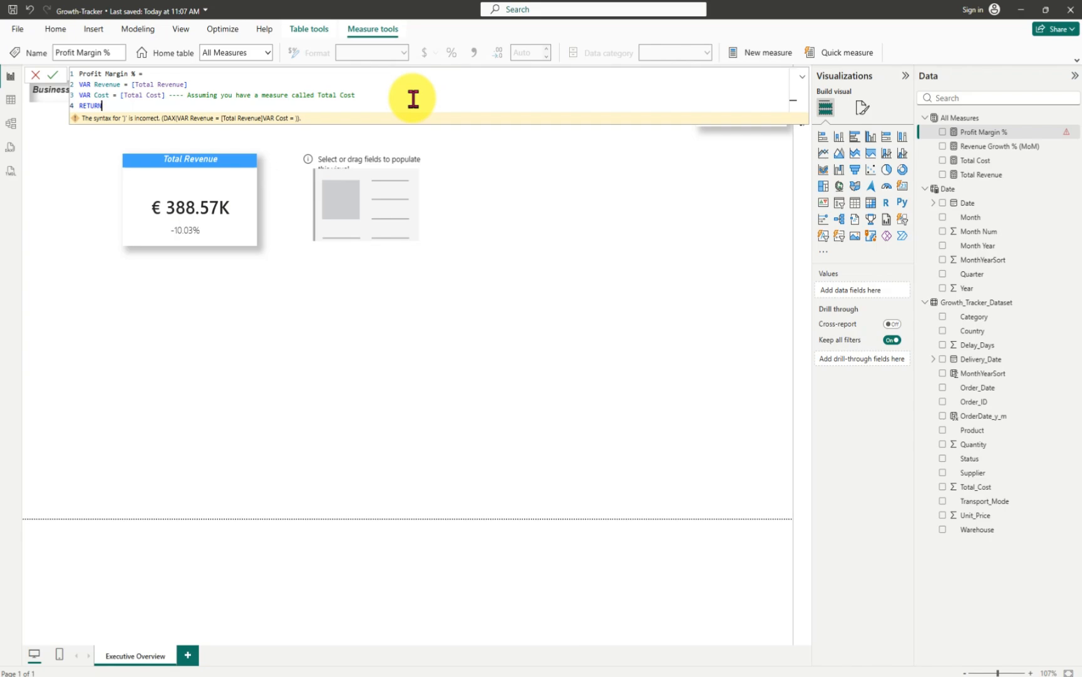
{"action": "key", "text": "Return"}
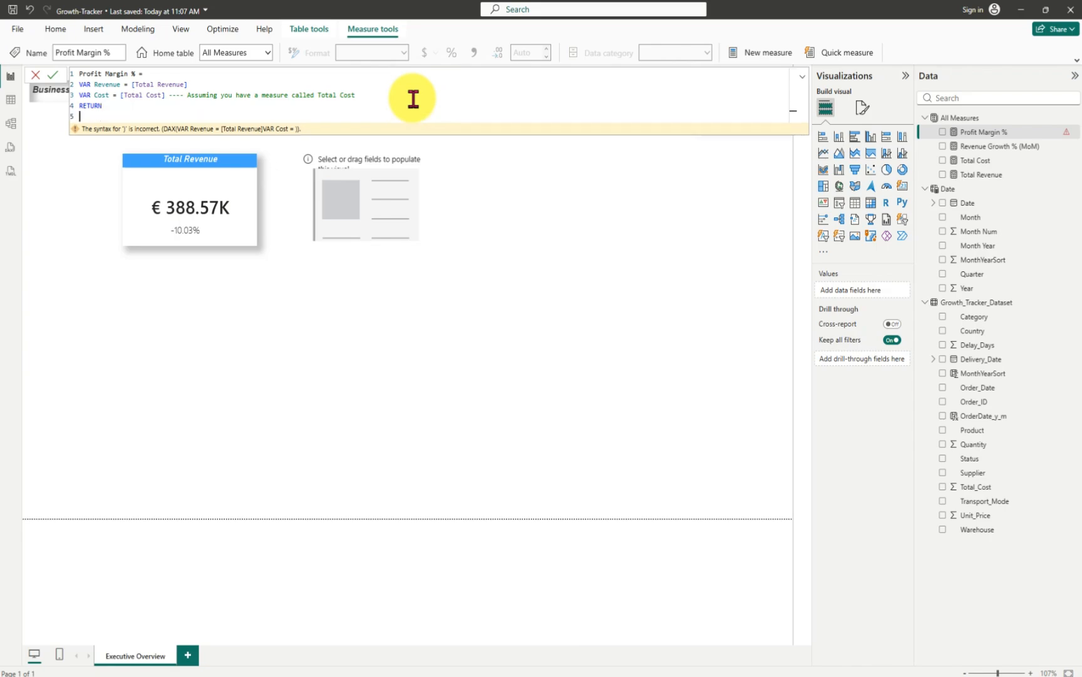
- Begin the return expression with a DIVIDE function using Revenue - Cost as the numerator
{"action": "type", "text": "Div"}
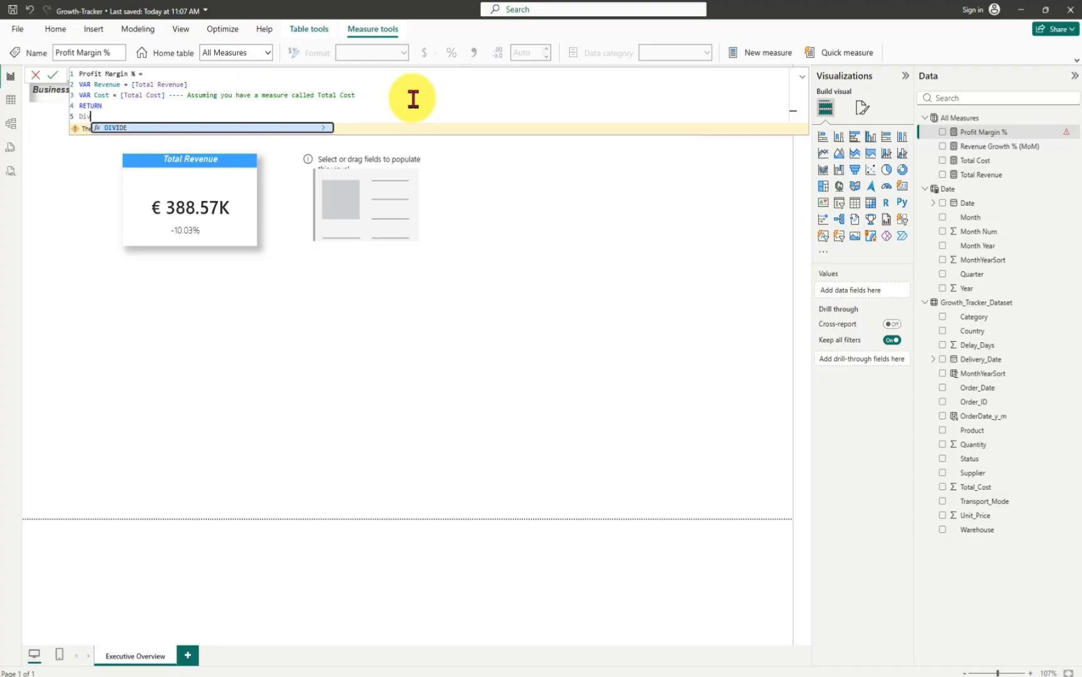
{"action": "key", "text": "Tab"}
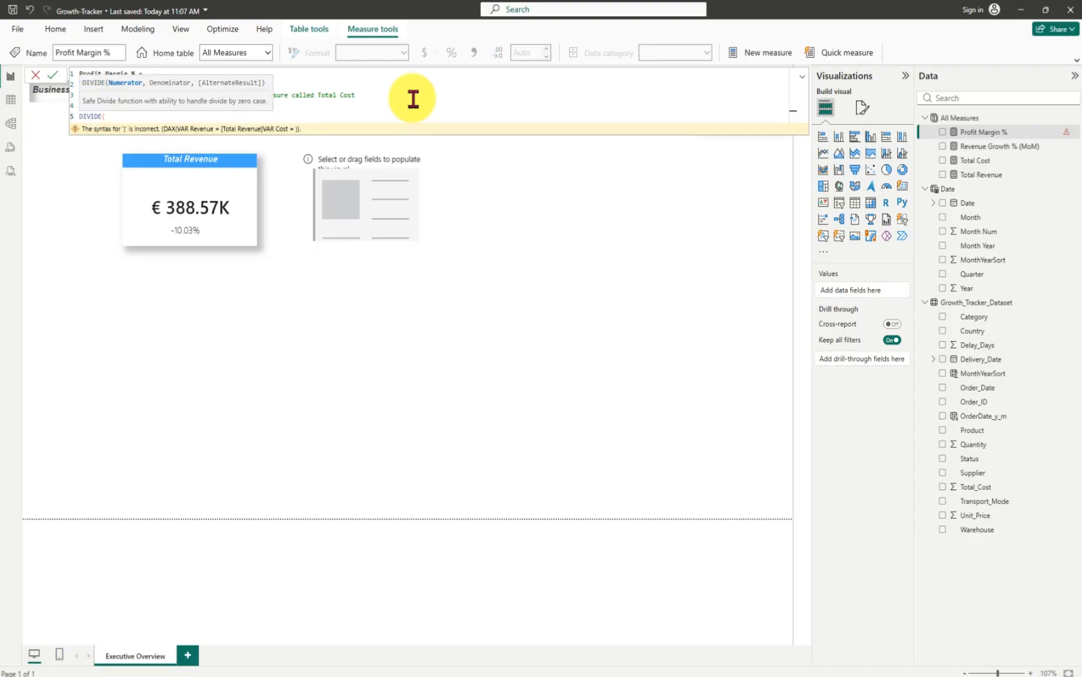
{"action": "type", "text": "Re"}
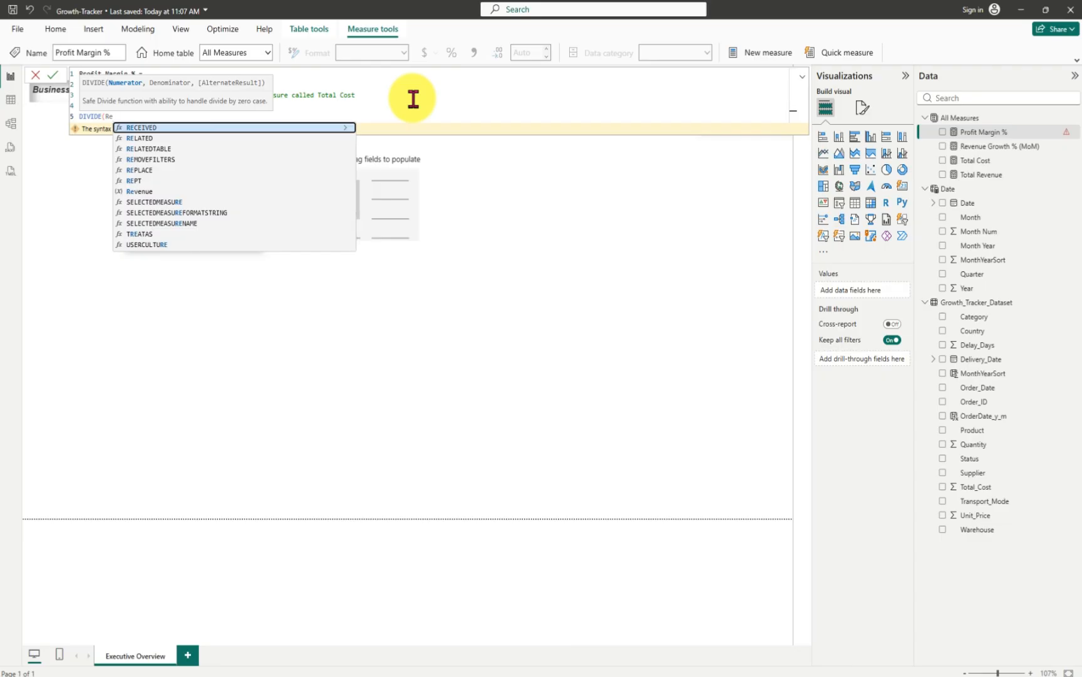
{"action": "type", "text": "venue"}
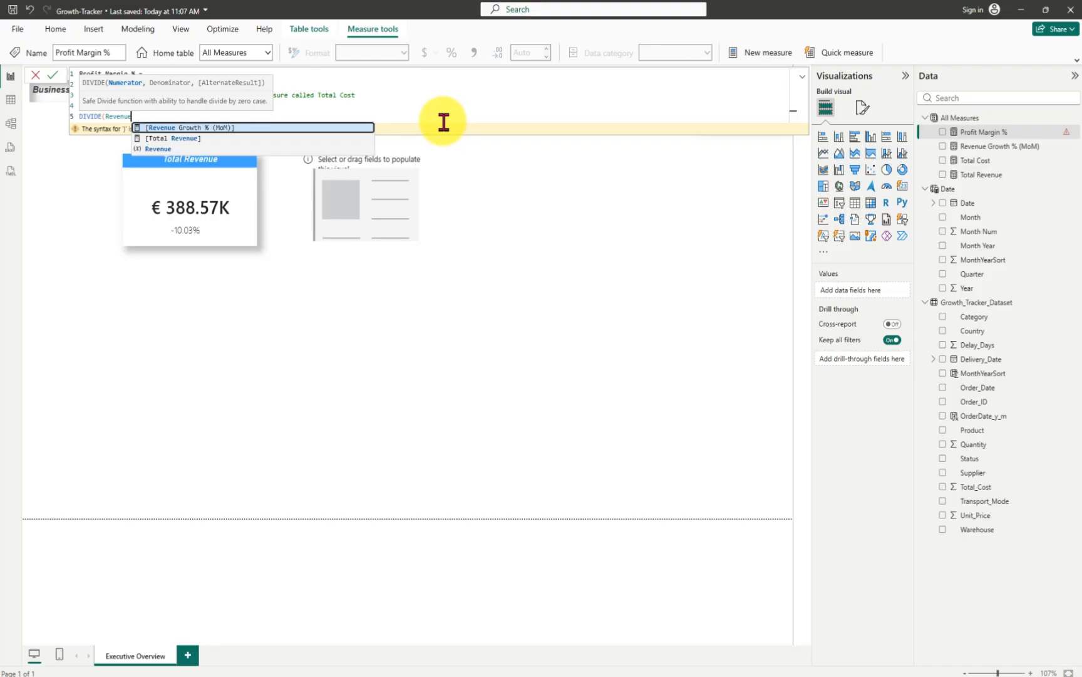
{"action": "left_click", "coordinate": [161, 148]}
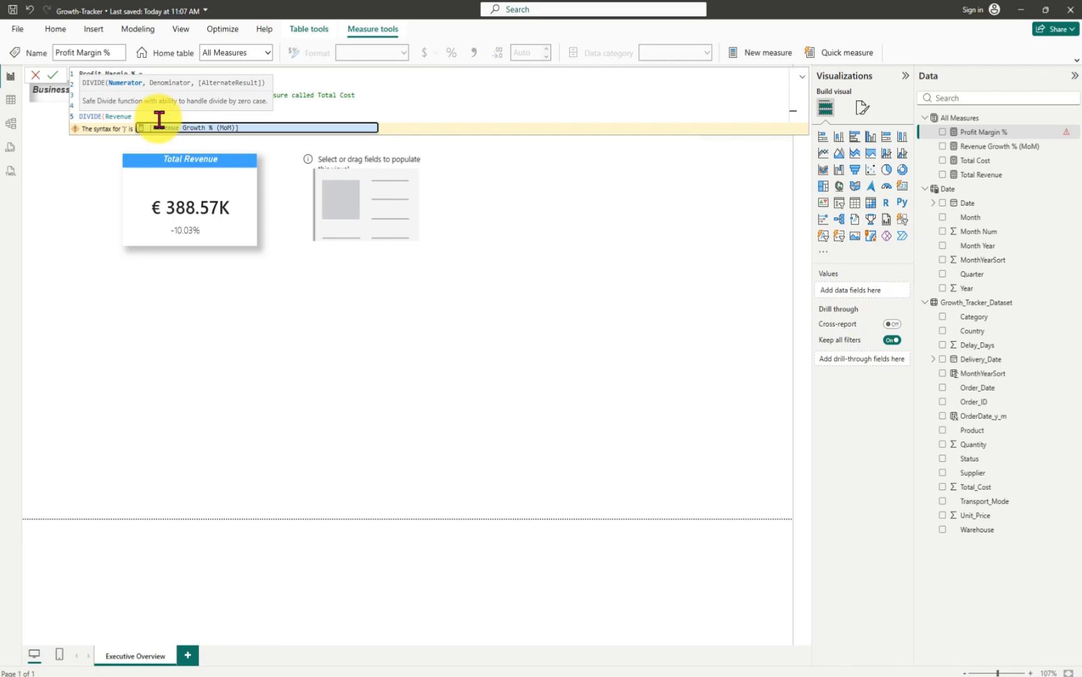
{"action": "type", "text": "- "}
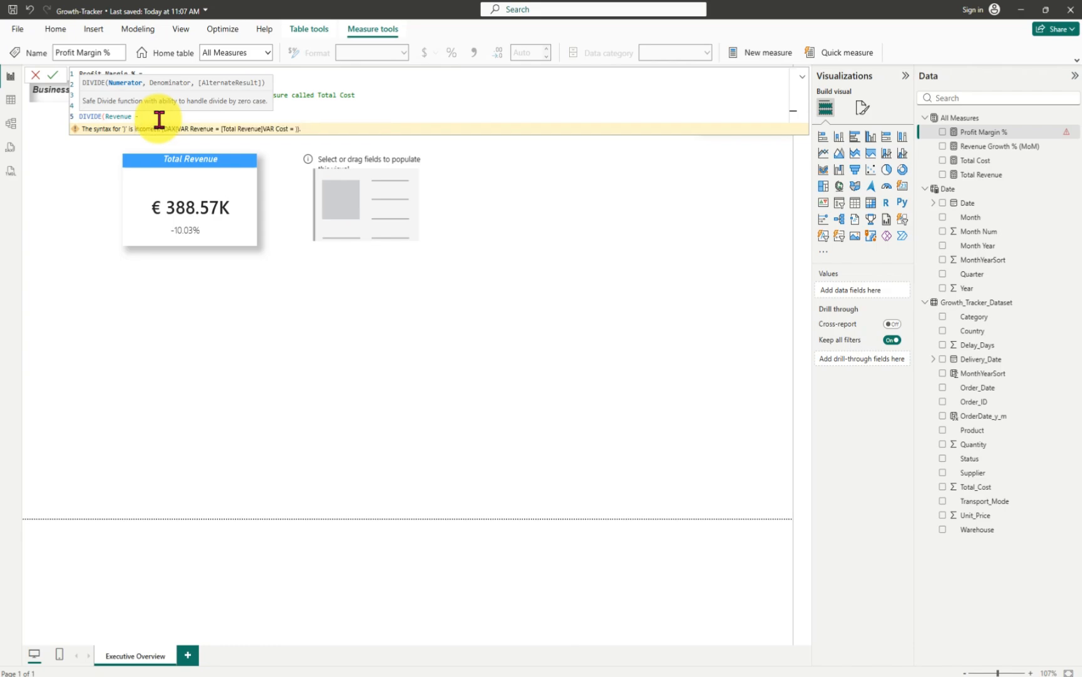
{"action": "type", "text": "Cost"}
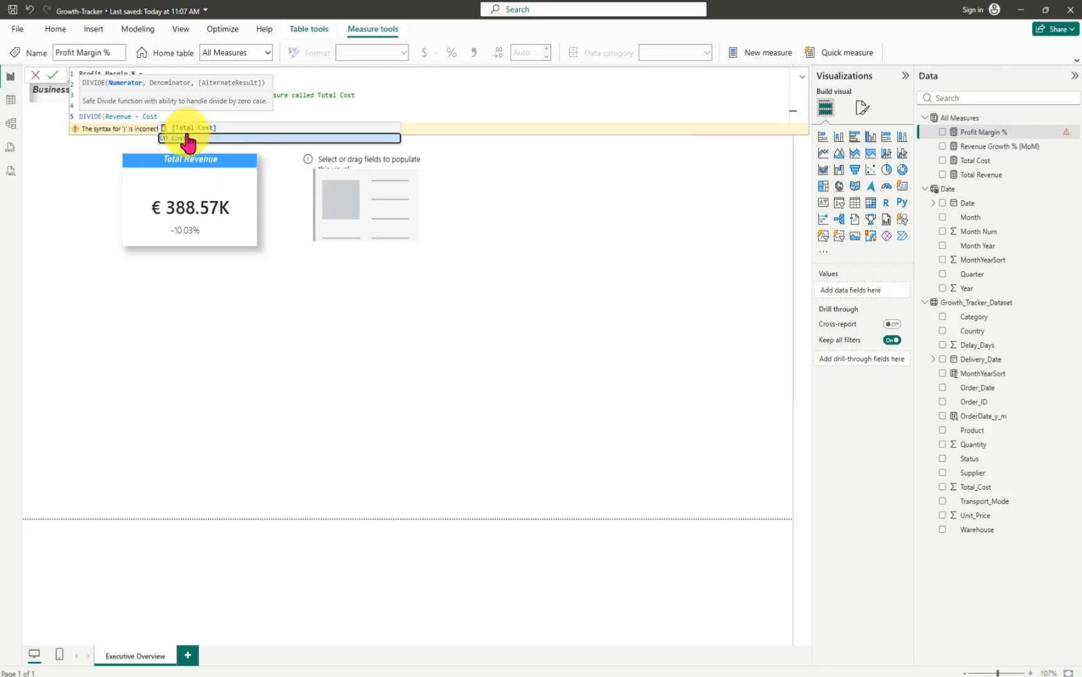
{"action": "left_click", "coordinate": [184, 138]}
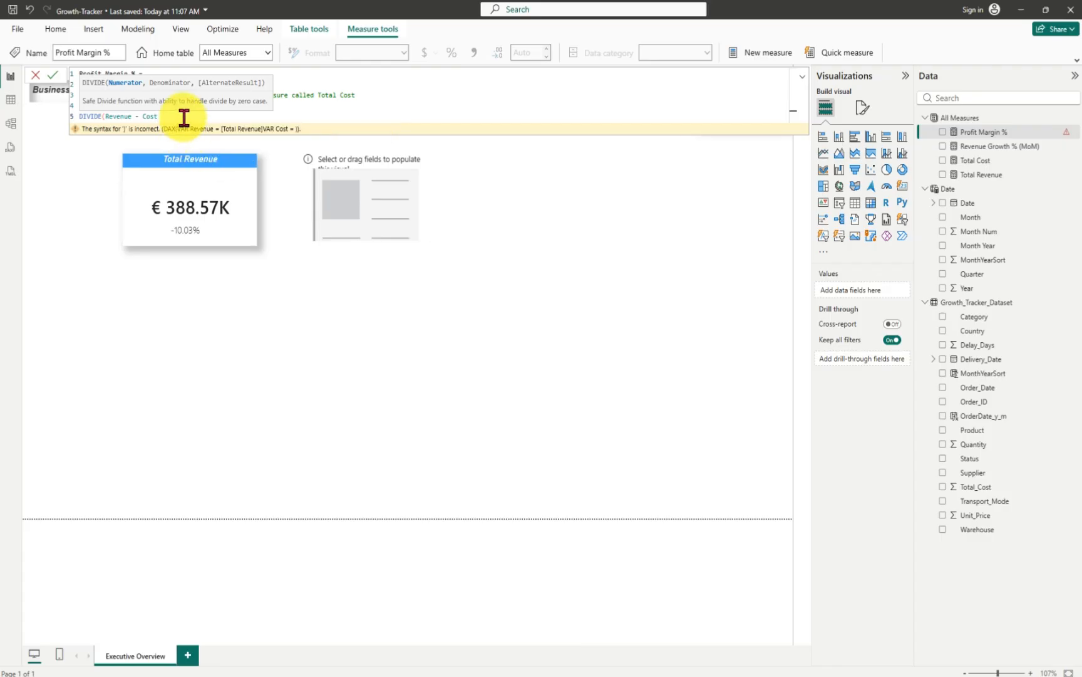
- Complete the DIVIDE function with Revenue as the denominator and 0 as the alternate result, including the closing parenthesis
{"action": "type", "text": ","}
{"action": "type", "text": "Re"}
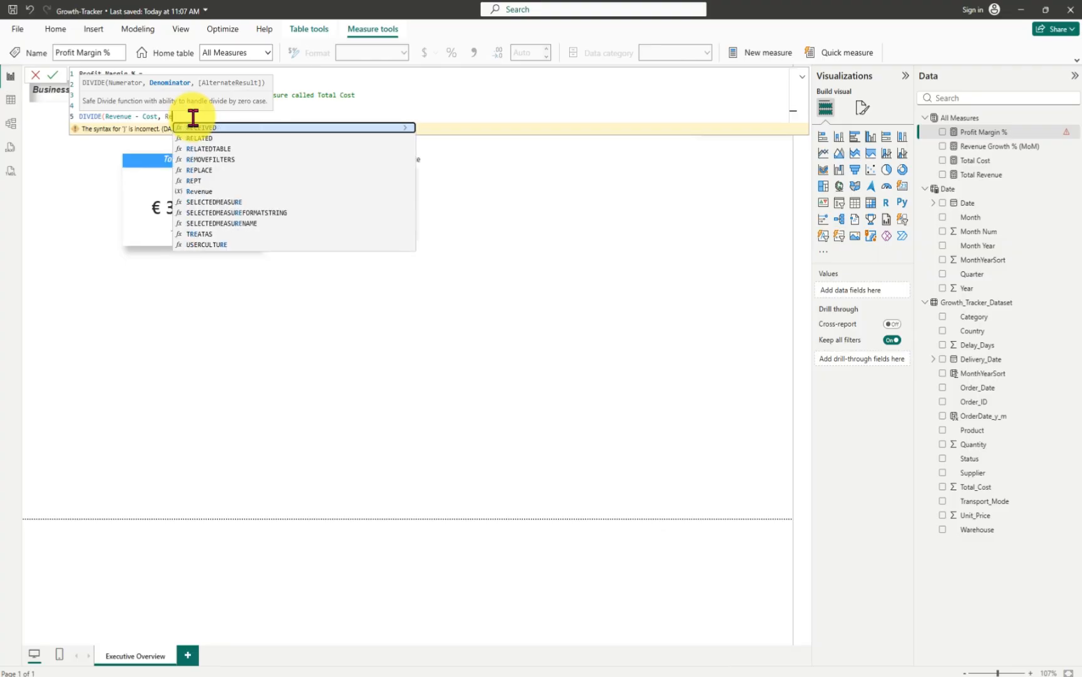
{"action": "left_click", "coordinate": [218, 200]}
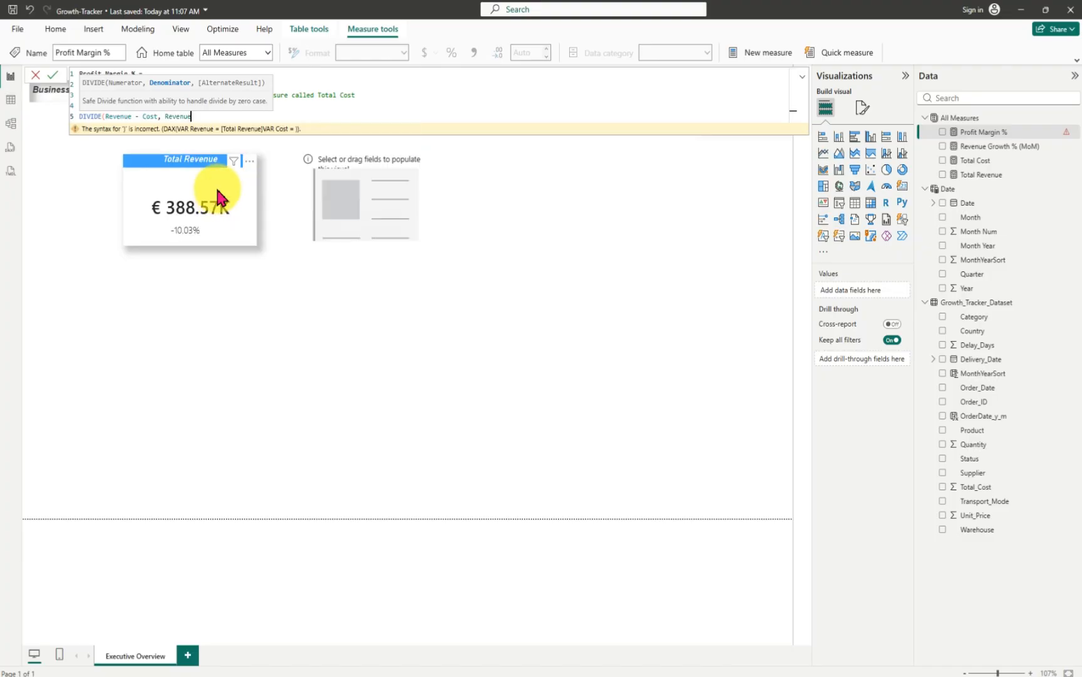
{"action": "type", "text": ", 0"}
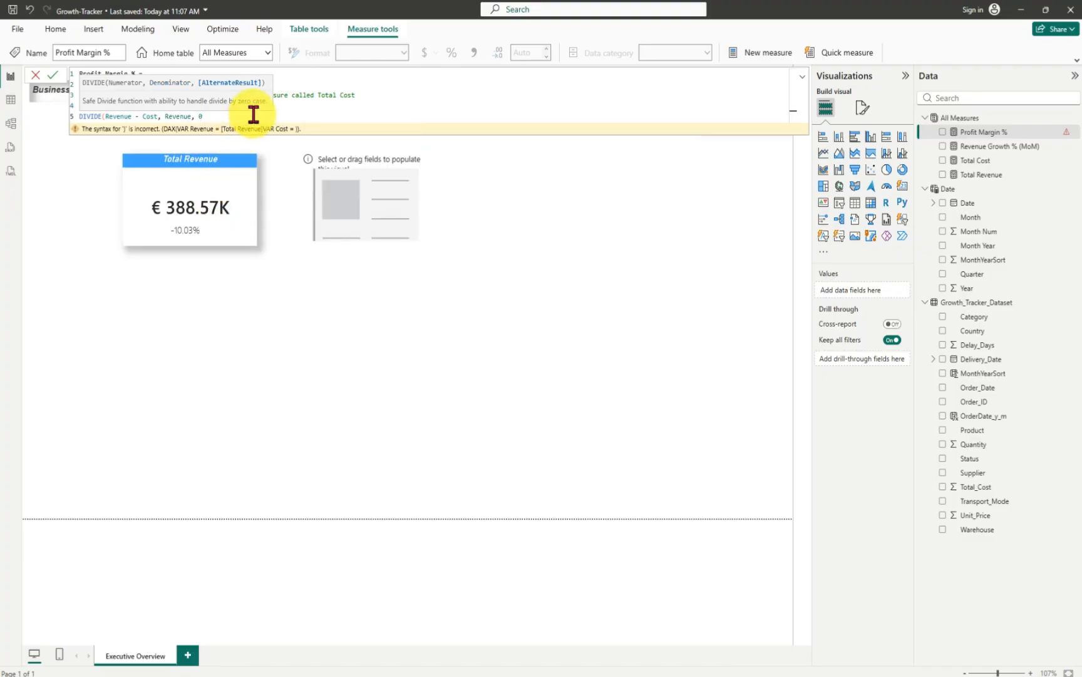
{"action": "type", "text": ")"}
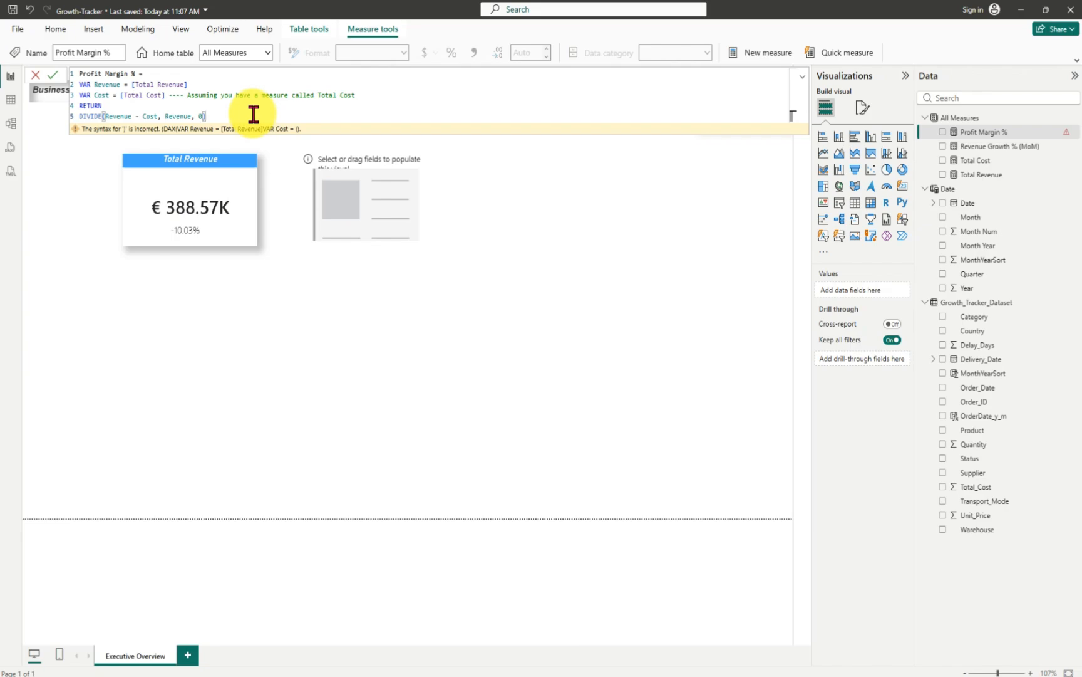
- Commit the Profit Margin % measure and add it as the value of the empty card beside Total Revenue
{"action": "left_click", "coordinate": [54, 77]}
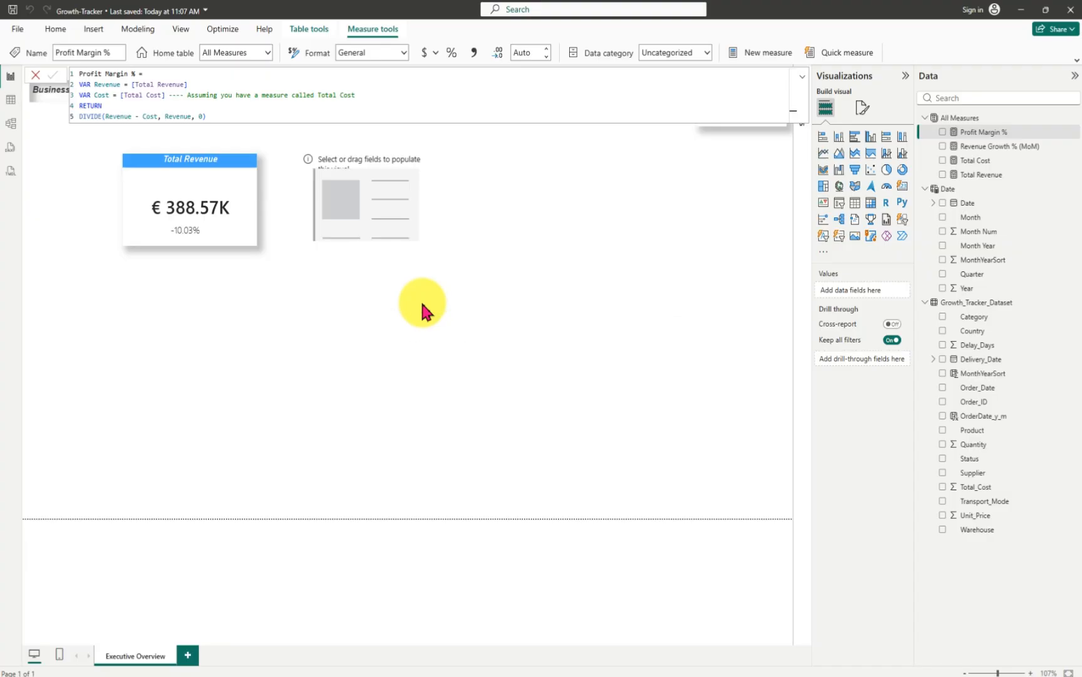
{"action": "left_click", "coordinate": [383, 178]}
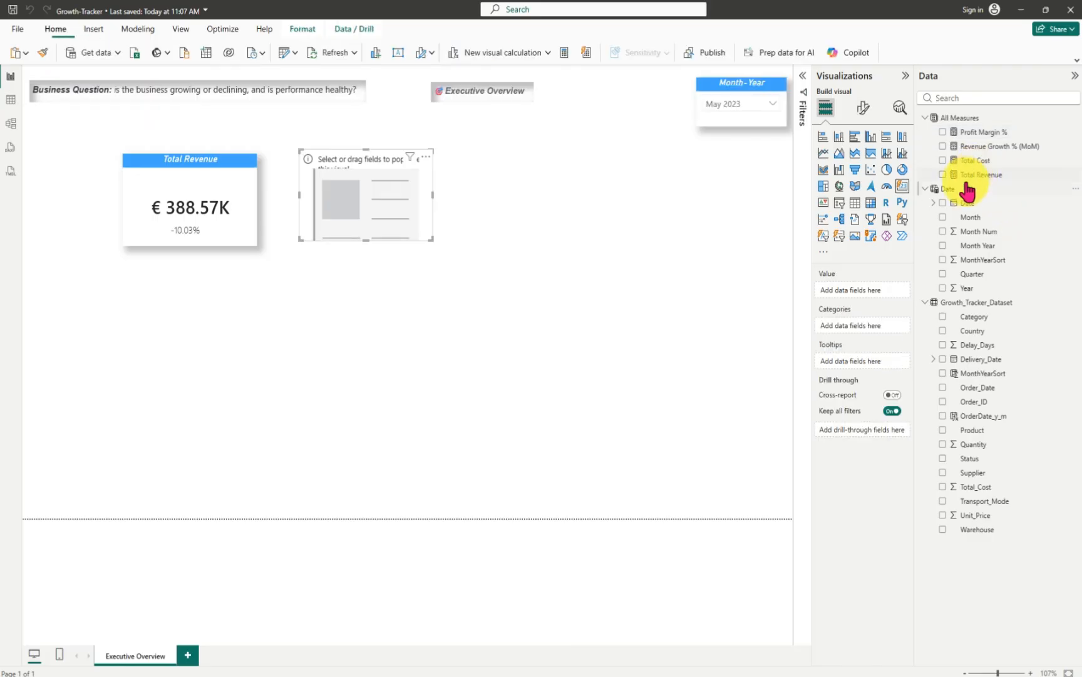
{"action": "left_click", "coordinate": [943, 132]}
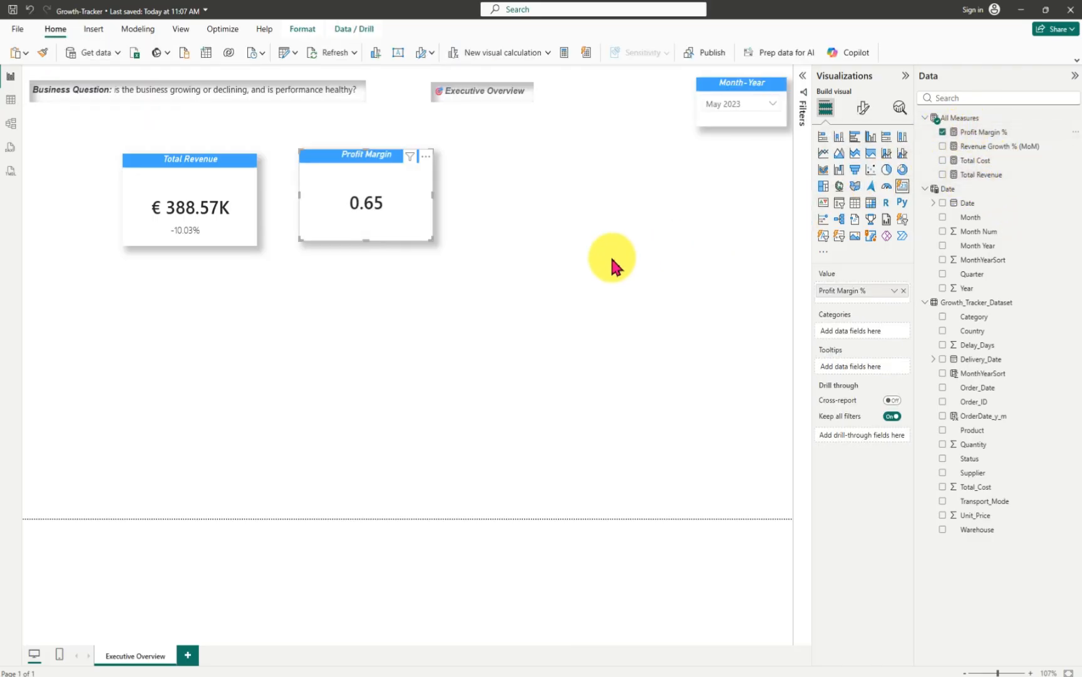
- Format the Profit Margin % measure as a percentage with 2 decimals and align its card level with the Total Revenue card
{"action": "left_click", "coordinate": [974, 132]}
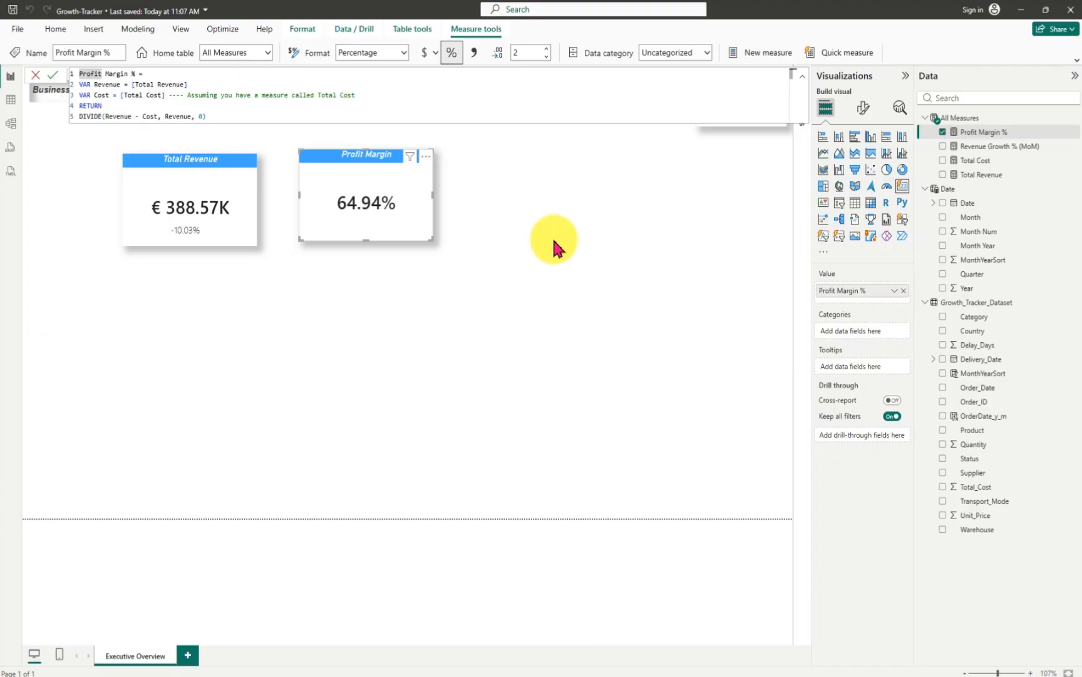
{"action": "left_click_drag", "start_coordinate": [335, 151], "coordinate": [334, 166]}
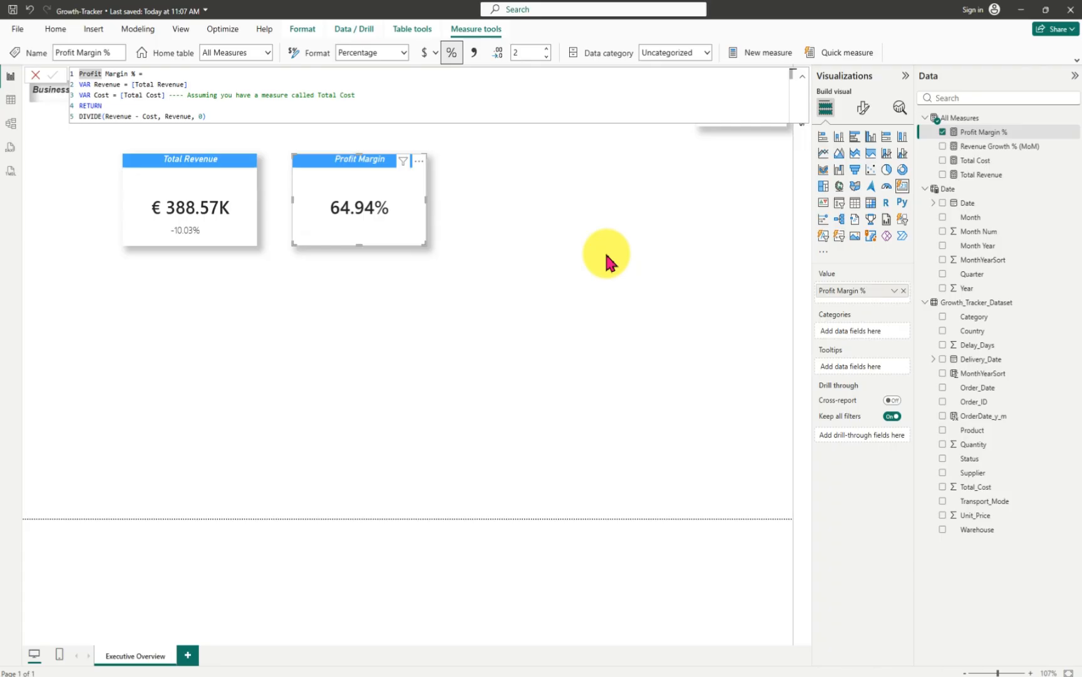
{"action": "left_click", "coordinate": [570, 271]}
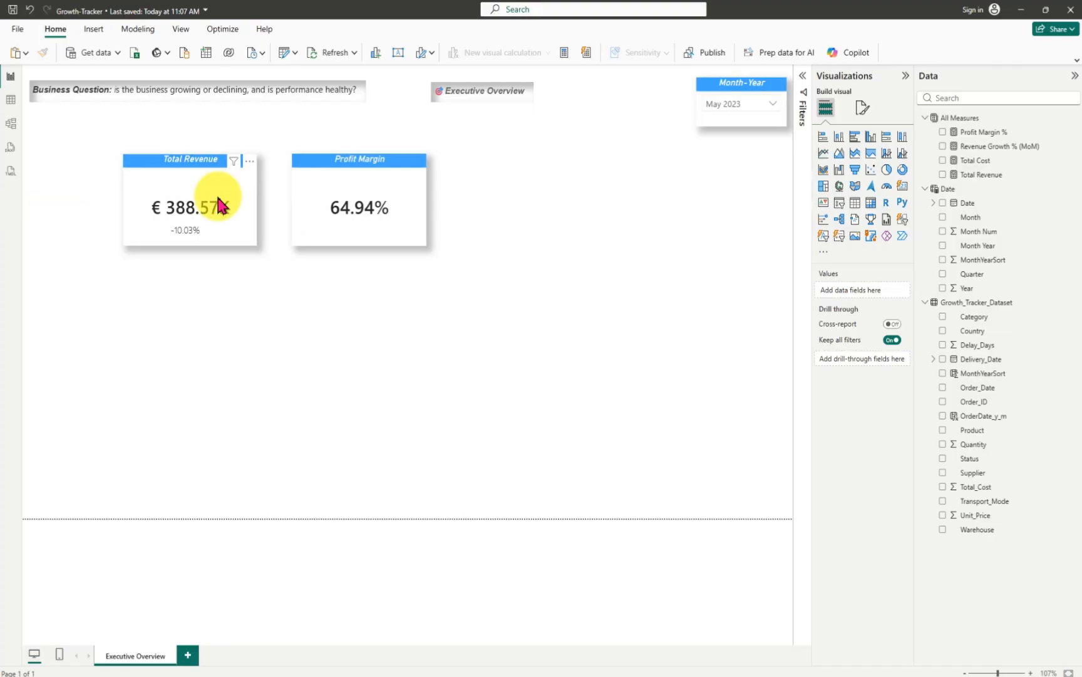
- Duplicate the Profit Margin card and place the copy beside the original, aligned in the same row
{"action": "left_click", "coordinate": [306, 168]}
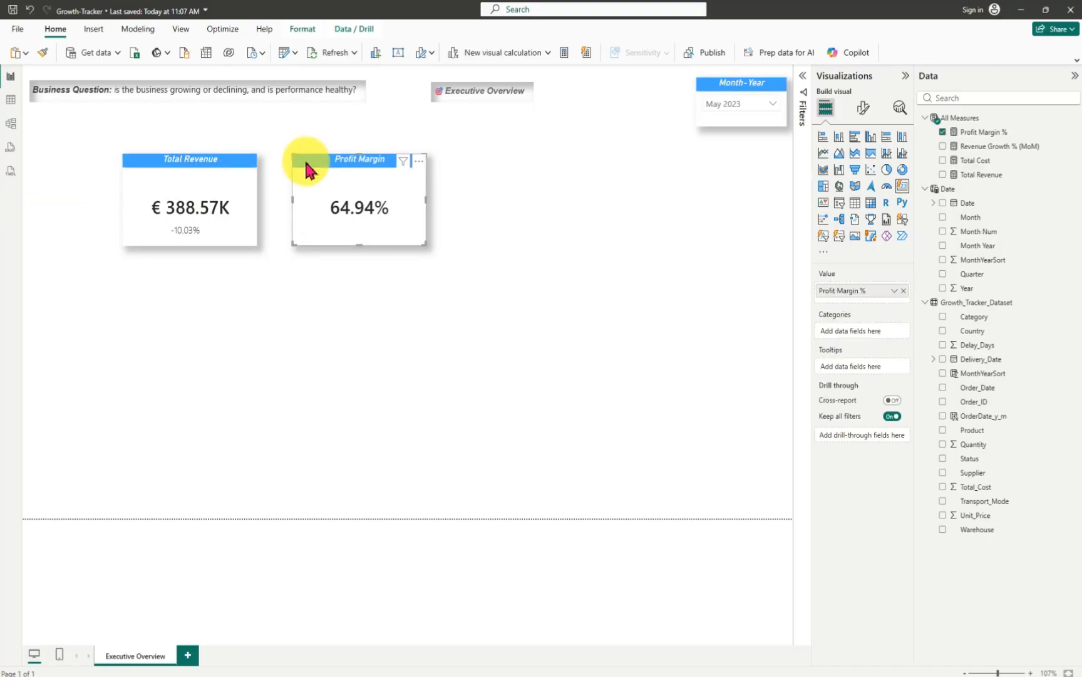
{"action": "key", "text": "ctrl+v"}
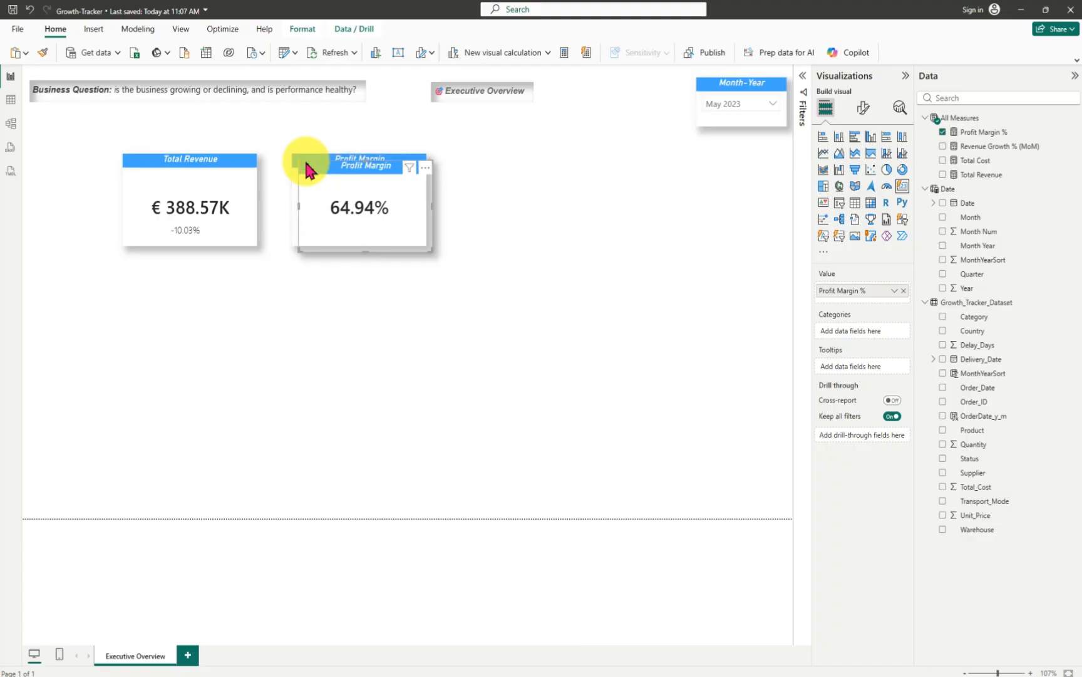
{"action": "left_click_drag", "start_coordinate": [307, 166], "coordinate": [492, 154]}
{"action": "left_click", "coordinate": [503, 348]}
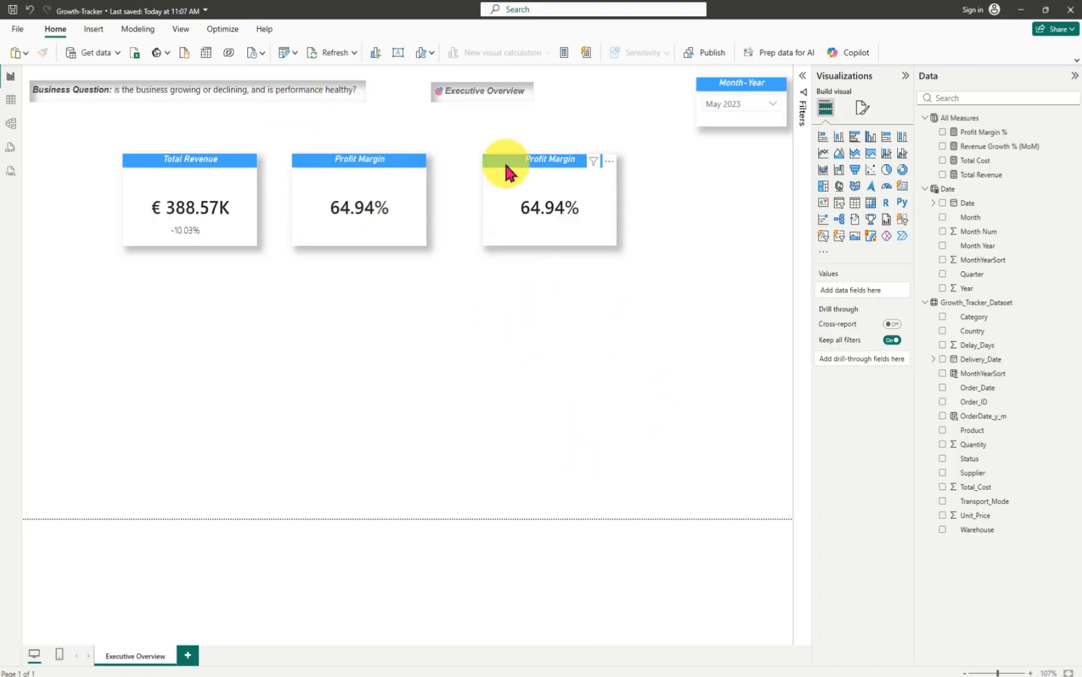
{"action": "mouse_move", "coordinate": [506, 172]}
{"action": "left_mouse_down"}
{"action": "mouse_move", "coordinate": [476, 164]}
{"action": "mouse_move", "coordinate": [492, 171]}
{"action": "left_mouse_up"}
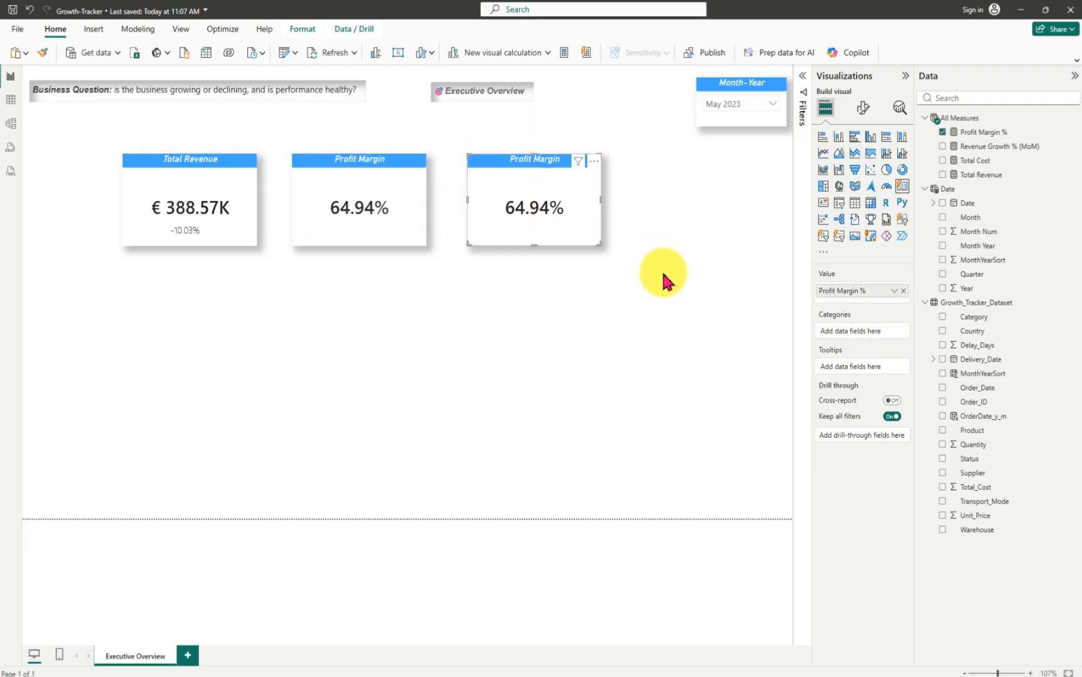
- Change the duplicated card's title to Growth Status and remove the Profit Margin % measure from it
{"action": "left_click", "coordinate": [863, 107]}
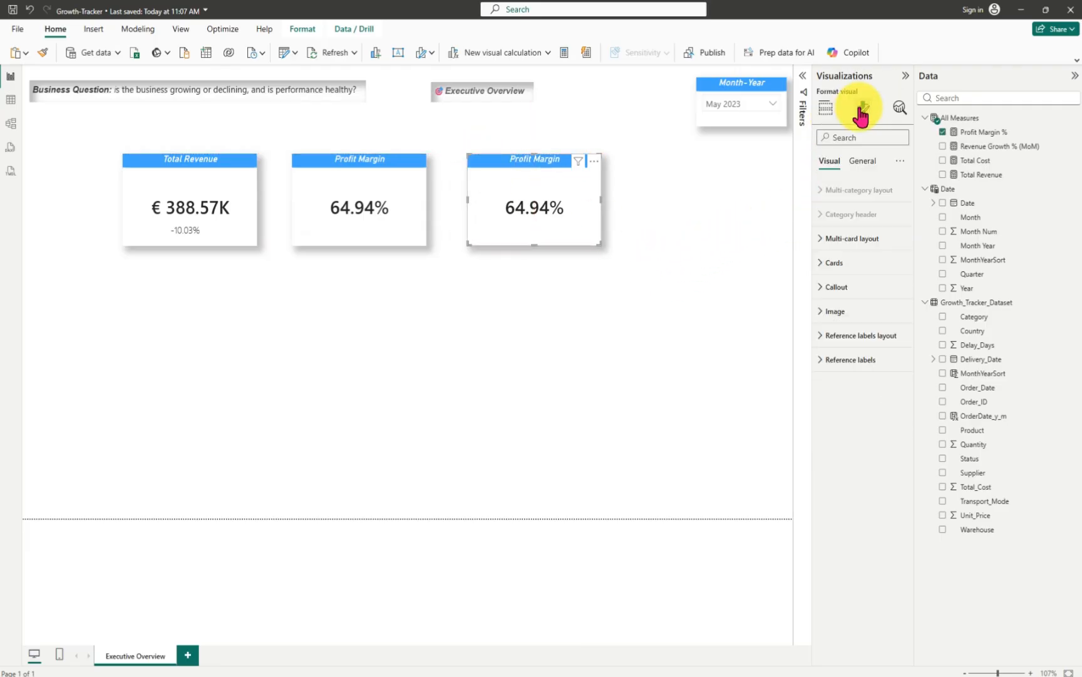
{"action": "left_click", "coordinate": [863, 161]}
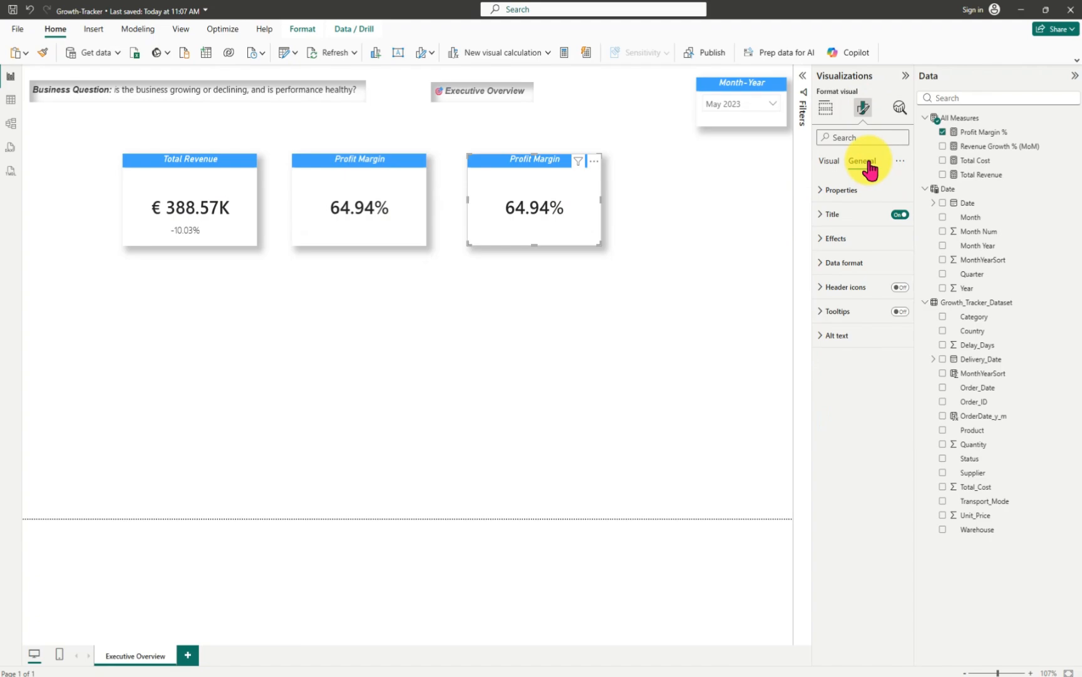
{"action": "left_click", "coordinate": [821, 214]}
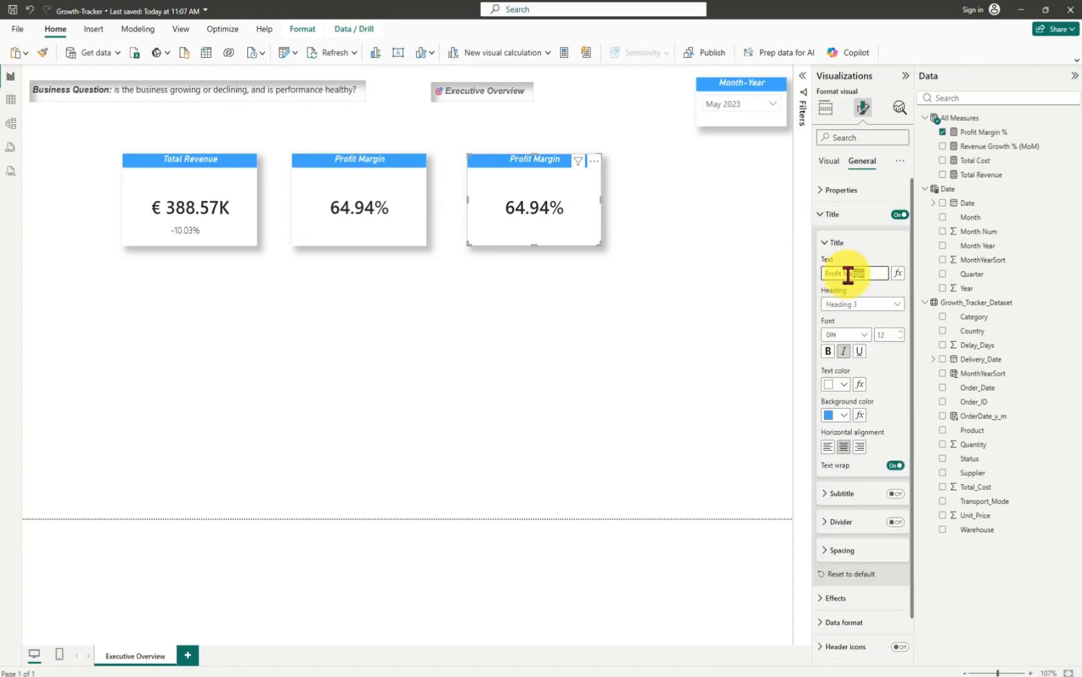
{"action": "left_click_drag", "start_coordinate": [864, 274], "coordinate": [813, 283]}
{"action": "key", "text": "BackSpace"}
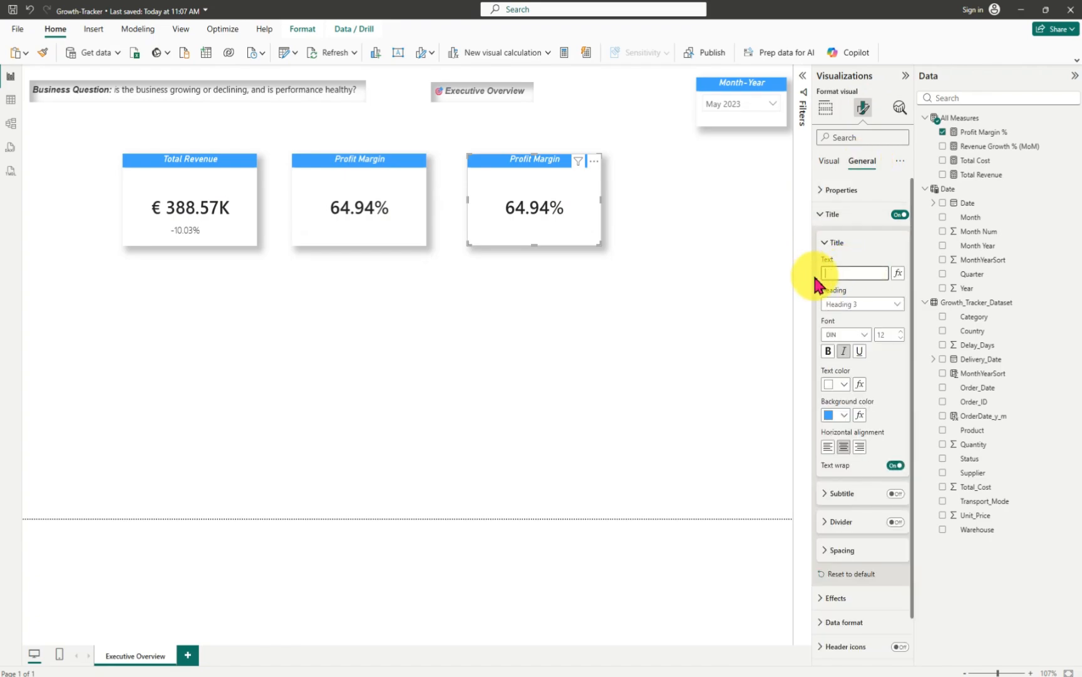
{"action": "type", "text": "Growth Status"}
{"action": "left_click", "coordinate": [725, 290]}
{"action": "left_click", "coordinate": [513, 174]}
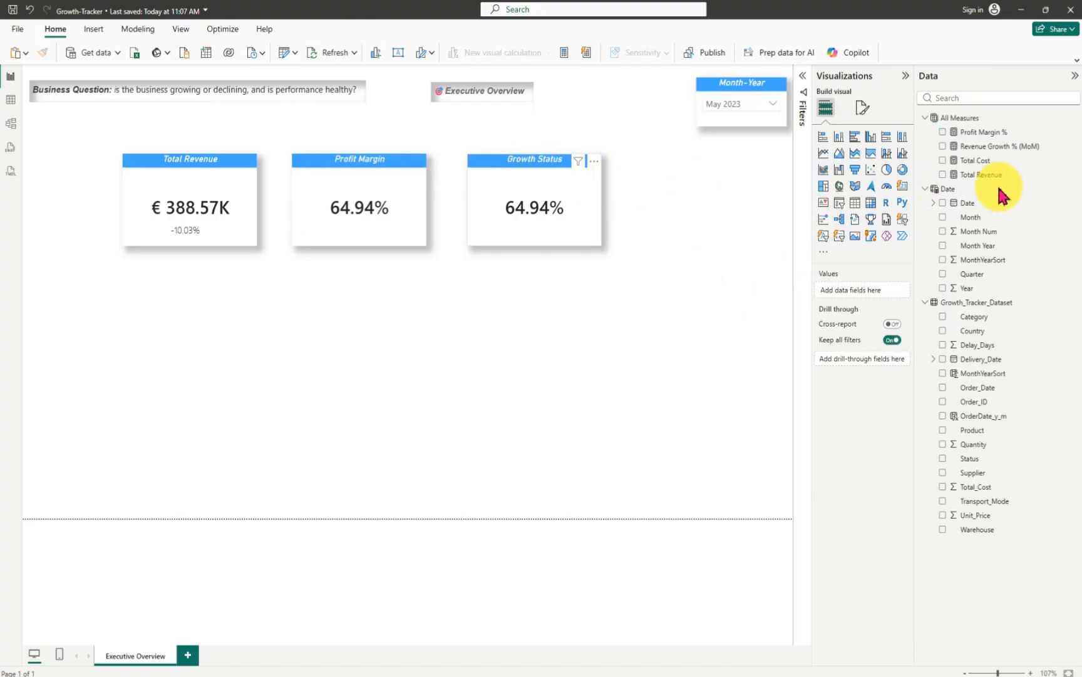
{"action": "left_click", "coordinate": [943, 132]}
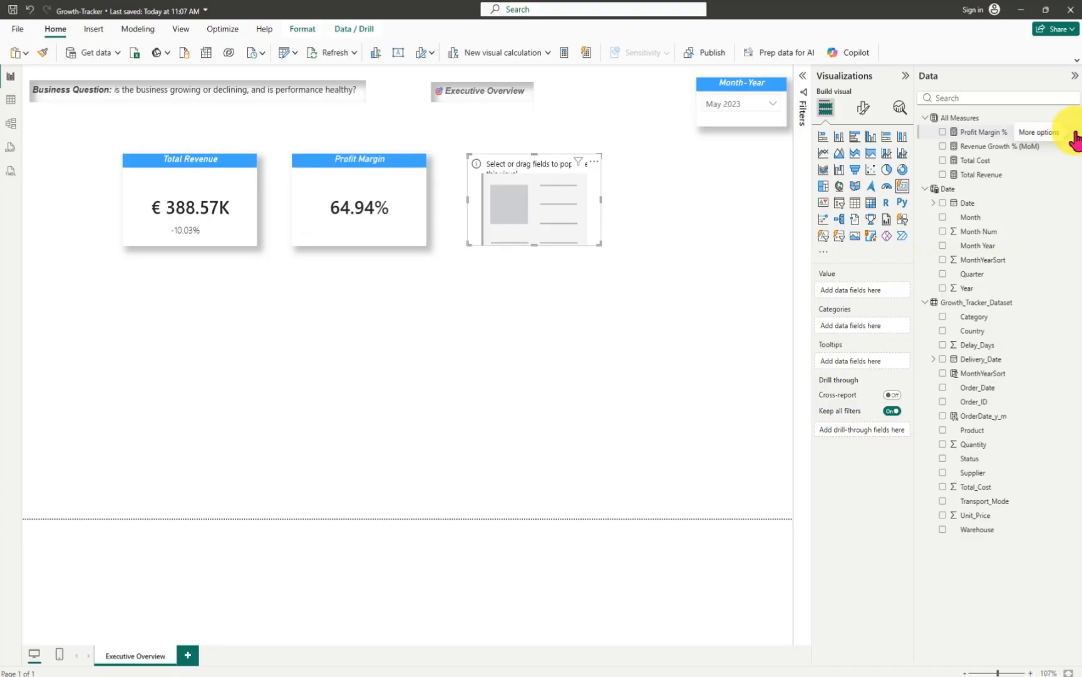
- Create a new measure in the All Measures table, name it Growth Status in the formula, and start a second line
{"action": "left_click", "coordinate": [1073, 138]}
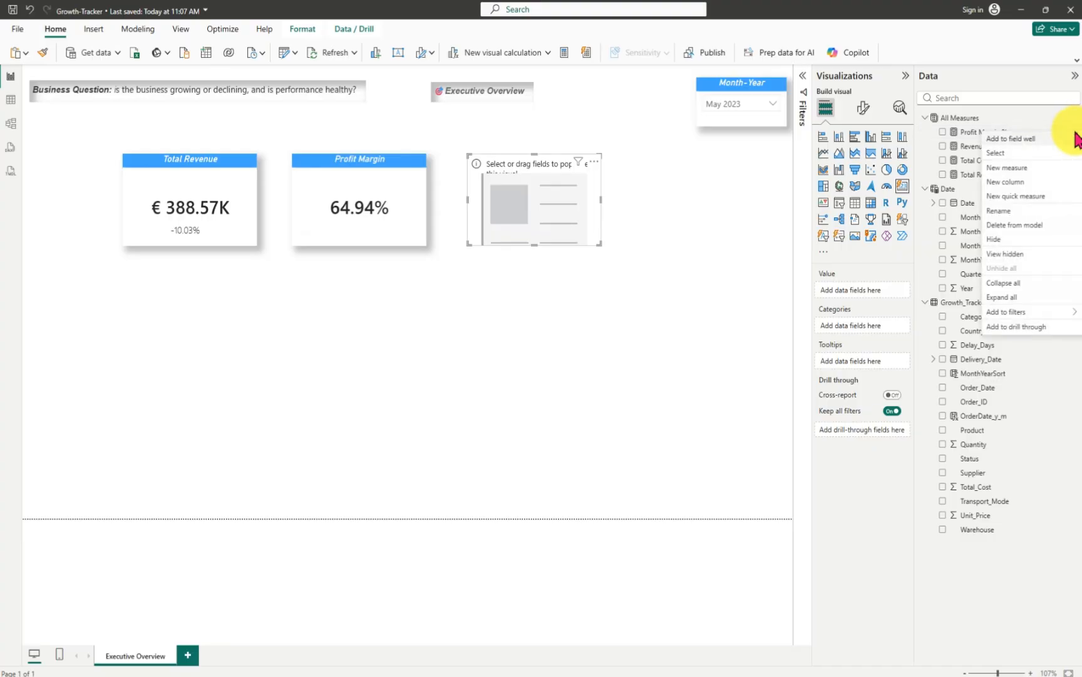
{"action": "left_click", "coordinate": [1002, 169]}
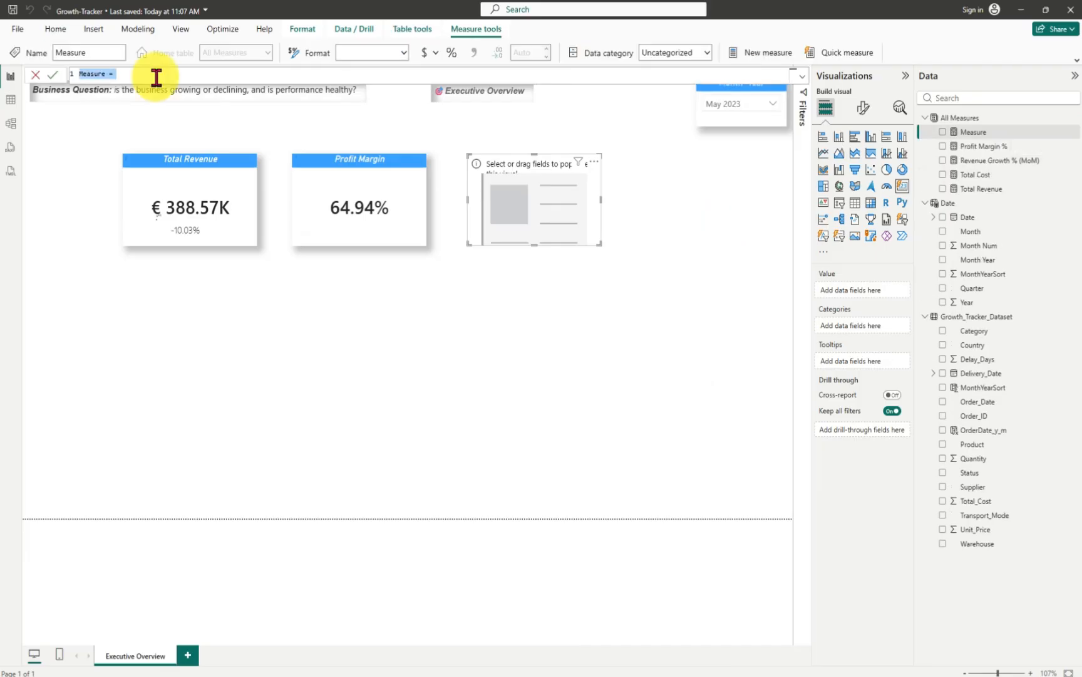
{"action": "key", "text": "BackSpace"}
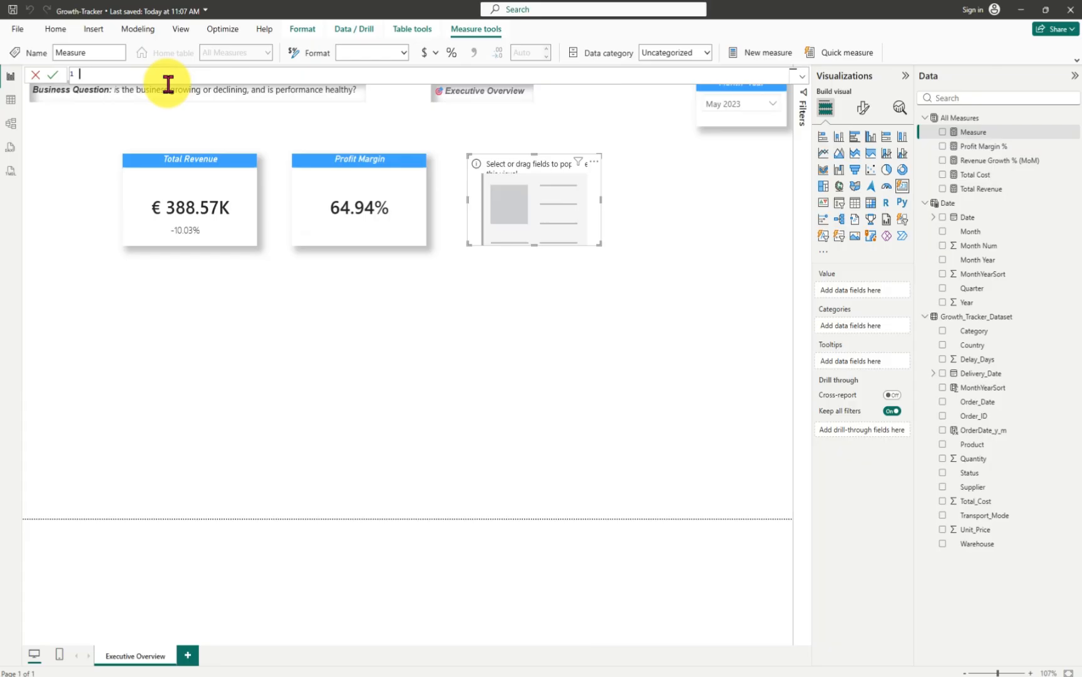
{"action": "type", "text": "Growth Status ="}
{"action": "key", "text": "shift+Return"}
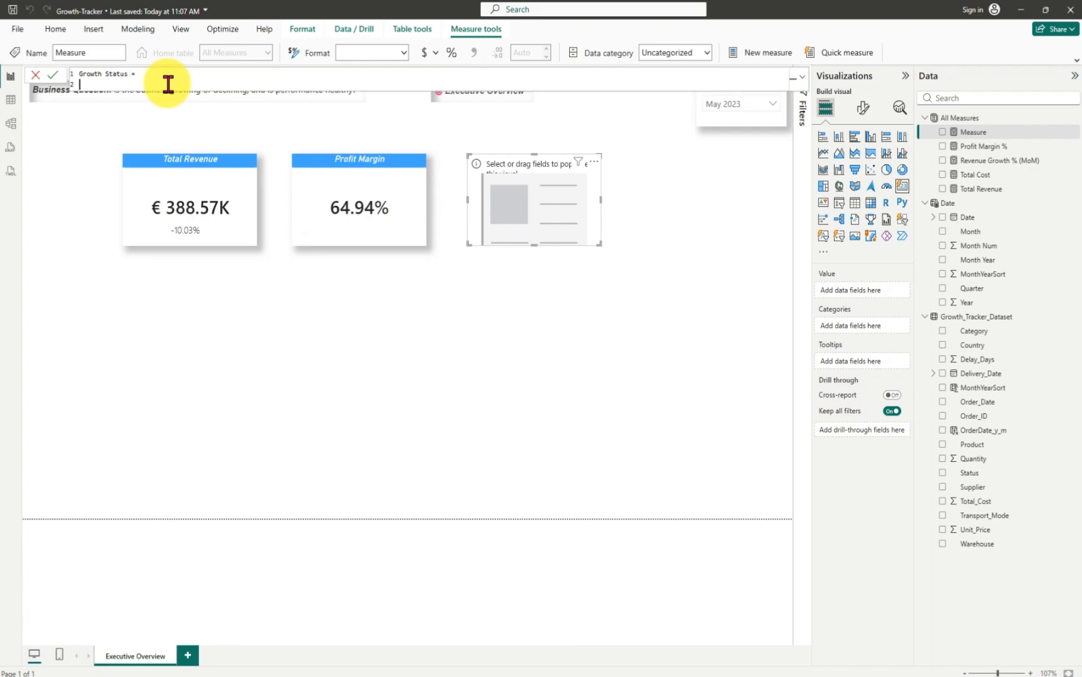
- Define the variable VAR Growth = [Revenue Growth % (MoM)] in the Growth Status formula and start a new line
{"action": "type", "text": "var"}
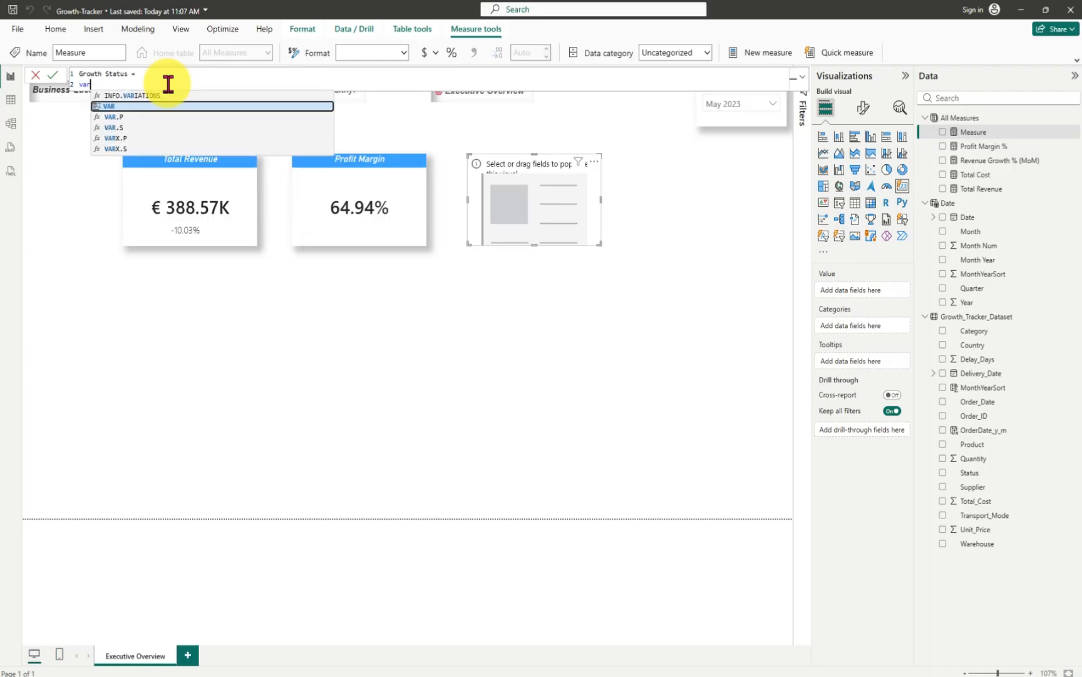
{"action": "key", "text": "Tab"}
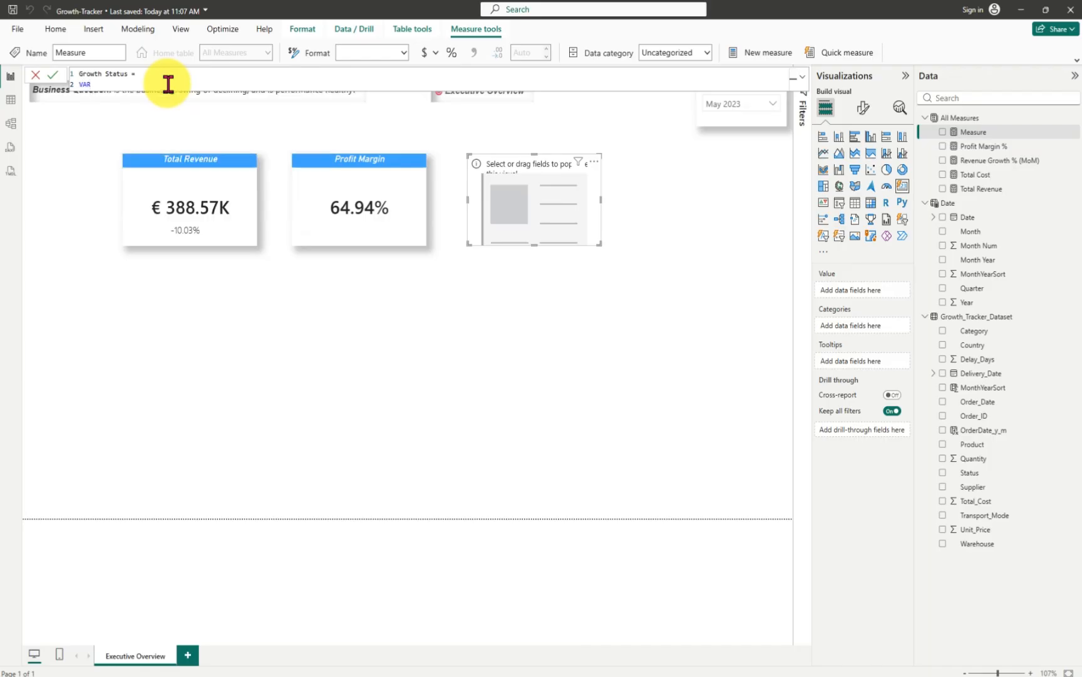
{"action": "type", "text": "Growth"}
{"action": "type", "text": "= rev"}
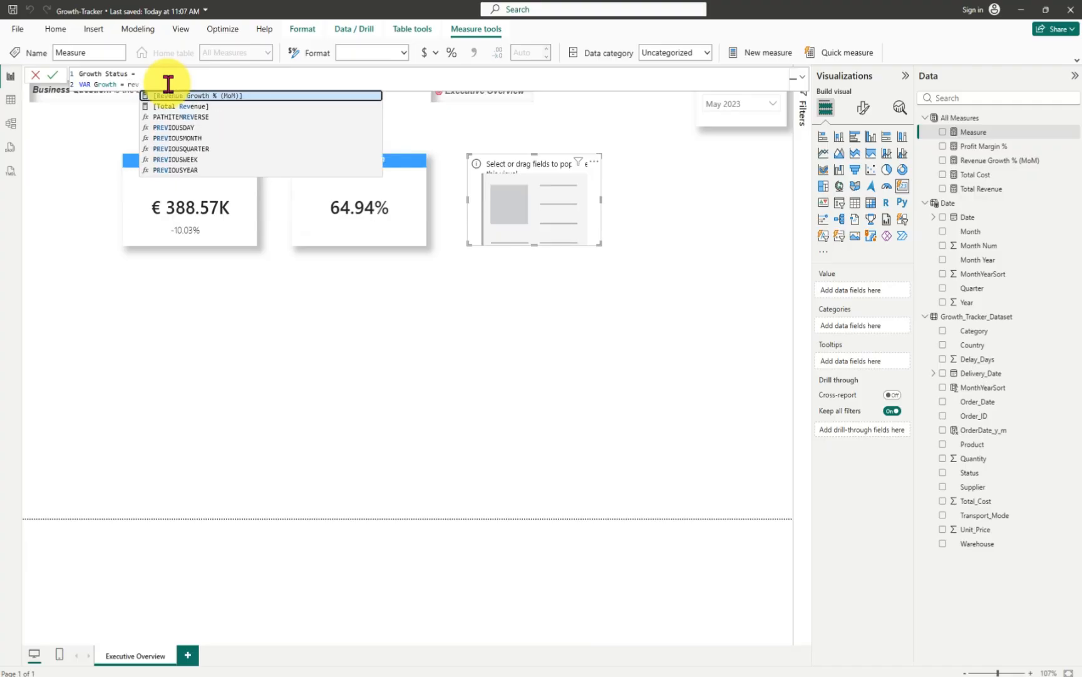
{"action": "left_click", "coordinate": [196, 95]}
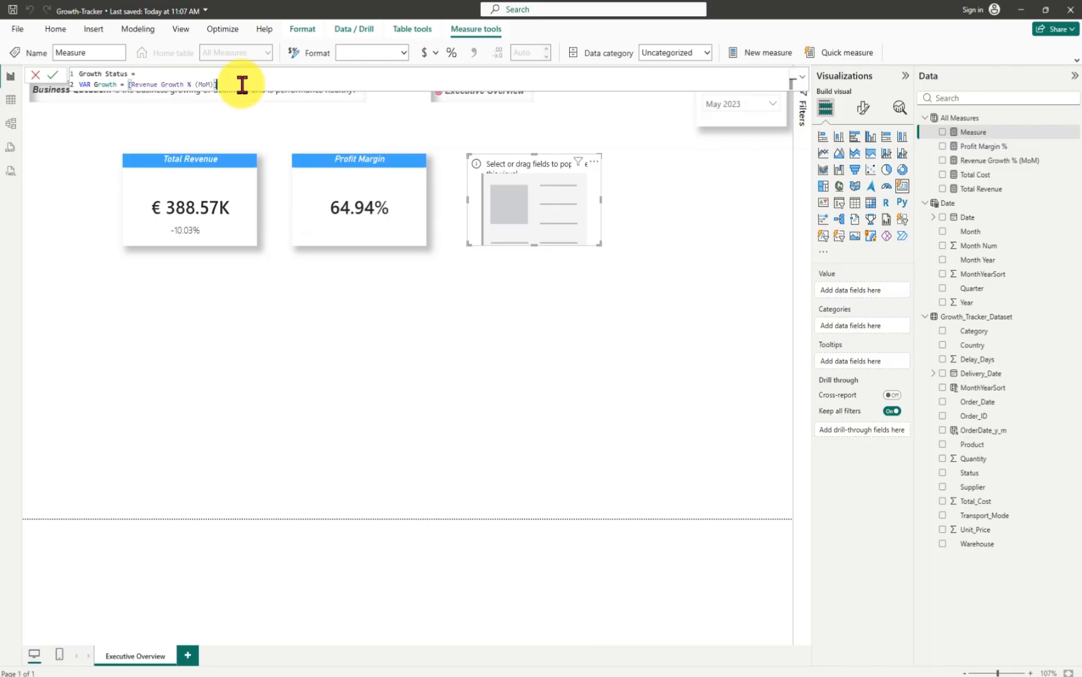
{"action": "key", "text": "shift+Return"}
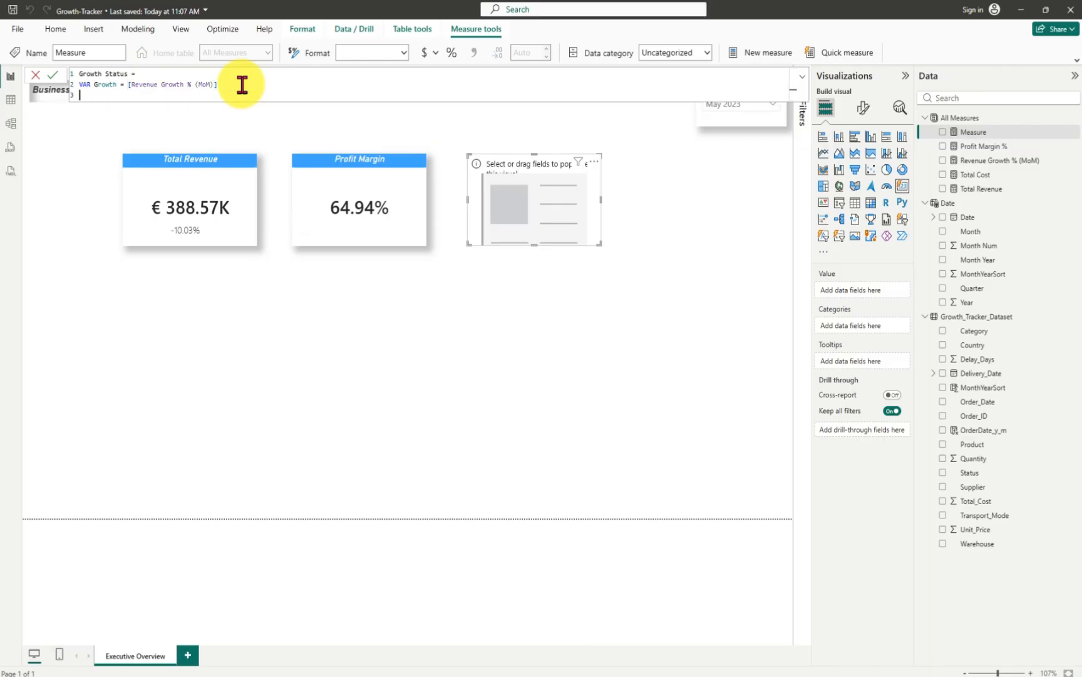
- Add a RETURN line below the Growth variable and start a new line under it
{"action": "type", "text": "ret"}
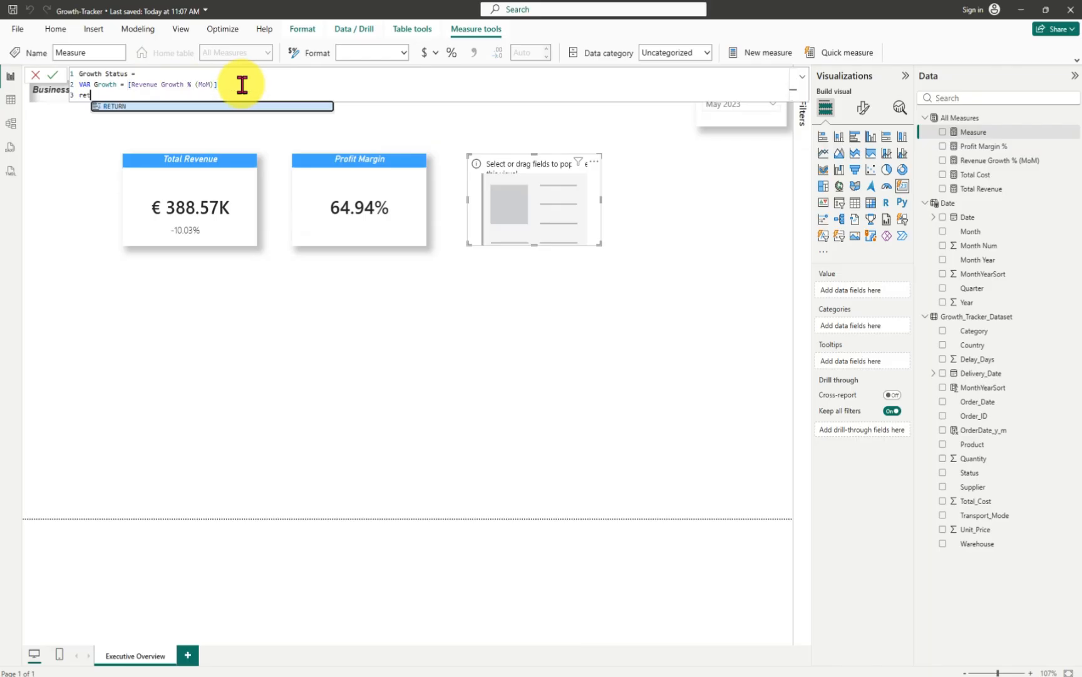
{"action": "key", "text": "Tab"}
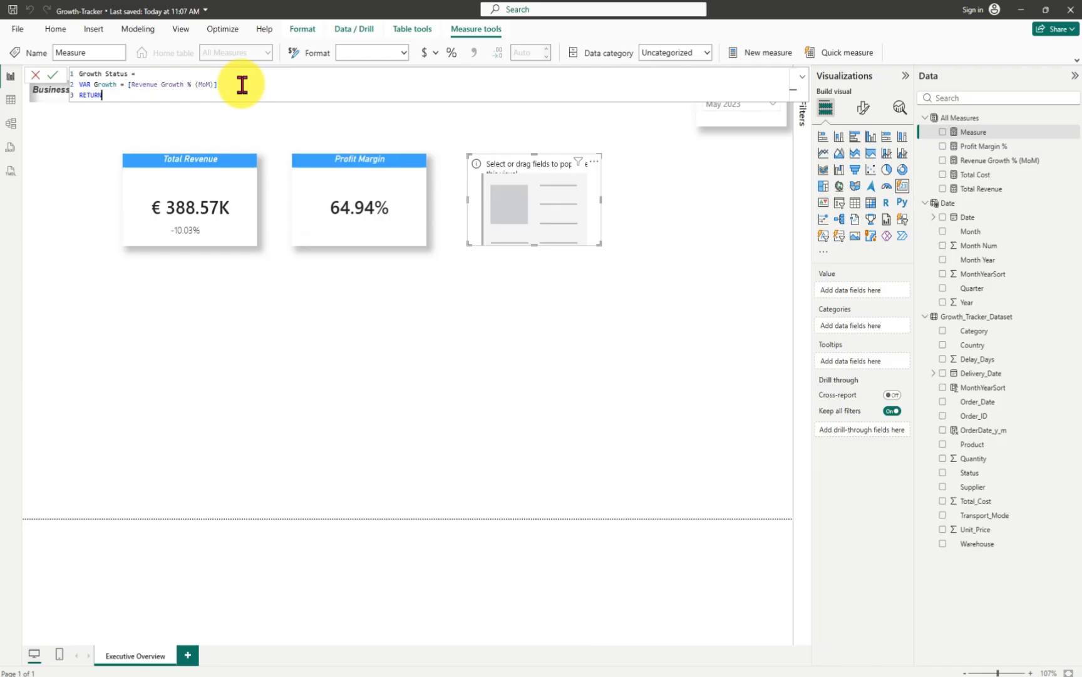
{"action": "key", "text": "shift+Return"}
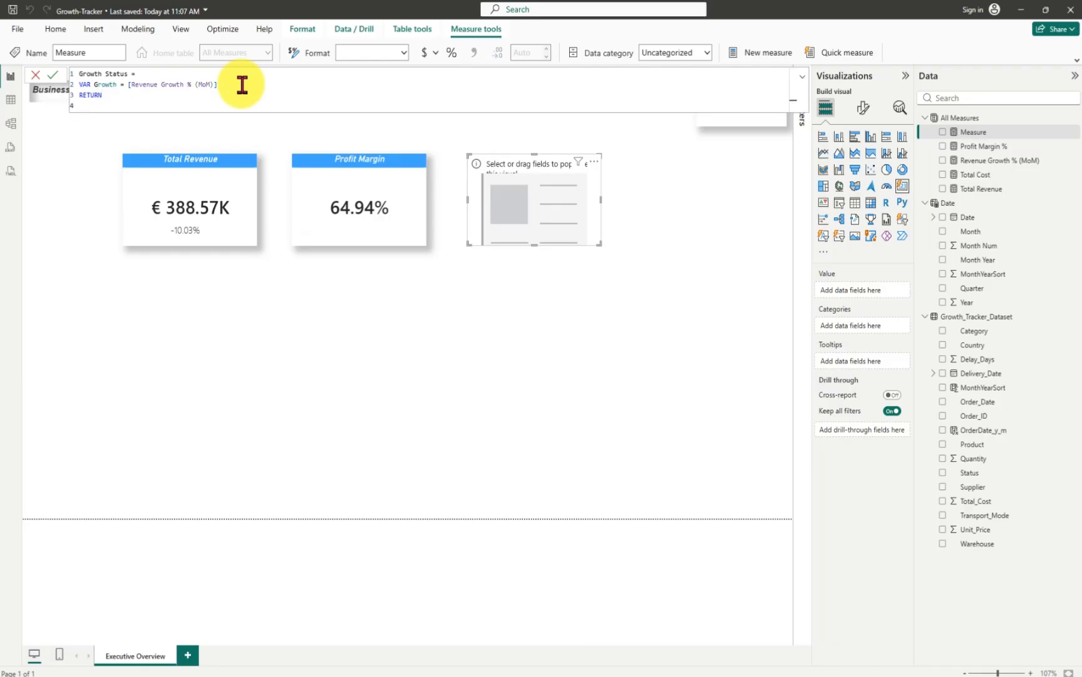
- Begin the indented return expression with SWITCH( TRUE(), and start a new line for its conditions
{"action": "key", "text": "Tab"}
{"action": "type", "text": "sw"}
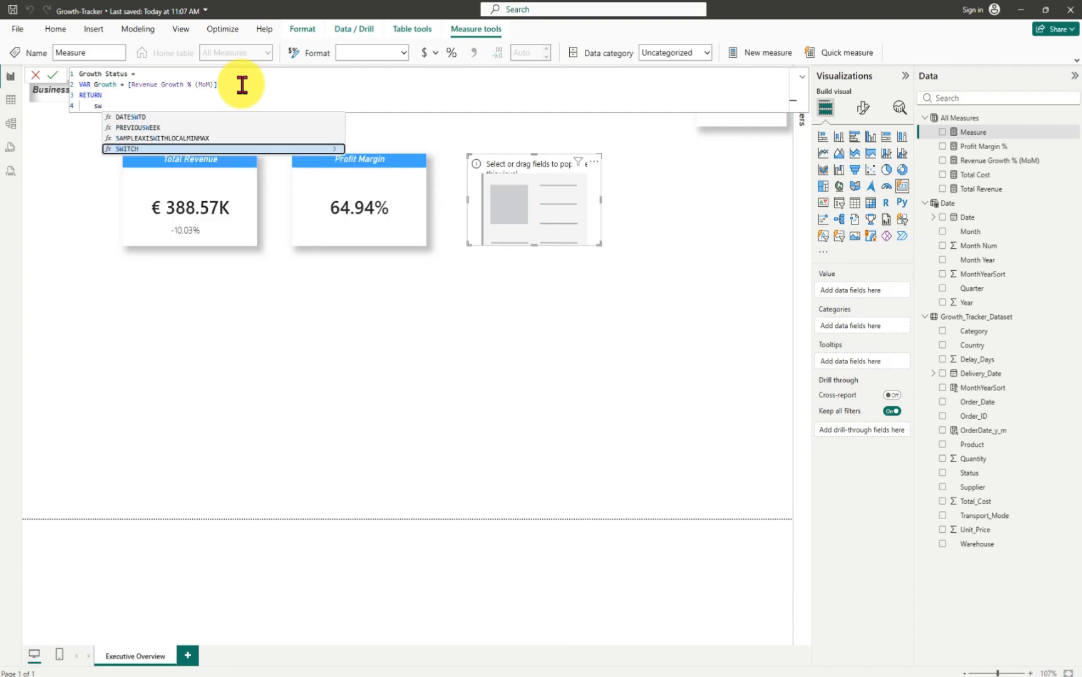
{"action": "key", "text": "Tab"}
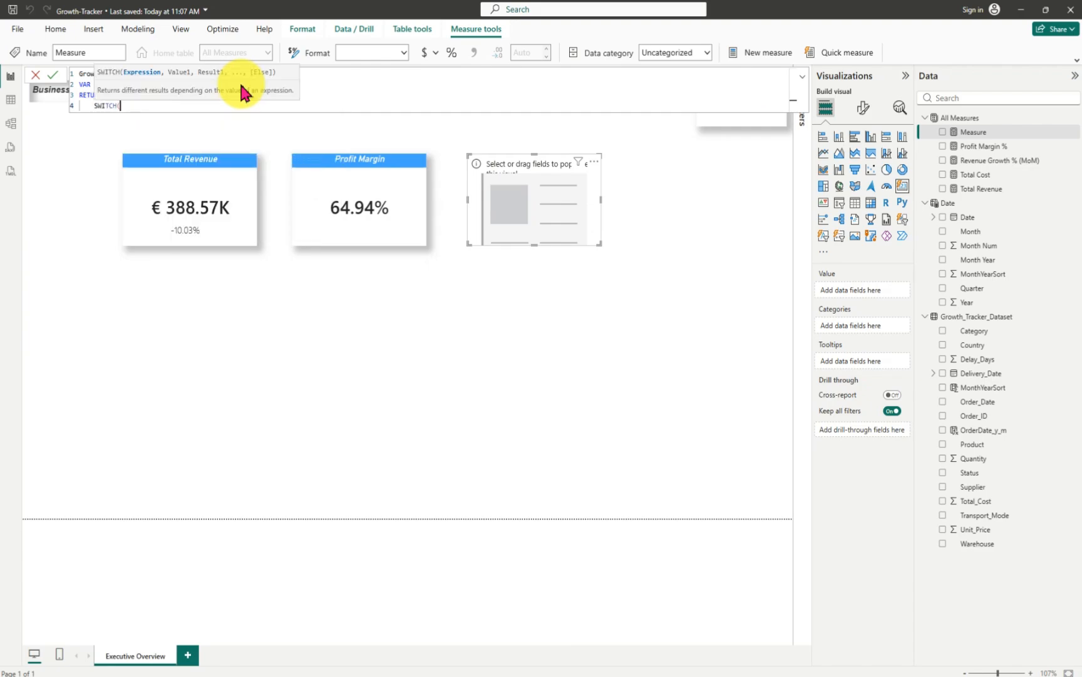
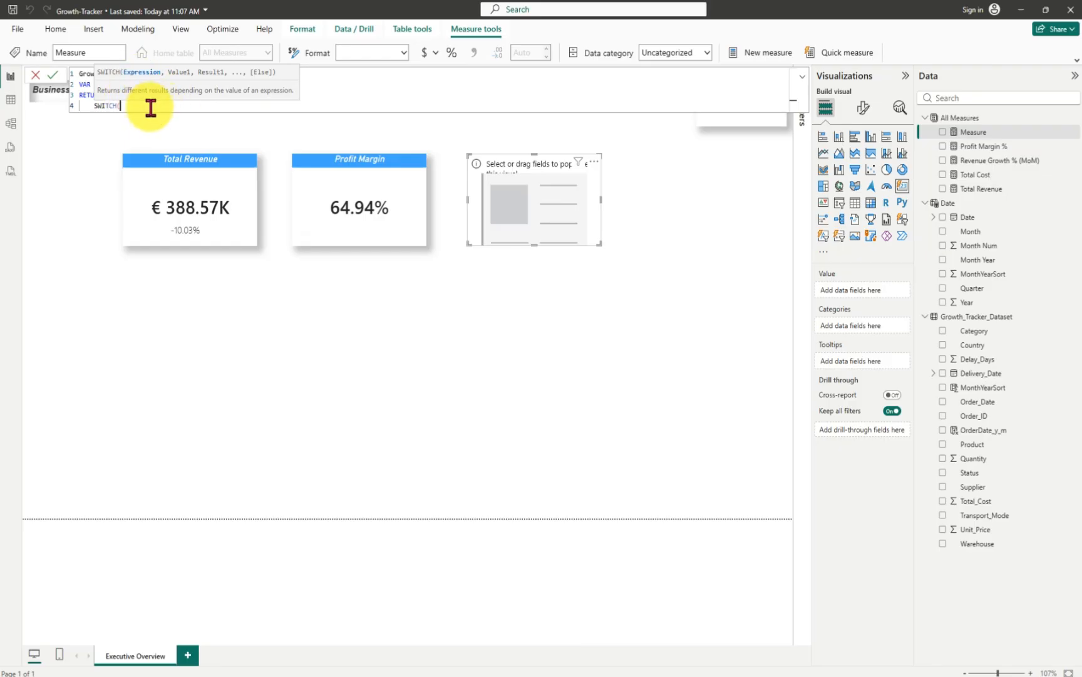
{"action": "type", "text": "TR"}
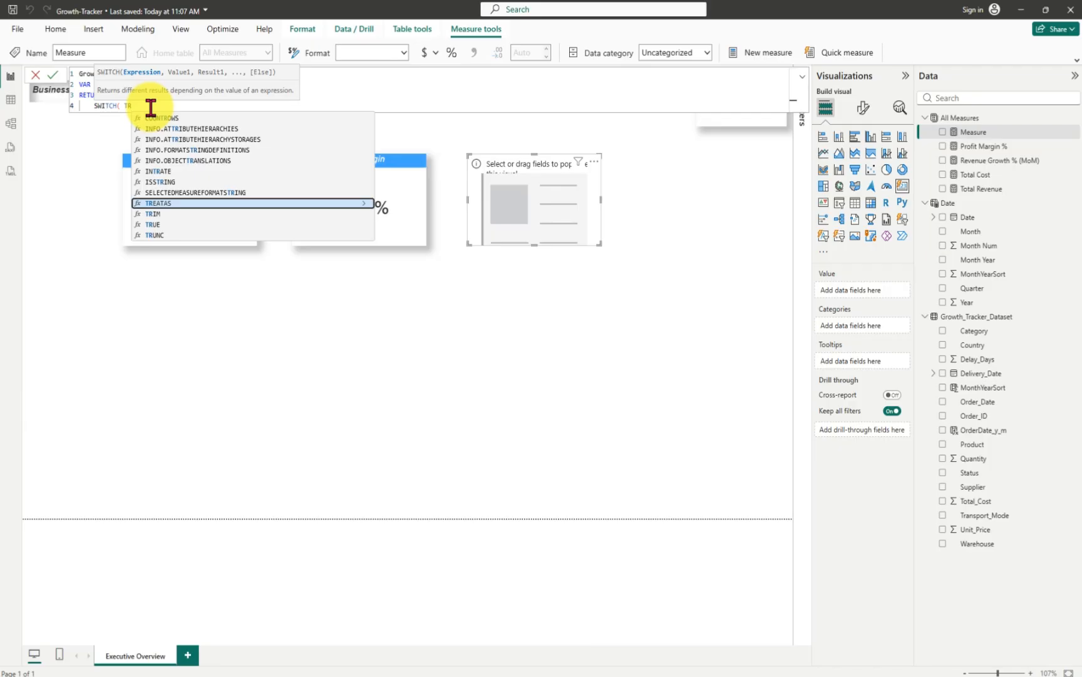
{"action": "left_click", "coordinate": [153, 225]}
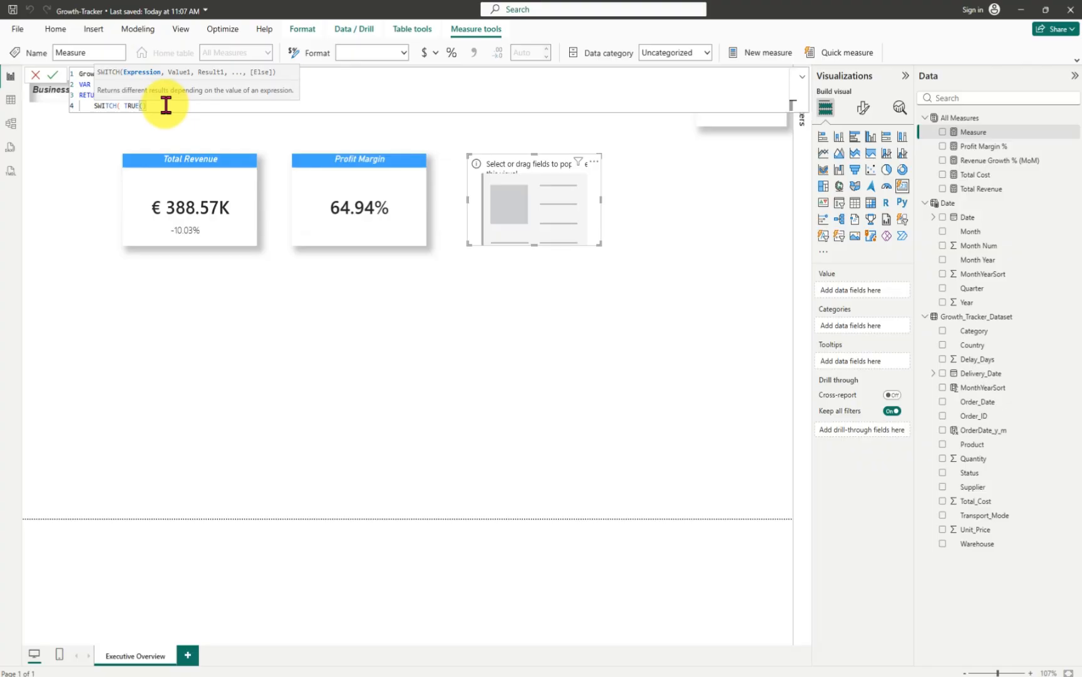
{"action": "type", "text": ","}
{"action": "key", "text": "shift+Return"}
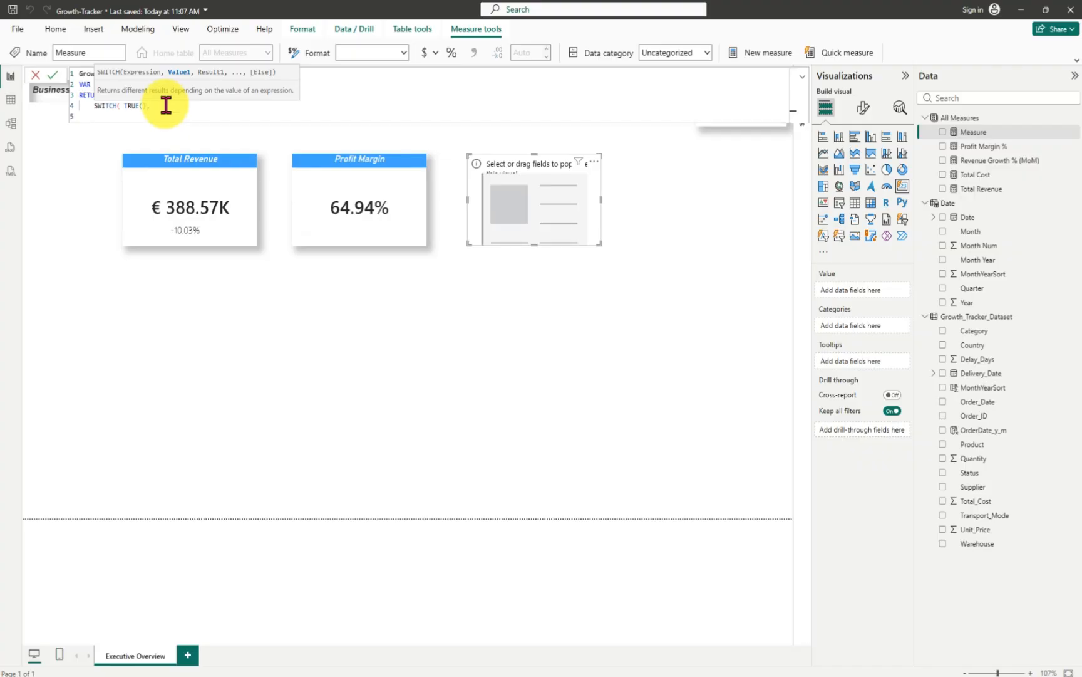
- Enter the first SWITCH condition, Growth > 0.05, on line 5 of the Growth Status formula
{"action": "type", "text": "Groe"}
{"action": "key", "text": "BackSpace"}
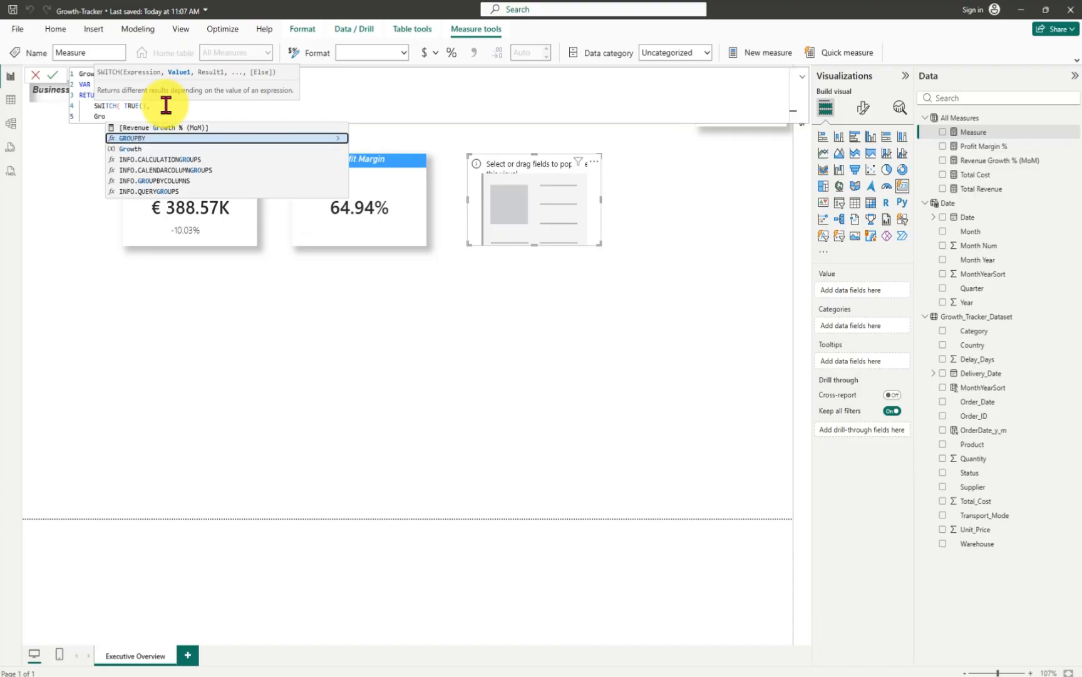
{"action": "left_click", "coordinate": [139, 149]}
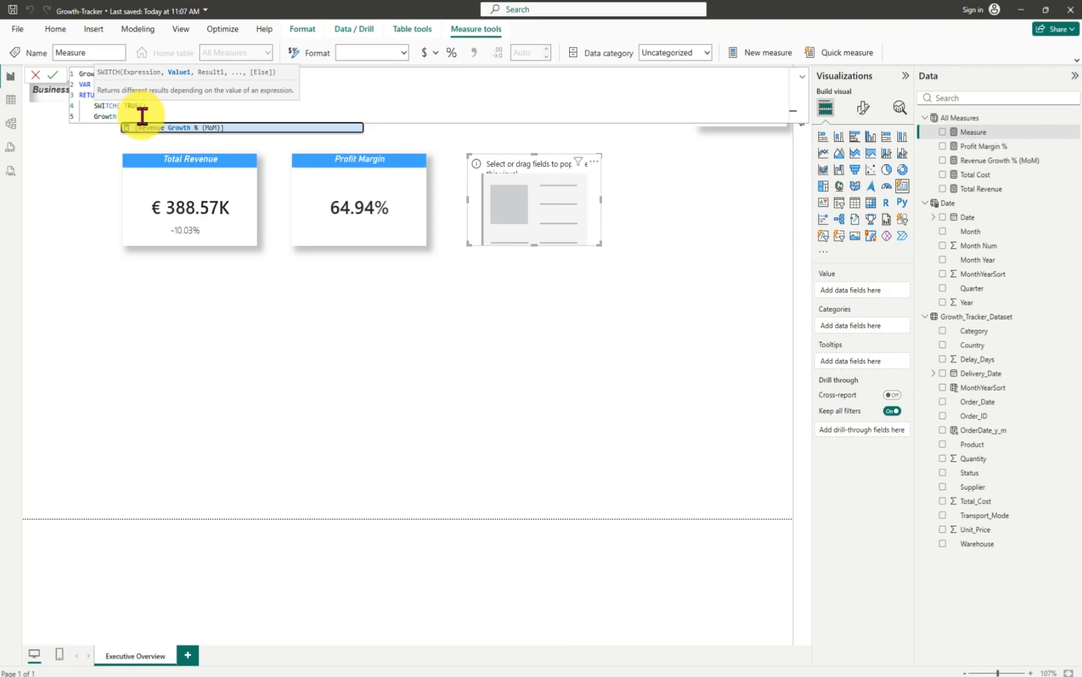
{"action": "key", "text": "Escape"}
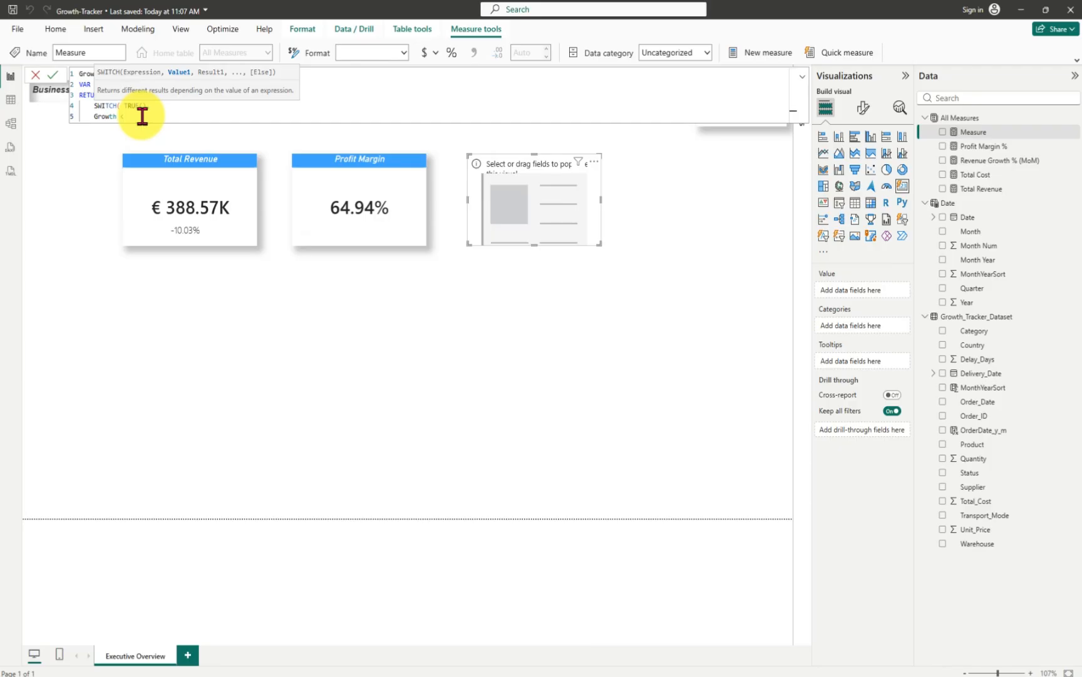
{"action": "key", "text": "BackSpace"}
{"action": "key", "text": "Escape"}
{"action": "type", "text": "0.05"}
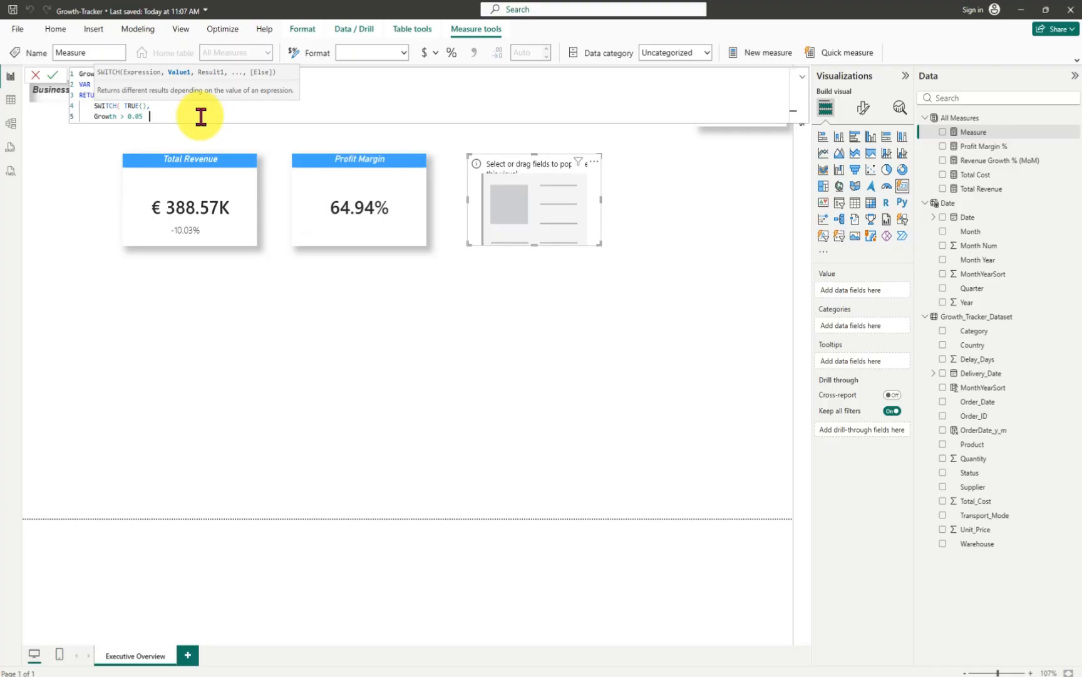
- Add the text result " Growing" to the Growth > 0.05 condition, separated from it by a comma
{"action": "type", "text": "\""}
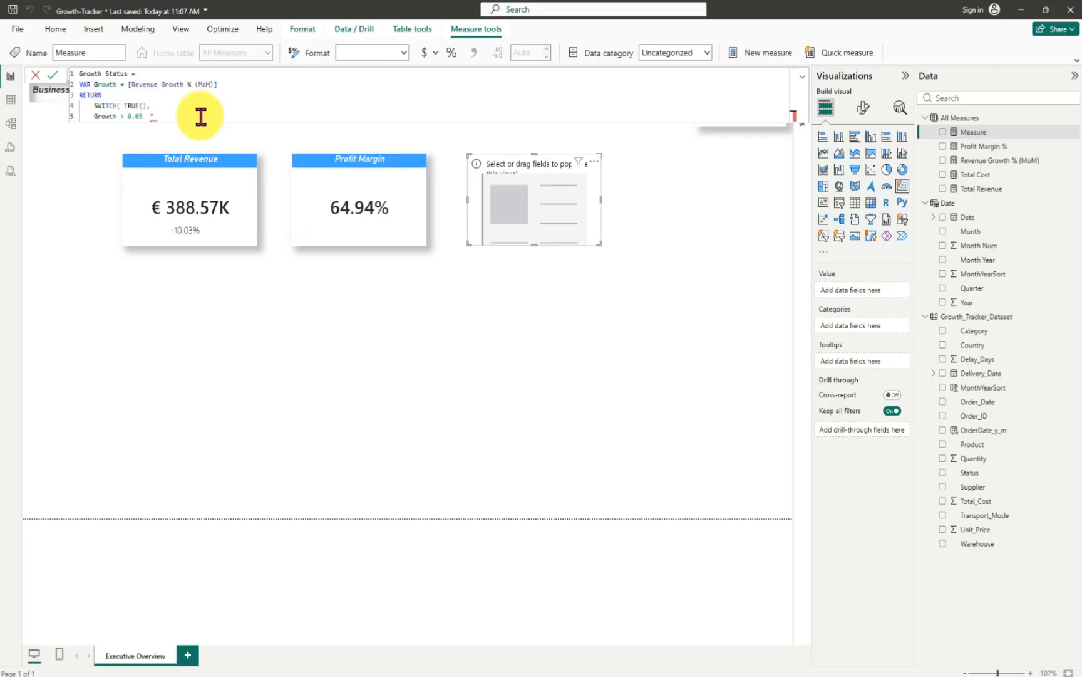
{"action": "type", "text": "Growing\""}
{"action": "left_click", "coordinate": [143, 117]}
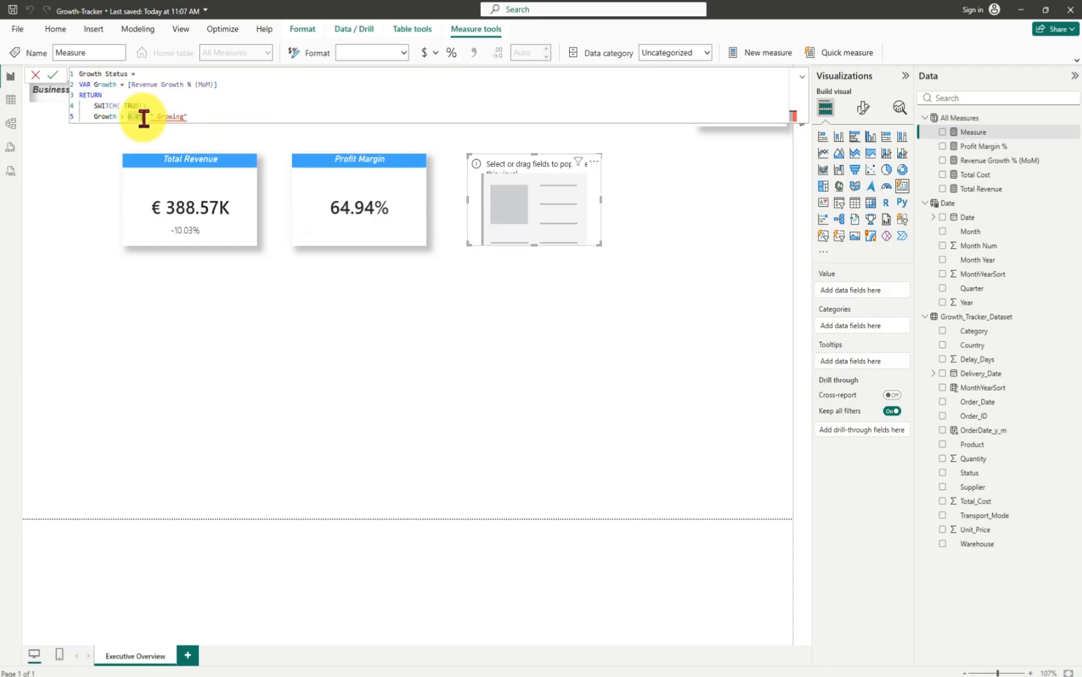
{"action": "type", "text": ","}
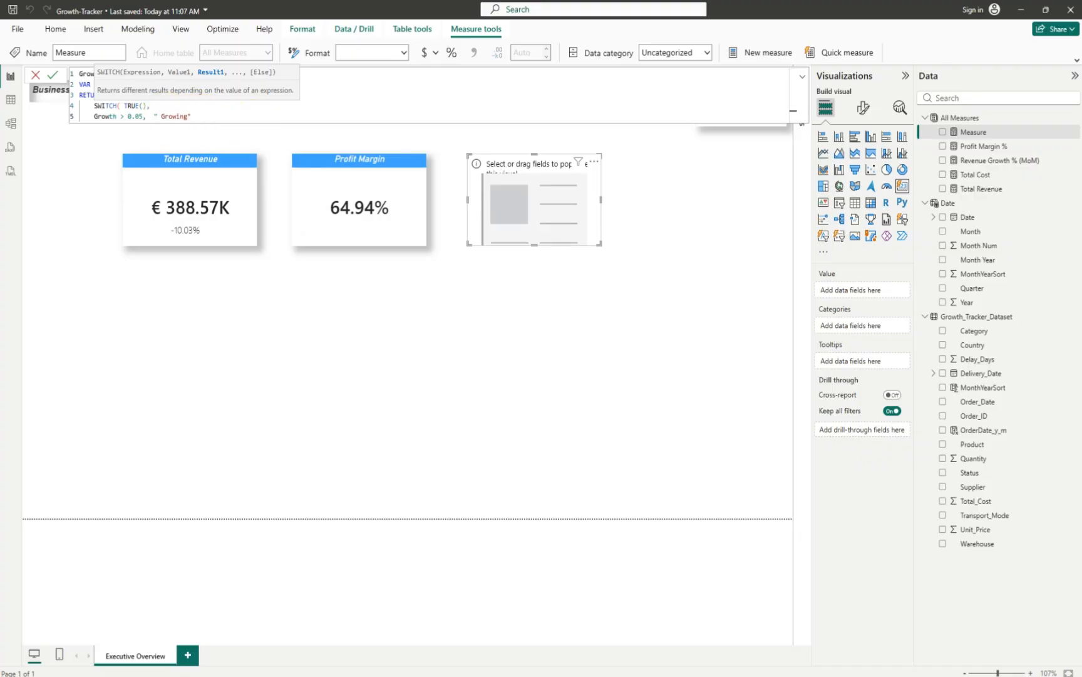
{"action": "key", "text": "Escape"}
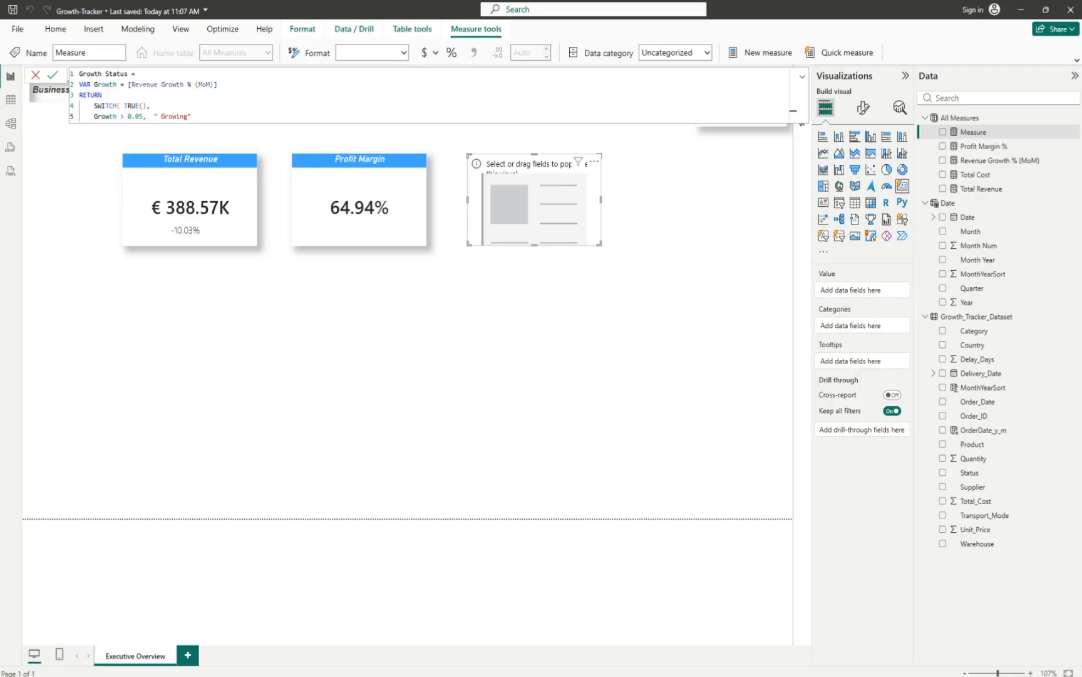
- Insert a green circle emoji 🟢 before Growing, end the line with a comma and start a new line
{"action": "left_click", "coordinate": [164, 117]}
{"action": "type", "text": "🟢"}
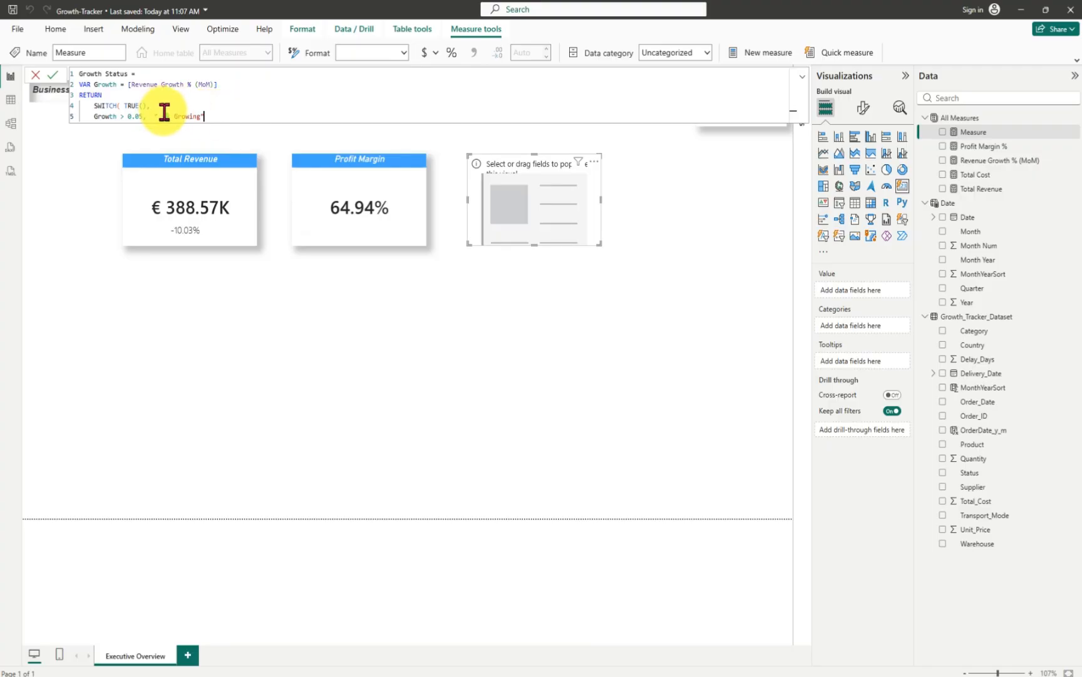
{"action": "key", "text": "BackSpace"}
{"action": "left_click", "coordinate": [211, 117]}
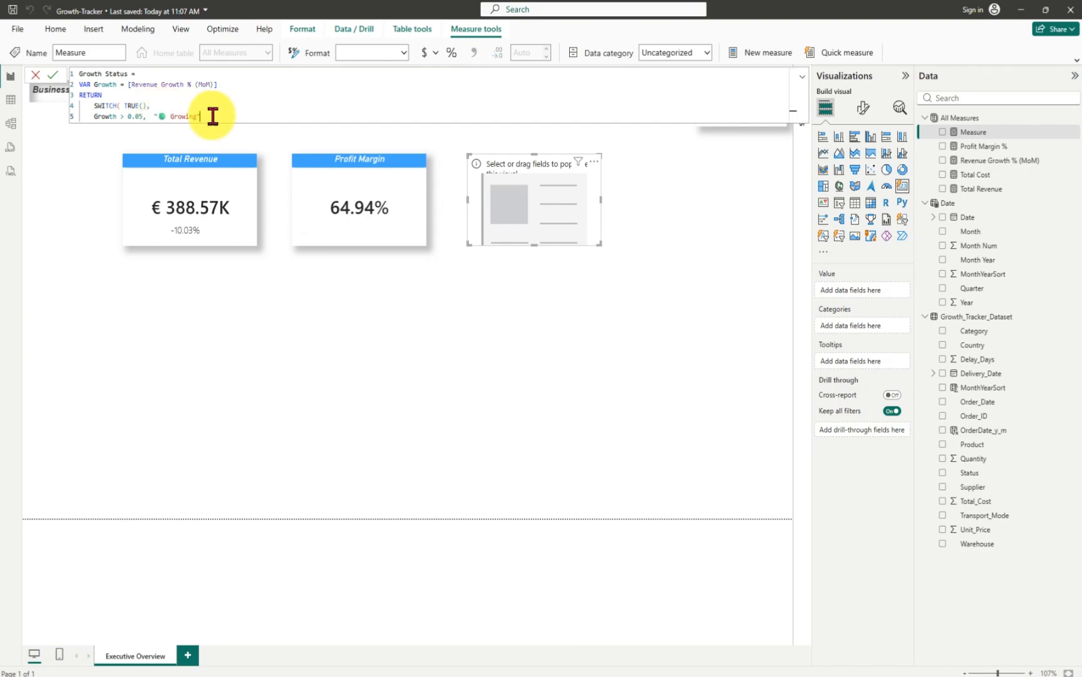
{"action": "type", "text": ","}
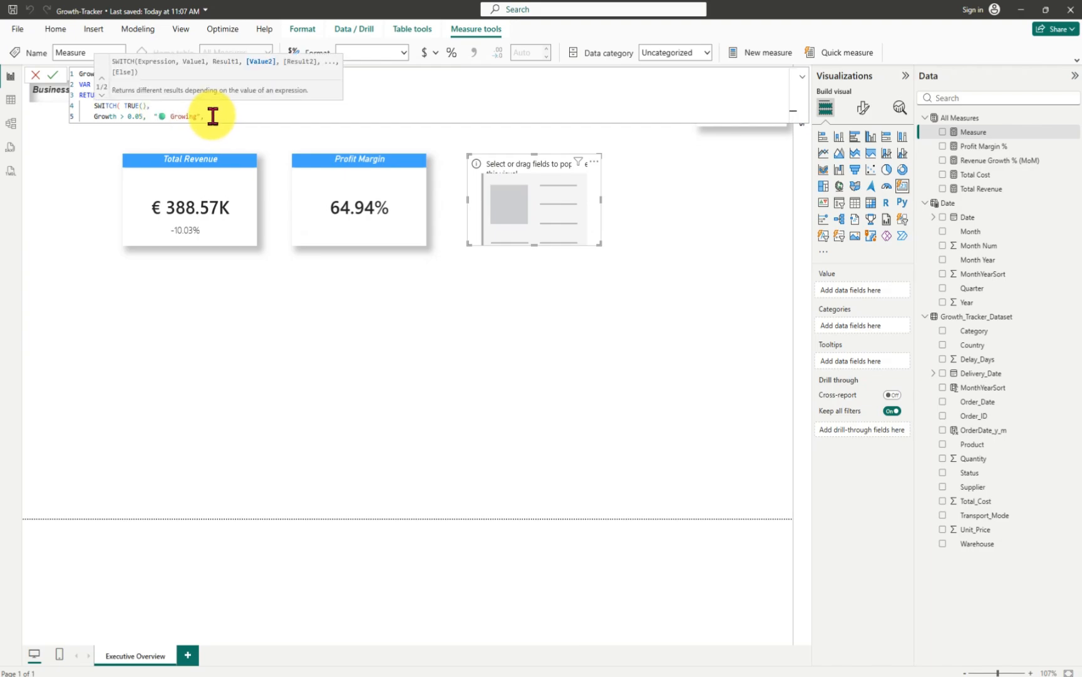
{"action": "key", "text": "shift+Return"}
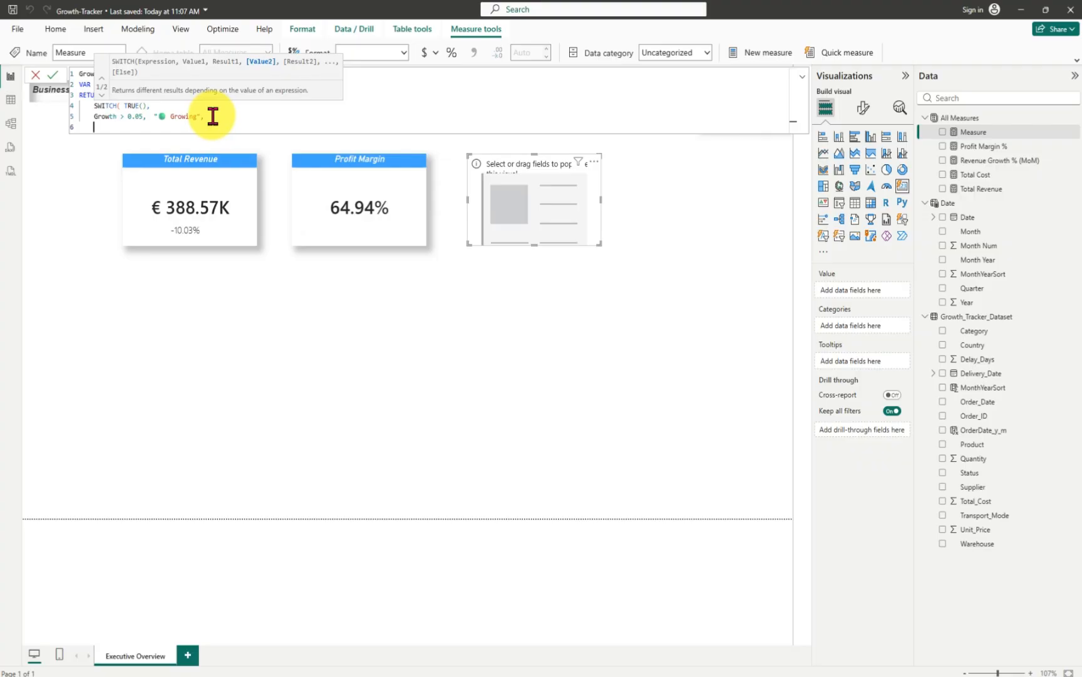
- Enter the second SWITCH condition as Growth >= -0.02, && Growth <= 0.05, on line 6
{"action": "type", "text": "Growh"}
{"action": "type", "text": "h >= -0.02,"}
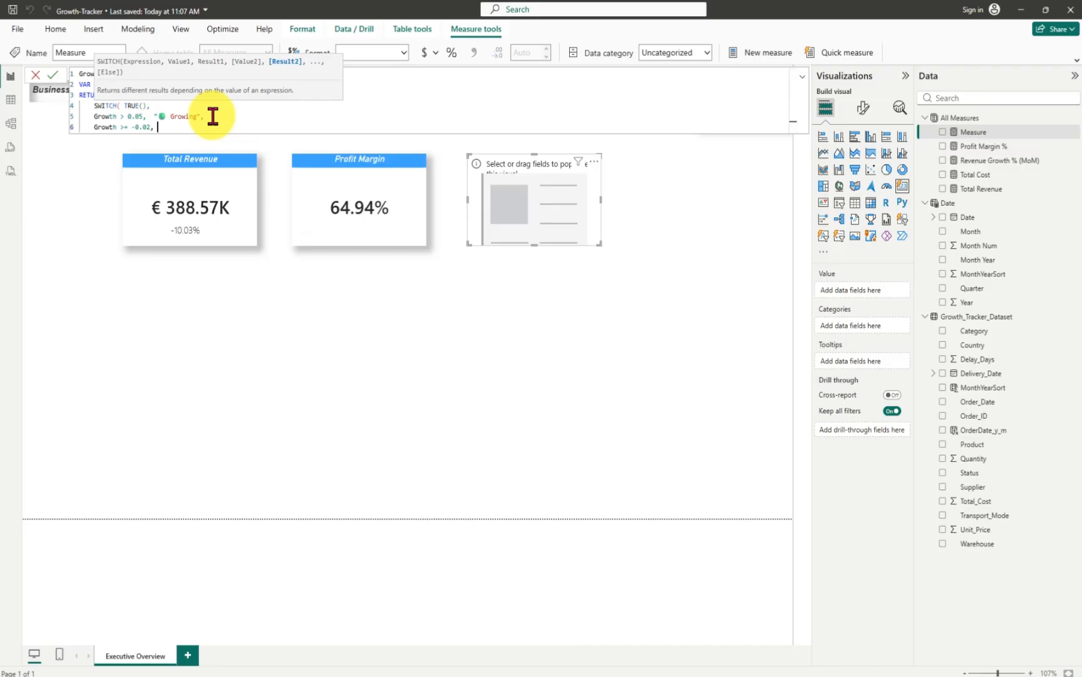
{"action": "type", "text": "&&&"}
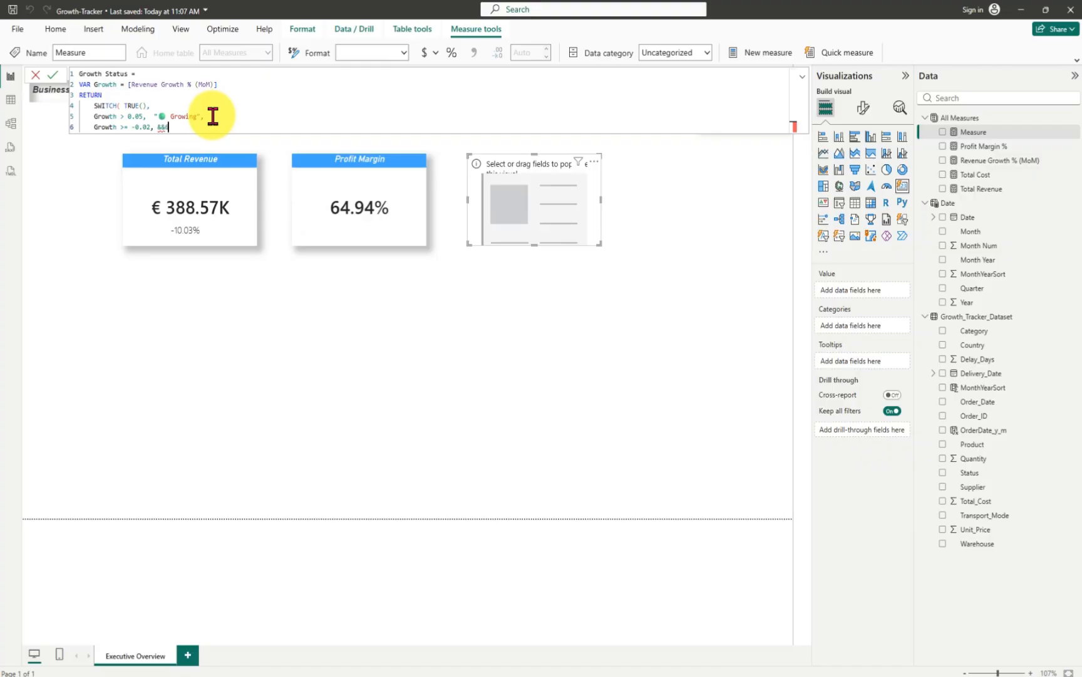
{"action": "key", "text": "BackSpace"}
{"action": "type", "text": "Grow"}
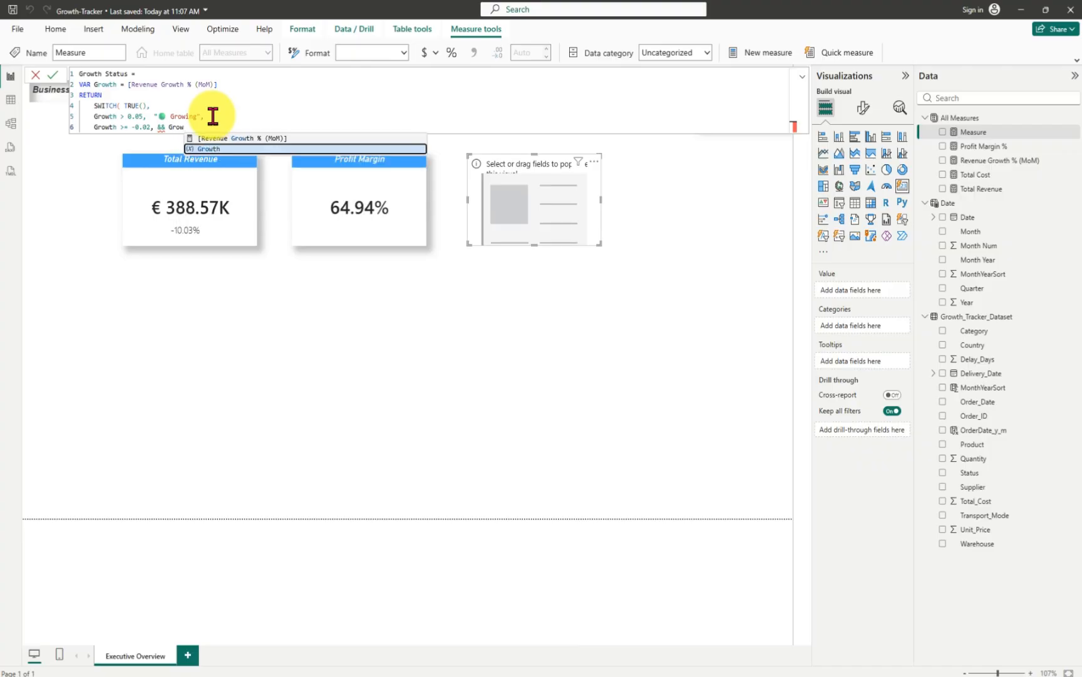
{"action": "key", "text": "Tab"}
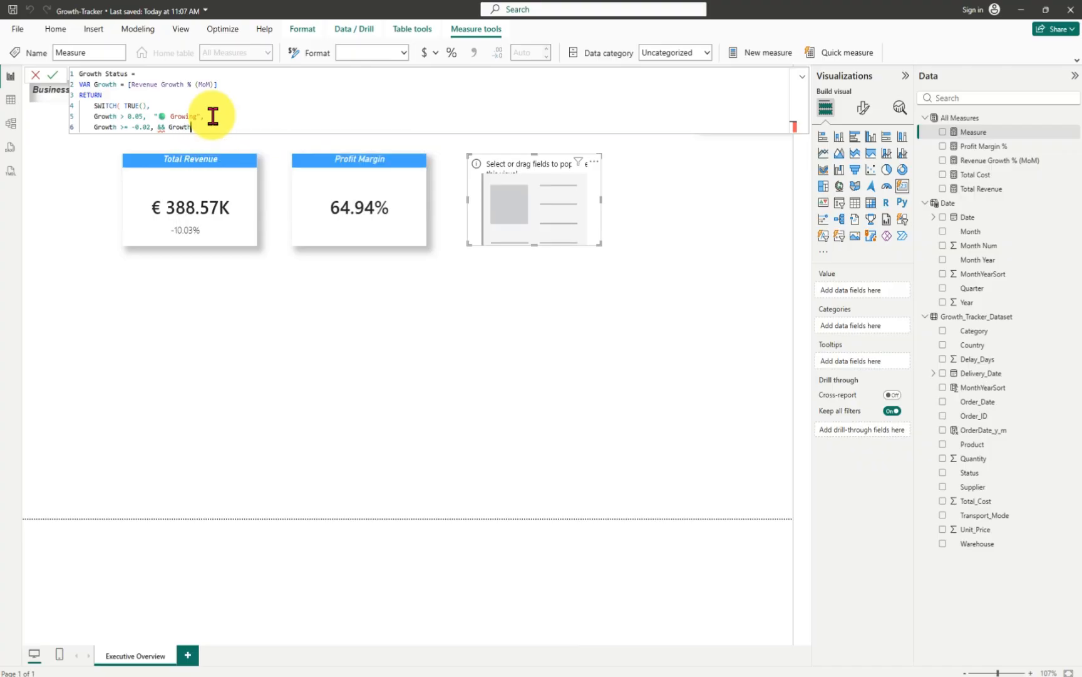
{"action": "type", "text": "<"}
{"action": "key", "text": "BackSpace"}
{"action": "type", "text": "<= 0.05,"}
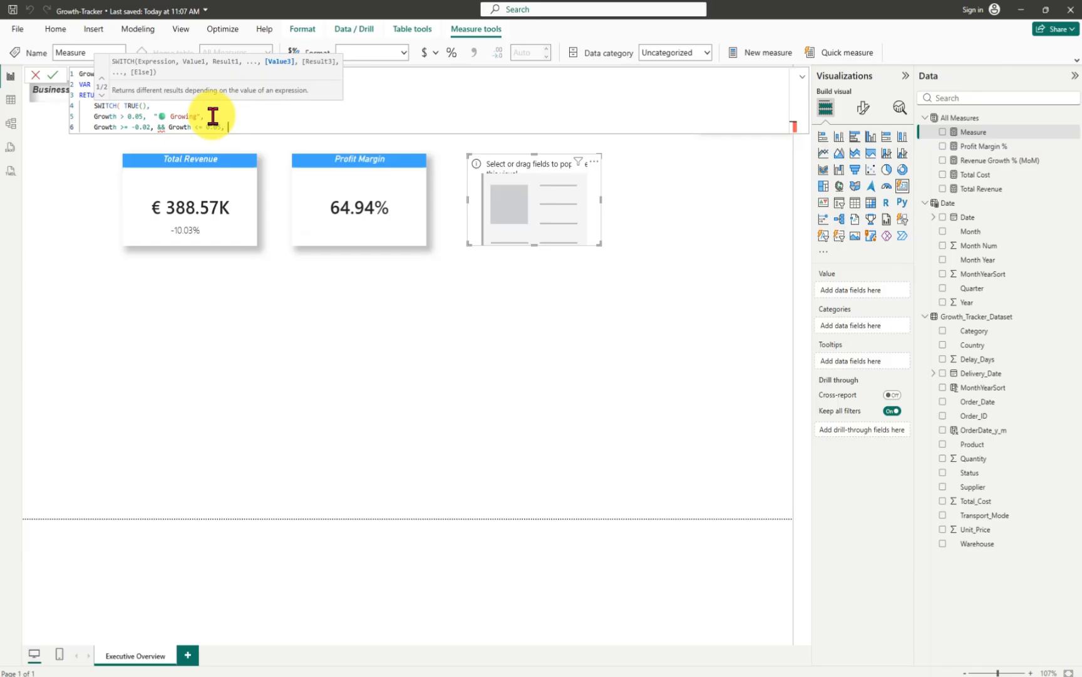
- Give the second condition the result "🟡 Stable" with a yellow circle emoji, followed by a comma and a new line
{"action": "type", "text": " \" Stable\","}
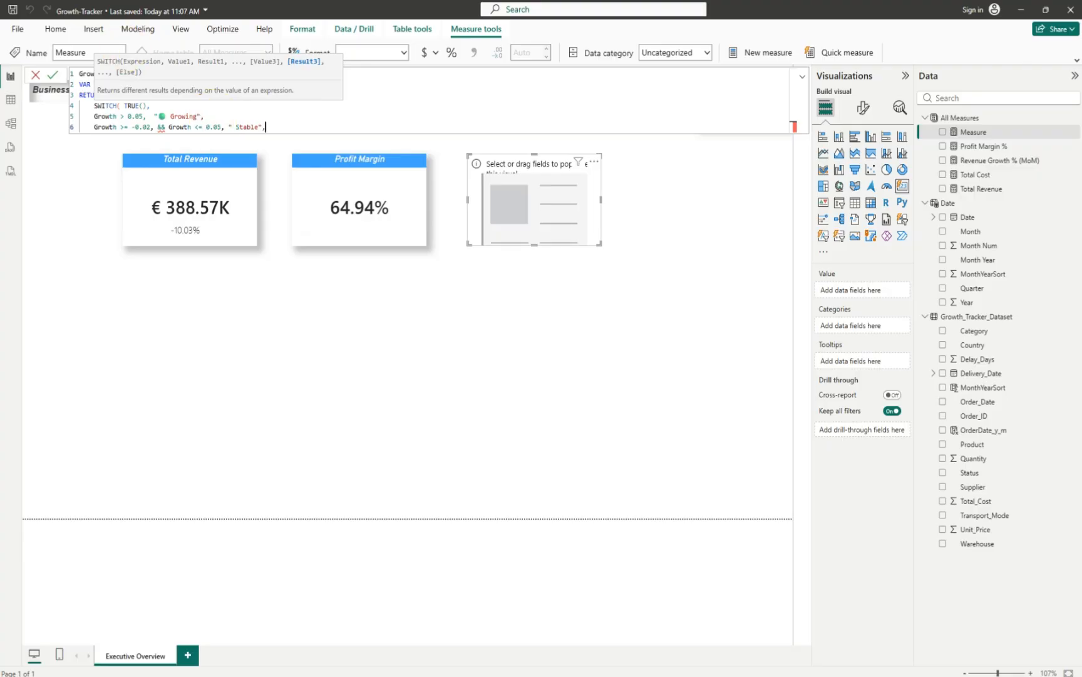
{"action": "key", "text": "Escape"}
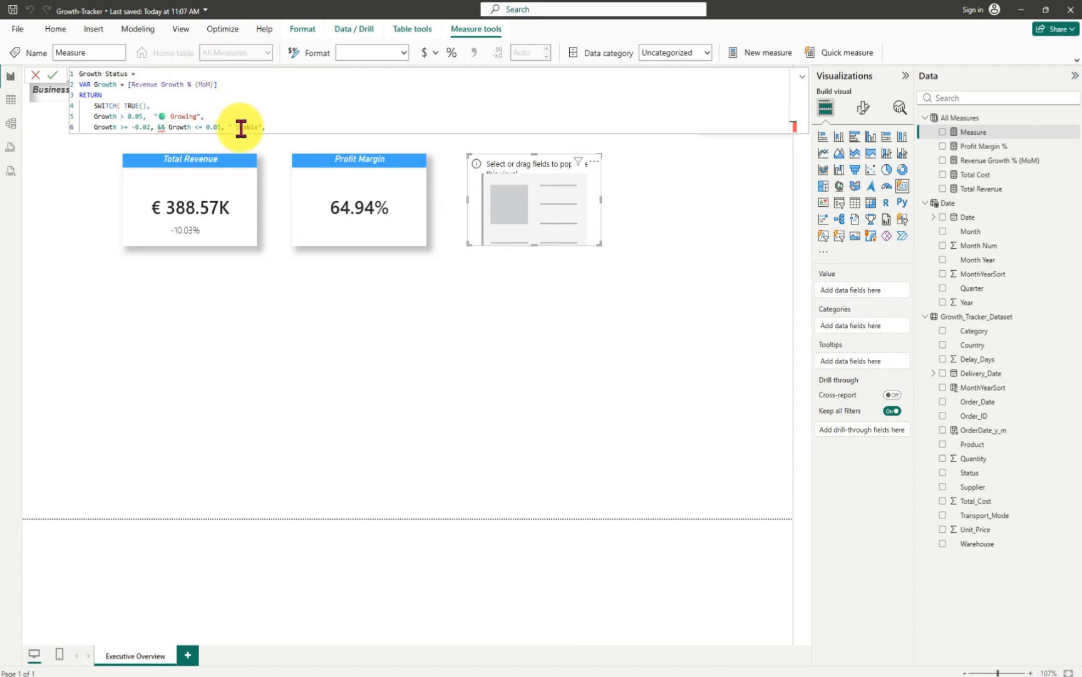
{"action": "type", "text": "🟡"}
{"action": "left_click", "coordinate": [303, 127]}
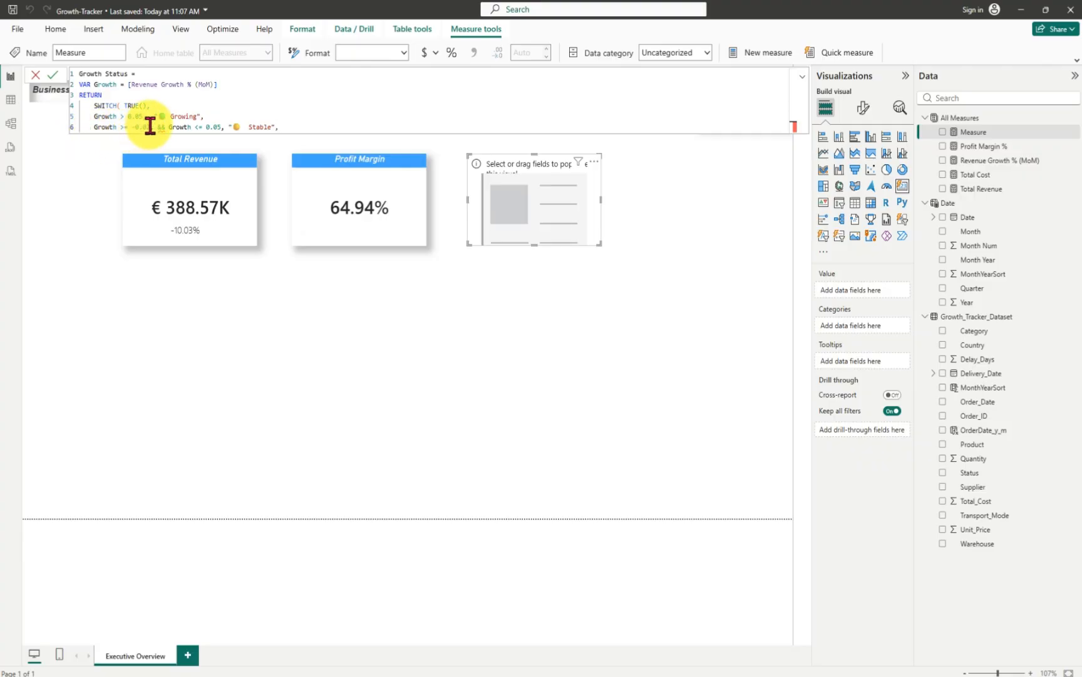
{"action": "mouse_move", "coordinate": [161, 128]}
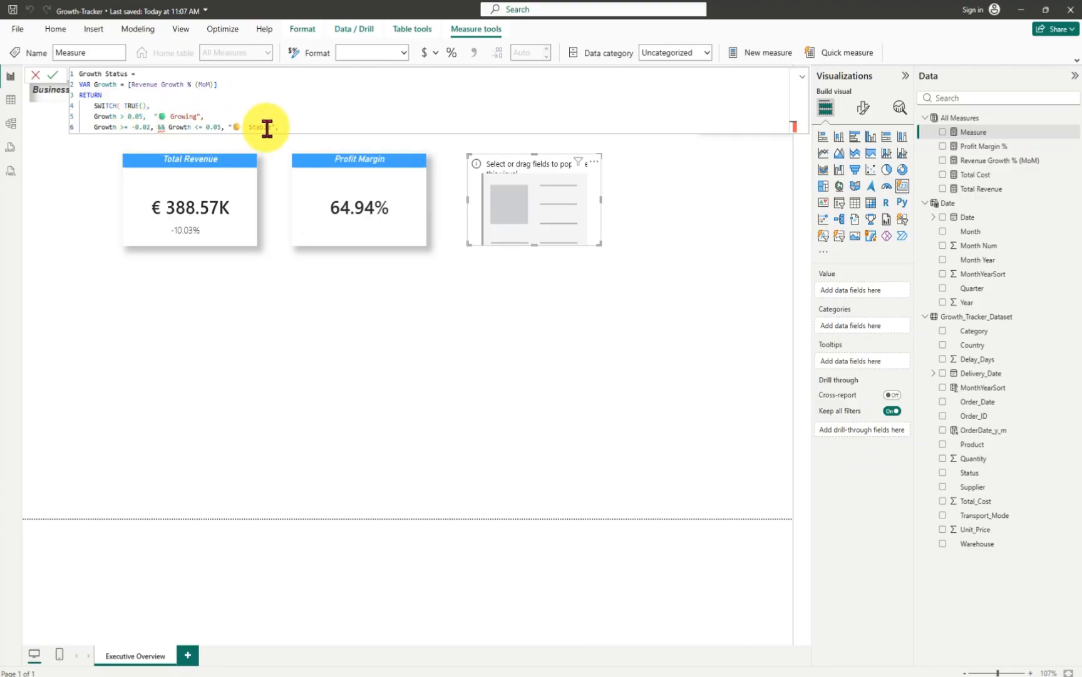
{"action": "type", "text": ","}
{"action": "key", "text": "shift+Return"}
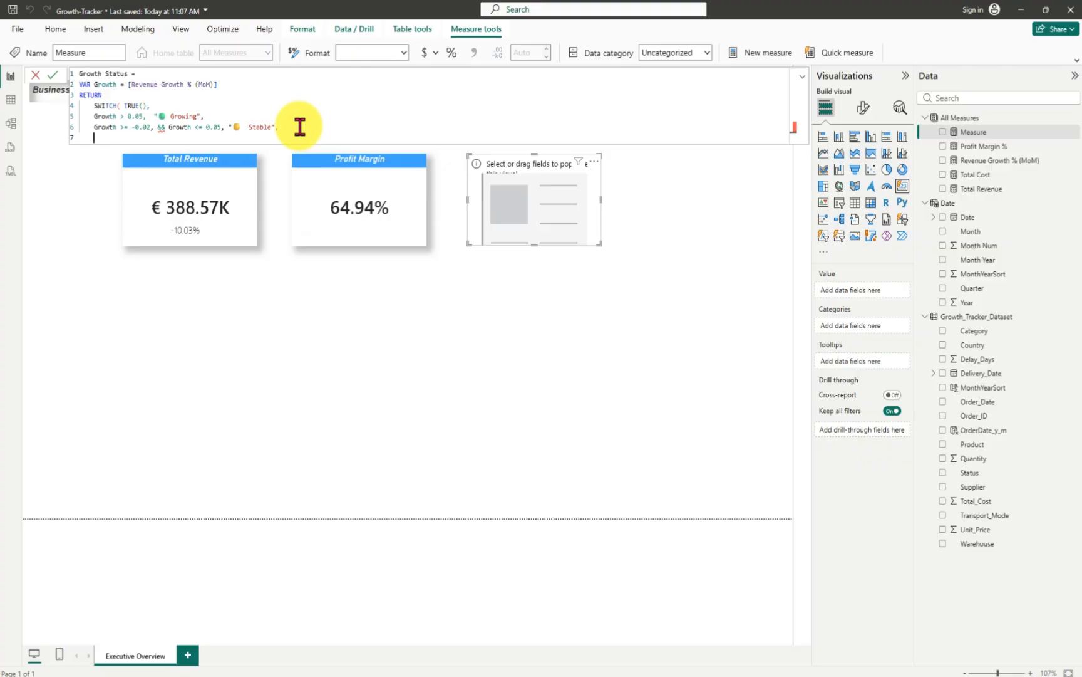
- Enter the third SWITCH condition, Growth < -0.02, followed by a comma on line 7
{"action": "type", "text": "G"}
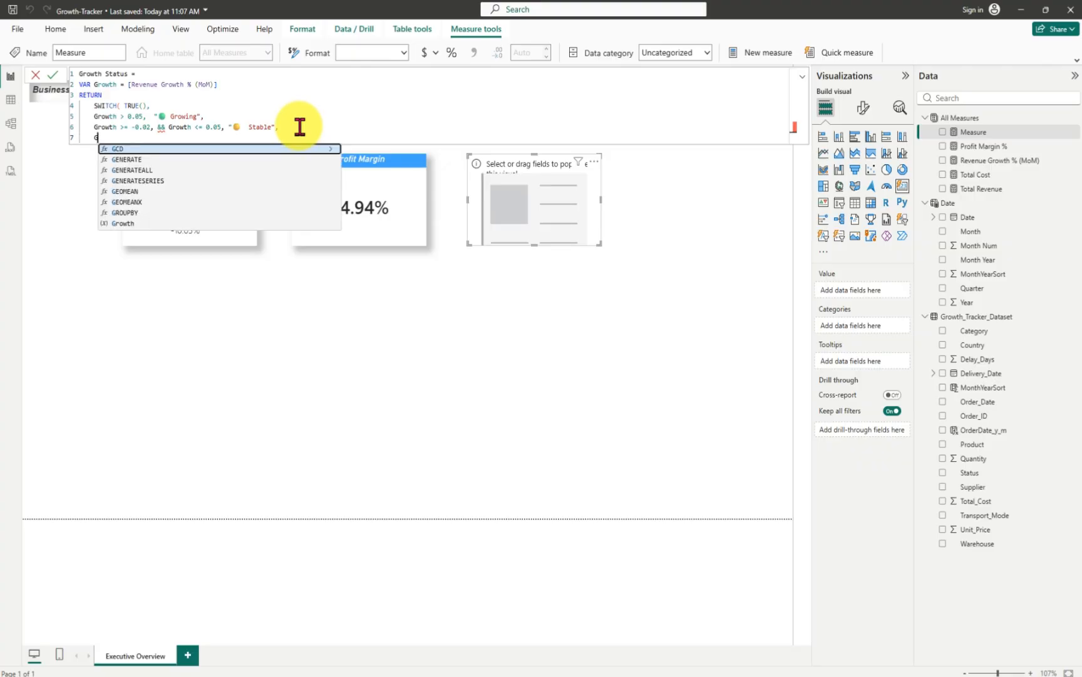
{"action": "type", "text": "row"}
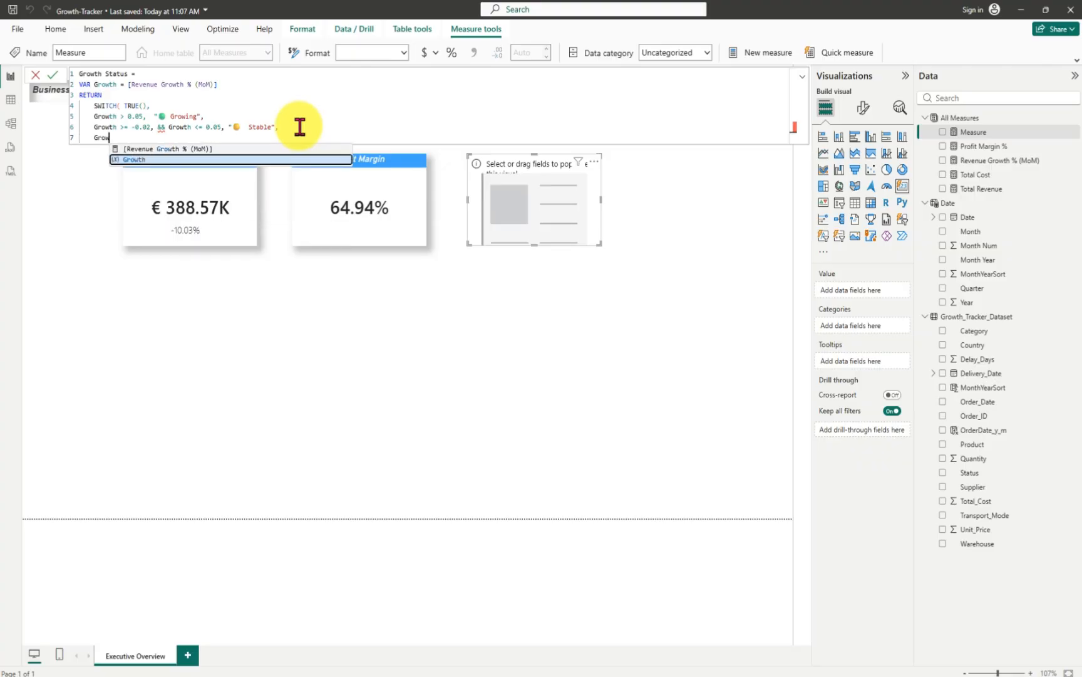
{"action": "key", "text": "Tab"}
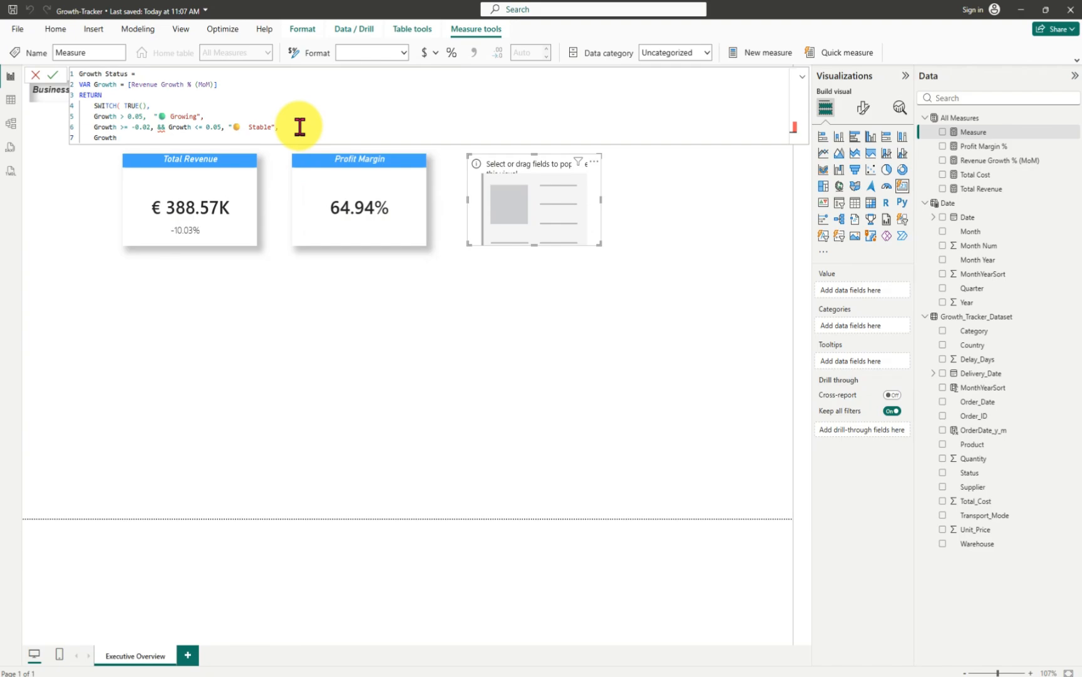
{"action": "type", "text": ">"}
{"action": "key", "text": "BackSpace"}
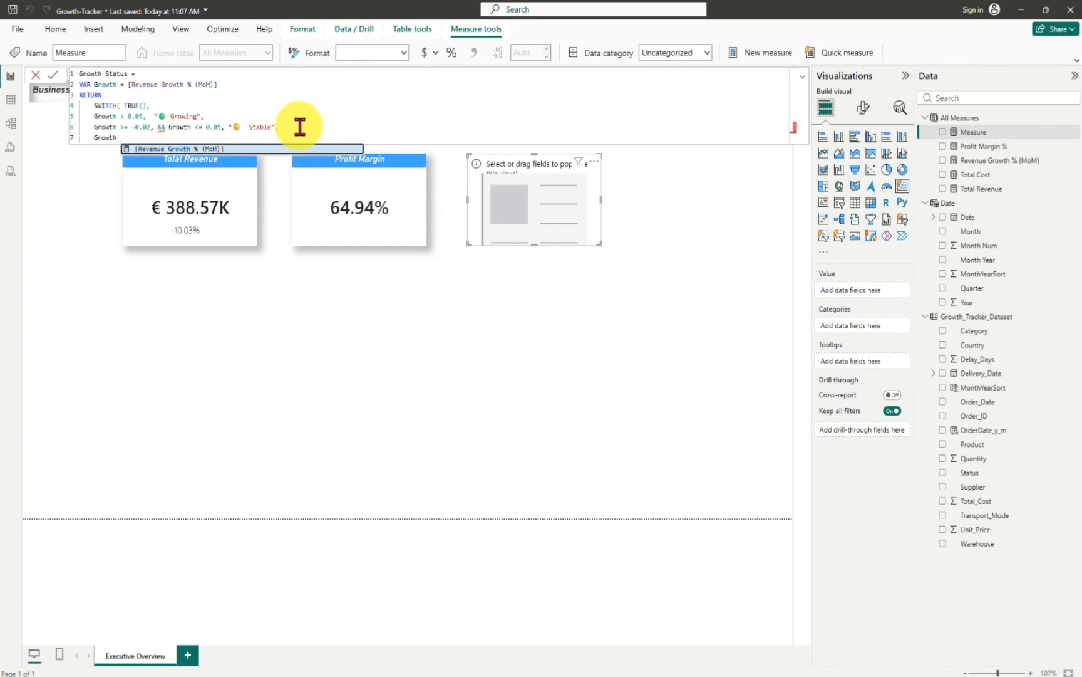
{"action": "type", "text": "<"}
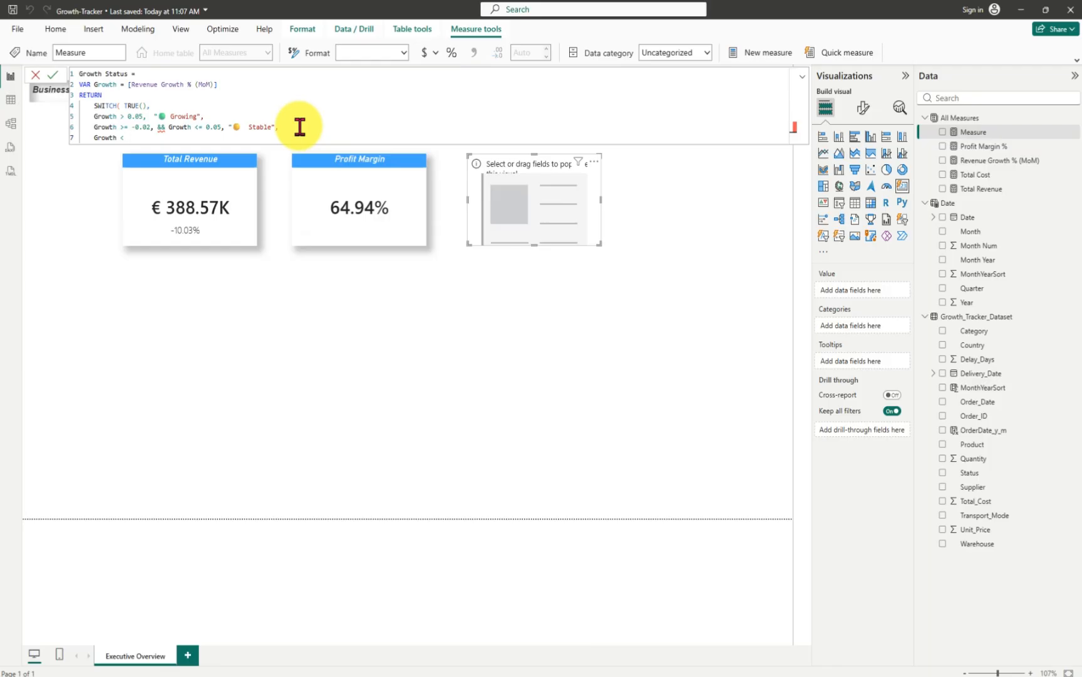
{"action": "type", "text": " -0.02,"}
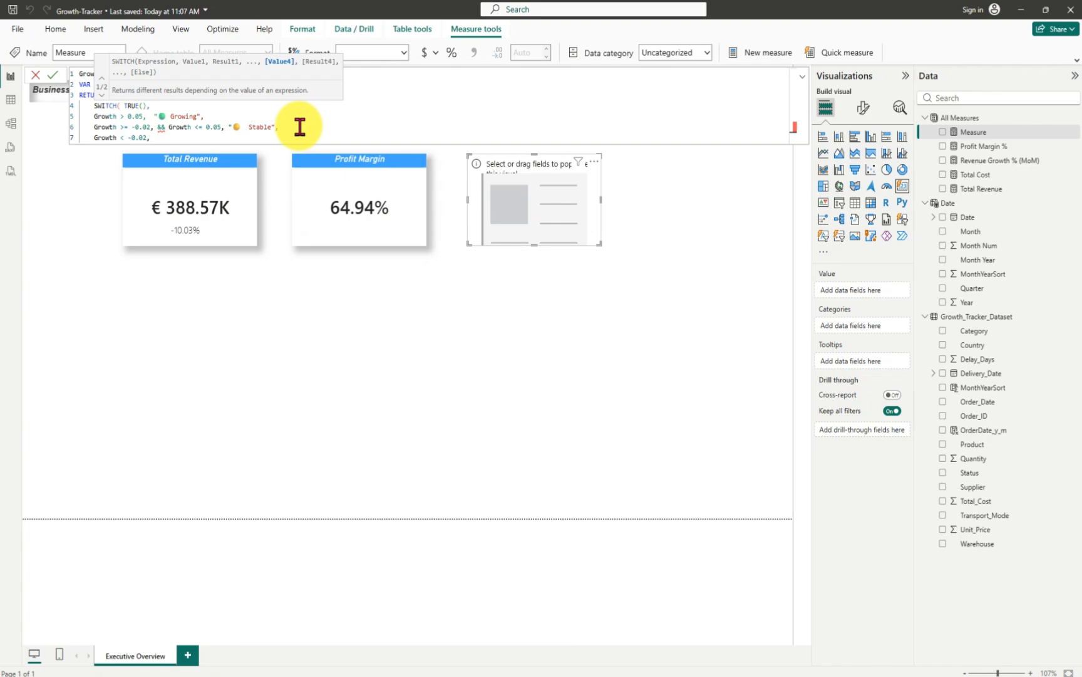
- Give the third condition the result "🔴 Losing" with a red circle emoji before the word
{"action": "type", "text": "\" Losing\""}
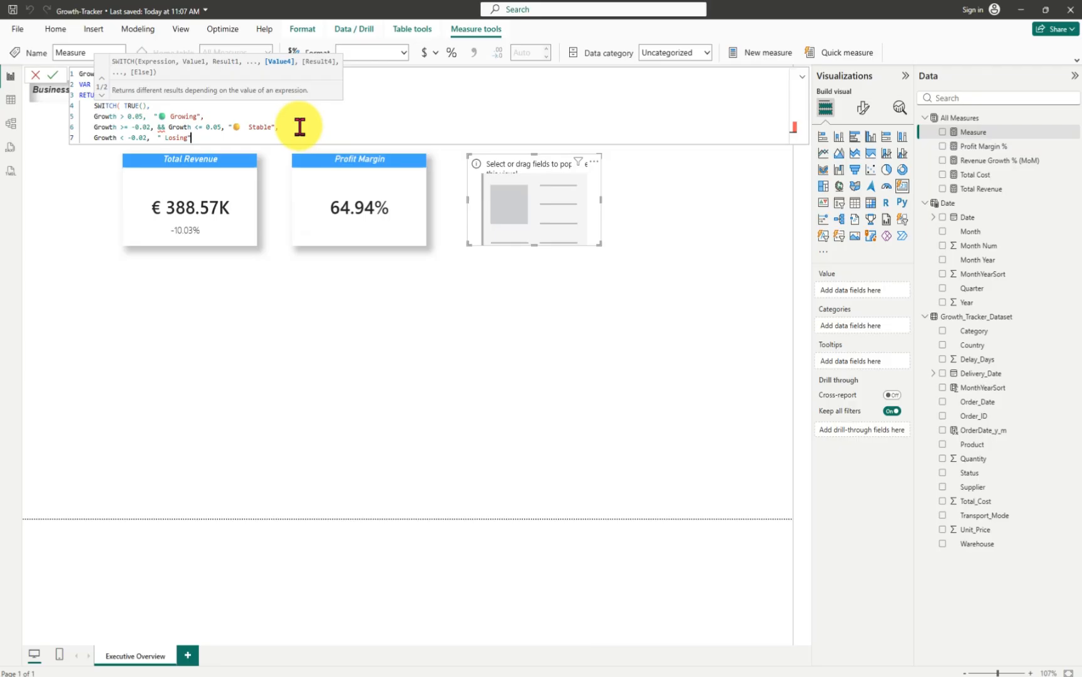
{"action": "left_click", "coordinate": [161, 137]}
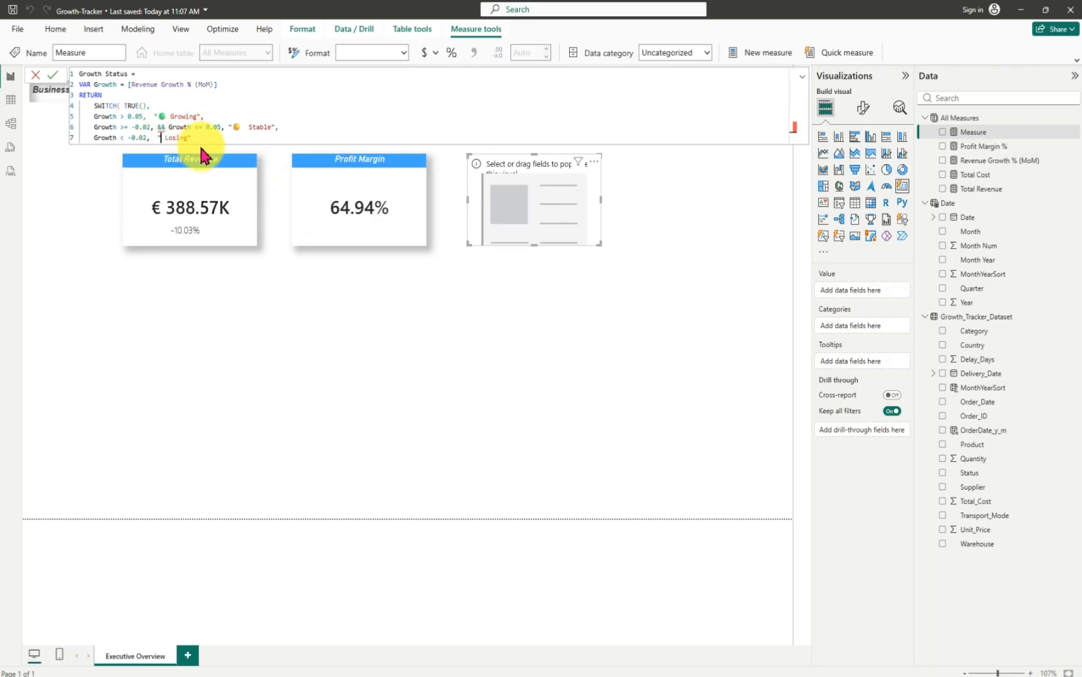
{"action": "type", "text": "🔴"}
{"action": "left_click", "coordinate": [219, 137]}
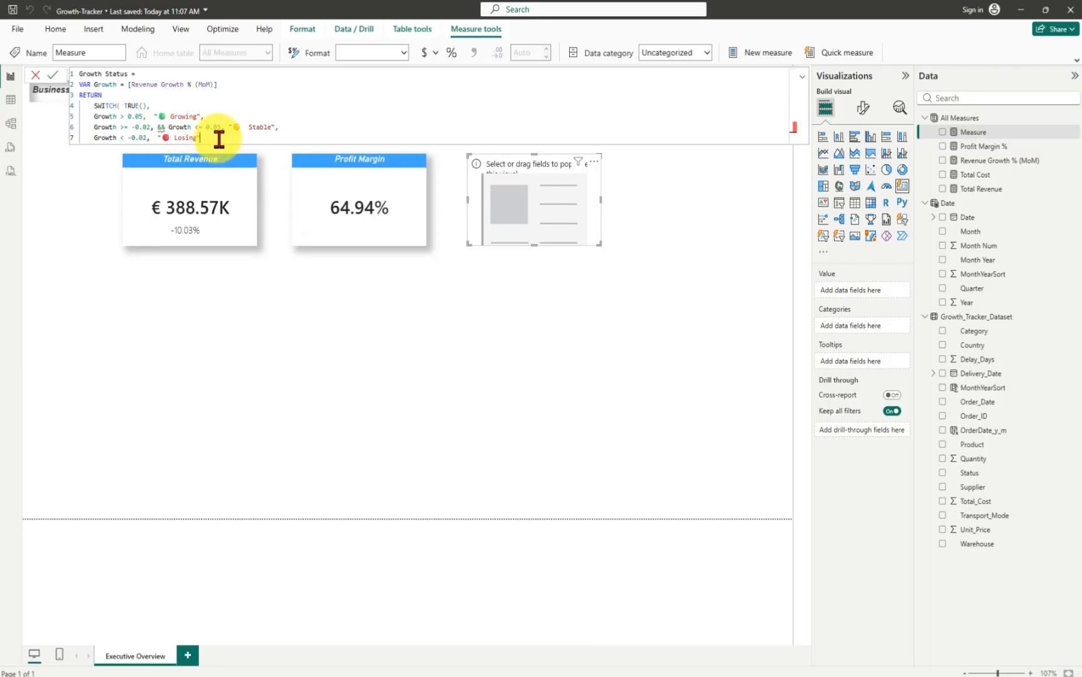
- Close the SWITCH with a parenthesis on line 8, remove the stray comma before &&, and commit the Growth Status measure
{"action": "key", "text": "shift+Return"}
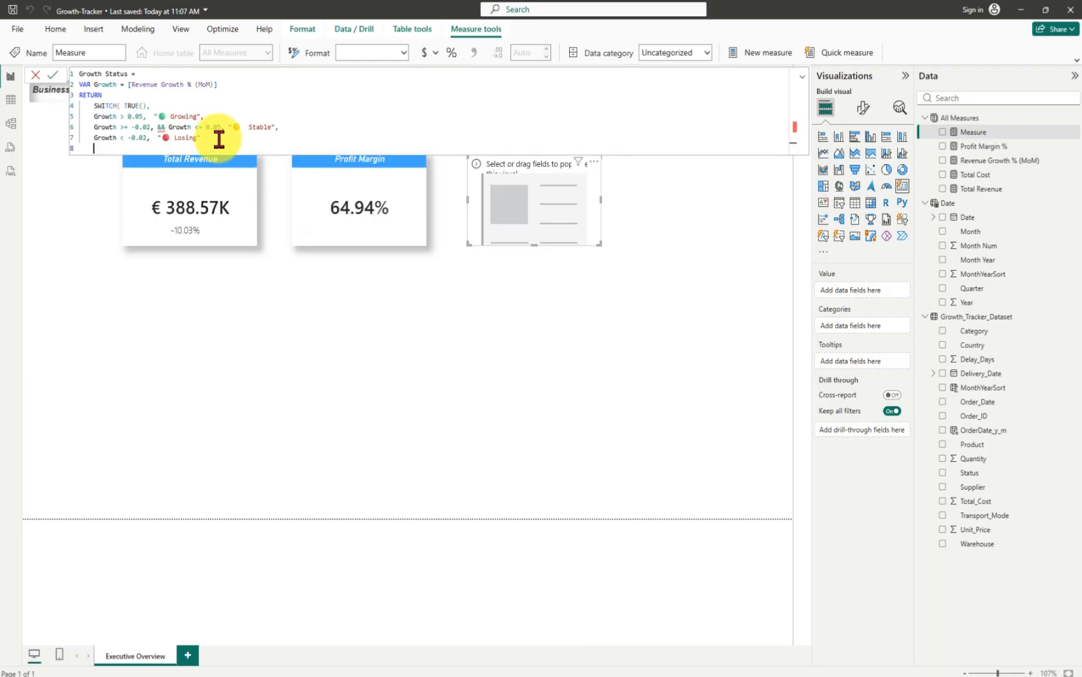
{"action": "key", "text": "BackSpace"}
{"action": "type", "text": ")"}
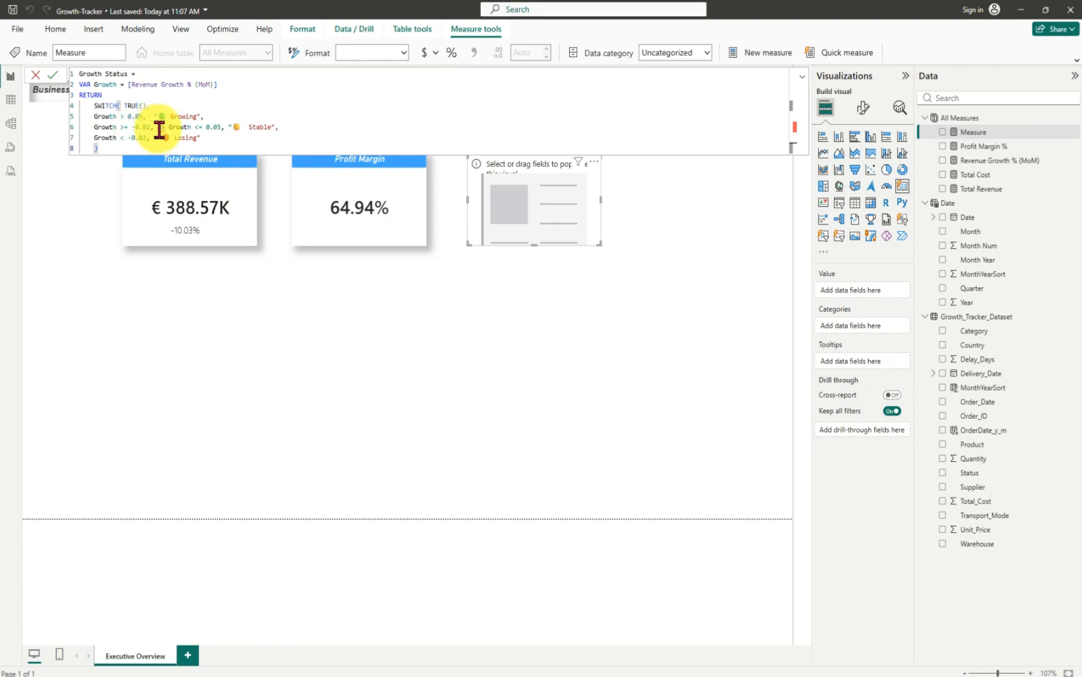
{"action": "mouse_move", "coordinate": [160, 128]}
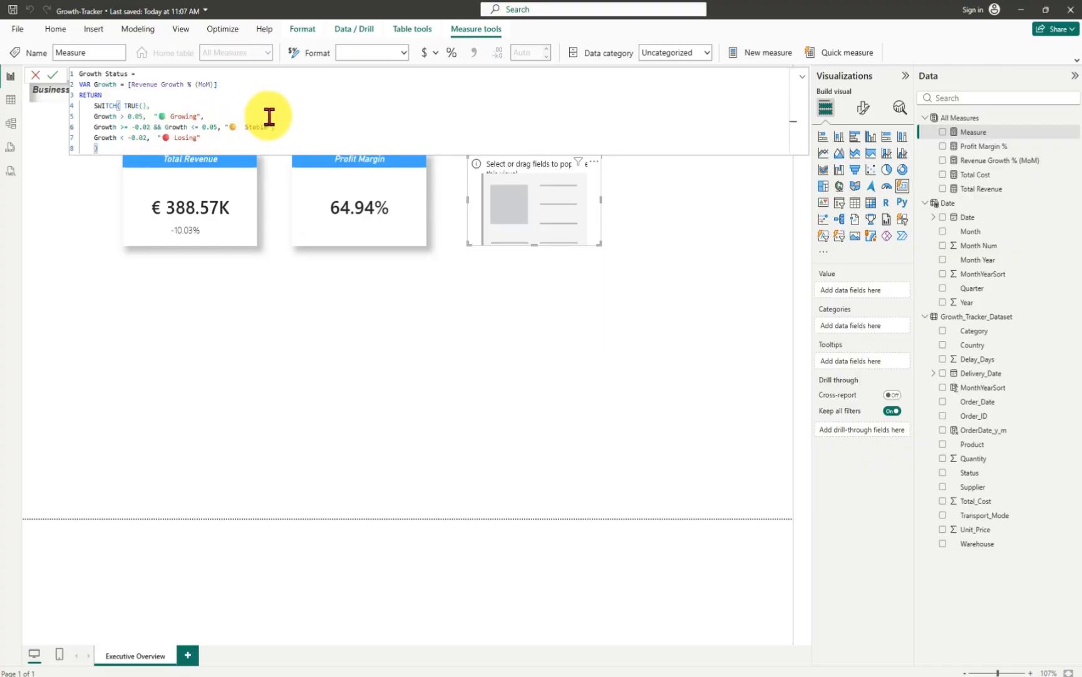
{"action": "left_click", "coordinate": [56, 80]}
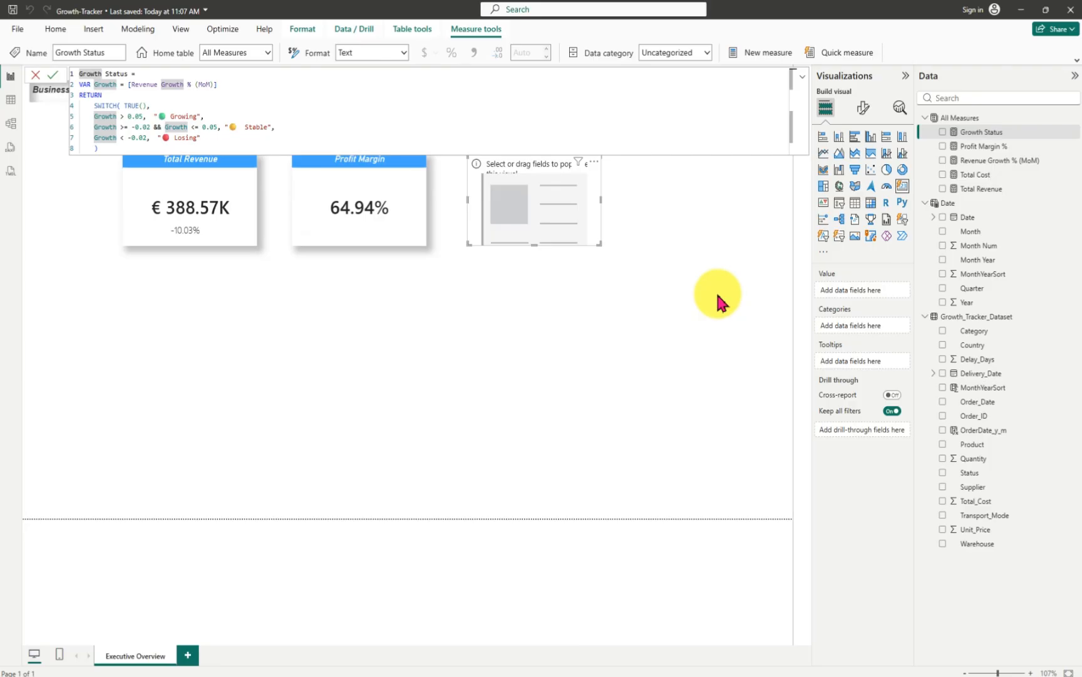
- Collapse the expanded measure formula and assign the Growth Status measure to the empty third card
{"action": "left_click", "coordinate": [803, 77]}
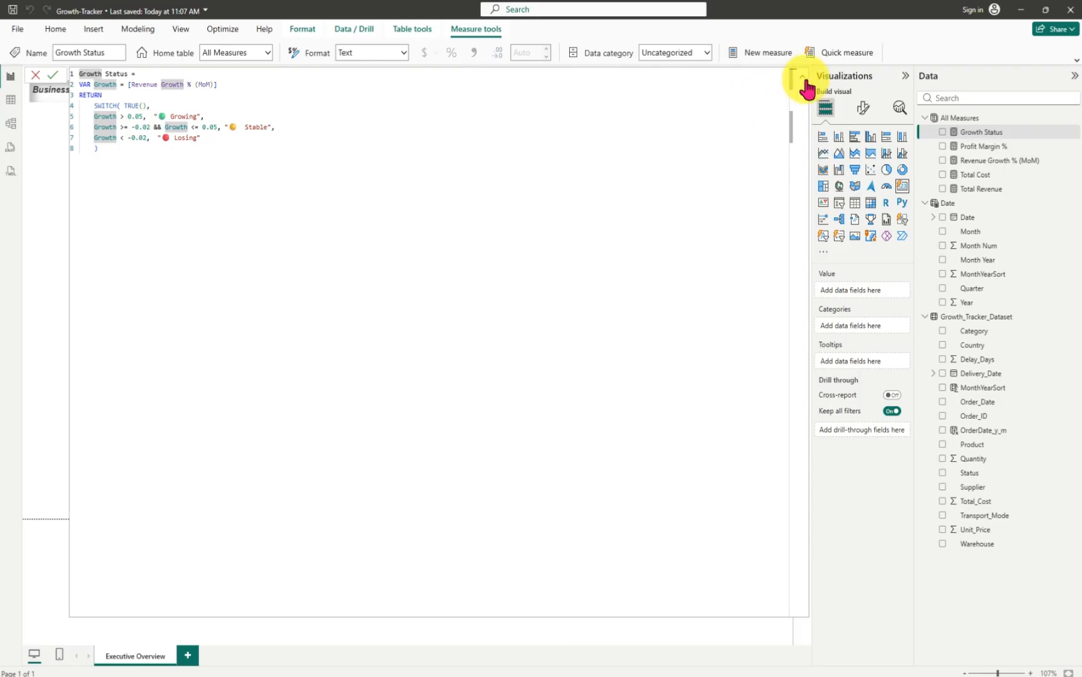
{"action": "left_click", "coordinate": [804, 78]}
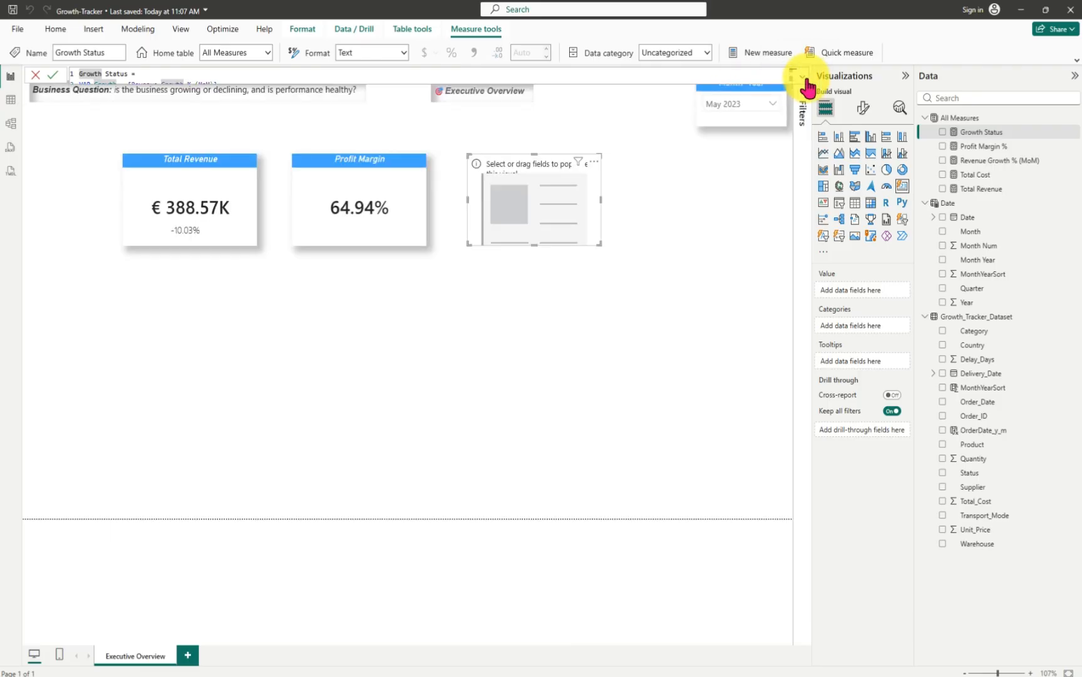
{"action": "left_click", "coordinate": [694, 235]}
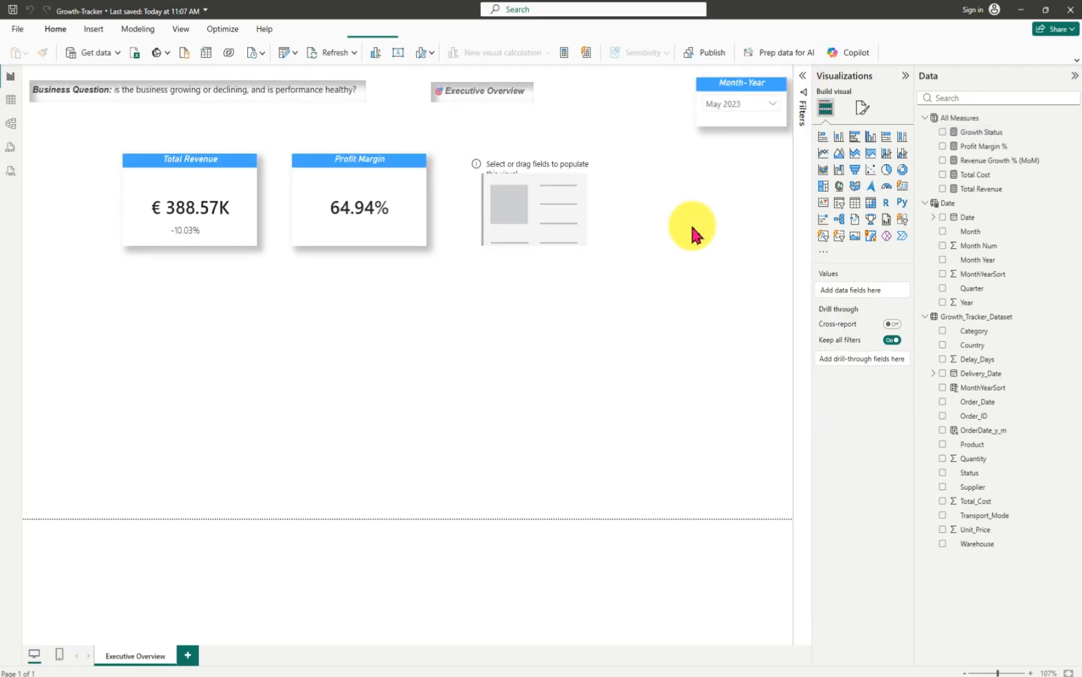
{"action": "left_click", "coordinate": [545, 197]}
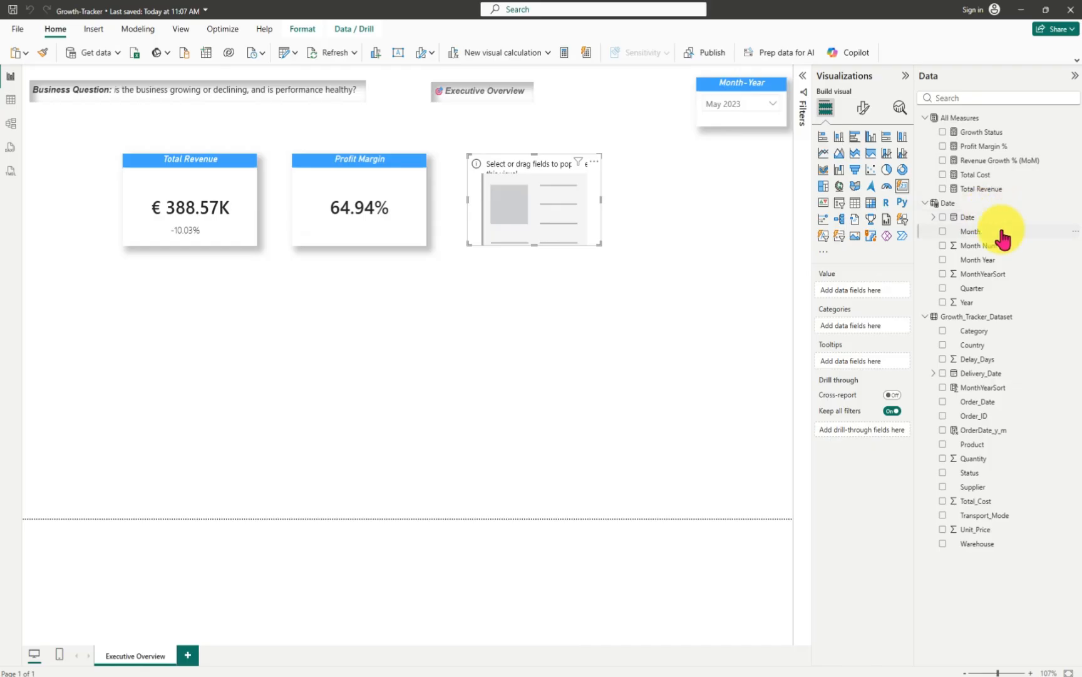
{"action": "left_click", "coordinate": [943, 133]}
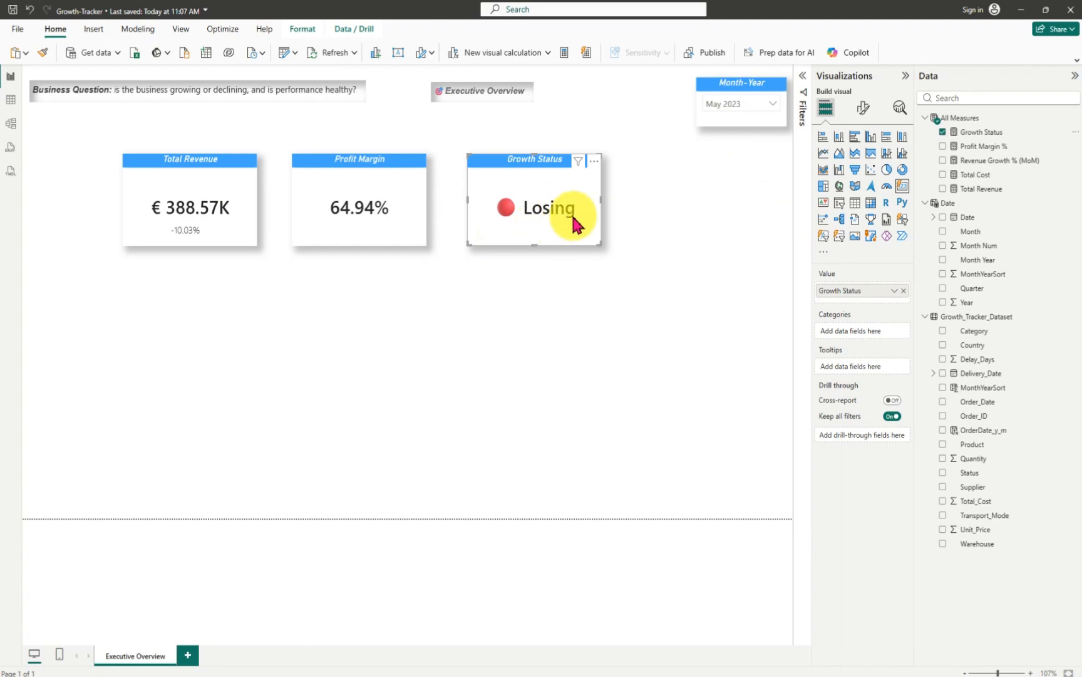
- Filter the Month-Year slicer to Jun 2023 and each month from Jan to Jul 2023 to check the three cards
{"action": "left_click", "coordinate": [772, 106]}
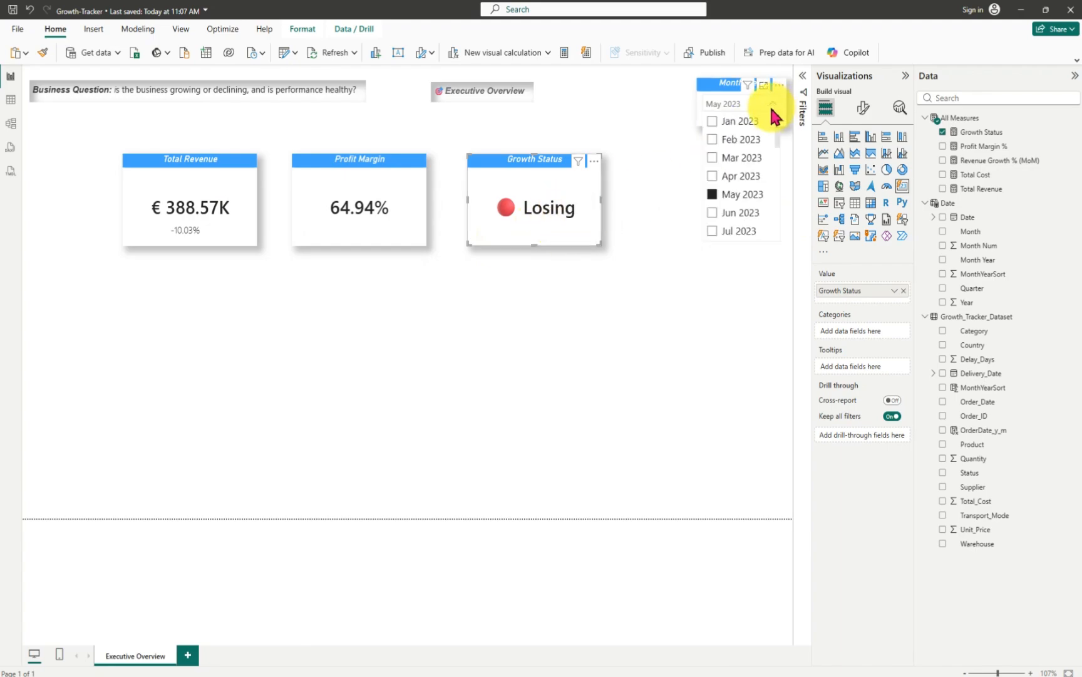
{"action": "left_click", "coordinate": [713, 213]}
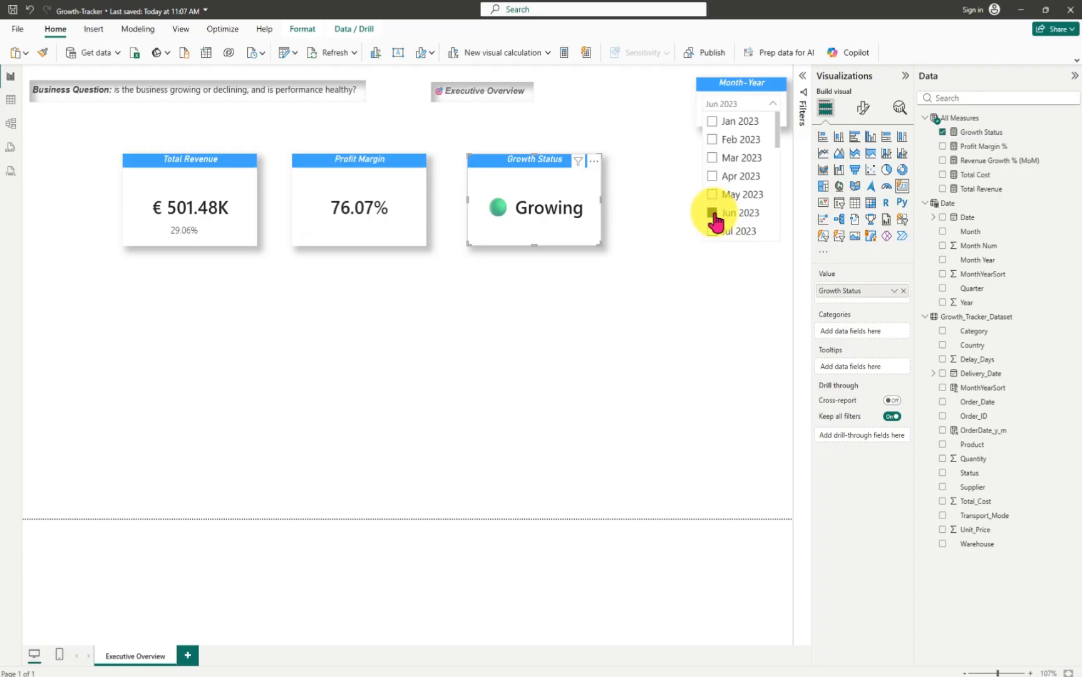
{"action": "left_click", "coordinate": [712, 121]}
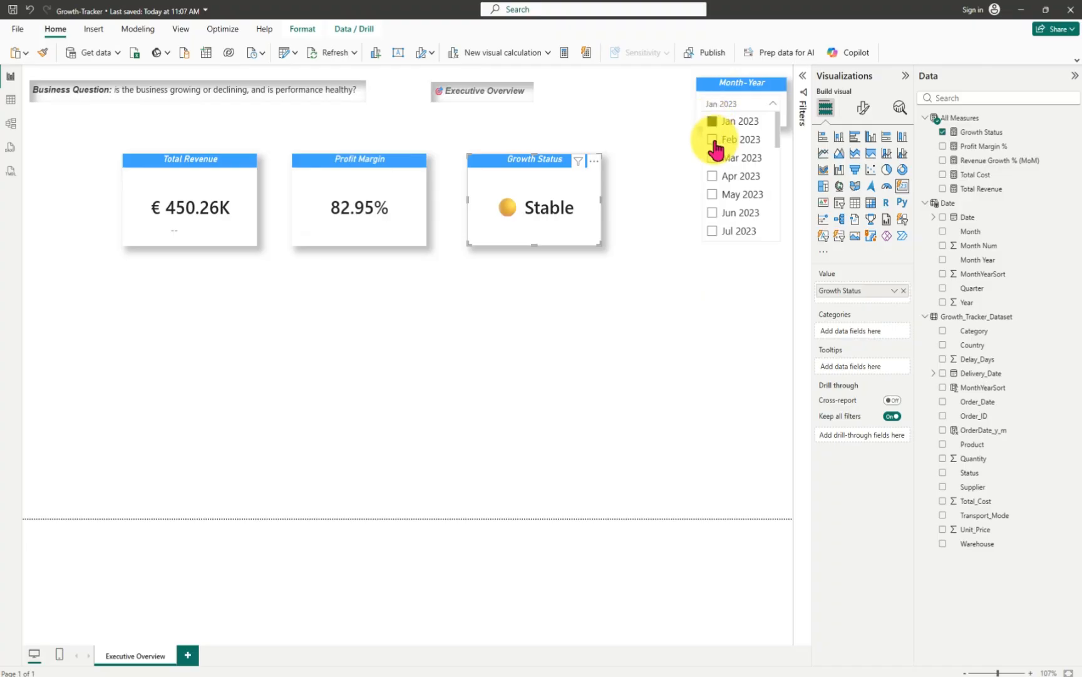
{"action": "left_click", "coordinate": [714, 141]}
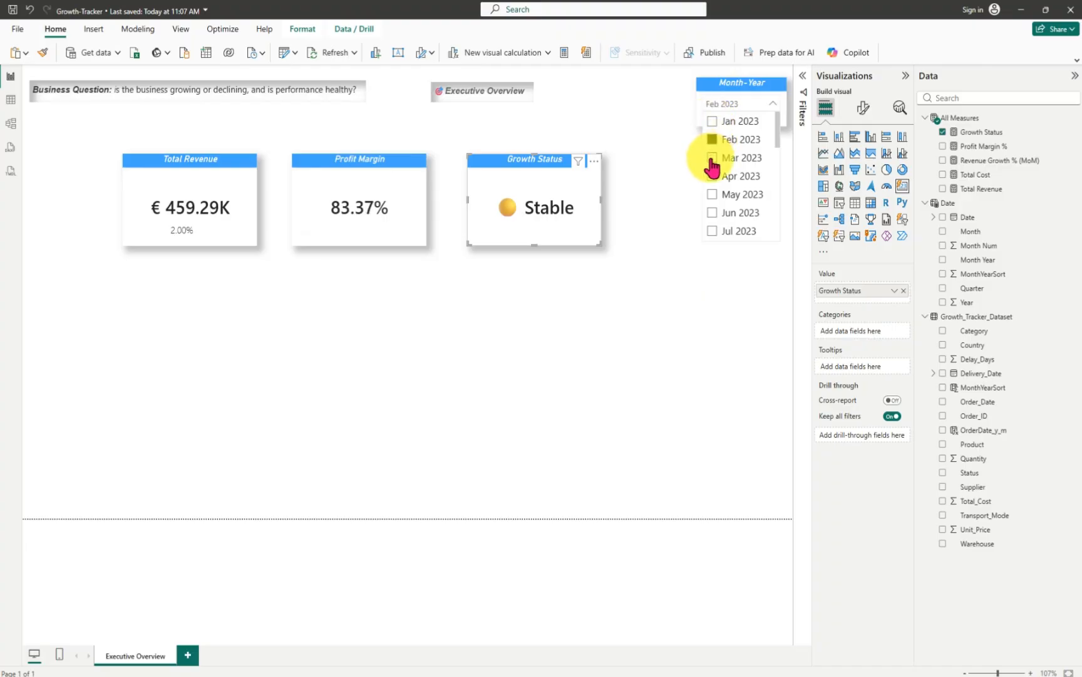
{"action": "left_click", "coordinate": [712, 159]}
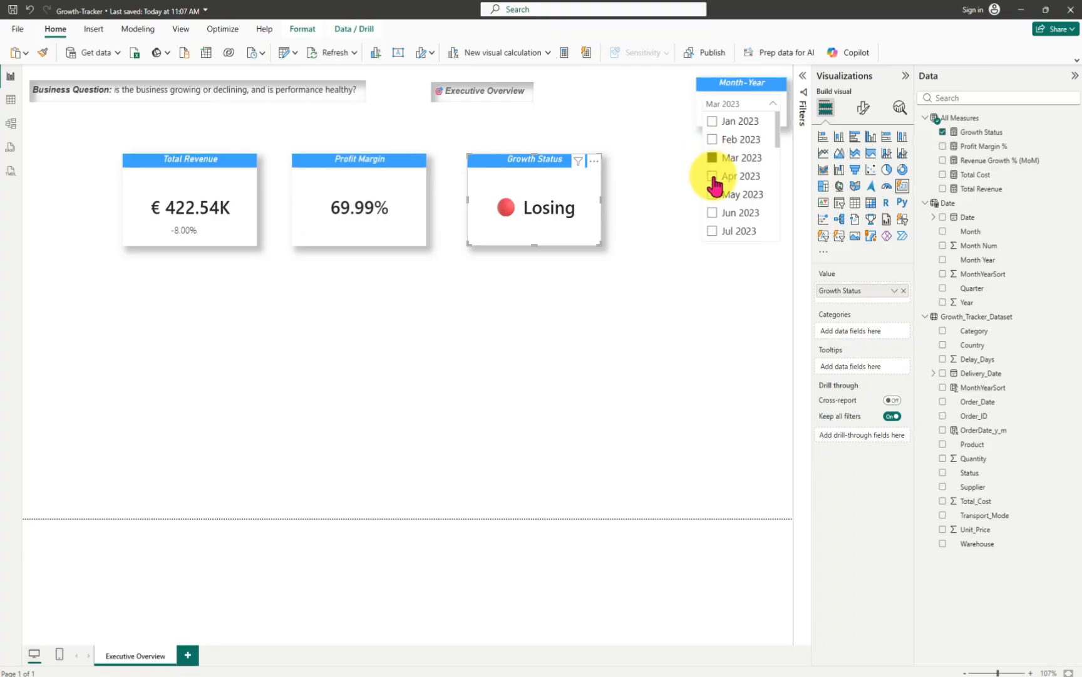
{"action": "left_click", "coordinate": [713, 177]}
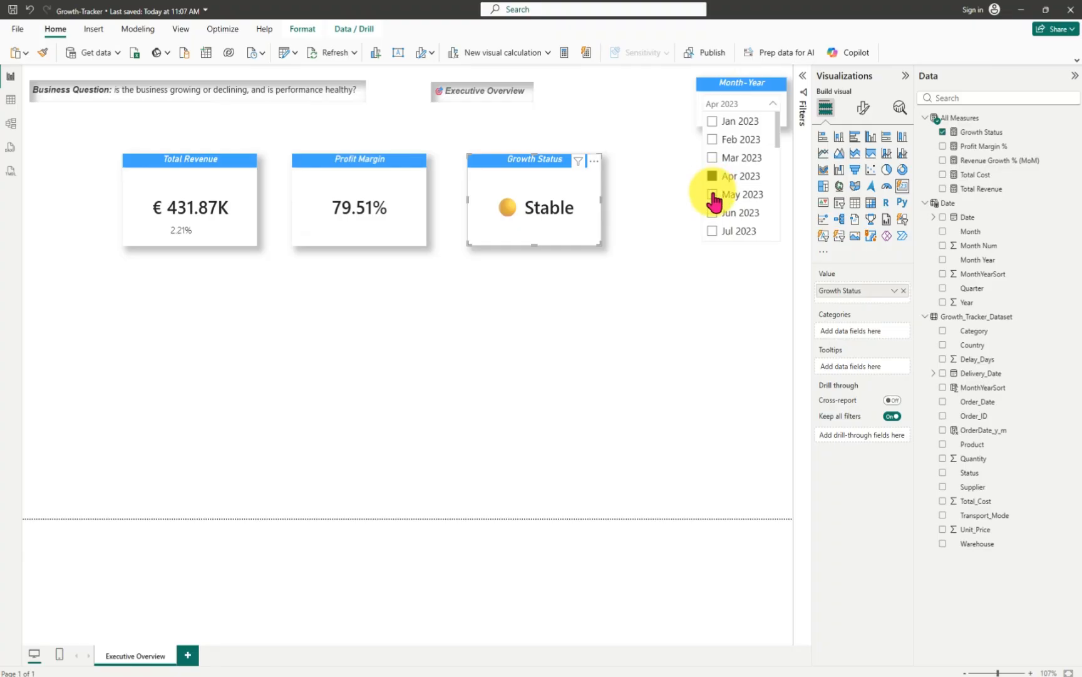
{"action": "left_click", "coordinate": [713, 195]}
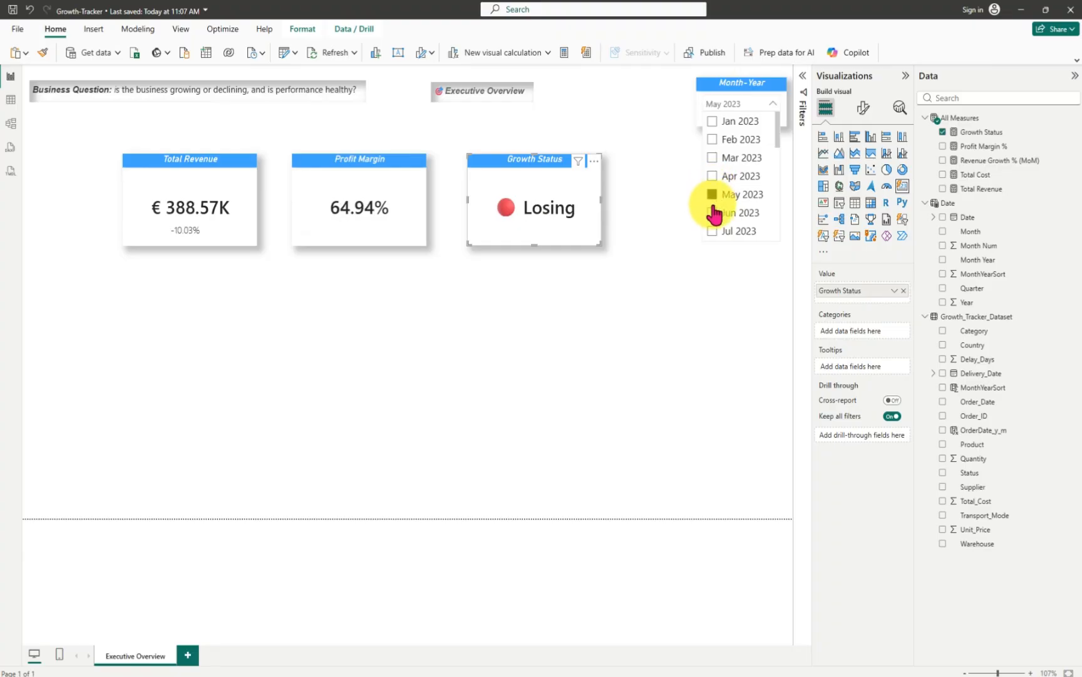
{"action": "left_click", "coordinate": [712, 214]}
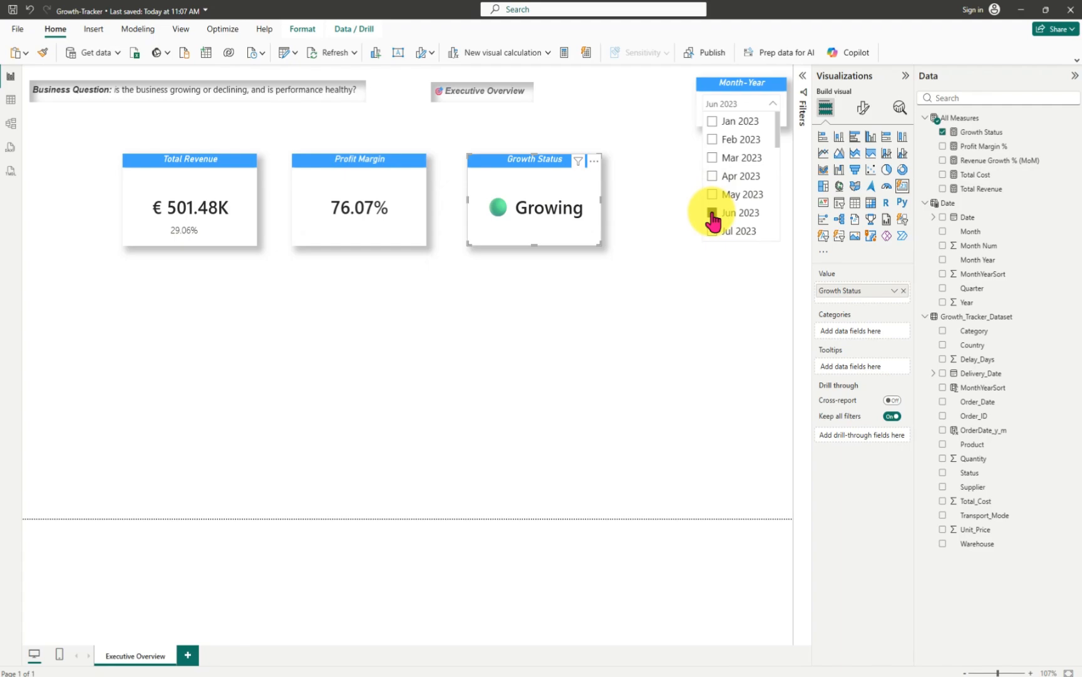
{"action": "left_click", "coordinate": [712, 232]}
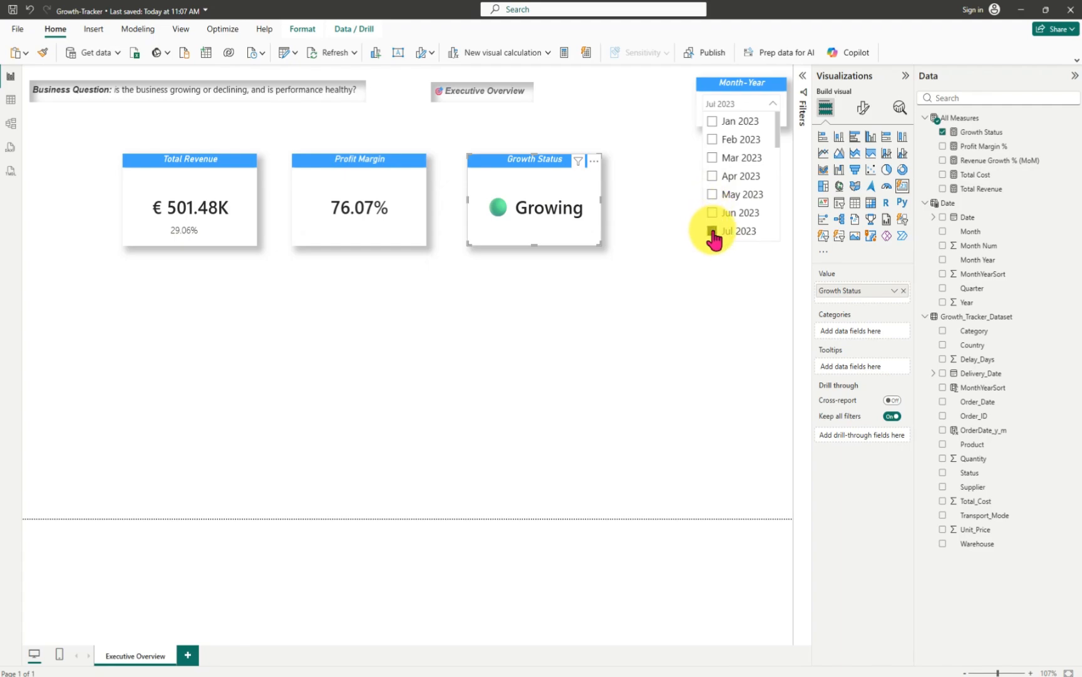
- Clear the Jul 2023 selection so the Month-Year slicer covers all months, and close its list
{"action": "left_click", "coordinate": [713, 232]}
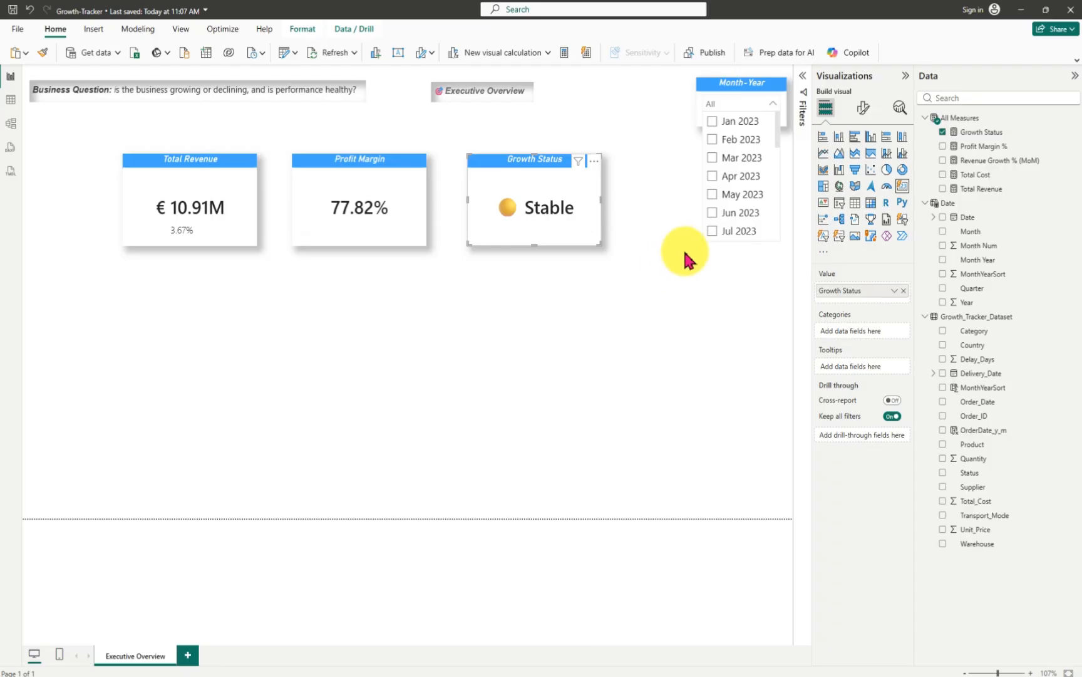
{"action": "left_click", "coordinate": [707, 290]}
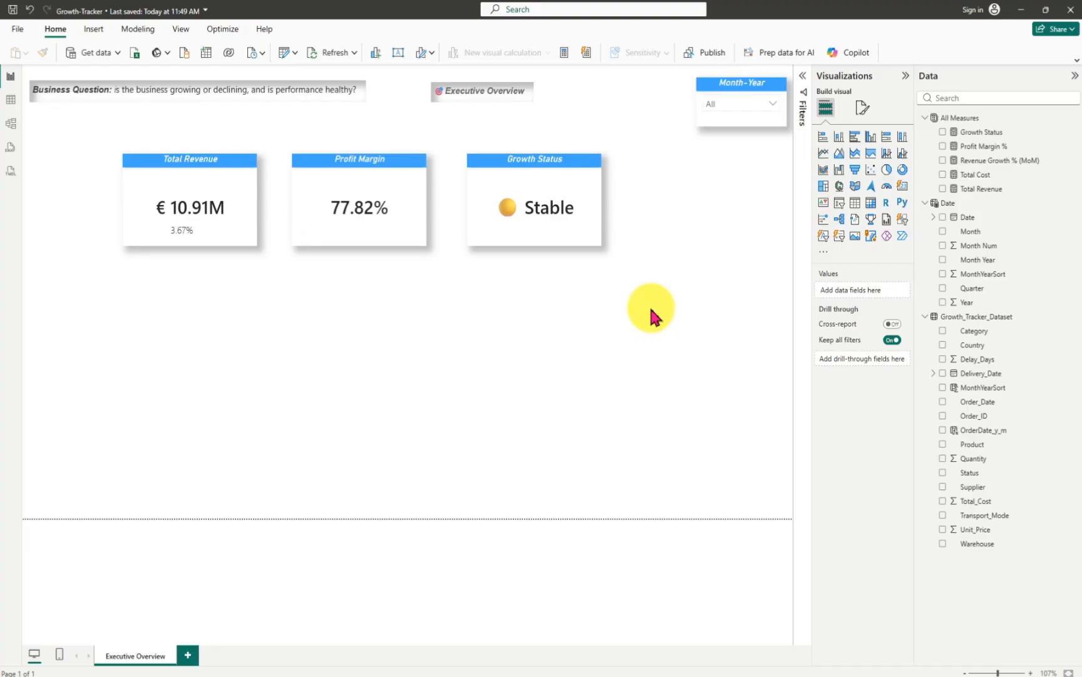
- Insert a line chart, place it centrally below the cards, widen it and shift it slightly lower
{"action": "left_click", "coordinate": [825, 161]}
{"action": "left_click_drag", "start_coordinate": [259, 382], "coordinate": [375, 406]}
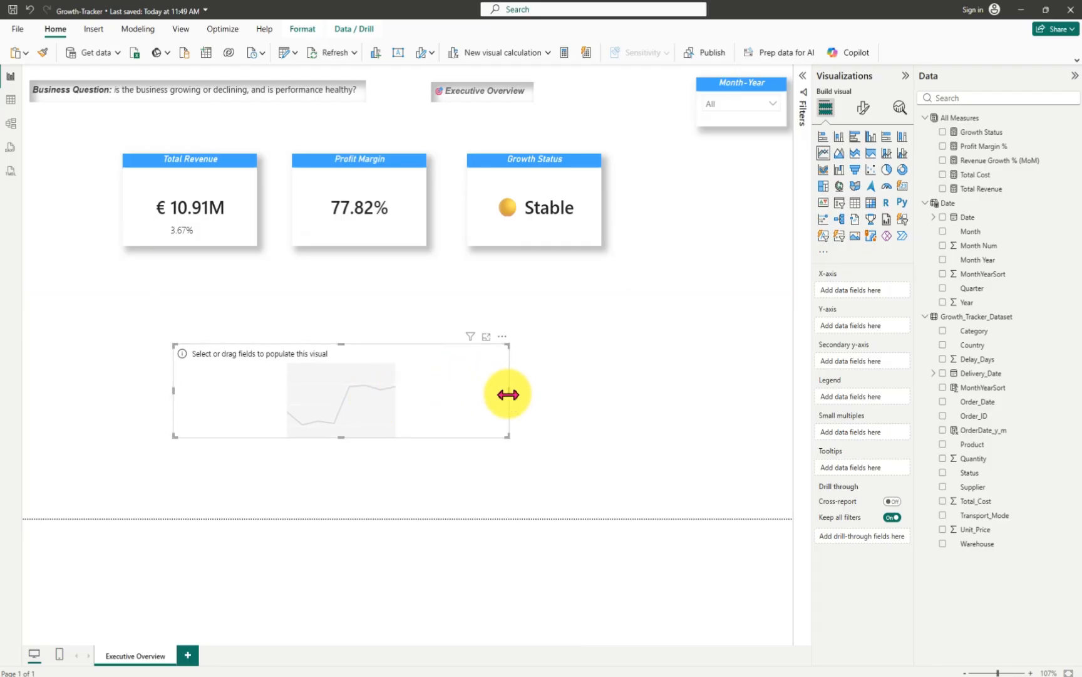
{"action": "left_click_drag", "start_coordinate": [507, 392], "coordinate": [618, 398]}
{"action": "left_click_drag", "start_coordinate": [428, 411], "coordinate": [431, 437]}
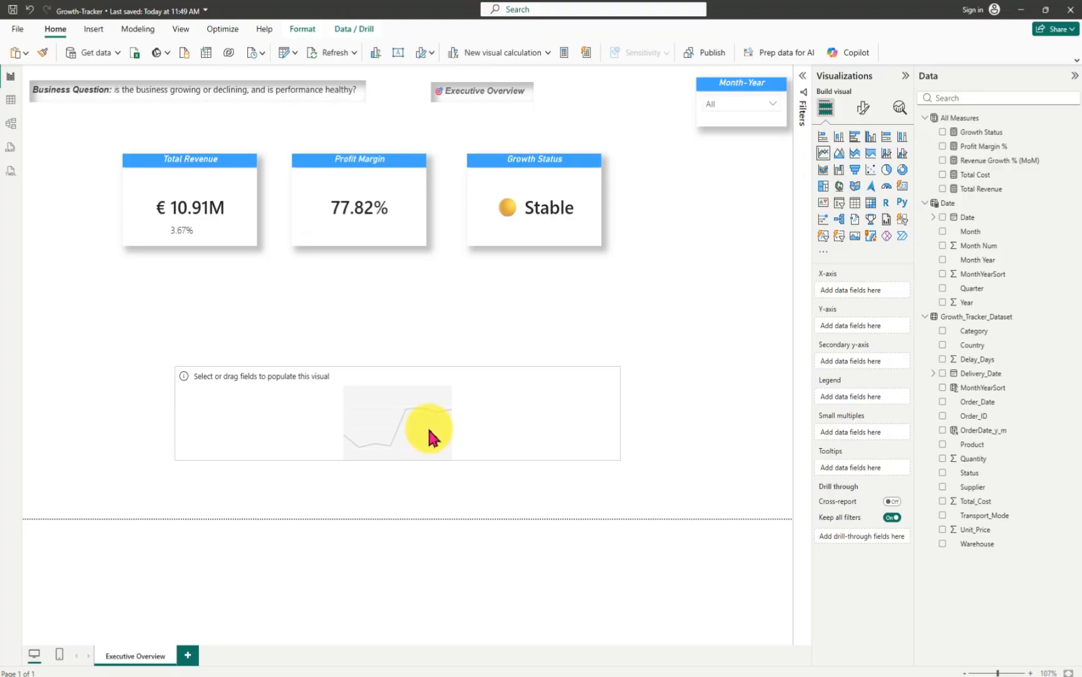
- Move the Growth Status and Profit Margin cards lower on the page, aligned in one row above the line chart
{"action": "left_click_drag", "start_coordinate": [539, 238], "coordinate": [539, 305]}
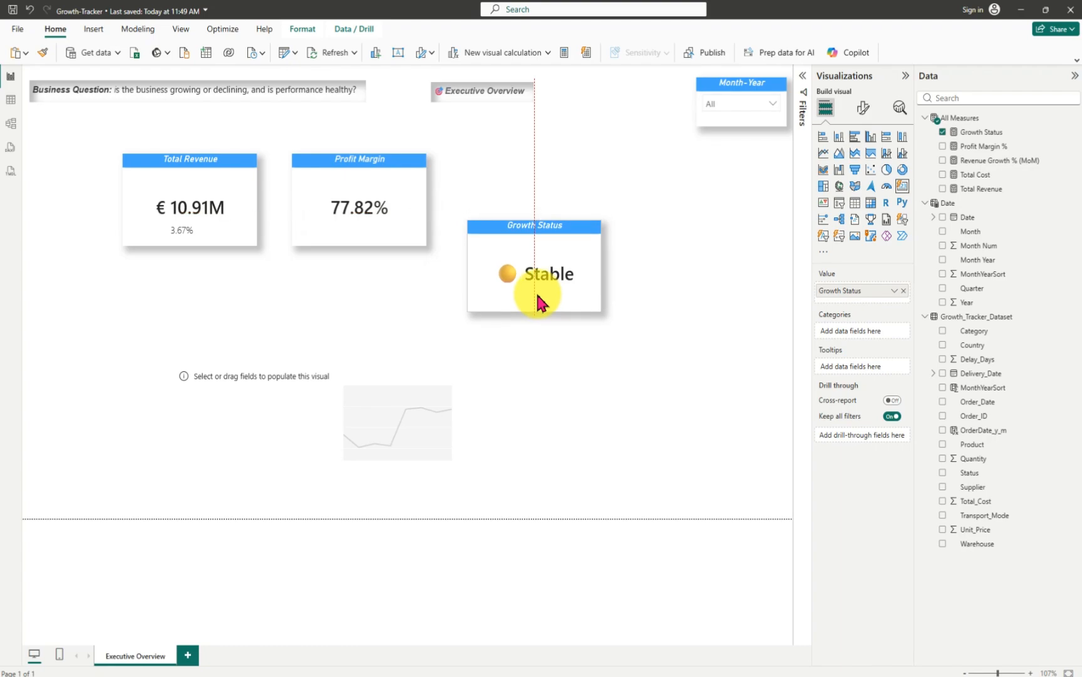
{"action": "left_click", "coordinate": [558, 338]}
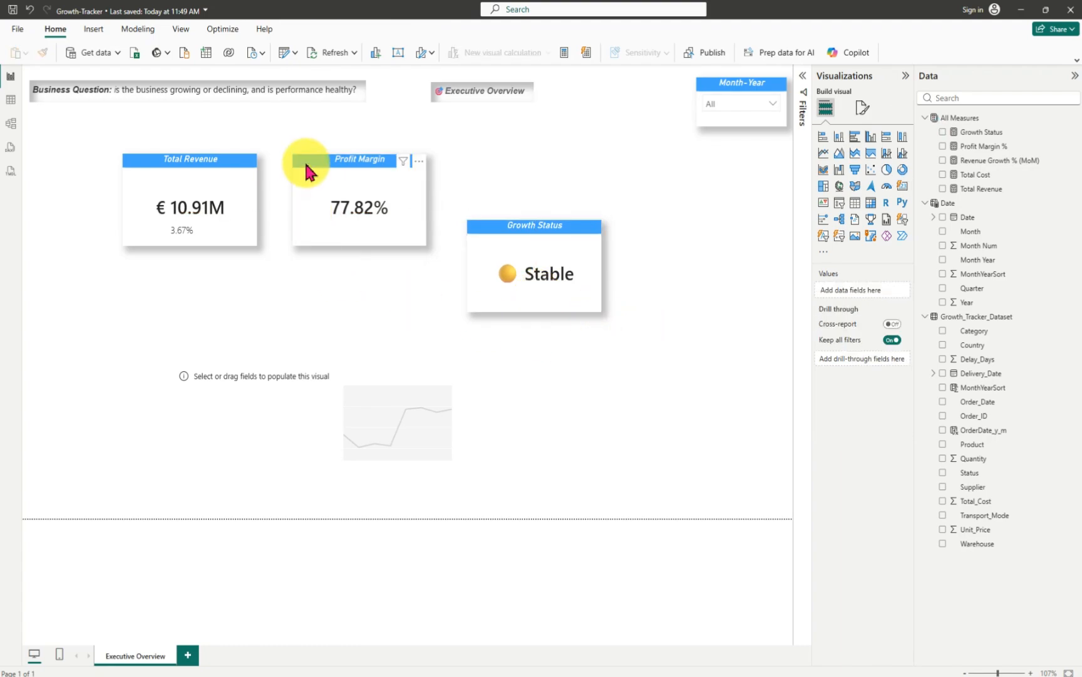
{"action": "left_click_drag", "start_coordinate": [314, 213], "coordinate": [316, 237]}
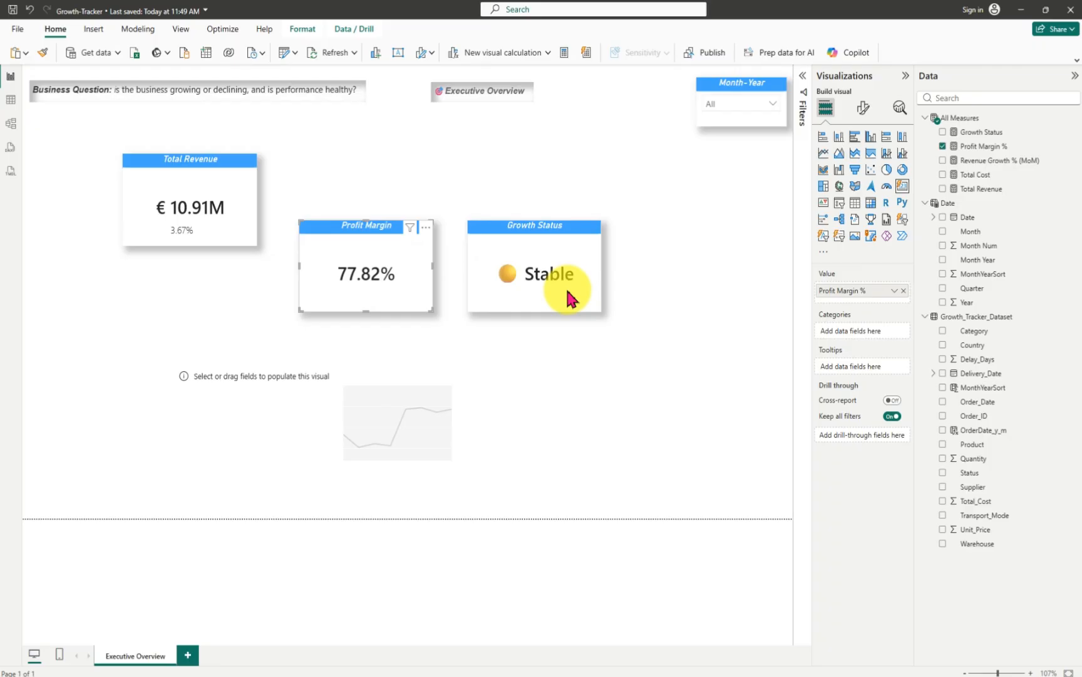
{"action": "left_click", "coordinate": [676, 324]}
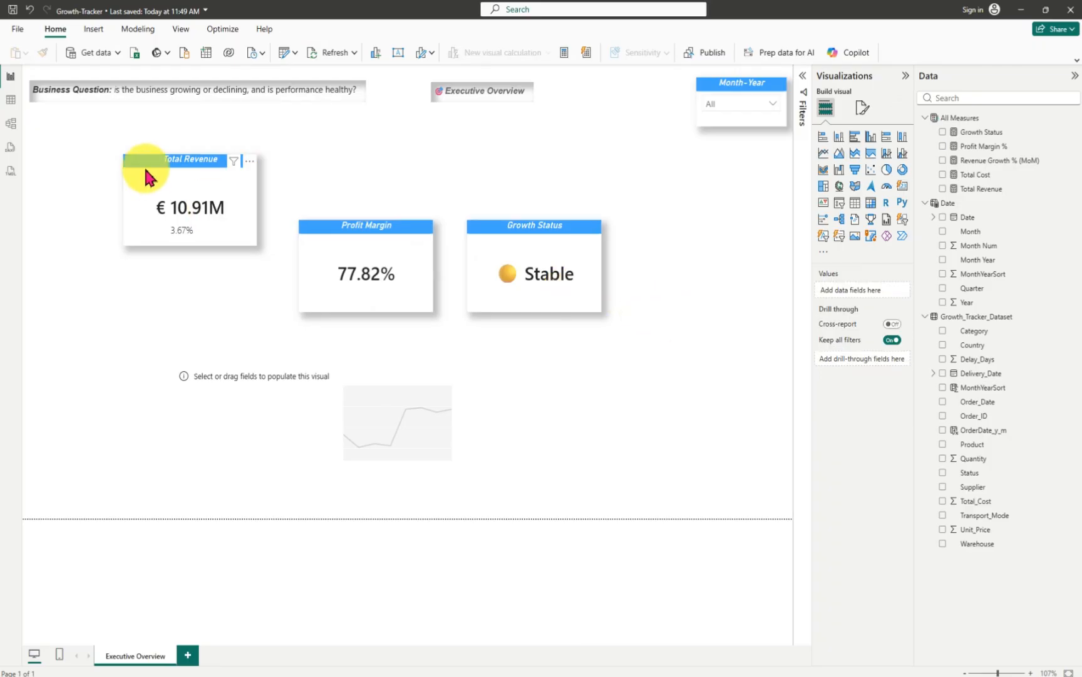
- Move the Total Revenue card level with the other two cards and place the growth percentage card back beneath its revenue figure
{"action": "left_click_drag", "start_coordinate": [126, 229], "coordinate": [198, 143]}
{"action": "left_click_drag", "start_coordinate": [181, 229], "coordinate": [58, 319]}
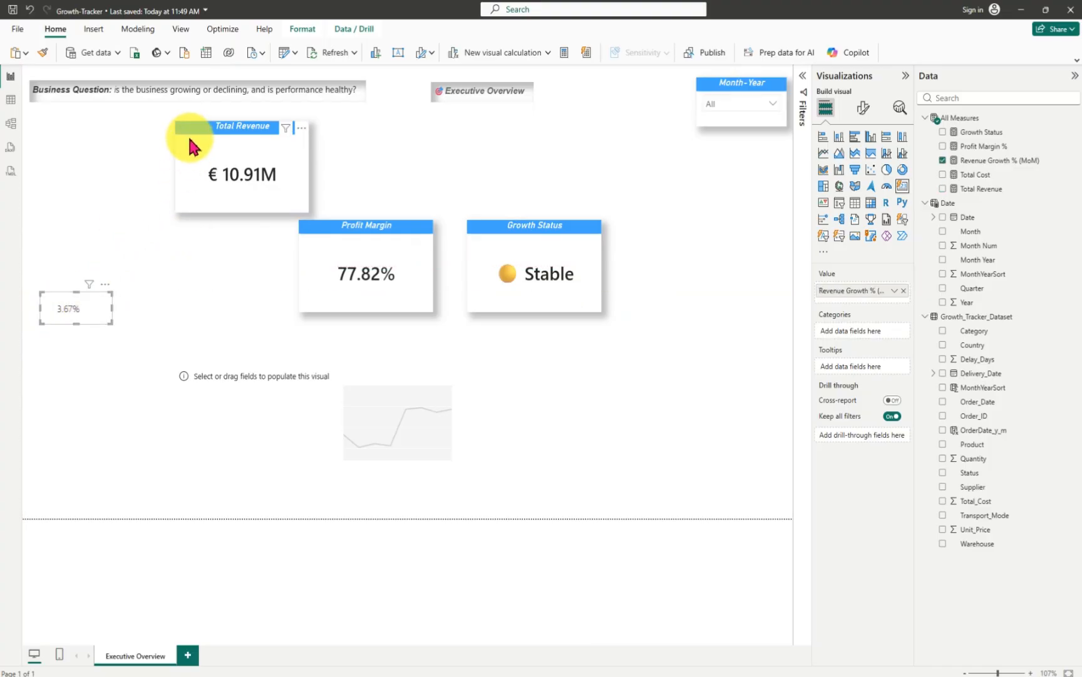
{"action": "left_click_drag", "start_coordinate": [192, 139], "coordinate": [156, 238]}
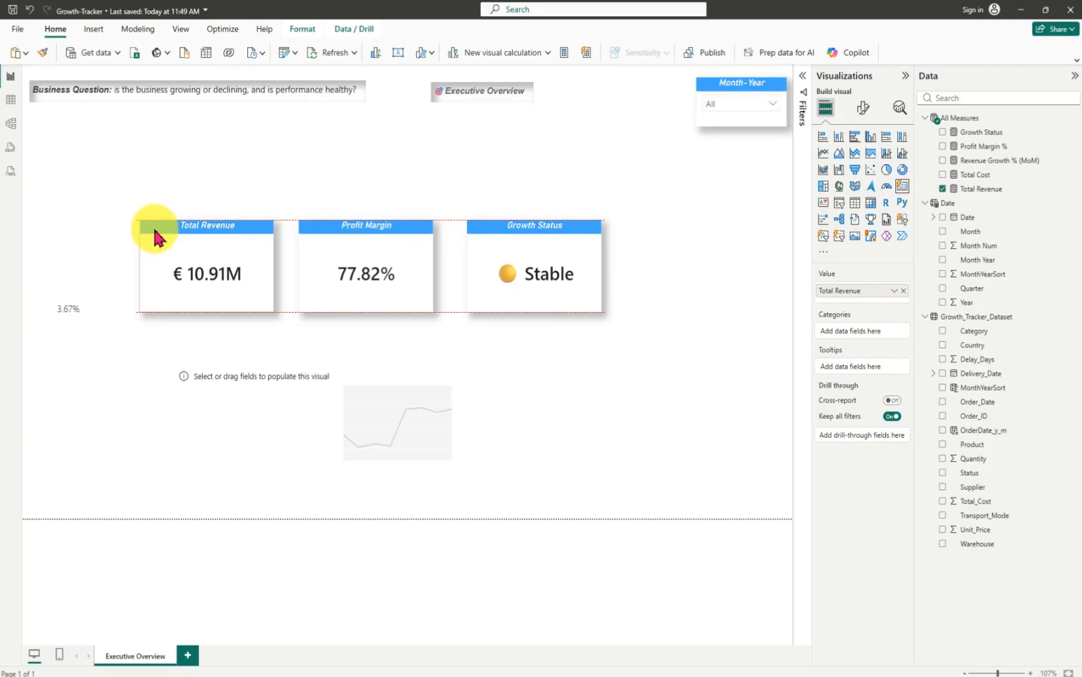
{"action": "left_click", "coordinate": [87, 323]}
{"action": "left_click_drag", "start_coordinate": [184, 342], "coordinate": [221, 319]}
{"action": "left_click", "coordinate": [656, 420]}
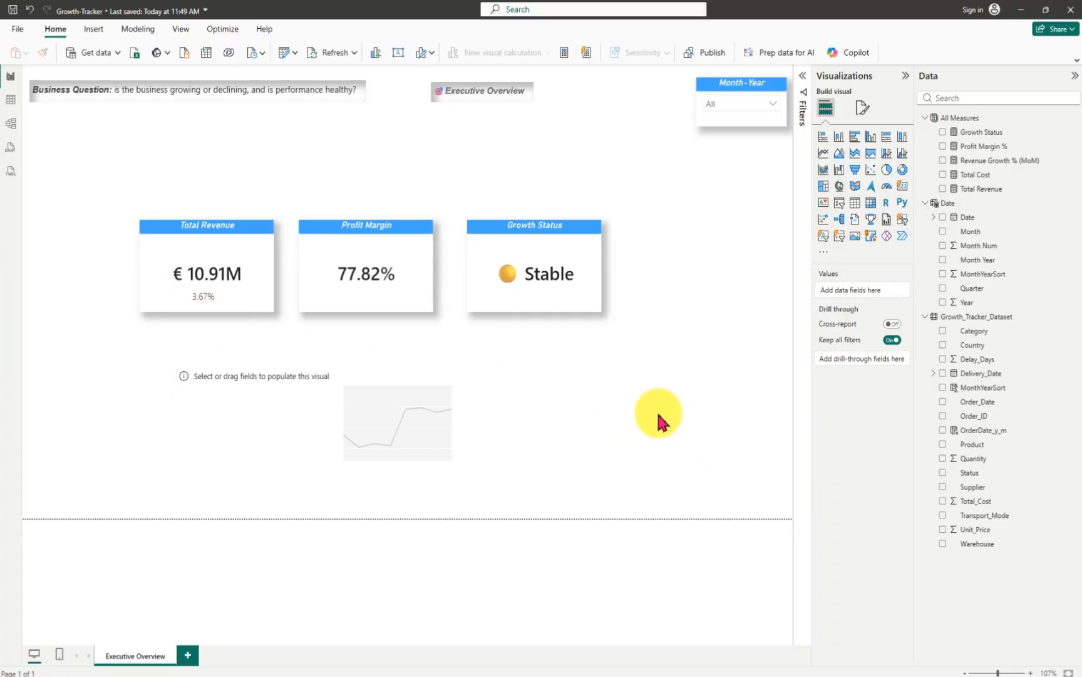
- Assign Month to the line chart's X-axis, Total Revenue to the Y-axis and Revenue Growth % (MoM) to the secondary Y-axis
{"action": "left_click", "coordinate": [407, 426]}
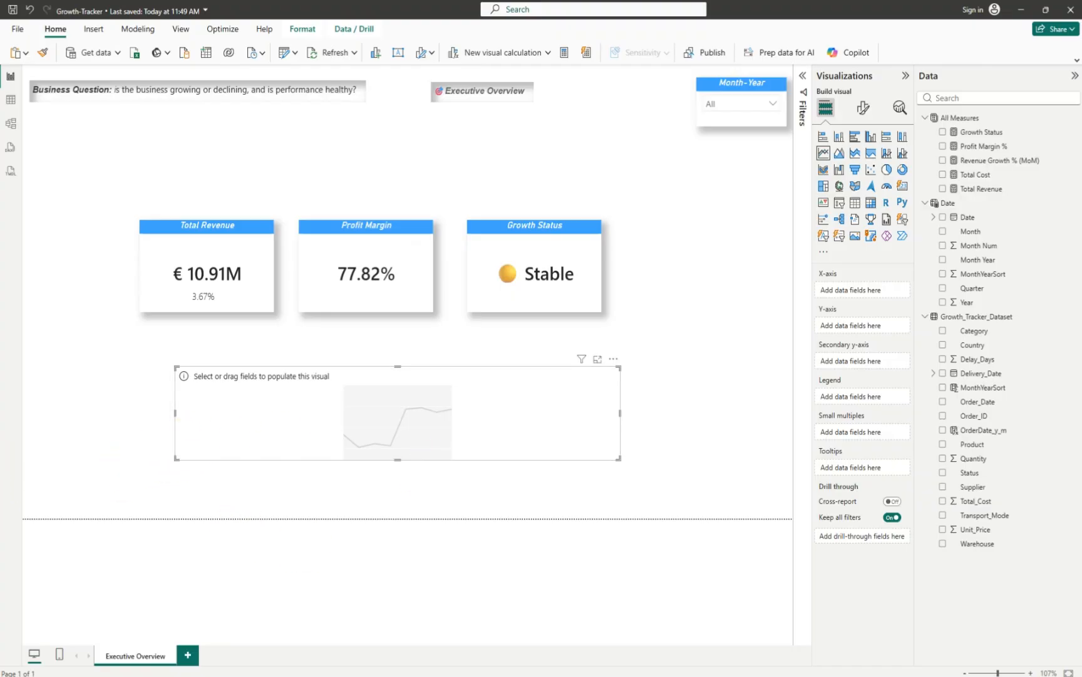
{"action": "left_click", "coordinate": [943, 232]}
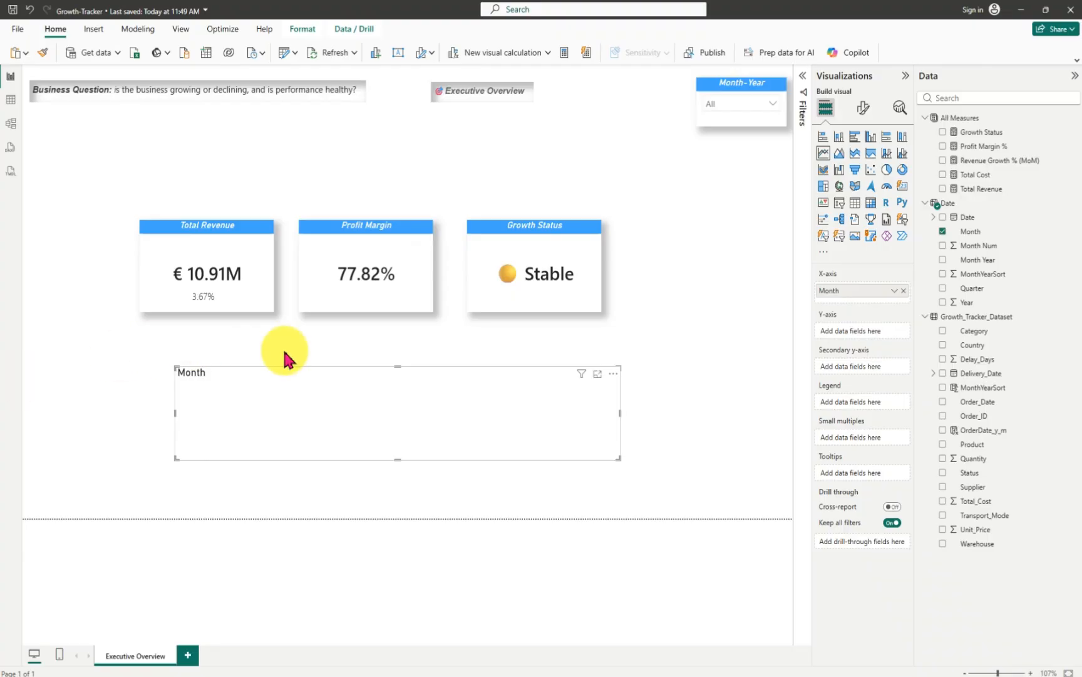
{"action": "left_click", "coordinate": [943, 189]}
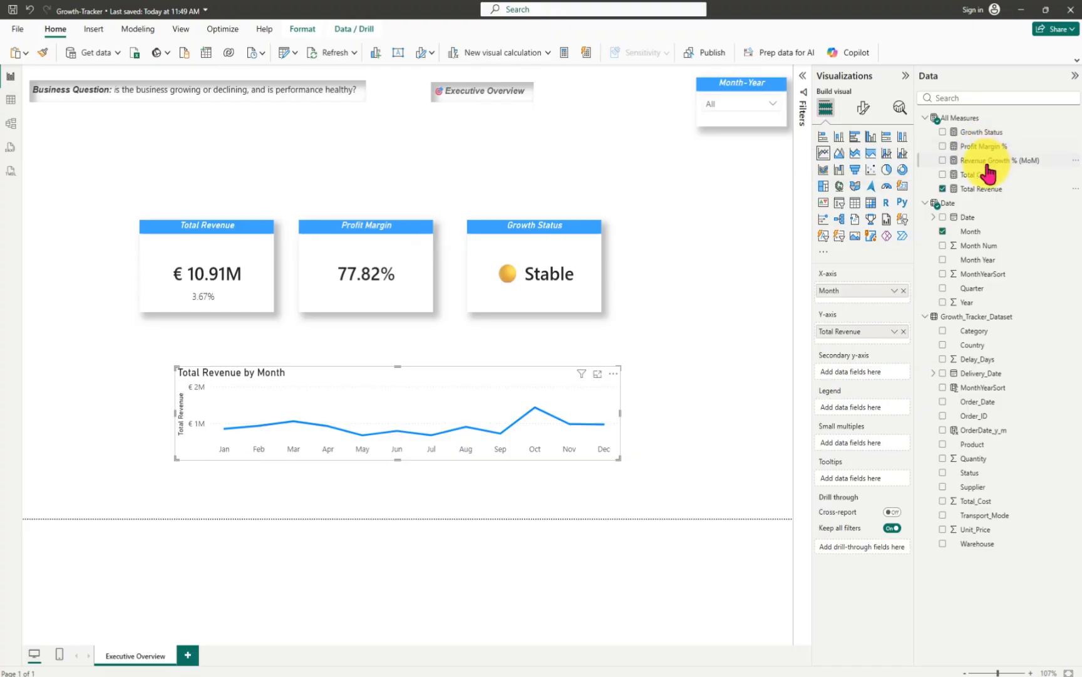
{"action": "left_click_drag", "start_coordinate": [982, 161], "coordinate": [869, 376]}
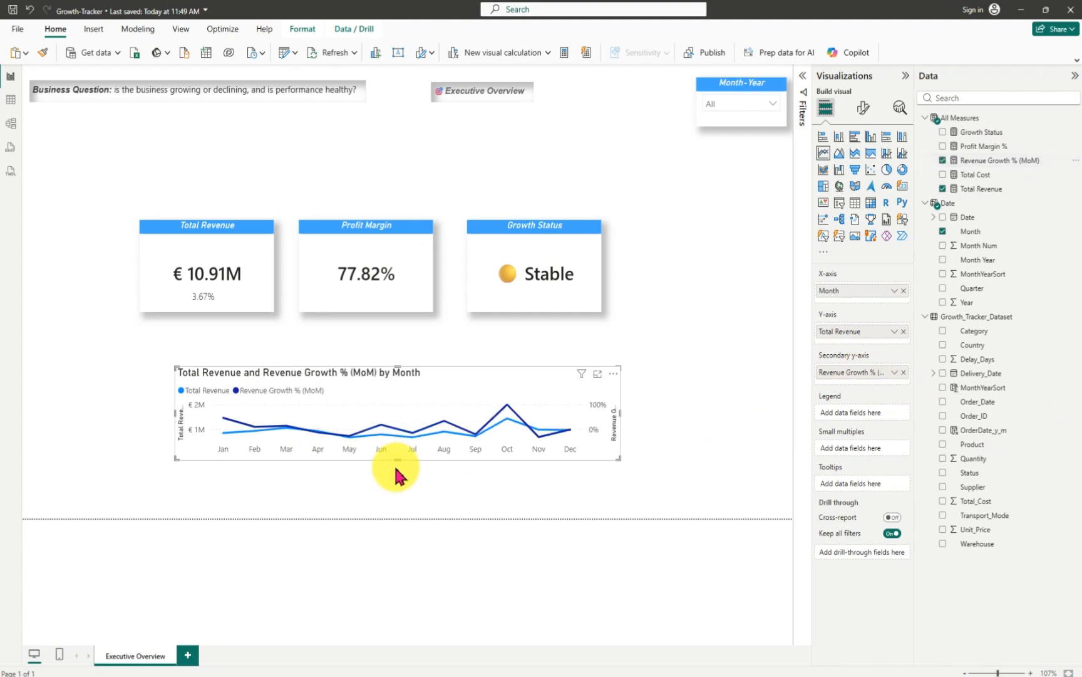
- Make the line chart taller by extending both its lower and upper edges
{"action": "left_click_drag", "start_coordinate": [397, 460], "coordinate": [397, 496]}
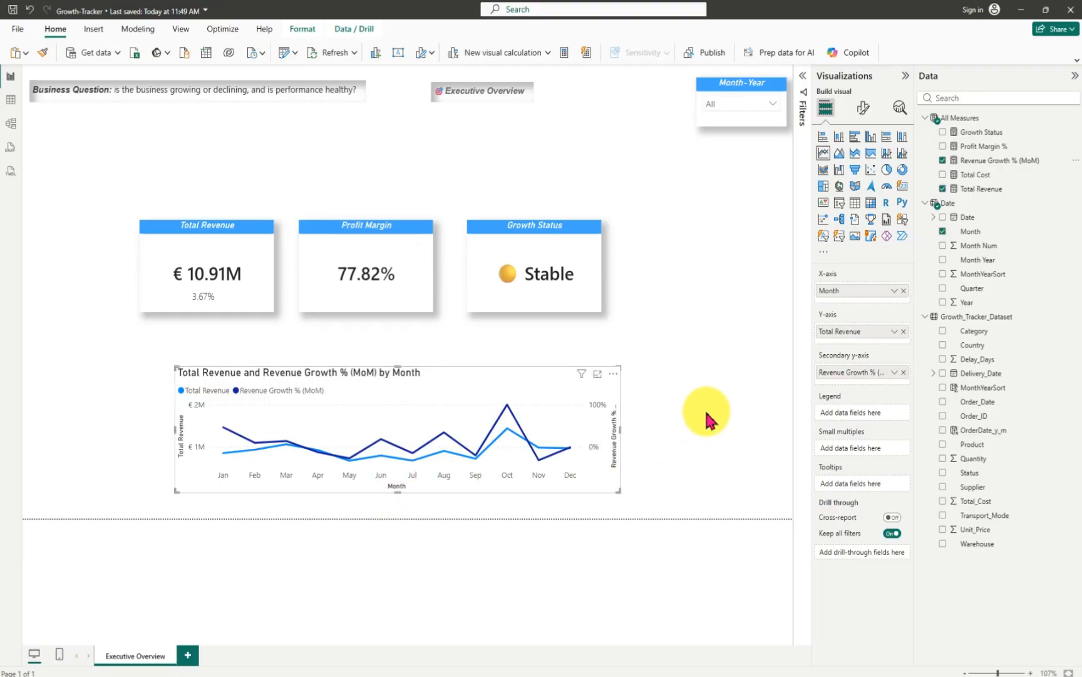
{"action": "left_click_drag", "start_coordinate": [399, 366], "coordinate": [402, 359]}
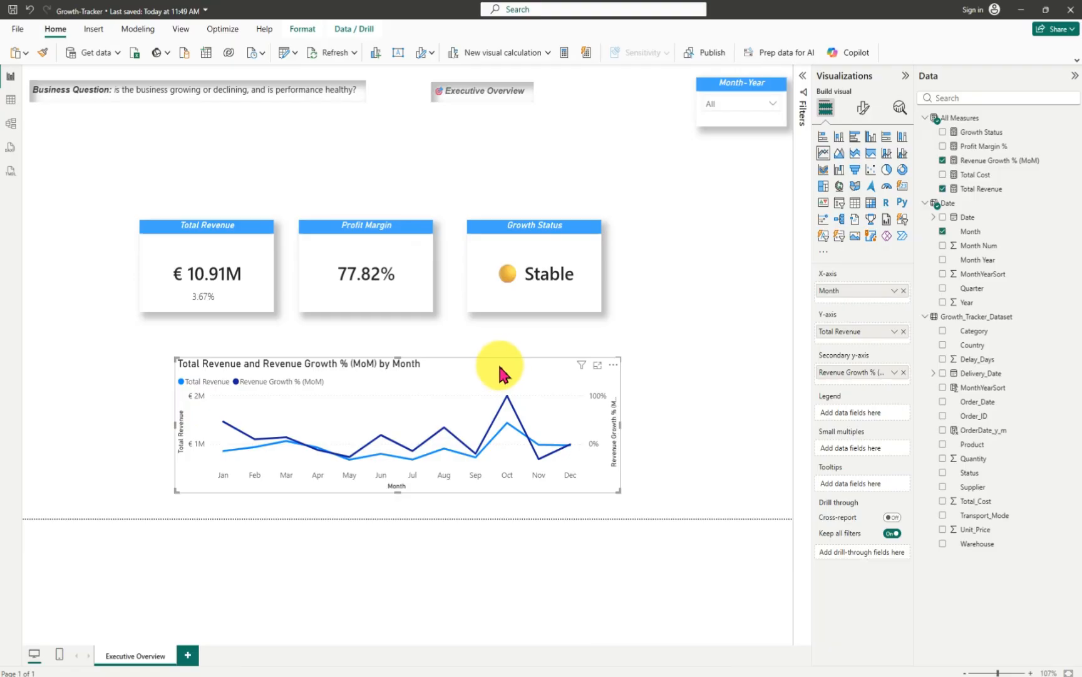
- Turn off the X-axis title of the line chart
{"action": "left_click", "coordinate": [870, 112]}
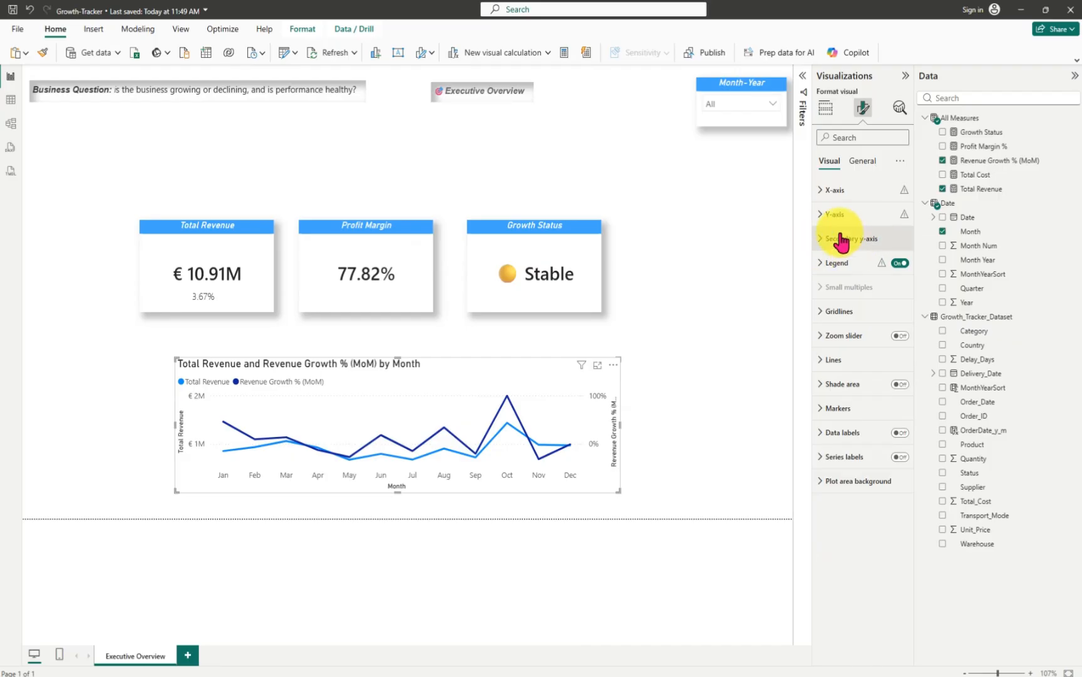
{"action": "left_click", "coordinate": [821, 191]}
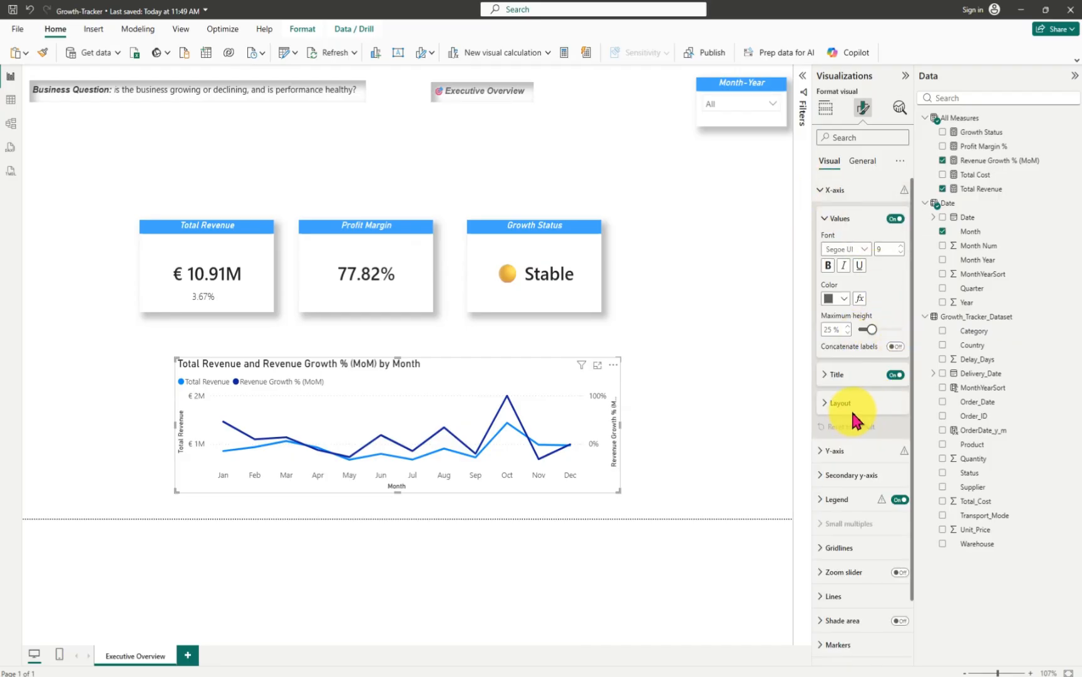
{"action": "left_click", "coordinate": [893, 374]}
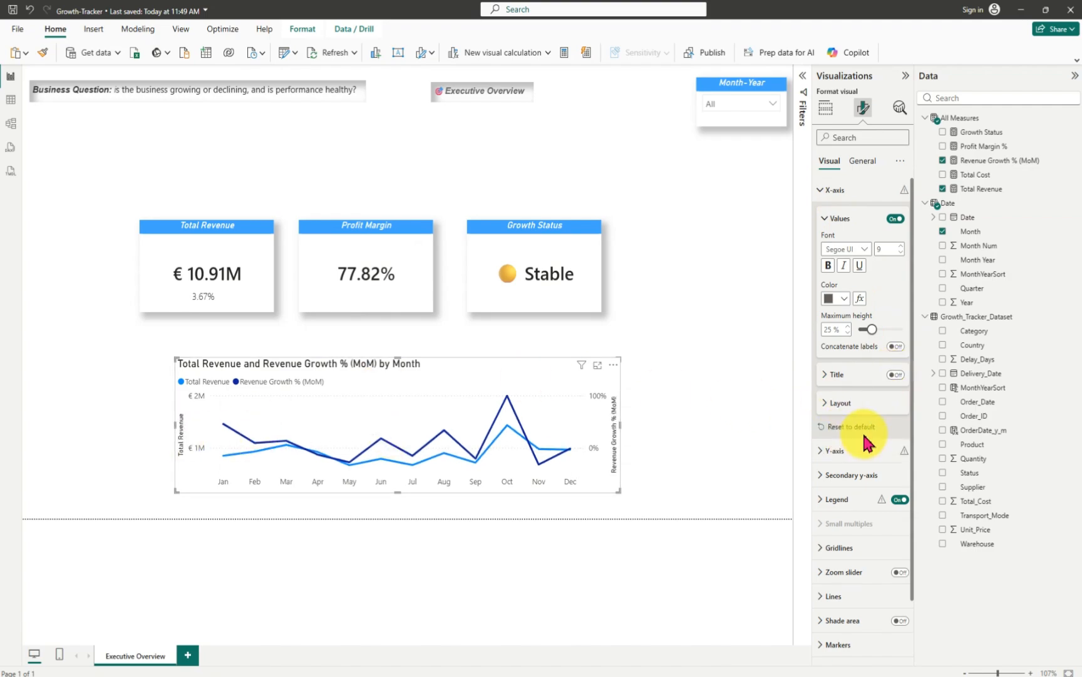
- Turn off the Y-axis title and the Y-axis values of the line chart
{"action": "left_click", "coordinate": [817, 457]}
{"action": "scroll", "coordinate": [843, 462], "scroll_direction": "down", "scroll_amount": 5}
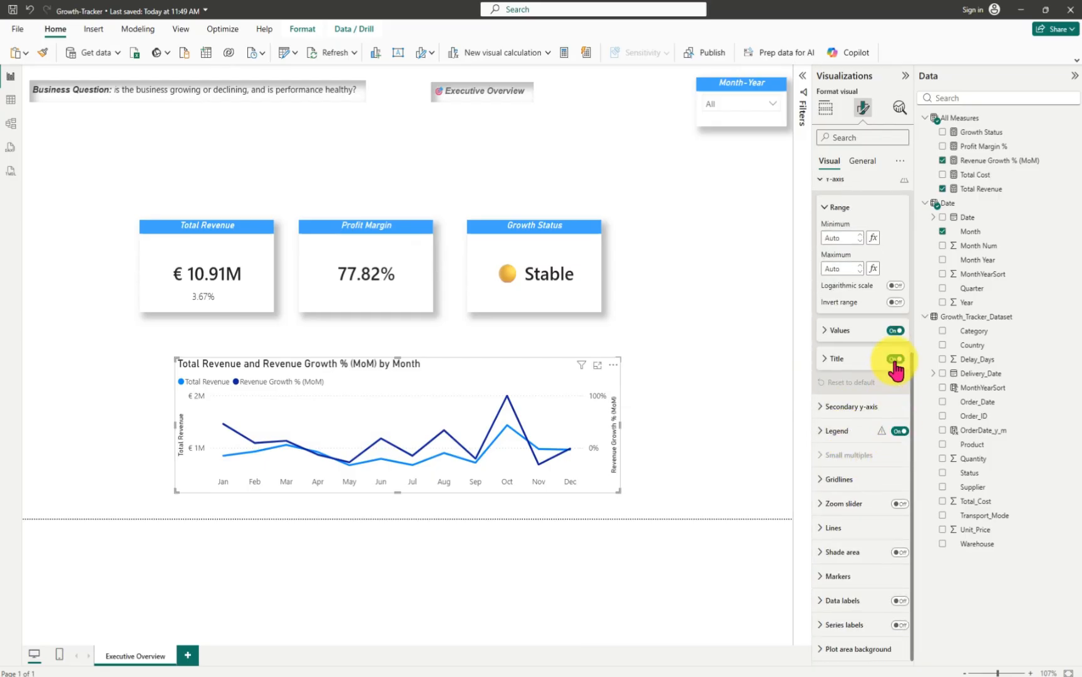
{"action": "left_click", "coordinate": [895, 359]}
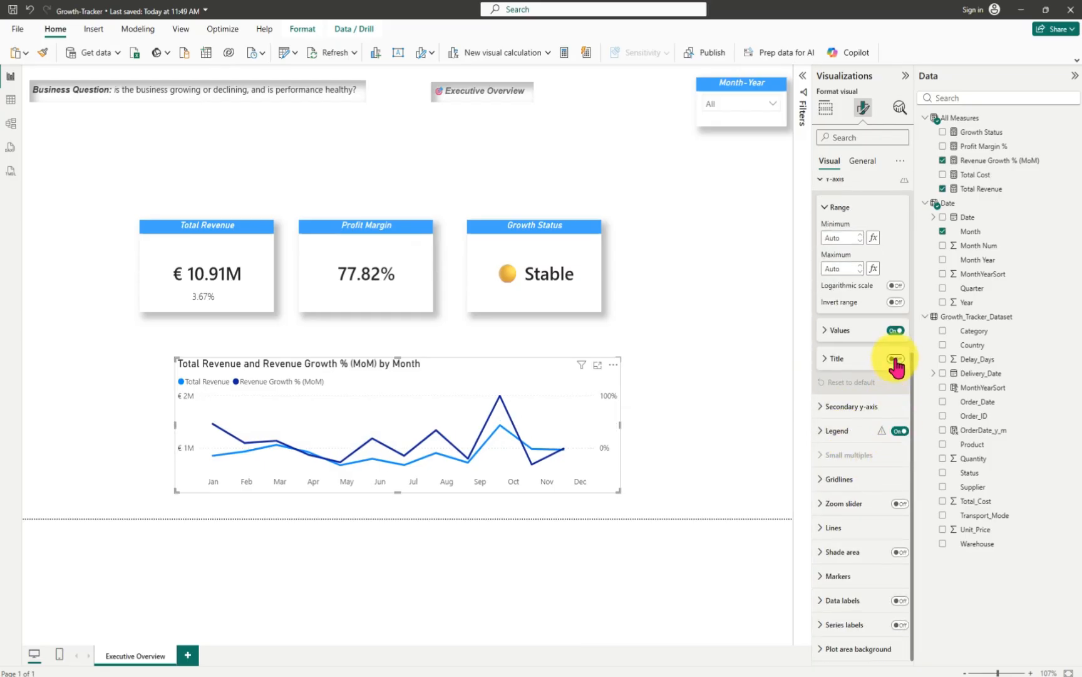
{"action": "left_click", "coordinate": [896, 331]}
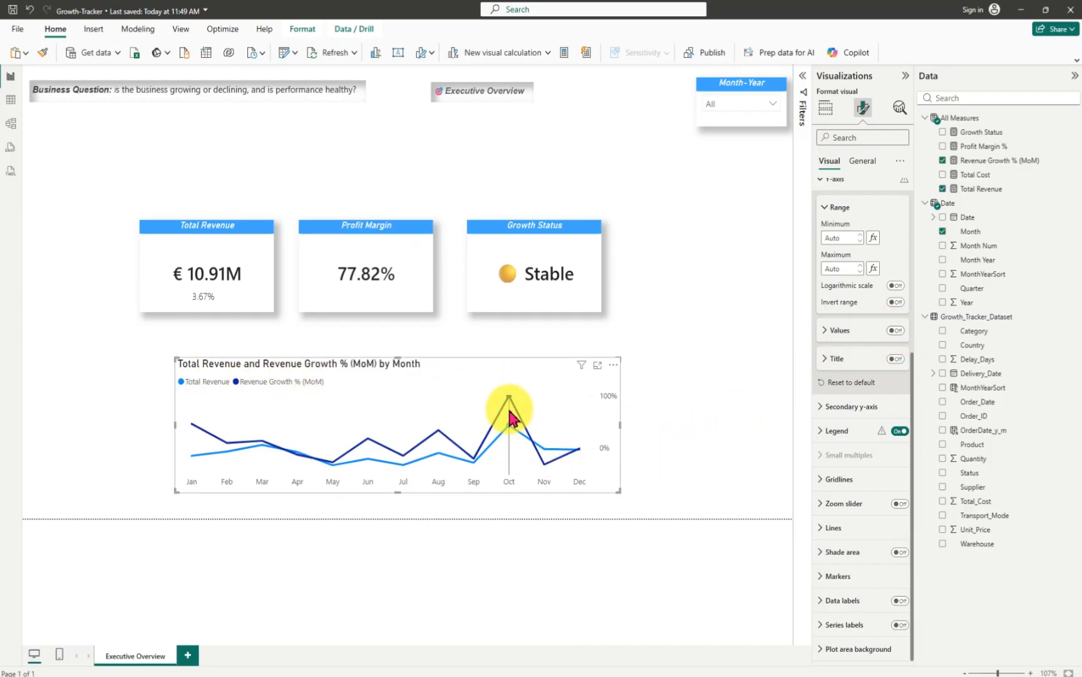
- Add the Growth Status measure to the line chart's tooltips
{"action": "mouse_move", "coordinate": [510, 414]}
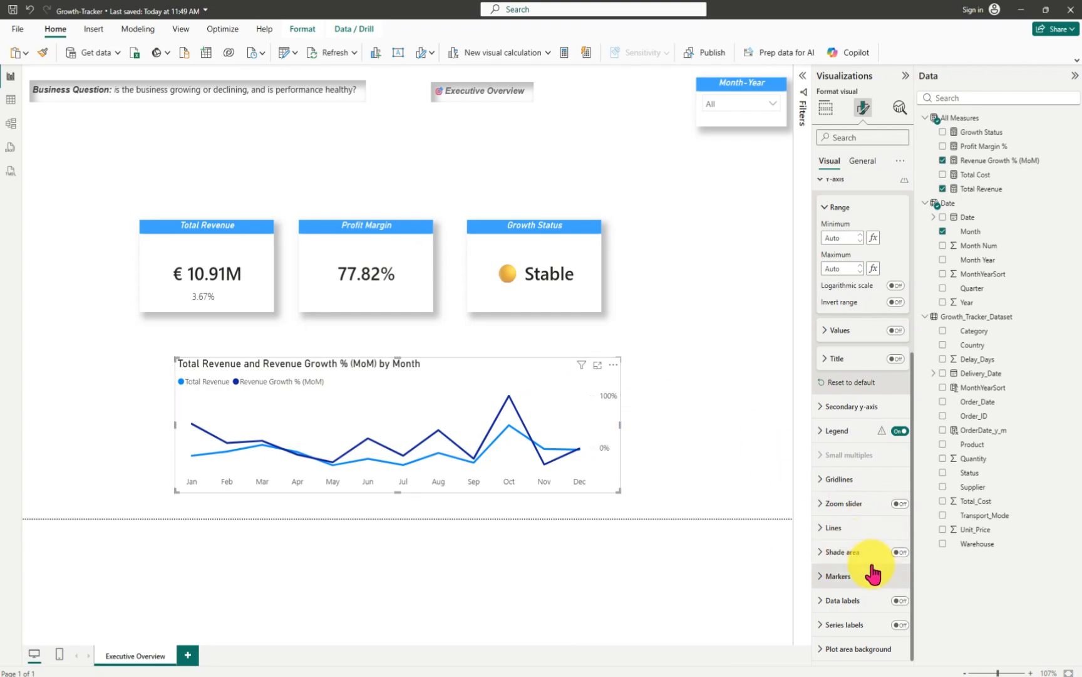
{"action": "scroll", "coordinate": [872, 571], "scroll_direction": "up", "scroll_amount": 3}
{"action": "scroll", "coordinate": [871, 560], "scroll_direction": "up", "scroll_amount": 3}
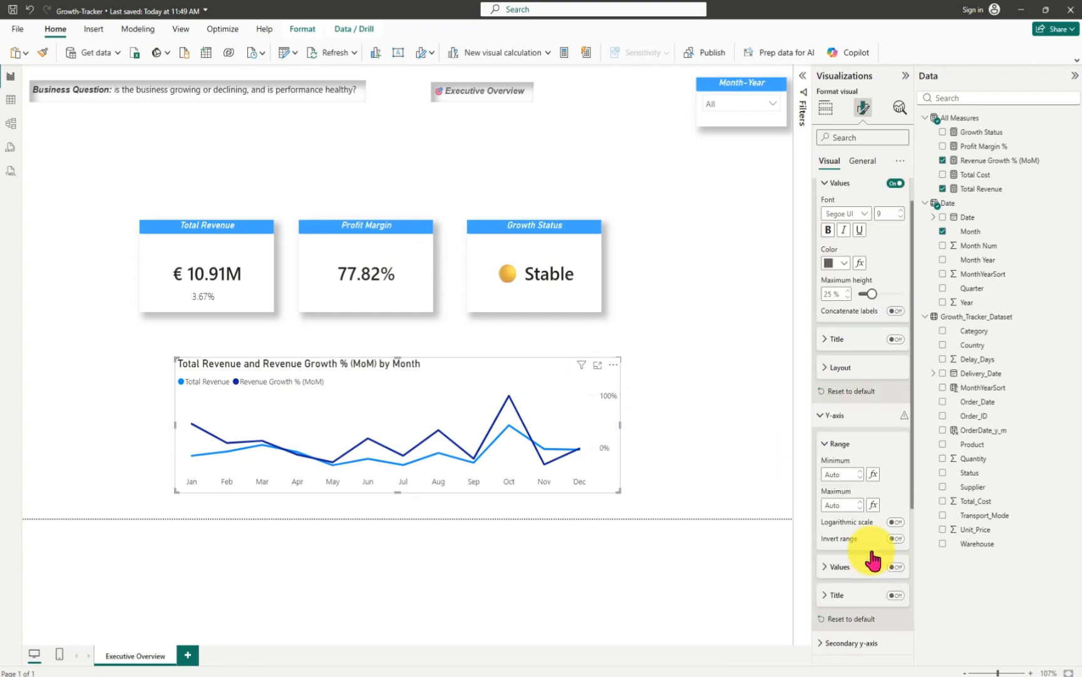
{"action": "left_click", "coordinate": [714, 426]}
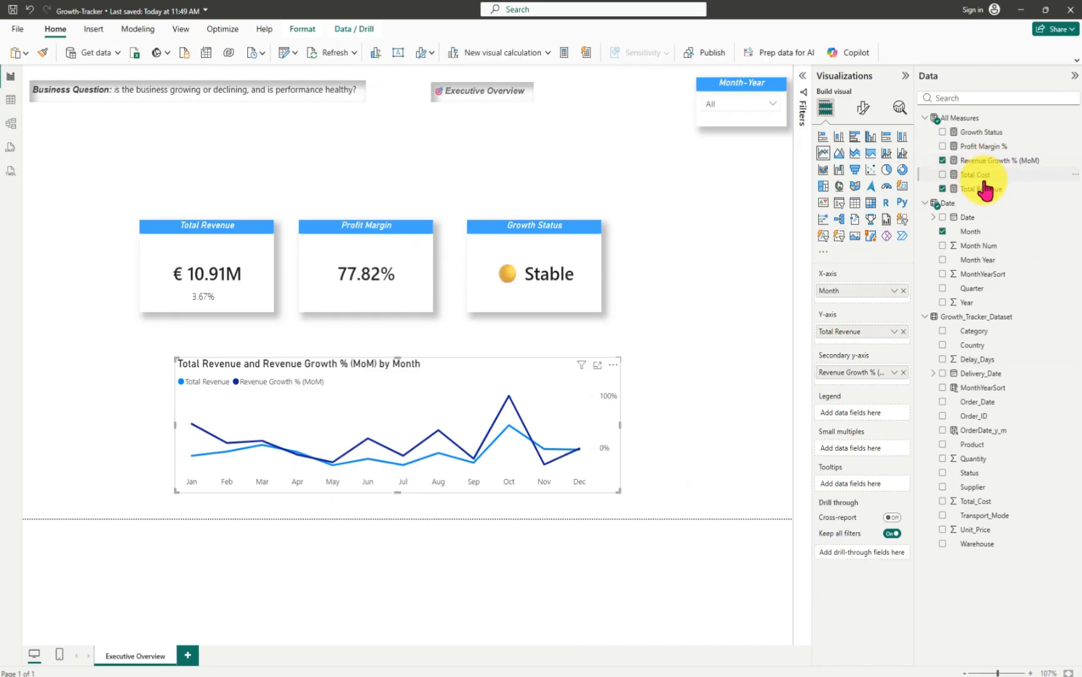
{"action": "left_click_drag", "start_coordinate": [981, 133], "coordinate": [862, 484]}
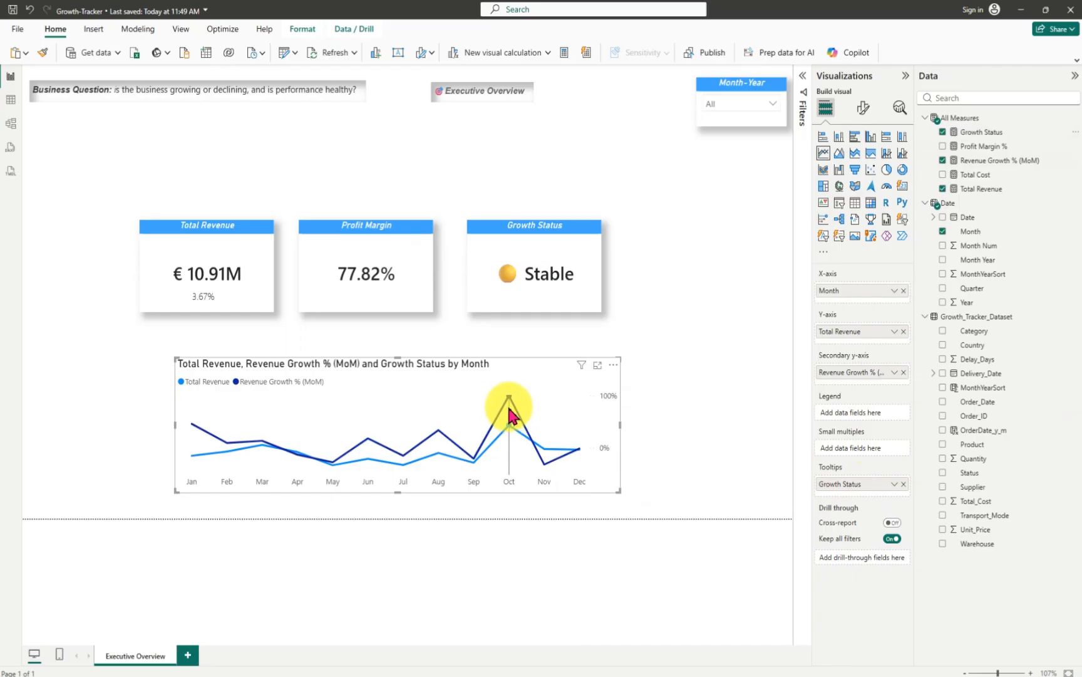
- Check the revenue, growth percentage and Growth Status tooltips for several months along the line chart
{"action": "mouse_move", "coordinate": [510, 415]}
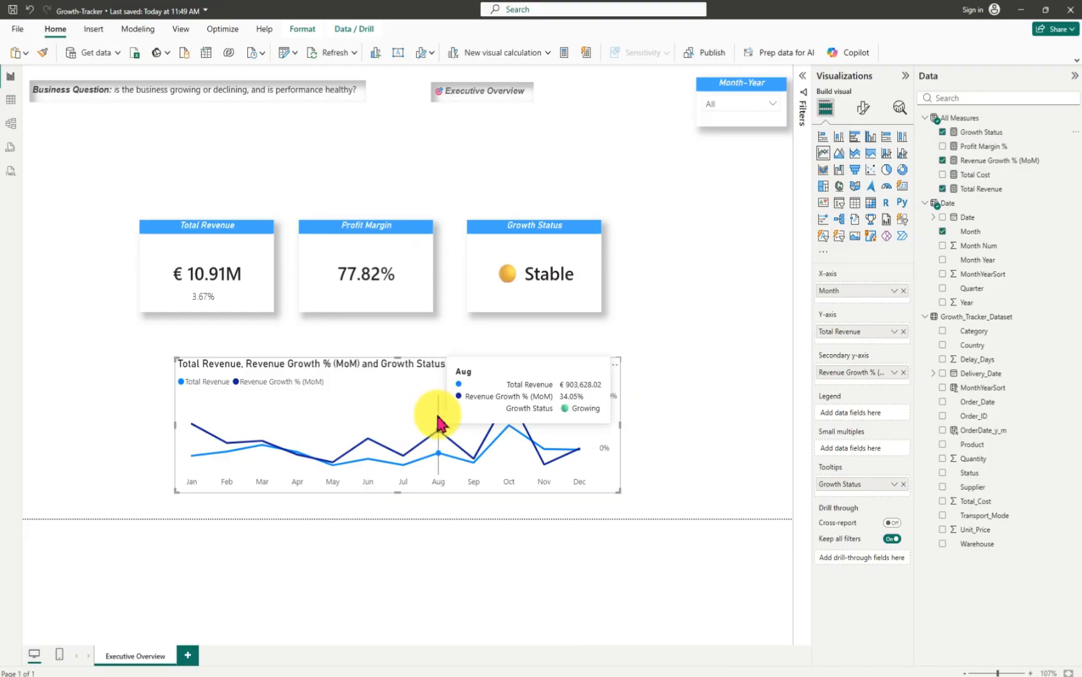
{"action": "mouse_move", "coordinate": [466, 455]}
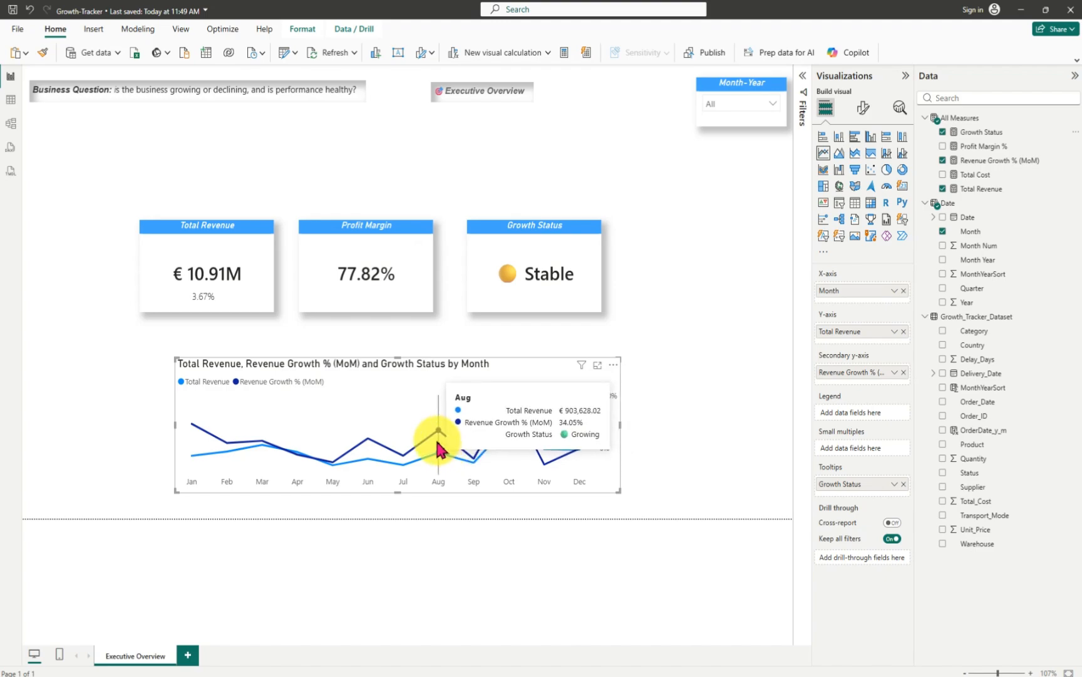
{"action": "mouse_move", "coordinate": [408, 460]}
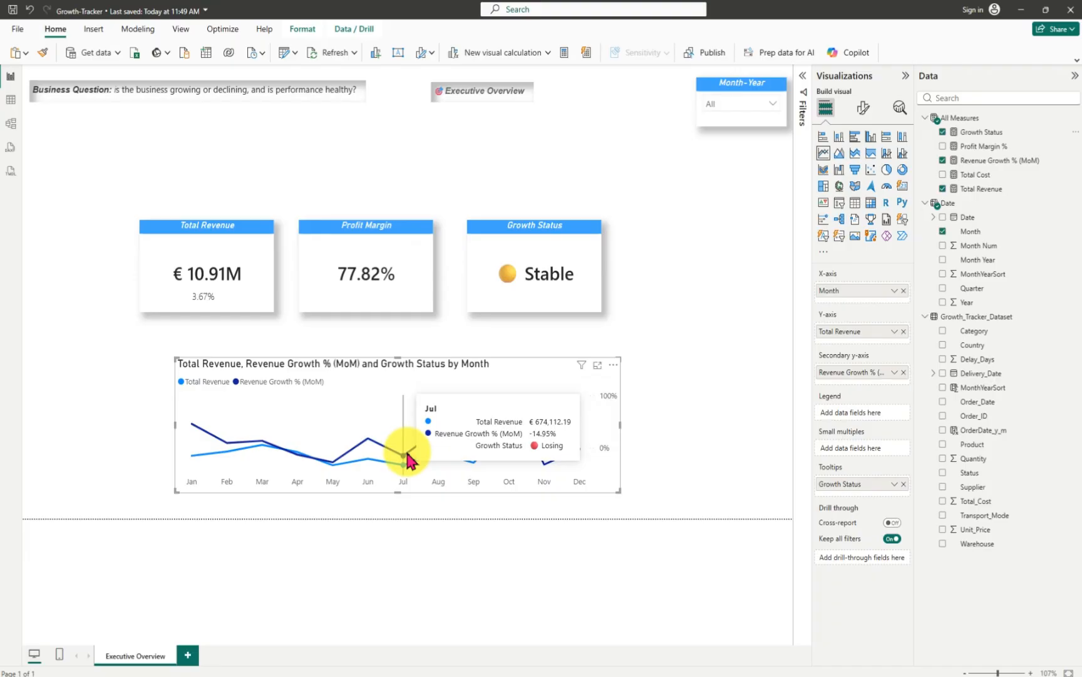
{"action": "mouse_move", "coordinate": [372, 458]}
{"action": "mouse_move", "coordinate": [336, 460]}
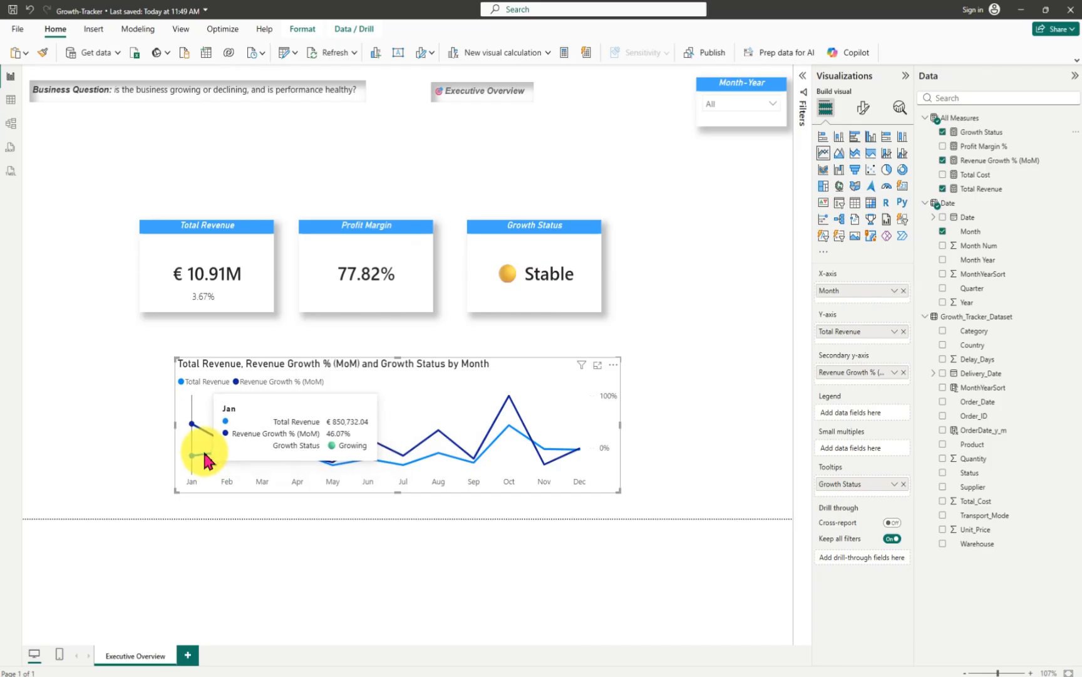
{"action": "left_click", "coordinate": [694, 418]}
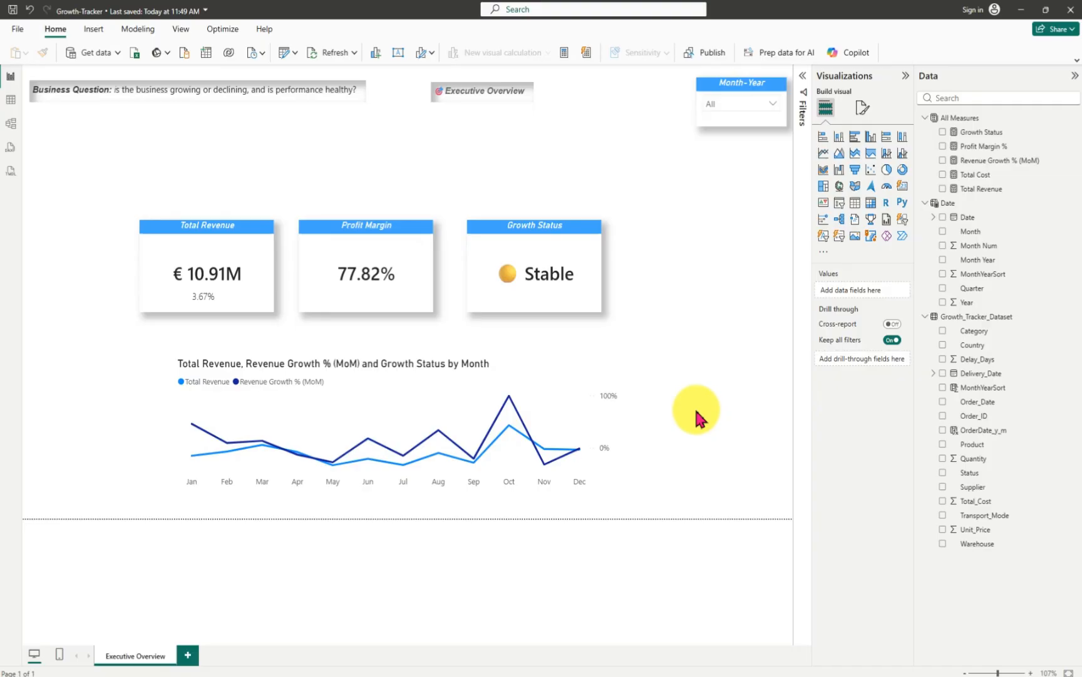
- Set the font size of the line chart's title to 12
{"action": "left_click", "coordinate": [494, 379]}
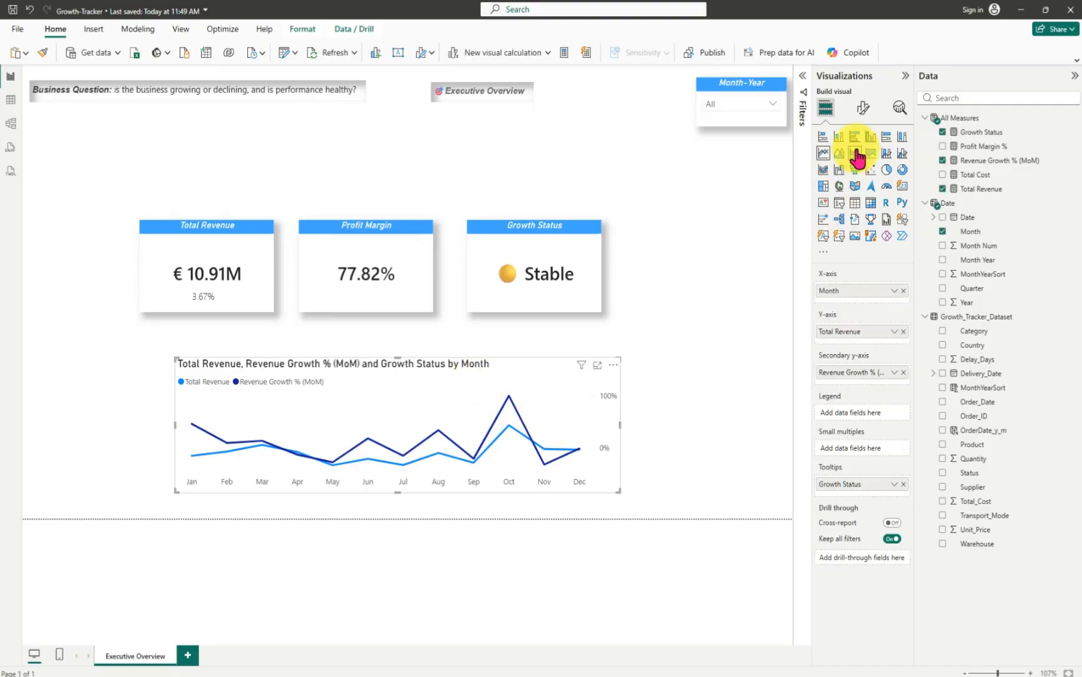
{"action": "left_click", "coordinate": [868, 112]}
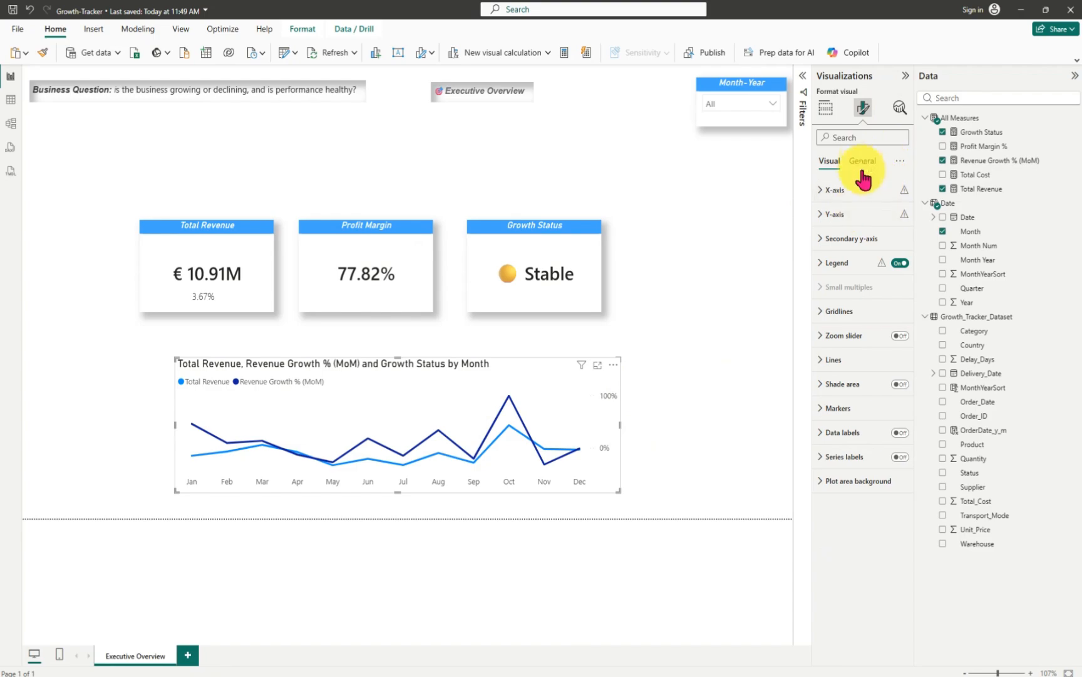
{"action": "left_click", "coordinate": [863, 162]}
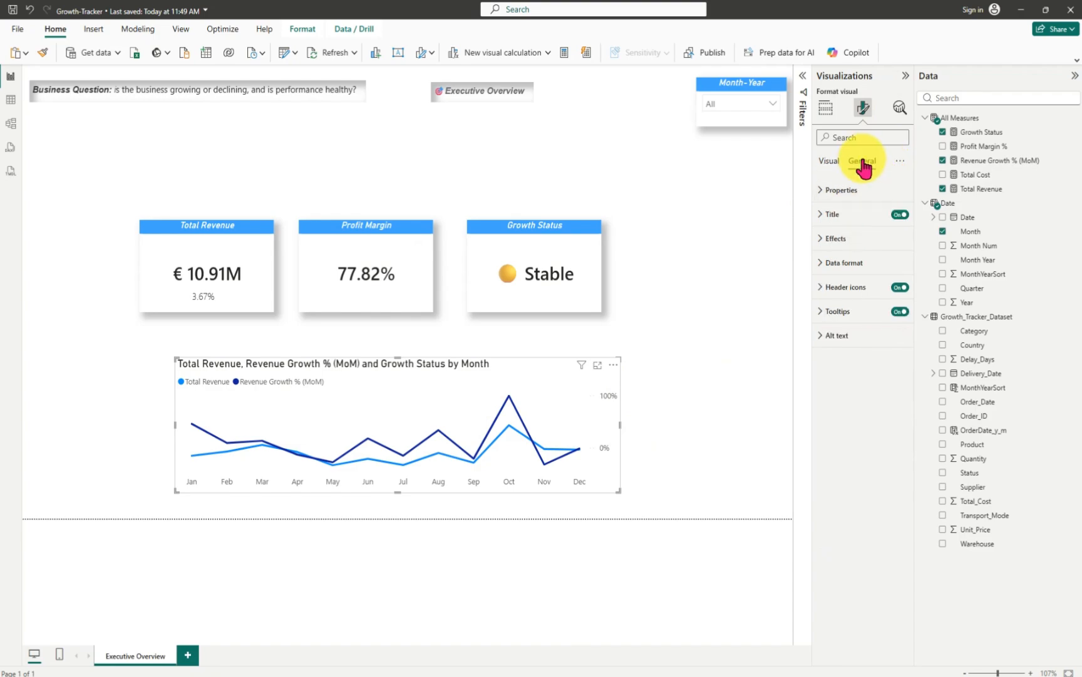
{"action": "left_click", "coordinate": [820, 215]}
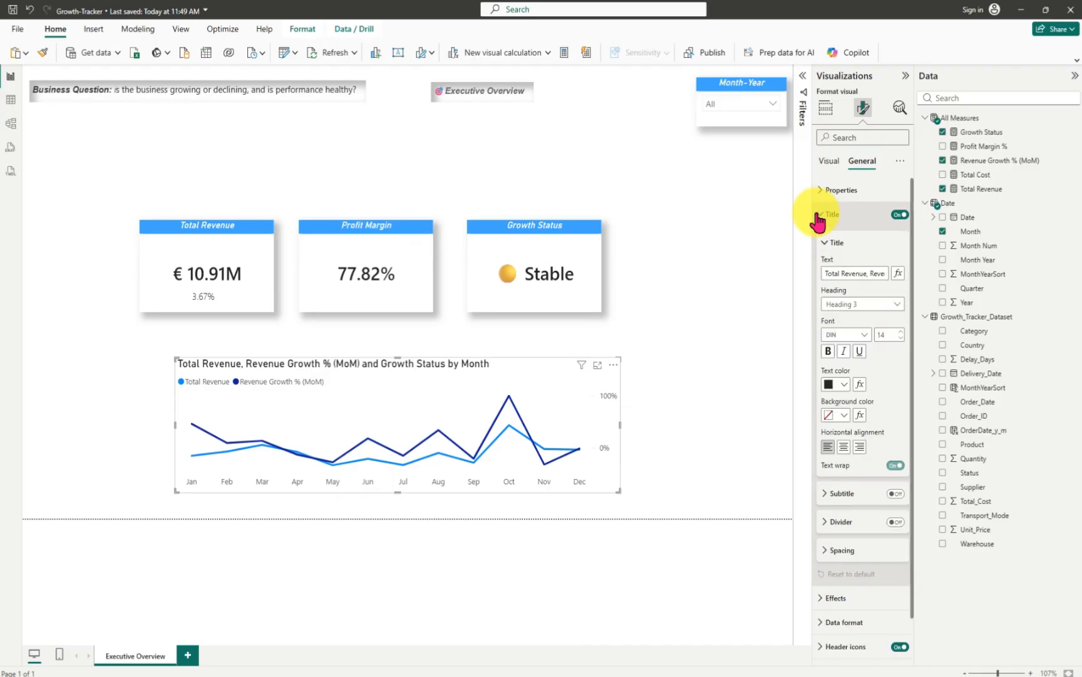
{"action": "left_click", "coordinate": [900, 339]}
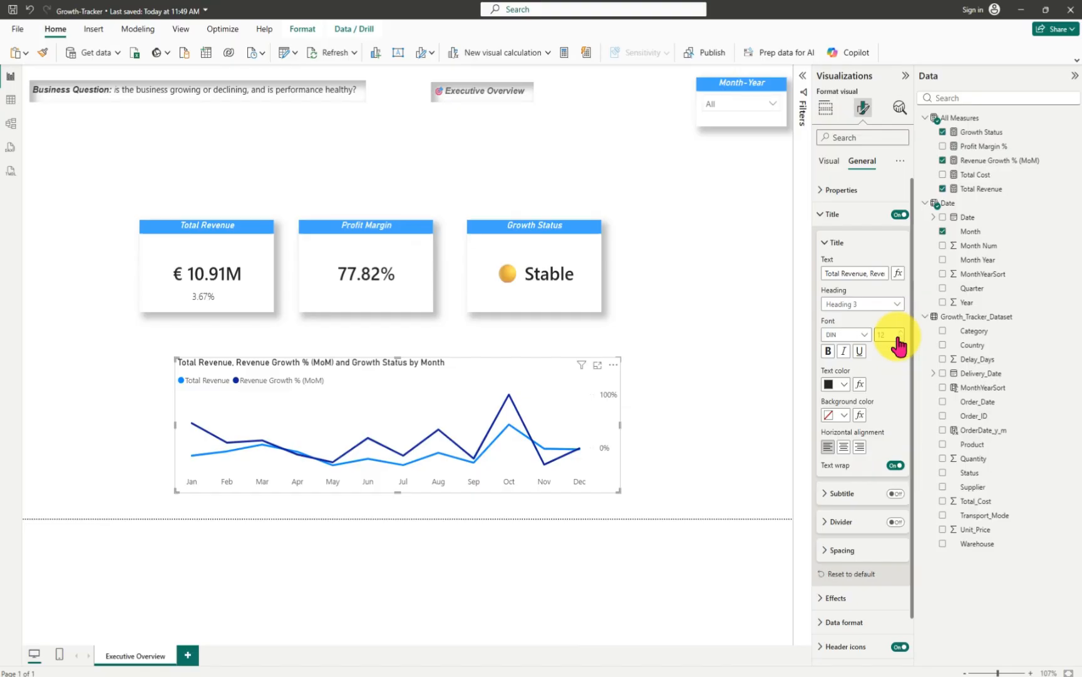
- Change the chart title to "Revenue, Revenue Growth % (MoM) and Growth Status by Month" and center it
{"action": "left_click", "coordinate": [827, 276]}
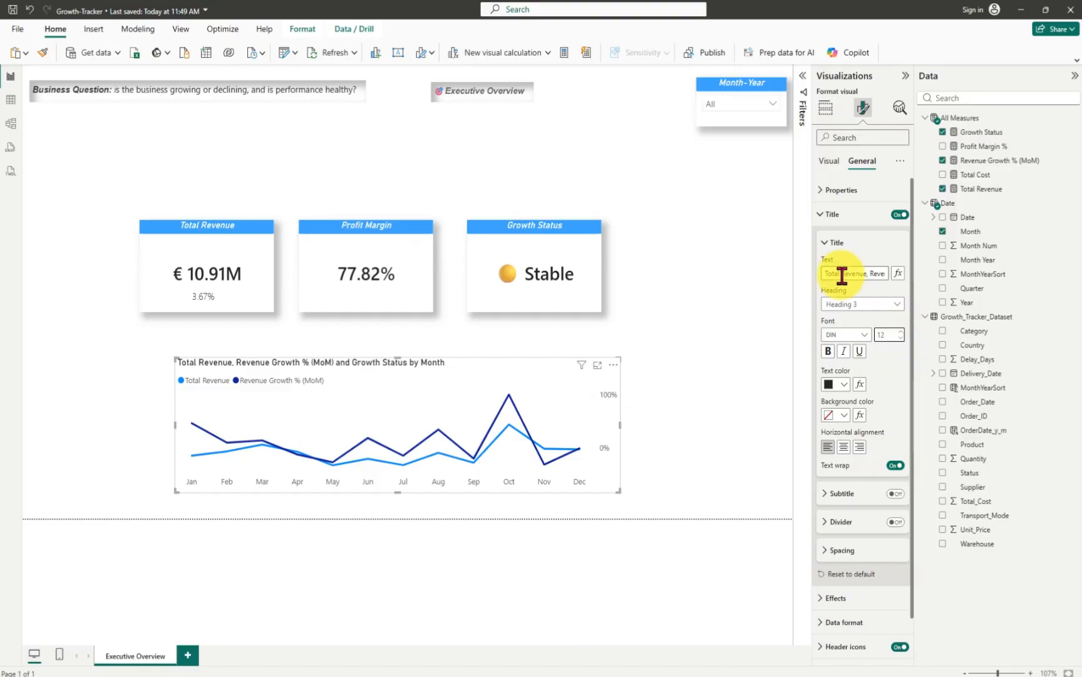
{"action": "key", "text": "BackSpace"}
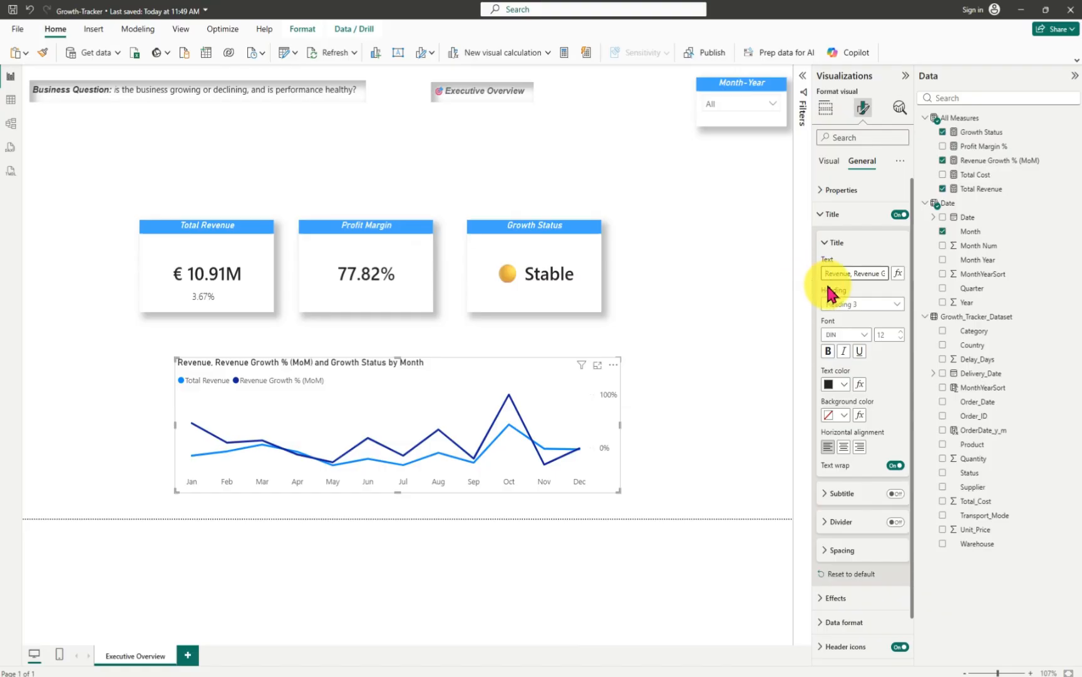
{"action": "left_click", "coordinate": [843, 446]}
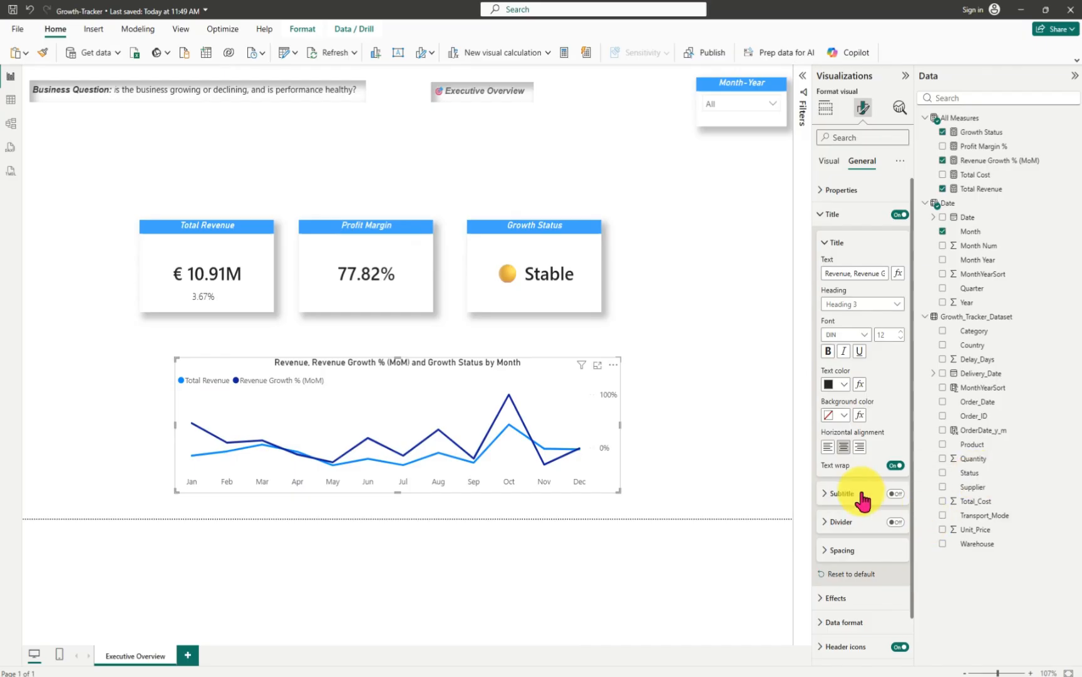
- Try the bright blue theme color and a lighter blue tint as the chart title's background
{"action": "left_click", "coordinate": [843, 416]}
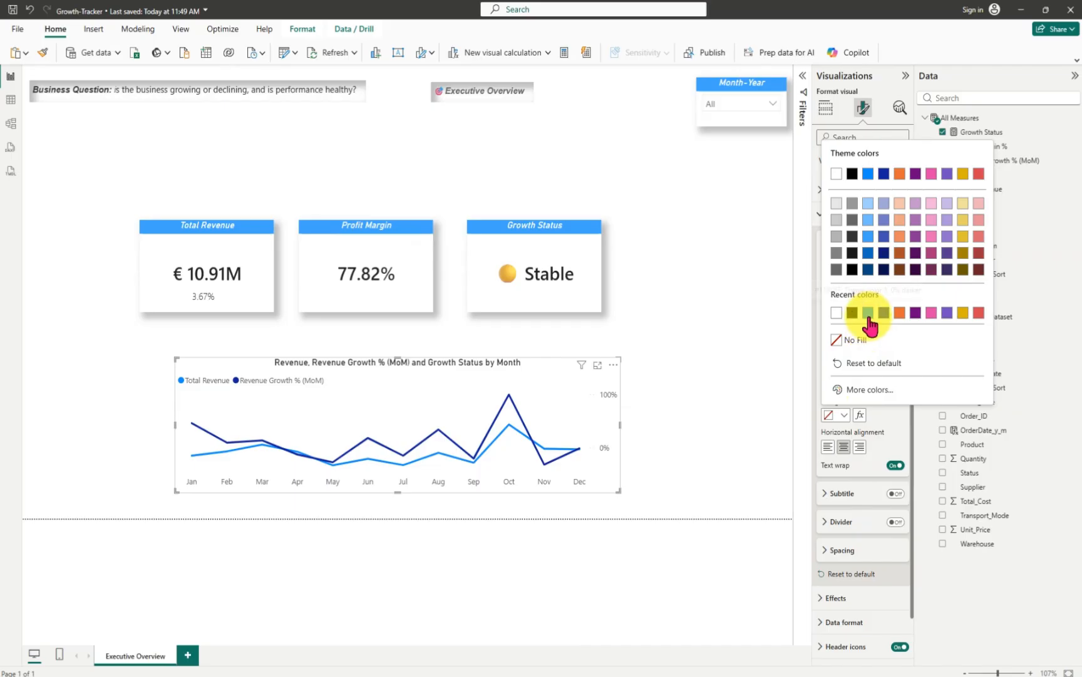
{"action": "left_click", "coordinate": [868, 313]}
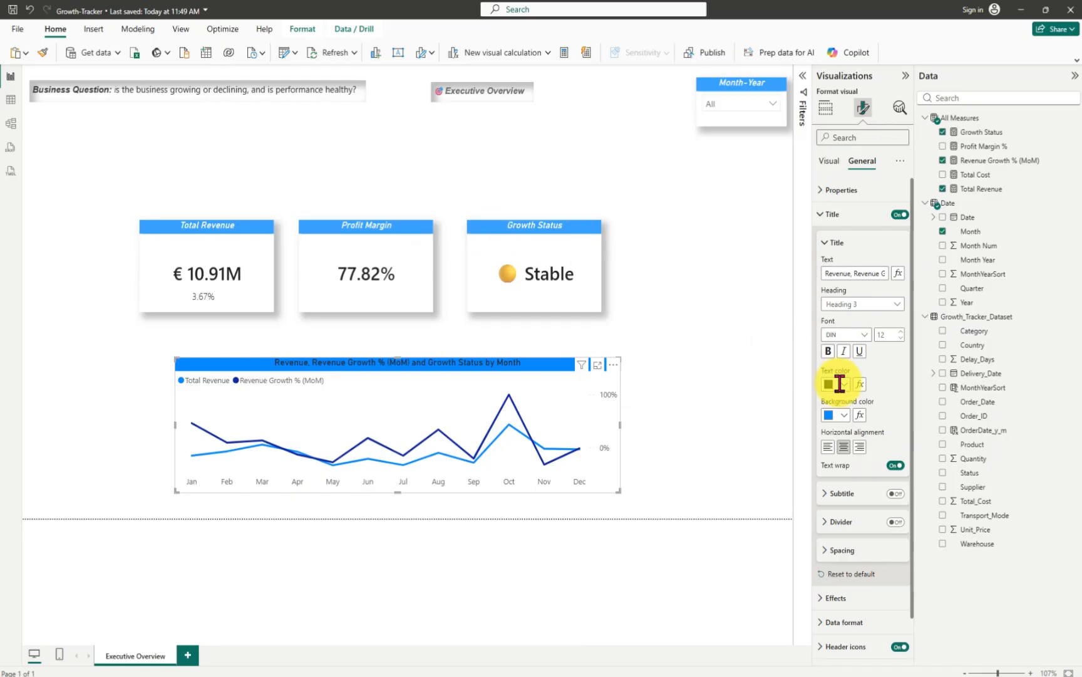
{"action": "left_click", "coordinate": [843, 417]}
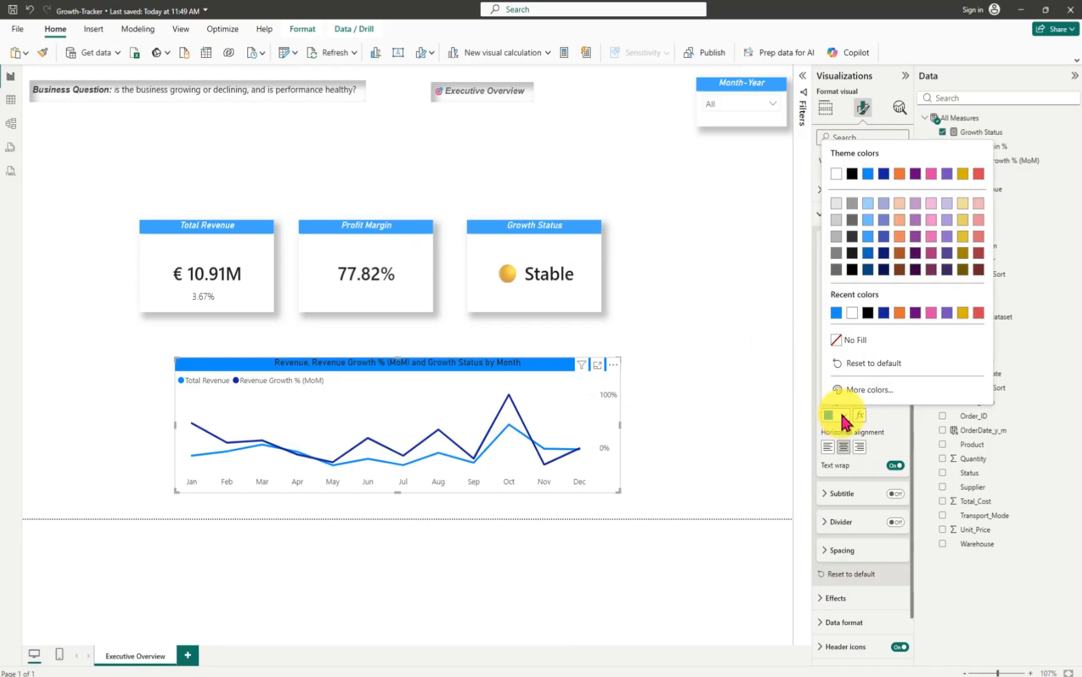
{"action": "left_click", "coordinate": [870, 236]}
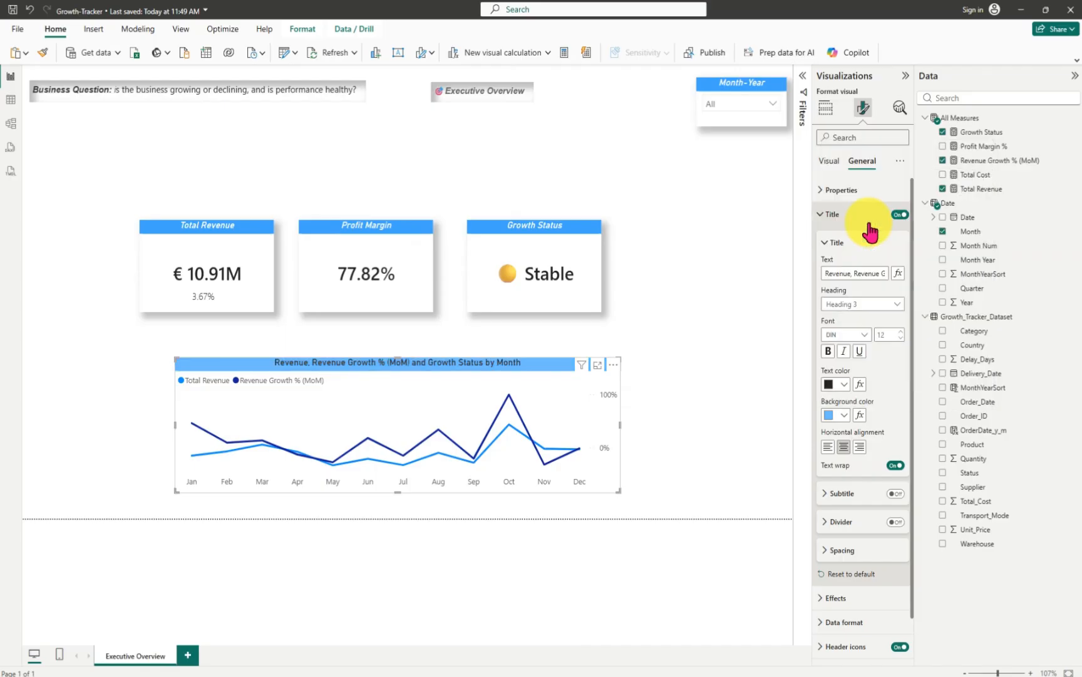
- Give the chart title the same medium blue background as the card headers and white text
{"action": "left_click", "coordinate": [845, 416]}
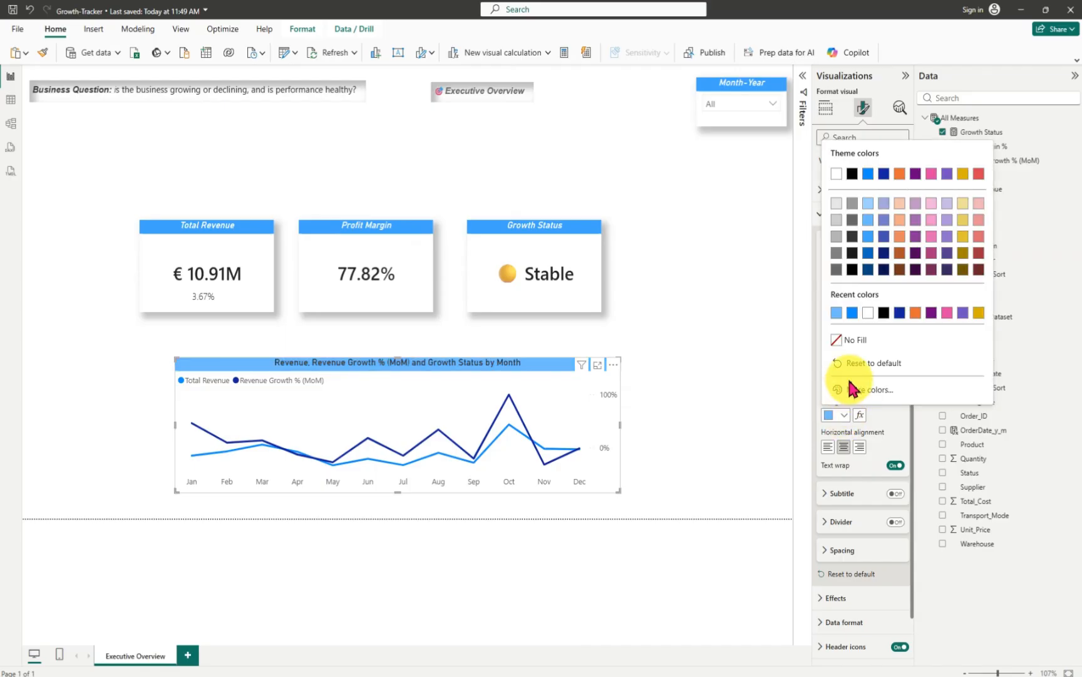
{"action": "left_click", "coordinate": [871, 245]}
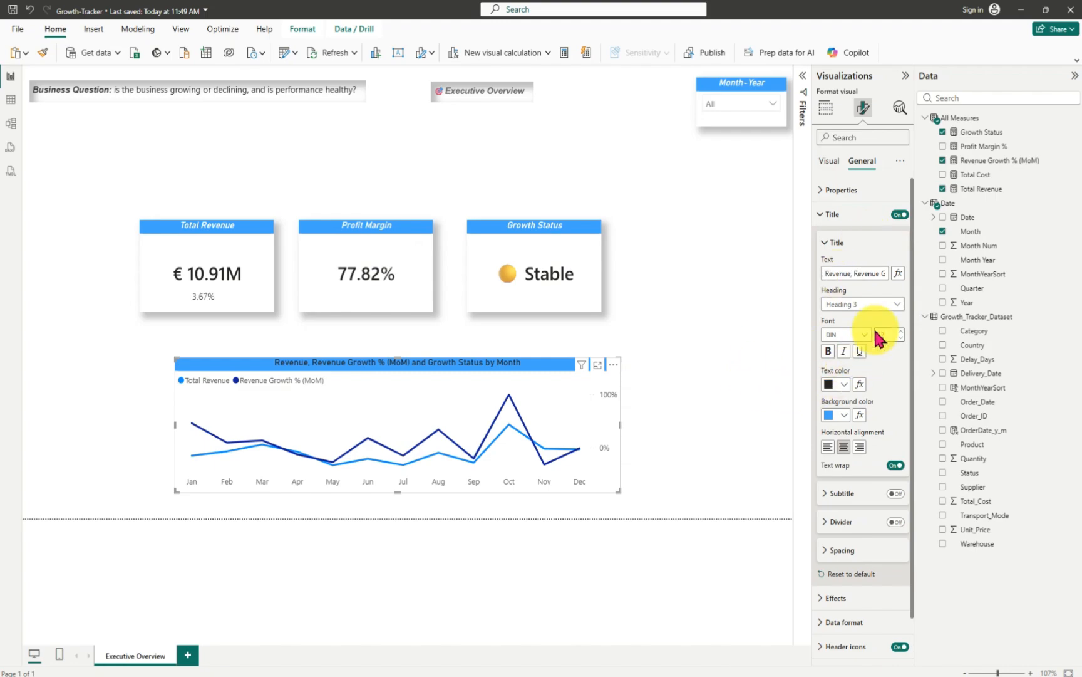
{"action": "left_click", "coordinate": [845, 384]}
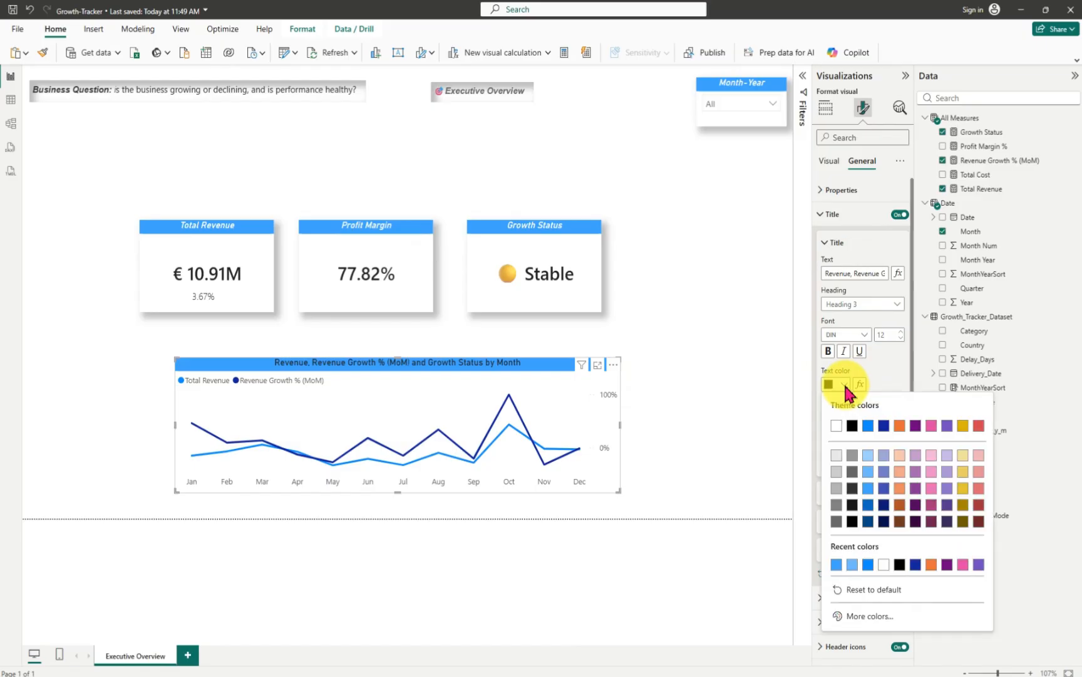
{"action": "left_click", "coordinate": [837, 427]}
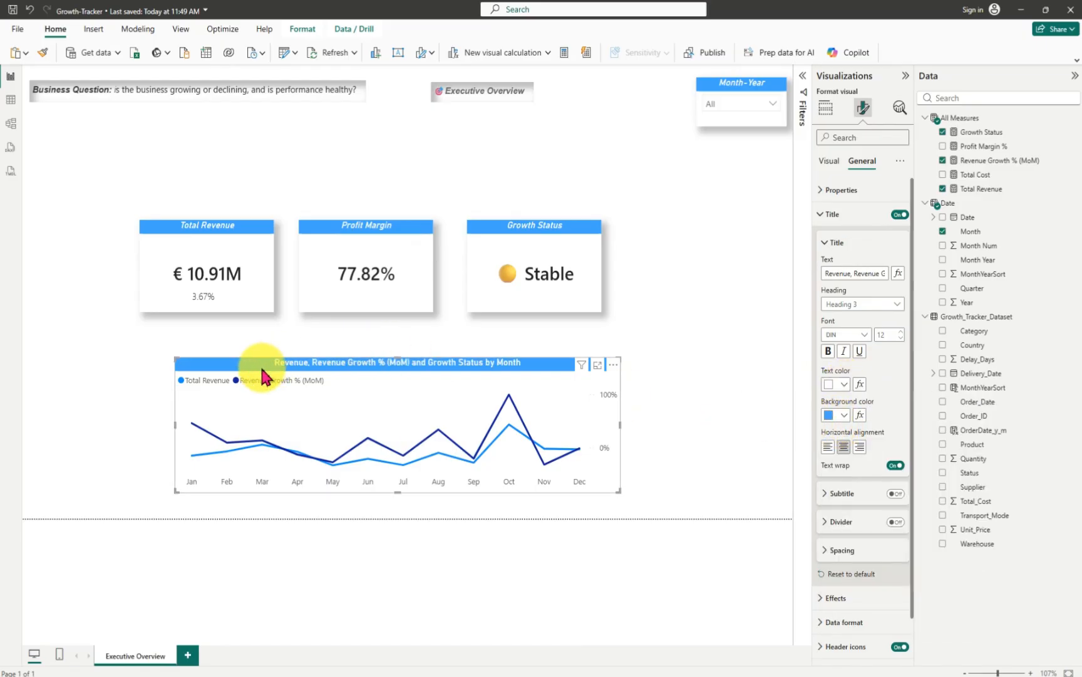
- Widen the line chart to the right, extend it downward, and move it left and up beneath the three cards
{"action": "left_click_drag", "start_coordinate": [261, 374], "coordinate": [236, 368]}
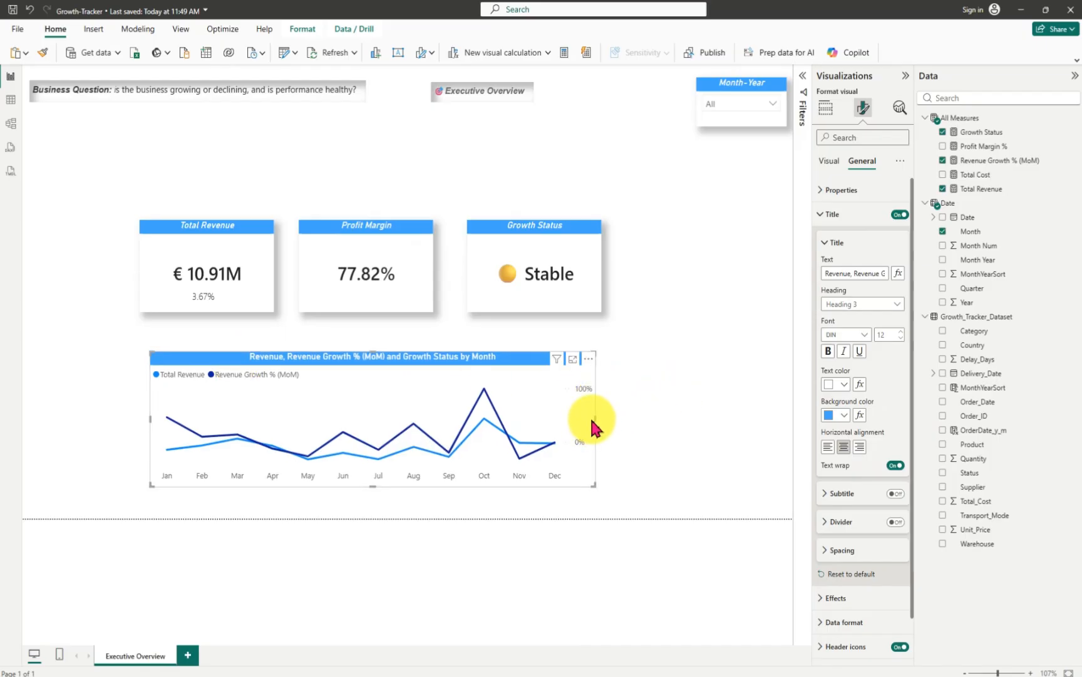
{"action": "left_click_drag", "start_coordinate": [596, 419], "coordinate": [700, 436]}
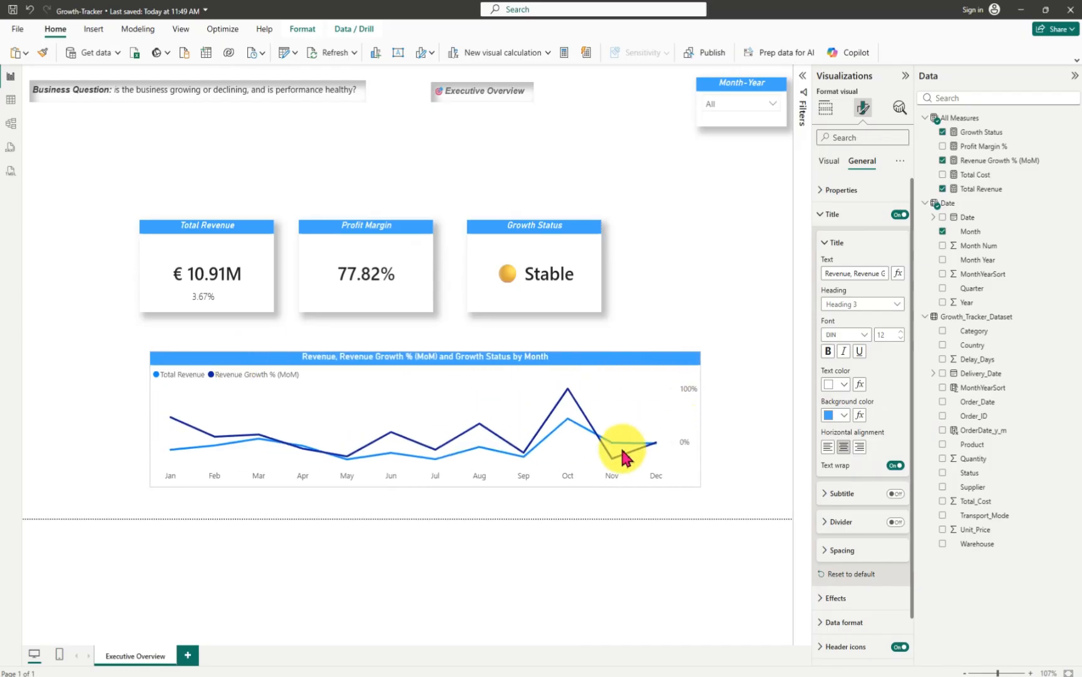
{"action": "left_click", "coordinate": [422, 502]}
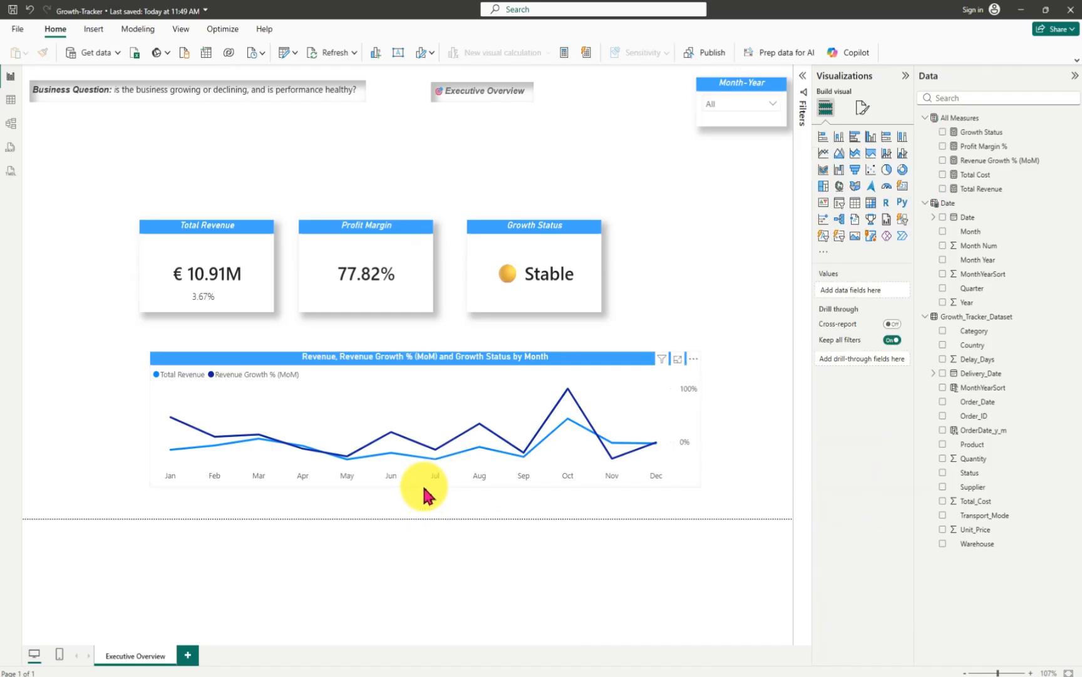
{"action": "left_click", "coordinate": [423, 484]}
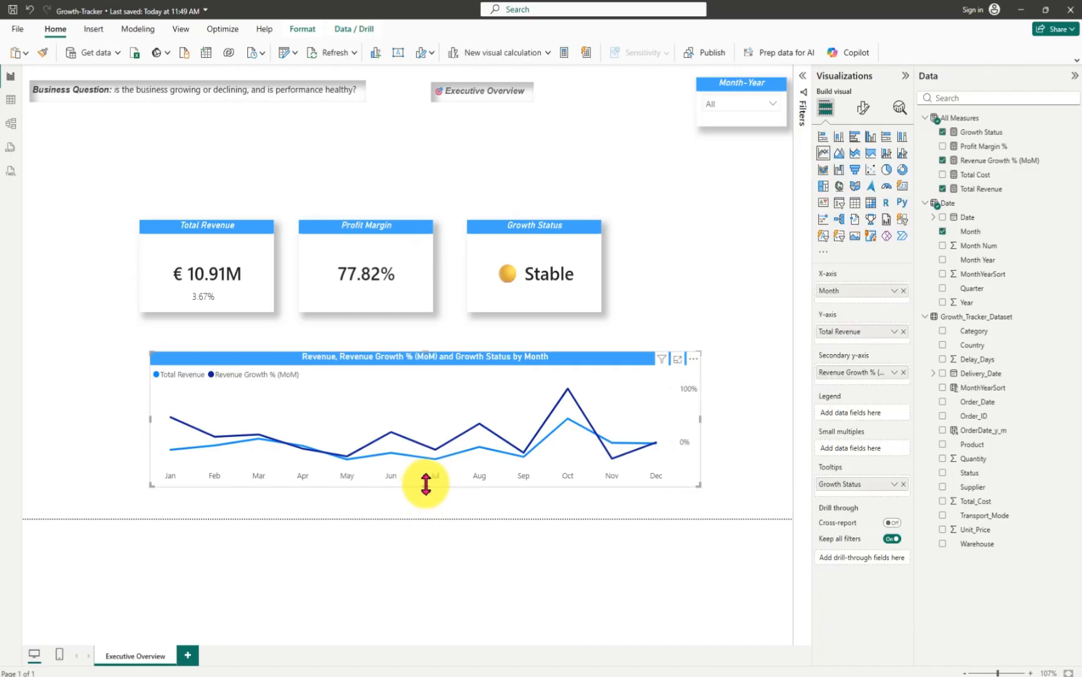
{"action": "left_click_drag", "start_coordinate": [426, 483], "coordinate": [423, 503]}
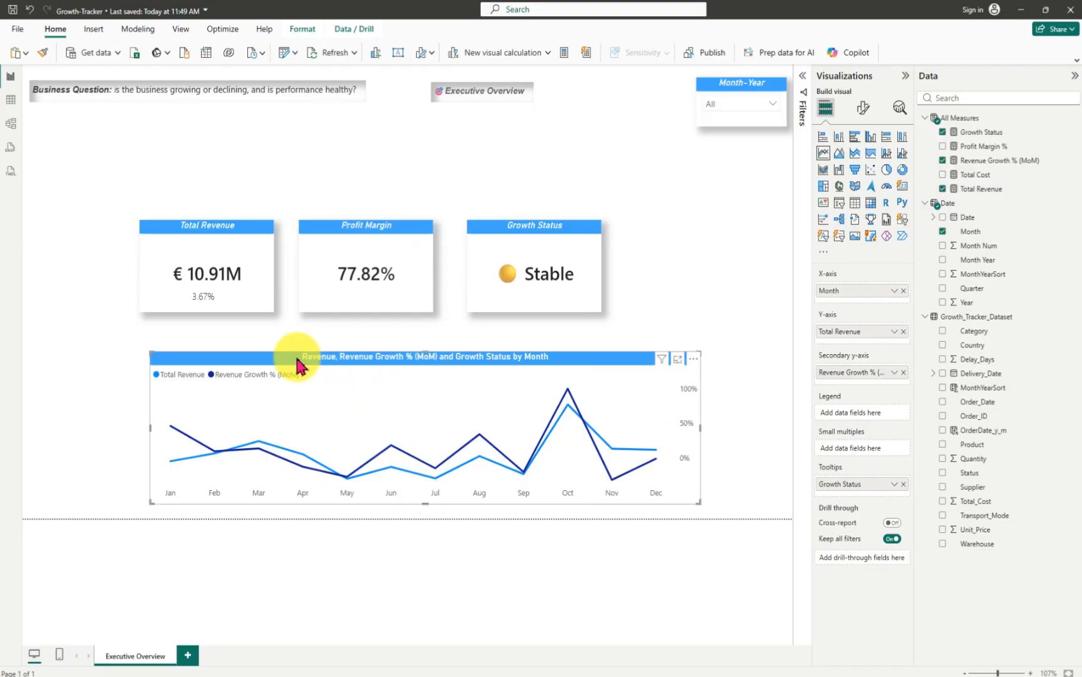
{"action": "left_click_drag", "start_coordinate": [285, 358], "coordinate": [248, 362]}
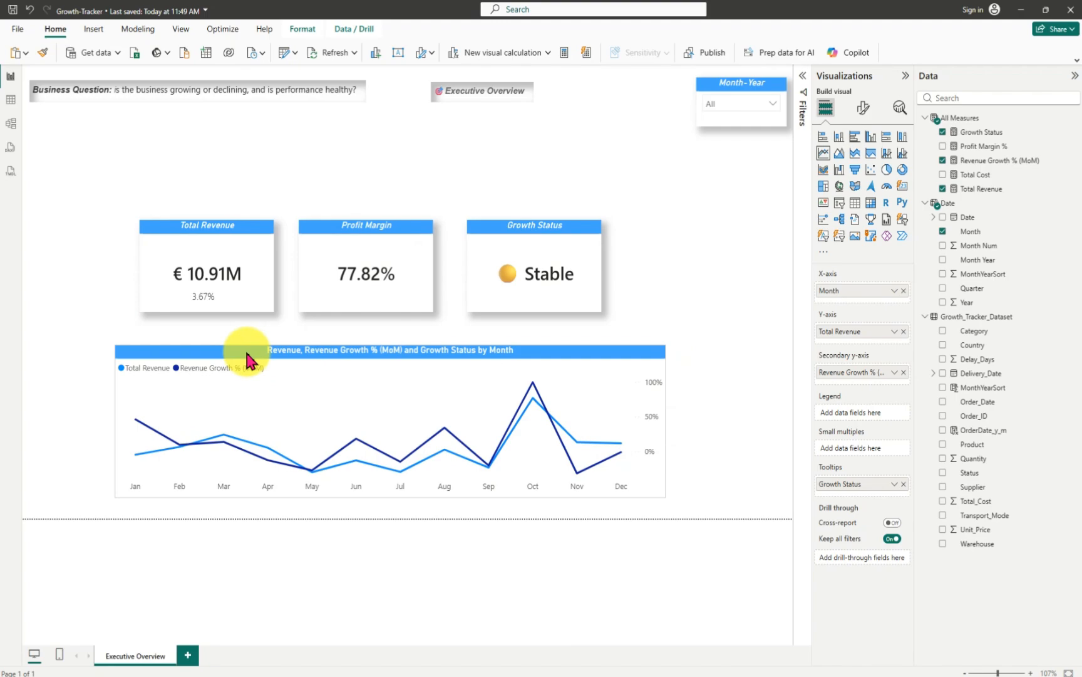
- Spread the Profit Margin and Growth Status cards further right, and widen the line chart and shift it left beneath the cards
{"action": "mouse_move", "coordinate": [507, 242]}
{"action": "left_mouse_down"}
{"action": "mouse_move", "coordinate": [537, 244]}
{"action": "mouse_move", "coordinate": [515, 242]}
{"action": "left_mouse_up"}
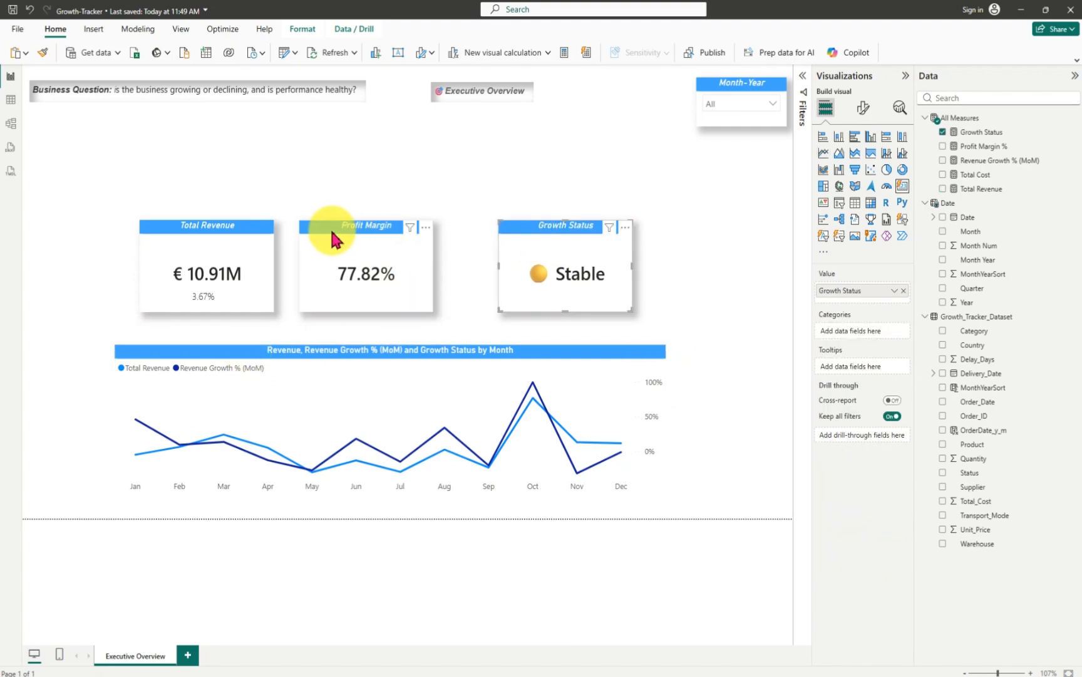
{"action": "left_click_drag", "start_coordinate": [352, 236], "coordinate": [352, 235]}
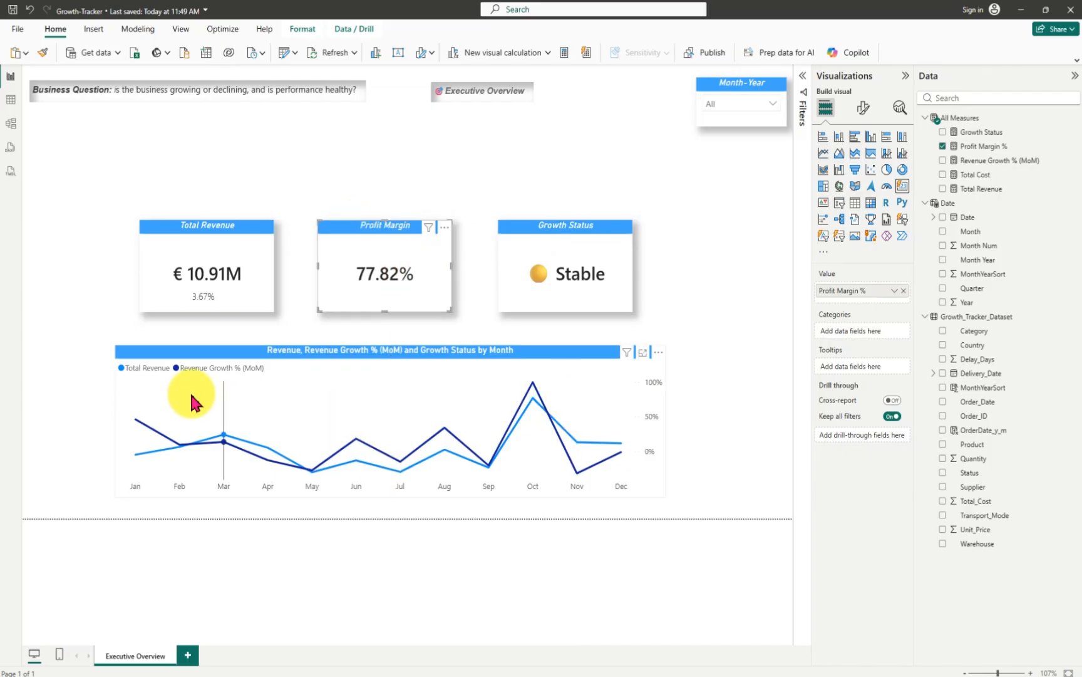
{"action": "left_click", "coordinate": [116, 354]}
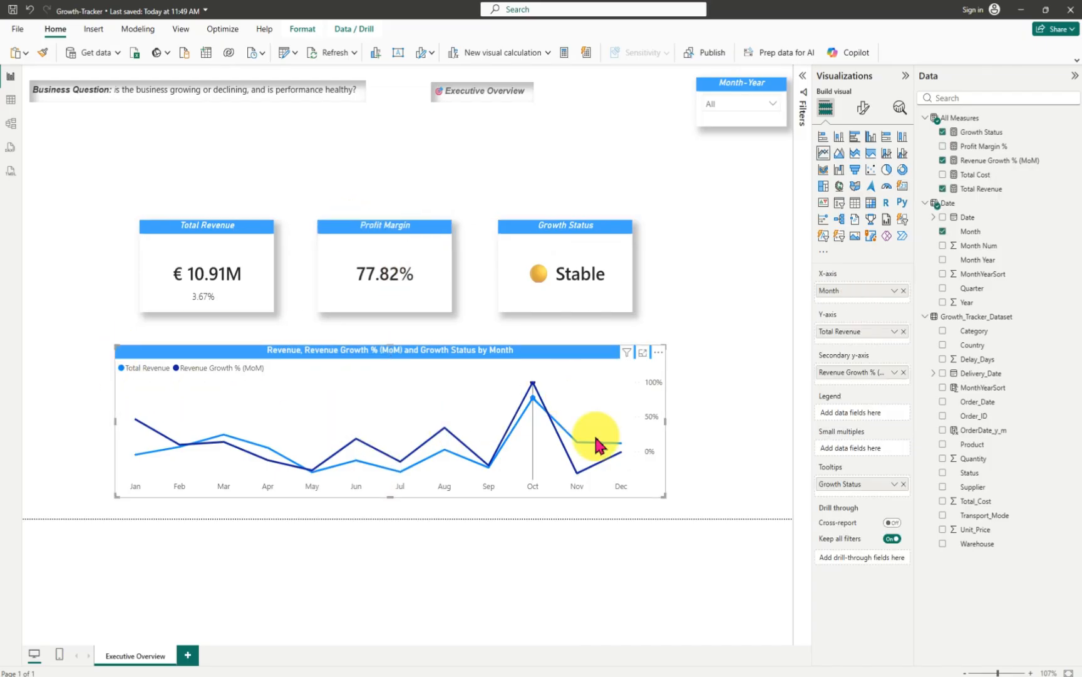
{"action": "left_click_drag", "start_coordinate": [668, 431], "coordinate": [683, 432]}
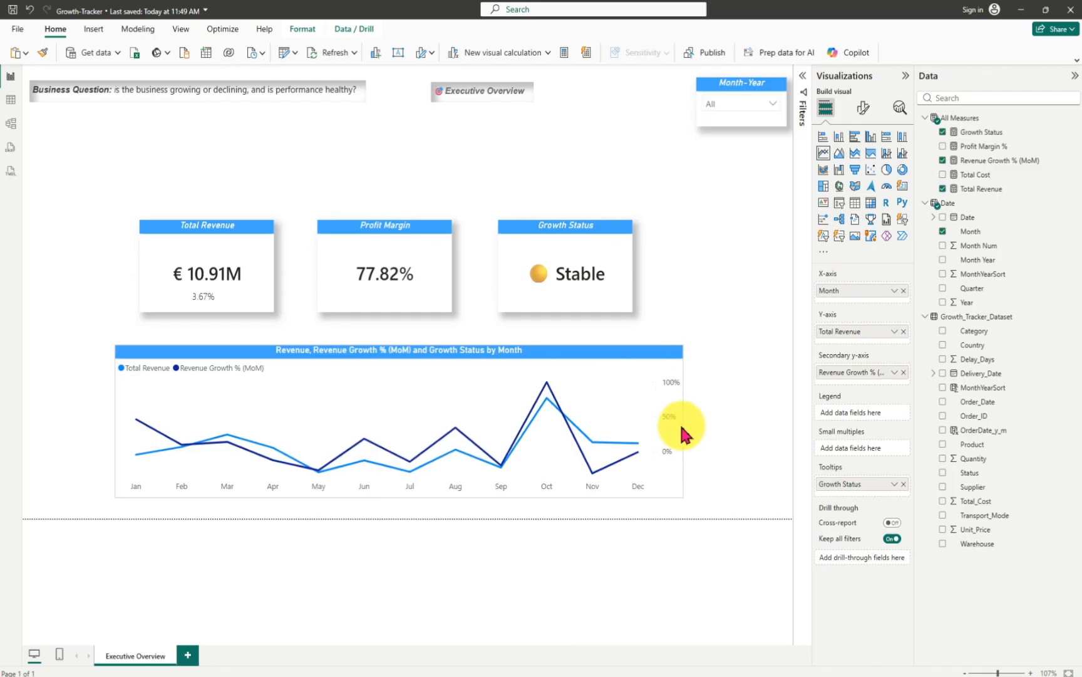
{"action": "left_click_drag", "start_coordinate": [268, 361], "coordinate": [257, 358]}
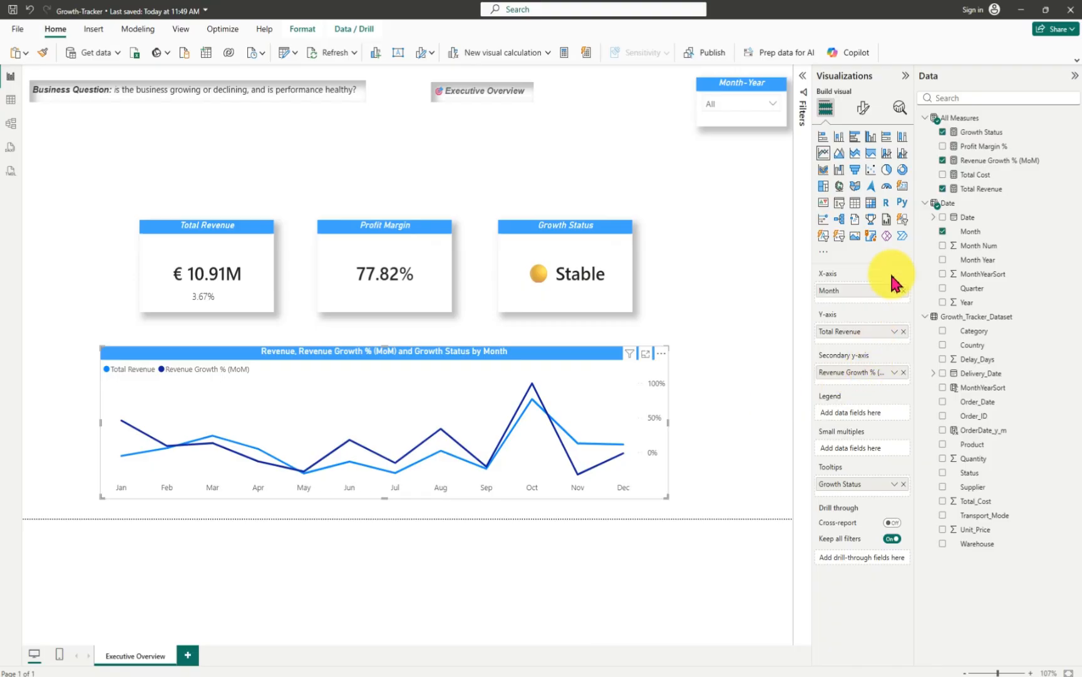
- Turn on data labels for the monthly revenue and growth line chart
{"action": "left_click", "coordinate": [863, 110]}
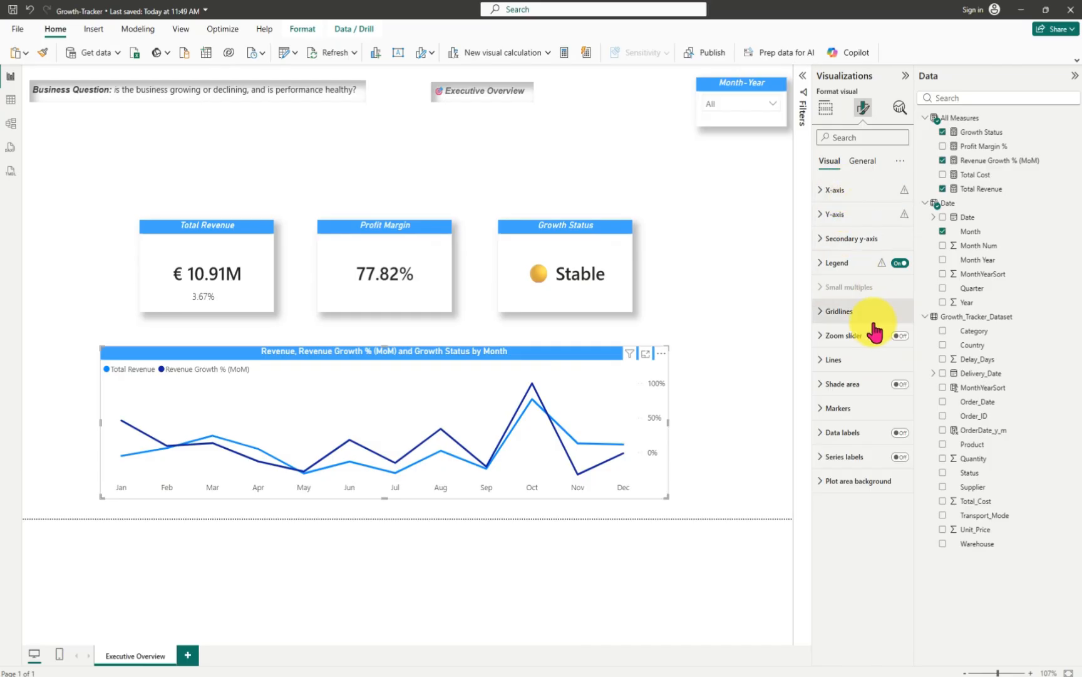
{"action": "left_click", "coordinate": [865, 162]}
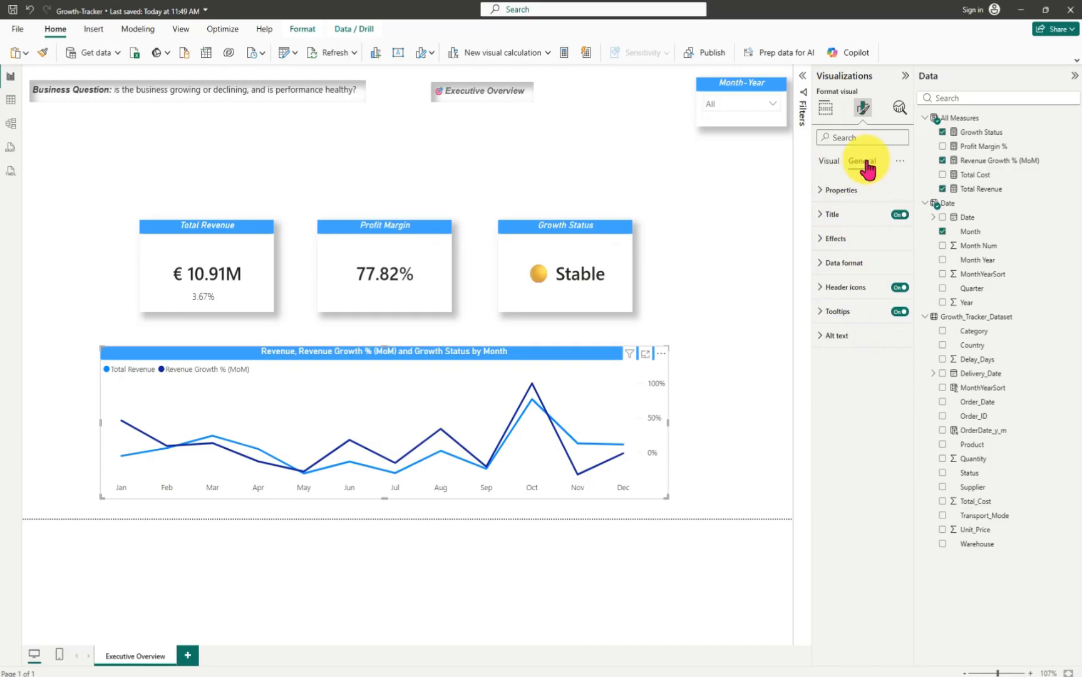
{"action": "left_click", "coordinate": [831, 164]}
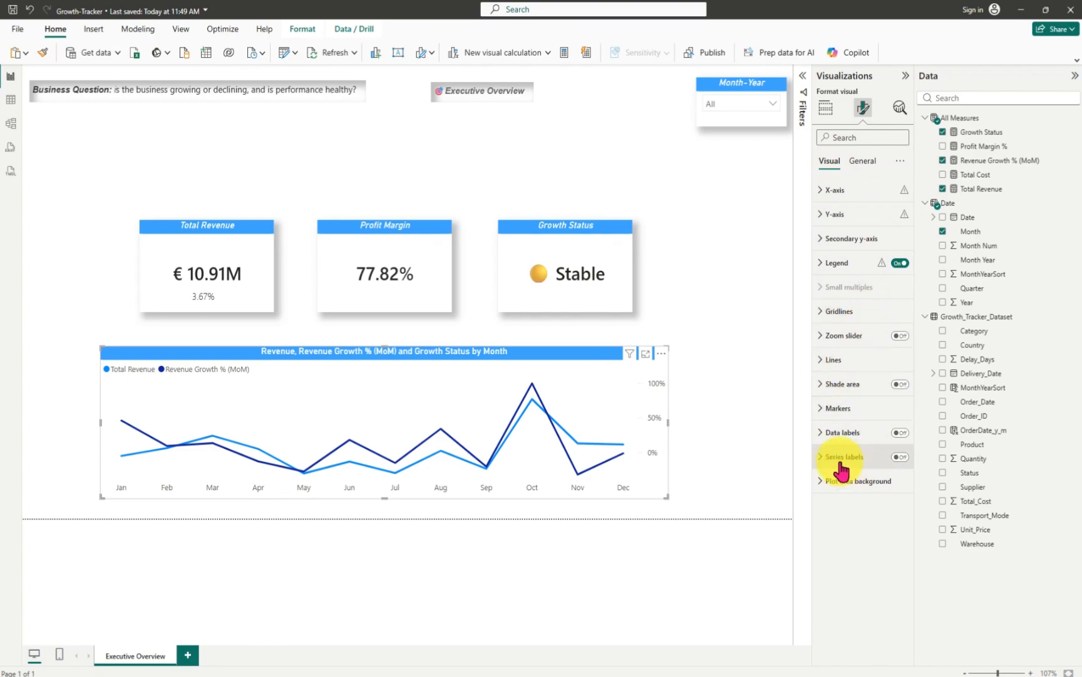
{"action": "left_click", "coordinate": [900, 433]}
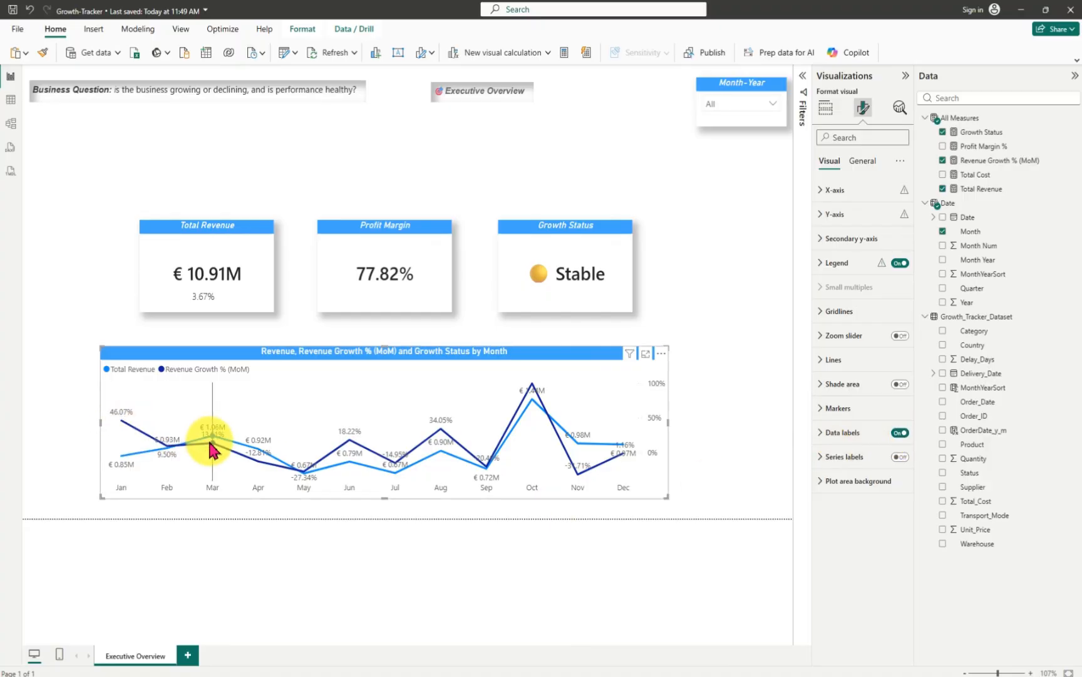
- Examine the line chart's labels and tooltips for revenue, growth percentage and growth status in months such as April, June, October and December
{"action": "mouse_move", "coordinate": [211, 448]}
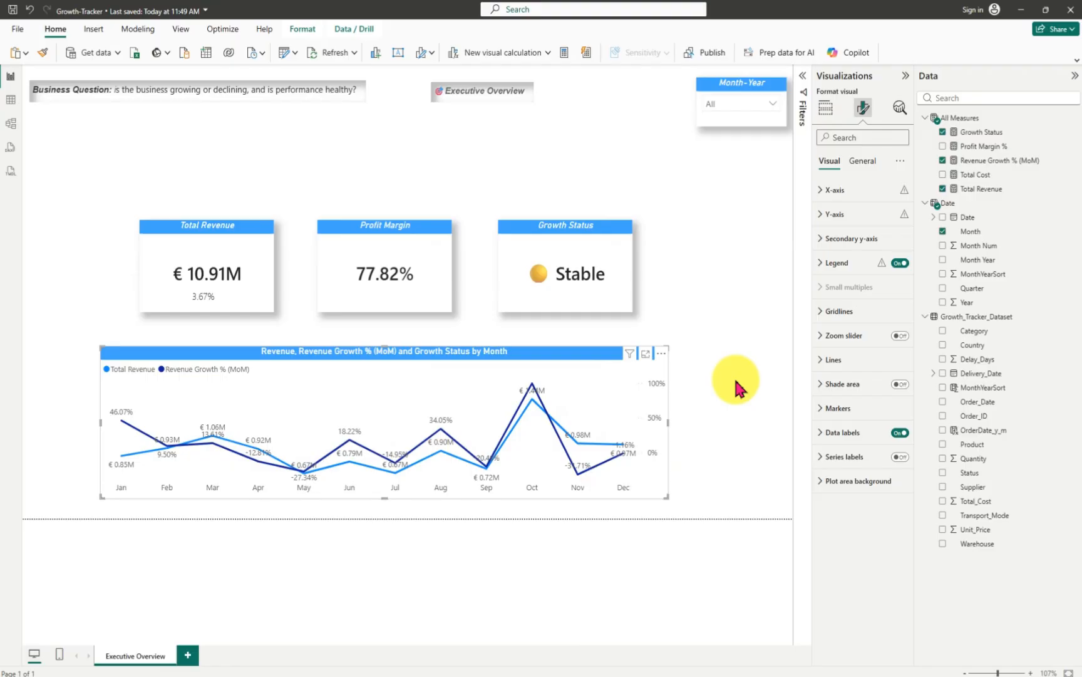
{"action": "mouse_move", "coordinate": [351, 442]}
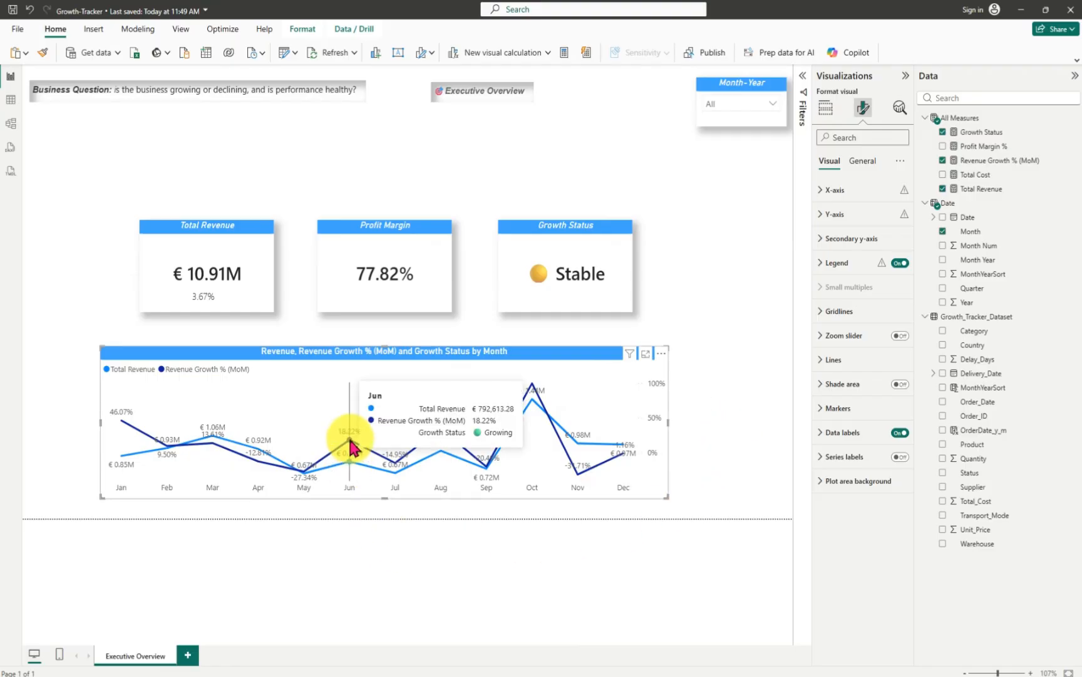
{"action": "mouse_move", "coordinate": [544, 395]}
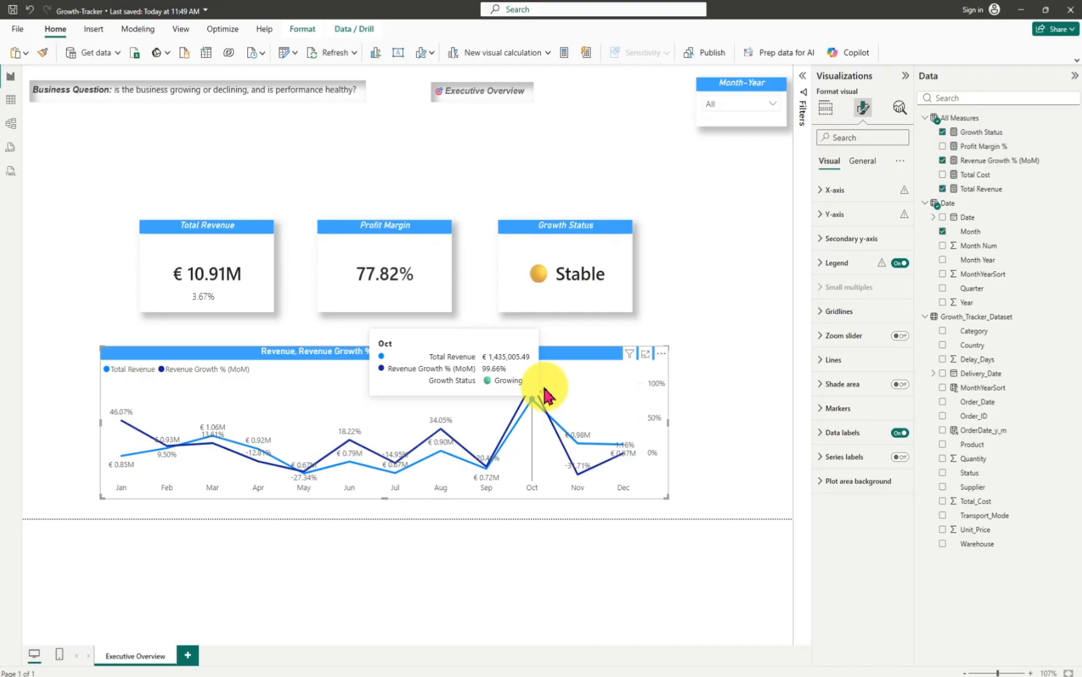
{"action": "mouse_move", "coordinate": [614, 424]}
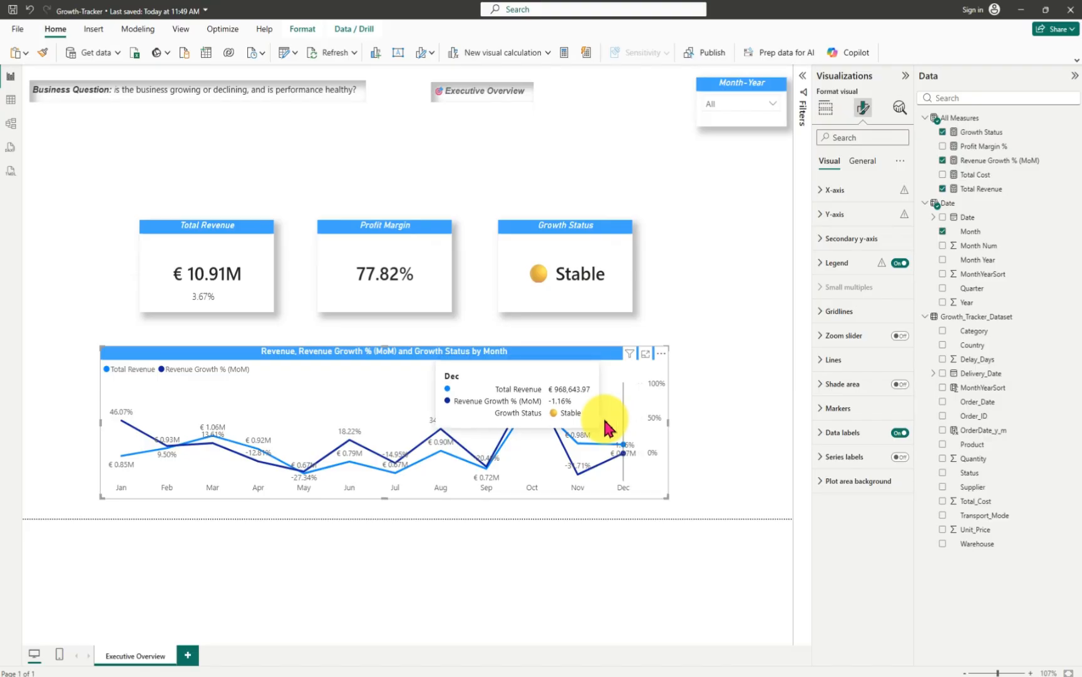
{"action": "mouse_move", "coordinate": [273, 467]}
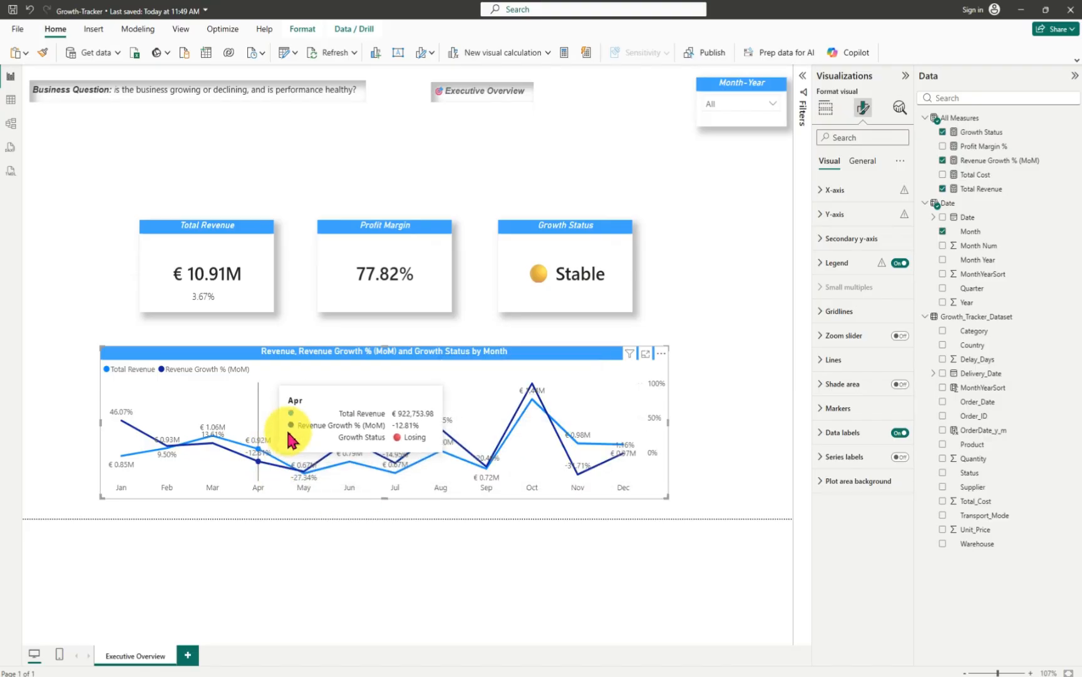
{"action": "mouse_move", "coordinate": [289, 438]}
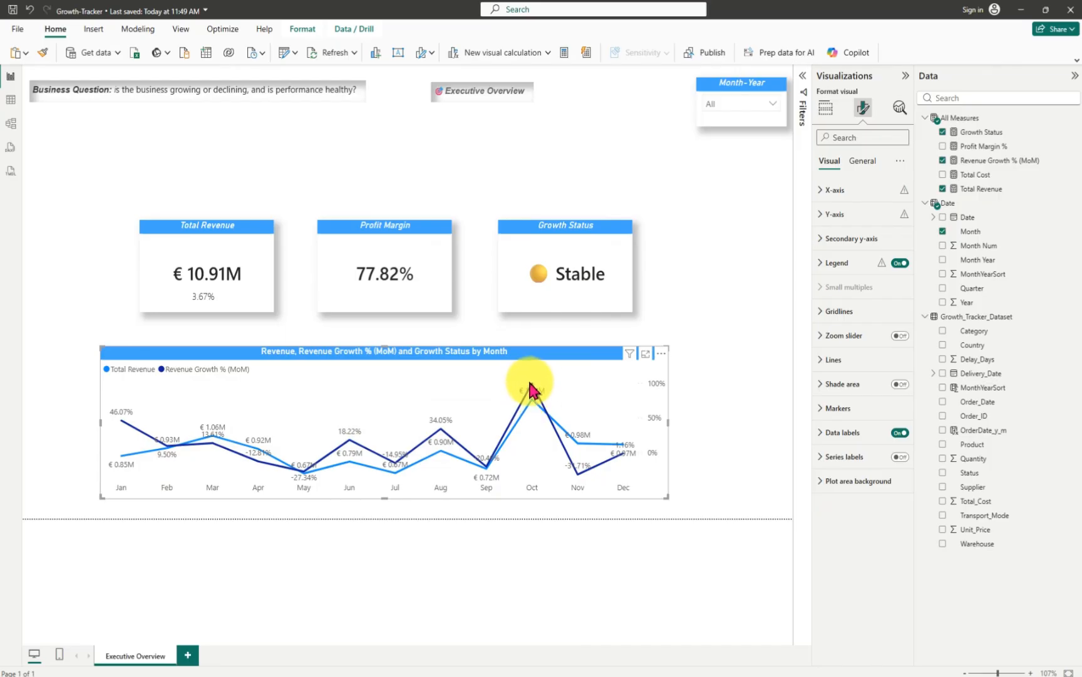
{"action": "mouse_move", "coordinate": [441, 423]}
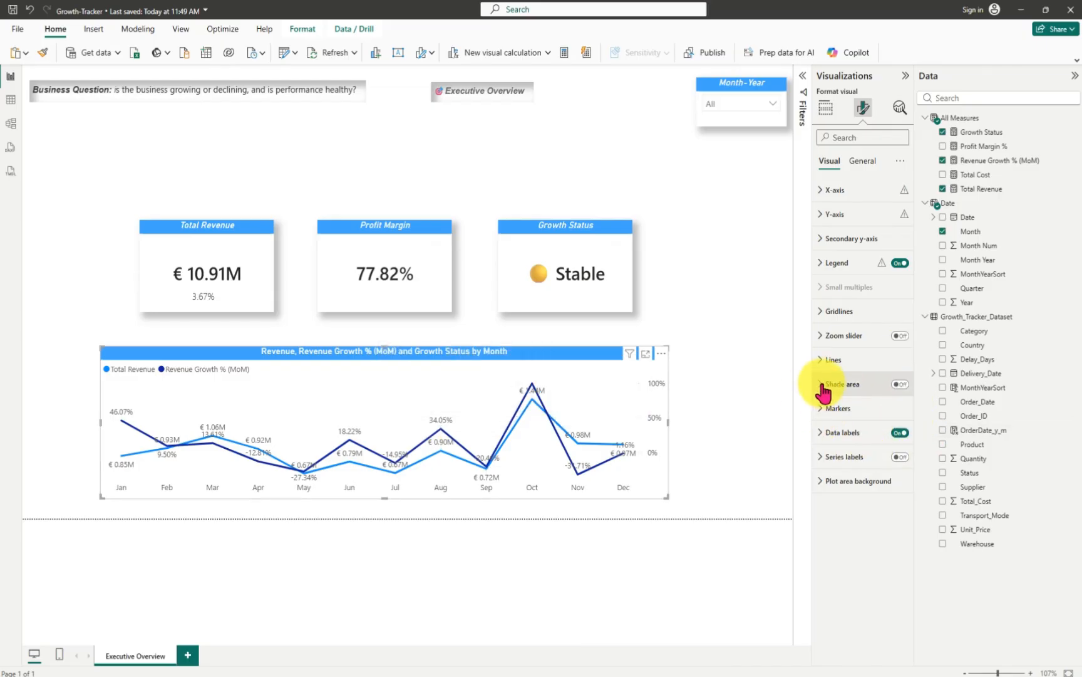
- Set the display units of the line chart's data label values to None for all series
{"action": "left_click", "coordinate": [825, 433]}
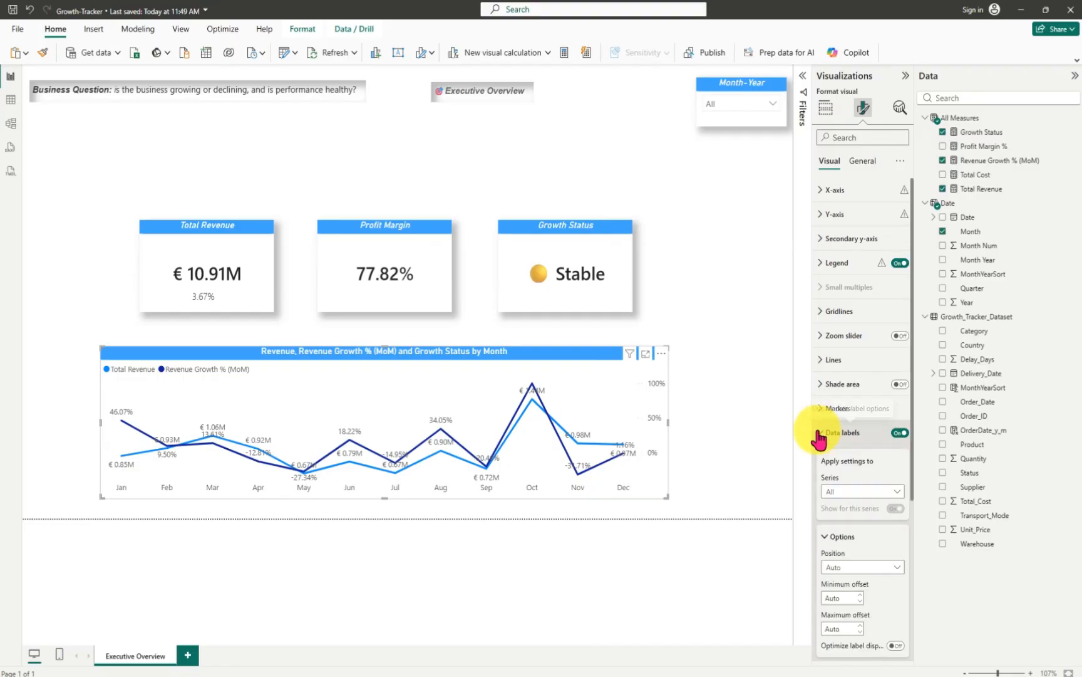
{"action": "scroll", "coordinate": [893, 554], "scroll_direction": "down", "scroll_amount": 3}
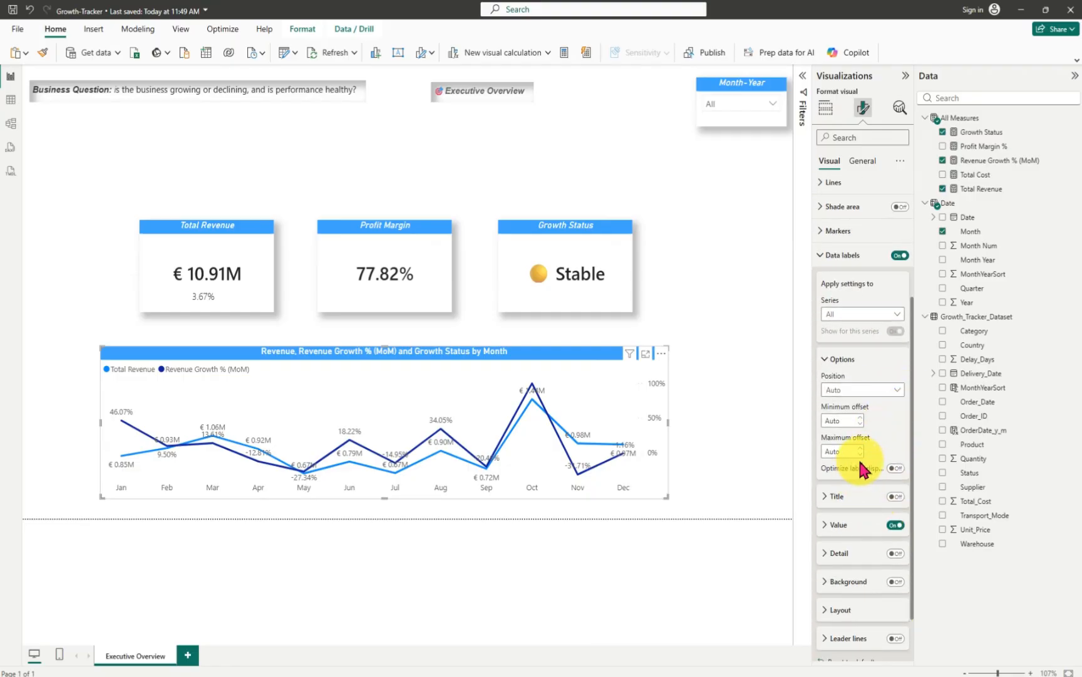
{"action": "scroll", "coordinate": [883, 457], "scroll_direction": "down", "scroll_amount": 1}
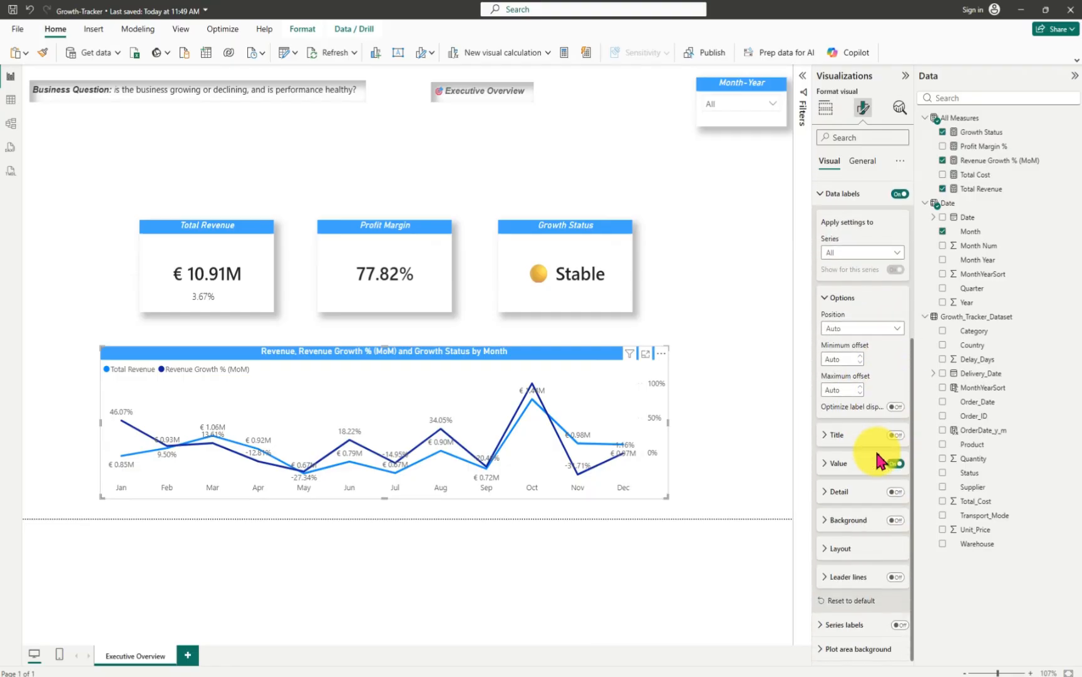
{"action": "left_click", "coordinate": [826, 465]}
{"action": "scroll", "coordinate": [906, 561], "scroll_direction": "down", "scroll_amount": 3}
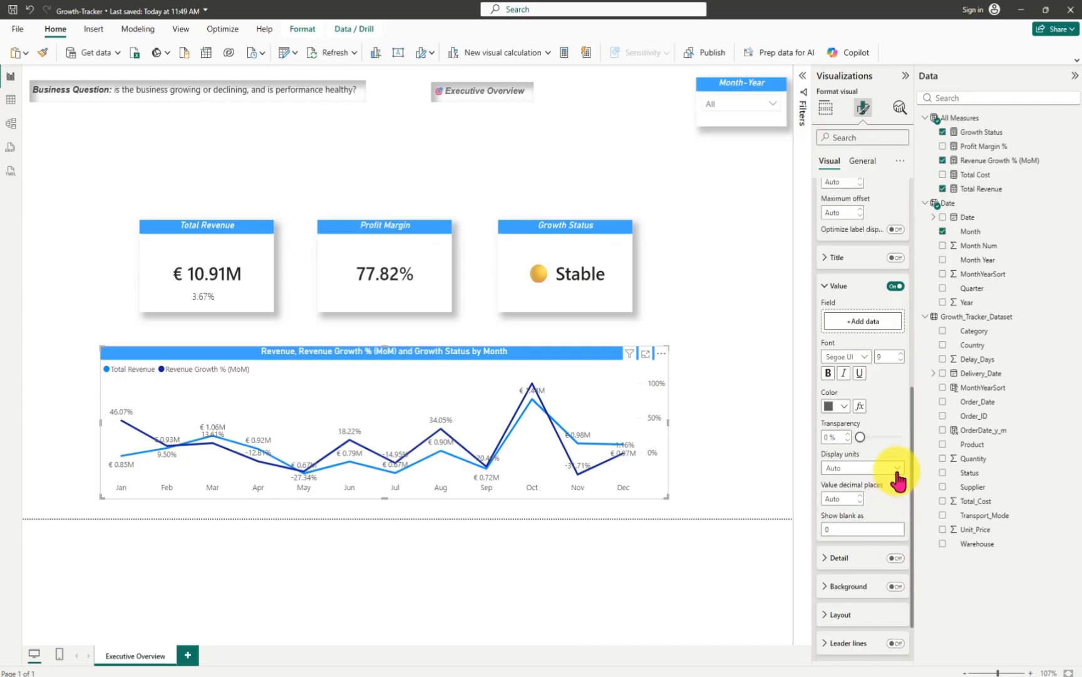
{"action": "left_click", "coordinate": [898, 470]}
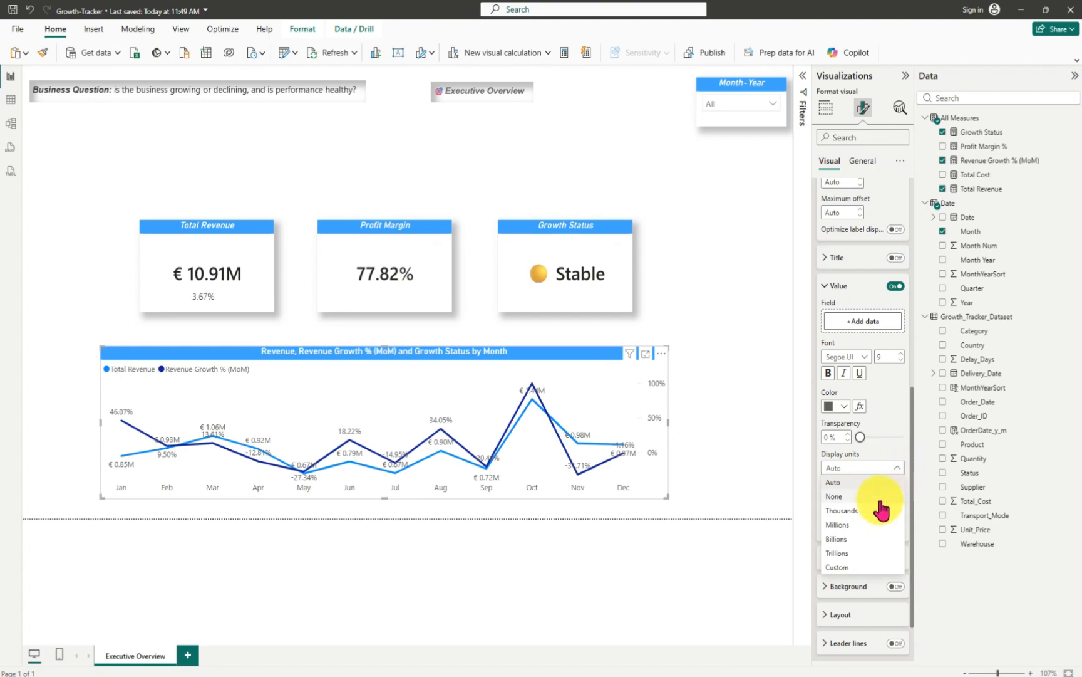
{"action": "left_click", "coordinate": [838, 500]}
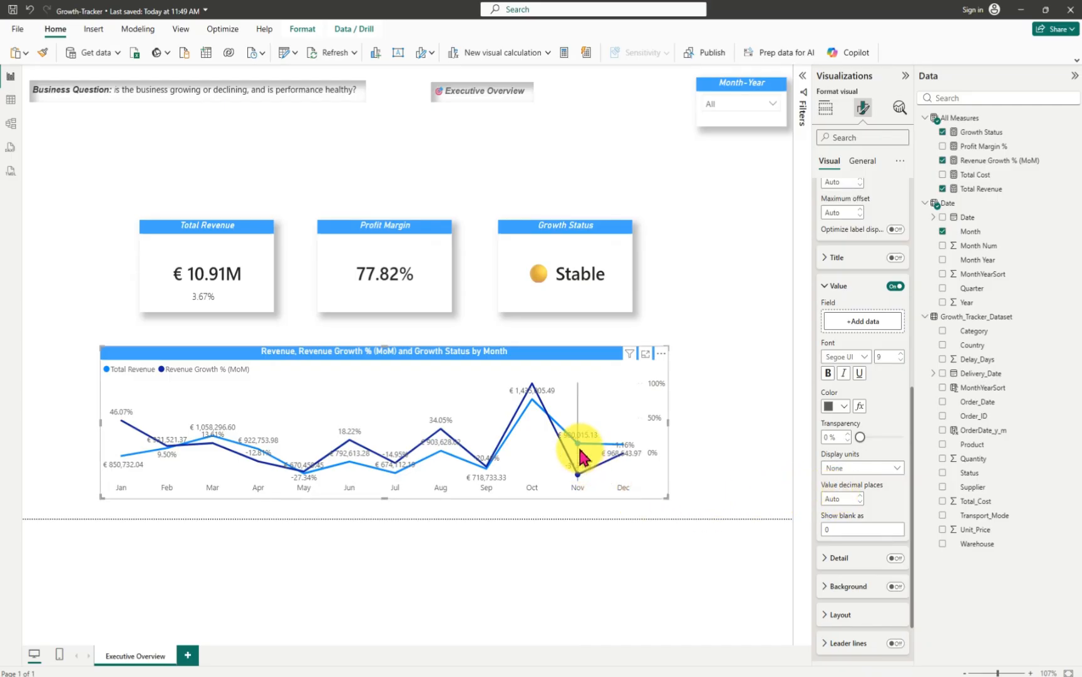
{"action": "mouse_move", "coordinate": [579, 449]}
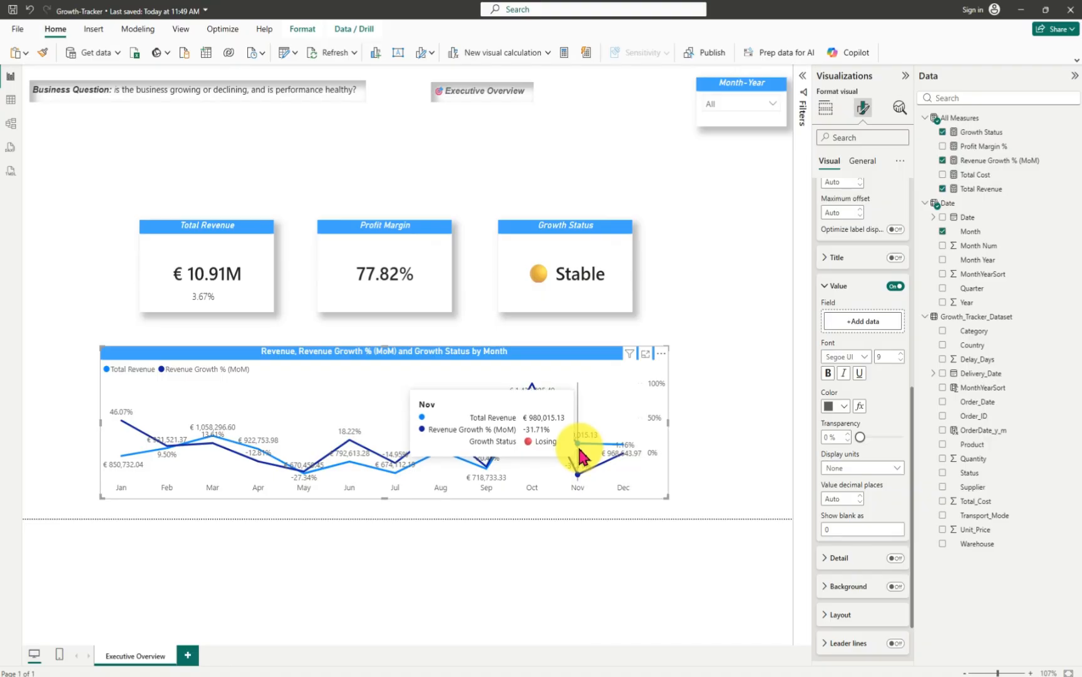
- Set the Total Revenue measure's decimal places to 0
{"action": "left_click", "coordinate": [988, 190]}
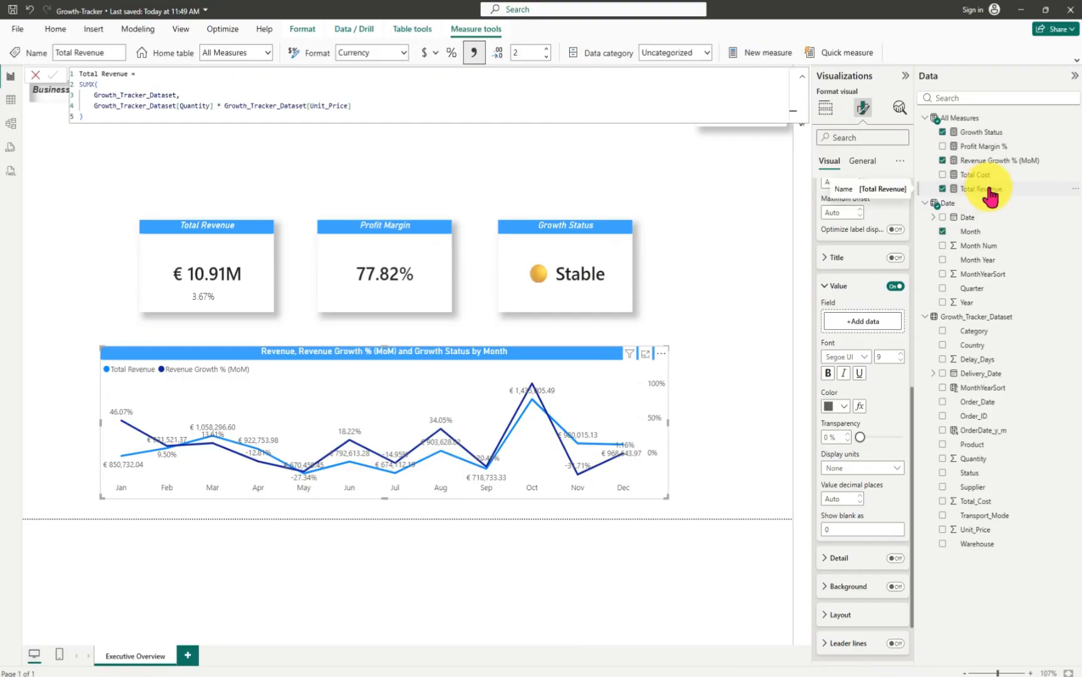
{"action": "left_click", "coordinate": [529, 53]}
{"action": "key", "text": "BackSpace"}
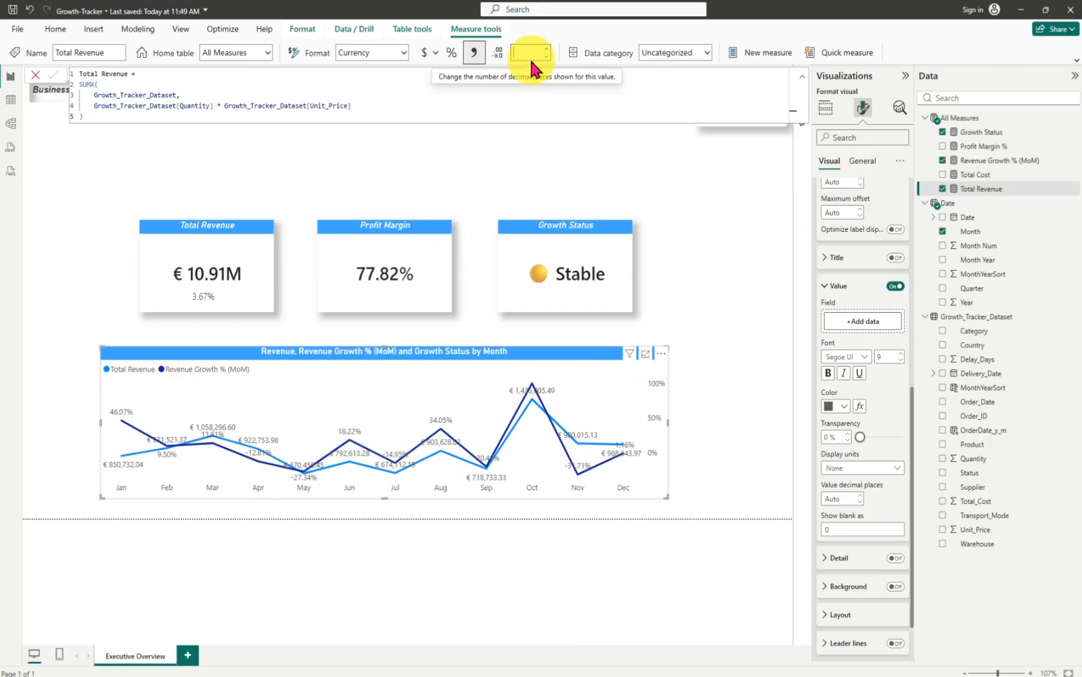
{"action": "type", "text": "0"}
{"action": "key", "text": "BackSpace"}
{"action": "type", "text": "2"}
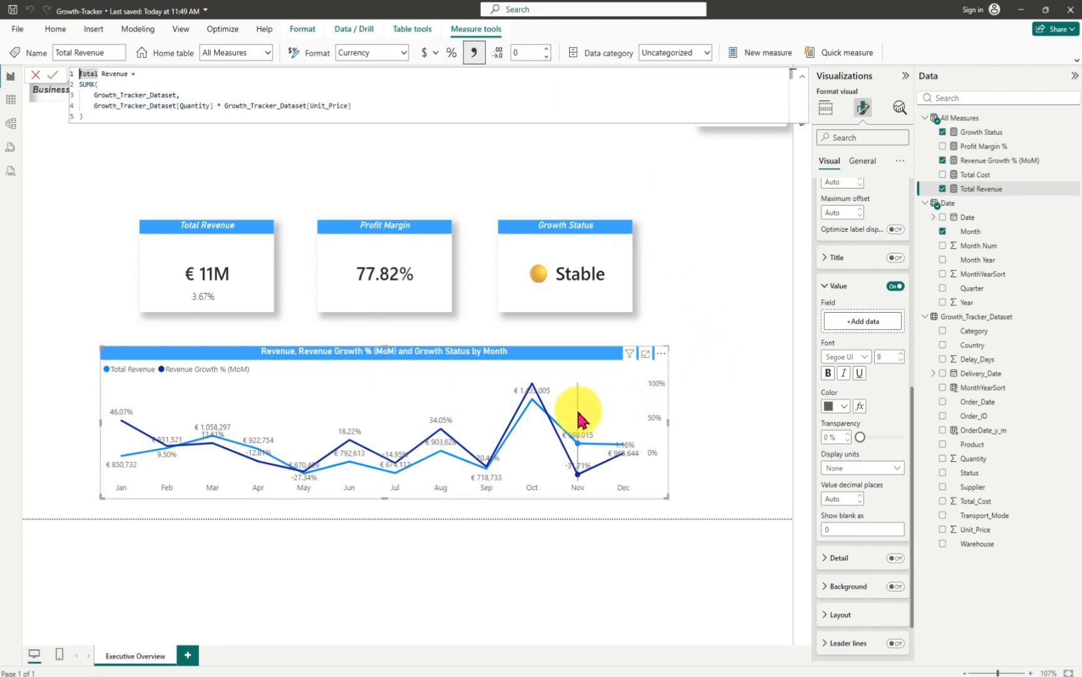
{"action": "mouse_move", "coordinate": [530, 401]}
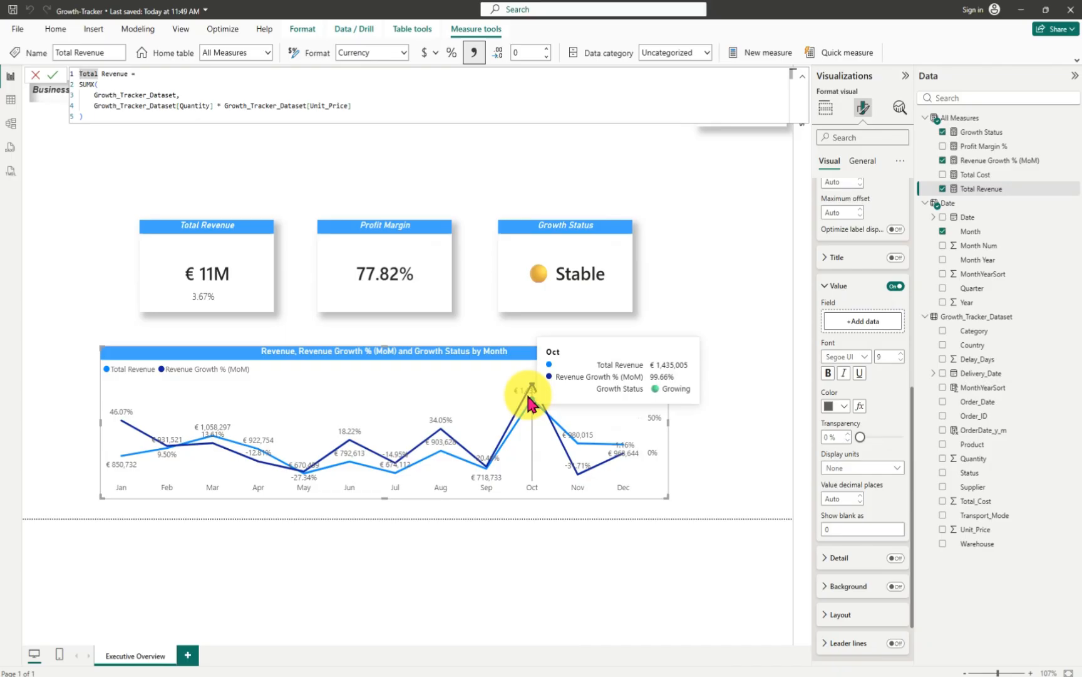
- Set the Profit Margin % measure's decimal places to 0
{"action": "left_click", "coordinate": [339, 234]}
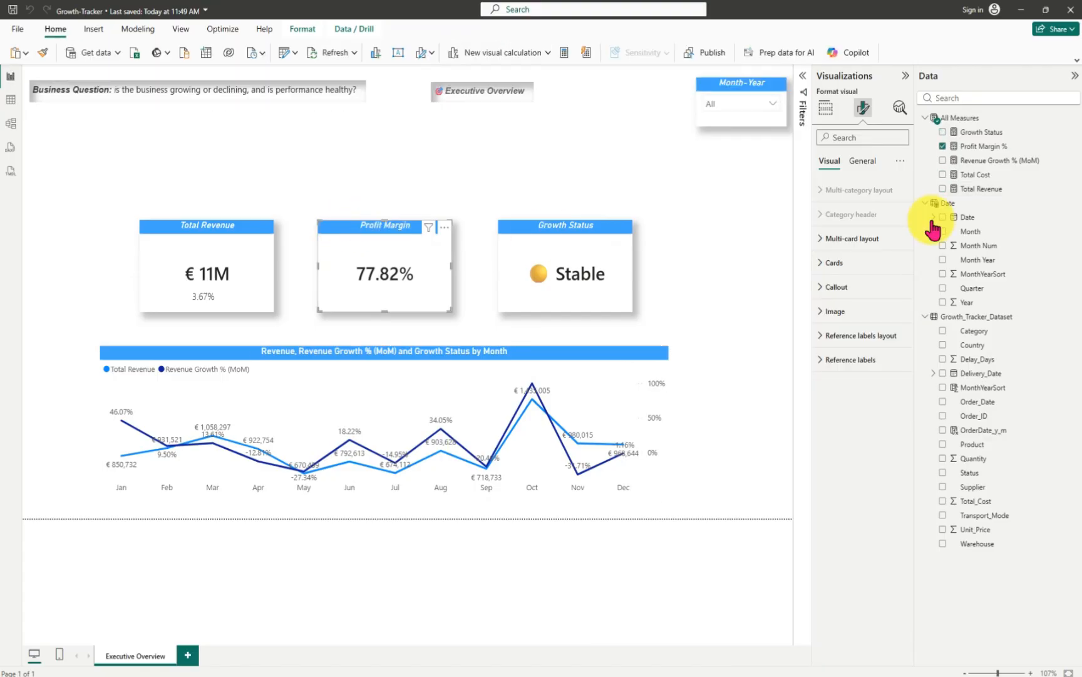
{"action": "left_click", "coordinate": [972, 150]}
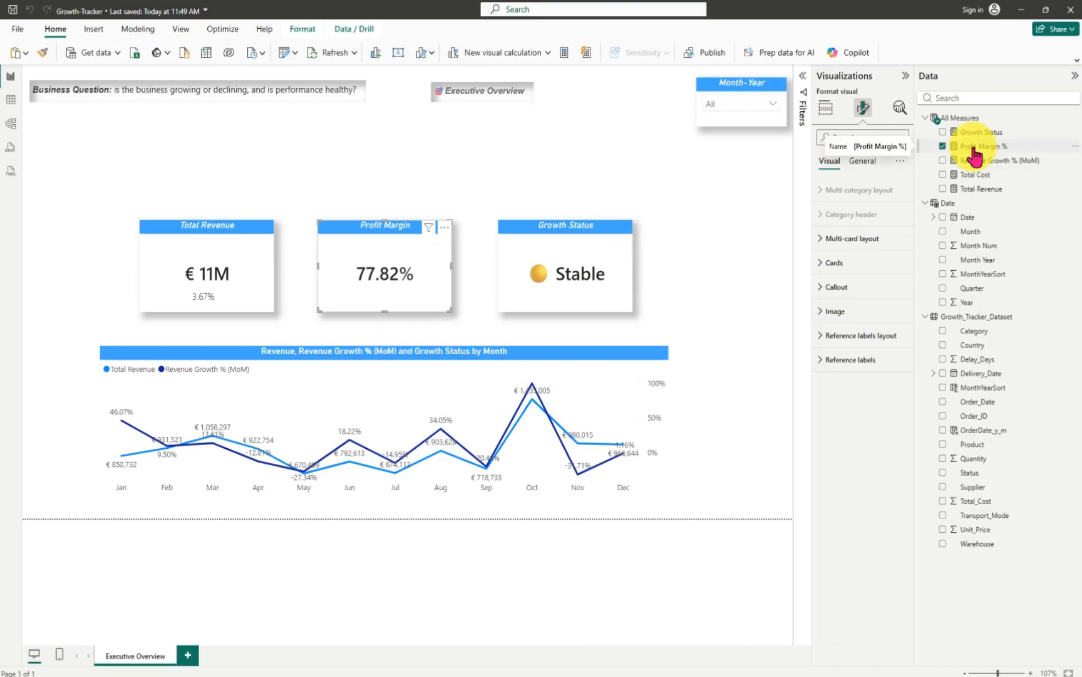
{"action": "left_click", "coordinate": [969, 148]}
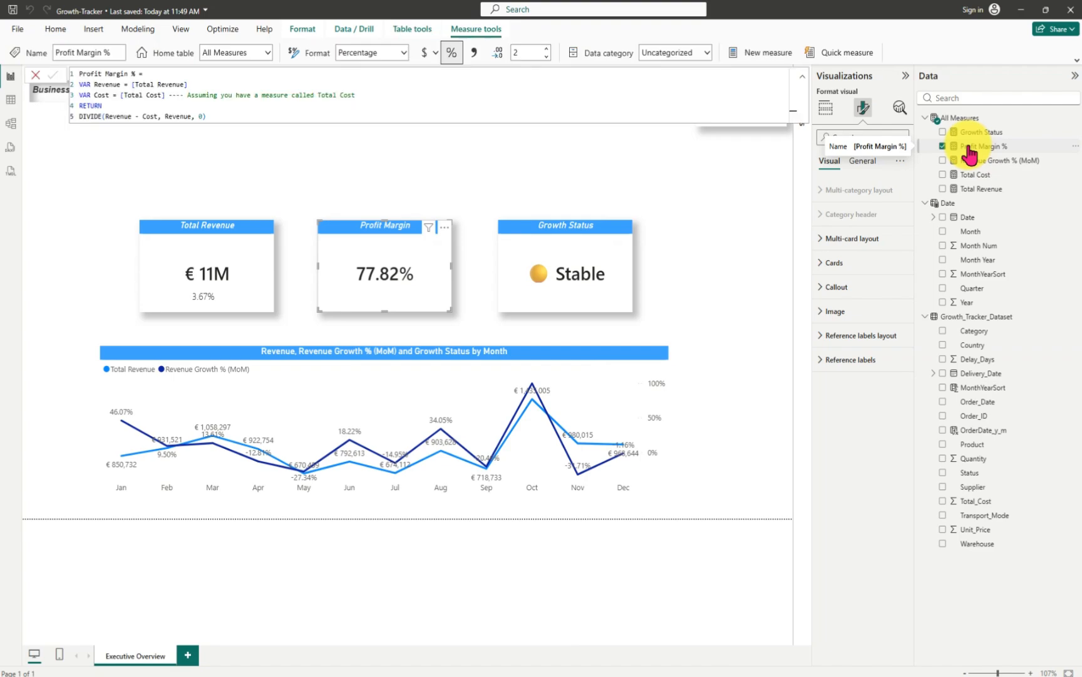
{"action": "left_click", "coordinate": [523, 53]}
{"action": "type", "text": "0"}
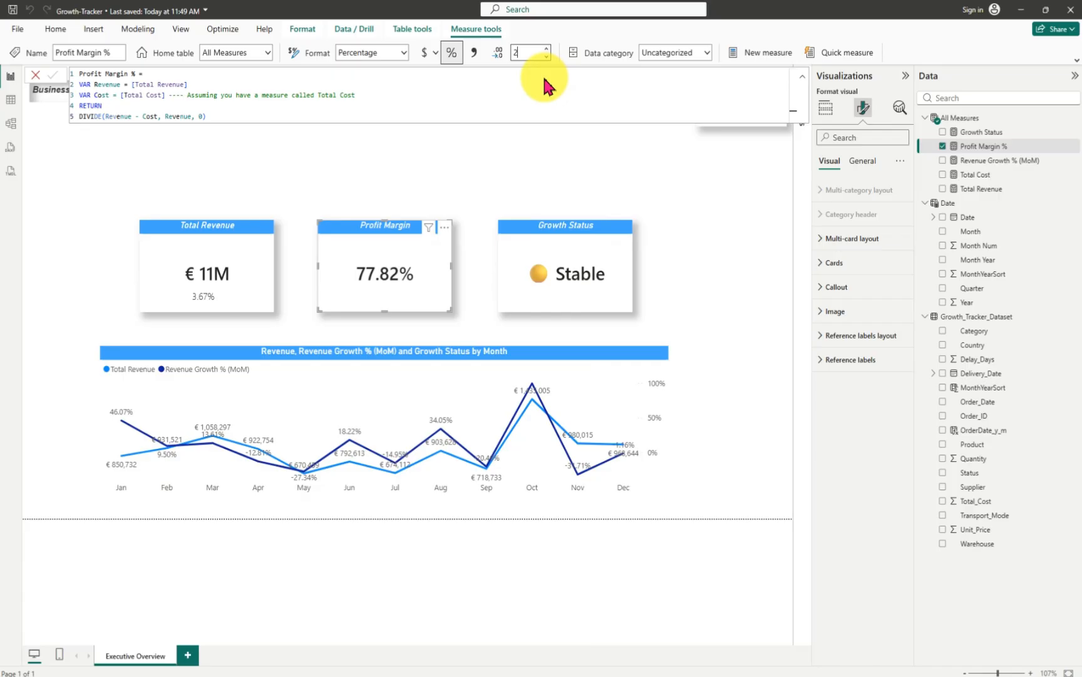
- Set the decimal places to 0 for the Profit Margin % measure and to 1 for Revenue Growth % (MoM)
{"action": "key", "text": "Return"}
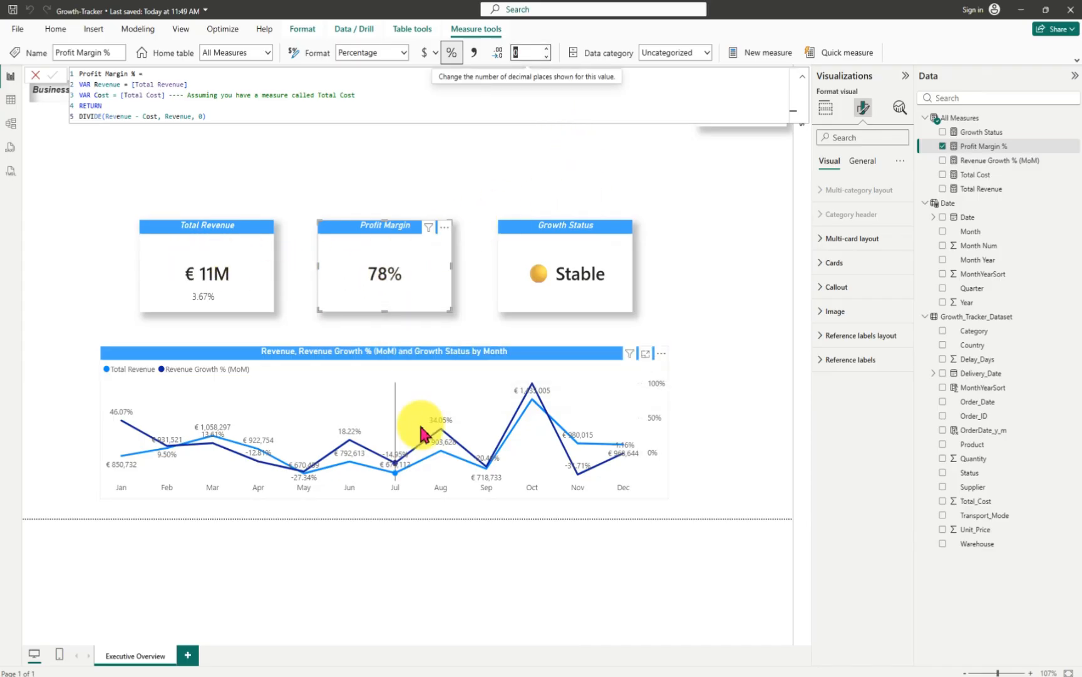
{"action": "mouse_move", "coordinate": [438, 439]}
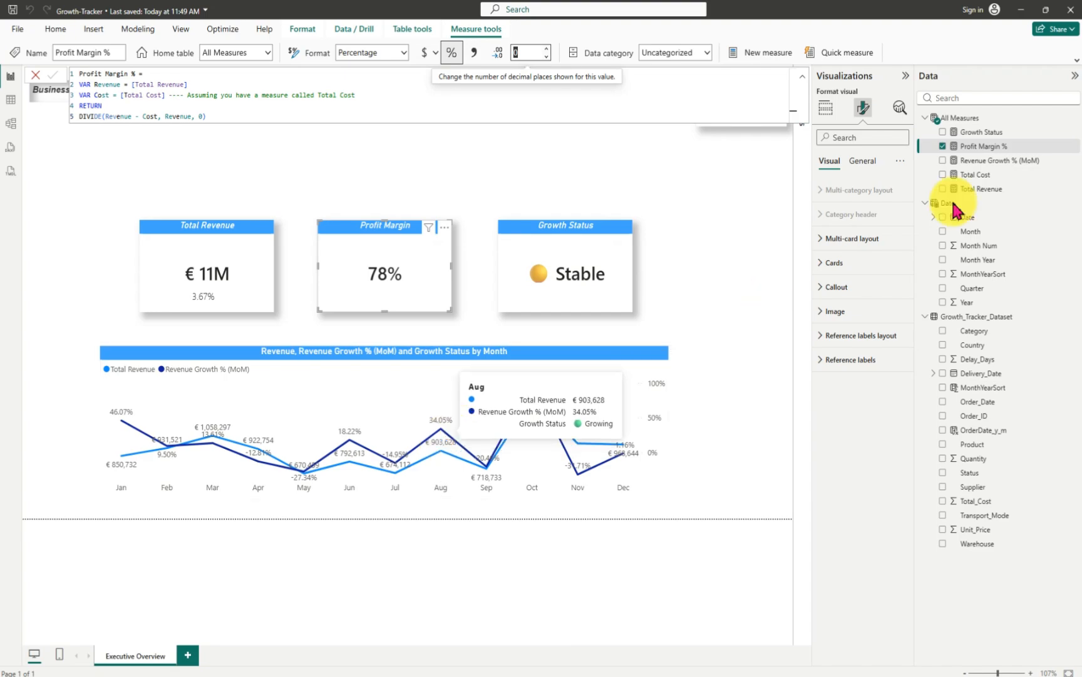
{"action": "left_click", "coordinate": [1006, 162]}
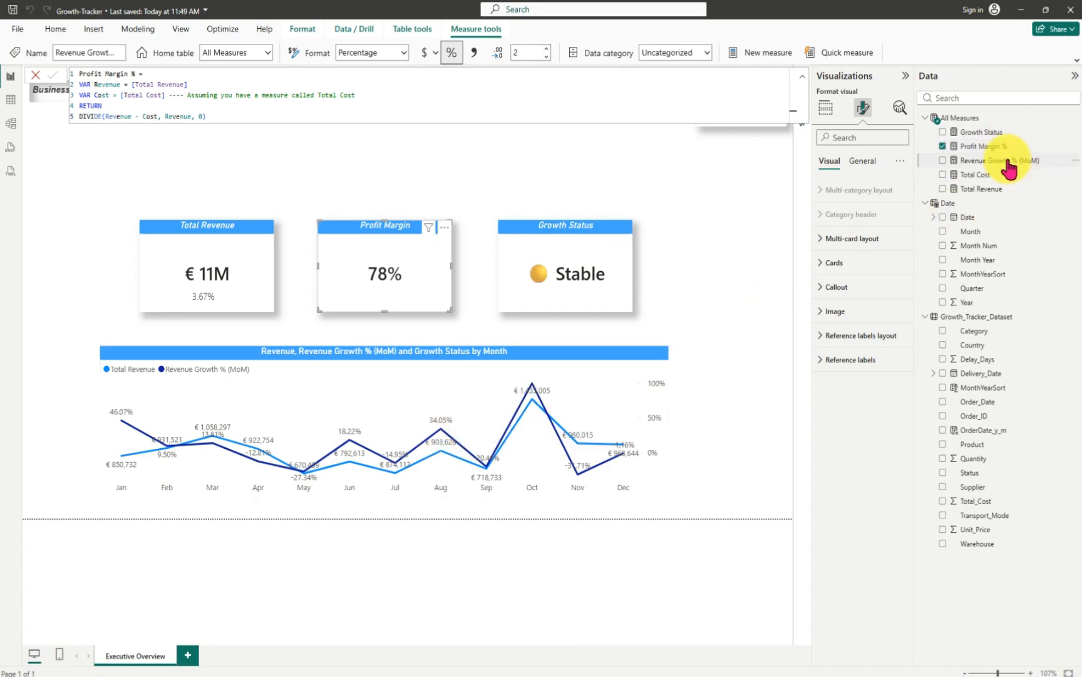
{"action": "left_click", "coordinate": [529, 53]}
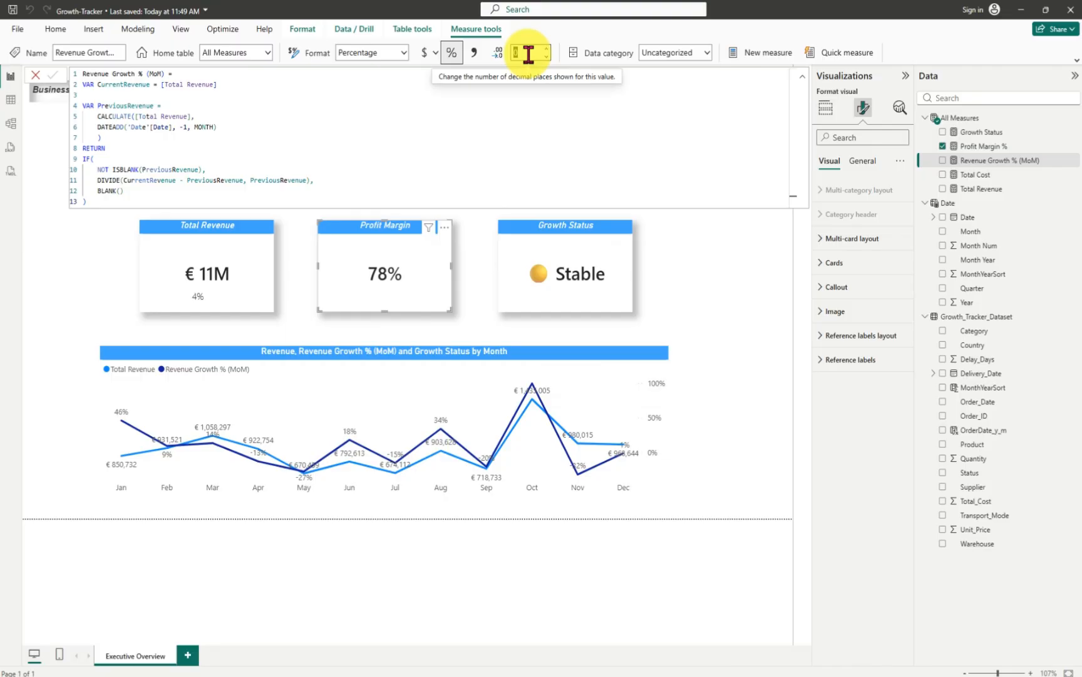
{"action": "left_click", "coordinate": [581, 477]}
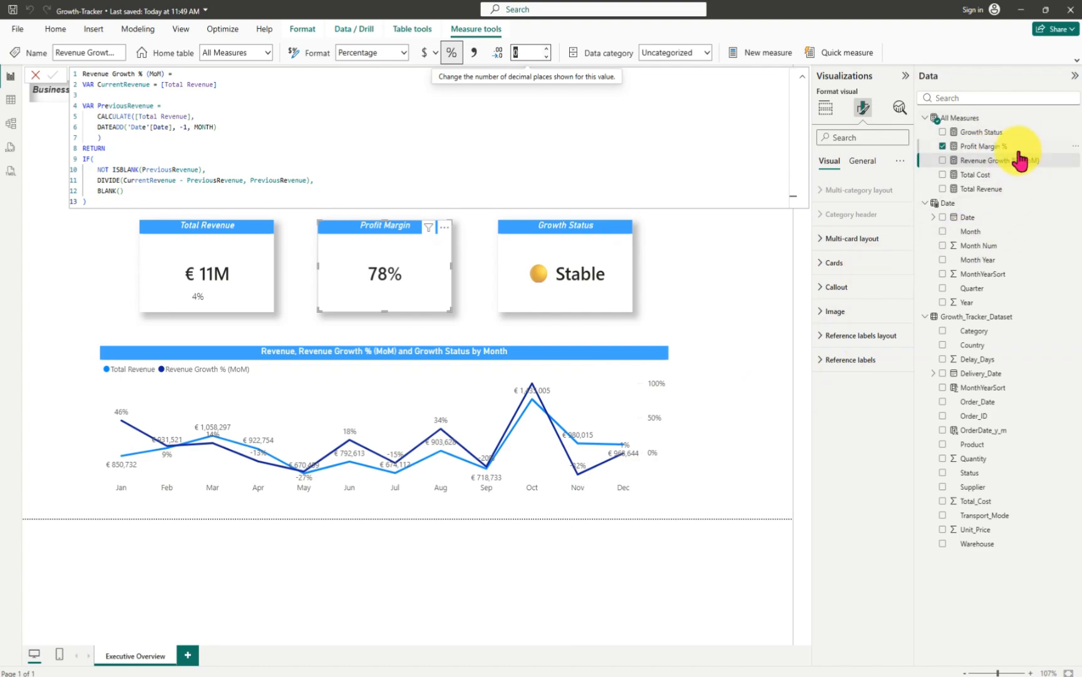
{"action": "left_click", "coordinate": [547, 49]}
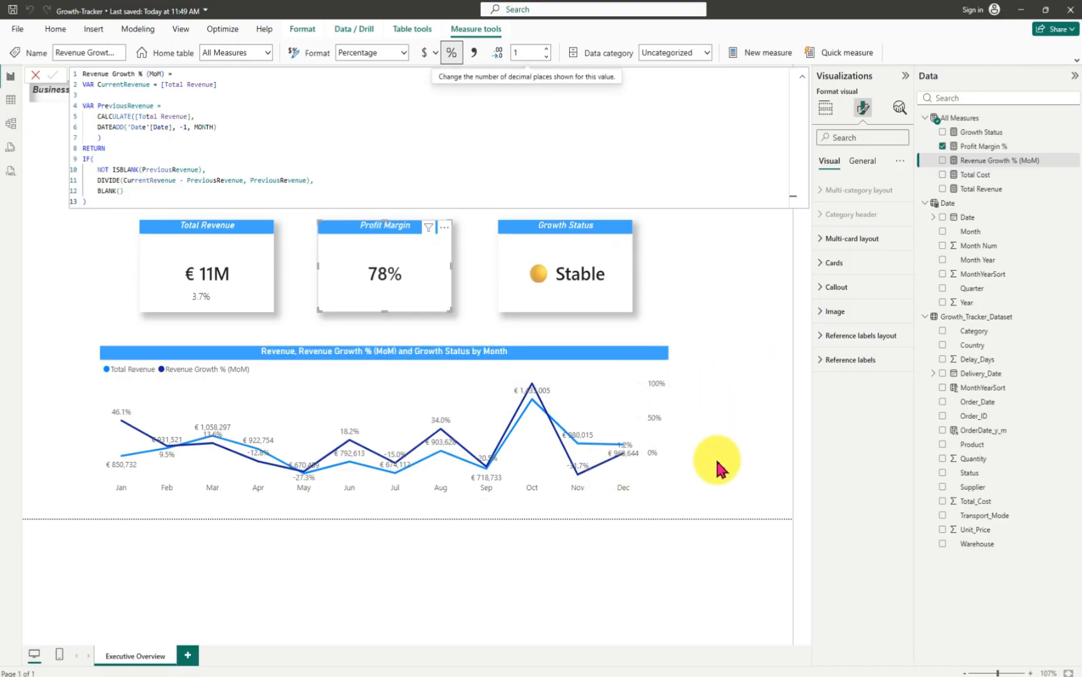
{"action": "left_click", "coordinate": [143, 344]}
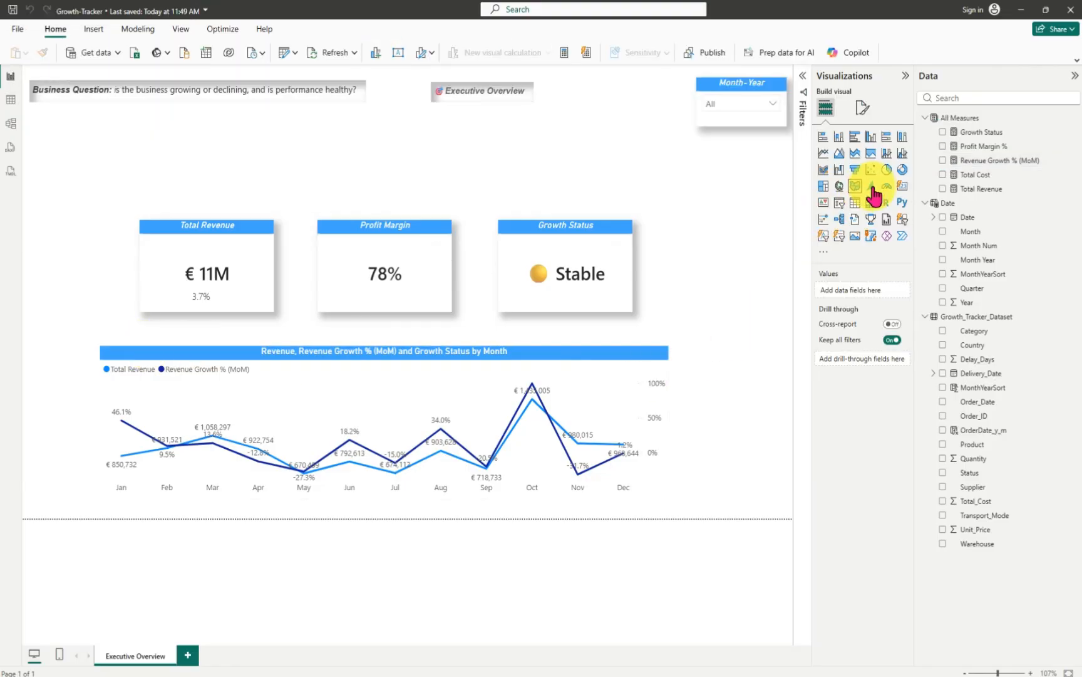
- Turn on the shadow effect for the monthly revenue and growth line chart
{"action": "left_click", "coordinate": [864, 112]}
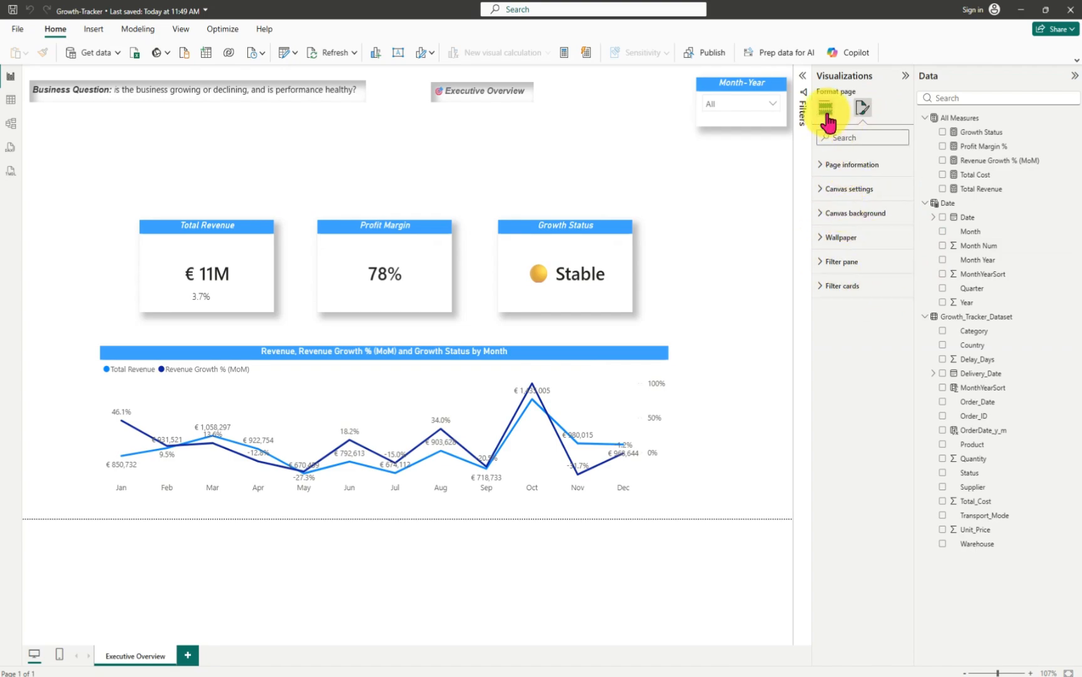
{"action": "left_click", "coordinate": [612, 357]}
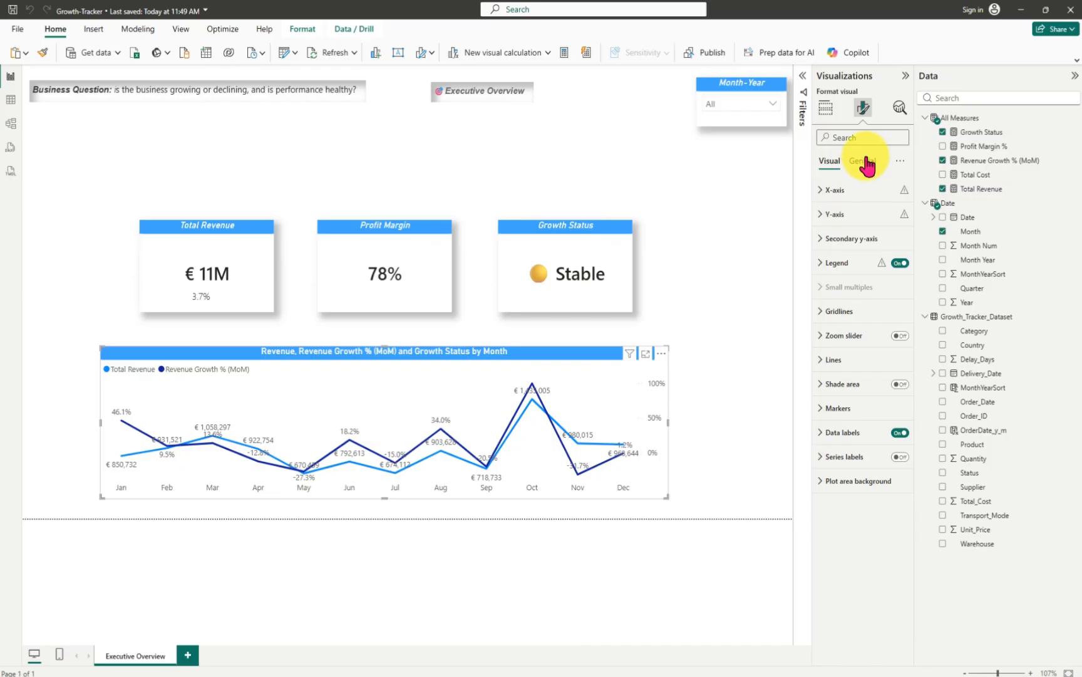
{"action": "left_click", "coordinate": [865, 159]}
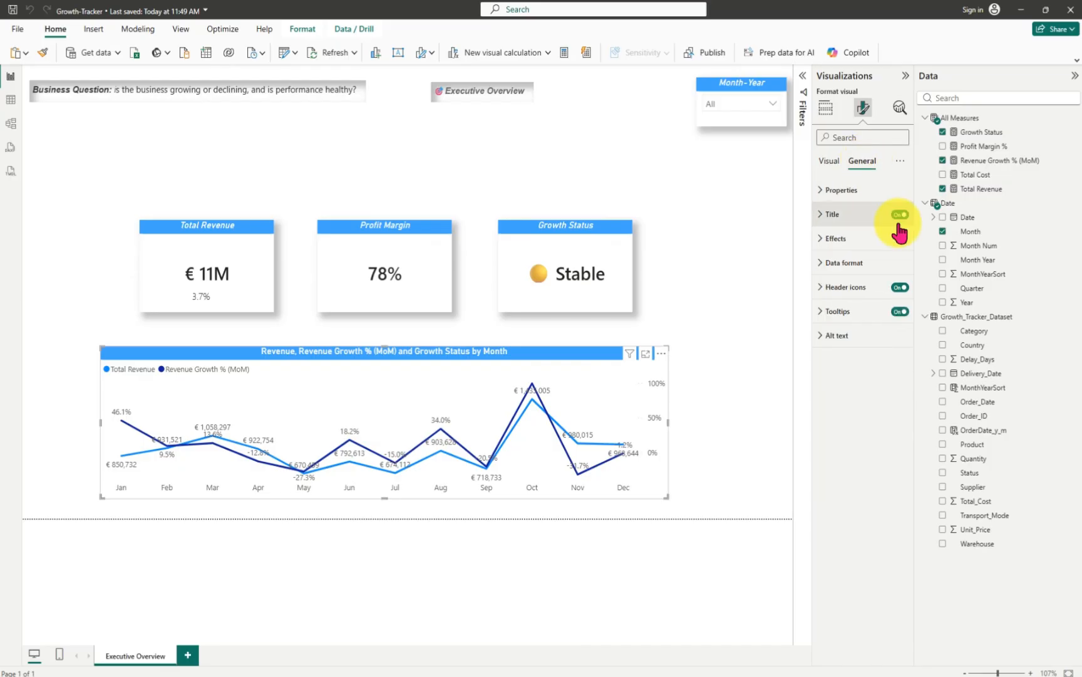
{"action": "left_click", "coordinate": [818, 244]}
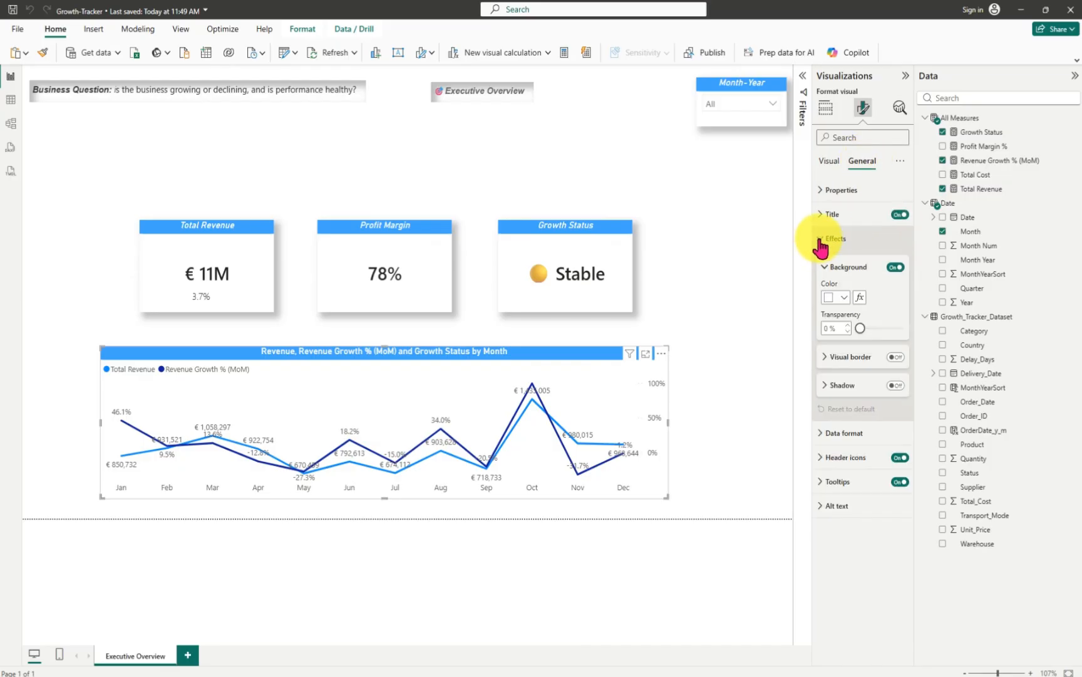
{"action": "left_click", "coordinate": [896, 385]}
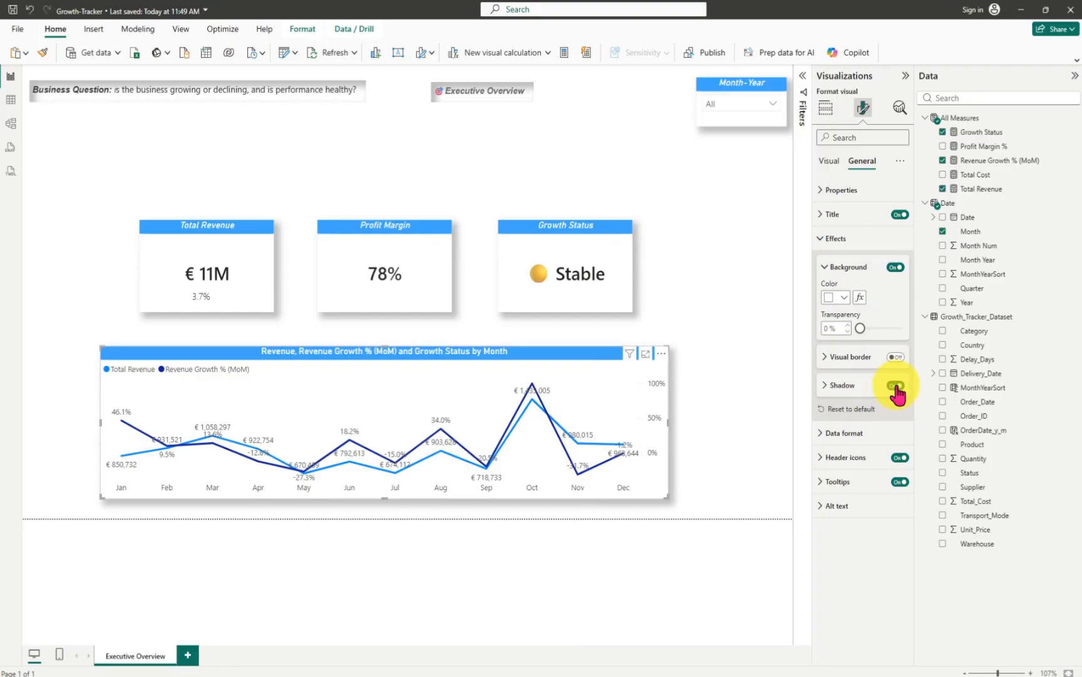
{"action": "left_click", "coordinate": [701, 379]}
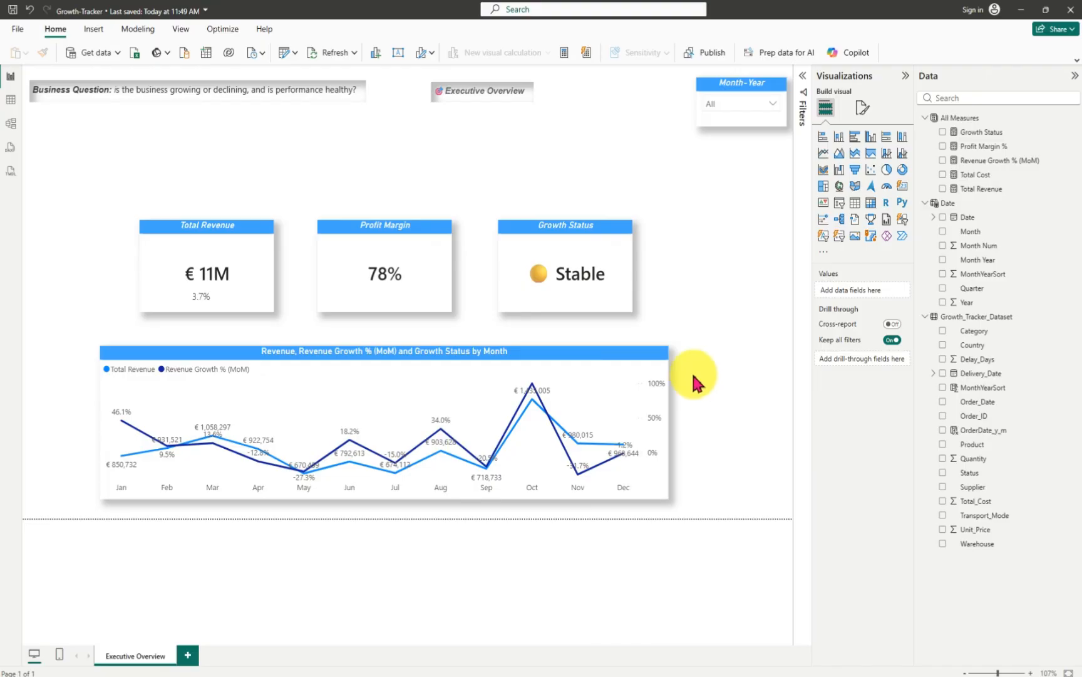
- Paste the copied text box summarising the mixed business performance and place it just below the Business Question box, aligned with its left edge
{"action": "mouse_move", "coordinate": [537, 418]}
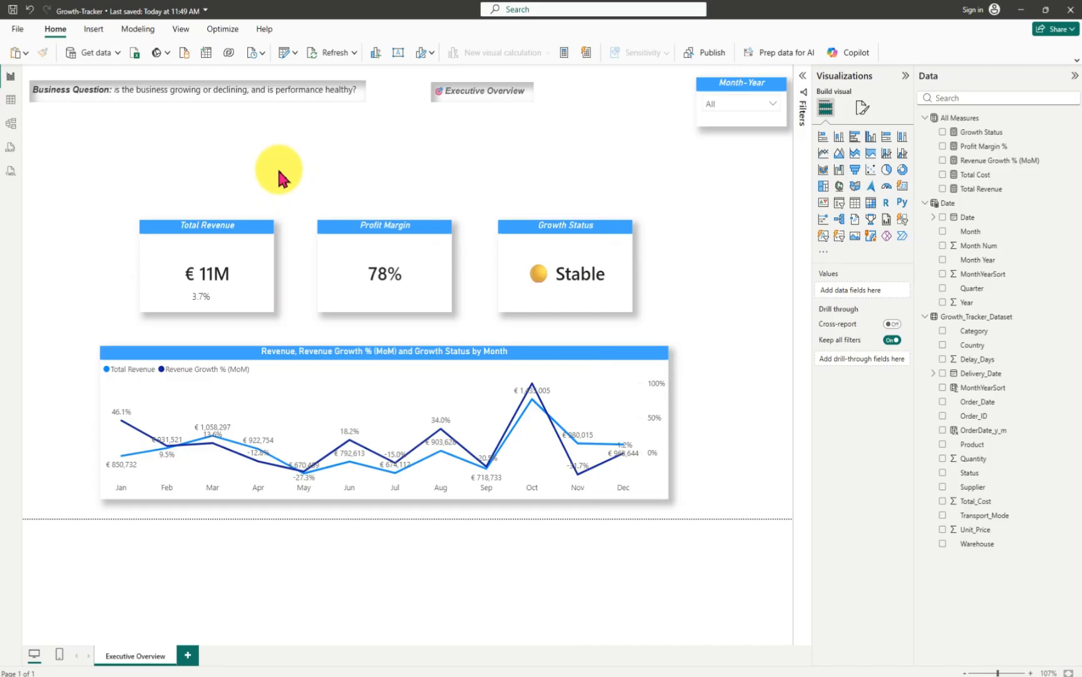
{"action": "key", "text": "ctrl+v"}
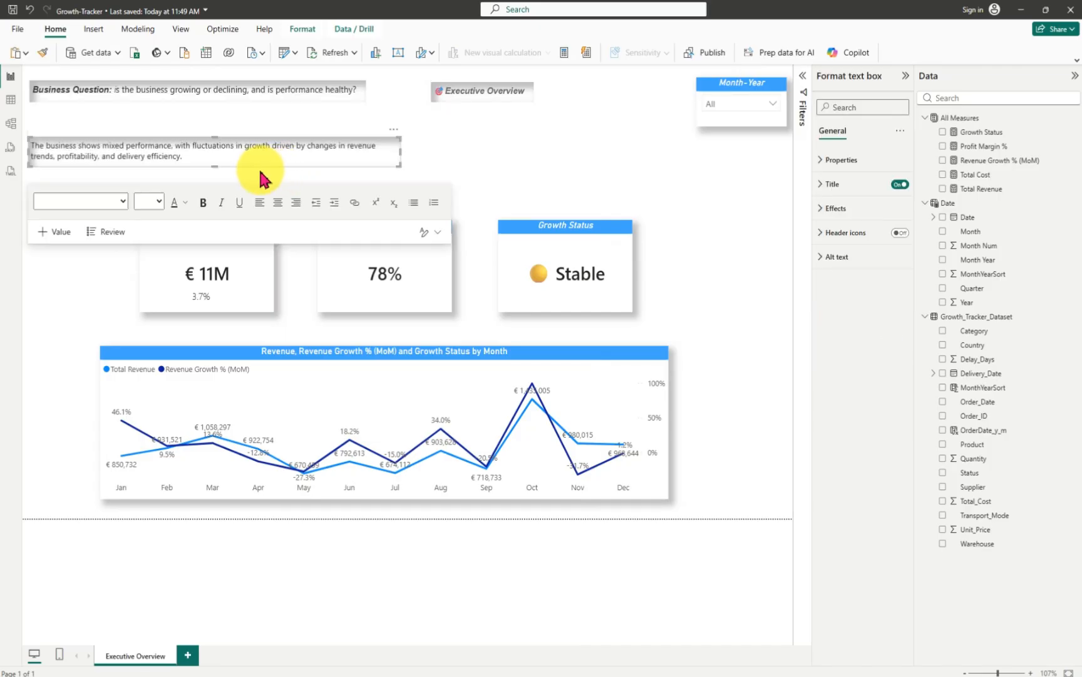
{"action": "mouse_move", "coordinate": [240, 166]}
{"action": "left_mouse_down"}
{"action": "mouse_move", "coordinate": [250, 175]}
{"action": "mouse_move", "coordinate": [240, 150]}
{"action": "left_mouse_up"}
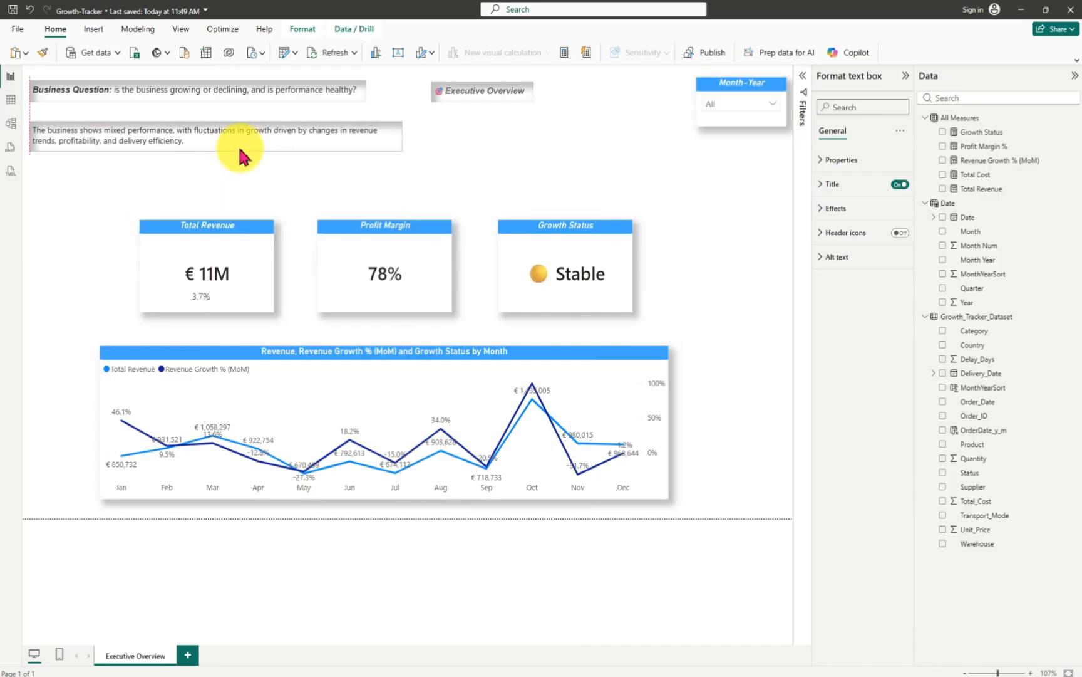
{"action": "left_click", "coordinate": [480, 180]}
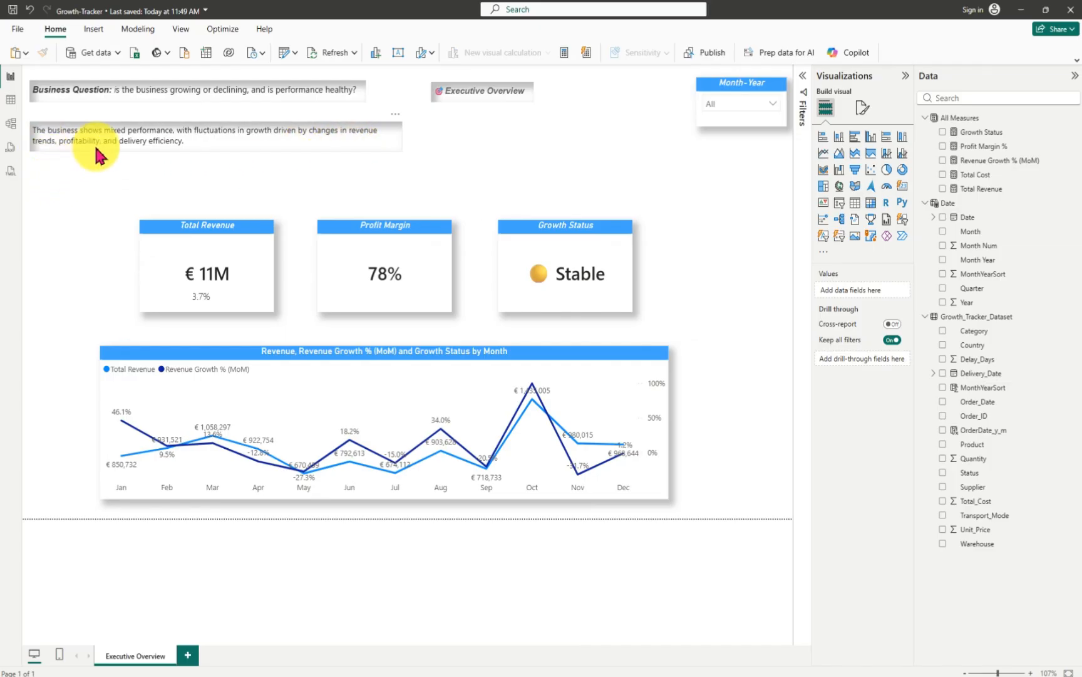
- Collapse the Visualizations and Data panes and nudge the growth percentage card slightly to the right inside the Total Revenue card
{"action": "left_click", "coordinate": [906, 75]}
{"action": "left_click", "coordinate": [1073, 76]}
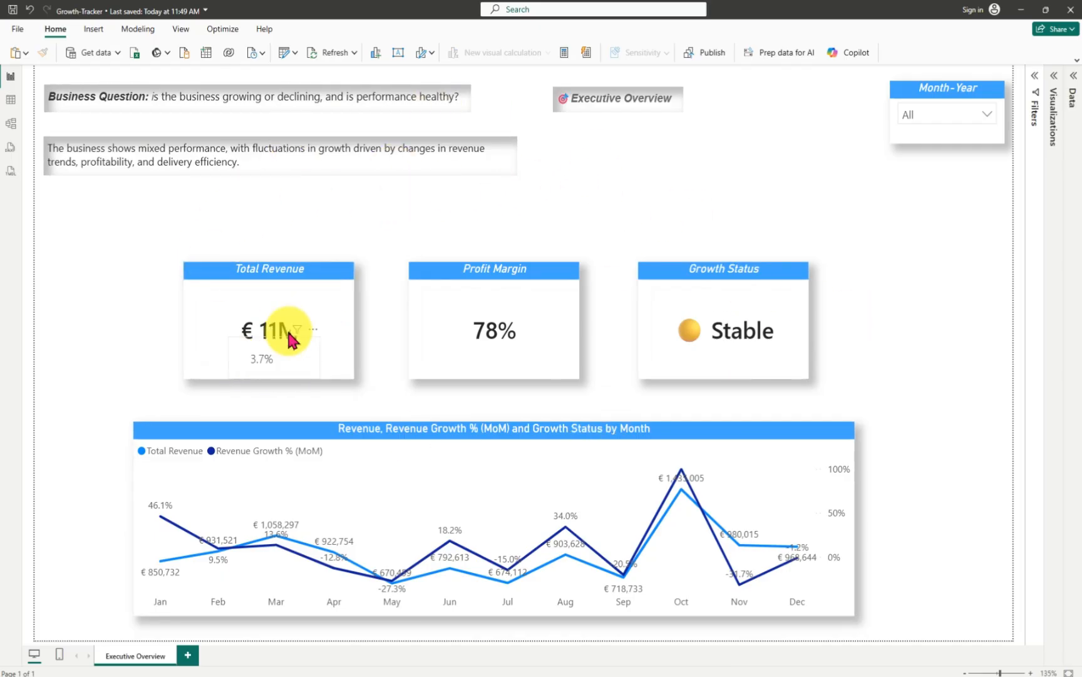
{"action": "left_click", "coordinate": [291, 376]}
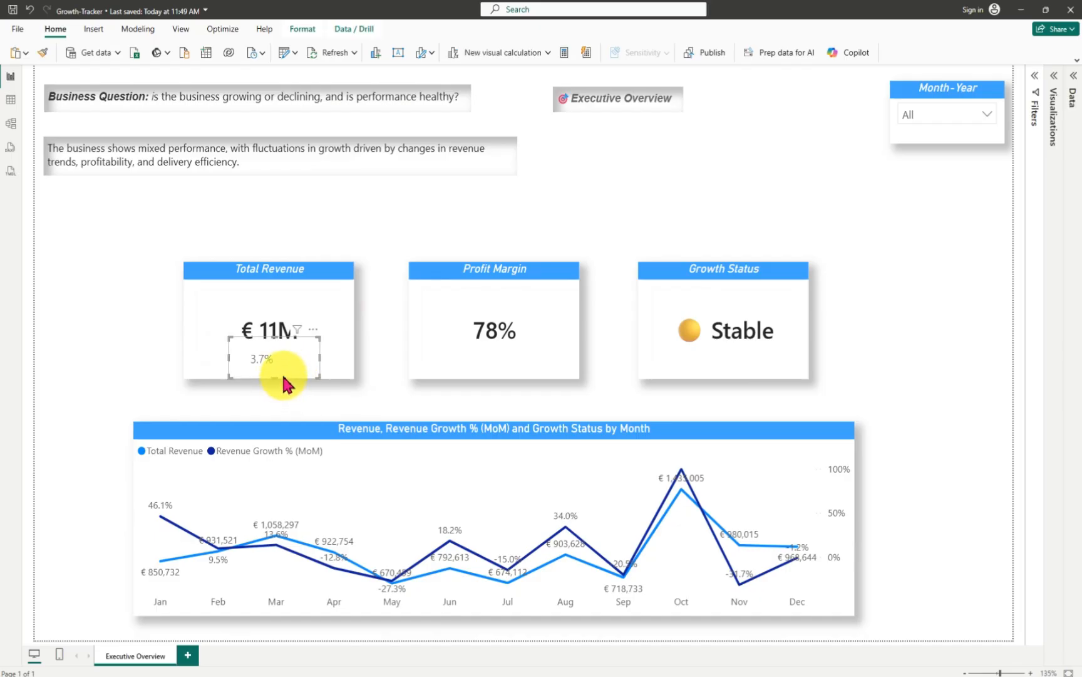
{"action": "left_click_drag", "start_coordinate": [282, 380], "coordinate": [286, 374]}
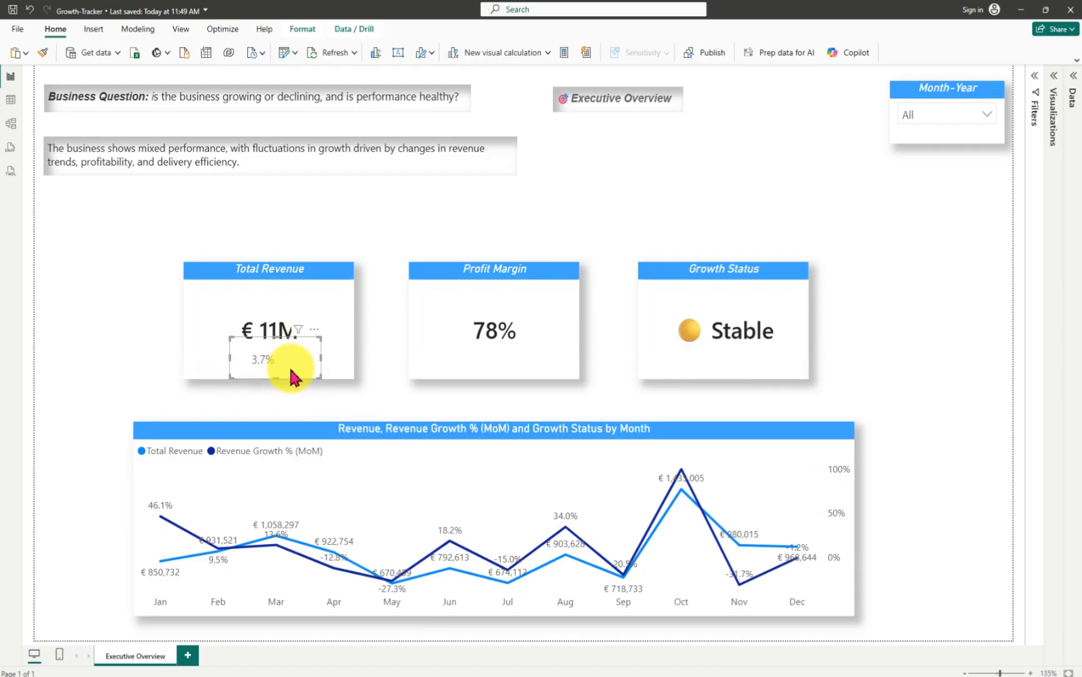
{"action": "left_click", "coordinate": [659, 215]}
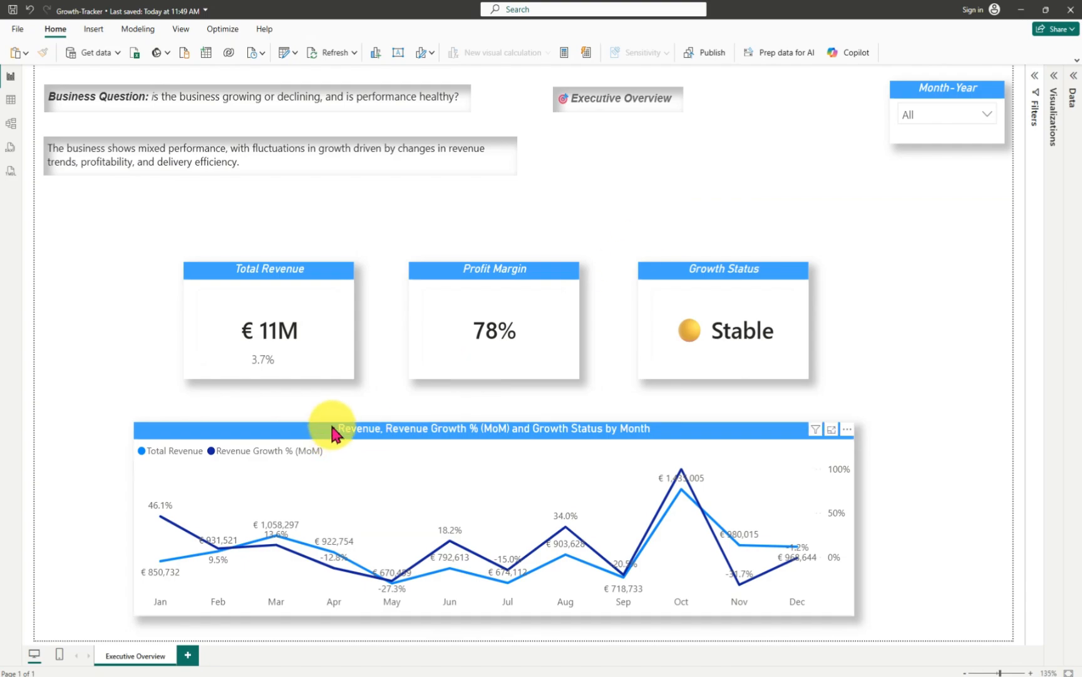
- Move the monthly revenue line chart slightly up, closer to the three KPI cards
{"action": "left_click_drag", "start_coordinate": [333, 432], "coordinate": [333, 431]}
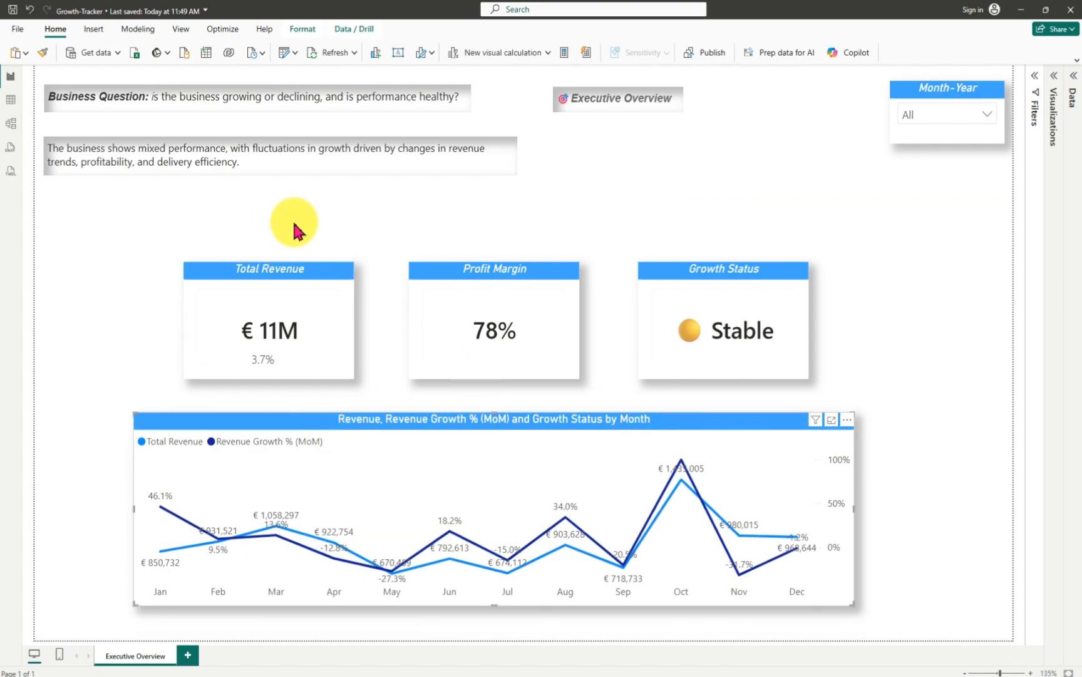
{"action": "left_click", "coordinate": [297, 223]}
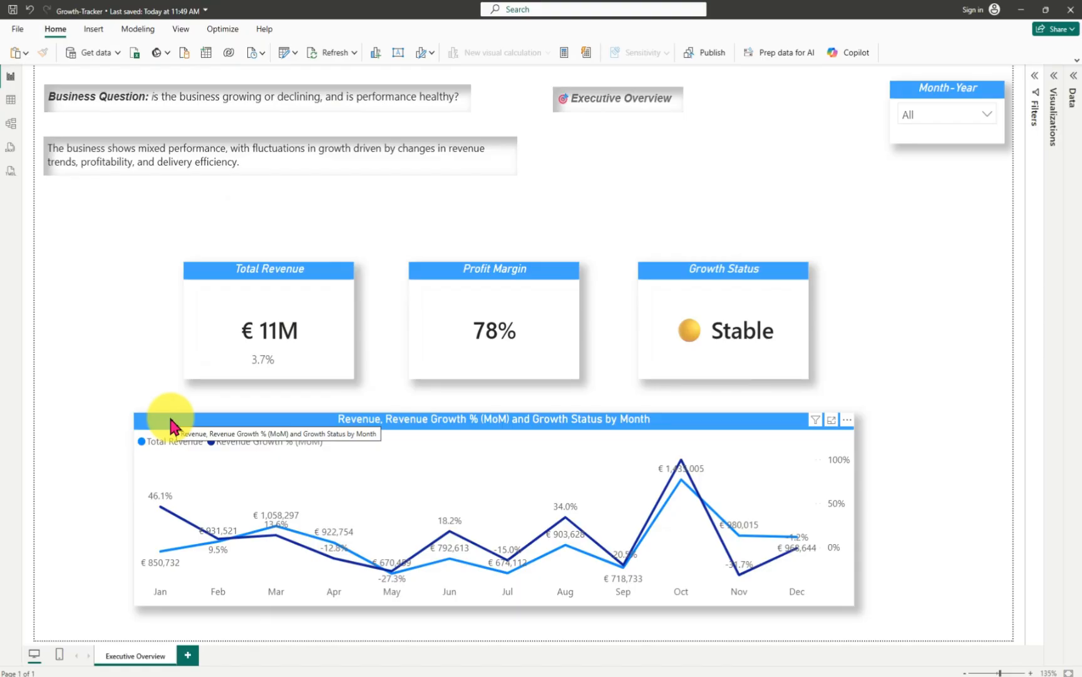
{"action": "left_click", "coordinate": [718, 431]}
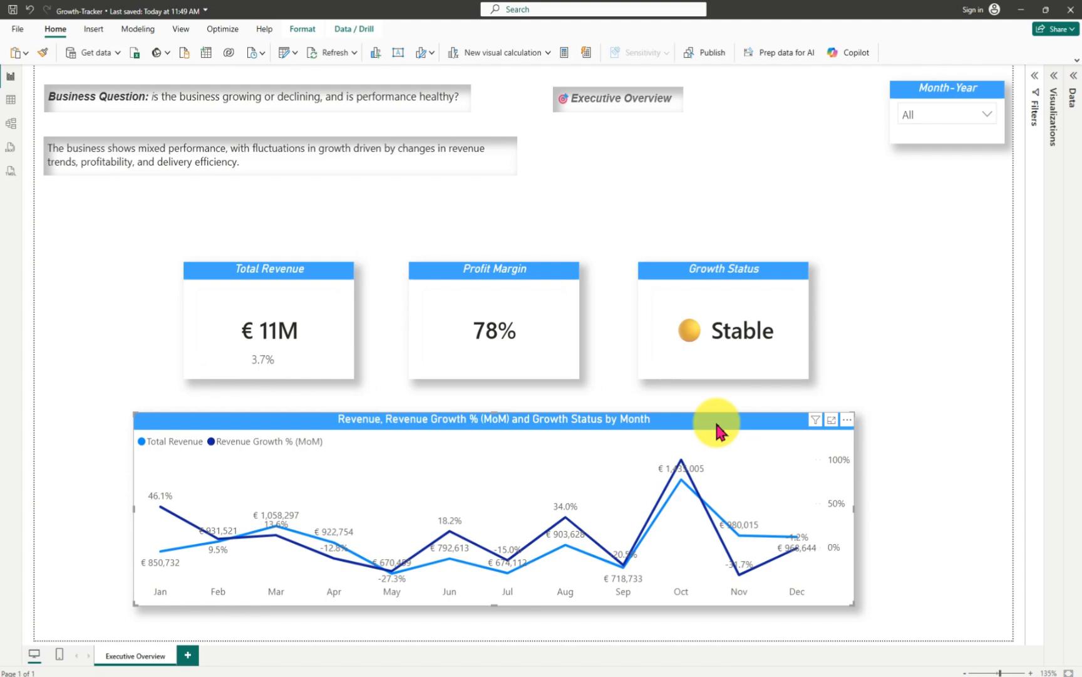
{"action": "left_click", "coordinate": [141, 32]}
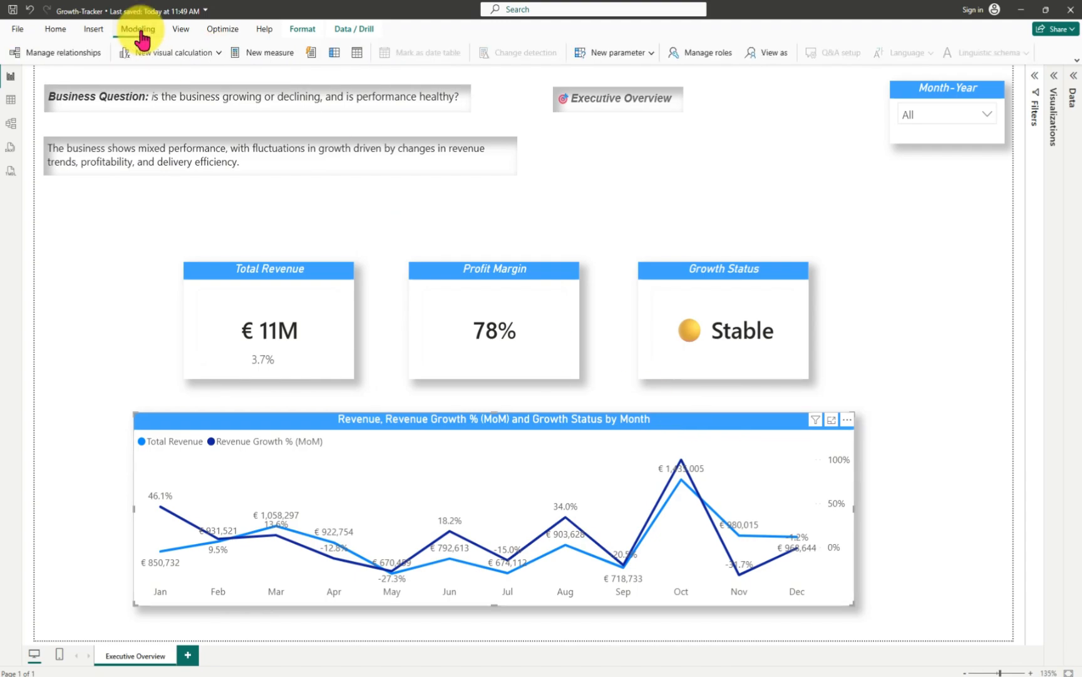
{"action": "left_click", "coordinate": [640, 217]}
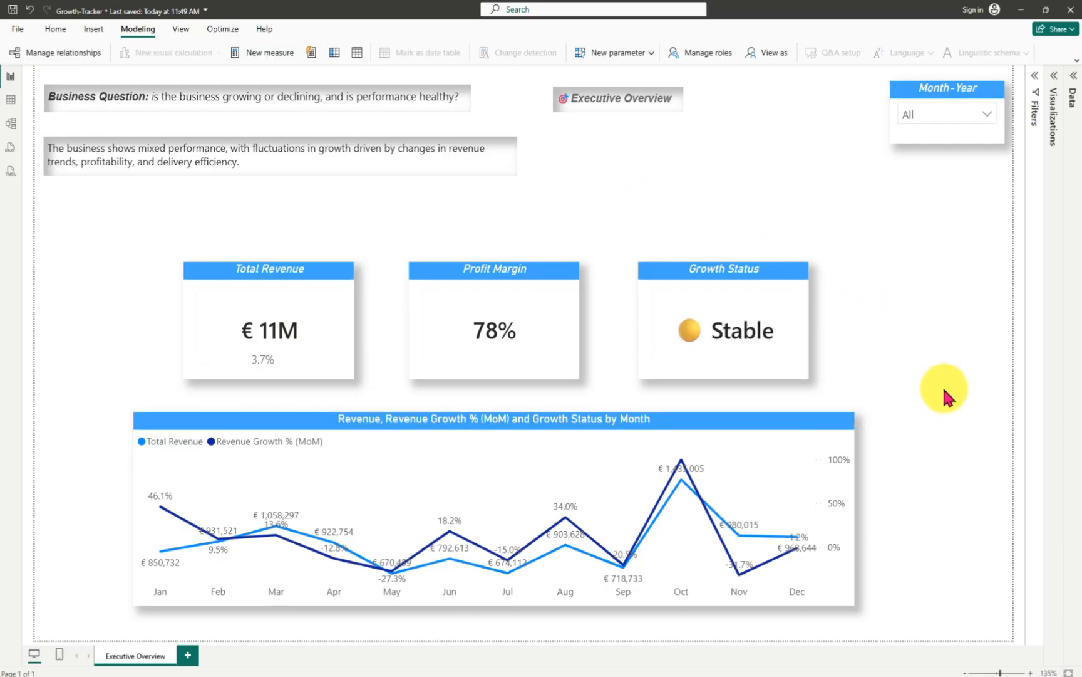
- Filter the report by Month-Year, one month at a time from Jan 2023 to May 2023, to examine the KPIs, and clear the filter
{"action": "left_click", "coordinate": [987, 117]}
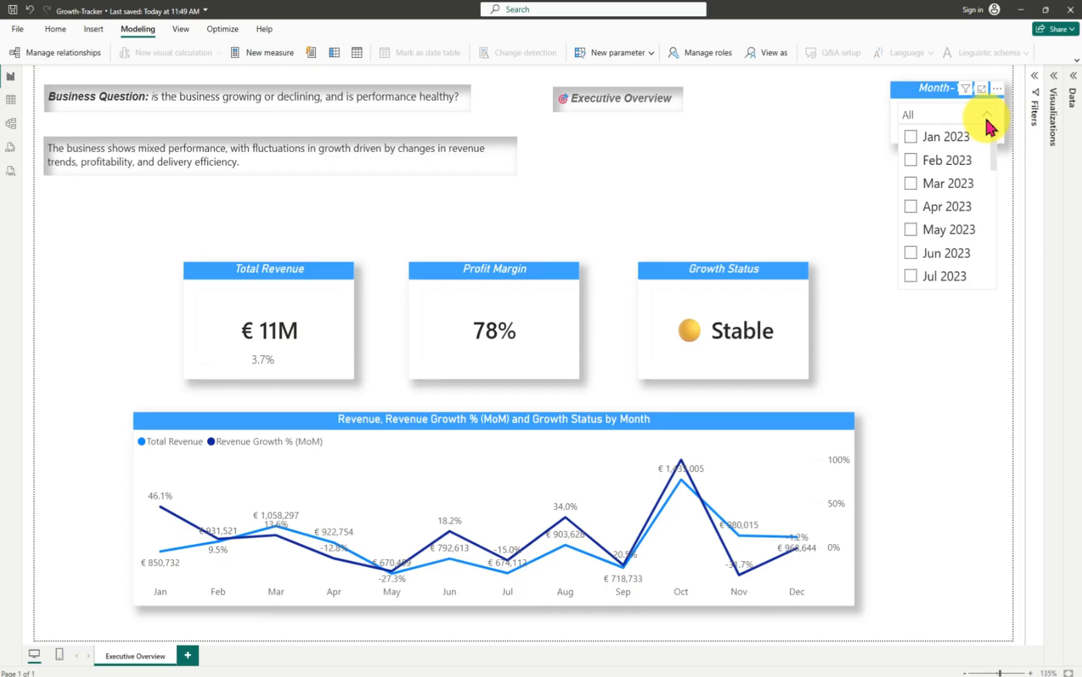
{"action": "left_click", "coordinate": [912, 138]}
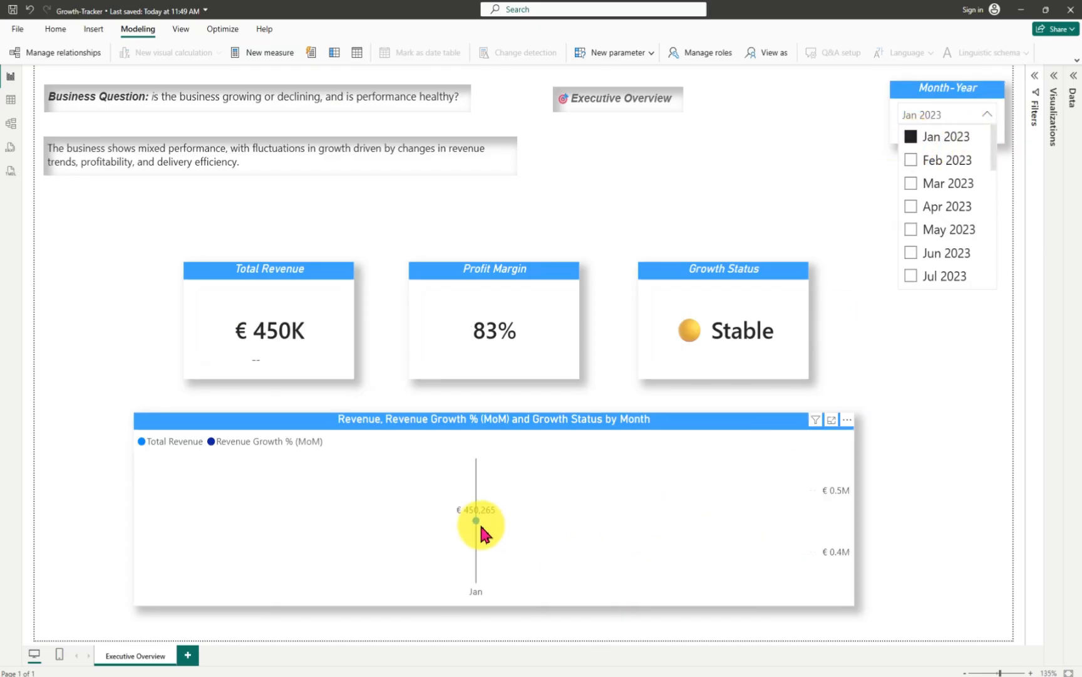
{"action": "mouse_move", "coordinate": [483, 534]}
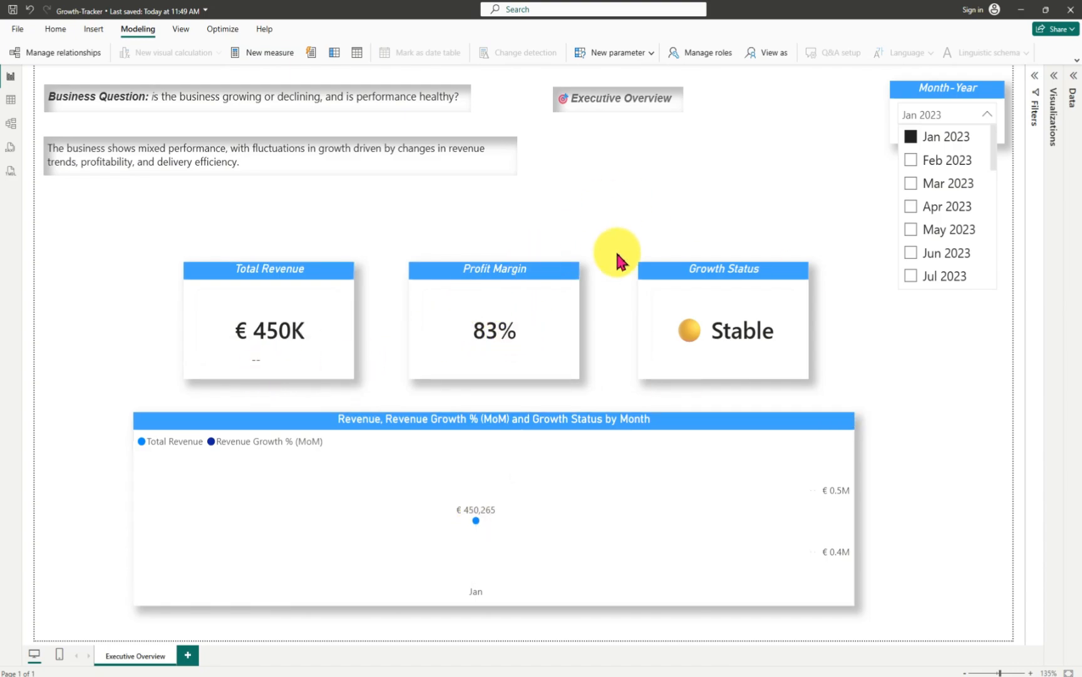
{"action": "left_click", "coordinate": [912, 163]}
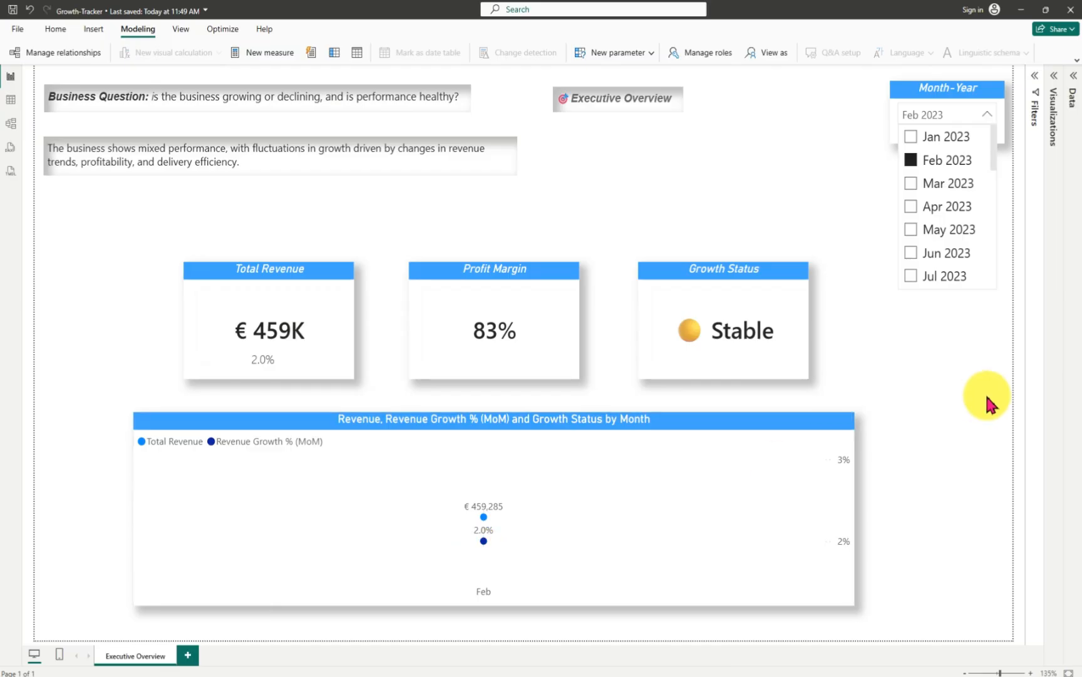
{"action": "left_click", "coordinate": [912, 188]}
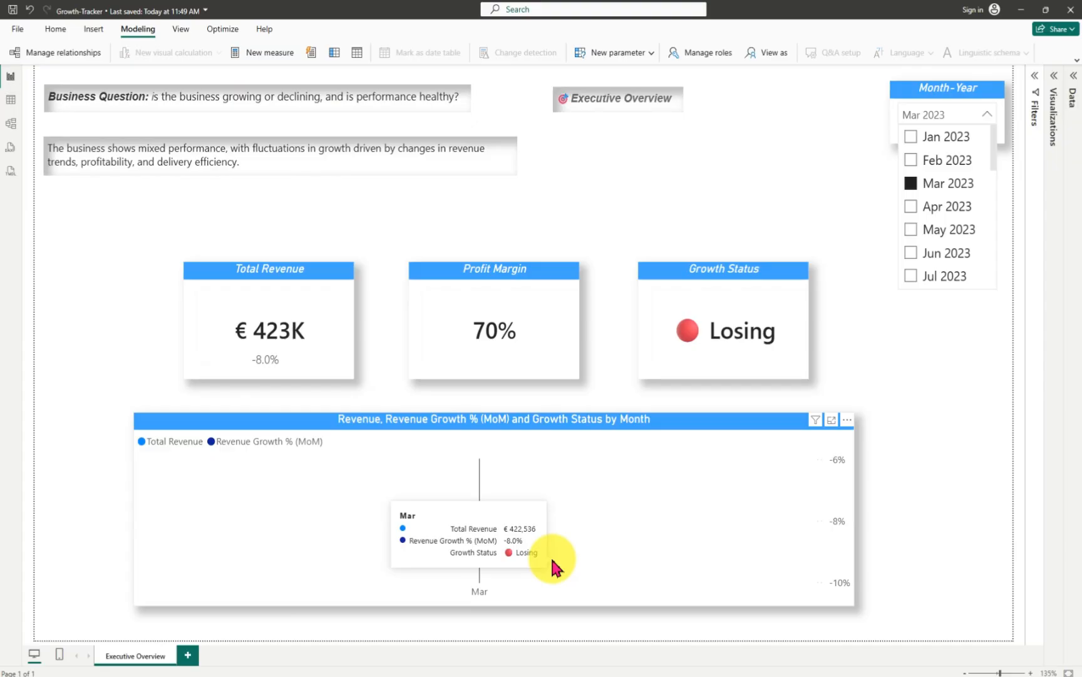
{"action": "left_click", "coordinate": [911, 208]}
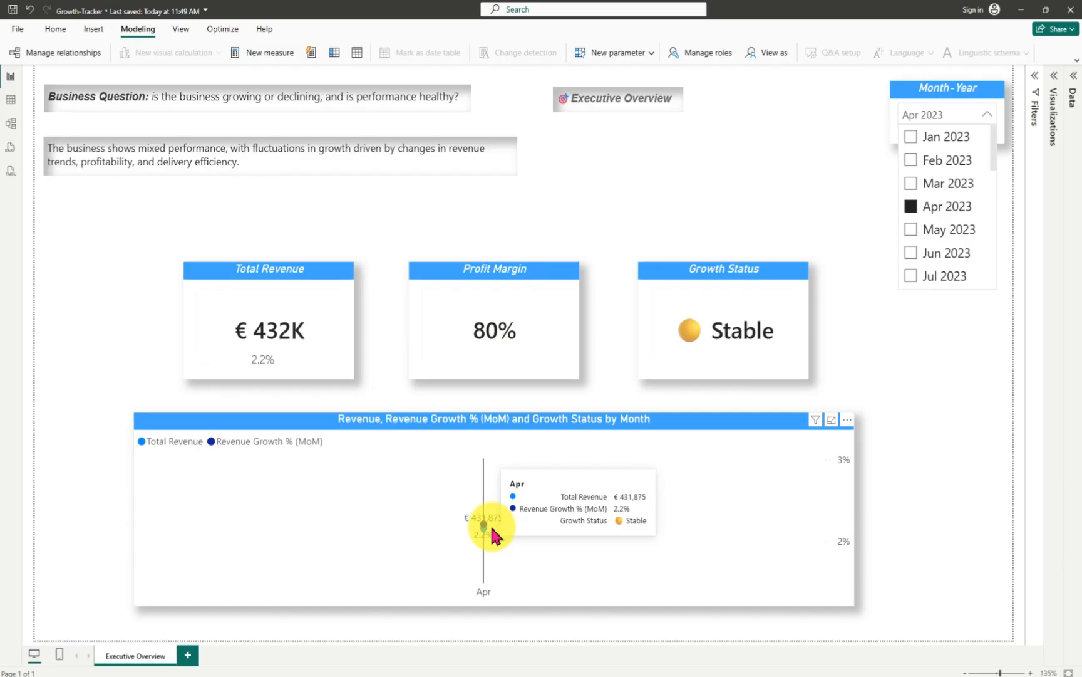
{"action": "left_click", "coordinate": [912, 230]}
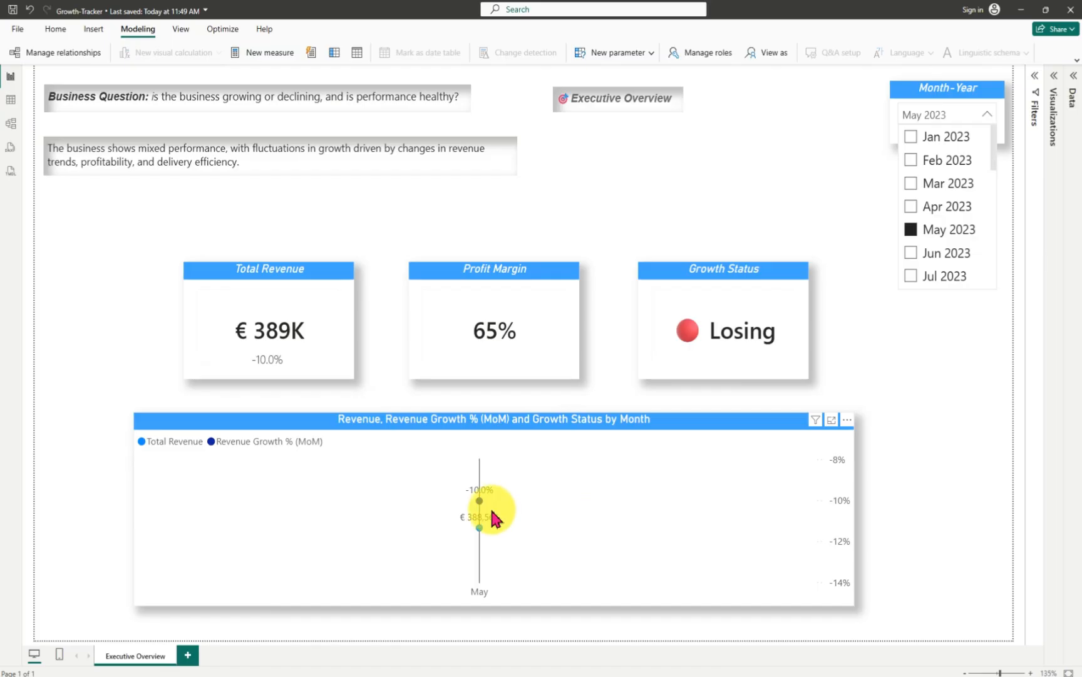
{"action": "mouse_move", "coordinate": [492, 519]}
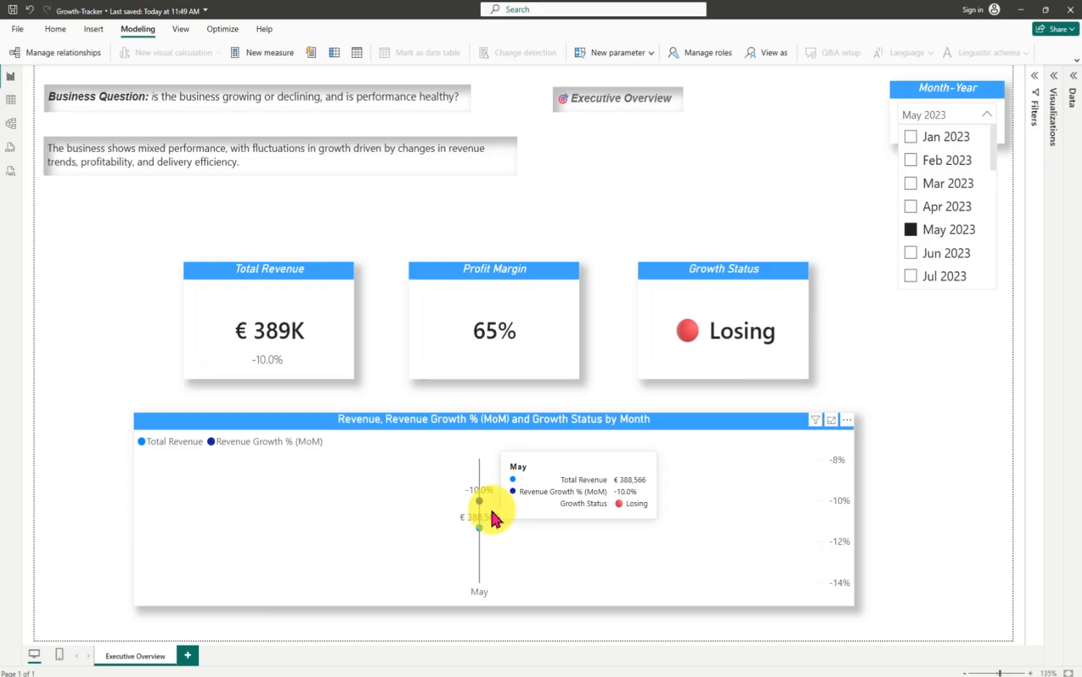
{"action": "left_click", "coordinate": [911, 230]}
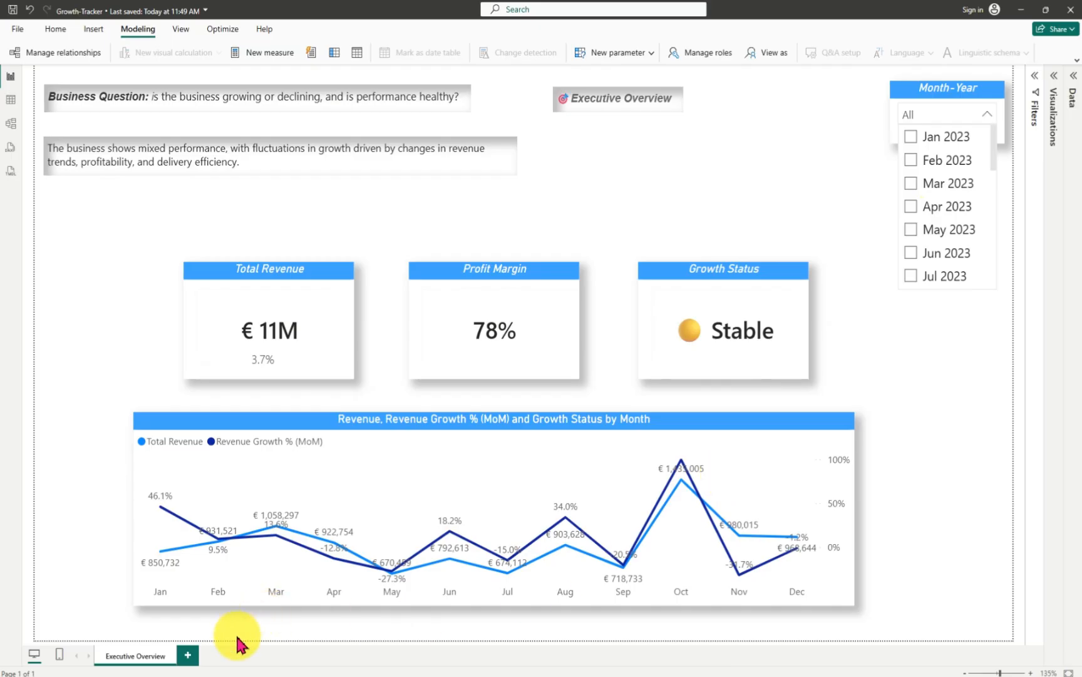
- Add a new report page and rename it Operations Performance
{"action": "left_click", "coordinate": [183, 656]}
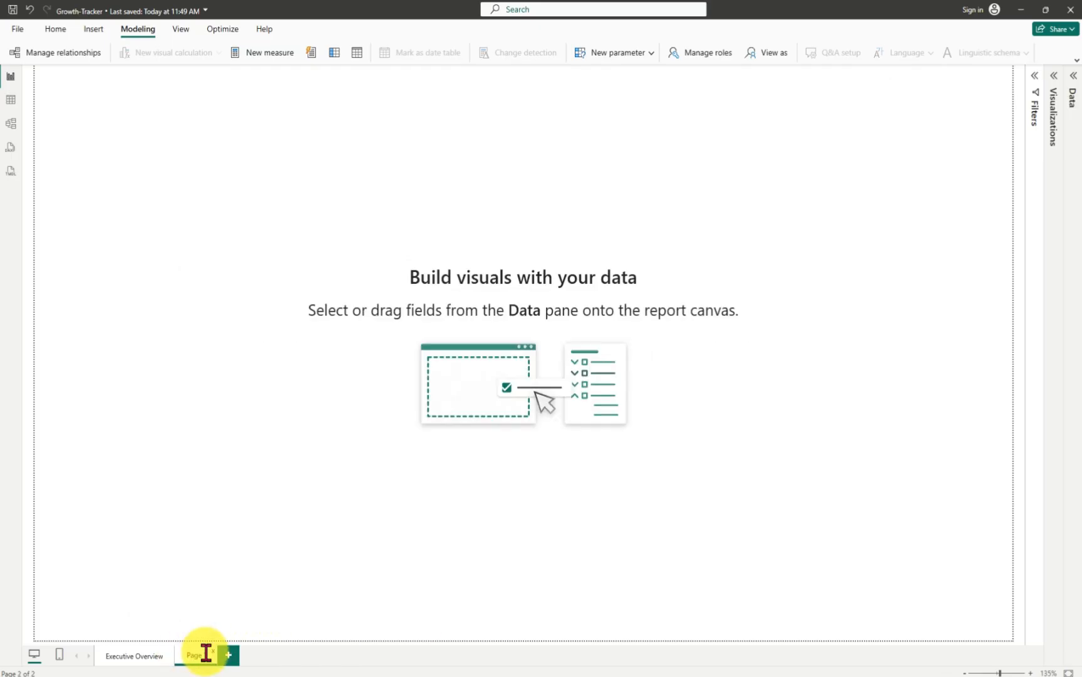
{"action": "double_click", "coordinate": [208, 655]}
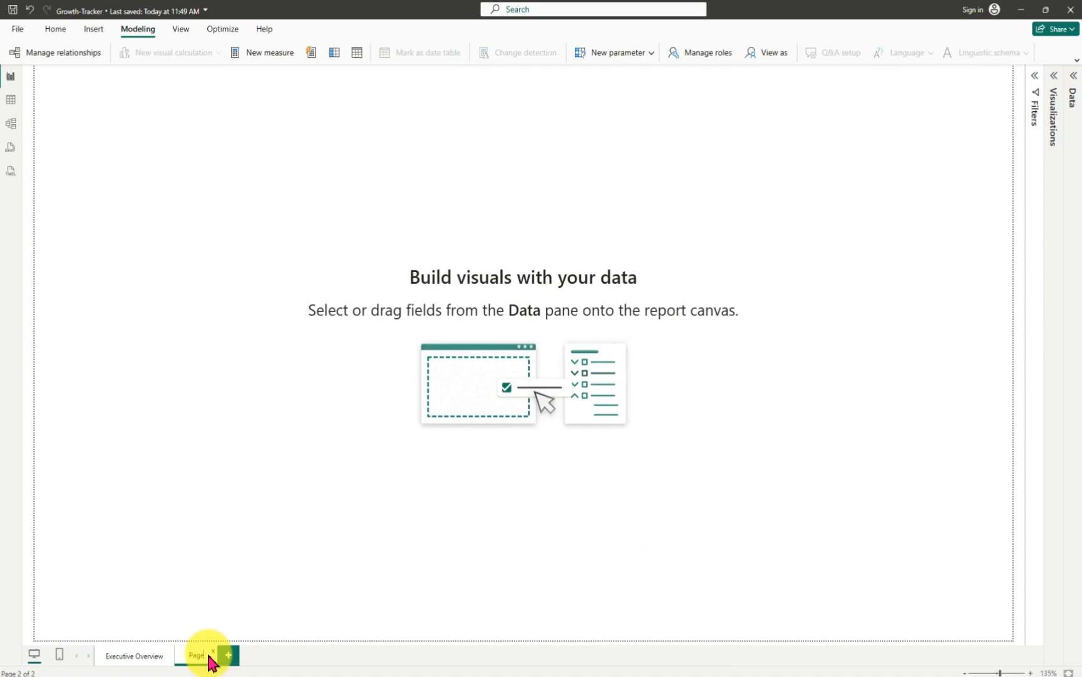
{"action": "key", "text": "BackSpace"}
{"action": "type", "text": "Operat"}
{"action": "type", "text": "ions"}
{"action": "type", "text": " Perfo"}
{"action": "type", "text": "rmance"}
{"action": "key", "text": "Return"}
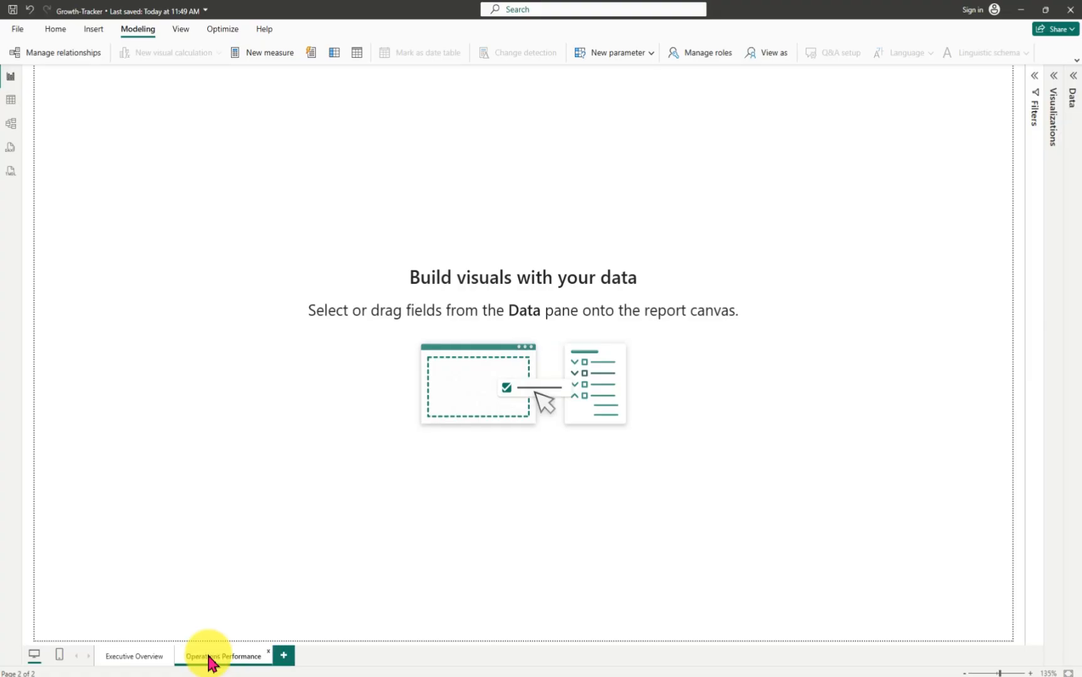
{"action": "left_click", "coordinate": [142, 666]}
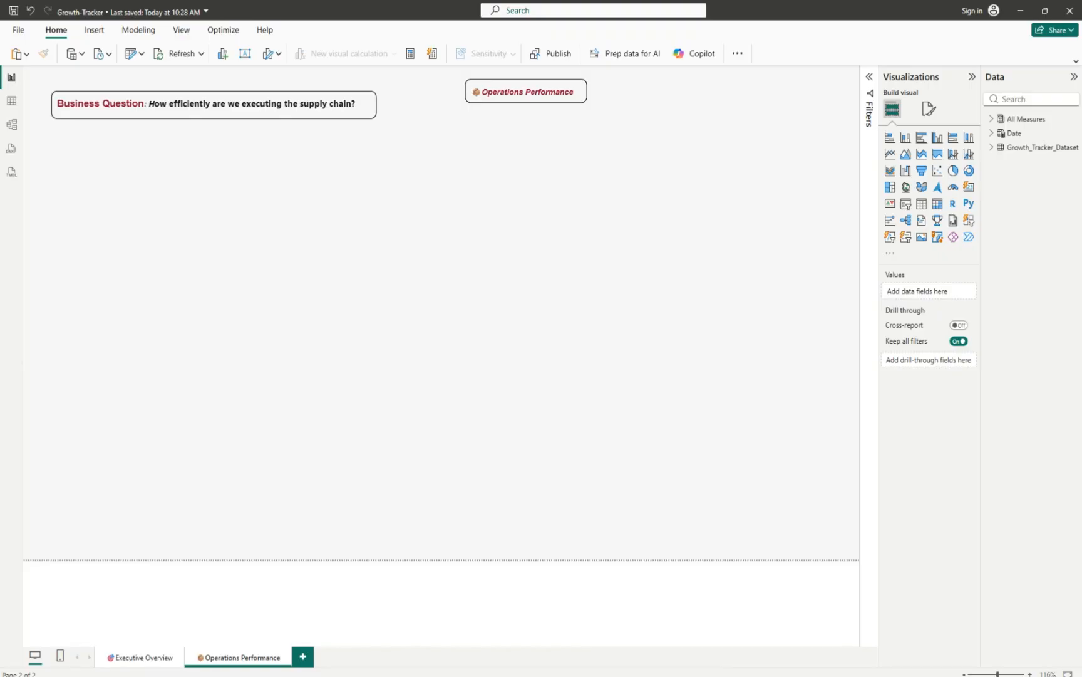
- Create a new measure in the All Measures table and name it Average Delivery Delay
{"action": "left_click", "coordinate": [993, 122]}
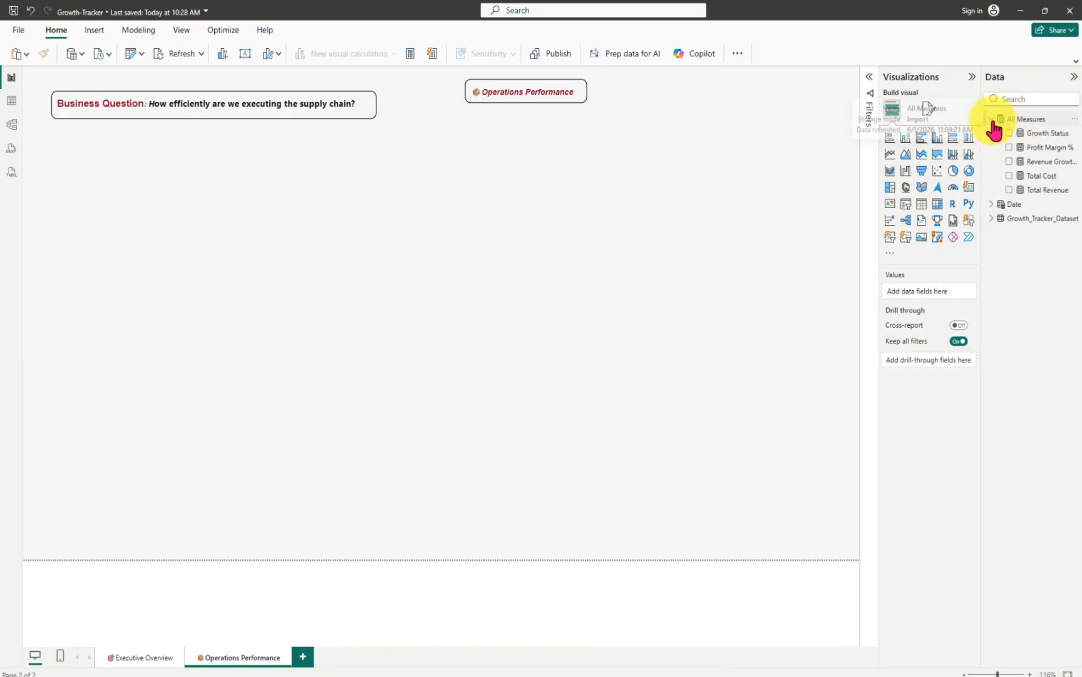
{"action": "left_click", "coordinate": [1075, 120]}
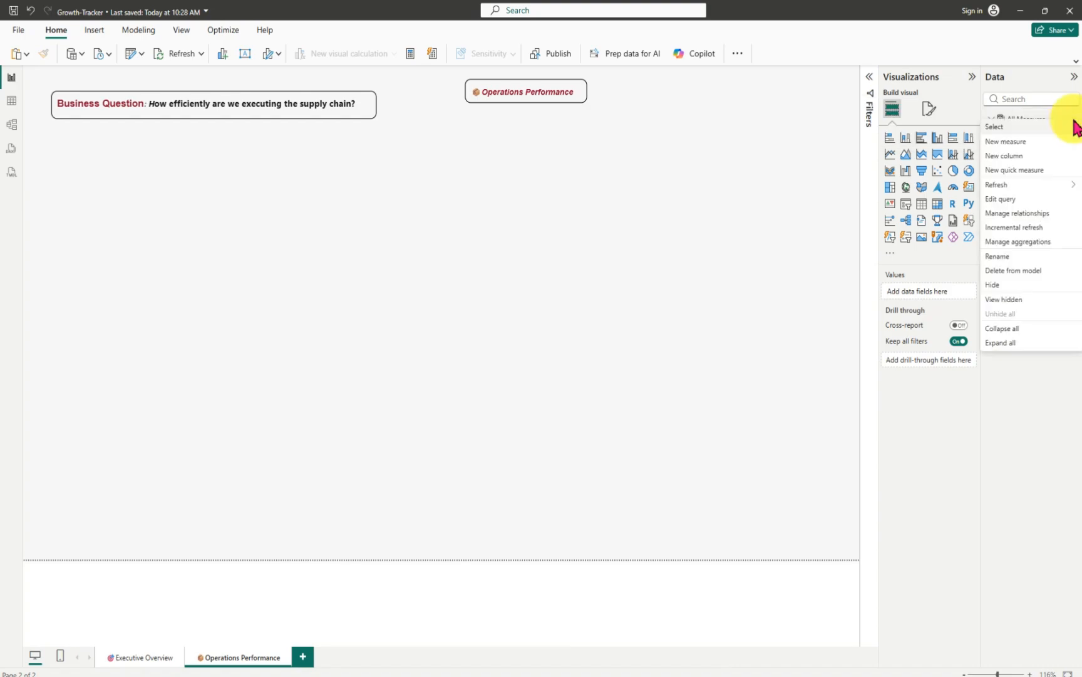
{"action": "left_click", "coordinate": [1002, 145]}
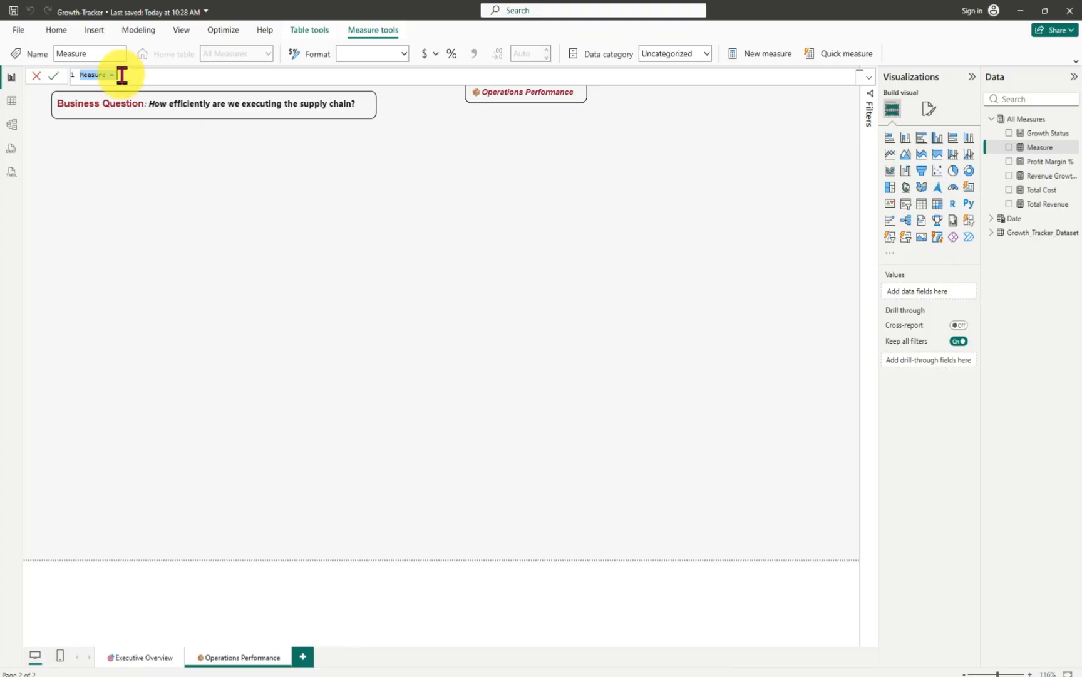
{"action": "key", "text": "BackSpace"}
{"action": "type", "text": "Average Delivery Delay = avera"}
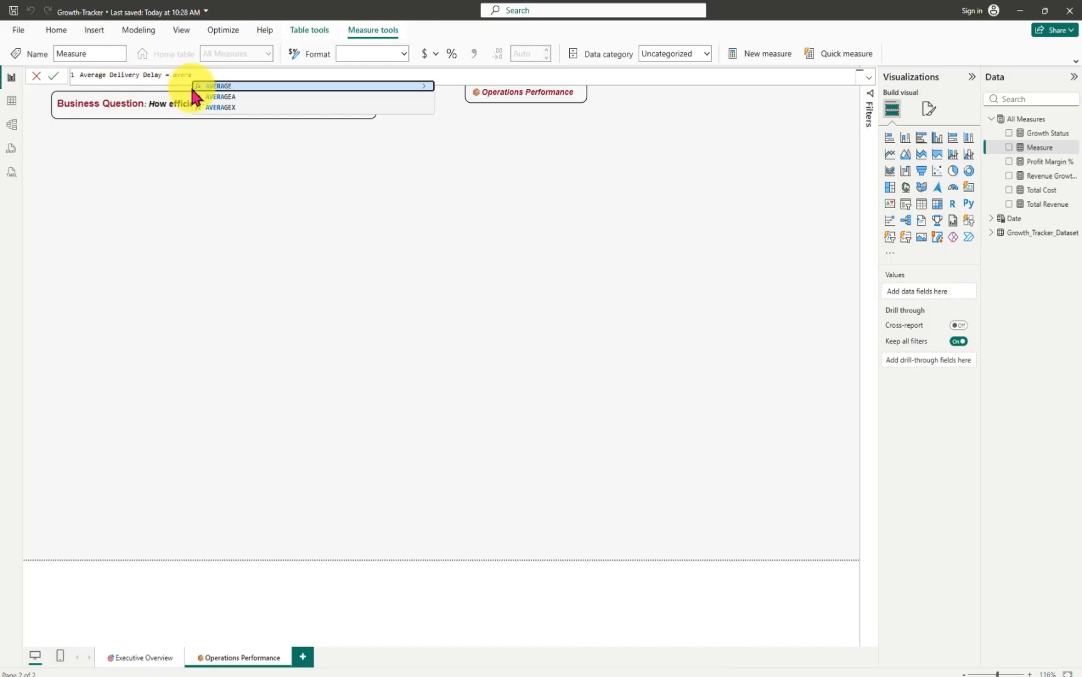
- Define the Average Delivery Delay measure as AVERAGE(Growth_Tracker_Dataset[Delay_Days]) and commit it
{"action": "left_click", "coordinate": [227, 89]}
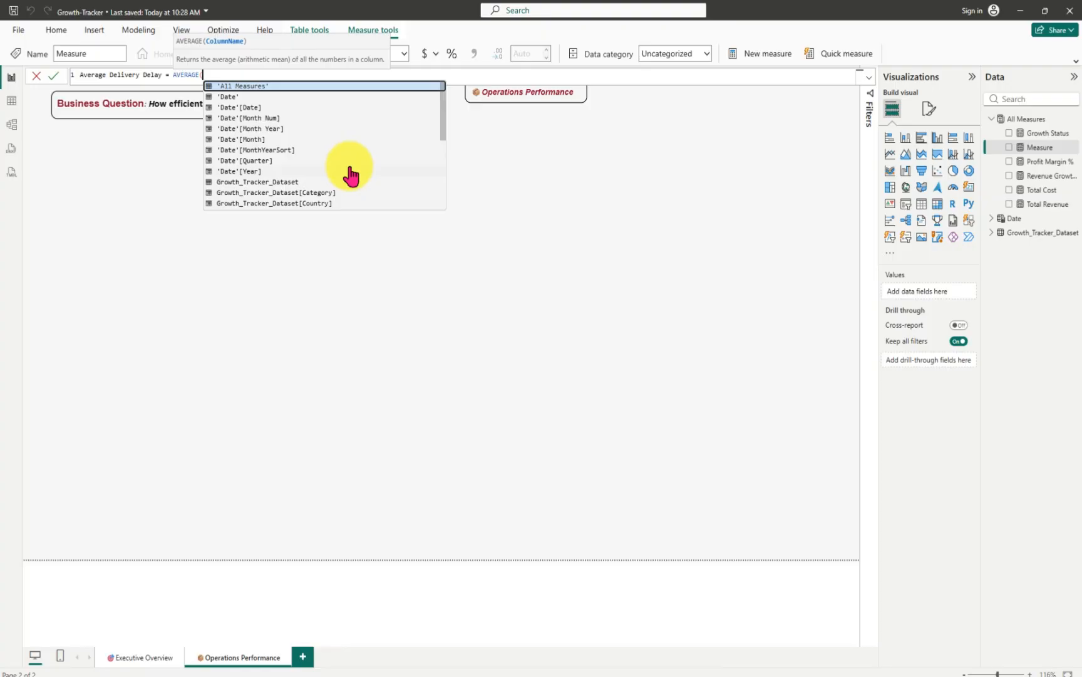
{"action": "scroll", "coordinate": [351, 175], "scroll_direction": "down", "scroll_amount": 1}
{"action": "scroll", "coordinate": [350, 176], "scroll_direction": "down", "scroll_amount": 1}
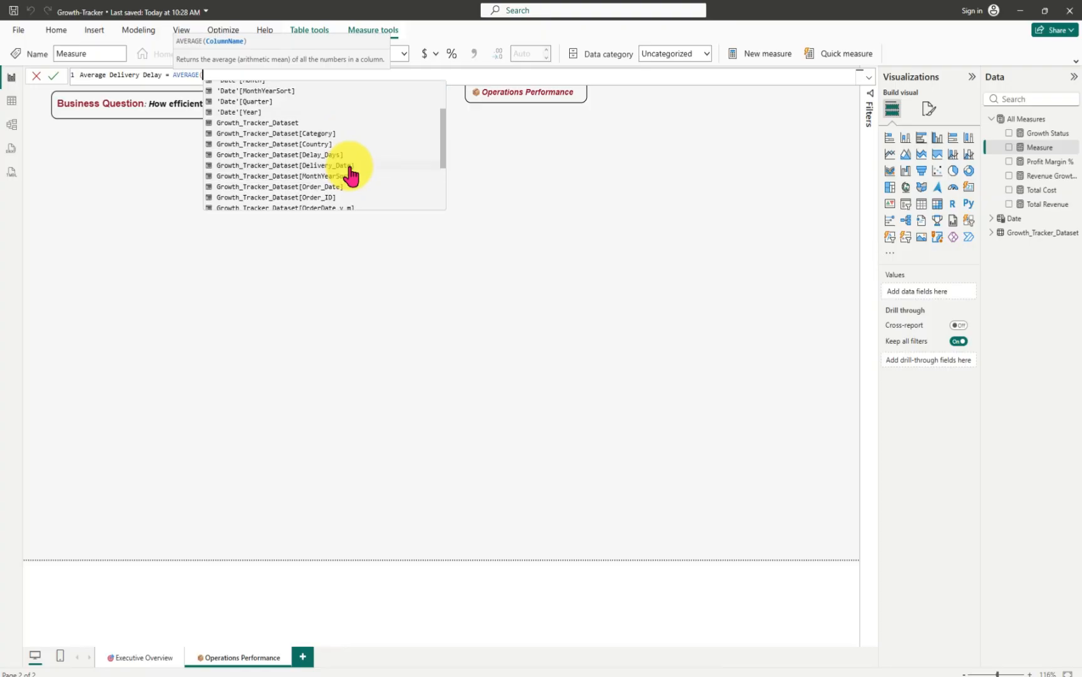
{"action": "scroll", "coordinate": [360, 203], "scroll_direction": "down", "scroll_amount": 2}
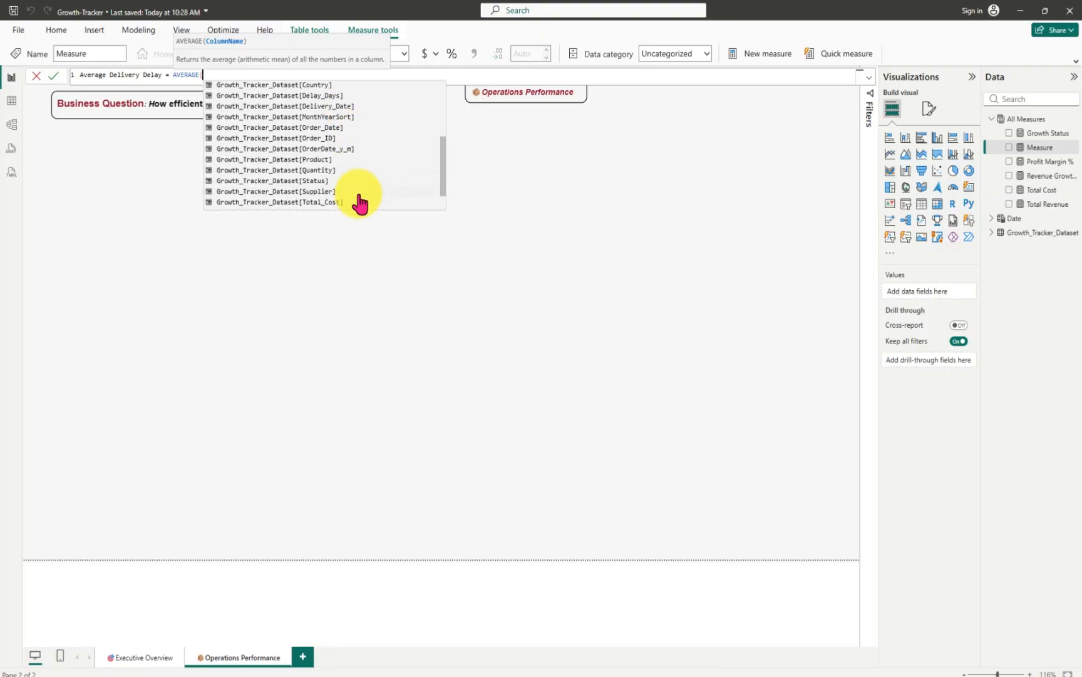
{"action": "scroll", "coordinate": [360, 202], "scroll_direction": "down", "scroll_amount": 1}
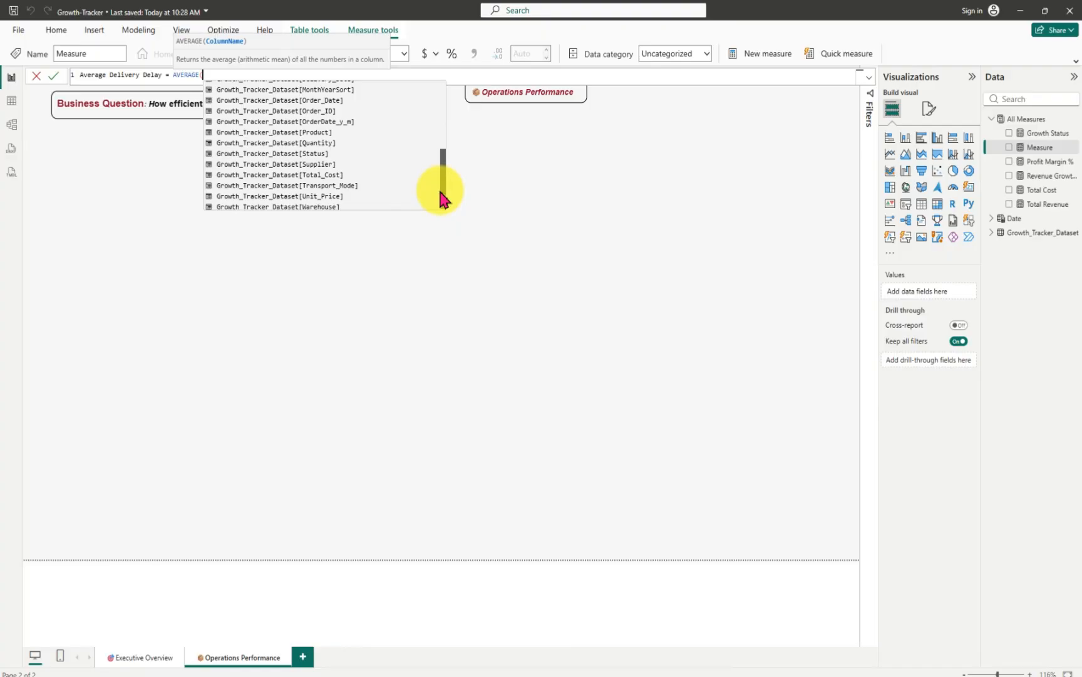
{"action": "scroll", "coordinate": [440, 188], "scroll_direction": "up", "scroll_amount": 1}
{"action": "left_click_drag", "start_coordinate": [441, 185], "coordinate": [442, 168]}
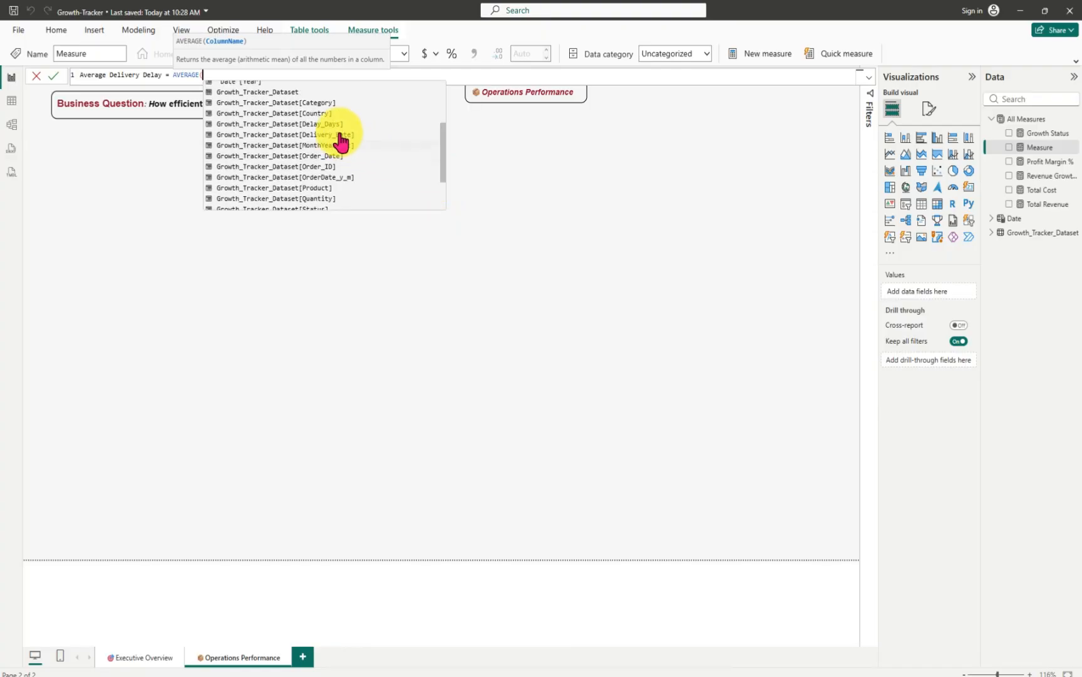
{"action": "left_click", "coordinate": [323, 125]}
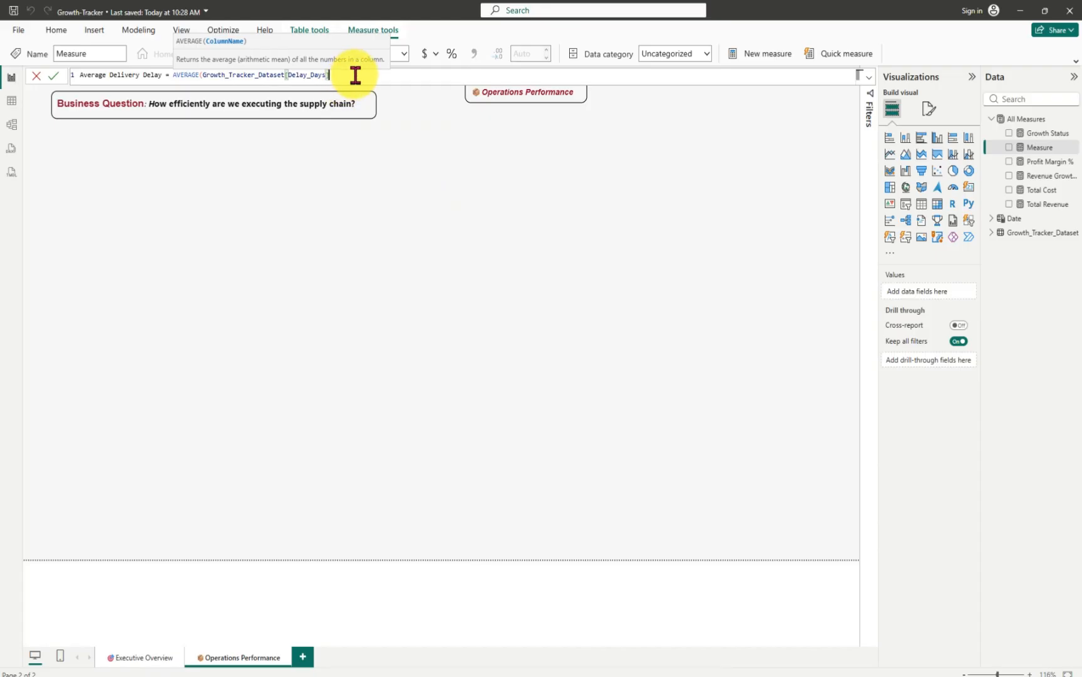
{"action": "type", "text": ")"}
{"action": "key", "text": "Return"}
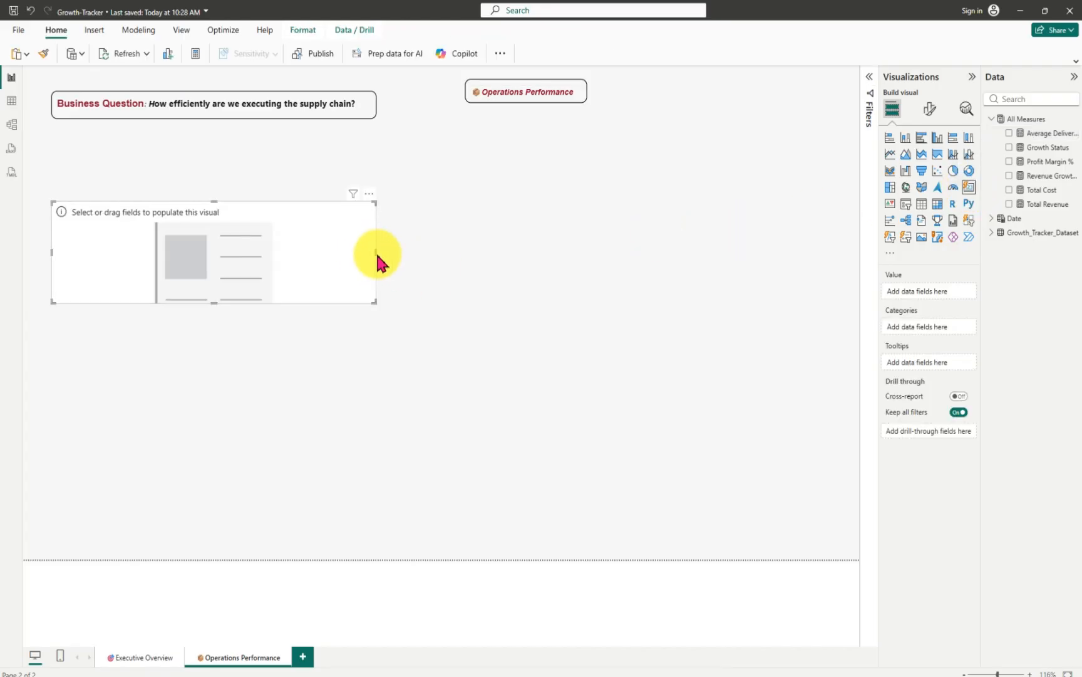
- Narrow the empty card visual, fill it with Average Delivery Delay, and move it slightly right and down
{"action": "left_click_drag", "start_coordinate": [374, 254], "coordinate": [171, 271]}
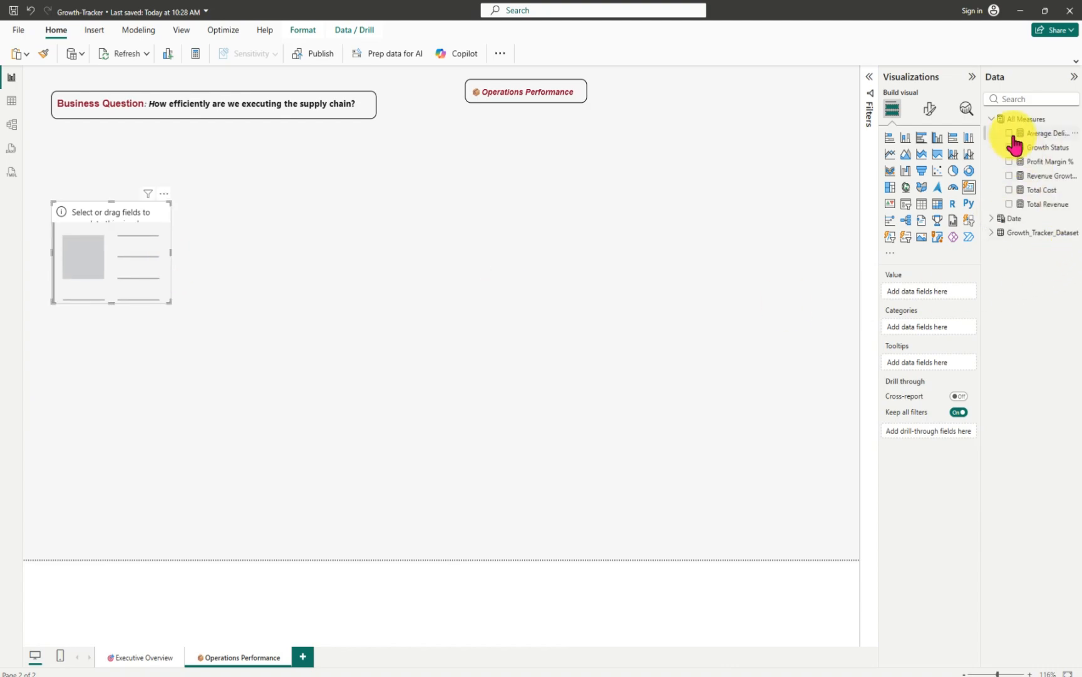
{"action": "left_click", "coordinate": [1039, 134]}
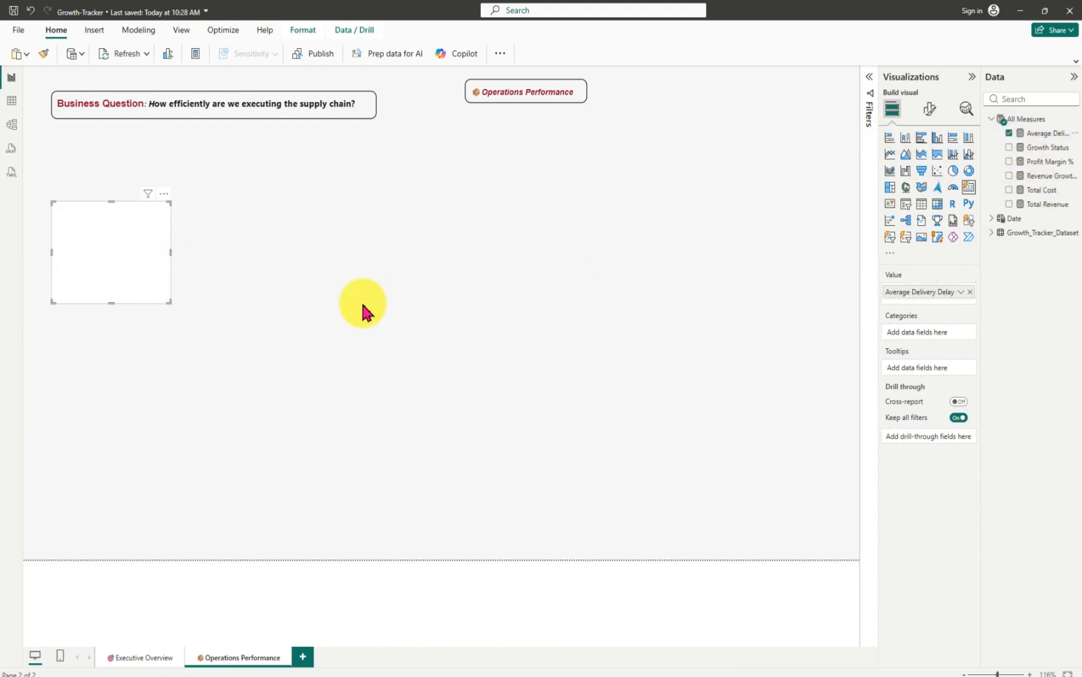
{"action": "left_click_drag", "start_coordinate": [116, 265], "coordinate": [213, 296]}
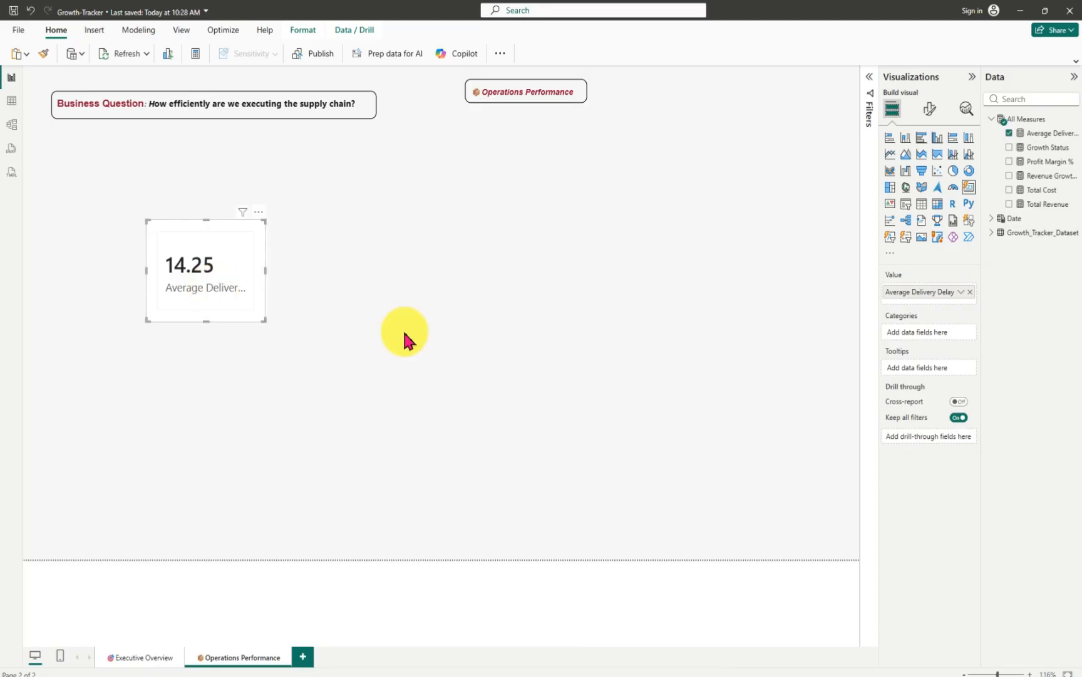
- Set the Average Delivery Delay measure to 0 decimal places
{"action": "left_click", "coordinate": [1041, 134]}
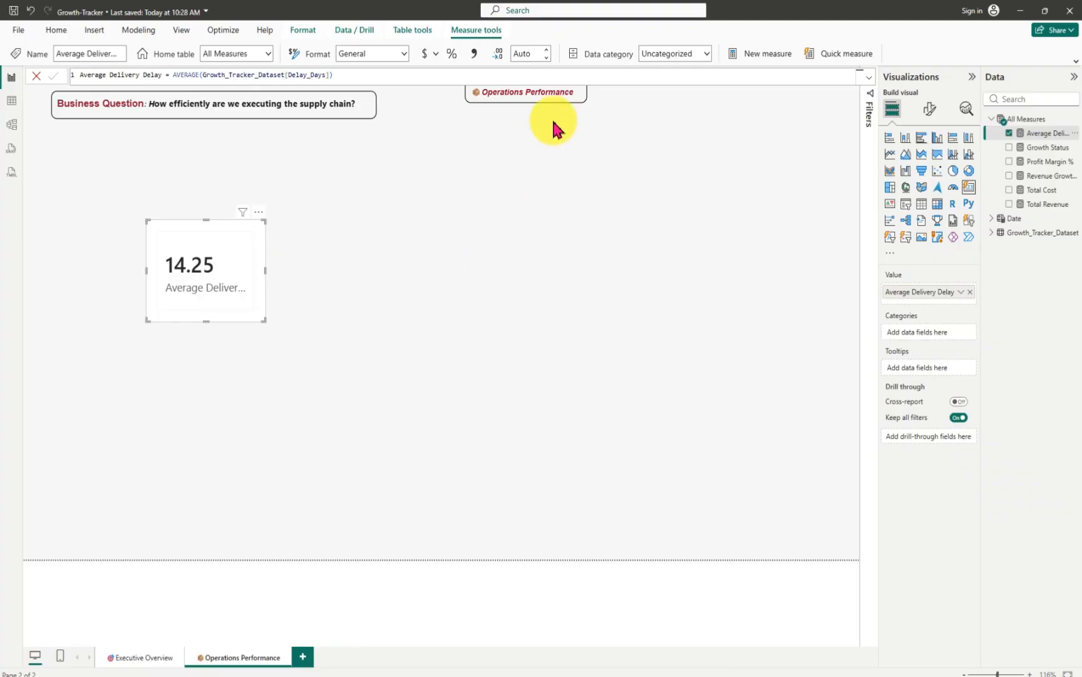
{"action": "left_click", "coordinate": [531, 53]}
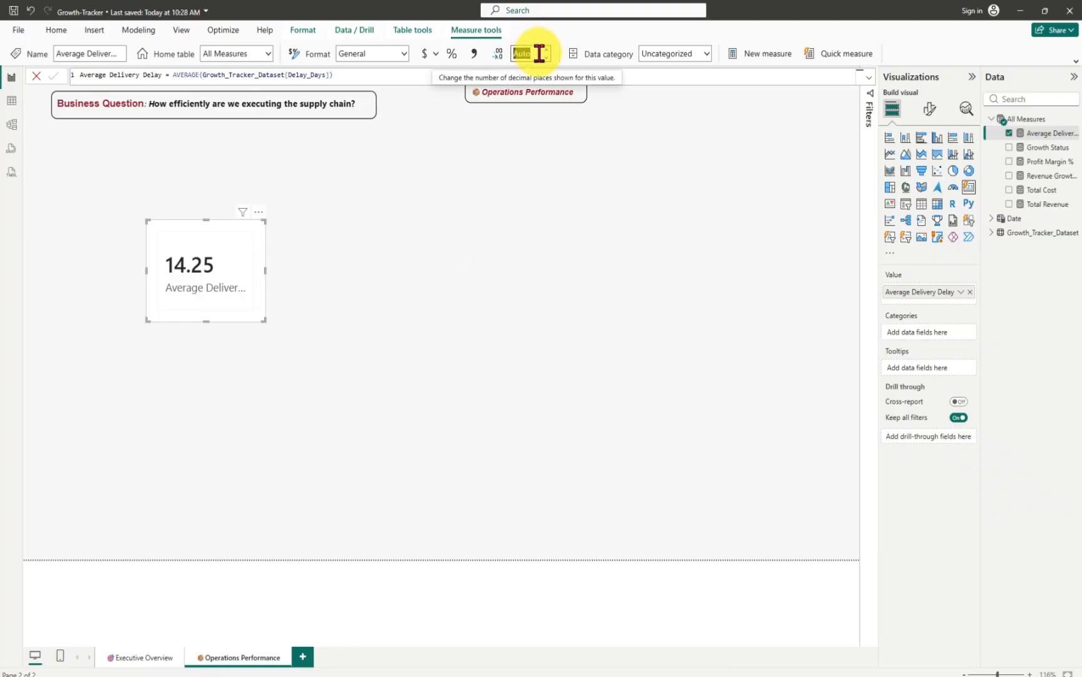
{"action": "key", "text": "BackSpace"}
{"action": "type", "text": "0"}
{"action": "key", "text": "Return"}
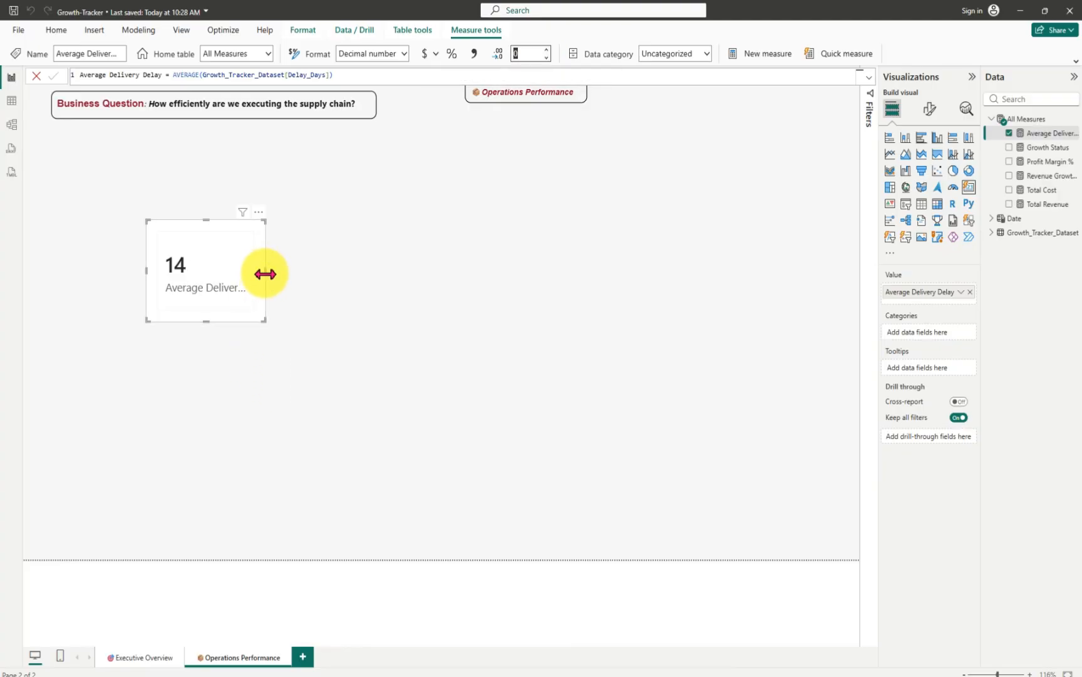
- Enlarge the Average Delivery Delay card to fit its label, and remove the card from the page
{"action": "left_click_drag", "start_coordinate": [266, 270], "coordinate": [309, 283]}
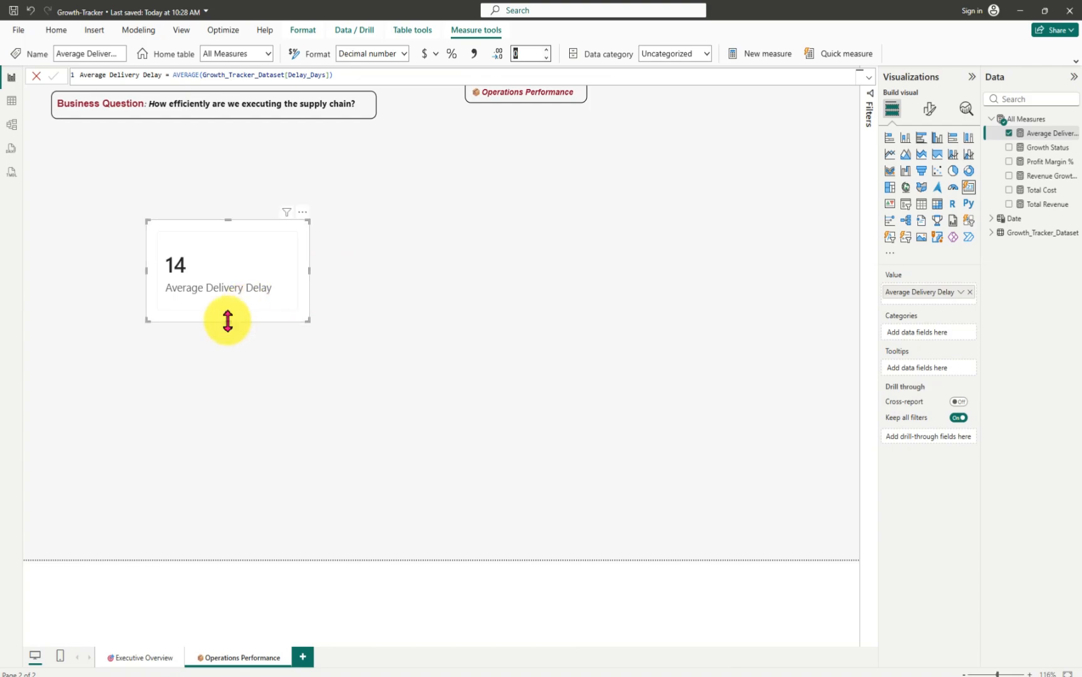
{"action": "left_click_drag", "start_coordinate": [228, 319], "coordinate": [226, 331]}
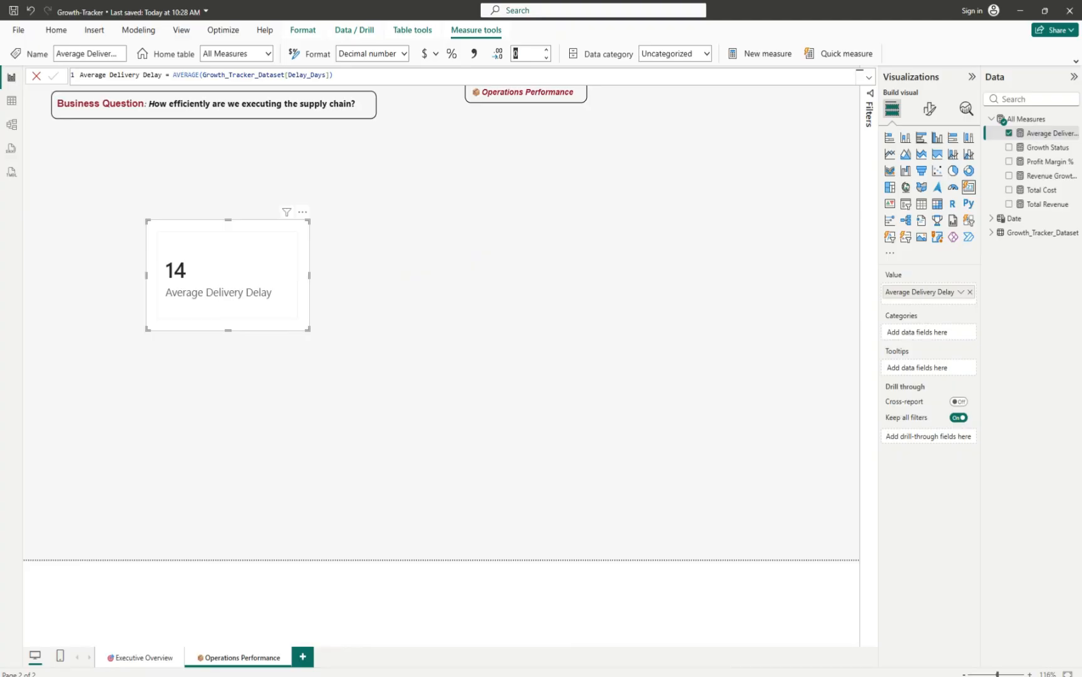
{"action": "left_click", "coordinate": [301, 213]}
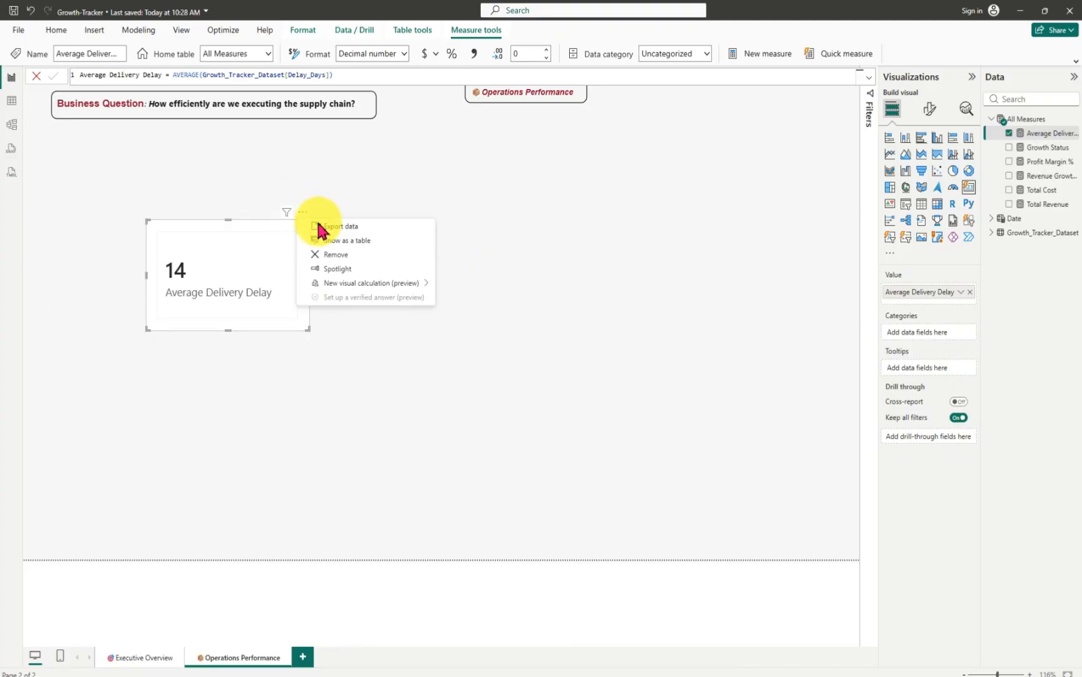
{"action": "left_click", "coordinate": [335, 257]}
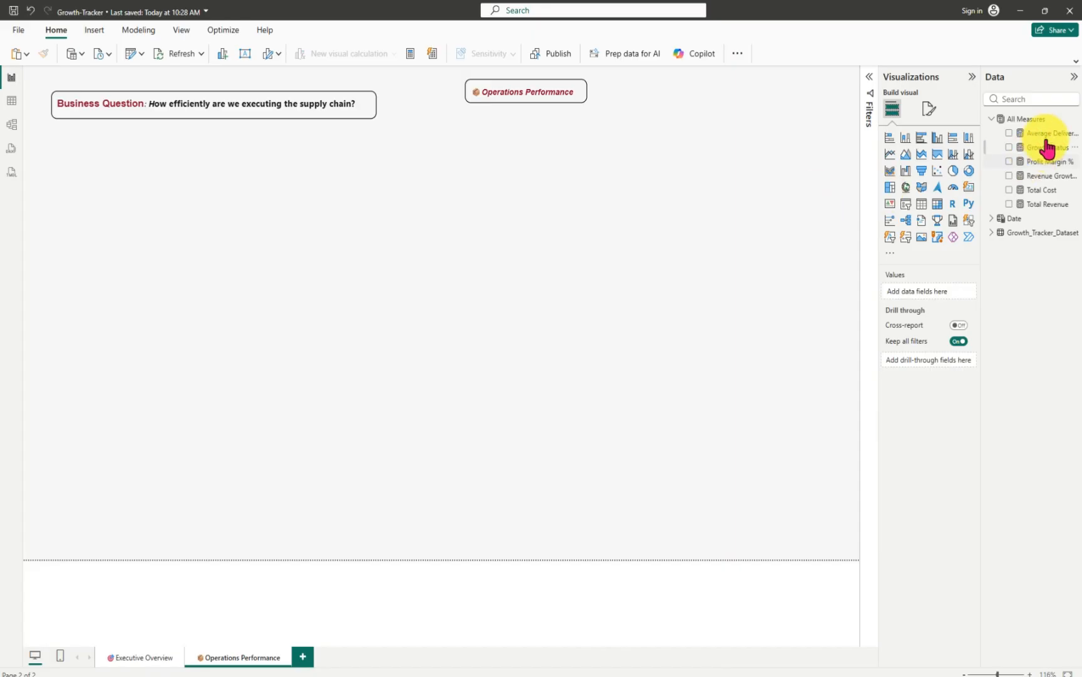
- Create another measure in the All Measures table and name it On-Time Delivery Rate %
{"action": "left_click", "coordinate": [1074, 119]}
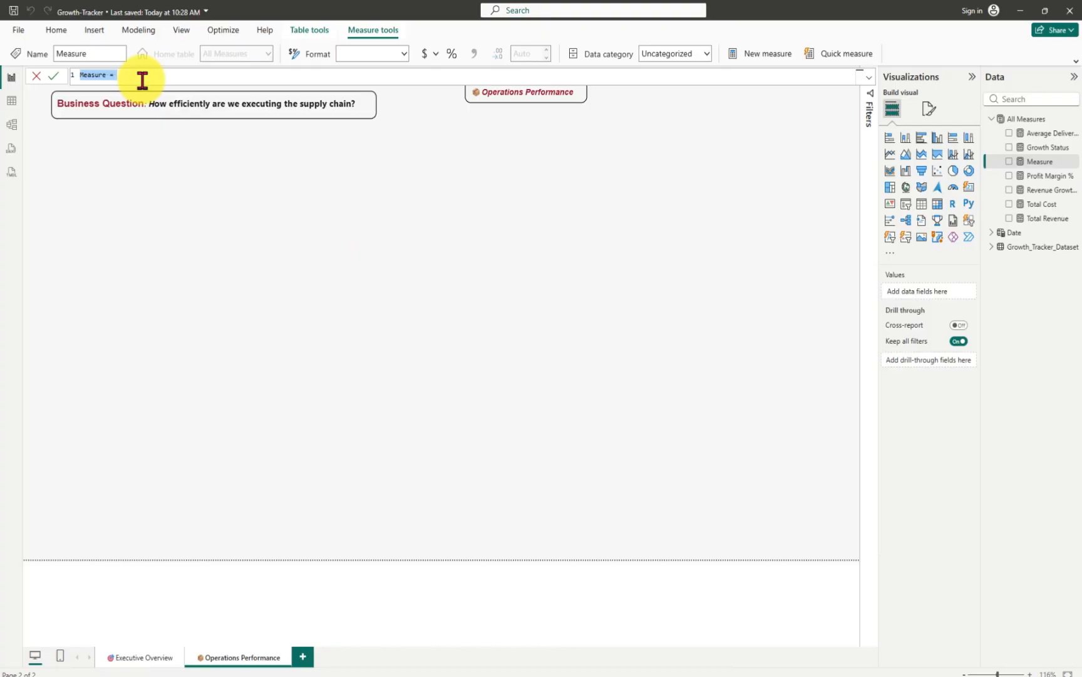
{"action": "key", "text": "BackSpace"}
{"action": "type", "text": "ON"}
{"action": "key", "text": "BackSpace"}
{"action": "type", "text": "n-Time Delivery Rate % ="}
{"action": "key", "text": "shift+Return"}
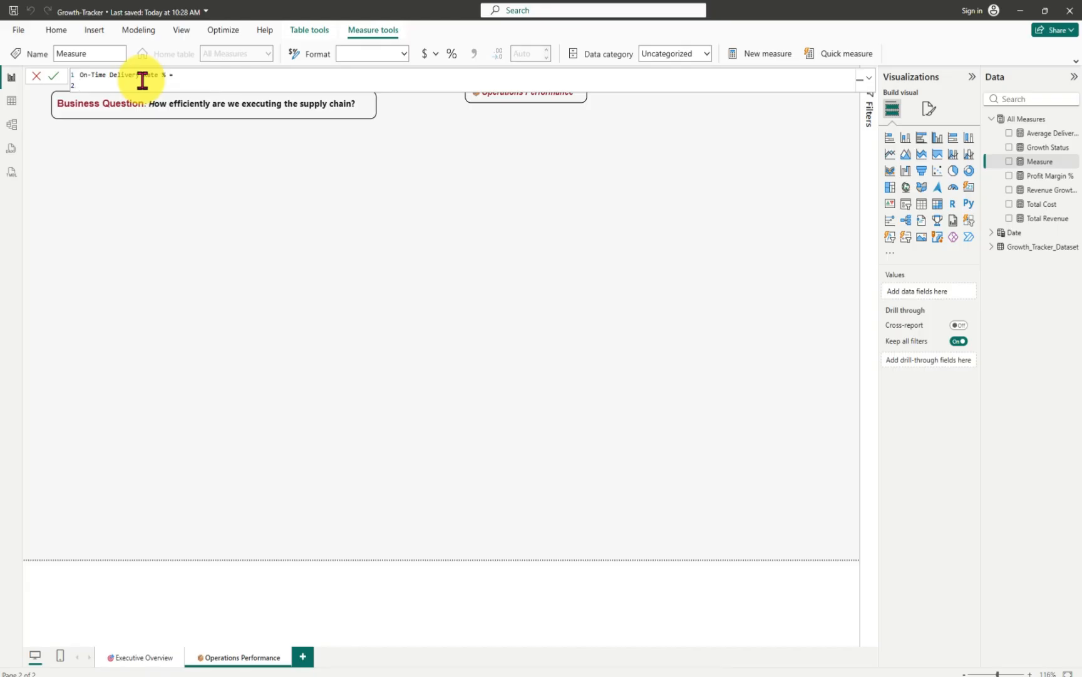
- Begin the On-Time Delivery Rate % formula with a DIVIDE function and nest a CALCULATE function on a new line as its numerator
{"action": "type", "text": "div"}
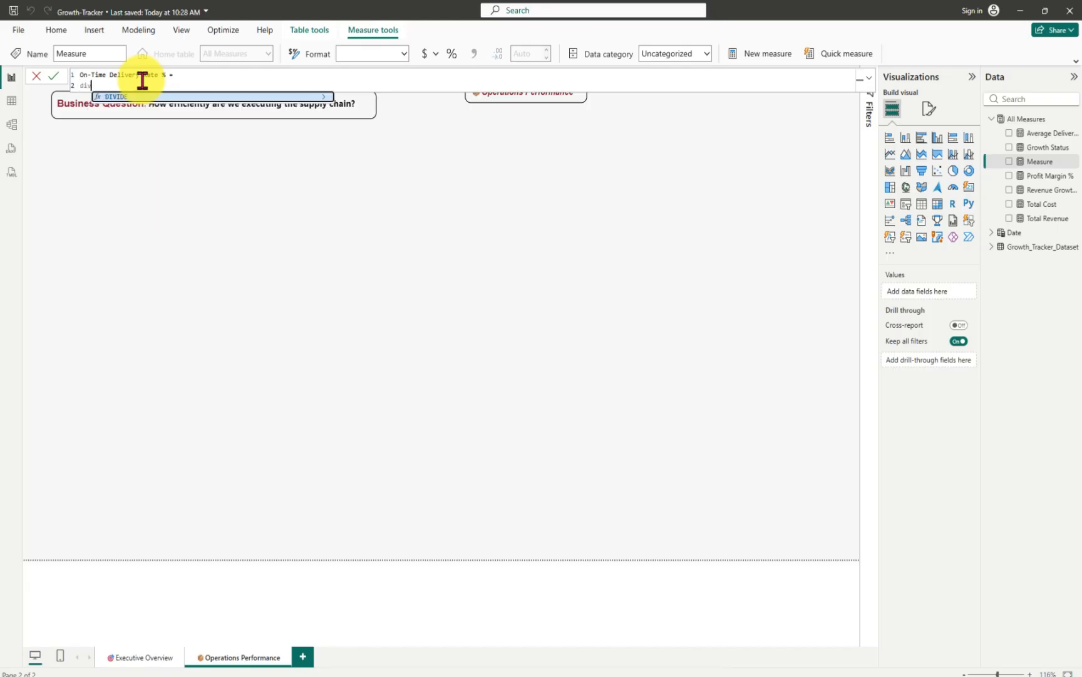
{"action": "key", "text": "Tab"}
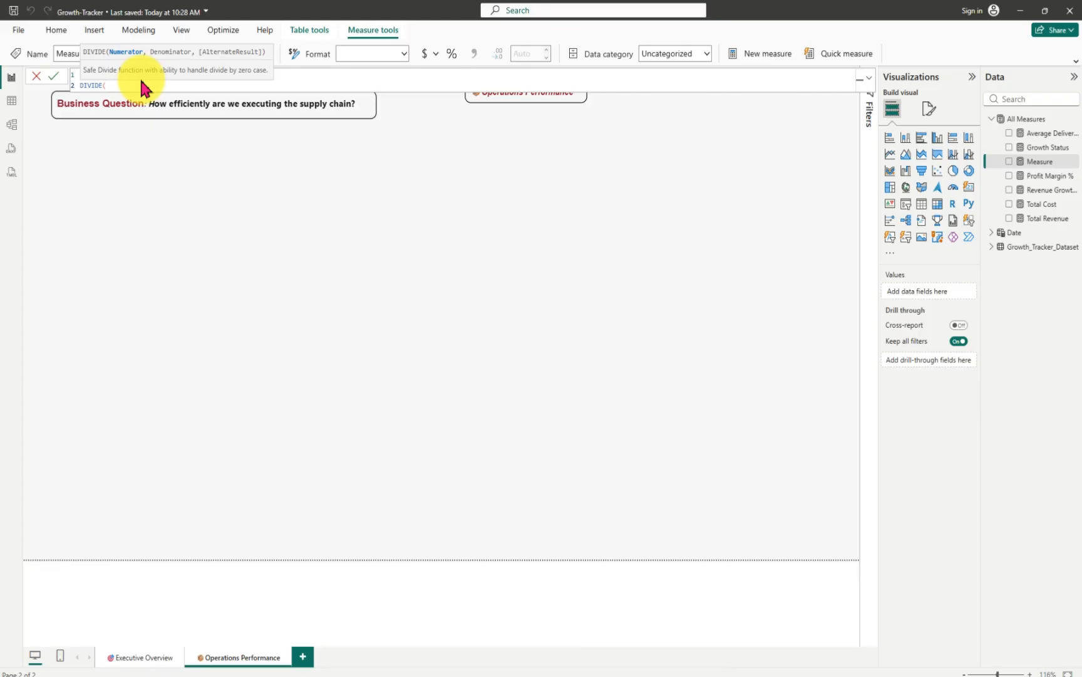
{"action": "key", "text": "shift+Return"}
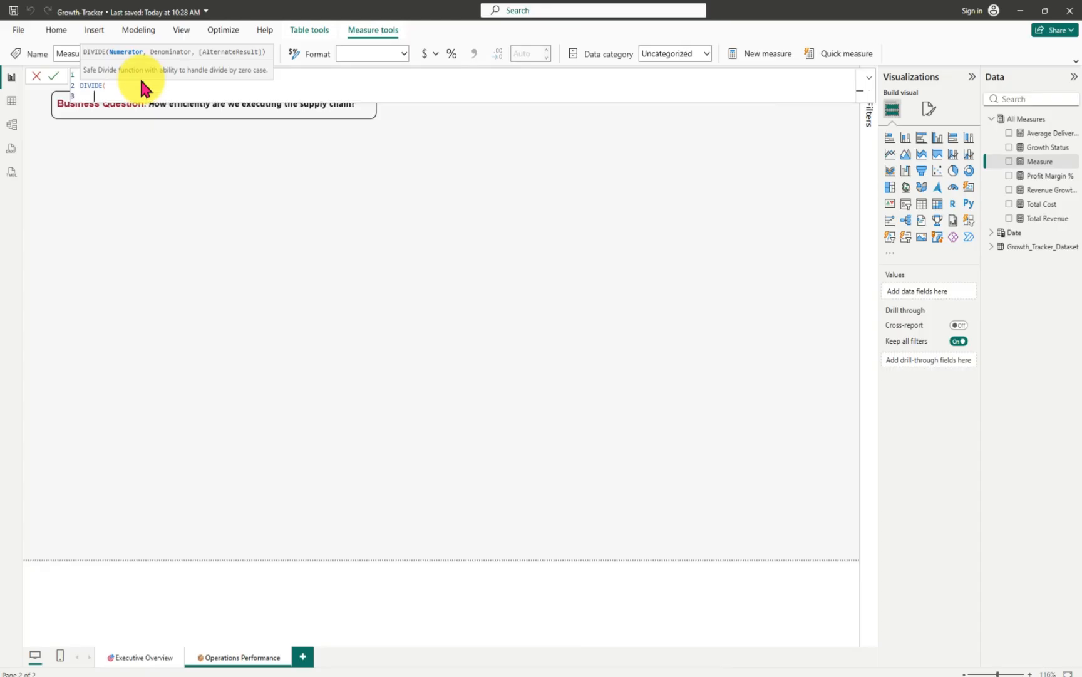
{"action": "type", "text": "cal"}
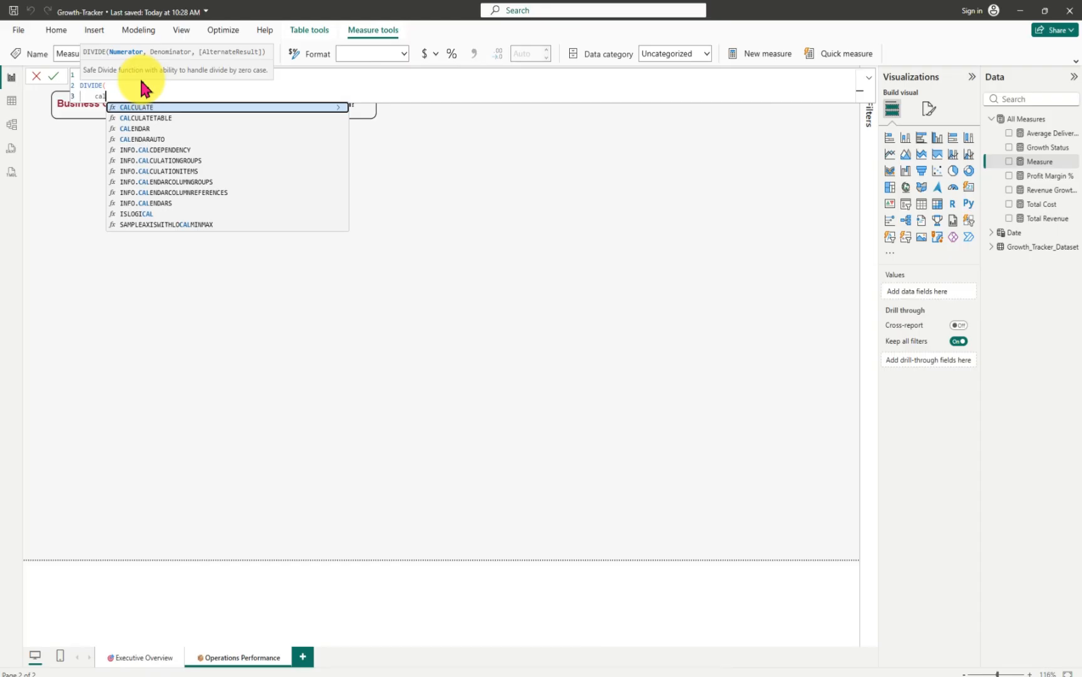
{"action": "key", "text": "Tab"}
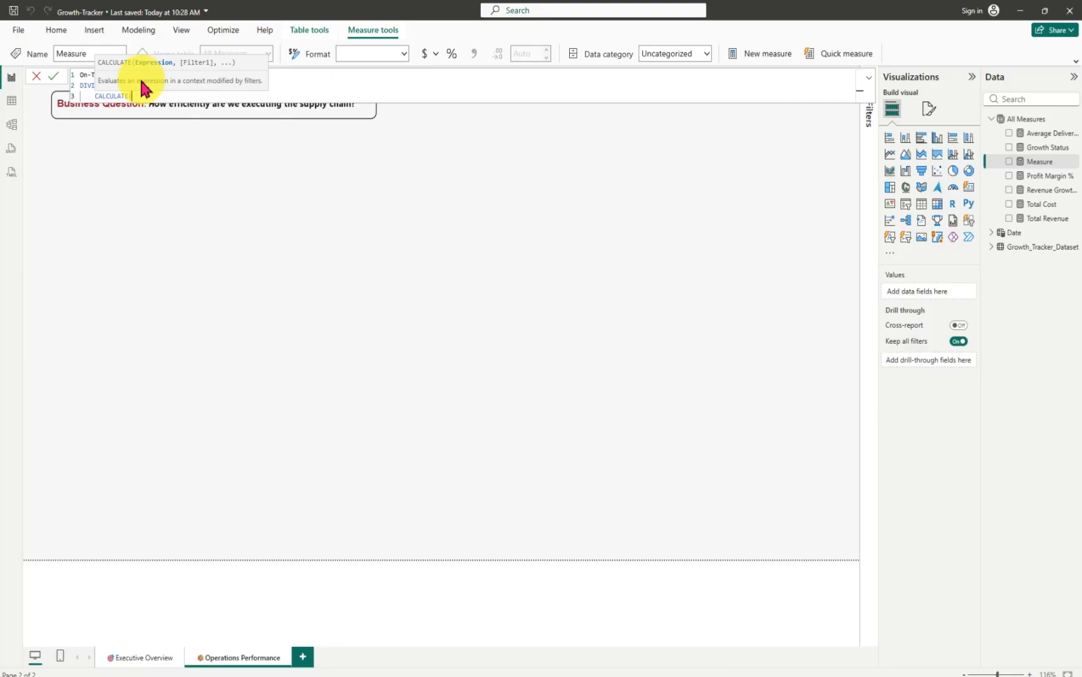
{"action": "type", "text": "su"}
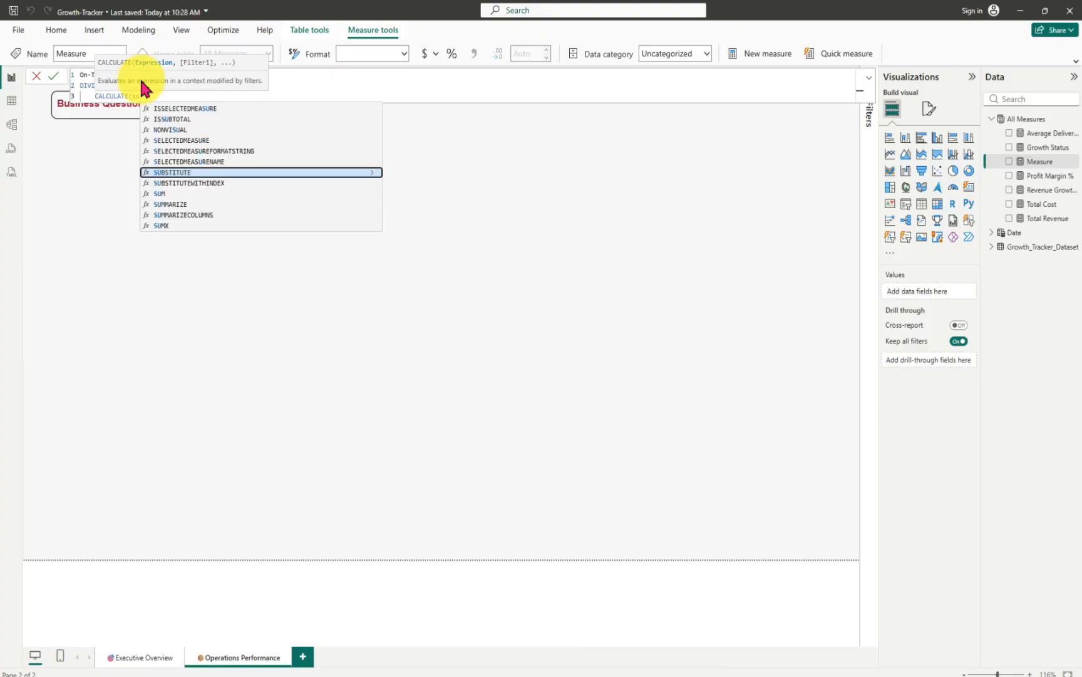
{"action": "key", "text": "BackSpace"}
{"action": "key", "text": "BackSpace"}
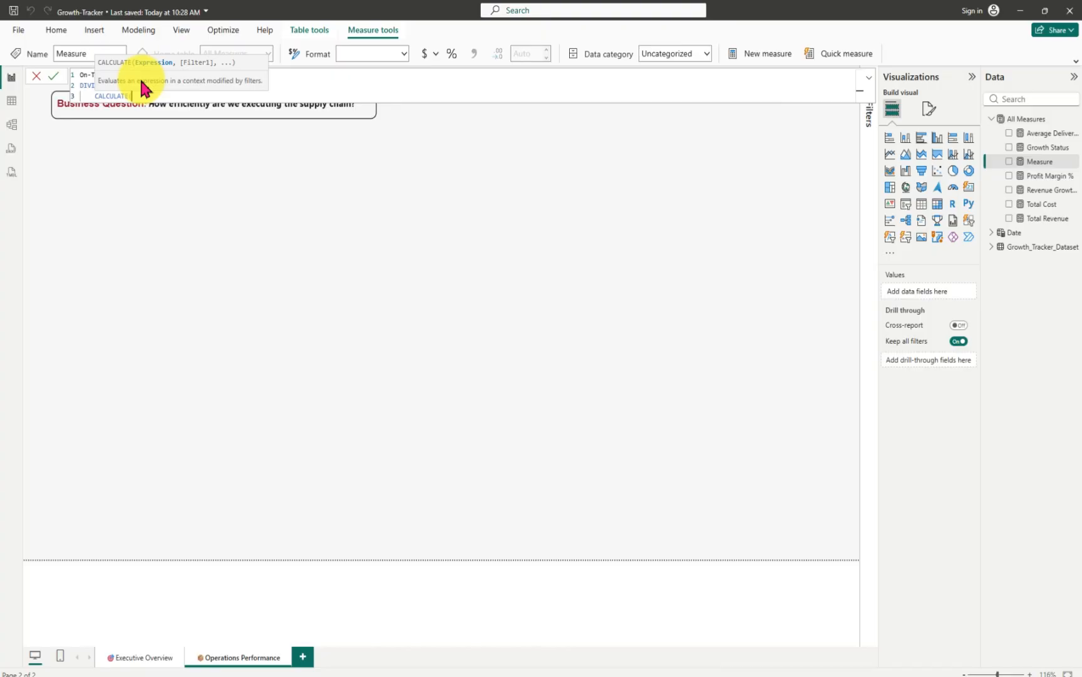
{"action": "type", "text": "g"}
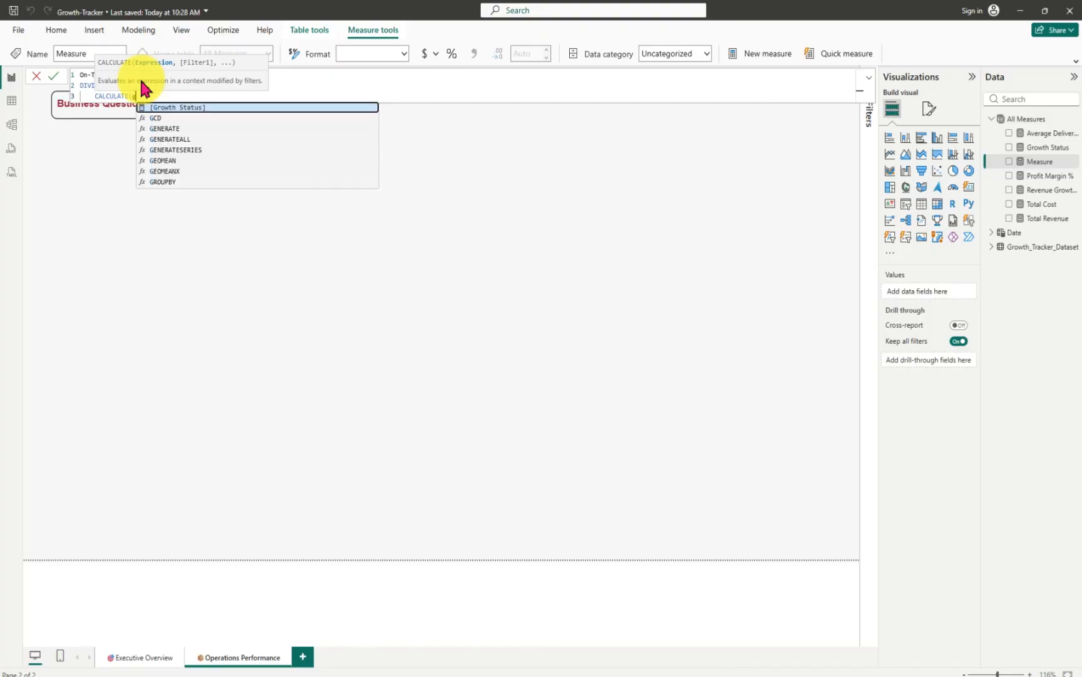
{"action": "type", "text": "r"}
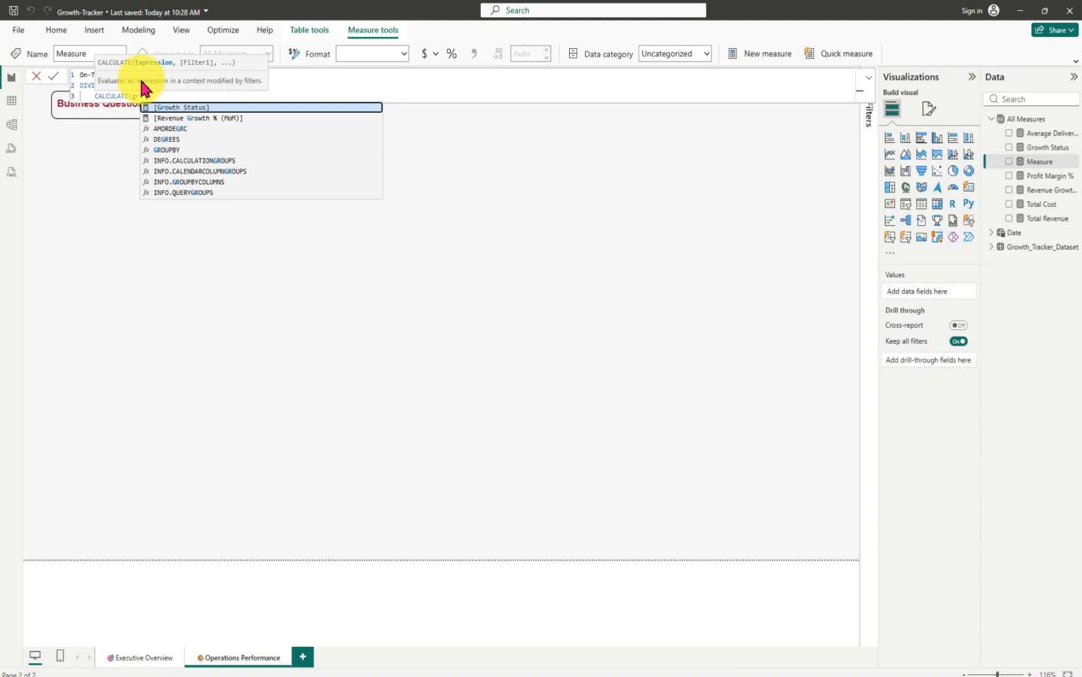
{"action": "key", "text": "Escape"}
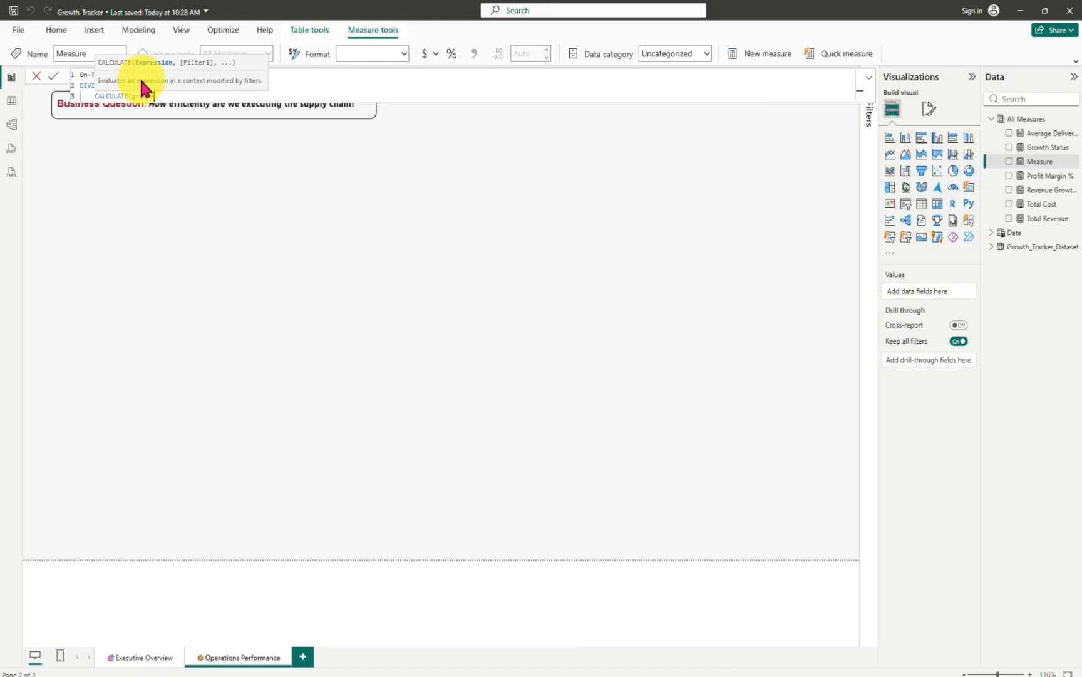
{"action": "type", "text": "woth"}
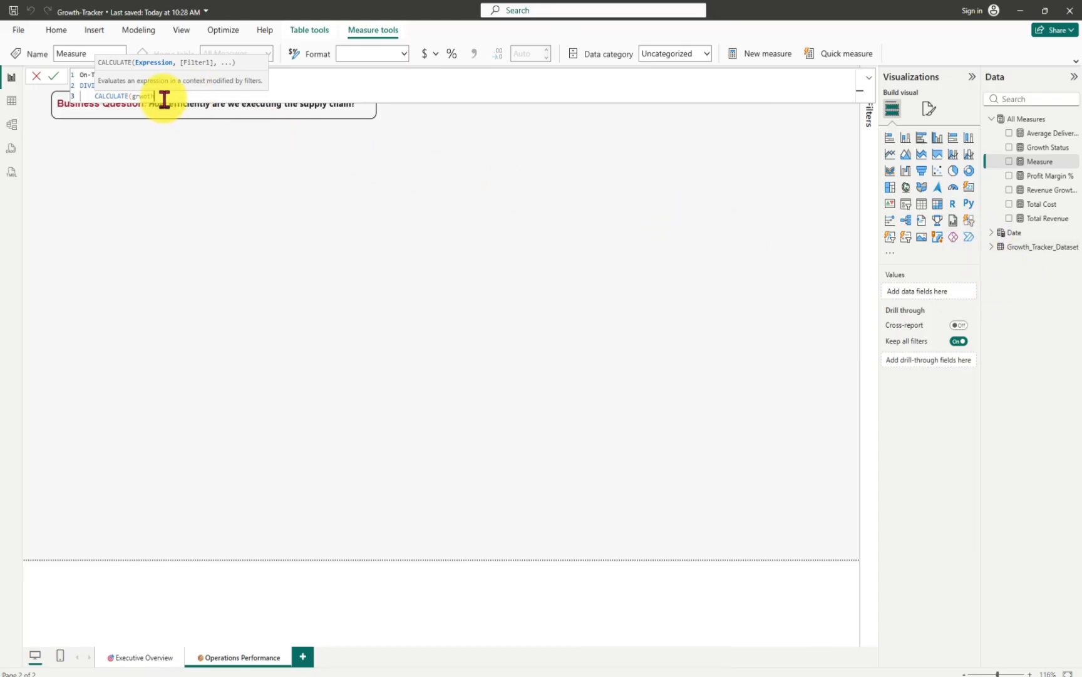
{"action": "key", "text": "BackSpace"}
{"action": "key", "text": "BackSpace"}
{"action": "key", "text": "BackSpace"}
{"action": "key", "text": "BackSpace"}
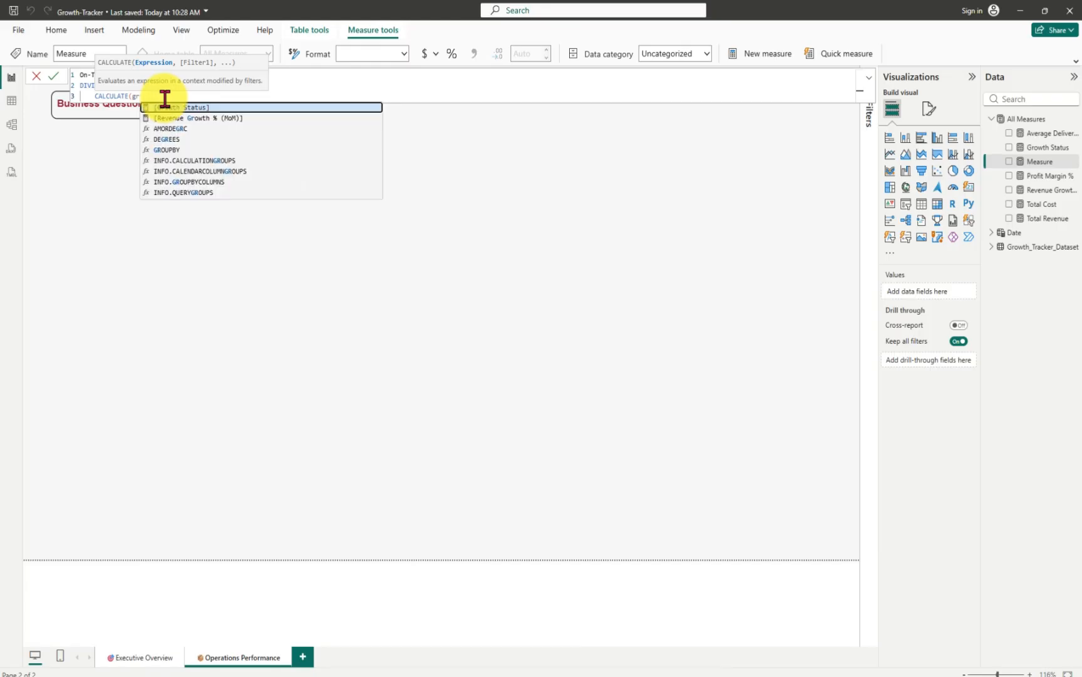
{"action": "key", "text": "BackSpace"}
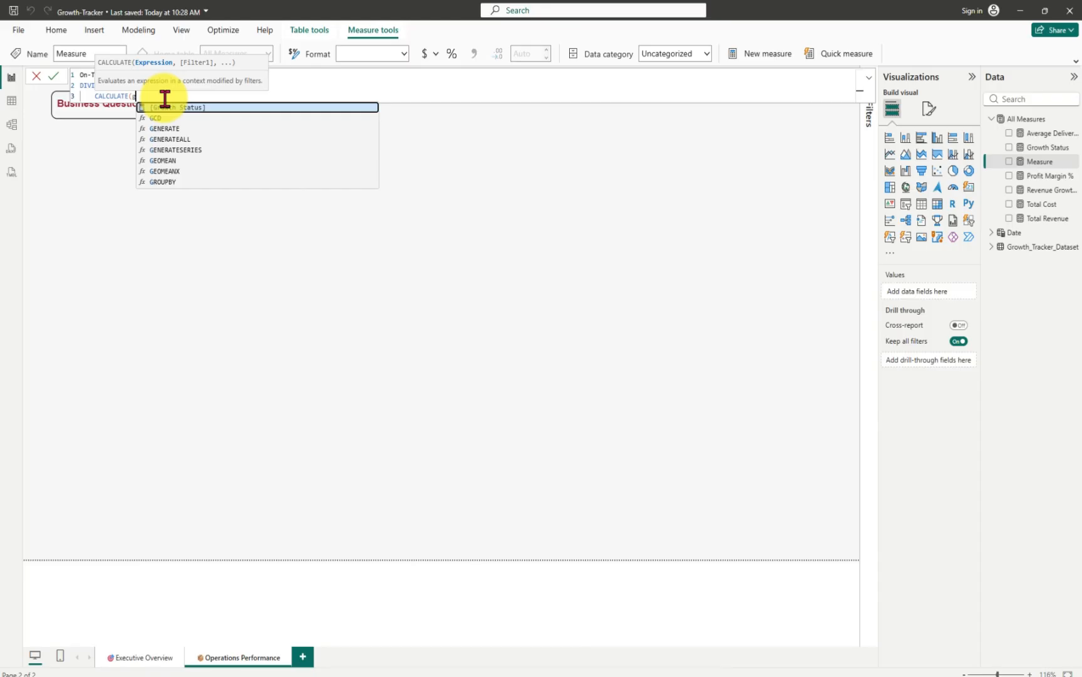
{"action": "key", "text": "BackSpace"}
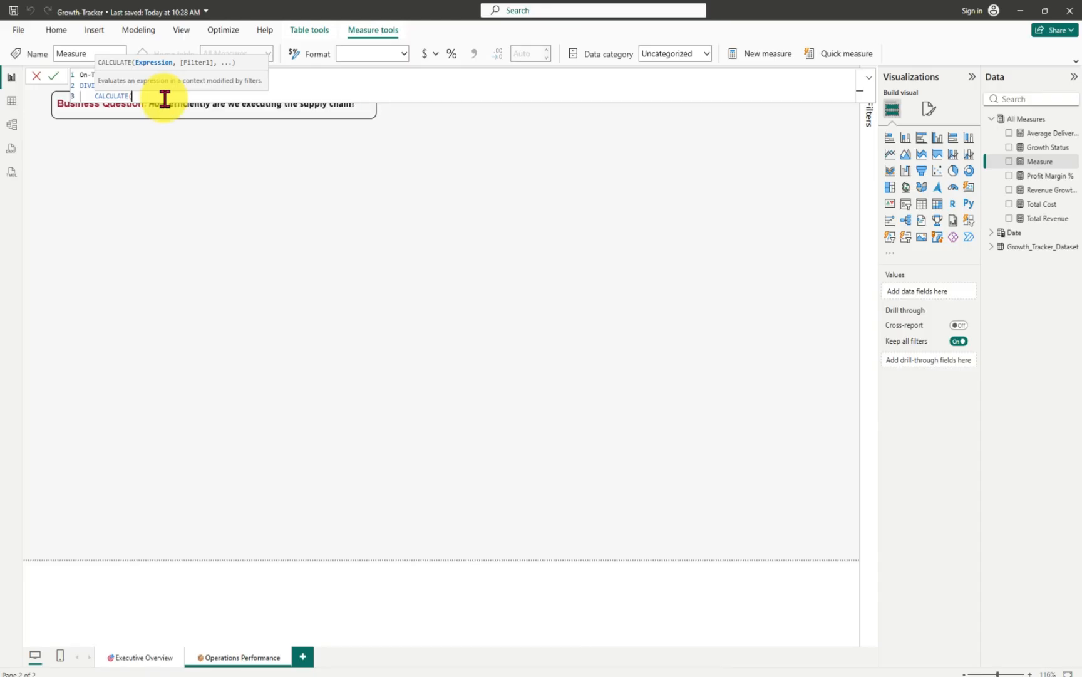
{"action": "type", "text": "Growth"}
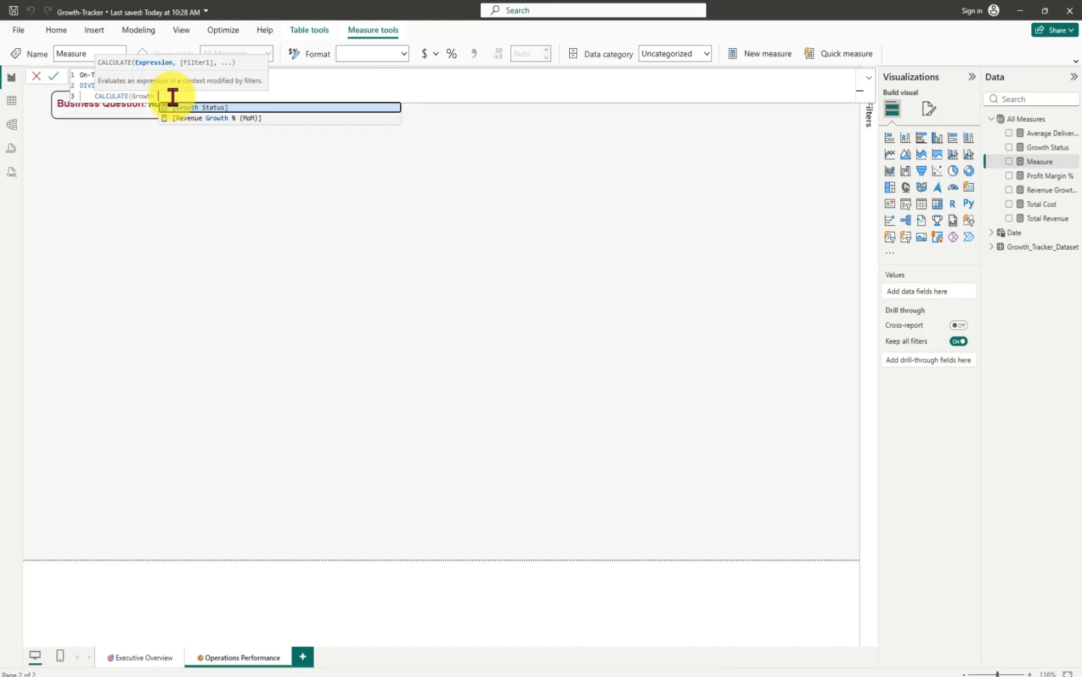
{"action": "type", "text": "tr"}
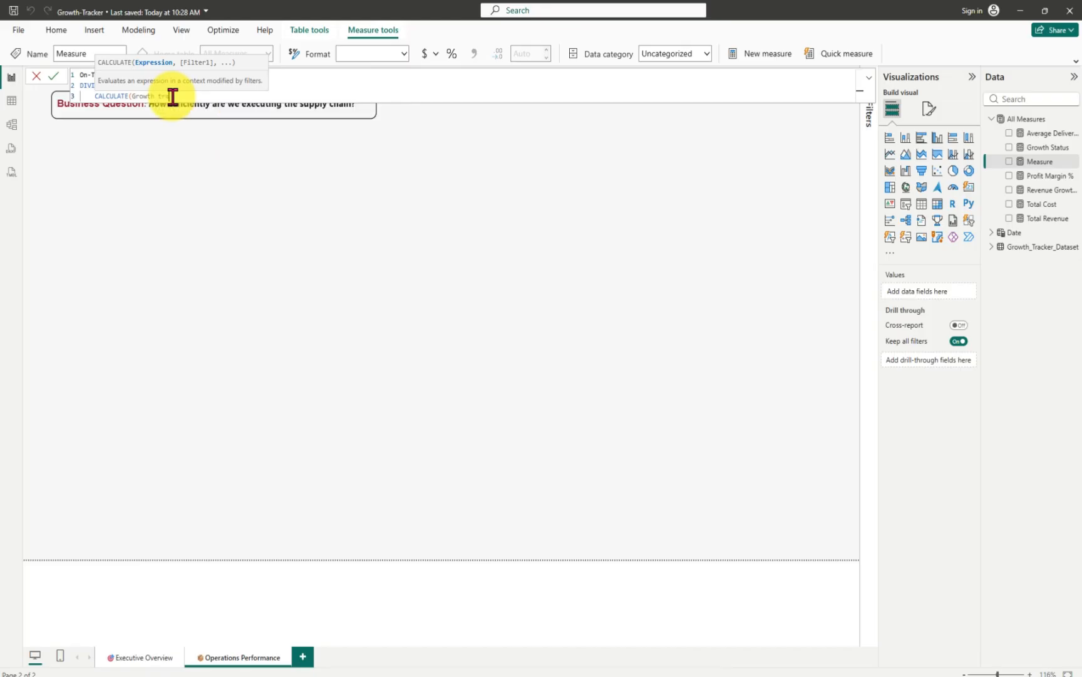
{"action": "type", "text": "a"}
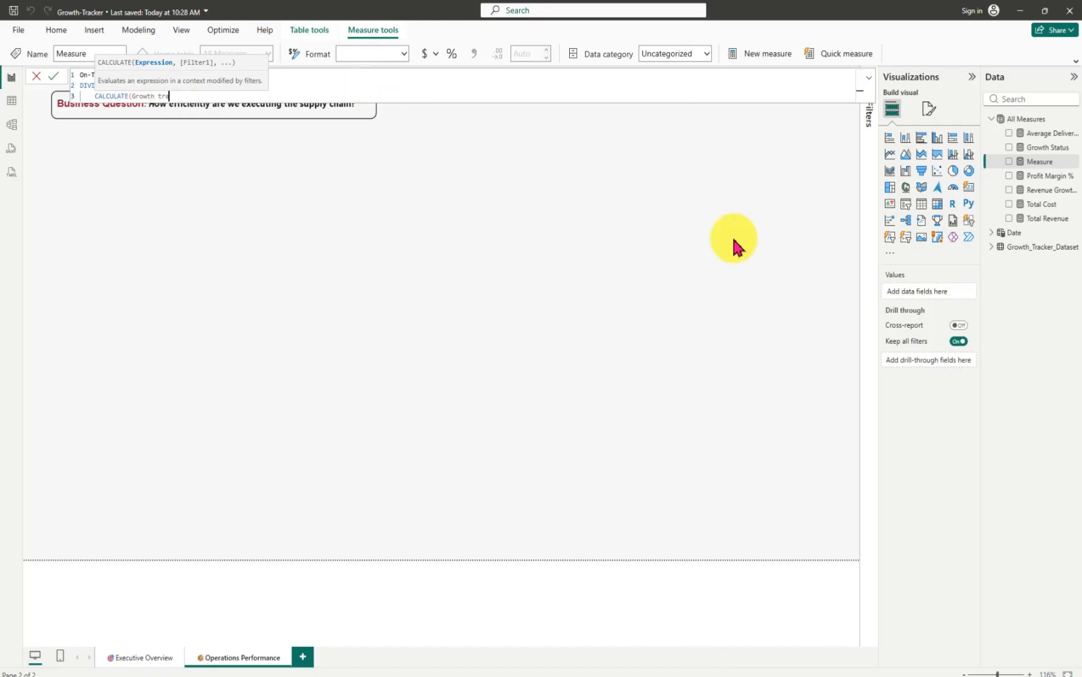
{"action": "mouse_move", "coordinate": [630, 675]}
{"action": "left_click", "coordinate": [629, 645]}
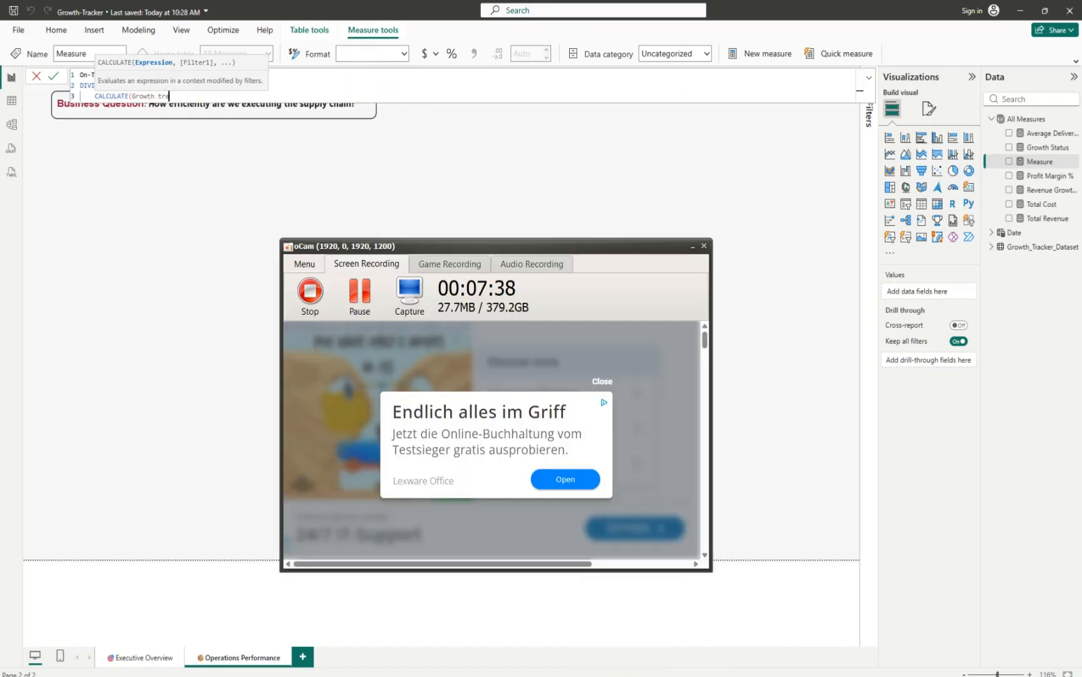
{"action": "left_click", "coordinate": [360, 298]}
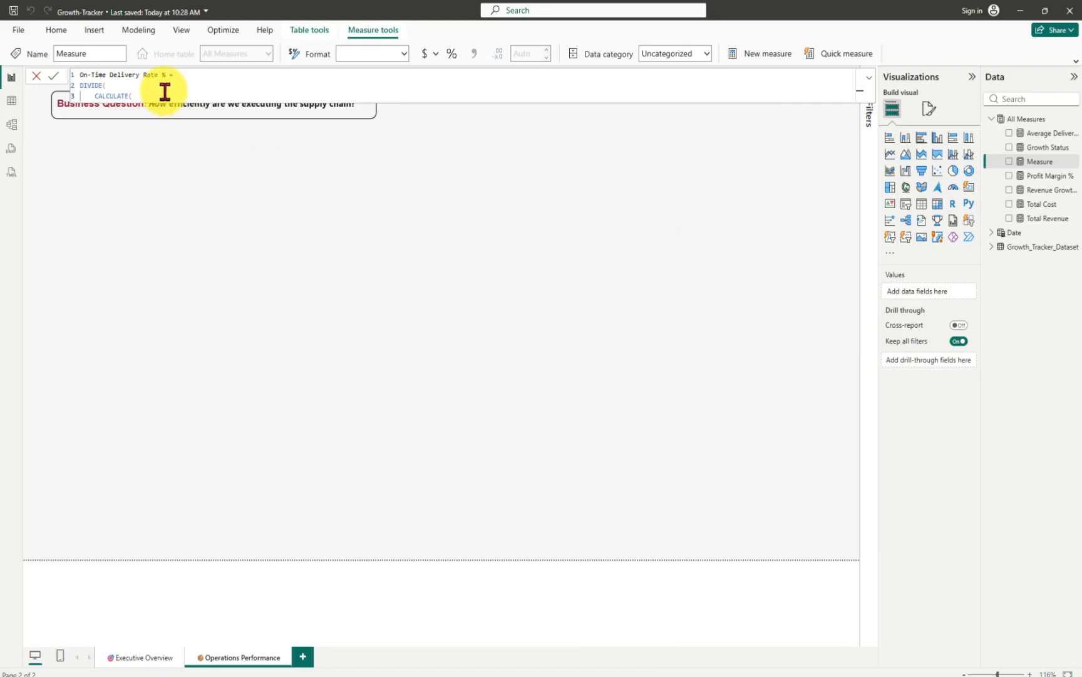
- Enter COUNTROWS(Growth_Tracker_Dataset), on a new line as the CALCULATE expression
{"action": "key", "text": "shift+Return"}
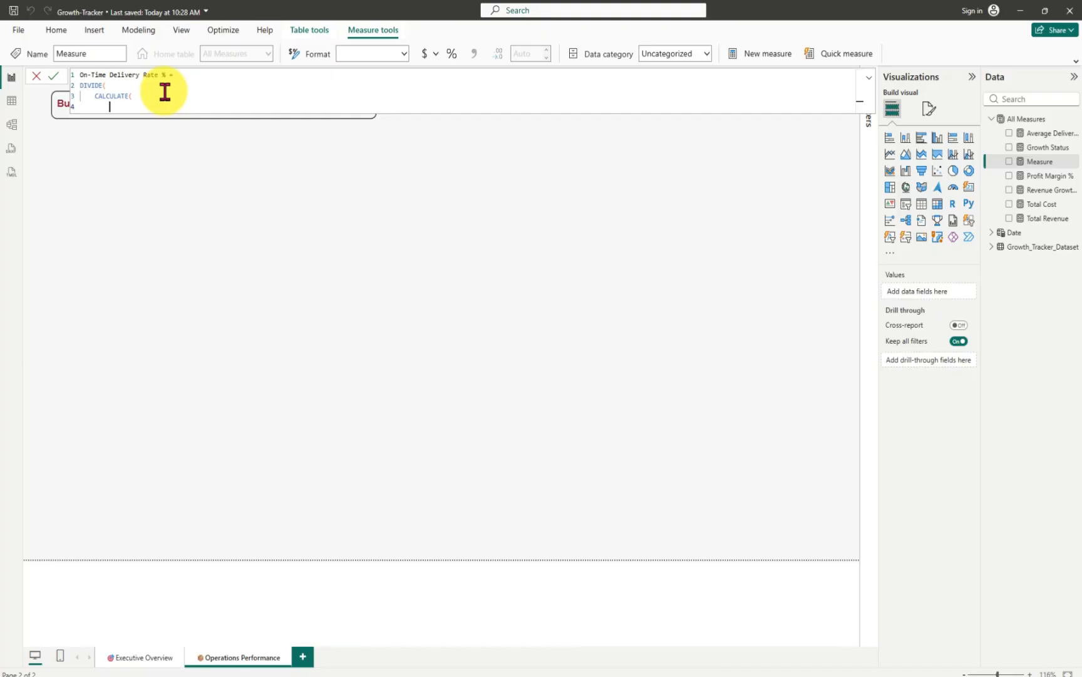
{"action": "type", "text": "co"}
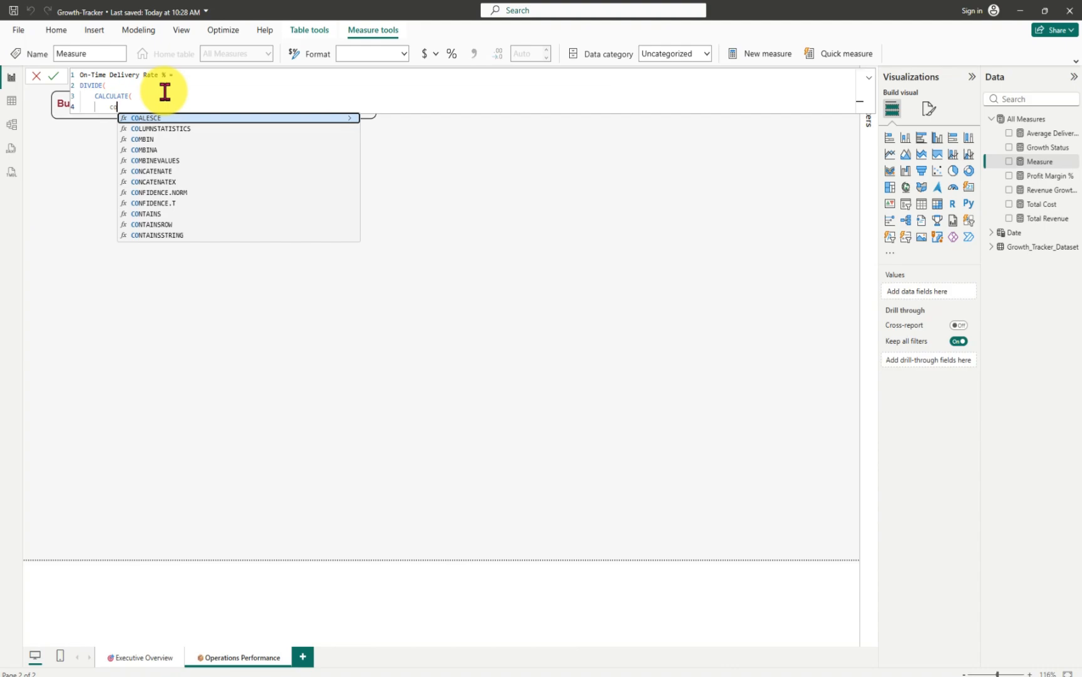
{"action": "type", "text": "o"}
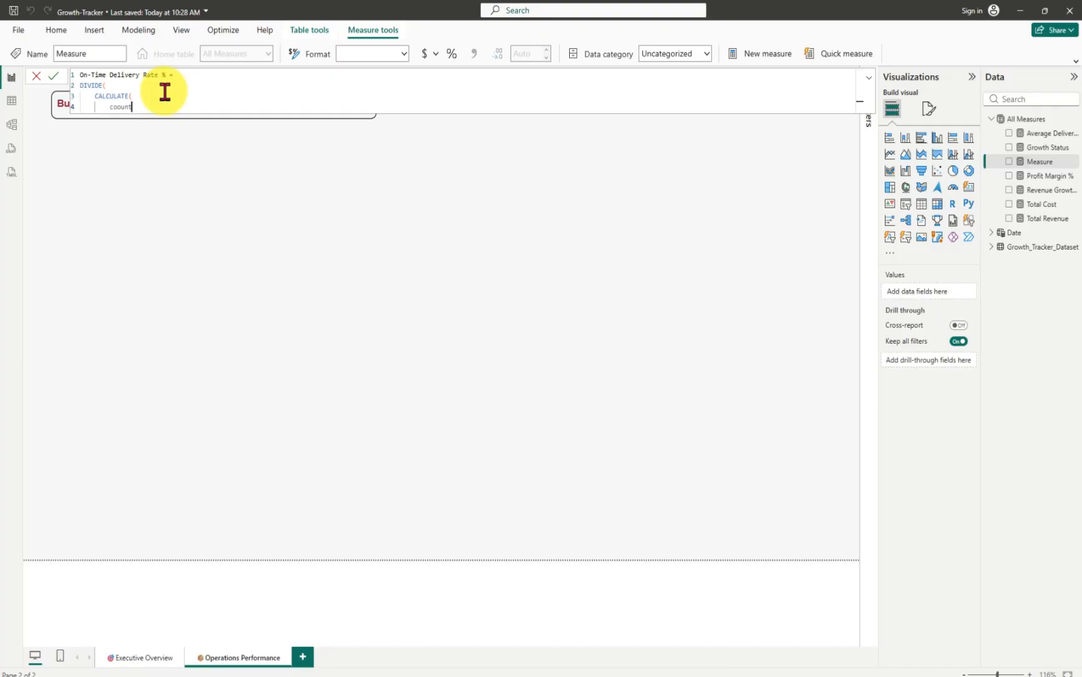
{"action": "key", "text": "BackSpace"}
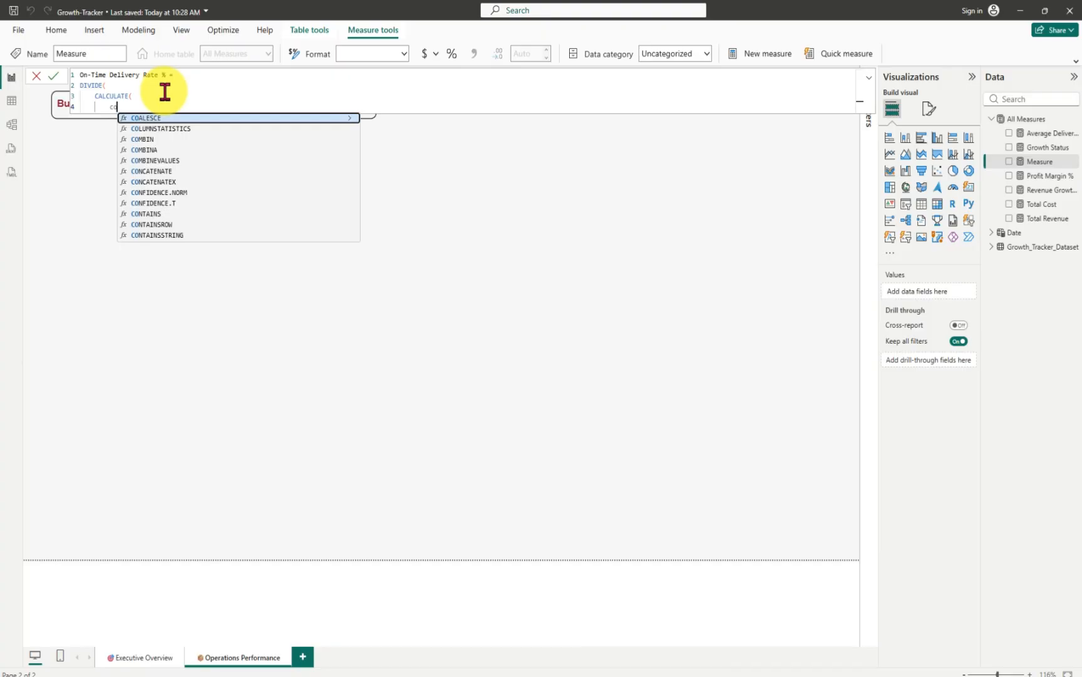
{"action": "key", "text": "BackSpace"}
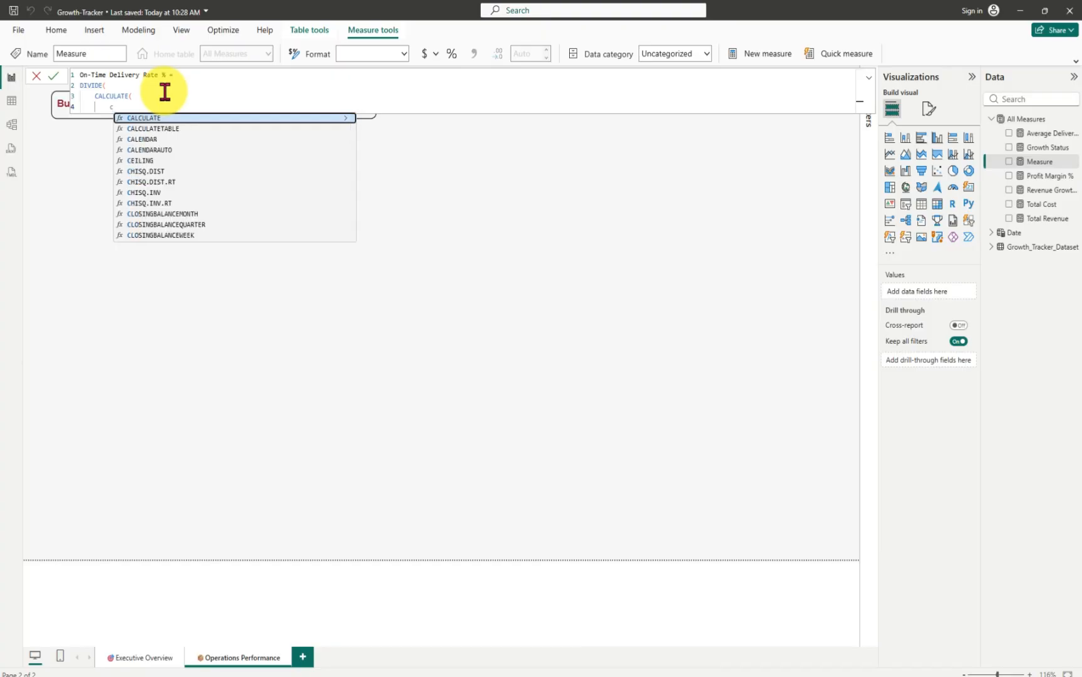
{"action": "key", "text": "BackSpace"}
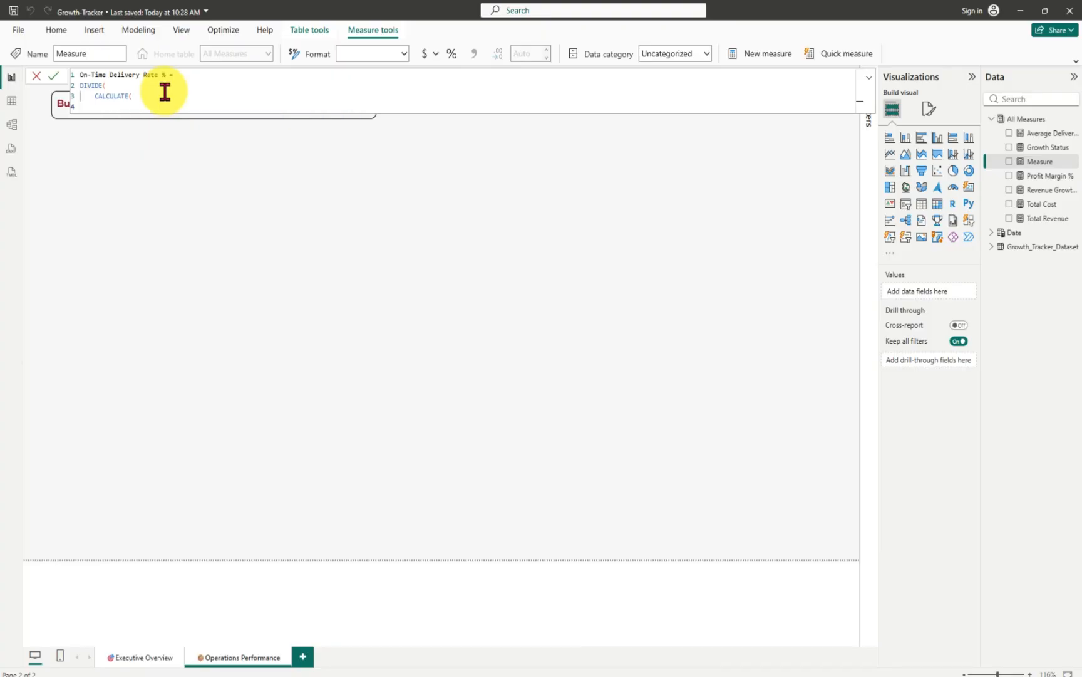
{"action": "type", "text": "Cou"}
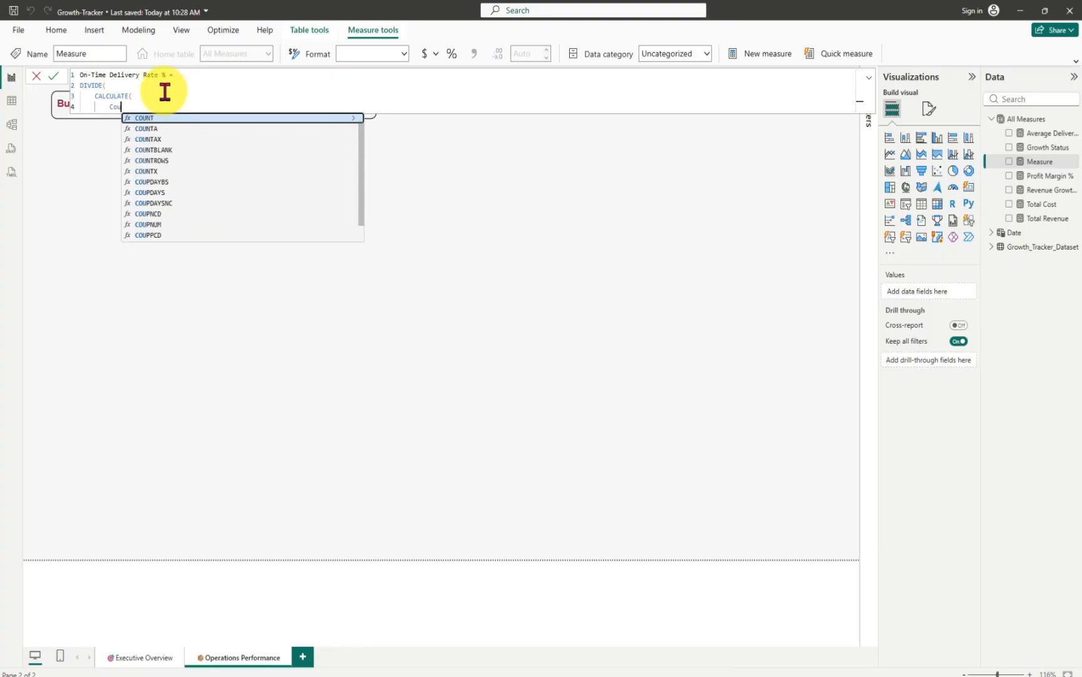
{"action": "type", "text": "nt"}
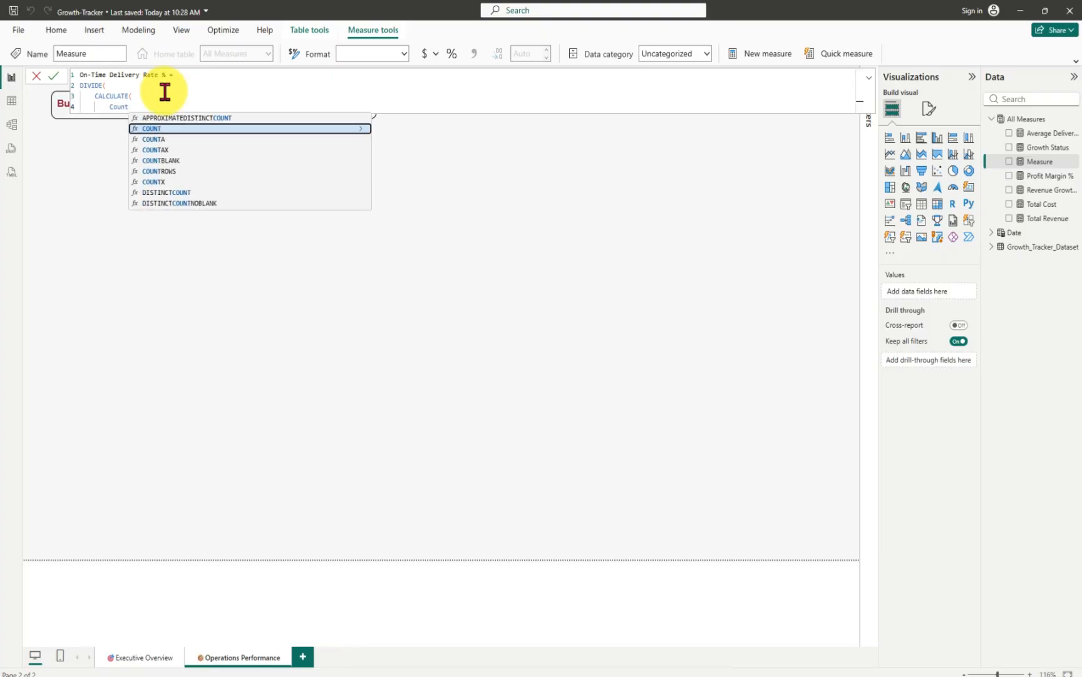
{"action": "left_click", "coordinate": [159, 171]}
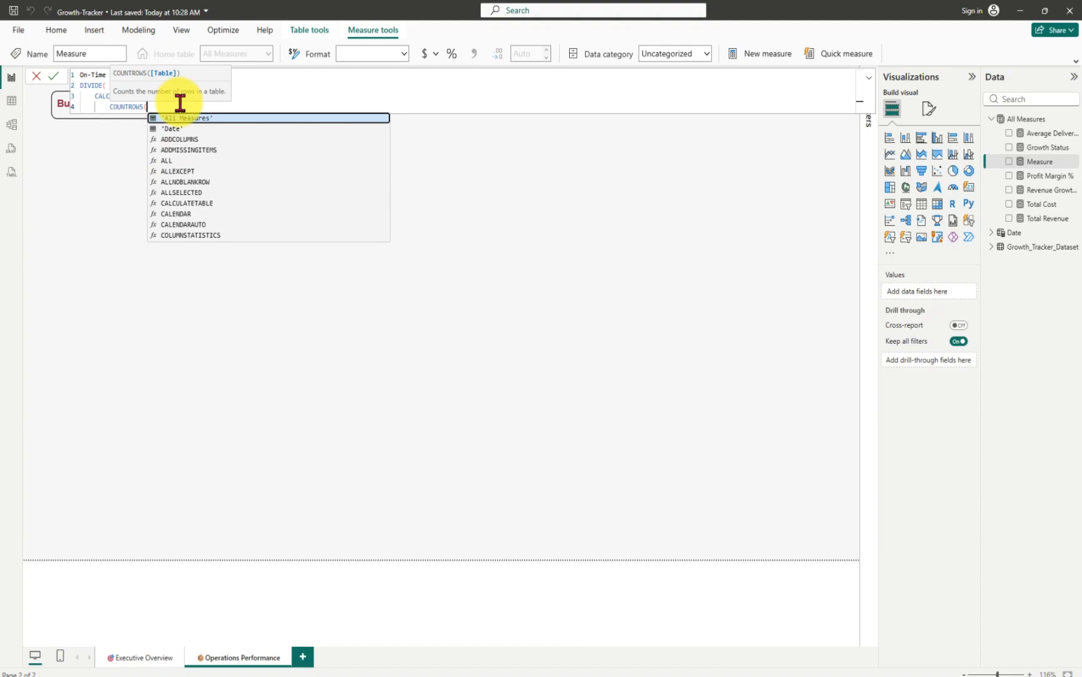
{"action": "type", "text": "grow"}
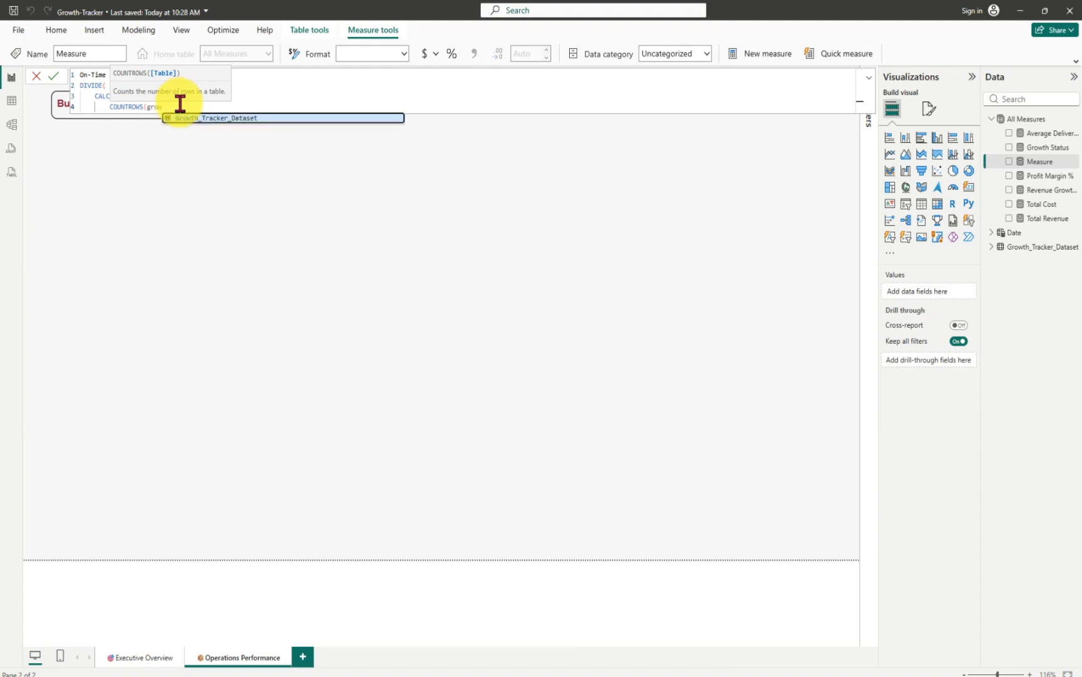
{"action": "key", "text": "Tab"}
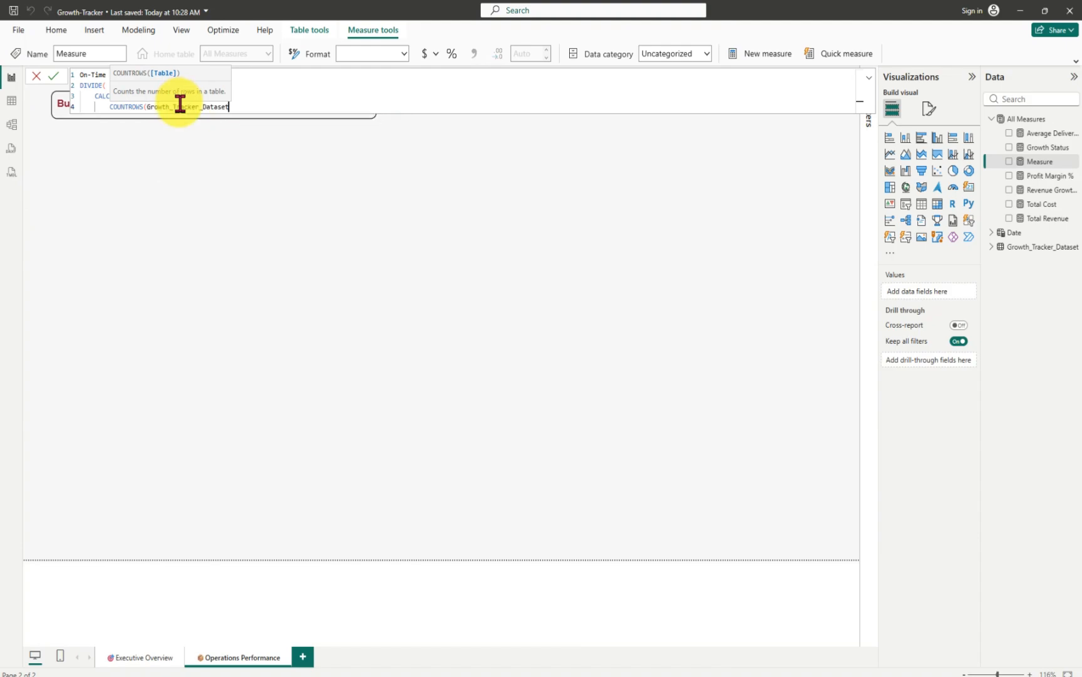
{"action": "type", "text": "),"}
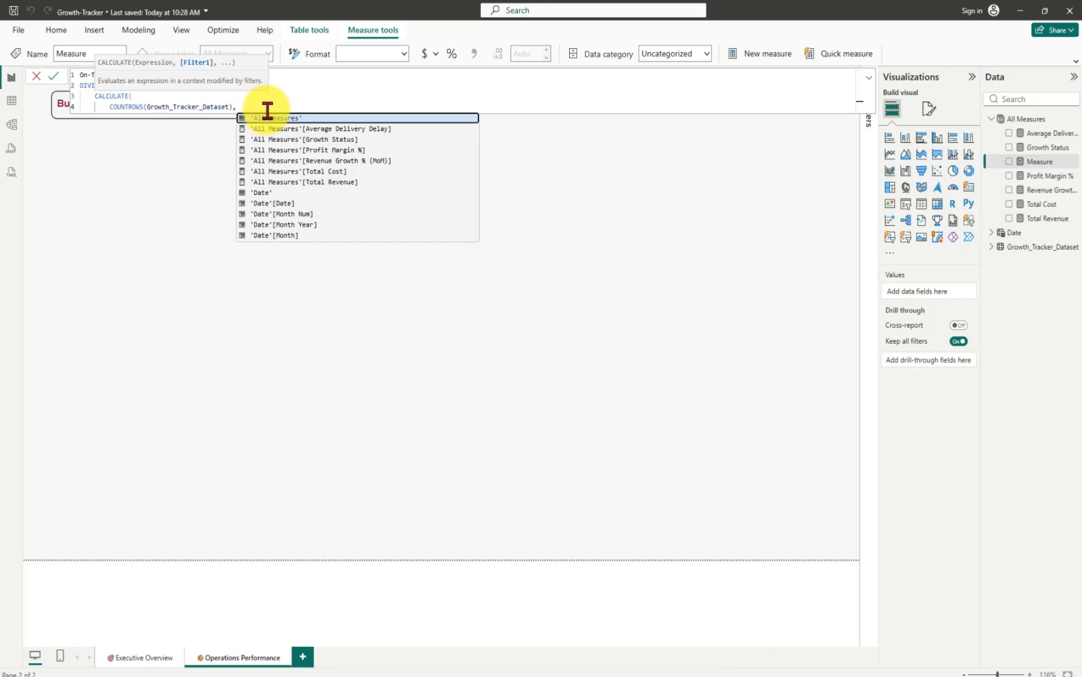
- Add the CALCULATE filter condition Growth_Tracker_Dataset[Delay_Days] <= 2 on its own line
{"action": "key", "text": "shift+Return"}
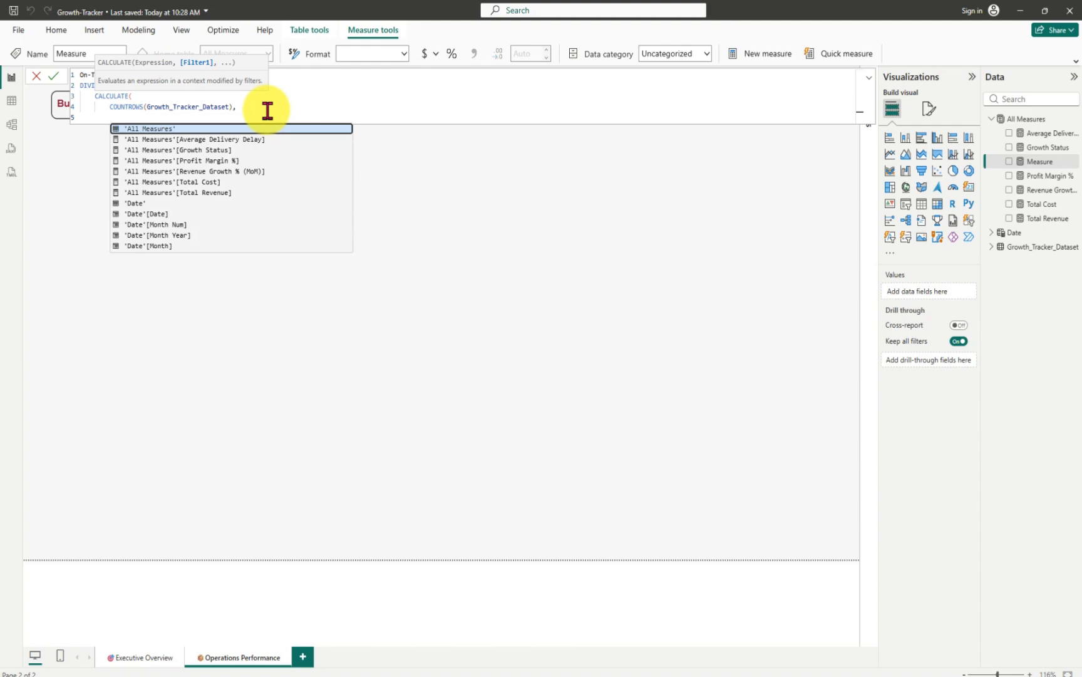
{"action": "type", "text": "del"}
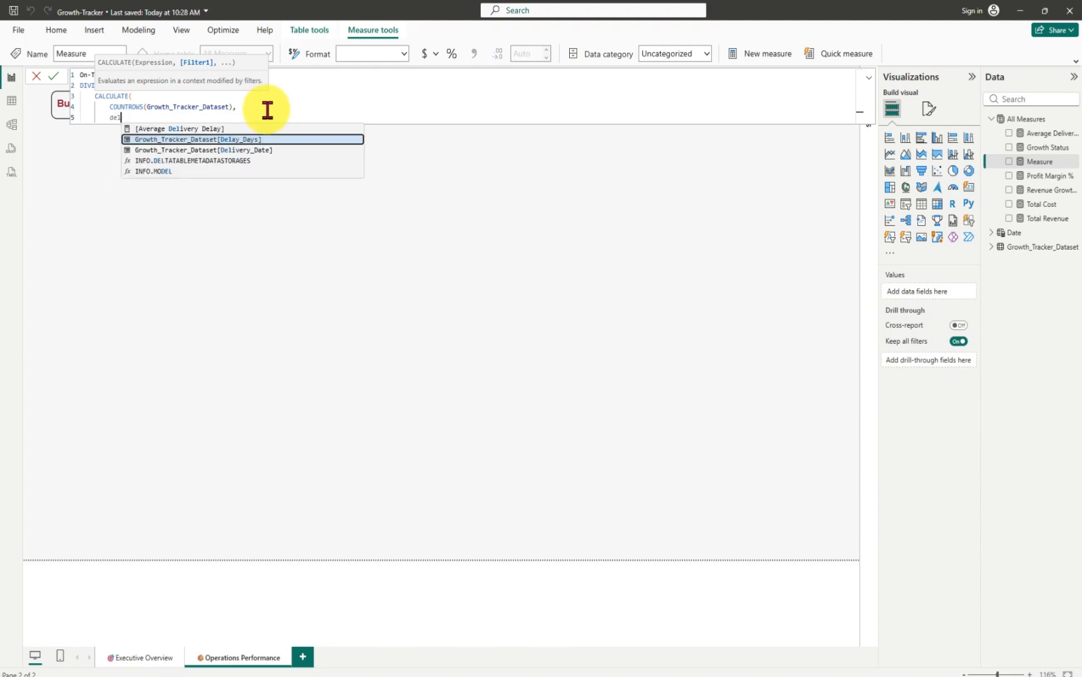
{"action": "left_click", "coordinate": [247, 139]}
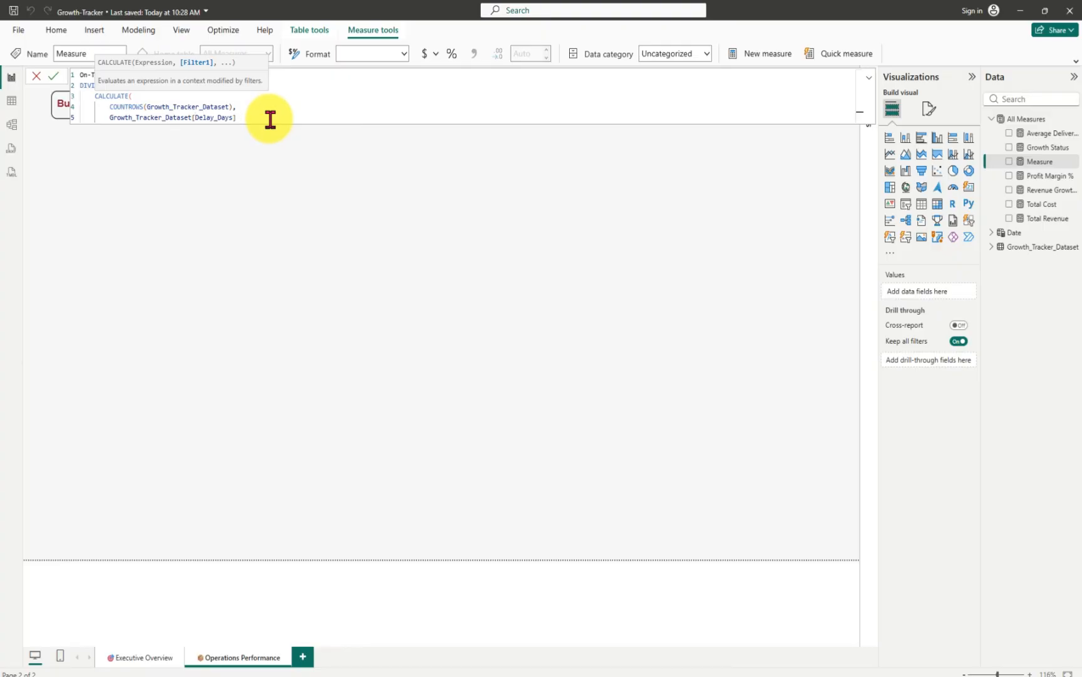
{"action": "type", "text": "<= 2"}
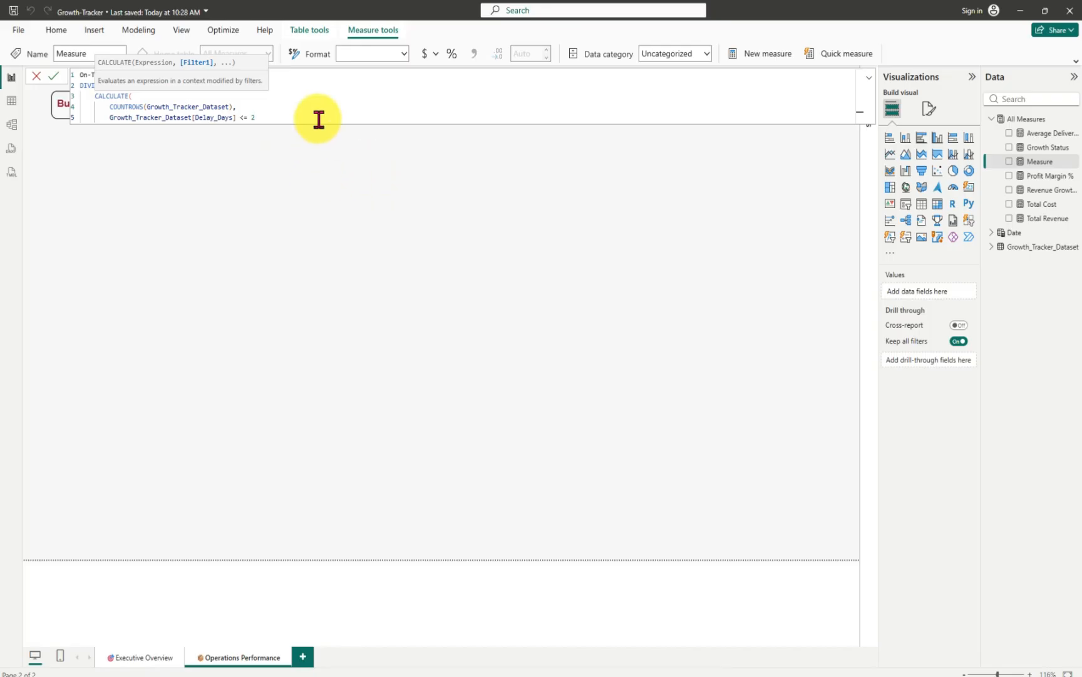
- Close the CALCULATE function on its own line, followed by a comma and a new line for the DIVIDE denominator
{"action": "key", "text": "Return"}
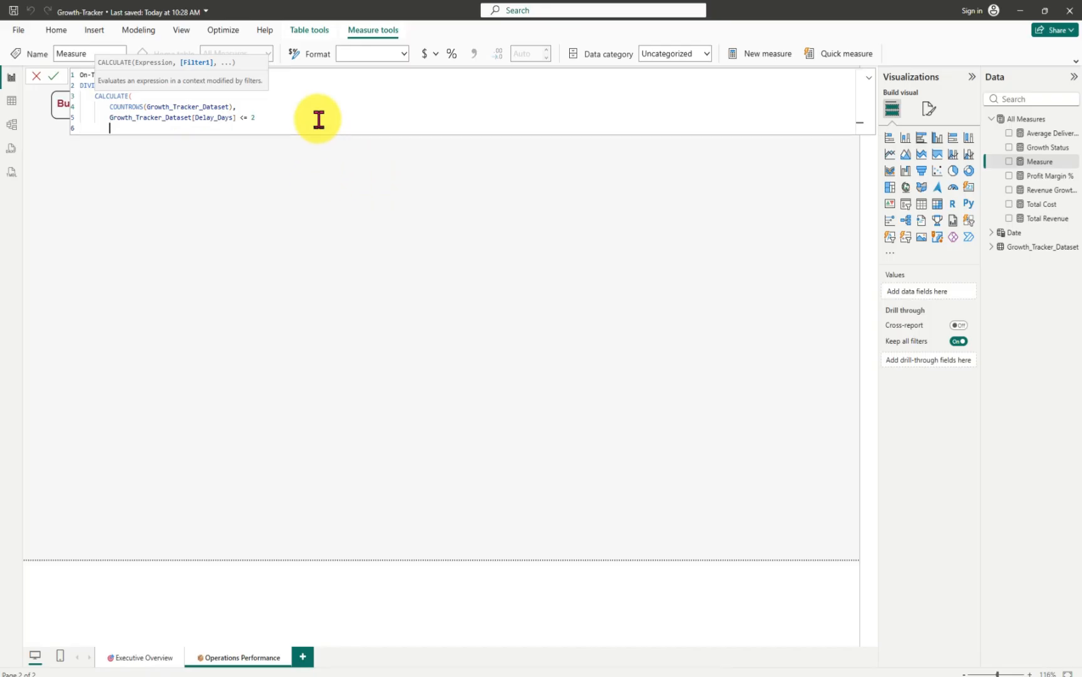
{"action": "key", "text": "BackSpace"}
{"action": "type", "text": "9"}
{"action": "key", "text": "BackSpace"}
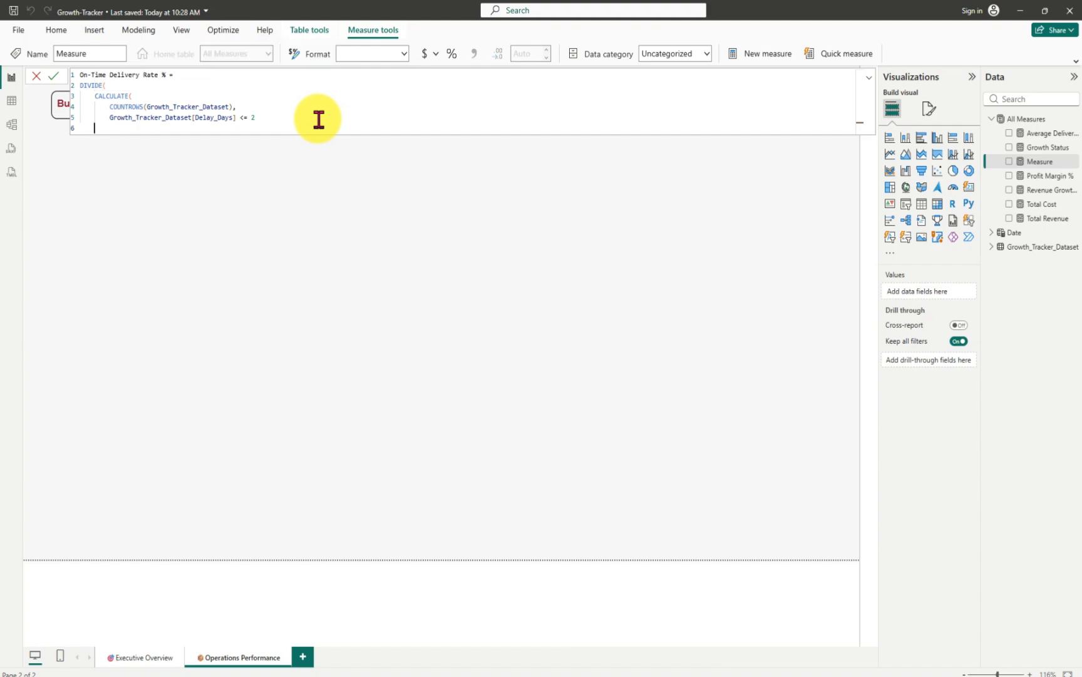
{"action": "type", "text": "),"}
{"action": "key", "text": "shift+Return"}
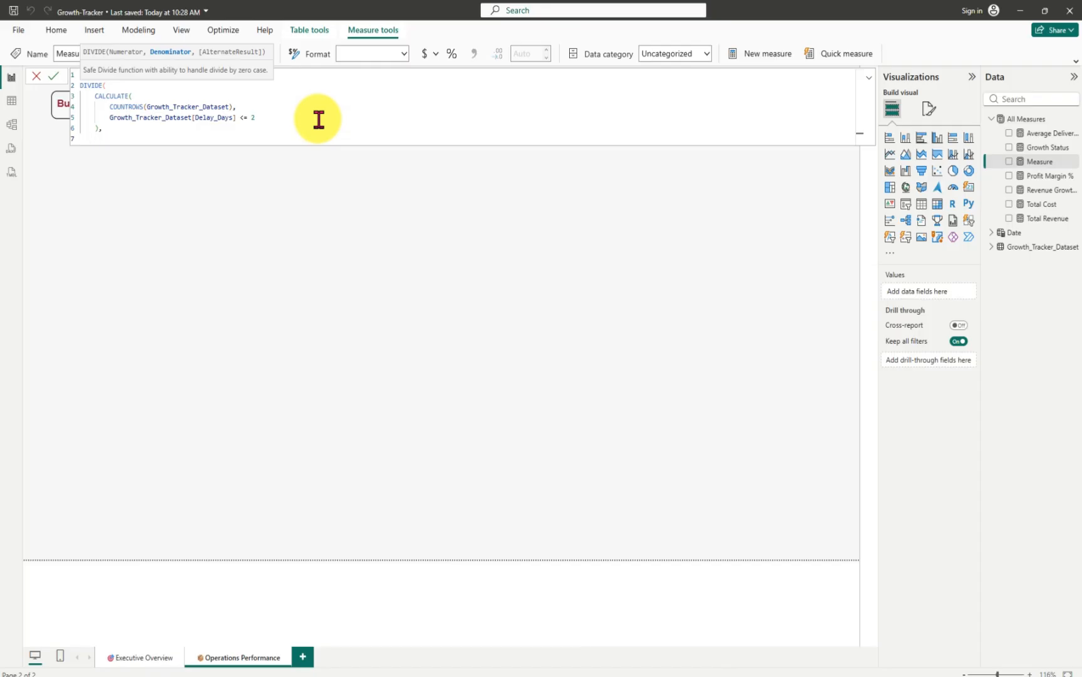
- Enter COUNTBLANK(Growth_Tracker_Dataset) as the DIVIDE denominator and close the DIVIDE function on its own line
{"action": "type", "text": "coun"}
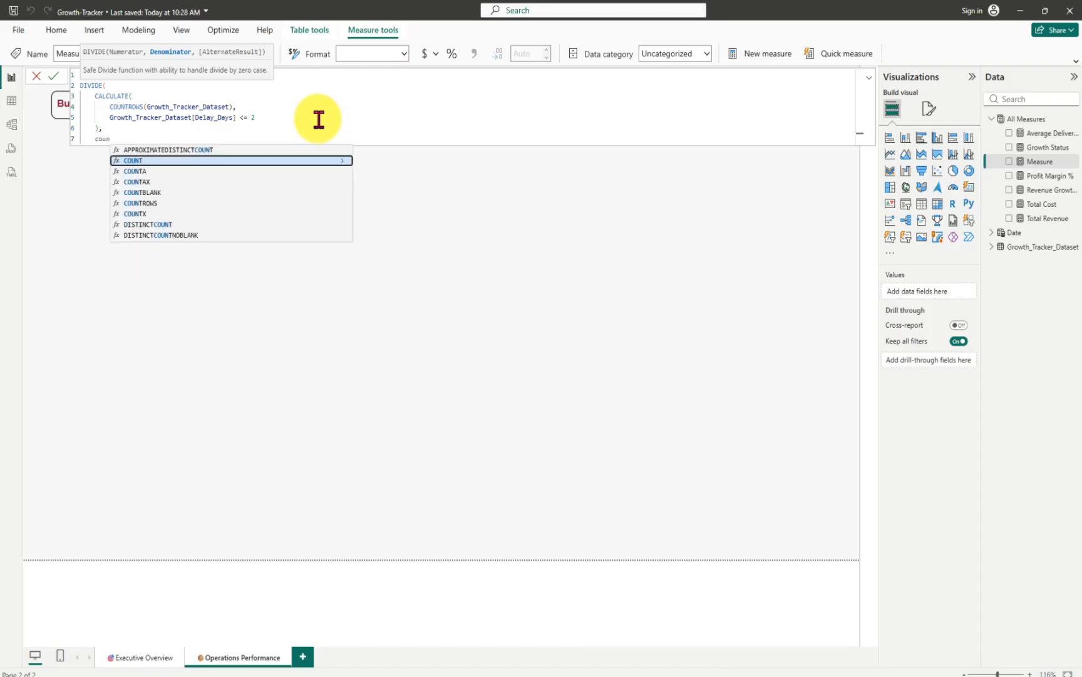
{"action": "left_click", "coordinate": [150, 194]}
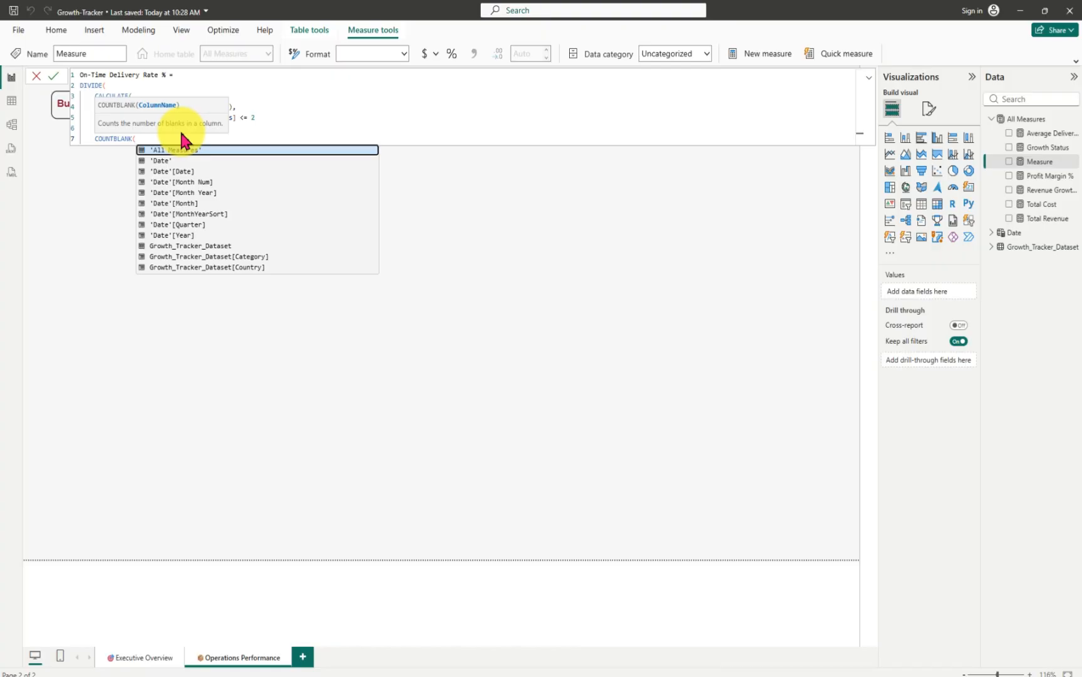
{"action": "type", "text": "grow"}
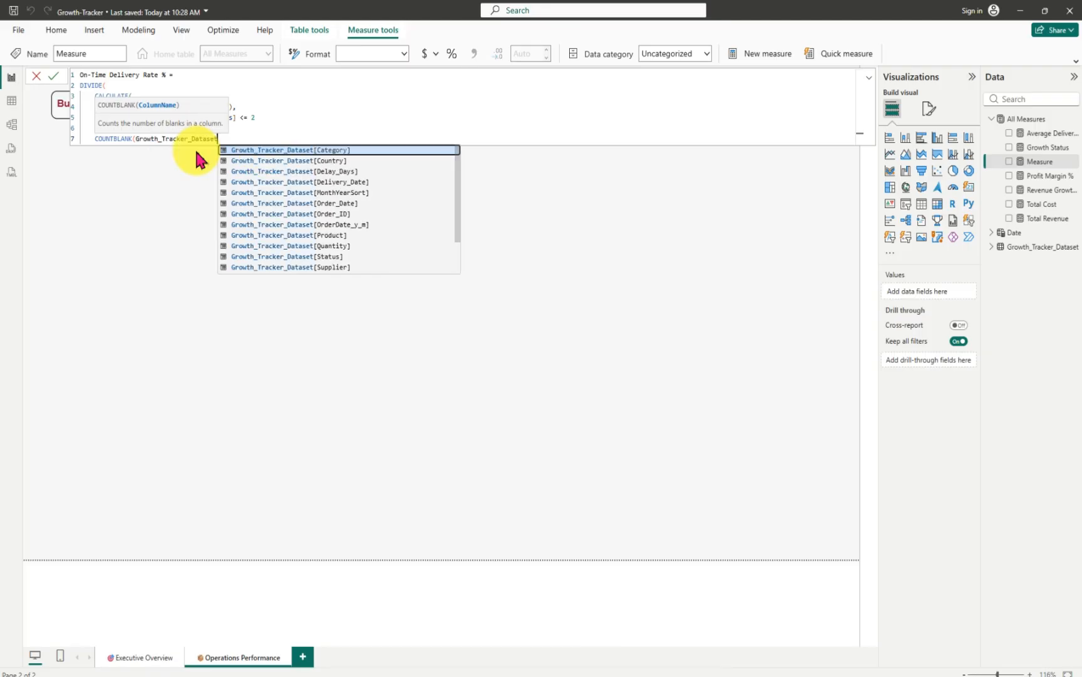
{"action": "left_click", "coordinate": [195, 151]}
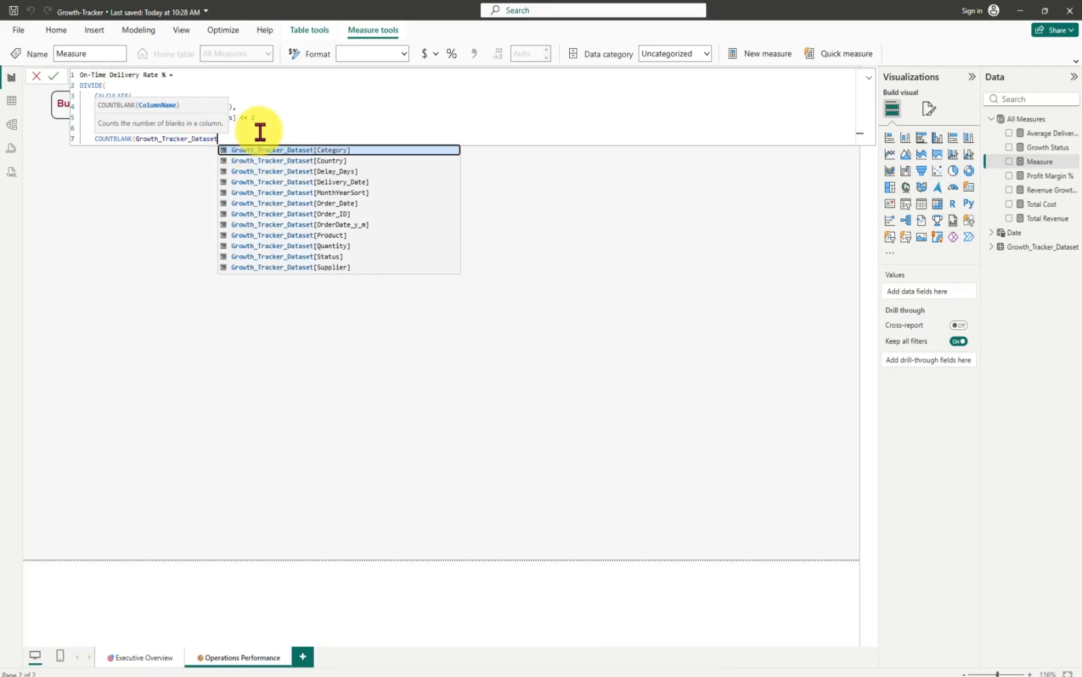
{"action": "type", "text": ")"}
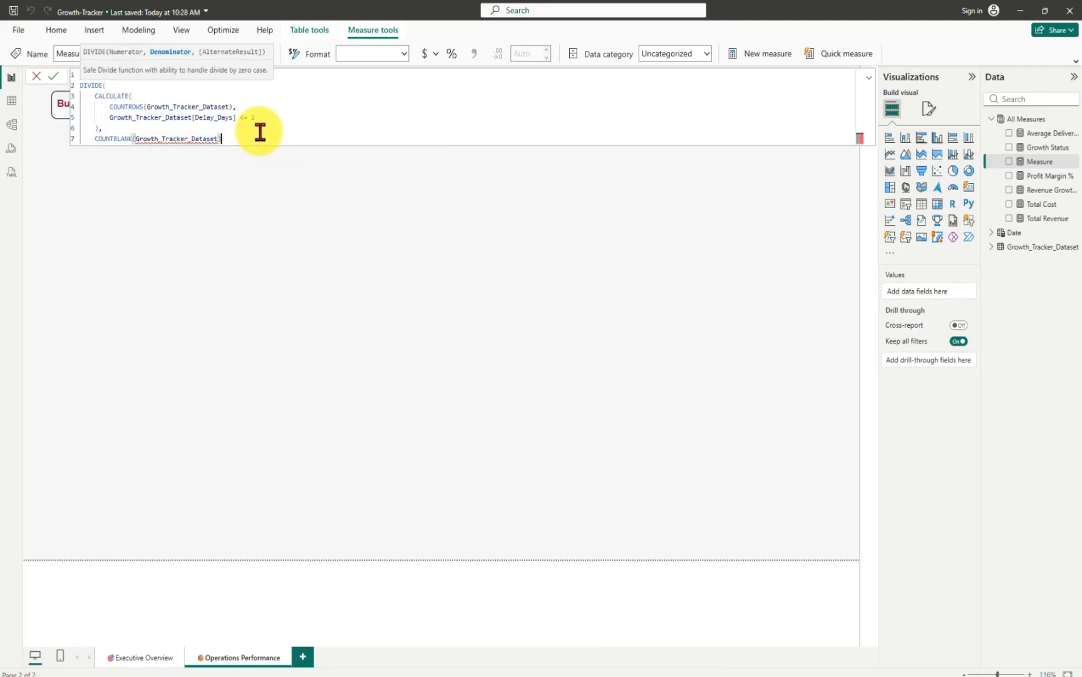
{"action": "key", "text": "Return"}
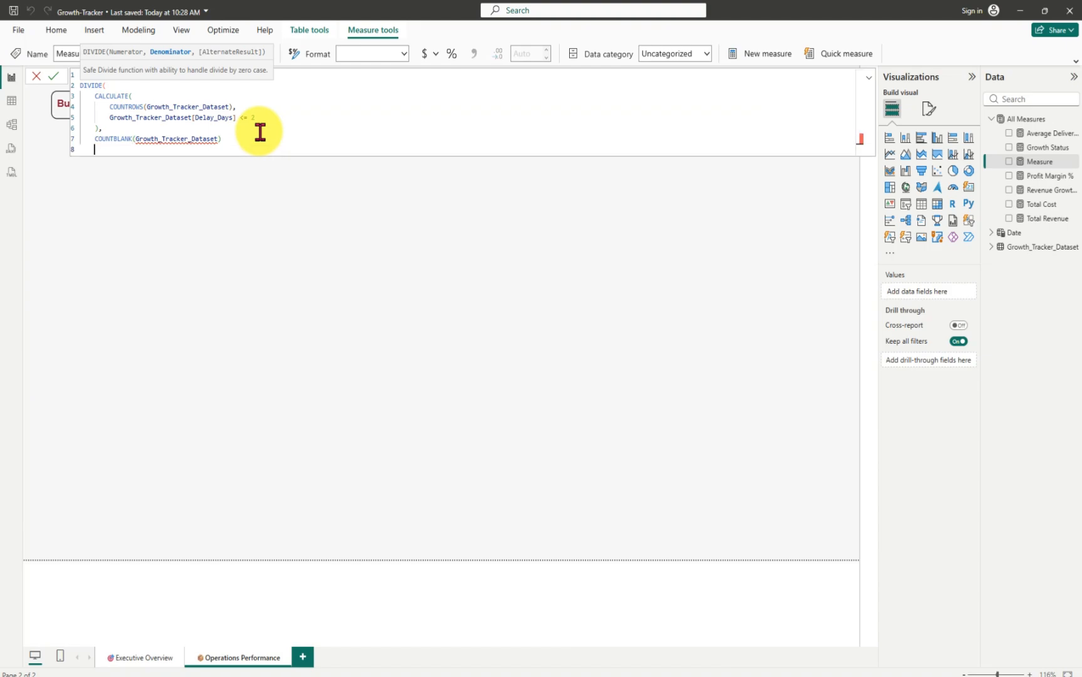
{"action": "type", "text": ")"}
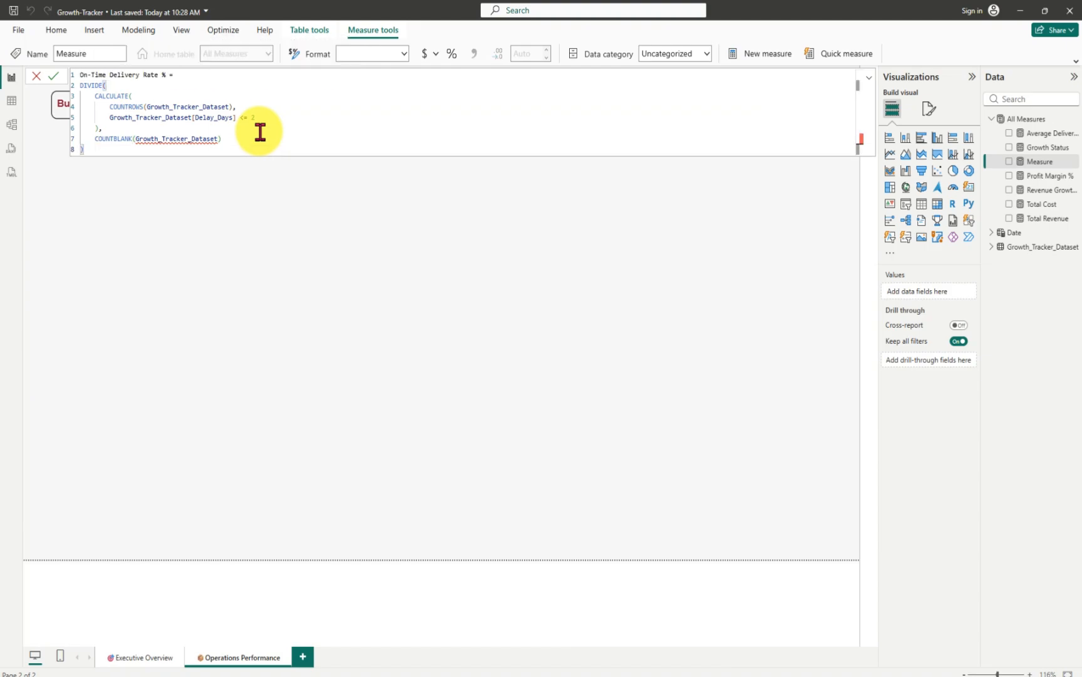
- Replace COUNTBLANK with COUNTROWS in the denominator so it reads COUNTROWS(Growth_Tracker_Dataset)
{"action": "left_click", "coordinate": [135, 137]}
{"action": "key", "text": "BackSpace"}
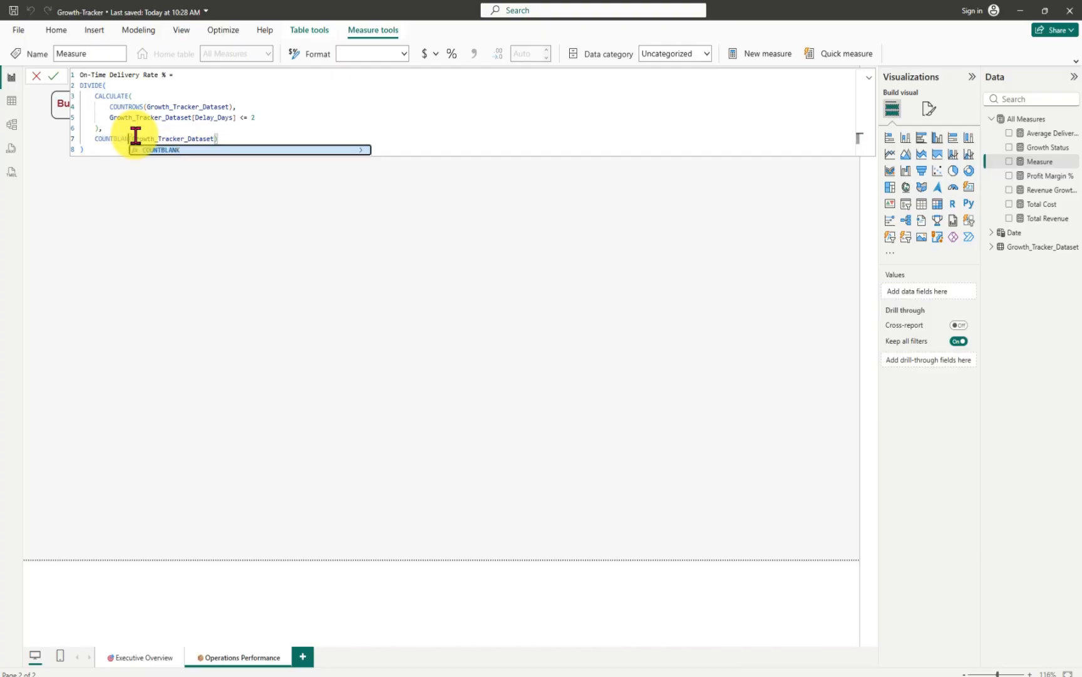
{"action": "key", "text": "BackSpace"}
{"action": "key", "text": "BackSpace"}
{"action": "key", "text": "BackSpace"}
{"action": "key", "text": "BackSpace"}
{"action": "key", "text": "BackSpace"}
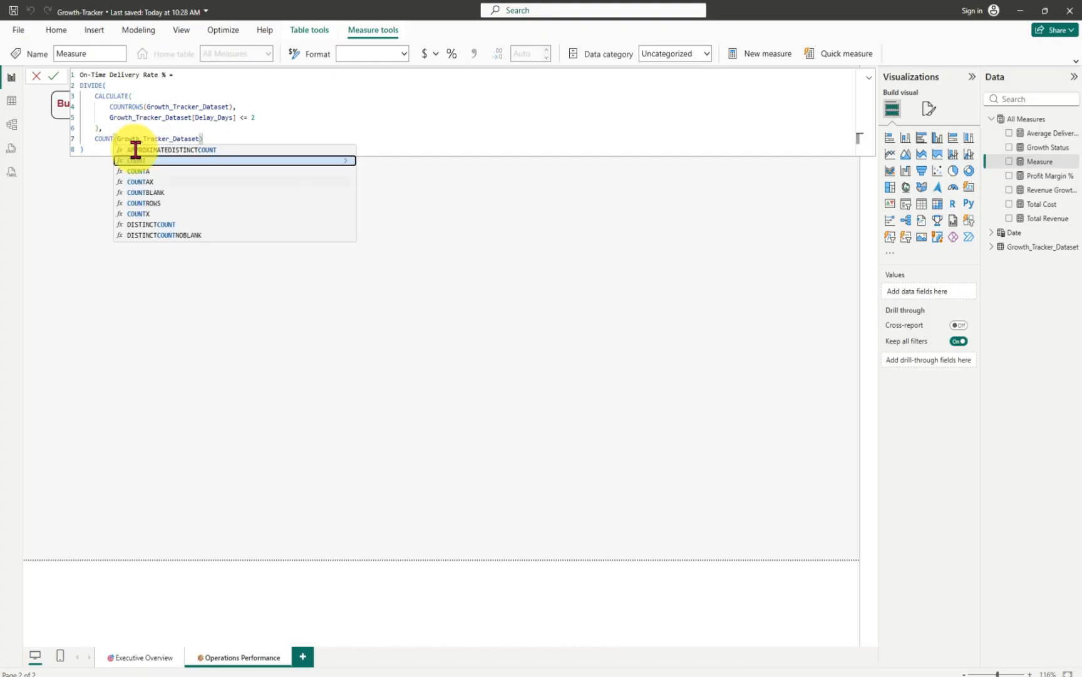
{"action": "left_click", "coordinate": [144, 203]}
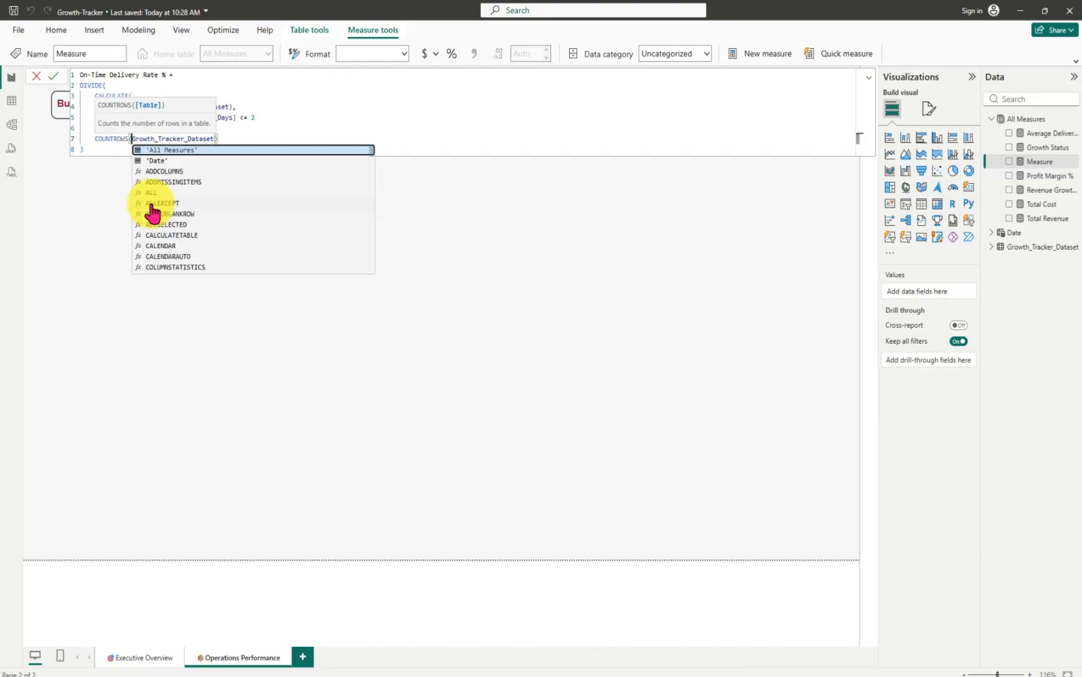
{"action": "left_click", "coordinate": [242, 138]}
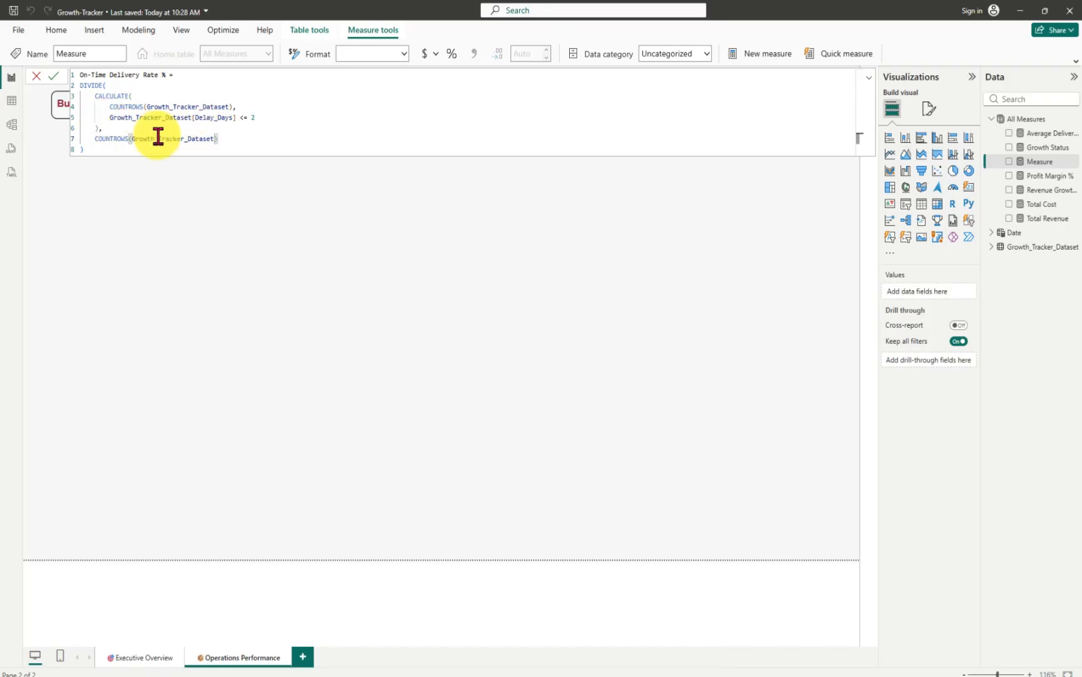
- Check the row count and delay filter lines of the numerator, and commit the On-Time Delivery Rate % measure
{"action": "double_click", "coordinate": [131, 106]}
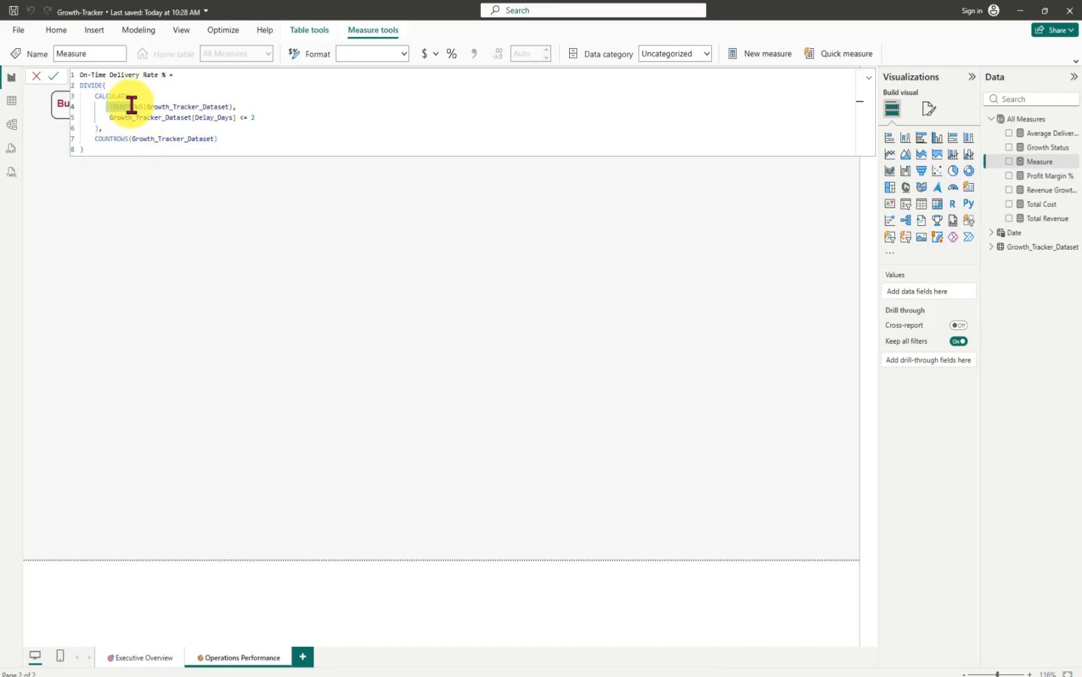
{"action": "left_click_drag", "start_coordinate": [132, 104], "coordinate": [238, 111]}
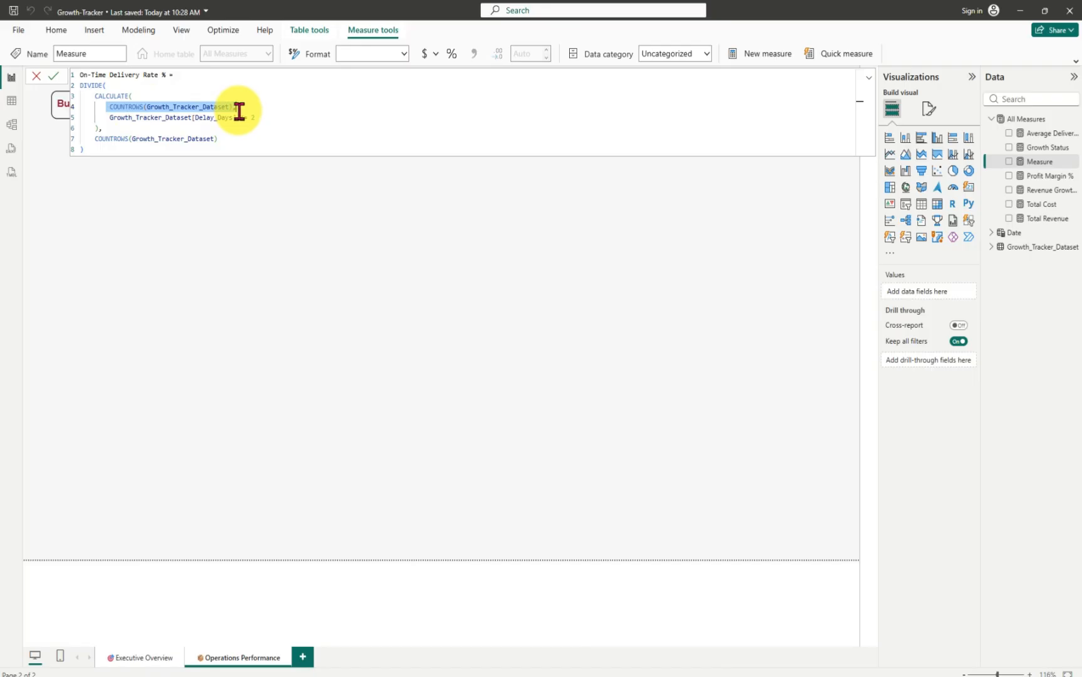
{"action": "left_click", "coordinate": [128, 118]}
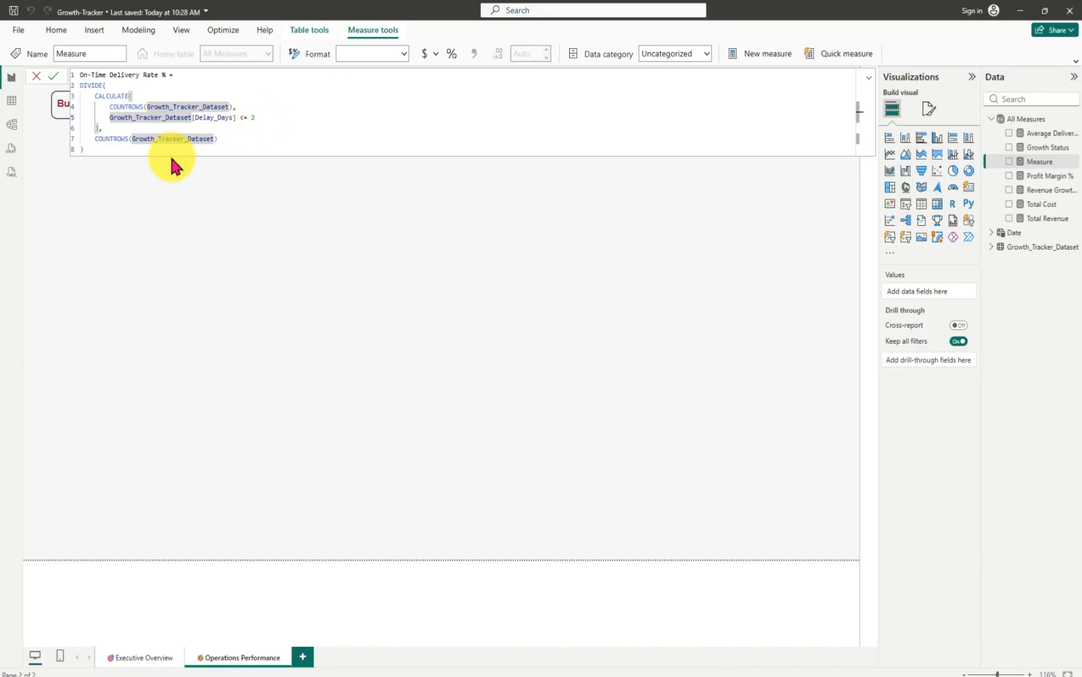
{"action": "left_click", "coordinate": [232, 139]}
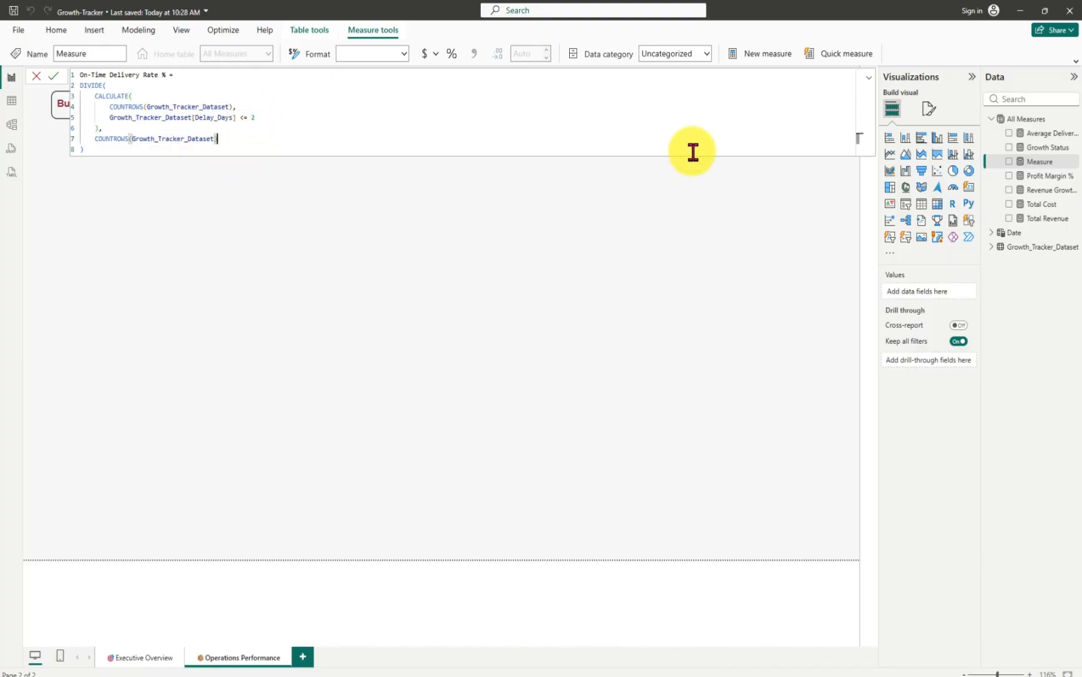
{"action": "left_click", "coordinate": [52, 78]}
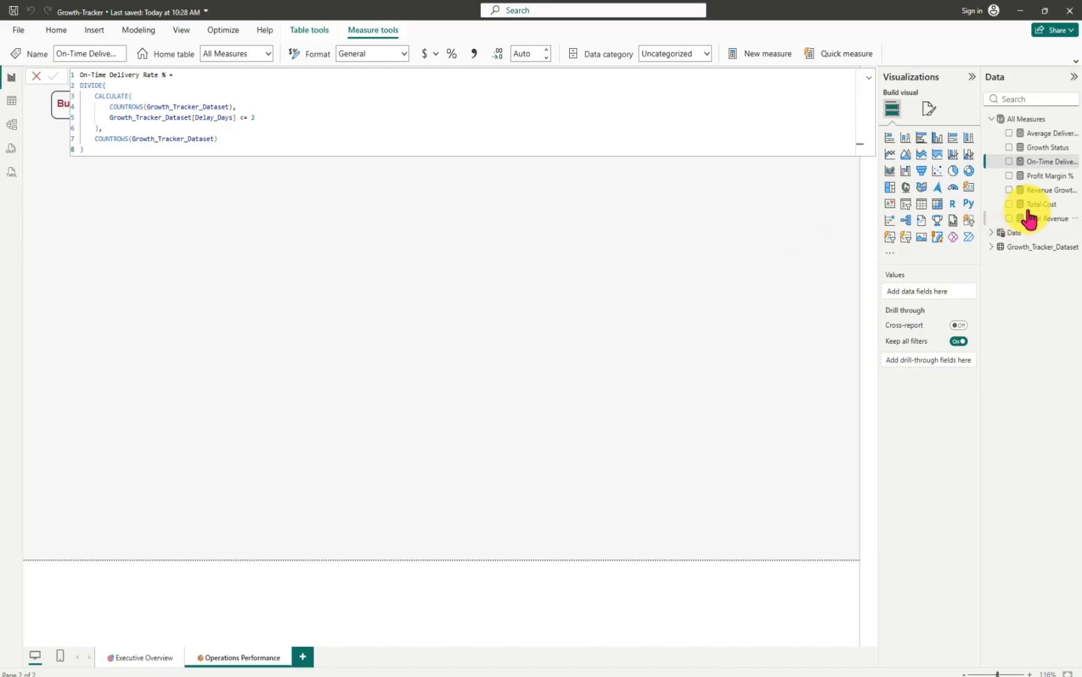
- Display the On-Time Delivery Rate % measure in a card visual on the Operations Performance page
{"action": "left_click_drag", "start_coordinate": [1040, 164], "coordinate": [489, 313]}
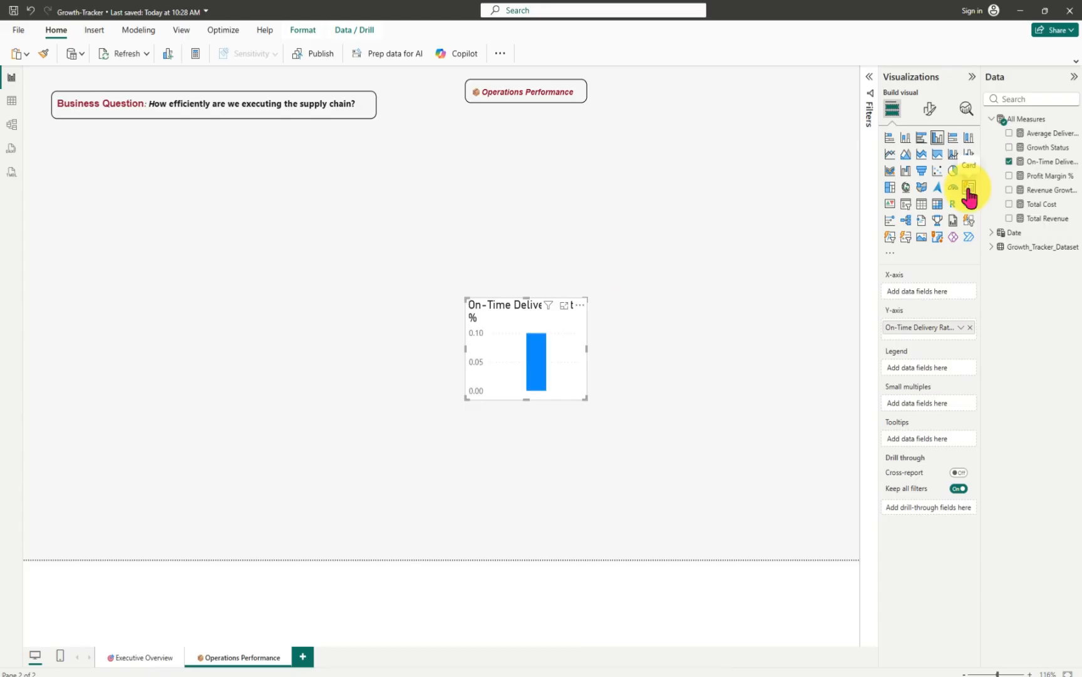
{"action": "left_click", "coordinate": [969, 187]}
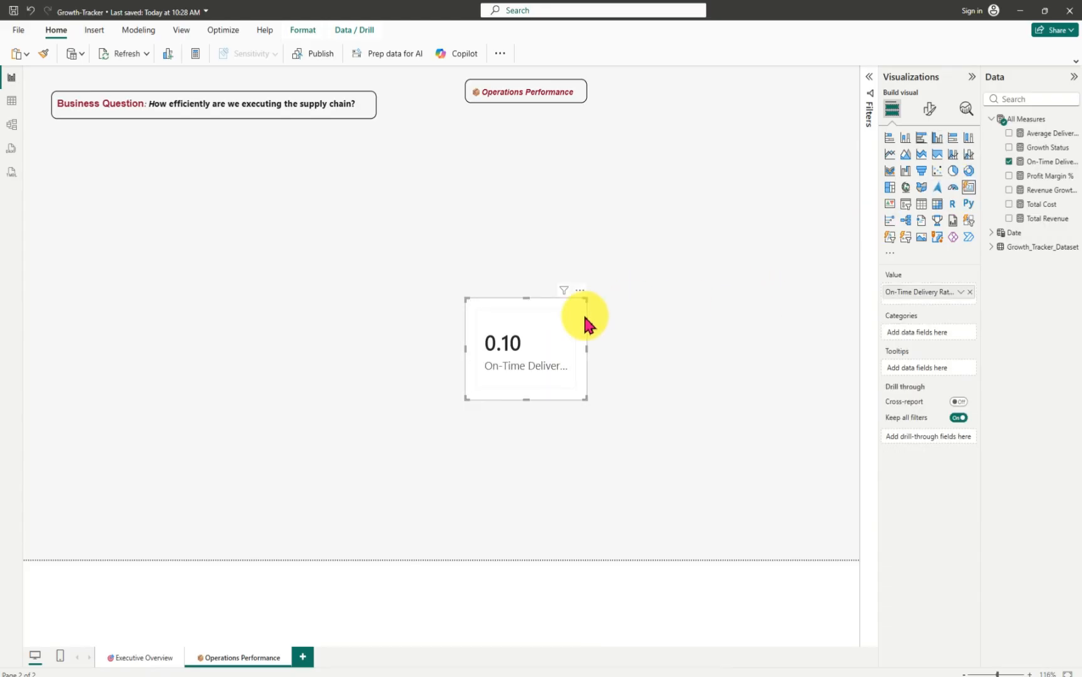
- Format the On-Time Delivery Rate % measure as a percentage with 0 decimal places
{"action": "left_click", "coordinate": [1035, 162]}
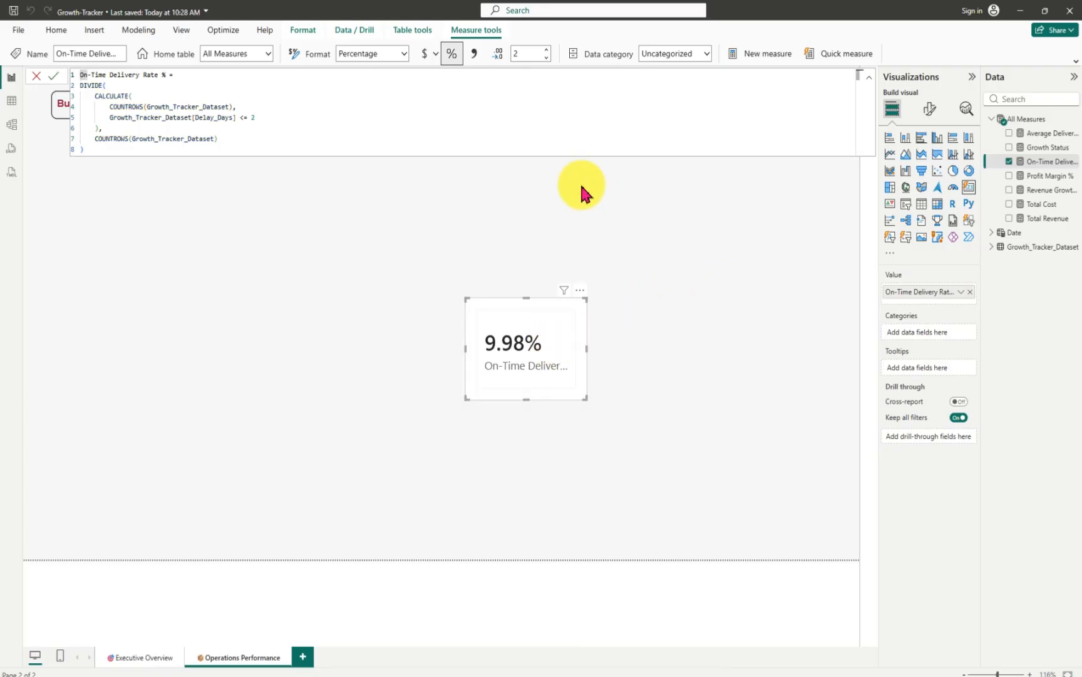
{"action": "left_click", "coordinate": [526, 55]}
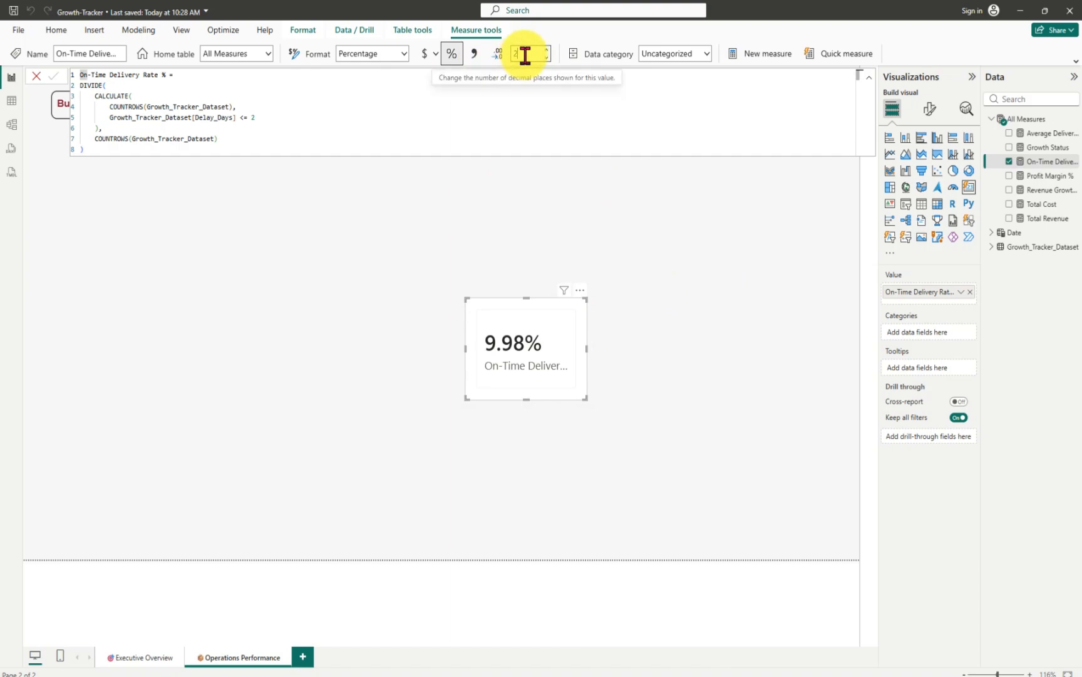
{"action": "key", "text": "BackSpace"}
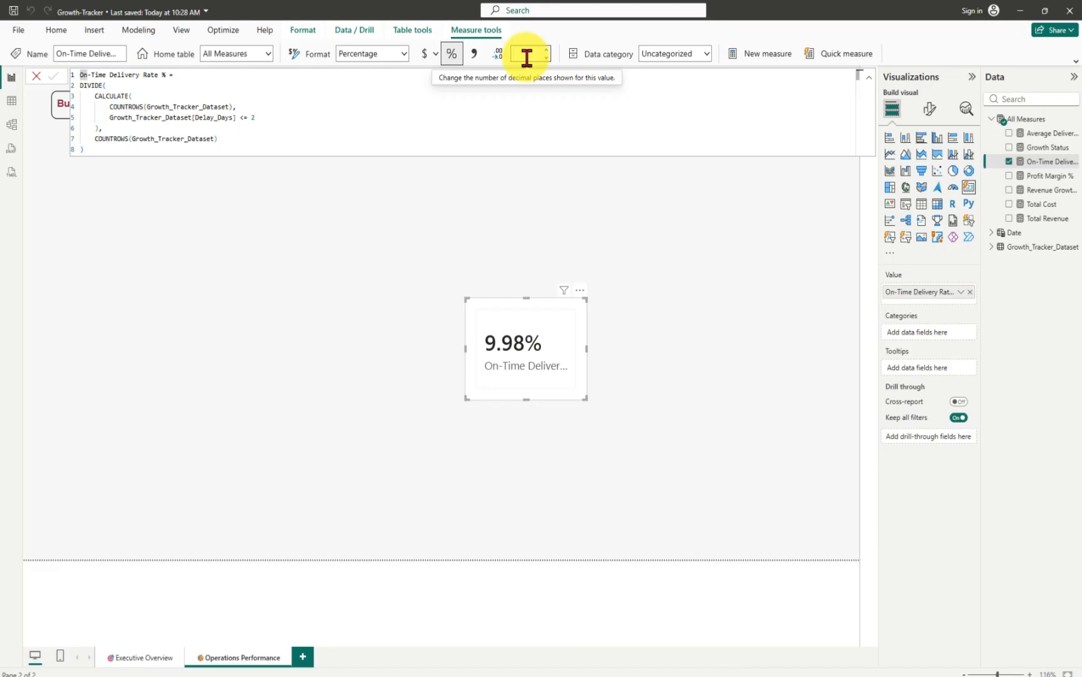
{"action": "type", "text": "0"}
{"action": "key", "text": "Return"}
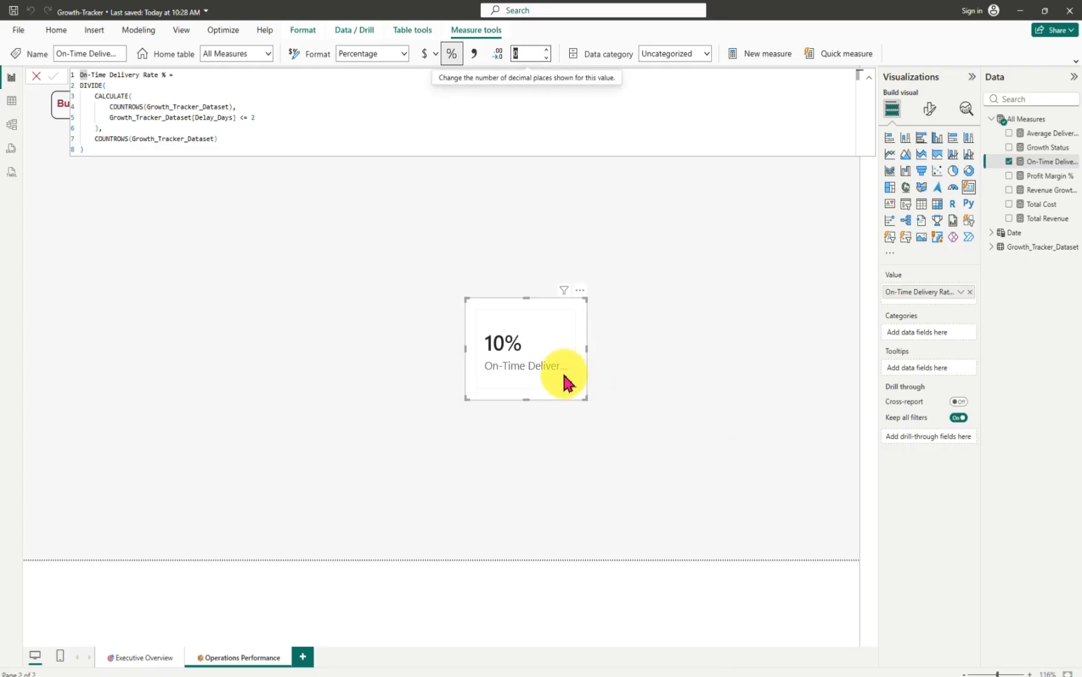
- Move the On-Time Delivery Rate % card up and to the left on the canvas, and make it wider and taller
{"action": "left_click_drag", "start_coordinate": [565, 379], "coordinate": [479, 332]}
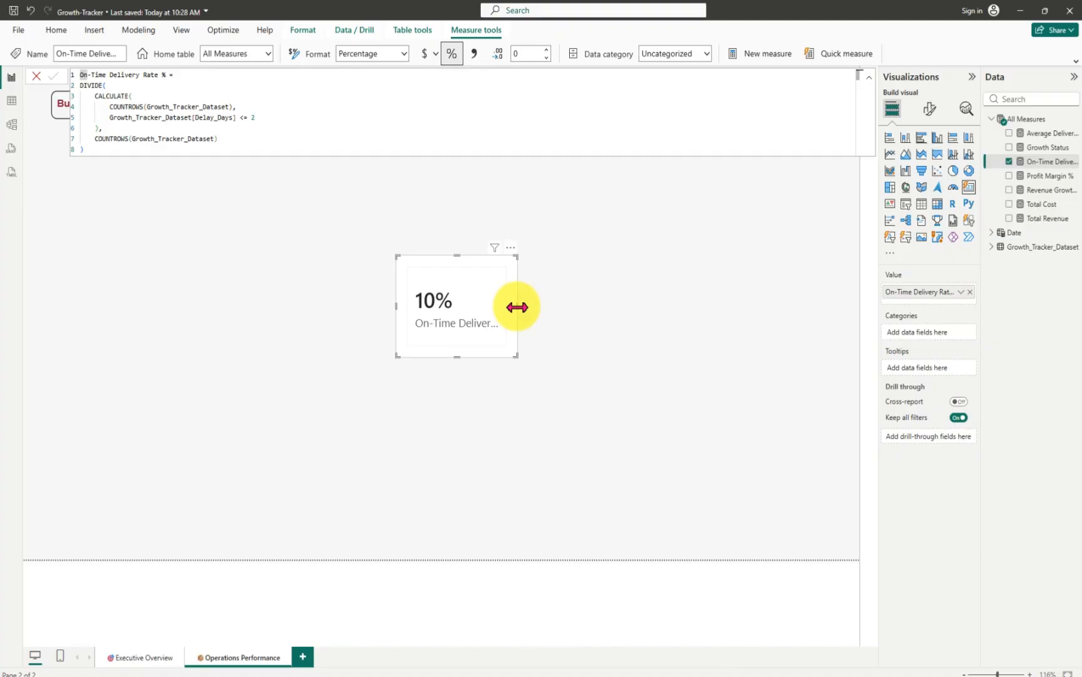
{"action": "left_click_drag", "start_coordinate": [517, 307], "coordinate": [596, 318]}
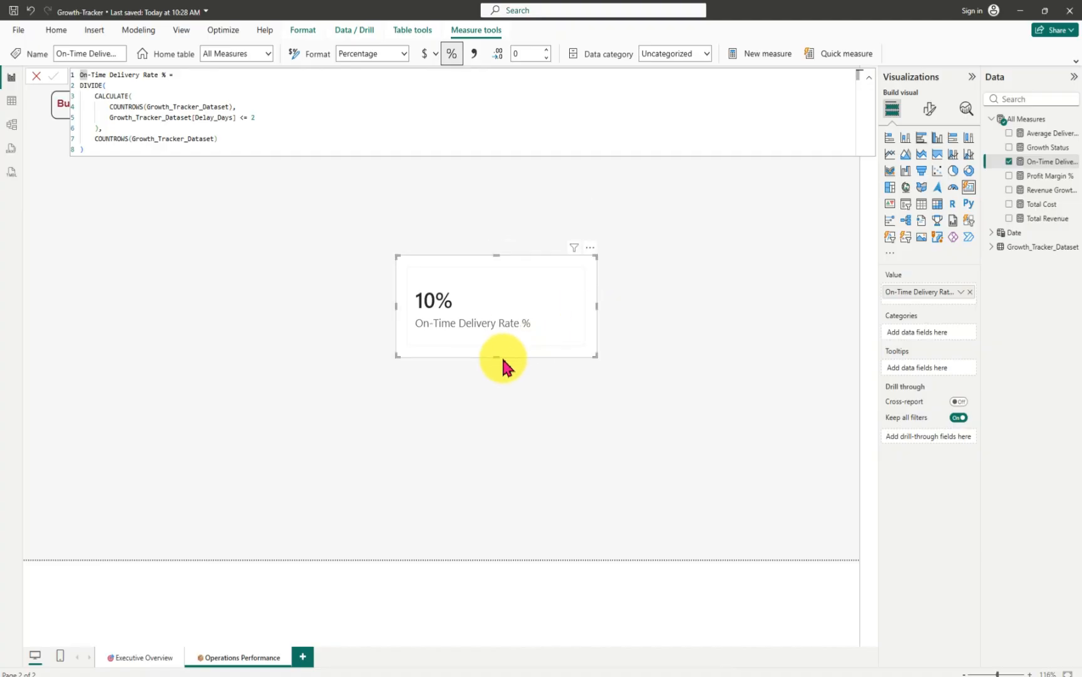
{"action": "left_click_drag", "start_coordinate": [495, 355], "coordinate": [489, 380]}
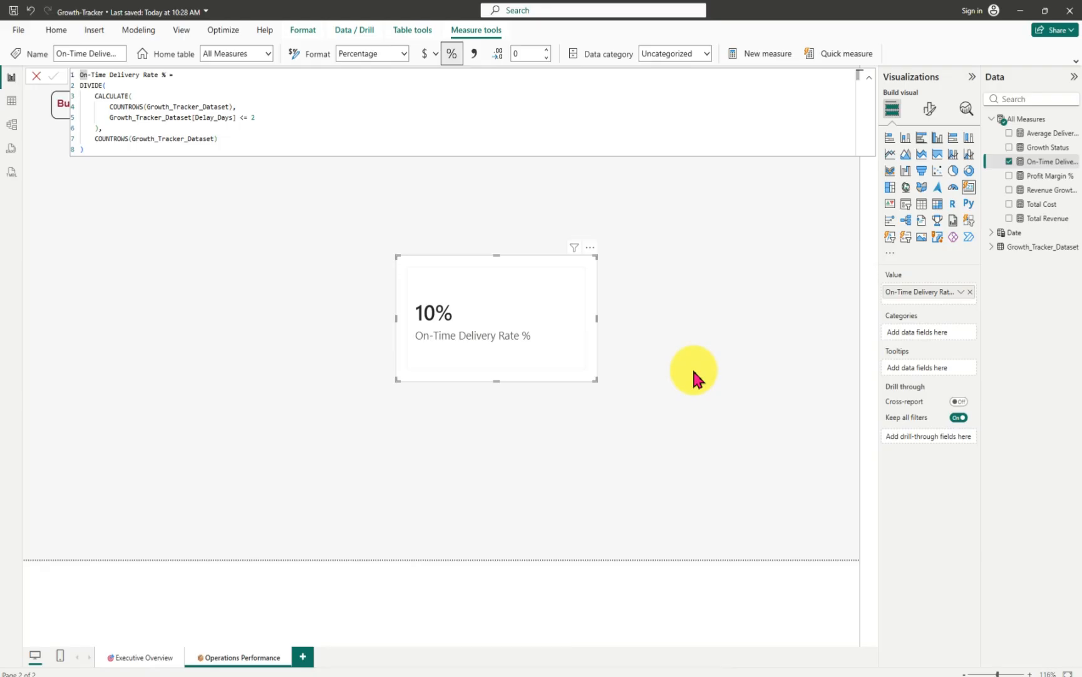
- Remove the On-Time Delivery Rate % card from the Operations Performance page
{"action": "left_click", "coordinate": [783, 241]}
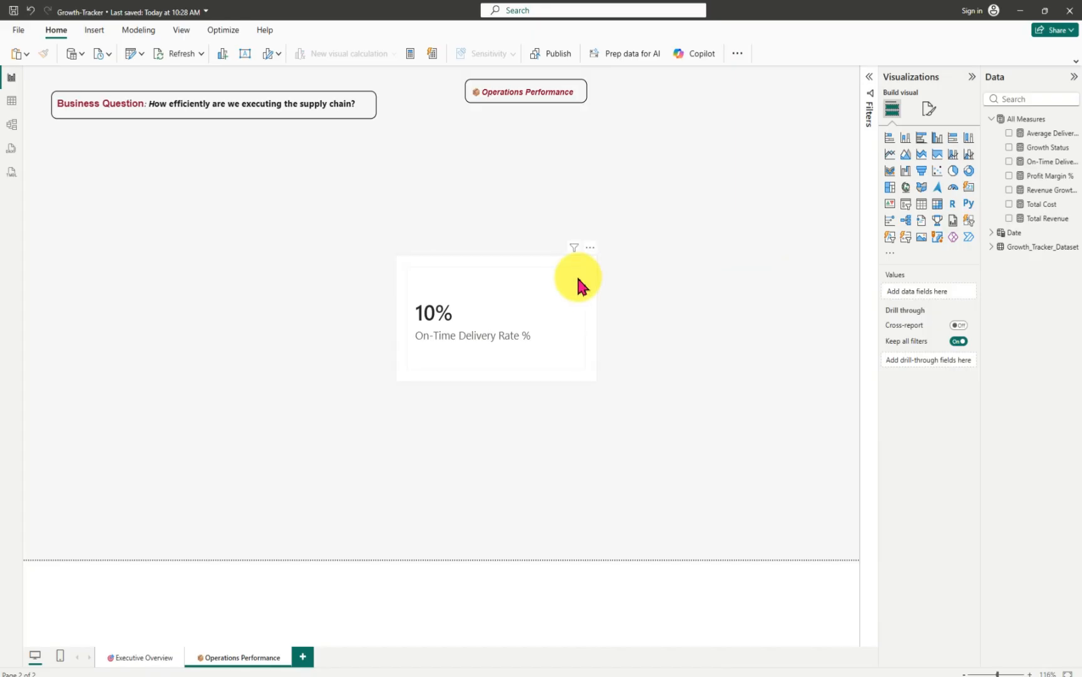
{"action": "right_click", "coordinate": [588, 254]}
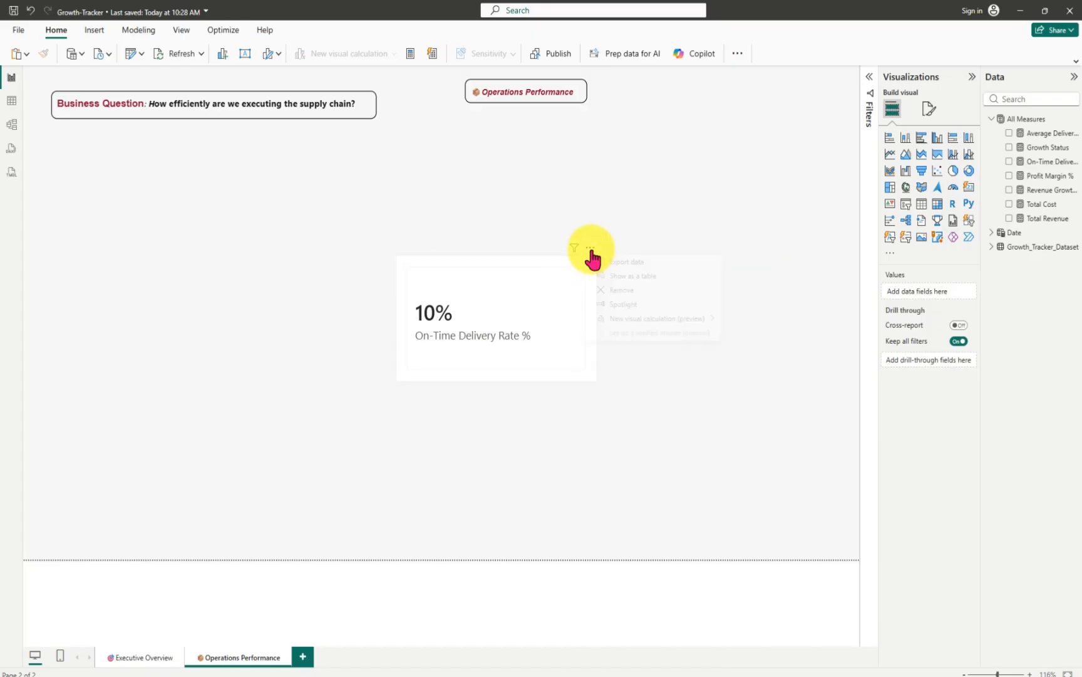
{"action": "left_click", "coordinate": [634, 292]}
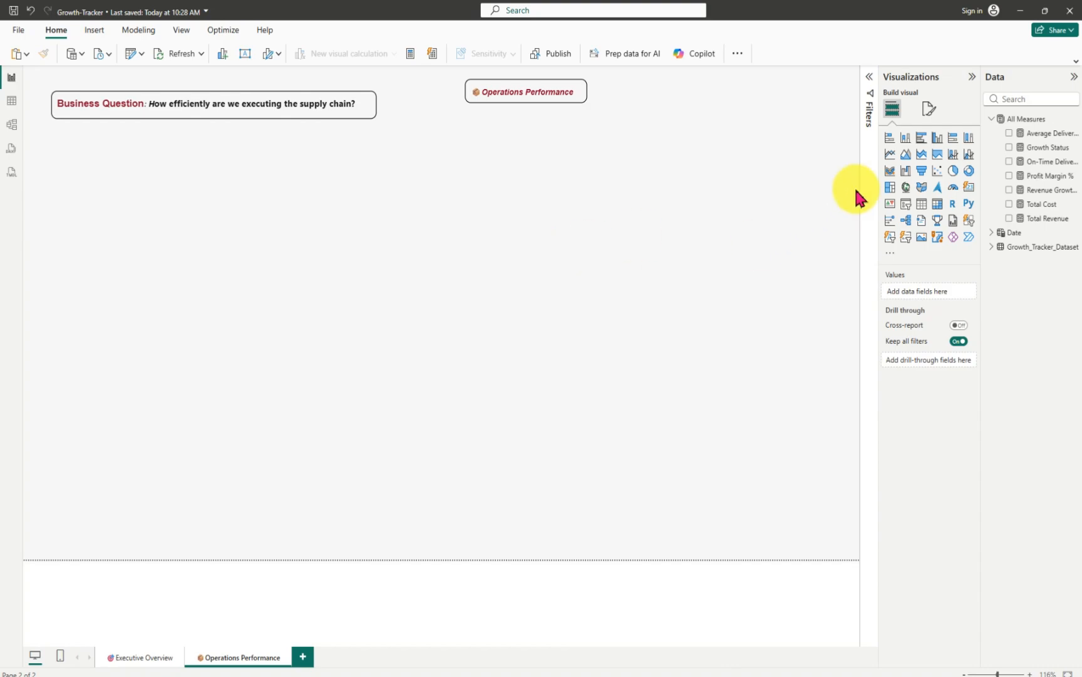
- Create a measure in the All Measures table named Order Fulfillment Rate % and start a new line for its formula
{"action": "left_click", "coordinate": [1075, 120]}
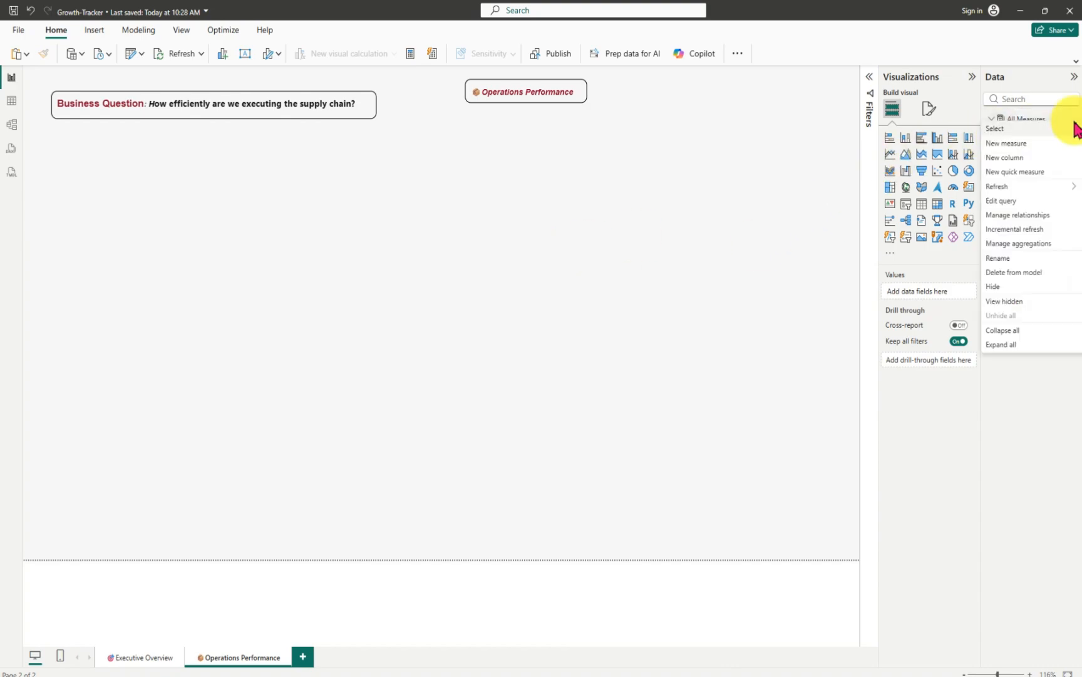
{"action": "left_click", "coordinate": [1006, 144]}
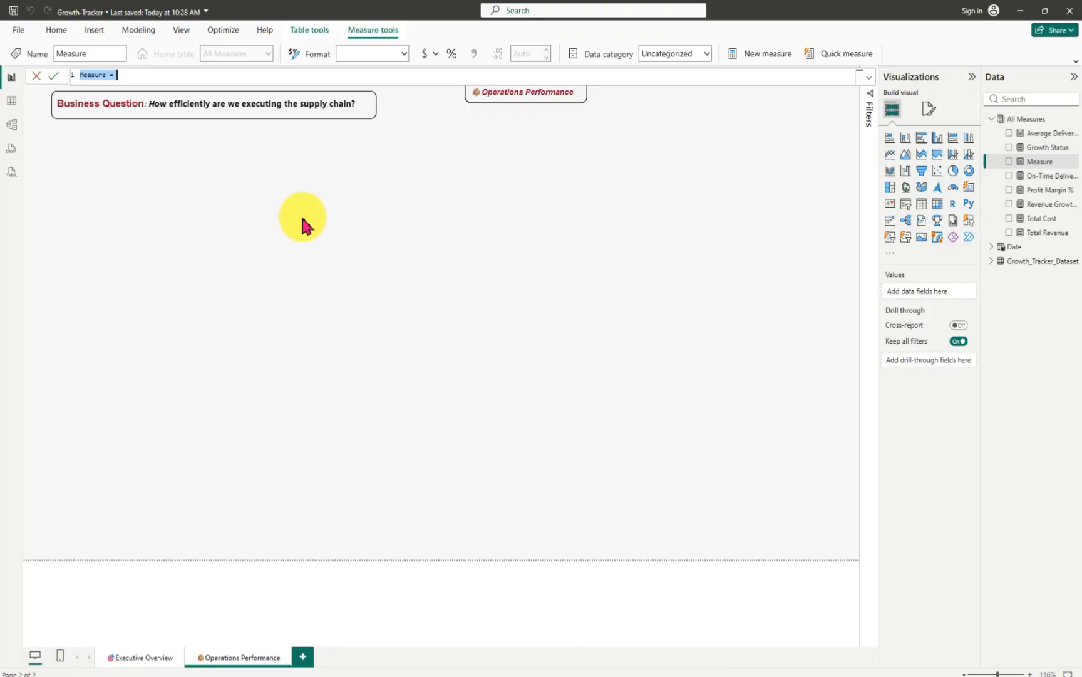
{"action": "key", "text": "BackSpace"}
{"action": "type", "text": "Order Fulfillment Rate % "}
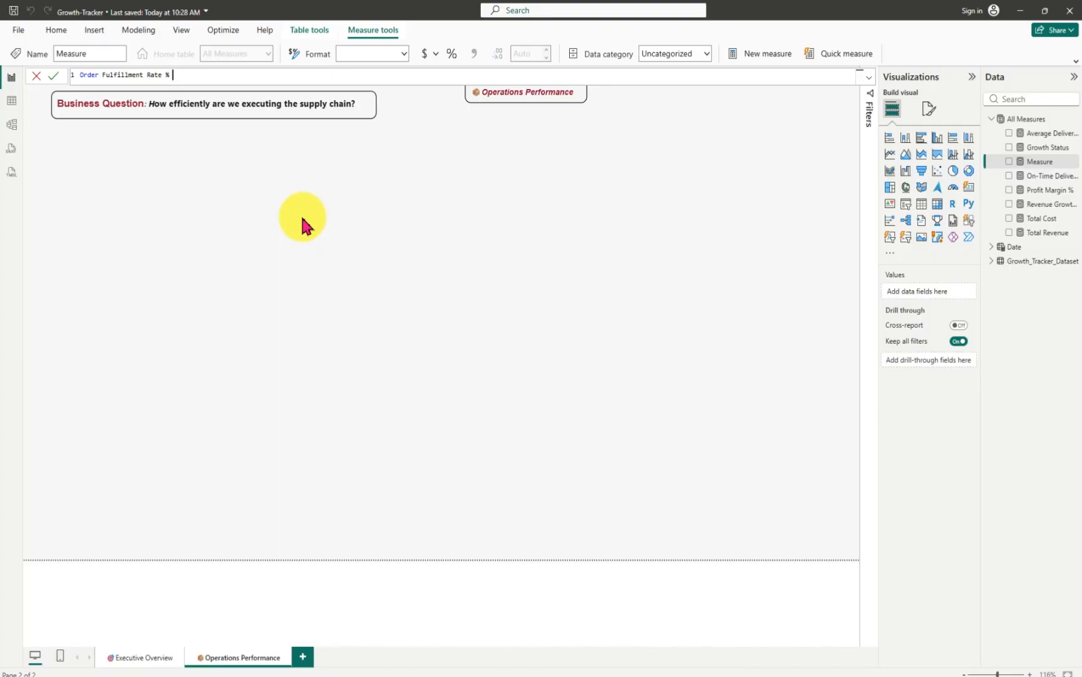
{"action": "type", "text": "="}
{"action": "key", "text": "shift+Return"}
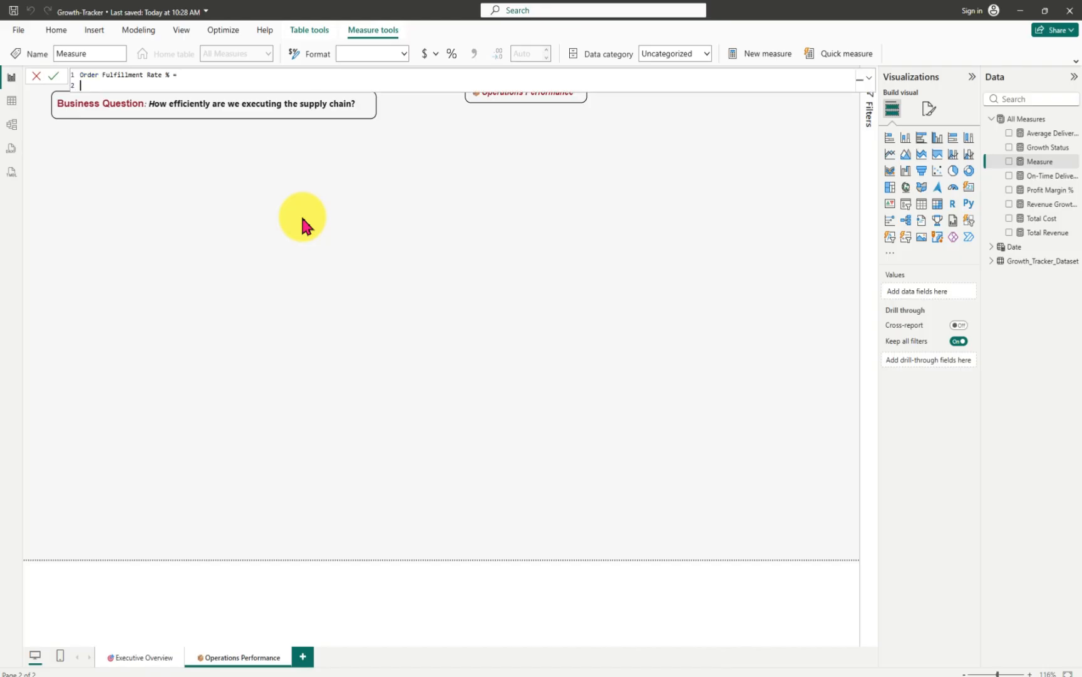
- Begin the Order Fulfillment Rate % formula with DIVIDE( and nest CALCULATE( on its own line as the numerator
{"action": "type", "text": "dive"}
{"action": "key", "text": "BackSpace"}
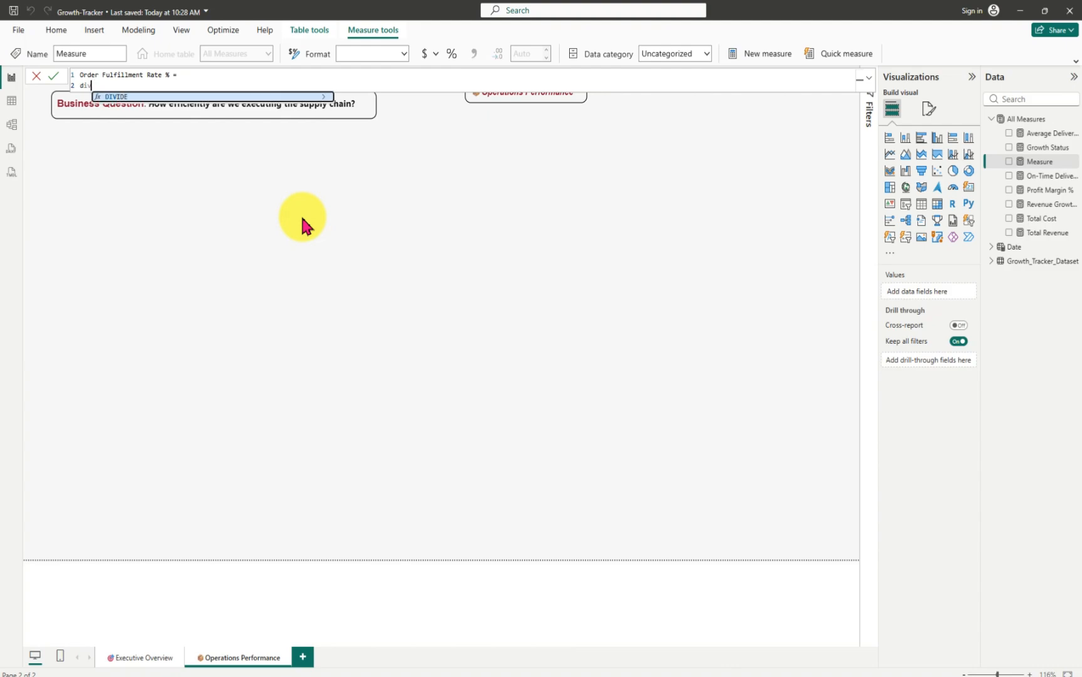
{"action": "key", "text": "Tab"}
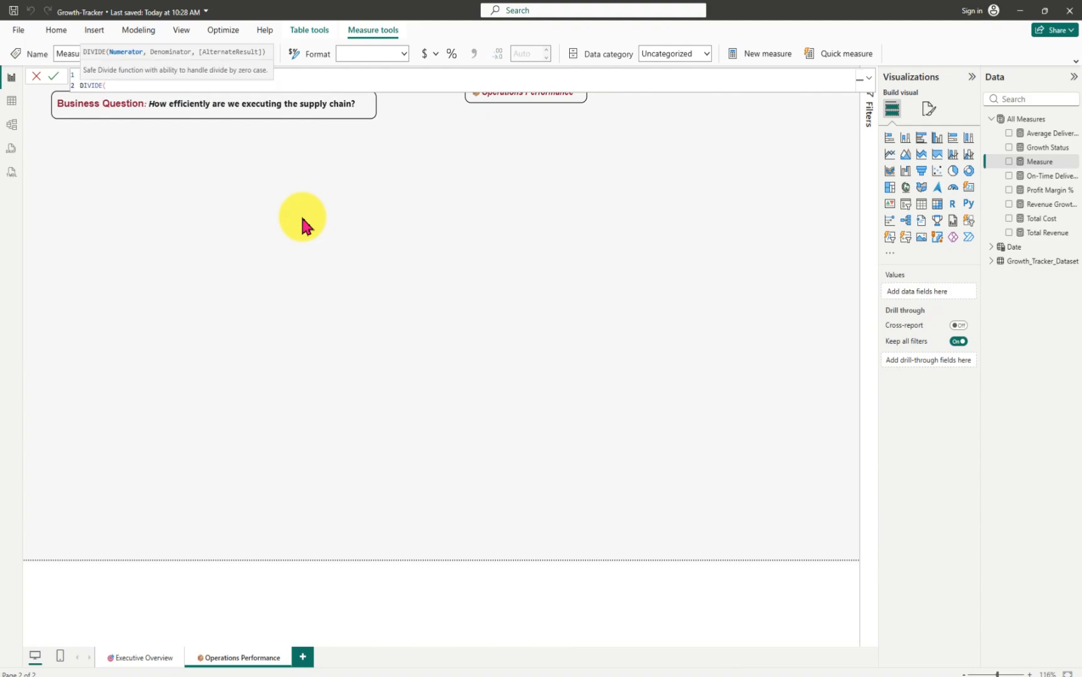
{"action": "key", "text": "shift+Return"}
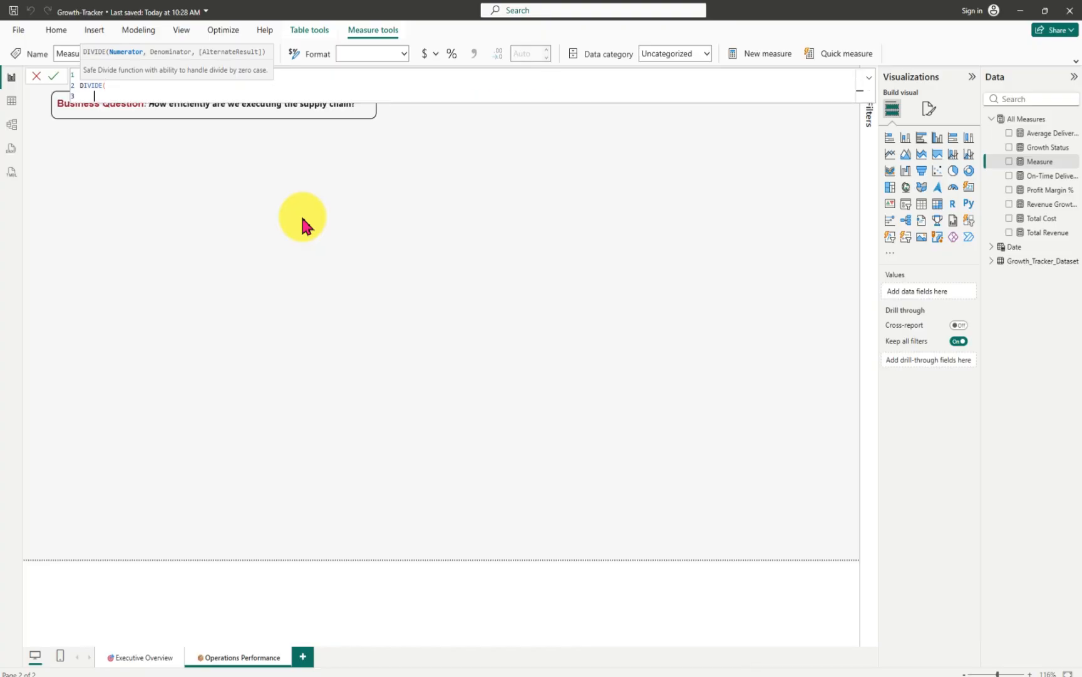
{"action": "type", "text": "cal"}
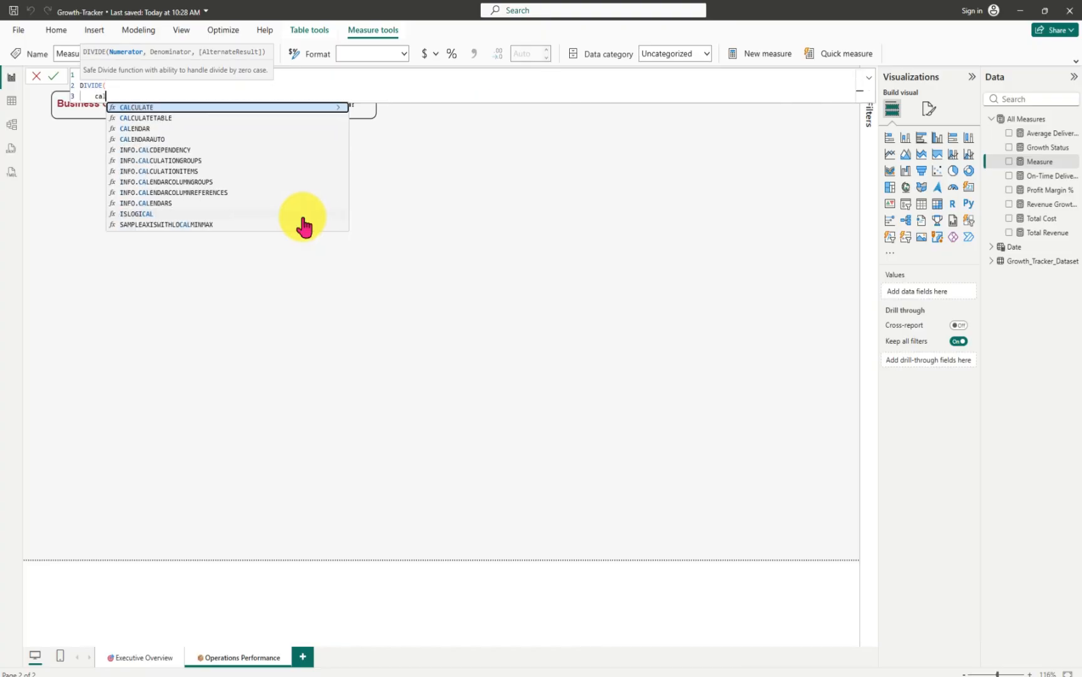
{"action": "key", "text": "Tab"}
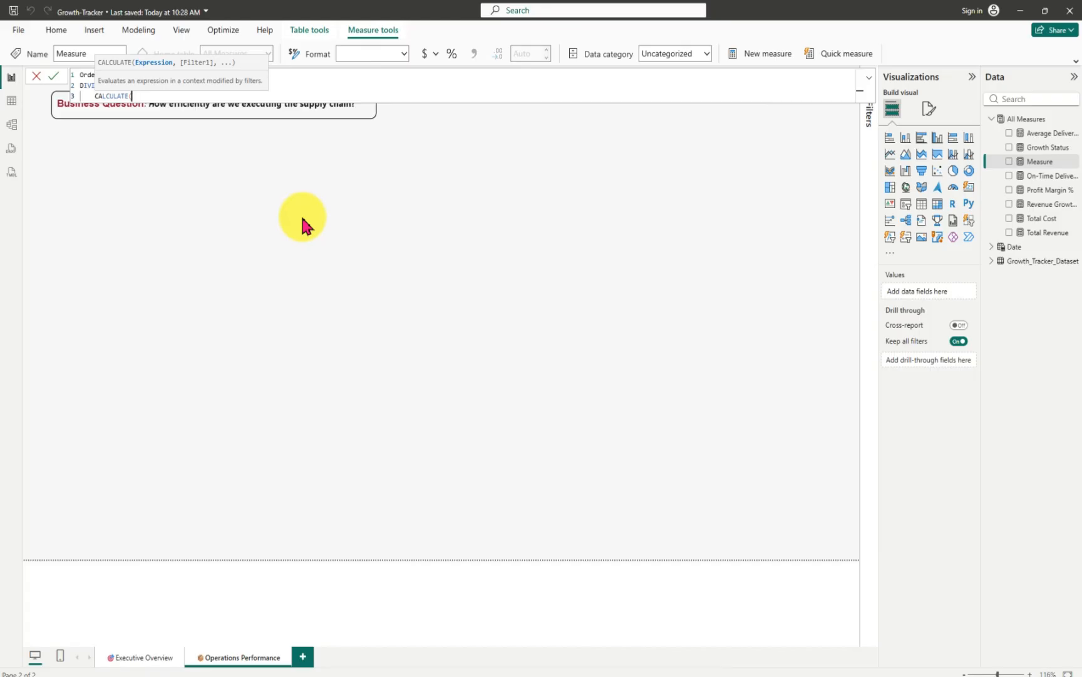
{"action": "key", "text": "shift+Return"}
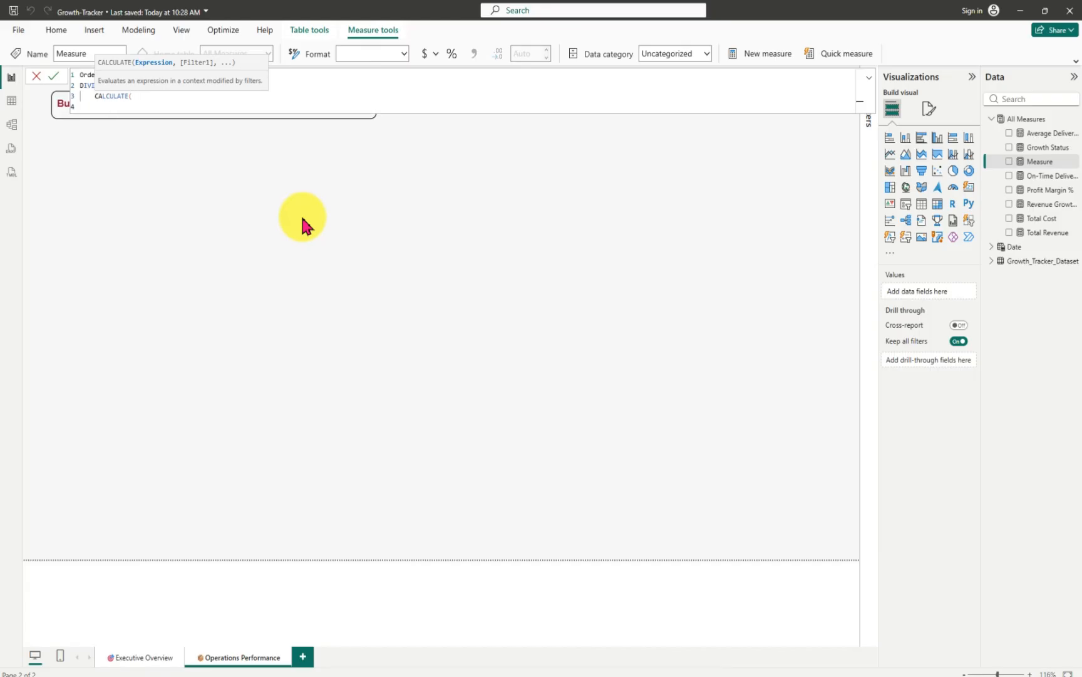
- Enter COUNTROWS(Growth_Tracker_Dataset) as the CALCULATE expression, followed by a comma and a new line
{"action": "type", "text": "coun"}
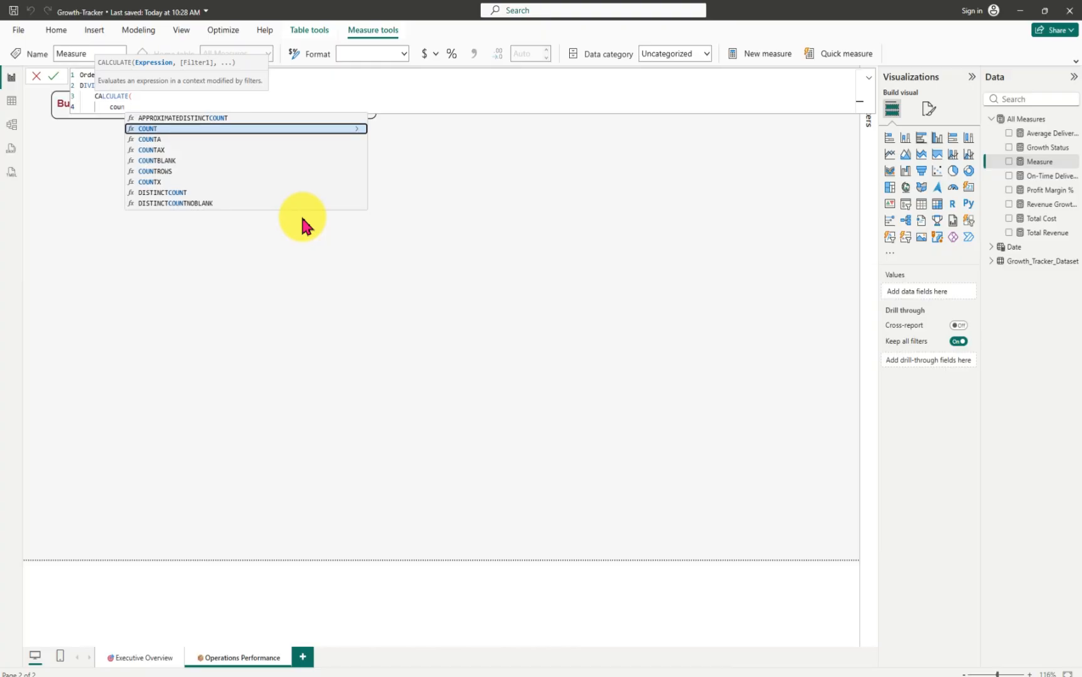
{"action": "left_click", "coordinate": [162, 171]}
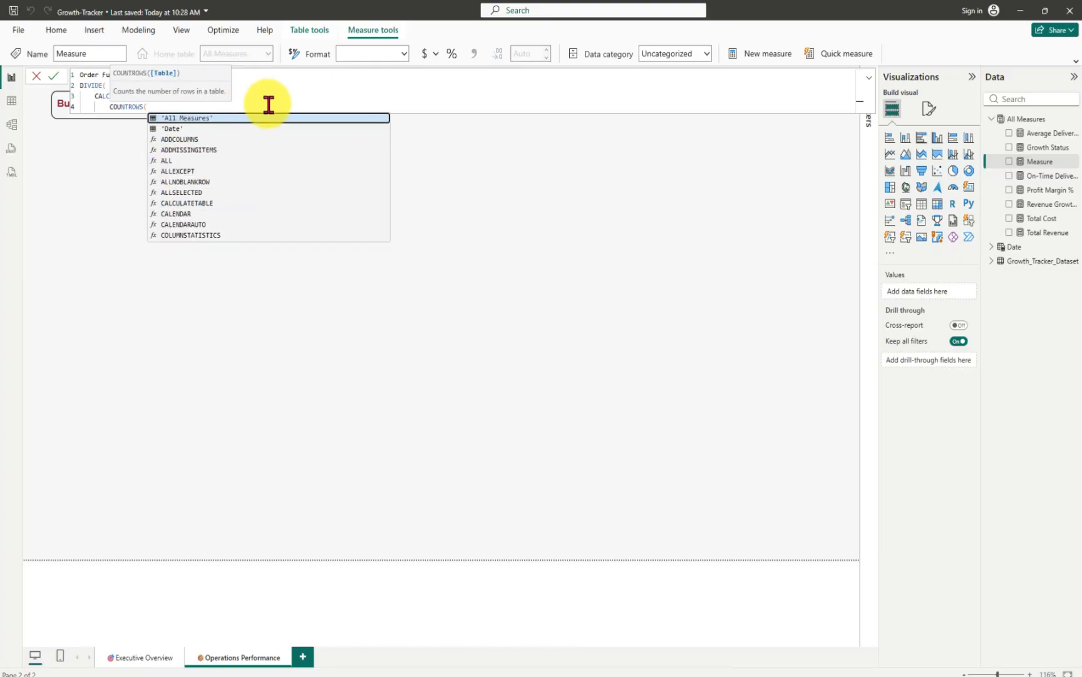
{"action": "type", "text": "grow"}
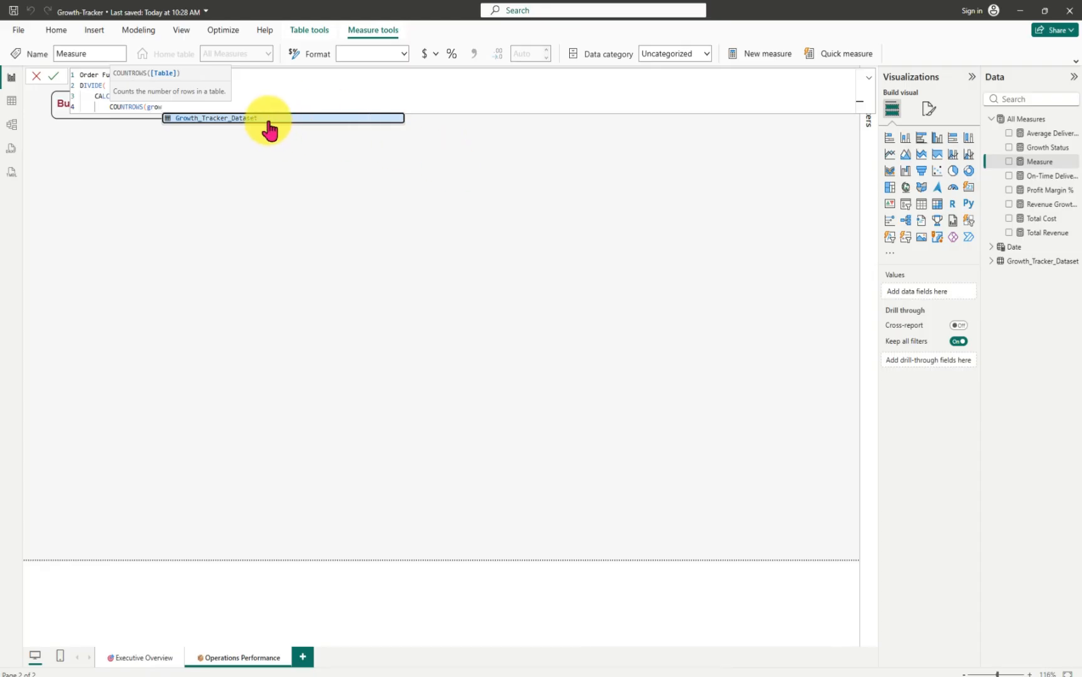
{"action": "left_click", "coordinate": [268, 119]}
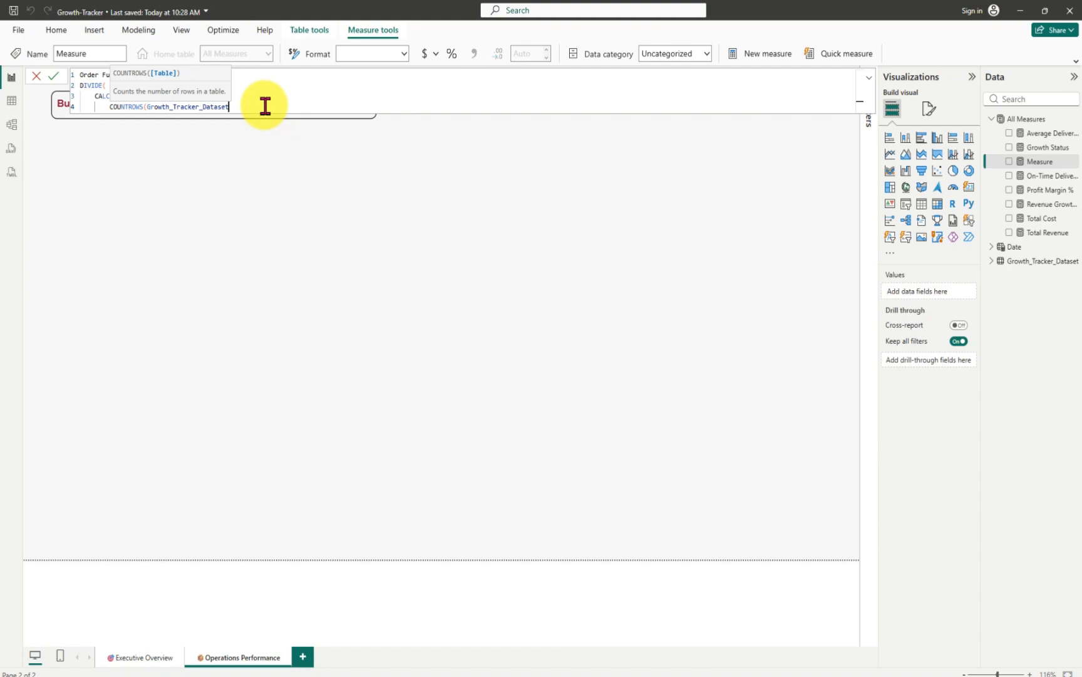
{"action": "type", "text": "),"}
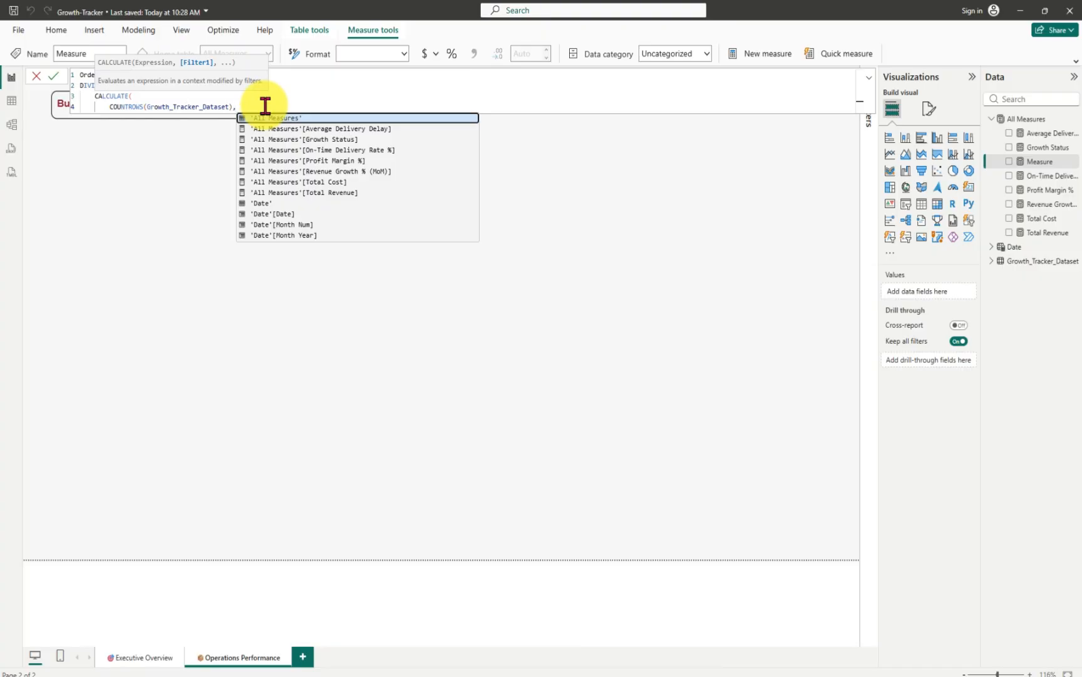
{"action": "key", "text": "shift+Return"}
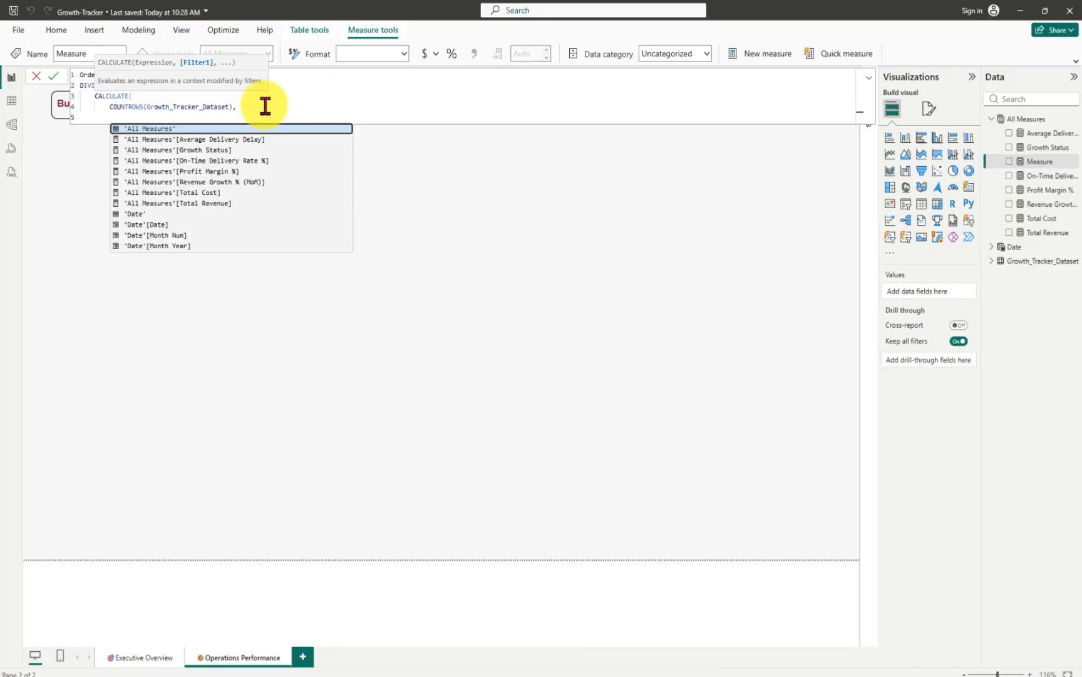
{"action": "type", "text": "sta"}
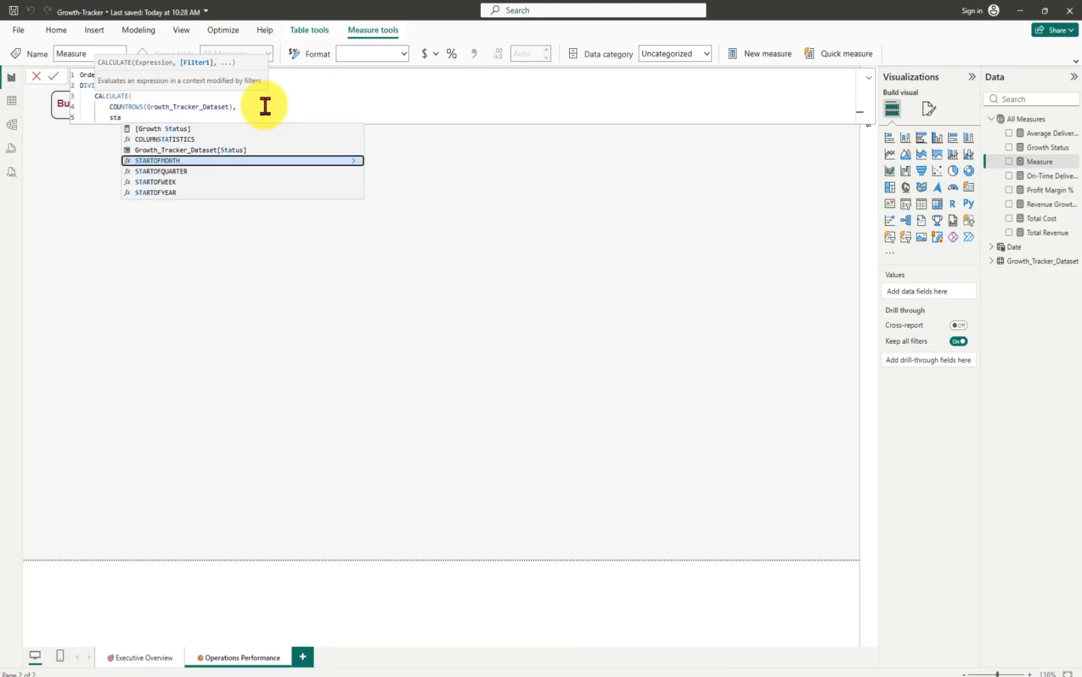
{"action": "key", "text": "BackSpace"}
{"action": "key", "text": "BackSpace"}
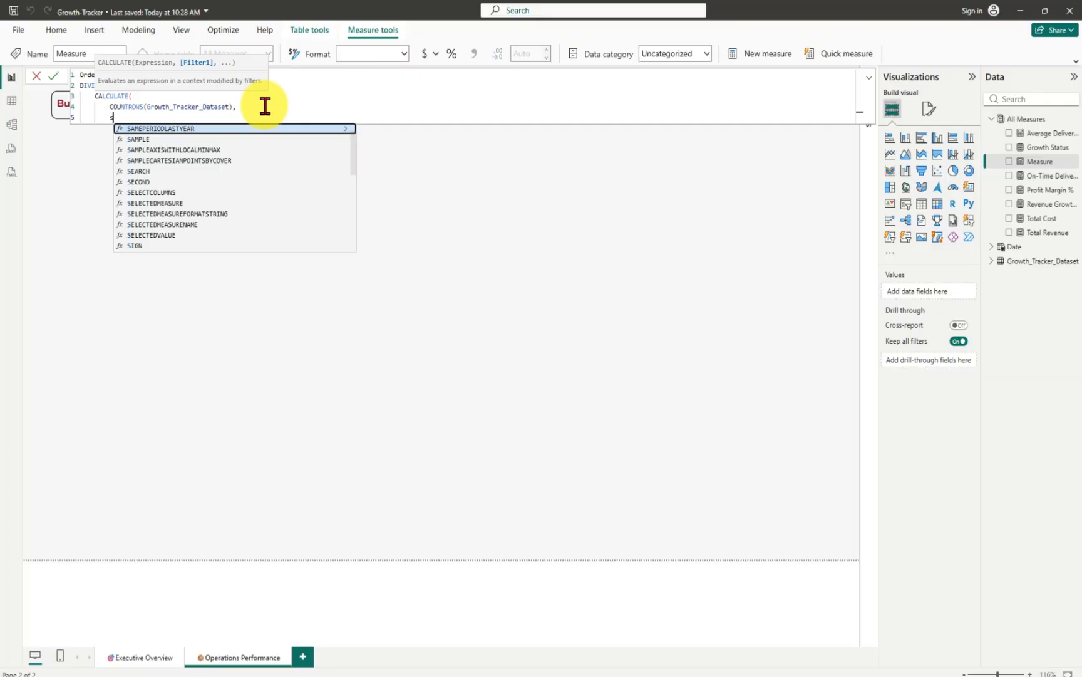
{"action": "type", "text": "ta"}
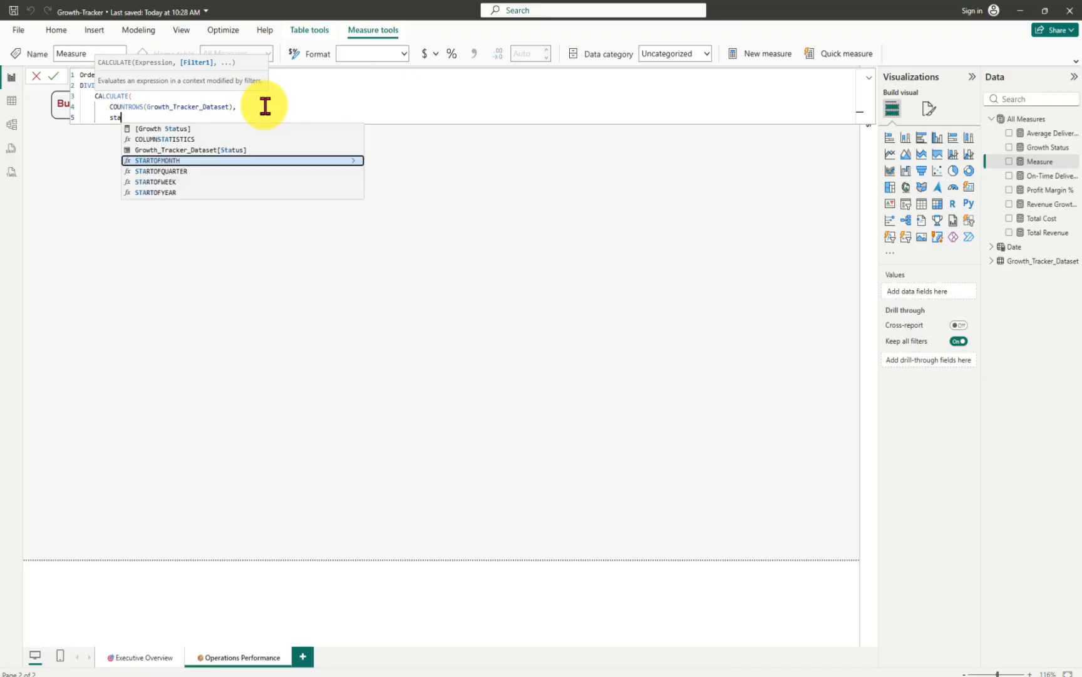
{"action": "key", "text": "BackSpace"}
{"action": "key", "text": "BackSpace"}
{"action": "key", "text": "BackSpace"}
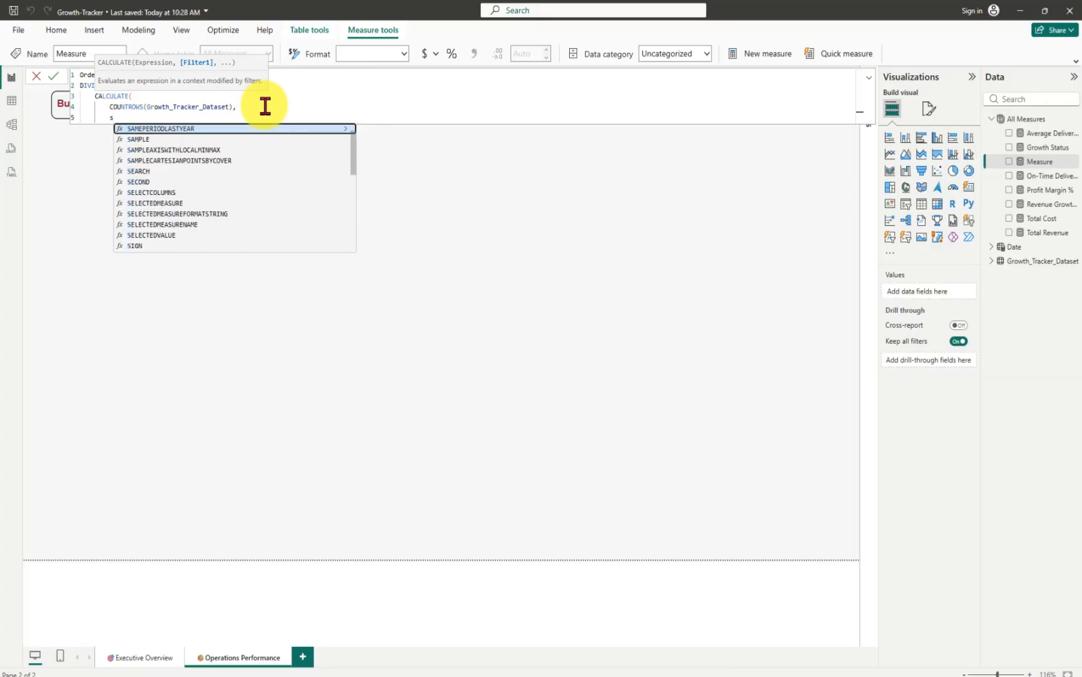
- Add the filter Growth_Tracker_Dataset[Quantity] = " Delivered" to CALCULATE, and close the function with a parenthesis and comma
{"action": "type", "text": "grow"}
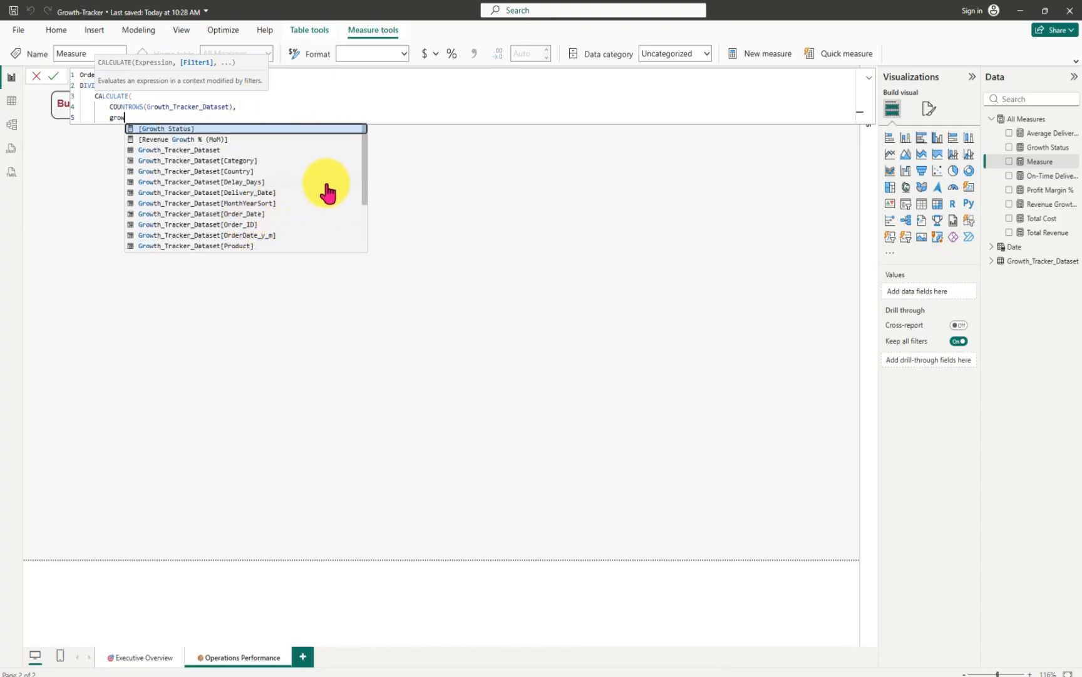
{"action": "left_click_drag", "start_coordinate": [363, 189], "coordinate": [362, 217]}
{"action": "left_click", "coordinate": [226, 205]}
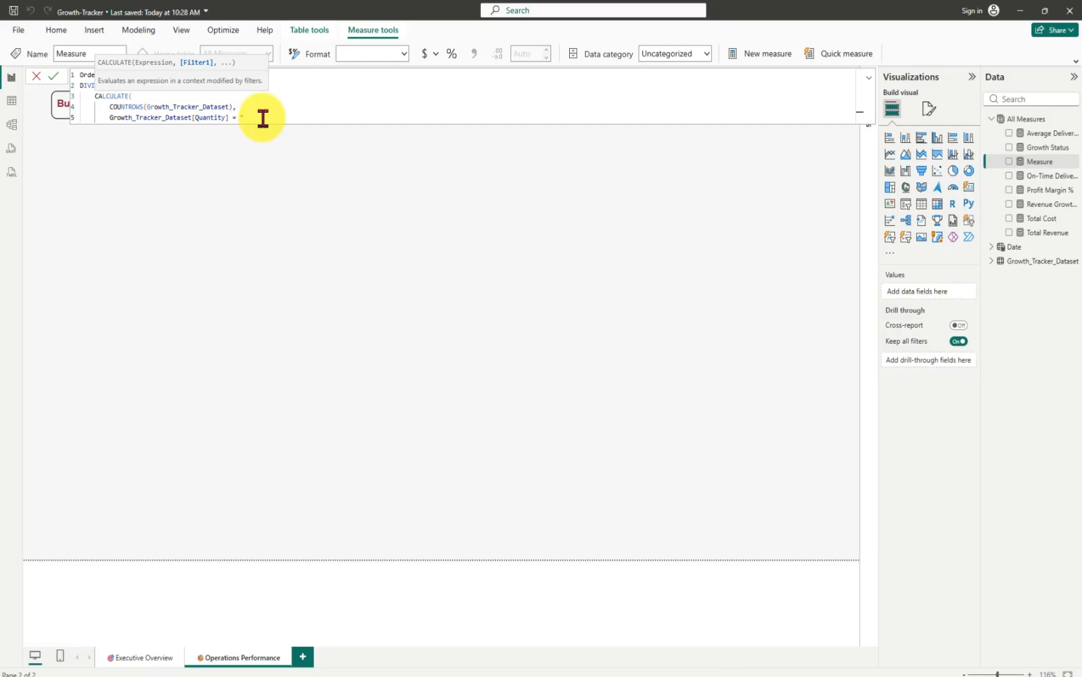
{"action": "type", "text": "= \" Delivered\""}
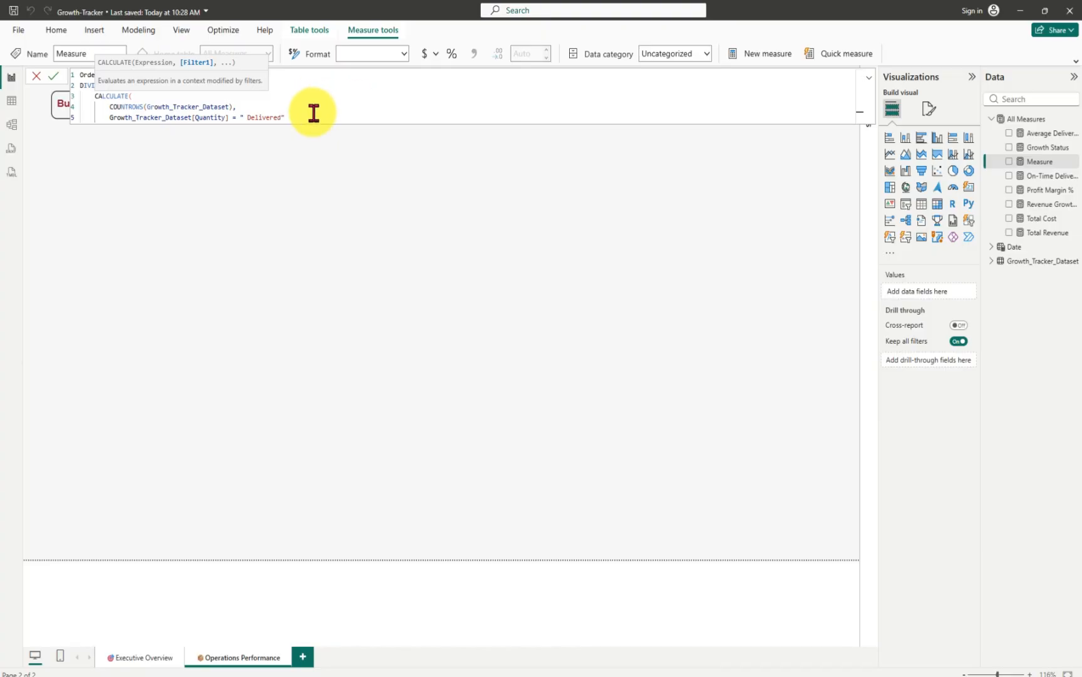
{"action": "type", "text": "),"}
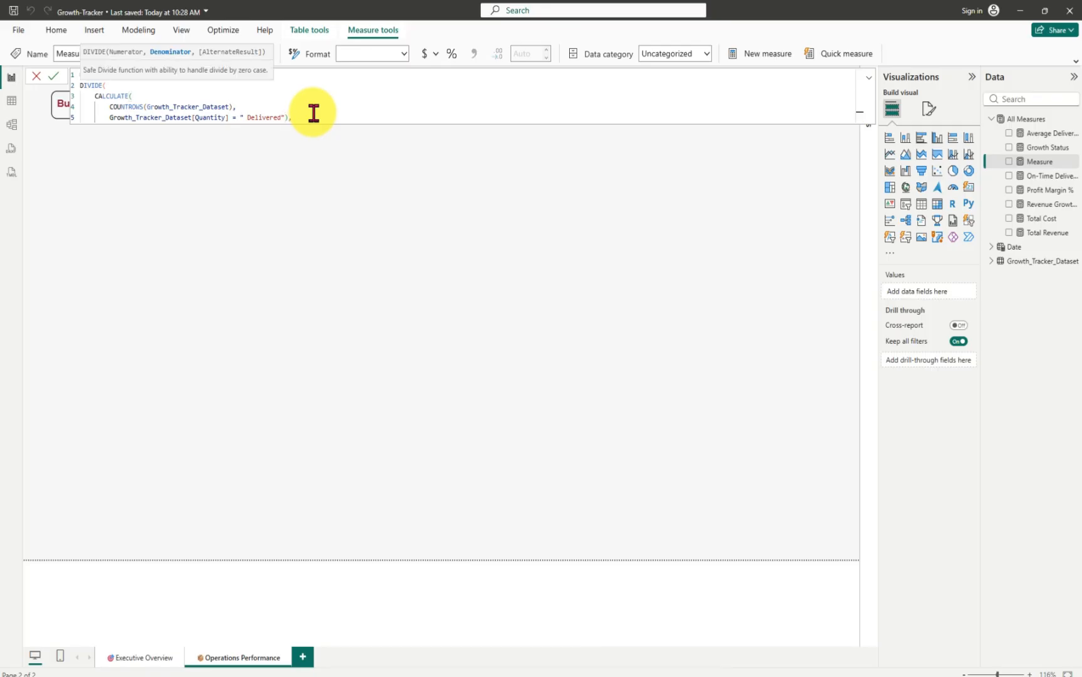
- Put CALCULATE's closing parenthesis on its own line aligned with the function name, with a new line below for the denominator
{"action": "key", "text": "shift+Return"}
{"action": "key", "text": "BackSpace"}
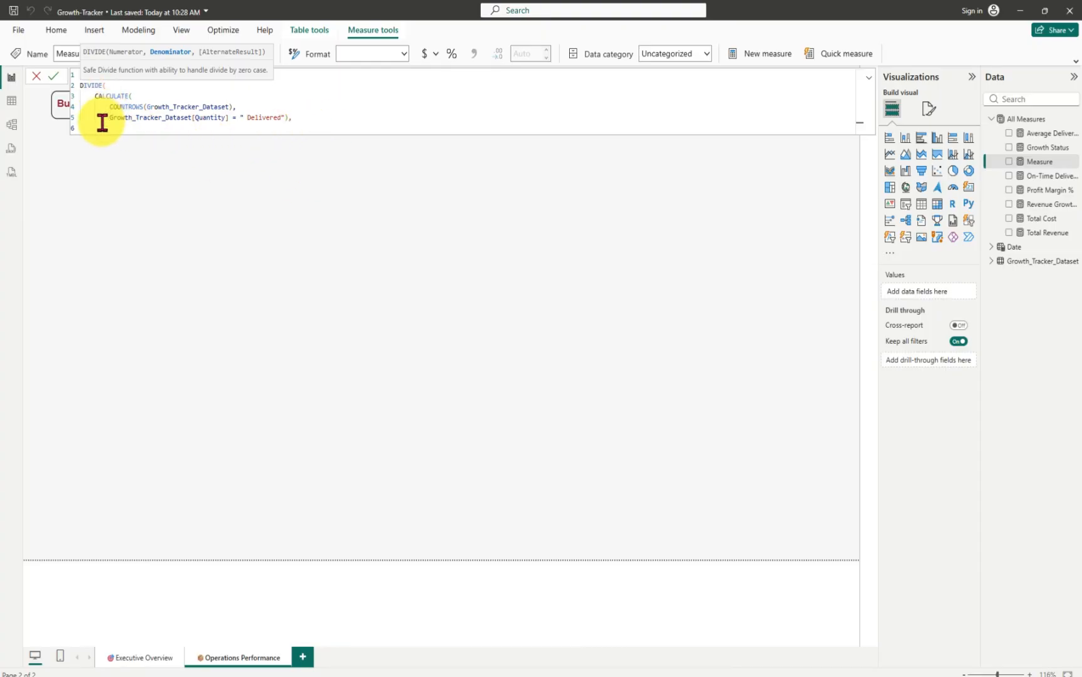
{"action": "left_click", "coordinate": [287, 117]}
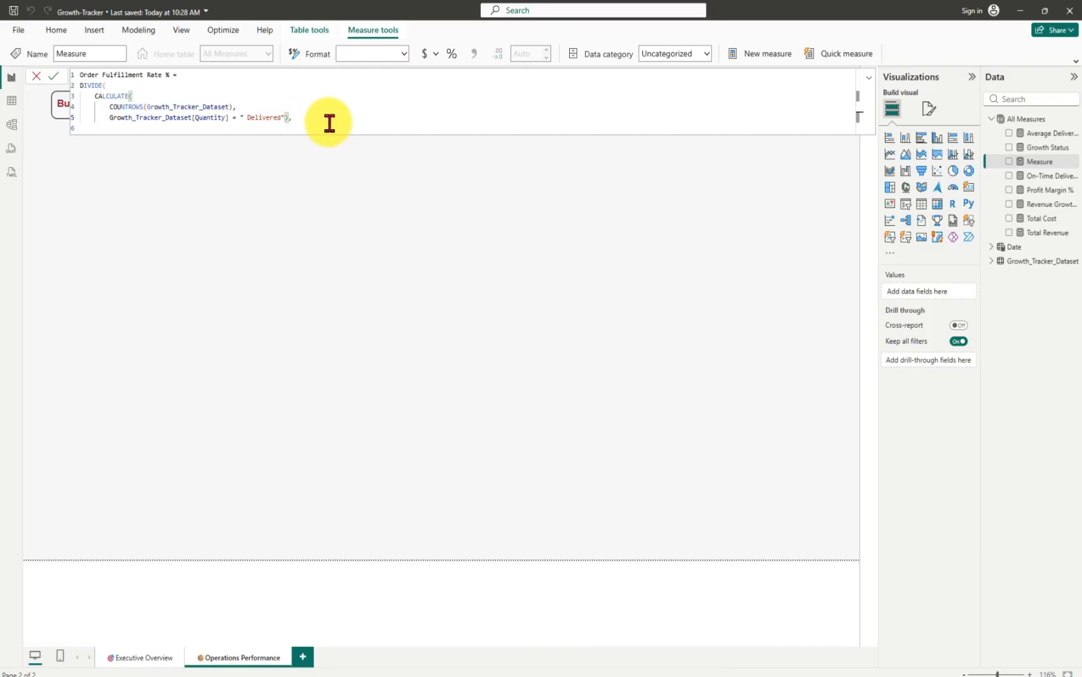
{"action": "key", "text": "shift+Return"}
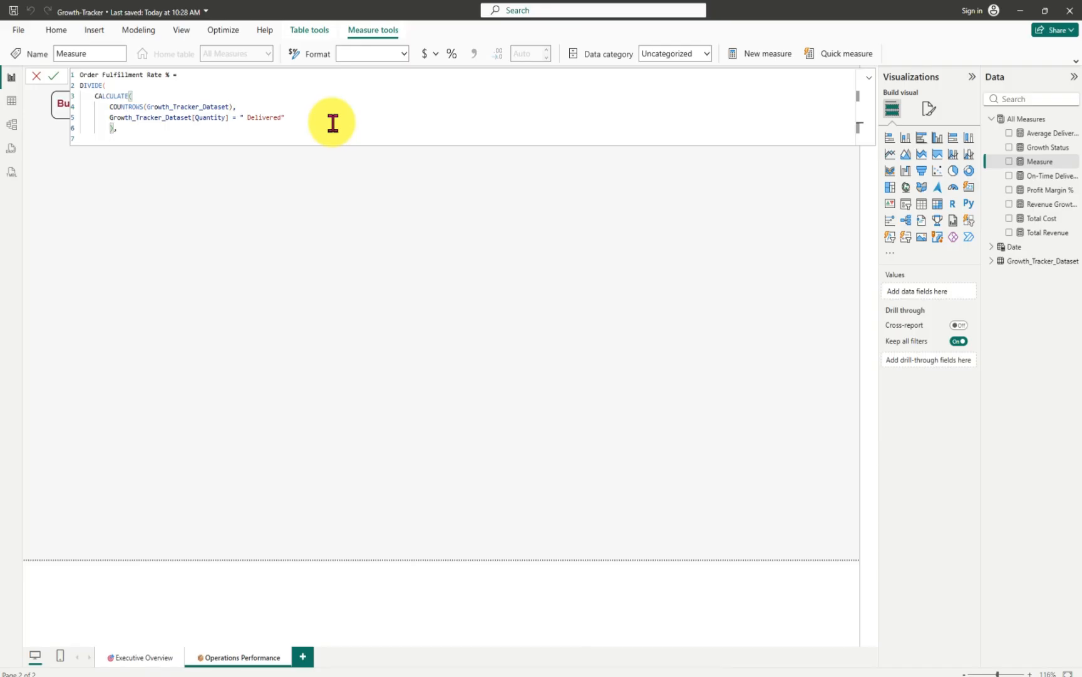
{"action": "key", "text": "BackSpace"}
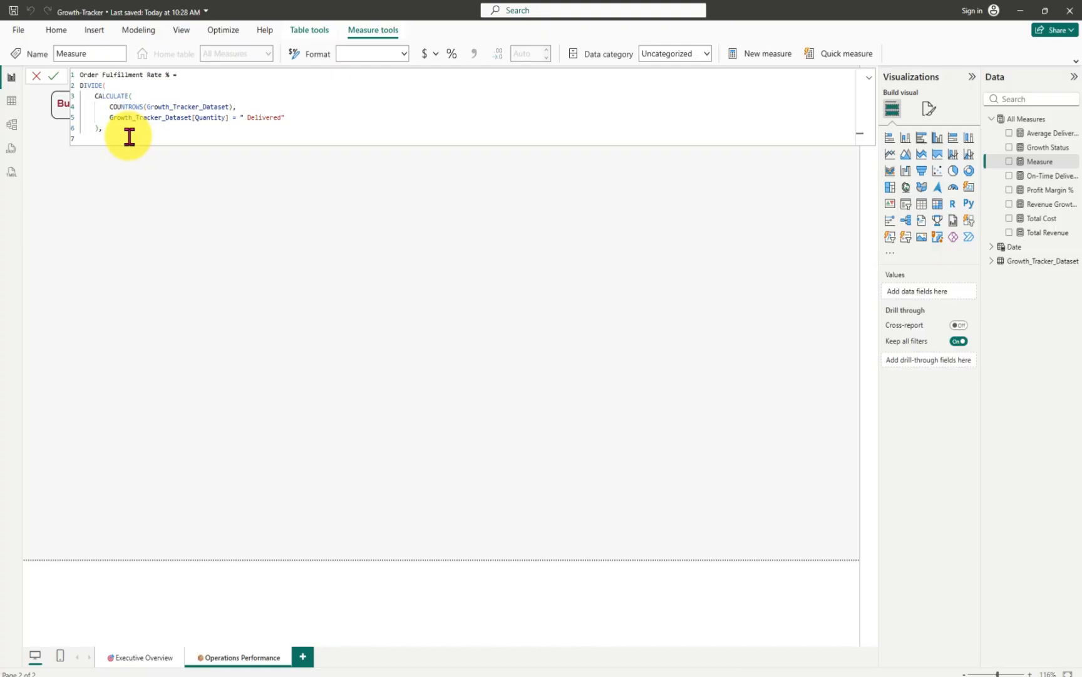
- Enter COUNTBLANK(Growth_Tracker_Dataset) as the DIVIDE denominator and close DIVIDE on its own line
{"action": "type", "text": "coun"}
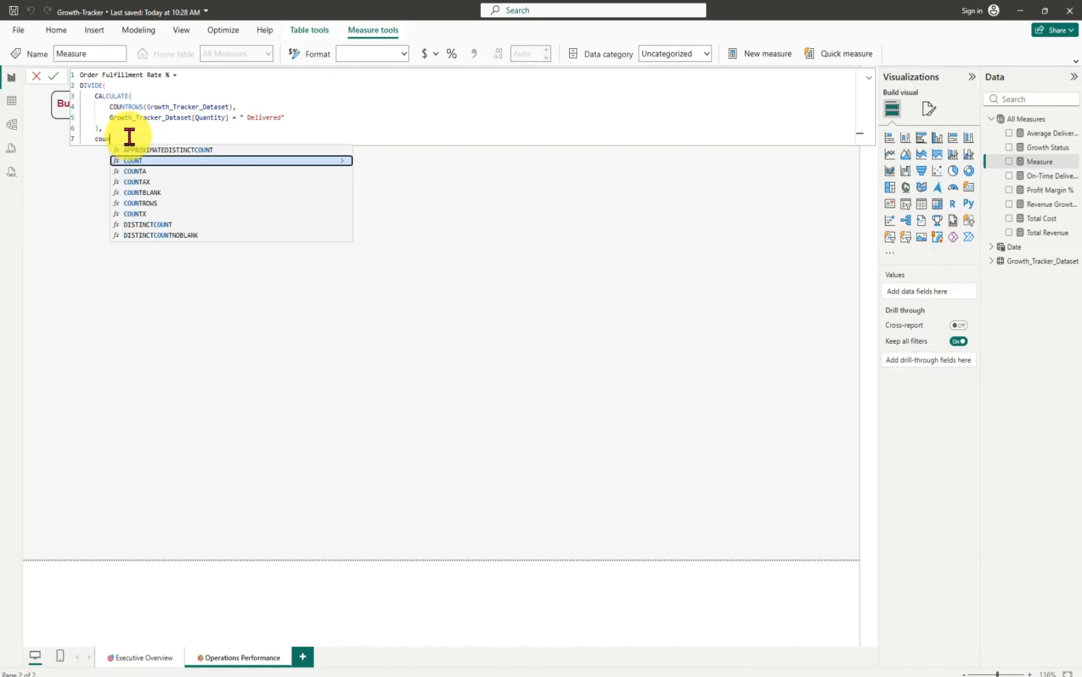
{"action": "left_click", "coordinate": [139, 192]}
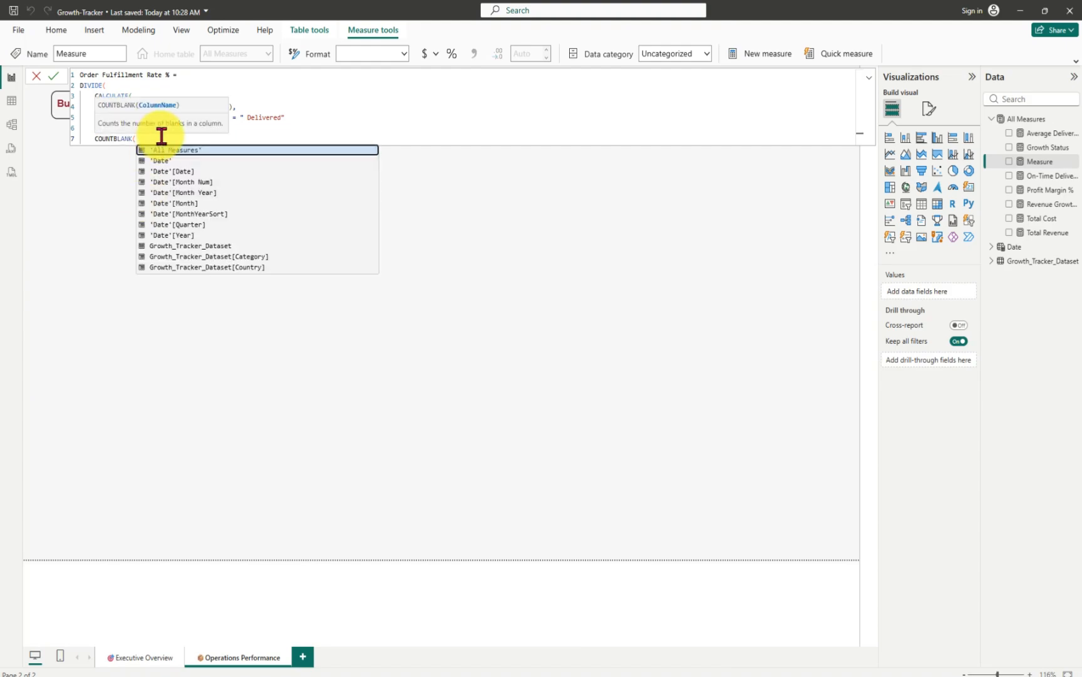
{"action": "type", "text": "gro"}
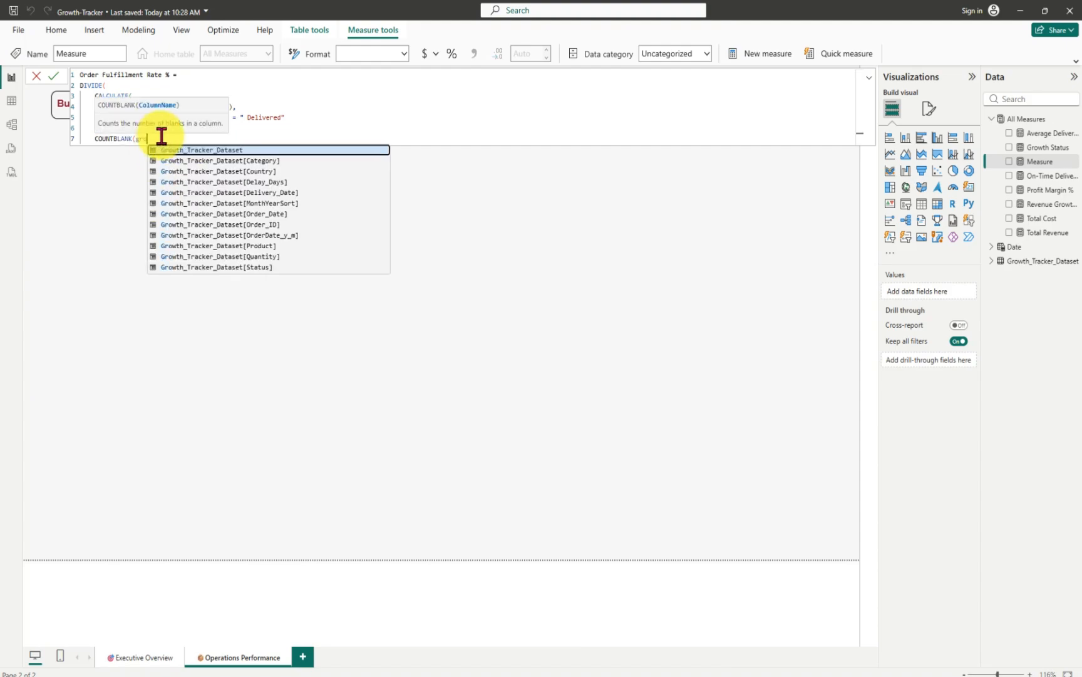
{"action": "left_click", "coordinate": [188, 152]}
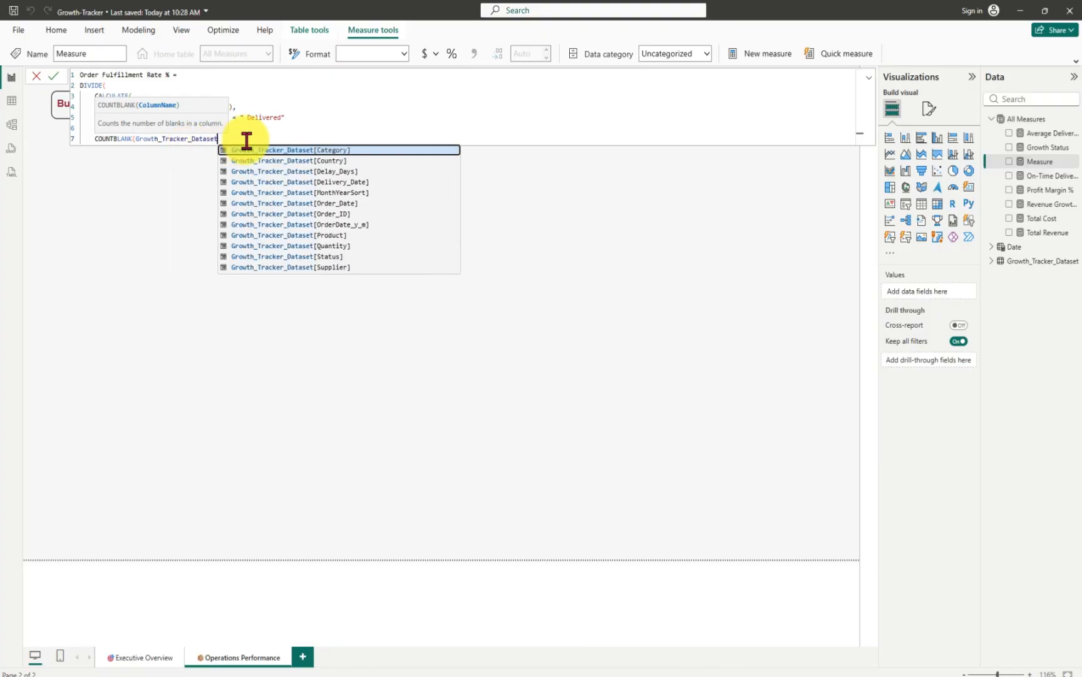
{"action": "type", "text": ")"}
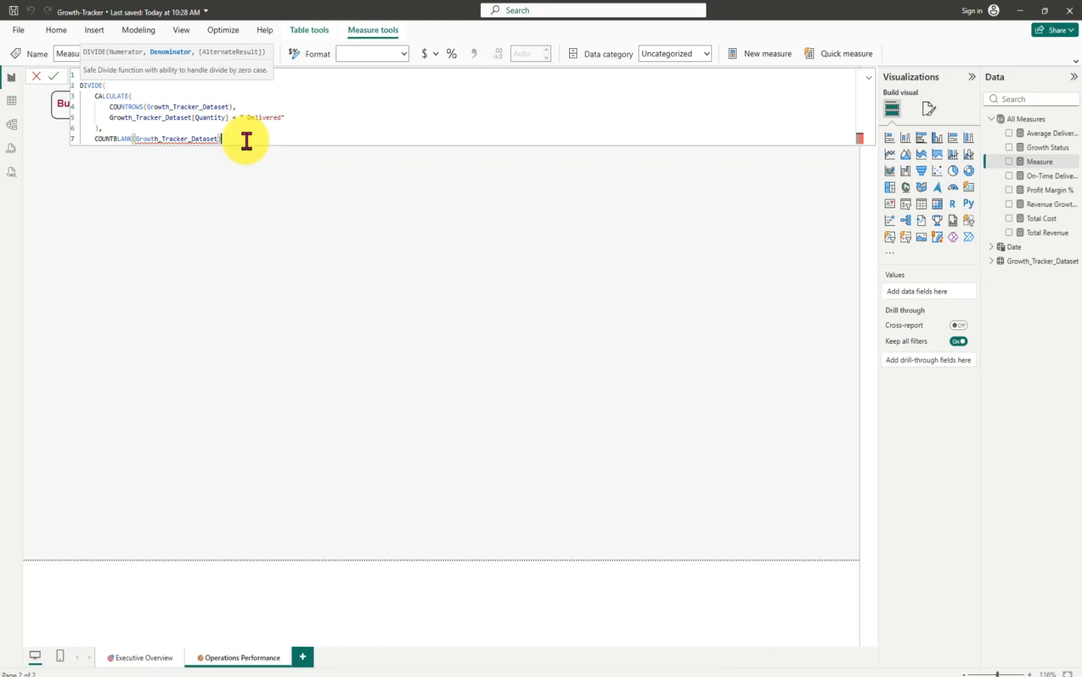
{"action": "key", "text": "Return"}
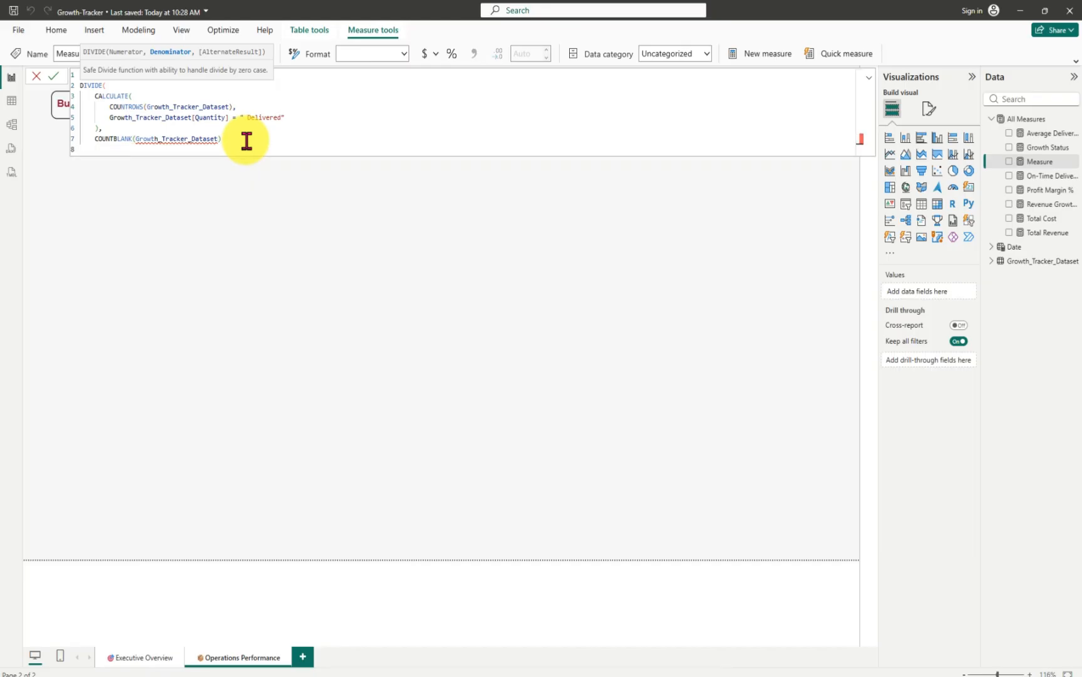
{"action": "type", "text": ")"}
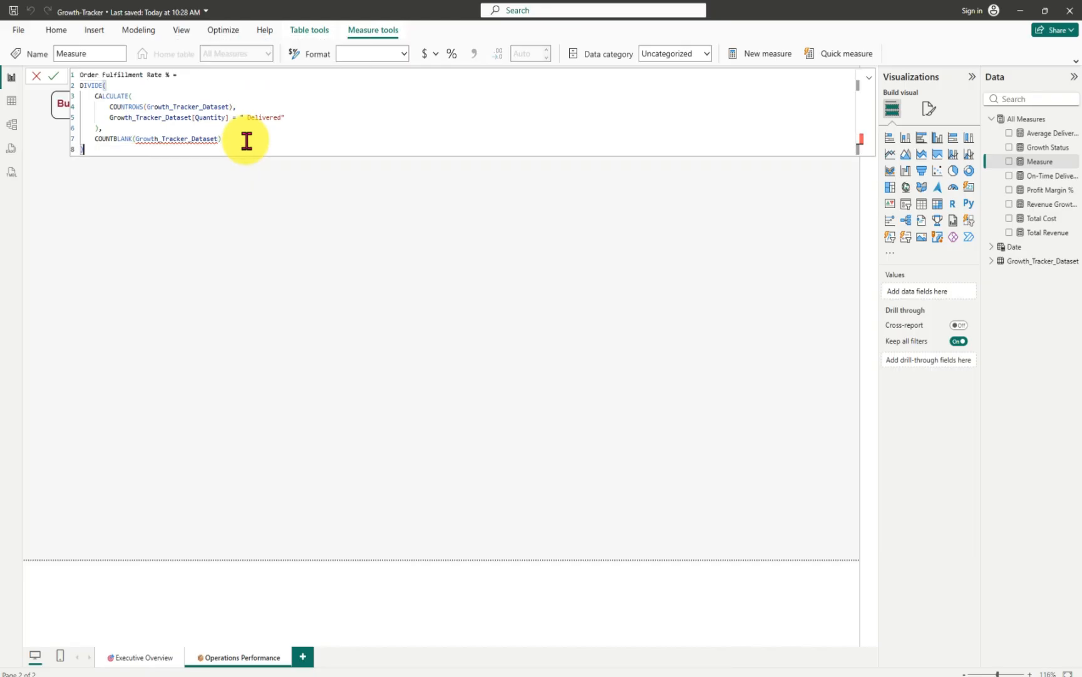
- Replace COUNTBLANK with COUNTROWS in the denominator of the Order Fulfillment Rate % formula
{"action": "double_click", "coordinate": [132, 142]}
{"action": "key", "text": "BackSpace"}
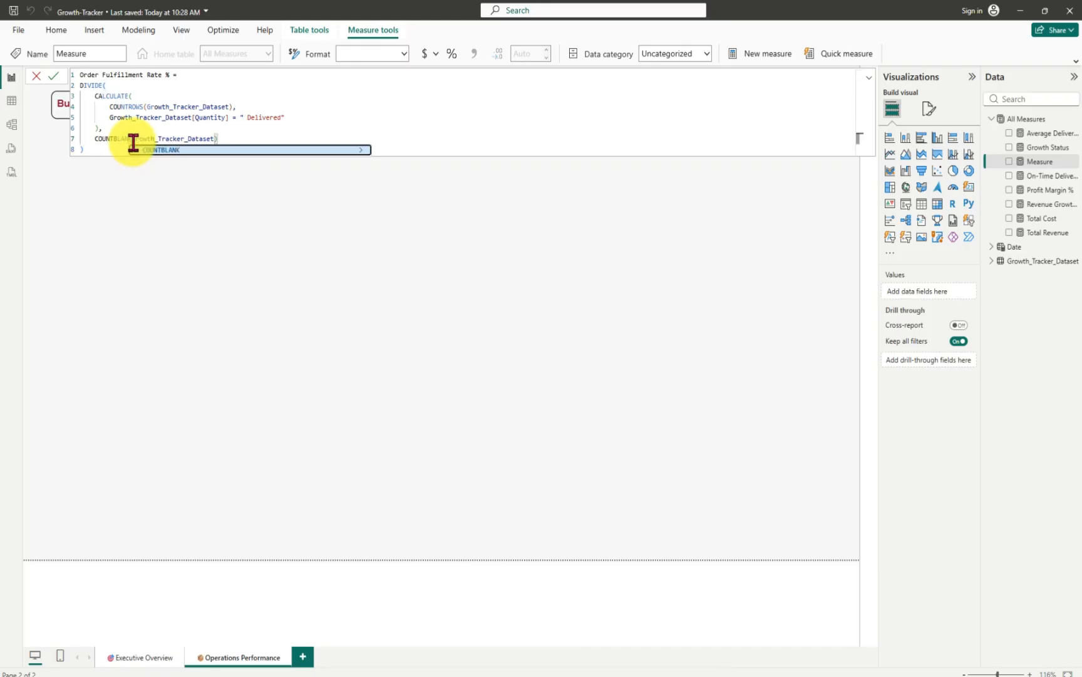
{"action": "key", "text": "BackSpace"}
{"action": "key", "text": "BackSpace"}
{"action": "key", "text": "BackSpace"}
{"action": "key", "text": "BackSpace"}
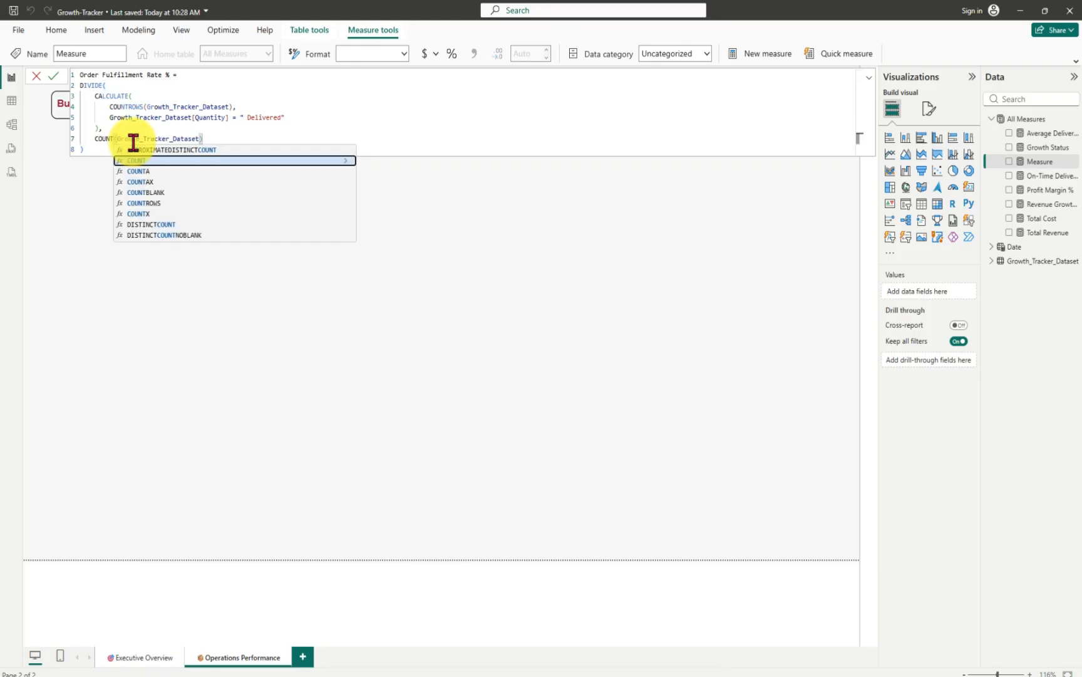
{"action": "left_click", "coordinate": [158, 204]}
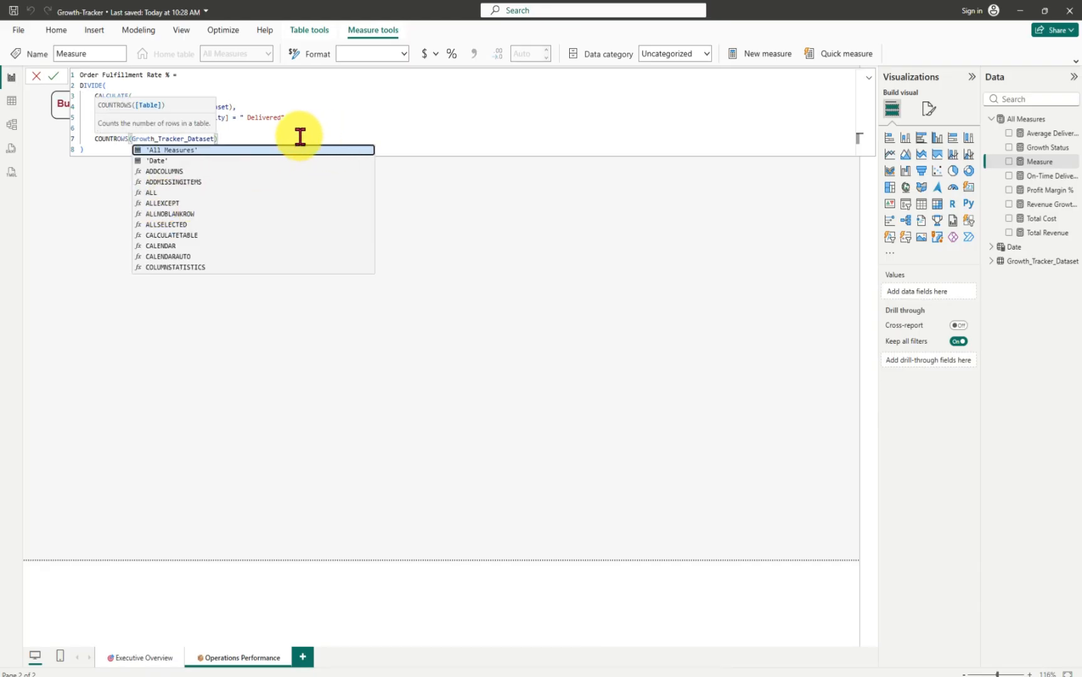
{"action": "left_click", "coordinate": [273, 136]}
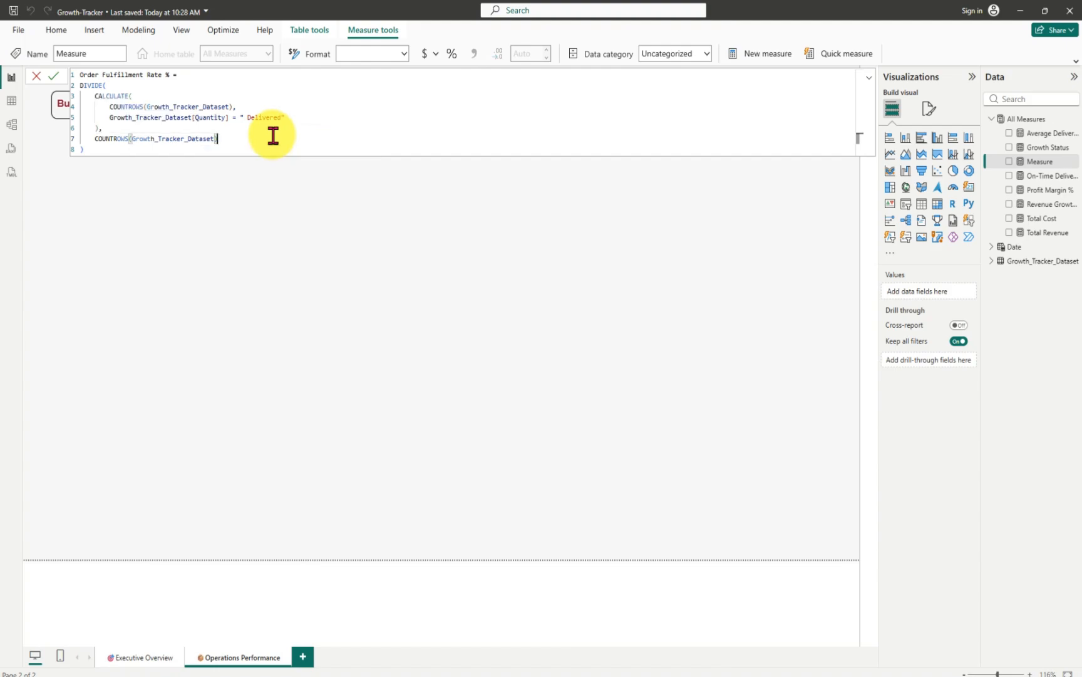
- Clear the CALCULATE numerator and COUNTROWS denominator from the DIVIDE function, leaving only its parentheses
{"action": "left_click", "coordinate": [108, 83]}
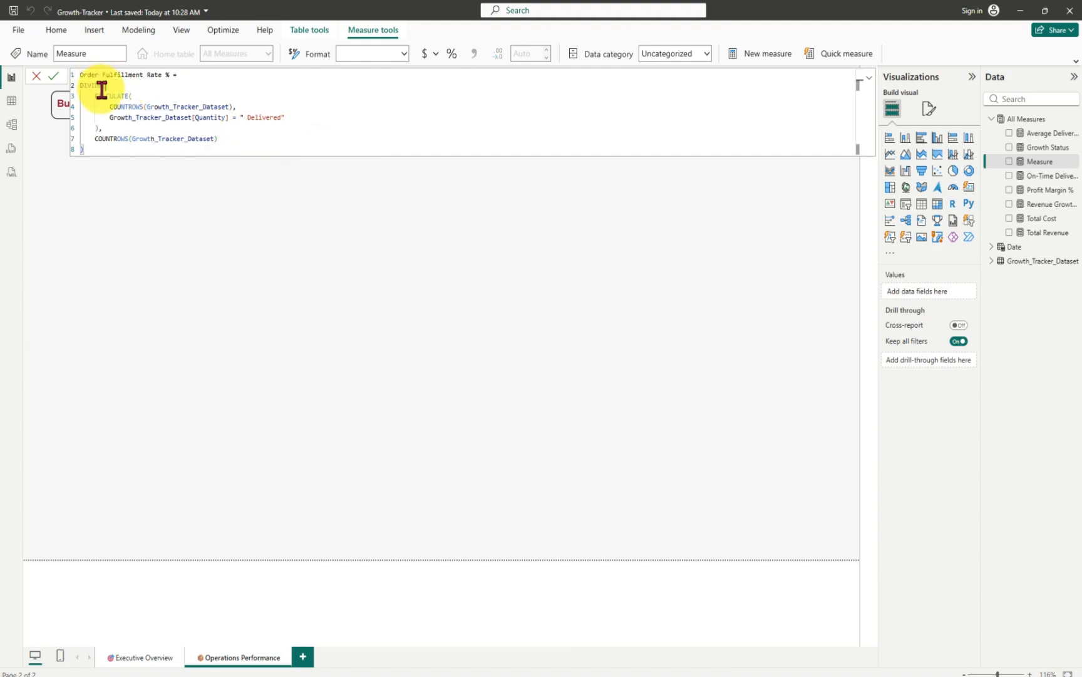
{"action": "left_click_drag", "start_coordinate": [97, 94], "coordinate": [258, 139]}
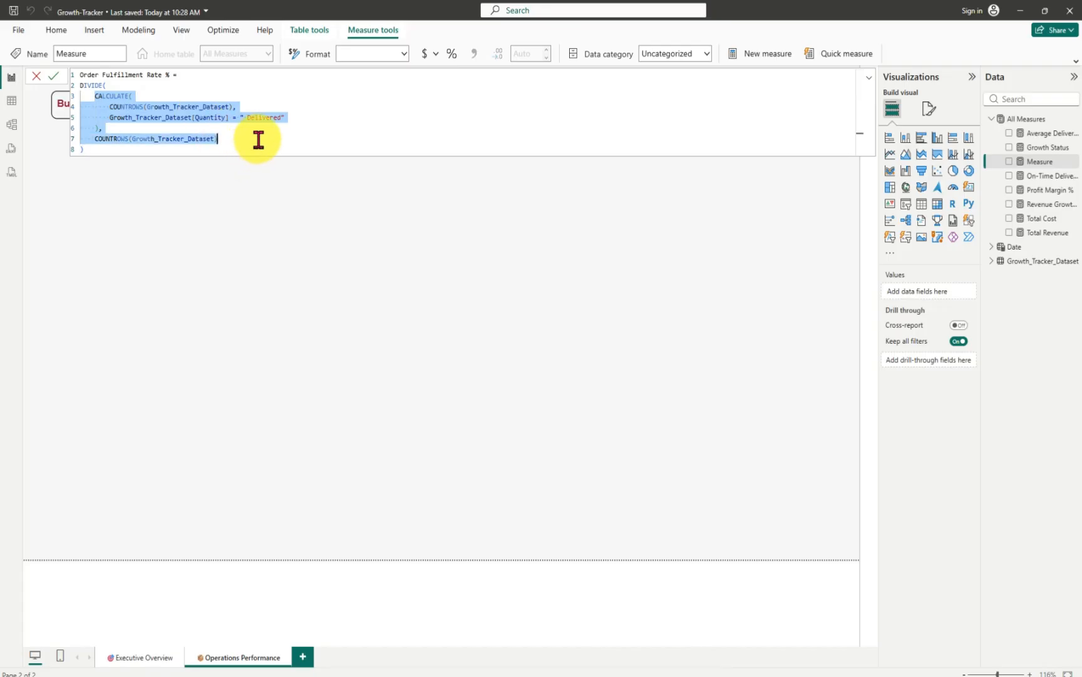
{"action": "key", "text": "BackSpace"}
{"action": "left_click", "coordinate": [112, 86]}
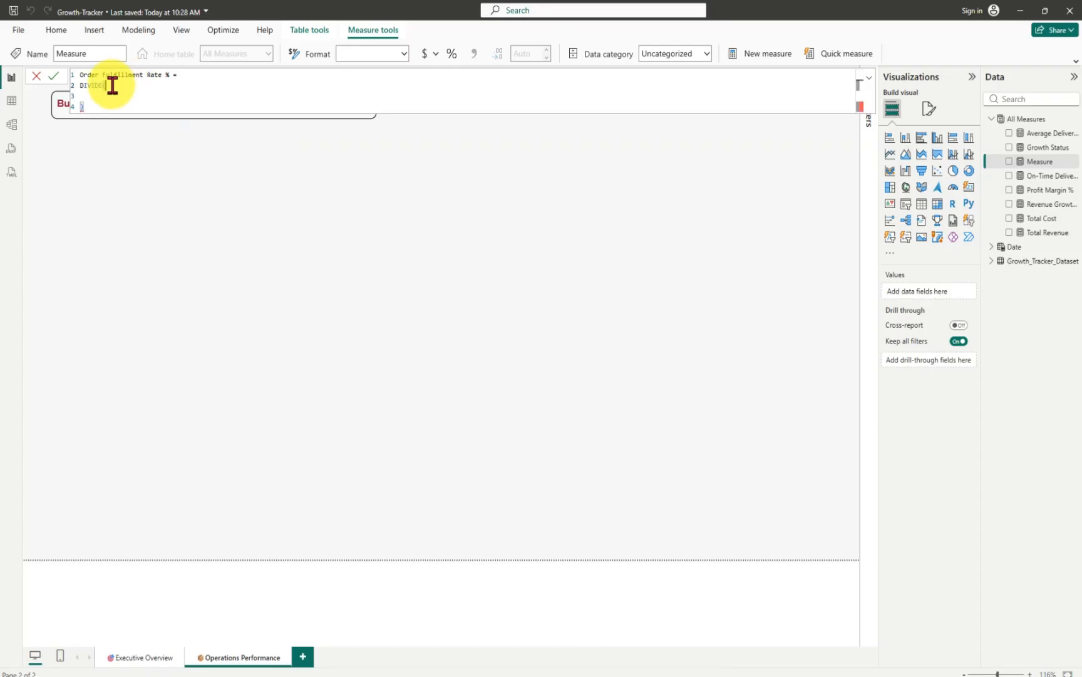
{"action": "key", "text": "BackSpace"}
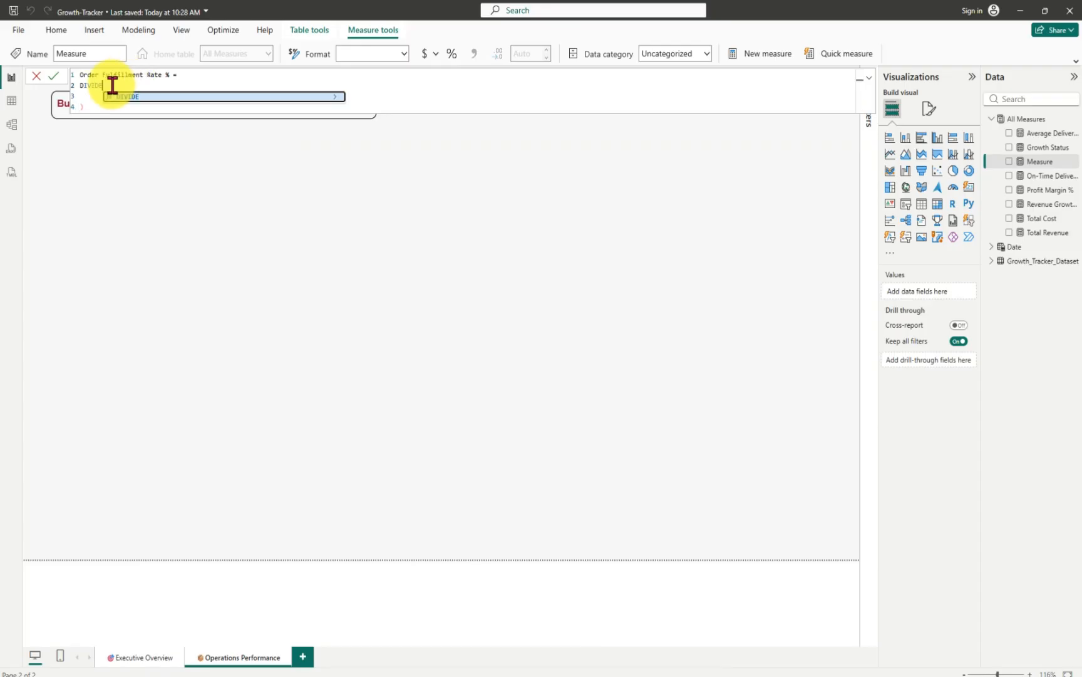
{"action": "type", "text": "("}
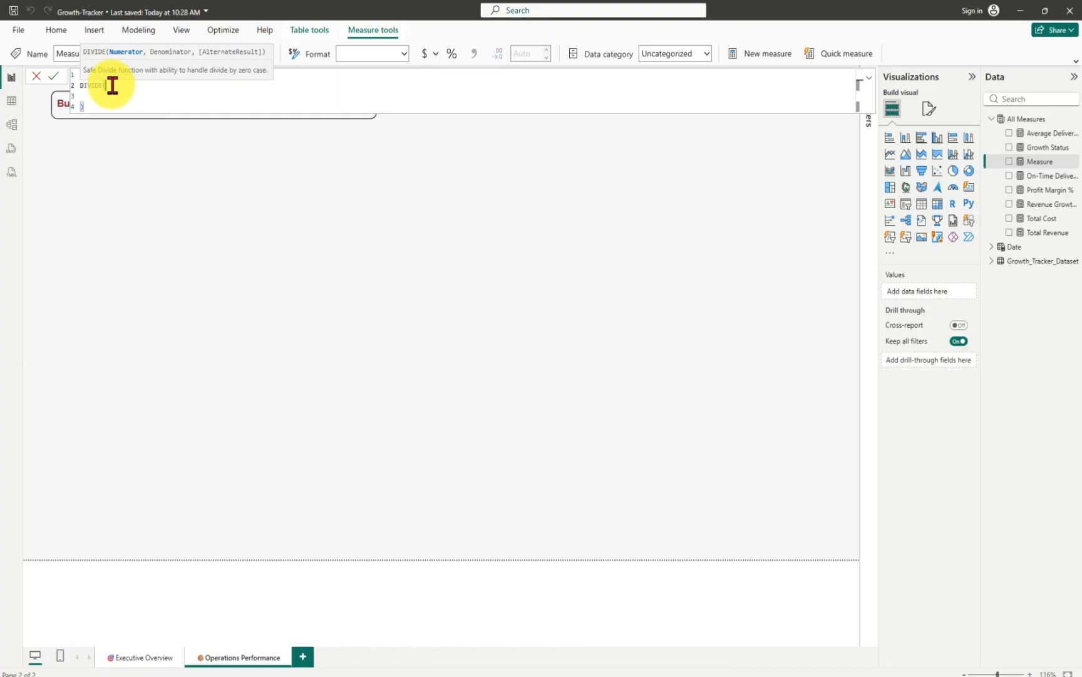
- Open a CALCULATE function as the DIVIDE numerator, indented on its own line
{"action": "type", "text": "cal"}
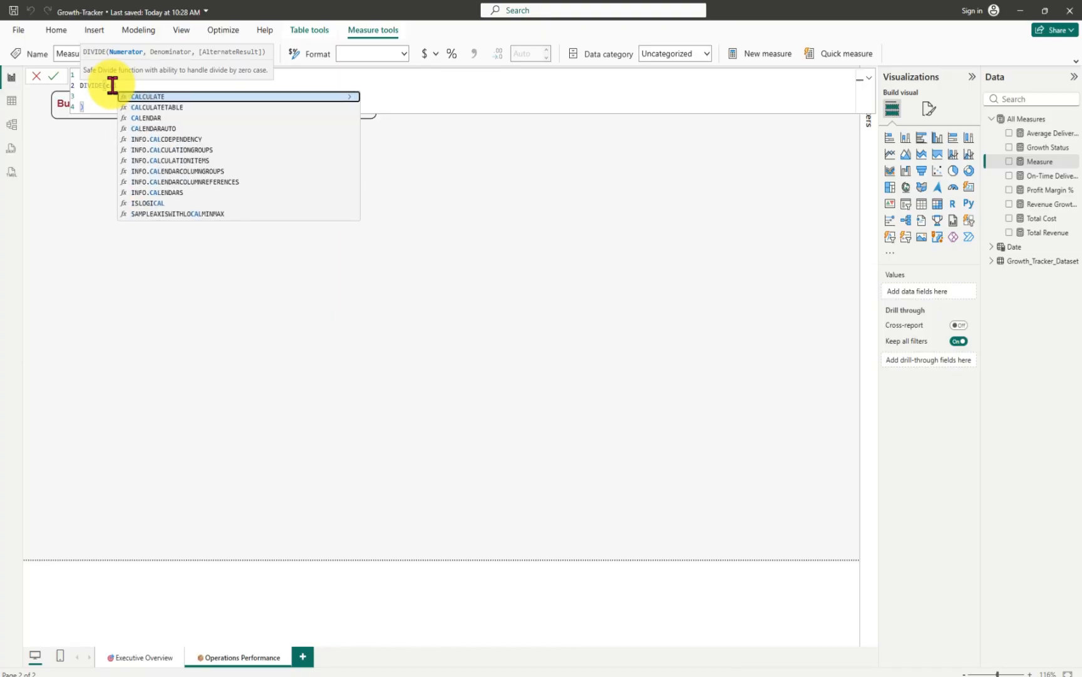
{"action": "key", "text": "Tab"}
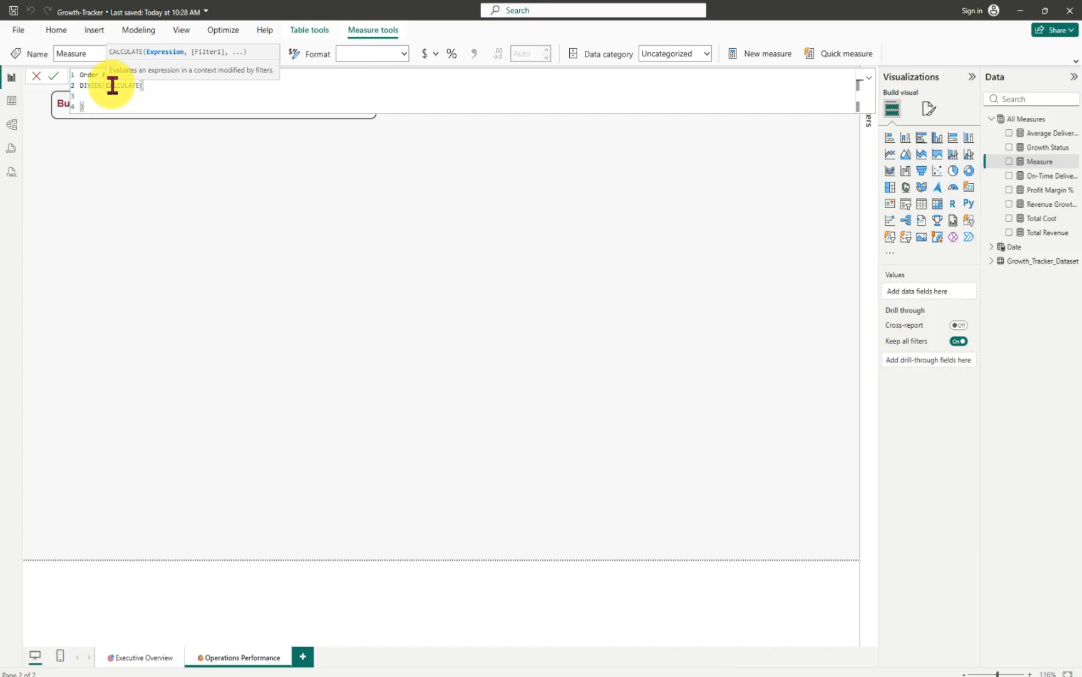
{"action": "double_click", "coordinate": [108, 86]}
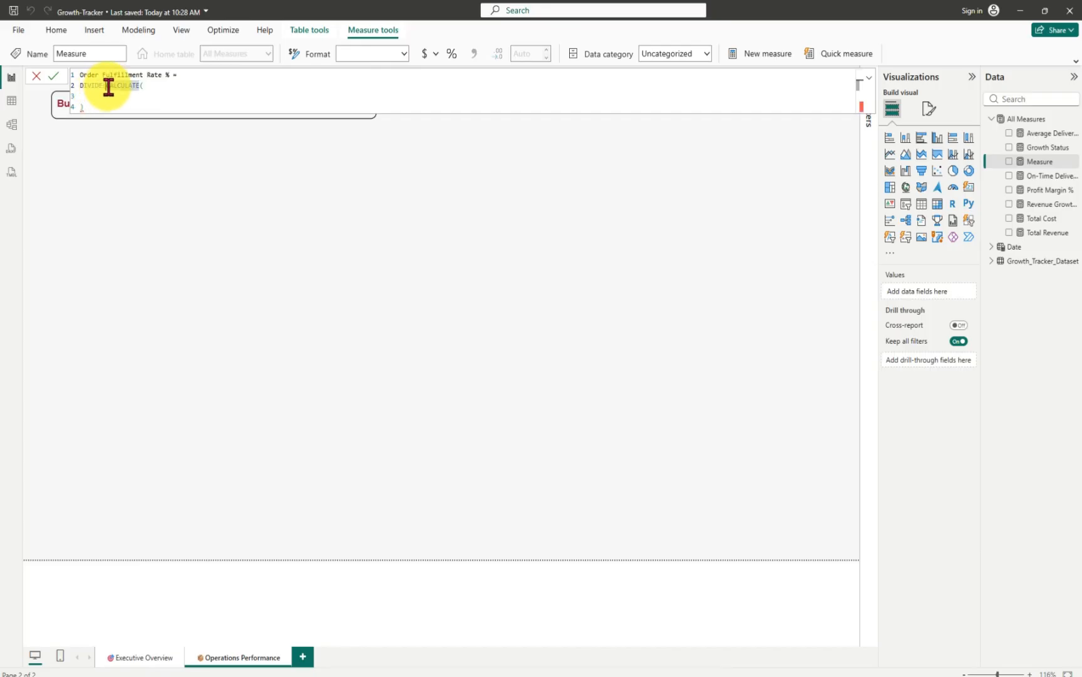
{"action": "key", "text": "shift+Return"}
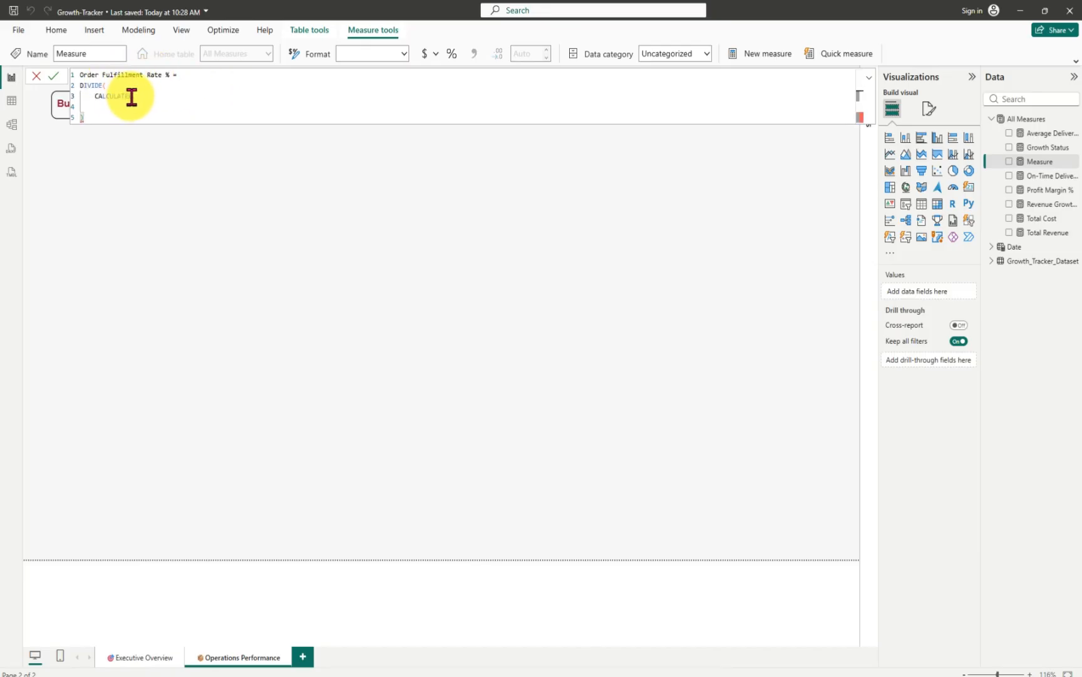
{"action": "key", "text": "BackSpace"}
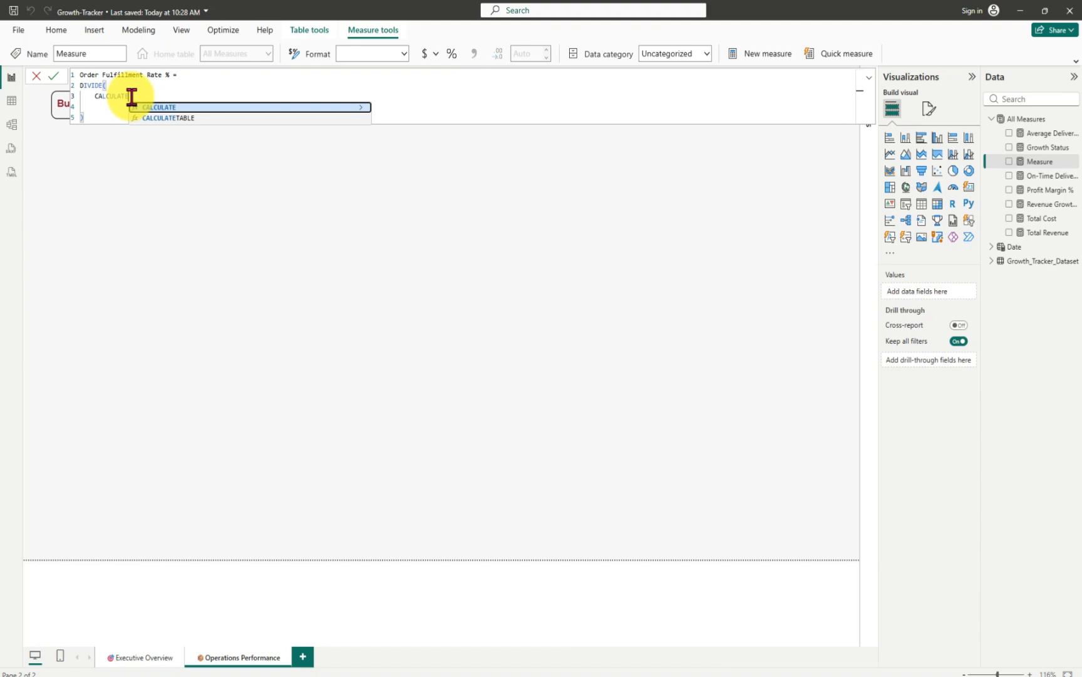
{"action": "type", "text": "("}
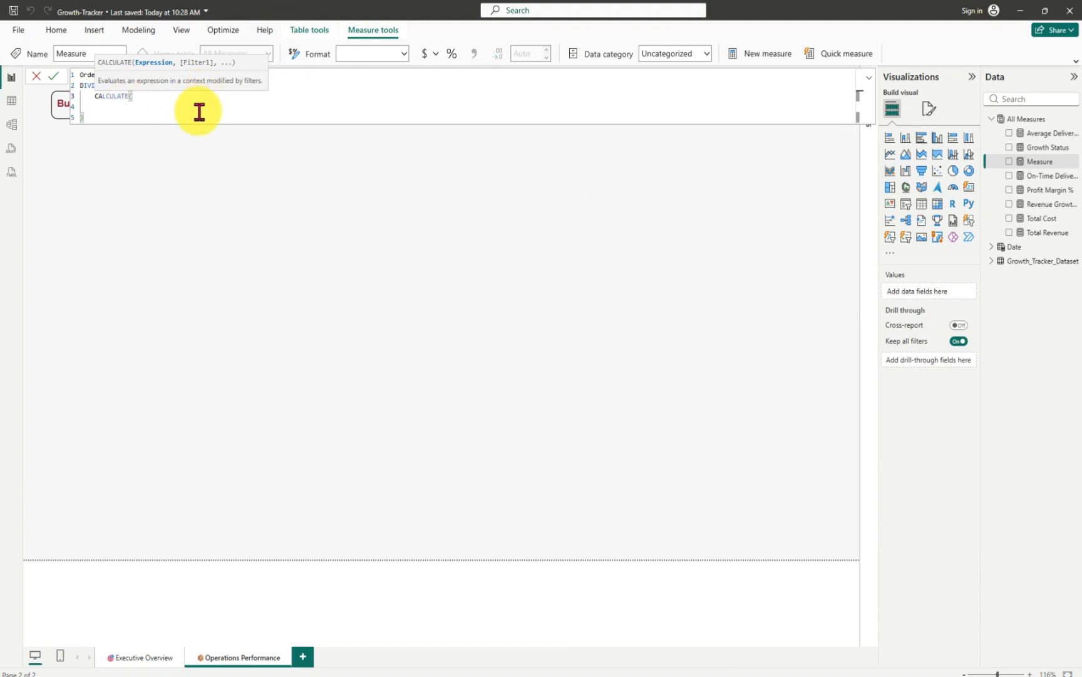
- Enter COUNTROWS(Growth_Tracker_Dataset) followed by a comma as CALCULATE's expression, on a new indented line
{"action": "key", "text": "shift+Return"}
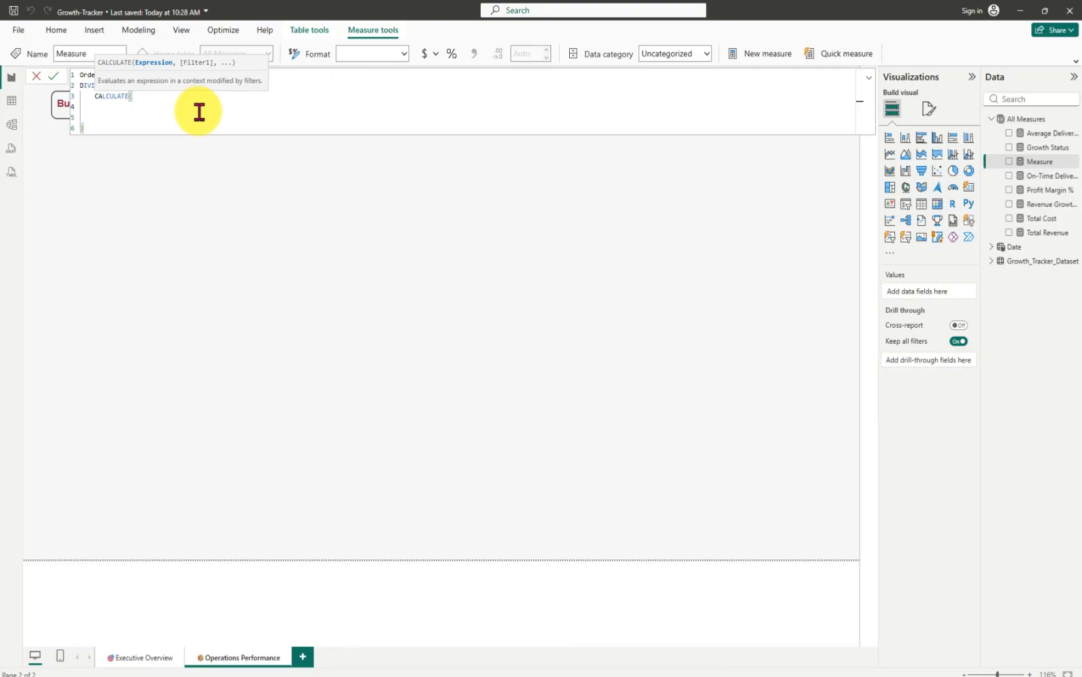
{"action": "type", "text": "coun"}
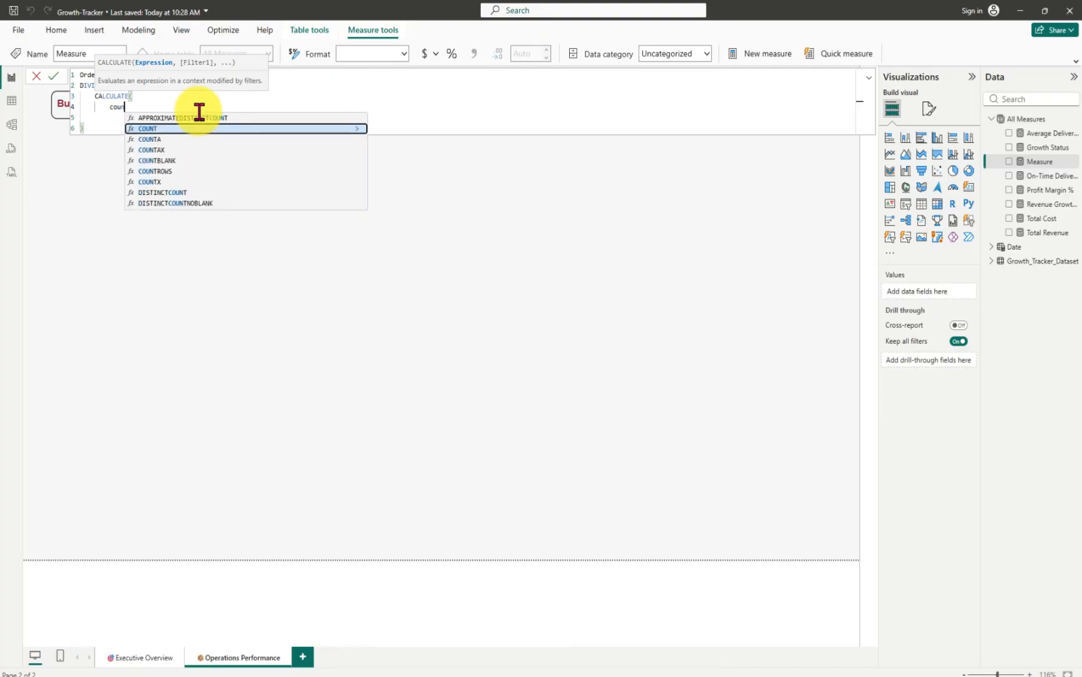
{"action": "left_click", "coordinate": [166, 171]}
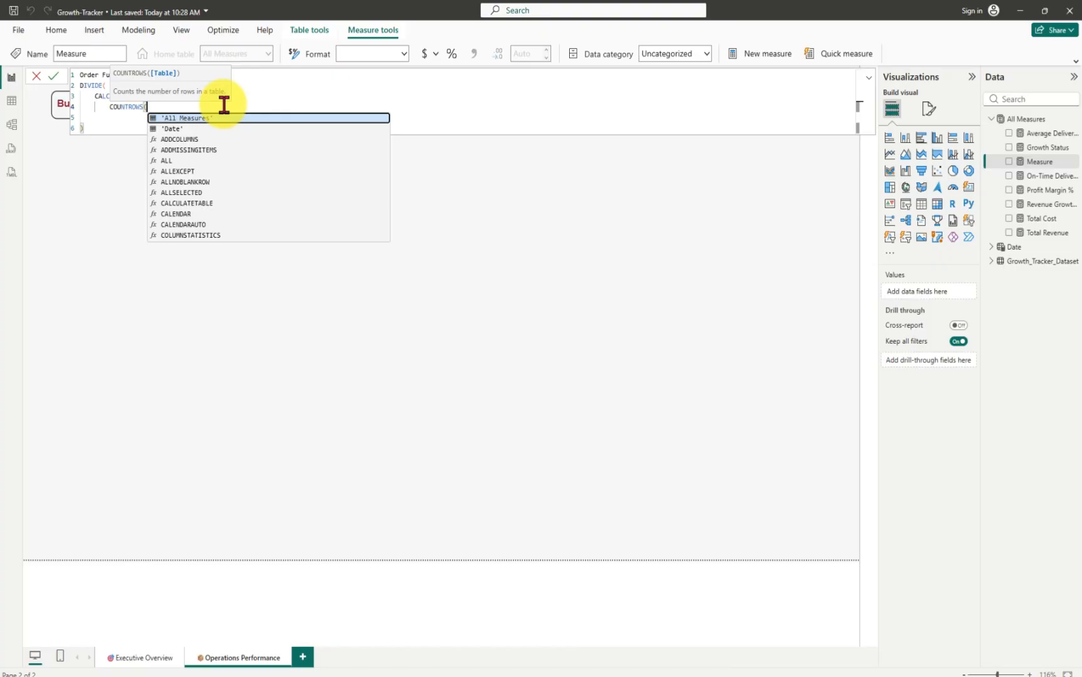
{"action": "type", "text": "gro"}
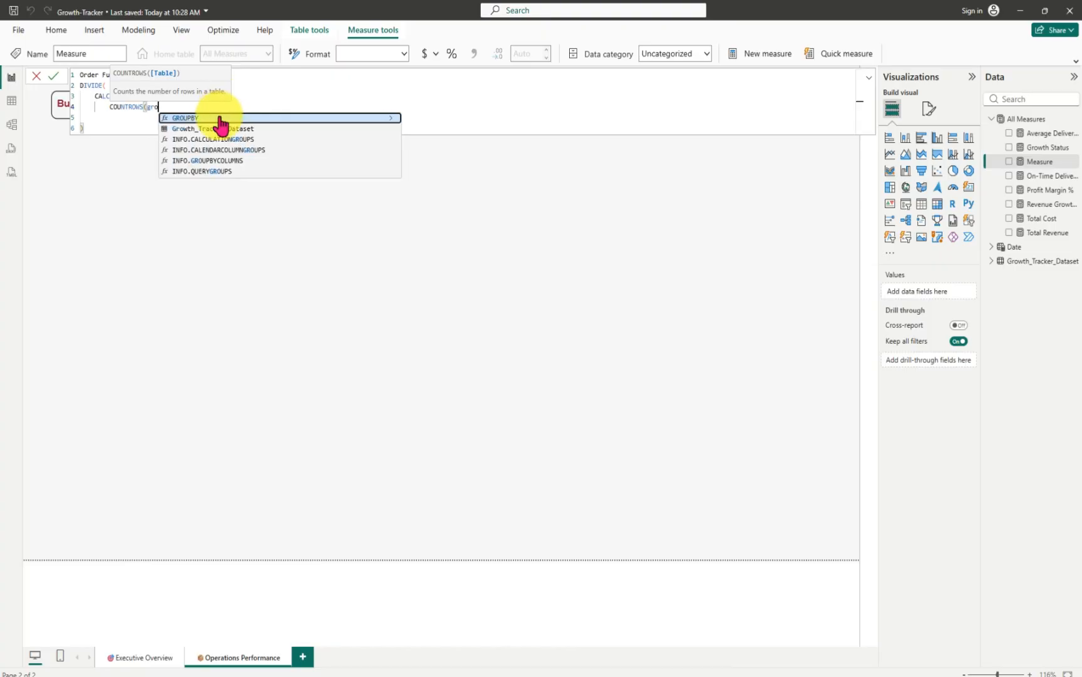
{"action": "left_click", "coordinate": [213, 128]}
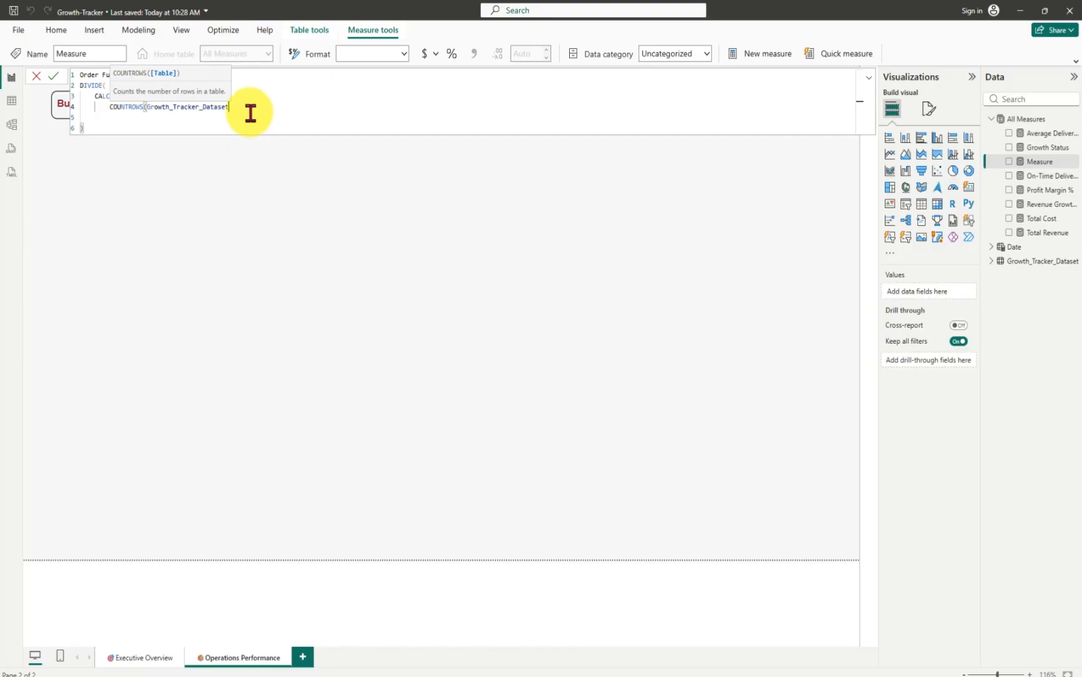
{"action": "type", "text": ")"}
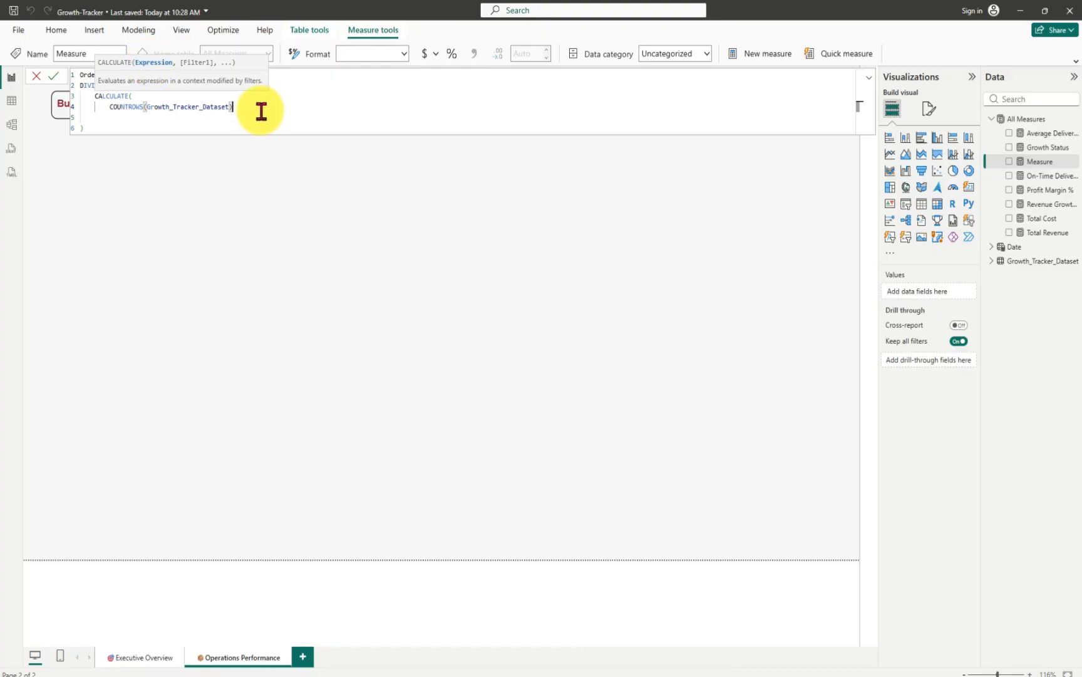
{"action": "type", "text": ","}
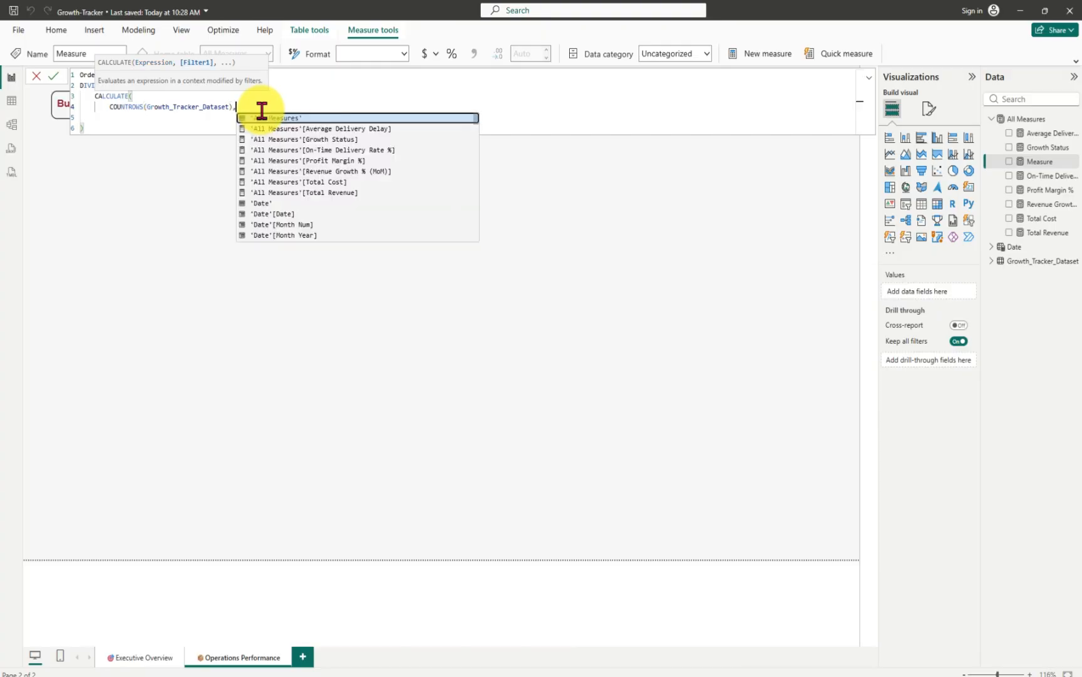
- Add the filter Growth_Tracker_Dataset[Status] = "Delivered" on a new line, and close CALCULATE below it with a parenthesis and comma
{"action": "key", "text": "shift+Return"}
{"action": "type", "text": "gr"}
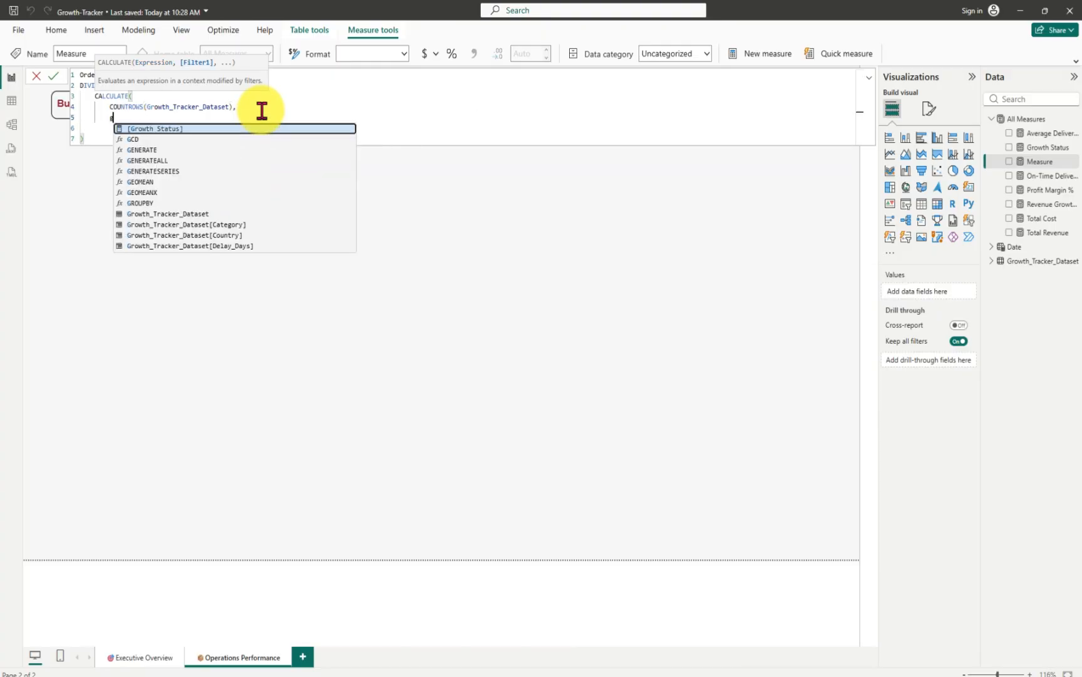
{"action": "type", "text": "w"}
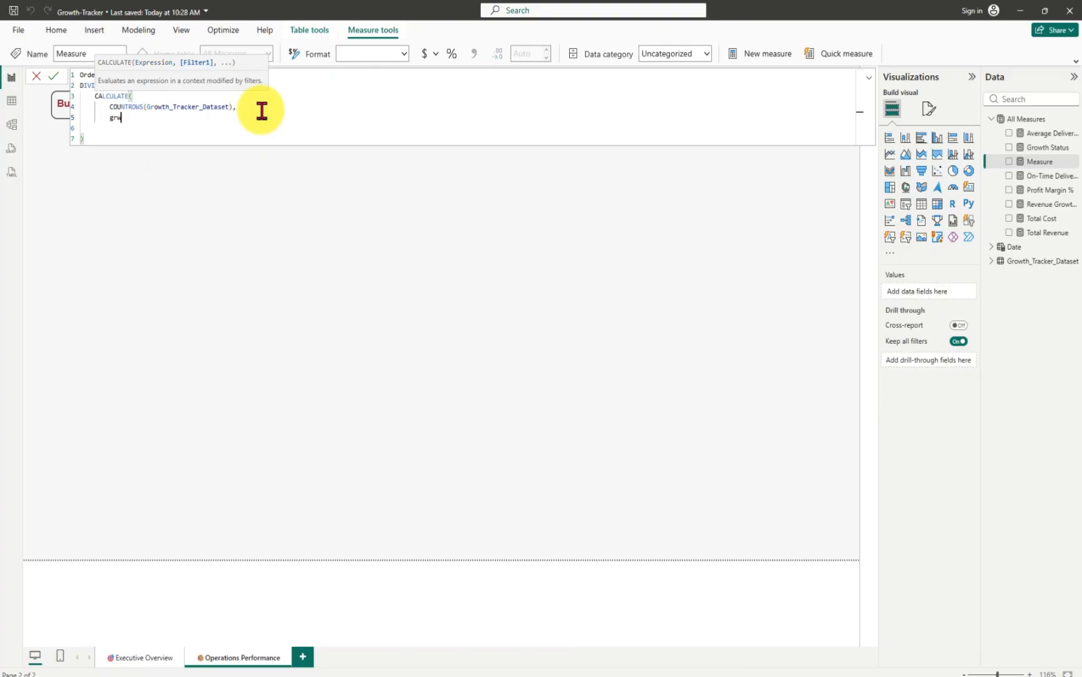
{"action": "key", "text": "BackSpace"}
{"action": "key", "text": "BackSpace"}
{"action": "key", "text": "BackSpace"}
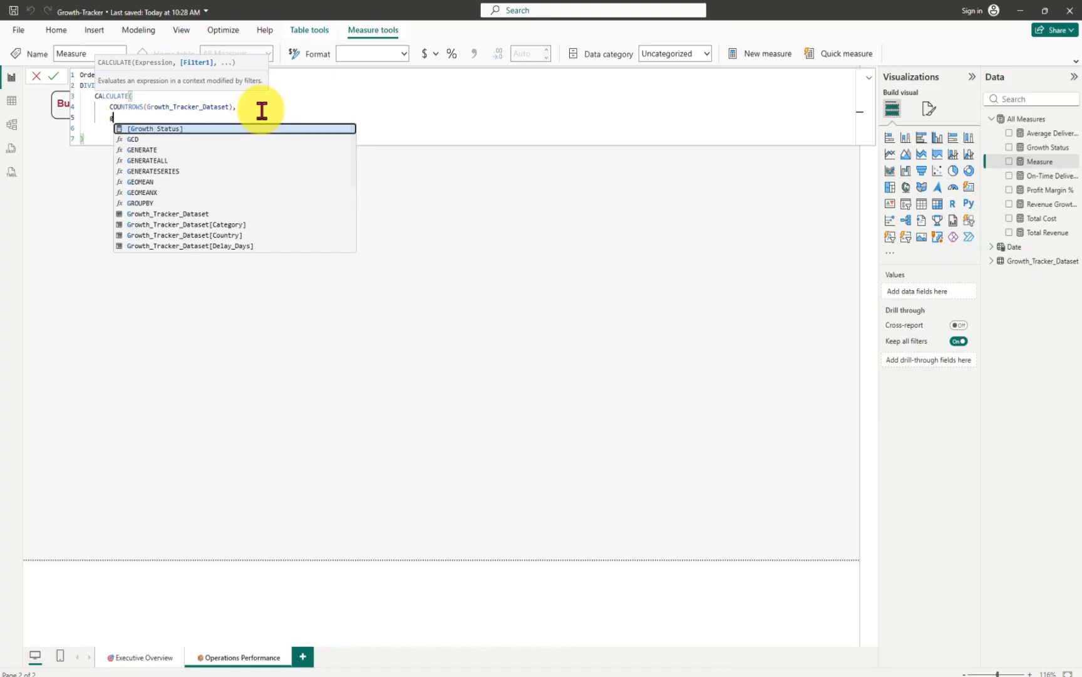
{"action": "type", "text": "Gr"}
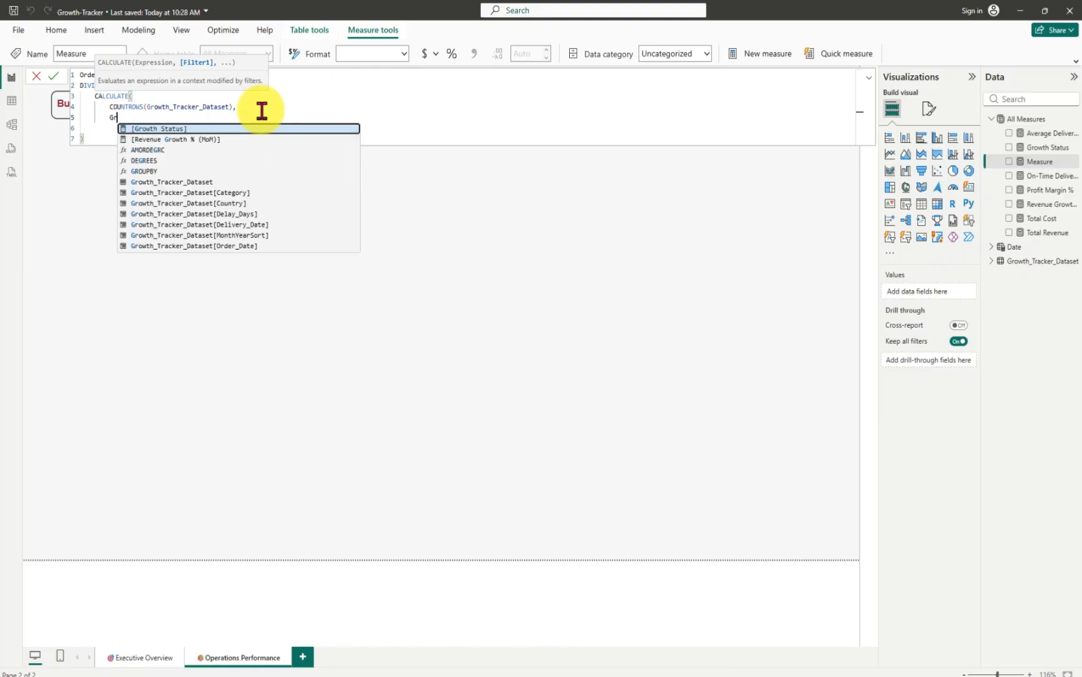
{"action": "scroll", "coordinate": [282, 246], "scroll_direction": "down", "scroll_amount": 1}
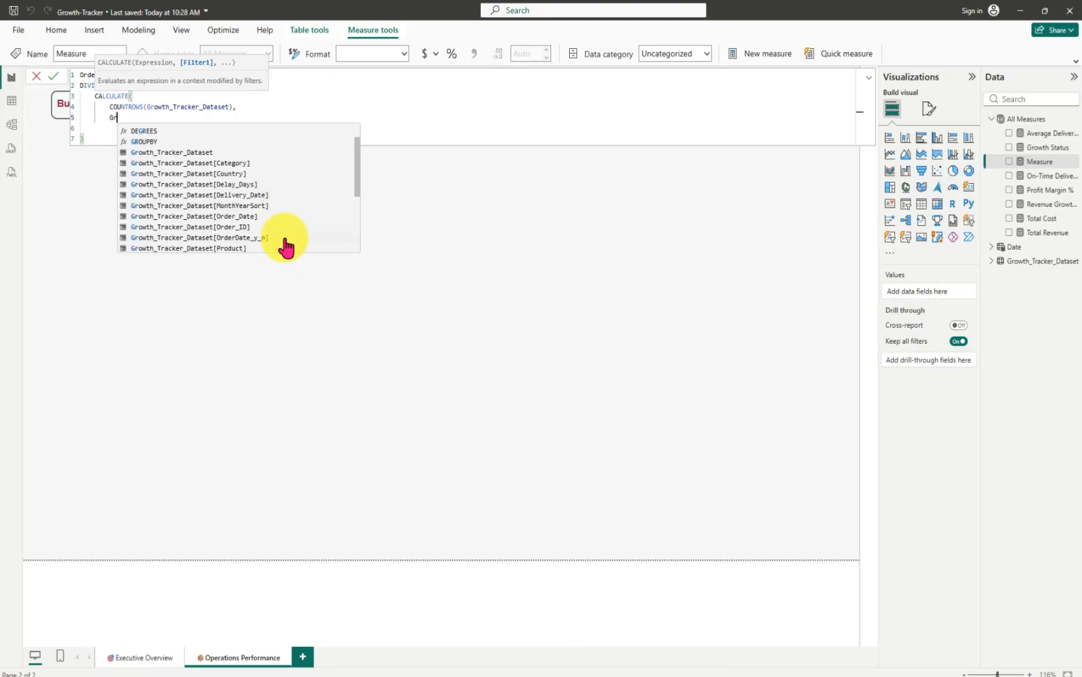
{"action": "scroll", "coordinate": [271, 188], "scroll_direction": "down", "scroll_amount": 1}
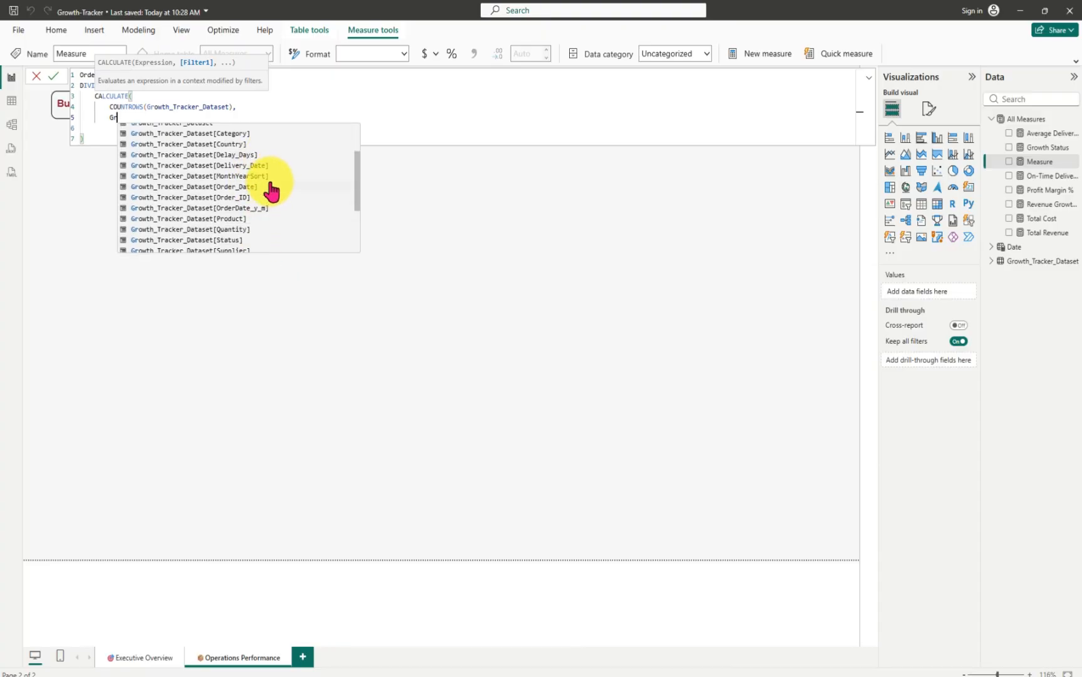
{"action": "left_click", "coordinate": [254, 240]}
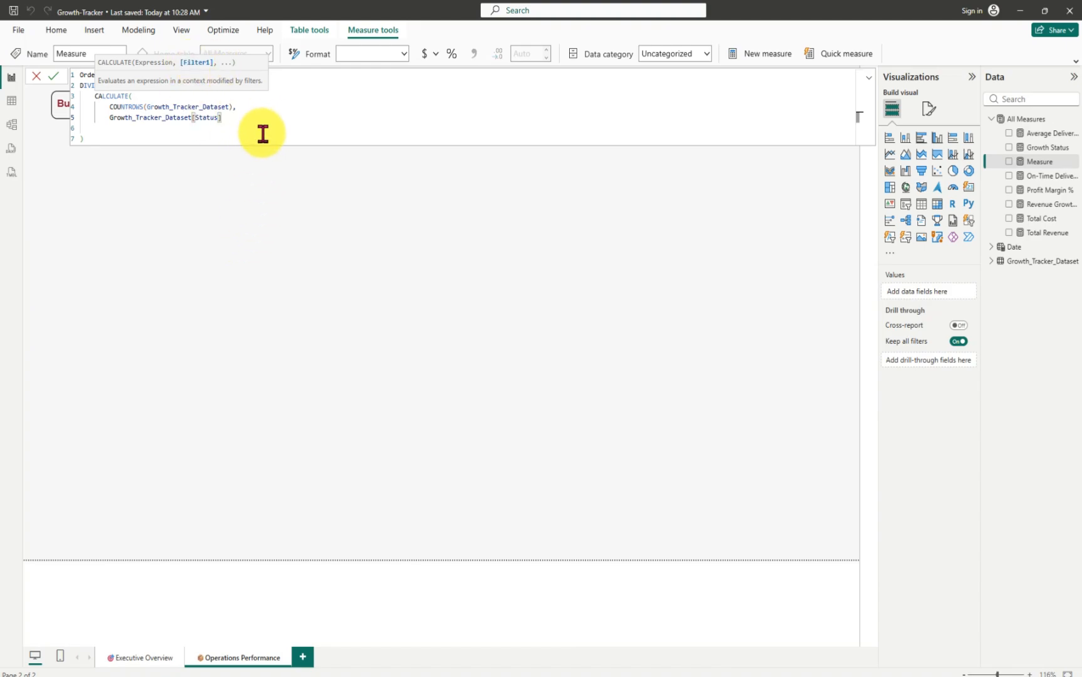
{"action": "type", "text": "= \"Delivered\""}
{"action": "key", "text": "Return"}
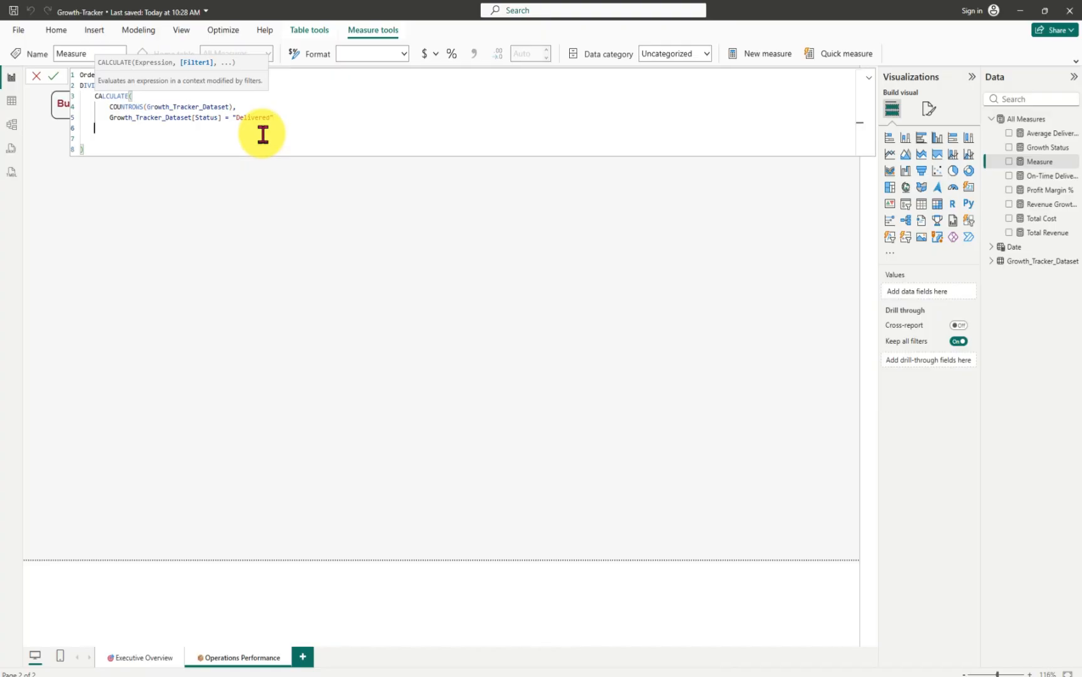
{"action": "type", "text": "),"}
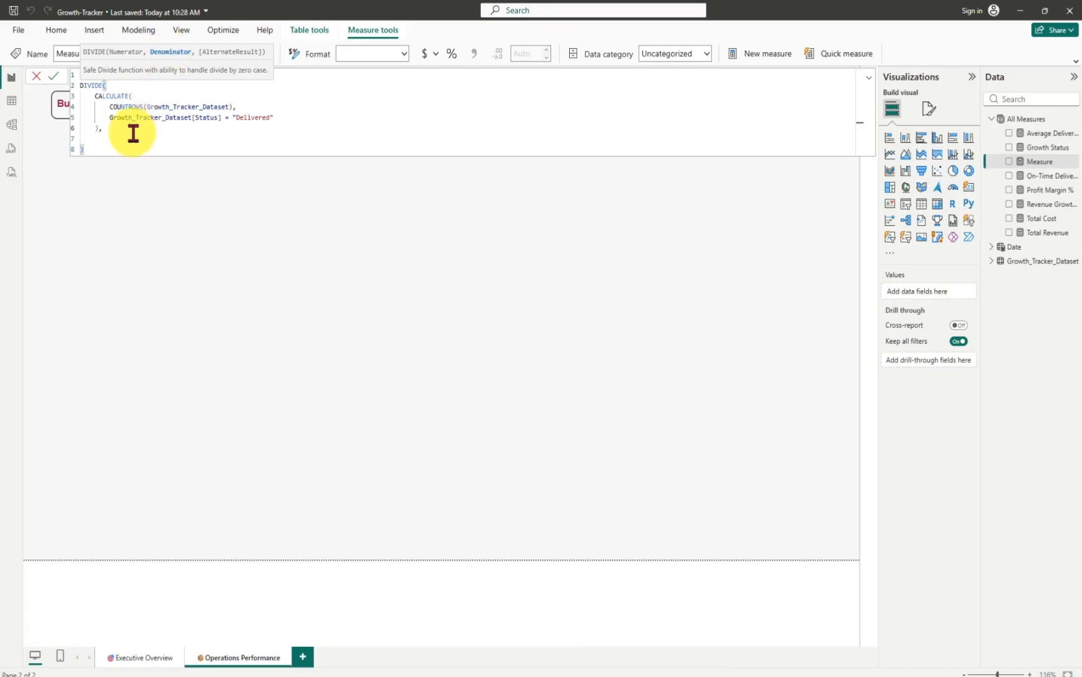
- Complete DIVIDE with COUNTROWS(Growth_Tracker_Dataset) as the denominator on a new line and a closing parenthesis on its own line
{"action": "key", "text": "Return"}
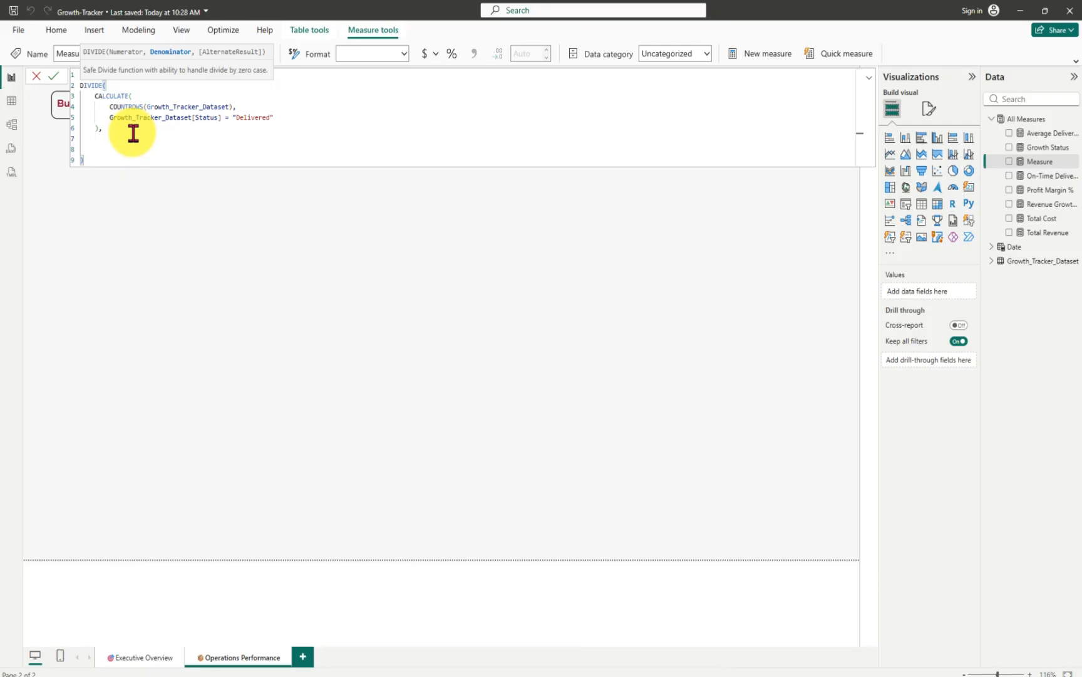
{"action": "type", "text": "coun"}
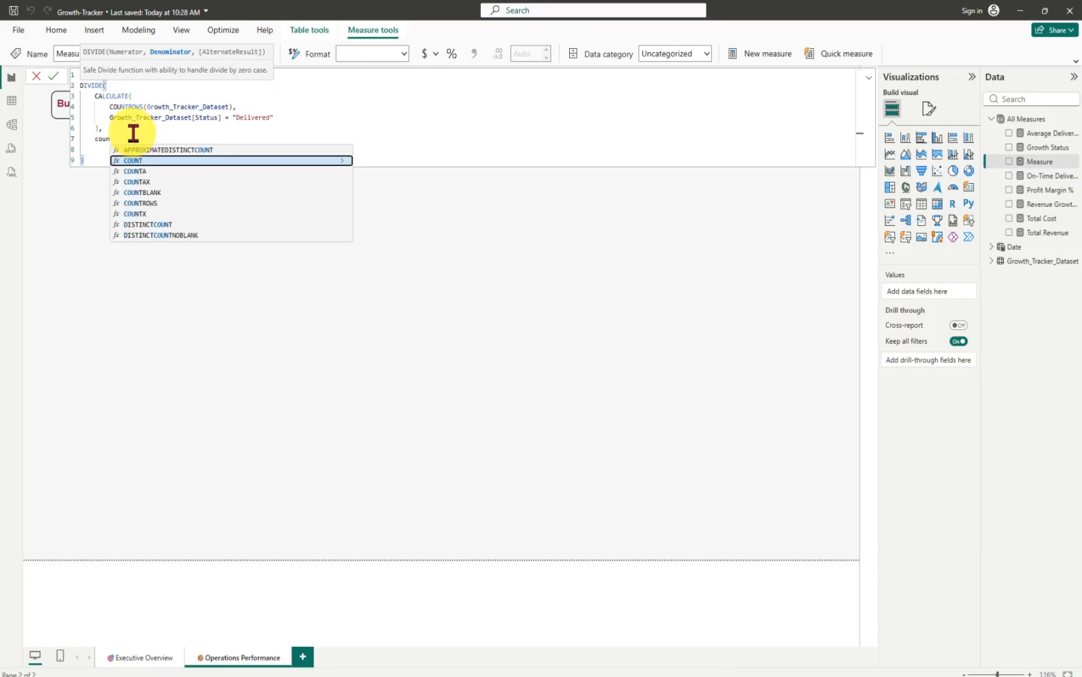
{"action": "left_click", "coordinate": [145, 204]}
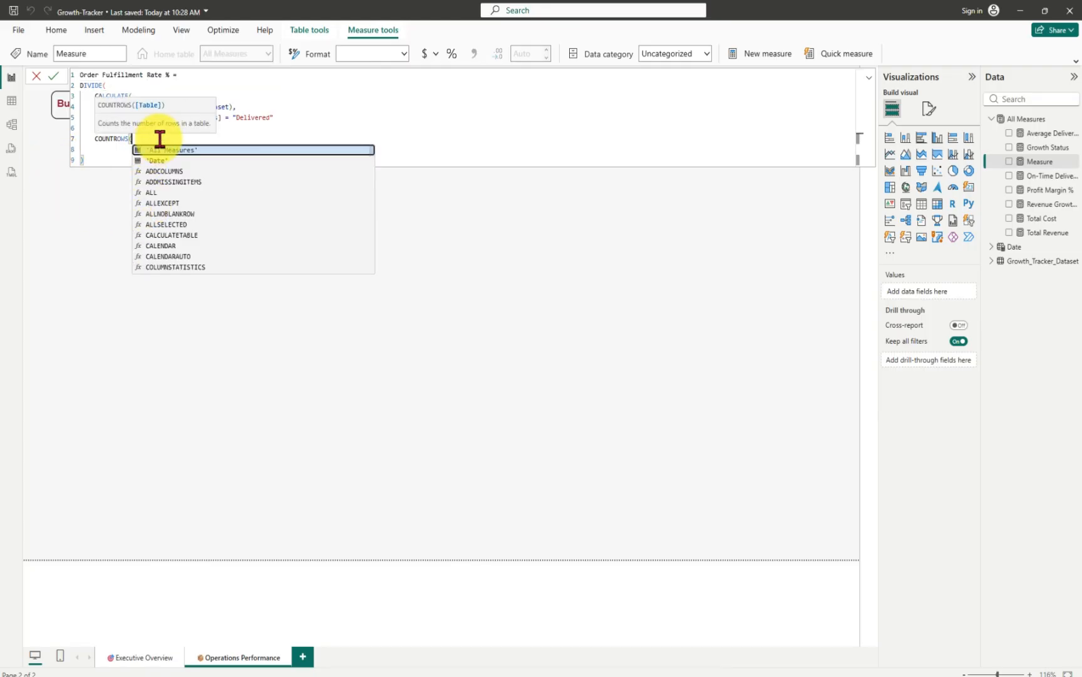
{"action": "type", "text": "grow"}
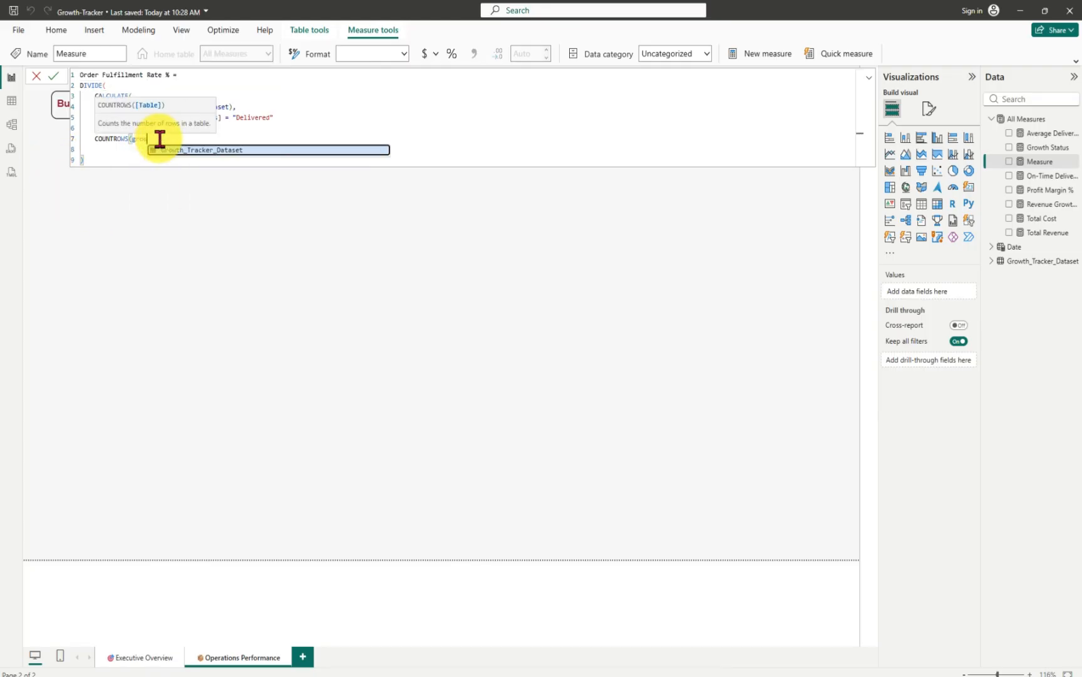
{"action": "left_click", "coordinate": [204, 151]}
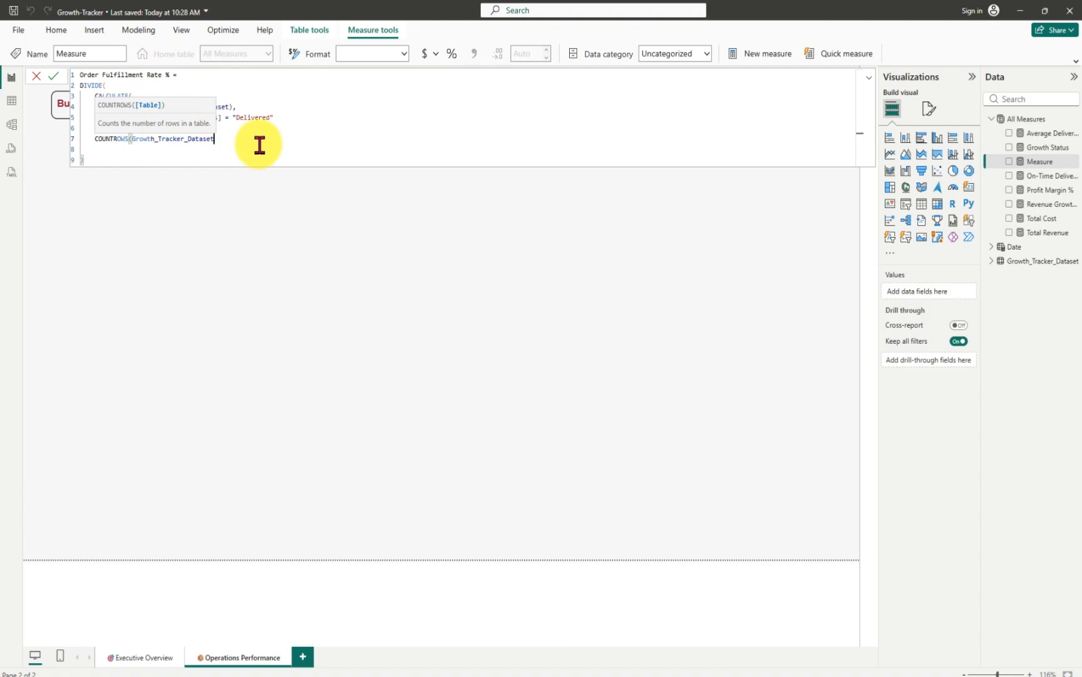
{"action": "type", "text": ")"}
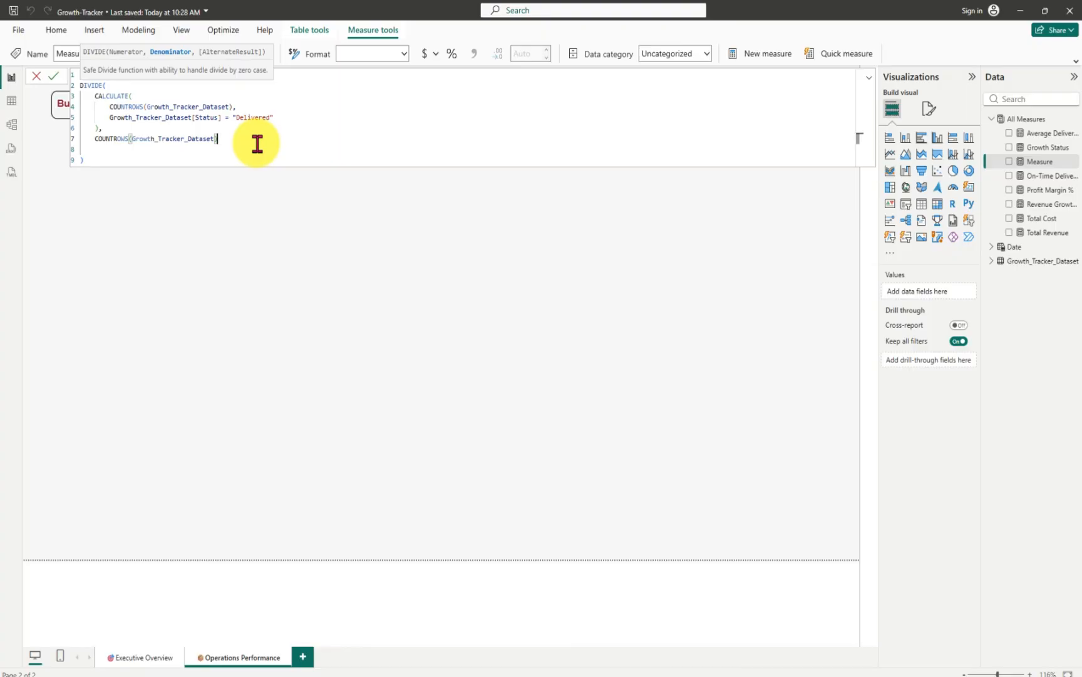
{"action": "left_click", "coordinate": [105, 160]}
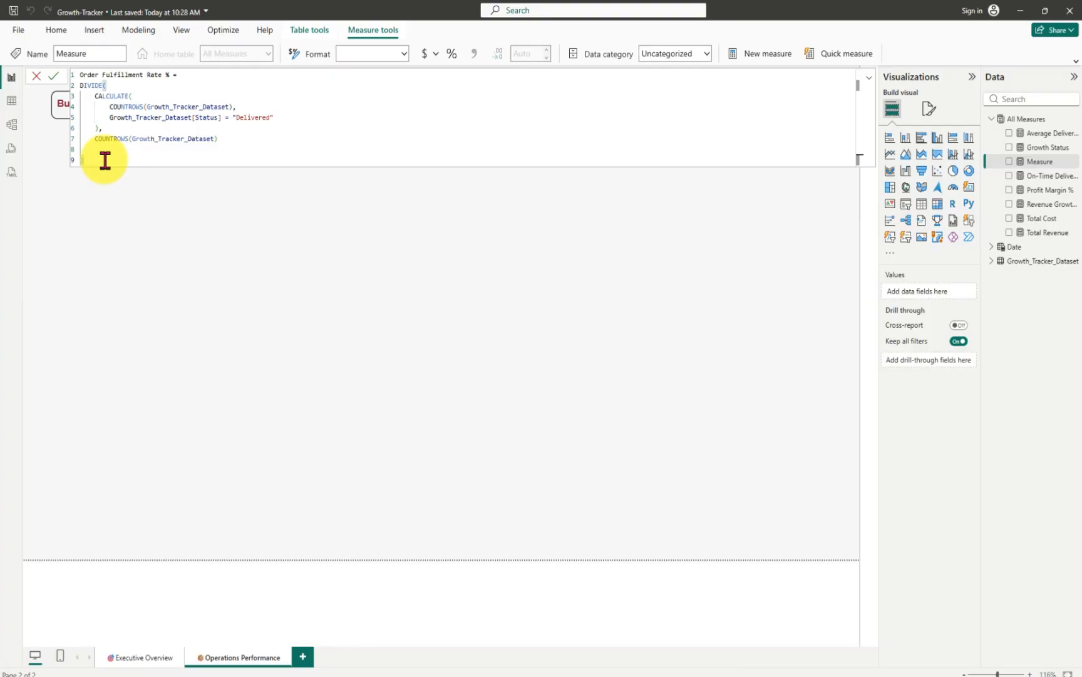
{"action": "type", "text": ")"}
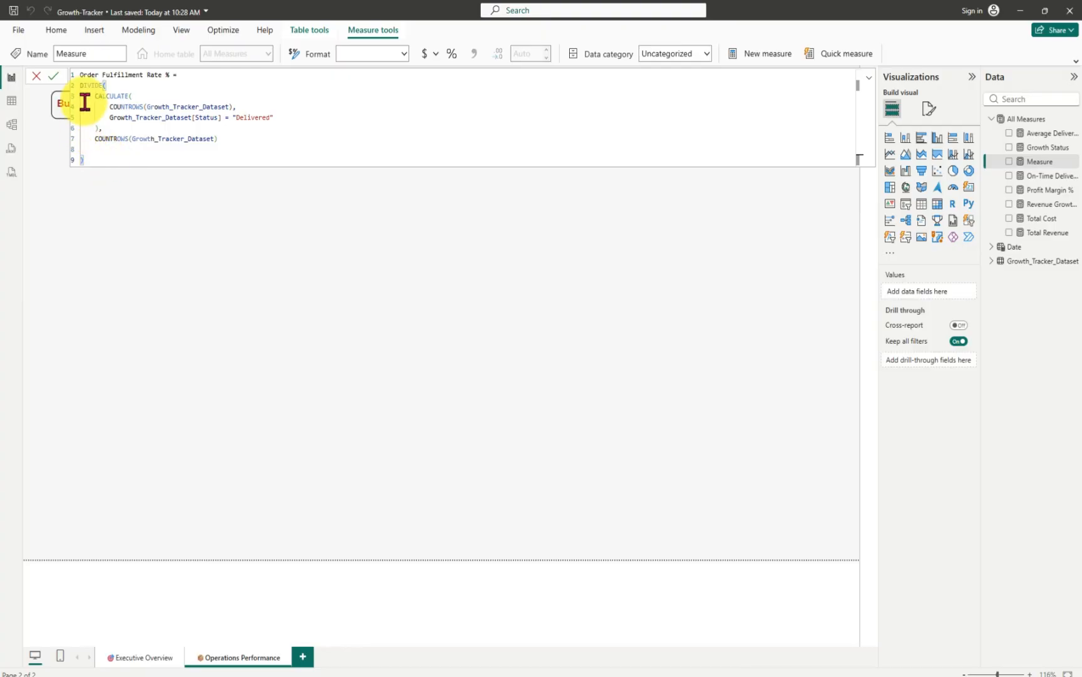
- Commit the Order Fulfillment Rate % measure and place it on the Operations Performance page as a card visual
{"action": "left_click", "coordinate": [54, 76]}
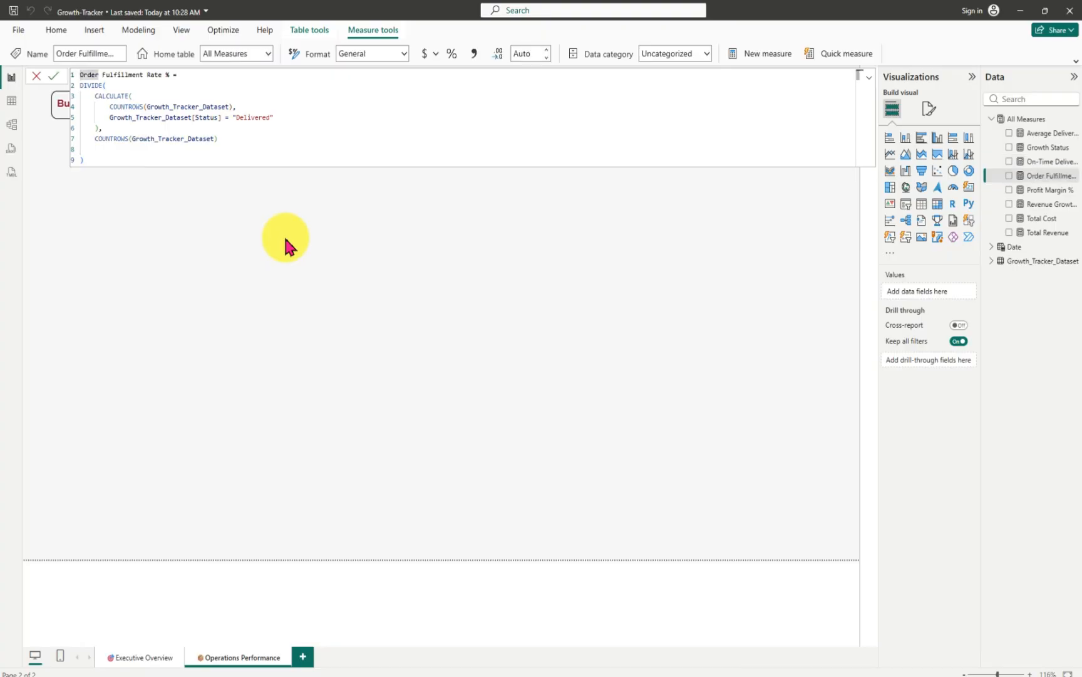
{"action": "left_click", "coordinate": [545, 256]}
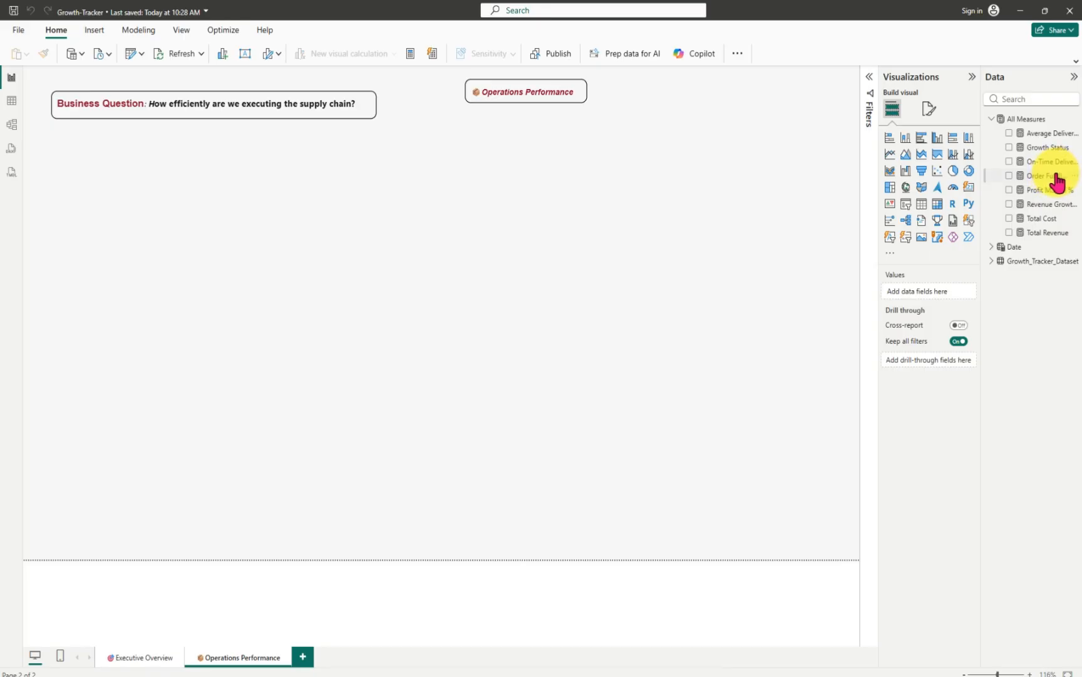
{"action": "left_click_drag", "start_coordinate": [1052, 187], "coordinate": [448, 315]}
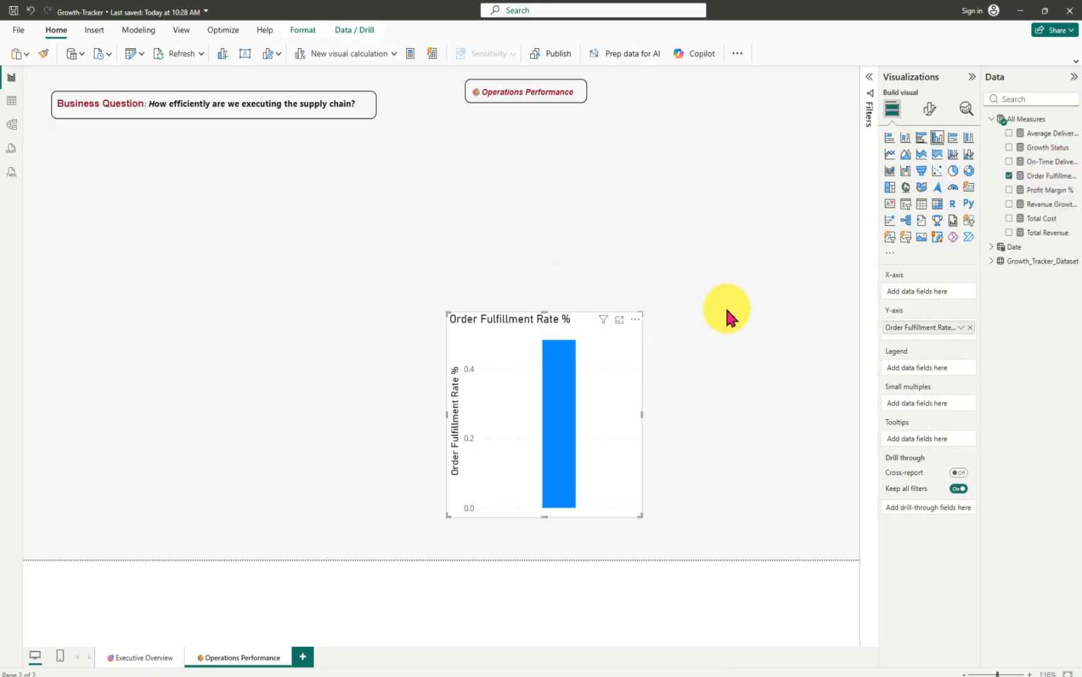
{"action": "left_click", "coordinate": [969, 191]}
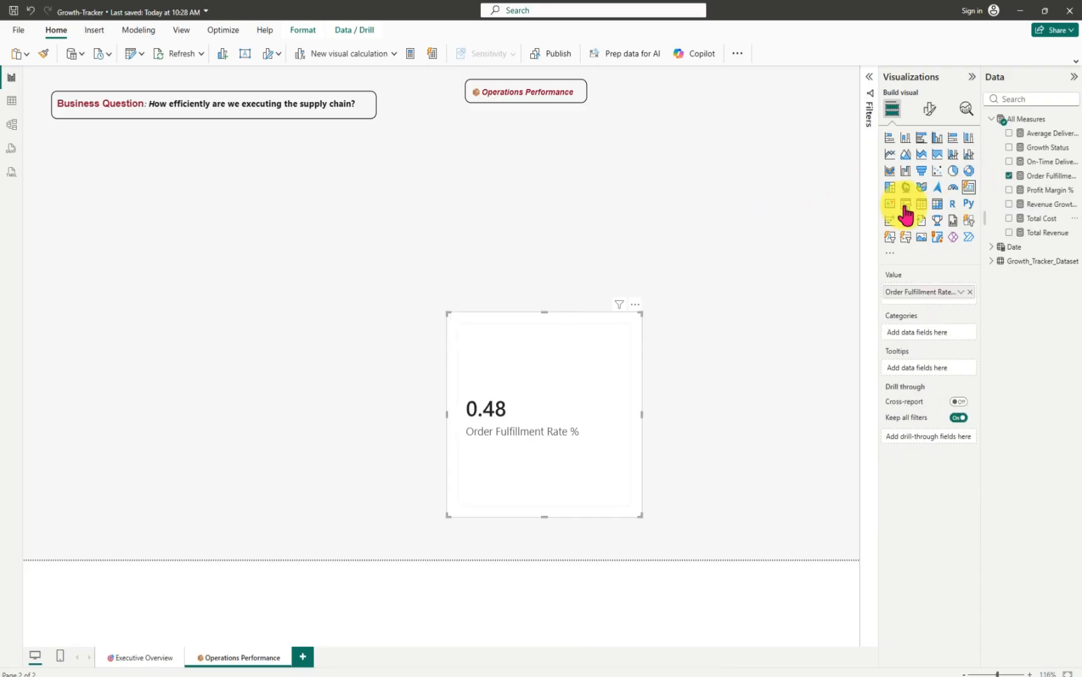
- Format the Order Fulfillment Rate % measure as a percentage with 1 decimal place
{"action": "left_click", "coordinate": [1043, 177]}
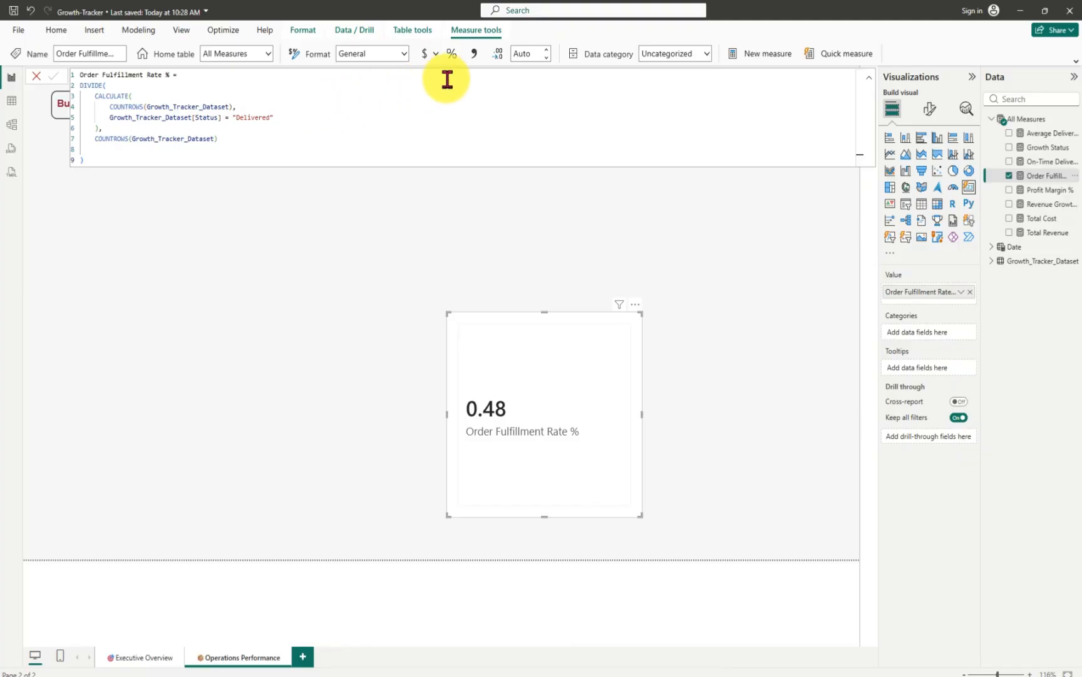
{"action": "left_click", "coordinate": [451, 55]}
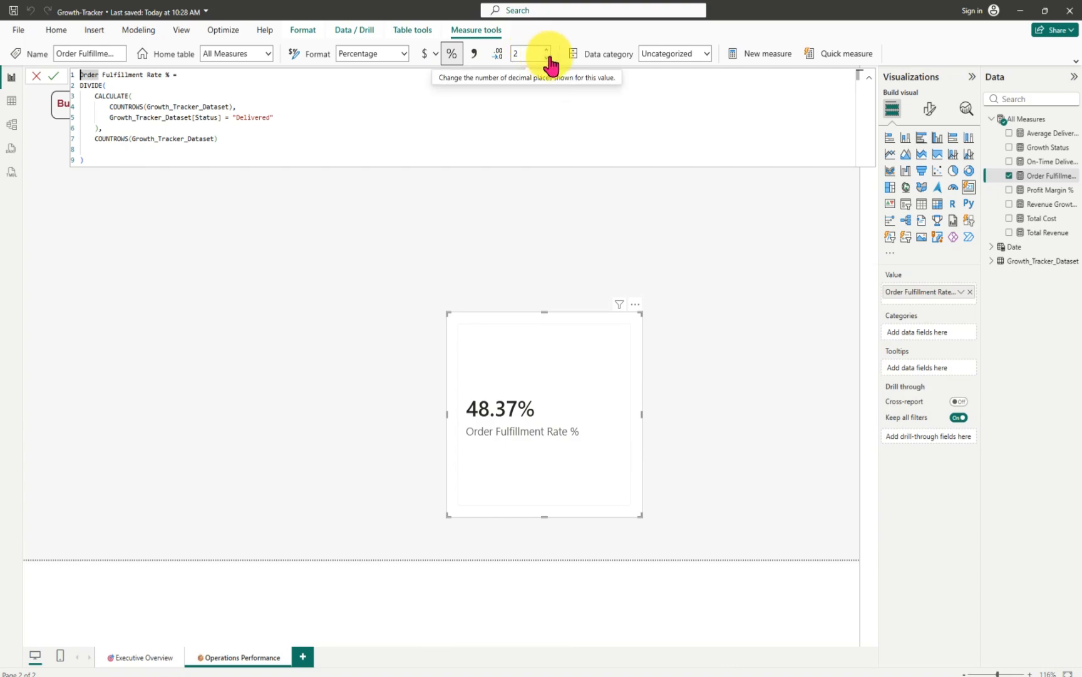
{"action": "left_click", "coordinate": [548, 58]}
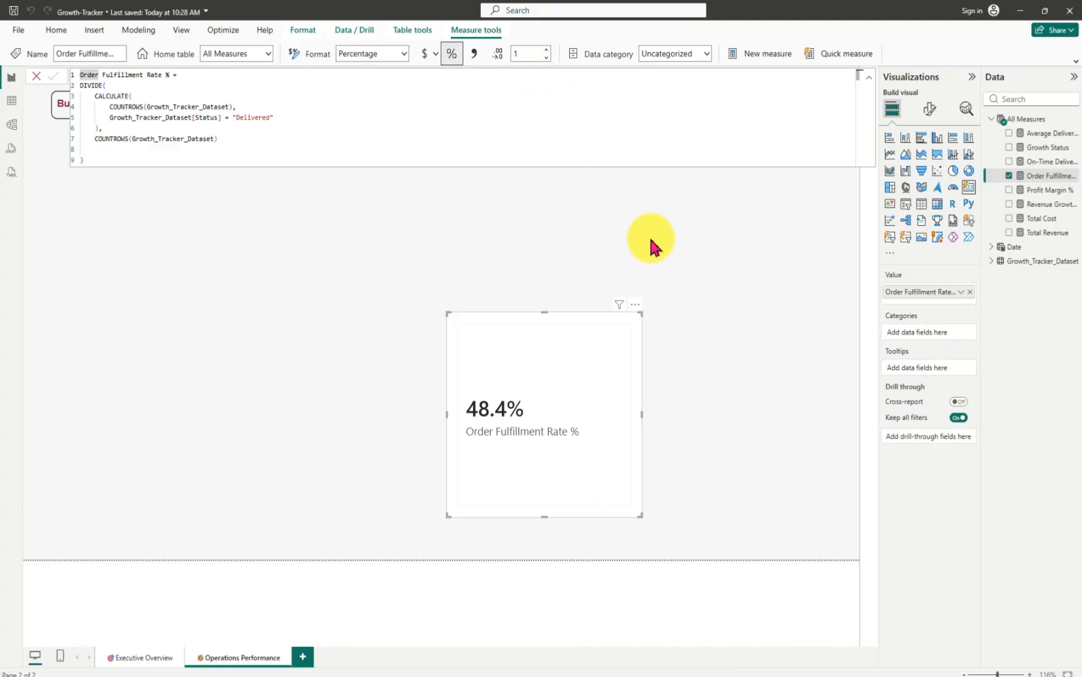
- Remove the standalone Order Fulfillment Rate % card from the page
{"action": "left_click", "coordinate": [695, 263]}
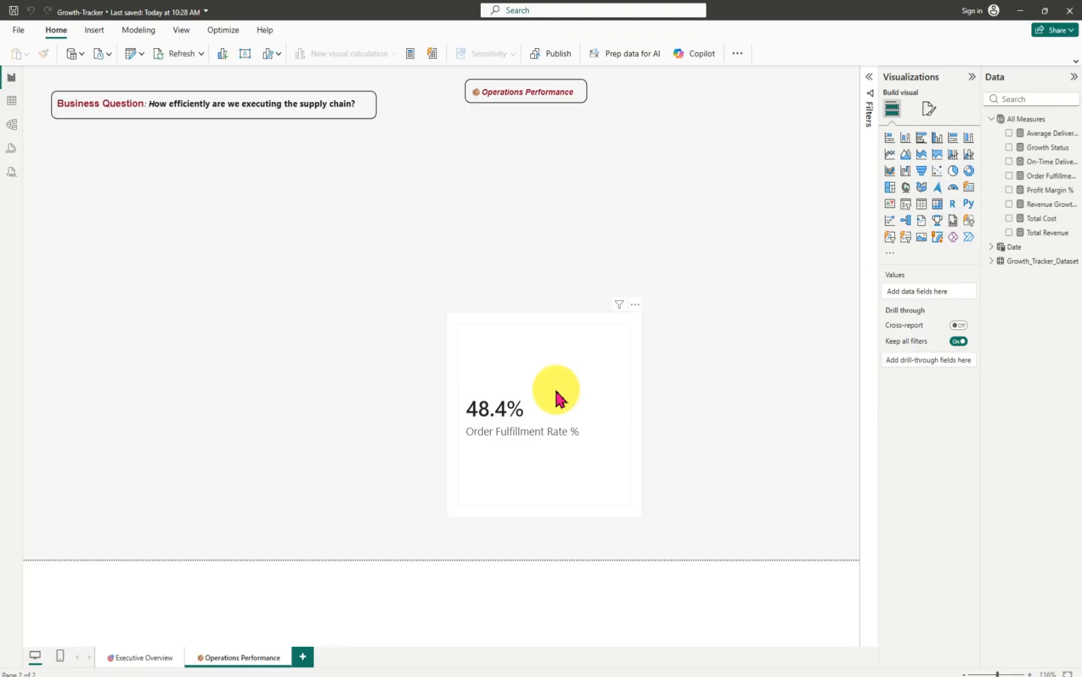
{"action": "left_click", "coordinate": [635, 304]}
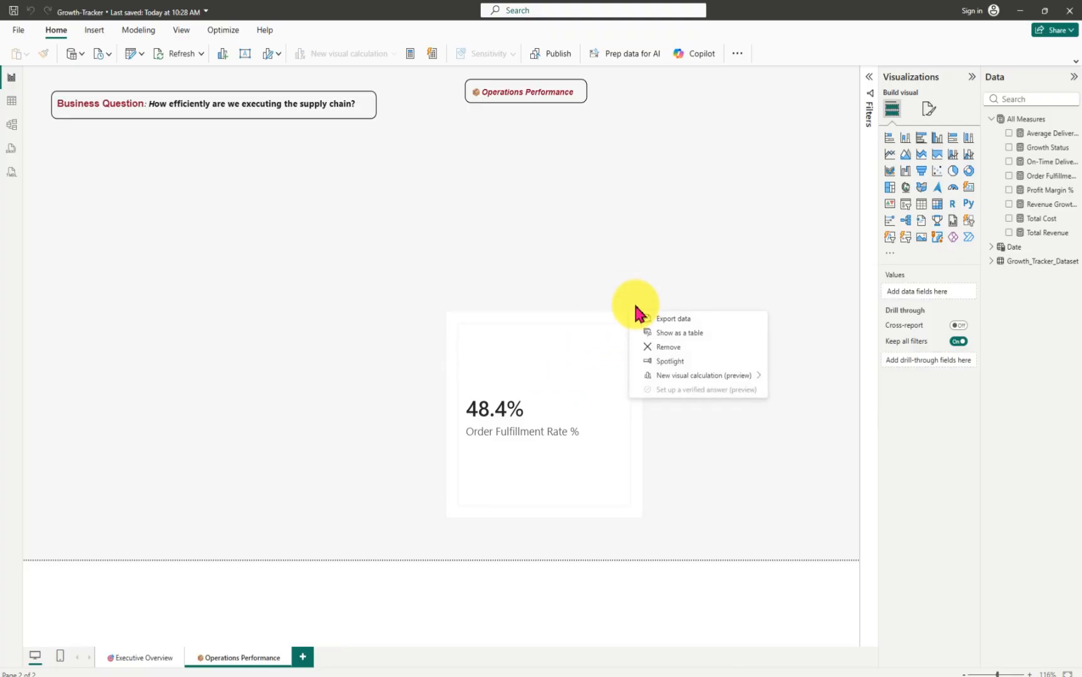
{"action": "left_click", "coordinate": [671, 348]}
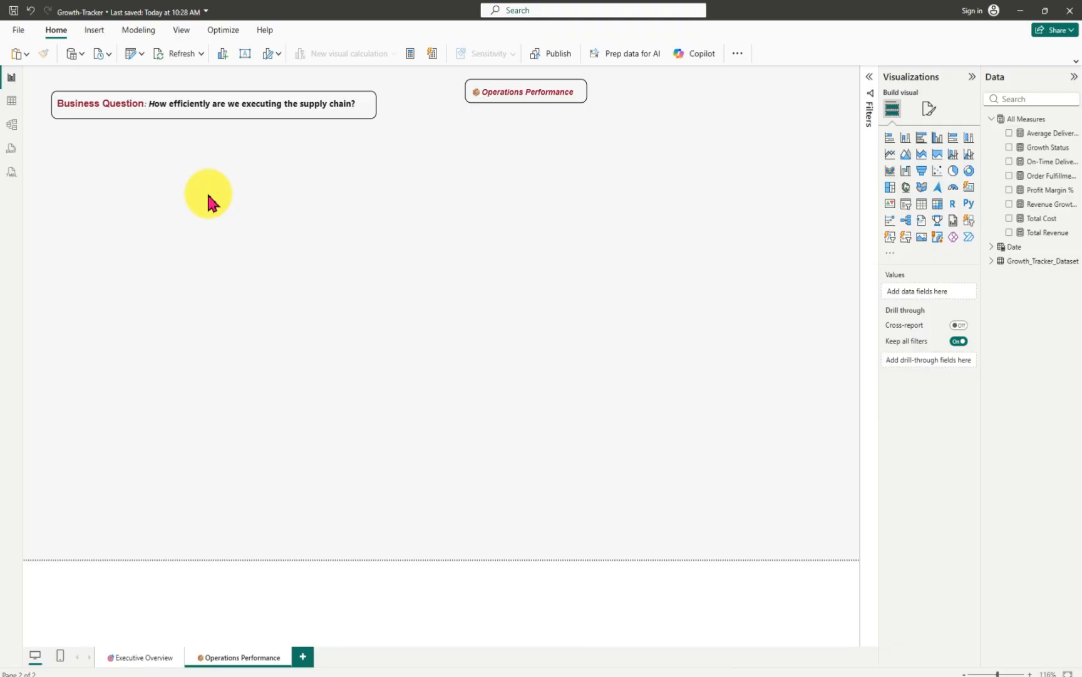
- Paste the three copied KPI cards and move them as a group to sit below the business question
{"action": "key", "text": "ctrl+v"}
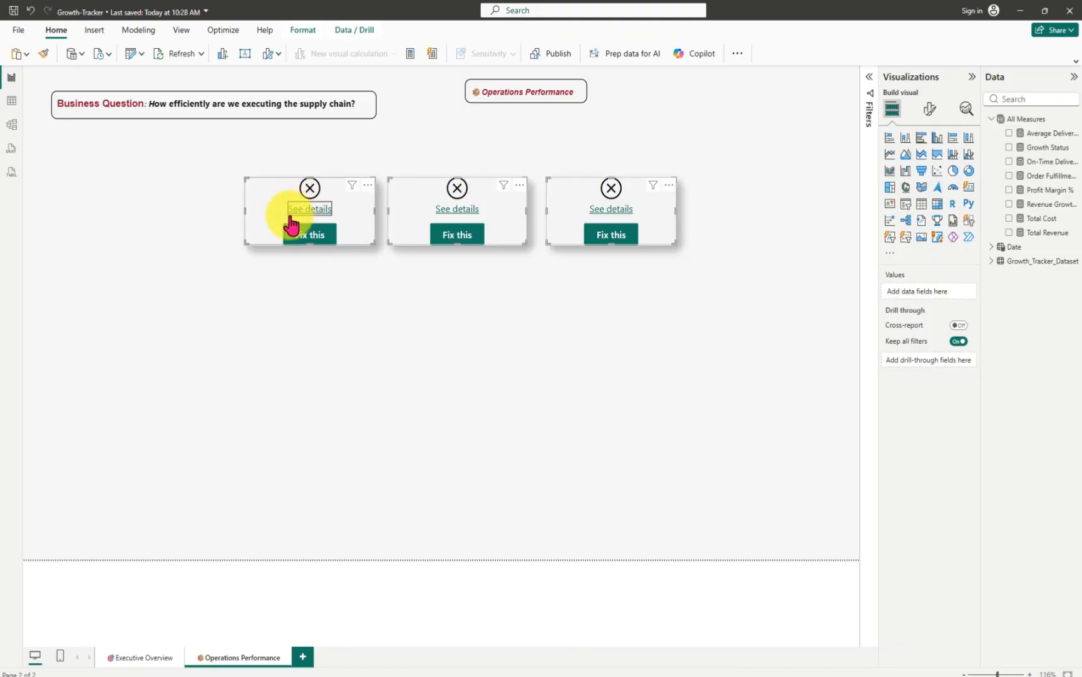
{"action": "left_click_drag", "start_coordinate": [291, 223], "coordinate": [249, 206]}
{"action": "left_click", "coordinate": [248, 206]}
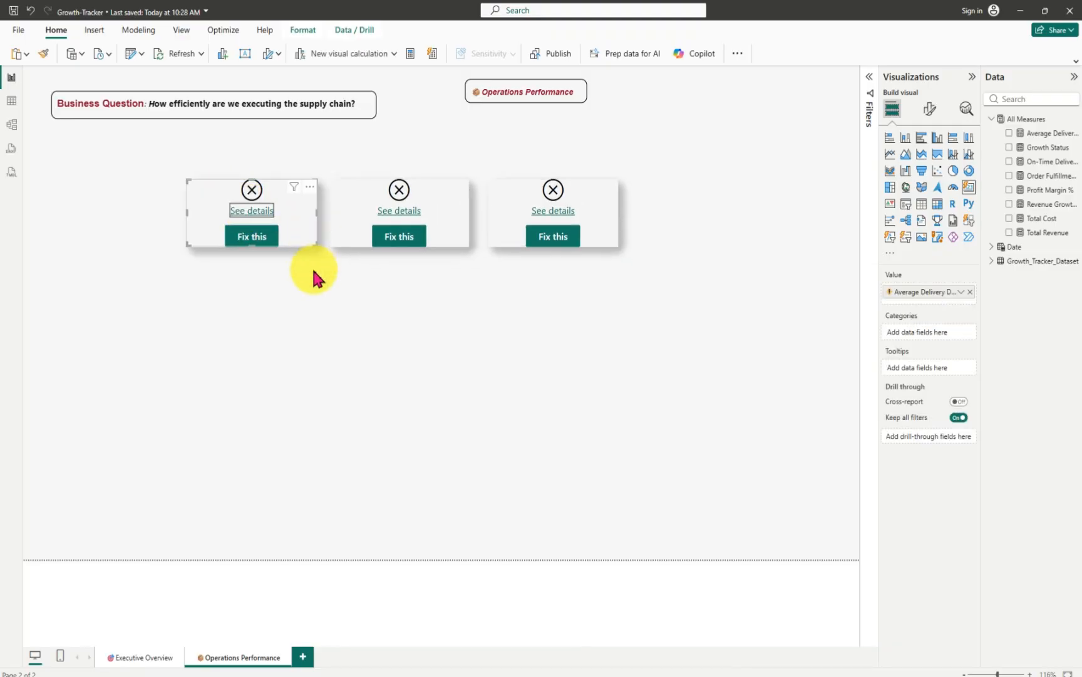
{"action": "left_click", "coordinate": [314, 276]}
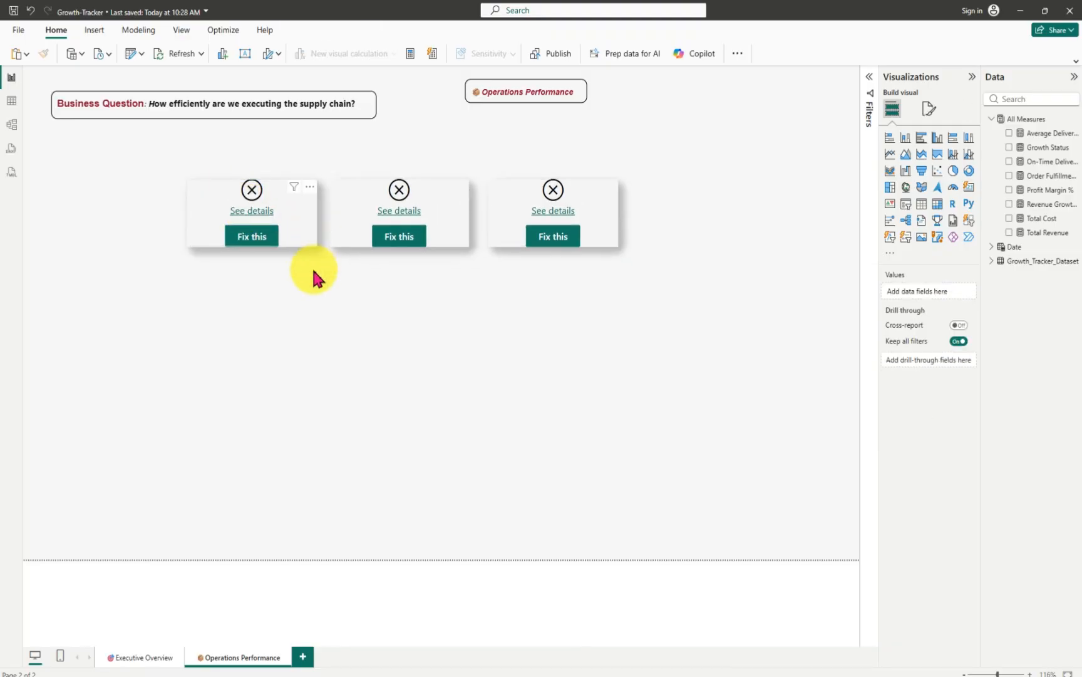
{"action": "left_click", "coordinate": [225, 207]}
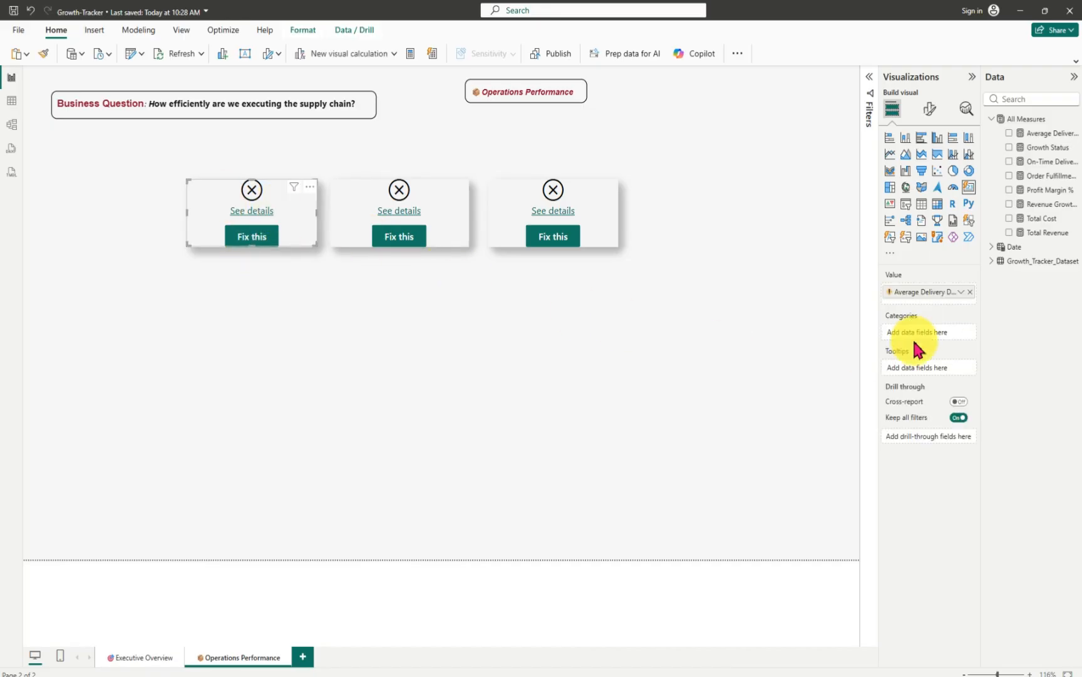
{"action": "left_click", "coordinate": [1008, 135]}
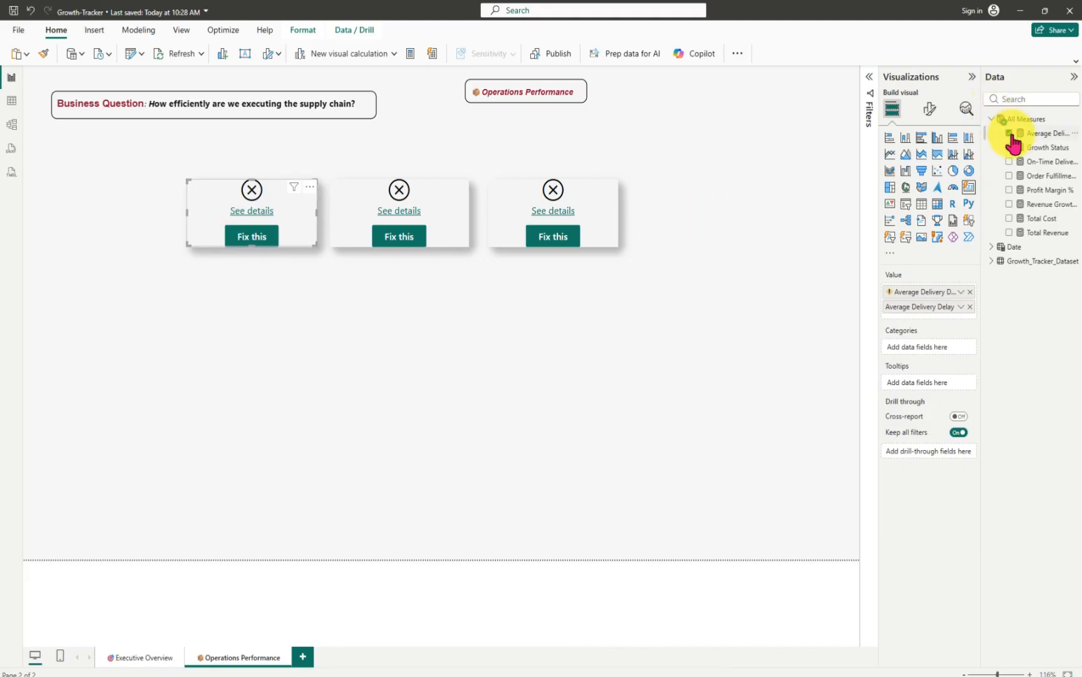
{"action": "left_click", "coordinate": [1009, 133]}
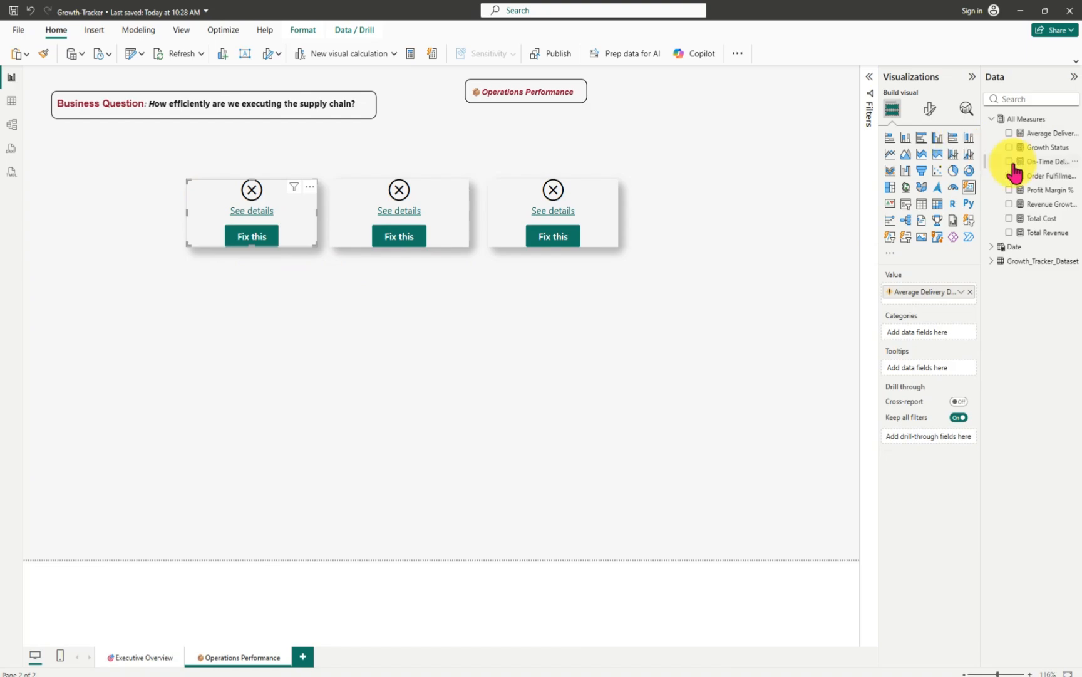
{"action": "left_click", "coordinate": [1010, 134]}
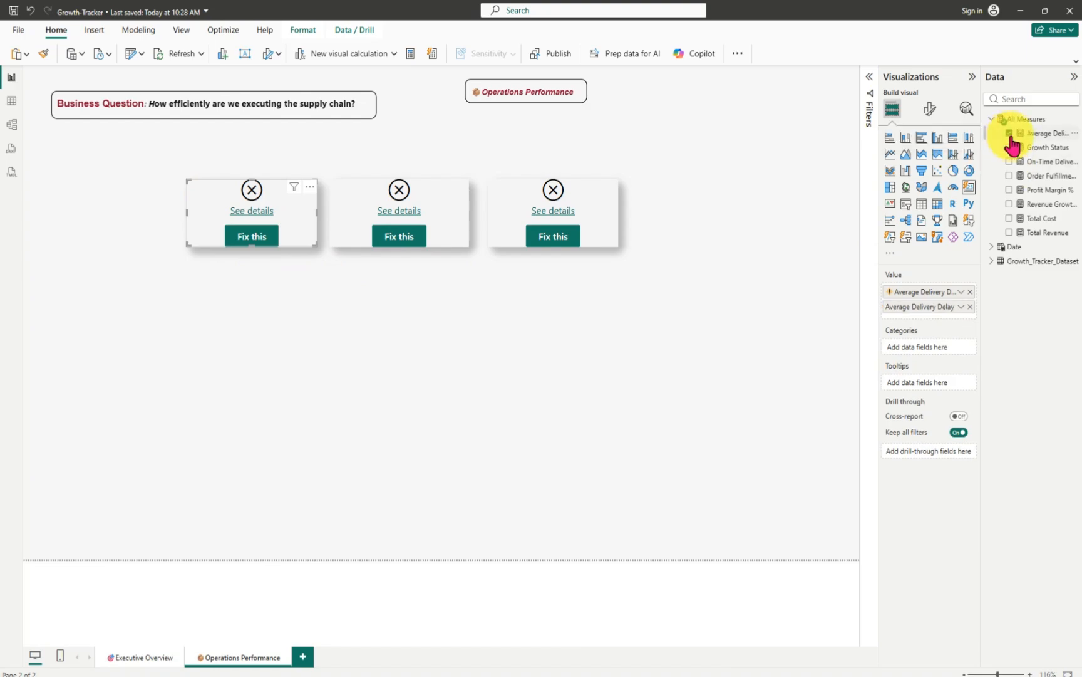
{"action": "left_click", "coordinate": [1010, 134]}
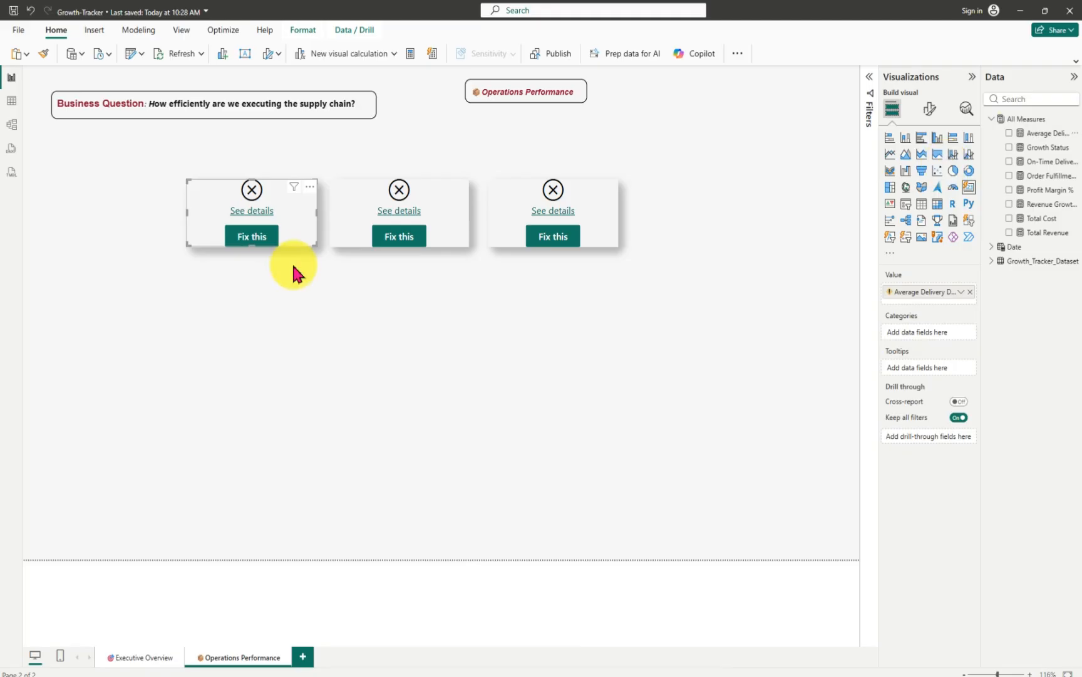
- Lower and narrow the first pasted card, and add a separate card visual showing Average Delivery Delay in the empty area
{"action": "left_click_drag", "start_coordinate": [269, 217], "coordinate": [300, 237]}
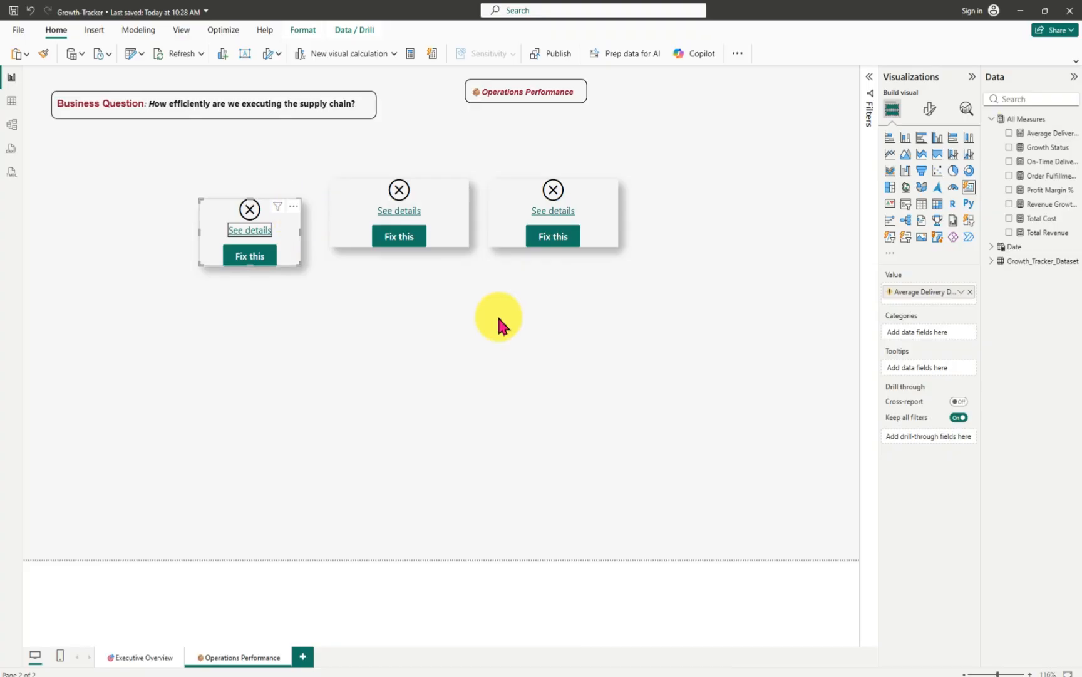
{"action": "left_click", "coordinate": [728, 316]}
{"action": "left_click_drag", "start_coordinate": [1044, 141], "coordinate": [592, 350]}
{"action": "left_click", "coordinate": [969, 188]}
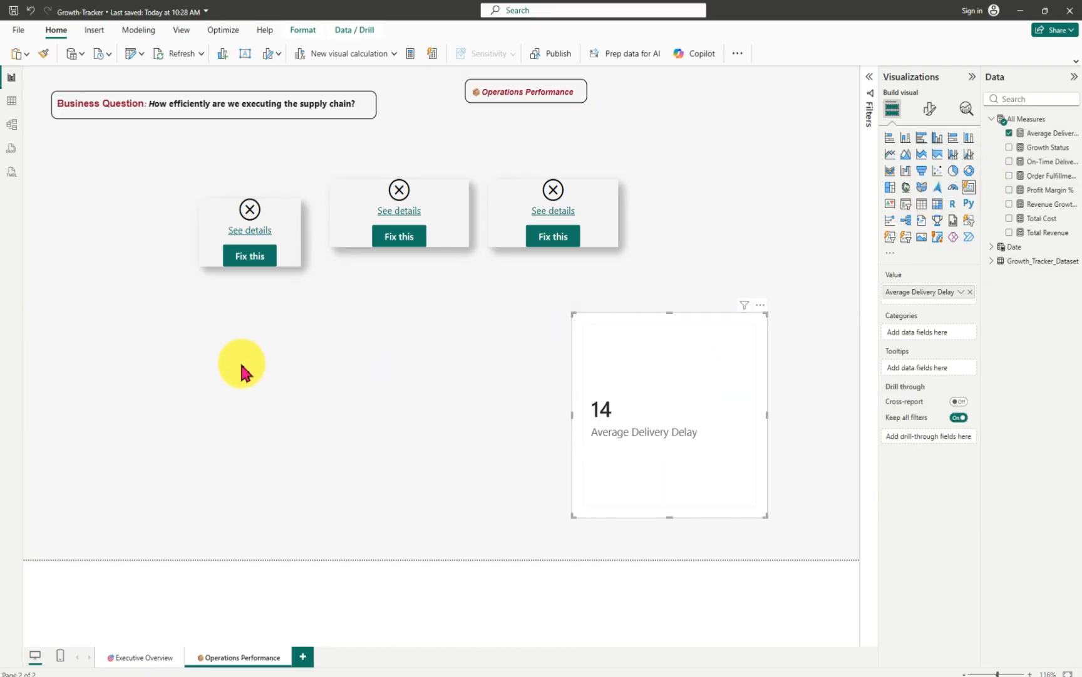
- Move the middle card aside, clear the first card's broken field, assign it Average Delivery Delay, and widen it to fit its title
{"action": "left_click_drag", "start_coordinate": [352, 235], "coordinate": [370, 290]}
{"action": "left_click", "coordinate": [233, 252]}
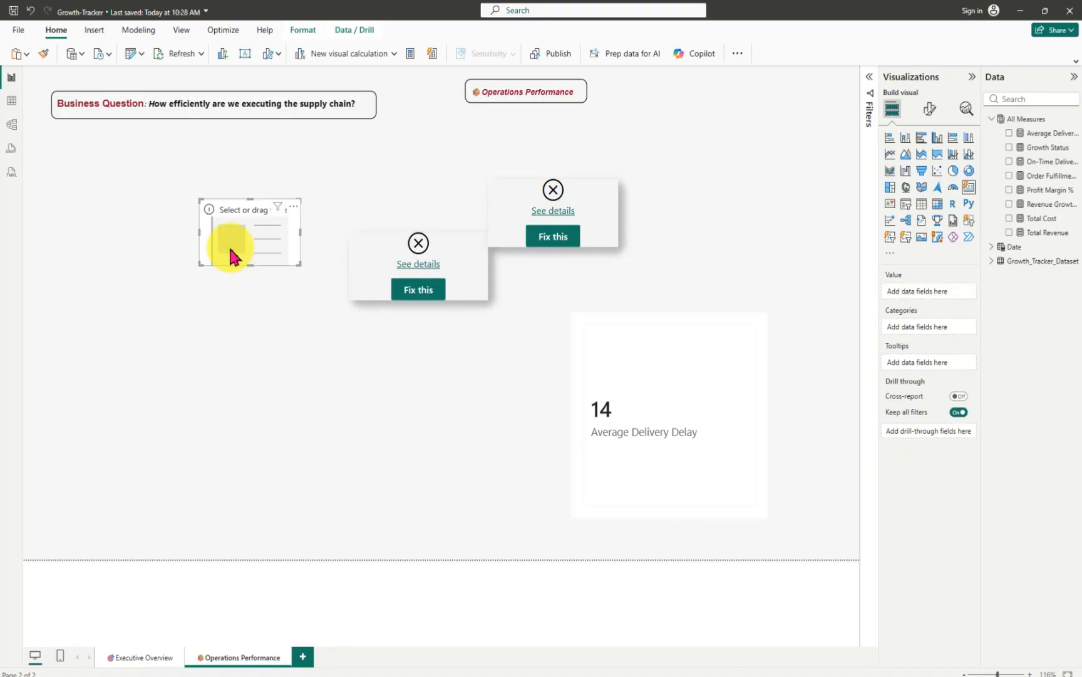
{"action": "left_click", "coordinate": [1010, 134]}
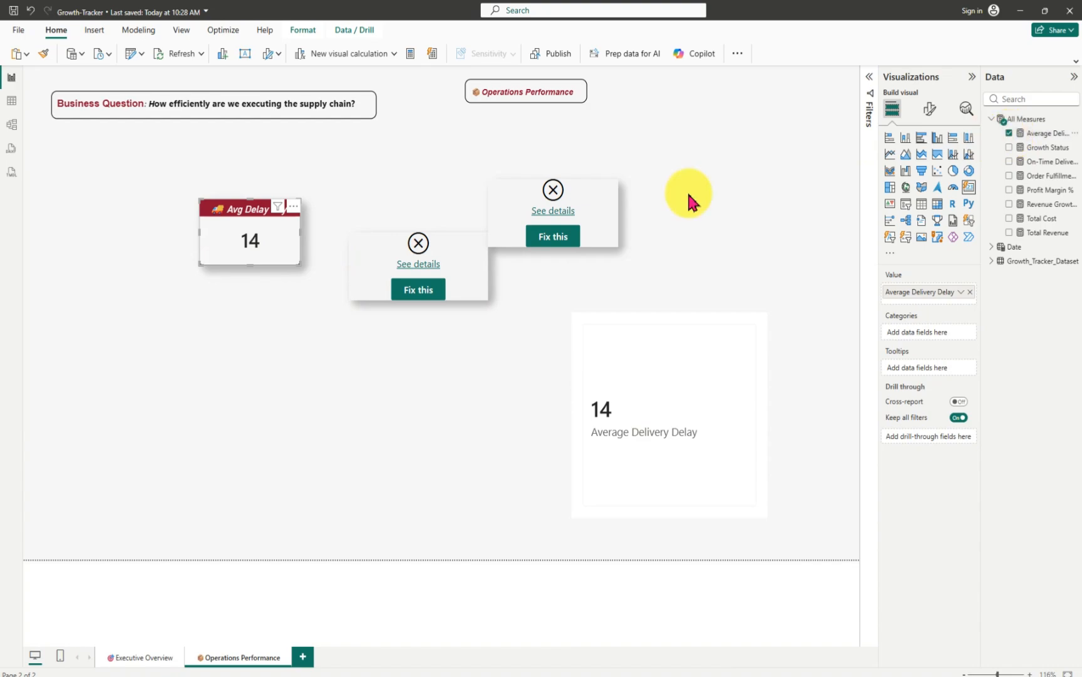
{"action": "left_click_drag", "start_coordinate": [300, 236], "coordinate": [312, 241]}
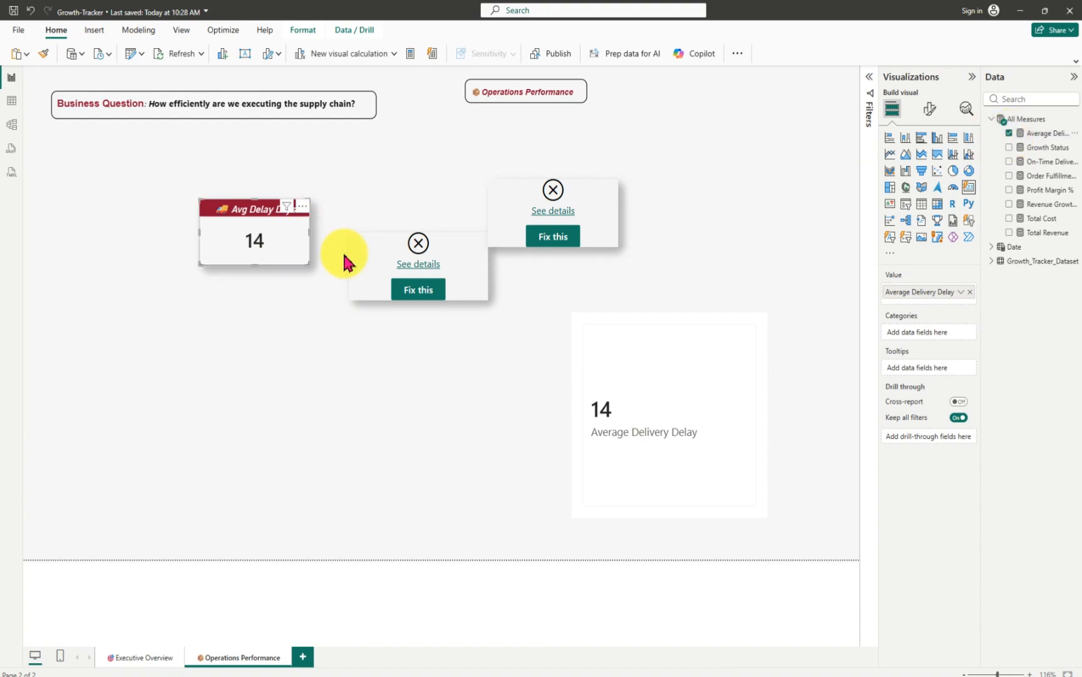
- Align the second card with the Avg Delay Days card and replace its broken field with the On-Time Delivery Rate % measure
{"action": "left_click_drag", "start_coordinate": [422, 254], "coordinate": [400, 243]}
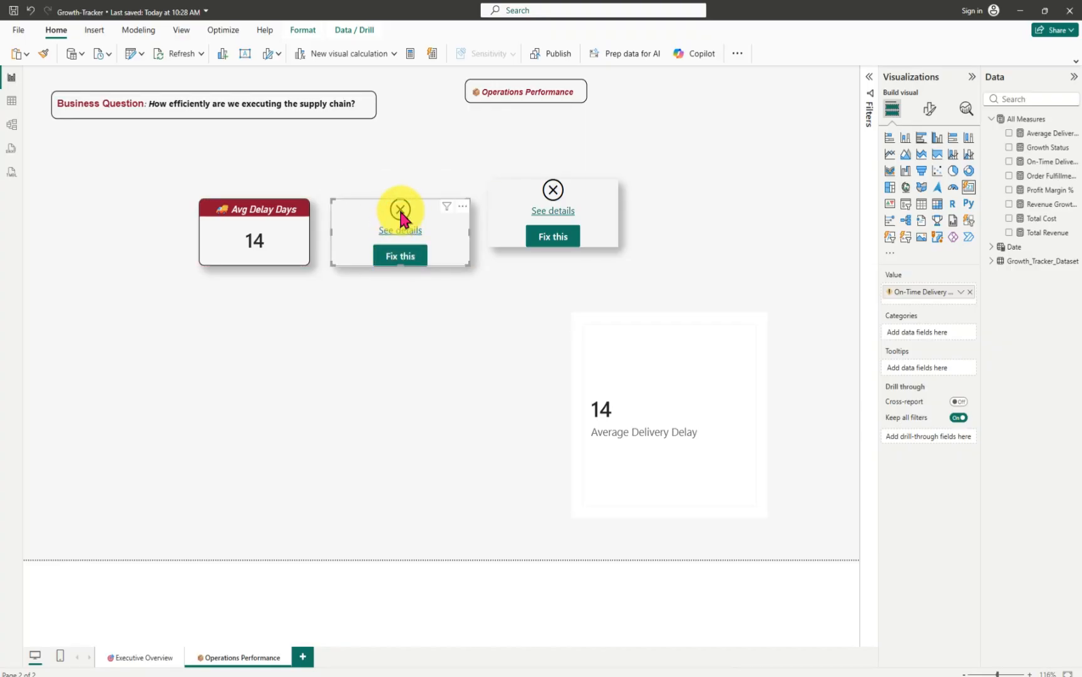
{"action": "left_click", "coordinate": [401, 256]}
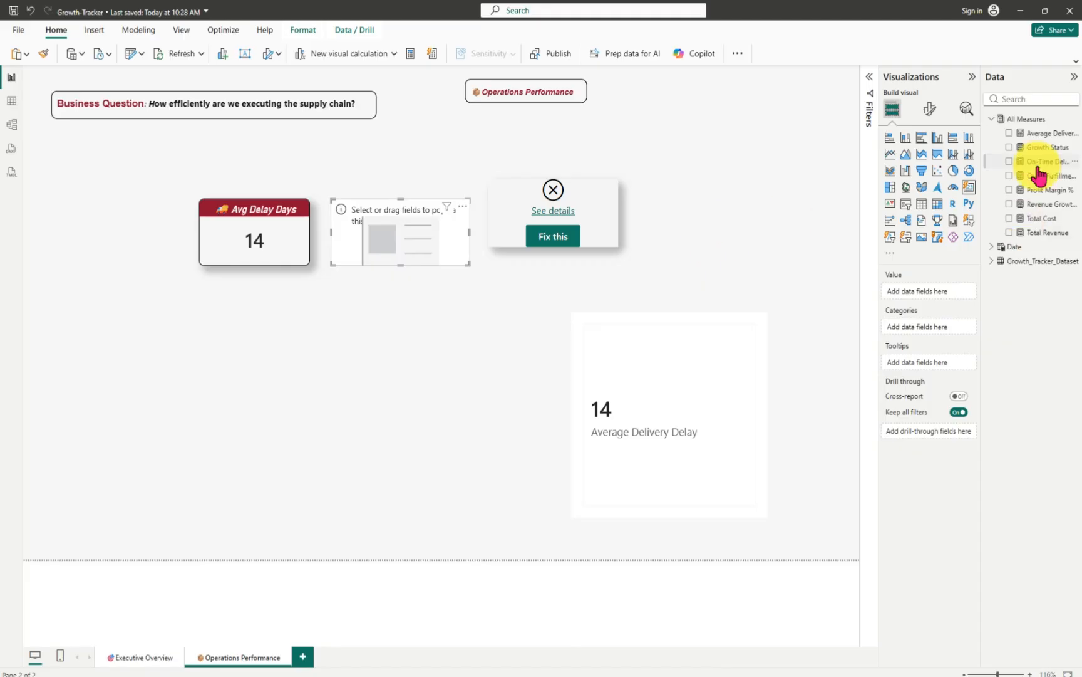
{"action": "left_click", "coordinate": [1009, 162]}
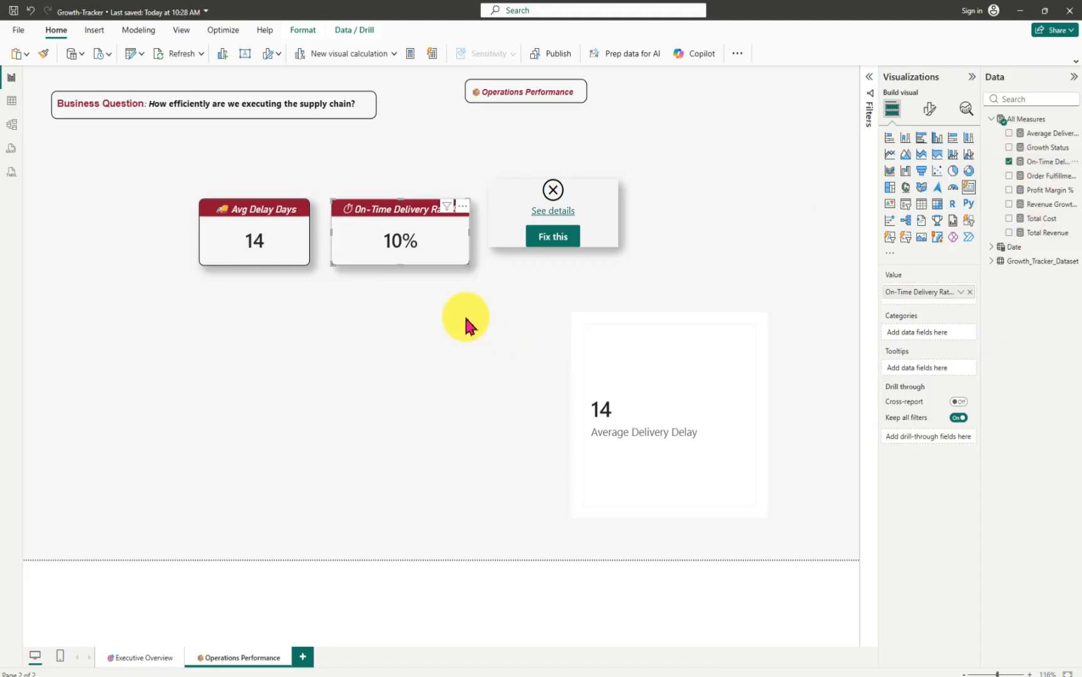
- Align the third card with the other two and replace its broken field with the Order Fulfillment Rate % measure
{"action": "left_click_drag", "start_coordinate": [592, 219], "coordinate": [566, 252]}
{"action": "left_click", "coordinate": [563, 266]}
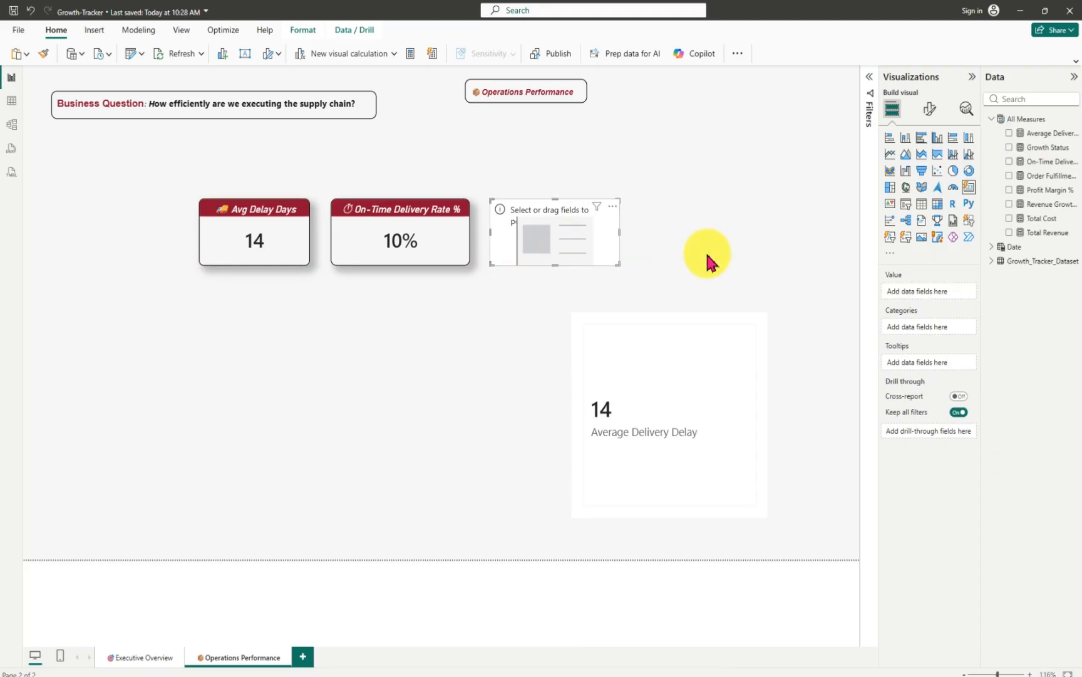
{"action": "left_click", "coordinate": [1007, 177]}
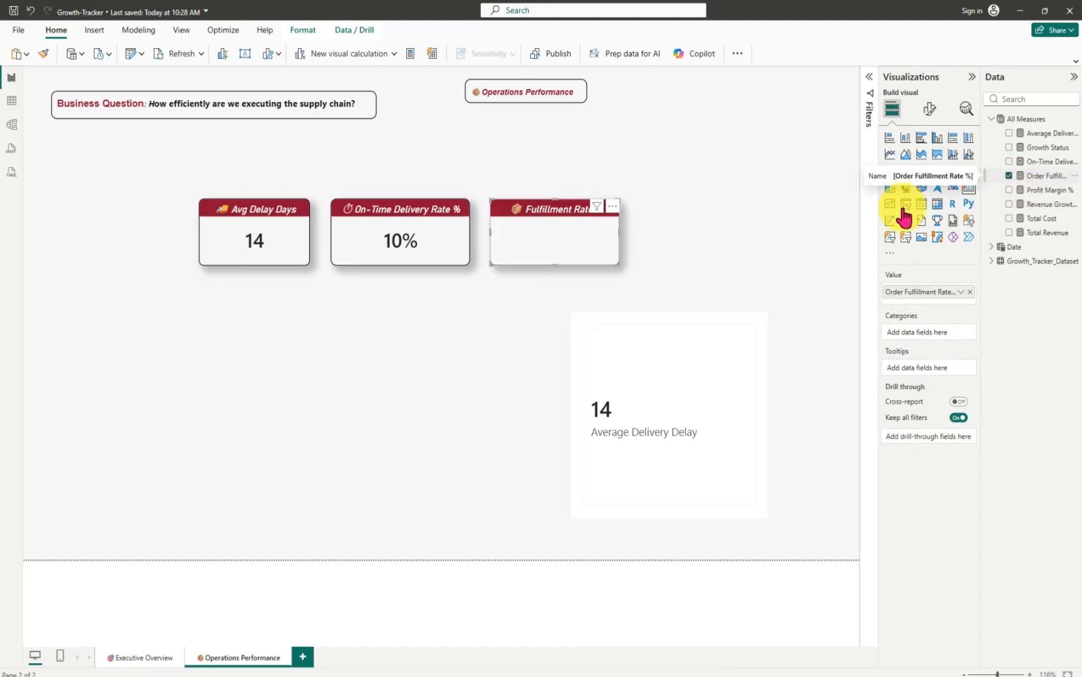
{"action": "left_click_drag", "start_coordinate": [572, 240], "coordinate": [575, 240]}
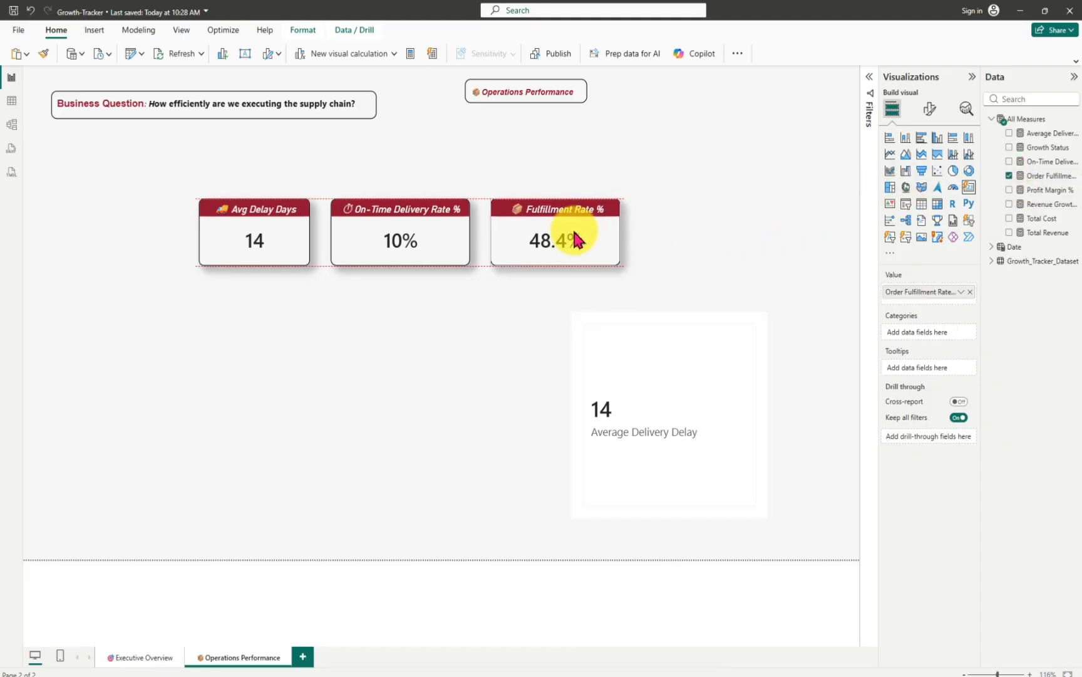
- Remove the standalone Average Delivery Delay card from the page
{"action": "left_click", "coordinate": [716, 341]}
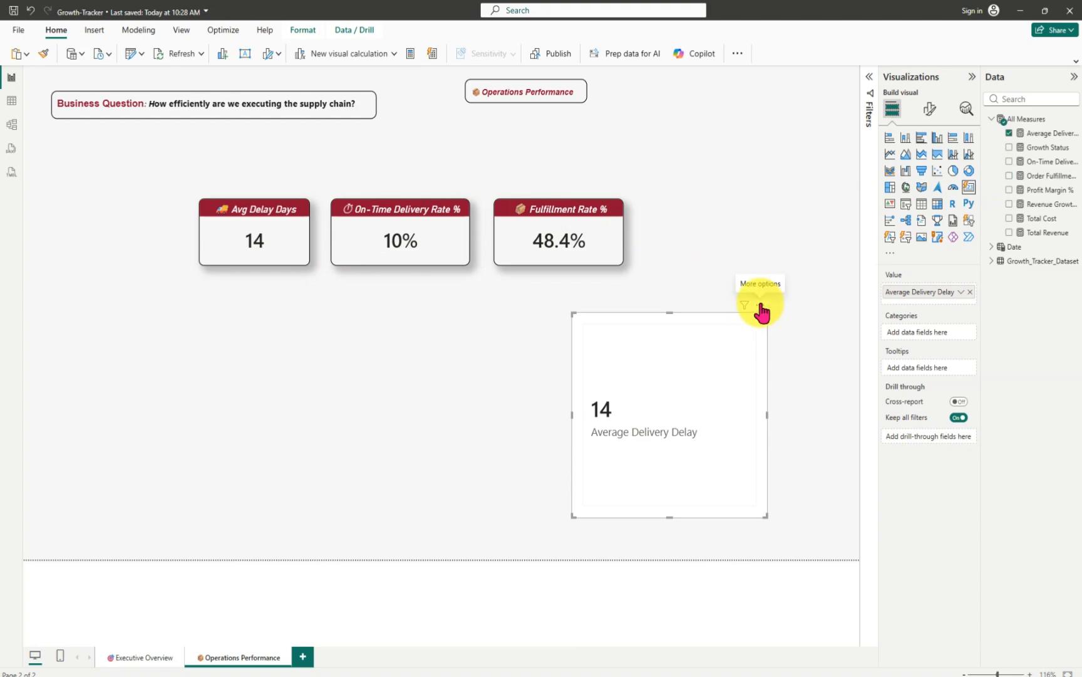
{"action": "left_click", "coordinate": [760, 305]}
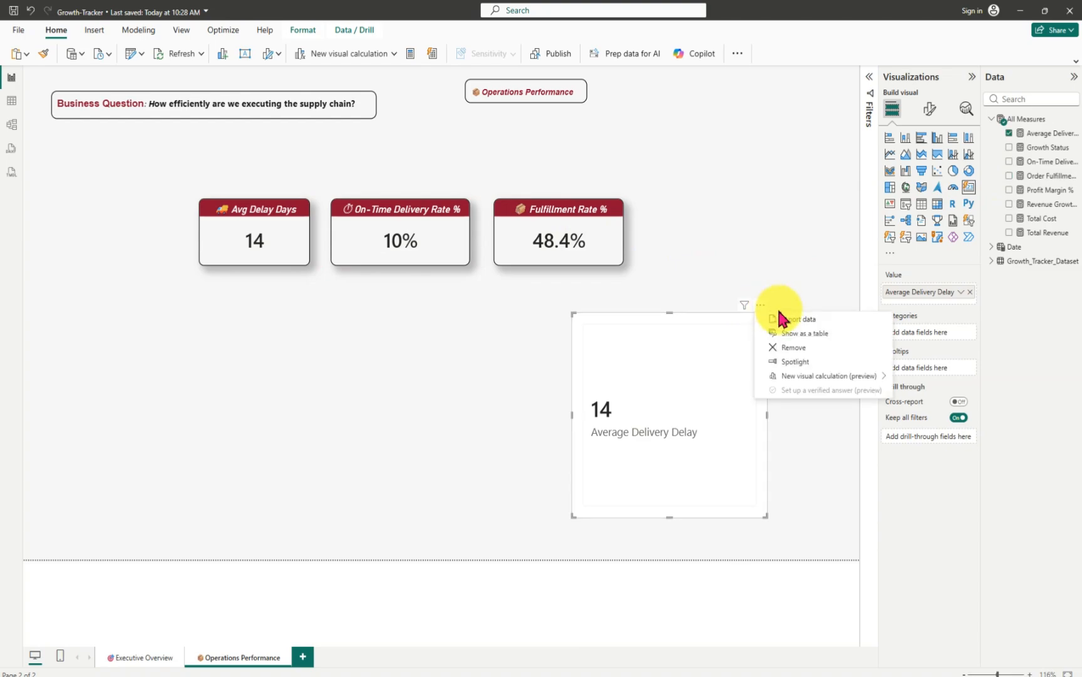
{"action": "left_click", "coordinate": [808, 349]}
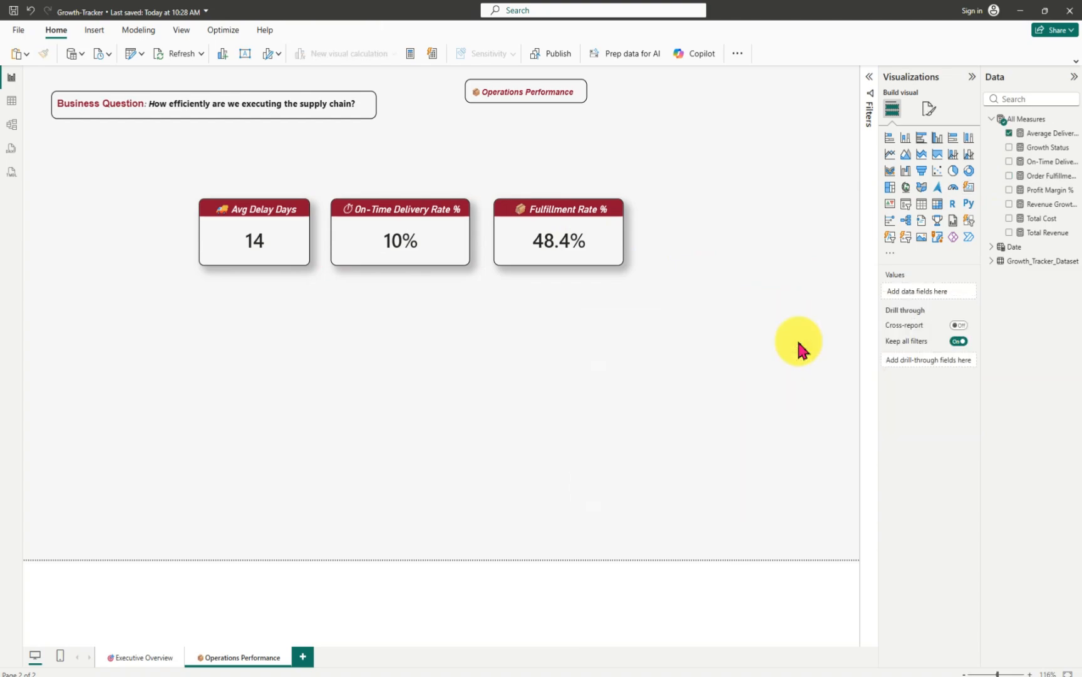
- Shift the Fulfillment Rate % and On-Time Delivery Rate % cards slightly right to adjust the row's spacing
{"action": "left_click", "coordinate": [518, 235]}
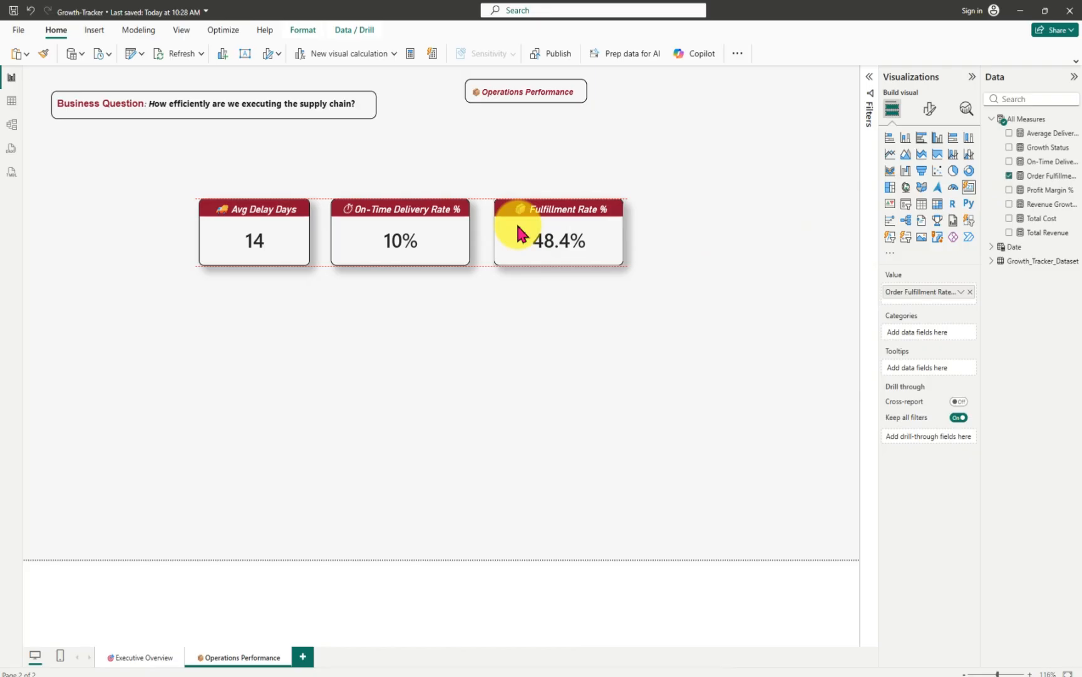
{"action": "left_click_drag", "start_coordinate": [518, 226], "coordinate": [520, 226]}
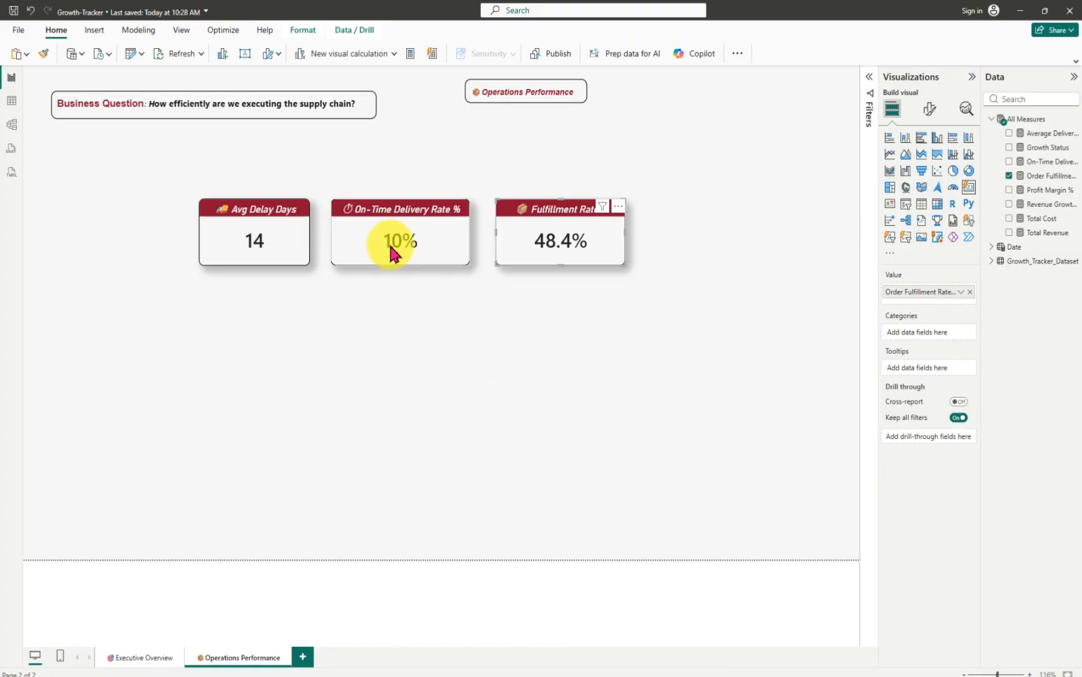
{"action": "left_click_drag", "start_coordinate": [394, 213], "coordinate": [428, 238]}
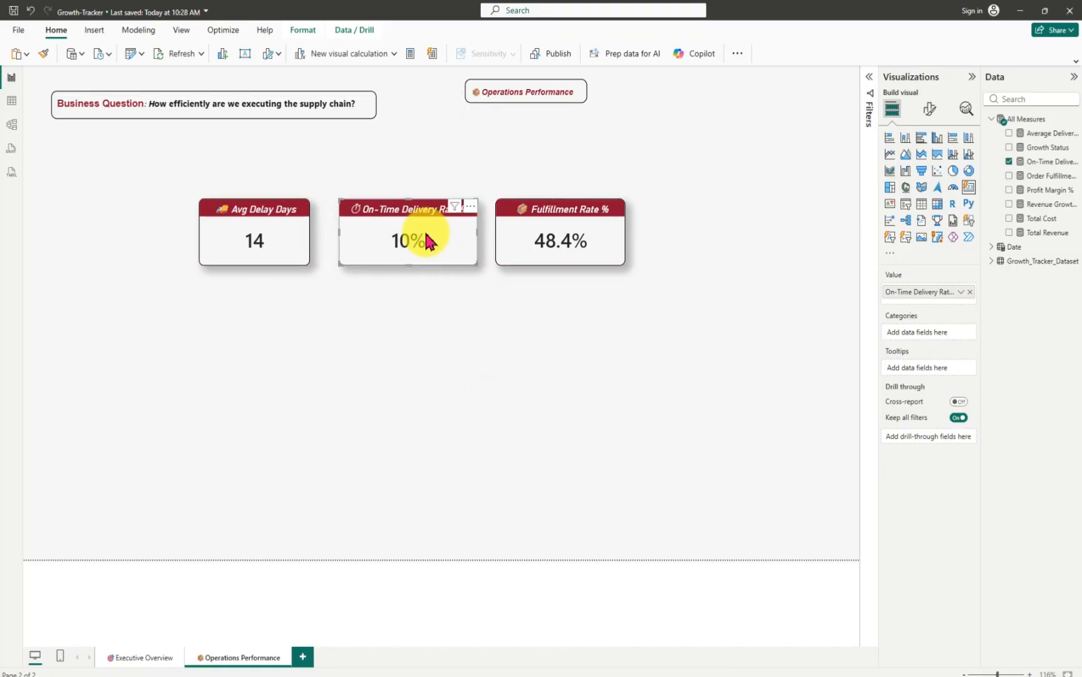
- Widen the Avg Delay Days and Fulfillment Rate % cards to roughly match the width of the On-Time Delivery Rate % card
{"action": "left_click", "coordinate": [226, 223]}
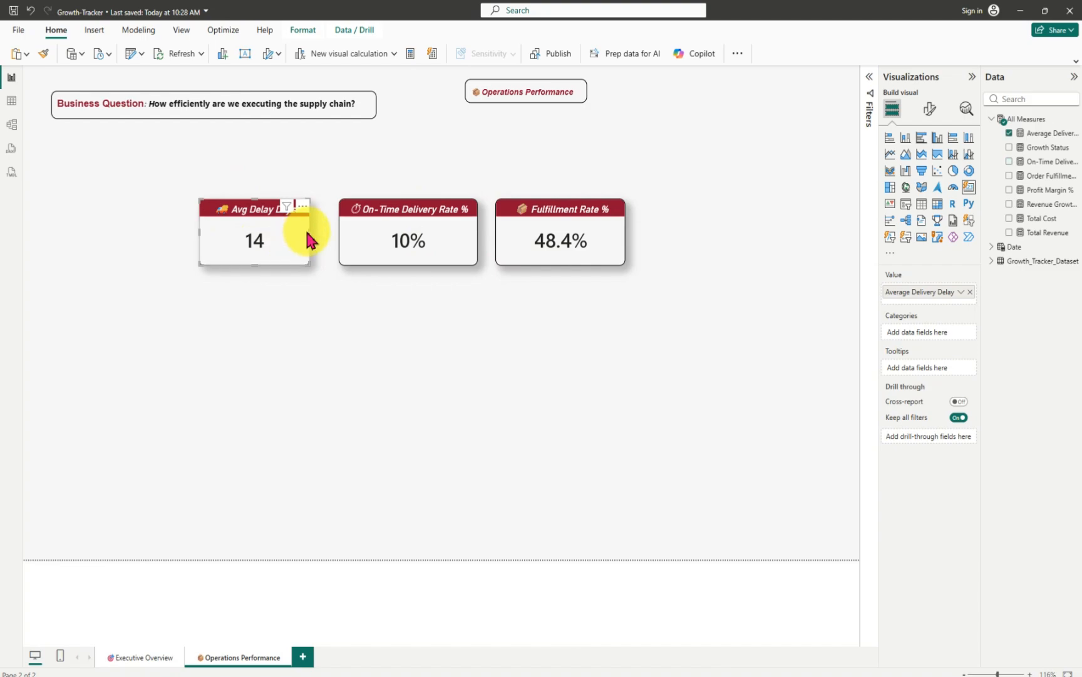
{"action": "left_click_drag", "start_coordinate": [308, 236], "coordinate": [327, 242]}
{"action": "left_click", "coordinate": [442, 285]}
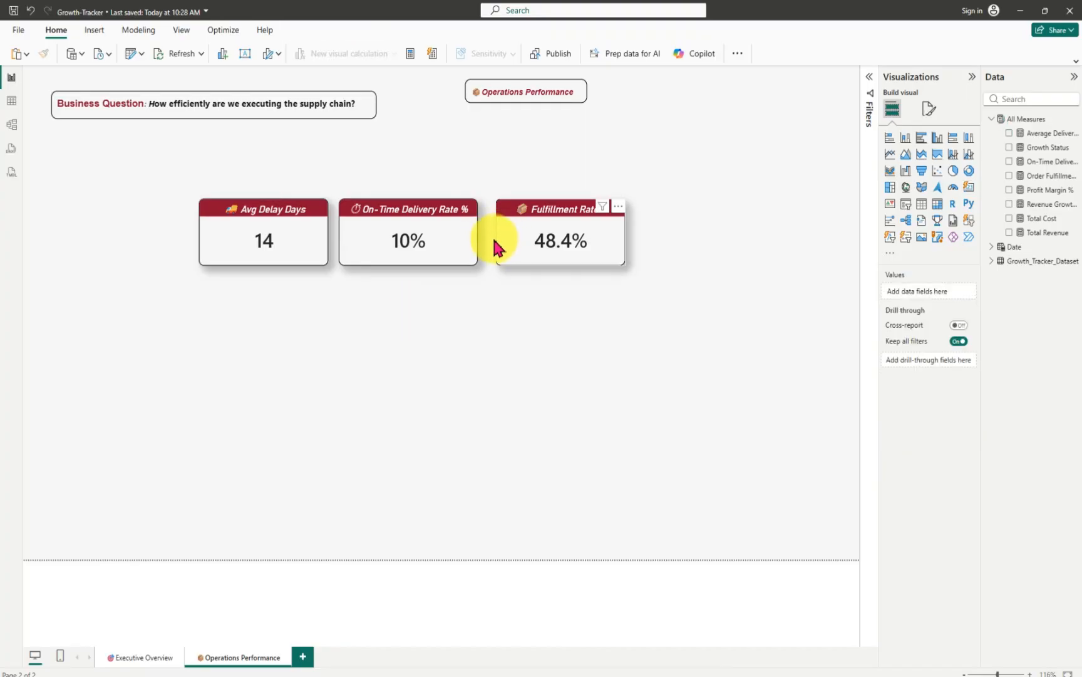
{"action": "left_click_drag", "start_coordinate": [495, 241], "coordinate": [501, 239]}
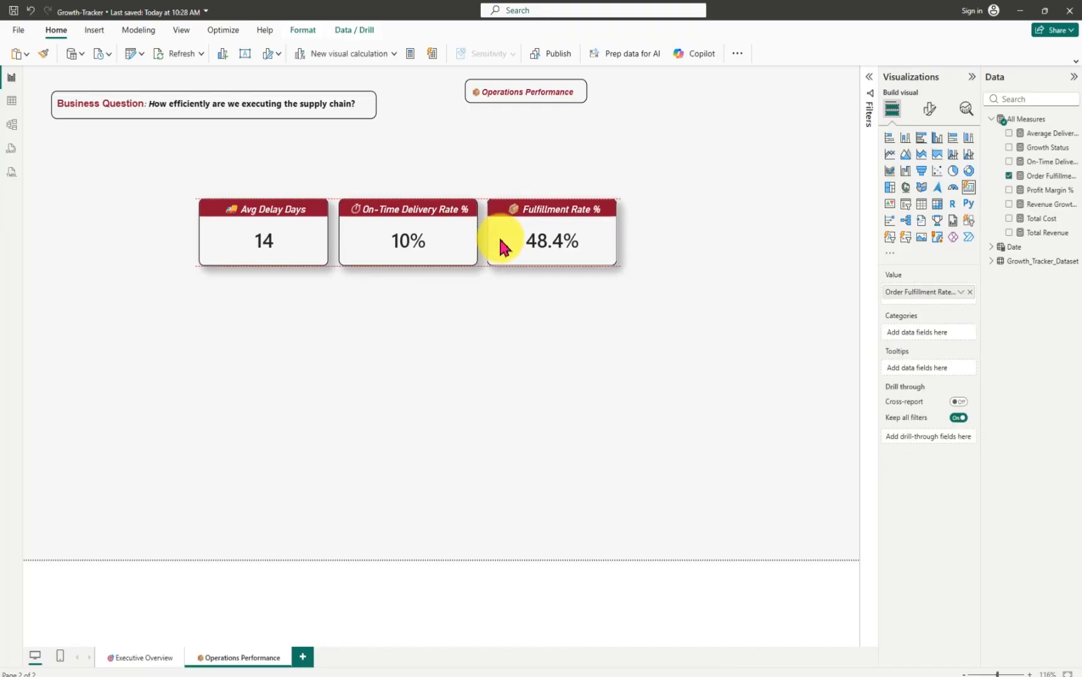
{"action": "left_click_drag", "start_coordinate": [618, 238], "coordinate": [632, 244]}
{"action": "left_click", "coordinate": [611, 300]}
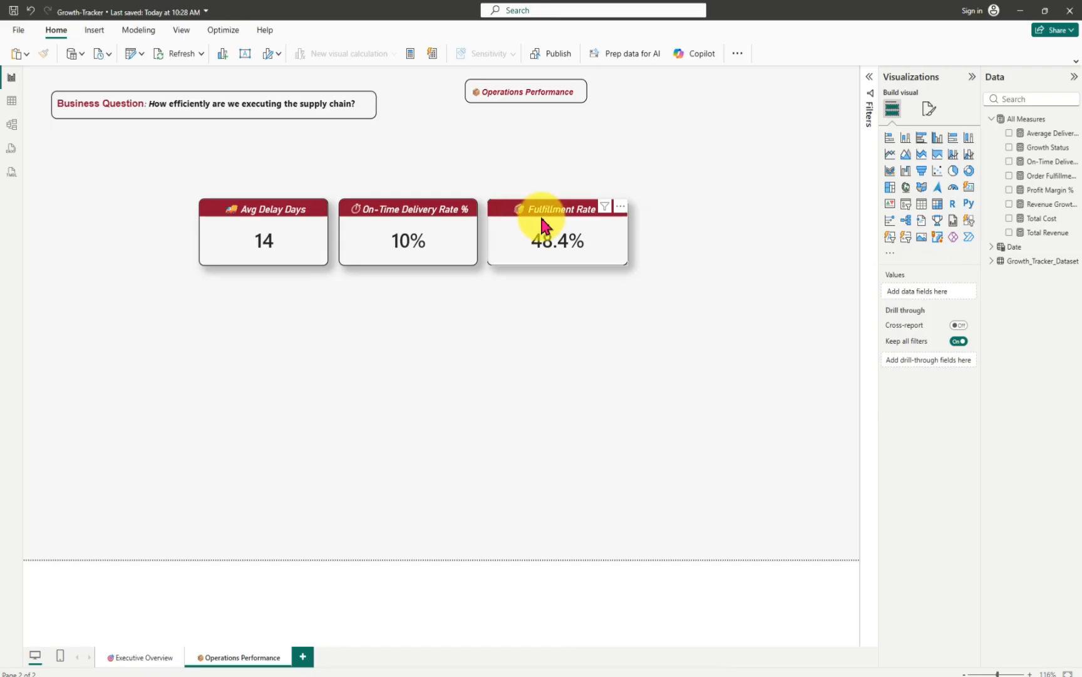
- Move the Fulfillment Rate % and On-Time Delivery Rate % cards so that the gaps between the three widened cards are about equal
{"action": "left_click_drag", "start_coordinate": [521, 218], "coordinate": [538, 216]}
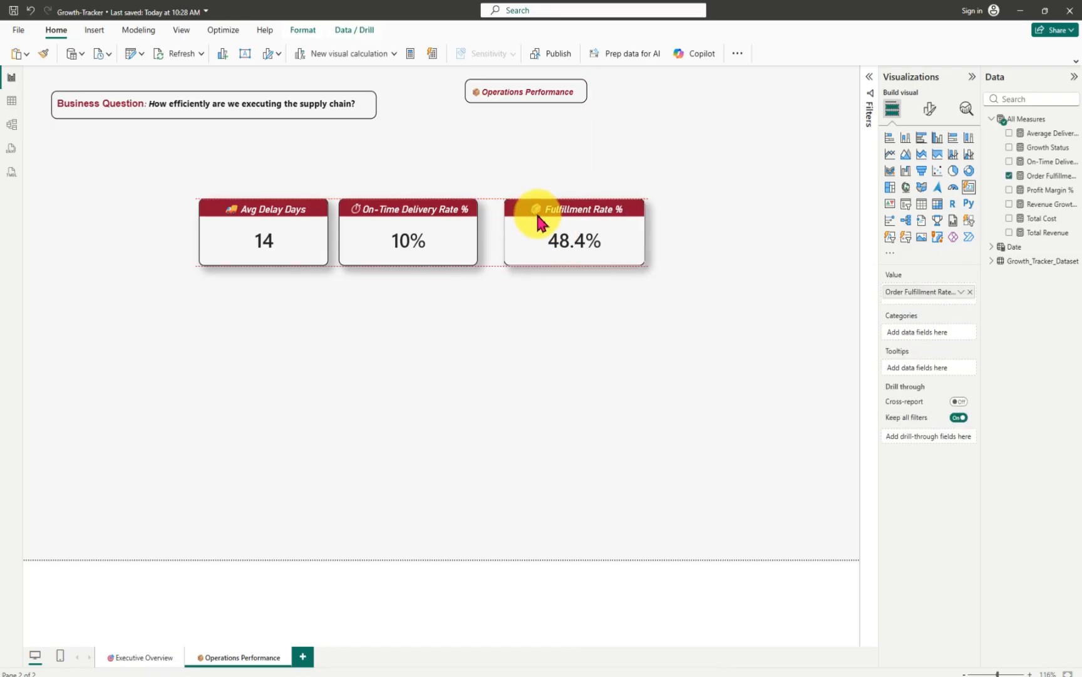
{"action": "left_click", "coordinate": [423, 213]}
{"action": "mouse_move", "coordinate": [388, 218]}
{"action": "left_mouse_down"}
{"action": "mouse_move", "coordinate": [403, 218]}
{"action": "mouse_move", "coordinate": [394, 217]}
{"action": "left_mouse_up"}
{"action": "left_click", "coordinate": [452, 330]}
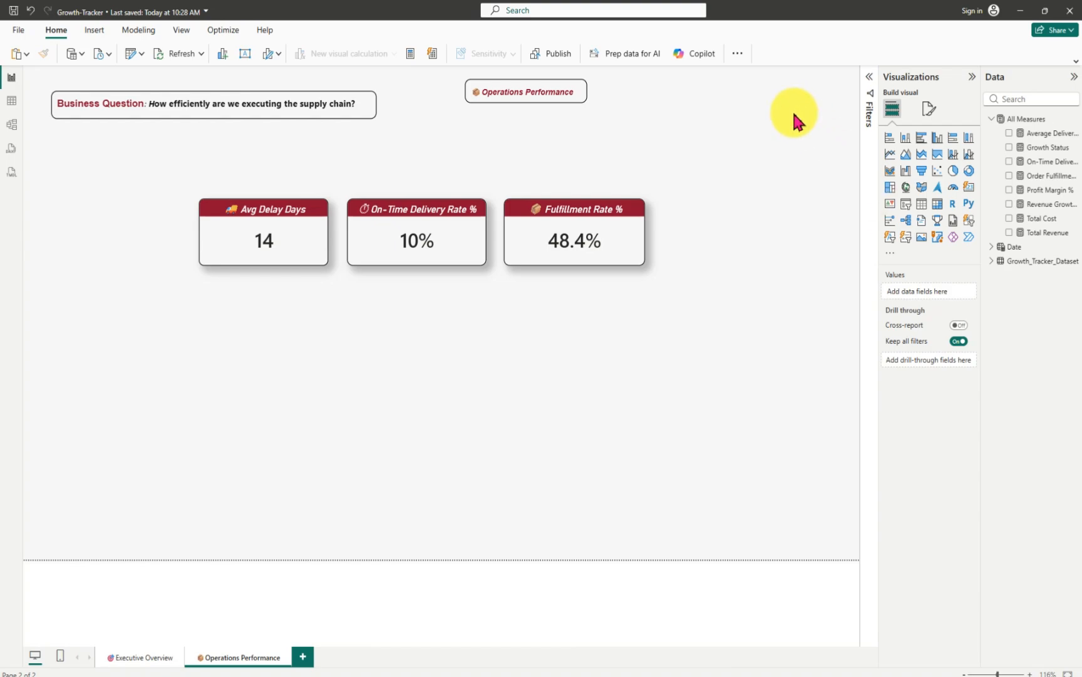
- Paste the copied Month-Year slicer and position it in the upper-right corner of the Operations Performance page
{"action": "key", "text": "ctrl+v"}
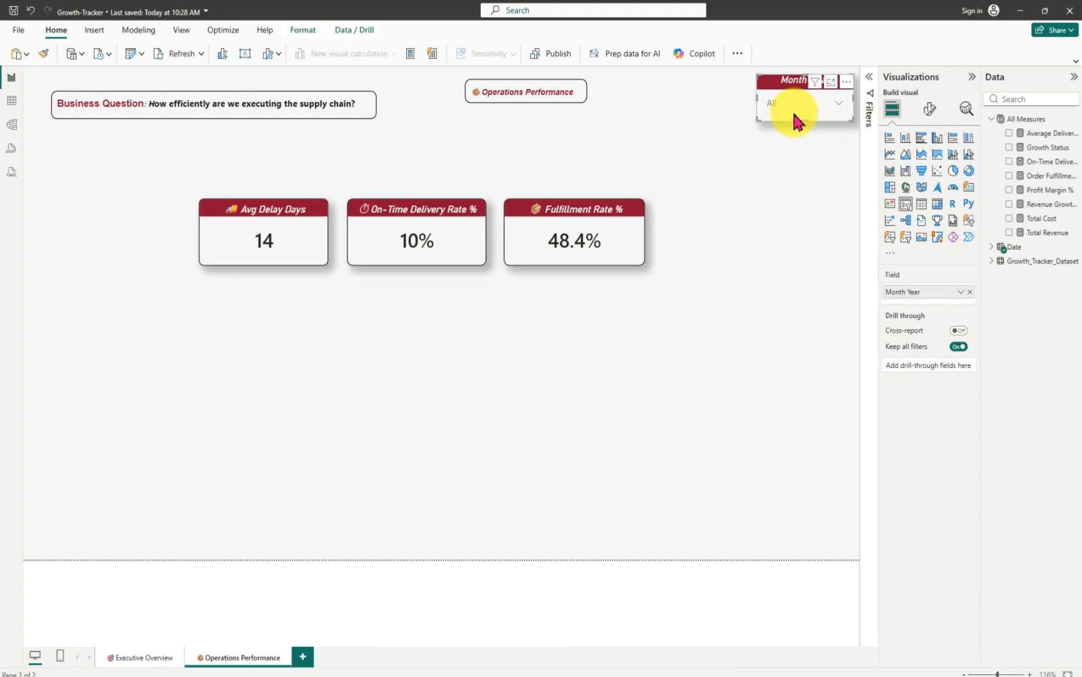
{"action": "left_click_drag", "start_coordinate": [794, 119], "coordinate": [781, 138]}
{"action": "left_click", "coordinate": [826, 123]}
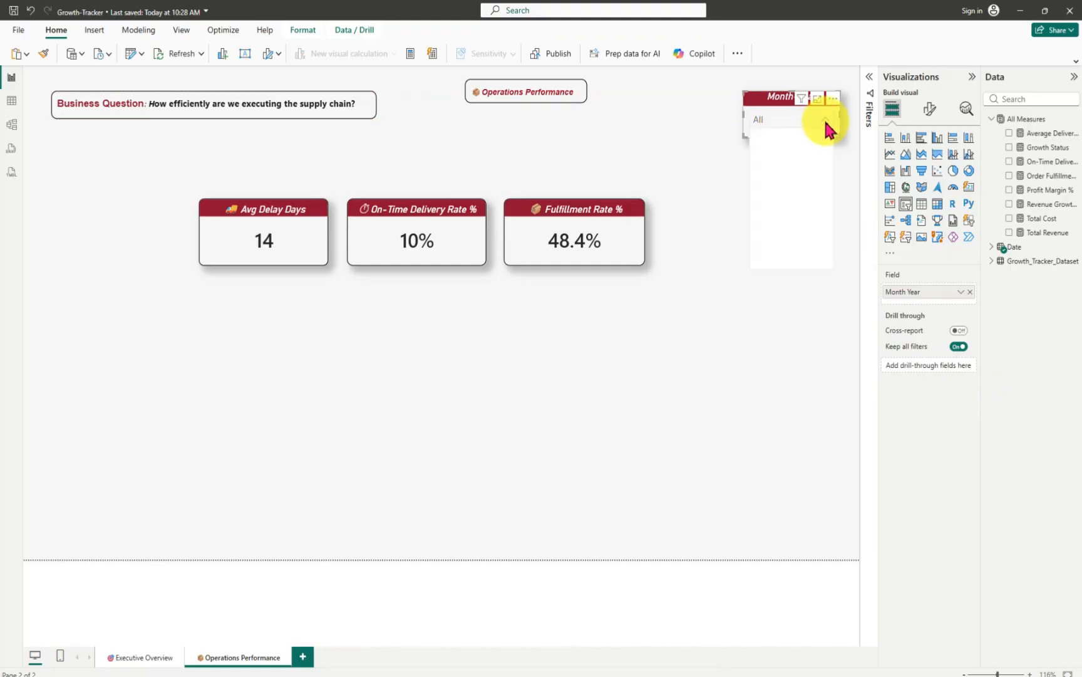
{"action": "left_click", "coordinate": [826, 123]}
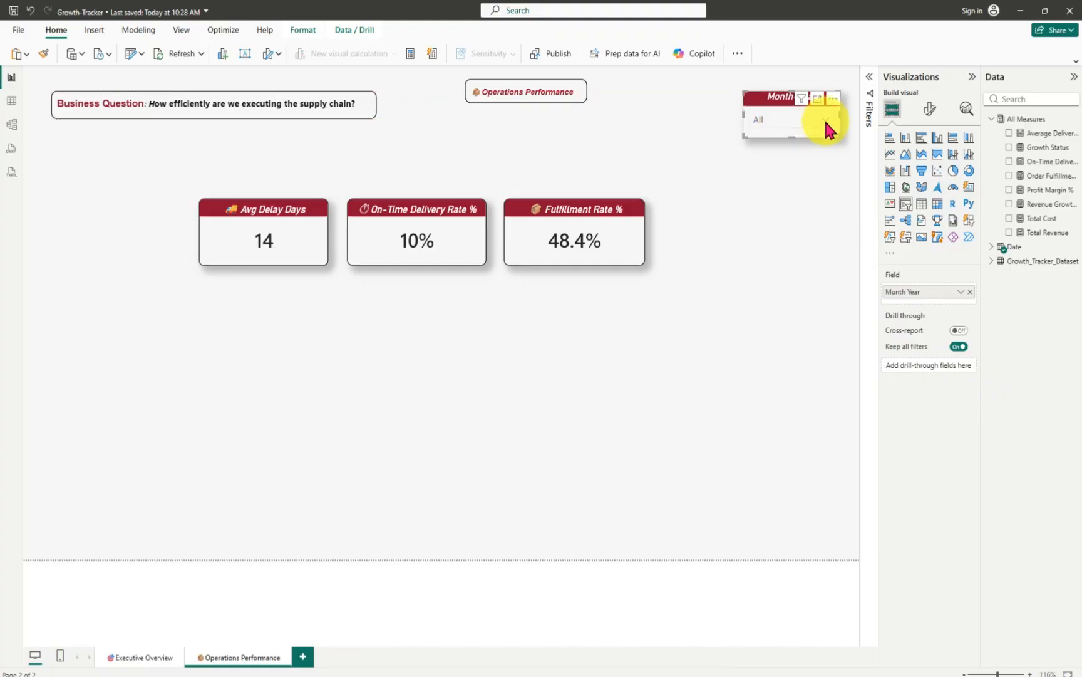
{"action": "left_click_drag", "start_coordinate": [757, 98], "coordinate": [763, 94]}
- Filter the page by each month from Jan 2023 to Jun 2023 in turn to check how the KPI cards respond
{"action": "left_click", "coordinate": [829, 116]}
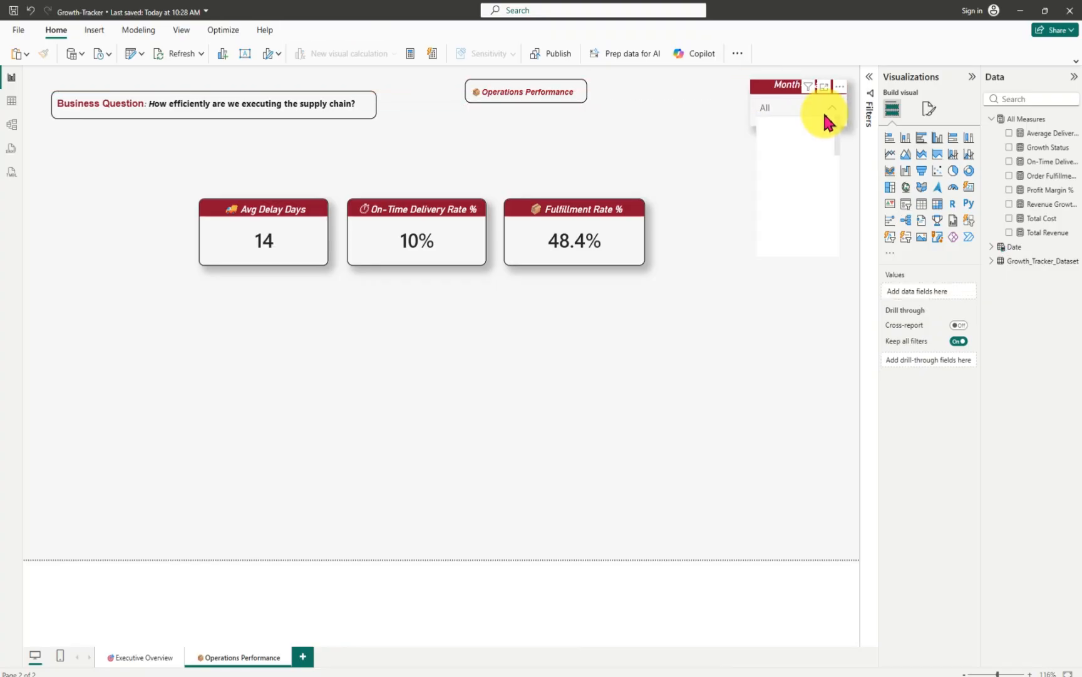
{"action": "left_click", "coordinate": [768, 129]}
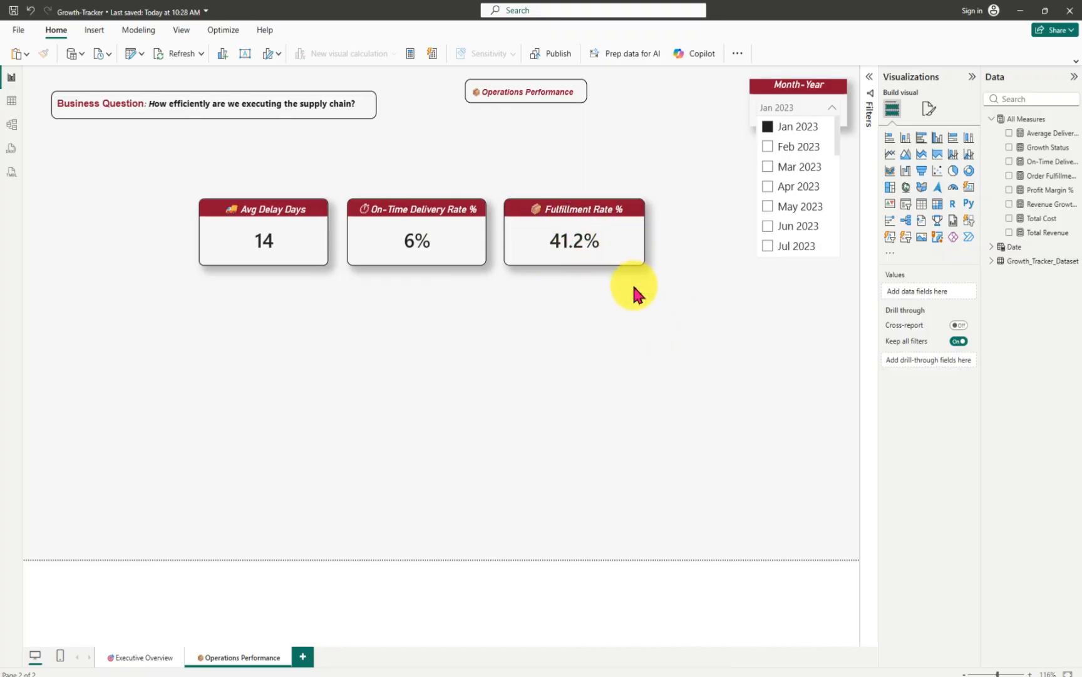
{"action": "left_click", "coordinate": [767, 148]}
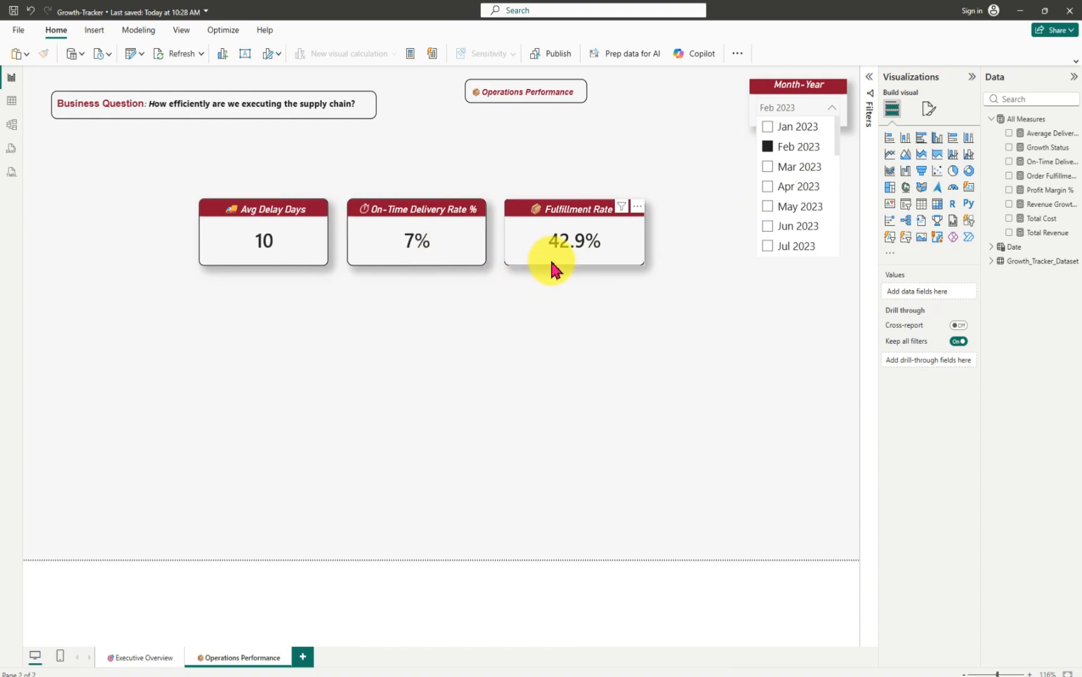
{"action": "left_click", "coordinate": [769, 167]}
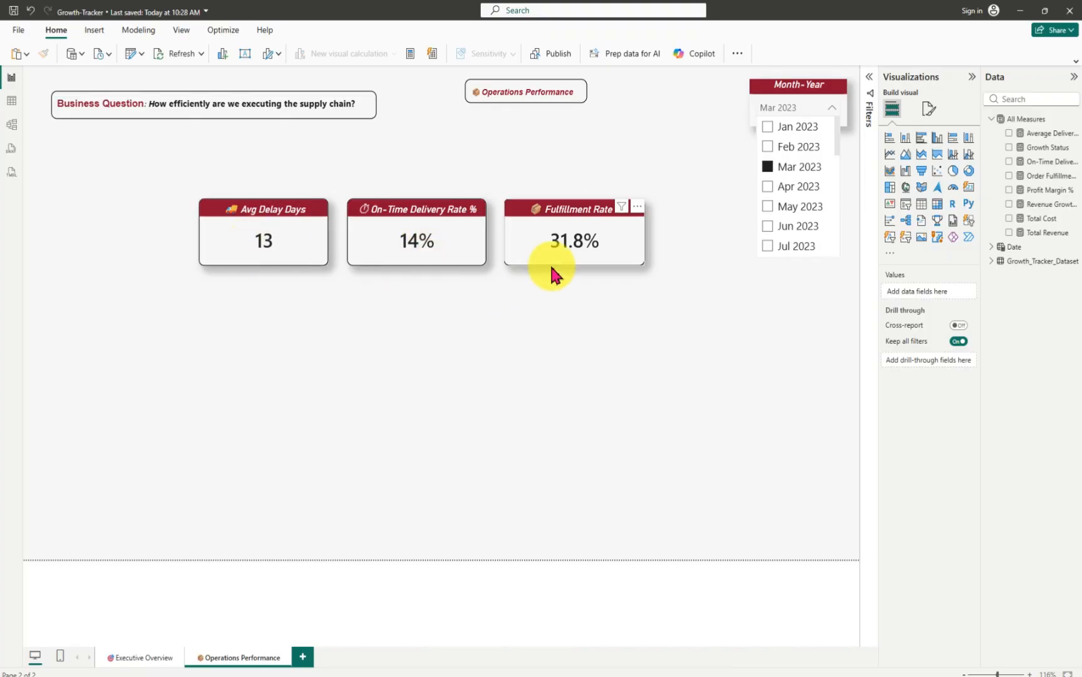
{"action": "left_click", "coordinate": [767, 187]}
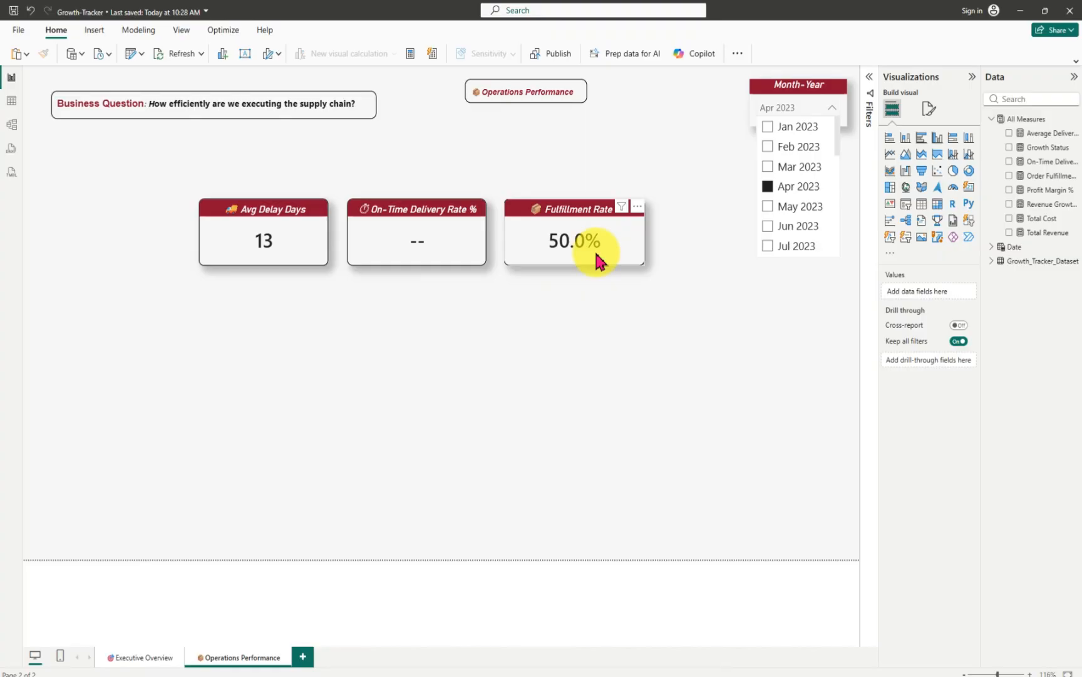
{"action": "left_click", "coordinate": [768, 206]}
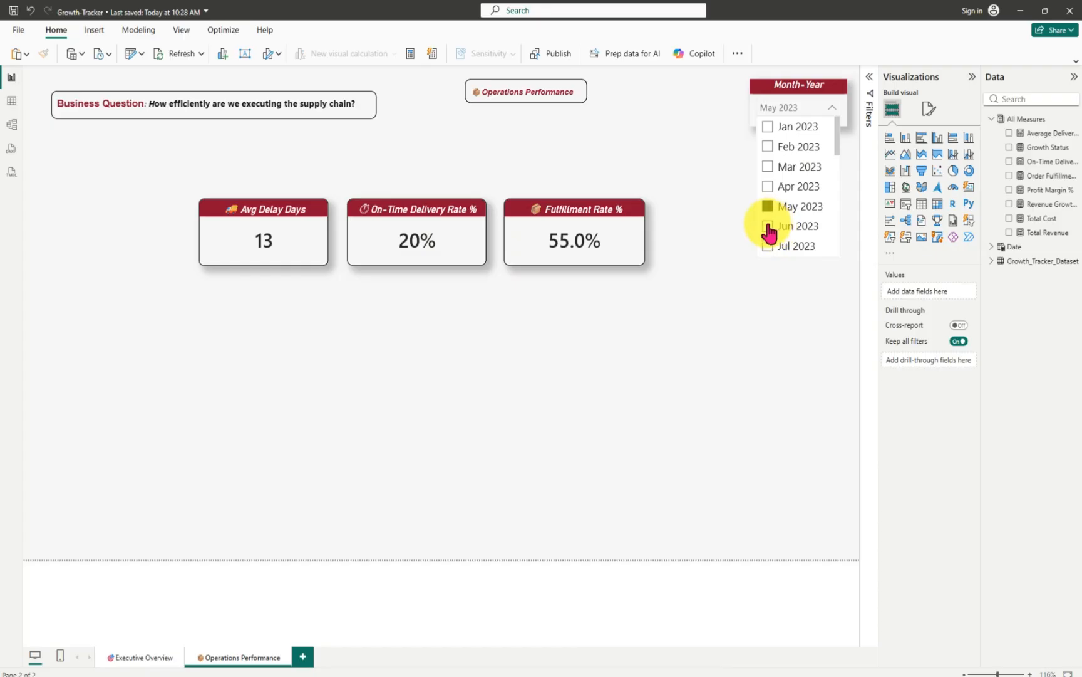
{"action": "left_click", "coordinate": [768, 227]}
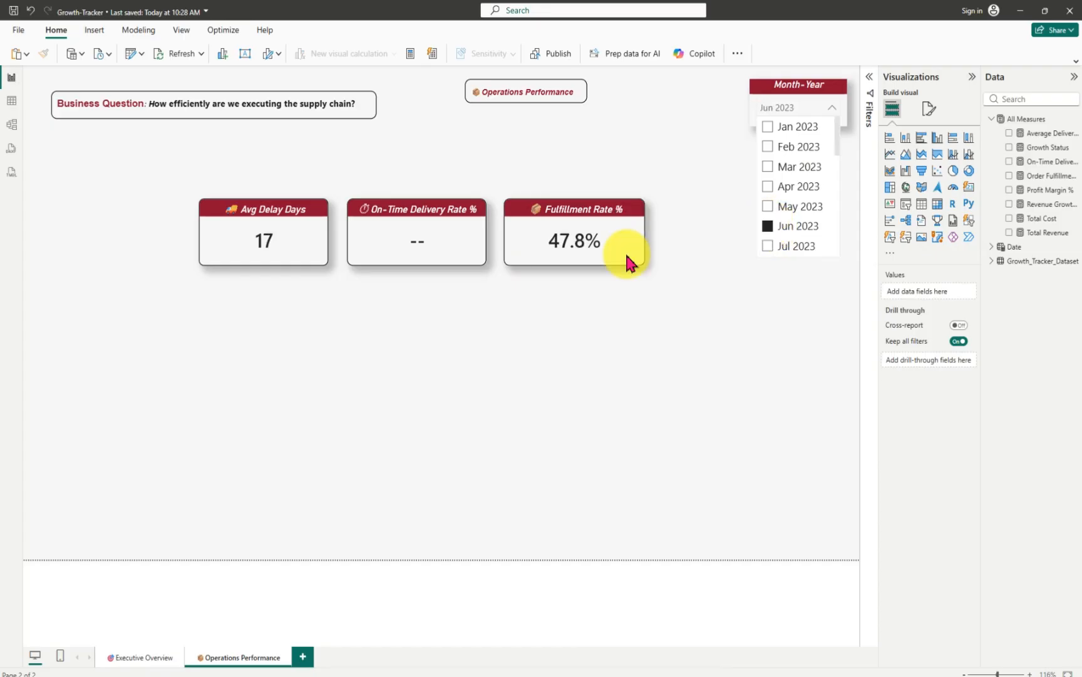
- Check the KPI cards for Nov 2024 and Dec 2024, and clear the month selection so all months are included
{"action": "left_click_drag", "start_coordinate": [838, 150], "coordinate": [834, 253]}
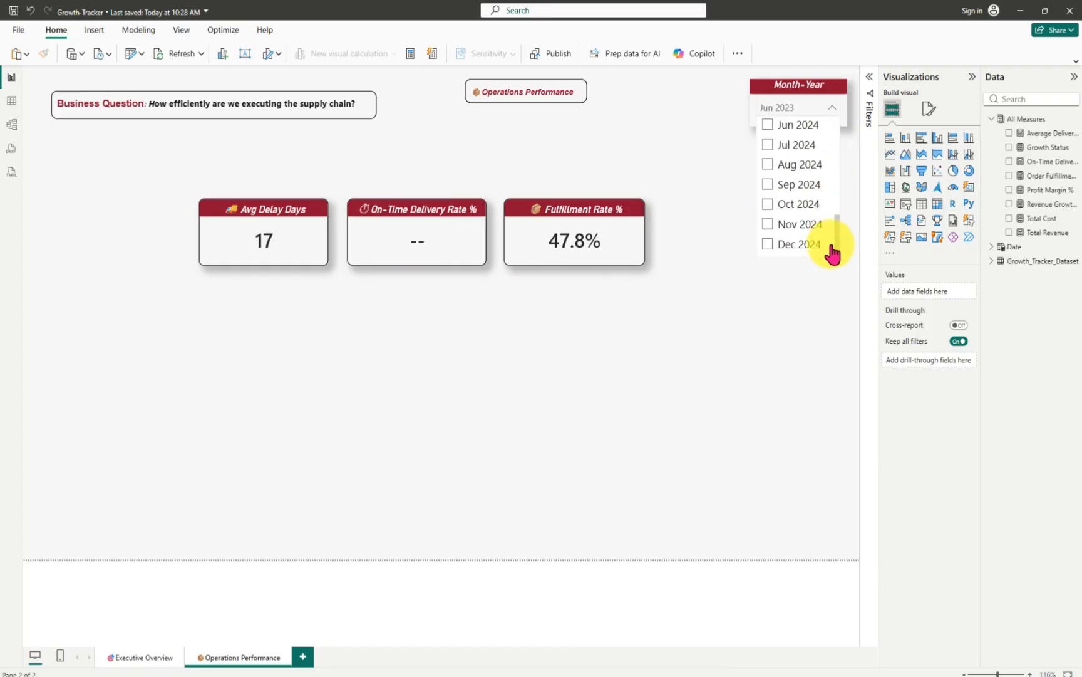
{"action": "left_click", "coordinate": [768, 224]}
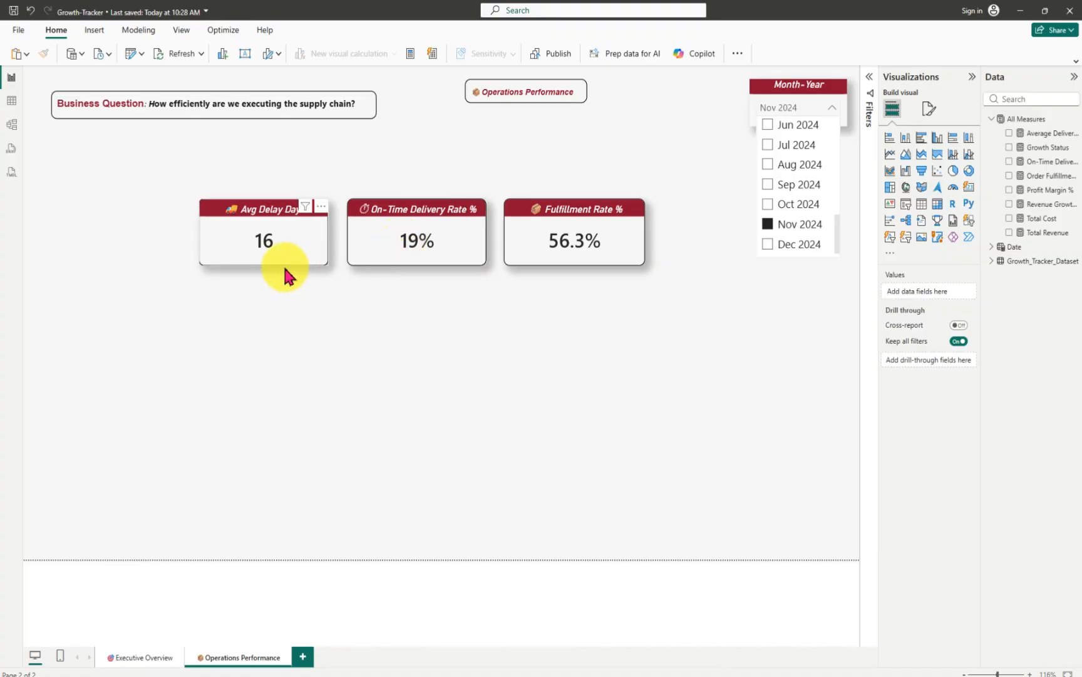
{"action": "left_click", "coordinate": [768, 246]}
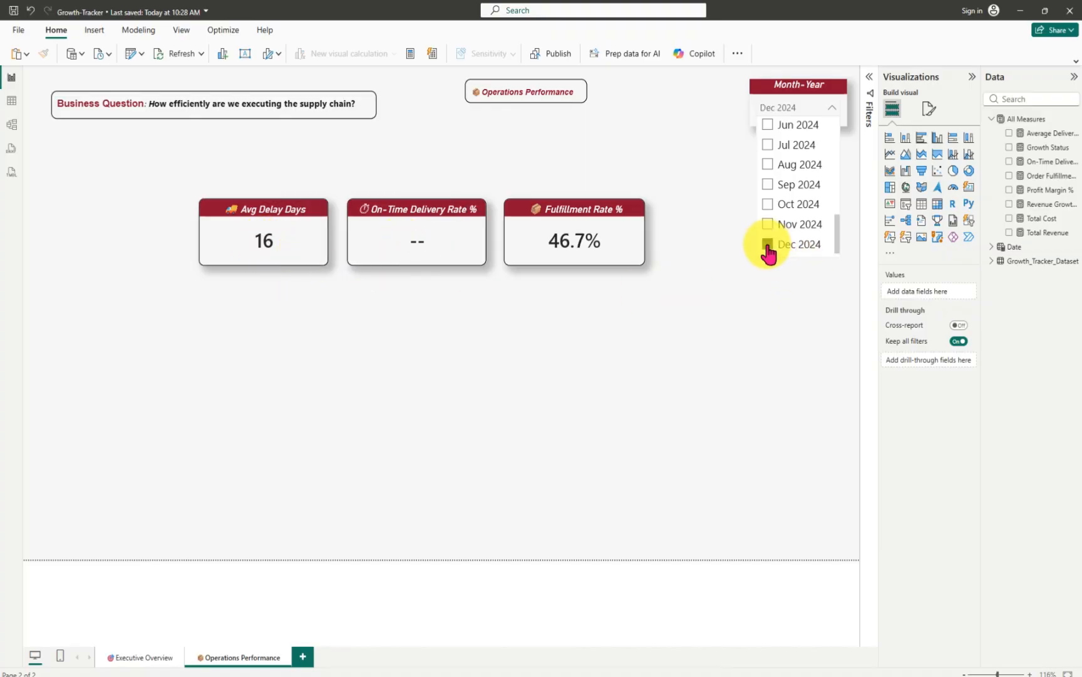
{"action": "left_click", "coordinate": [768, 246]}
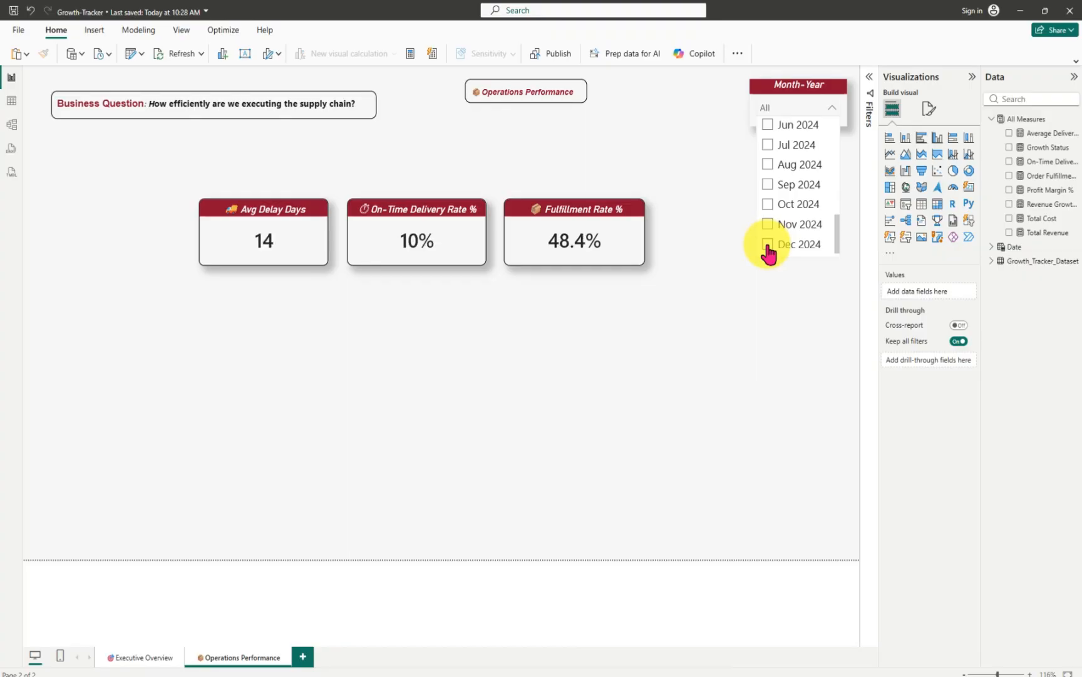
{"action": "left_click", "coordinate": [767, 246]}
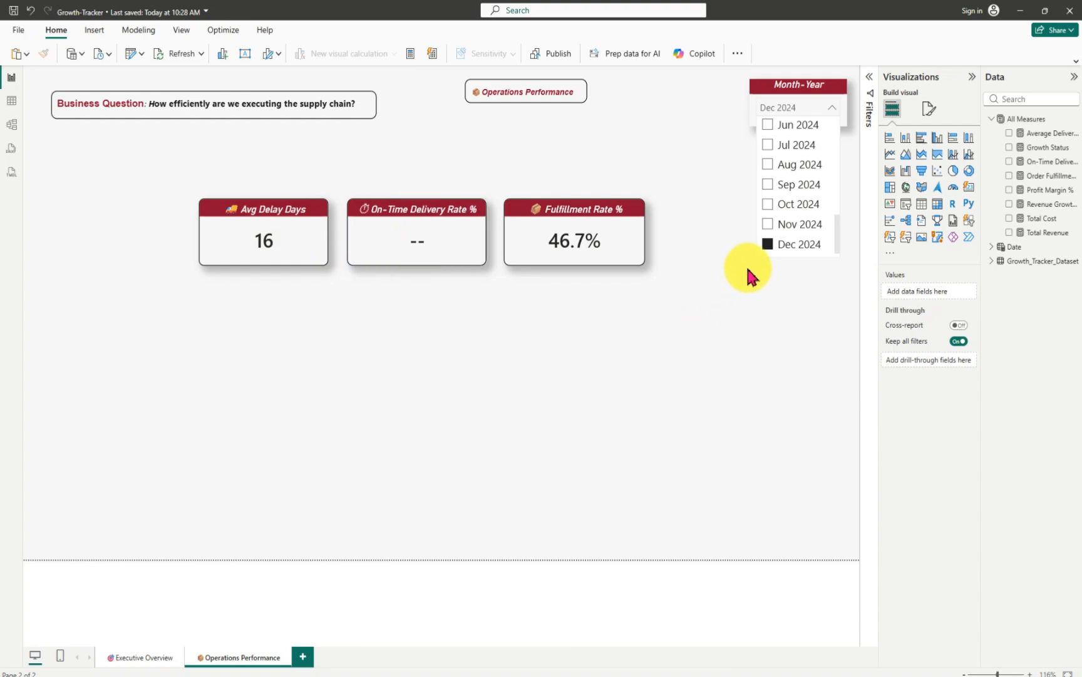
{"action": "left_click", "coordinate": [768, 246]}
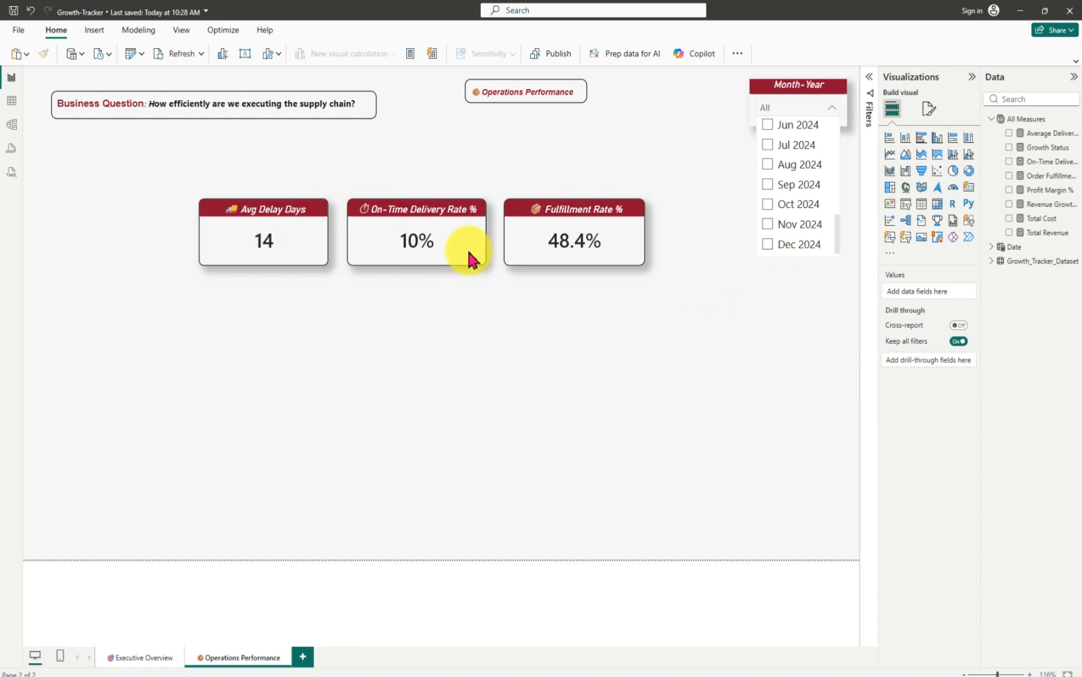
- Shift the Avg Delay Days card slightly left to even out the row's spacing, and save the report
{"action": "left_click", "coordinate": [247, 210]}
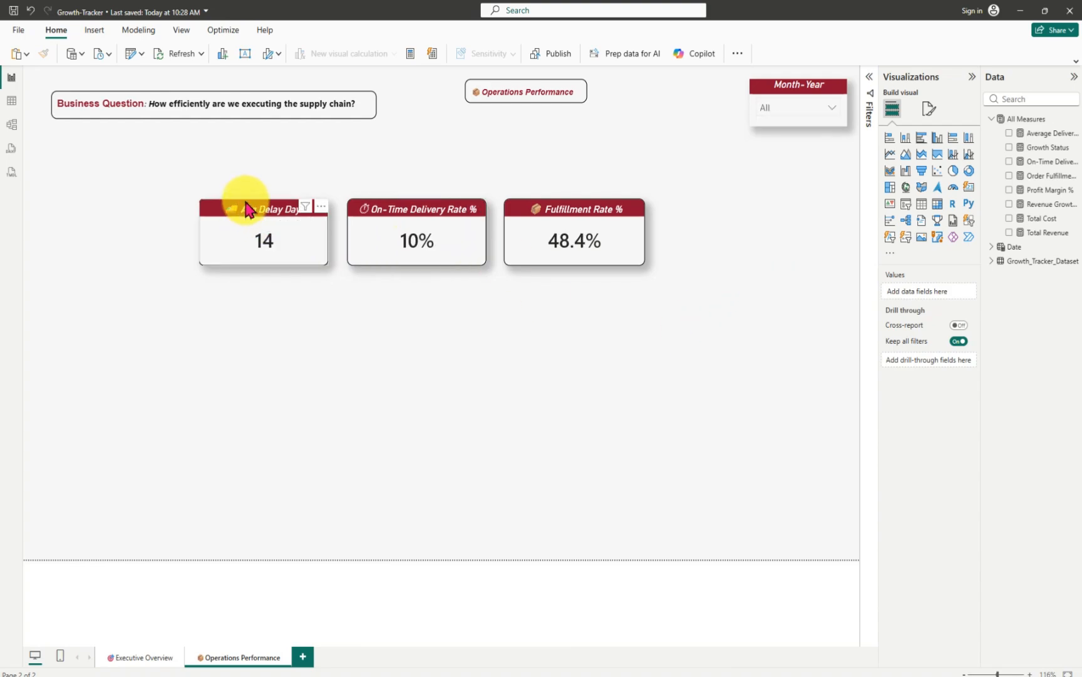
{"action": "left_click", "coordinate": [247, 211]}
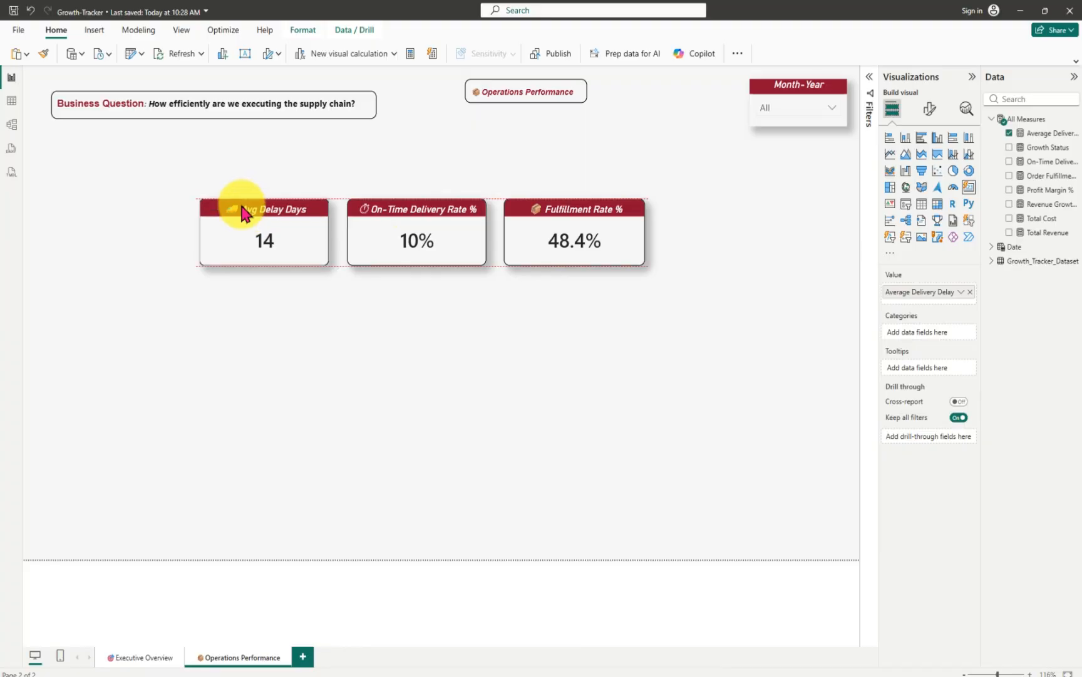
{"action": "left_click_drag", "start_coordinate": [244, 213], "coordinate": [235, 208]}
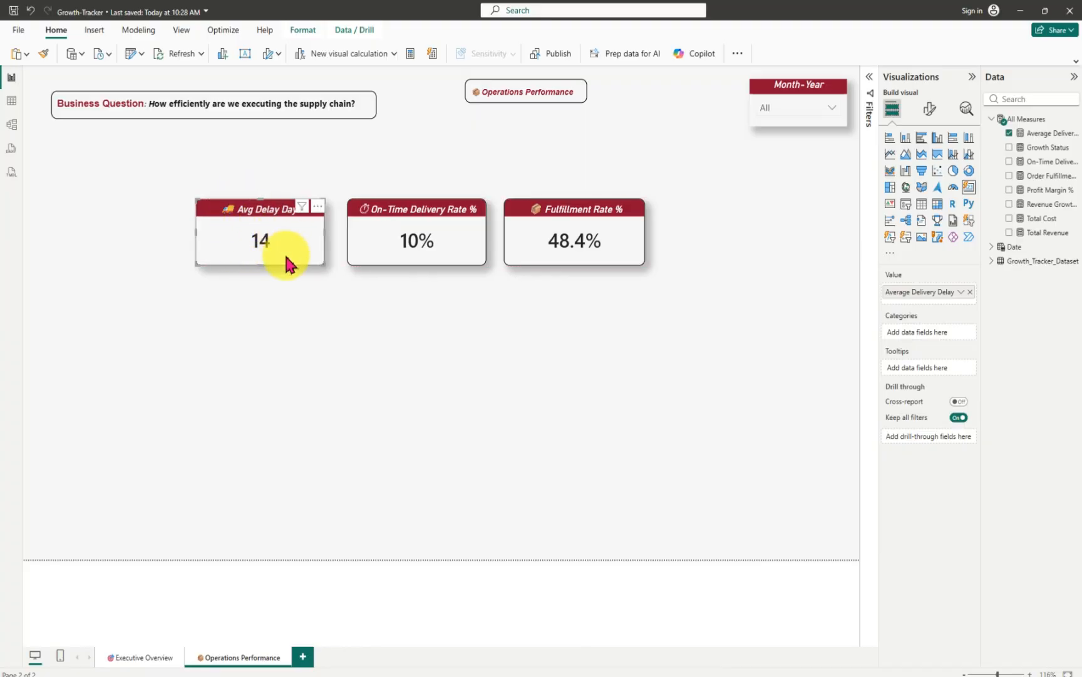
{"action": "left_click", "coordinate": [338, 358]}
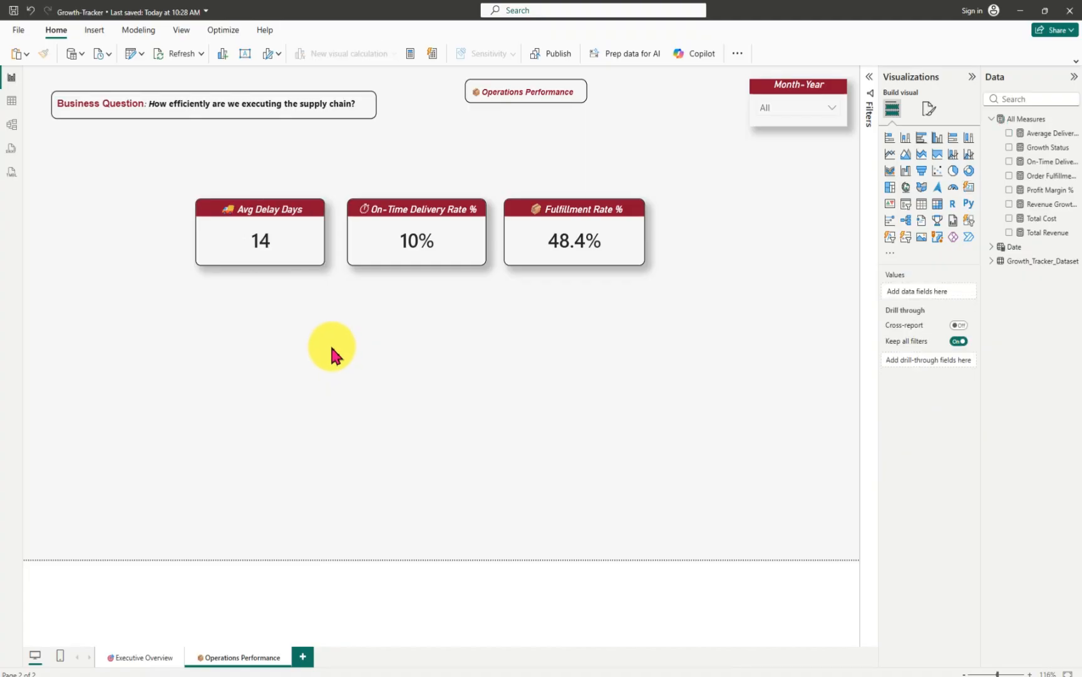
{"action": "left_click", "coordinate": [11, 7]}
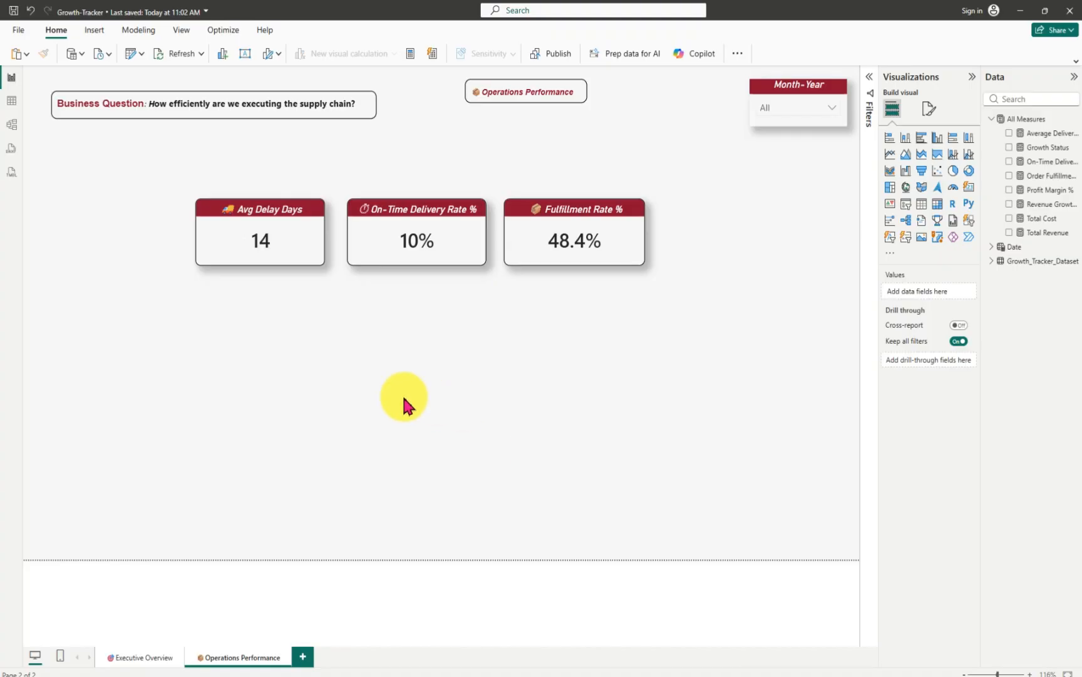
- Paste the copied donut chart below the KPI cards and move the three cards up, keeping them aligned, to make room for it
{"action": "key", "text": "ctrl+v"}
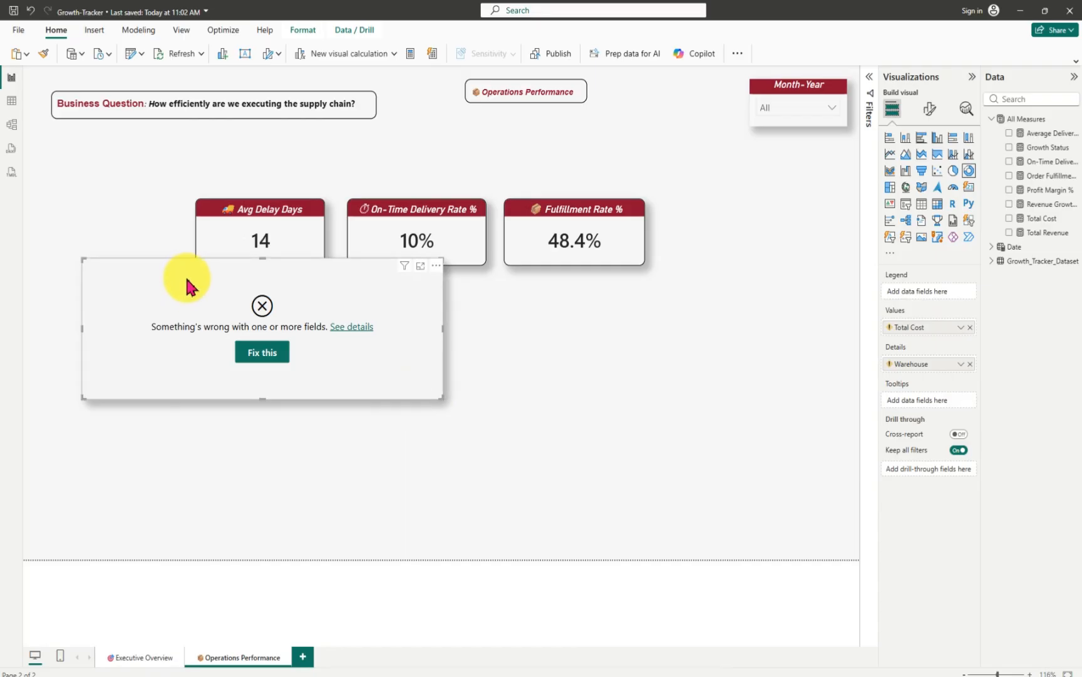
{"action": "left_click_drag", "start_coordinate": [189, 278], "coordinate": [187, 313]}
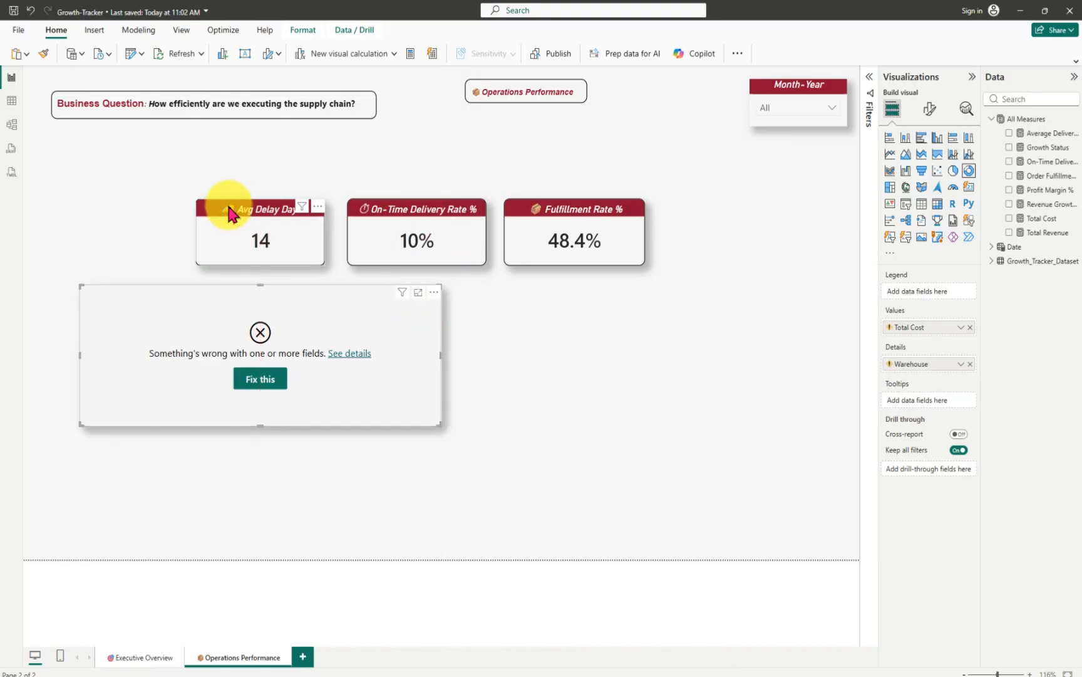
{"action": "mouse_move", "coordinate": [228, 208]}
{"action": "left_mouse_down"}
{"action": "mouse_move", "coordinate": [230, 197]}
{"action": "mouse_move", "coordinate": [219, 201]}
{"action": "left_mouse_up"}
{"action": "mouse_move", "coordinate": [367, 213]}
{"action": "left_mouse_down"}
{"action": "mouse_move", "coordinate": [375, 198]}
{"action": "mouse_move", "coordinate": [365, 198]}
{"action": "left_mouse_up"}
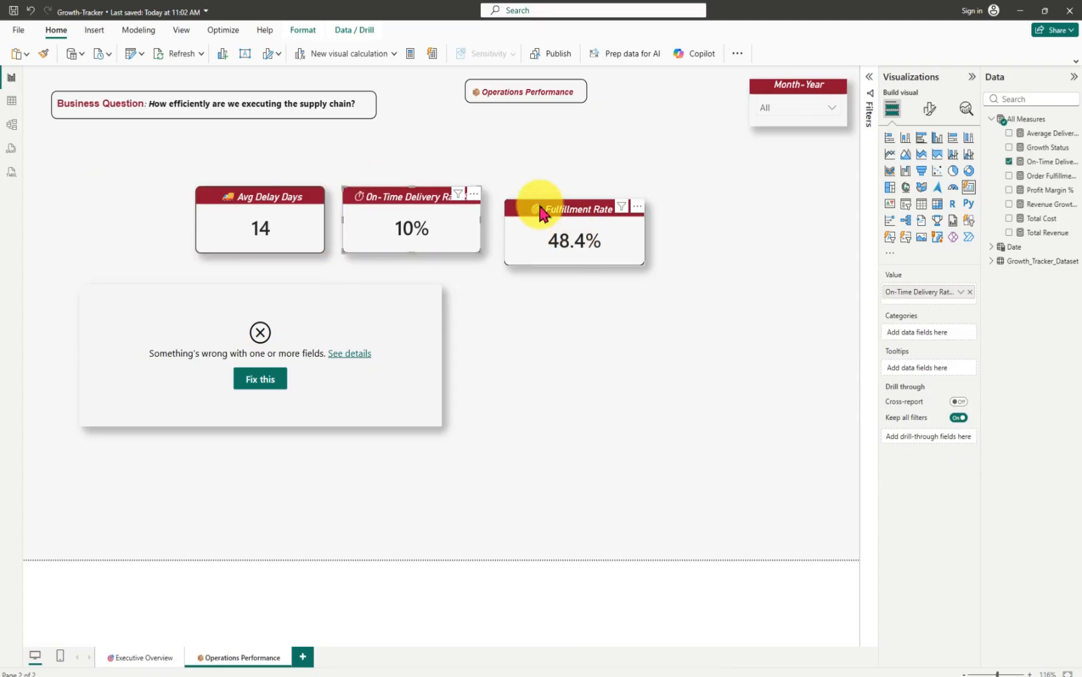
{"action": "left_click_drag", "start_coordinate": [540, 212], "coordinate": [531, 208]}
{"action": "left_click", "coordinate": [510, 306]}
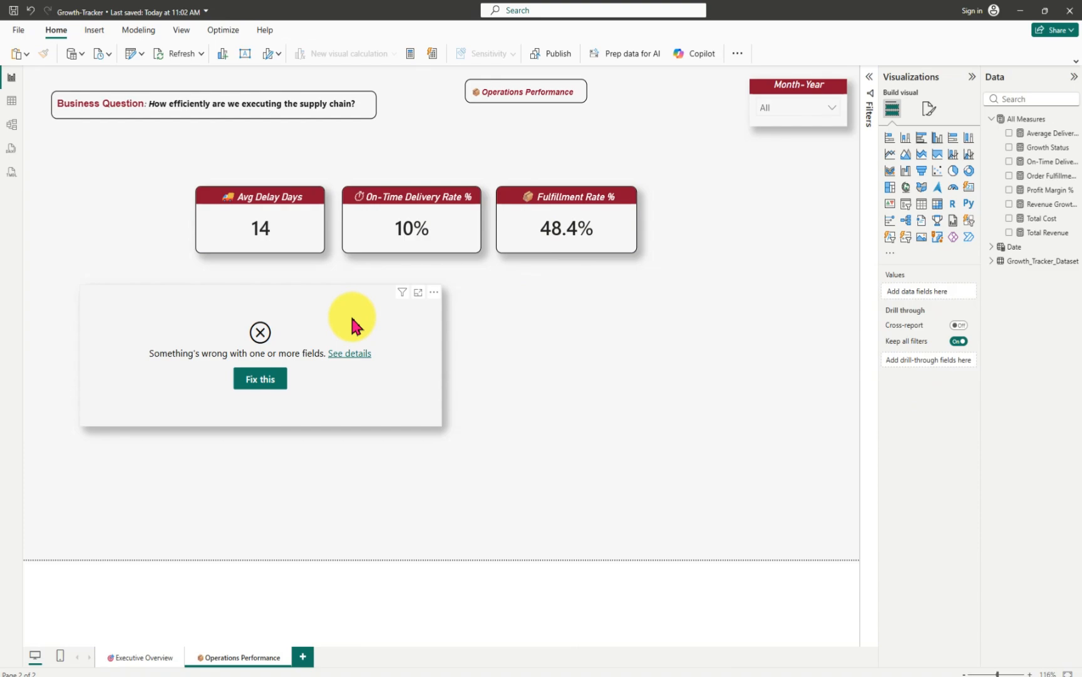
- Replace the pasted donut chart's broken fields with Warehouse as the legend and the Total Cost measure as the values
{"action": "left_click", "coordinate": [353, 325]}
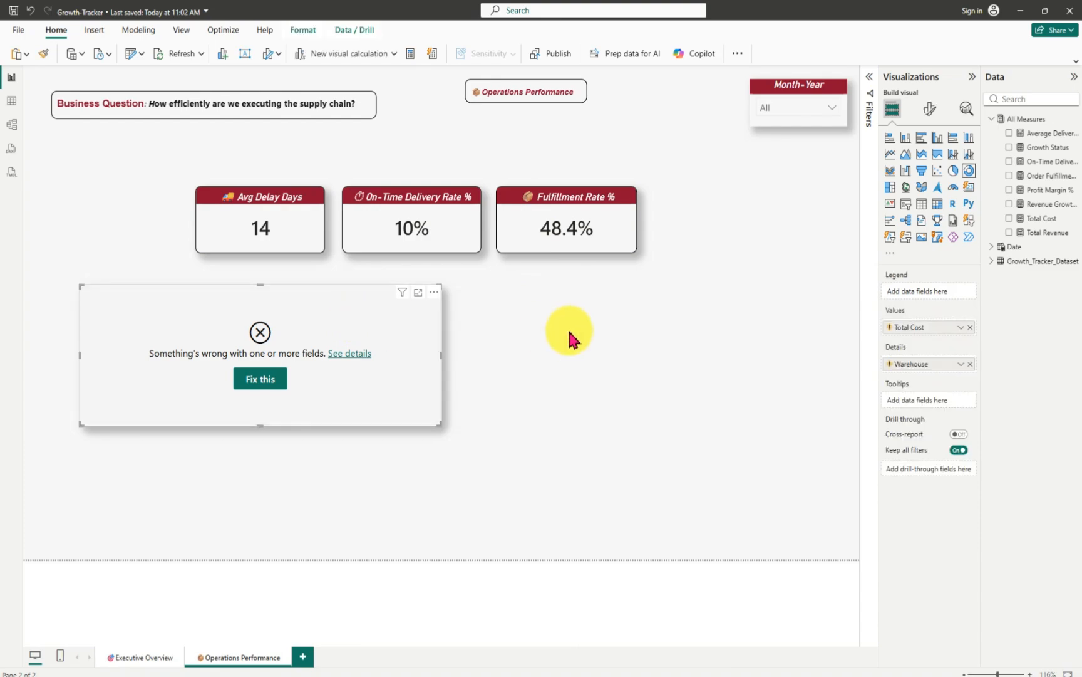
{"action": "left_click", "coordinate": [971, 364]}
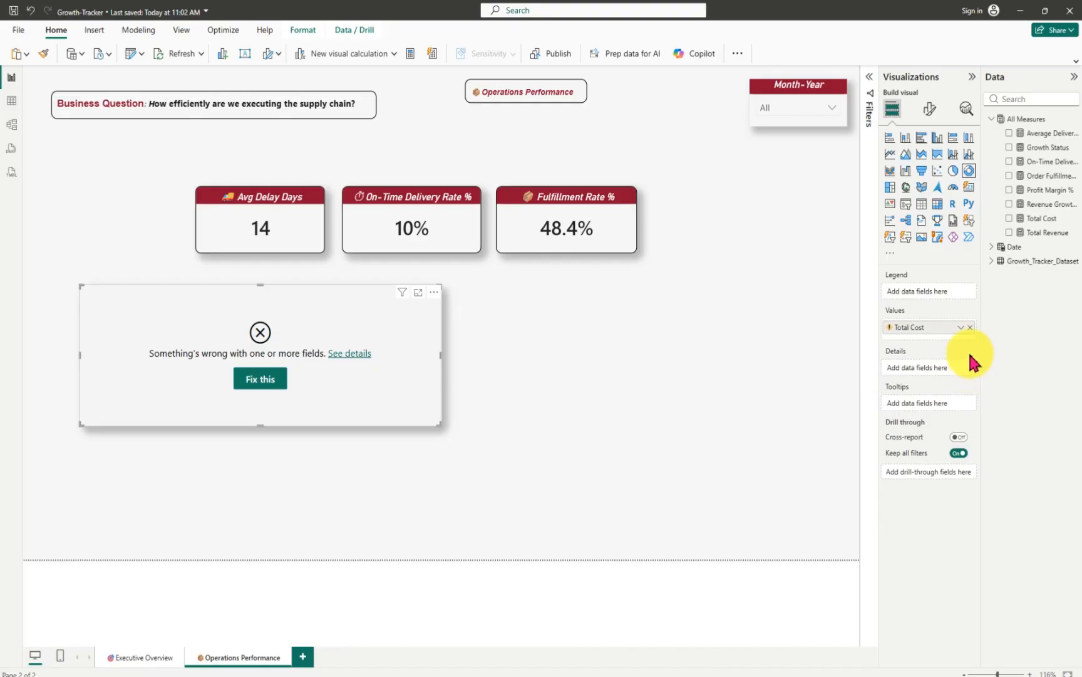
{"action": "left_click", "coordinate": [970, 327]}
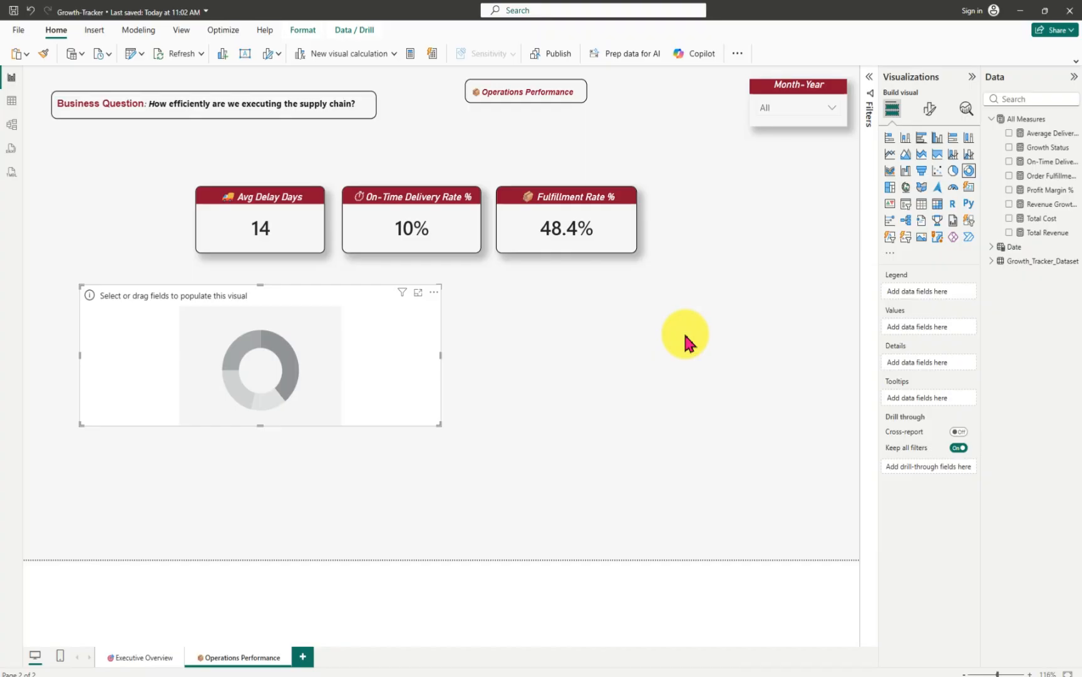
{"action": "left_click", "coordinate": [993, 261]}
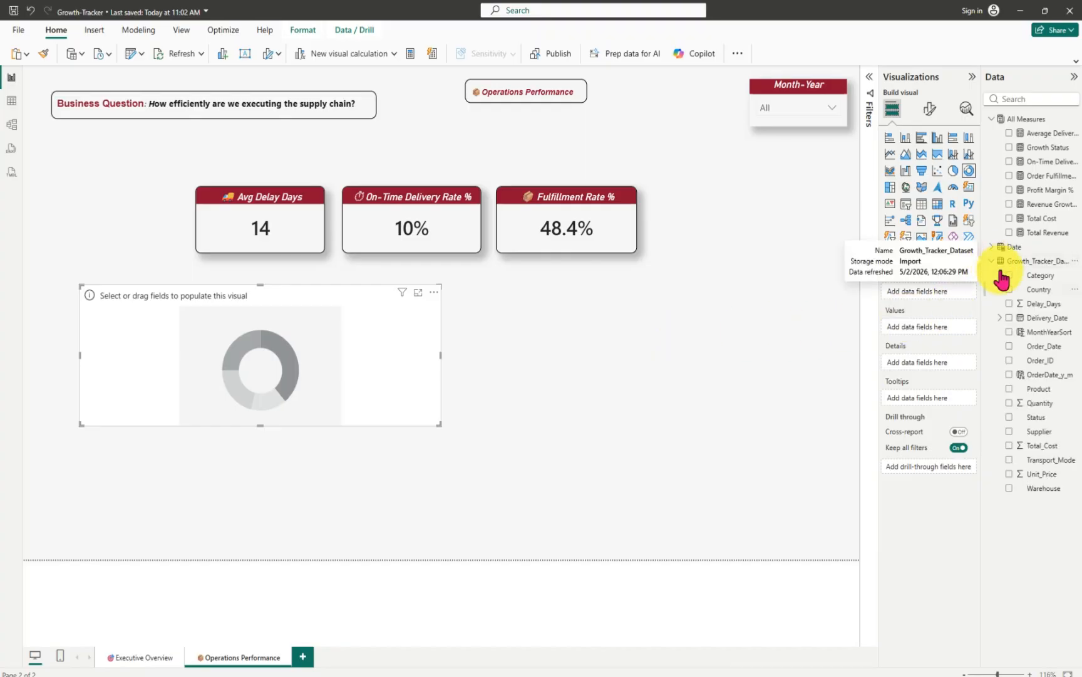
{"action": "left_click", "coordinate": [1008, 488]}
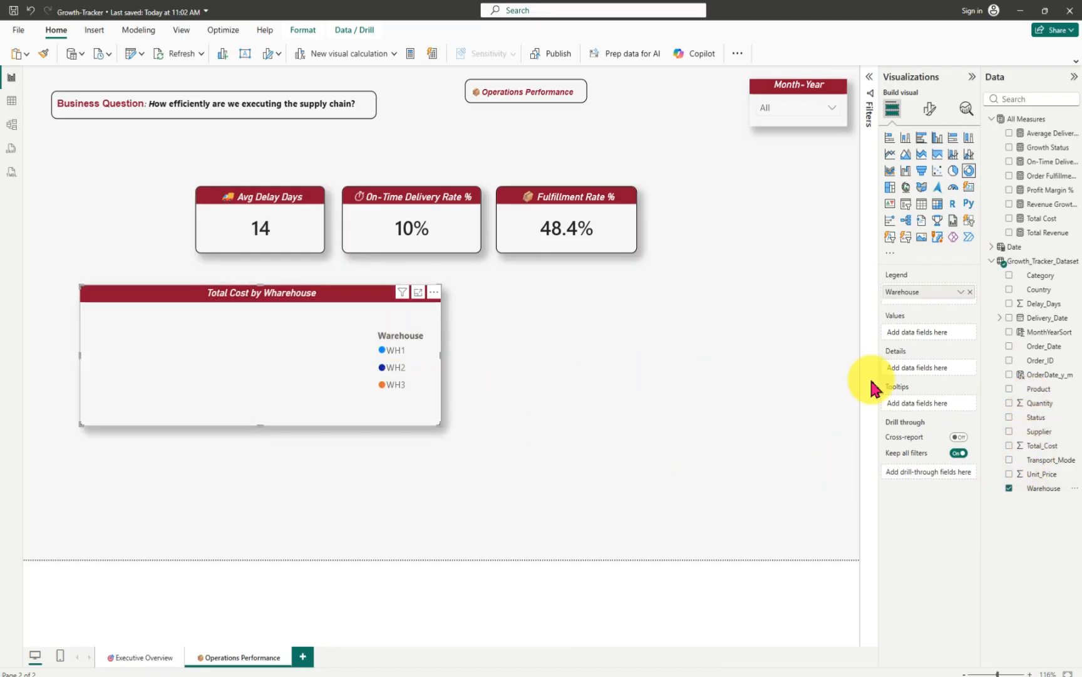
{"action": "left_click", "coordinate": [1009, 218]}
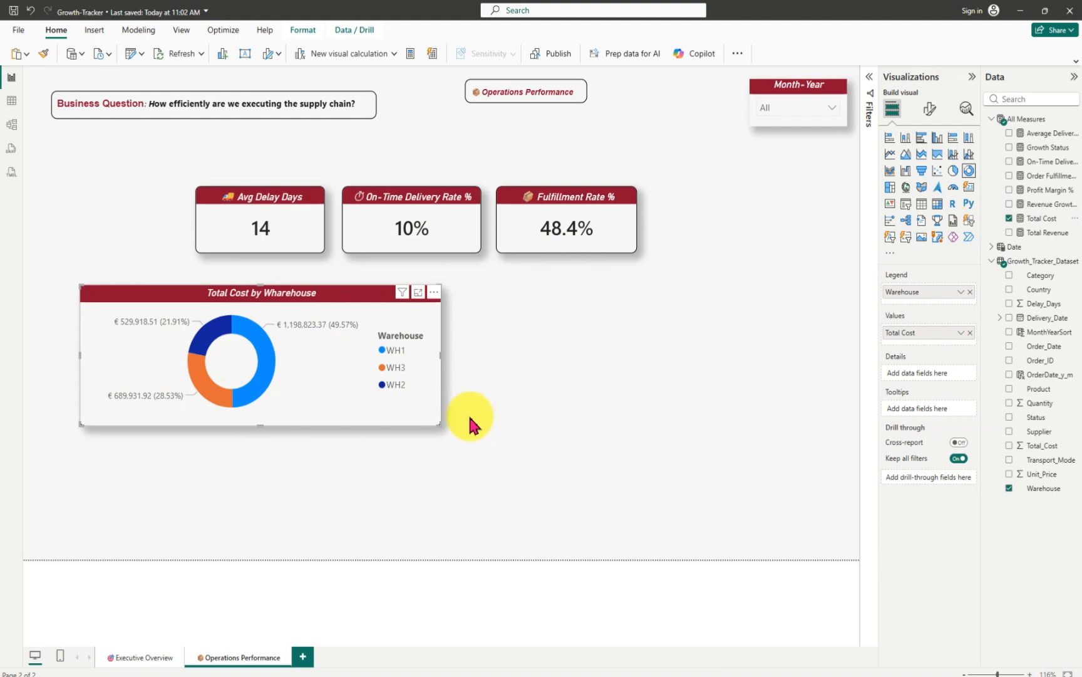
- Make the donut chart slightly taller and wide enough for its full data labels, and position it just below the KPI cards
{"action": "left_click_drag", "start_coordinate": [438, 425], "coordinate": [419, 442]}
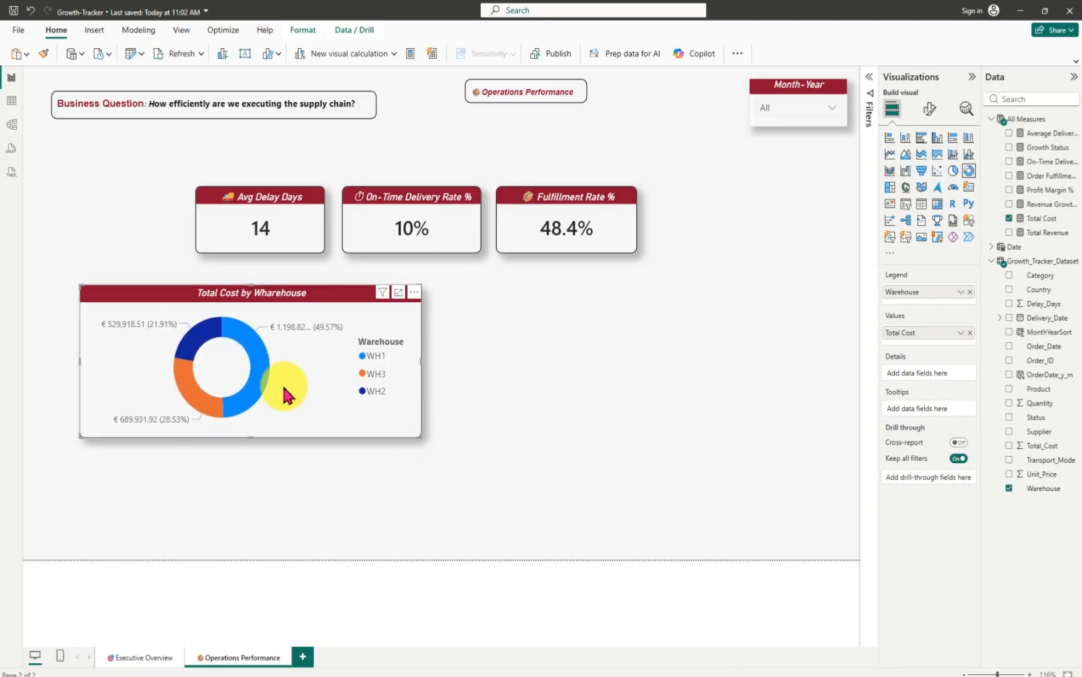
{"action": "mouse_move", "coordinate": [282, 394]}
{"action": "left_mouse_down"}
{"action": "mouse_move", "coordinate": [342, 399]}
{"action": "mouse_move", "coordinate": [290, 395]}
{"action": "mouse_move", "coordinate": [280, 380]}
{"action": "left_mouse_up"}
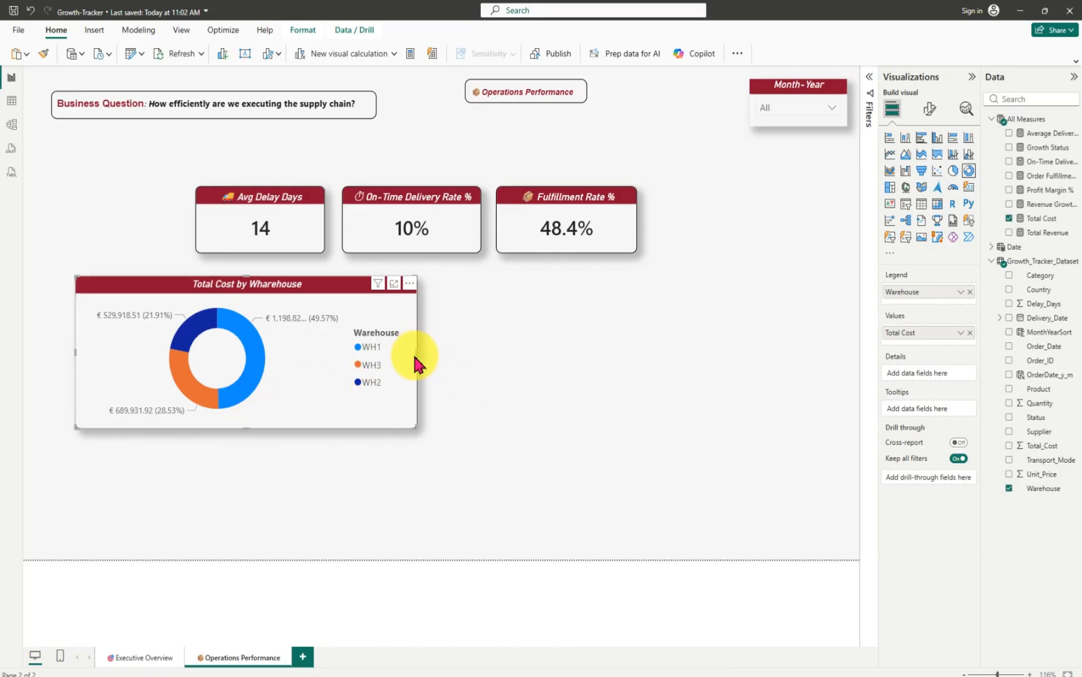
{"action": "mouse_move", "coordinate": [416, 362]}
{"action": "left_mouse_down"}
{"action": "mouse_move", "coordinate": [406, 365]}
{"action": "mouse_move", "coordinate": [421, 364]}
{"action": "left_mouse_up"}
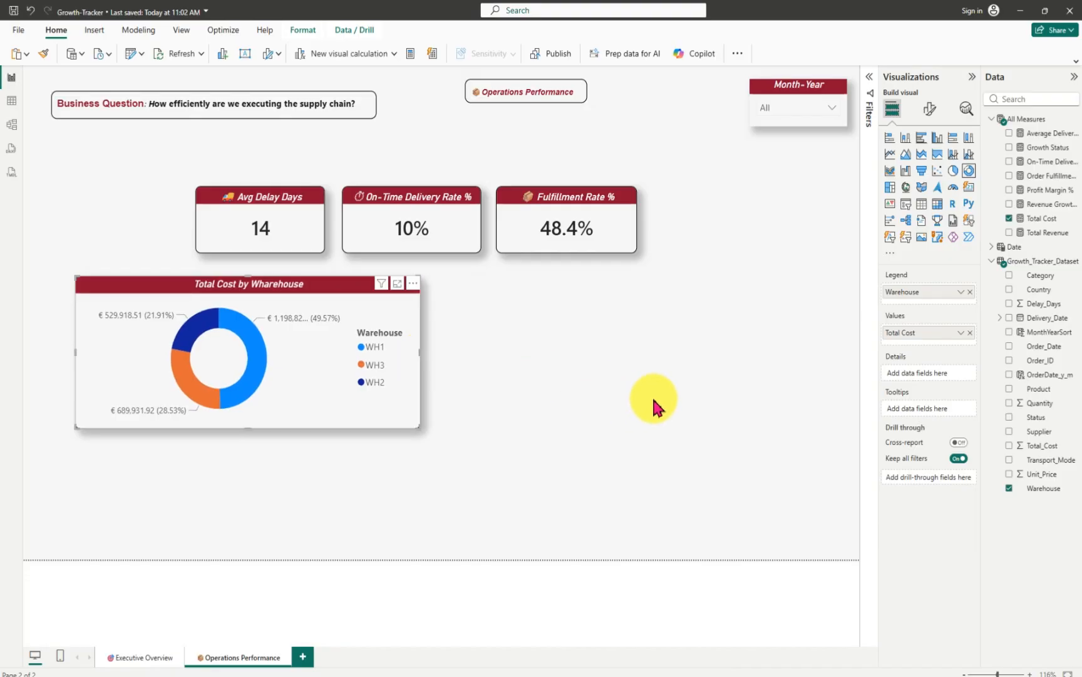
{"action": "mouse_move", "coordinate": [162, 319]}
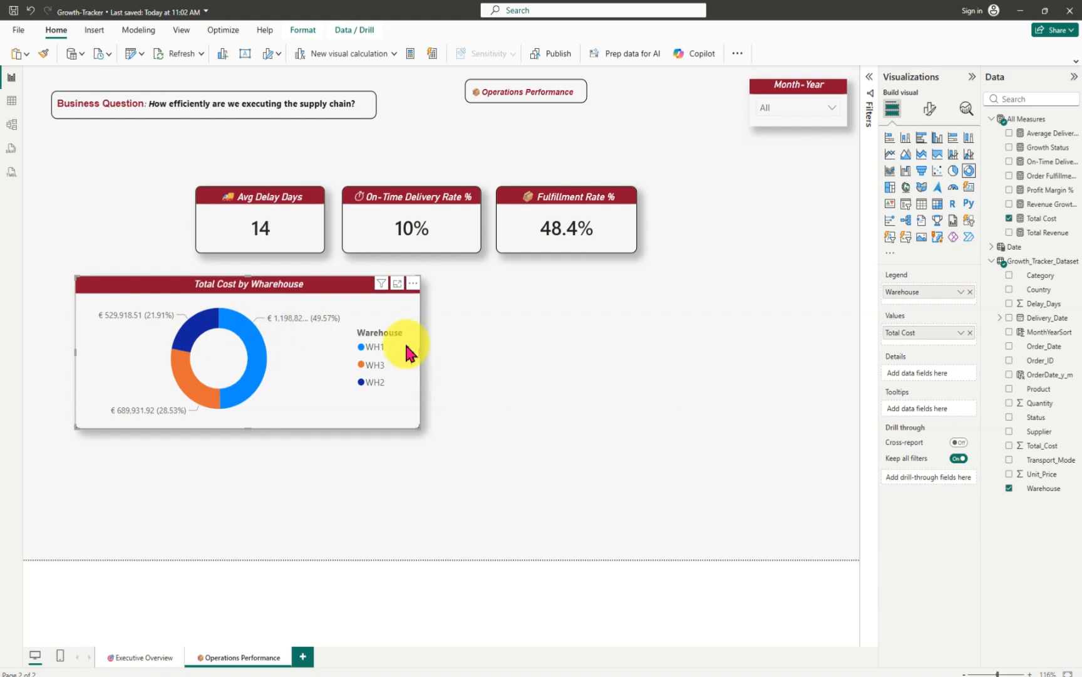
{"action": "left_click_drag", "start_coordinate": [419, 353], "coordinate": [442, 355]}
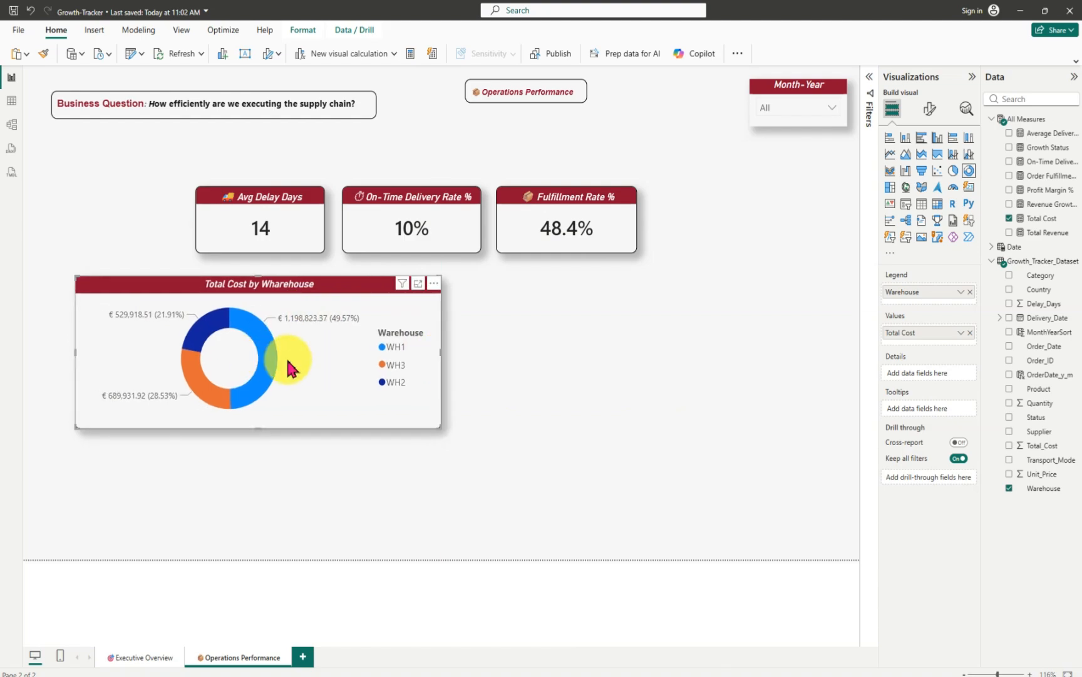
{"action": "mouse_move", "coordinate": [289, 368]}
{"action": "left_mouse_down"}
{"action": "mouse_move", "coordinate": [274, 364]}
{"action": "mouse_move", "coordinate": [283, 365]}
{"action": "left_mouse_up"}
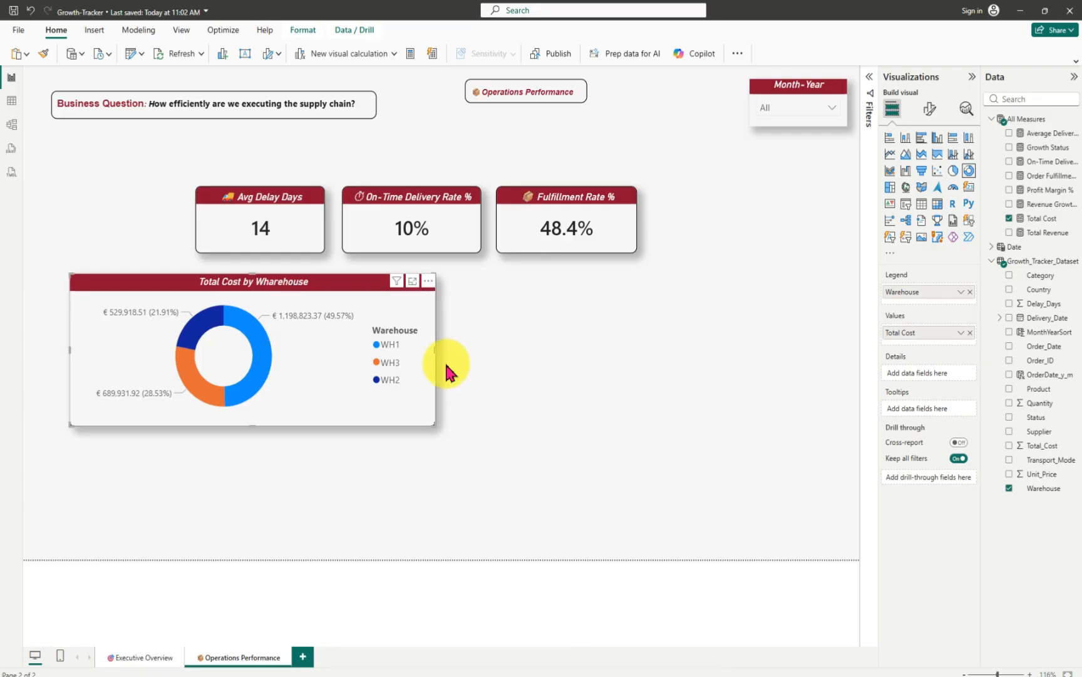
{"action": "left_click", "coordinate": [627, 414]}
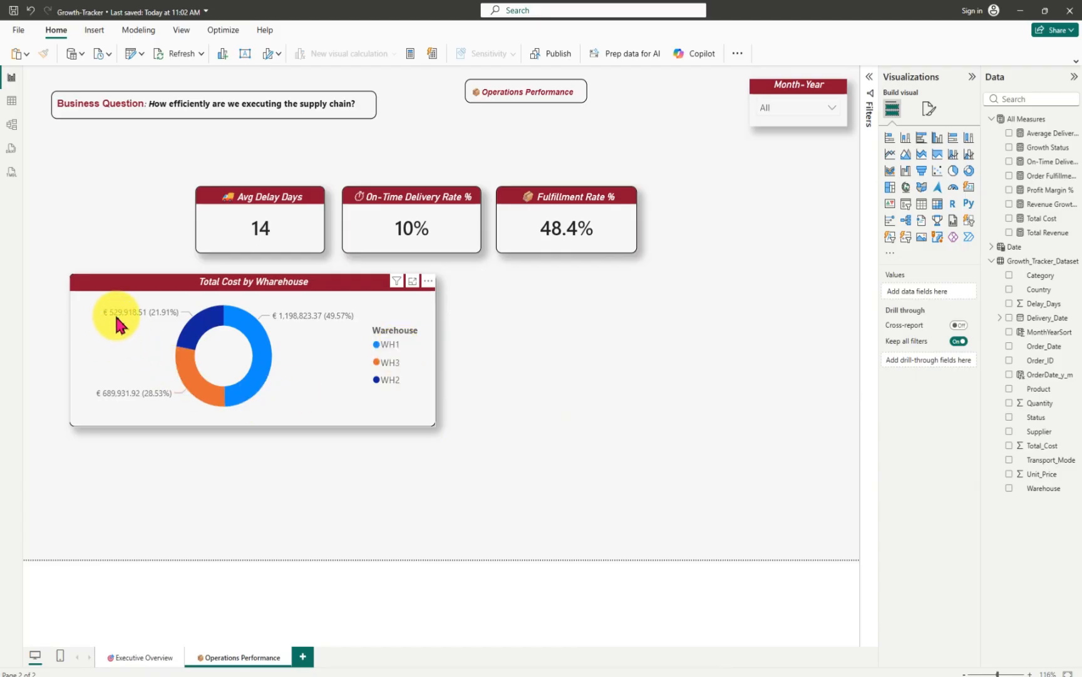
{"action": "mouse_move", "coordinate": [115, 318]}
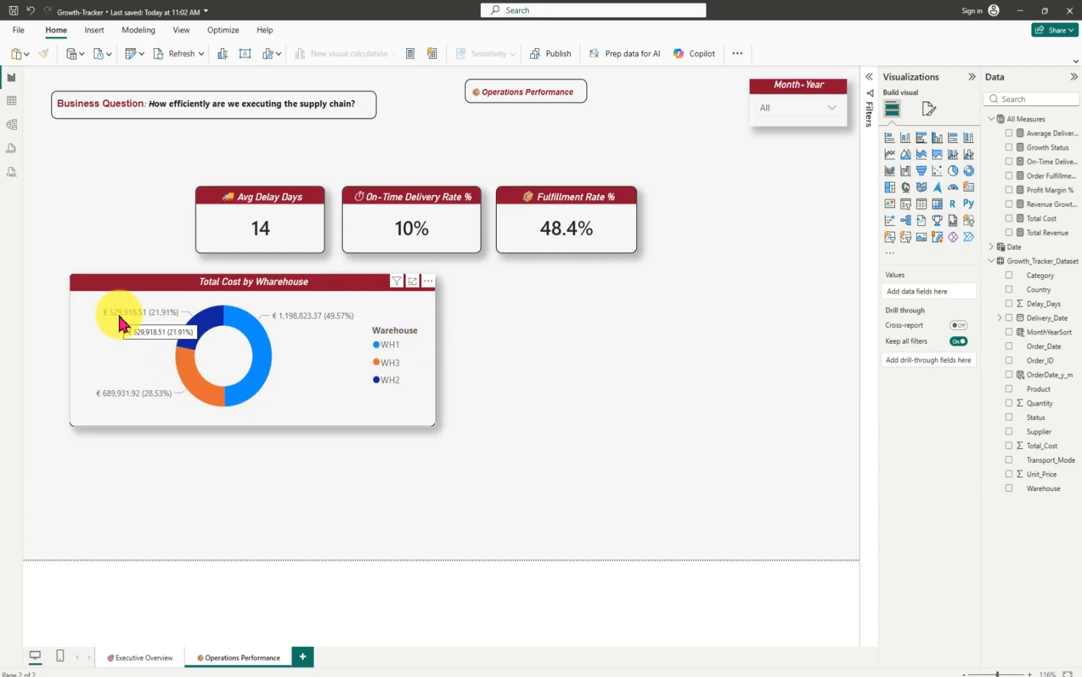
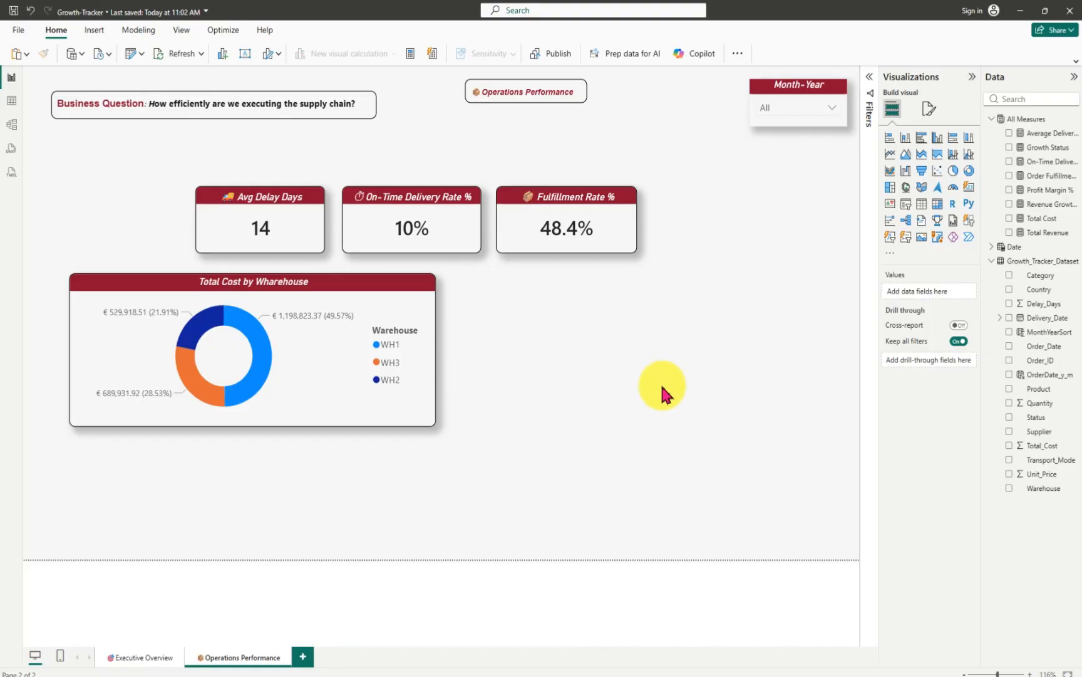
- Paste the copied total card onto the empty area beside the donut chart and rebind its value to the Total Cost measure
{"action": "key", "text": "ctrl+v"}
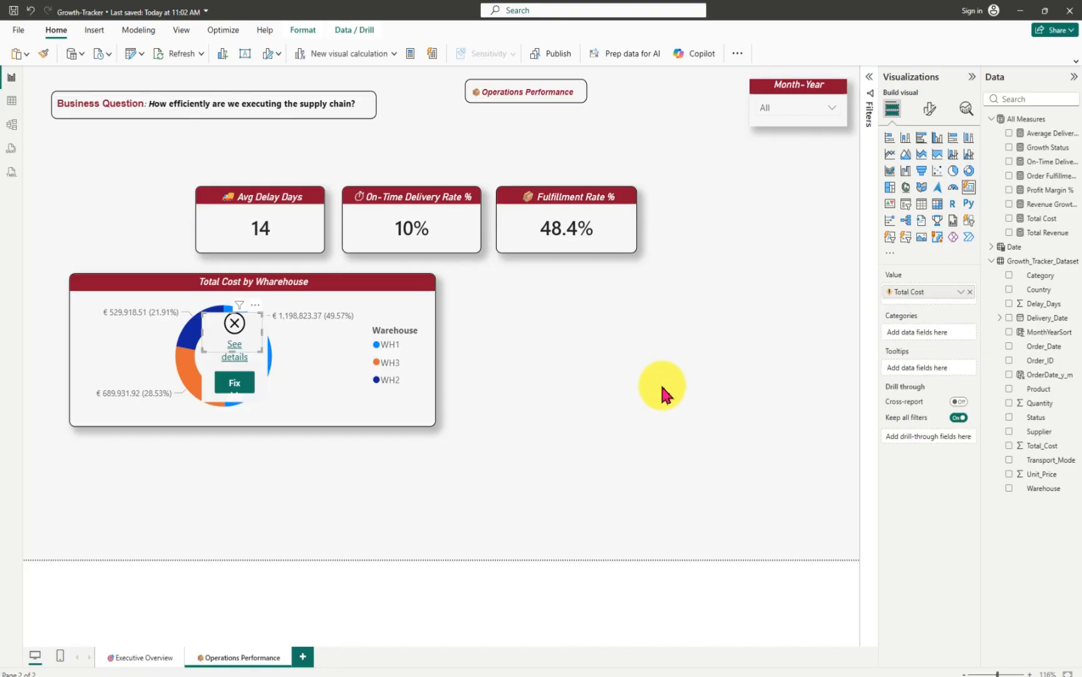
{"action": "left_click_drag", "start_coordinate": [217, 347], "coordinate": [611, 350]}
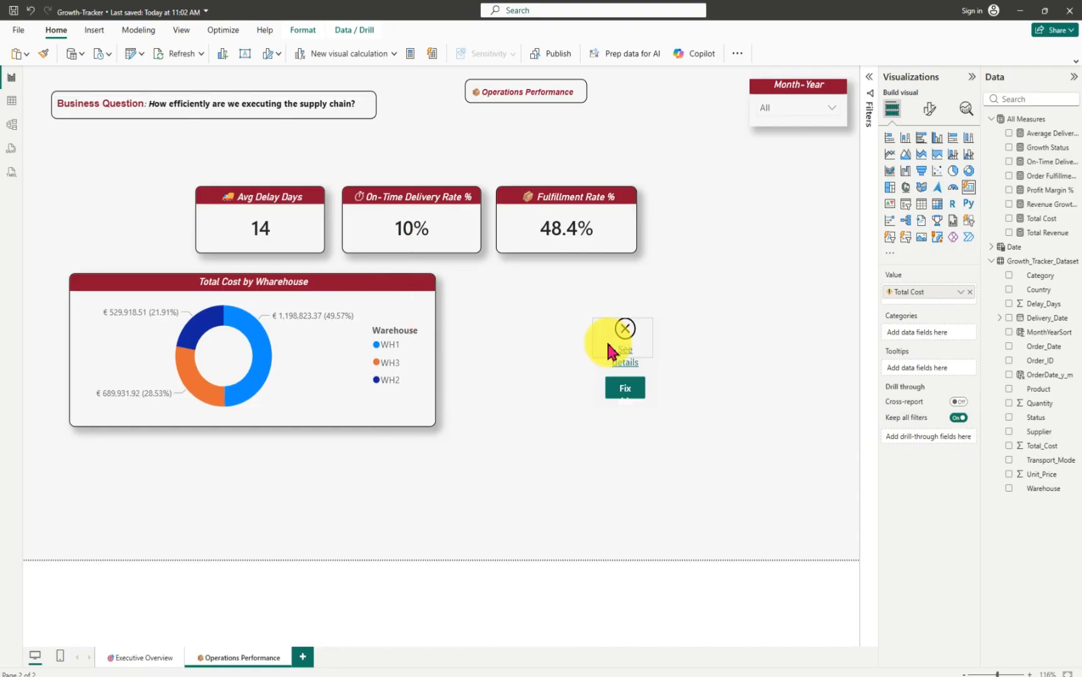
{"action": "left_click", "coordinate": [625, 388]}
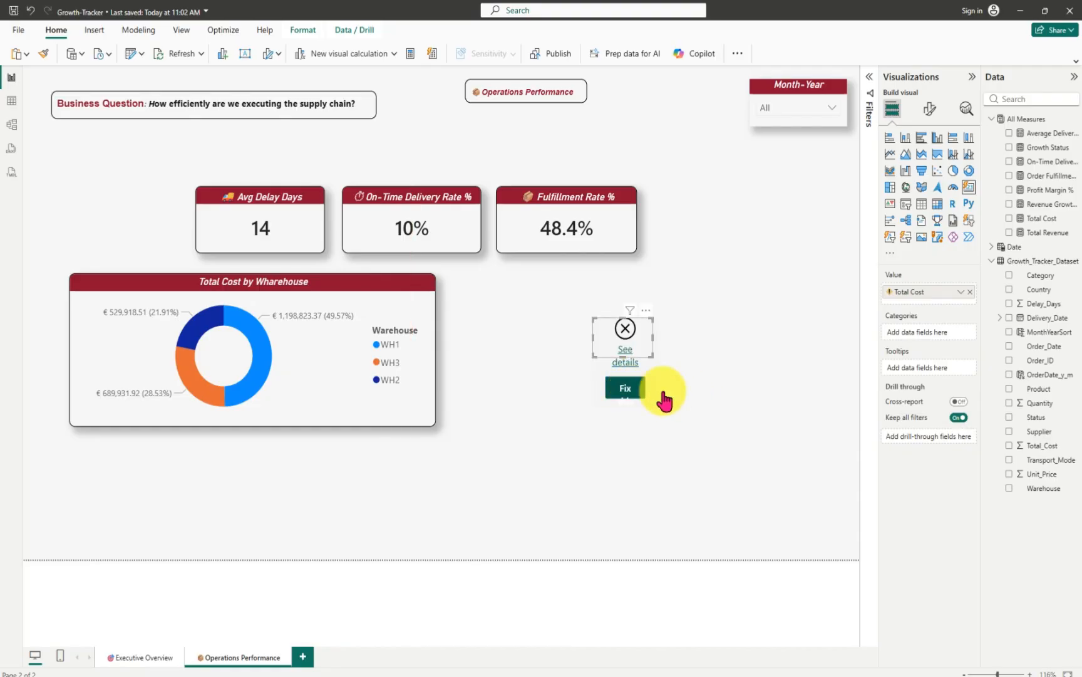
{"action": "left_click", "coordinate": [1009, 218]}
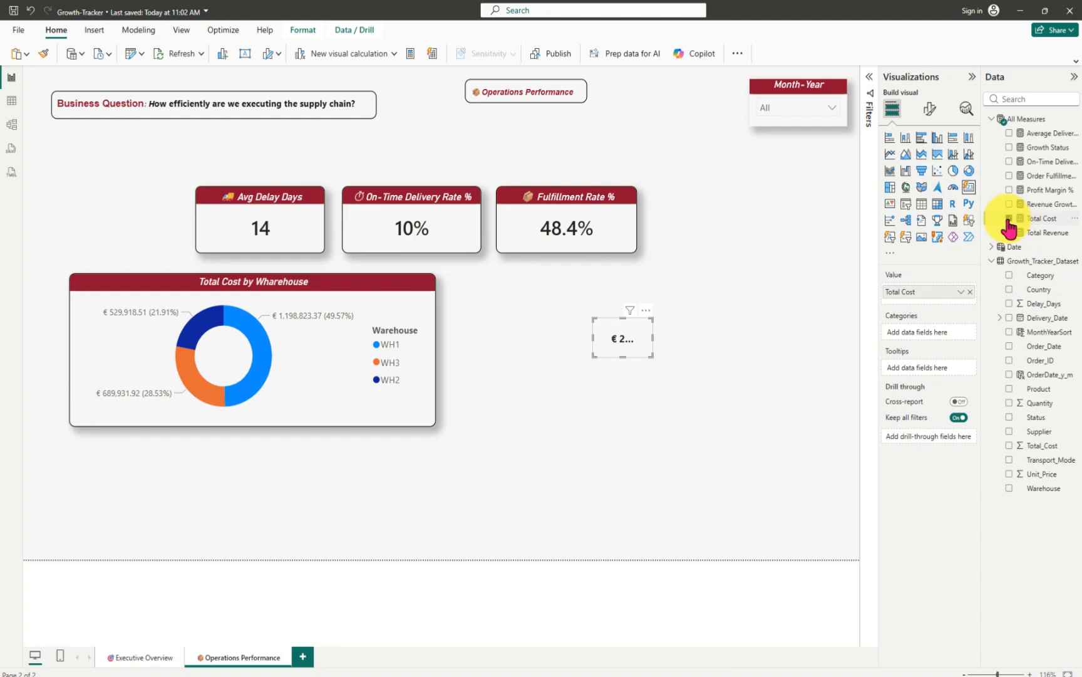
- Widen the Total Cost card to fit its value and place it in the centre of the donut chart
{"action": "left_click_drag", "start_coordinate": [652, 339], "coordinate": [669, 348]}
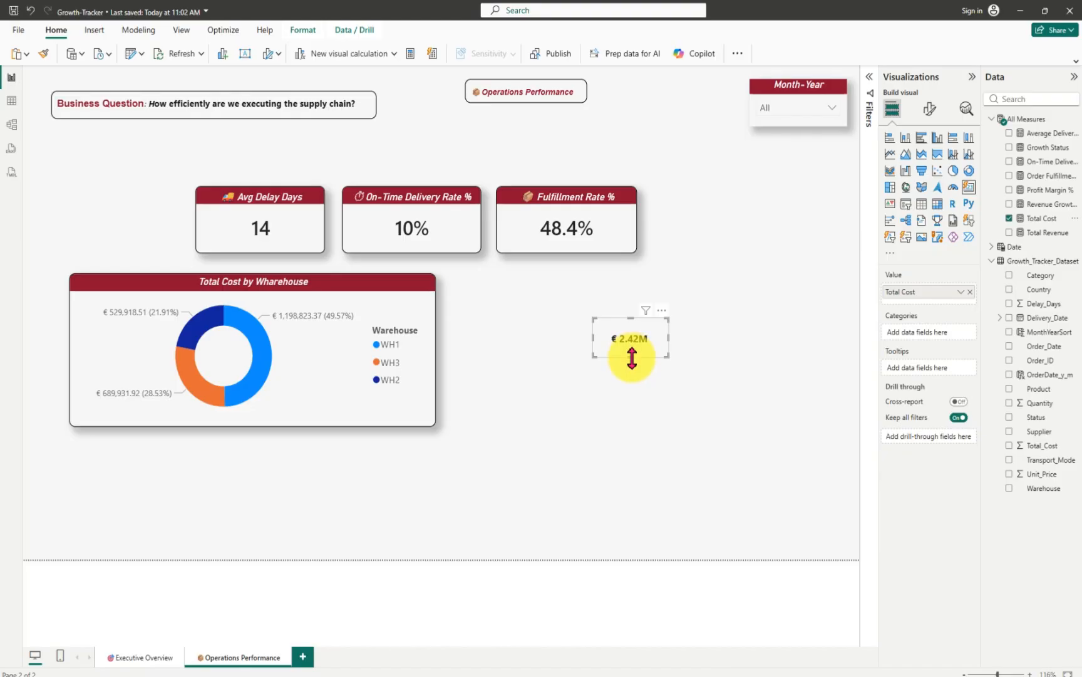
{"action": "left_click_drag", "start_coordinate": [631, 357], "coordinate": [246, 373]}
{"action": "left_click", "coordinate": [626, 428]}
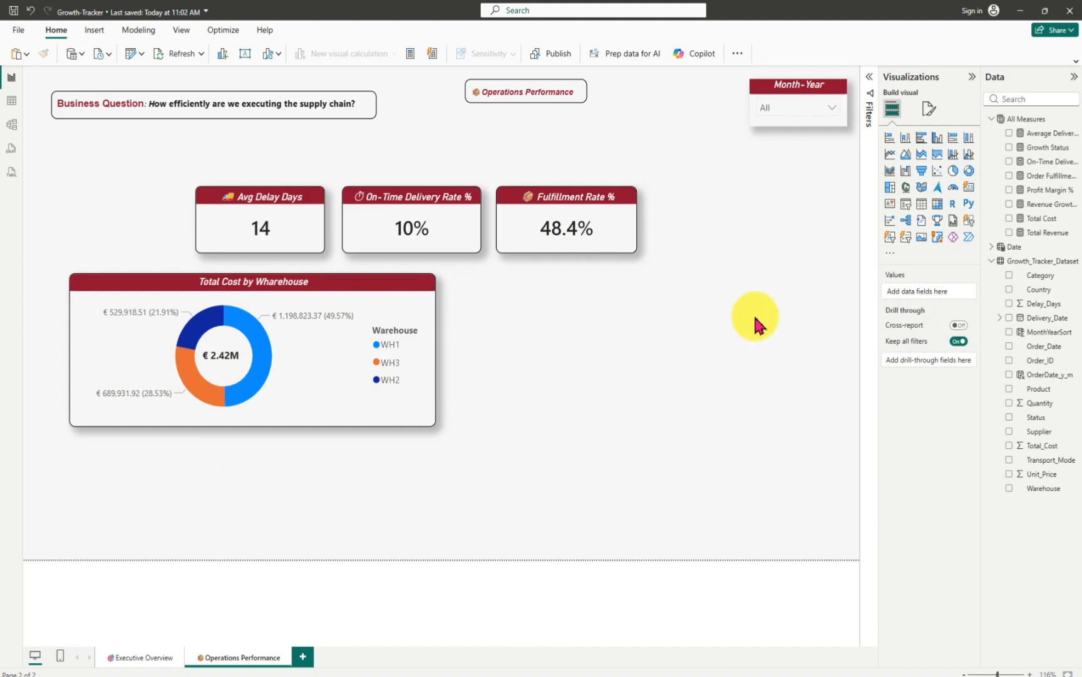
- Filter the page to Jan 2024 and widen the card inside the donut so its total is no longer cut off
{"action": "left_click", "coordinate": [829, 114]}
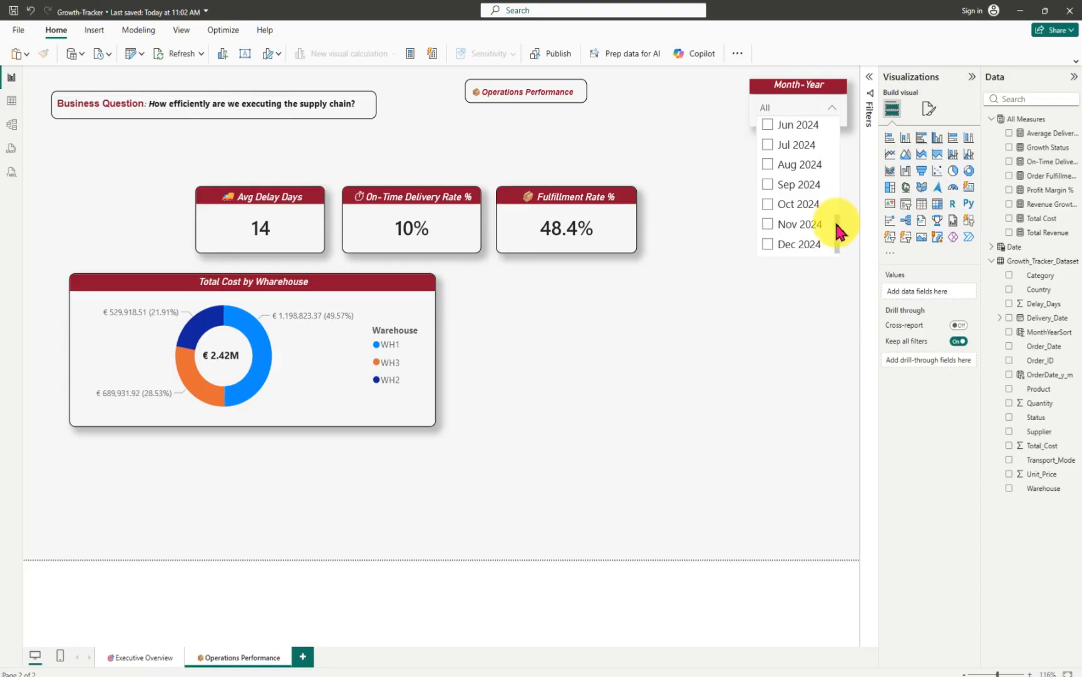
{"action": "scroll", "coordinate": [838, 219], "scroll_direction": "up", "scroll_amount": 4}
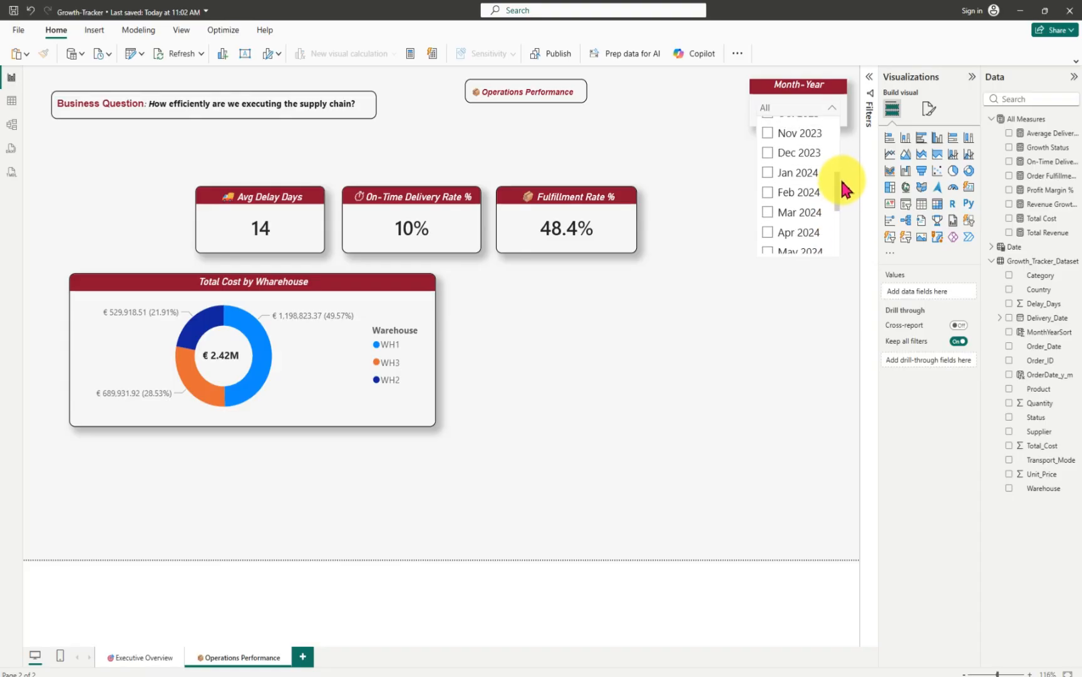
{"action": "left_click", "coordinate": [768, 173]}
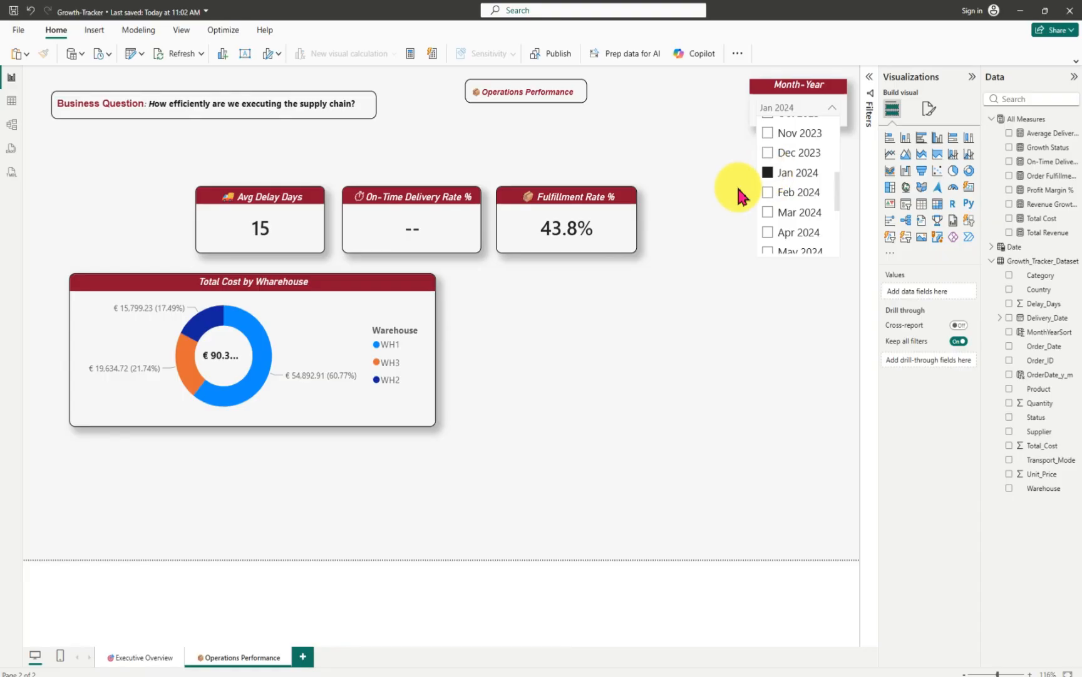
{"action": "left_click", "coordinate": [223, 355]}
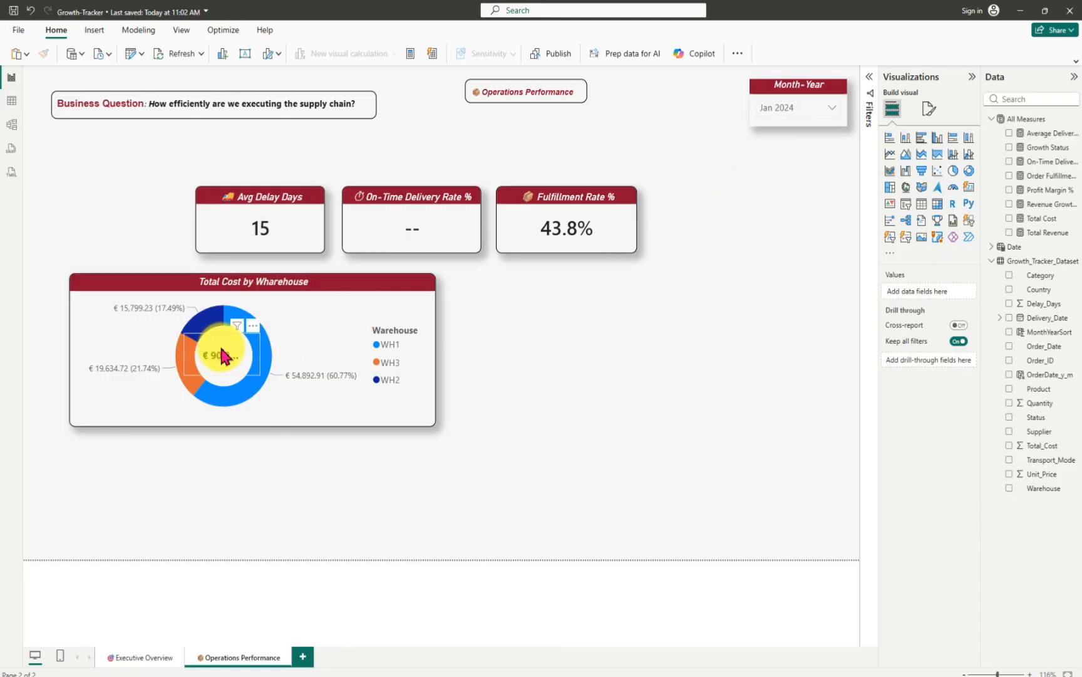
{"action": "left_click", "coordinate": [260, 349]}
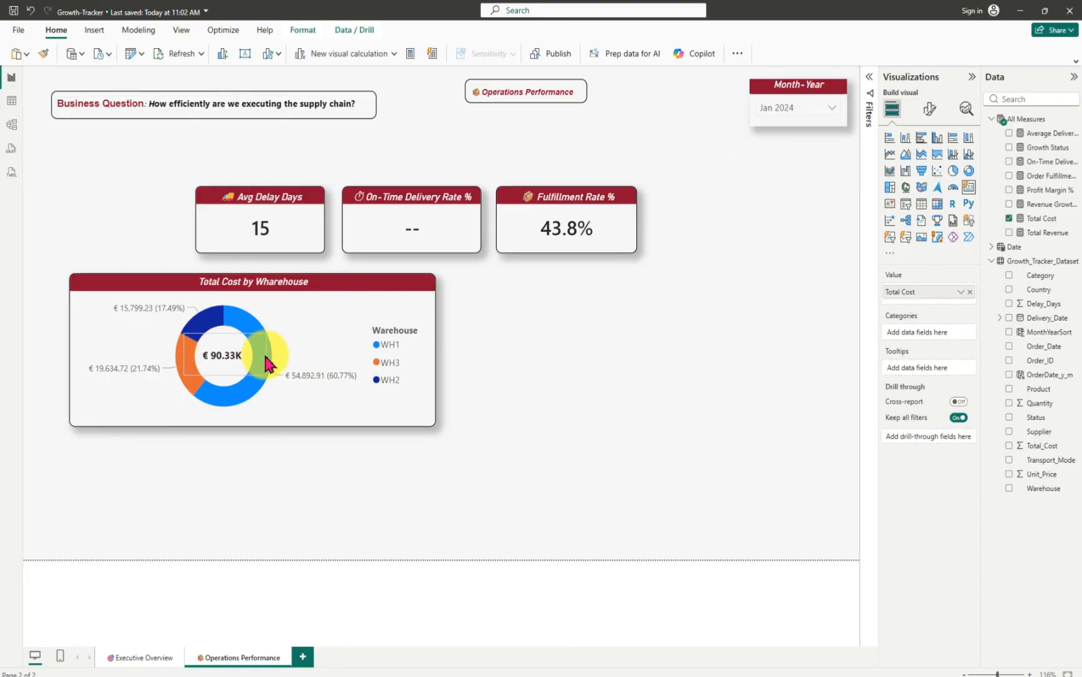
{"action": "left_click", "coordinate": [605, 365]}
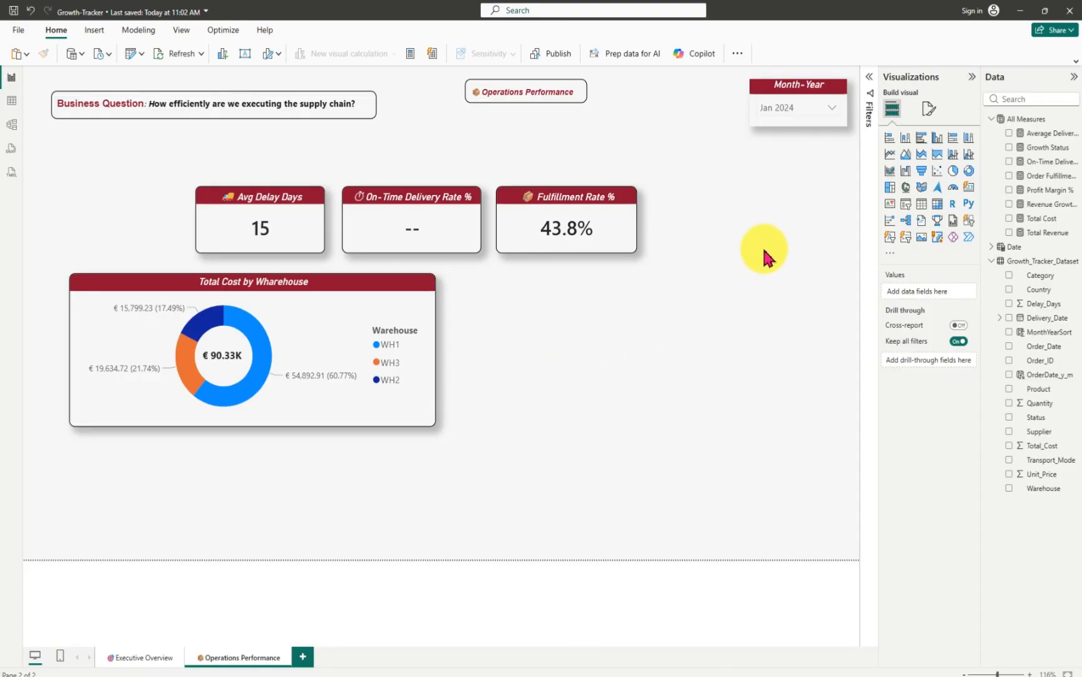
- Switch the month filter to Feb 2024 and widen the donut's centre card further to fit the longer total
{"action": "left_click", "coordinate": [832, 108]}
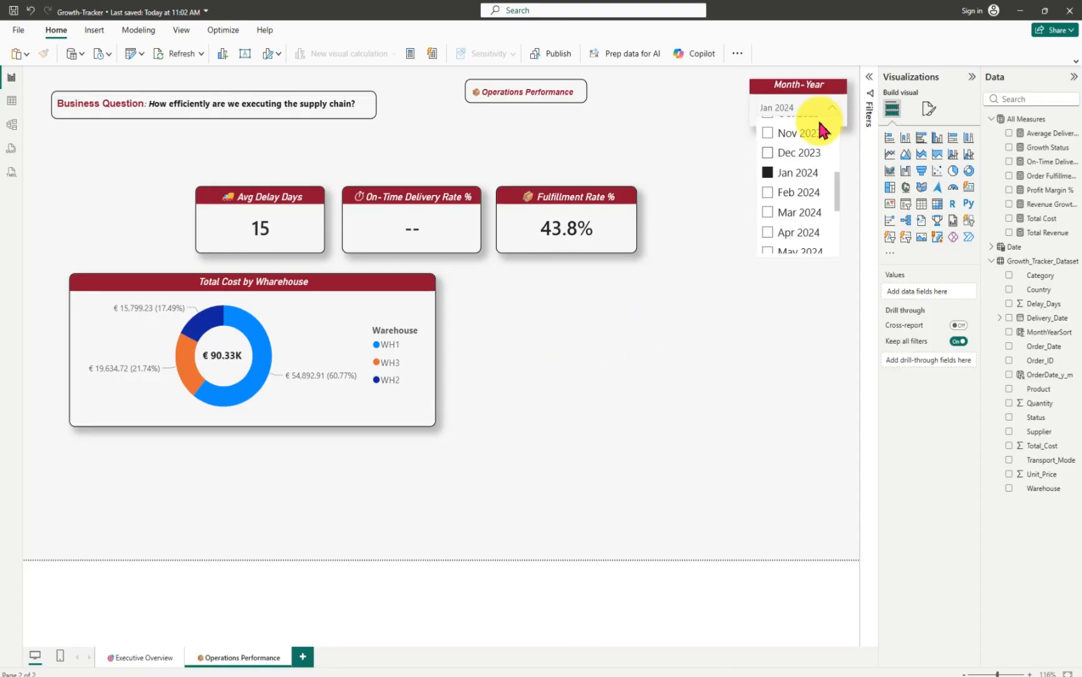
{"action": "left_click", "coordinate": [769, 193]}
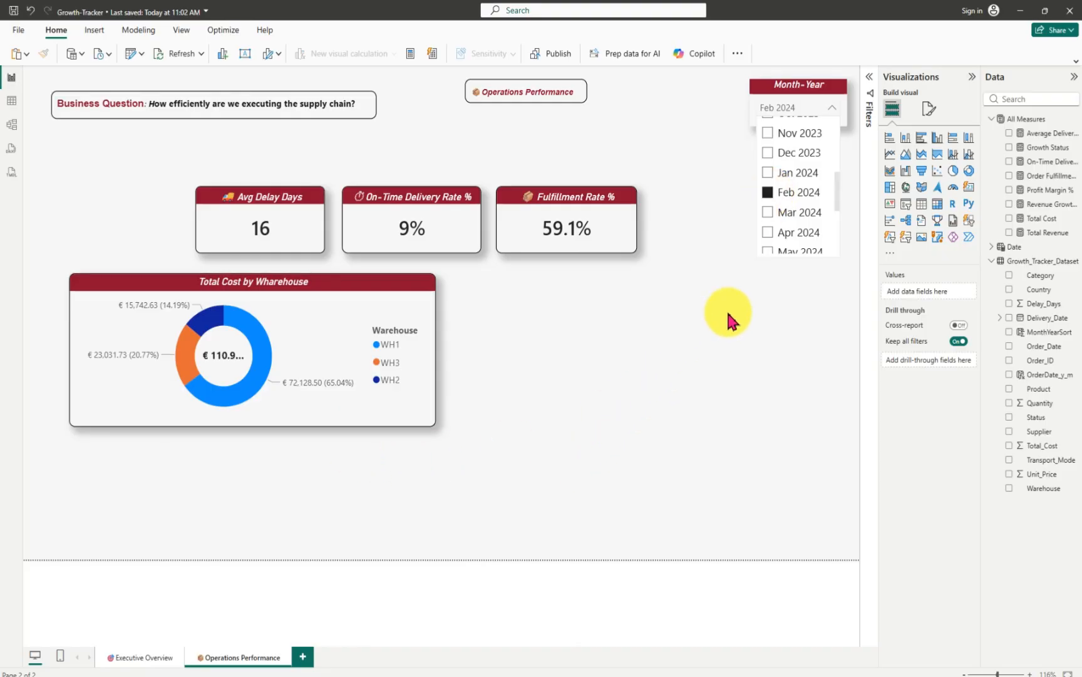
{"action": "left_click", "coordinate": [229, 357]}
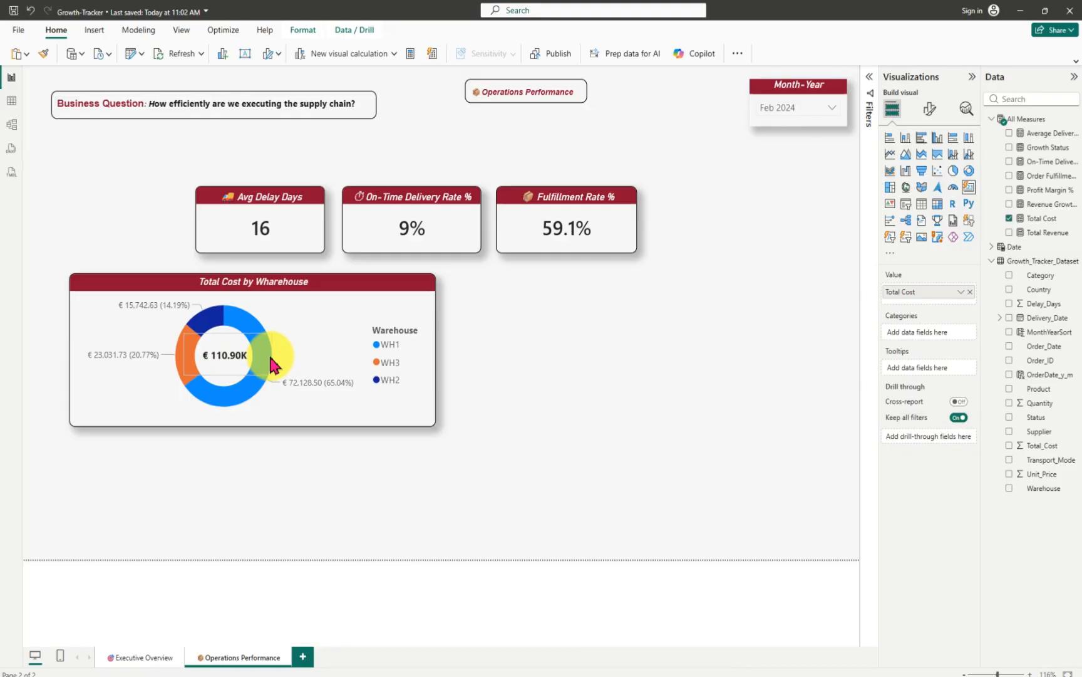
{"action": "left_click", "coordinate": [683, 376]}
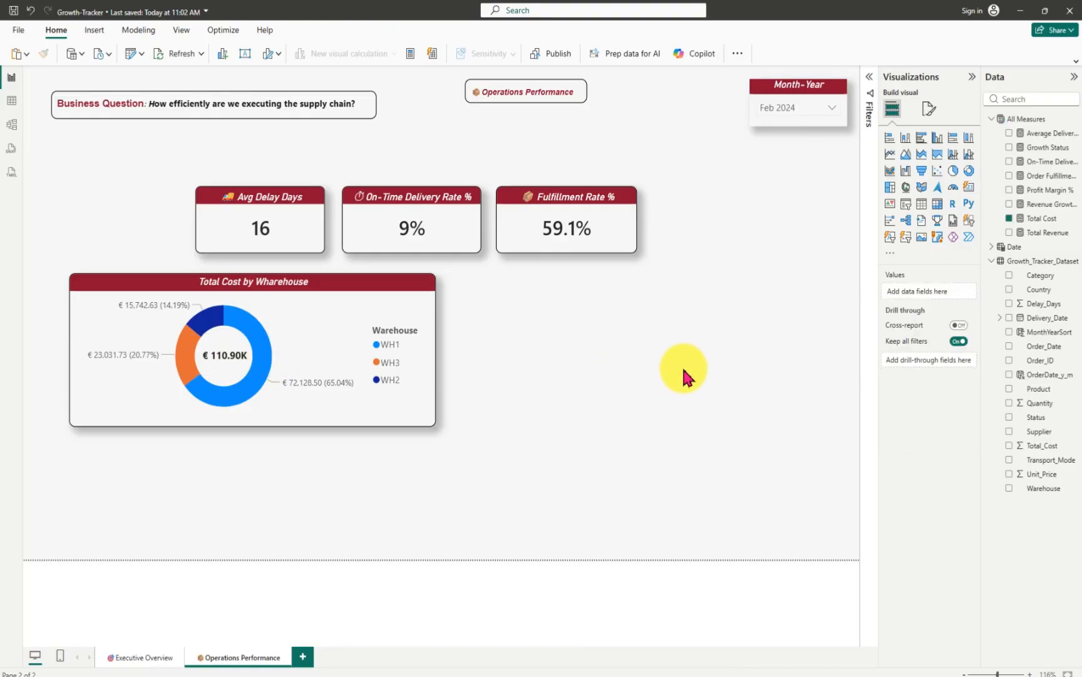
- Check the donut chart and its centre total for Mar, Apr and May 2024, and clear the month selection
{"action": "left_click", "coordinate": [834, 112]}
{"action": "left_click", "coordinate": [769, 213]}
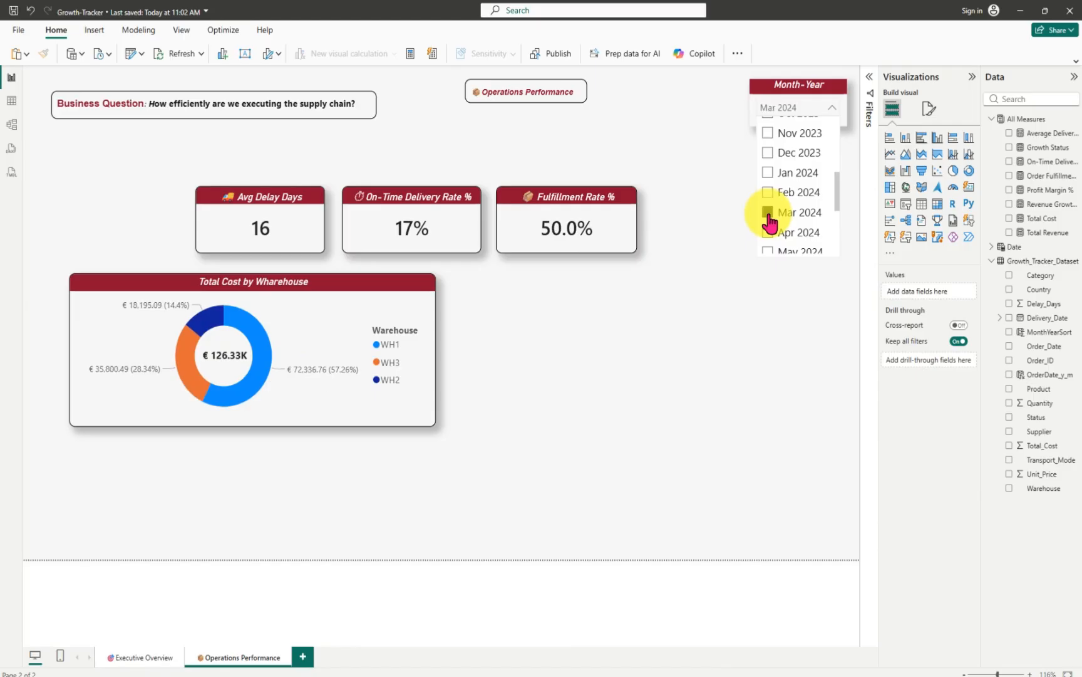
{"action": "left_click", "coordinate": [768, 233]}
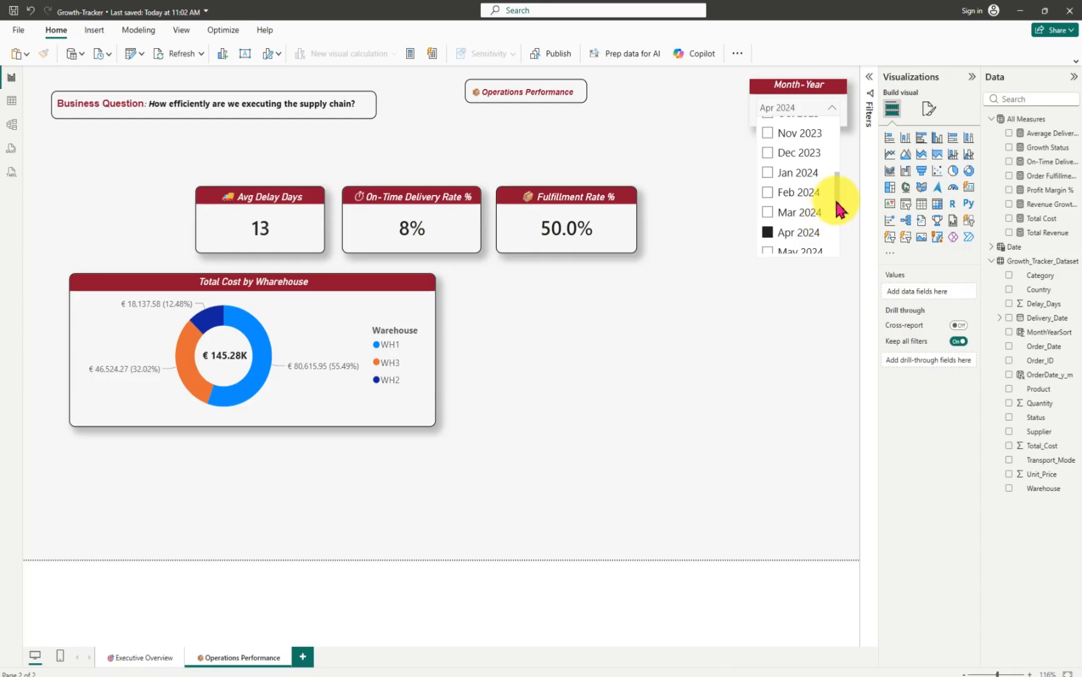
{"action": "left_click_drag", "start_coordinate": [834, 206], "coordinate": [839, 228]}
{"action": "left_click", "coordinate": [768, 181]}
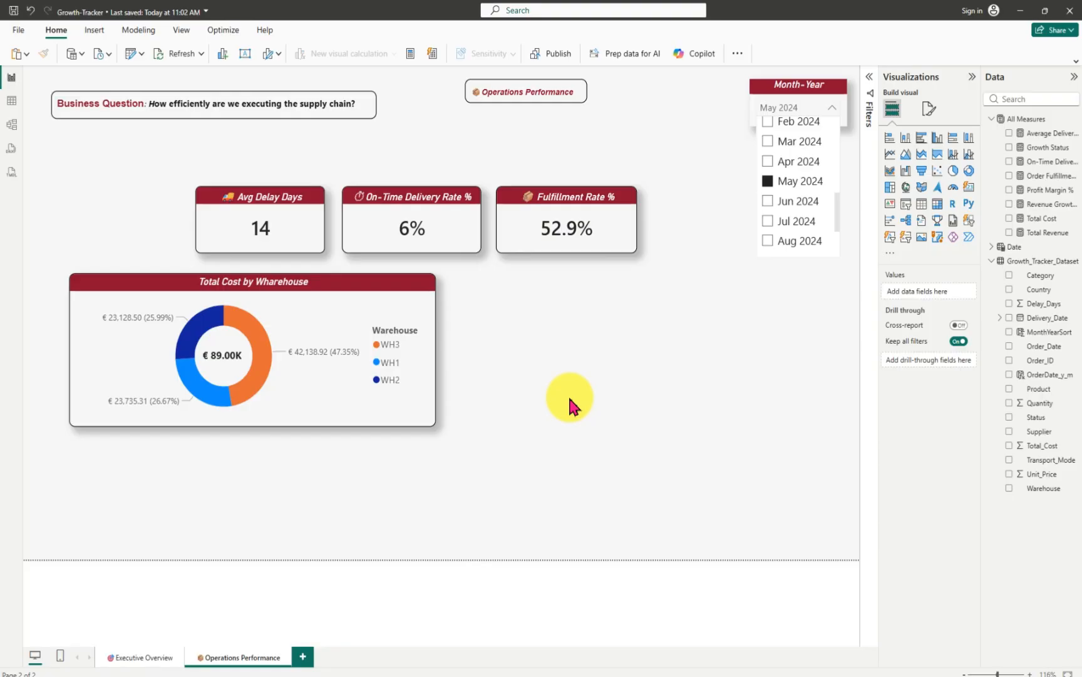
{"action": "left_click", "coordinate": [768, 182]}
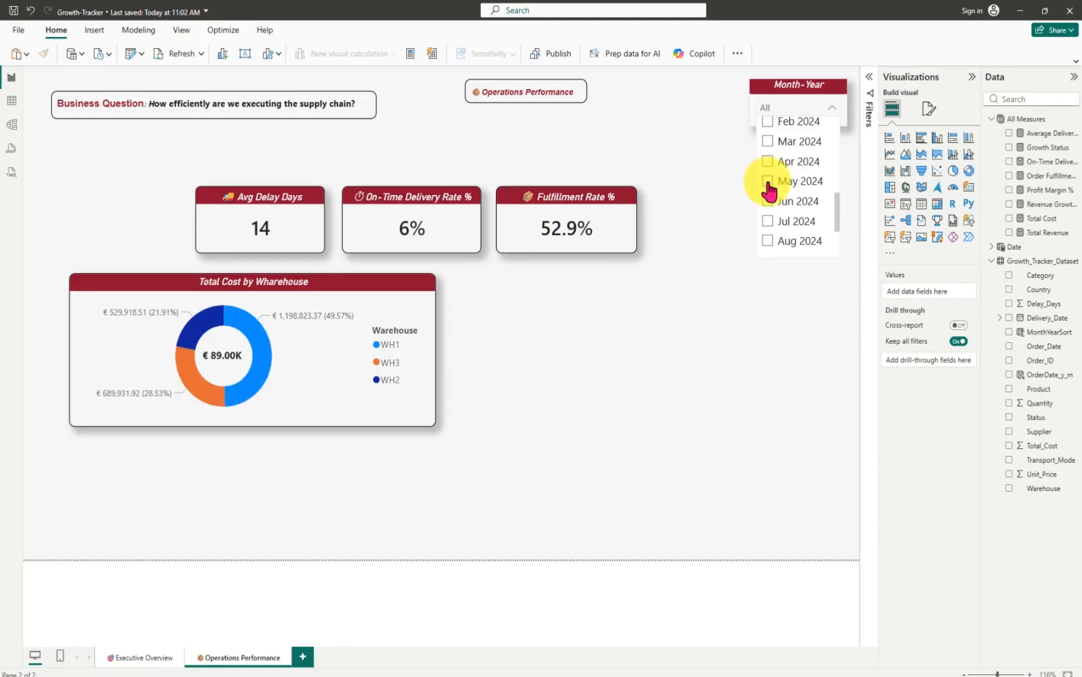
- Paste the Orders Status by Month column chart, place it beside the donut chart, fix its broken fields and adjust its size
{"action": "left_click", "coordinate": [617, 347]}
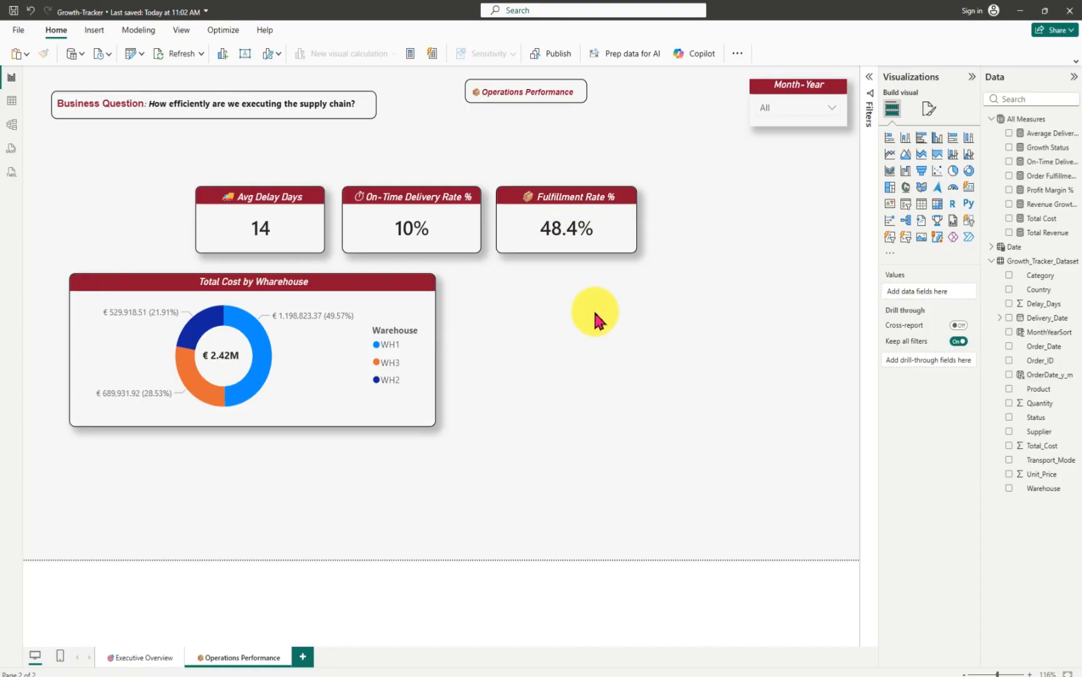
{"action": "key", "text": "ctrl+v"}
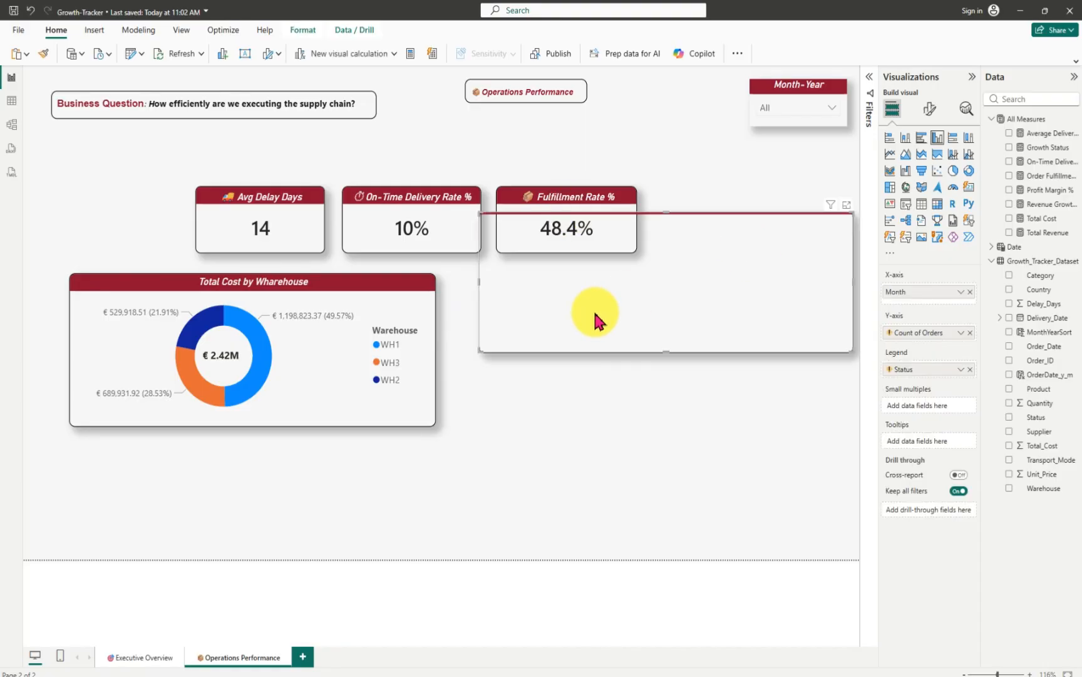
{"action": "left_click_drag", "start_coordinate": [596, 318], "coordinate": [575, 379]}
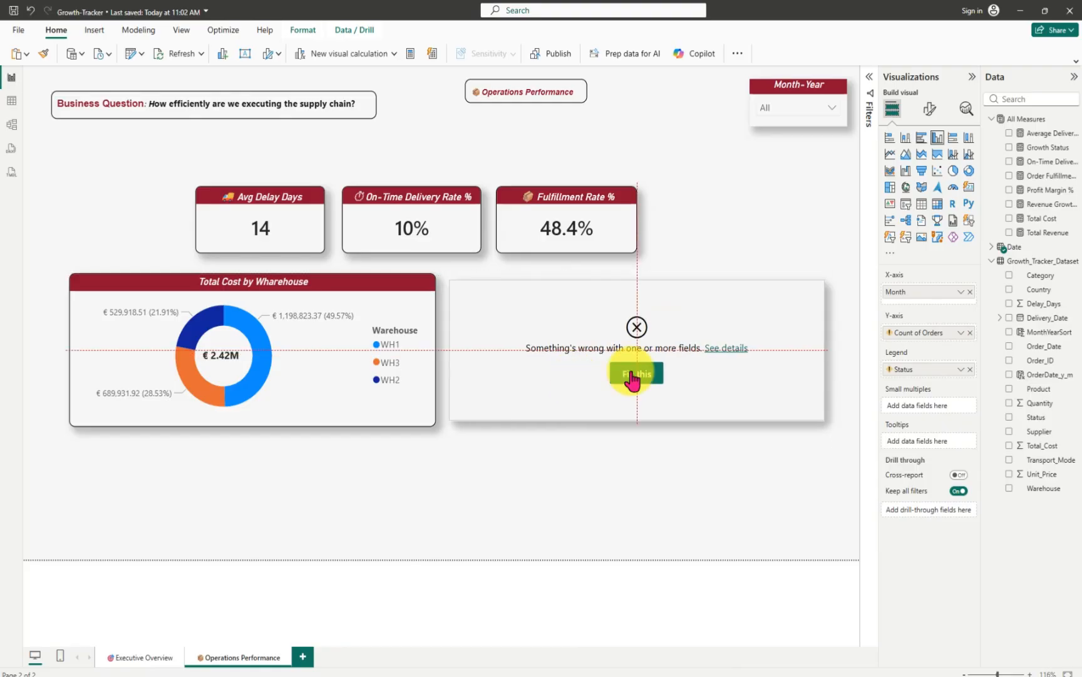
{"action": "left_click", "coordinate": [635, 374]}
{"action": "left_click_drag", "start_coordinate": [635, 419], "coordinate": [634, 426]}
{"action": "left_click_drag", "start_coordinate": [603, 387], "coordinate": [636, 428]}
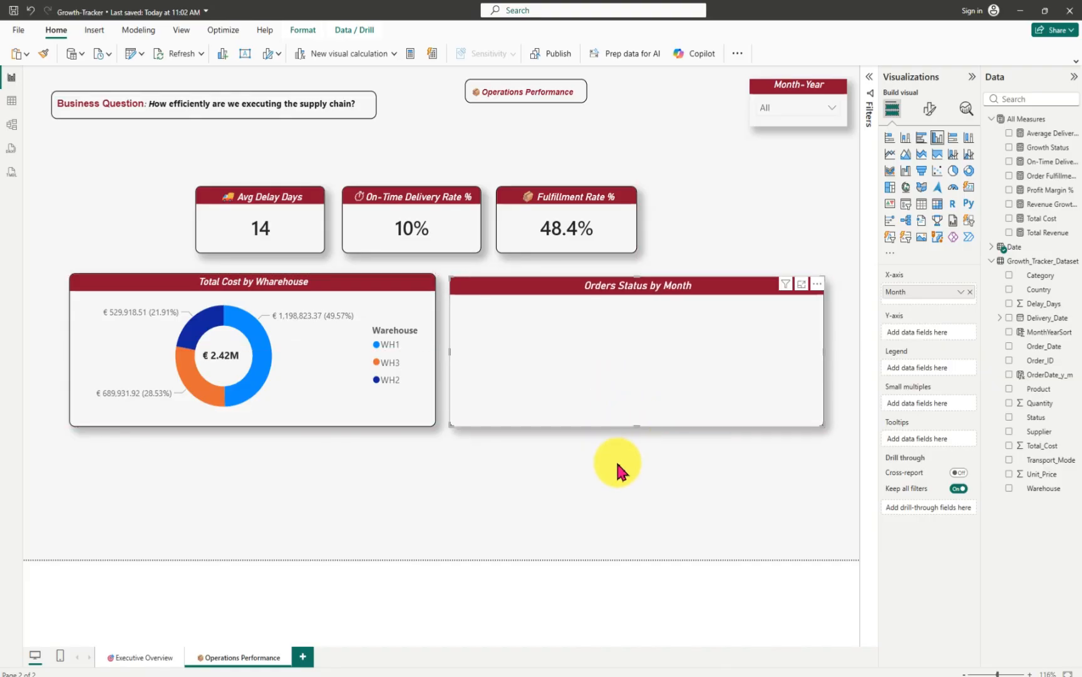
{"action": "left_click", "coordinate": [615, 470]}
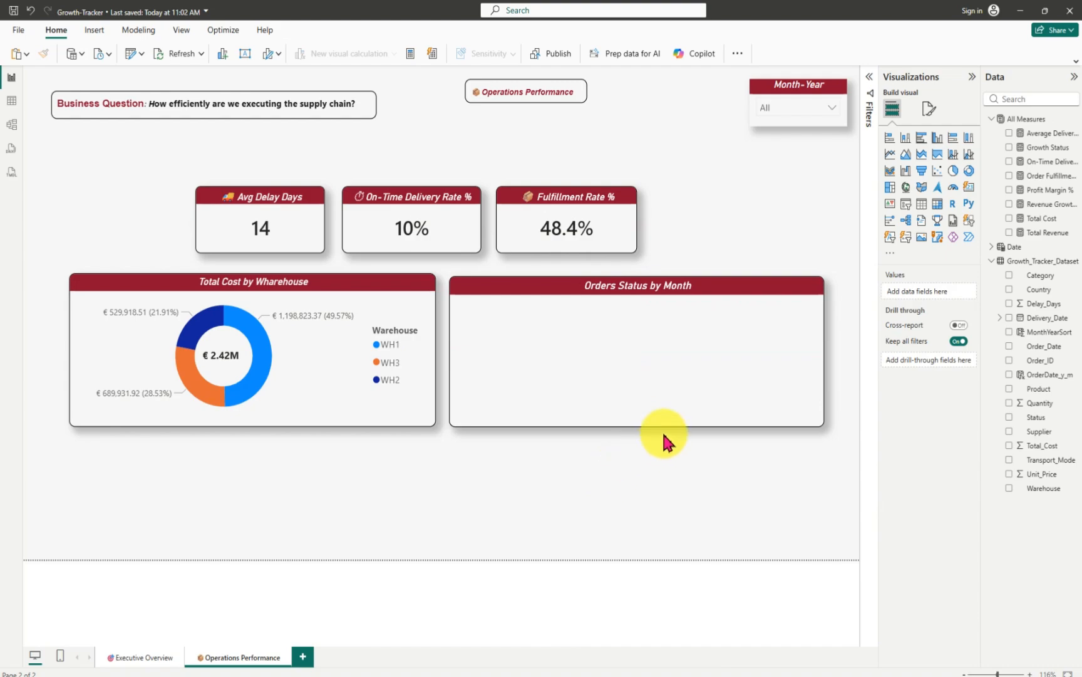
{"action": "left_click", "coordinate": [991, 246]}
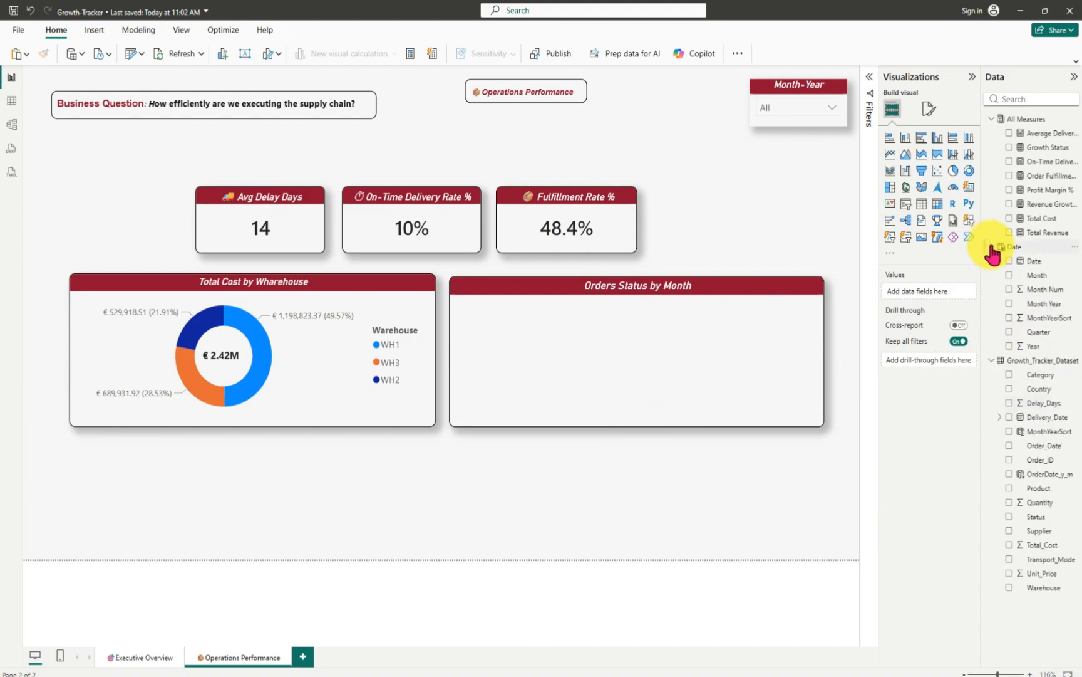
{"action": "left_click", "coordinate": [1009, 275]}
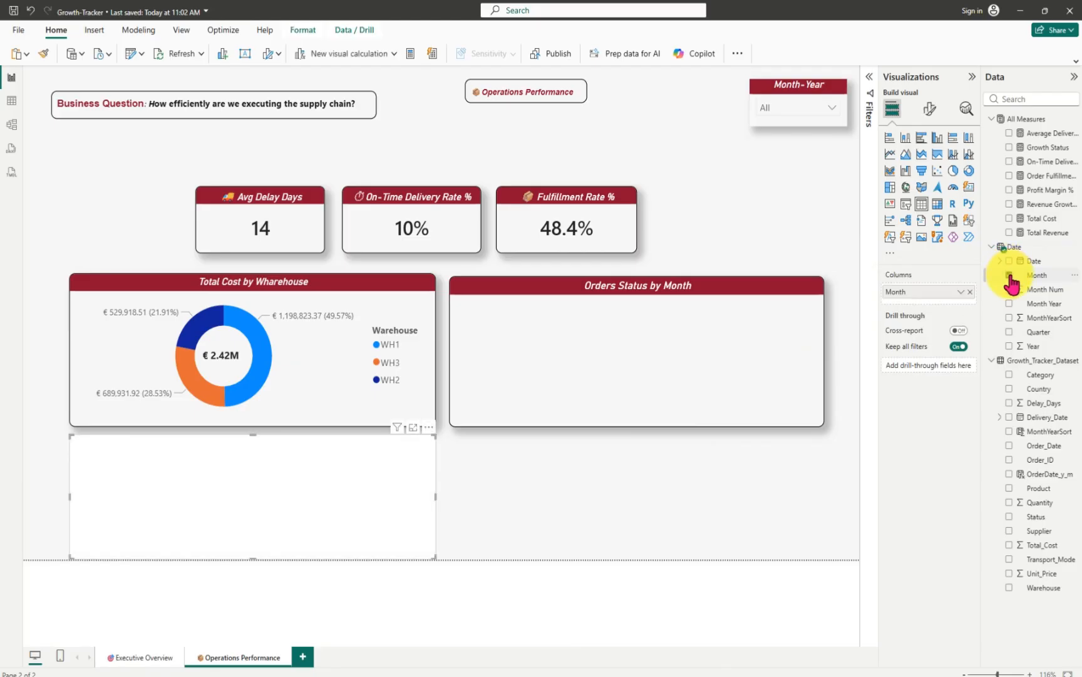
{"action": "left_click", "coordinate": [429, 427]}
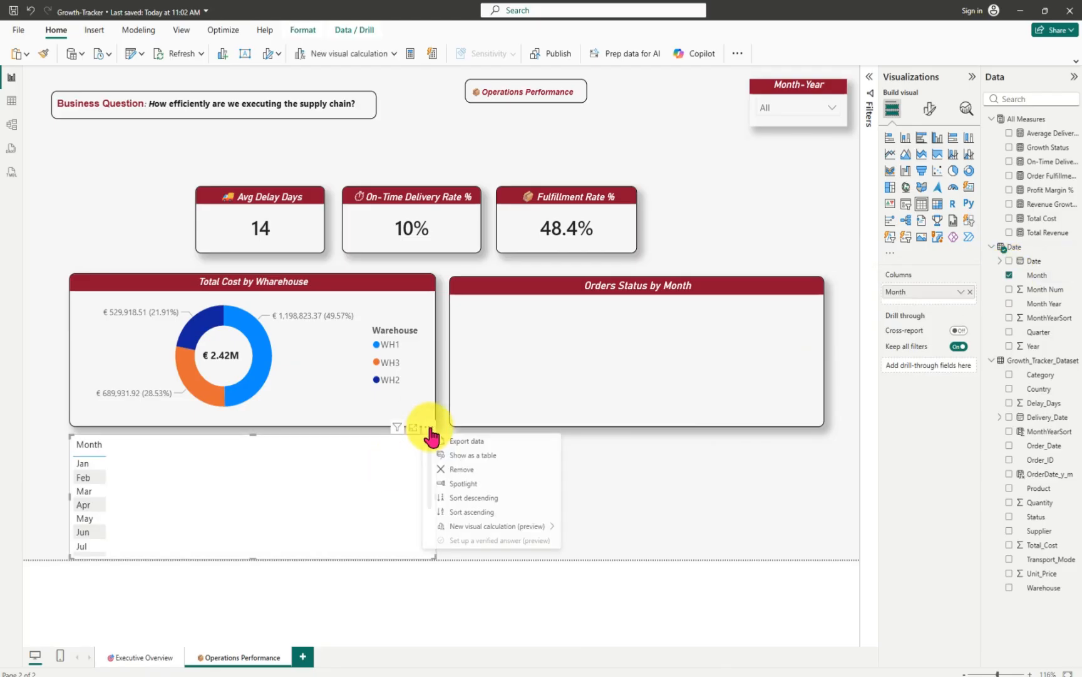
{"action": "left_click", "coordinate": [463, 470]}
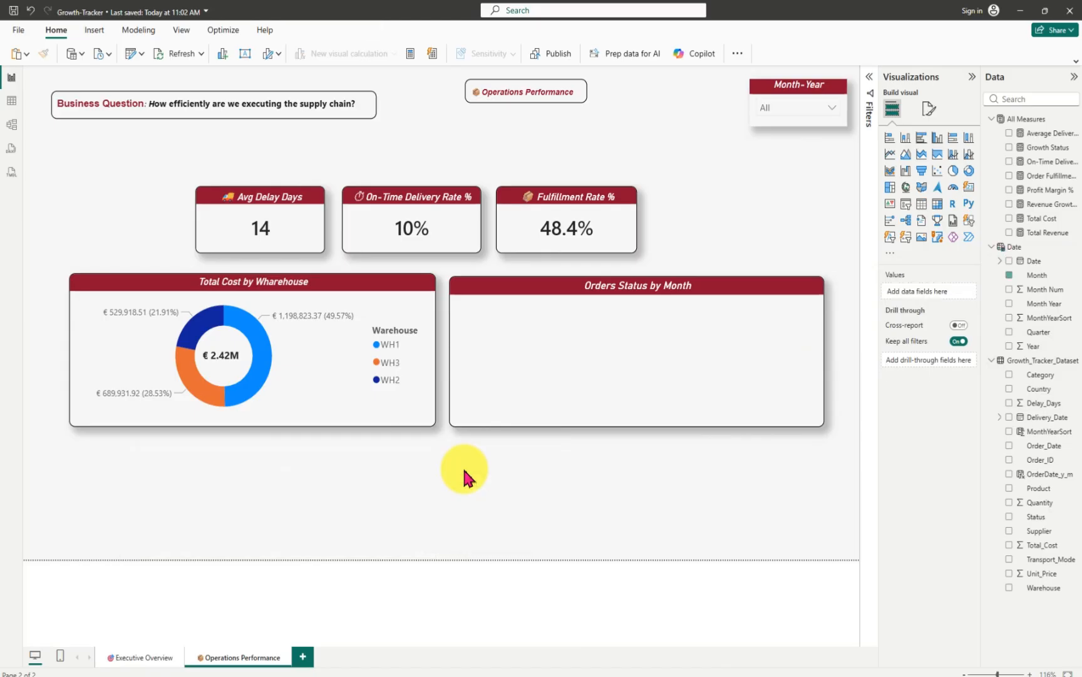
- Reassign the Date table's Month to the x-axis of the Orders Status by Month chart and add Status as its legend
{"action": "left_click", "coordinate": [512, 299]}
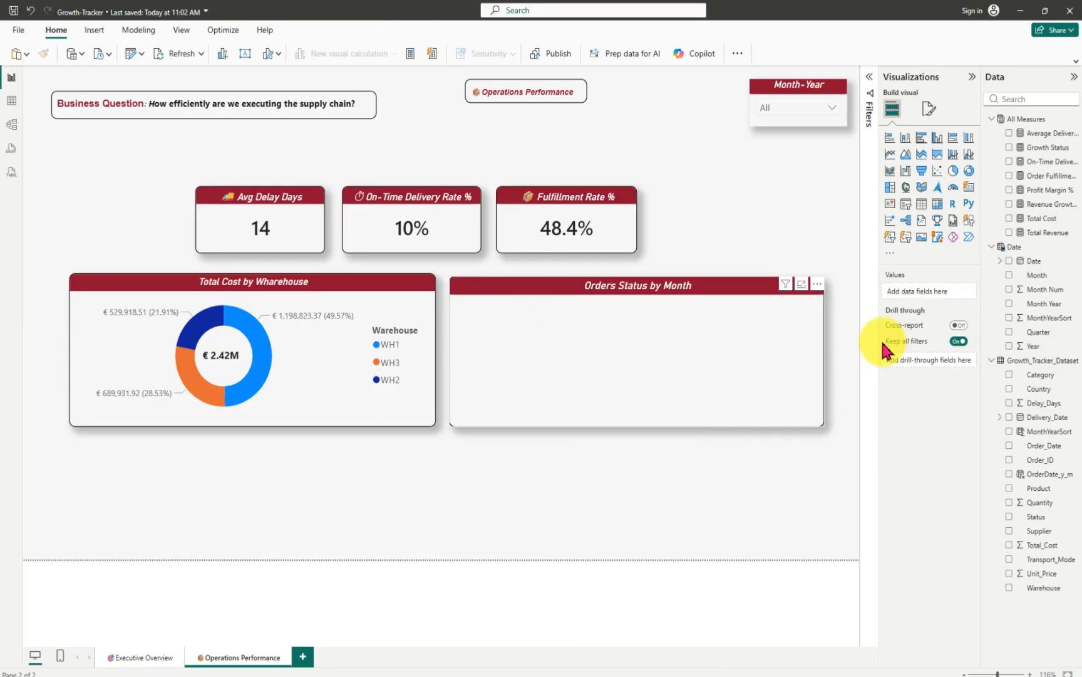
{"action": "left_click", "coordinate": [1009, 276]}
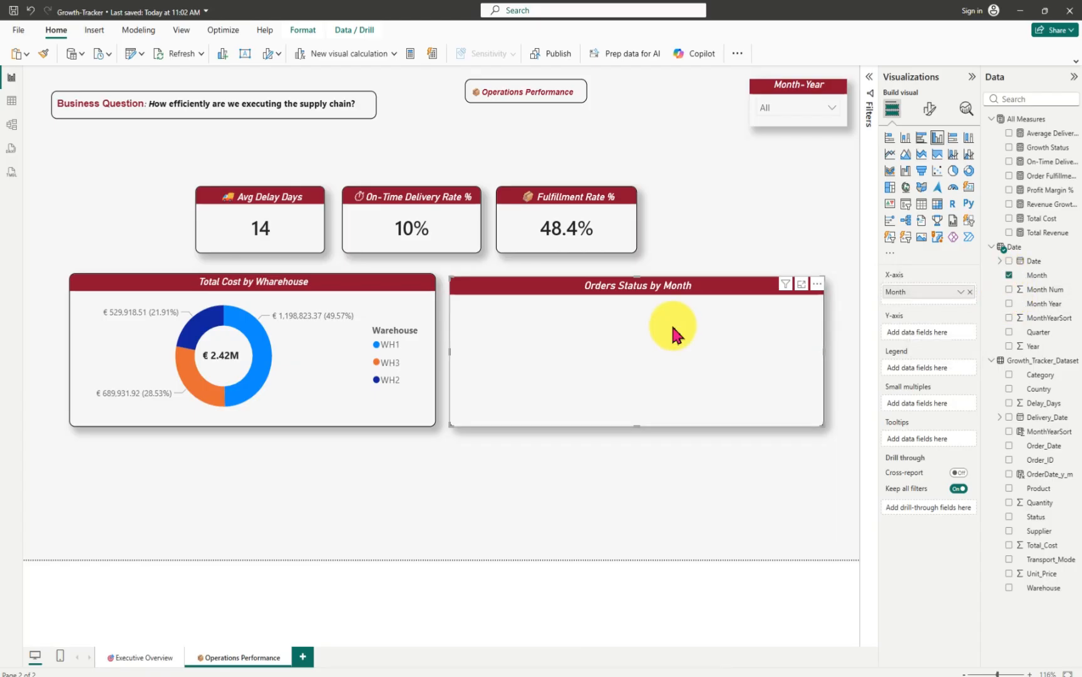
{"action": "left_click", "coordinate": [1010, 276]}
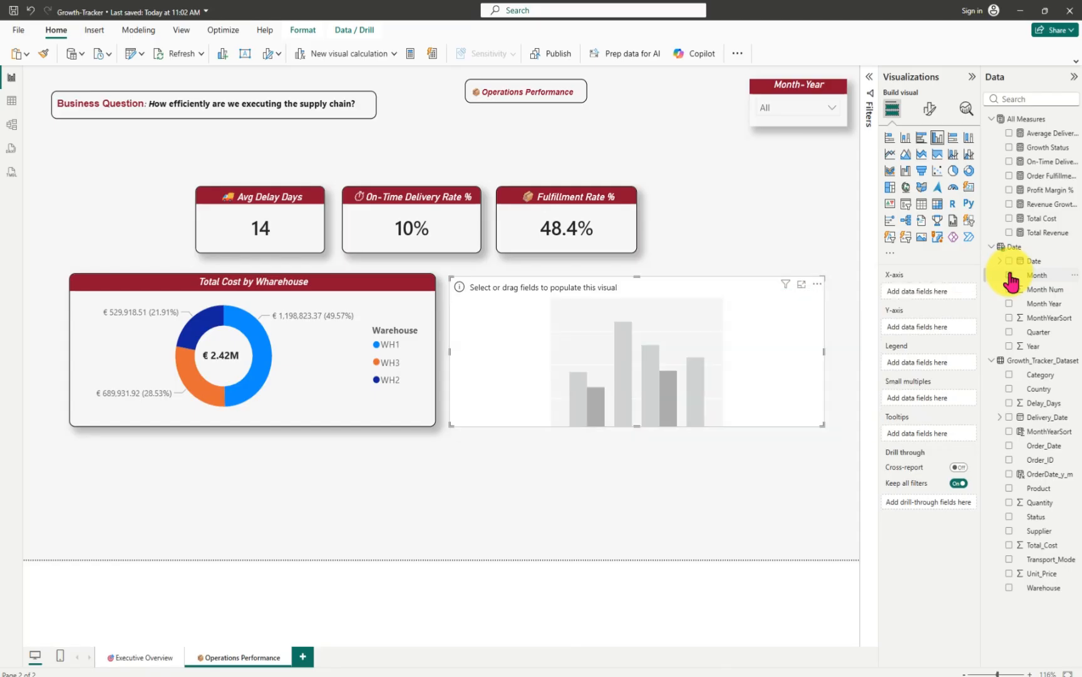
{"action": "left_click", "coordinate": [1010, 276]}
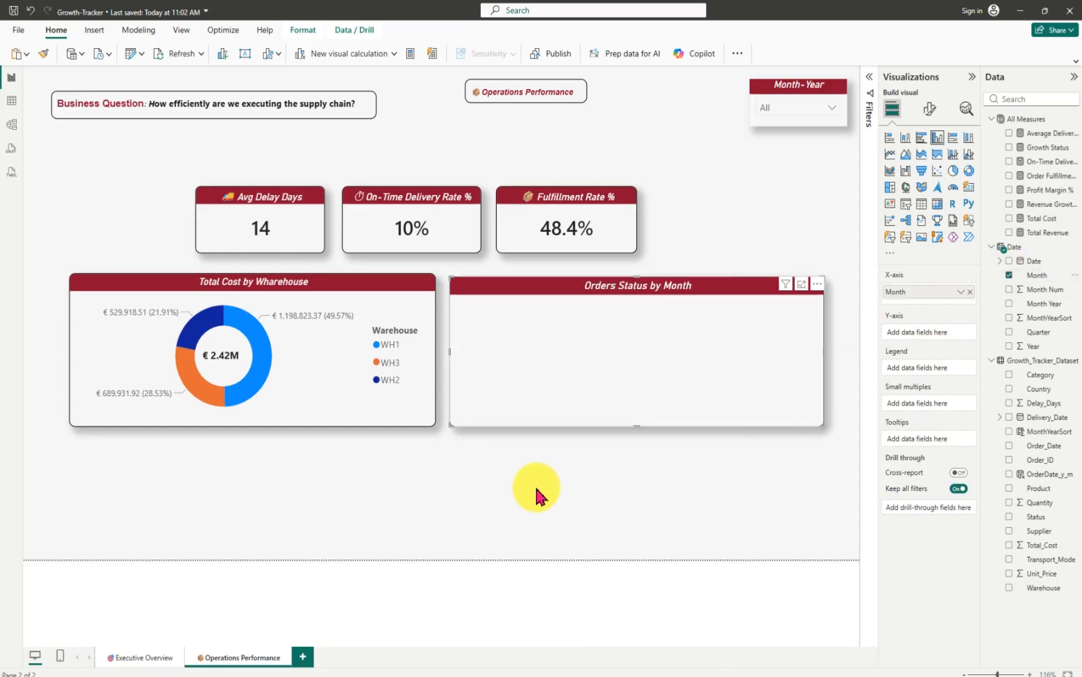
{"action": "left_click", "coordinate": [1009, 517]}
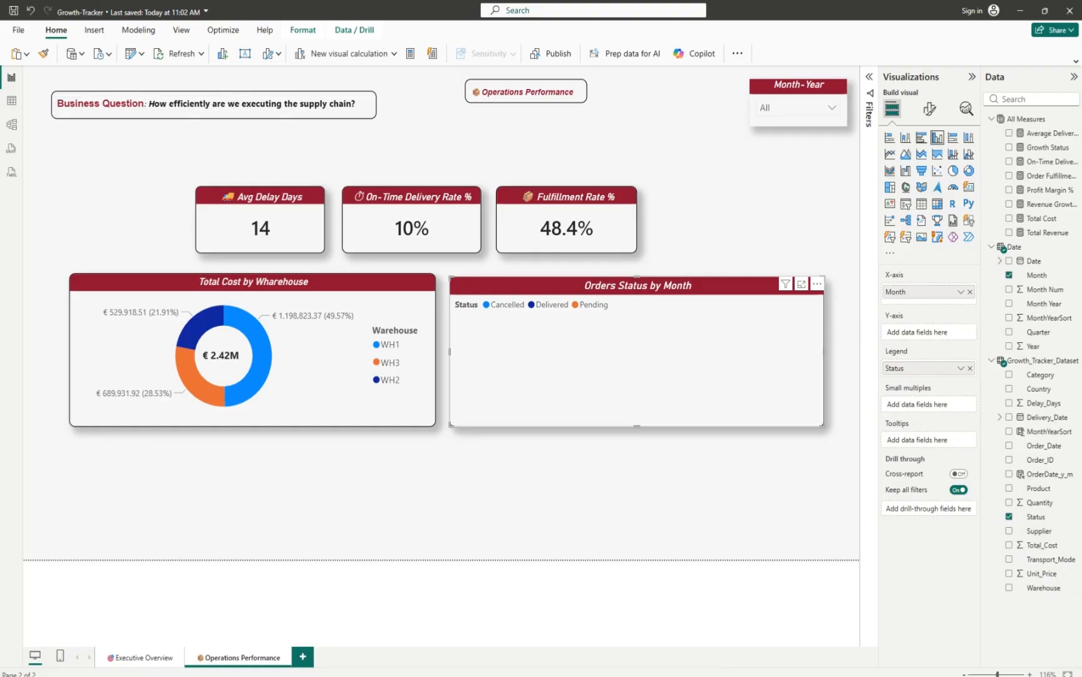
{"action": "left_click", "coordinate": [667, 495]}
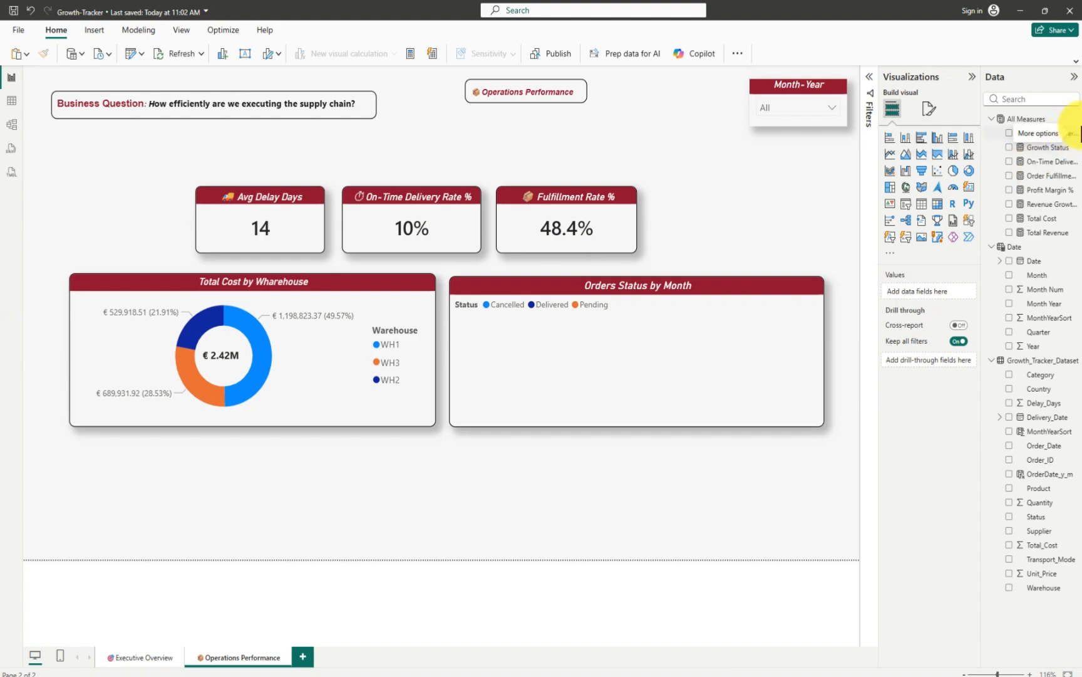
- Create a measure in the All Measures table: Total Order = COUNT(Growth_Tracker_Dataset[Order_ID])
{"action": "left_click", "coordinate": [1075, 119]}
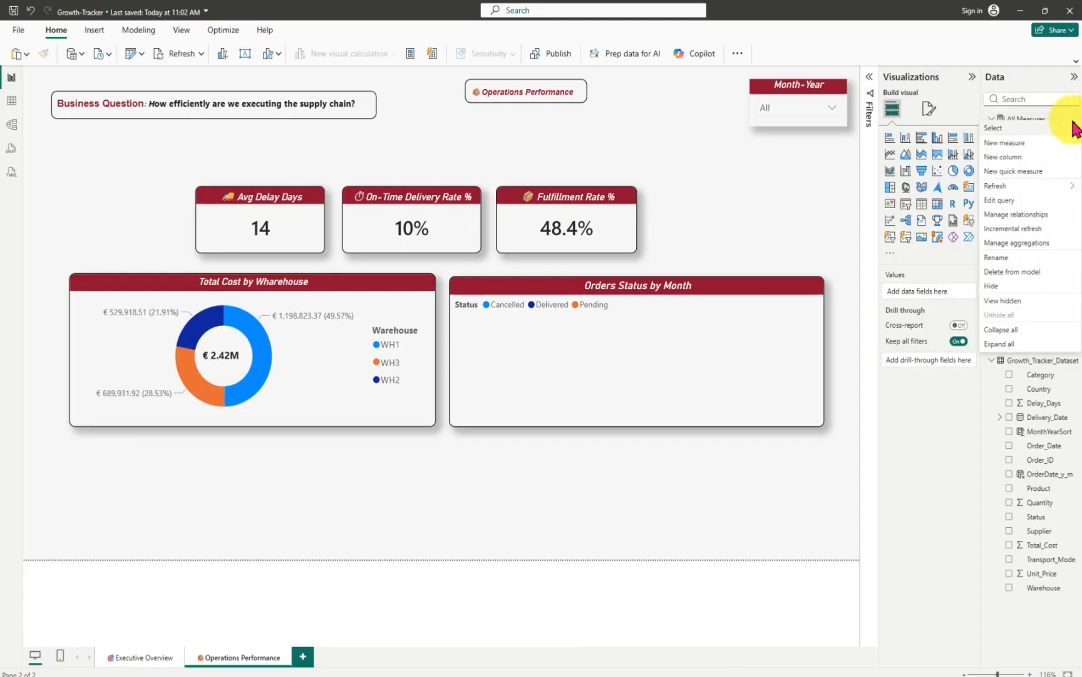
{"action": "left_click", "coordinate": [992, 144]}
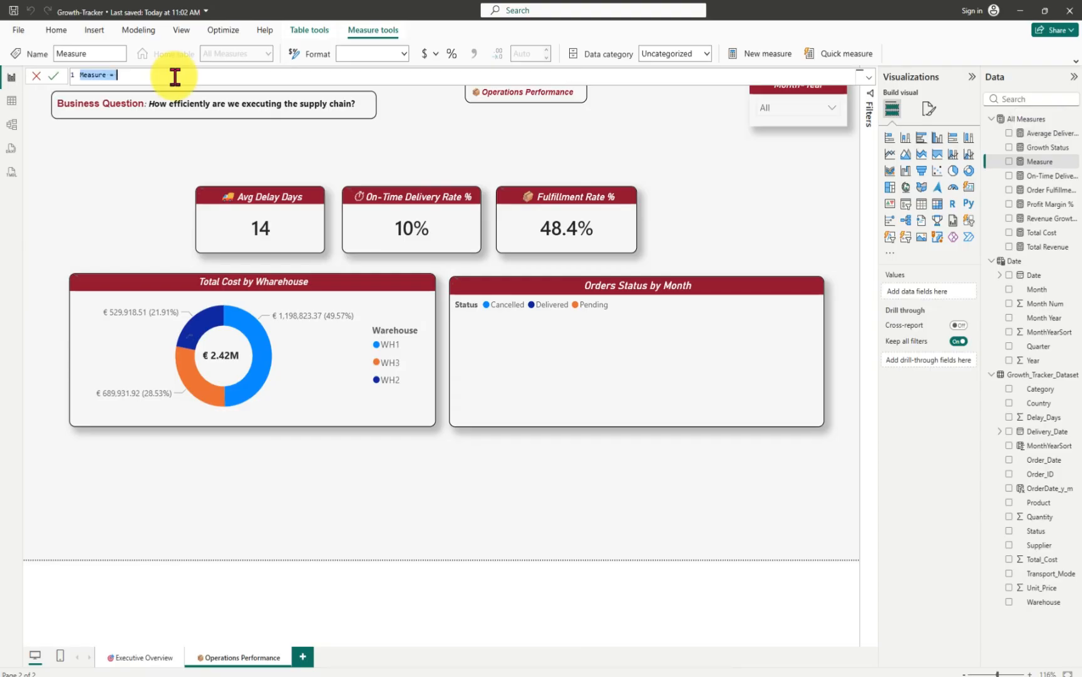
{"action": "type", "text": "Count"}
{"action": "key", "text": "BackSpace"}
{"action": "key", "text": "BackSpace"}
{"action": "key", "text": "BackSpace"}
{"action": "key", "text": "BackSpace"}
{"action": "key", "text": "BackSpace"}
{"action": "type", "text": "Total C"}
{"action": "type", "text": "rder = coun"}
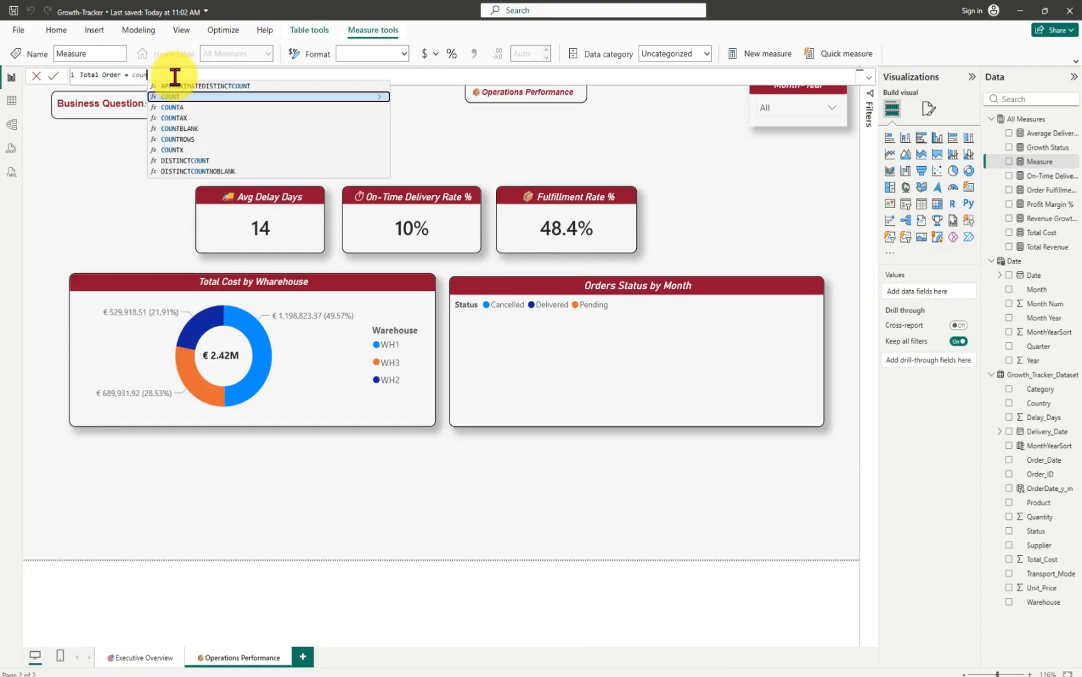
{"action": "key", "text": "Tab"}
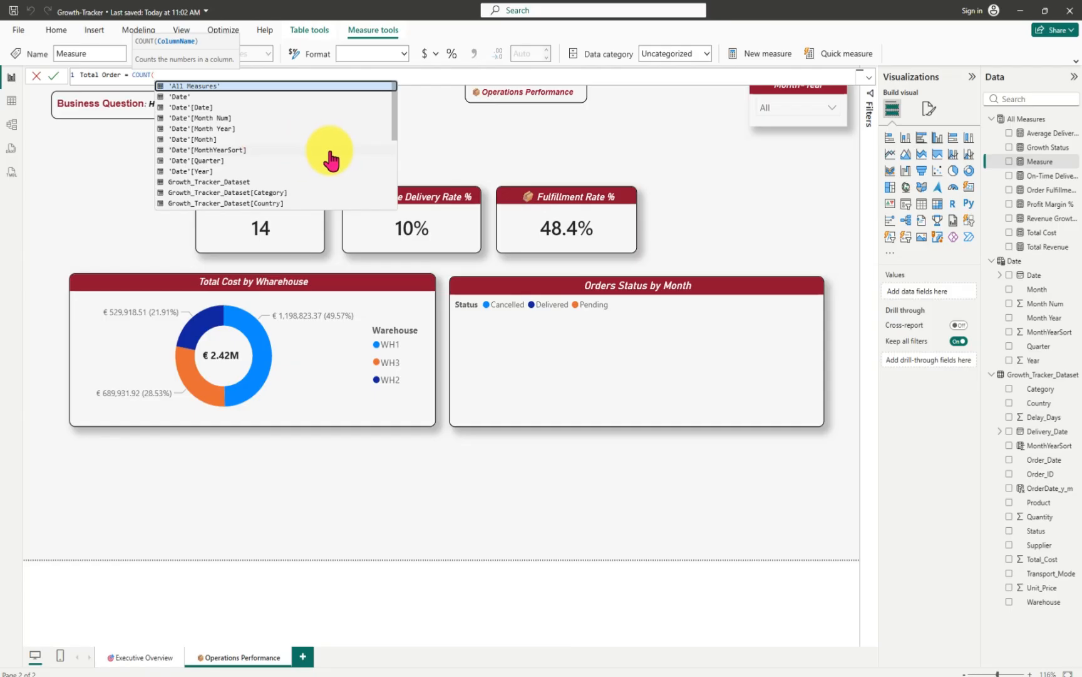
{"action": "scroll", "coordinate": [327, 153], "scroll_direction": "down", "scroll_amount": 1}
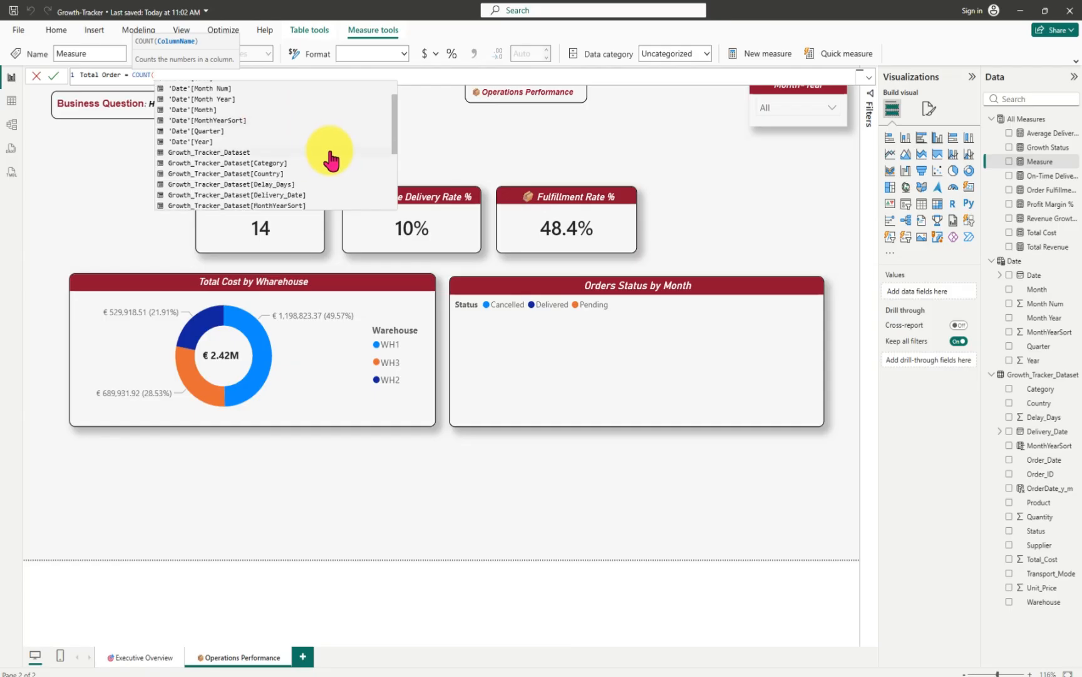
{"action": "scroll", "coordinate": [330, 160], "scroll_direction": "down", "scroll_amount": 2}
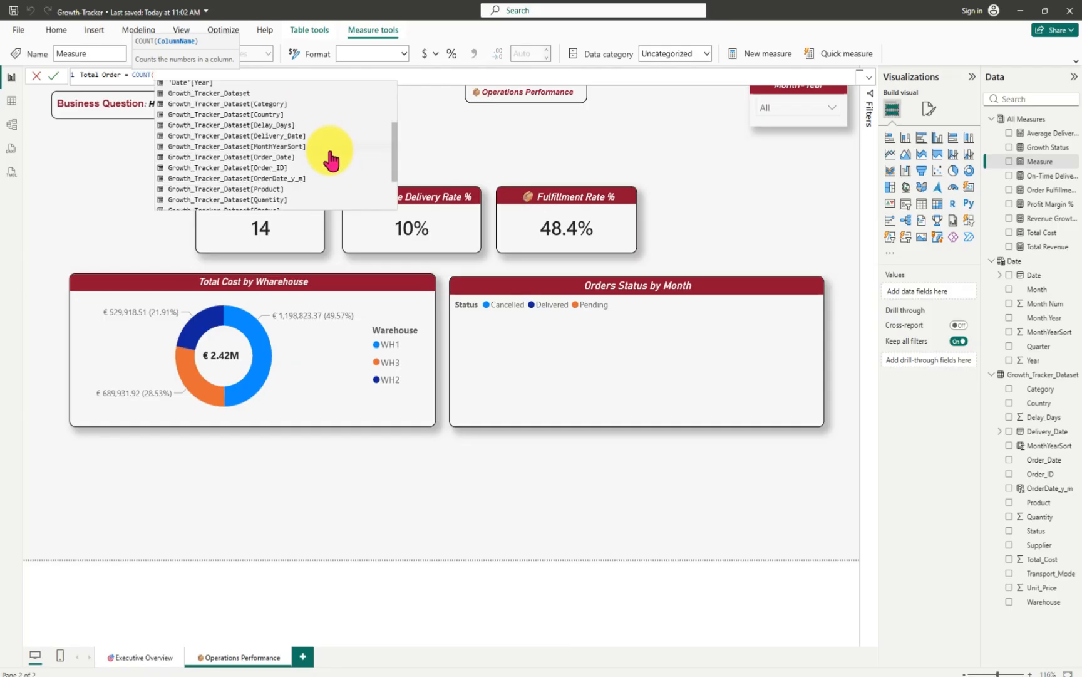
{"action": "left_click", "coordinate": [280, 168]}
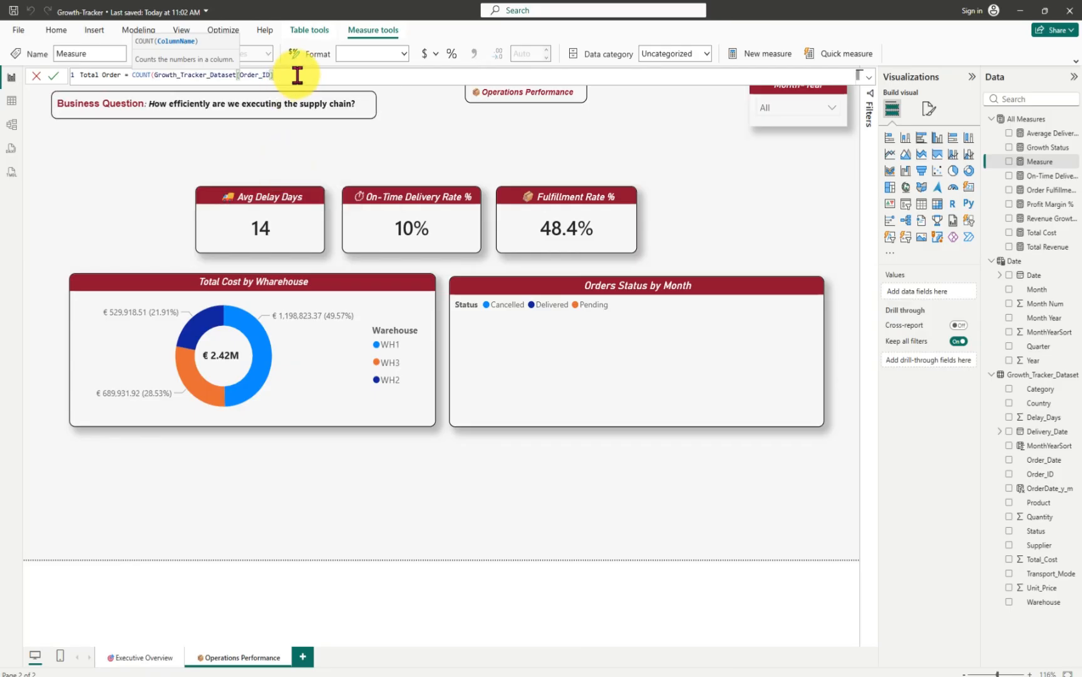
{"action": "type", "text": ")"}
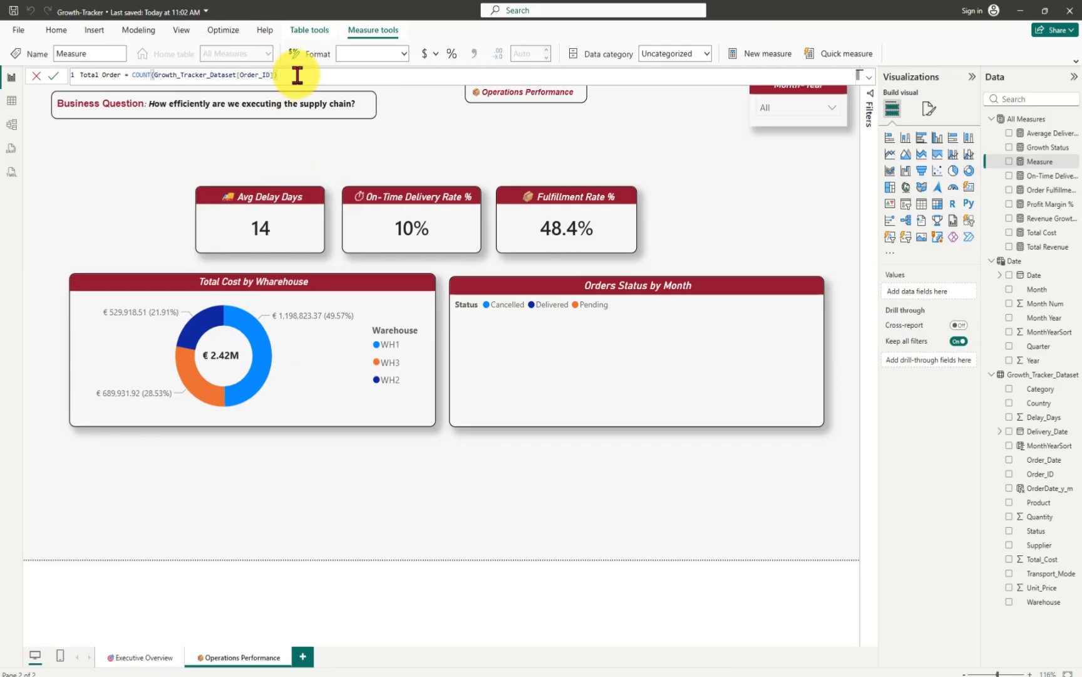
{"action": "key", "text": "Return"}
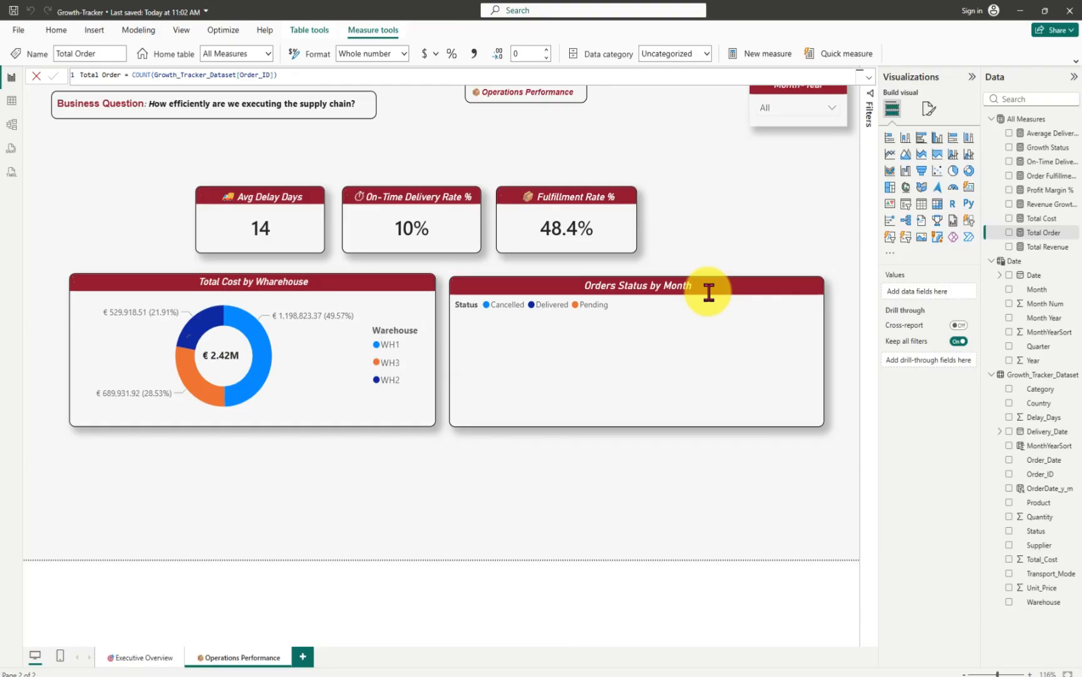
- Plot the Total Order measure in the Orders Status by Month chart and check the Pending bars for Oct and Dec
{"action": "left_click", "coordinate": [1009, 232]}
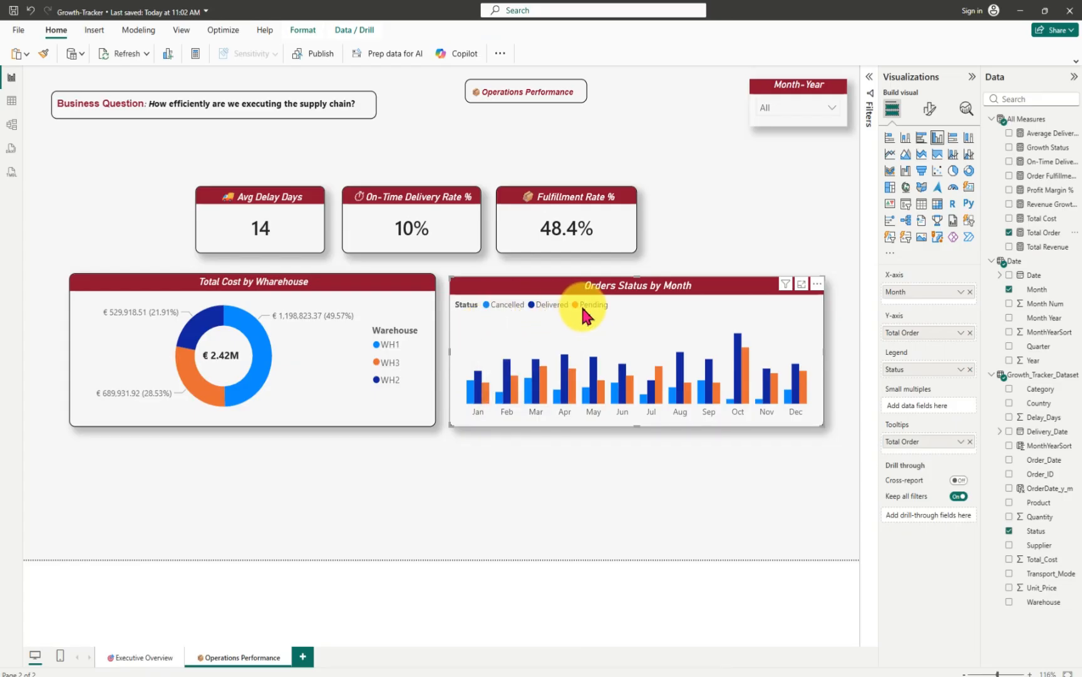
{"action": "mouse_move", "coordinate": [746, 370]}
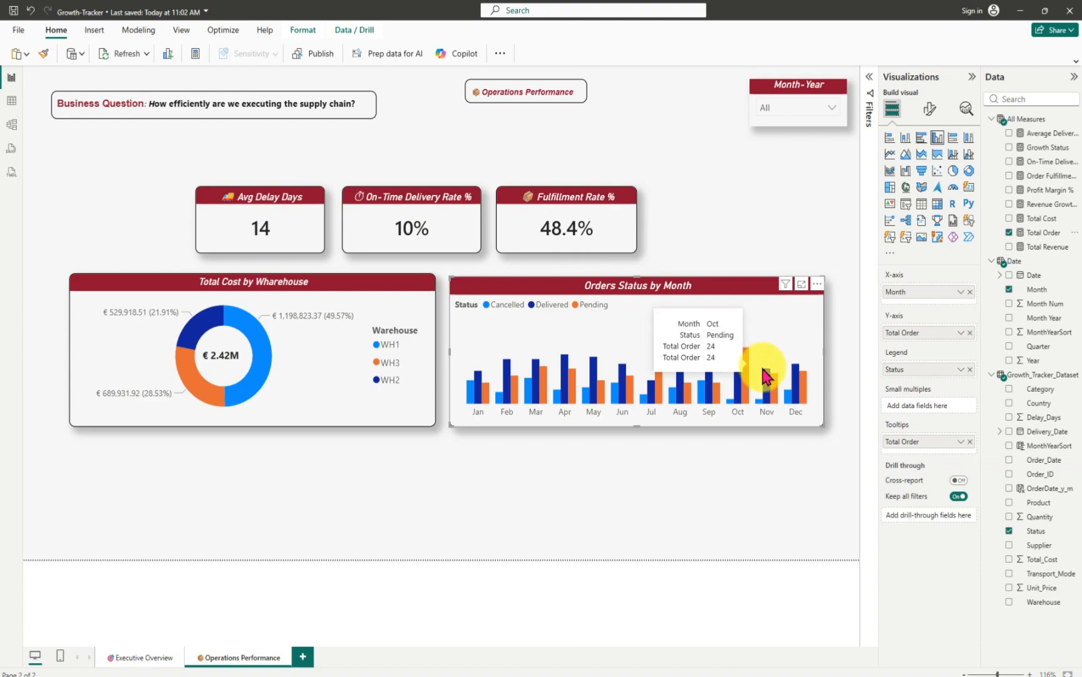
{"action": "mouse_move", "coordinate": [802, 393]}
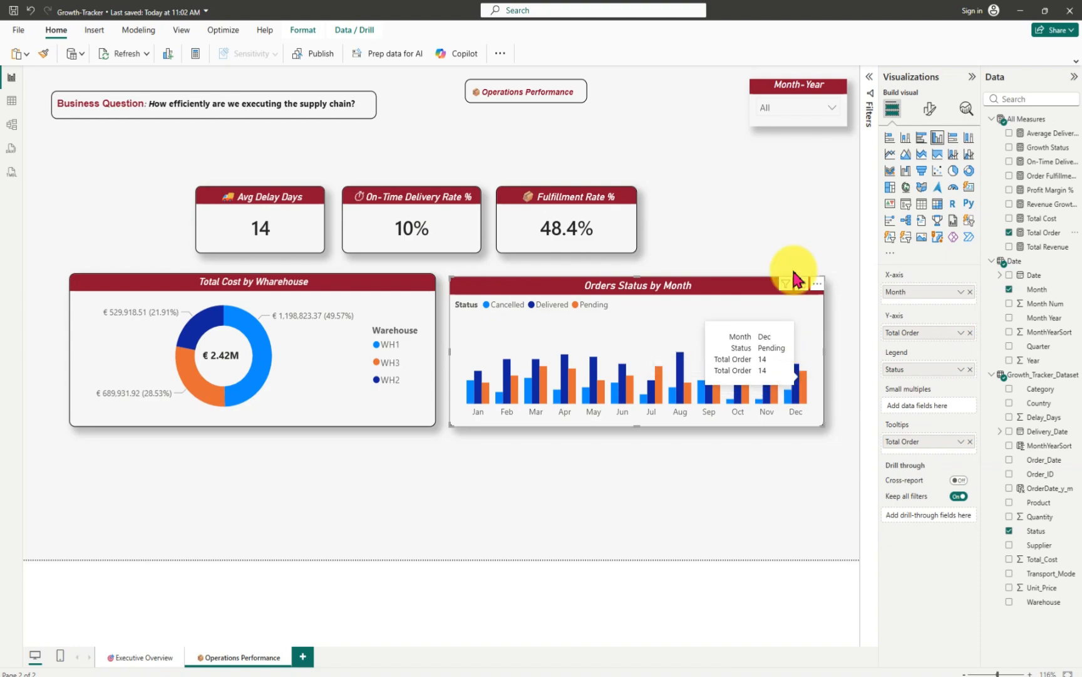
- Duplicate the Month-Year slicer, place the copy just before the original in the same row, and make it narrower
{"action": "left_click", "coordinate": [765, 94]}
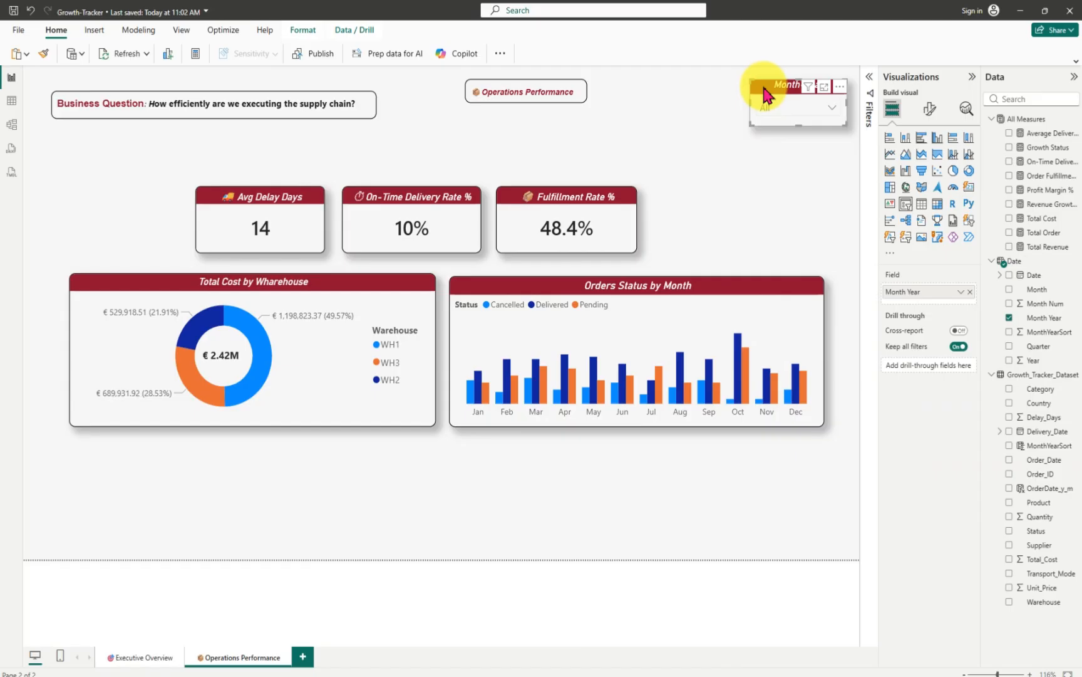
{"action": "key", "text": "ctrl+v"}
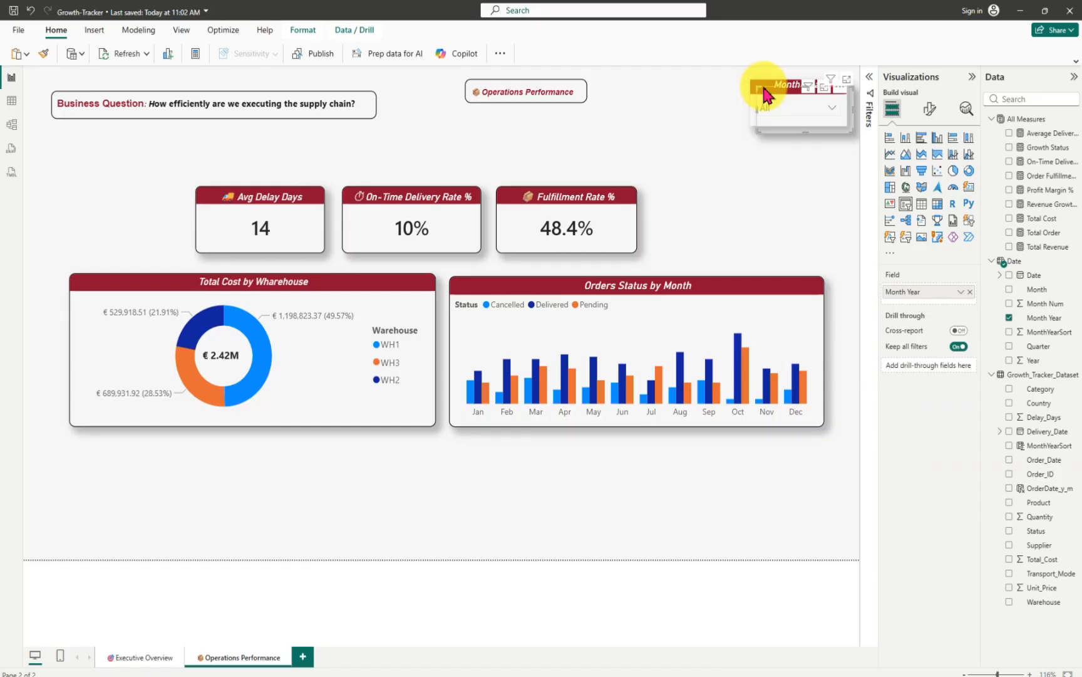
{"action": "left_click_drag", "start_coordinate": [765, 94], "coordinate": [654, 88]}
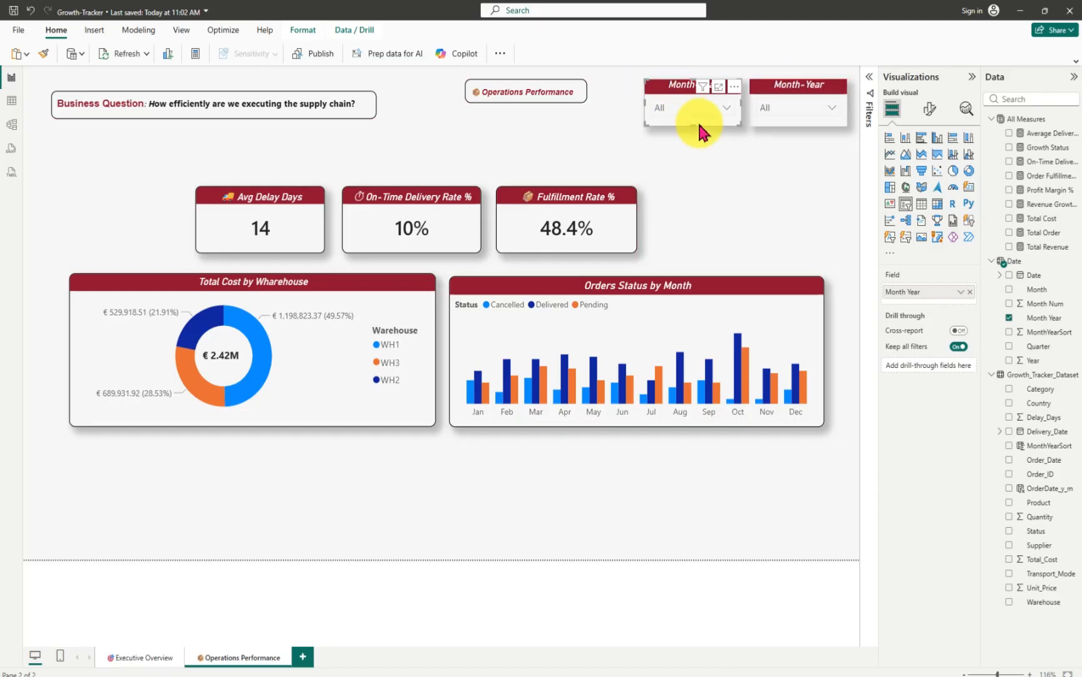
{"action": "left_click_drag", "start_coordinate": [740, 123], "coordinate": [719, 125]}
{"action": "left_click_drag", "start_coordinate": [670, 91], "coordinate": [672, 88]}
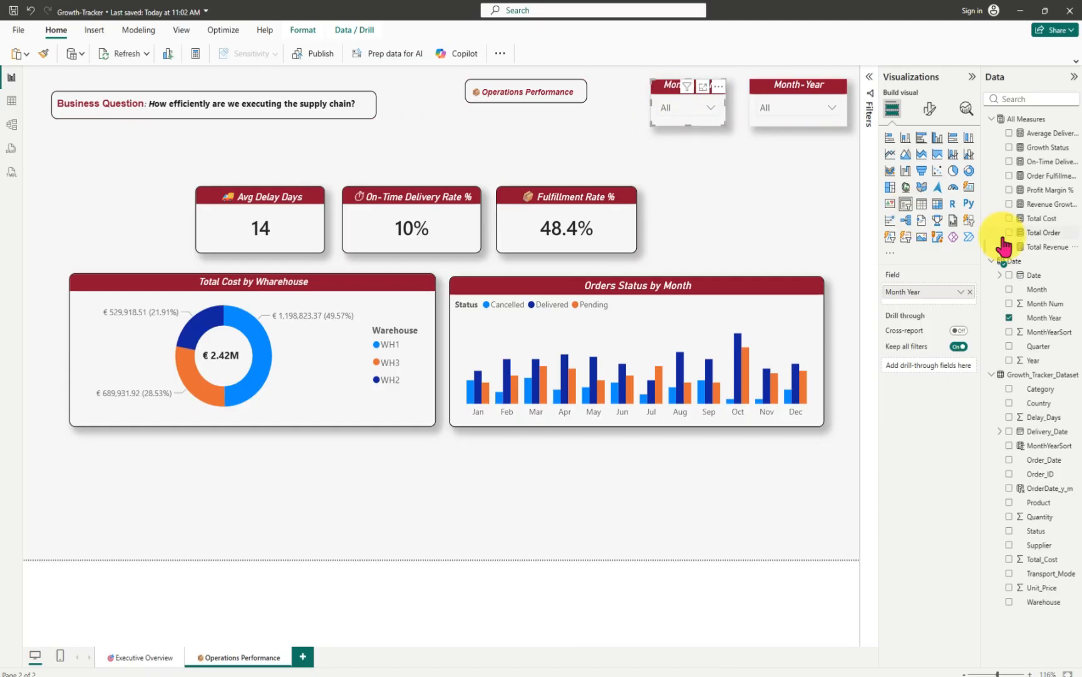
- Replace the copied slicer's Month Year field with Year and filter the page to 2023
{"action": "left_click", "coordinate": [1009, 317]}
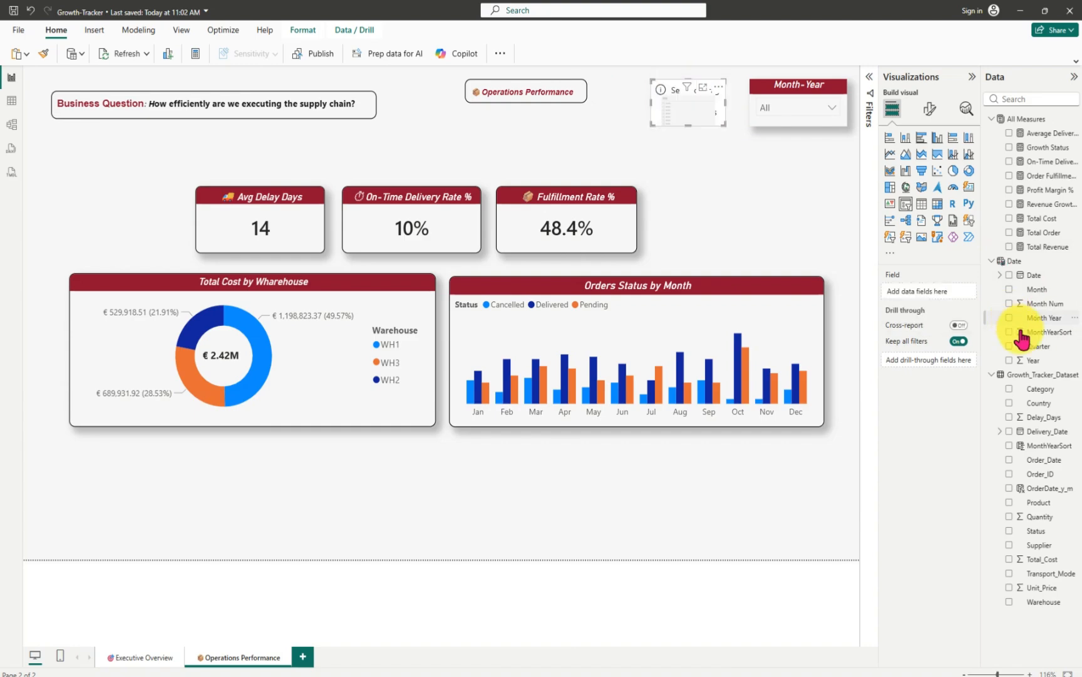
{"action": "left_click", "coordinate": [1009, 360]}
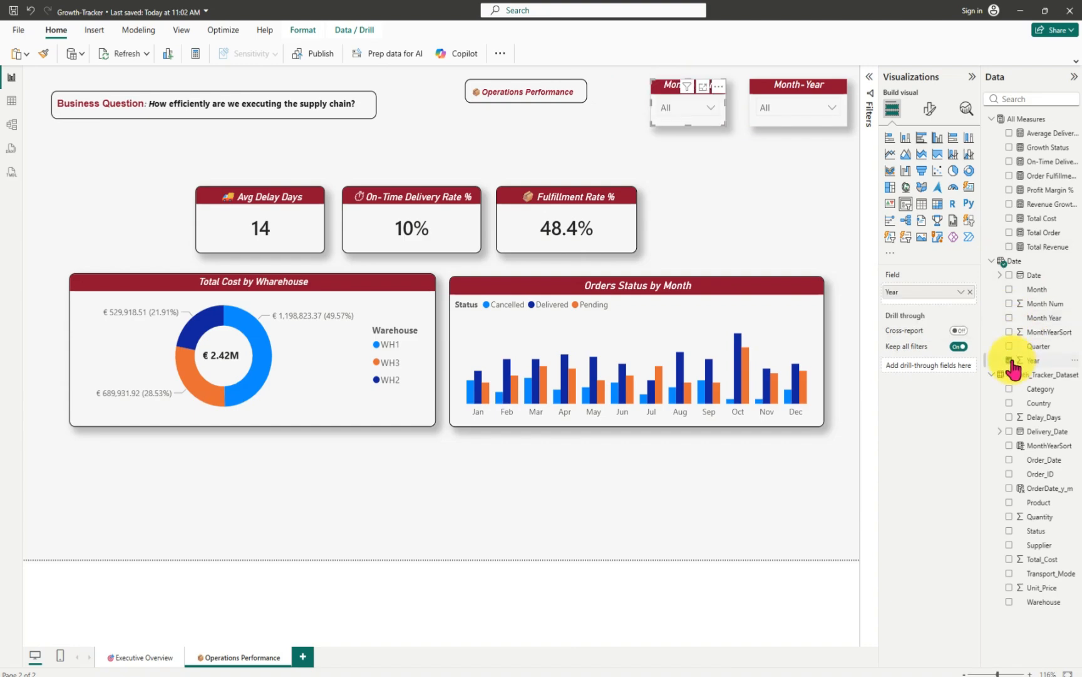
{"action": "left_click", "coordinate": [712, 110]}
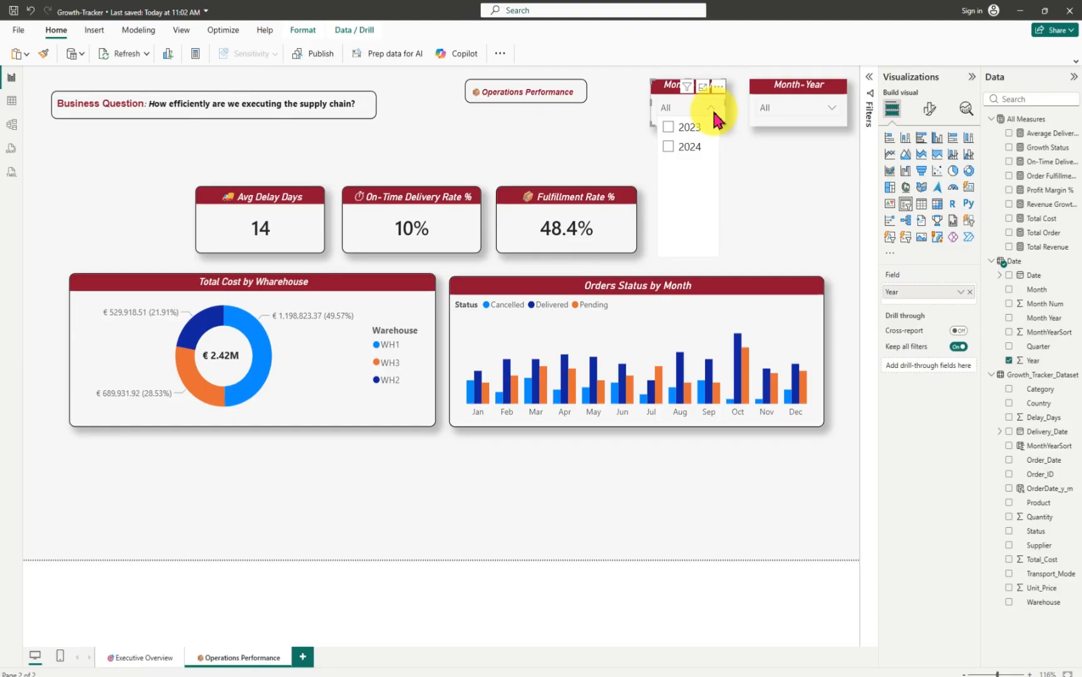
{"action": "left_click", "coordinate": [670, 129]}
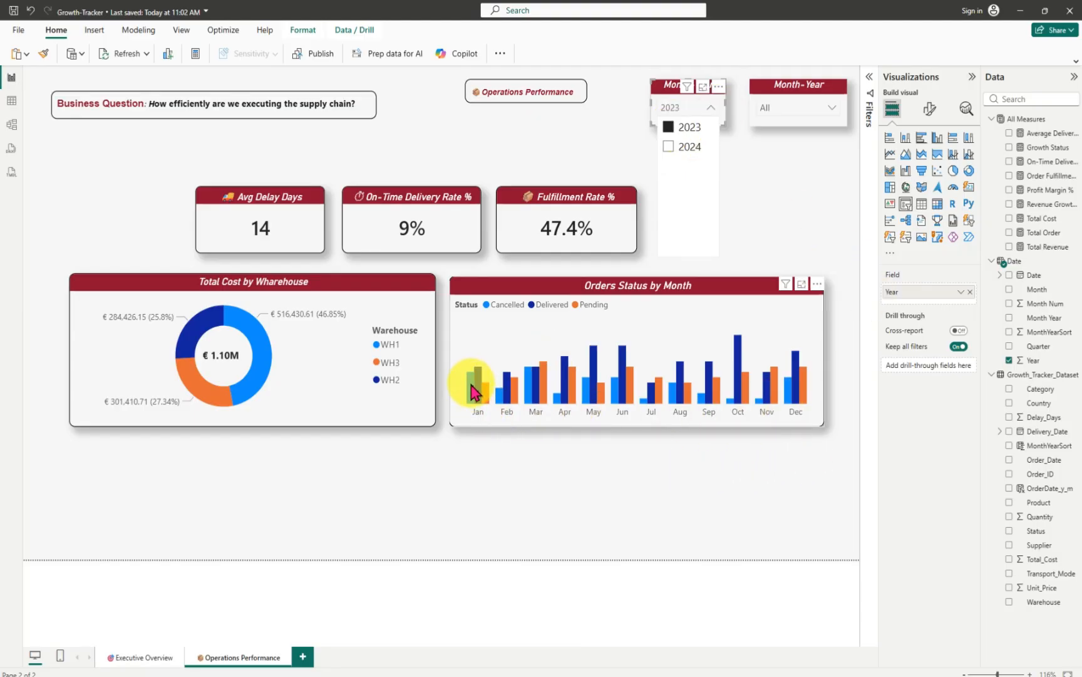
- Remove Total Order from the Orders Status by Month chart and re-add it on the Y-axis only, then check the bar tooltips
{"action": "mouse_move", "coordinate": [473, 390]}
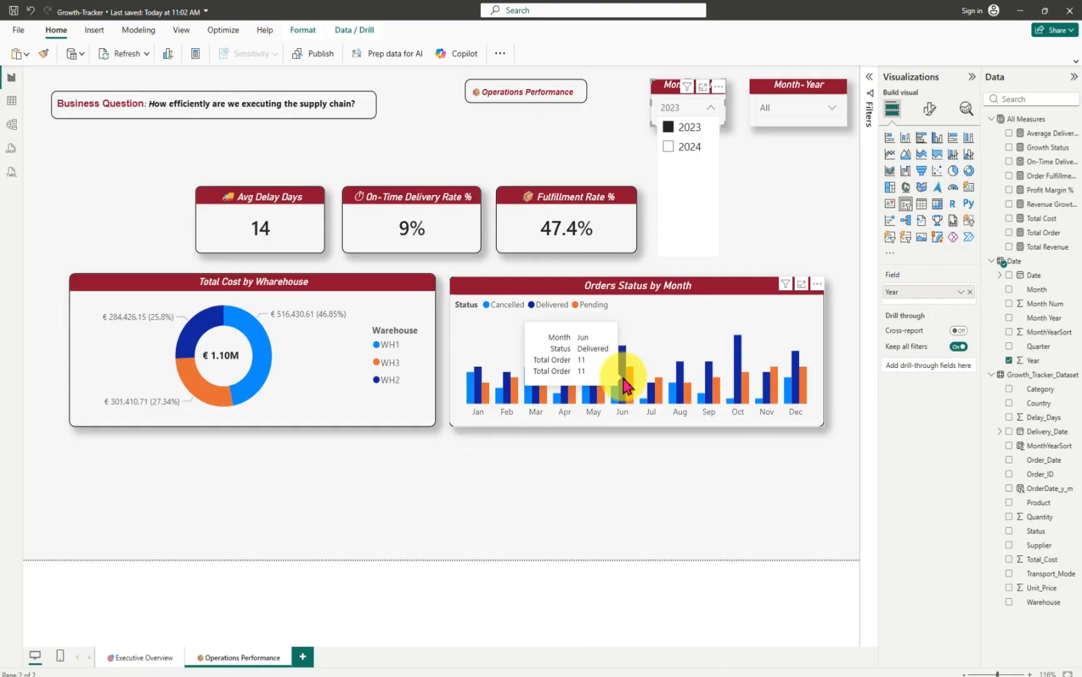
{"action": "left_click", "coordinate": [719, 288]}
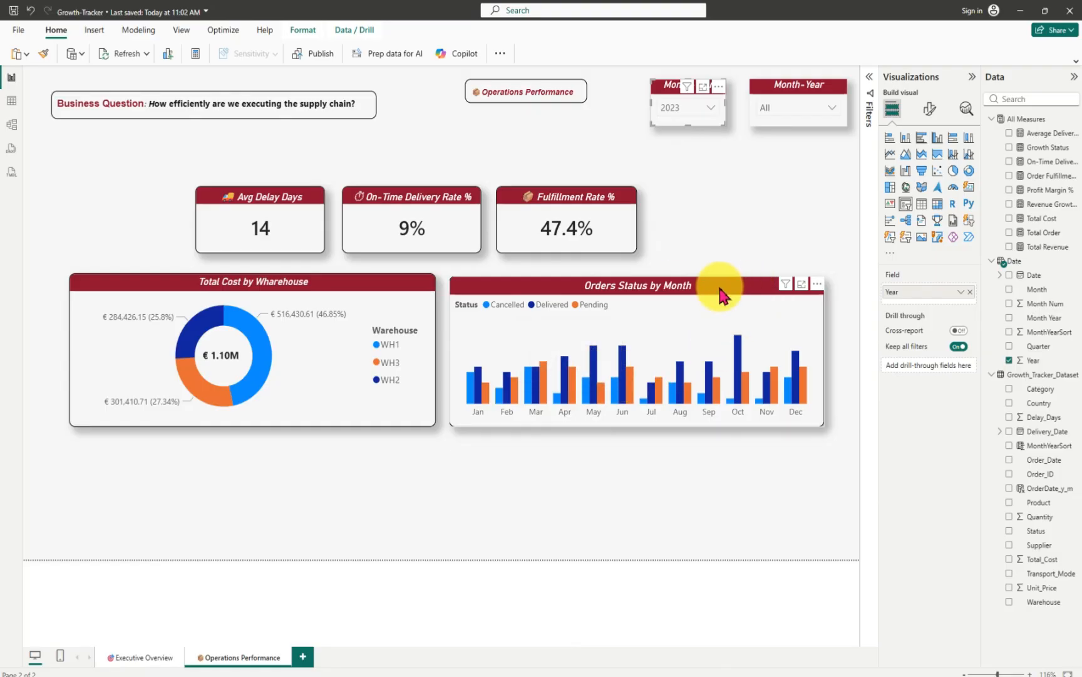
{"action": "left_click", "coordinate": [720, 295]}
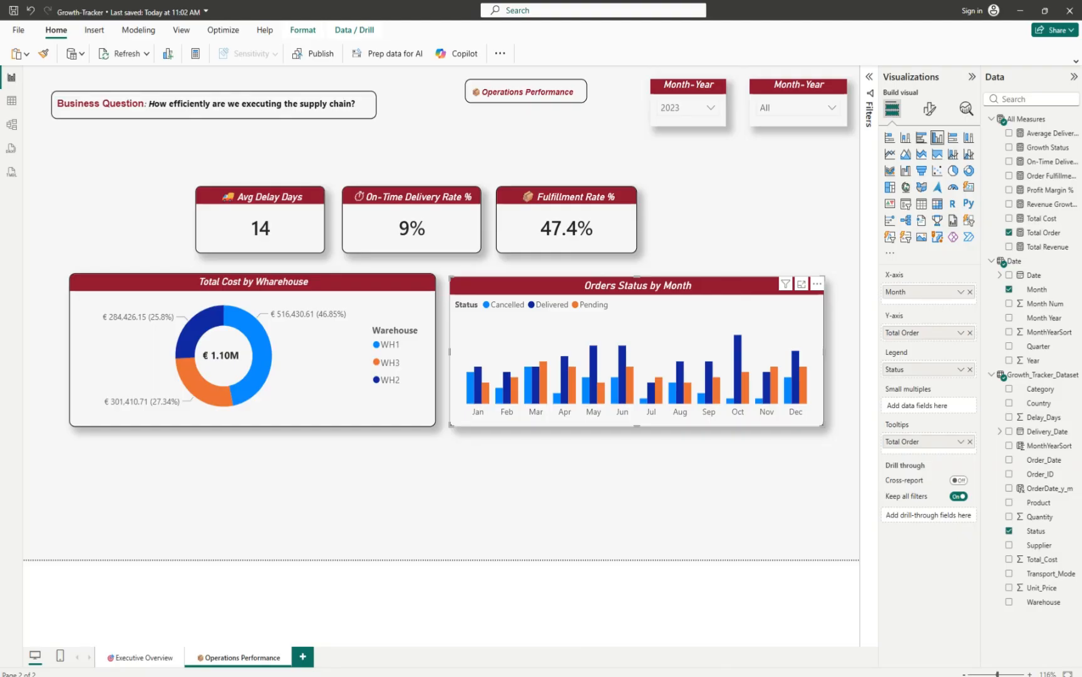
{"action": "mouse_move", "coordinate": [572, 405]}
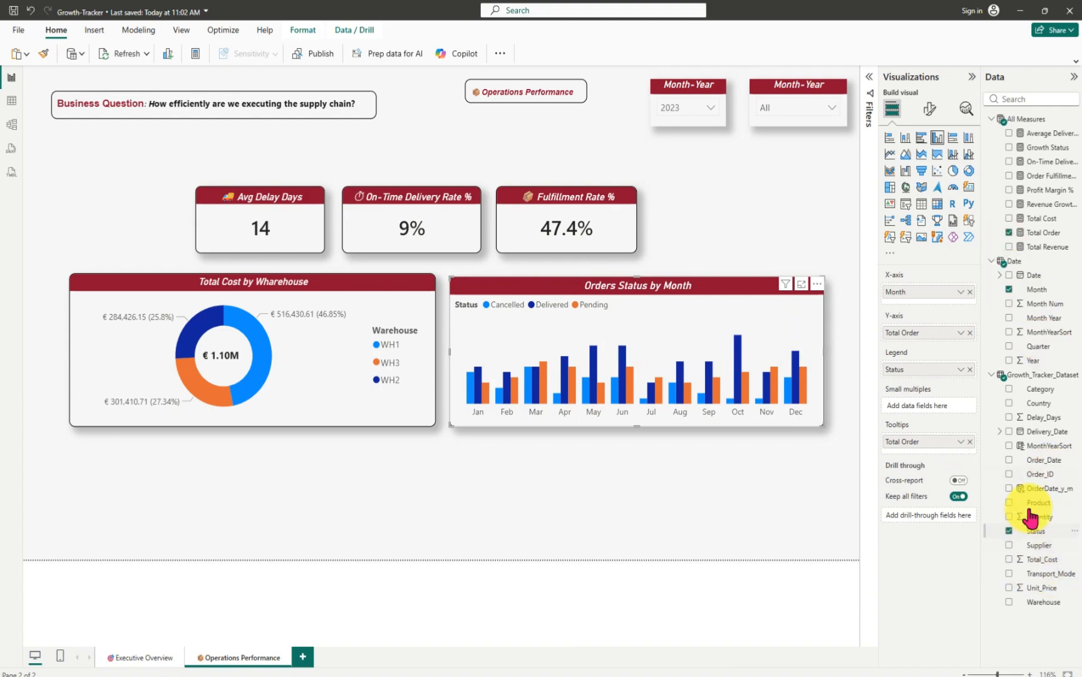
{"action": "left_click", "coordinate": [1009, 233]}
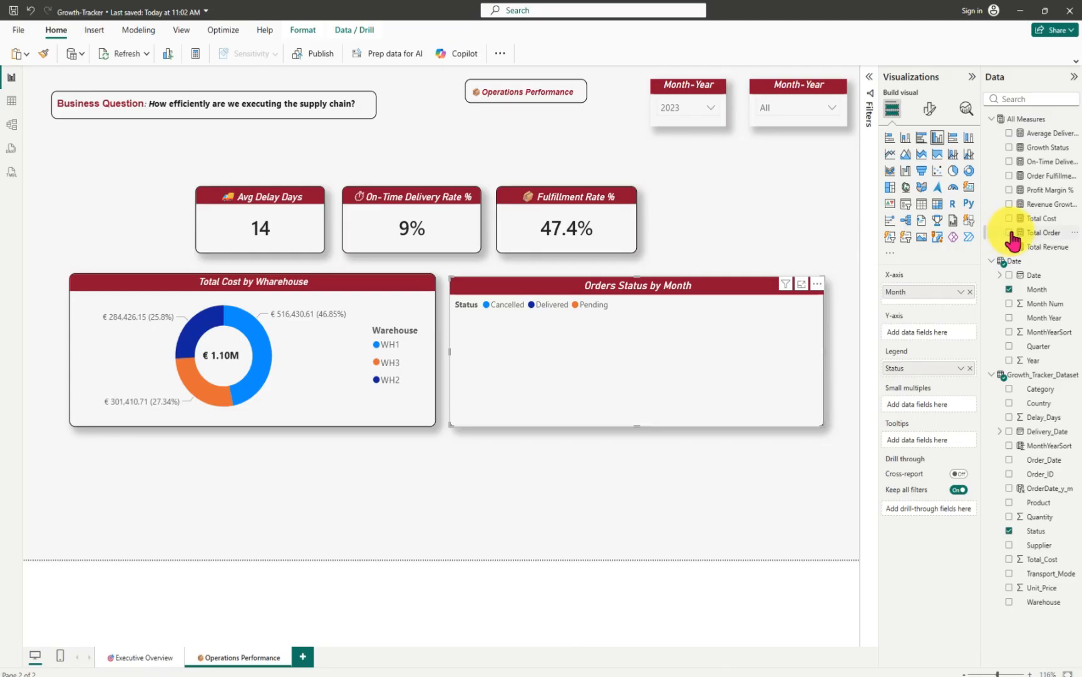
{"action": "left_click", "coordinate": [1010, 232]}
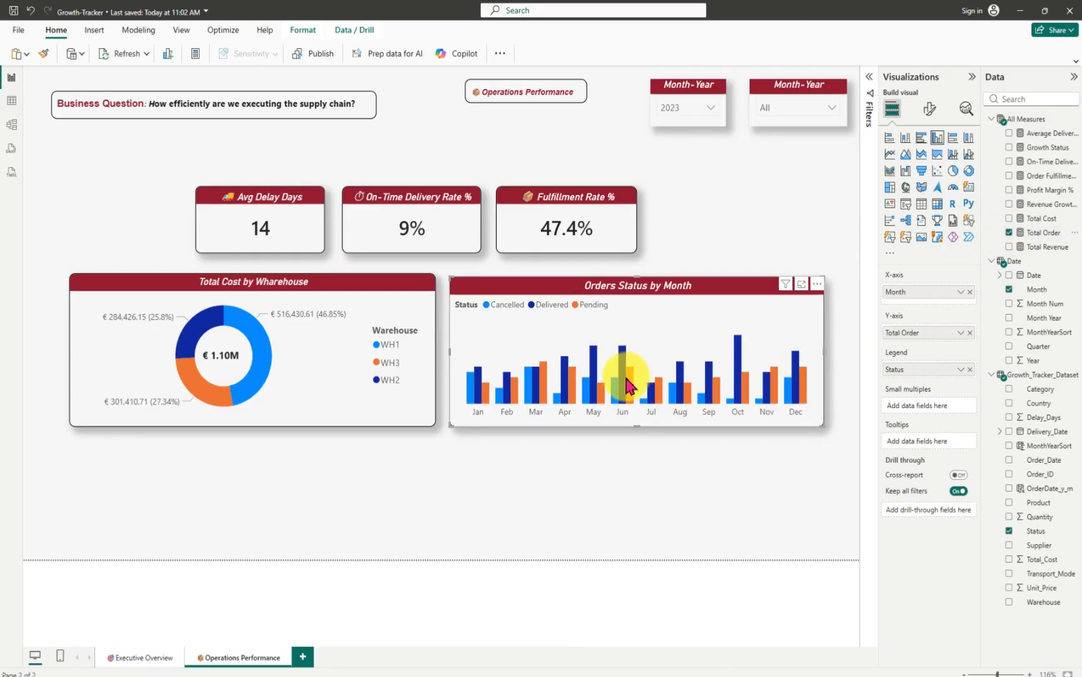
{"action": "mouse_move", "coordinate": [627, 383]}
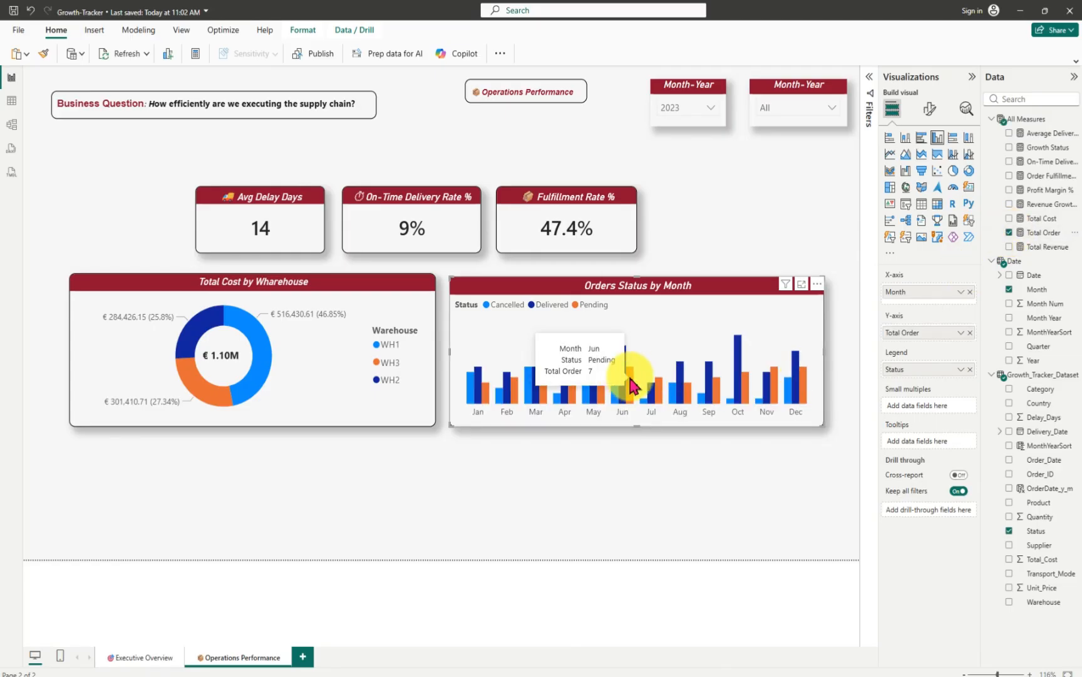
{"action": "mouse_move", "coordinate": [510, 382]}
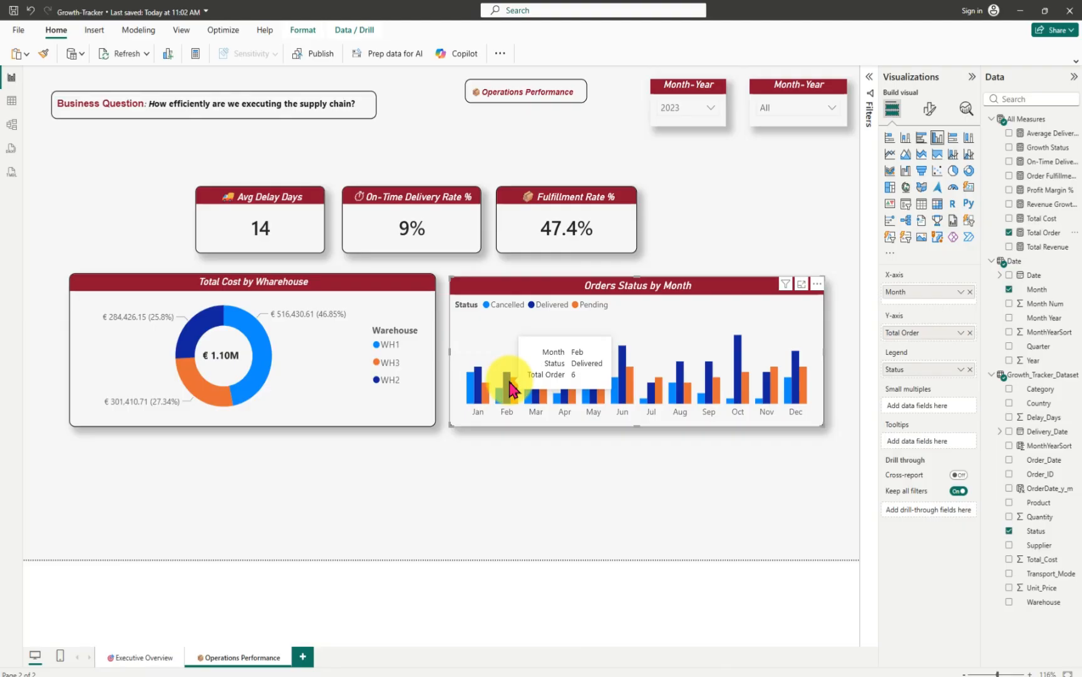
{"action": "mouse_move", "coordinate": [476, 391]}
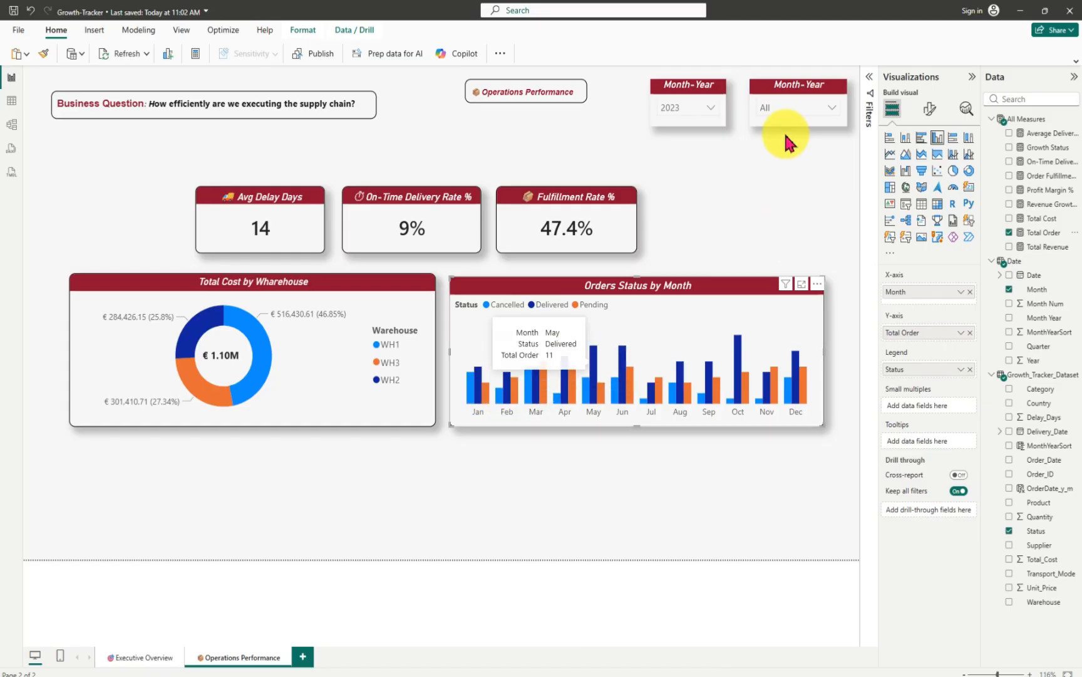
- Clear the 2023 selection in the Year slicer and change the slicer's title to Year
{"action": "left_click", "coordinate": [711, 109]}
{"action": "left_click", "coordinate": [668, 128]}
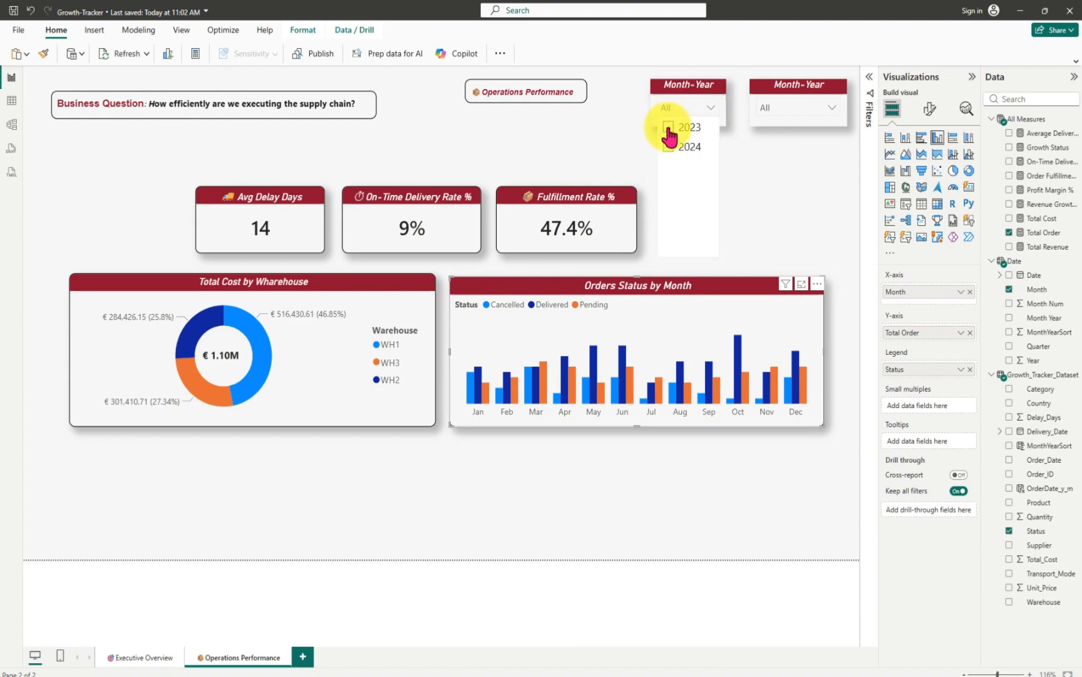
{"action": "left_click", "coordinate": [663, 90]}
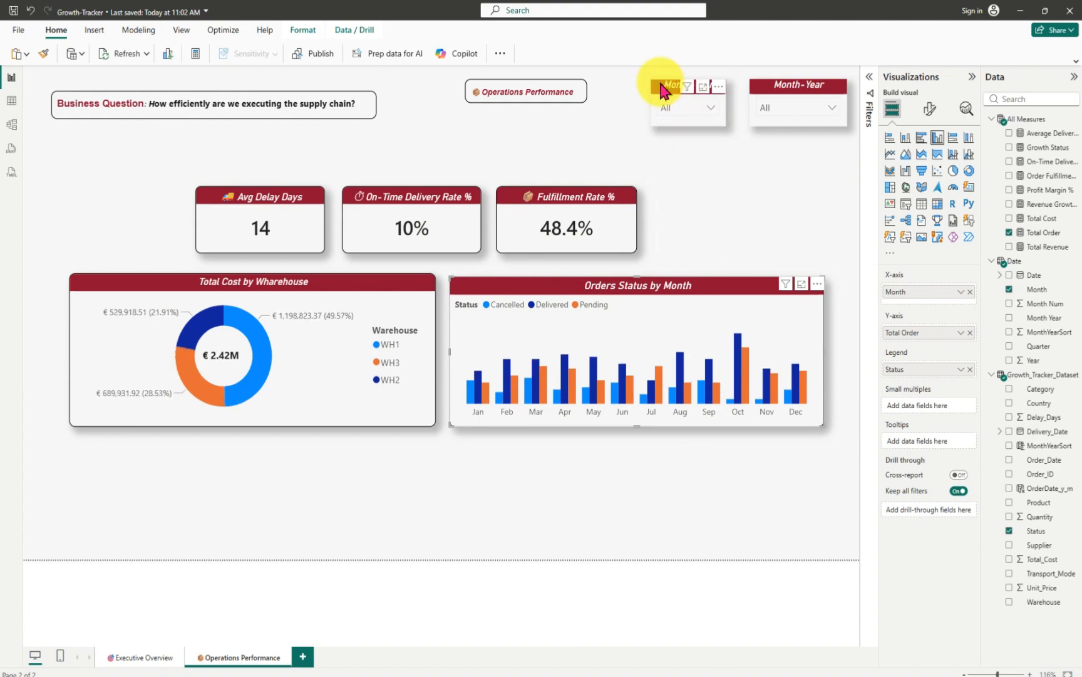
{"action": "left_click", "coordinate": [932, 113]}
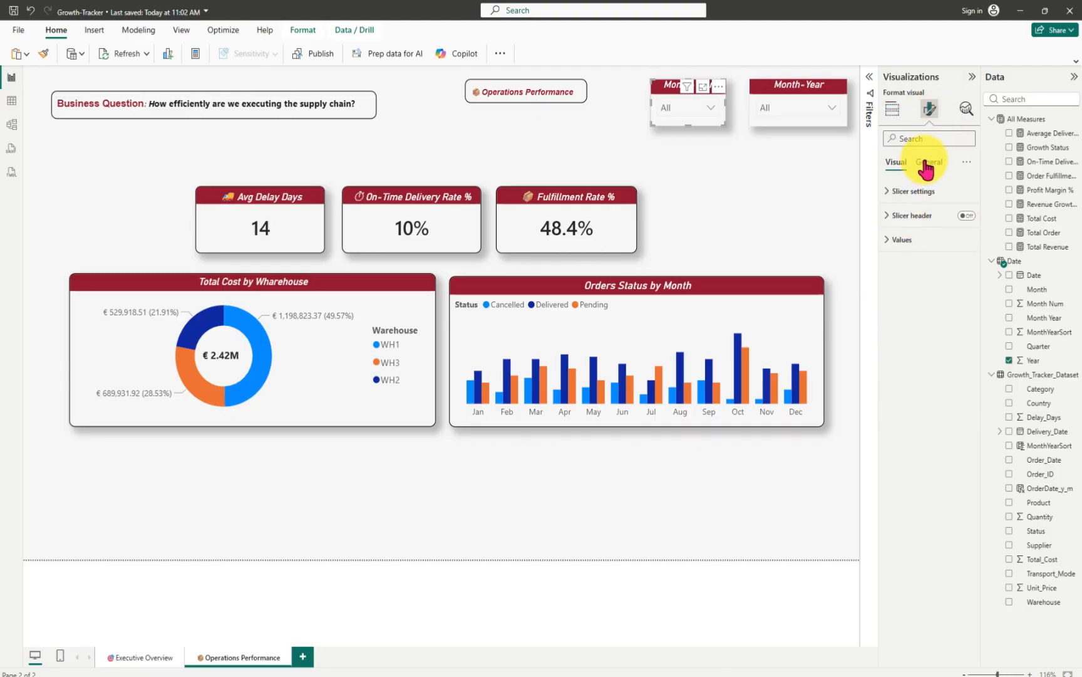
{"action": "left_click", "coordinate": [927, 164]}
{"action": "left_click", "coordinate": [891, 220]}
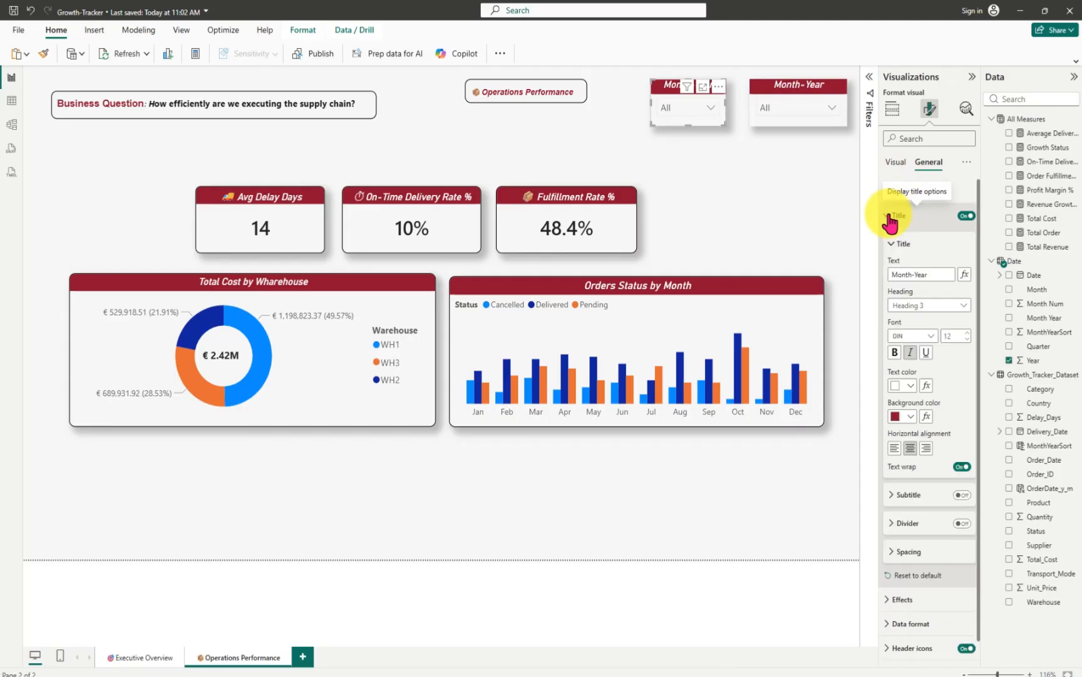
{"action": "left_click_drag", "start_coordinate": [913, 275], "coordinate": [888, 290]}
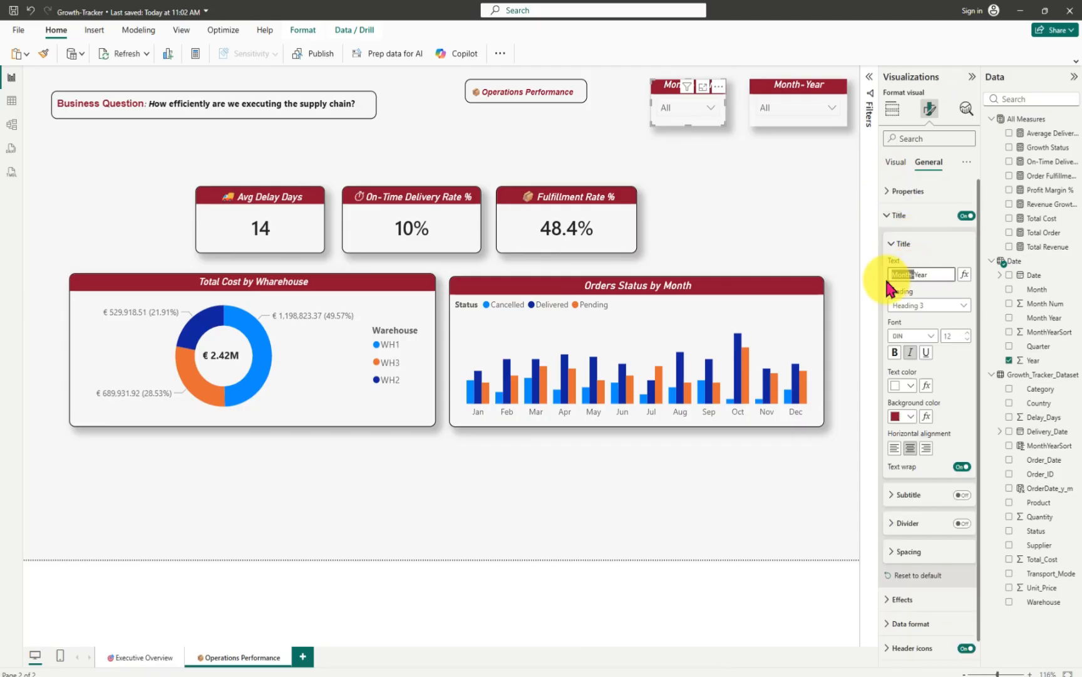
{"action": "key", "text": "BackSpace"}
{"action": "left_click", "coordinate": [763, 216]}
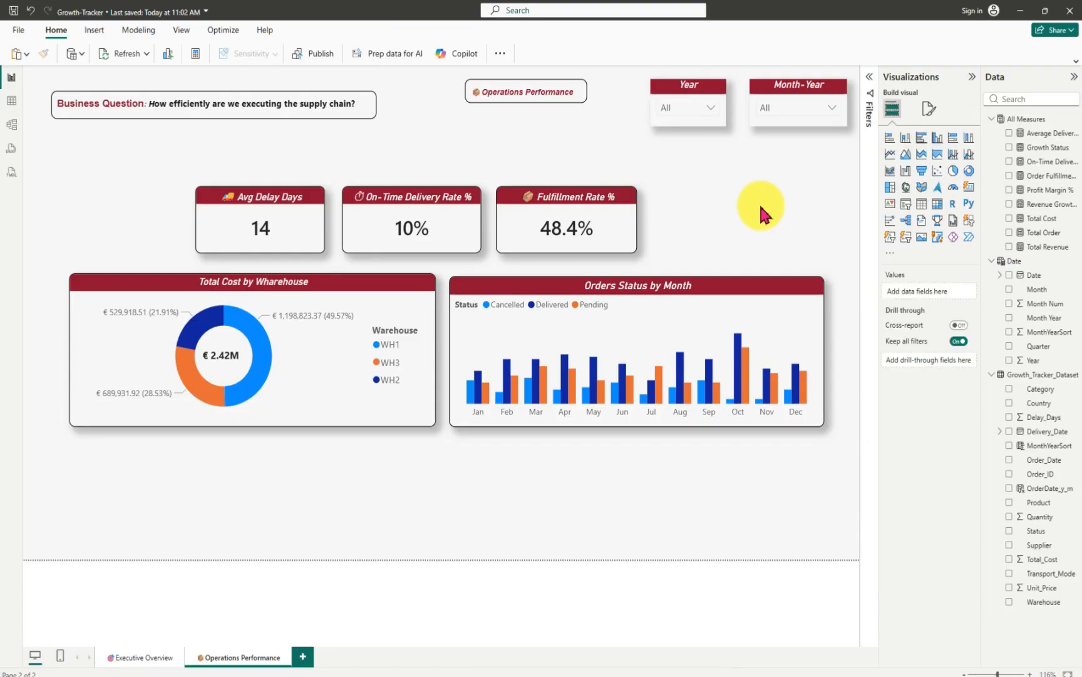
- Save the report and nudge the Orders Status by Month chart slightly upward
{"action": "left_click", "coordinate": [13, 11]}
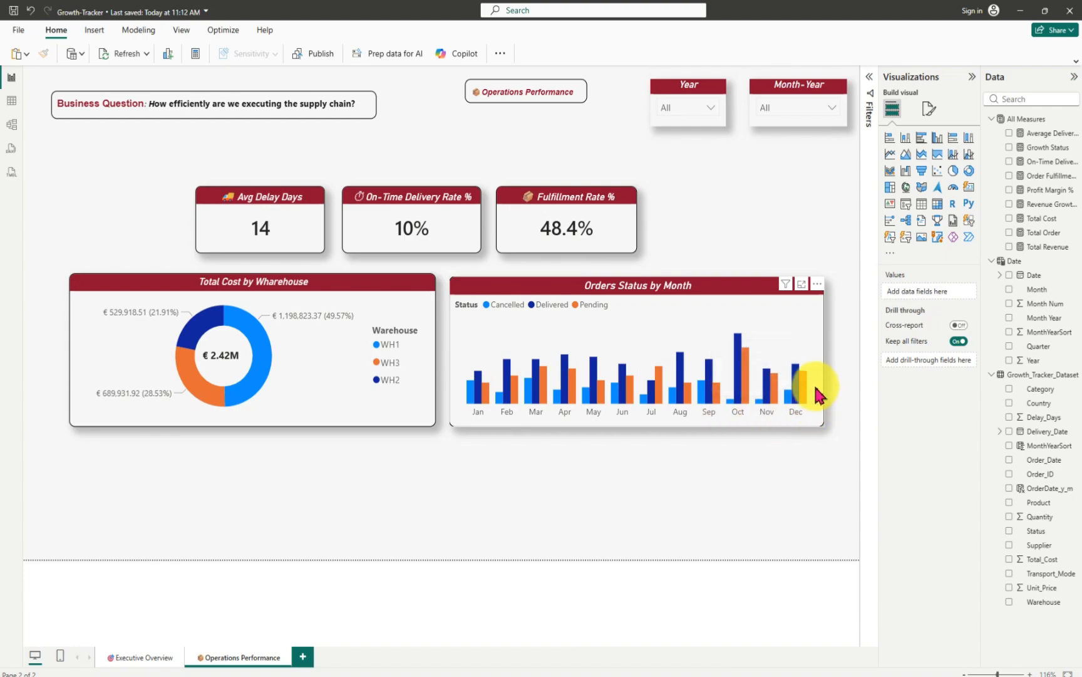
{"action": "left_click", "coordinate": [501, 289]}
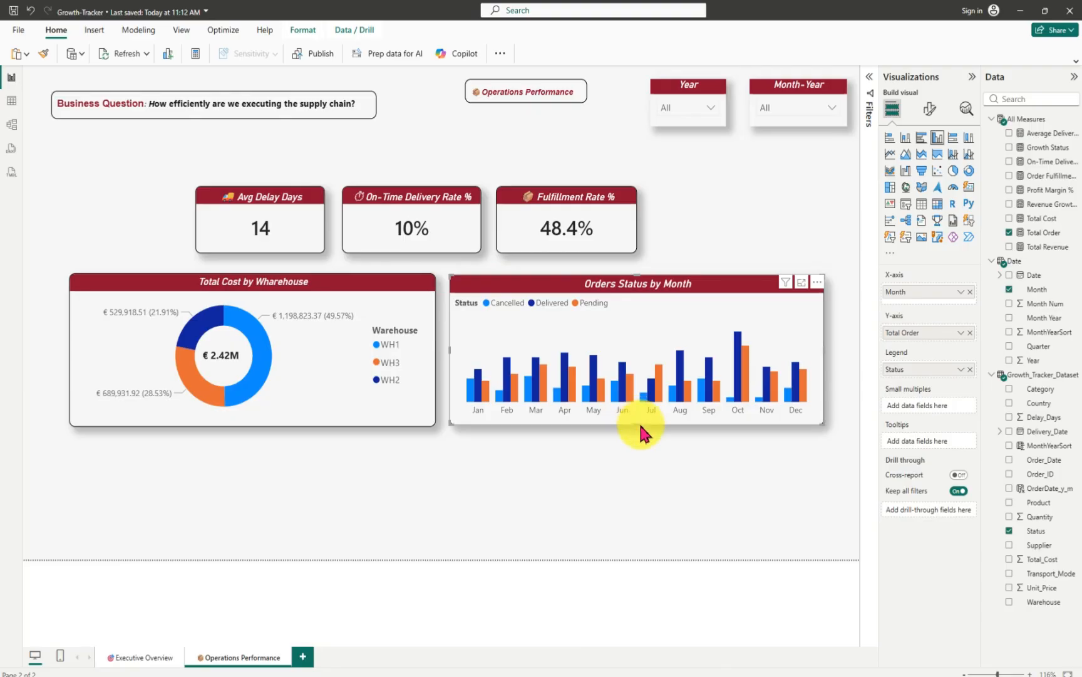
{"action": "mouse_move", "coordinate": [622, 390]}
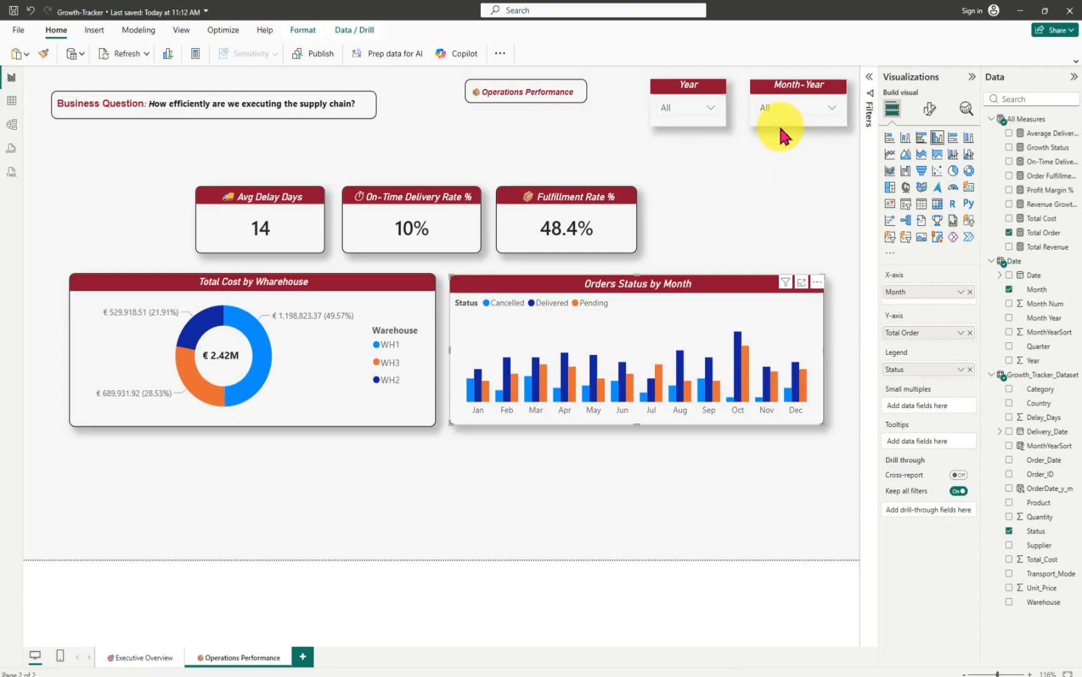
- Test the slicers by filtering the page to 2024 and Jan 2024, then clear both selections
{"action": "left_click", "coordinate": [710, 108]}
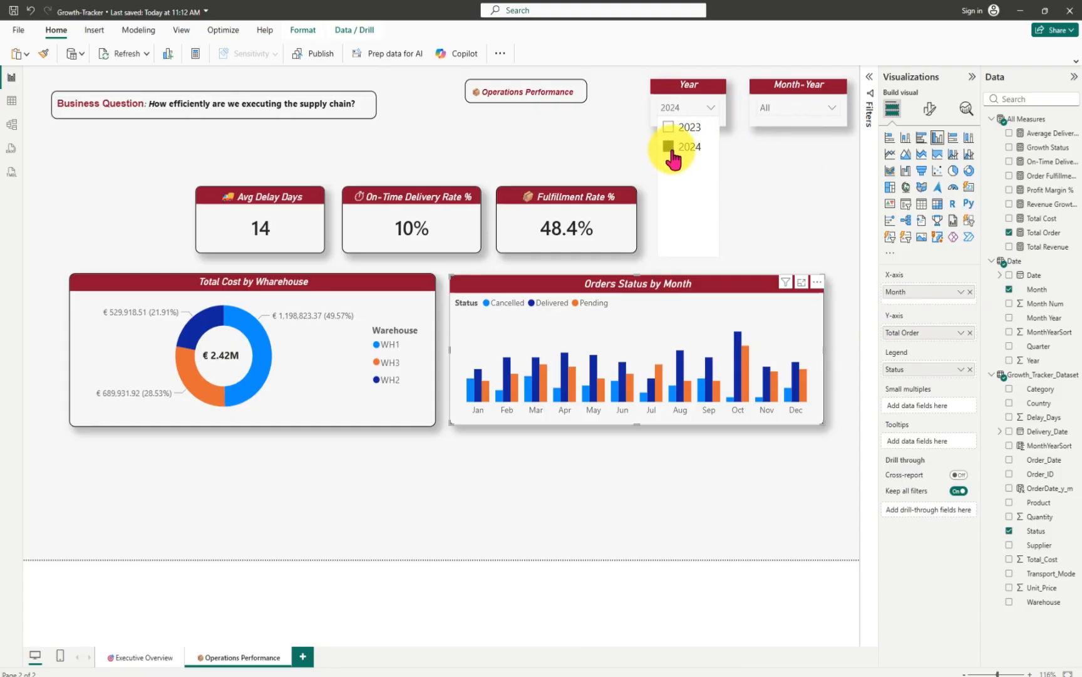
{"action": "left_click", "coordinate": [833, 107]}
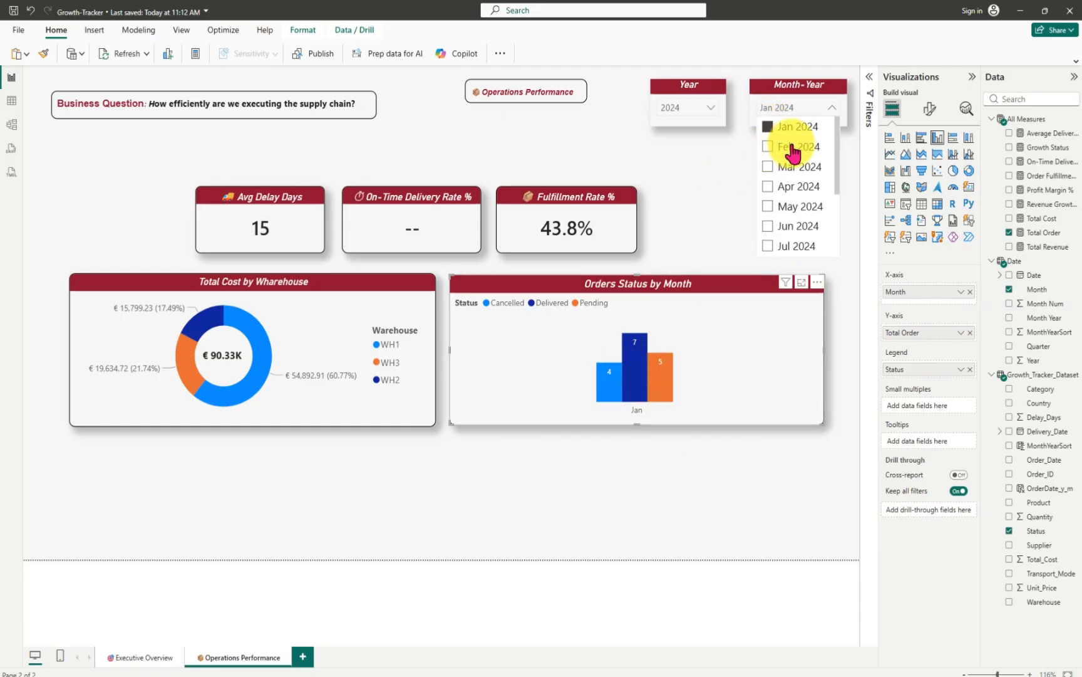
{"action": "left_click", "coordinate": [777, 128]}
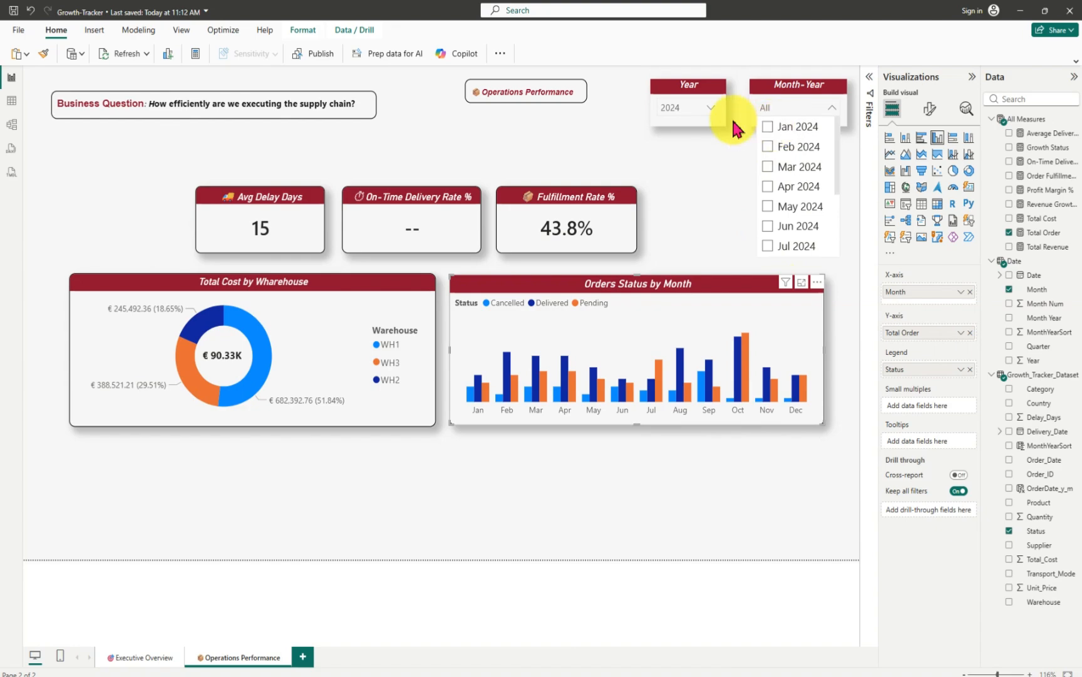
{"action": "left_click", "coordinate": [713, 106]}
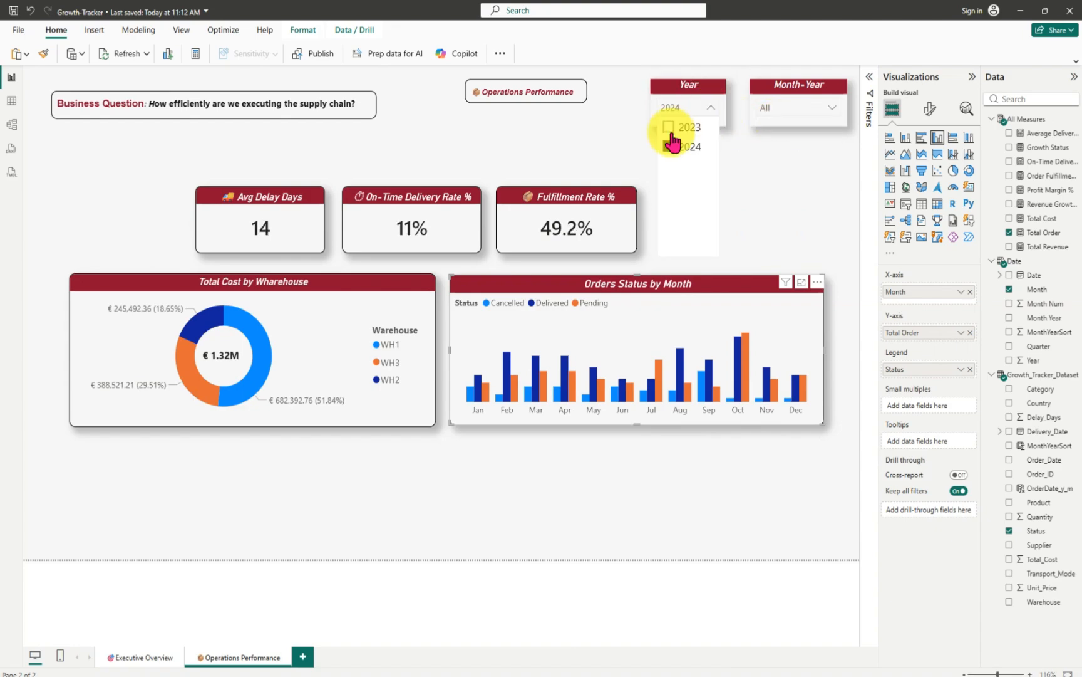
{"action": "left_click", "coordinate": [669, 147]}
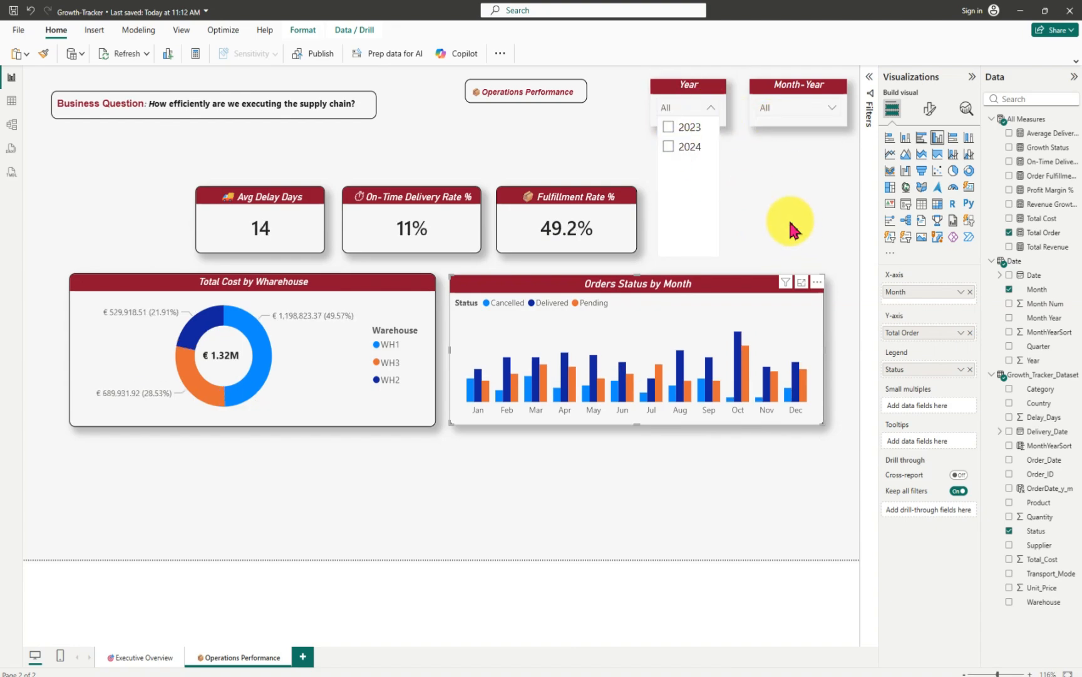
- Align the top and bottom edges of the Orders Status by Month chart with the Total Cost by Wharehouse chart
{"action": "left_click_drag", "start_coordinate": [526, 290], "coordinate": [528, 290]}
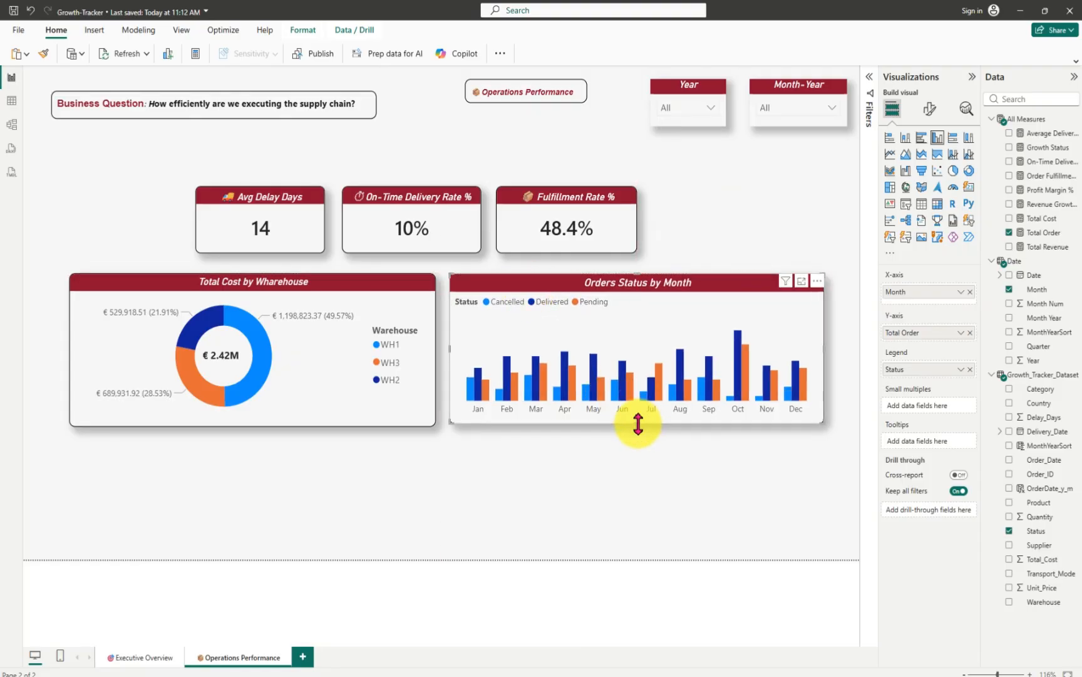
{"action": "left_click_drag", "start_coordinate": [637, 425], "coordinate": [638, 431]}
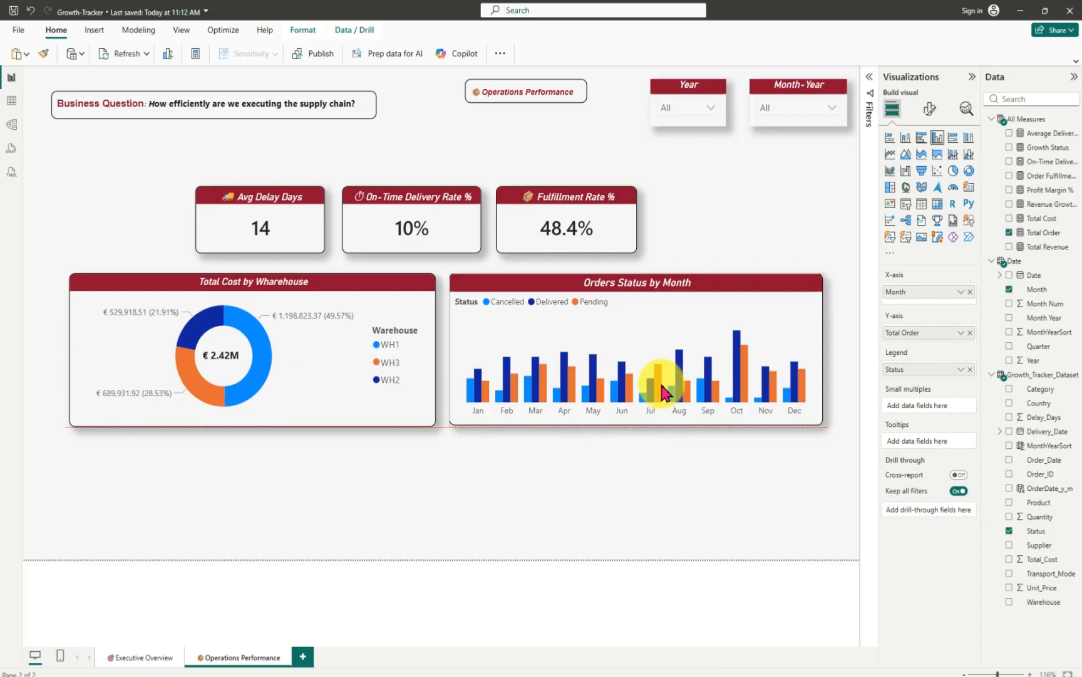
{"action": "left_click", "coordinate": [729, 243]}
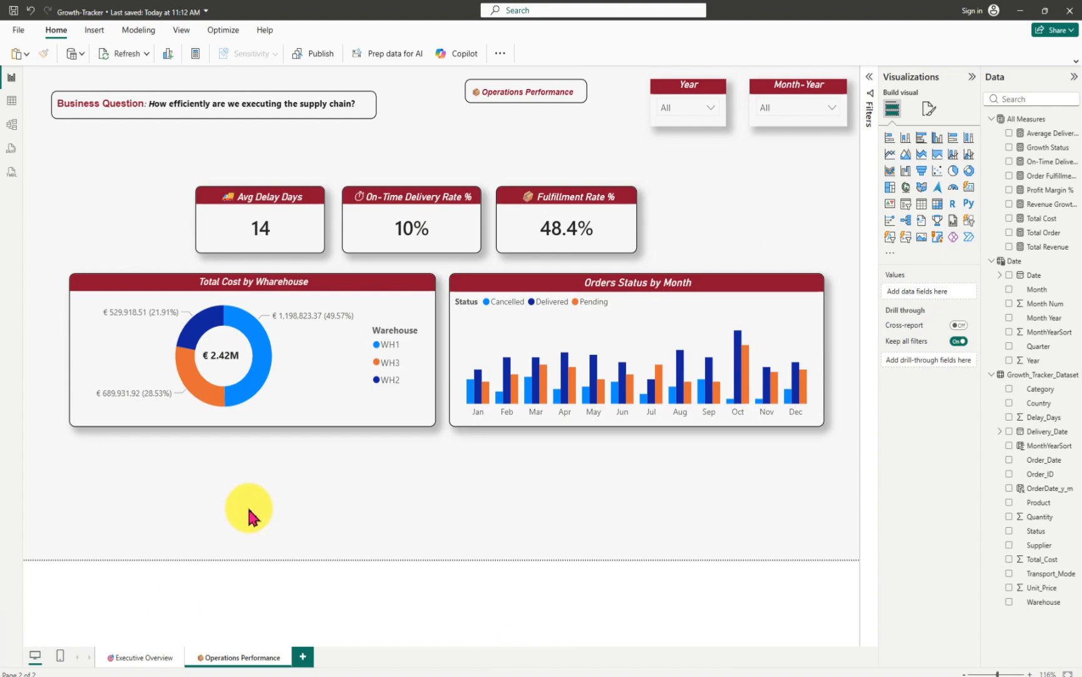
- Paste the copied Transport_Mode bar chart, shorten the Total Cost by Wharehouse chart slightly, and place the pasted chart directly below it
{"action": "key", "text": "ctrl+v"}
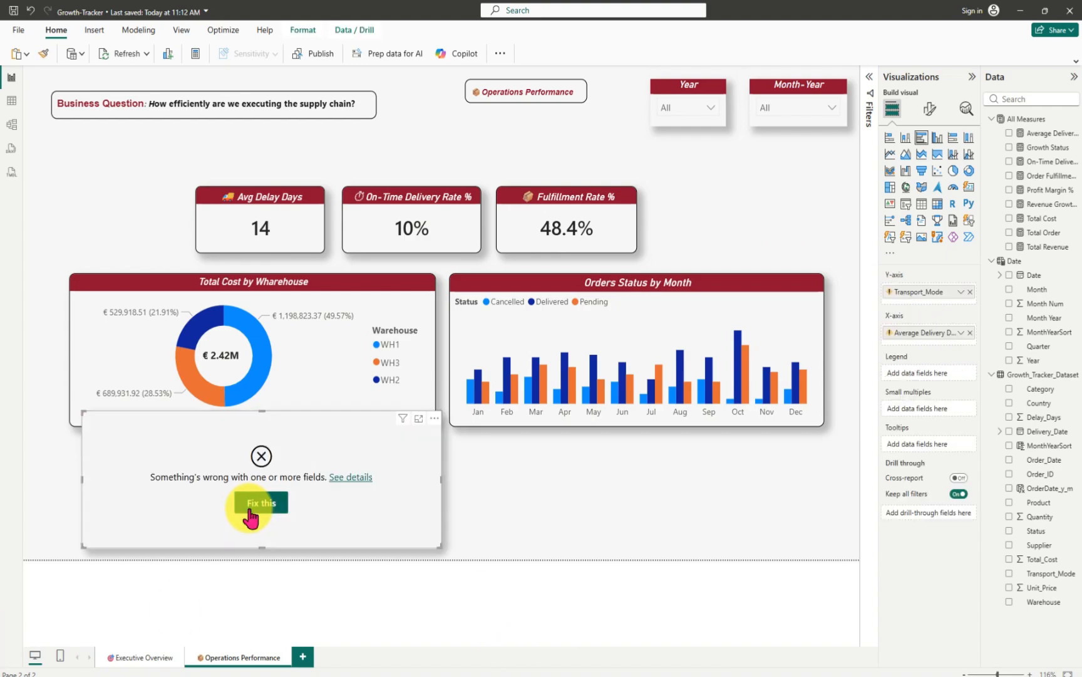
{"action": "left_click_drag", "start_coordinate": [233, 497], "coordinate": [495, 519]}
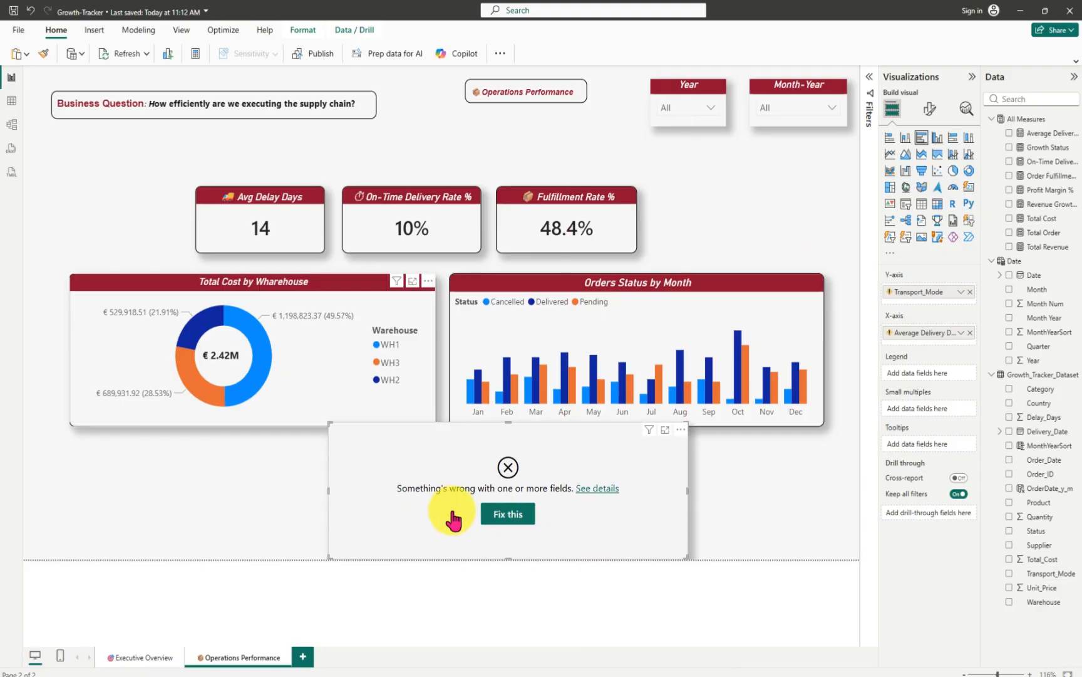
{"action": "left_click", "coordinate": [223, 424]}
{"action": "left_click_drag", "start_coordinate": [242, 427], "coordinate": [250, 414]}
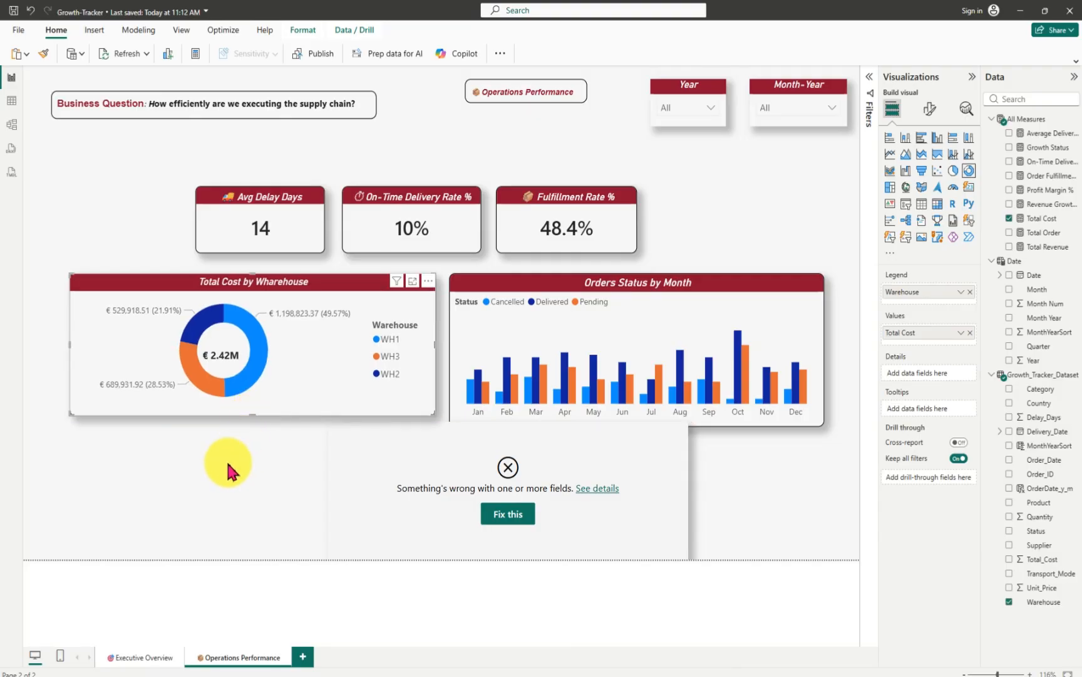
{"action": "left_click", "coordinate": [330, 488]}
{"action": "left_click_drag", "start_coordinate": [226, 495], "coordinate": [74, 495]}
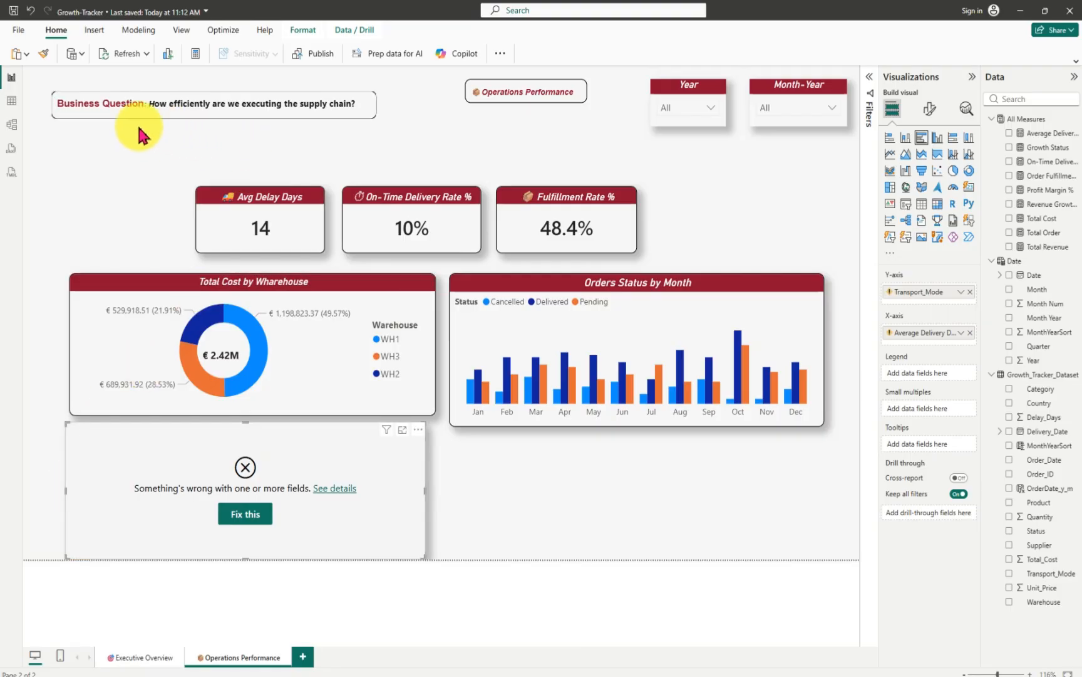
- Move the Business Question text box and the three KPI cards higher on the page, spacing the cards wider apart in one row
{"action": "left_click_drag", "start_coordinate": [123, 100], "coordinate": [116, 80]}
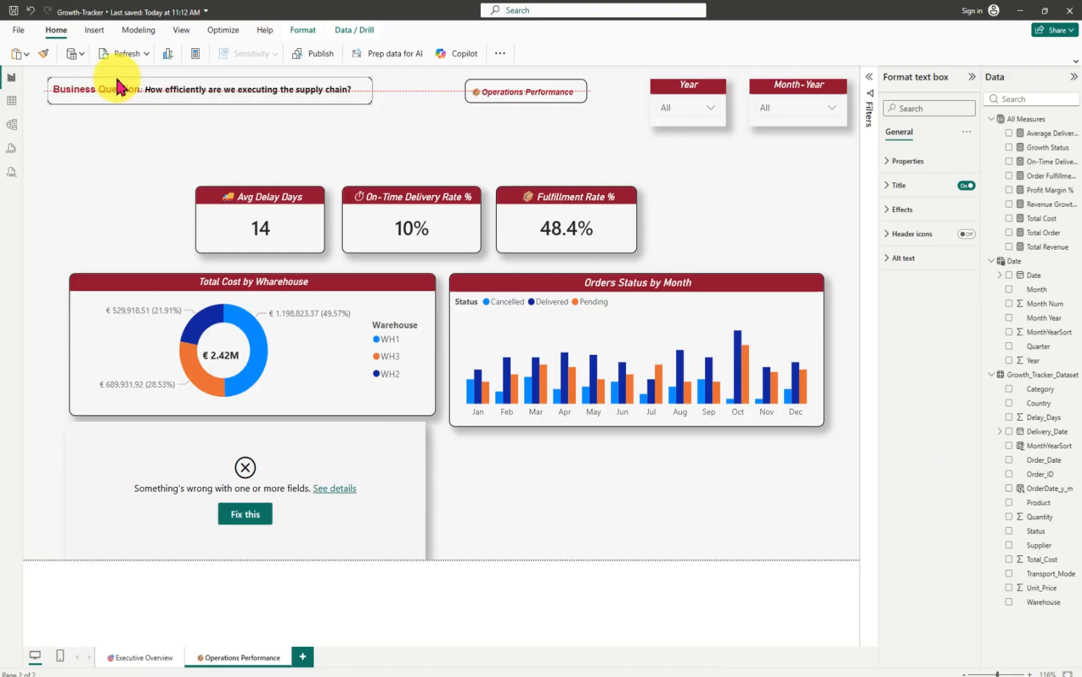
{"action": "left_click", "coordinate": [213, 193]}
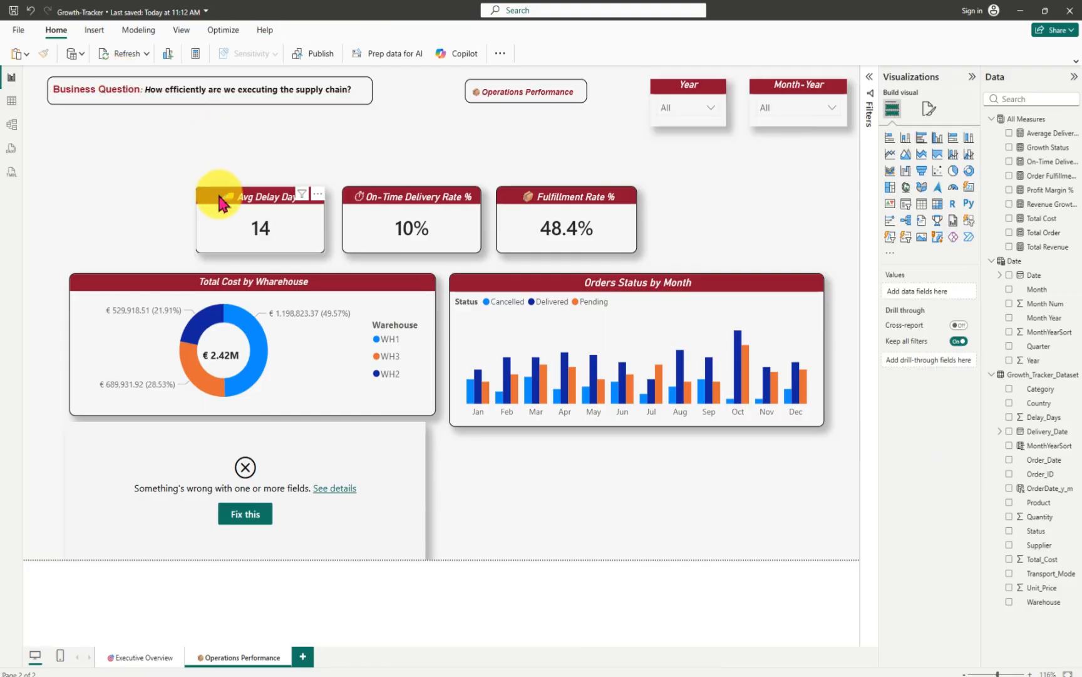
{"action": "left_click_drag", "start_coordinate": [212, 186], "coordinate": [210, 180]}
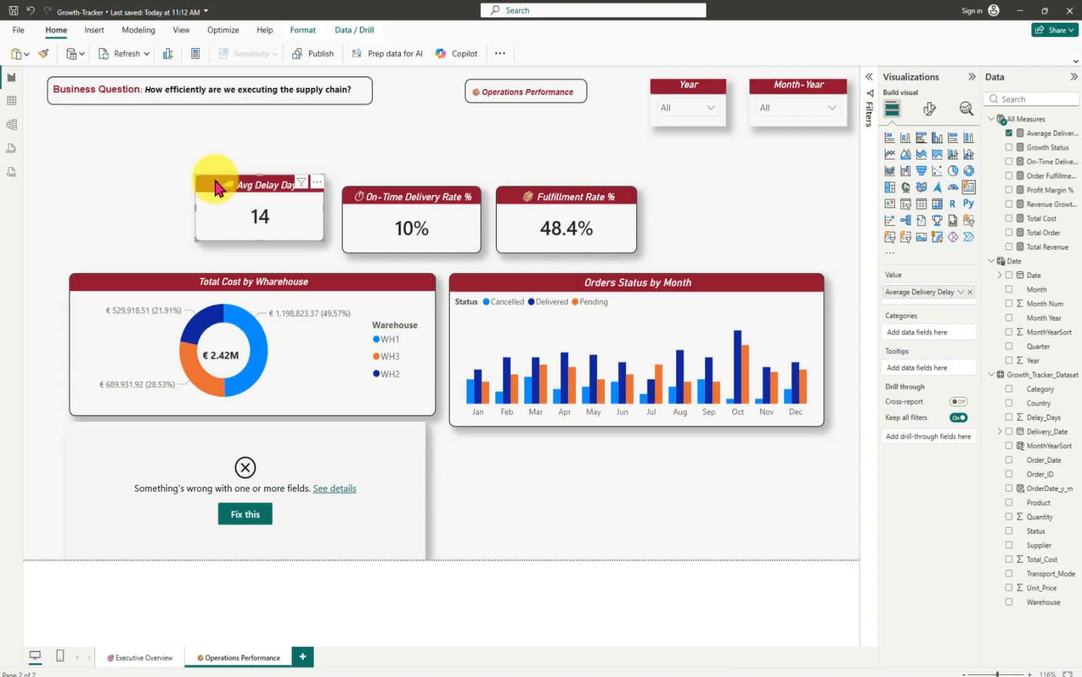
{"action": "mouse_move", "coordinate": [359, 195]}
{"action": "left_mouse_down"}
{"action": "mouse_move", "coordinate": [358, 183]}
{"action": "mouse_move", "coordinate": [367, 188]}
{"action": "left_mouse_up"}
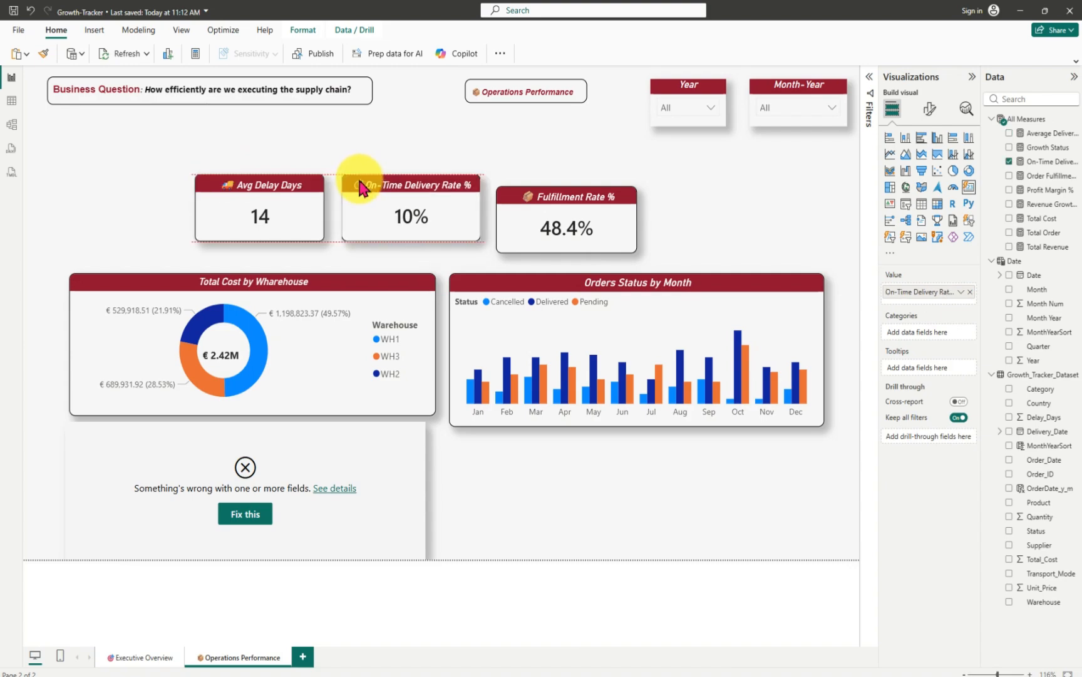
{"action": "left_click", "coordinate": [657, 217]}
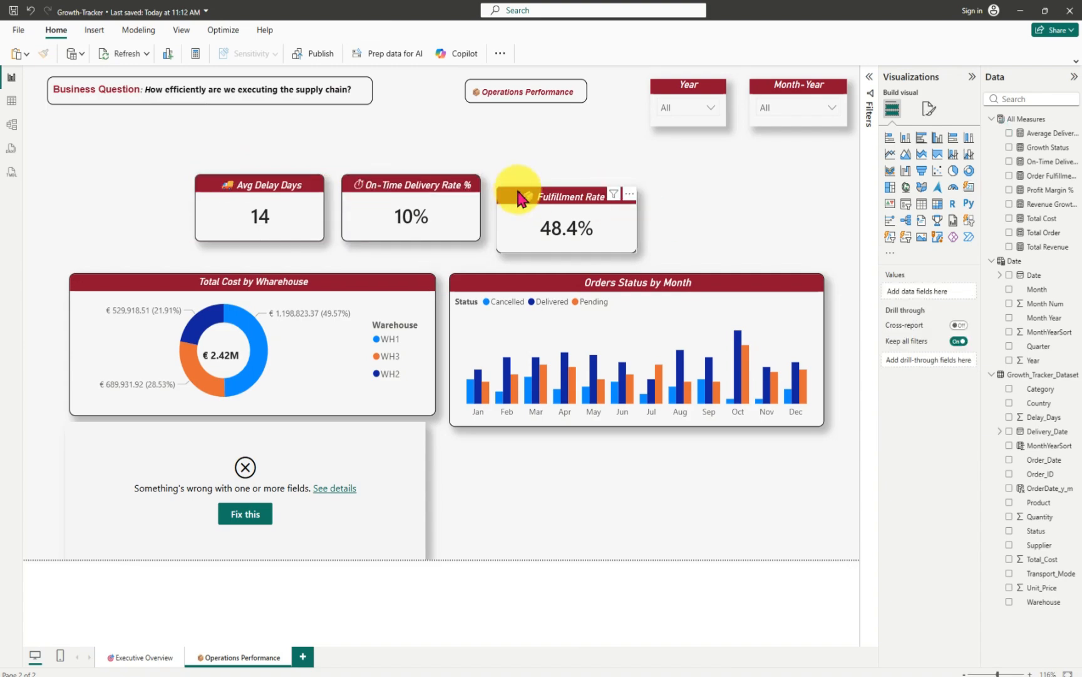
{"action": "left_click_drag", "start_coordinate": [526, 193], "coordinate": [552, 195]}
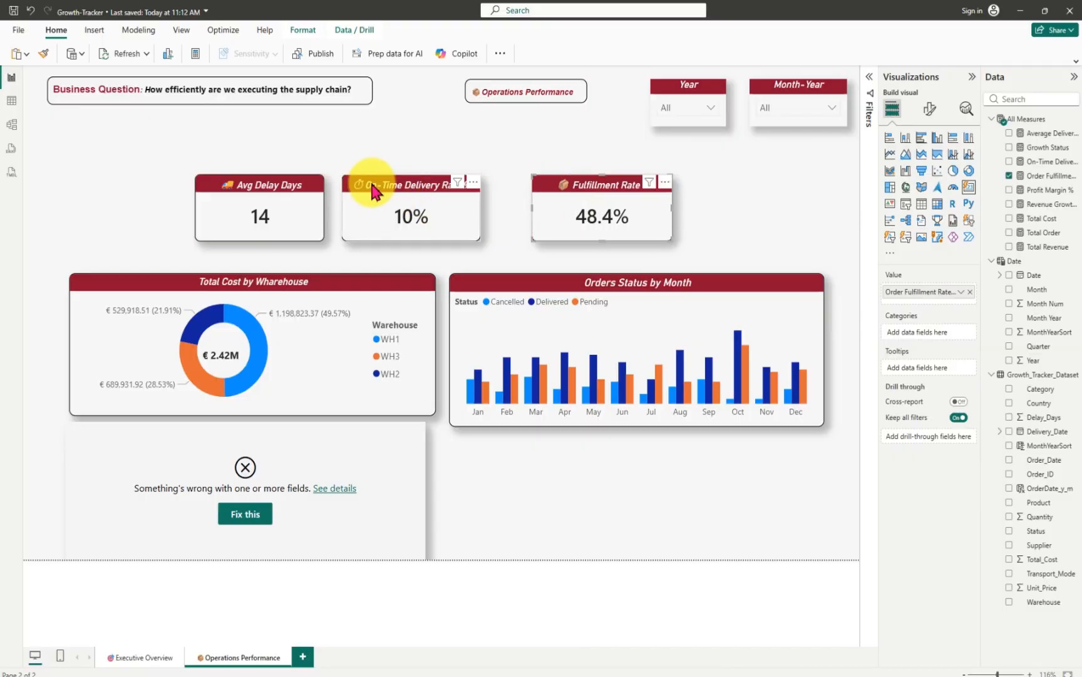
{"action": "mouse_move", "coordinate": [375, 188]}
{"action": "left_mouse_down"}
{"action": "mouse_move", "coordinate": [409, 189]}
{"action": "mouse_move", "coordinate": [386, 188]}
{"action": "left_mouse_up"}
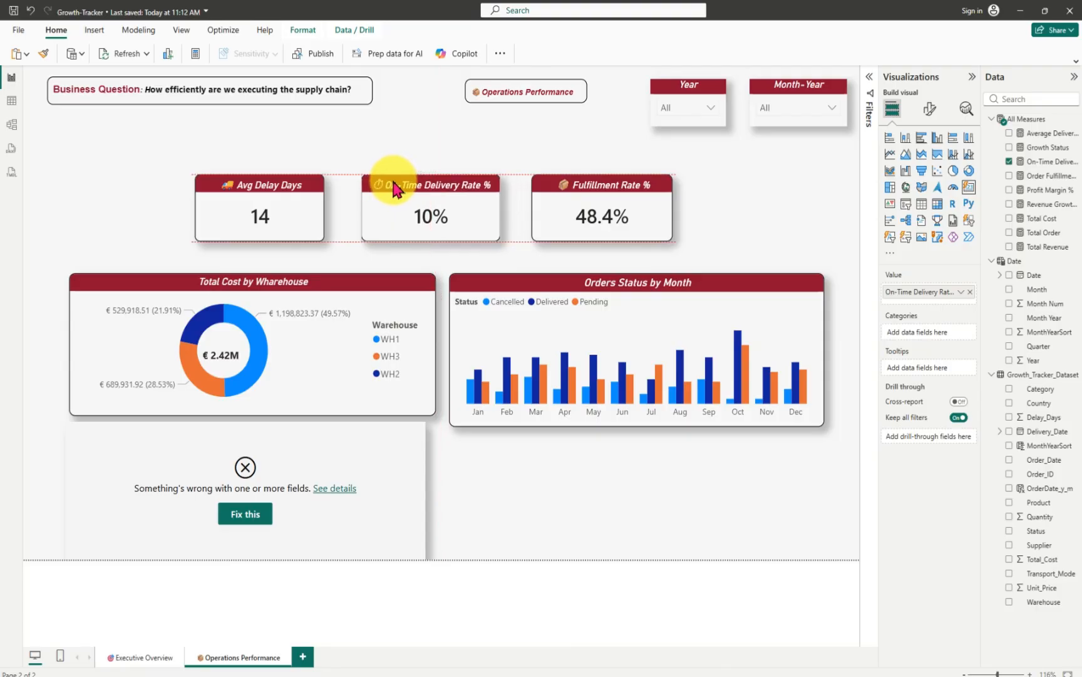
{"action": "left_click", "coordinate": [616, 484]}
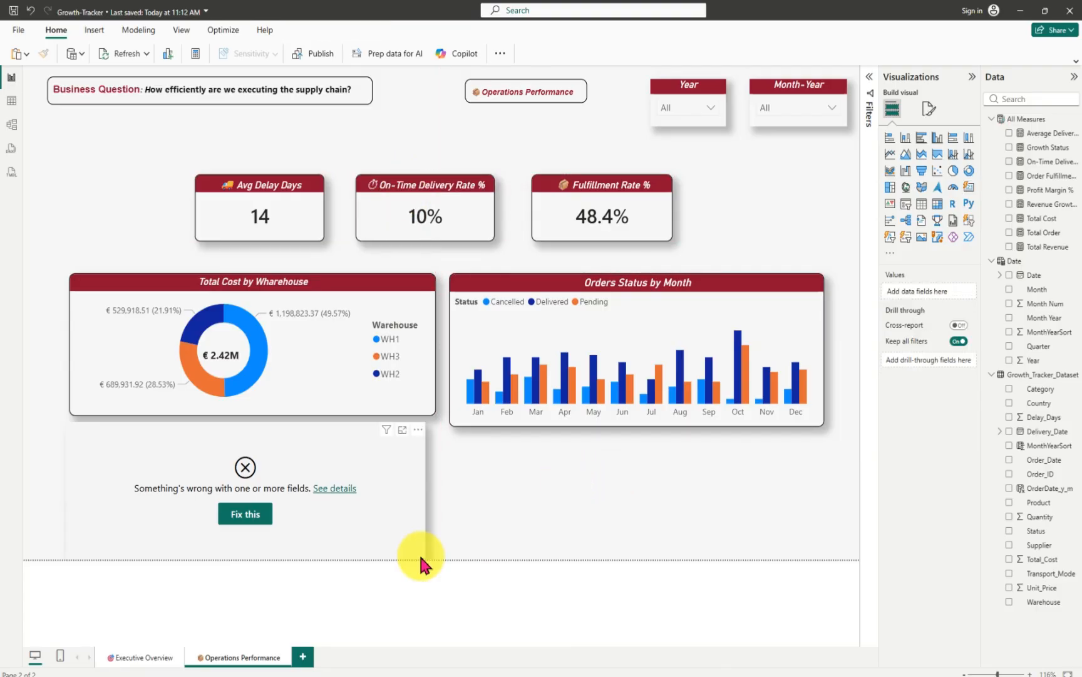
- Nudge the pasted Transport_Mode bar chart up to just beneath the Total Cost by Wharehouse chart
{"action": "left_click", "coordinate": [85, 495]}
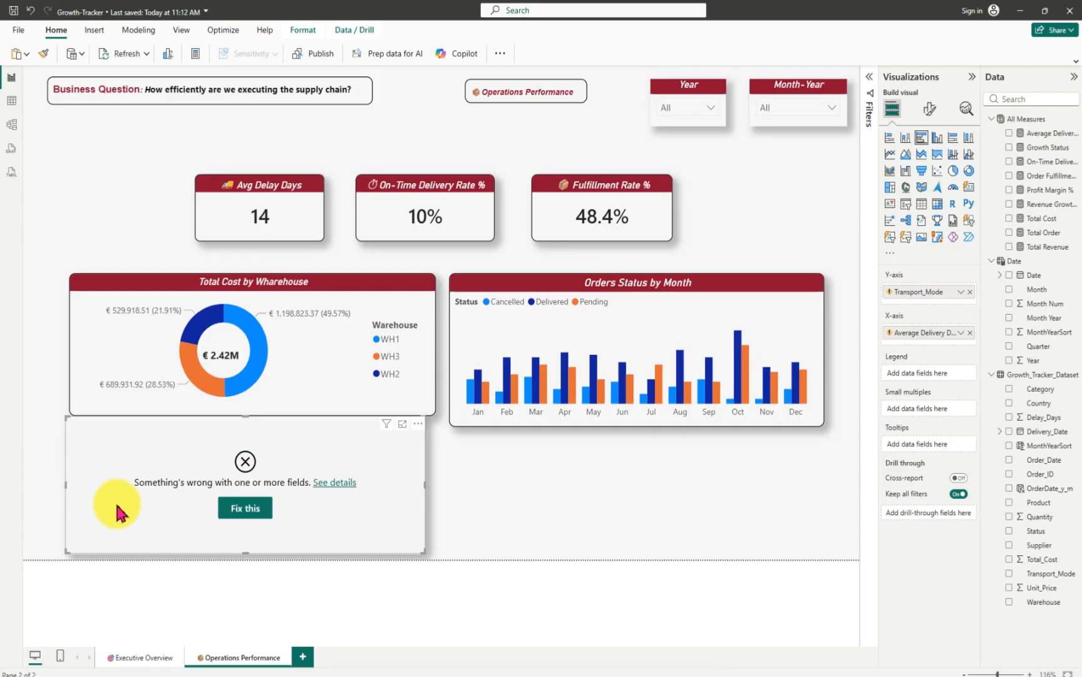
- Fit the broken chart beneath the warehouse donut chart and repopulate it with Average Delivery Delay by Transport_Mode
{"action": "left_click_drag", "start_coordinate": [116, 515], "coordinate": [120, 520]}
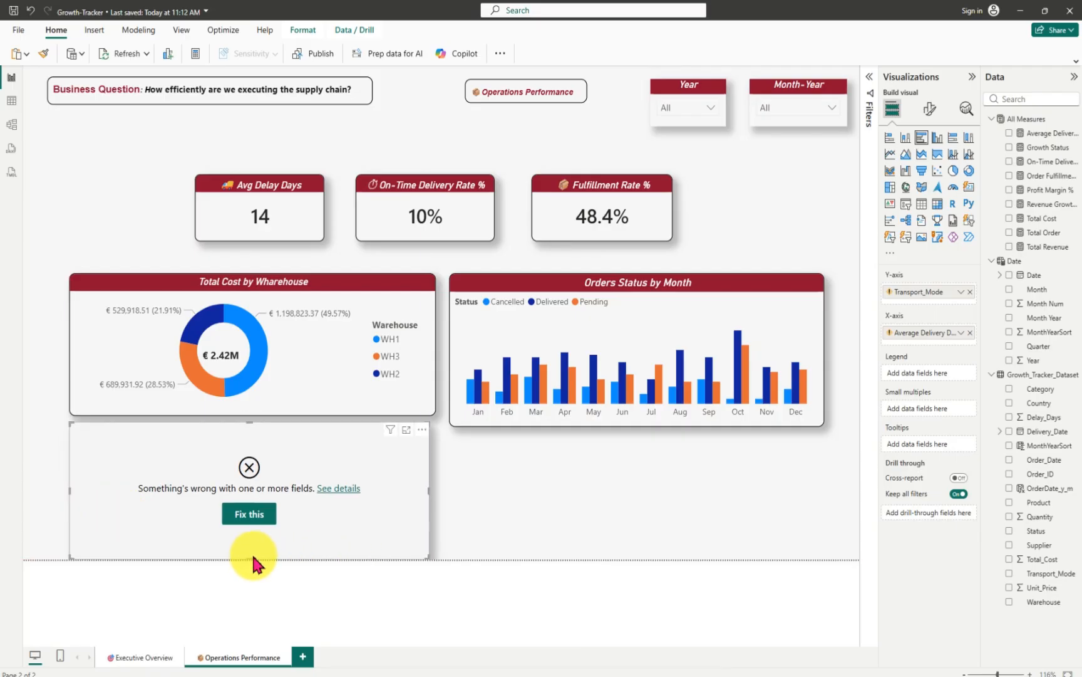
{"action": "left_click_drag", "start_coordinate": [253, 562], "coordinate": [257, 556]}
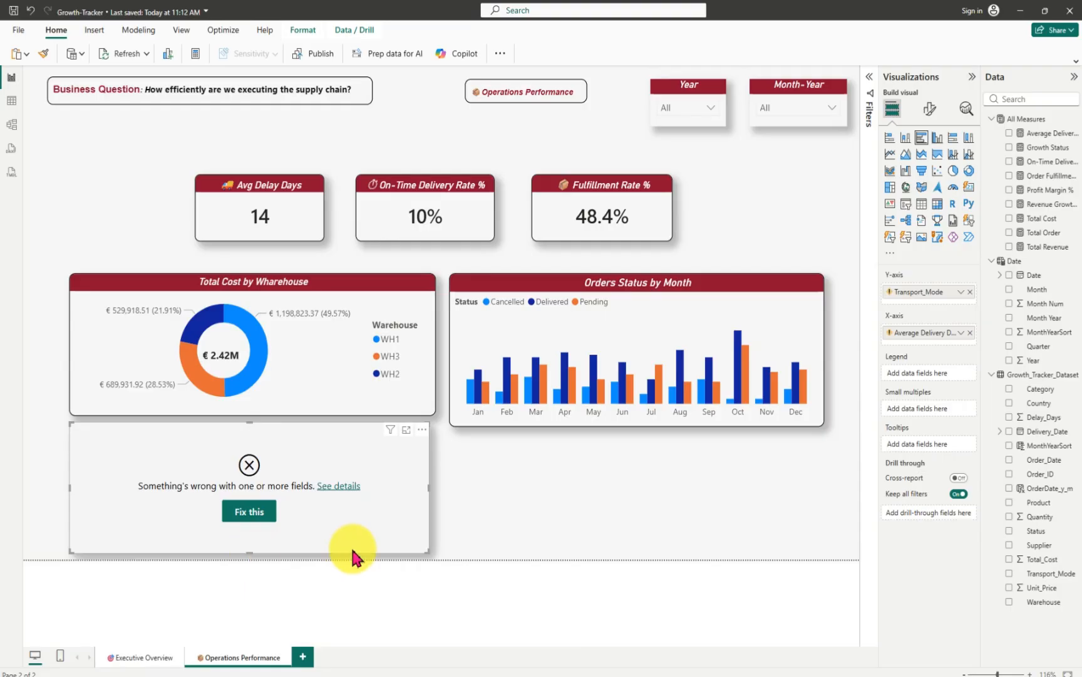
{"action": "left_click", "coordinate": [256, 522]}
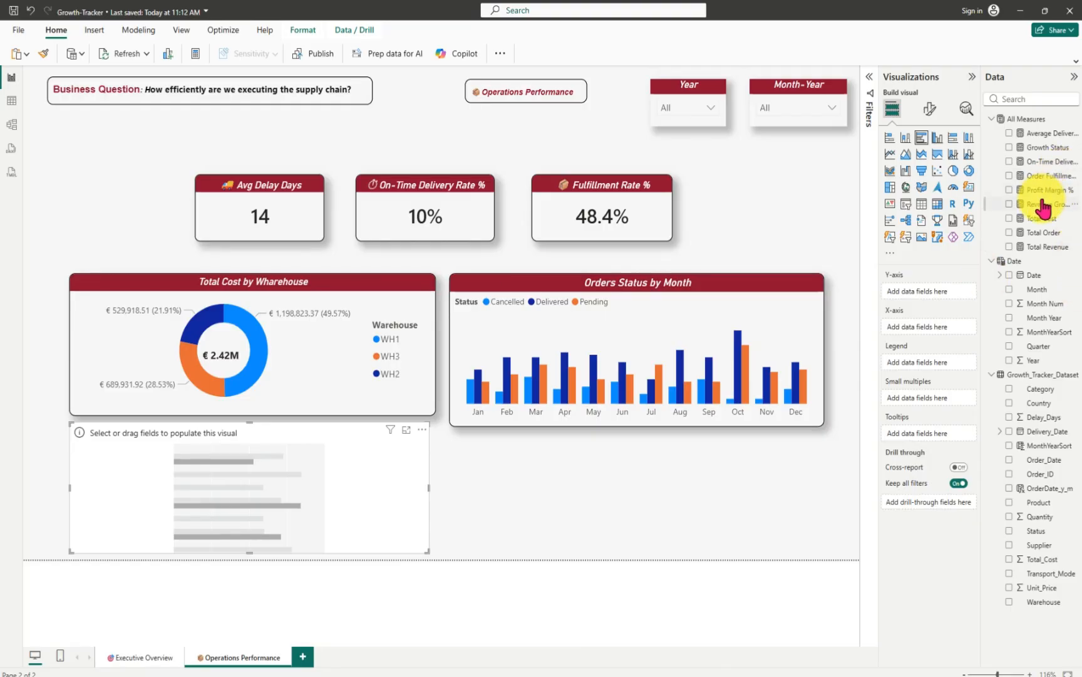
{"action": "left_click", "coordinate": [1009, 134]}
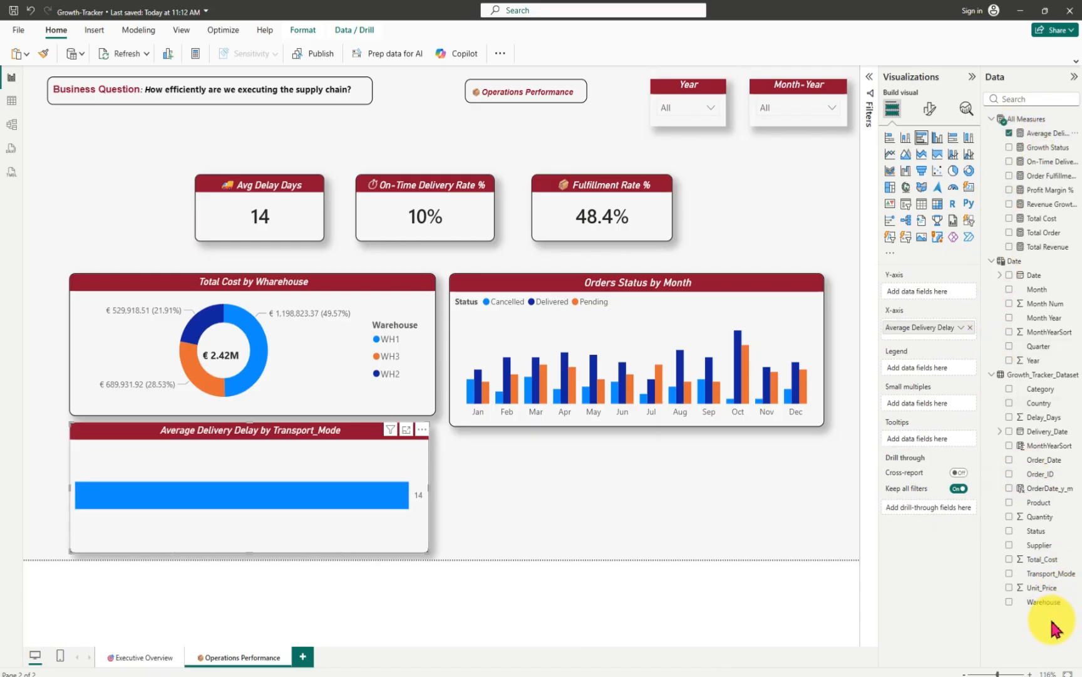
{"action": "left_click", "coordinate": [1008, 576]}
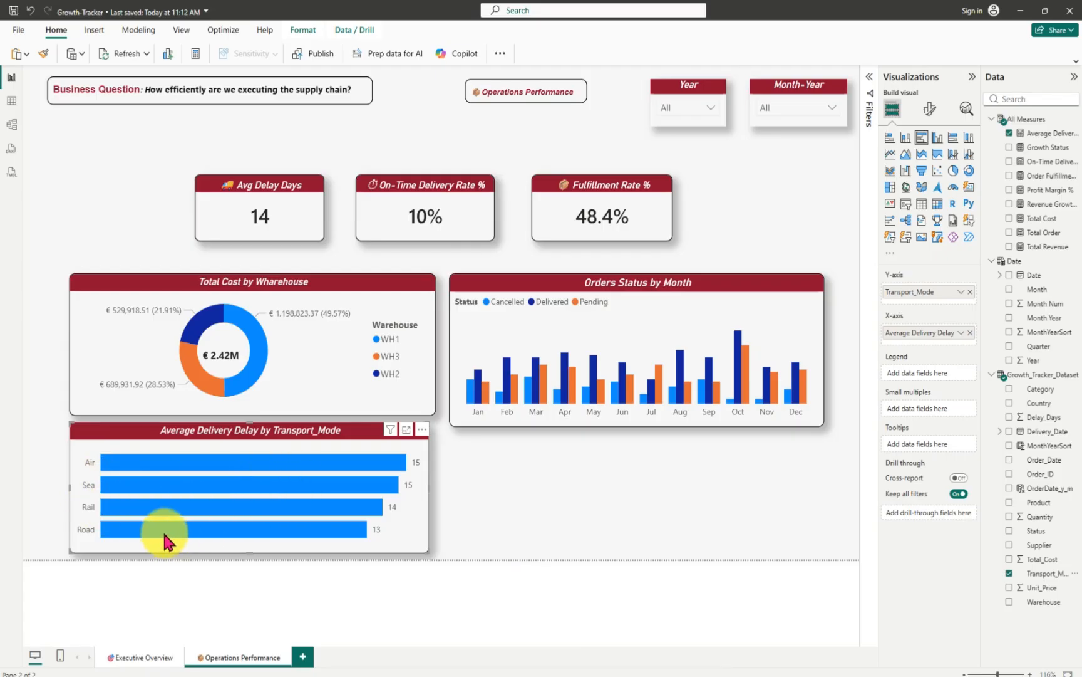
{"action": "mouse_move", "coordinate": [166, 539]}
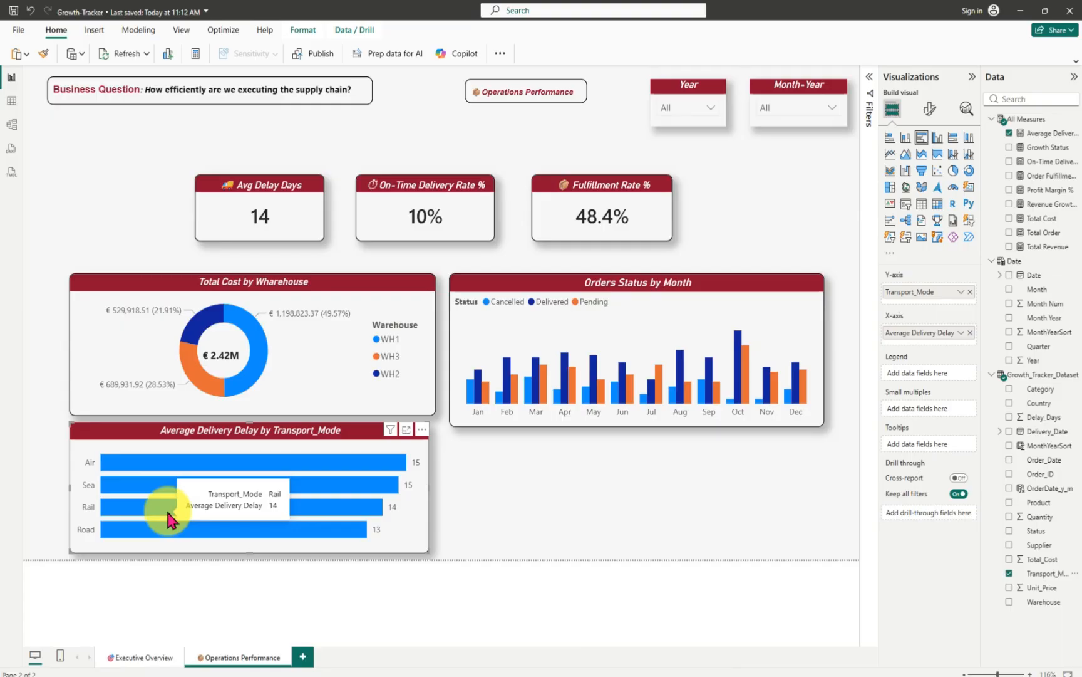
{"action": "mouse_move", "coordinate": [163, 488]}
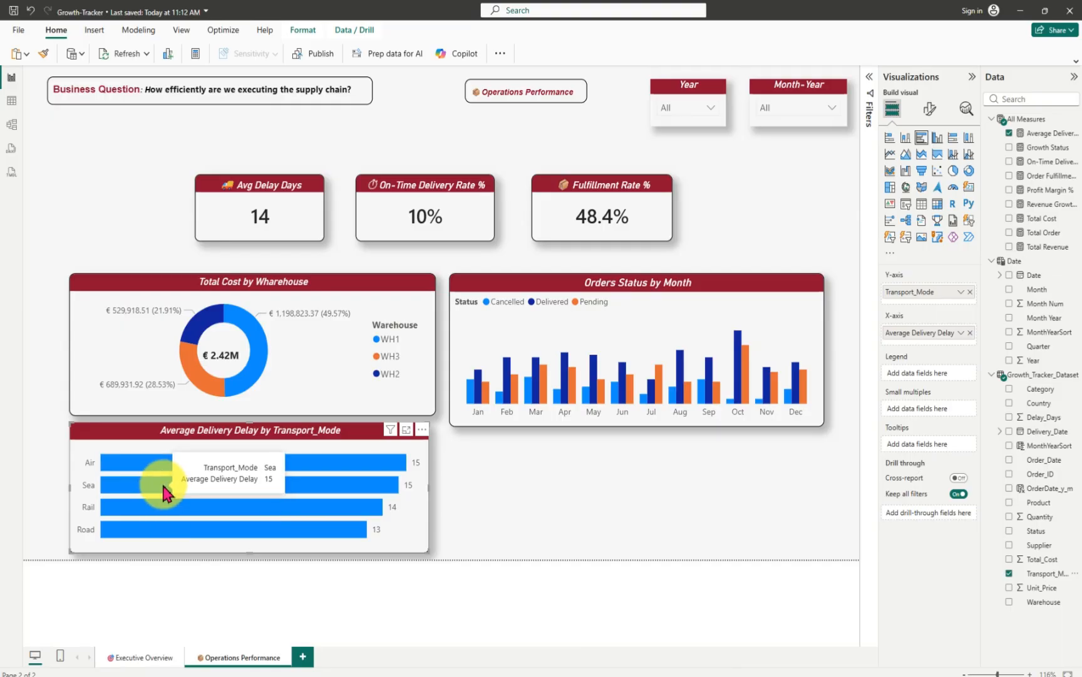
{"action": "mouse_move", "coordinate": [166, 462]}
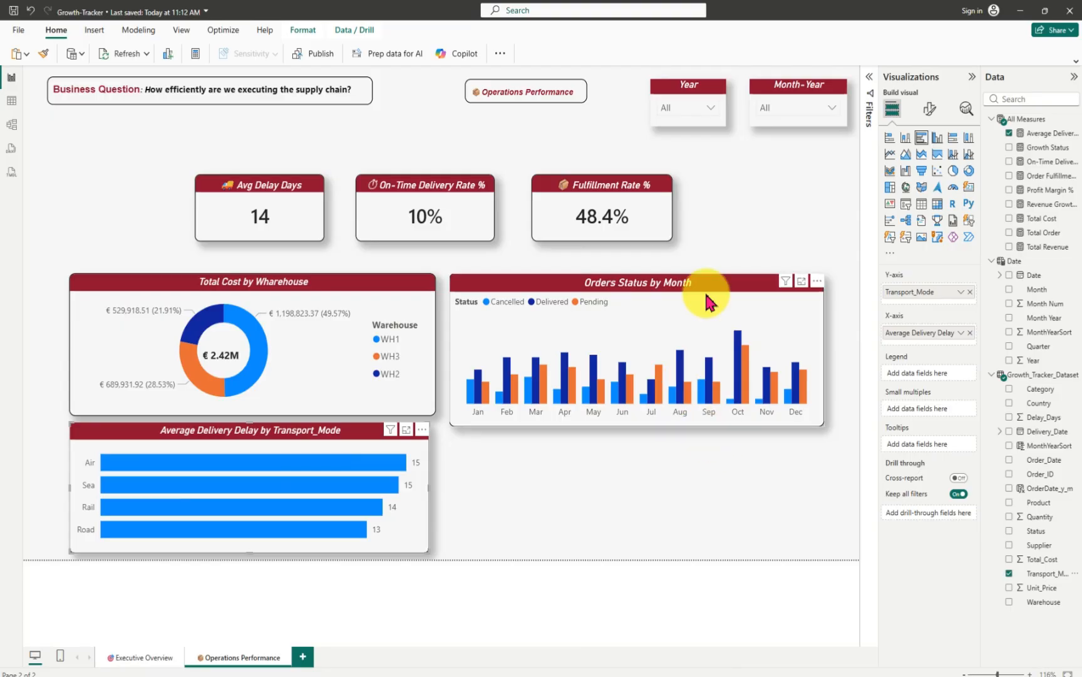
- Nudge the On-Time Delivery Rate % card slightly toward the Fulfillment Rate % card to even out the spacing
{"action": "mouse_move", "coordinate": [370, 207]}
{"action": "left_mouse_down"}
{"action": "mouse_move", "coordinate": [380, 191]}
{"action": "mouse_move", "coordinate": [373, 196]}
{"action": "left_mouse_up"}
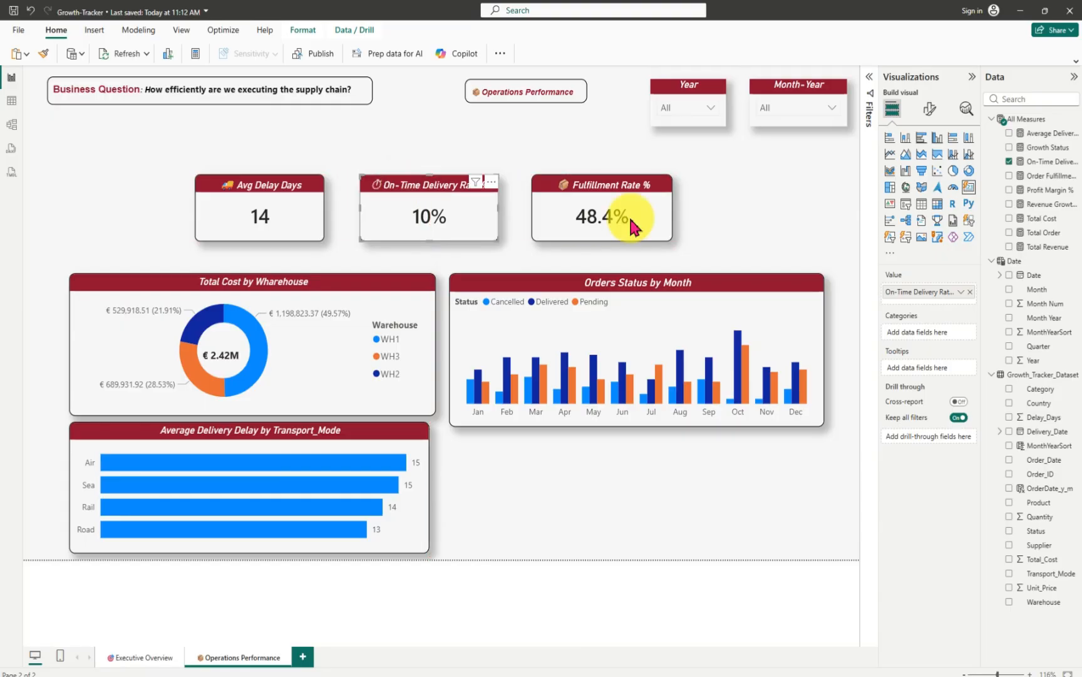
{"action": "left_click", "coordinate": [808, 217]}
- Filter the page by year 2023 and by year 2024 to compare how the visuals respond
{"action": "left_click", "coordinate": [711, 109]}
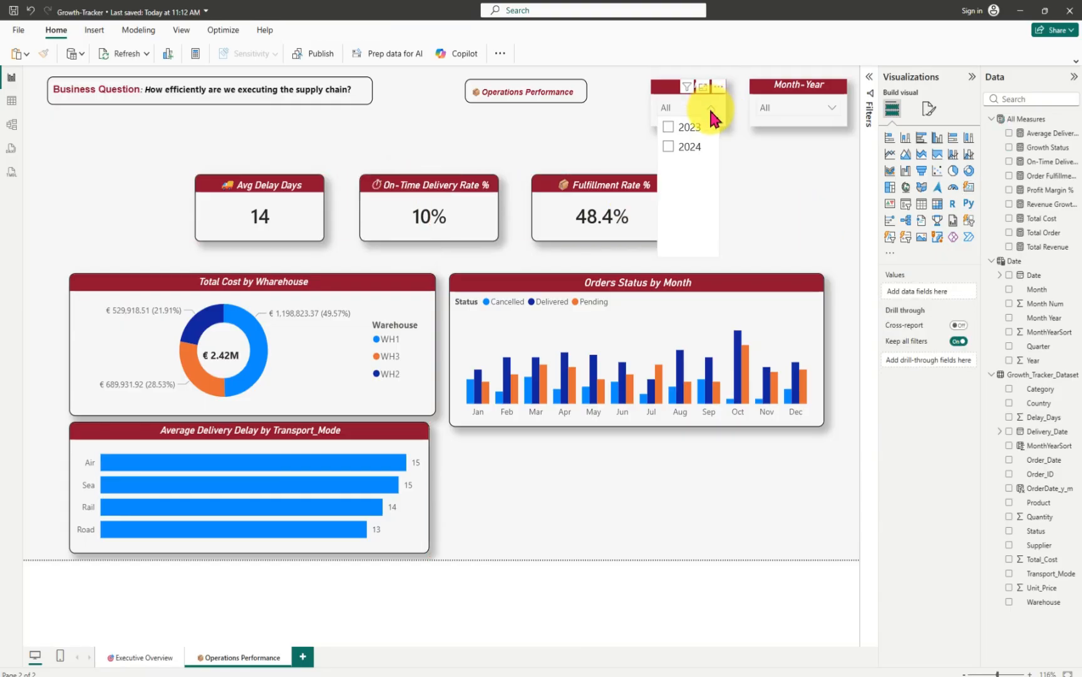
{"action": "left_click", "coordinate": [669, 128]}
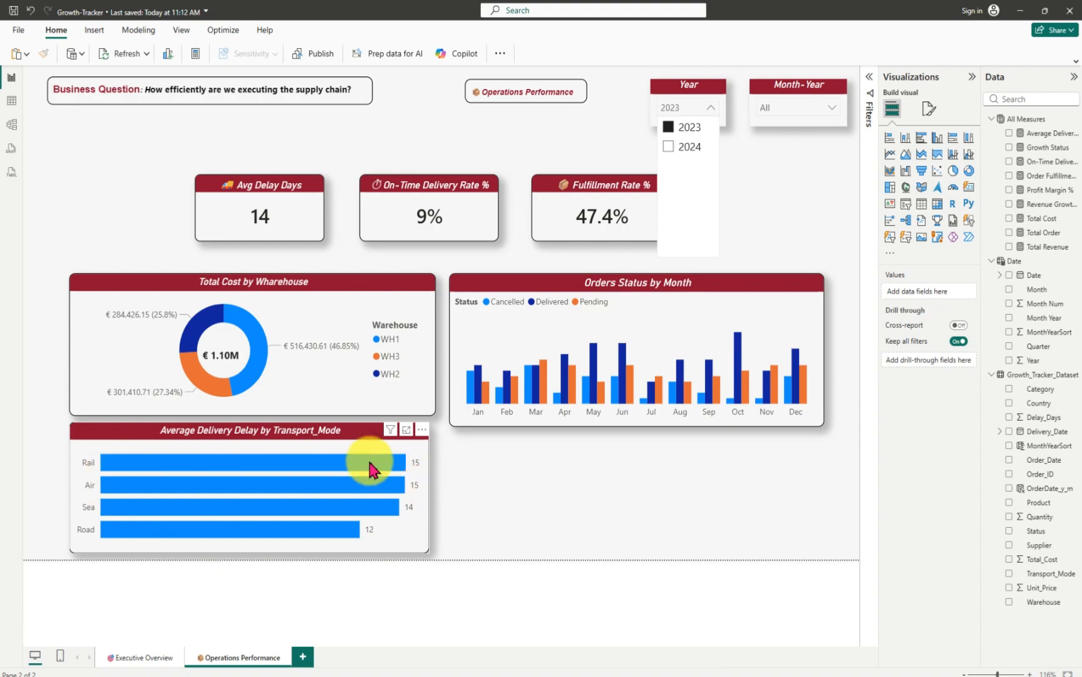
{"action": "left_click", "coordinate": [669, 148]}
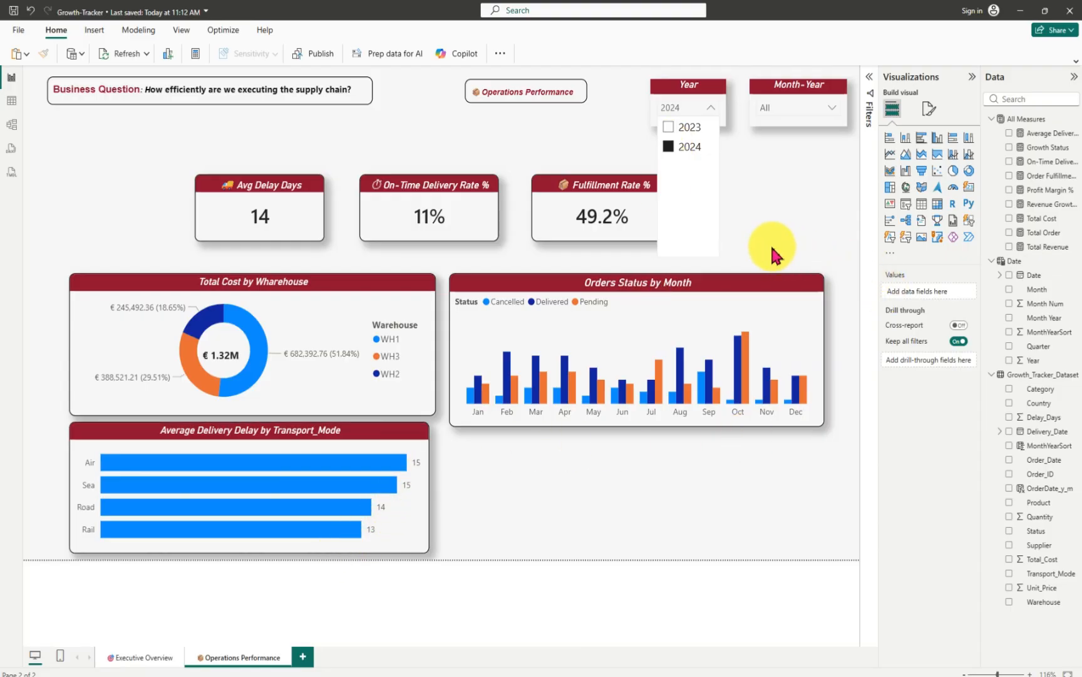
{"action": "left_click", "coordinate": [493, 287]}
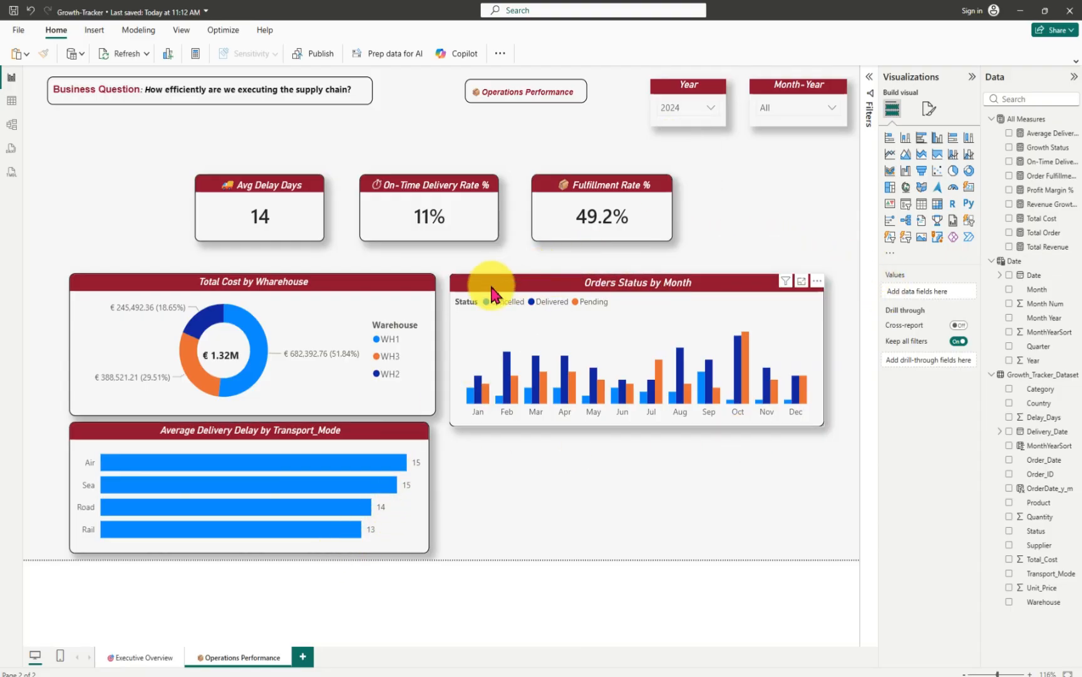
- Align the Orders Status by Month chart with the warehouse donut chart's top edge and shorten it to match the donut's height
{"action": "left_click", "coordinate": [493, 287]}
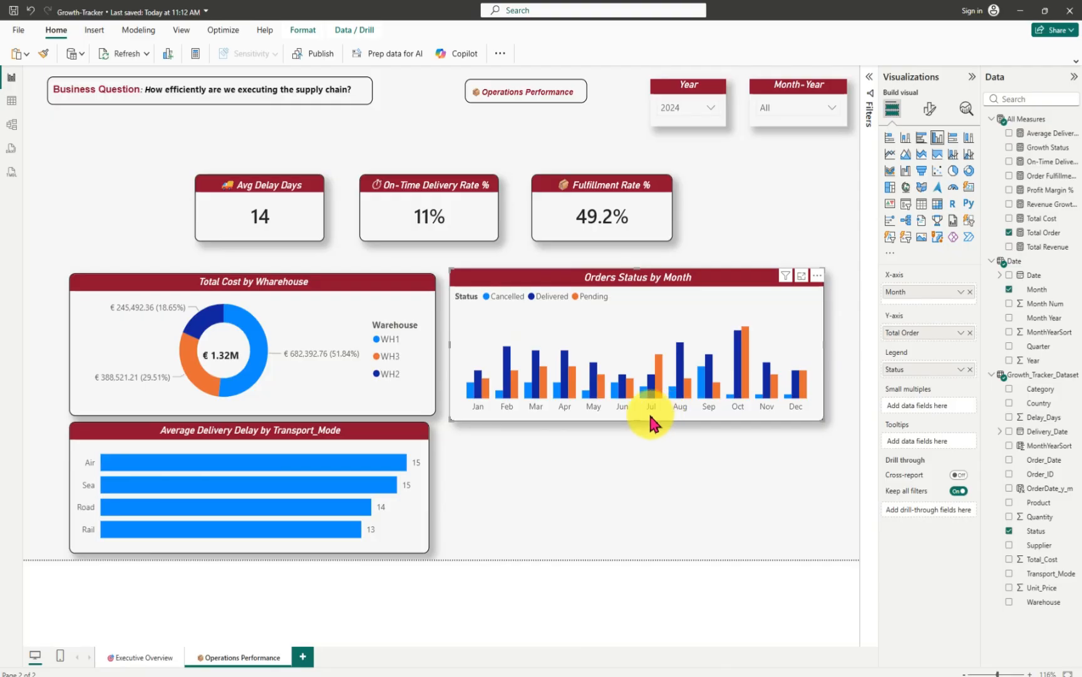
{"action": "left_click_drag", "start_coordinate": [498, 269], "coordinate": [499, 280]}
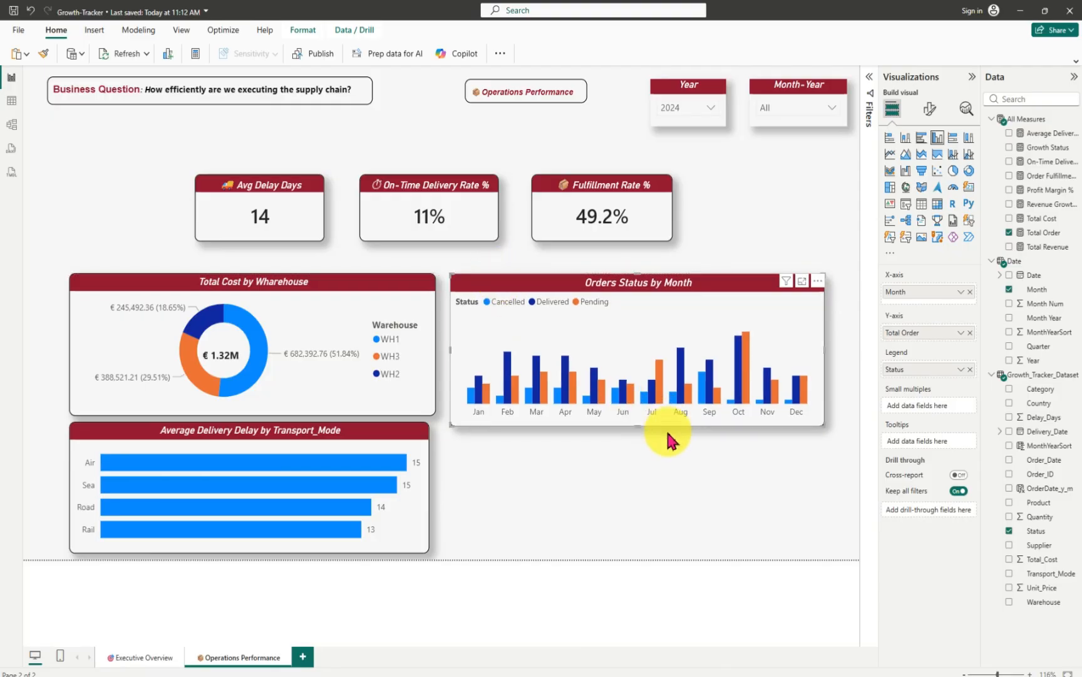
{"action": "mouse_move", "coordinate": [633, 427]}
{"action": "left_mouse_down"}
{"action": "mouse_move", "coordinate": [639, 418]}
{"action": "mouse_move", "coordinate": [640, 430]}
{"action": "left_mouse_up"}
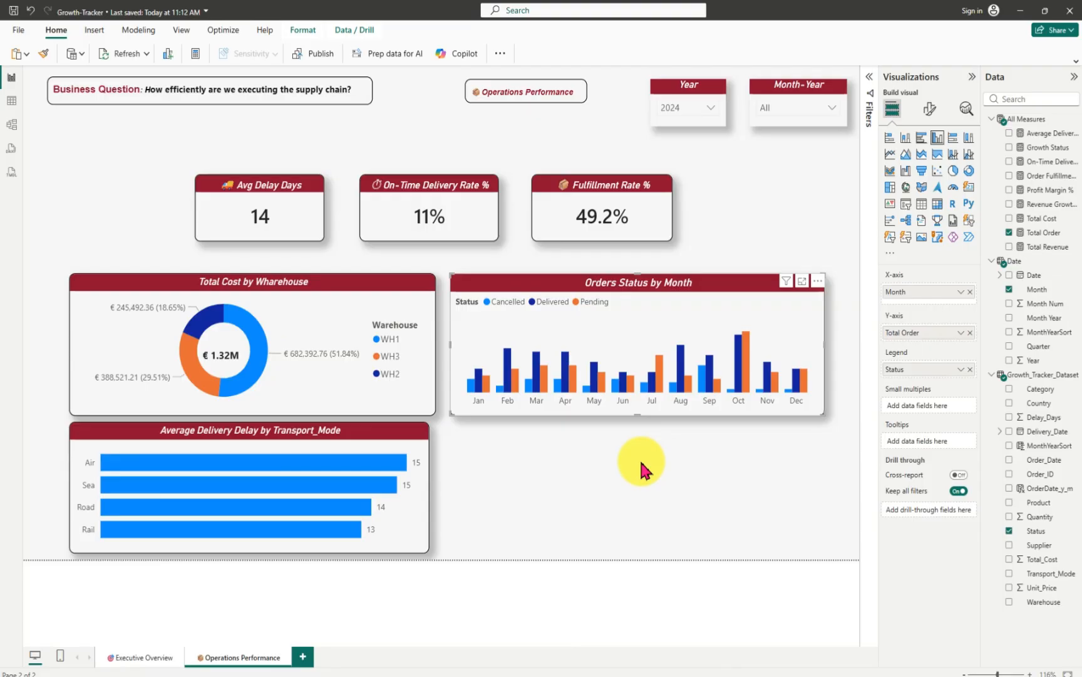
{"action": "left_click", "coordinate": [640, 468]}
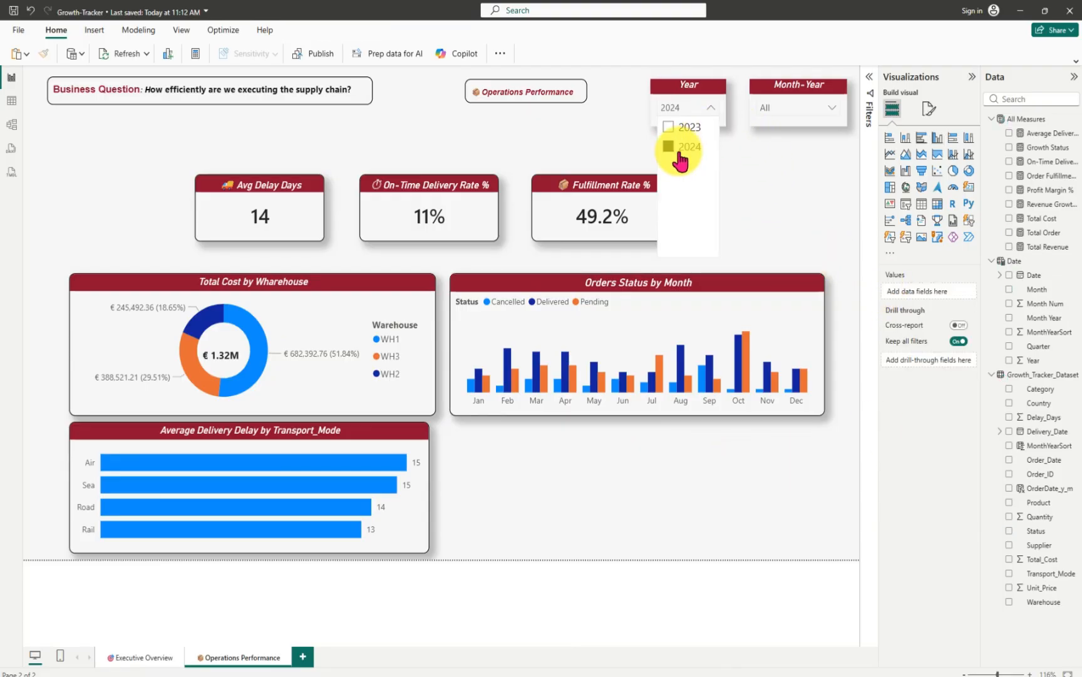
- Clear the 2024 selection from the Year slicer so the page covers all years
{"action": "left_click", "coordinate": [669, 147]}
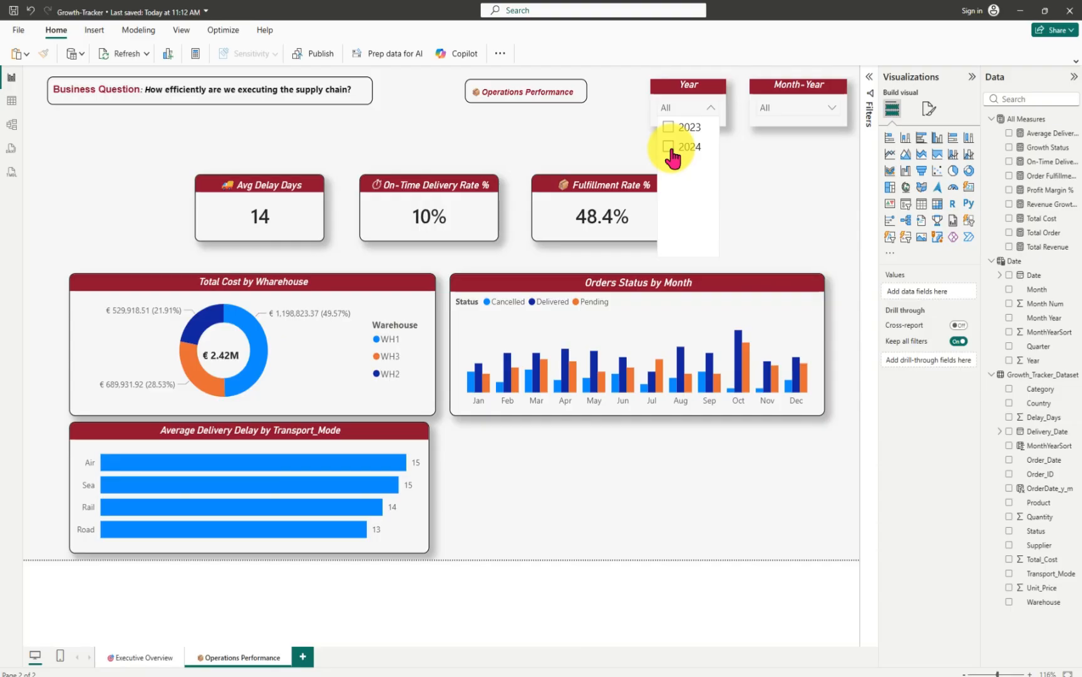
{"action": "left_click", "coordinate": [791, 209]}
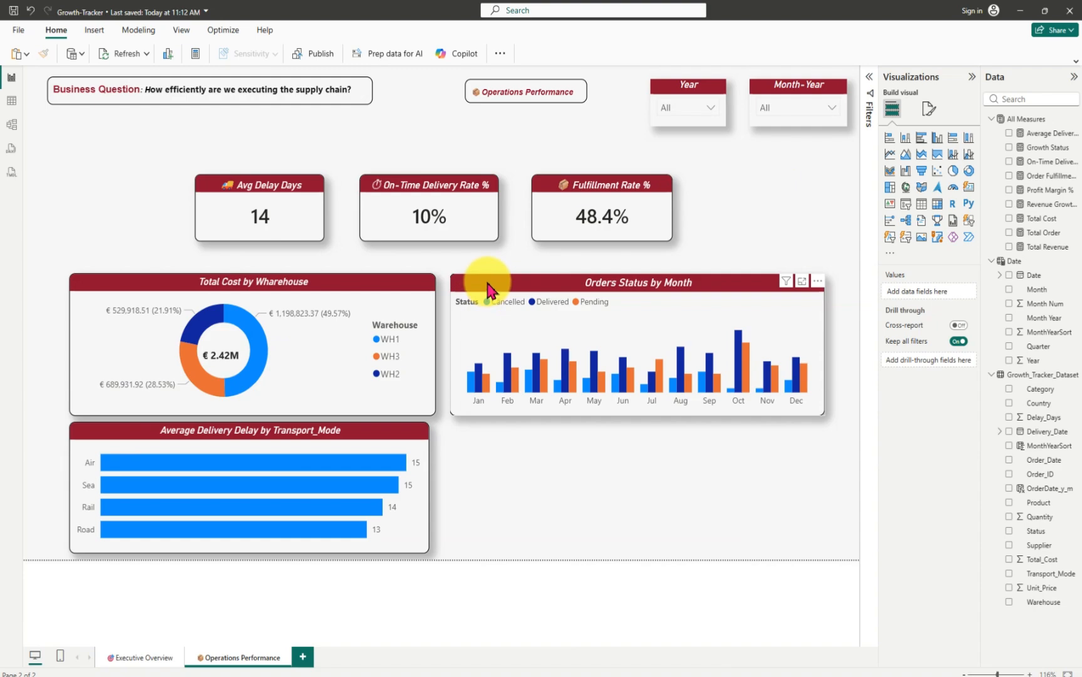
- Shift the Orders Status by Month chart slightly right, paste the copied supplier bar chart and fit it directly beneath
{"action": "left_click_drag", "start_coordinate": [488, 290], "coordinate": [492, 293]}
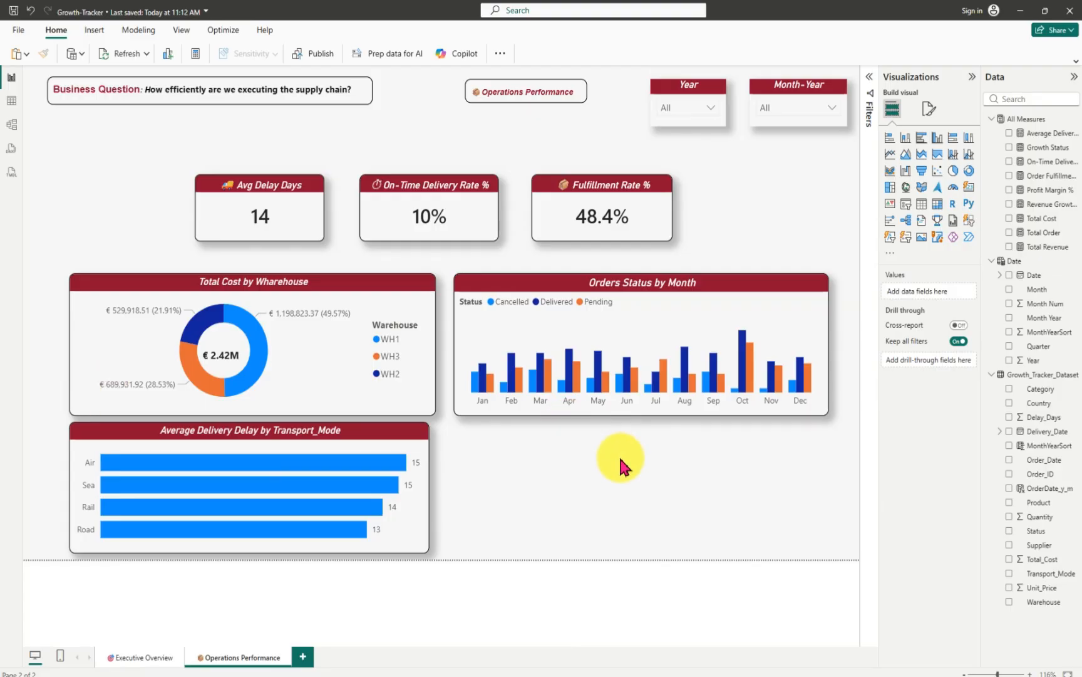
{"action": "key", "text": "ctrl+v"}
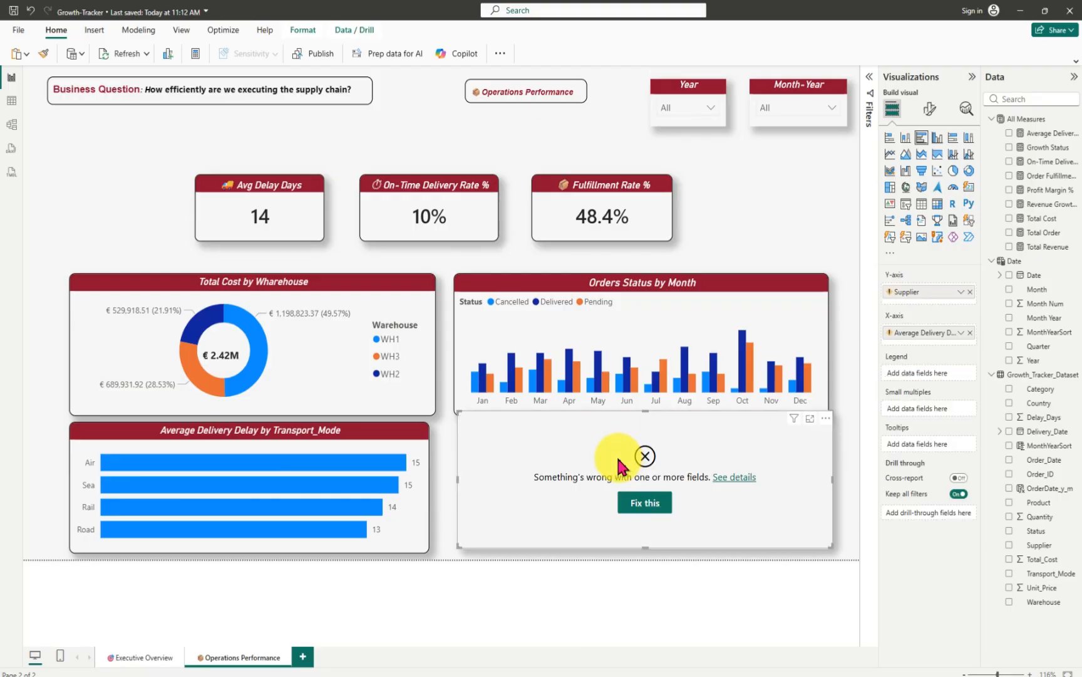
{"action": "mouse_move", "coordinate": [561, 434]}
{"action": "left_mouse_down"}
{"action": "mouse_move", "coordinate": [553, 457]}
{"action": "mouse_move", "coordinate": [557, 445]}
{"action": "left_mouse_up"}
{"action": "left_click_drag", "start_coordinate": [641, 556], "coordinate": [641, 547]}
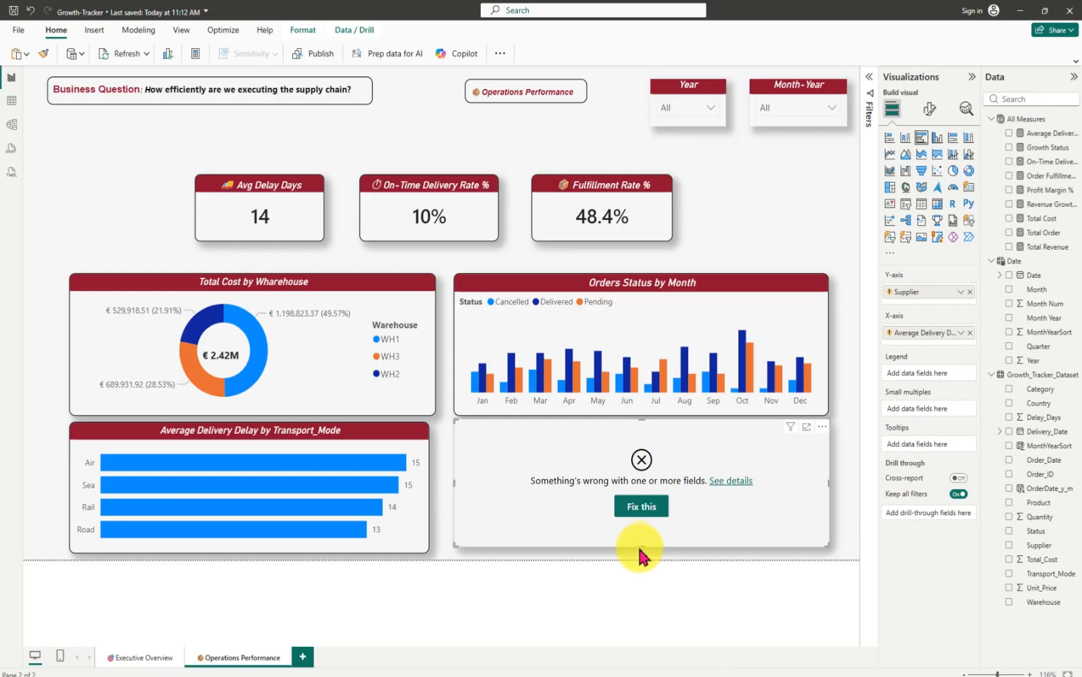
- Remove the broken fields from the pasted chart and repopulate it with Average Delivery Delay by Supplier
{"action": "left_click", "coordinate": [642, 508]}
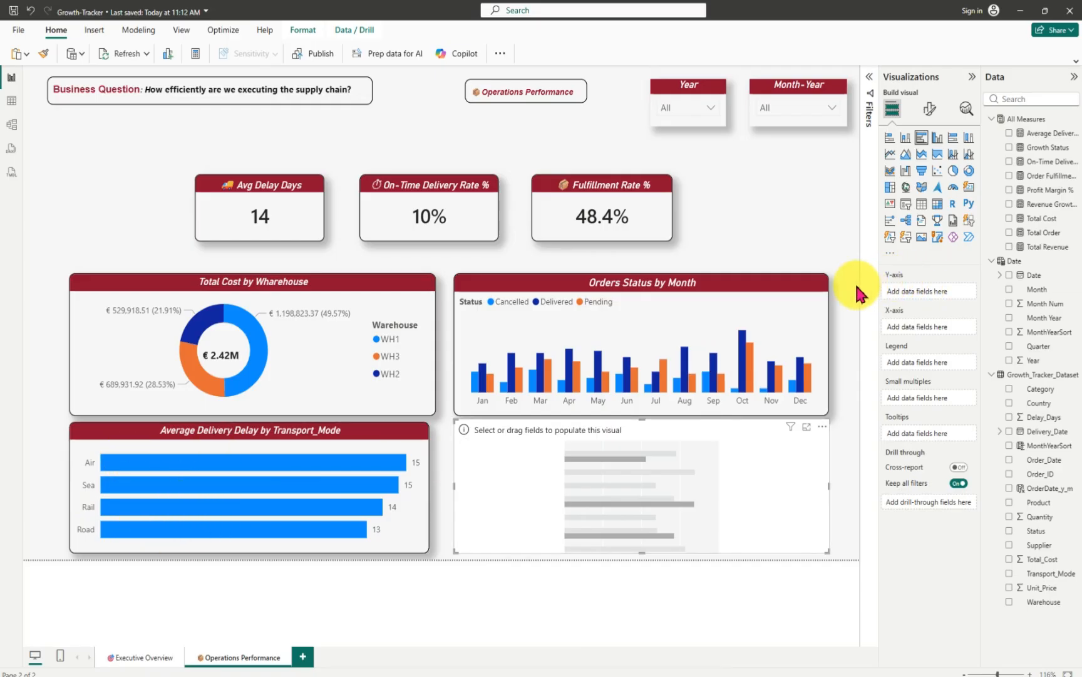
{"action": "left_click", "coordinate": [1010, 134]}
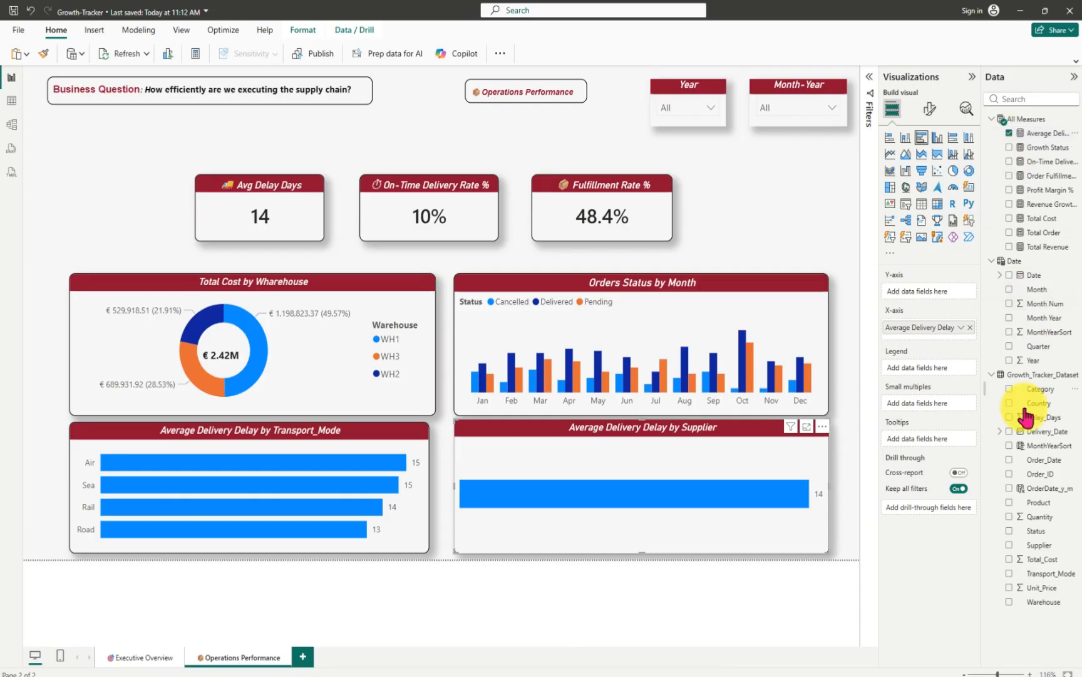
{"action": "left_click", "coordinate": [1010, 546]}
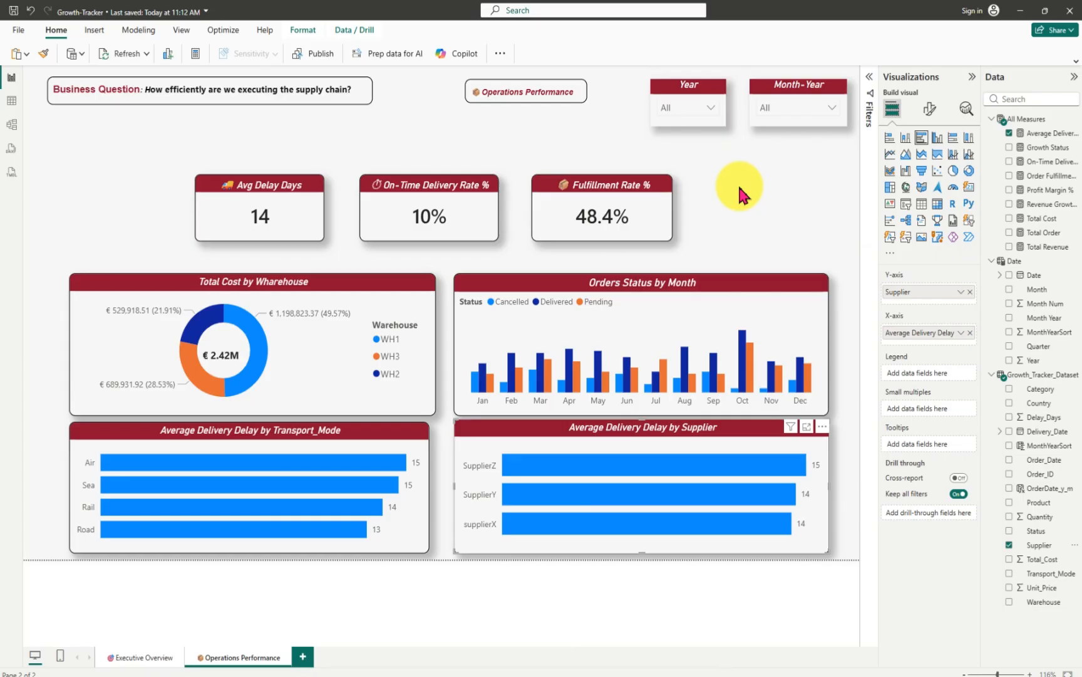
- Check the new supplier chart with the Year slicer at 2023, and switch the slicer to 2024
{"action": "left_click", "coordinate": [713, 109]}
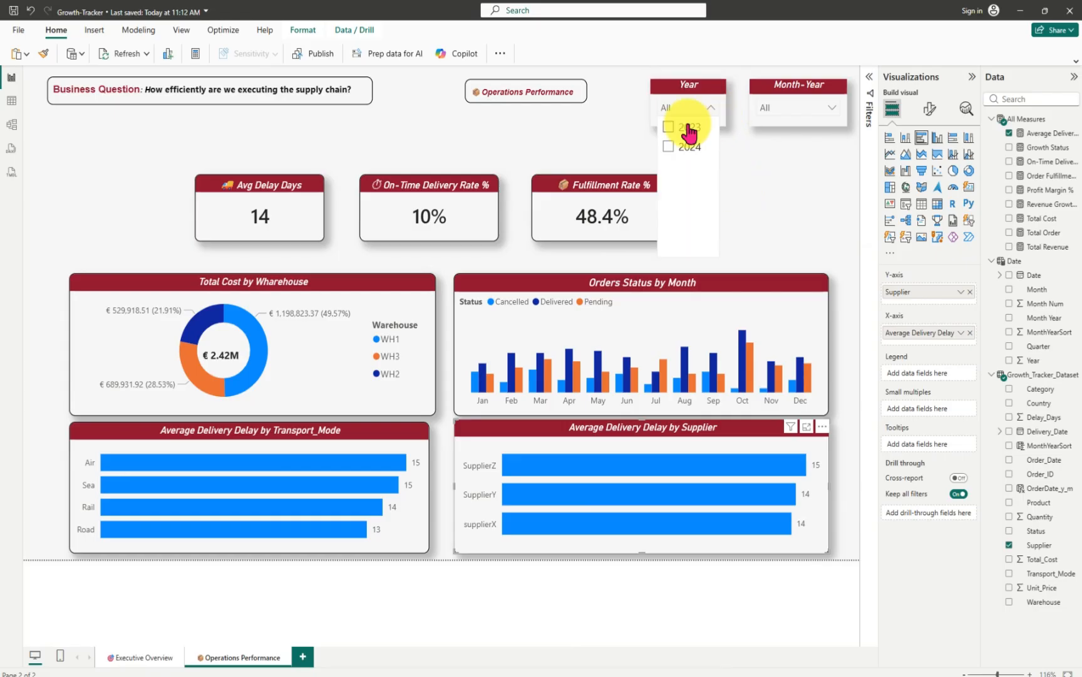
{"action": "left_click", "coordinate": [670, 129]}
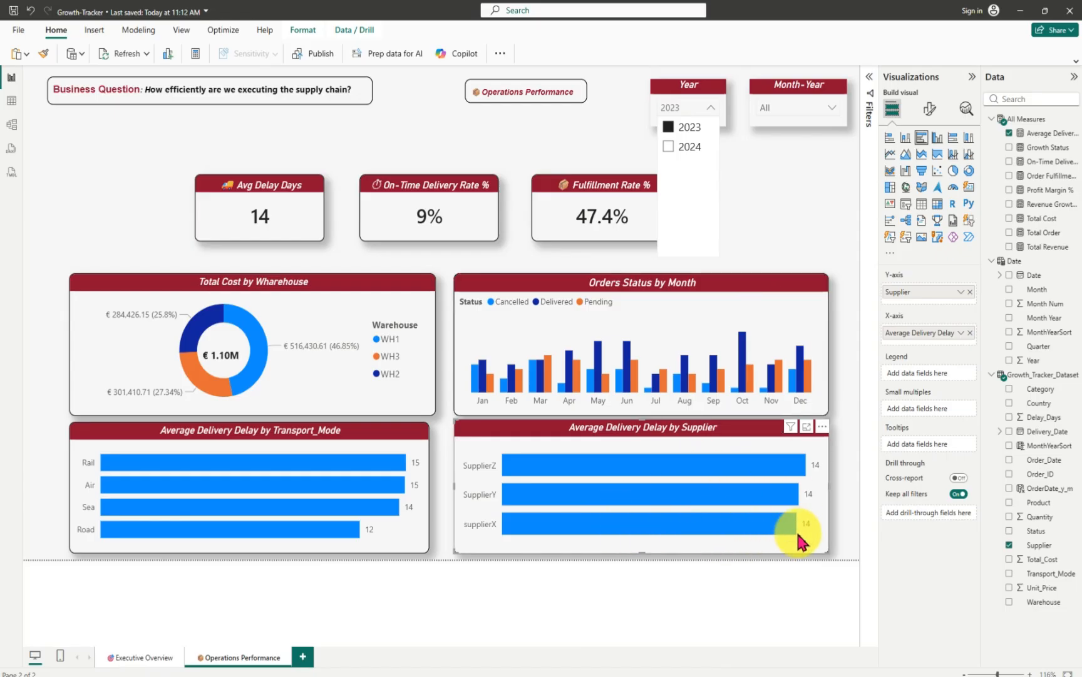
{"action": "left_click", "coordinate": [669, 148]}
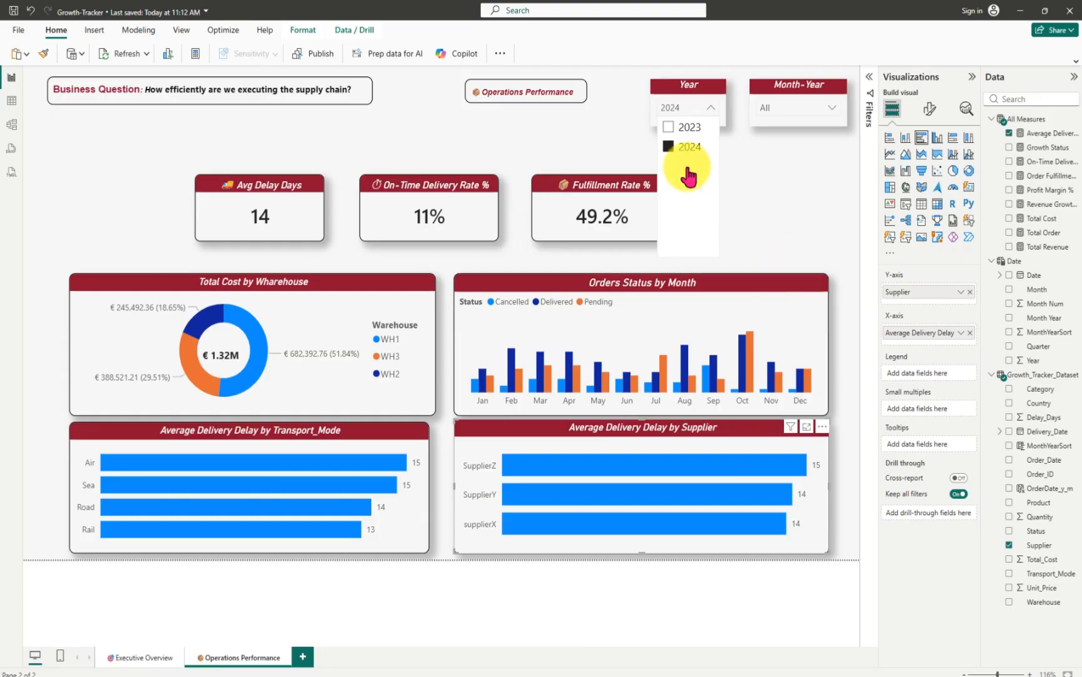
- Check the visuals for Jan, Feb, Mar and Apr 2024 one at a time, and clear the Month-Year filter
{"action": "left_click", "coordinate": [834, 113]}
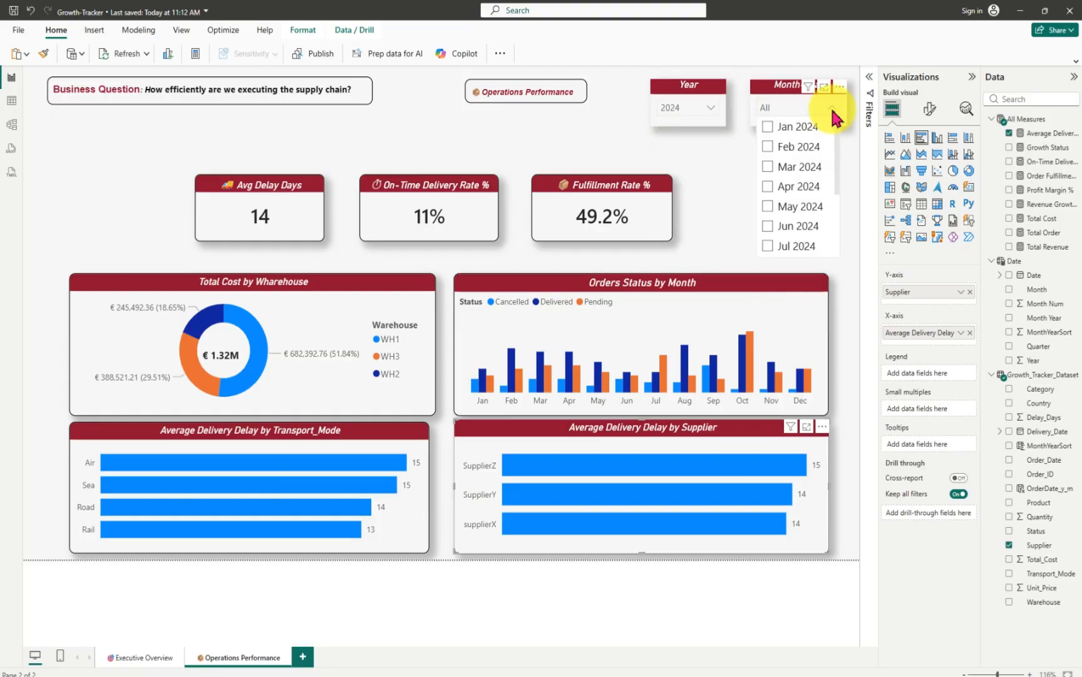
{"action": "left_click", "coordinate": [769, 127]}
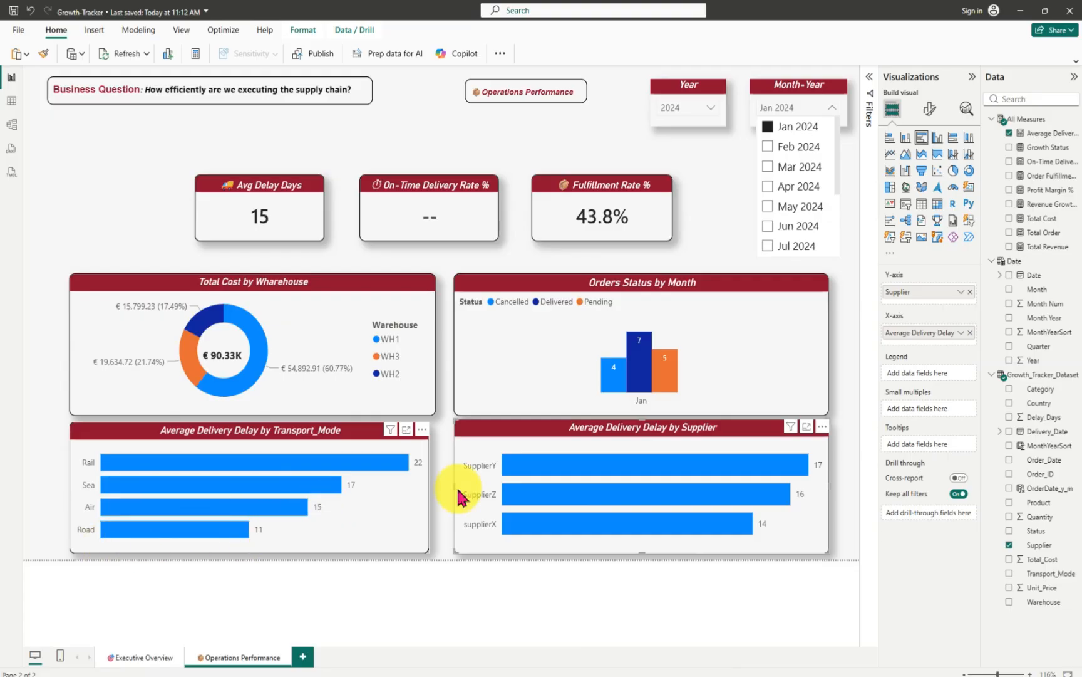
{"action": "left_click", "coordinate": [766, 148]}
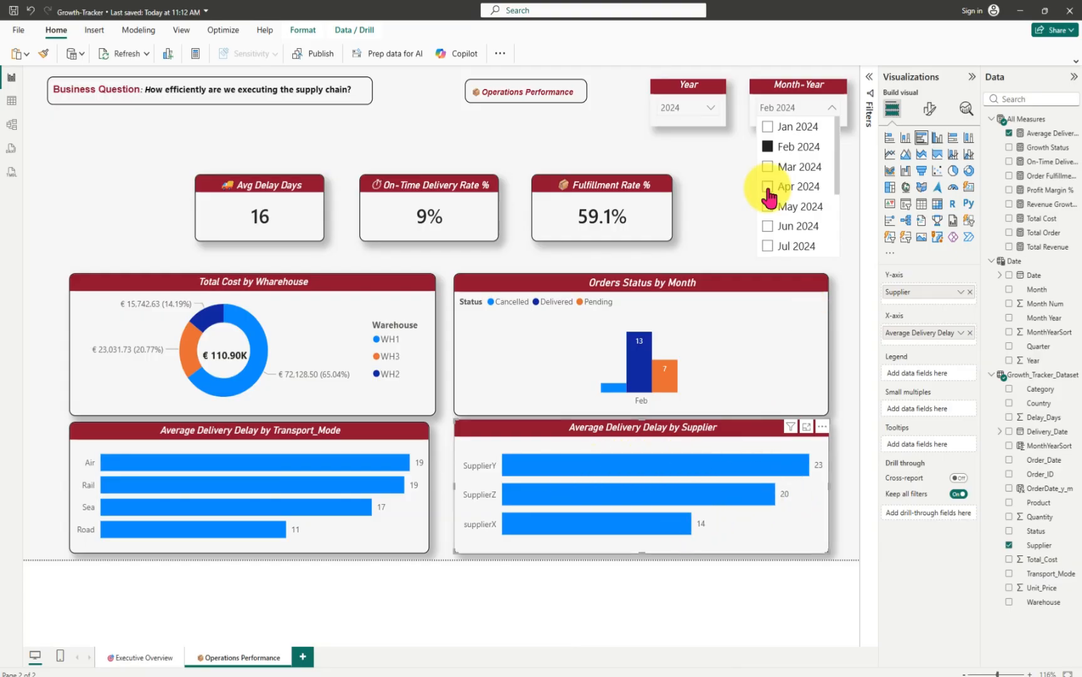
{"action": "left_click", "coordinate": [768, 168]}
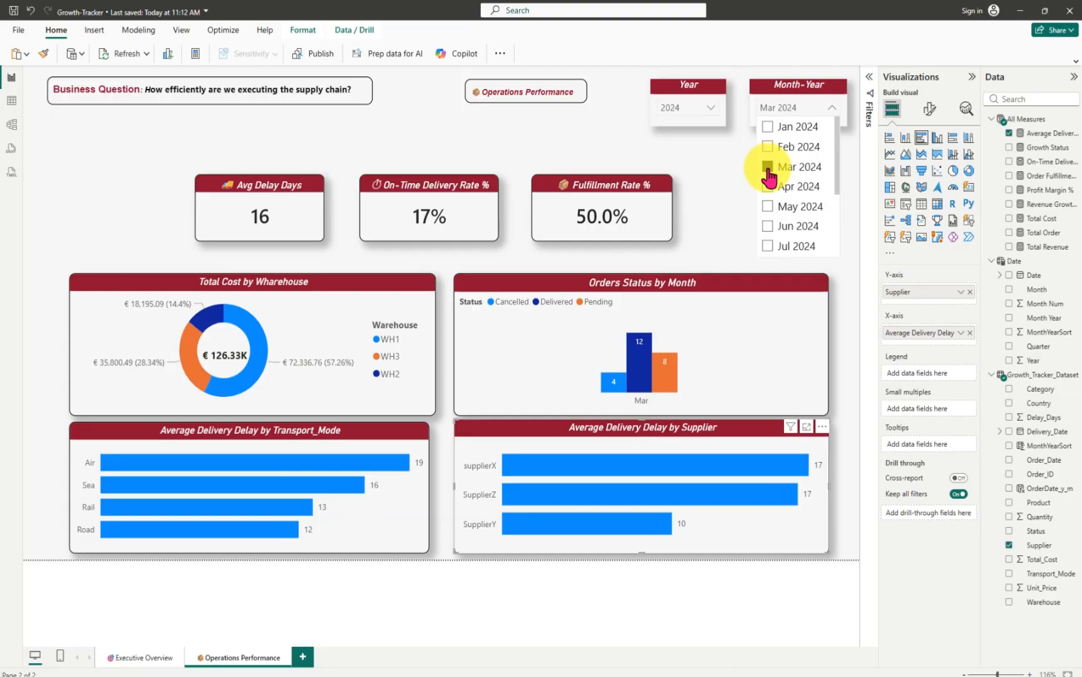
{"action": "left_click", "coordinate": [767, 188]}
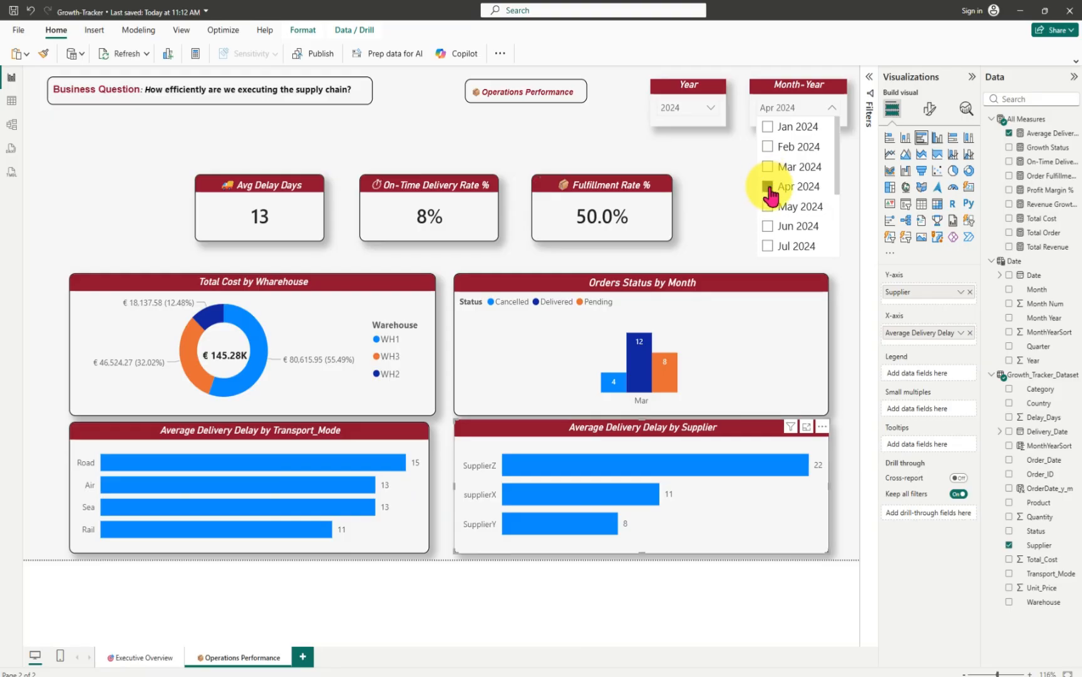
{"action": "left_click", "coordinate": [768, 188]}
{"action": "left_click", "coordinate": [725, 226]}
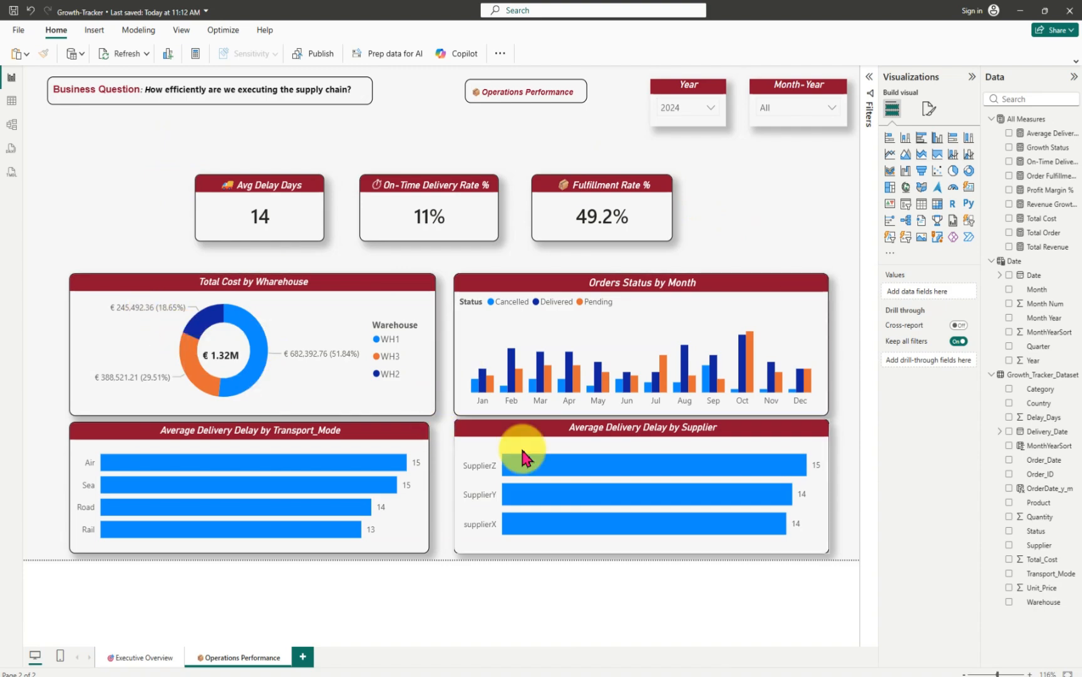
- Widen the Average Delivery Delay by Transport_Mode chart to match the chart above it, and adjust the lower edge of Orders Status by Month
{"action": "left_click", "coordinate": [423, 548]}
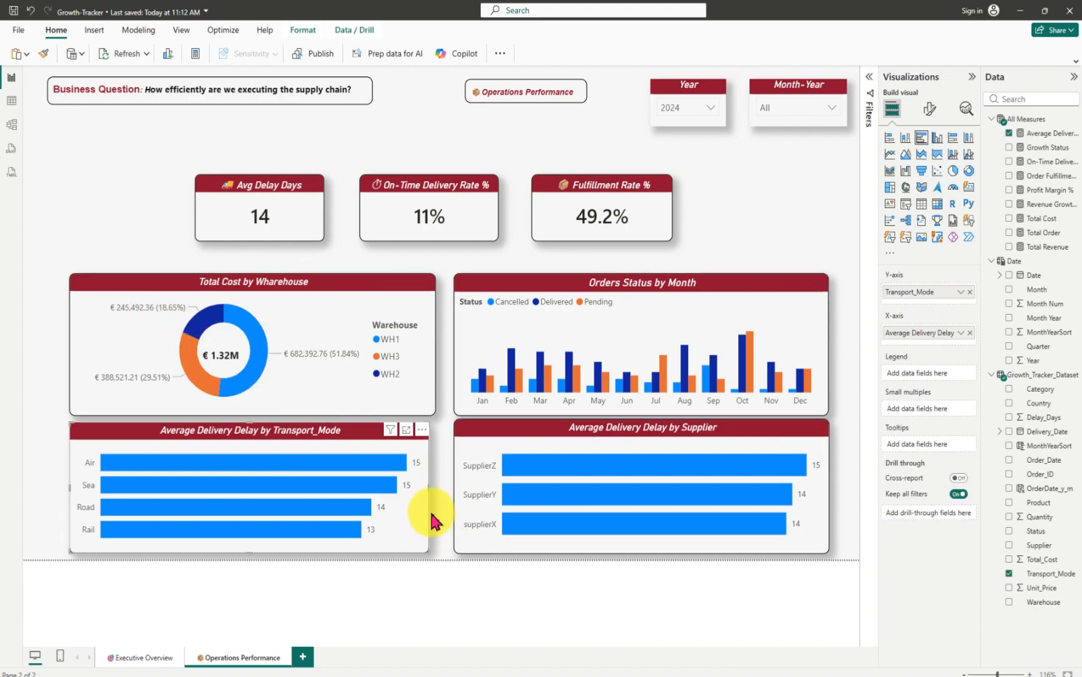
{"action": "left_click_drag", "start_coordinate": [429, 488], "coordinate": [434, 499]}
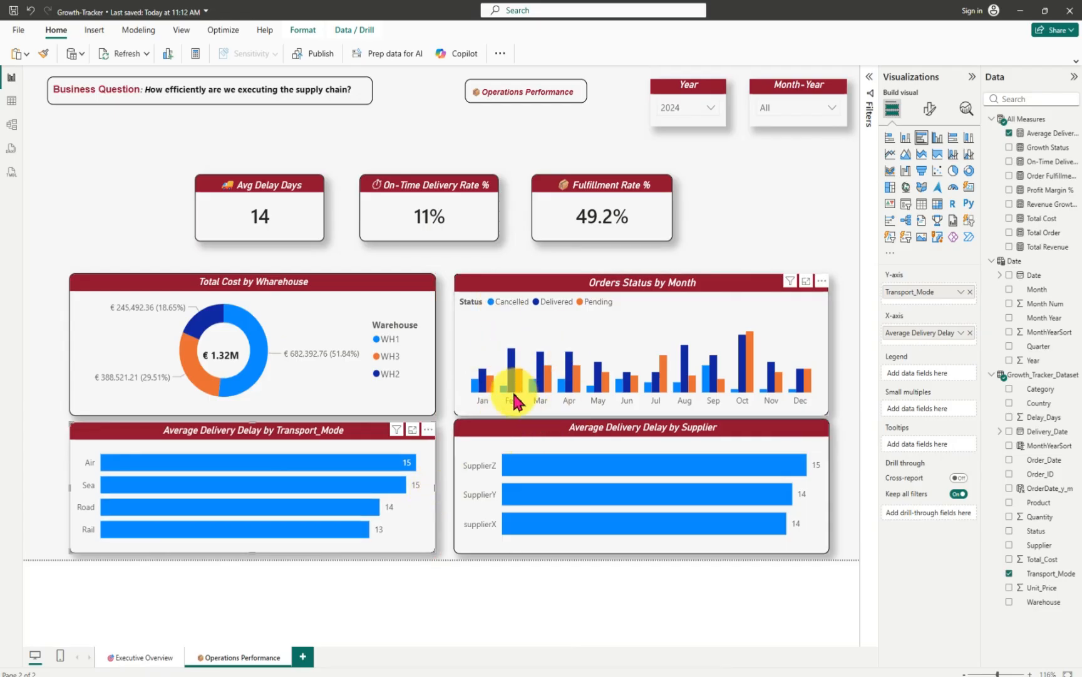
{"action": "left_click", "coordinate": [592, 396]}
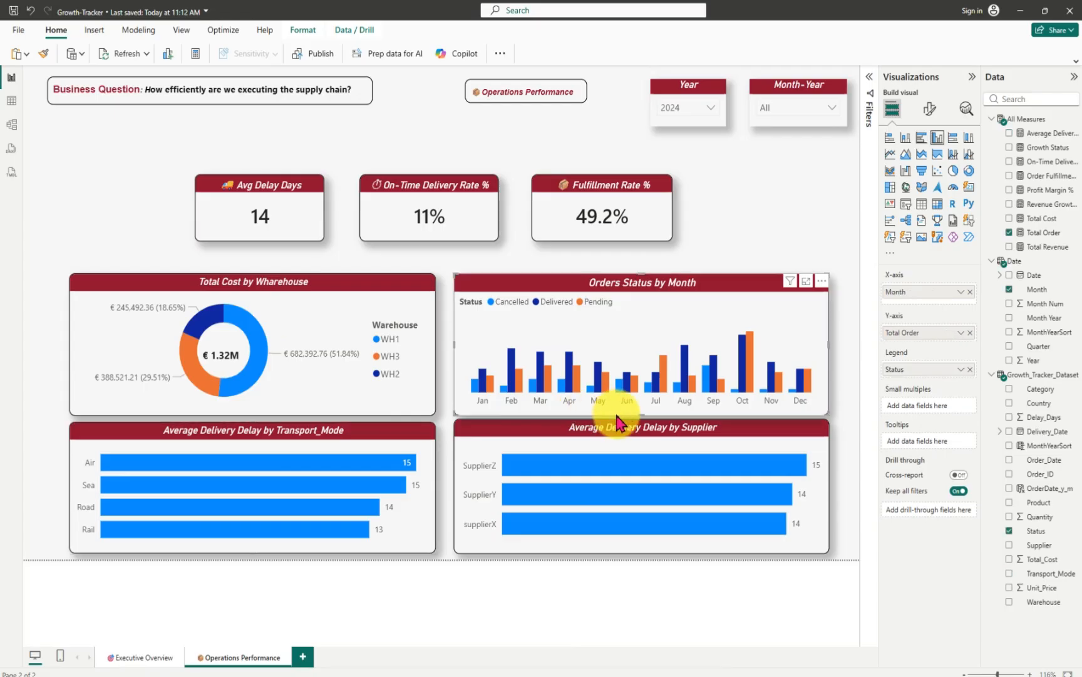
{"action": "left_click_drag", "start_coordinate": [641, 411], "coordinate": [641, 416]}
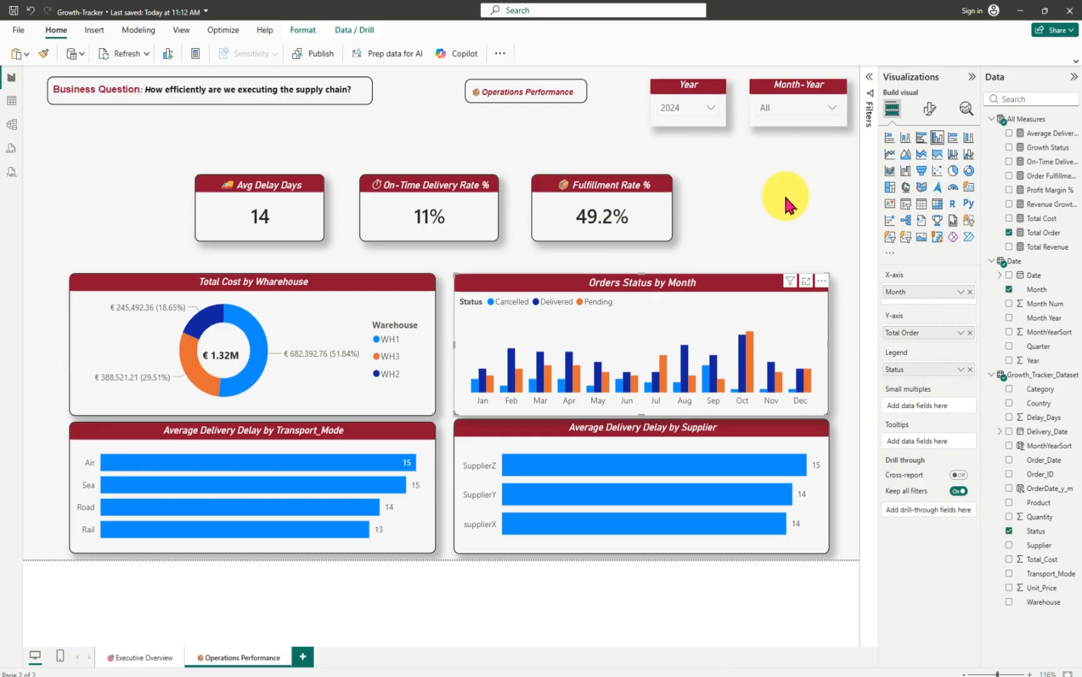
{"action": "left_click", "coordinate": [786, 199]}
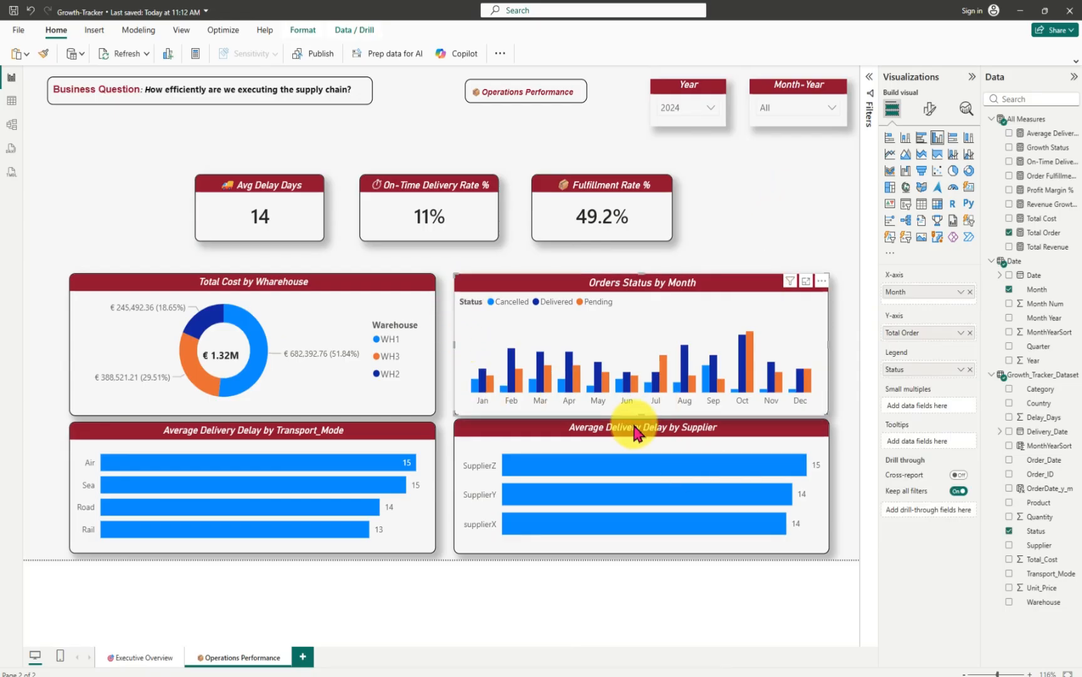
{"action": "left_click_drag", "start_coordinate": [641, 415], "coordinate": [645, 415]}
{"action": "left_click", "coordinate": [799, 207]}
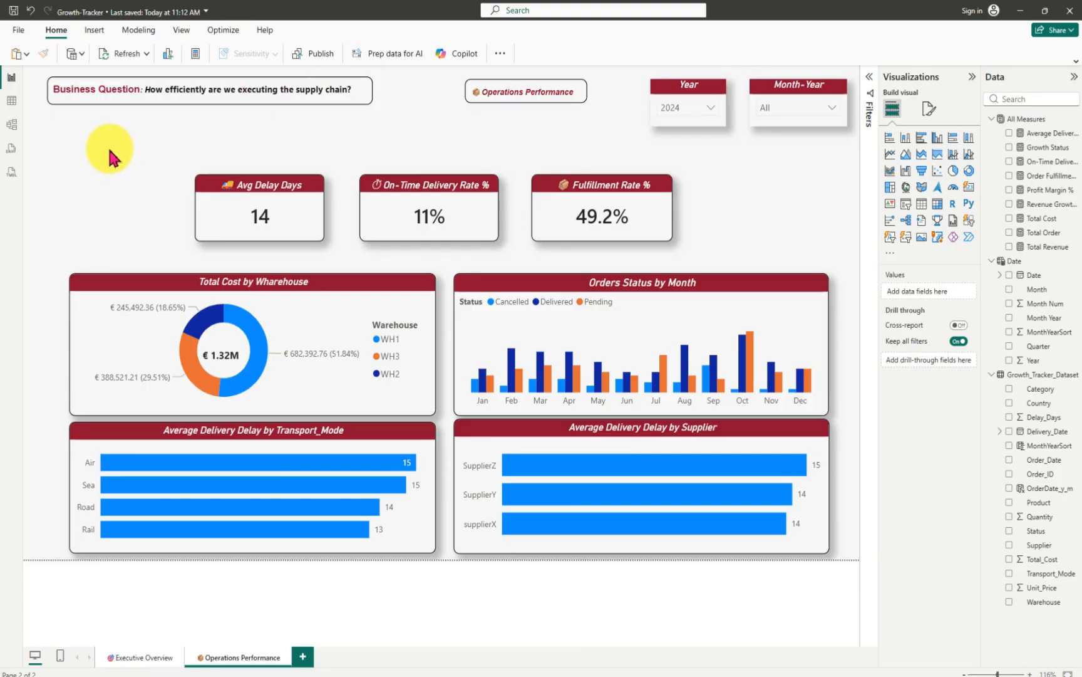
- Paste the copied insight text box about declining operational efficiency and align it directly beneath the Business Question box
{"action": "key", "text": "ctrl+v"}
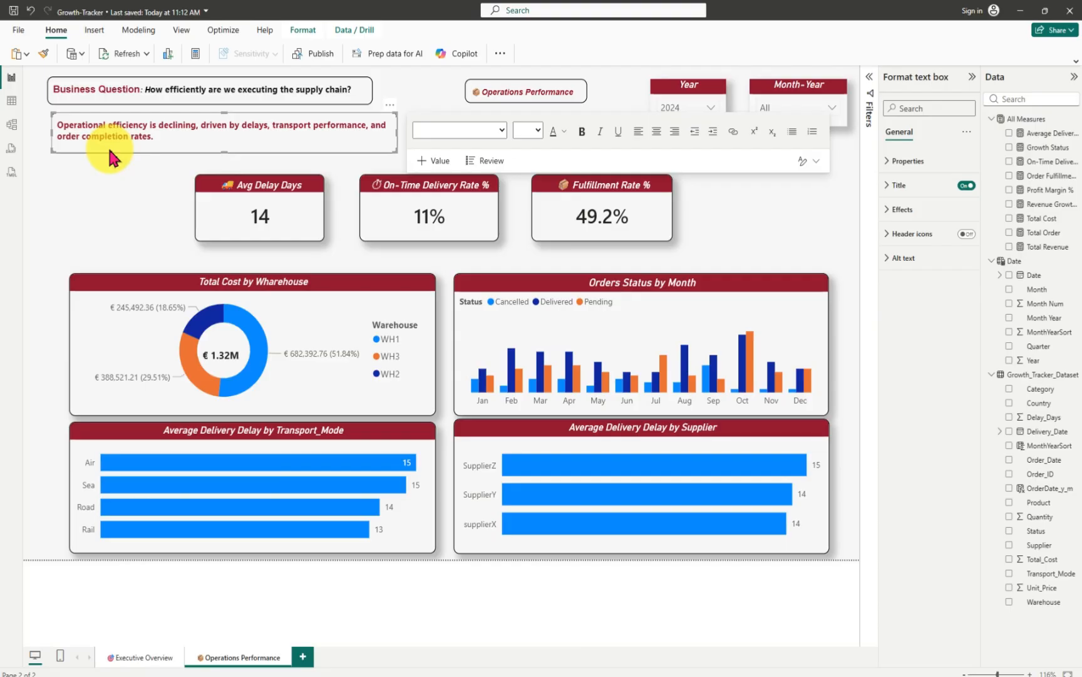
{"action": "left_click_drag", "start_coordinate": [109, 149], "coordinate": [103, 148]}
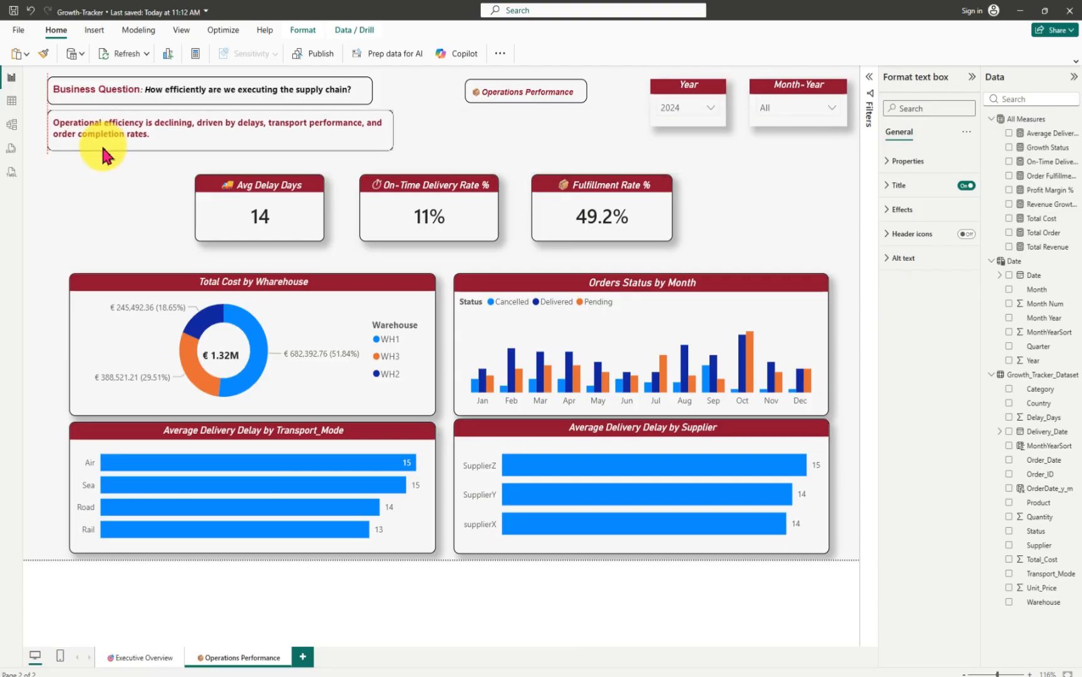
{"action": "left_click_drag", "start_coordinate": [103, 148], "coordinate": [103, 148]}
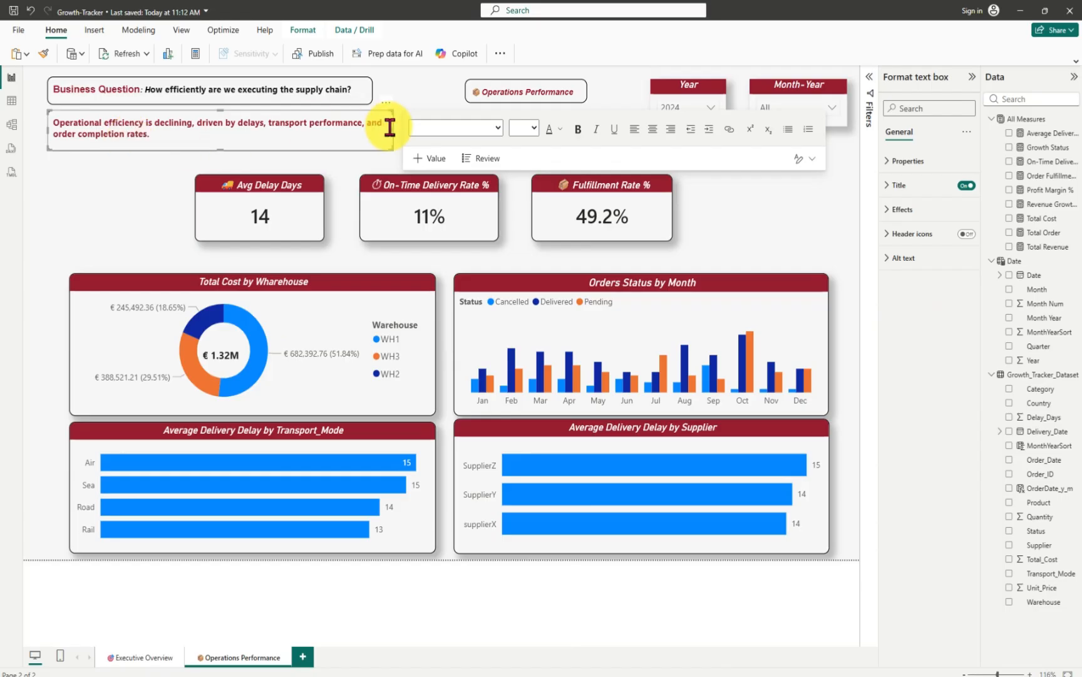
{"action": "left_click", "coordinate": [772, 205]}
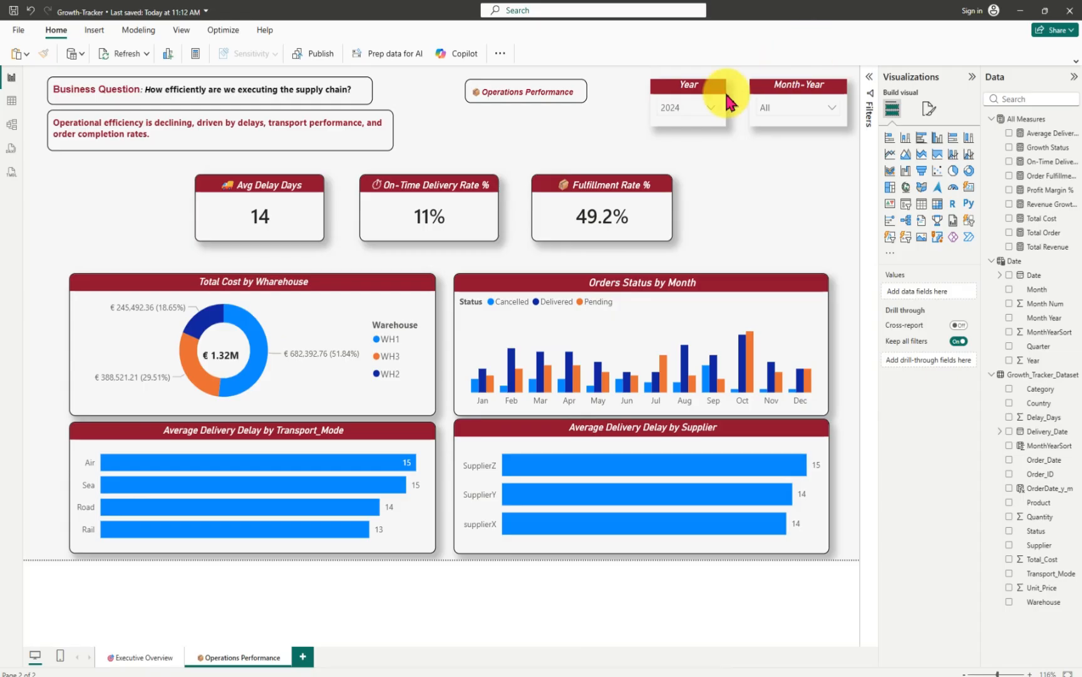
- Clear the 2024 selection in the Year slicer and review the delivery delay charts across all years
{"action": "left_click", "coordinate": [711, 108]}
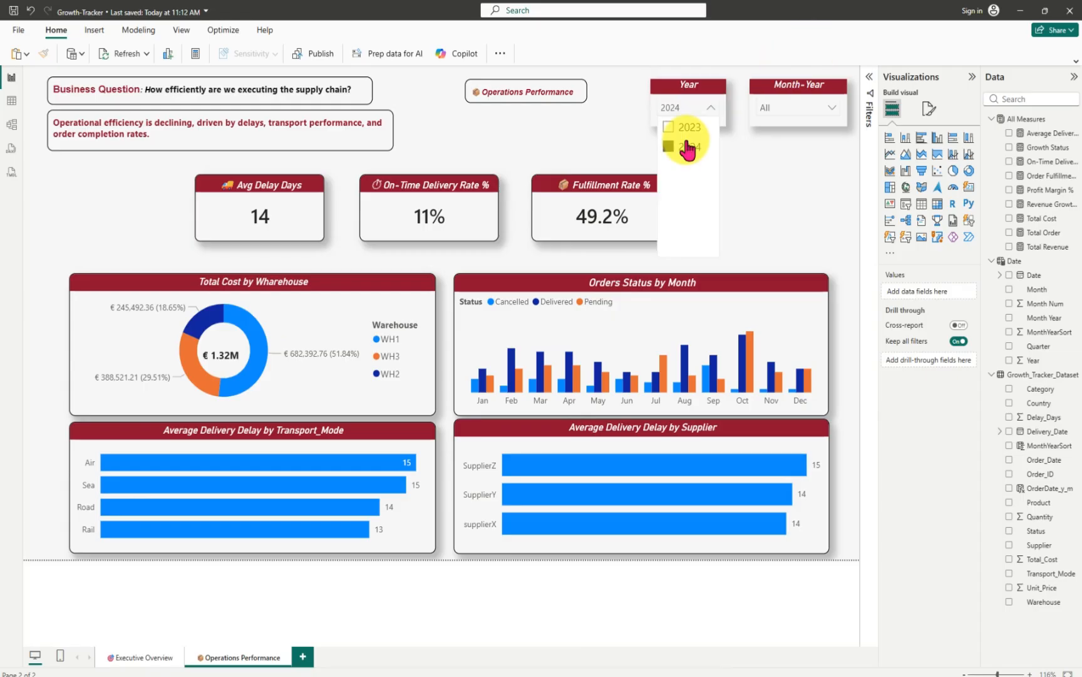
{"action": "left_click", "coordinate": [669, 148]}
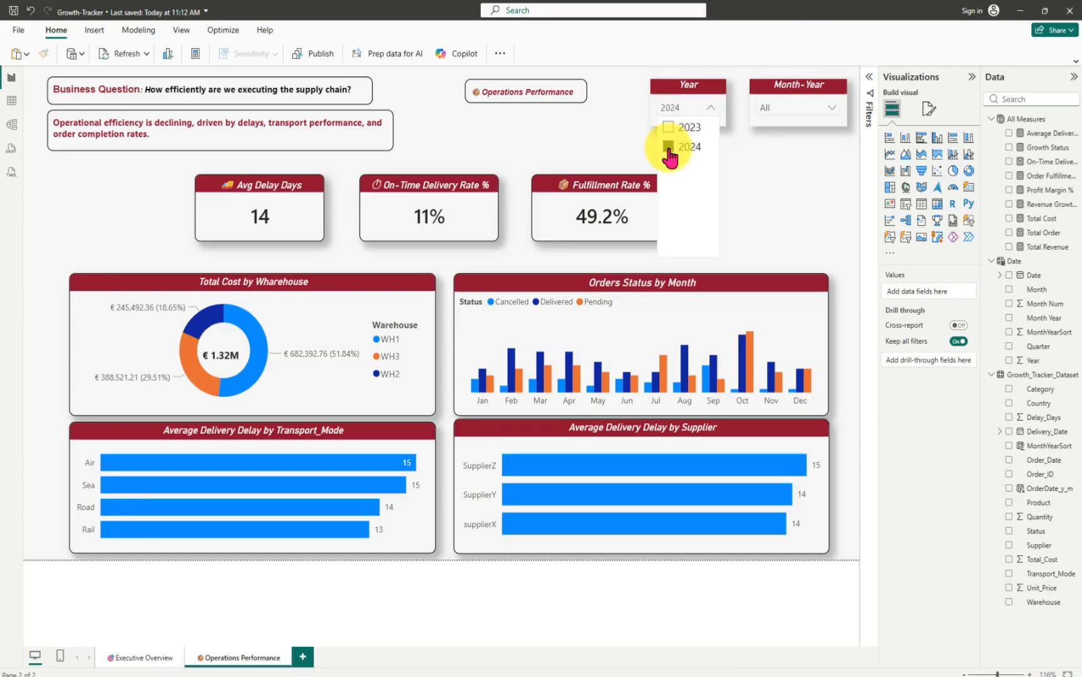
{"action": "left_click", "coordinate": [773, 180]}
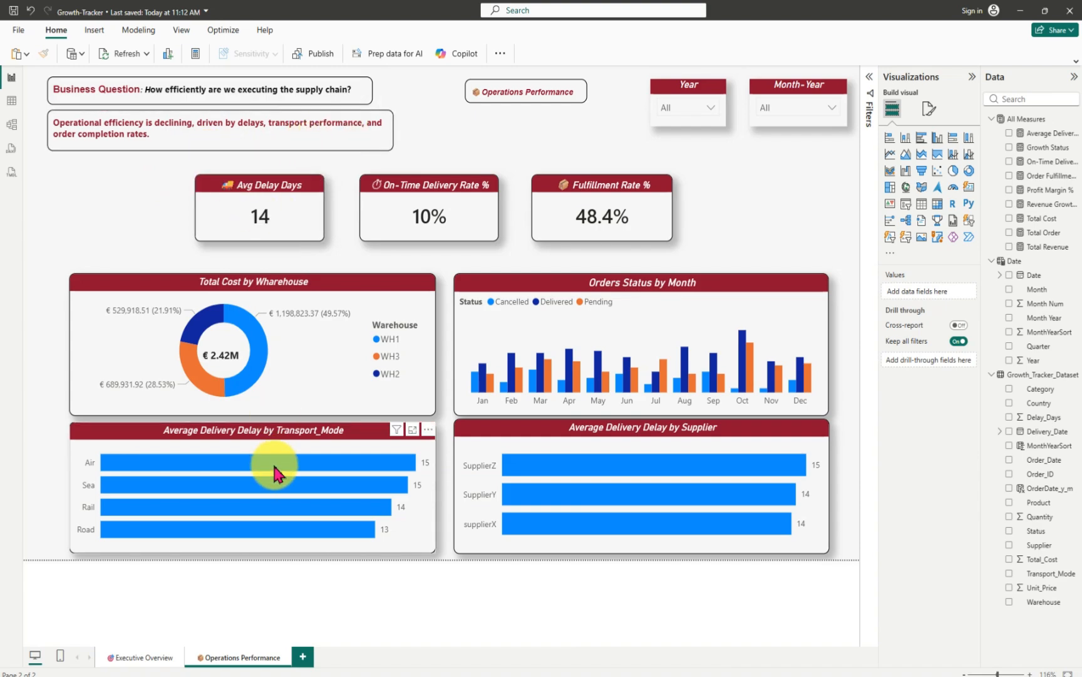
{"action": "mouse_move", "coordinate": [354, 511]}
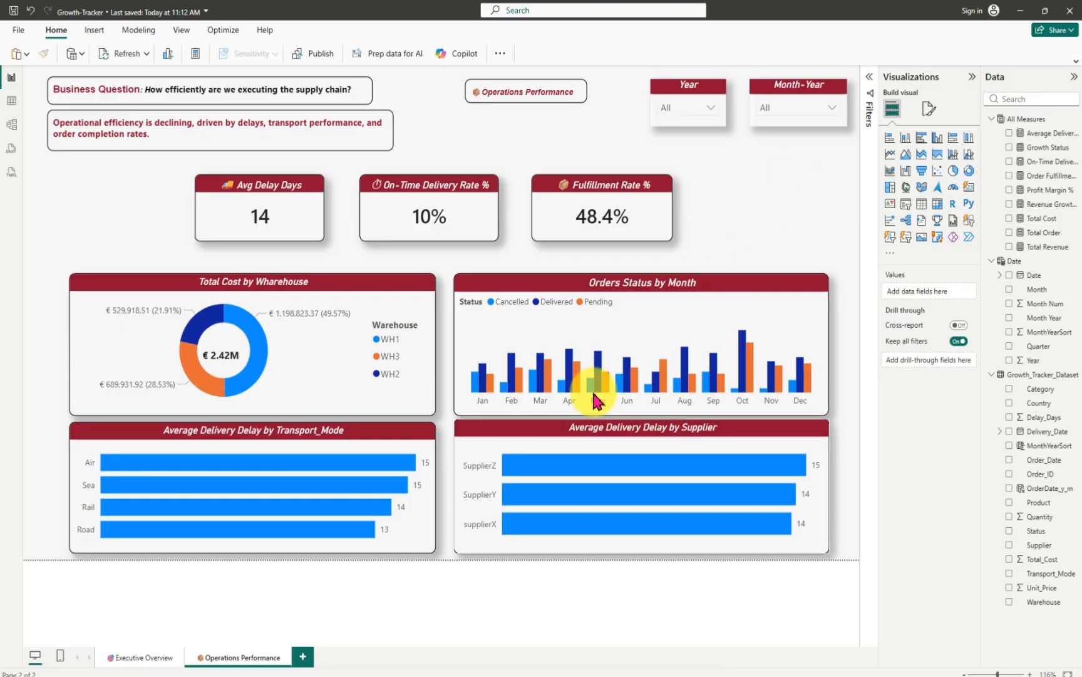
- Add a new report page named "🌐Supplier & Geography Insights" and return to the Operations Performance page
{"action": "left_click", "coordinate": [302, 657]}
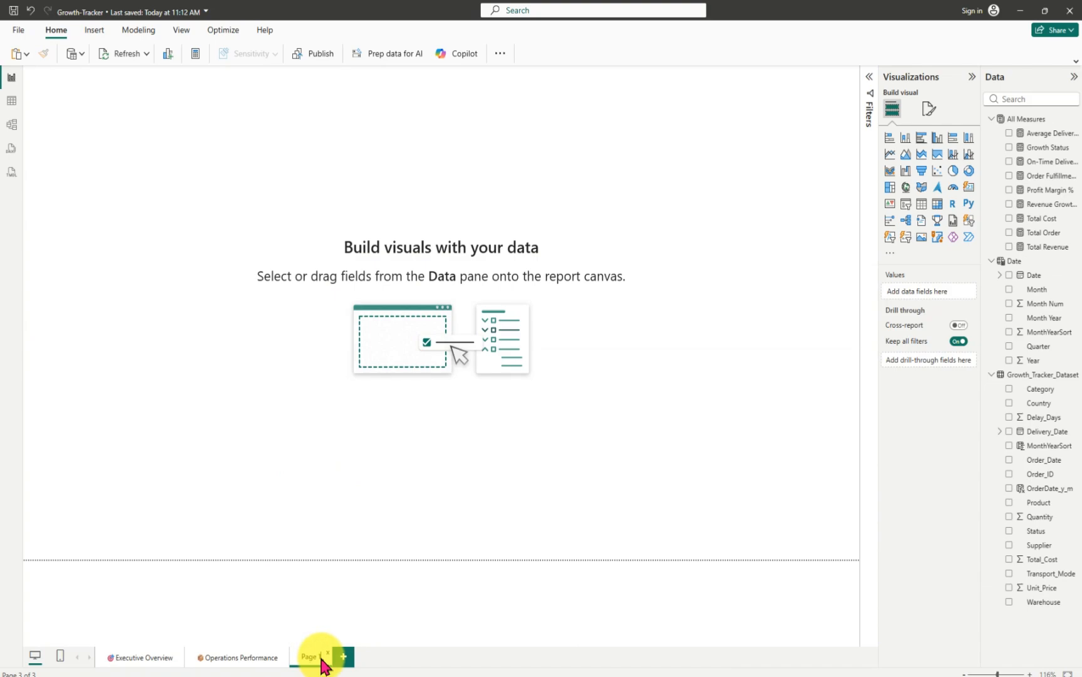
{"action": "key", "text": "BackSpace"}
{"action": "key", "text": "BackSpace"}
{"action": "key", "text": "BackSpace"}
{"action": "key", "text": "BackSpace"}
{"action": "key", "text": "BackSpace"}
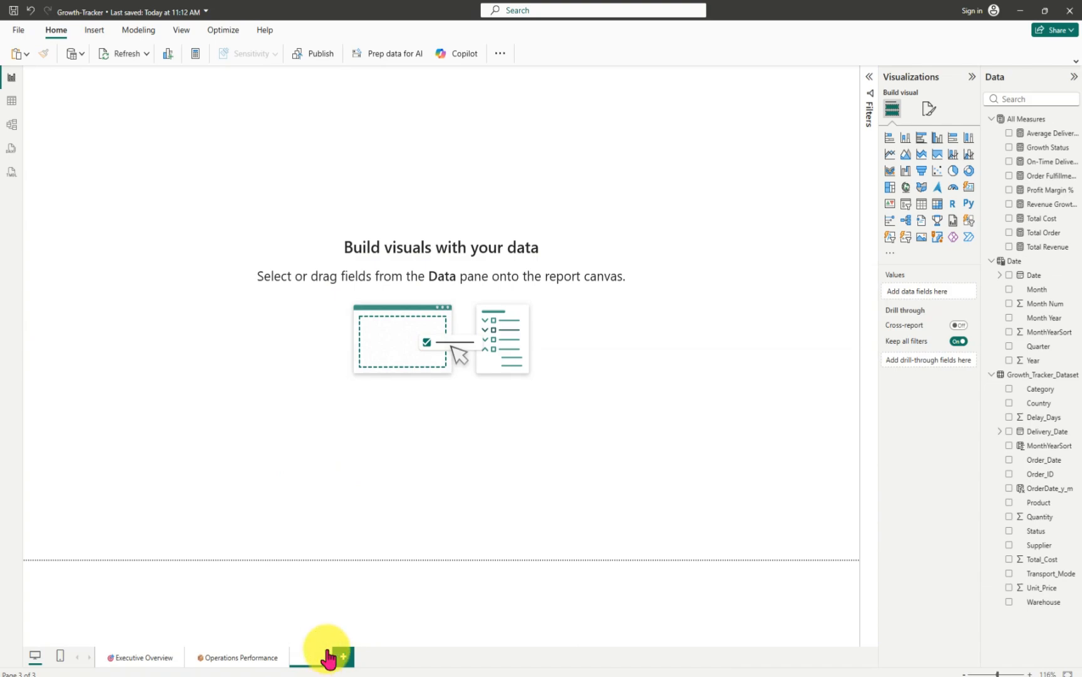
{"action": "type", "text": "Insights"}
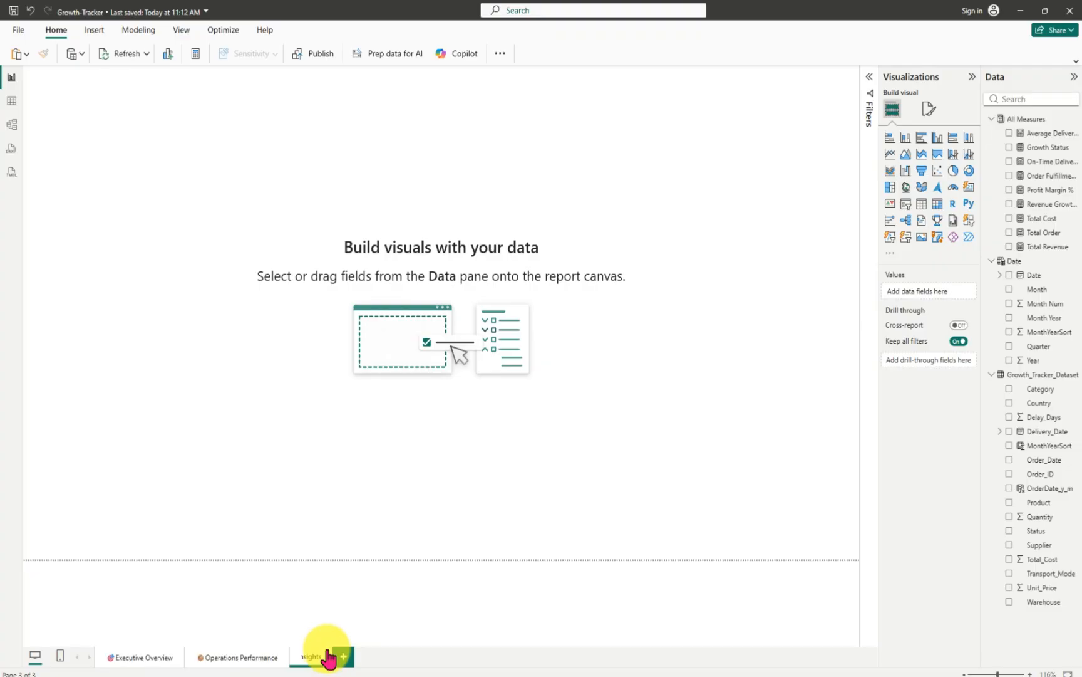
{"action": "left_click", "coordinate": [415, 654]}
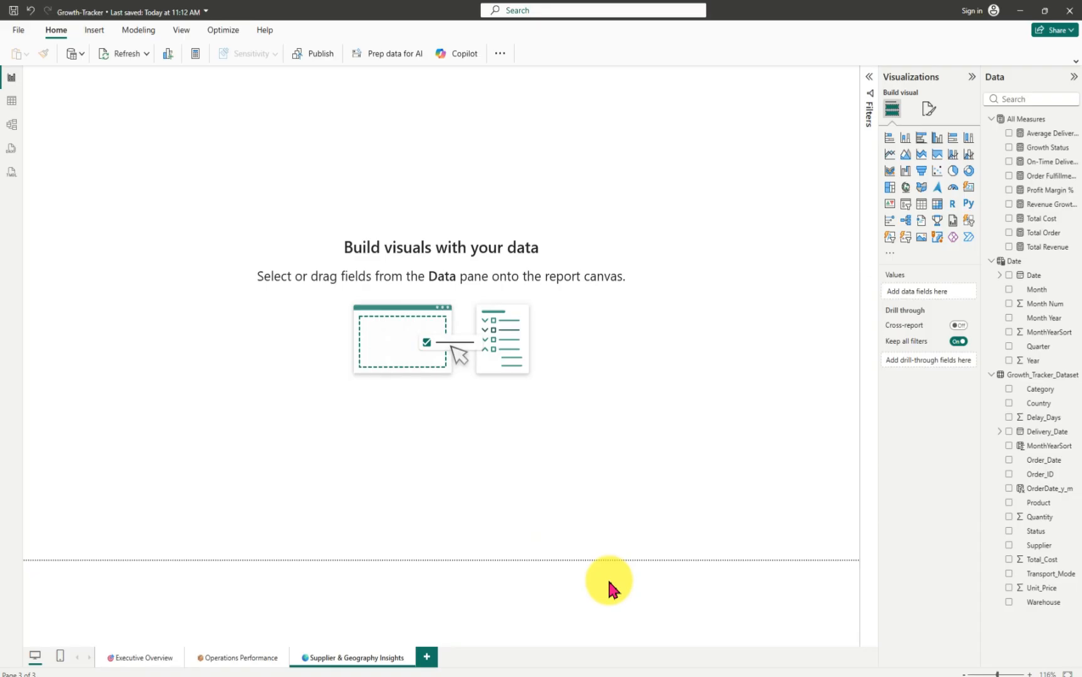
{"action": "left_click", "coordinate": [216, 658]}
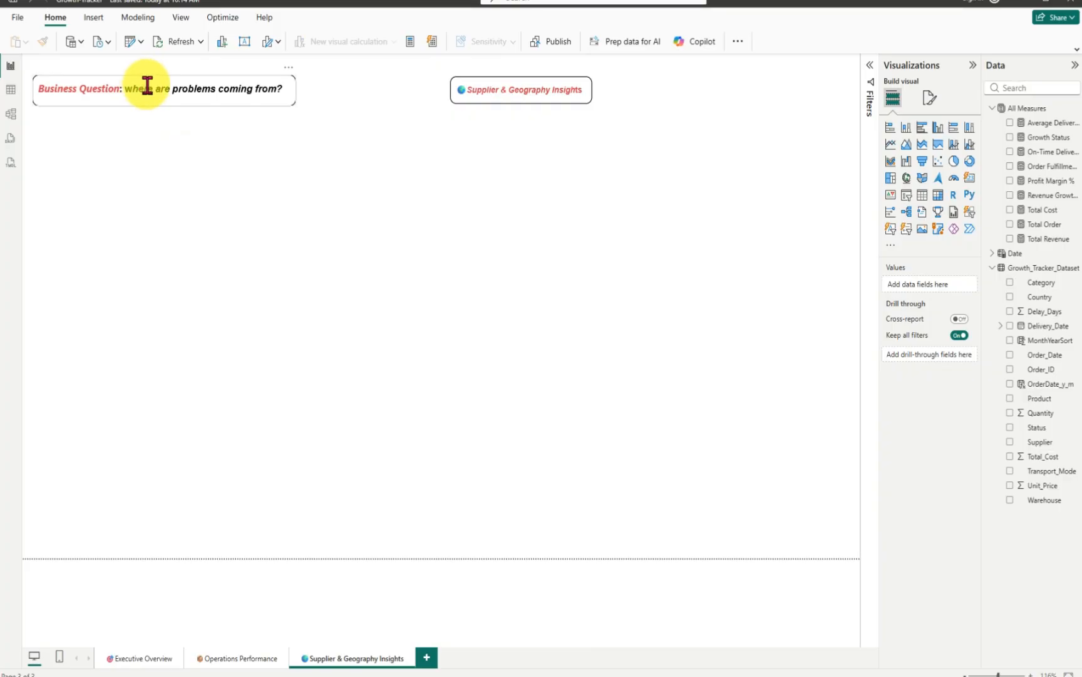
- Try to capitalise "where" in the Business Question text box, and undo the edit
{"action": "left_click", "coordinate": [131, 90]}
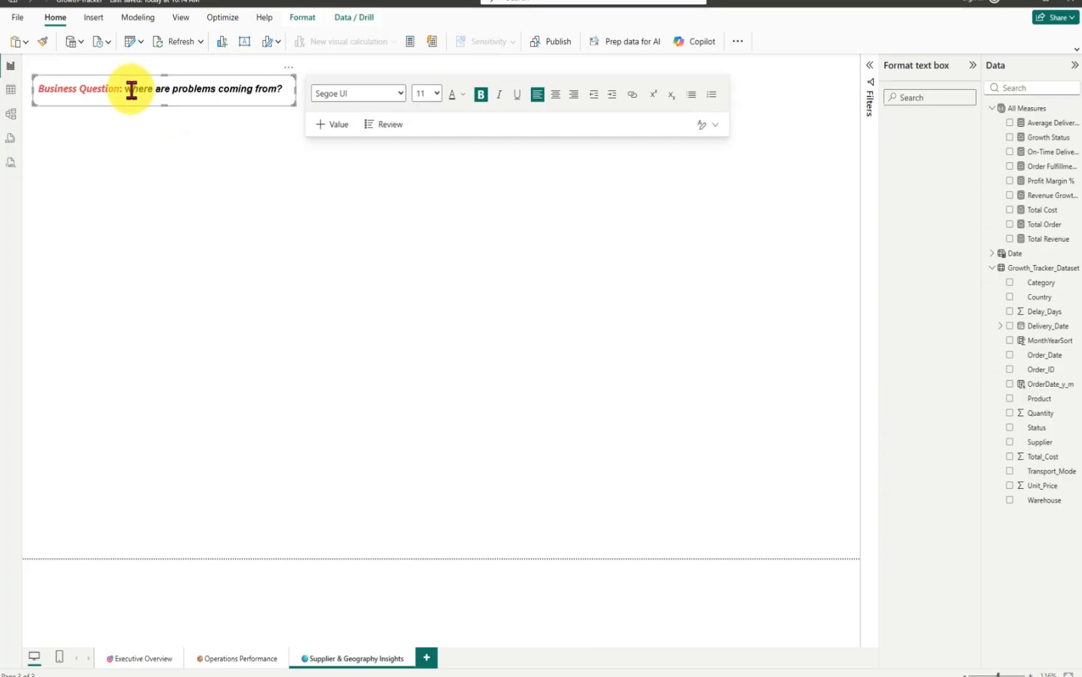
{"action": "key", "text": "BackSpace"}
{"action": "type", "text": "W"}
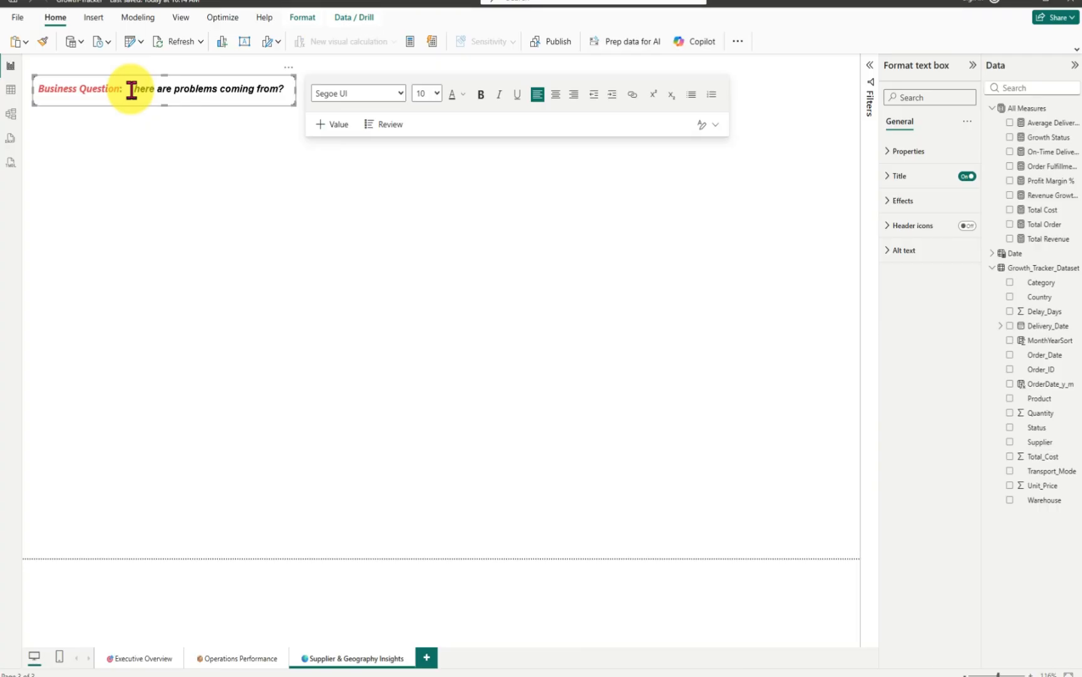
{"action": "type", "text": "W"}
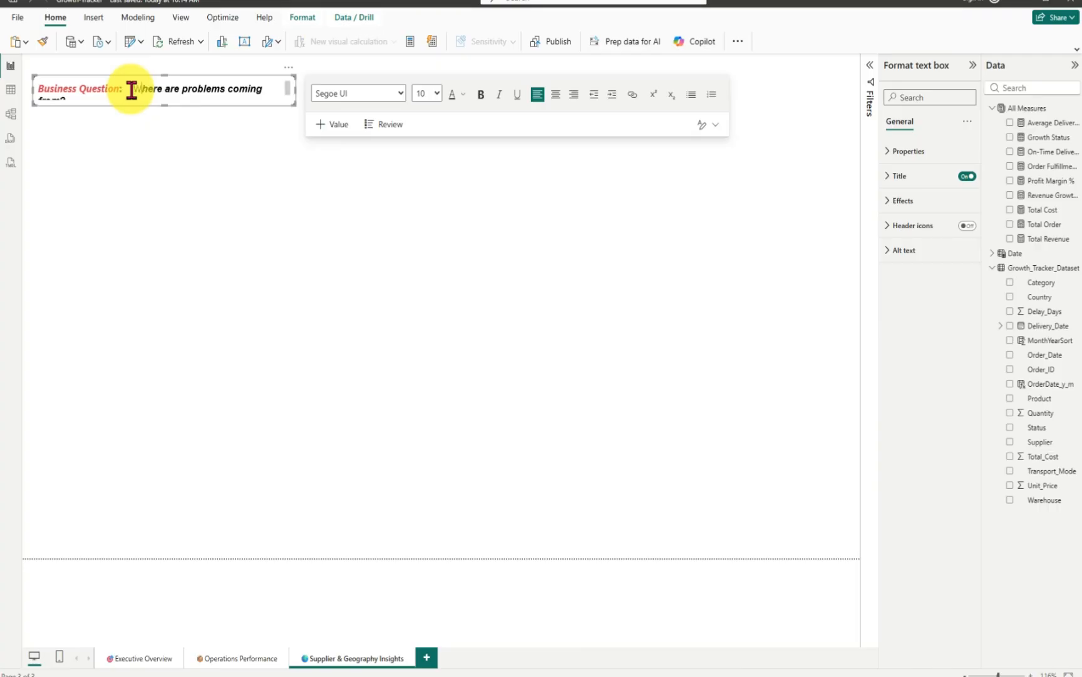
{"action": "left_click", "coordinate": [30, 2]}
{"action": "left_click", "coordinate": [232, 140]}
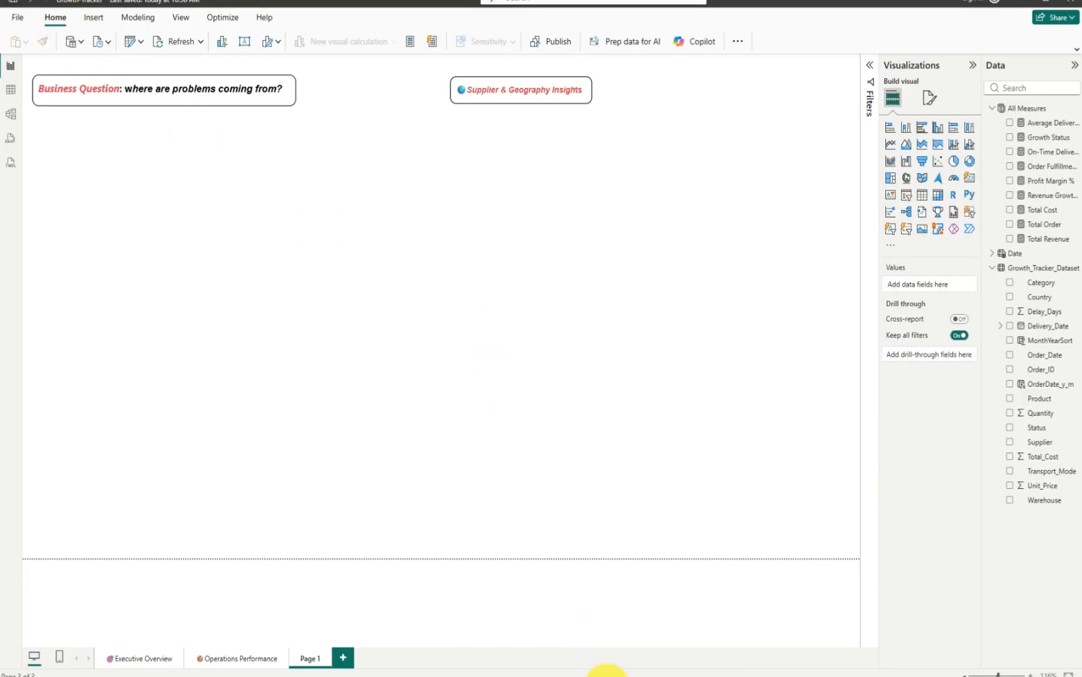
- Switch to the finished Supply Chain Growth & Profitability Tracker report, examine its Supplier & Geography Insights page, and return to the working file
{"action": "mouse_move", "coordinate": [607, 673]}
{"action": "left_click", "coordinate": [645, 642]}
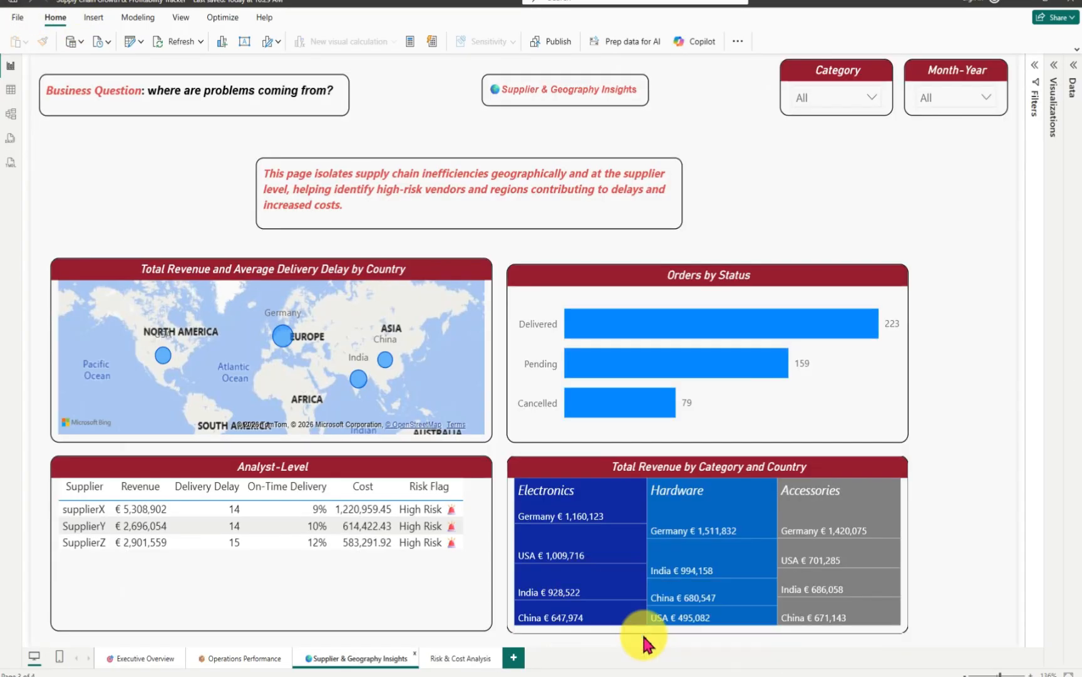
{"action": "key", "text": "alt+Tab"}
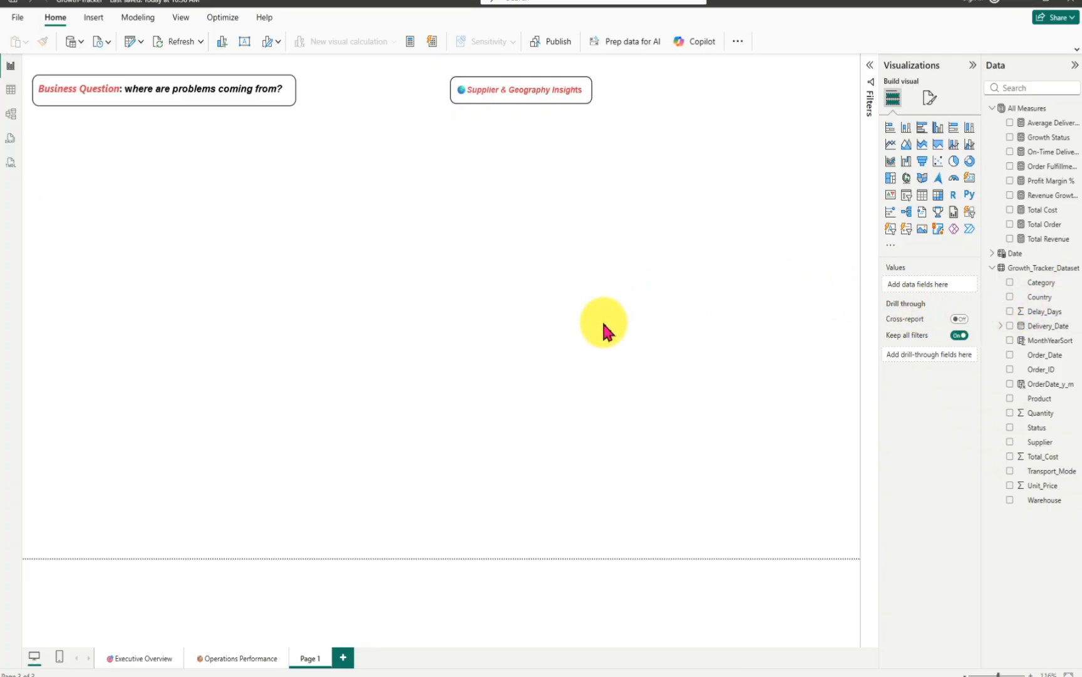
- Insert an empty map visual on the new page and place it below the Business Question box
{"action": "left_click", "coordinate": [909, 179]}
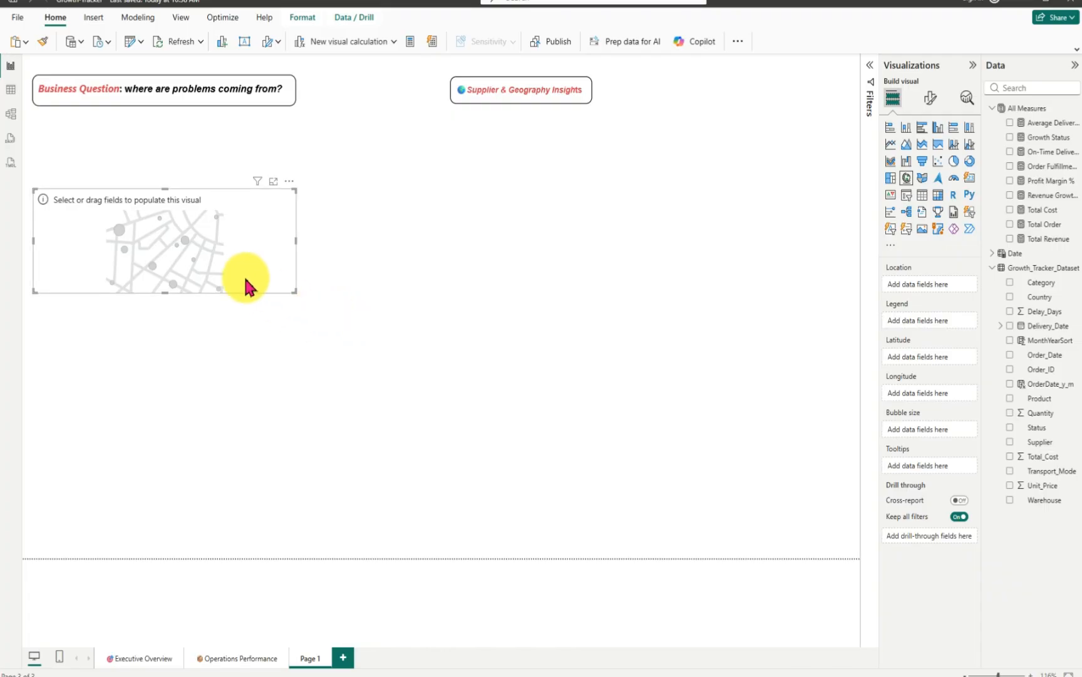
{"action": "left_click_drag", "start_coordinate": [246, 282], "coordinate": [255, 254]}
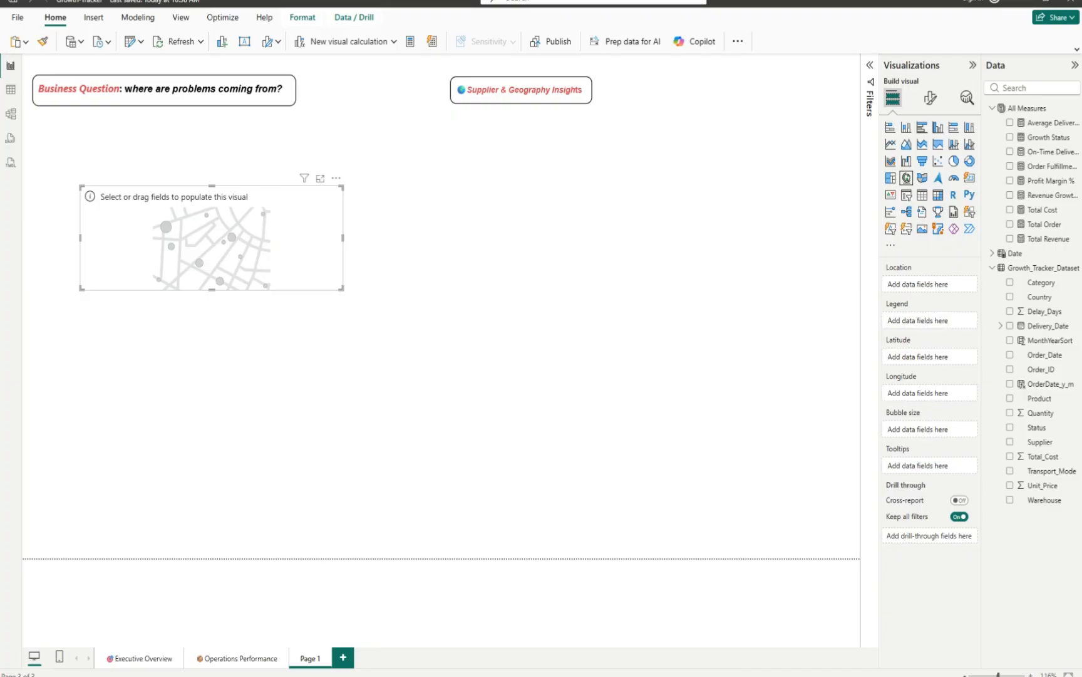
{"action": "left_click", "coordinate": [305, 413]}
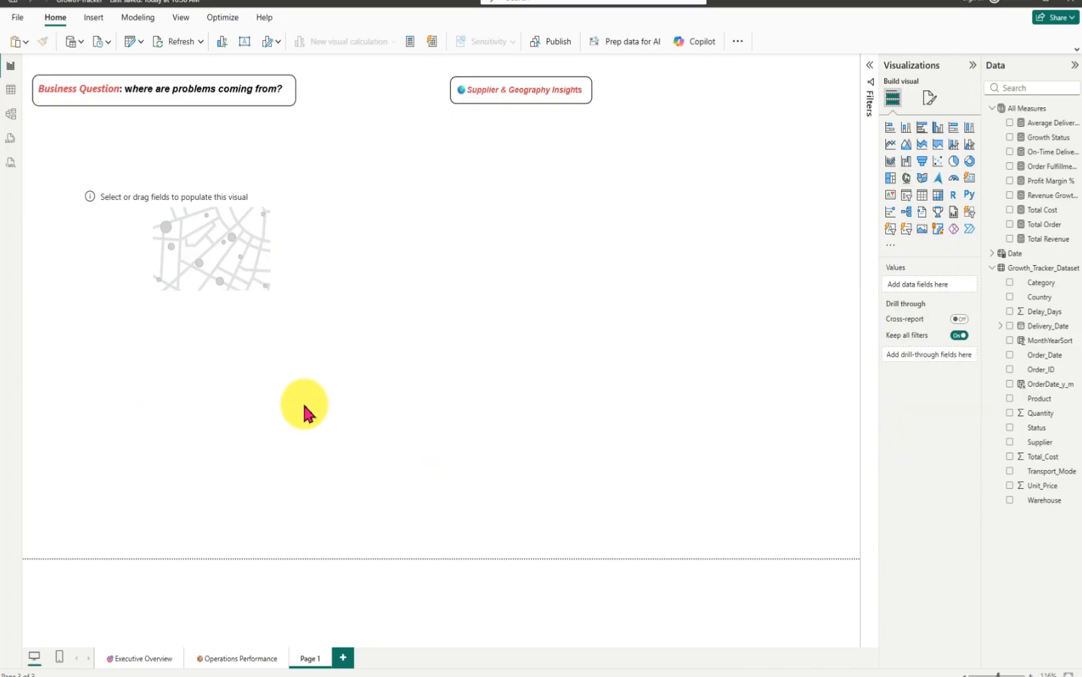
- Paste the copied country map, place it below the empty map, and remove its broken fields
{"action": "key", "text": "ctrl+v"}
{"action": "left_click_drag", "start_coordinate": [319, 339], "coordinate": [335, 435]}
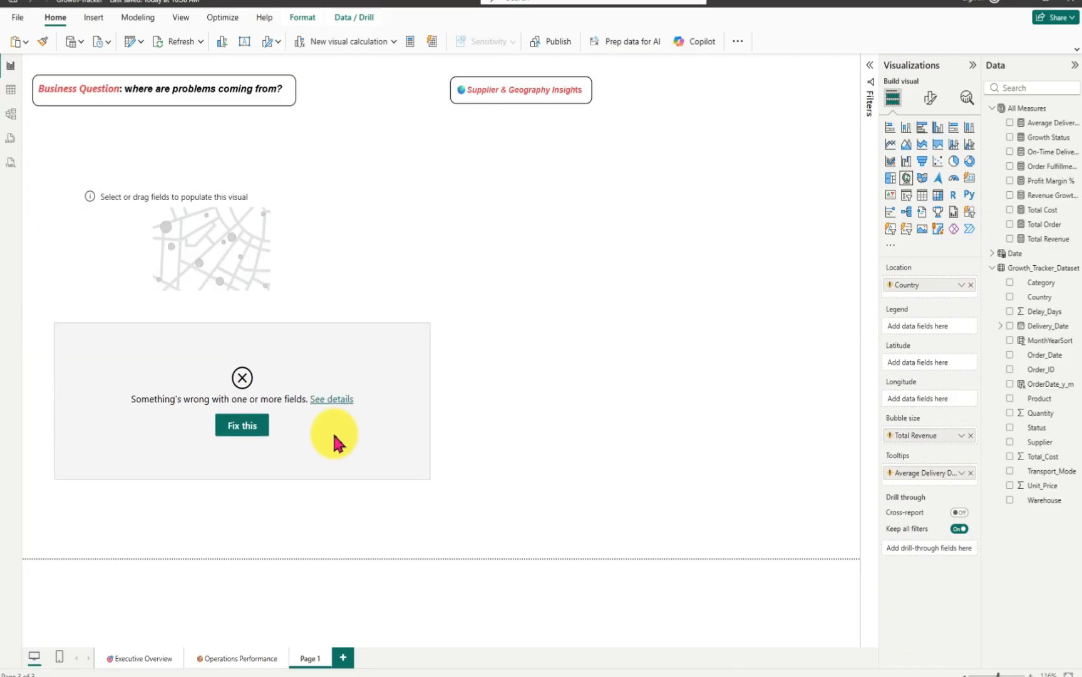
{"action": "left_click", "coordinate": [248, 426]}
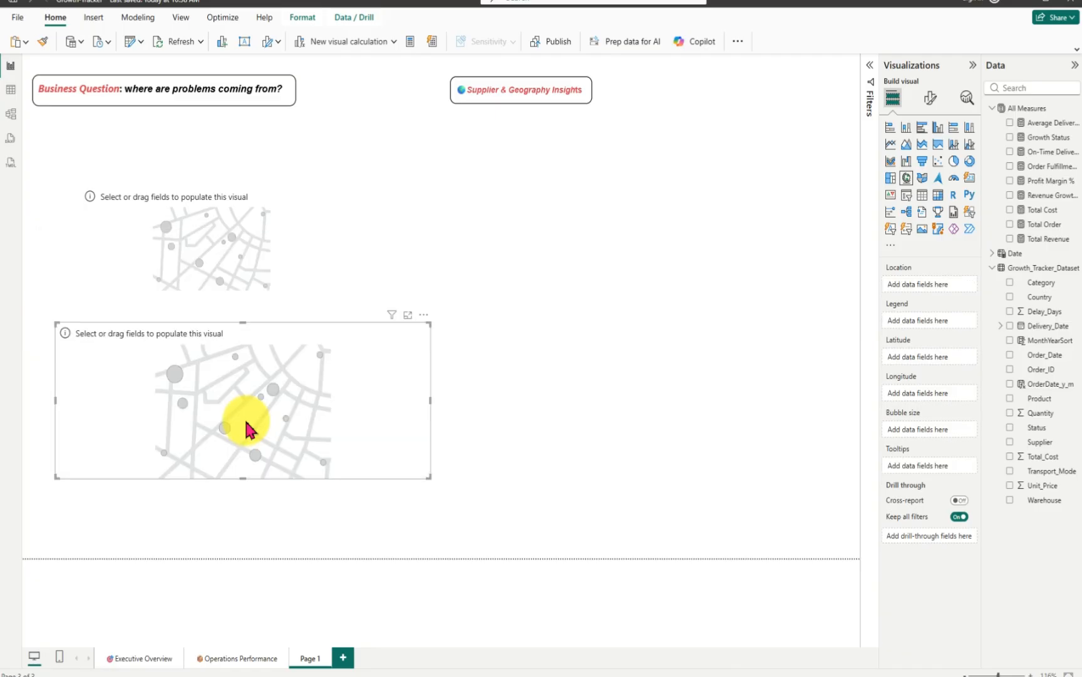
- Move the upper empty map slightly, widen it and adjust its height to sit above the pasted map
{"action": "left_click", "coordinate": [177, 227]}
{"action": "left_click_drag", "start_coordinate": [177, 227], "coordinate": [145, 225]}
{"action": "left_click", "coordinate": [177, 422]}
{"action": "left_click_drag", "start_coordinate": [344, 224], "coordinate": [414, 232]}
{"action": "left_click_drag", "start_coordinate": [247, 274], "coordinate": [246, 283]}
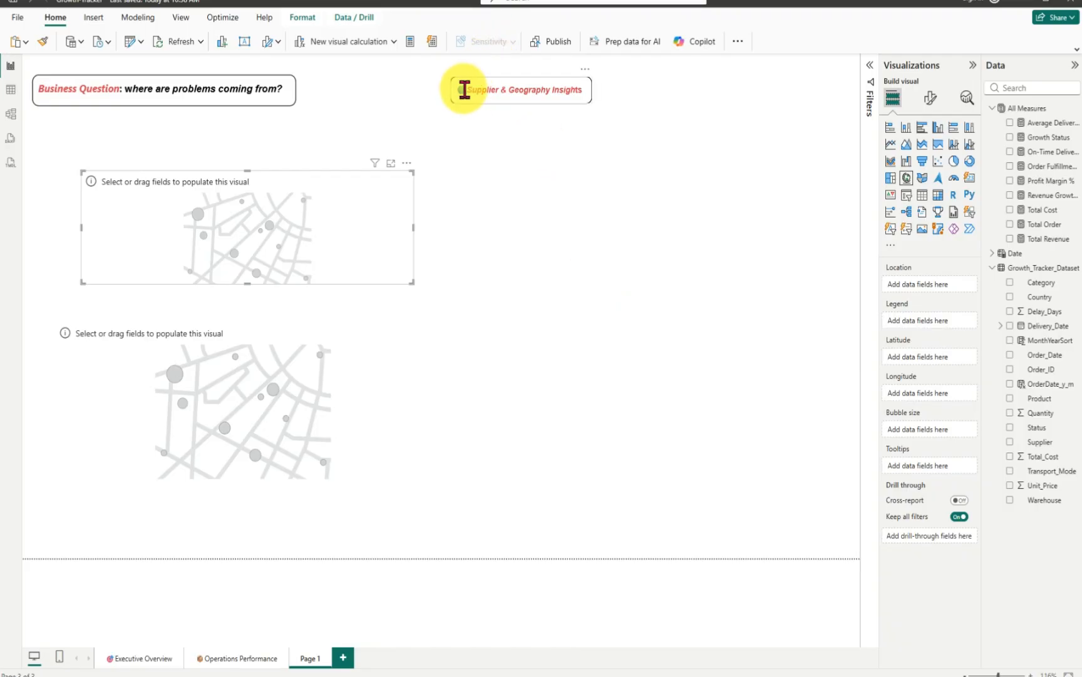
- Rename the new report page as Supplier & Geography Insights, reusing the copied title text with its globe emoji
{"action": "left_click_drag", "start_coordinate": [460, 91], "coordinate": [582, 89]}
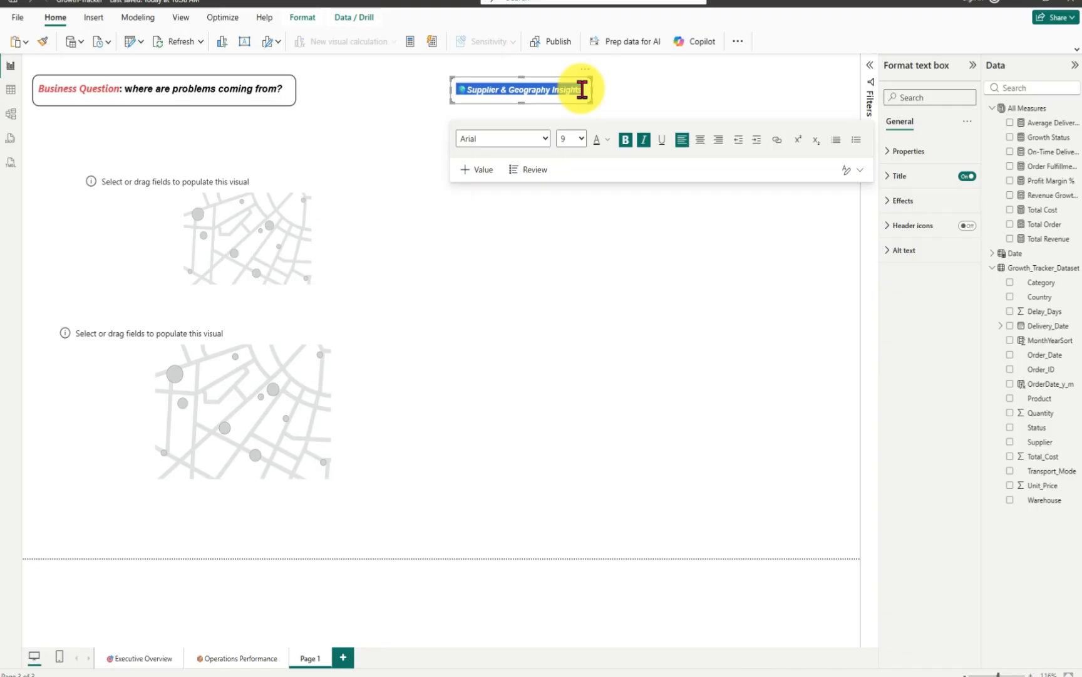
{"action": "key", "text": "ctrl+c"}
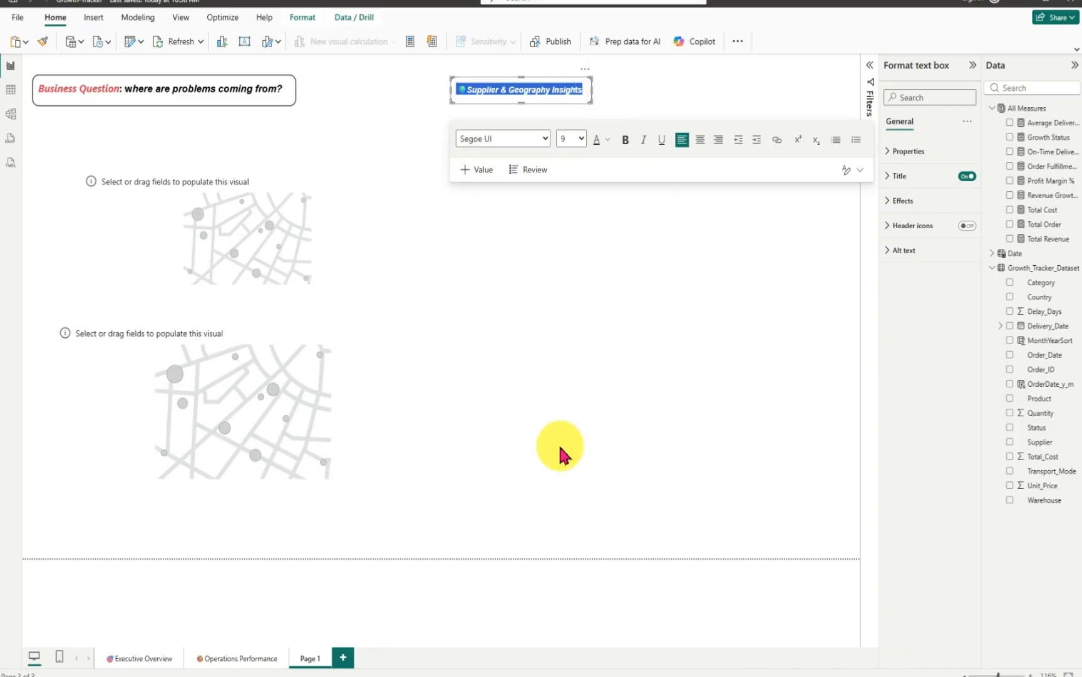
{"action": "double_click", "coordinate": [318, 660]}
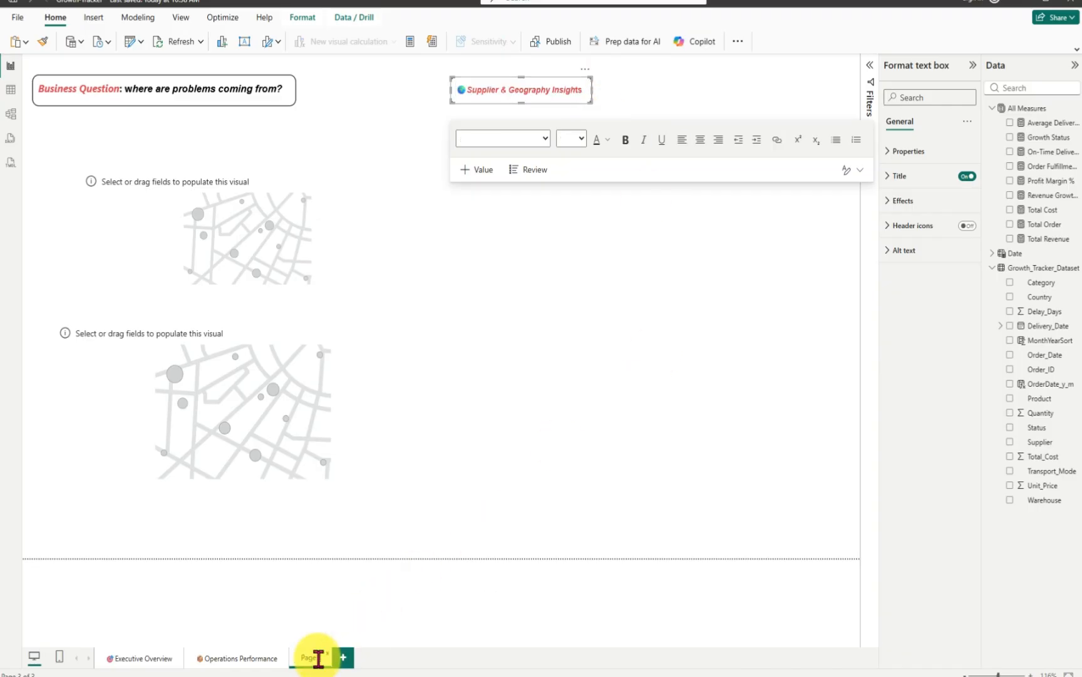
{"action": "key", "text": "BackSpace"}
{"action": "key", "text": "BackSpace"}
{"action": "key", "text": "BackSpace"}
{"action": "key", "text": "BackSpace"}
{"action": "key", "text": "BackSpace"}
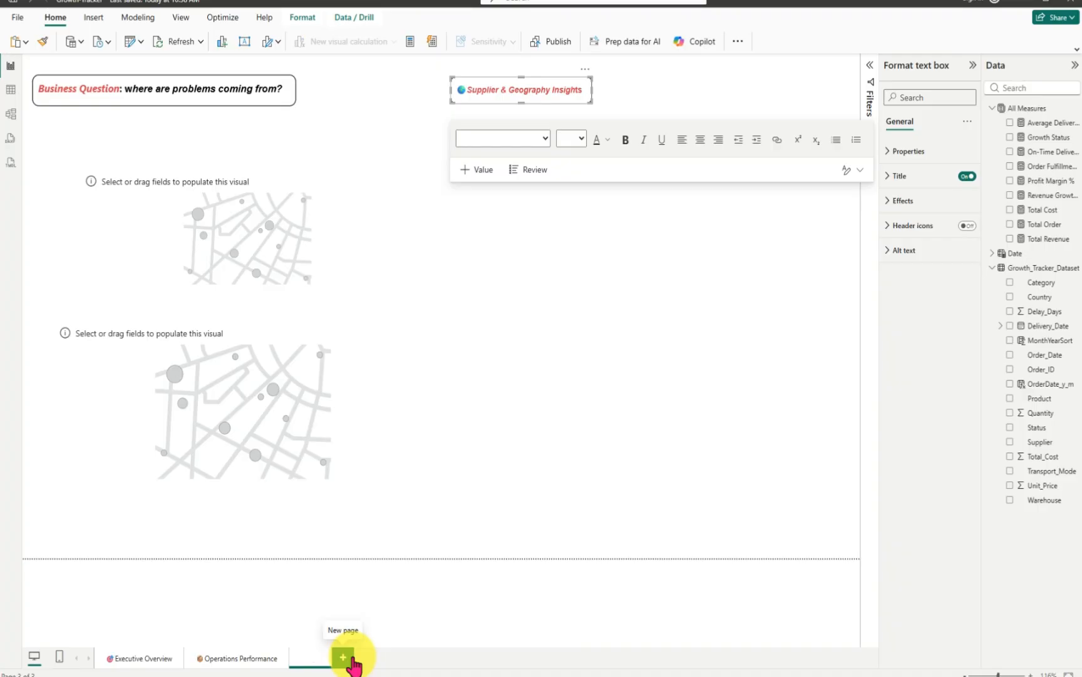
{"action": "key", "text": "ctrl+v"}
{"action": "key", "text": "Return"}
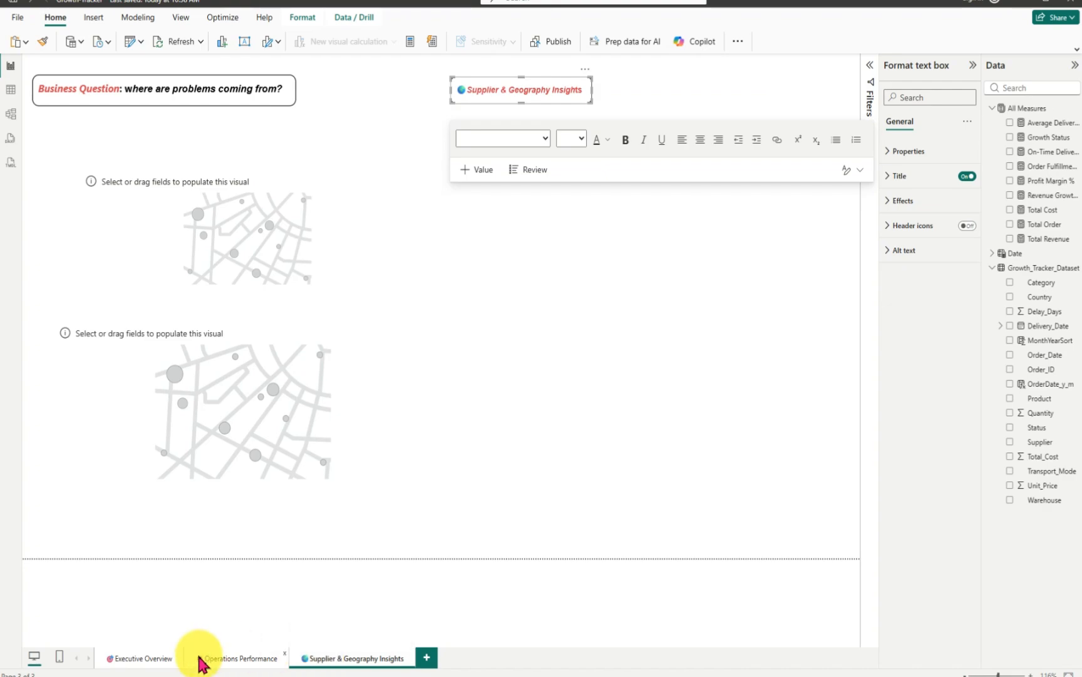
- Review the Executive Overview and Operations Performance pages, and return to the Supplier & Geography Insights page
{"action": "left_click", "coordinate": [142, 658]}
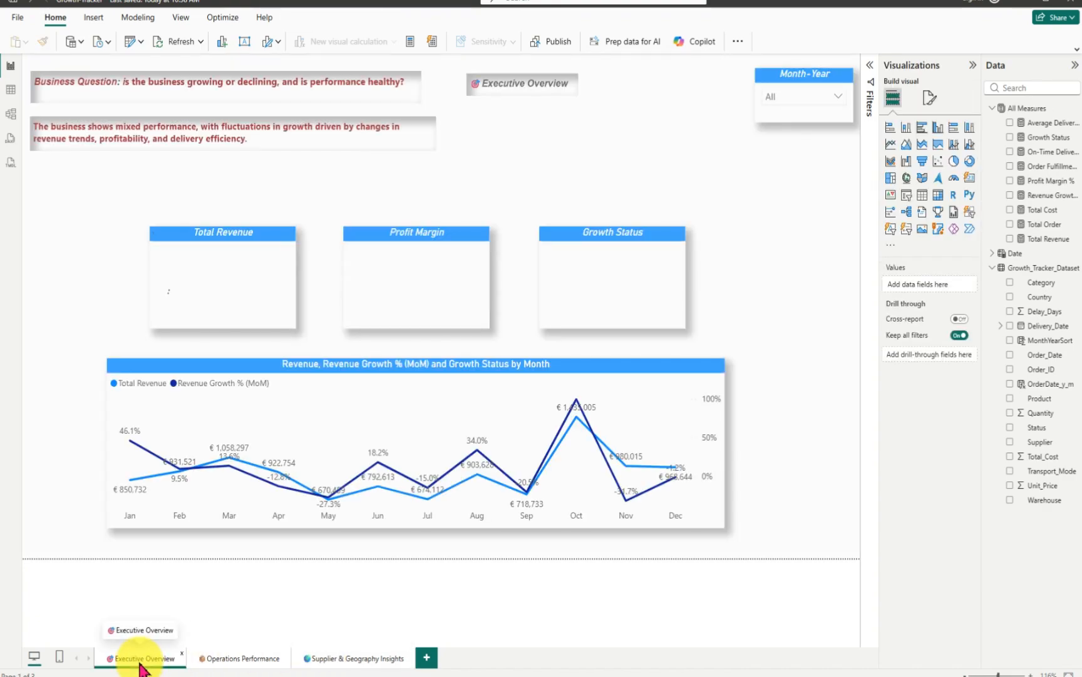
{"action": "left_click", "coordinate": [237, 658]}
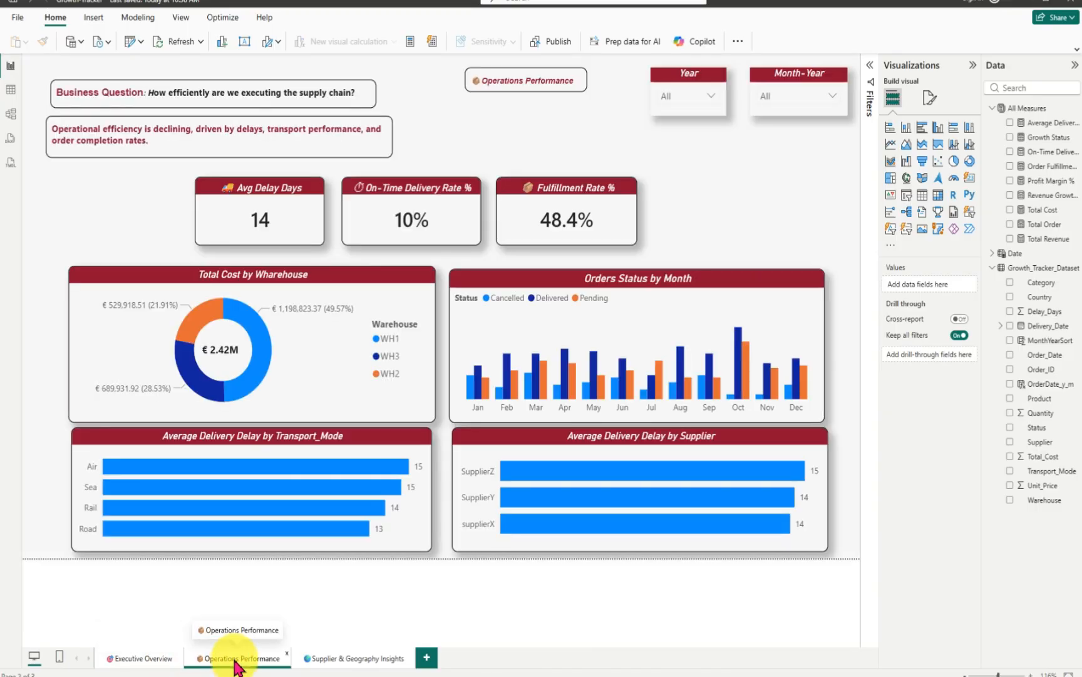
{"action": "left_click", "coordinate": [323, 658]}
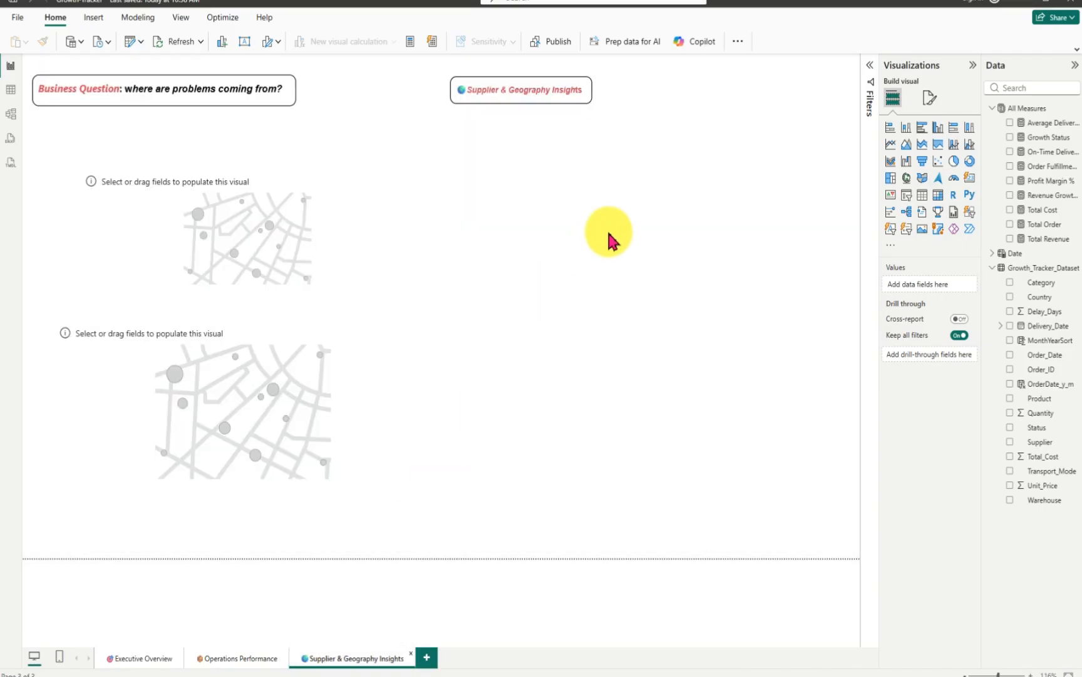
- Assign Country as the location of the upper map and make the map visual taller
{"action": "left_click", "coordinate": [171, 227]}
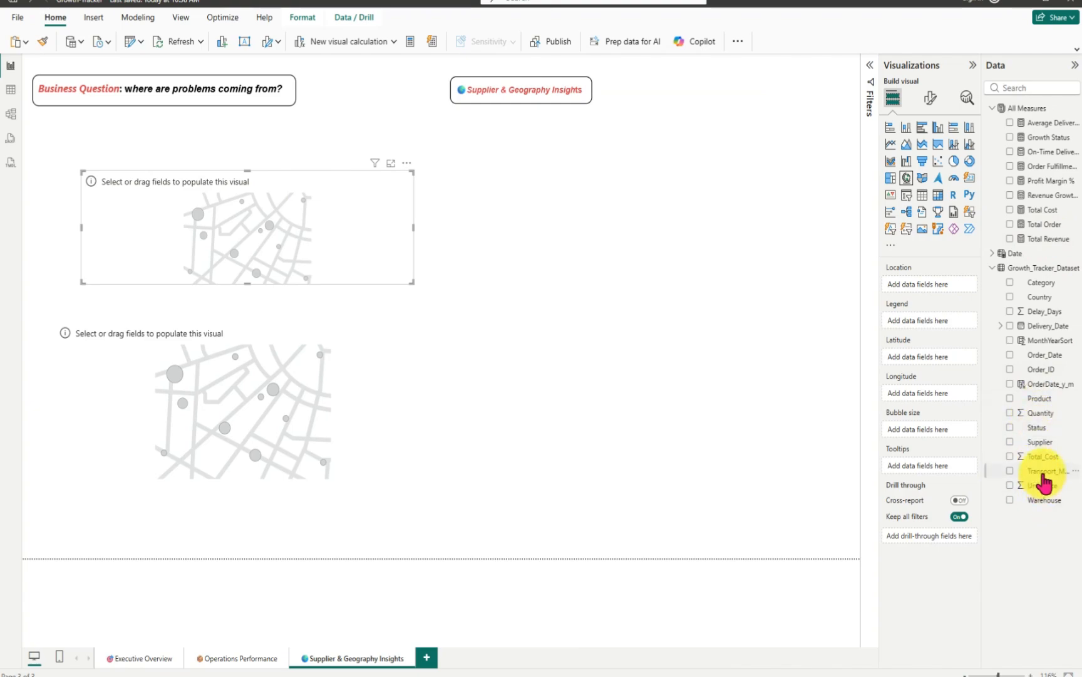
{"action": "left_click", "coordinate": [1010, 297]}
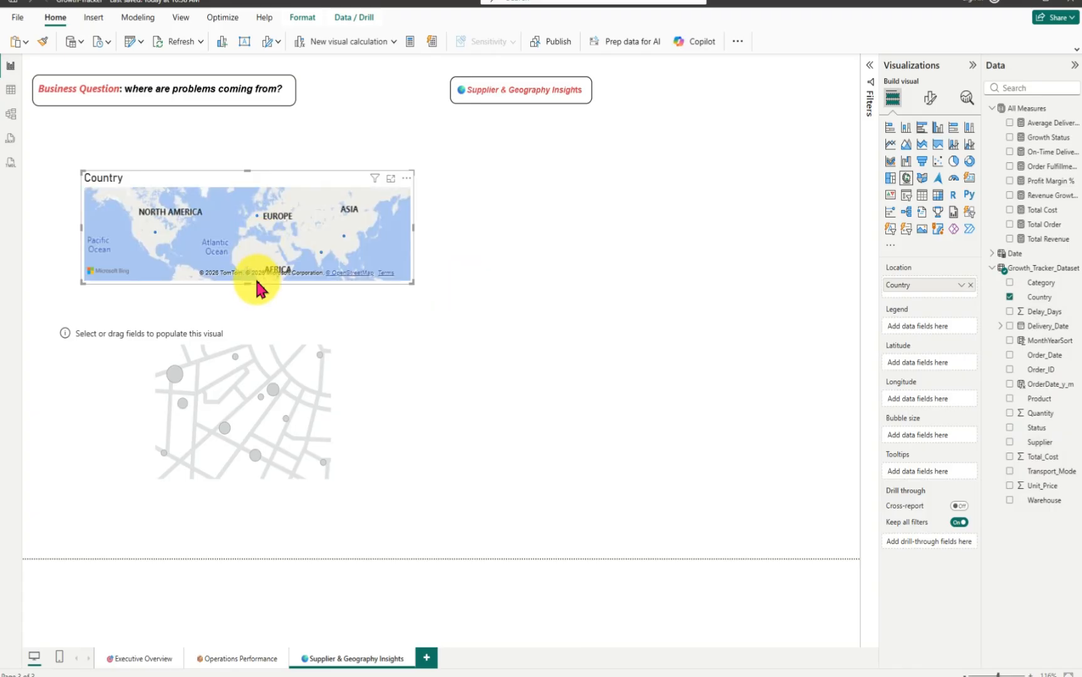
{"action": "left_click_drag", "start_coordinate": [244, 283], "coordinate": [246, 309]}
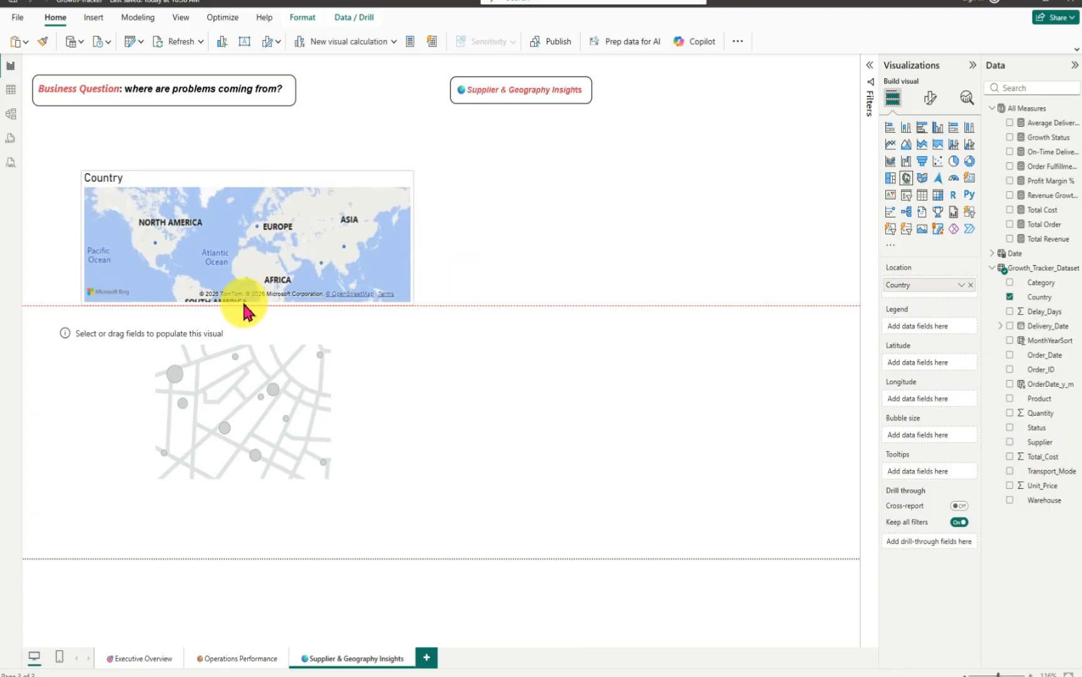
{"action": "mouse_move", "coordinate": [208, 225]}
{"action": "left_mouse_down"}
{"action": "mouse_move", "coordinate": [209, 205]}
{"action": "mouse_move", "coordinate": [211, 215]}
{"action": "left_mouse_up"}
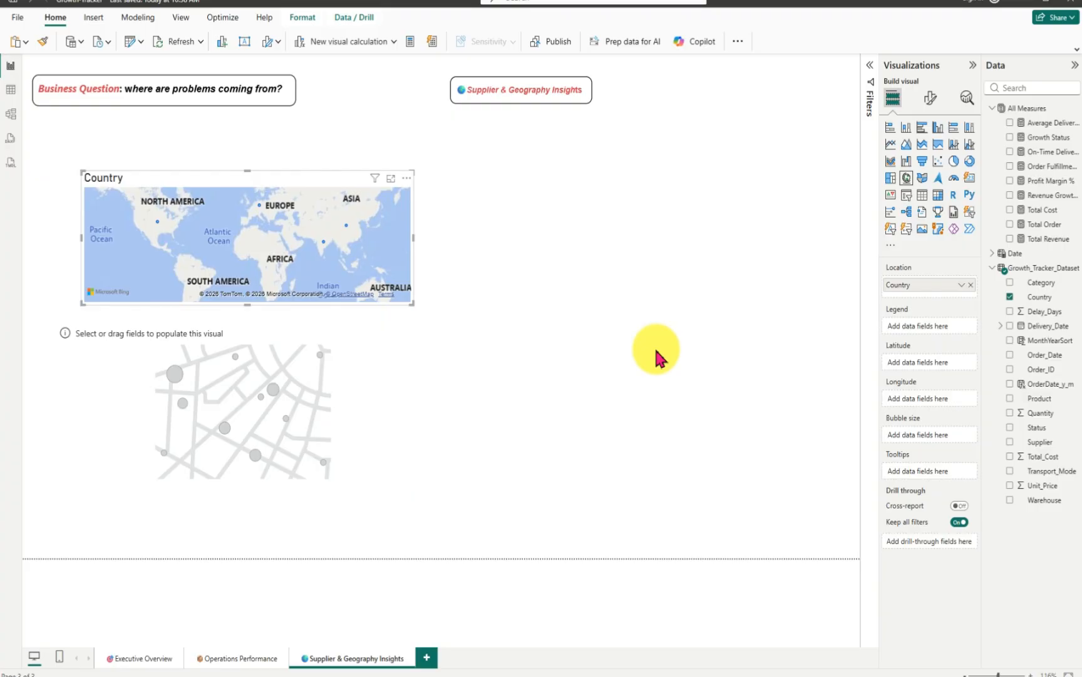
- Set Average Delivery Delay as the upper map's bubble size and increase the visual's height a little more
{"action": "left_click", "coordinate": [1010, 123]}
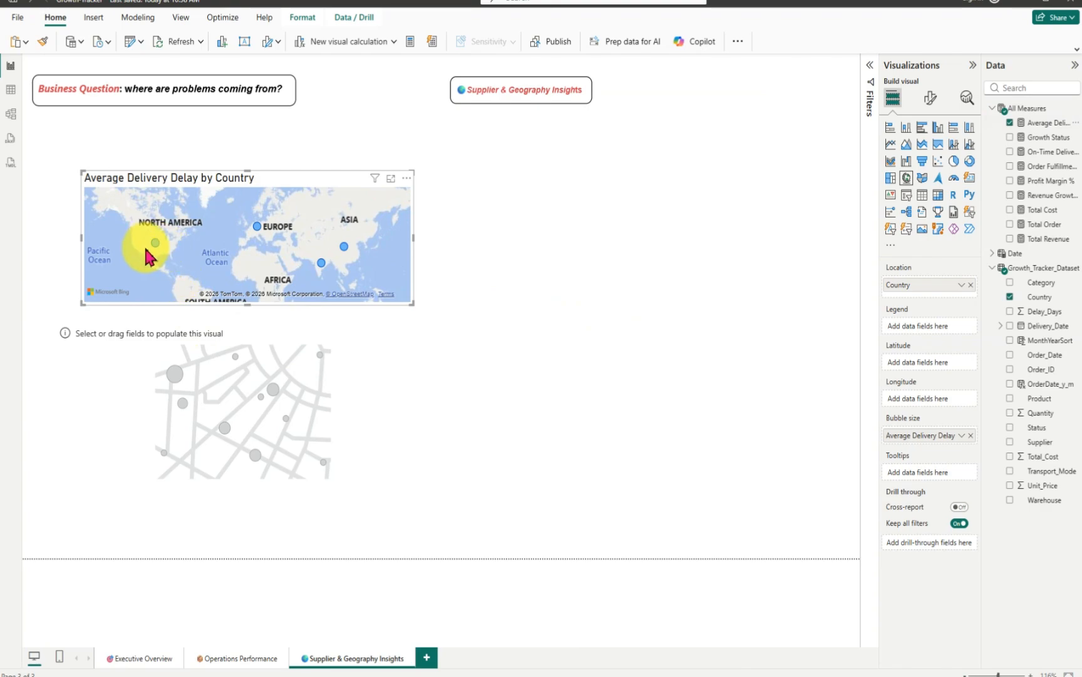
{"action": "mouse_move", "coordinate": [155, 242]}
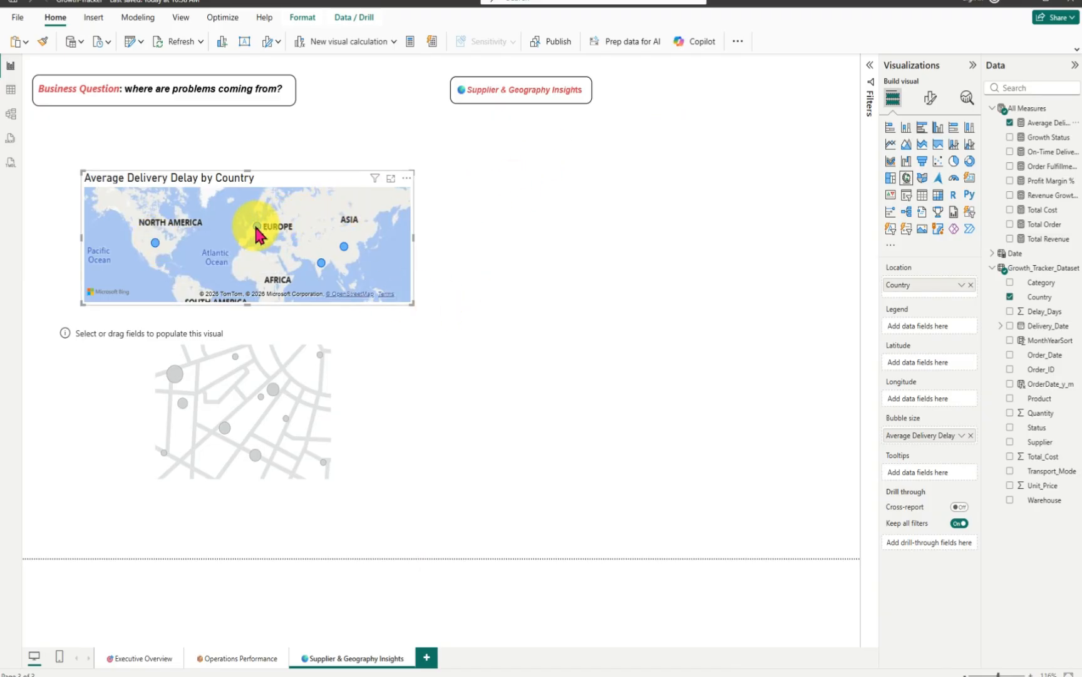
{"action": "mouse_move", "coordinate": [257, 226]}
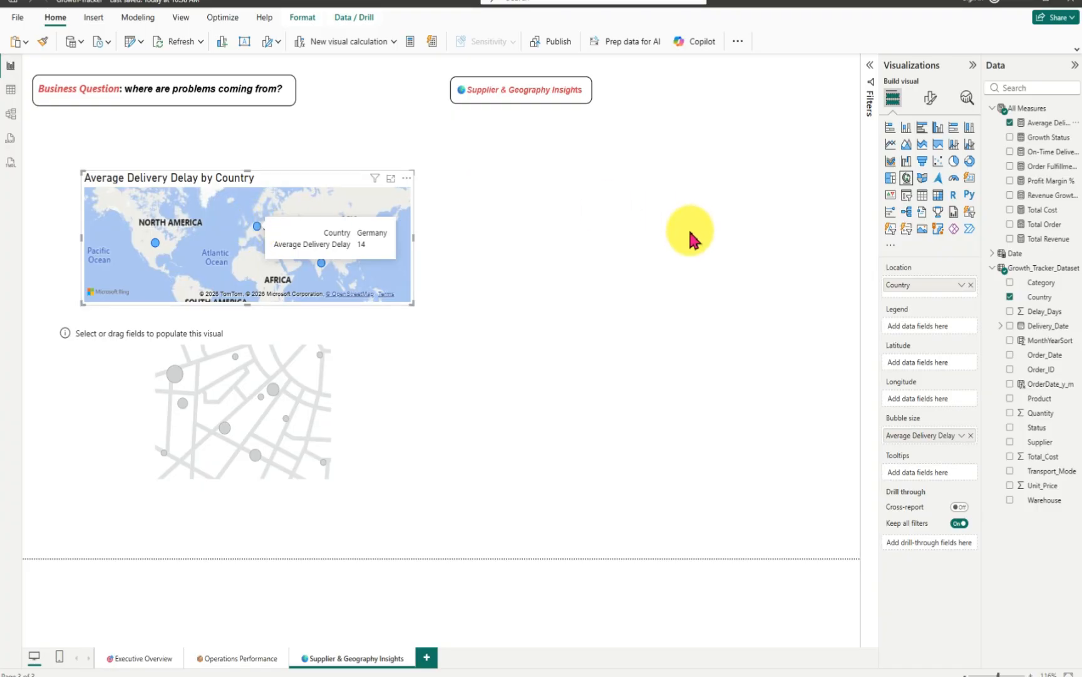
{"action": "mouse_move", "coordinate": [346, 247]}
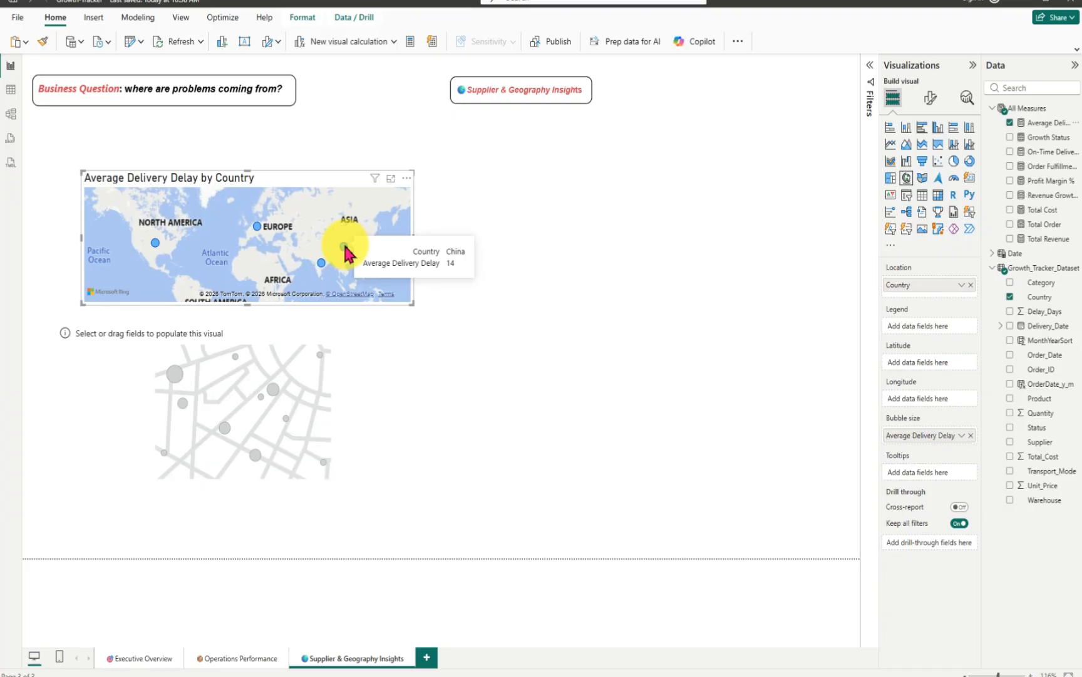
{"action": "mouse_move", "coordinate": [322, 263]}
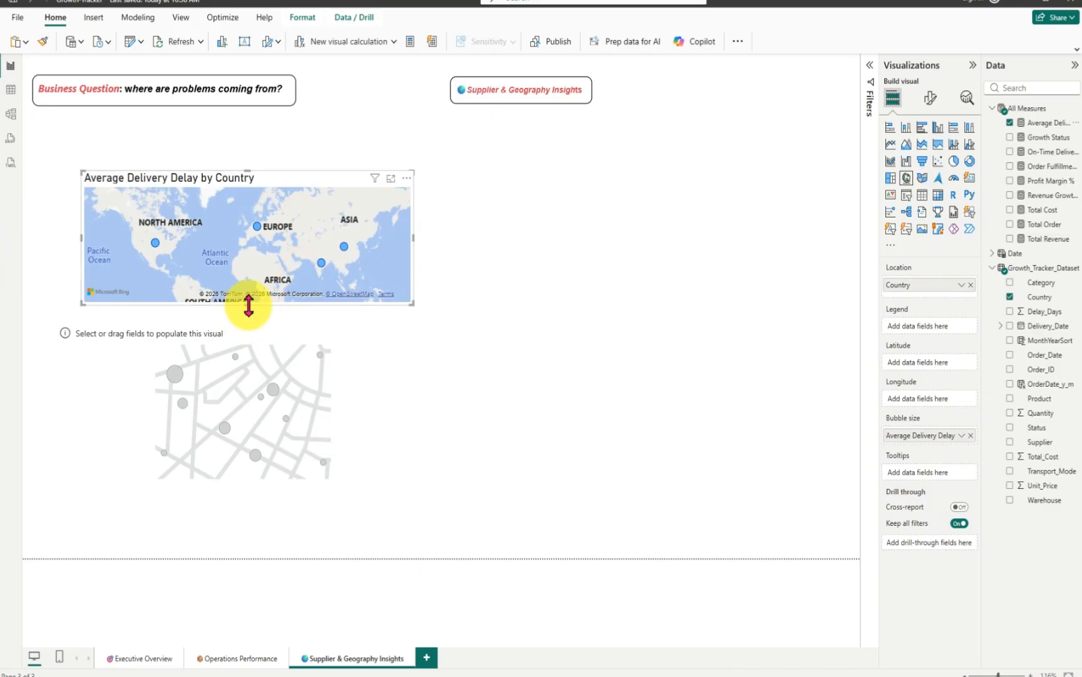
{"action": "left_click_drag", "start_coordinate": [248, 305], "coordinate": [248, 320]}
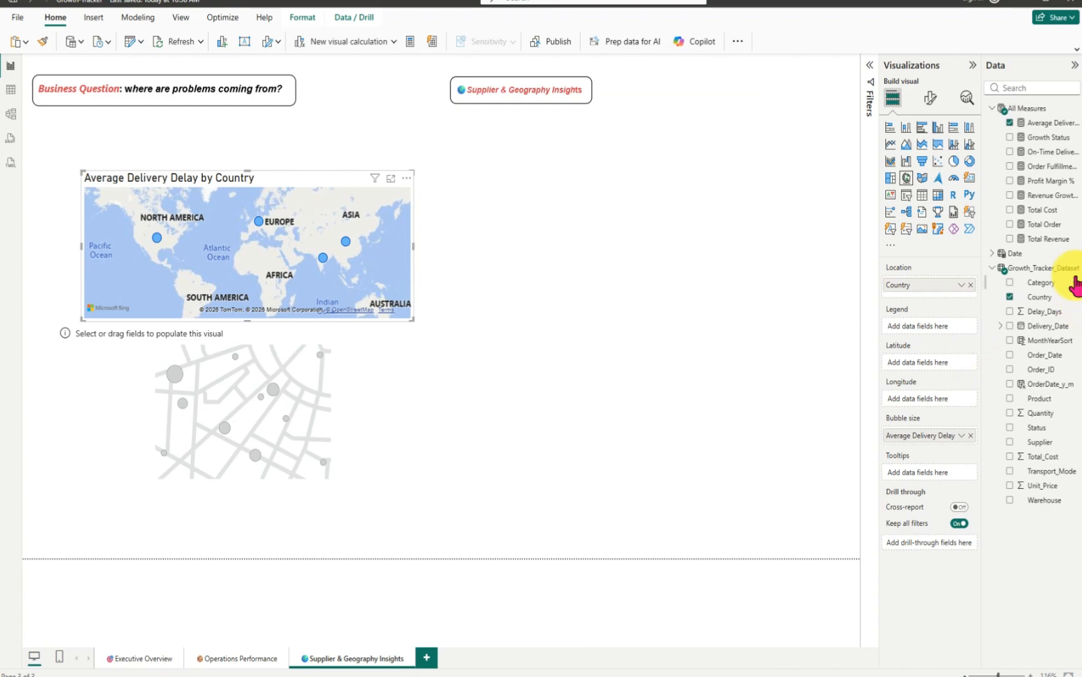
- Move Average Delivery Delay to the upper map's tooltips and use Total Revenue for its bubble size
{"action": "left_click_drag", "start_coordinate": [1039, 248], "coordinate": [1019, 227]}
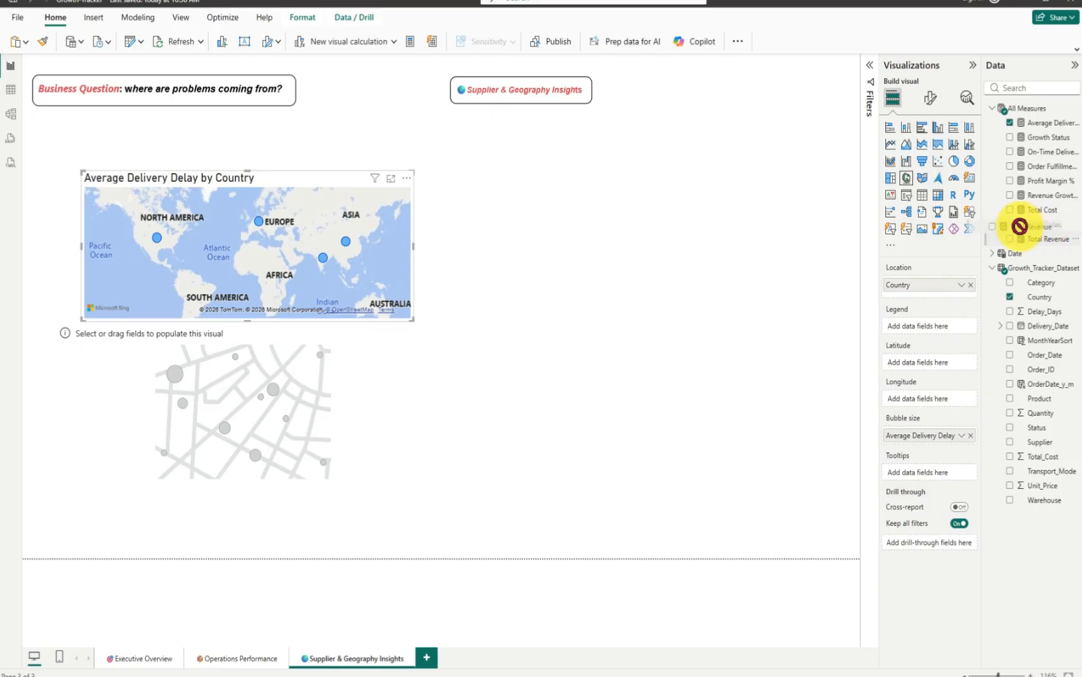
{"action": "left_click_drag", "start_coordinate": [1020, 226], "coordinate": [1006, 230]}
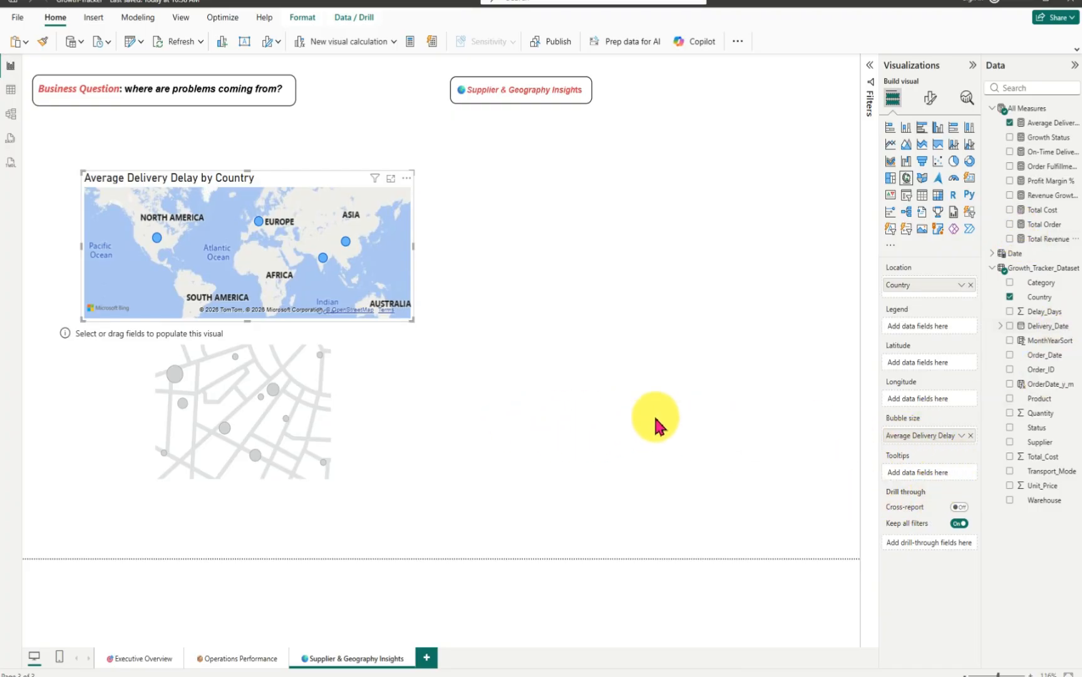
{"action": "left_click_drag", "start_coordinate": [925, 442], "coordinate": [923, 476]}
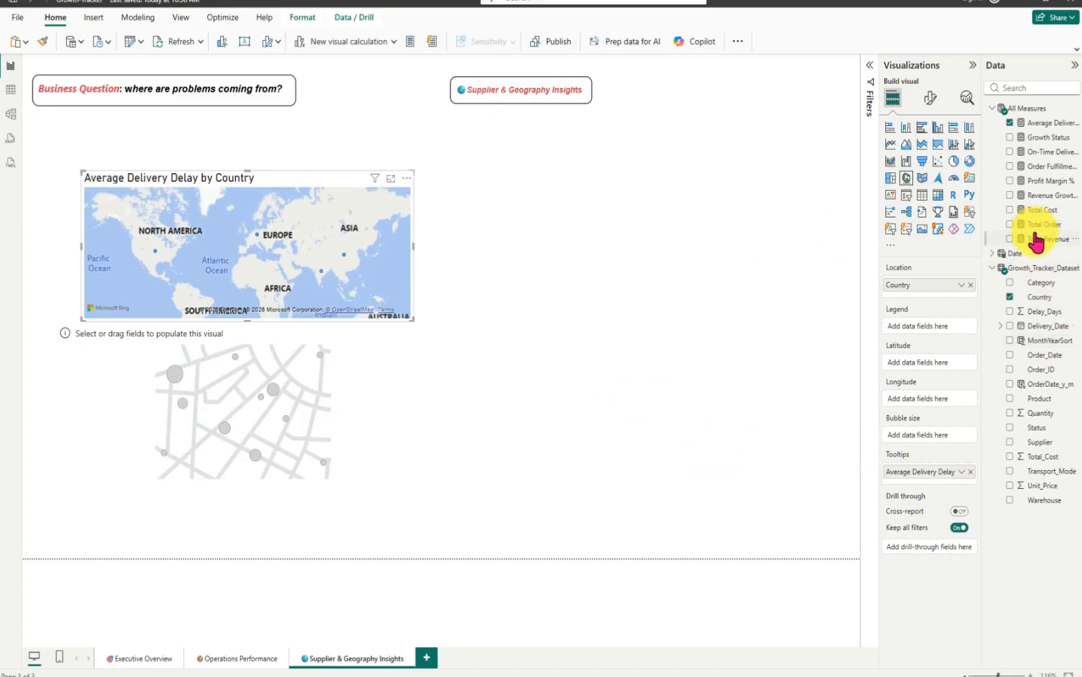
{"action": "left_click_drag", "start_coordinate": [1037, 240], "coordinate": [927, 438]}
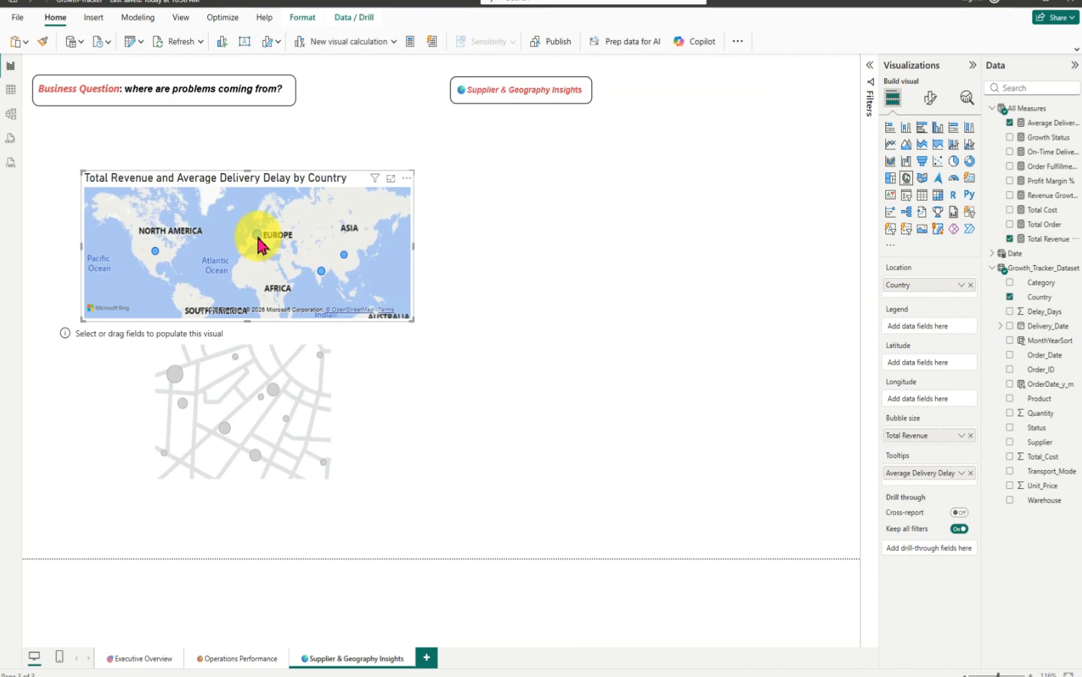
{"action": "mouse_move", "coordinate": [258, 239]}
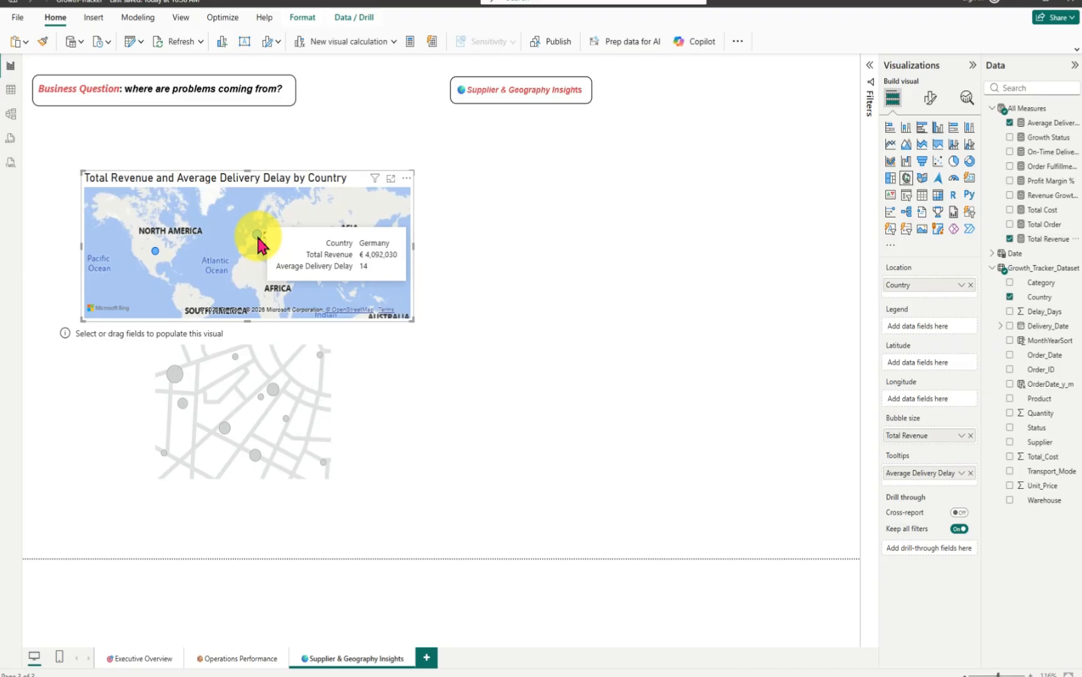
- Remove Average Delivery Delay from the upper map's tooltips and add it back to compare the tooltip contents
{"action": "left_click_drag", "start_coordinate": [932, 474], "coordinate": [741, 465]}
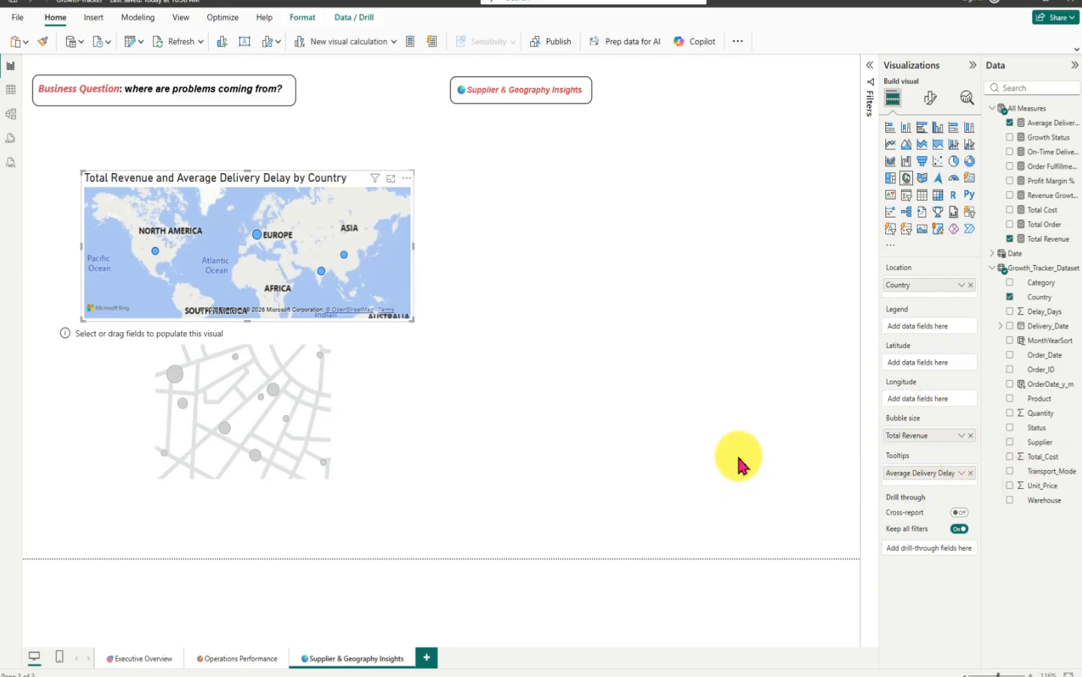
{"action": "left_click", "coordinate": [971, 473]}
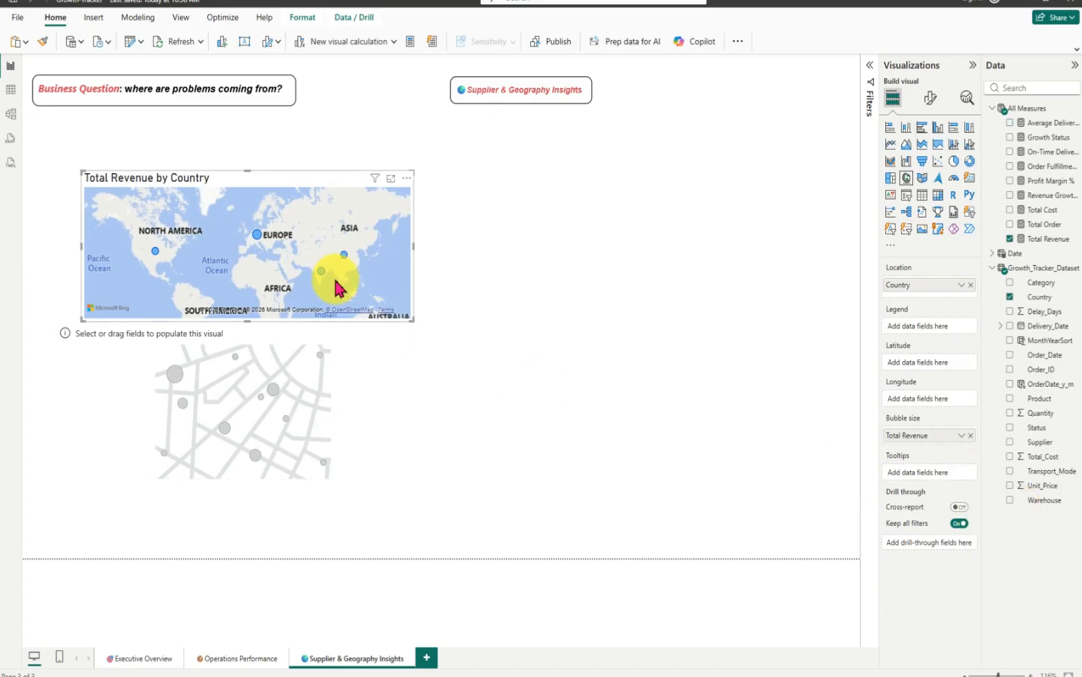
{"action": "mouse_move", "coordinate": [344, 260]}
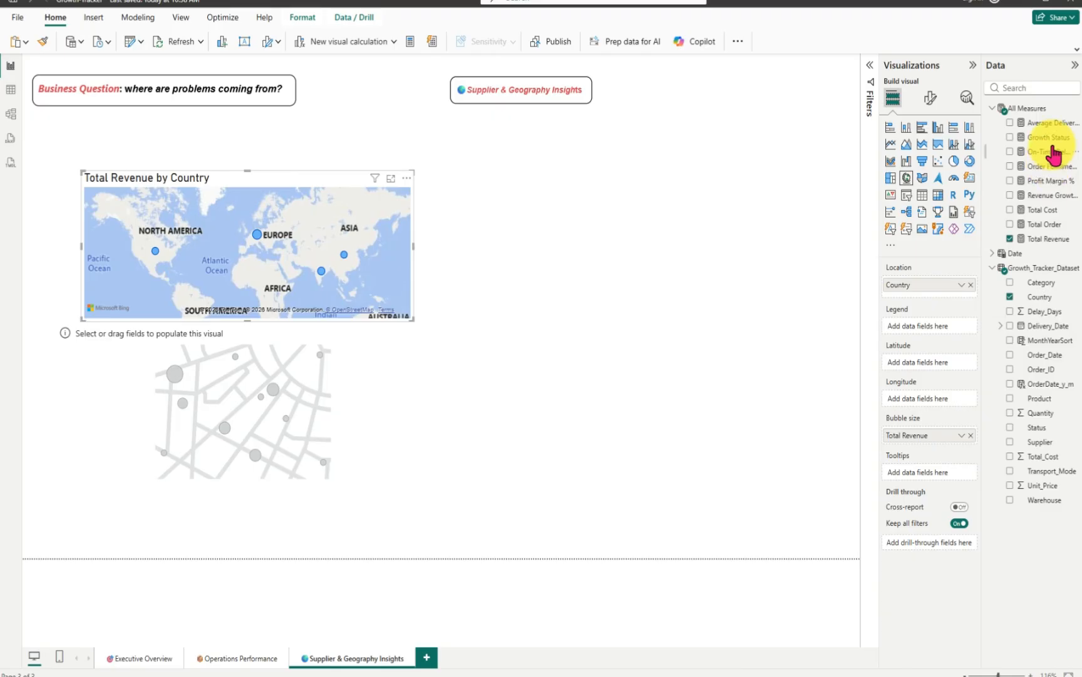
{"action": "left_click_drag", "start_coordinate": [1056, 153], "coordinate": [933, 483]}
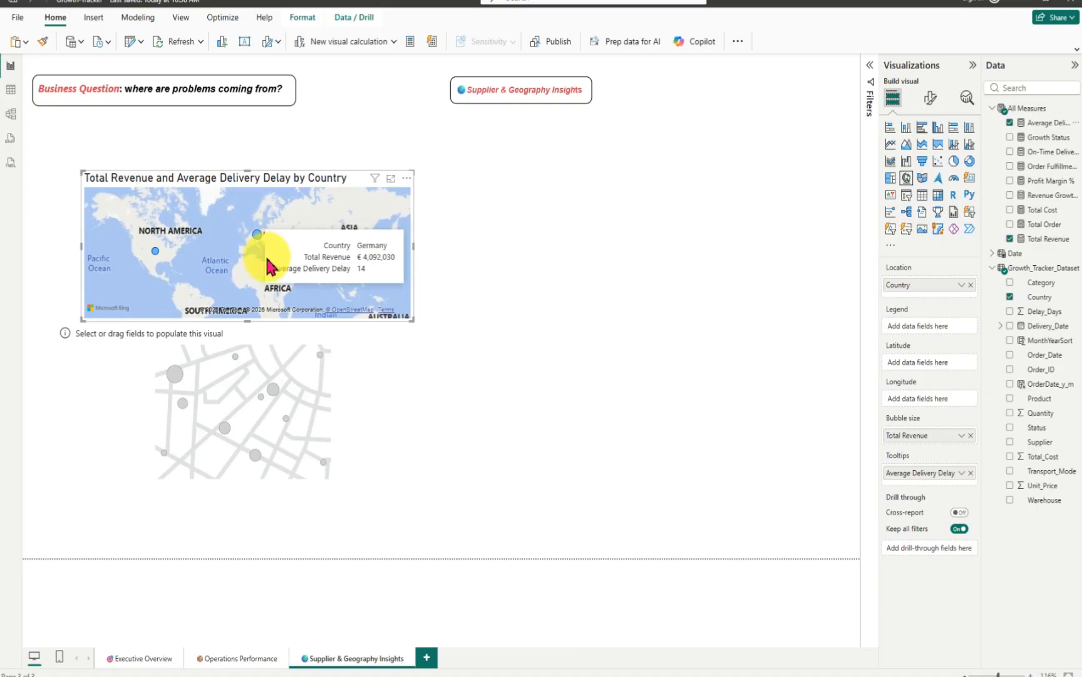
{"action": "mouse_move", "coordinate": [156, 251]}
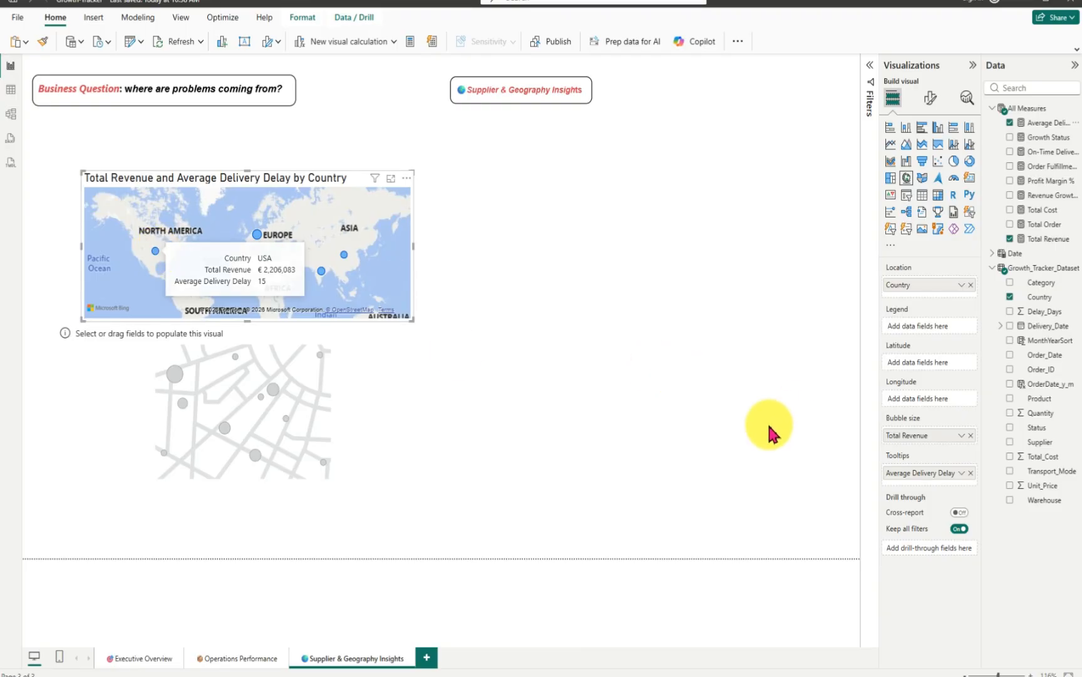
- Populate the lower formatted map with Country as location, Total Revenue as bubble size and Average Delivery Delay as tooltip
{"action": "left_click", "coordinate": [283, 347]}
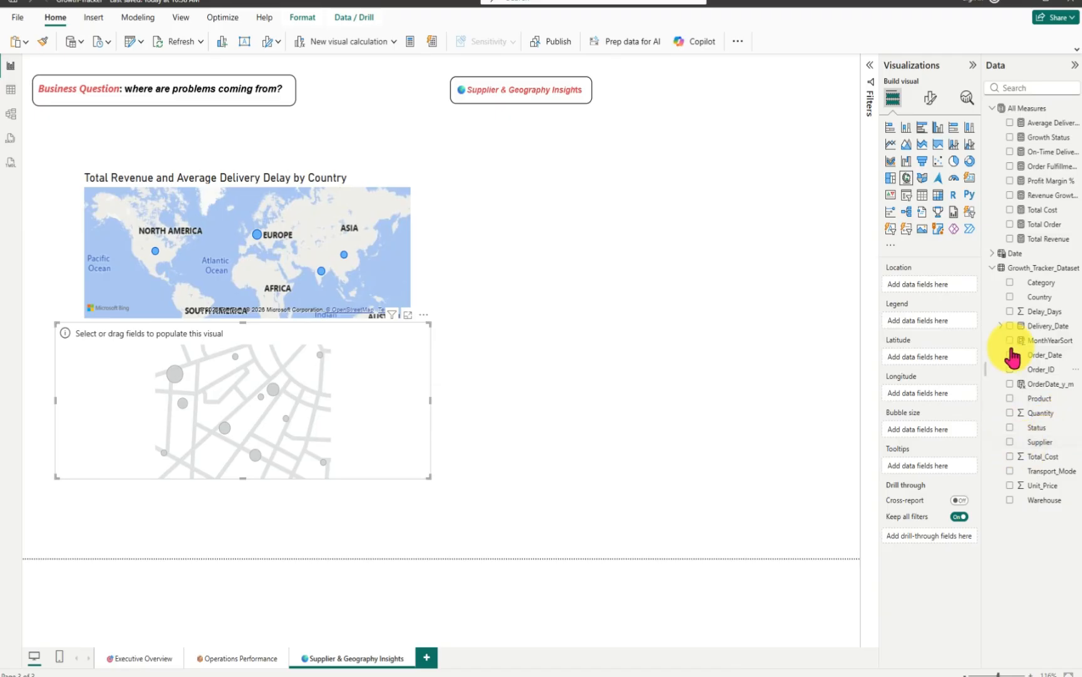
{"action": "left_click", "coordinate": [1010, 298]}
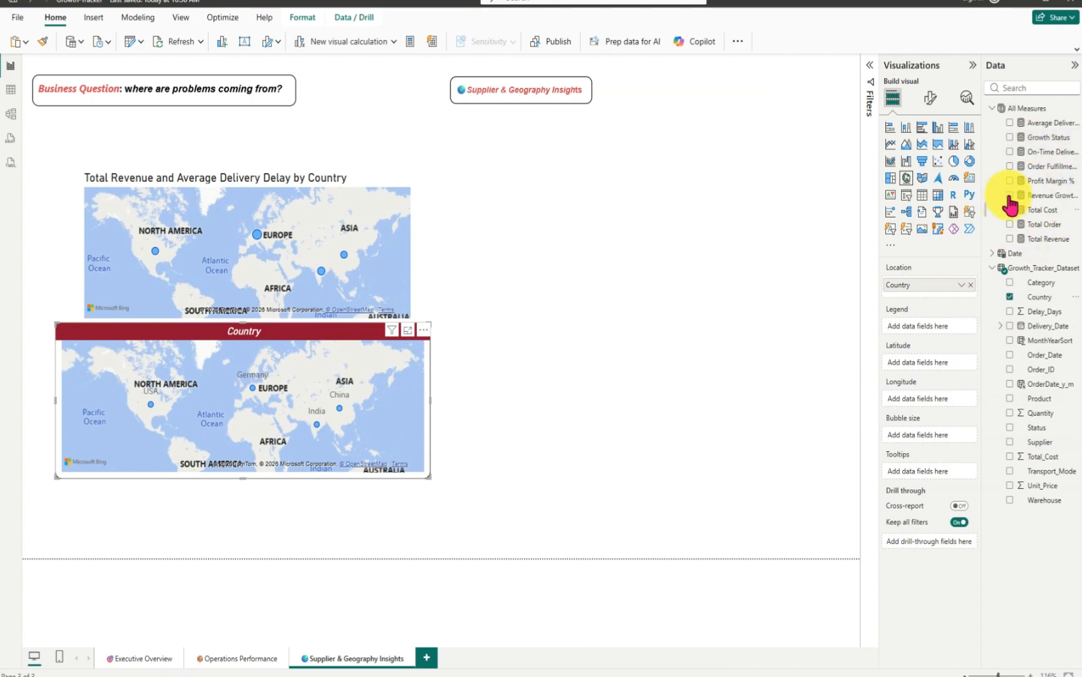
{"action": "left_click_drag", "start_coordinate": [1037, 249], "coordinate": [936, 438]}
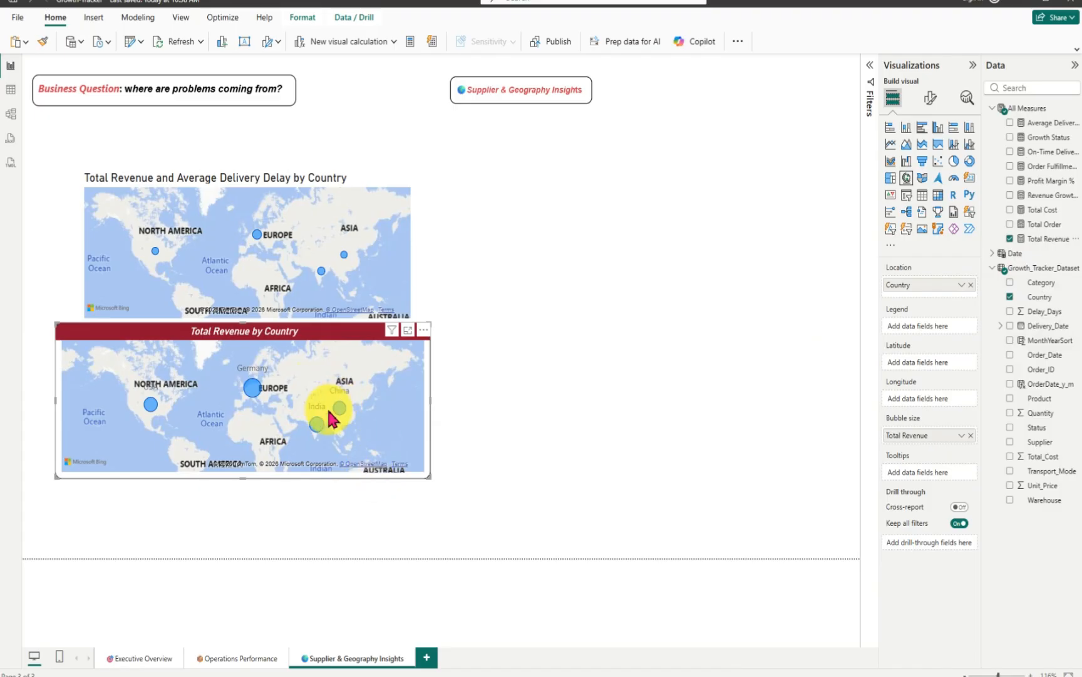
{"action": "left_click_drag", "start_coordinate": [1045, 123], "coordinate": [939, 483]}
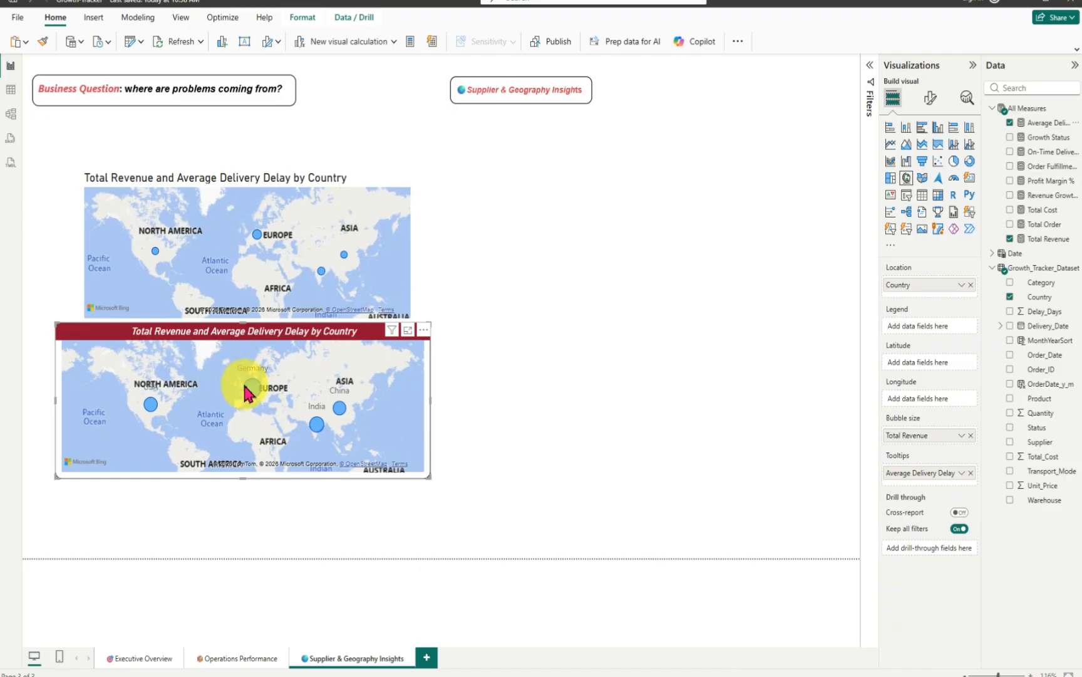
{"action": "mouse_move", "coordinate": [250, 388]}
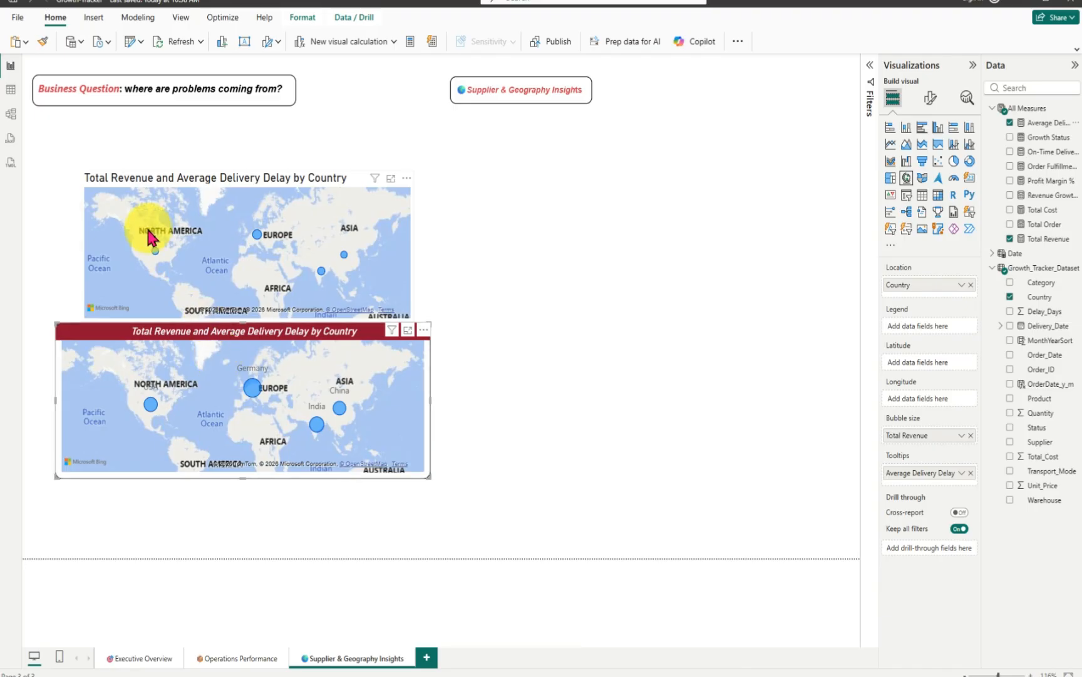
- Move the upper map higher to leave a gap above the lower map, and recentre its geographic view
{"action": "left_click_drag", "start_coordinate": [147, 225], "coordinate": [148, 164]}
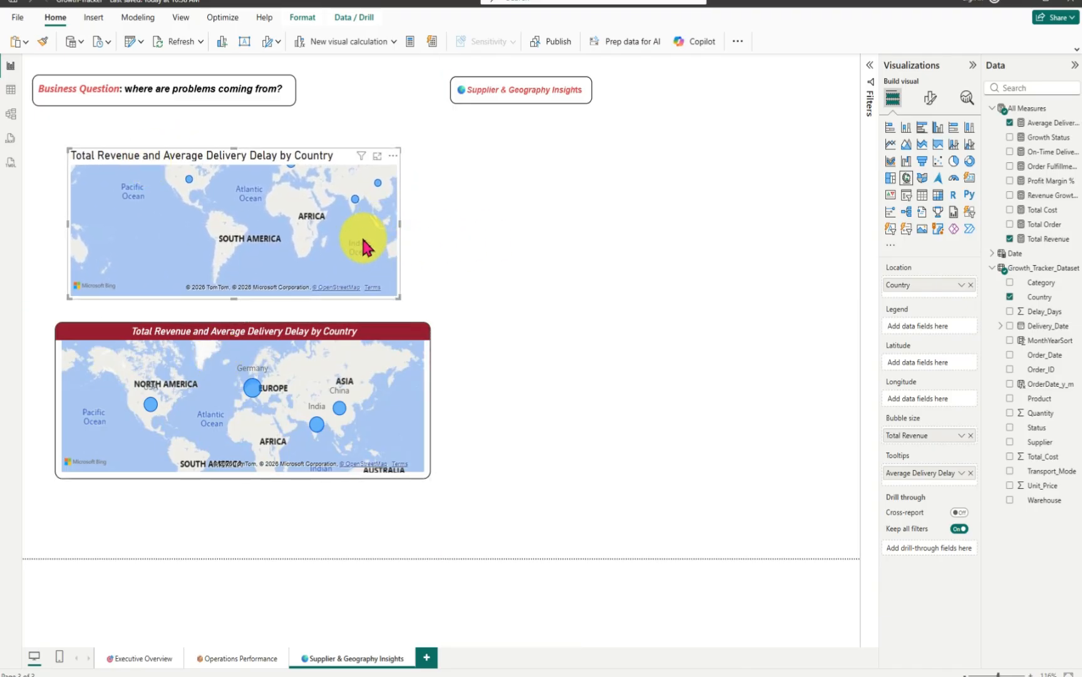
{"action": "left_click_drag", "start_coordinate": [332, 228], "coordinate": [334, 263]}
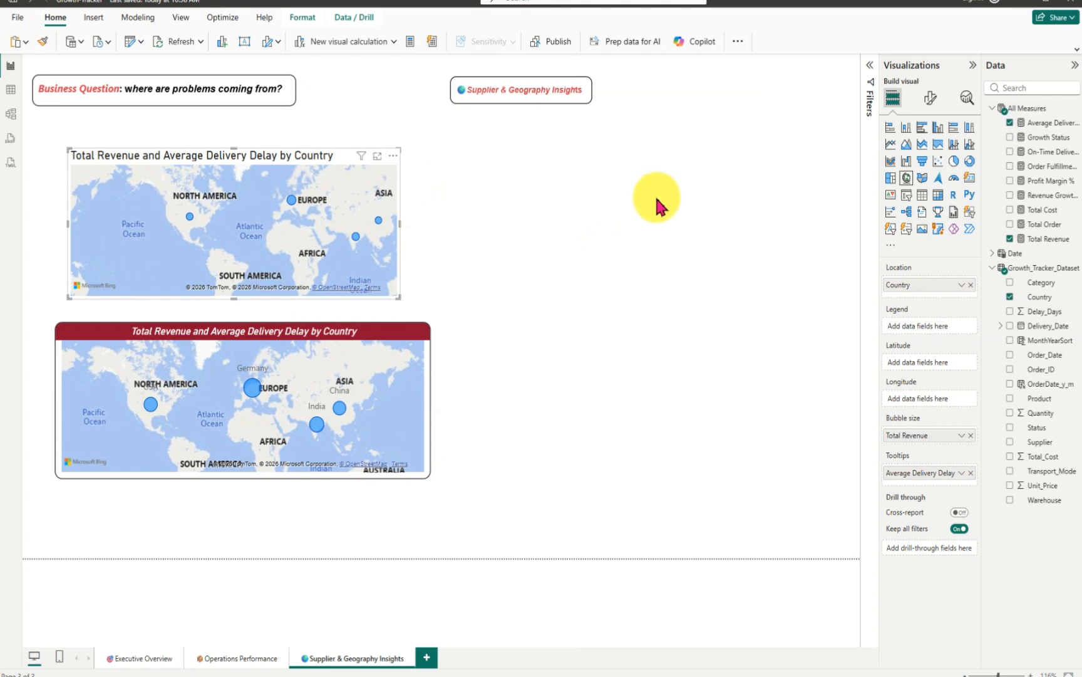
- Try the Aerial, Dark, Light and Grayscale map styles on the upper map and return it to Road
{"action": "left_click", "coordinate": [932, 100]}
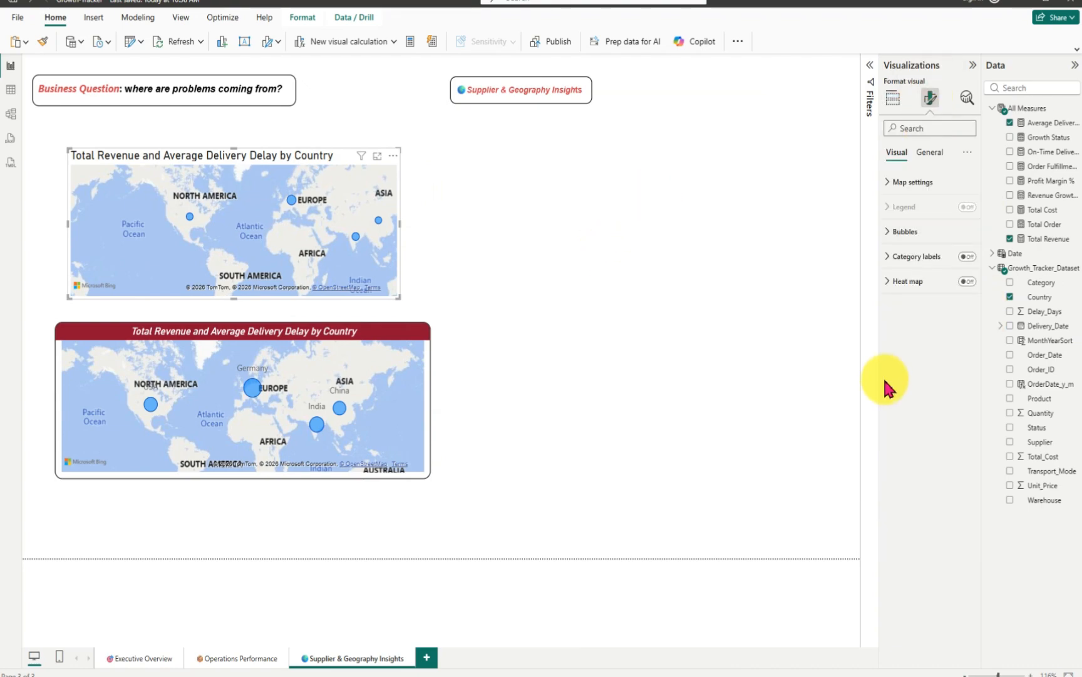
{"action": "left_click", "coordinate": [886, 188]}
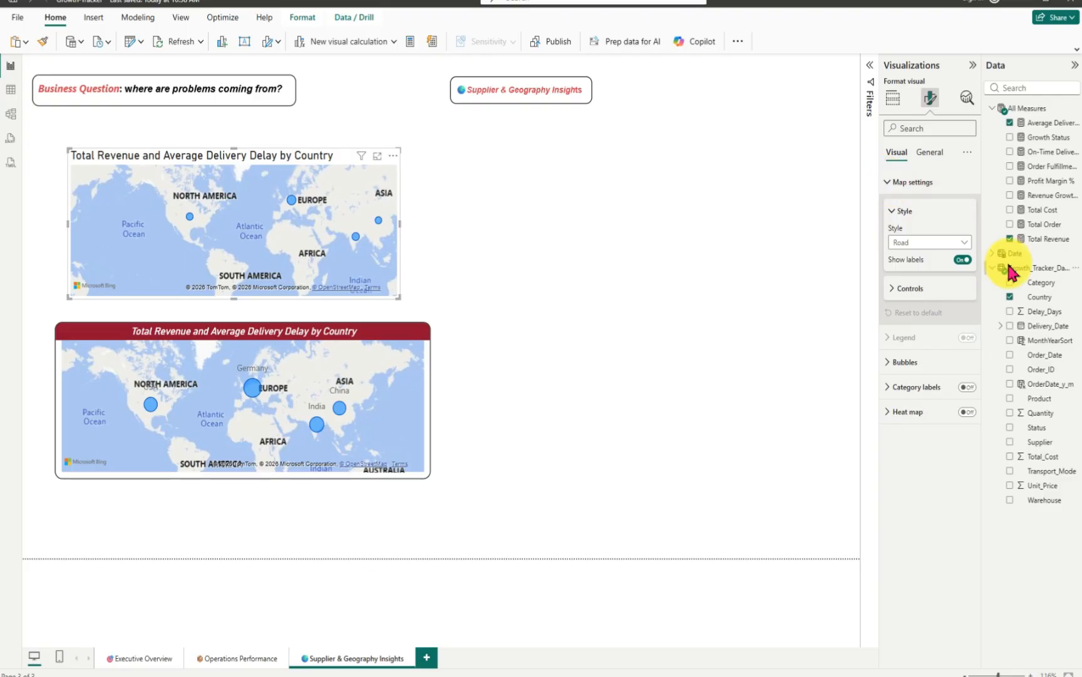
{"action": "left_click", "coordinate": [964, 243]}
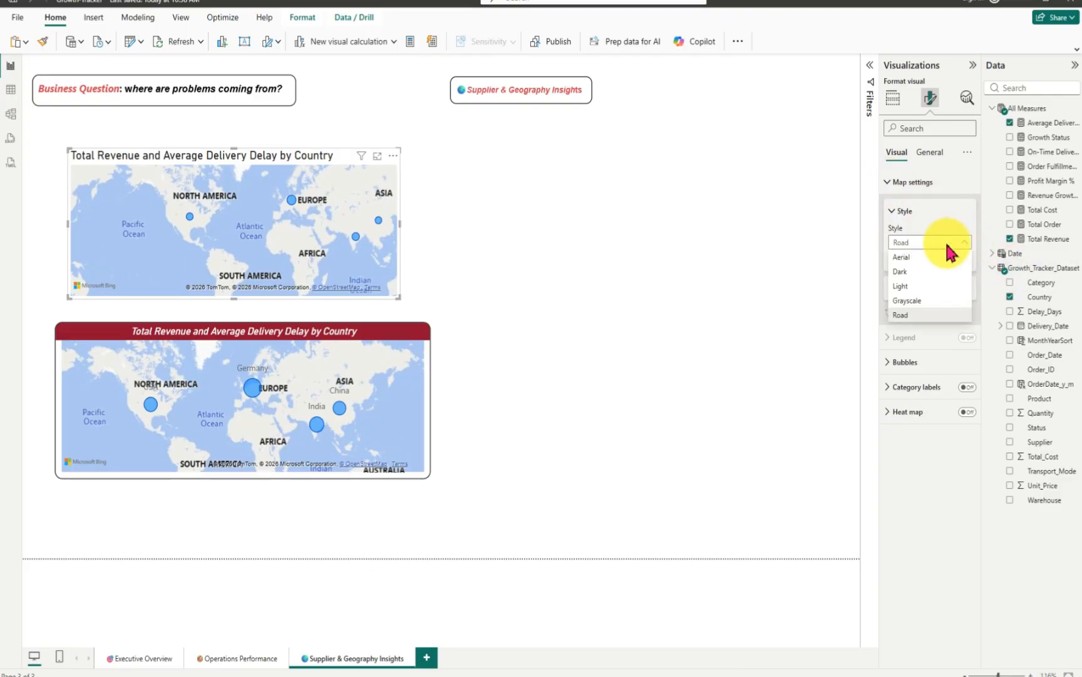
{"action": "left_click", "coordinate": [914, 257]}
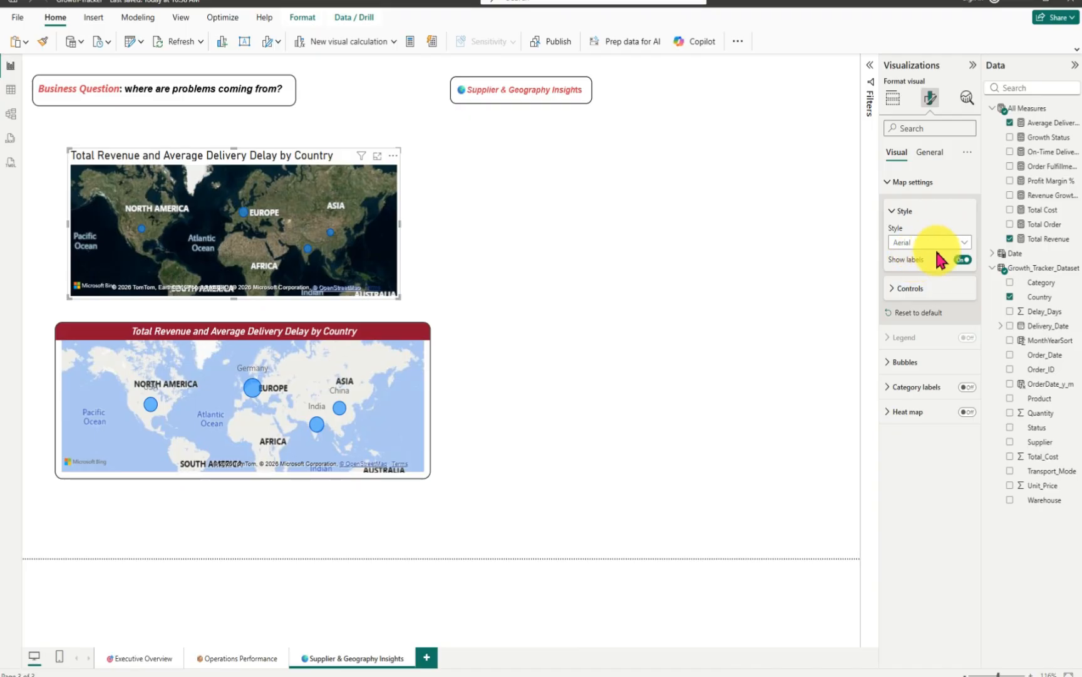
{"action": "left_click", "coordinate": [963, 243]}
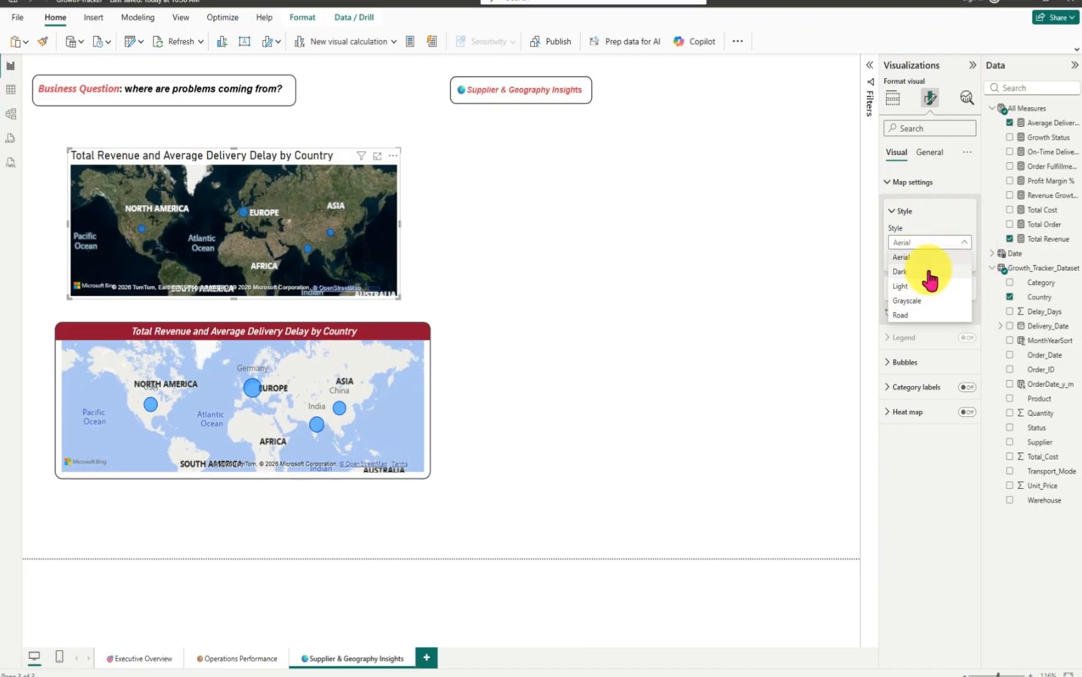
{"action": "left_click", "coordinate": [902, 272]}
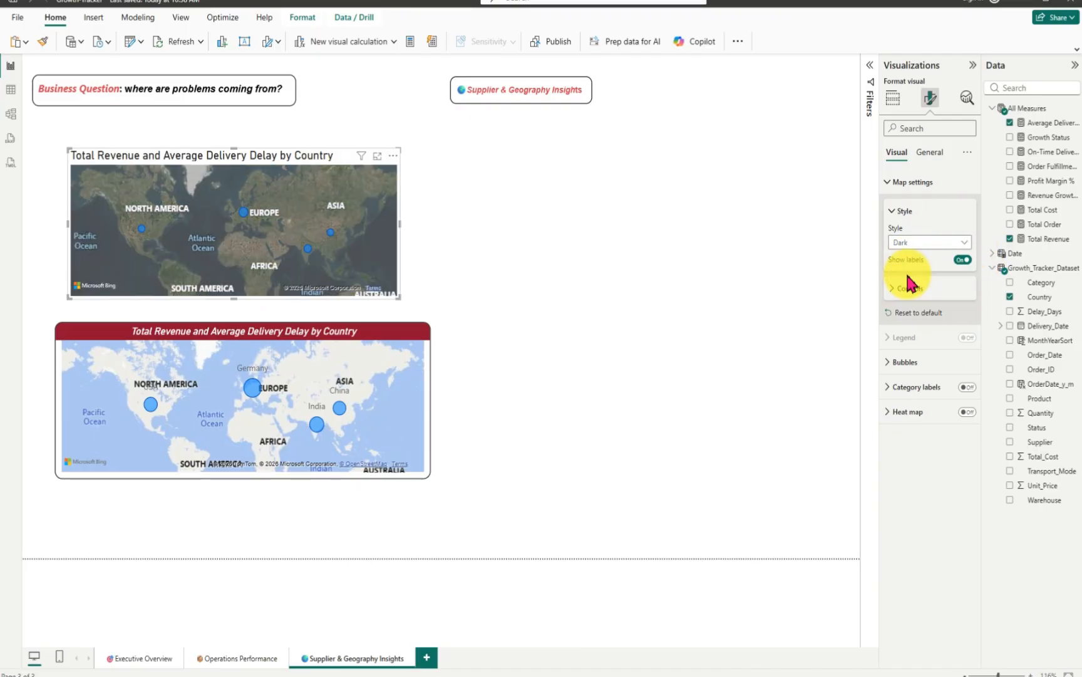
{"action": "left_click", "coordinate": [963, 244]}
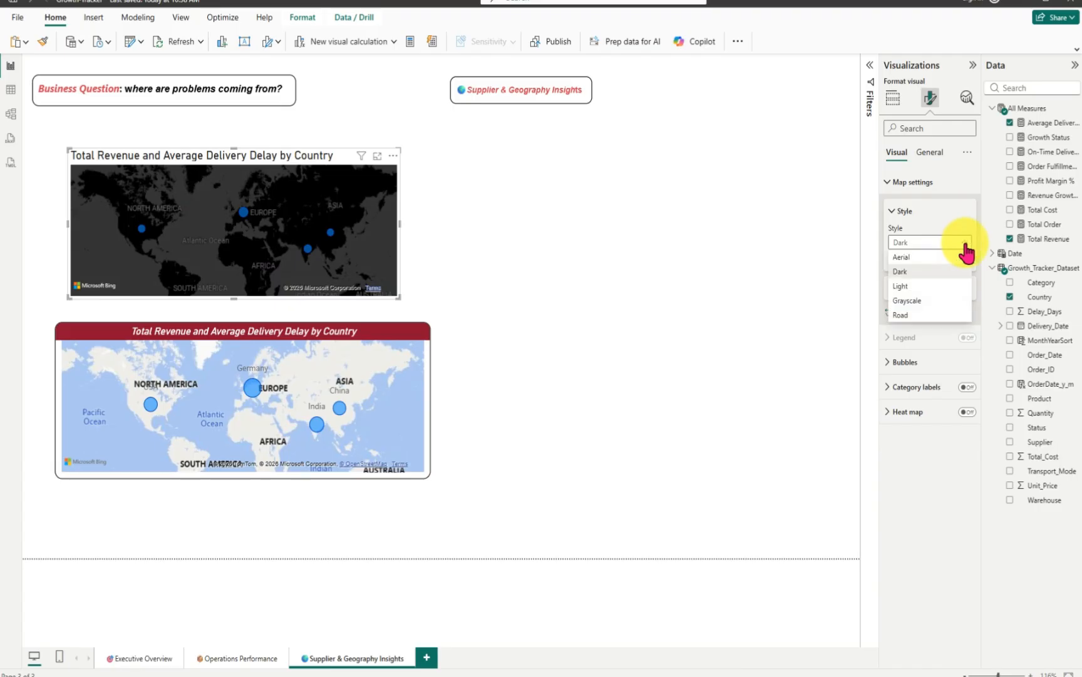
{"action": "left_click", "coordinate": [914, 287]}
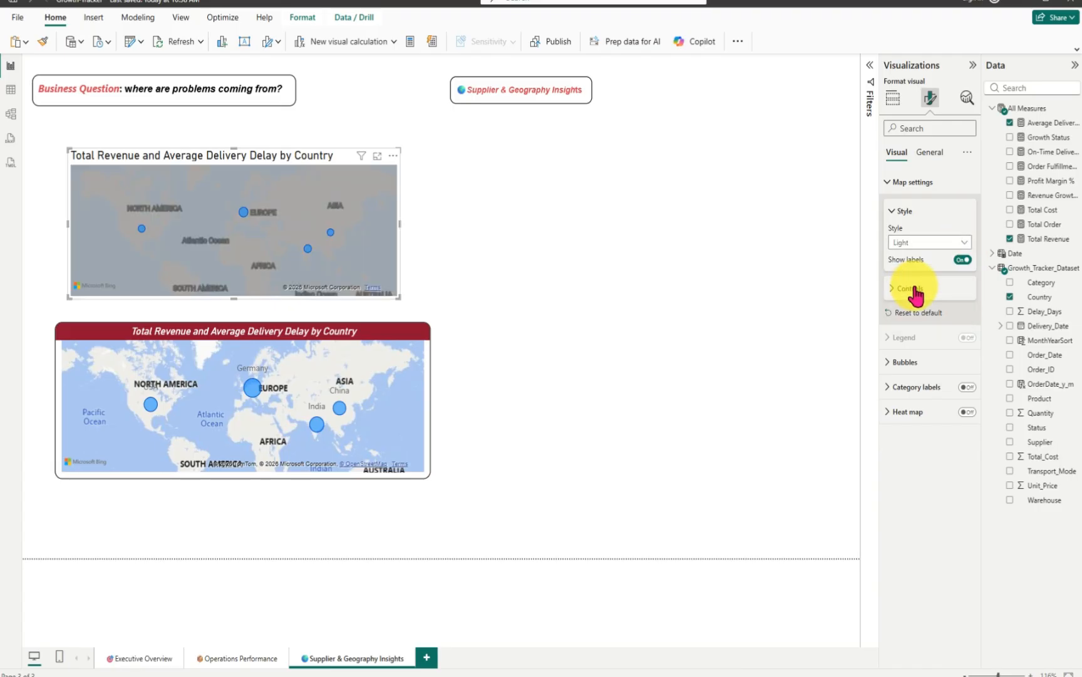
{"action": "left_click", "coordinate": [965, 243]}
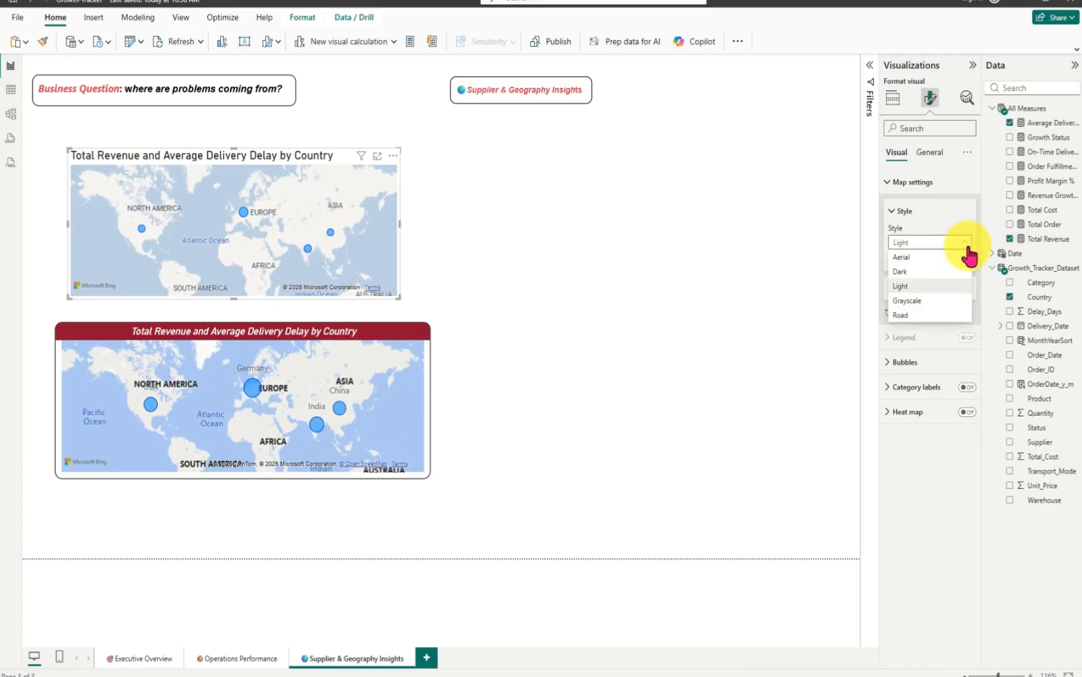
{"action": "left_click", "coordinate": [926, 302]}
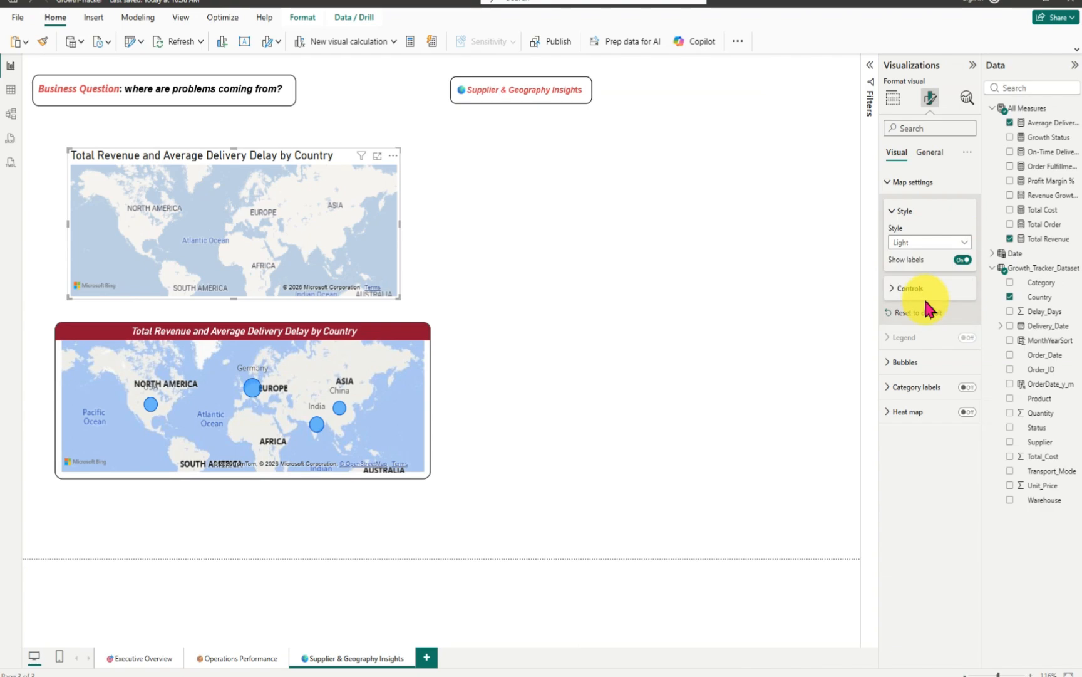
{"action": "left_click", "coordinate": [965, 242]}
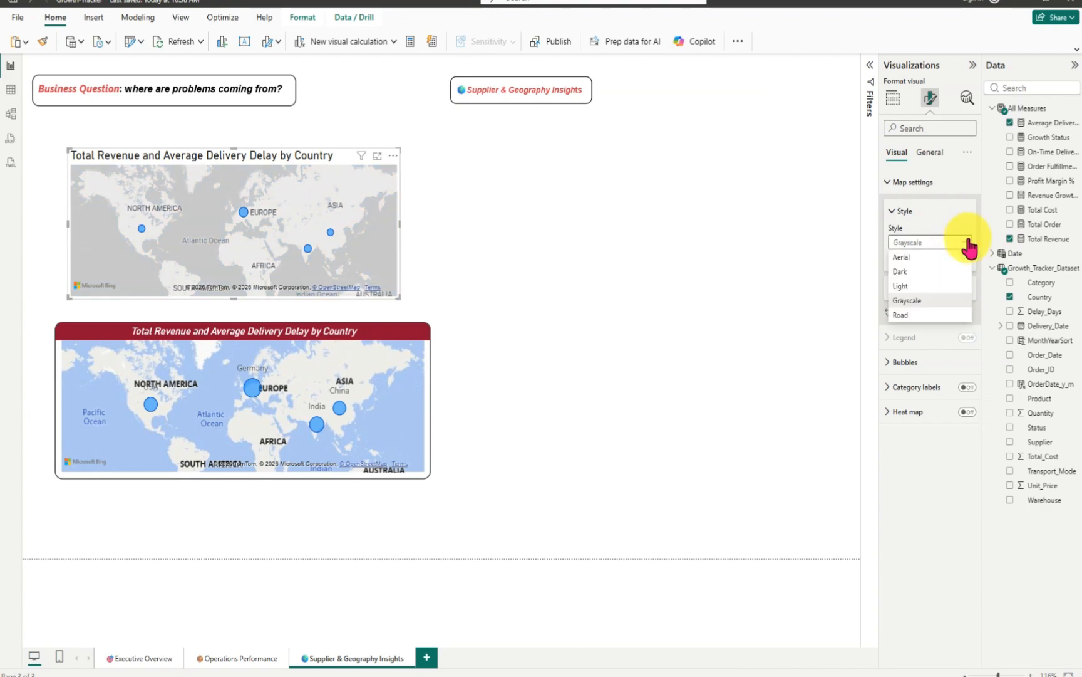
{"action": "left_click", "coordinate": [909, 316]}
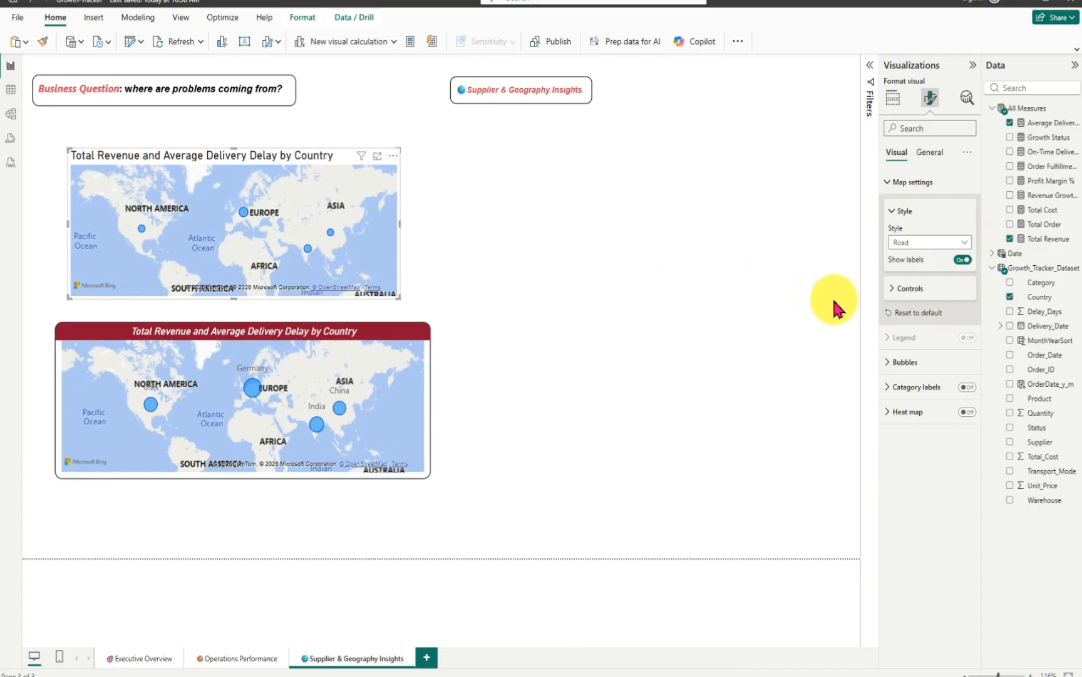
- Try Data range scaling for the upper map's bubbles, switch it to Magnitude with size 68, and inspect the country tooltips
{"action": "left_click", "coordinate": [892, 365]}
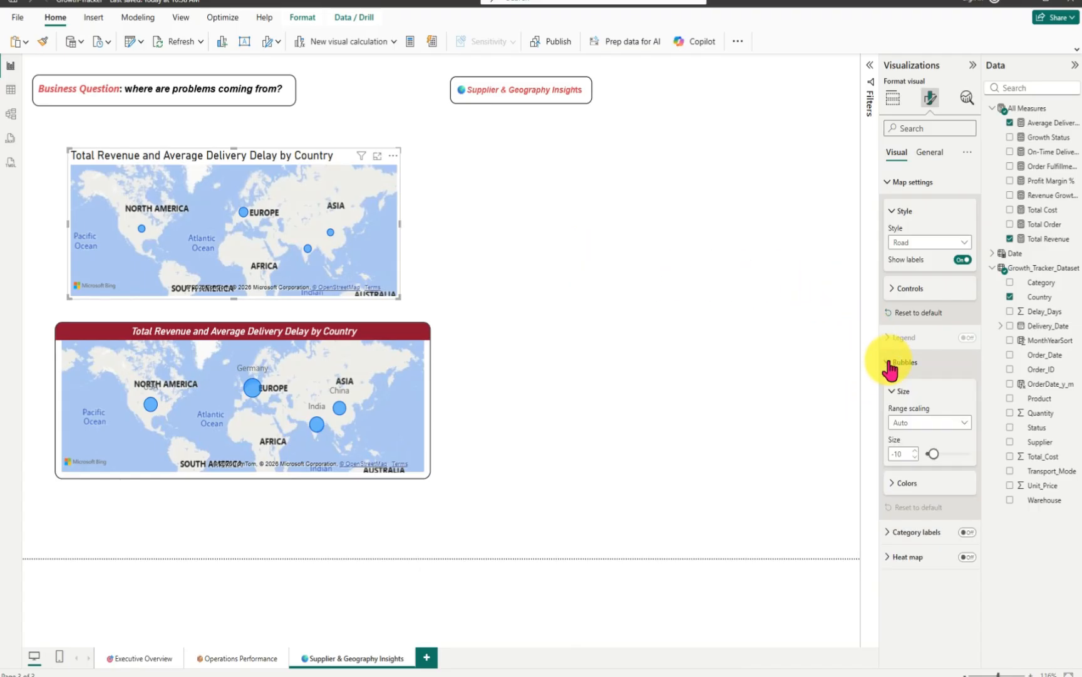
{"action": "left_click", "coordinate": [963, 423]}
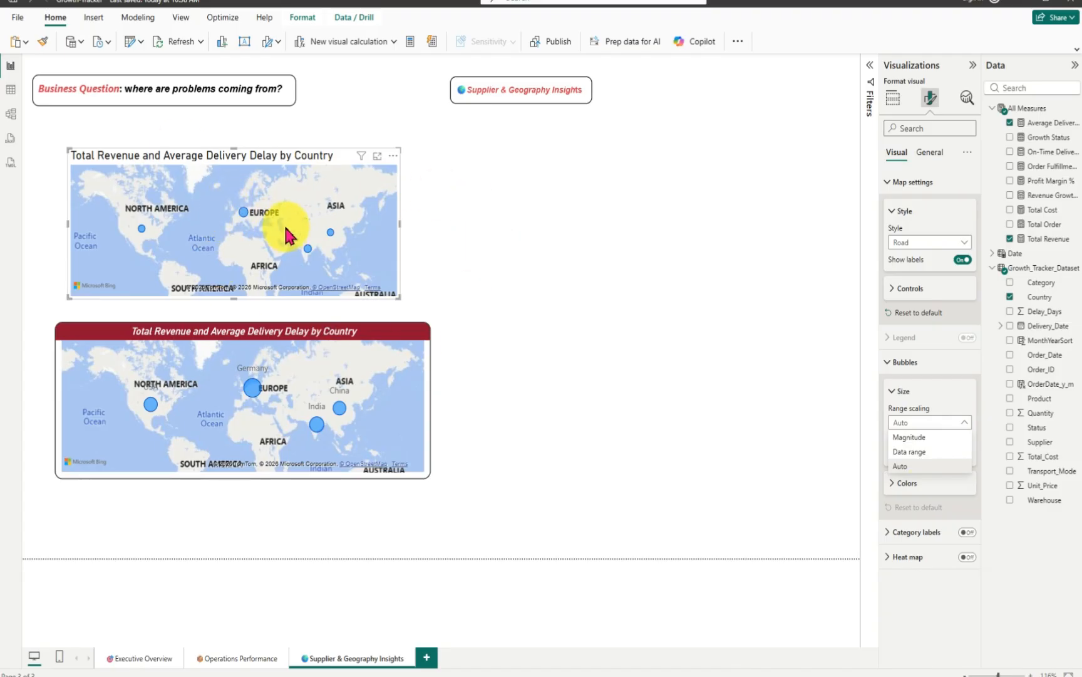
{"action": "left_click", "coordinate": [923, 453]}
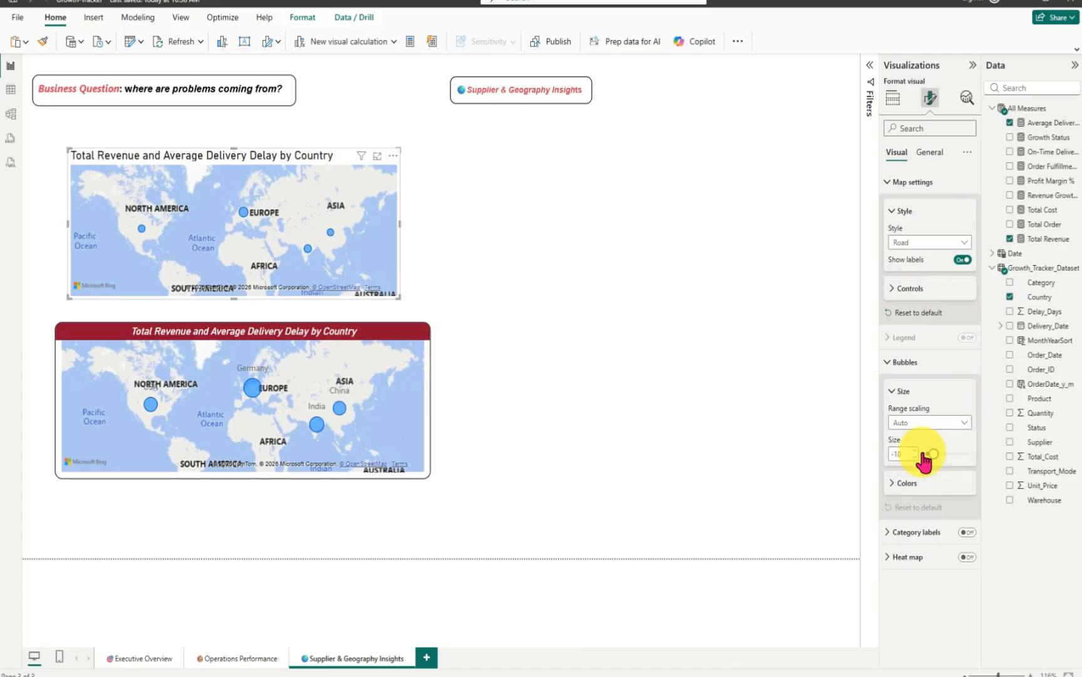
{"action": "left_click", "coordinate": [959, 423]}
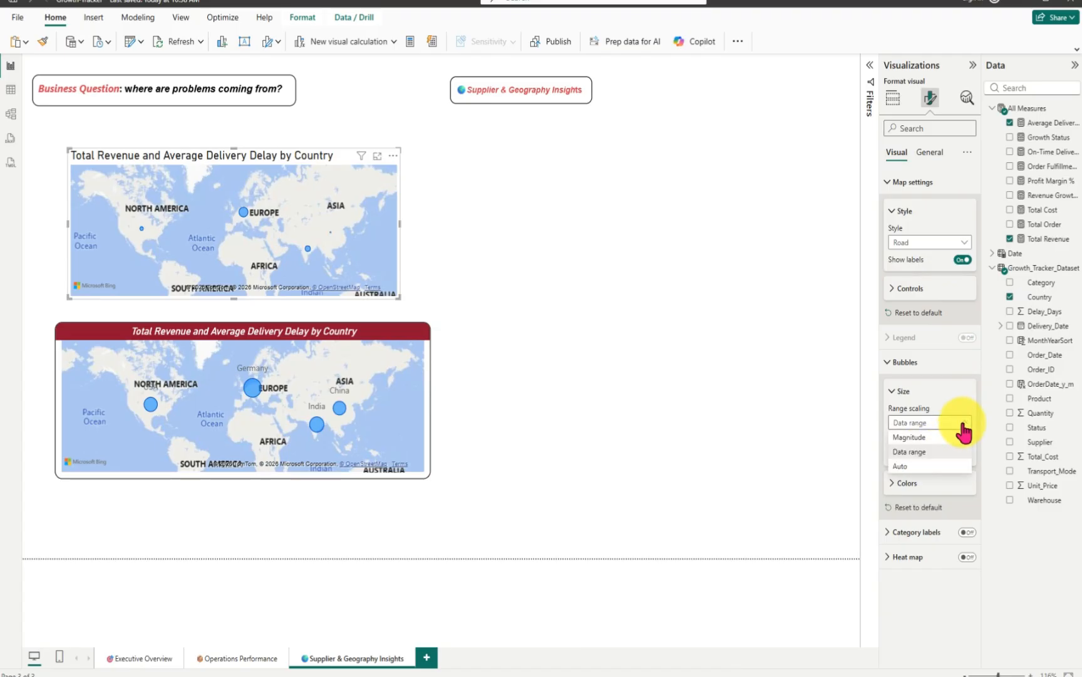
{"action": "left_click", "coordinate": [923, 451]}
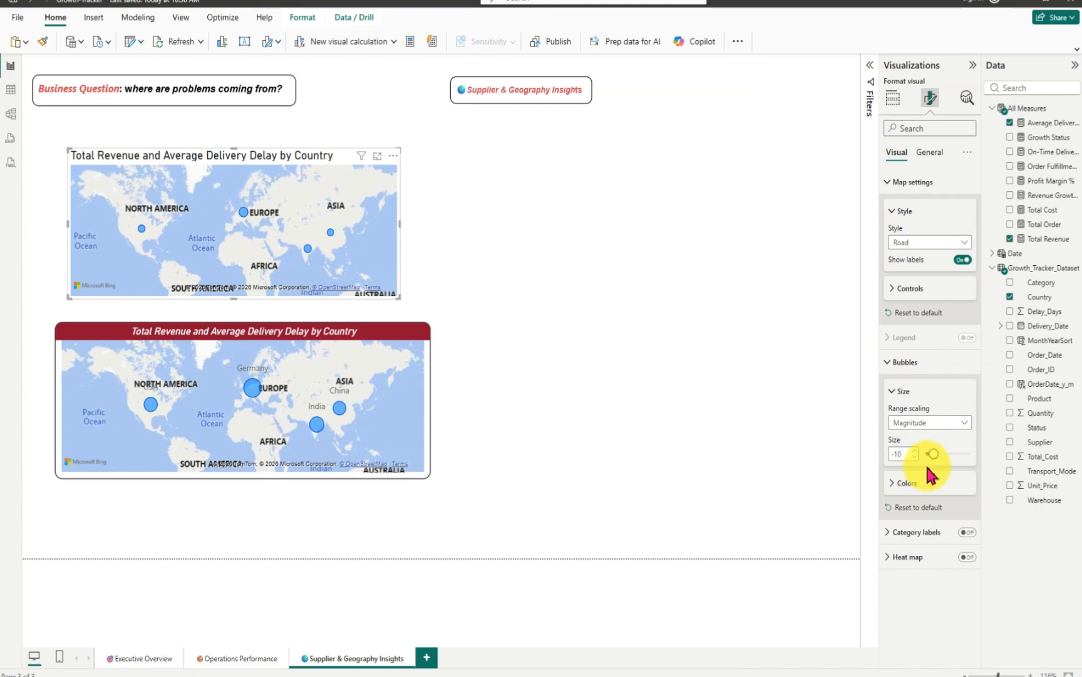
{"action": "left_click_drag", "start_coordinate": [934, 453], "coordinate": [943, 454]}
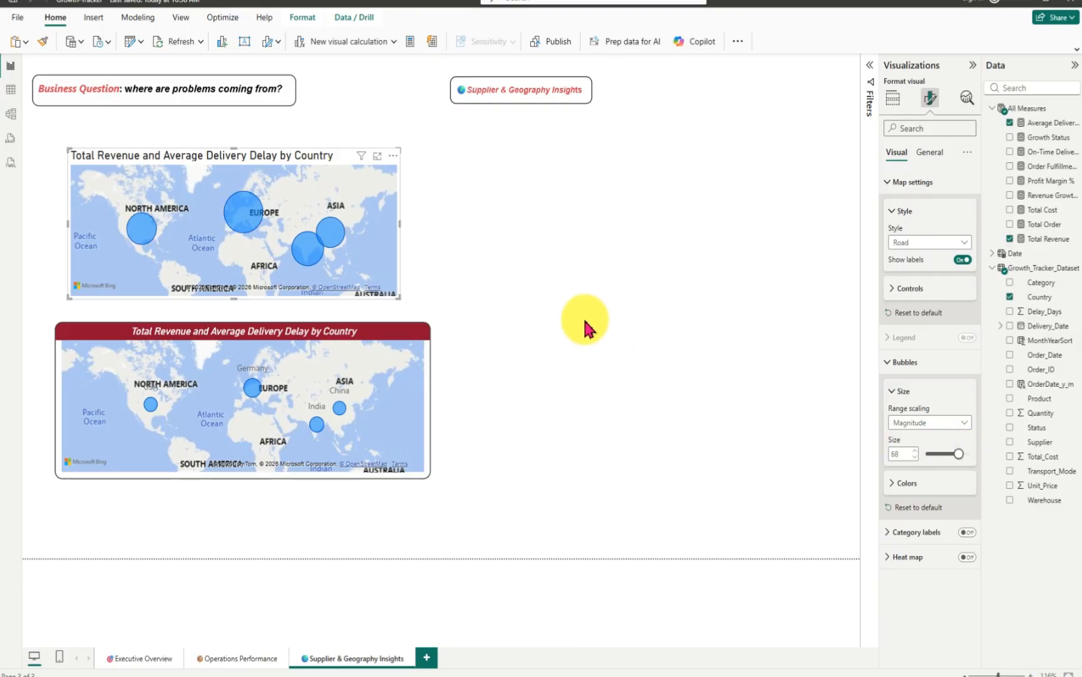
{"action": "mouse_move", "coordinate": [232, 234]}
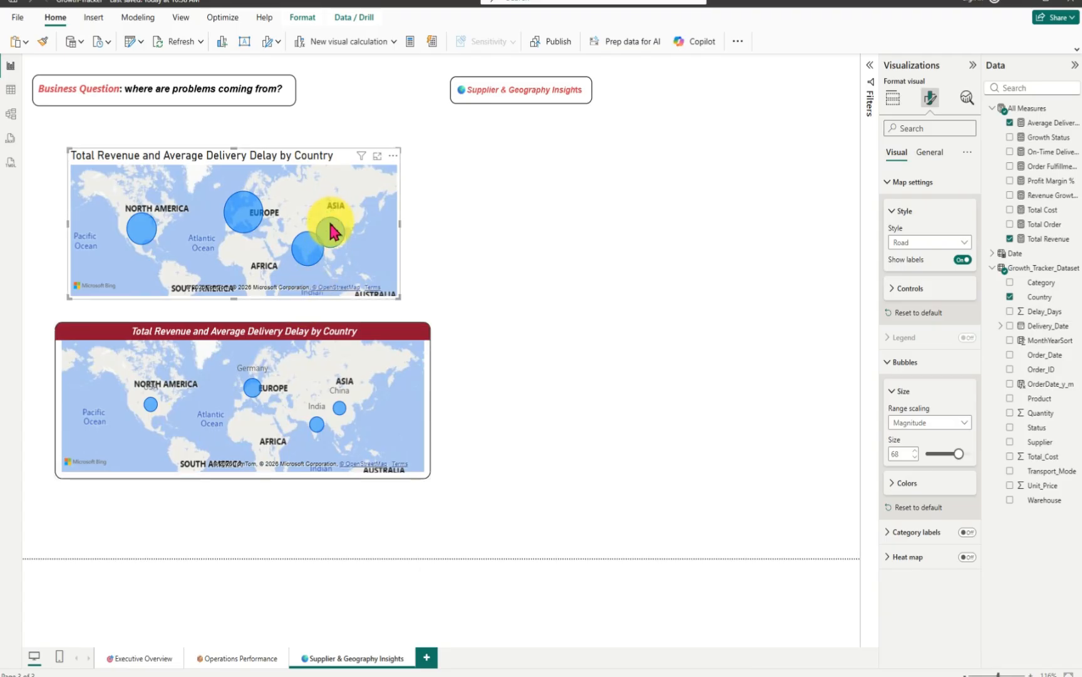
{"action": "mouse_move", "coordinate": [330, 235]}
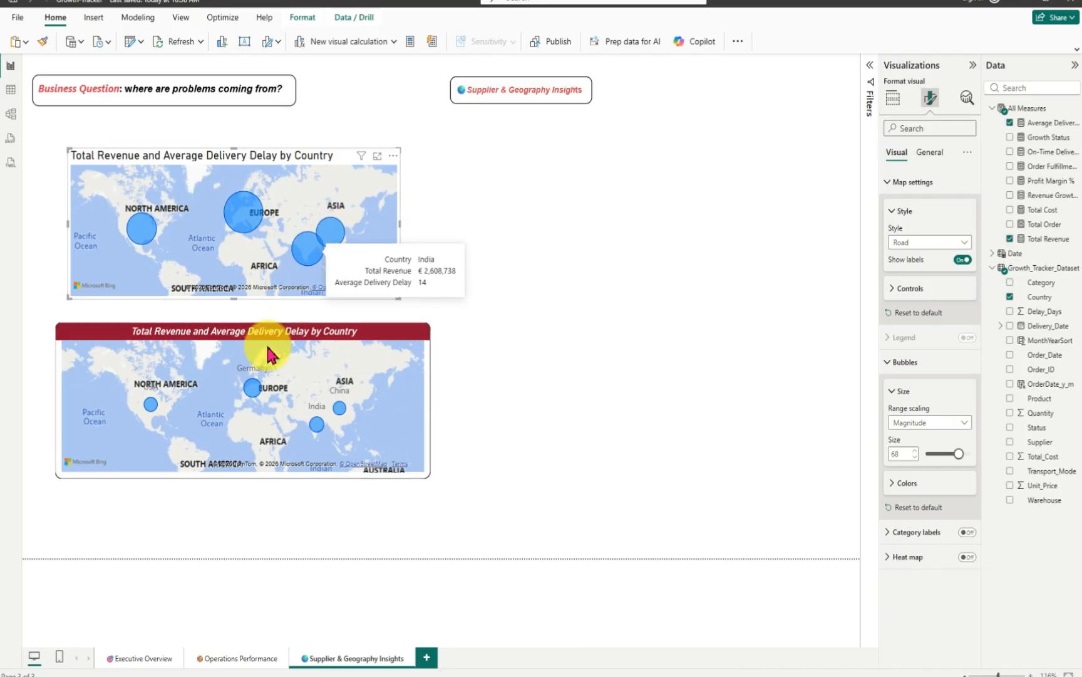
- Set the lower map's bubble range scaling to Magnitude and enlarge its bubbles to size 77
{"action": "left_click", "coordinate": [112, 351]}
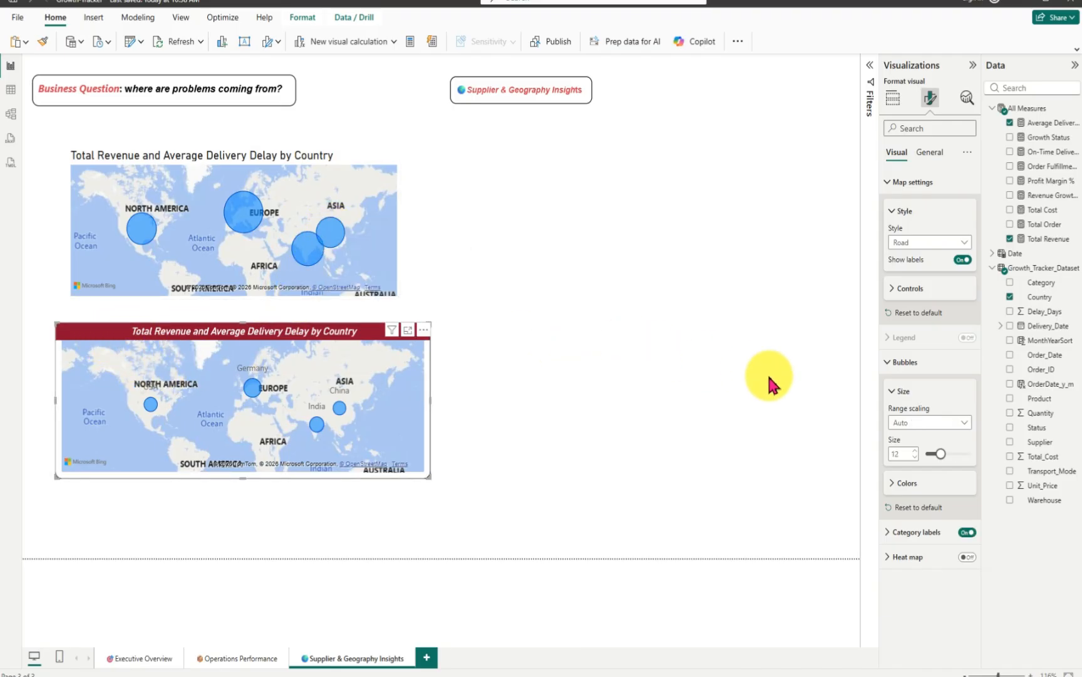
{"action": "left_click", "coordinate": [964, 423]}
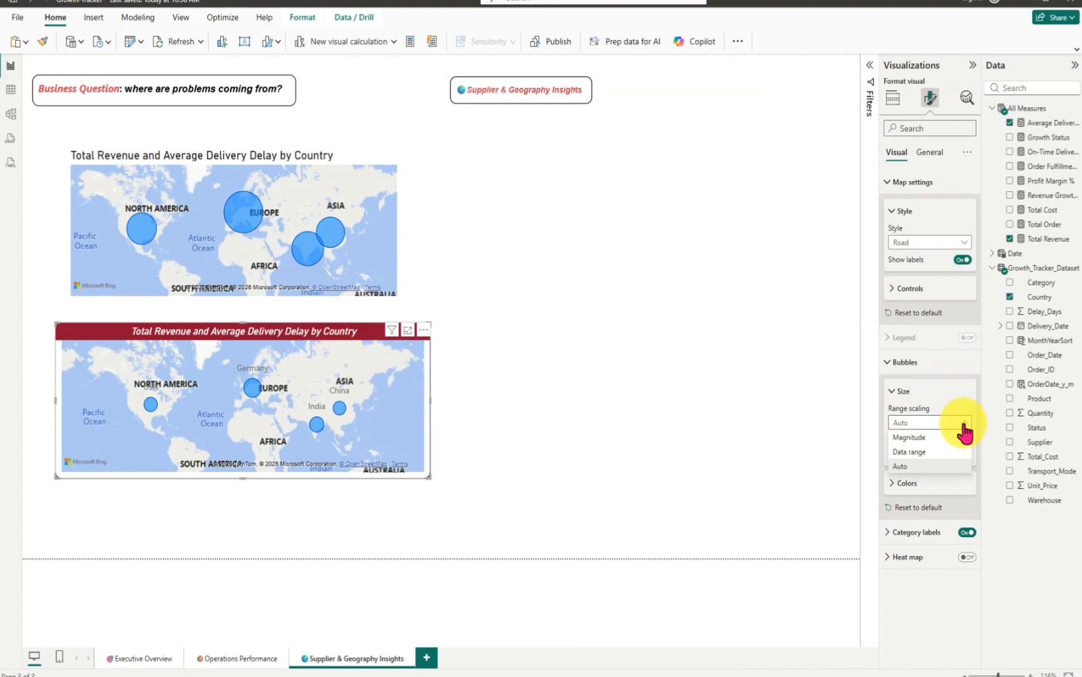
{"action": "left_click", "coordinate": [925, 446]}
{"action": "left_click_drag", "start_coordinate": [940, 456], "coordinate": [956, 458]}
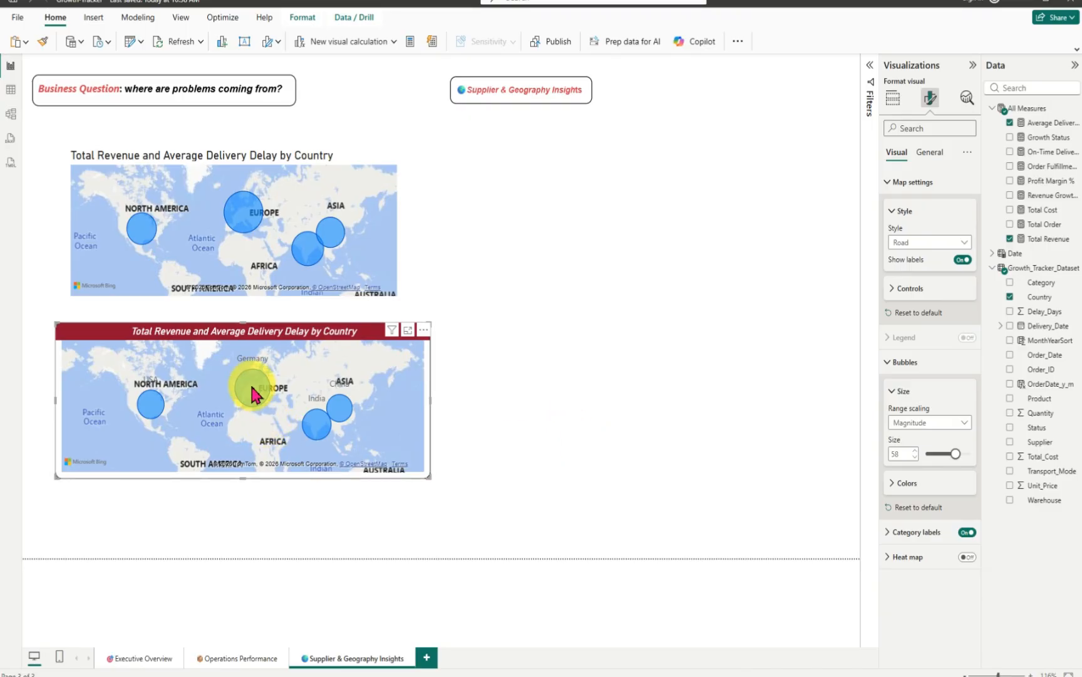
{"action": "mouse_move", "coordinate": [254, 395]}
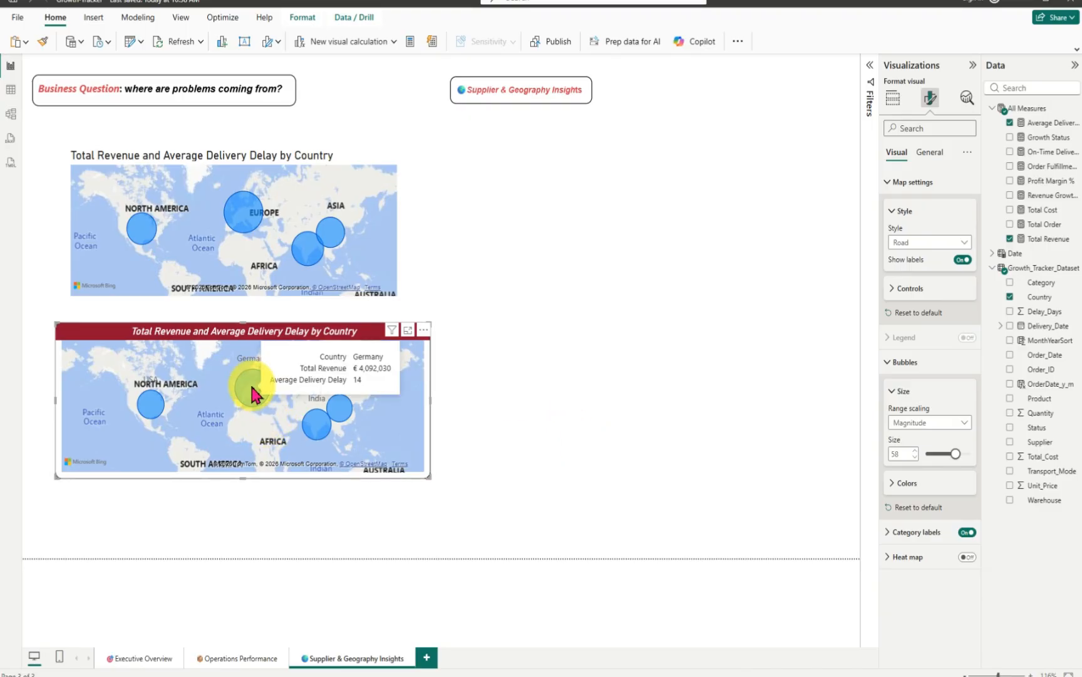
{"action": "mouse_move", "coordinate": [149, 417]}
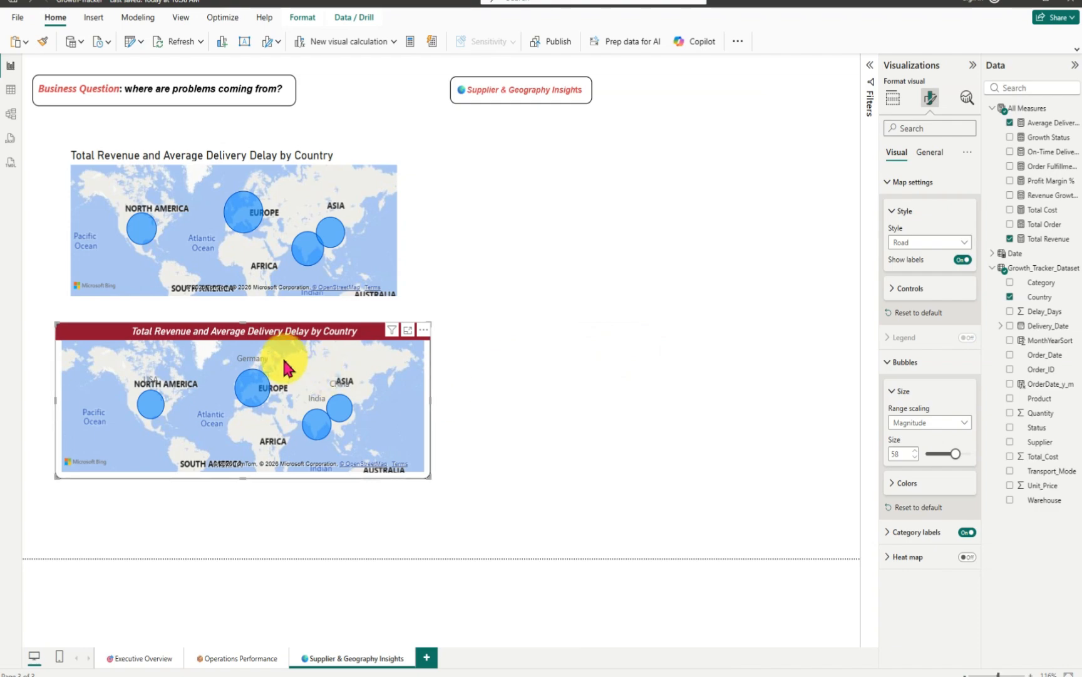
{"action": "left_click_drag", "start_coordinate": [955, 455], "coordinate": [962, 454]}
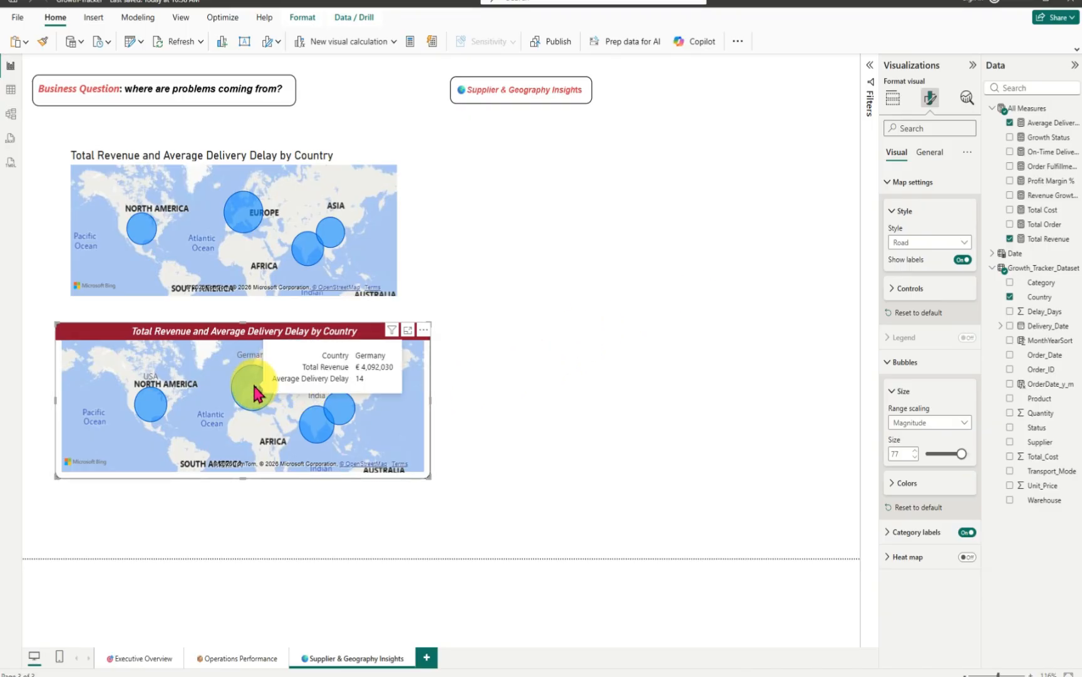
- Delete the unformatted upper map and move the formatted map up into its place
{"action": "left_click", "coordinate": [98, 176]}
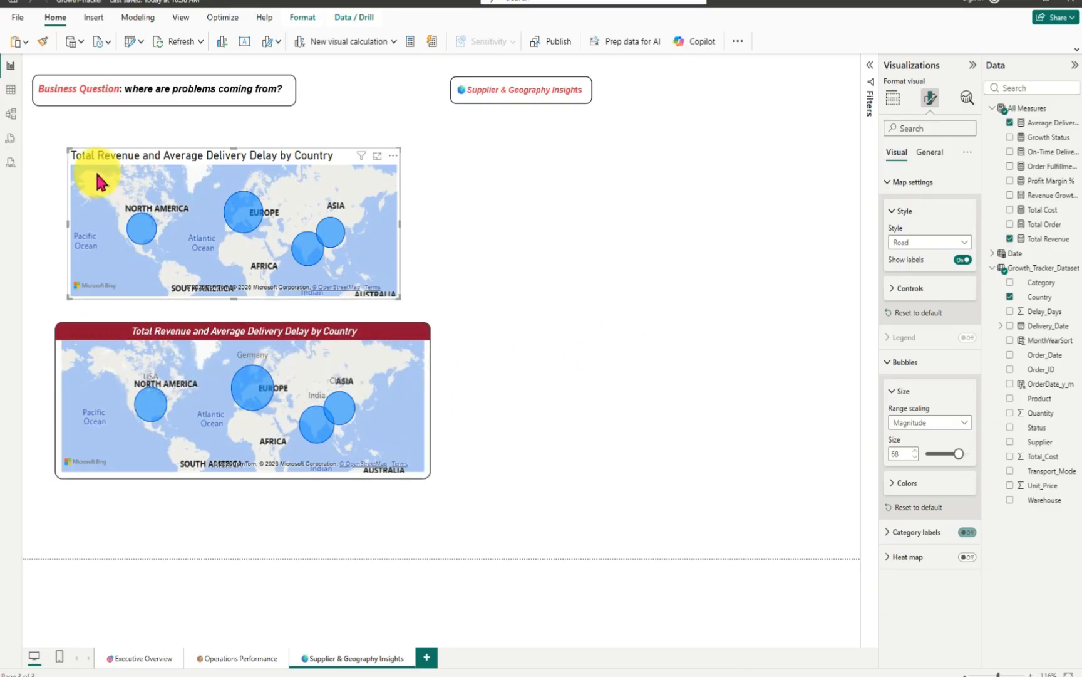
{"action": "left_click", "coordinate": [393, 155]}
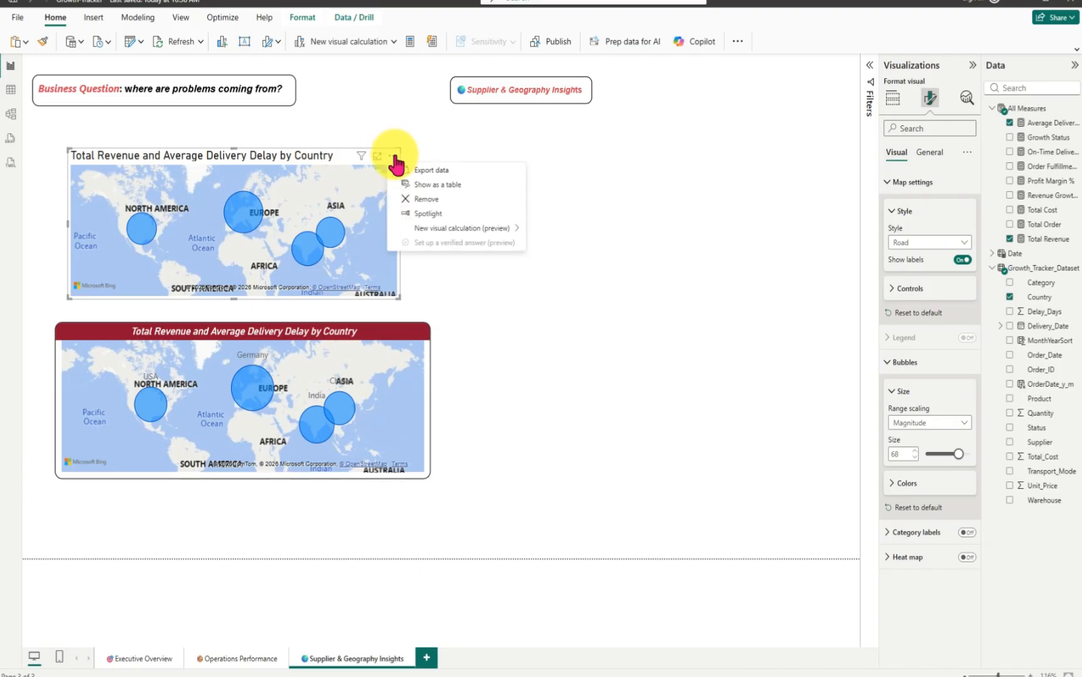
{"action": "left_click", "coordinate": [437, 206]}
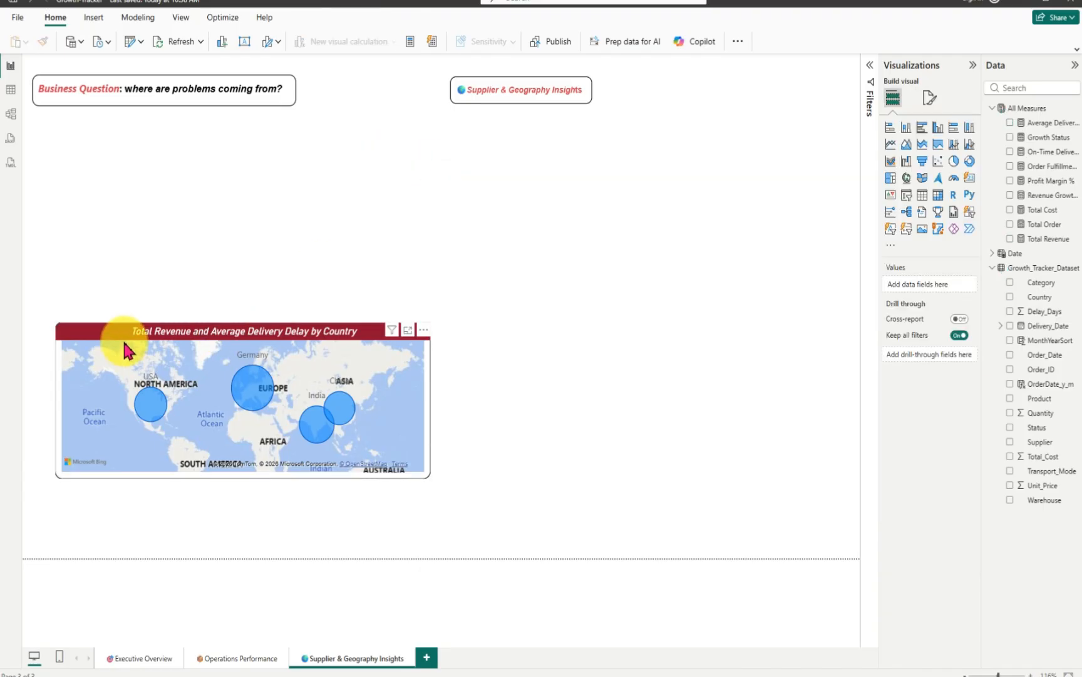
{"action": "left_click_drag", "start_coordinate": [149, 281], "coordinate": [119, 196]}
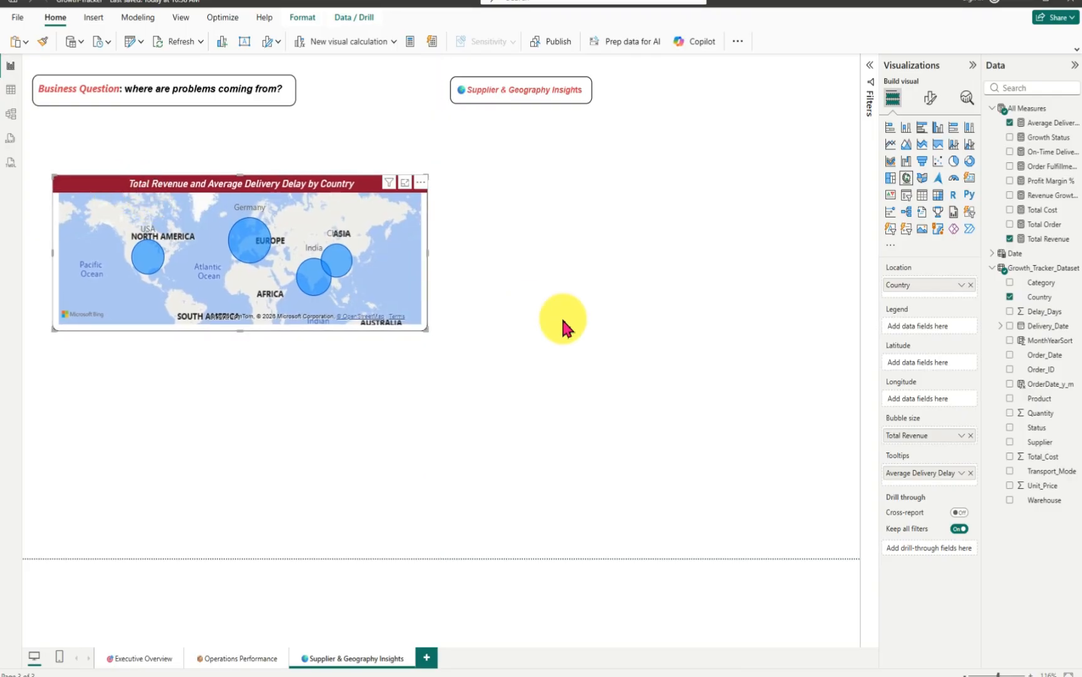
- Check the remaining map's country tooltips and nudge the map slightly up and closer to the page's left edge
{"action": "mouse_move", "coordinate": [348, 275]}
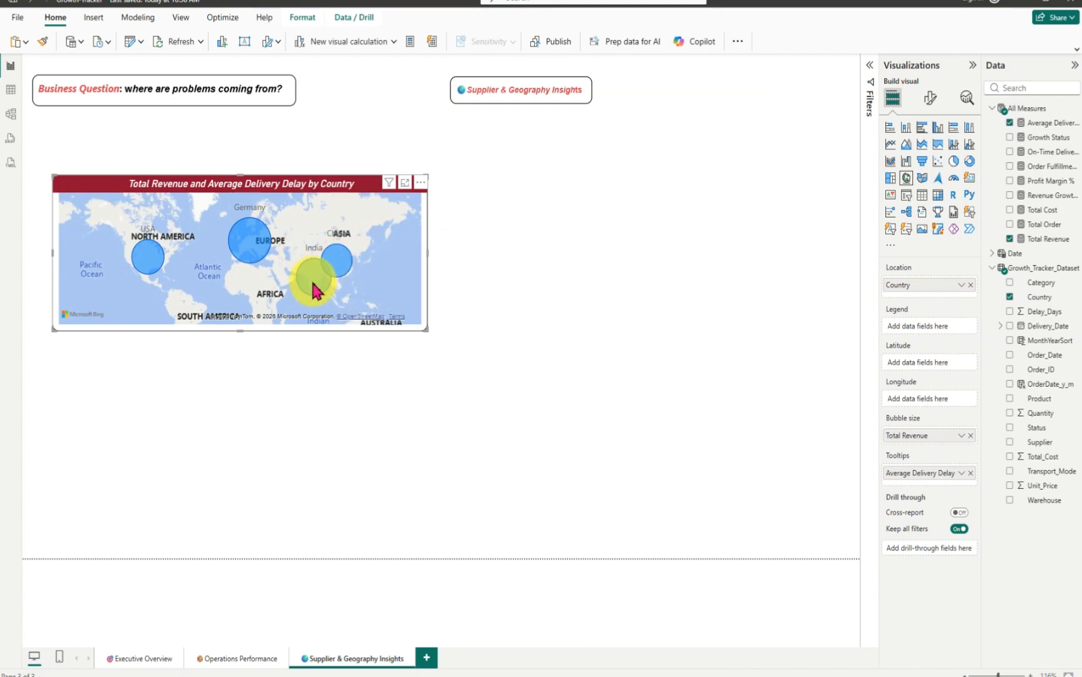
{"action": "mouse_move", "coordinate": [140, 258]}
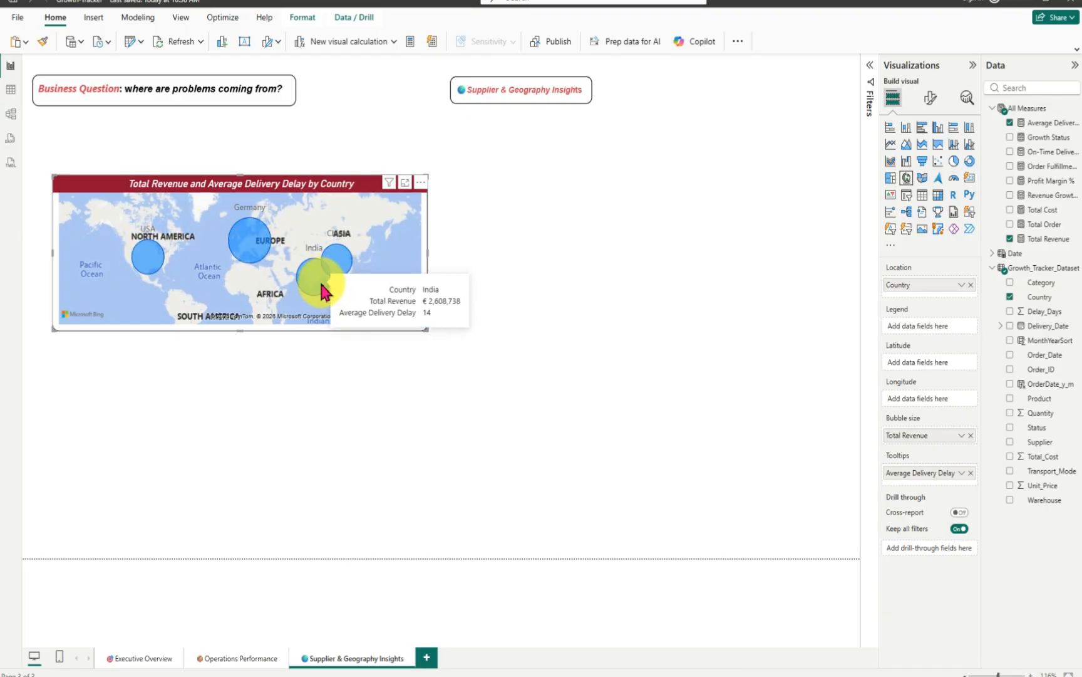
{"action": "left_click", "coordinate": [586, 341]}
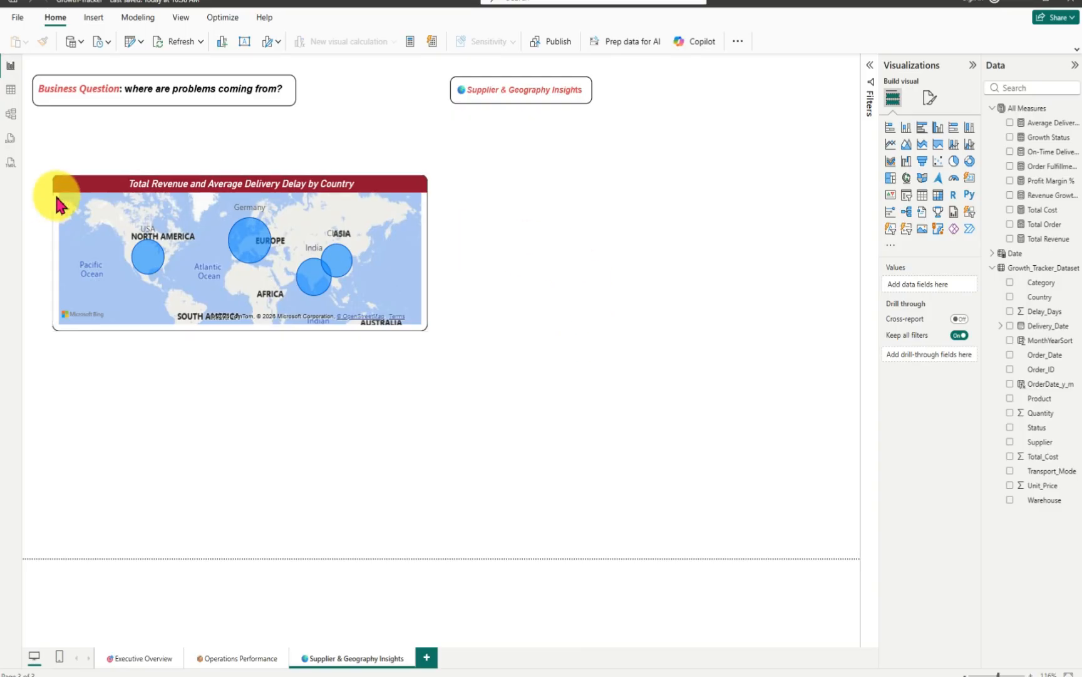
{"action": "mouse_move", "coordinate": [398, 330]}
{"action": "left_mouse_down"}
{"action": "mouse_move", "coordinate": [425, 334]}
{"action": "mouse_move", "coordinate": [387, 333]}
{"action": "mouse_move", "coordinate": [415, 324]}
{"action": "left_mouse_up"}
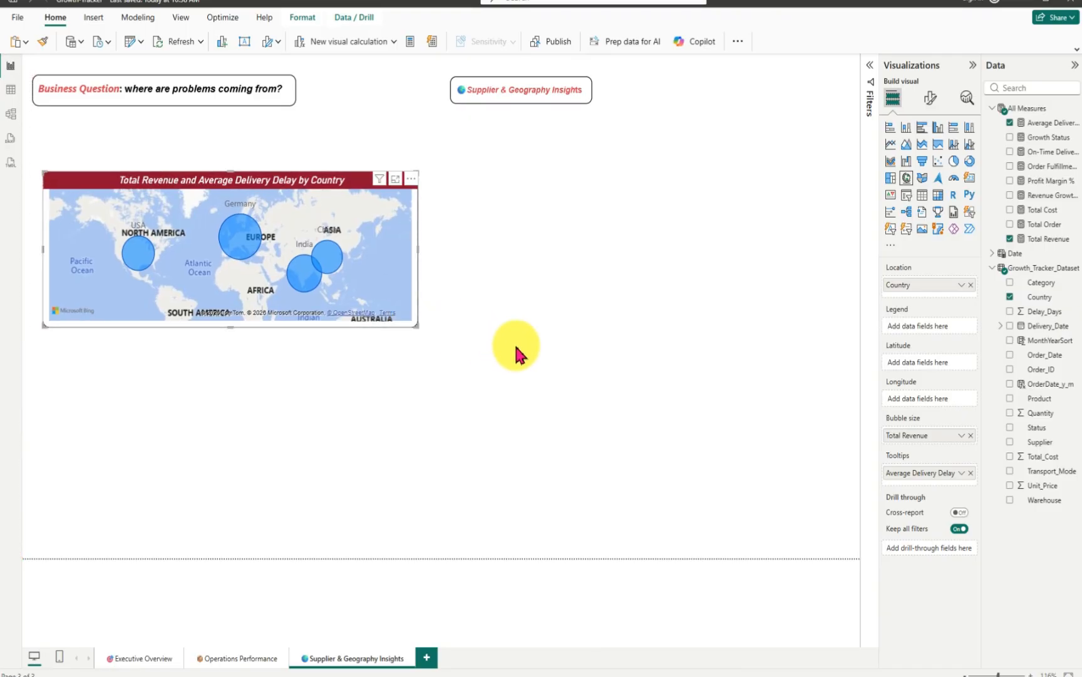
{"action": "left_click", "coordinate": [529, 376]}
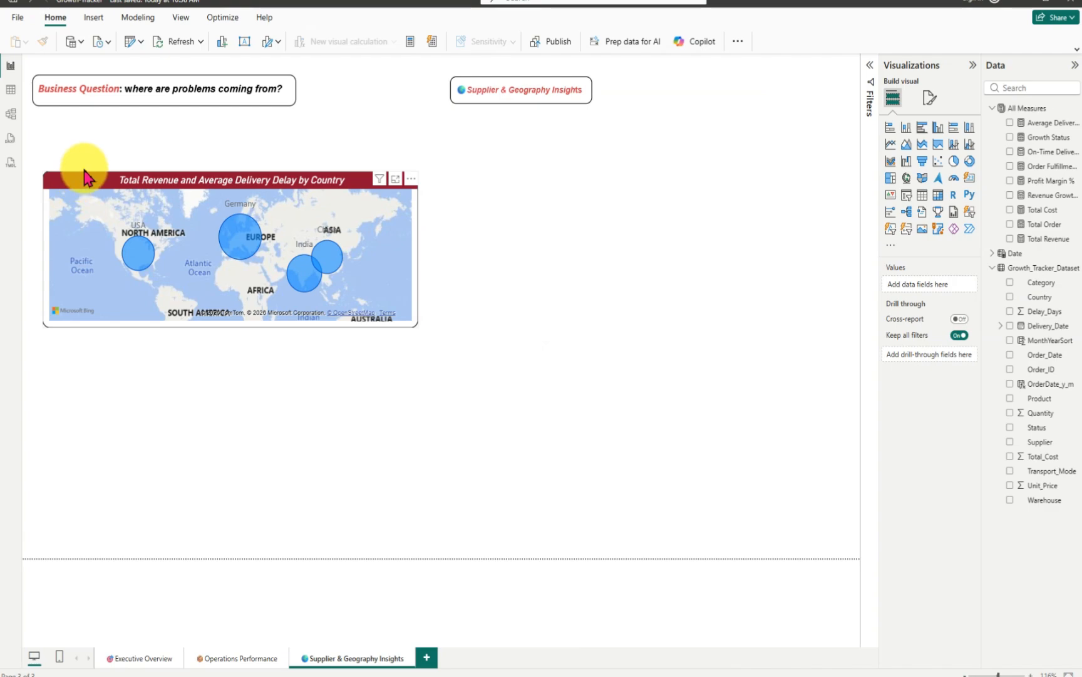
- Shift the map slightly up and away from the page's left edge, and paste the copied bar chart beside it, slightly enlarged
{"action": "left_click_drag", "start_coordinate": [86, 178], "coordinate": [95, 170]}
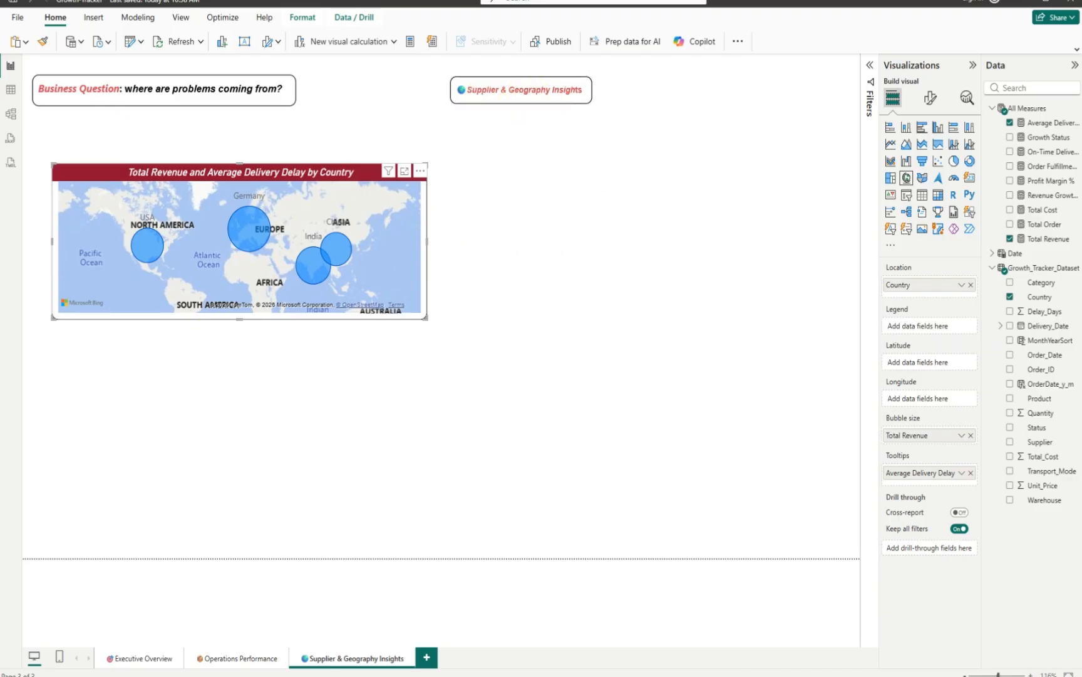
{"action": "left_click", "coordinate": [594, 190]}
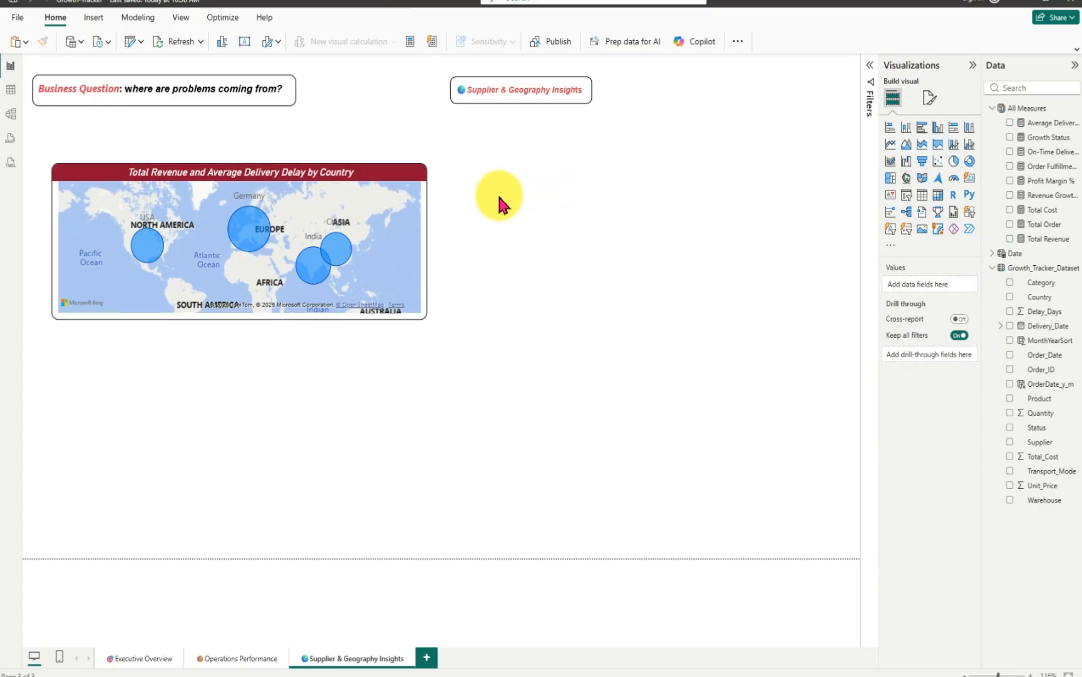
{"action": "key", "text": "ctrl+v"}
{"action": "left_click_drag", "start_coordinate": [515, 242], "coordinate": [526, 158]}
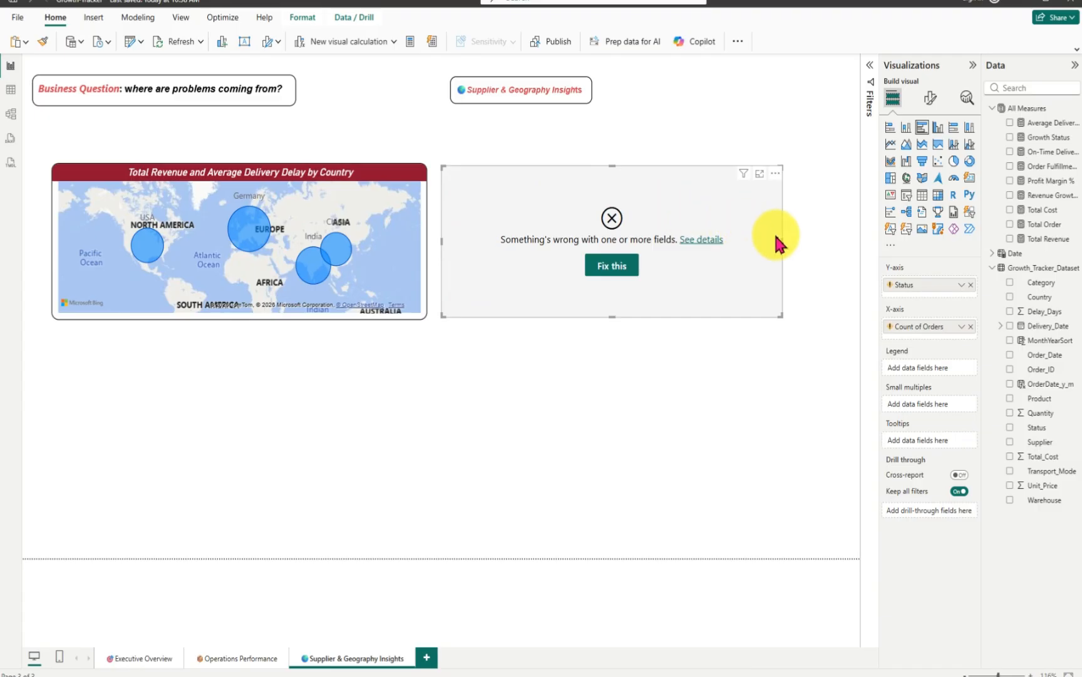
{"action": "left_click_drag", "start_coordinate": [781, 240], "coordinate": [800, 244]}
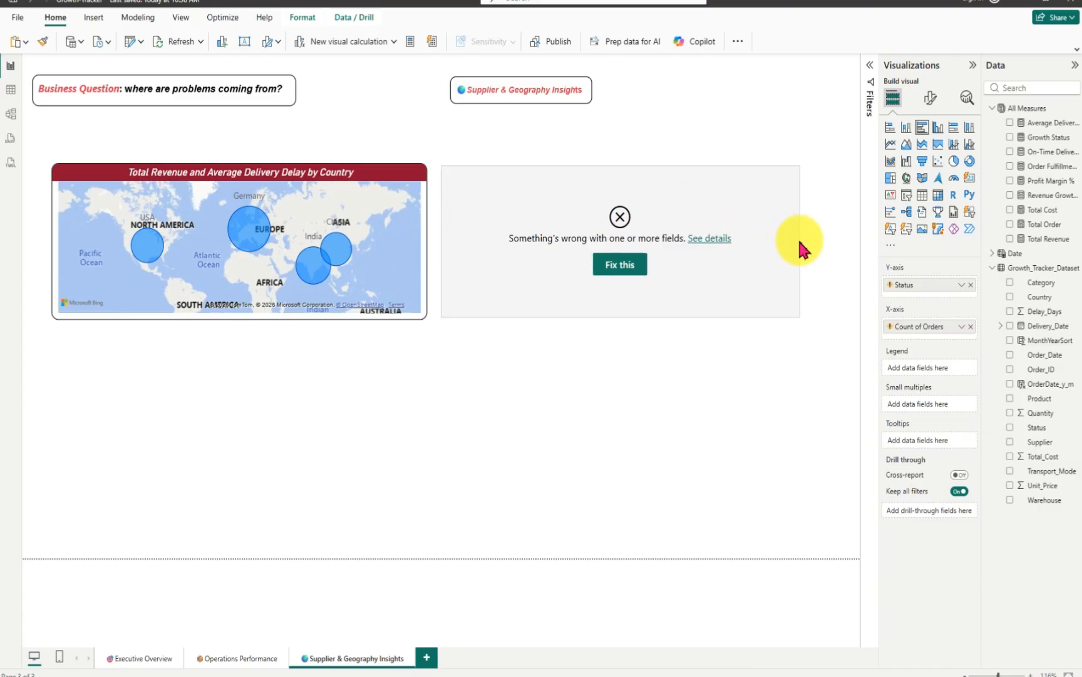
{"action": "left_click_drag", "start_coordinate": [620, 317], "coordinate": [623, 326]}
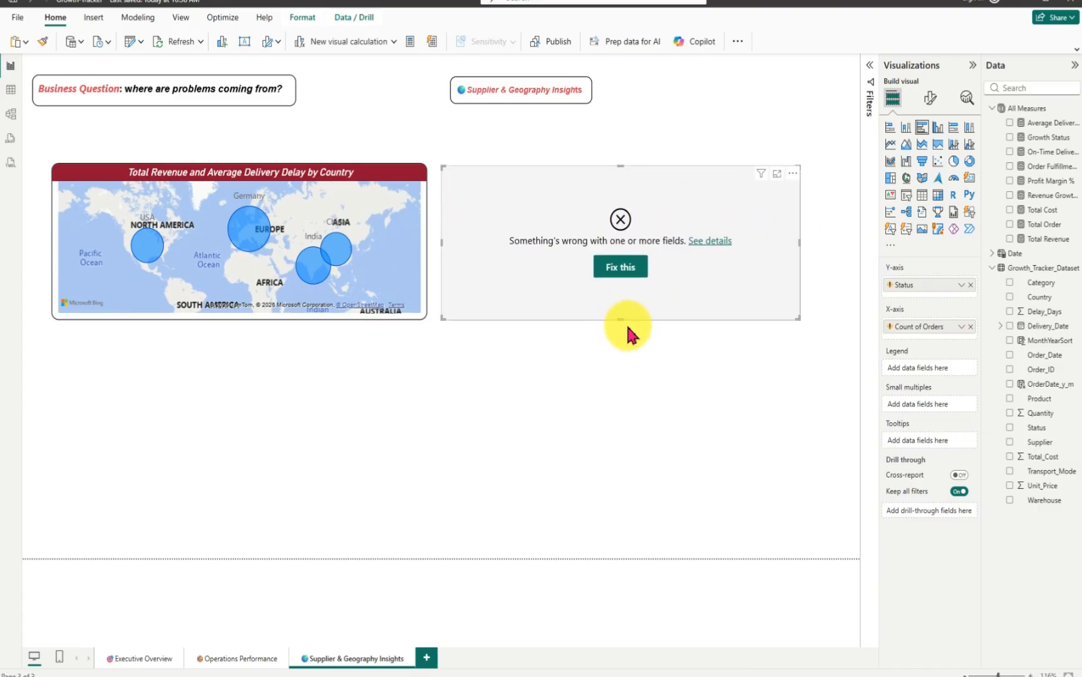
- Clear the pasted bar chart's broken fields and plot Total Order by Status instead
{"action": "left_click", "coordinate": [620, 269]}
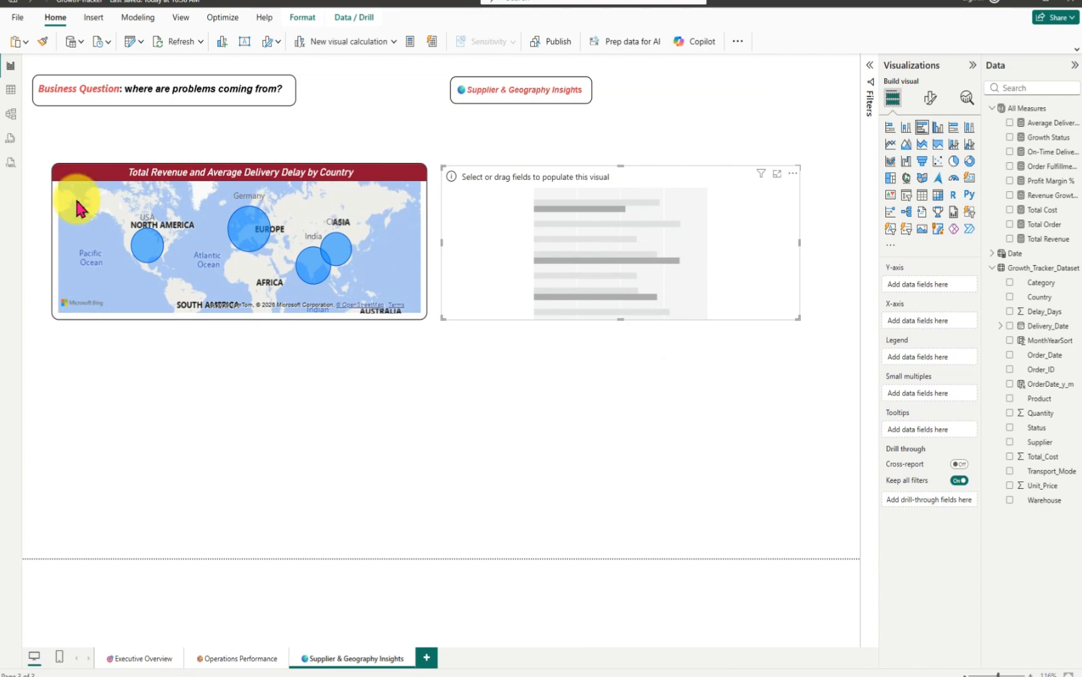
{"action": "left_click", "coordinate": [1010, 224]}
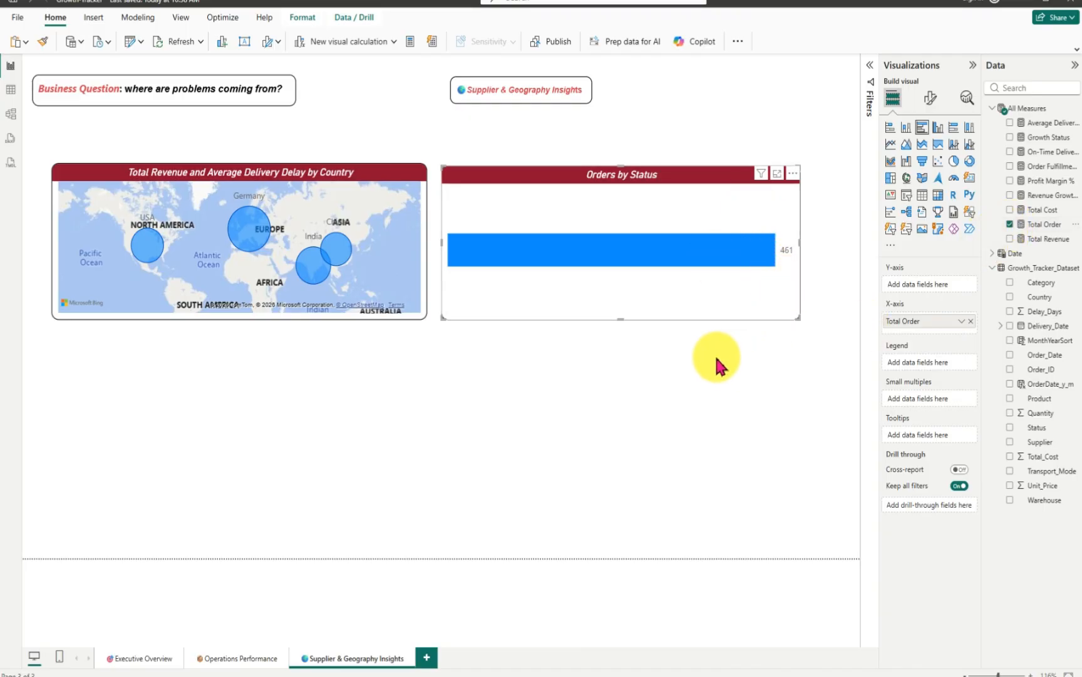
{"action": "left_click", "coordinate": [1010, 428]}
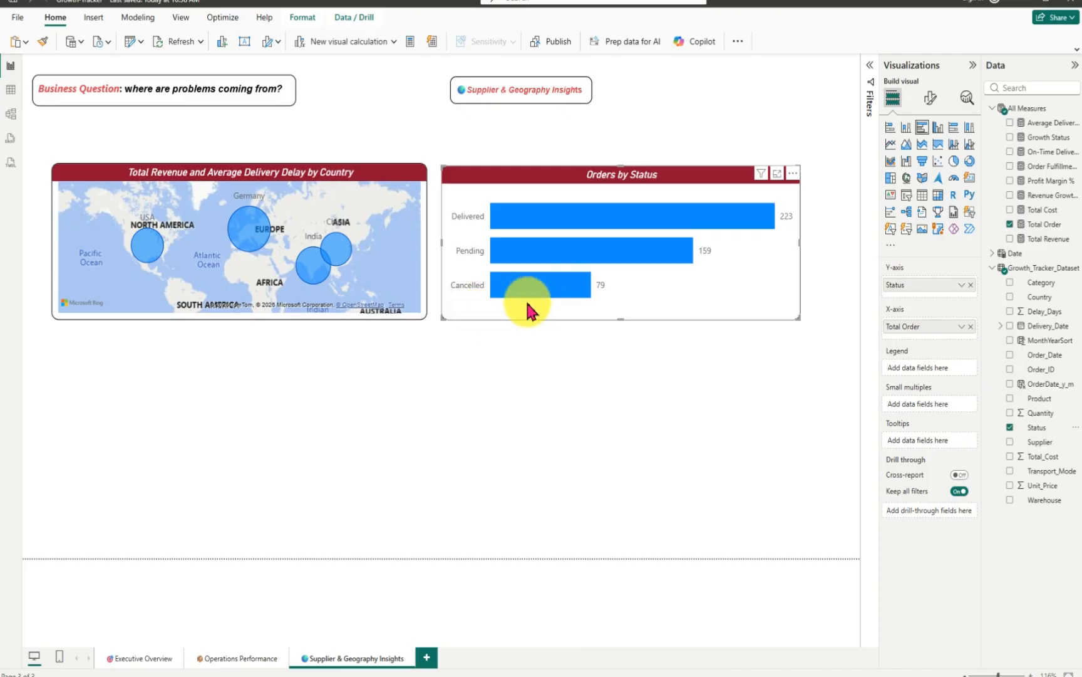
- Align the Orders by Status chart's top edge with the top edge of the country map
{"action": "mouse_move", "coordinate": [543, 298]}
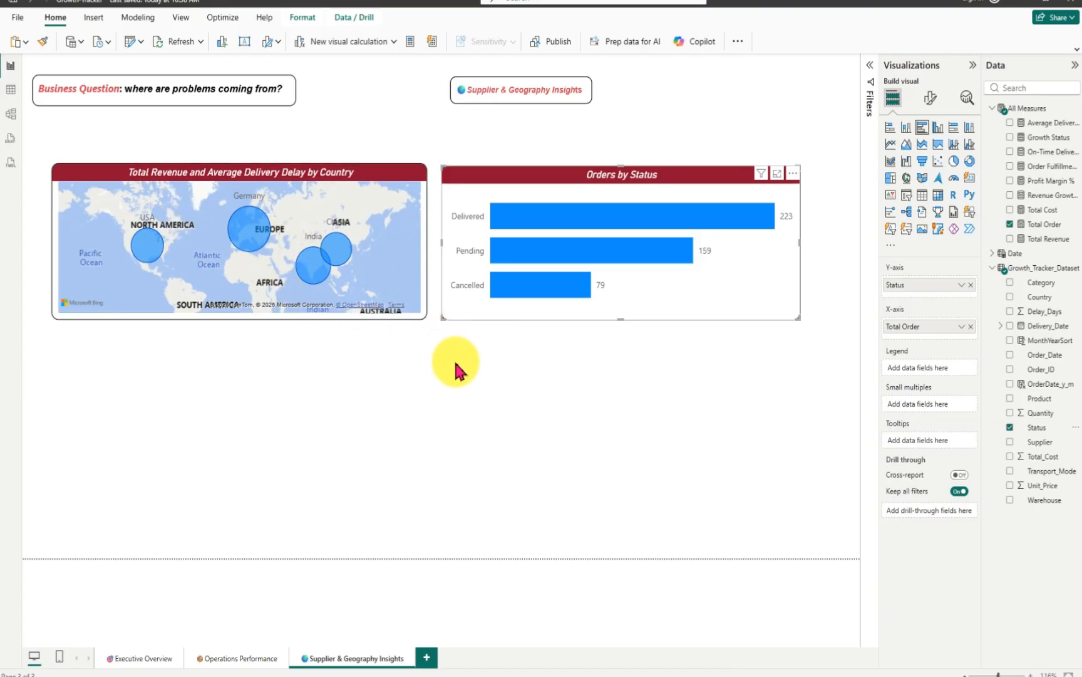
{"action": "mouse_move", "coordinate": [311, 272]}
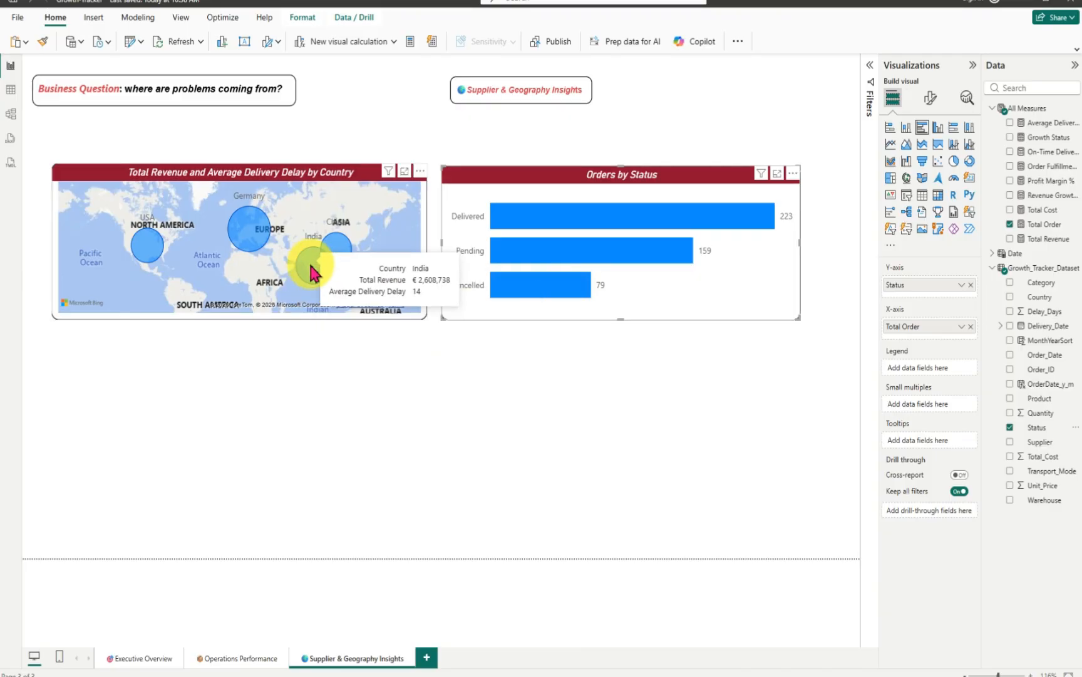
{"action": "mouse_move", "coordinate": [152, 254]}
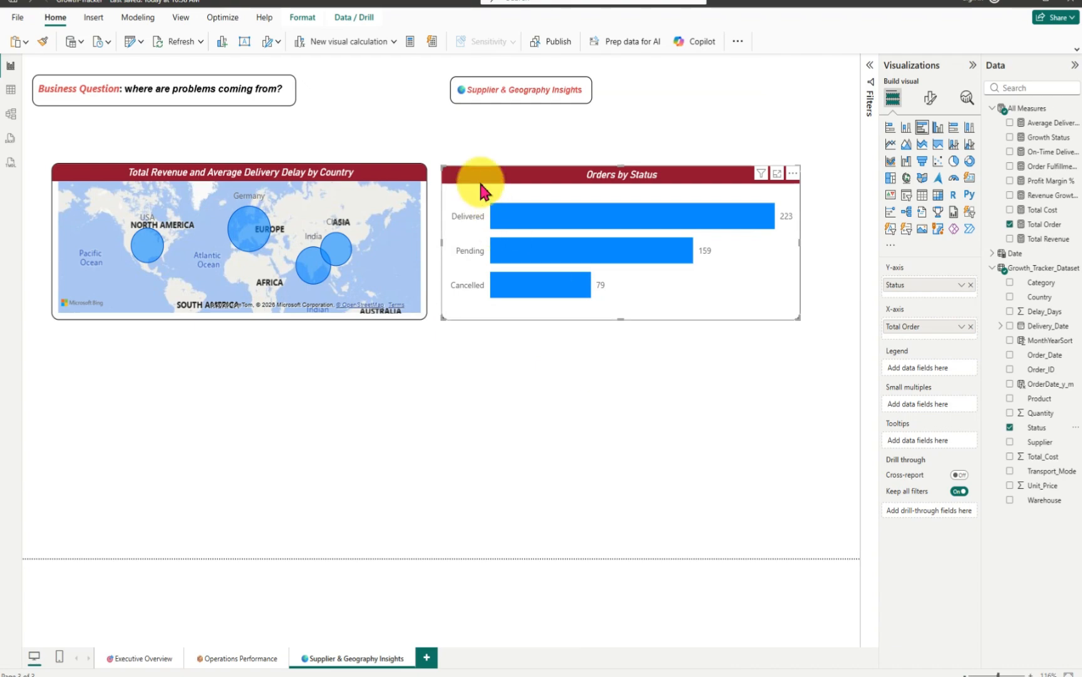
{"action": "mouse_move", "coordinate": [480, 188]}
{"action": "left_mouse_down"}
{"action": "mouse_move", "coordinate": [491, 175]}
{"action": "mouse_move", "coordinate": [482, 180]}
{"action": "left_mouse_up"}
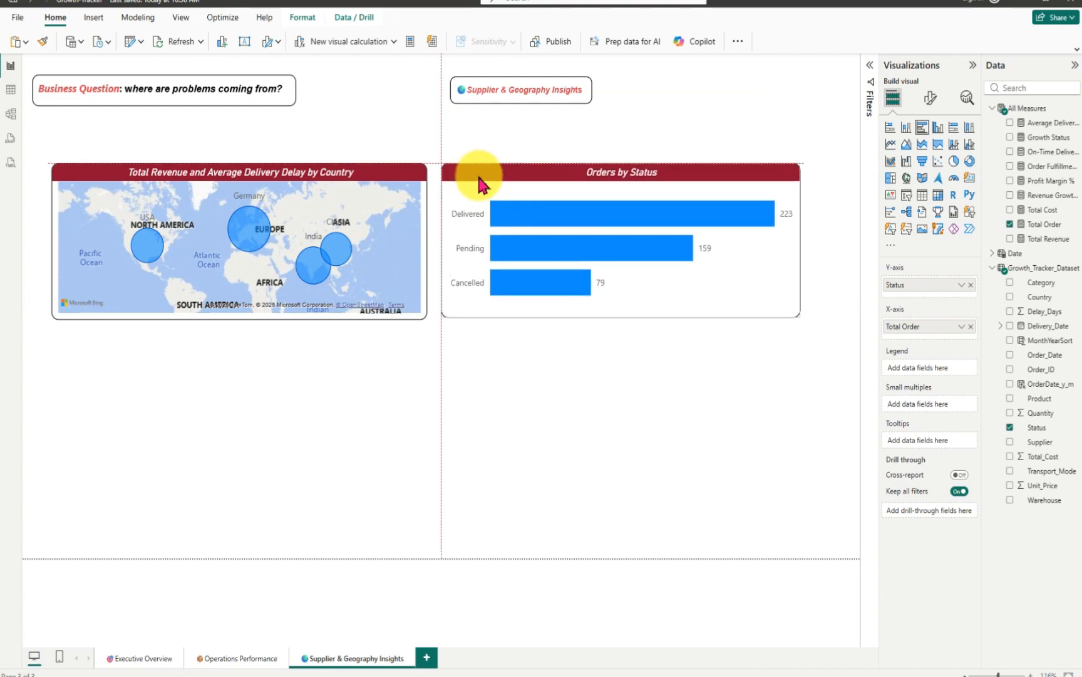
{"action": "left_click", "coordinate": [481, 183]}
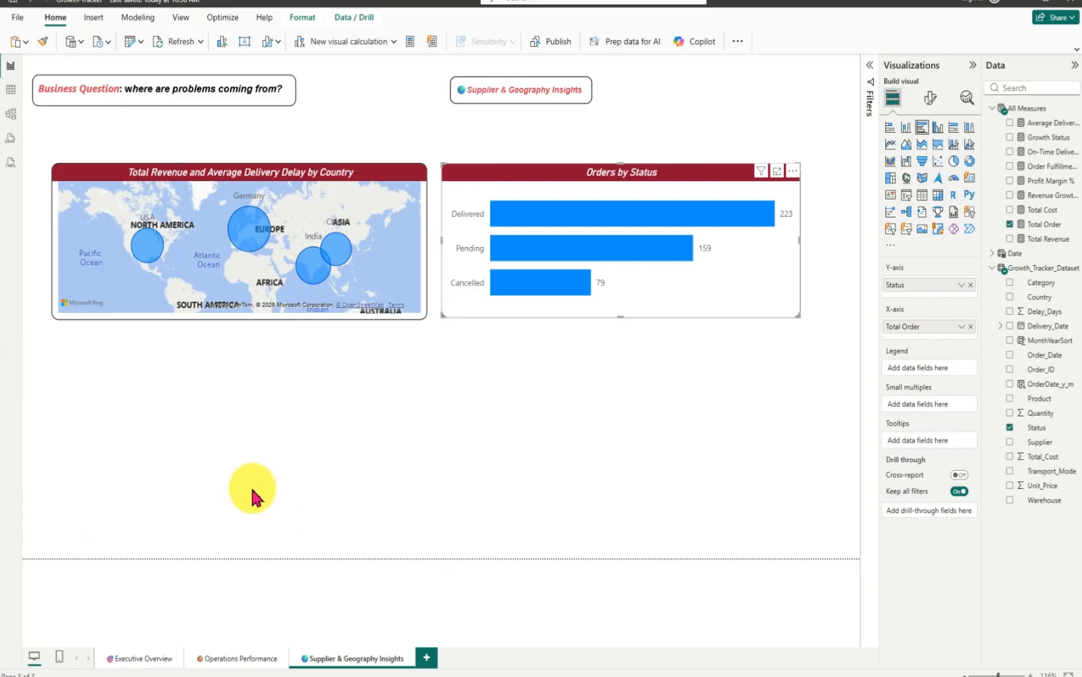
- Paste the copied table visual below the map, aligned with the map's left and right edges
{"action": "left_click", "coordinate": [173, 384]}
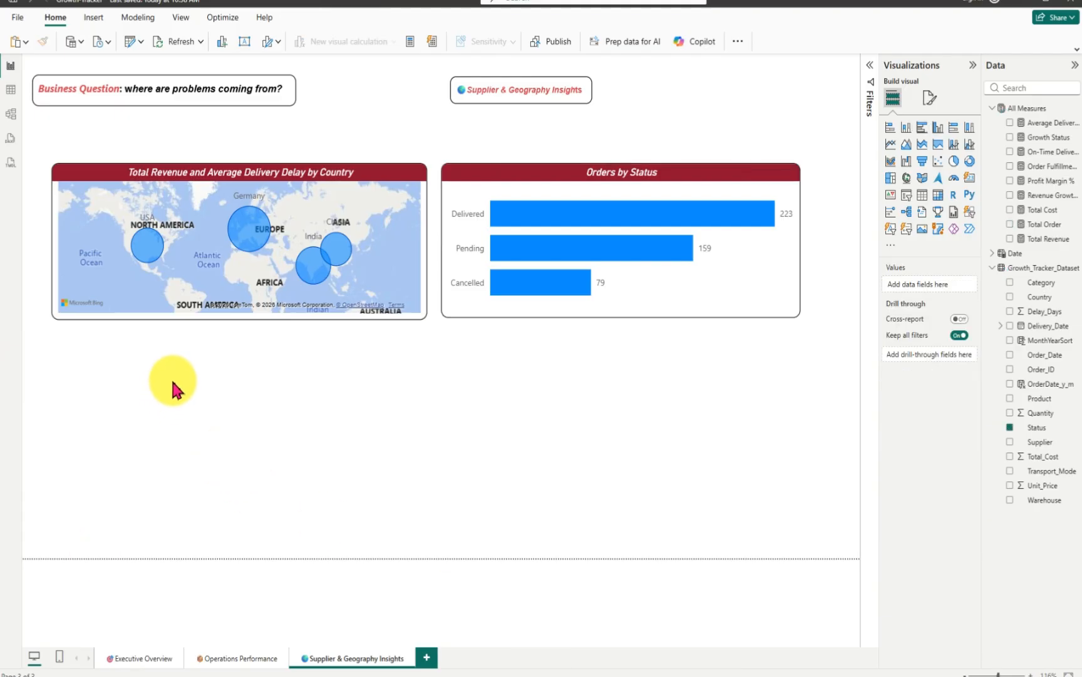
{"action": "key", "text": "ctrl+v"}
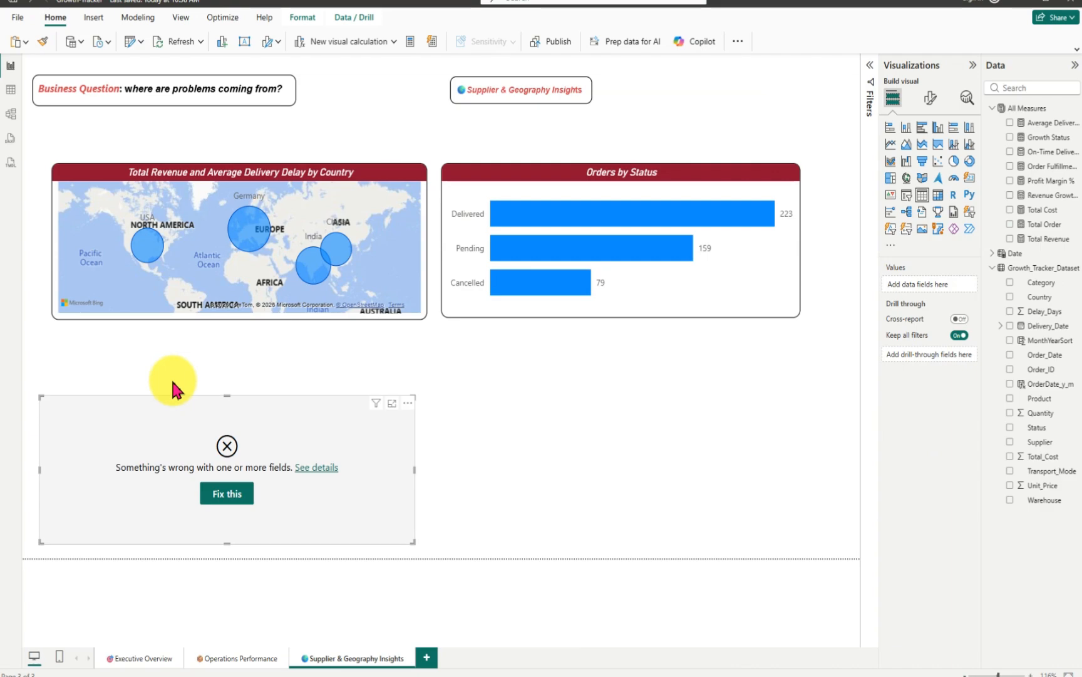
{"action": "left_click_drag", "start_coordinate": [168, 402], "coordinate": [174, 350]}
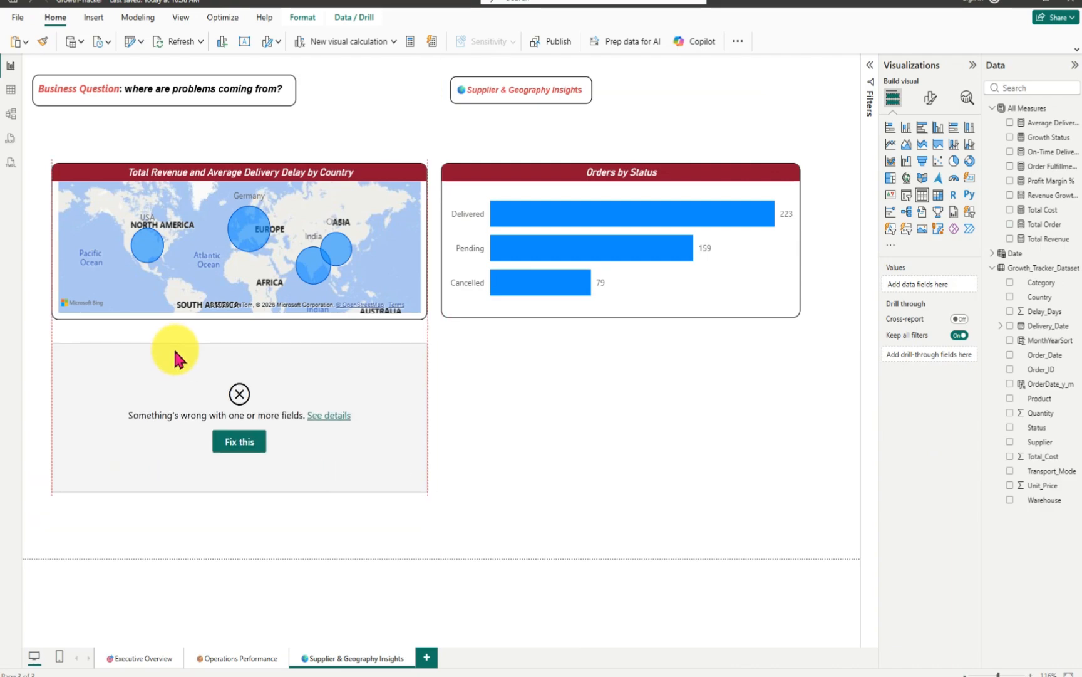
- Clear the broken fields of the pasted Analyst-Level table and add Supplier and Total Revenue as its columns
{"action": "left_click_drag", "start_coordinate": [232, 442], "coordinate": [233, 444]}
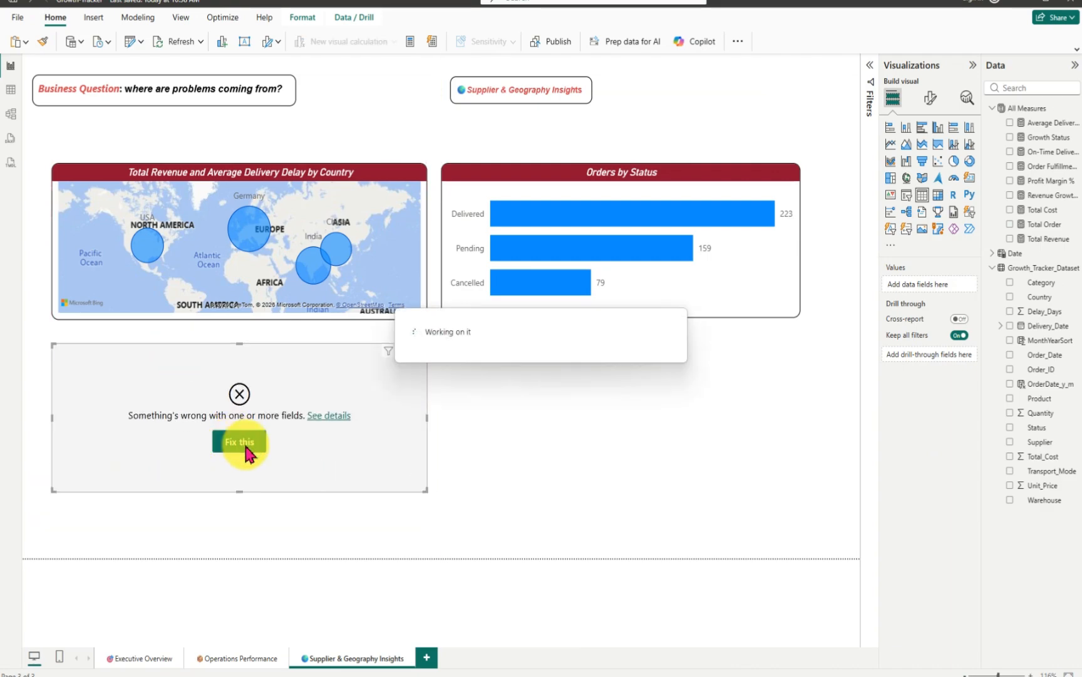
{"action": "left_click", "coordinate": [239, 441]}
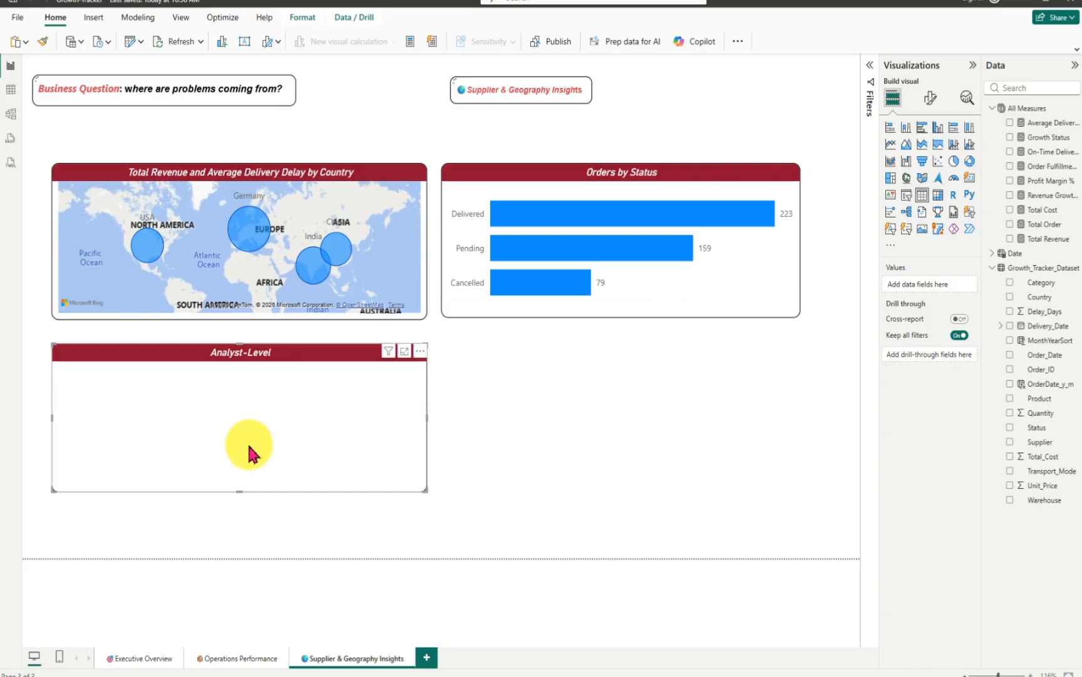
{"action": "left_click", "coordinate": [239, 442]}
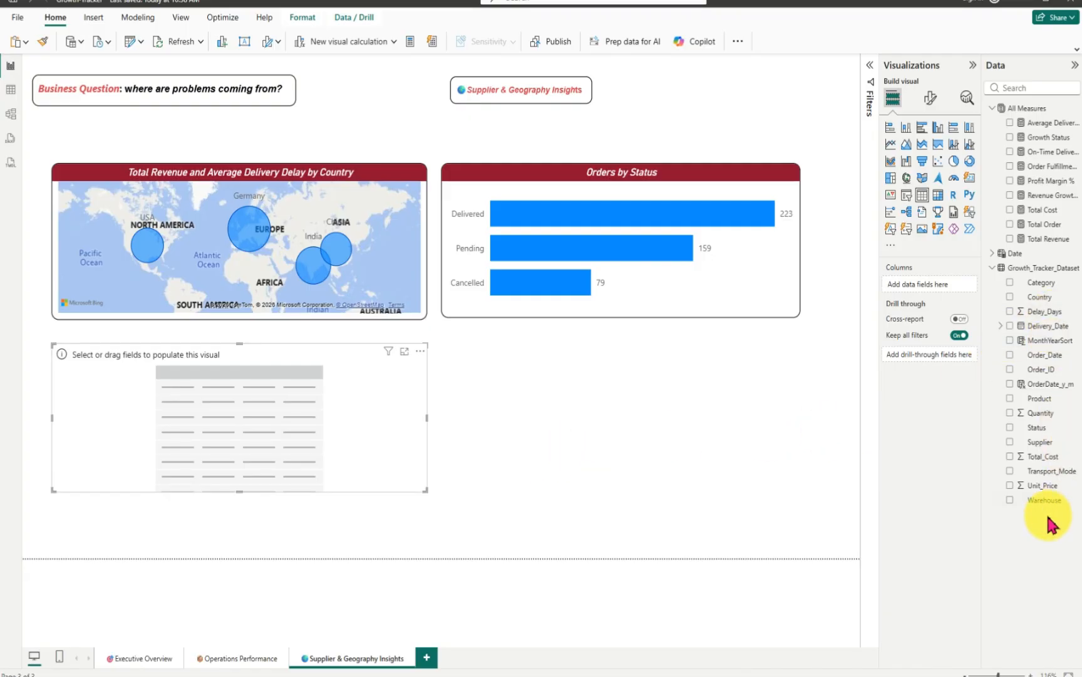
{"action": "left_click", "coordinate": [1010, 443]}
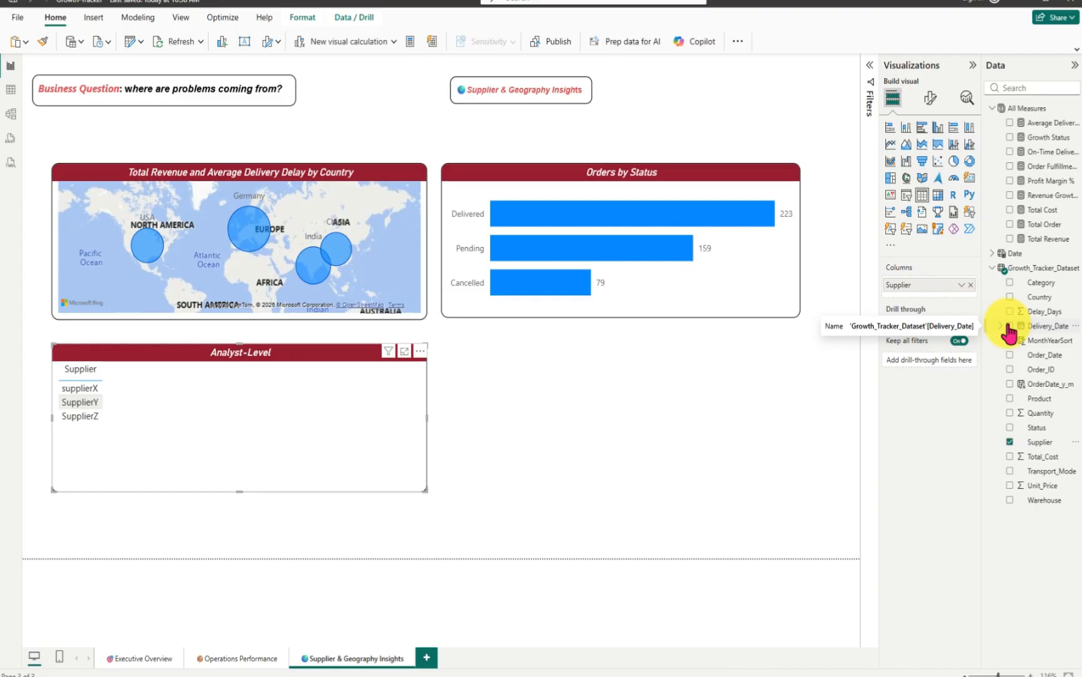
{"action": "left_click", "coordinate": [1011, 238]}
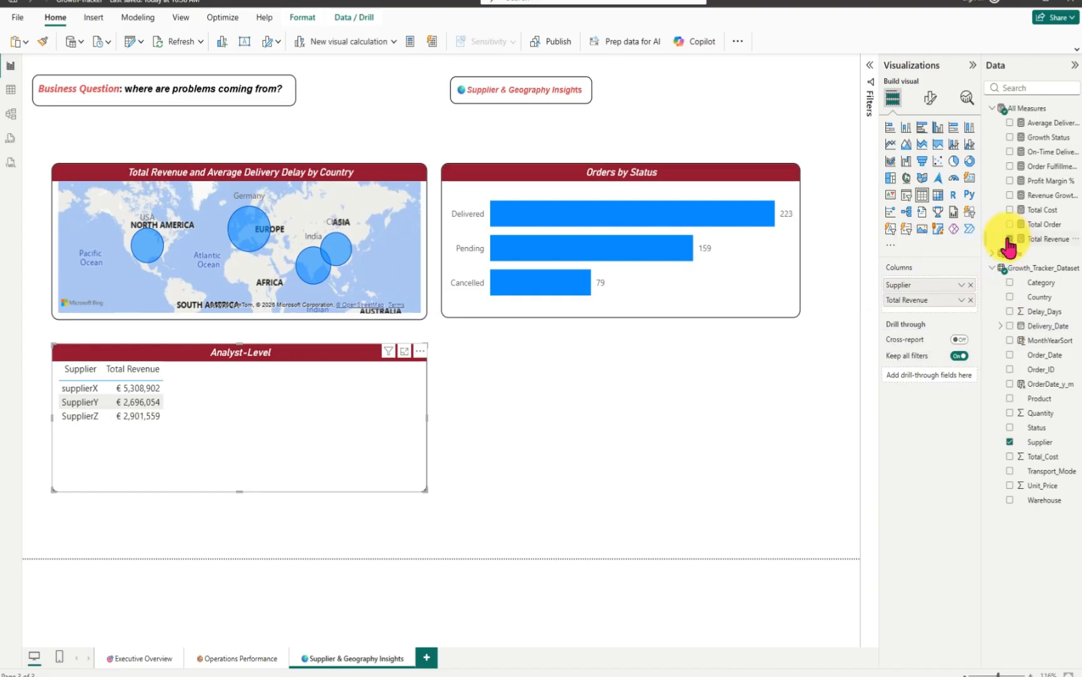
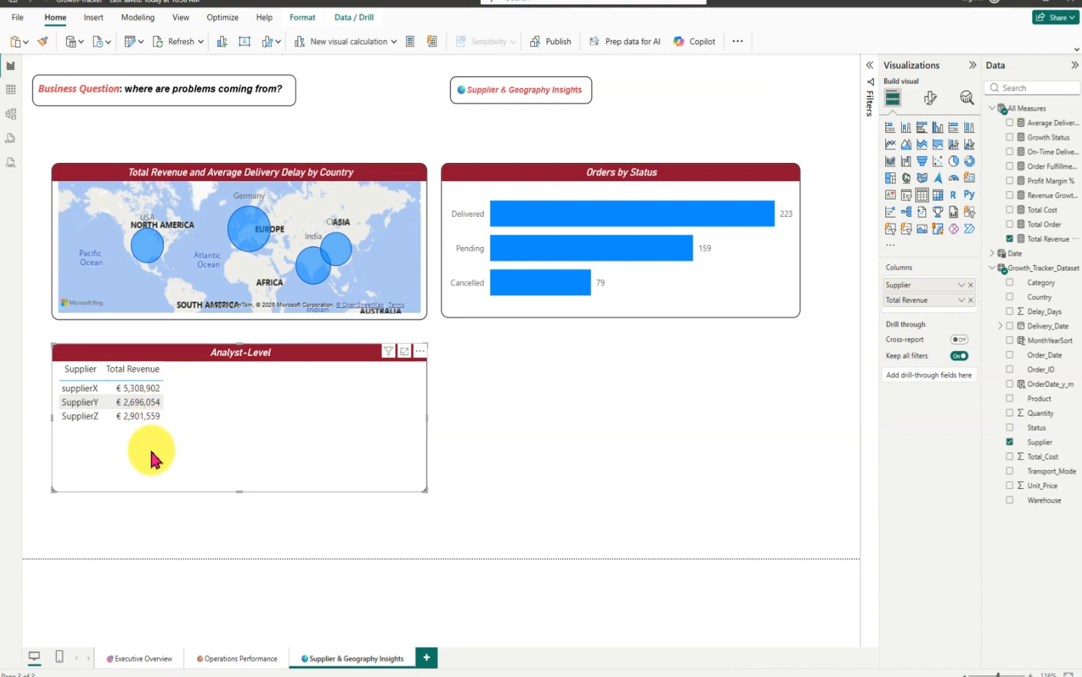
- Look over the Executive Overview page and filter the Operations Performance page to 2023 and Jan 2023 to examine delivery delay by supplier
{"action": "left_click", "coordinate": [152, 661]}
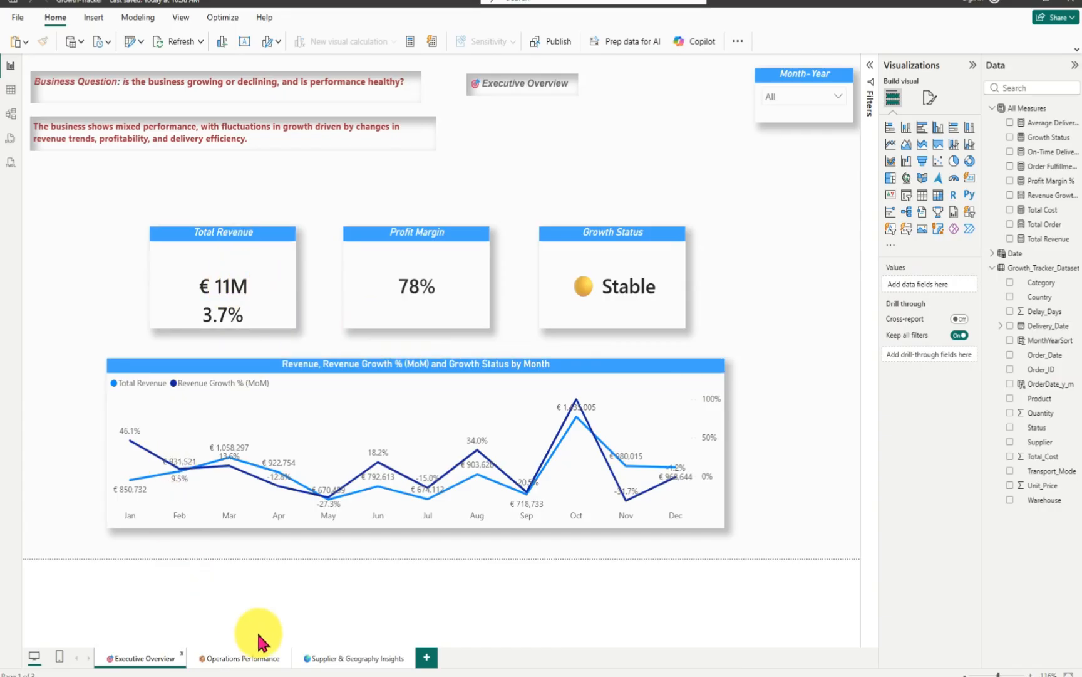
{"action": "left_click", "coordinate": [351, 658]}
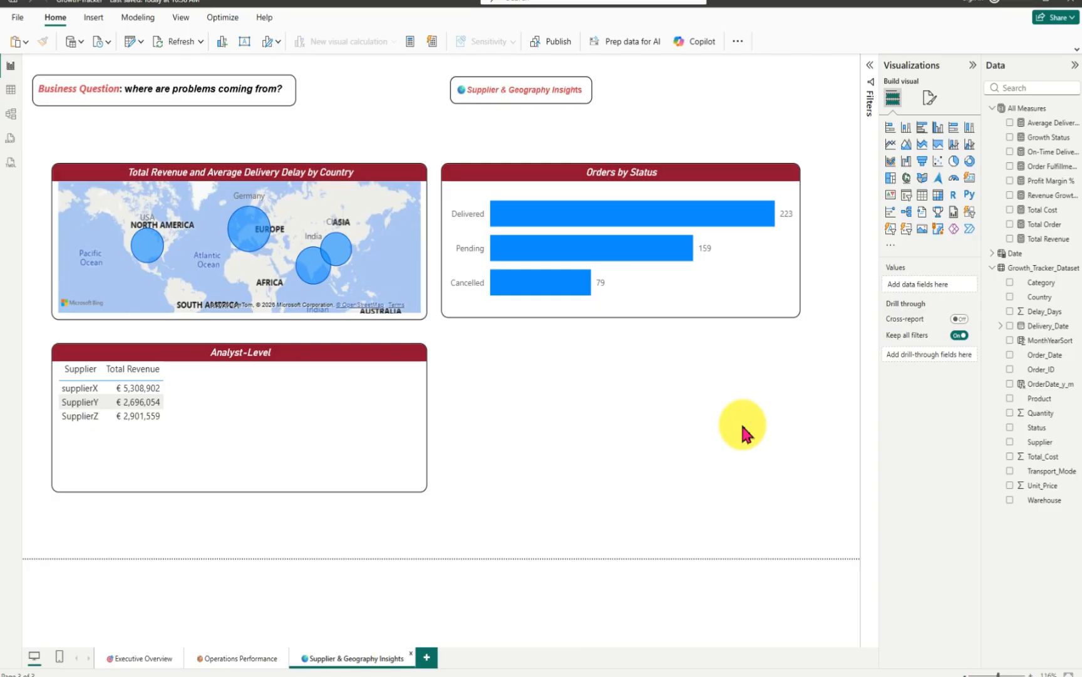
{"action": "left_click", "coordinate": [238, 659]}
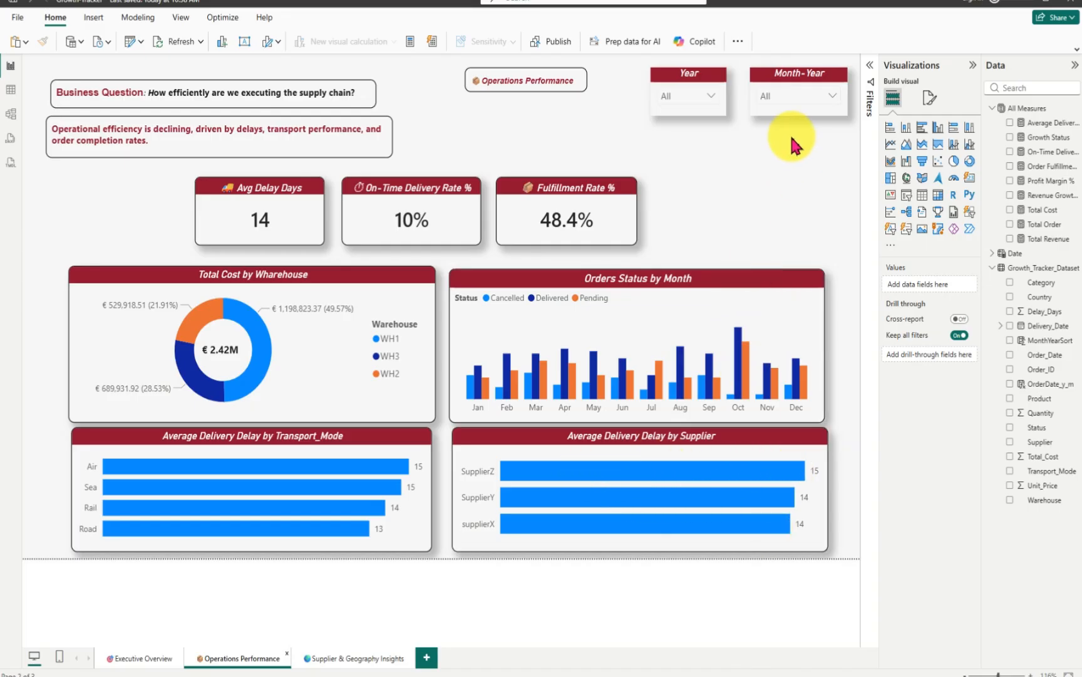
{"action": "left_click", "coordinate": [703, 94]}
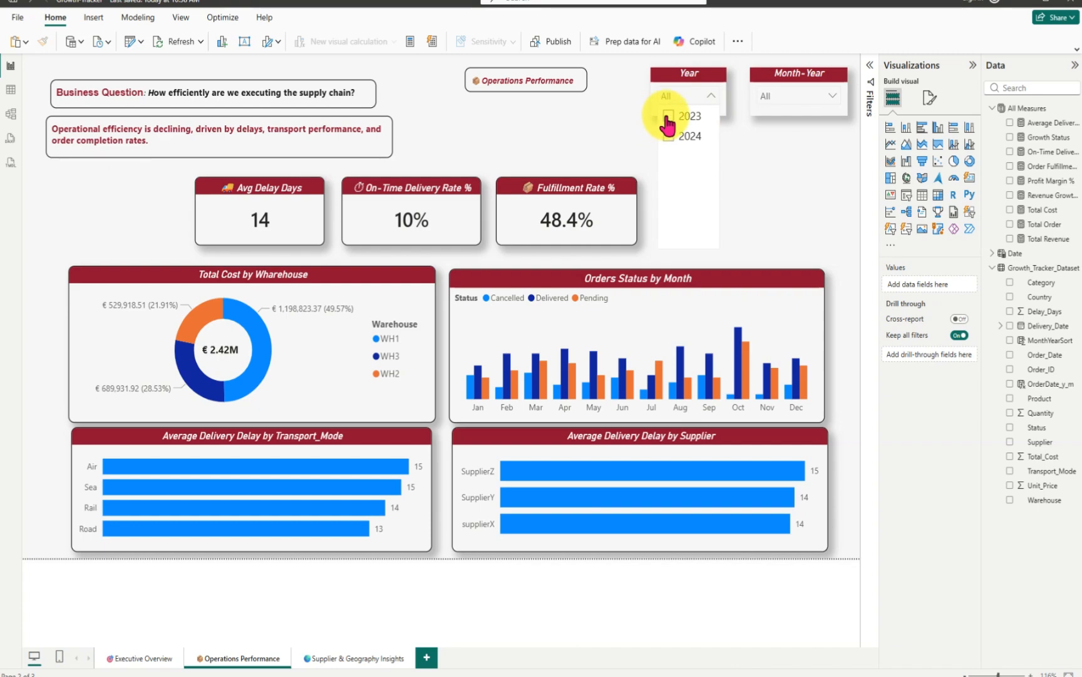
{"action": "left_click", "coordinate": [668, 116]}
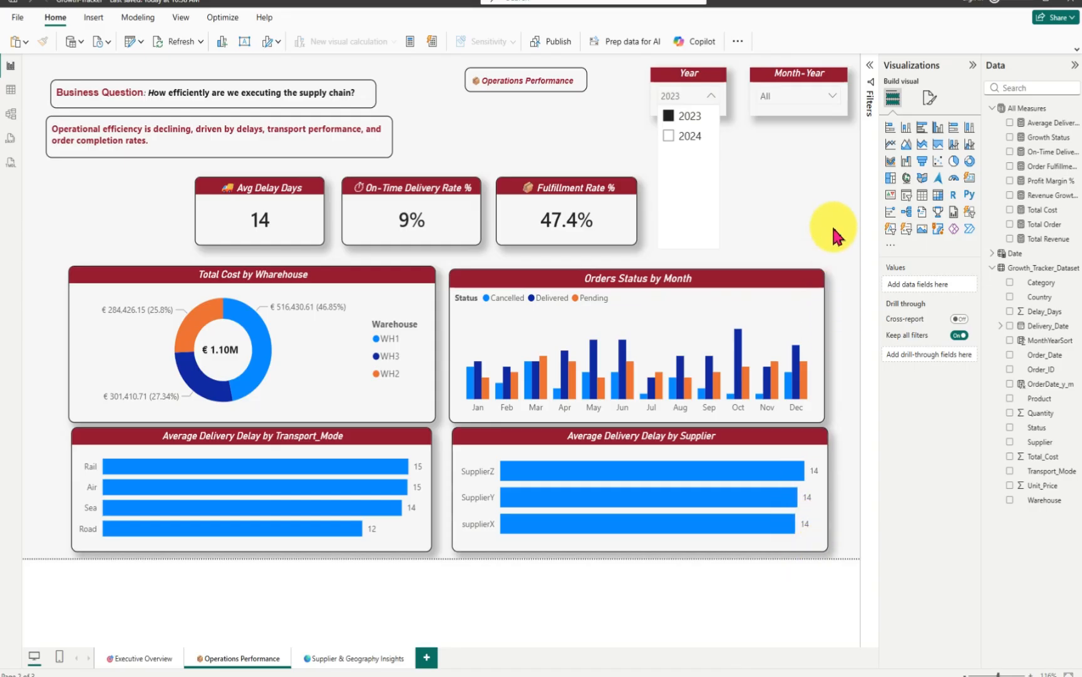
{"action": "left_click", "coordinate": [835, 97]}
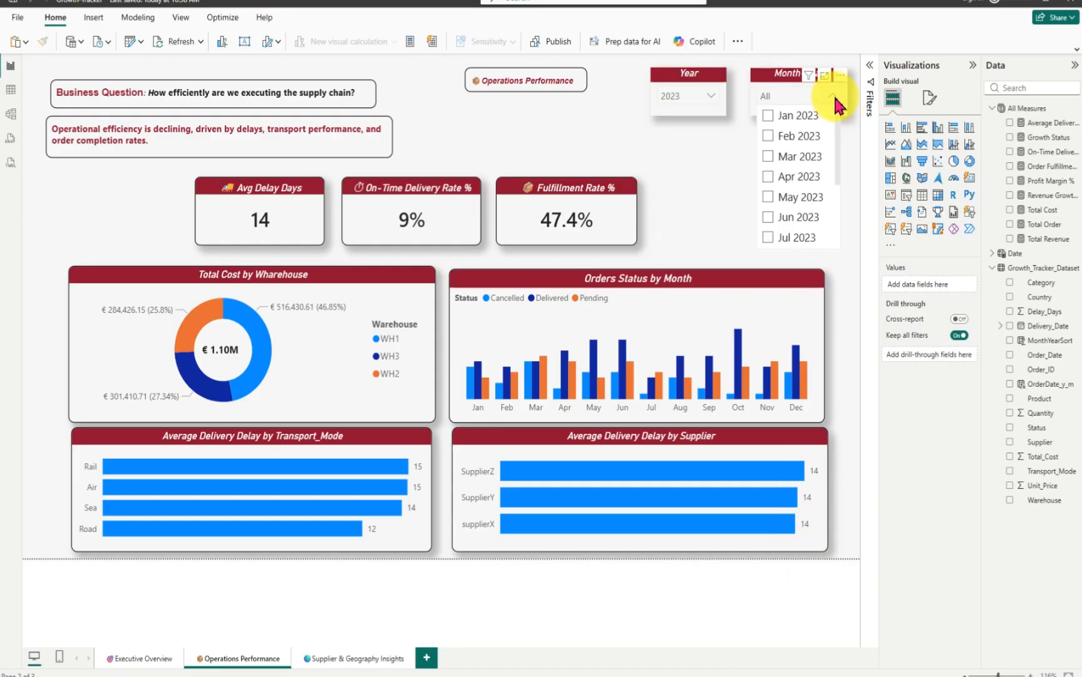
{"action": "left_click", "coordinate": [769, 116]}
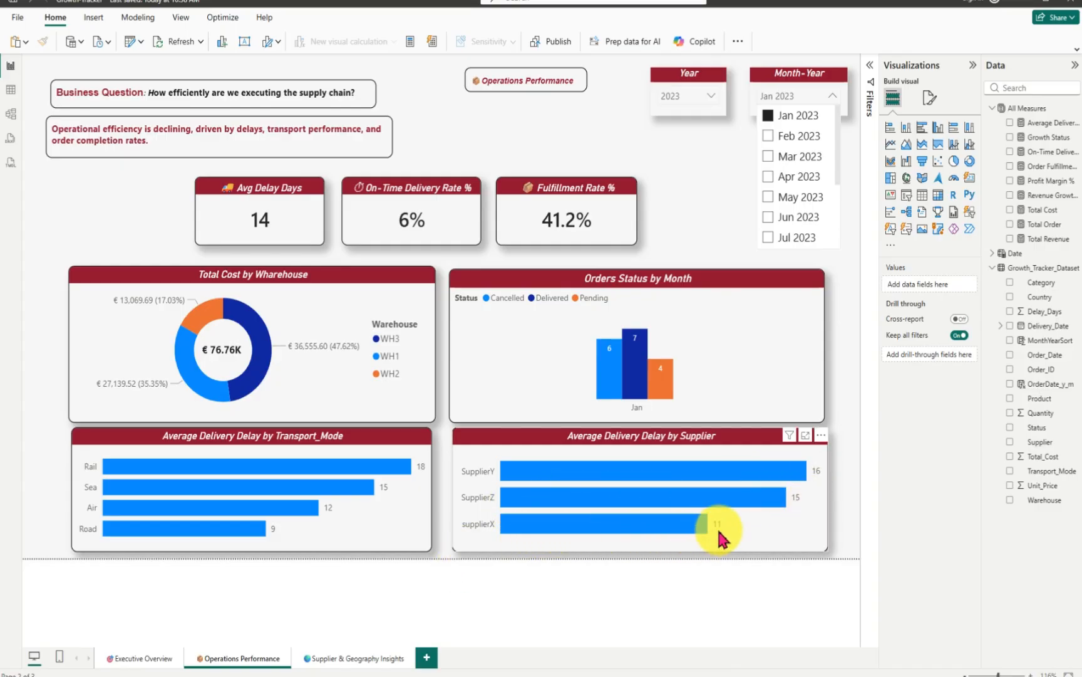
- Check supplier revenue in the Analyst-Level table and filter the Operations Performance page to Feb 2023, followed by Mar 2023, to compare supplier delays
{"action": "left_click", "coordinate": [360, 659]}
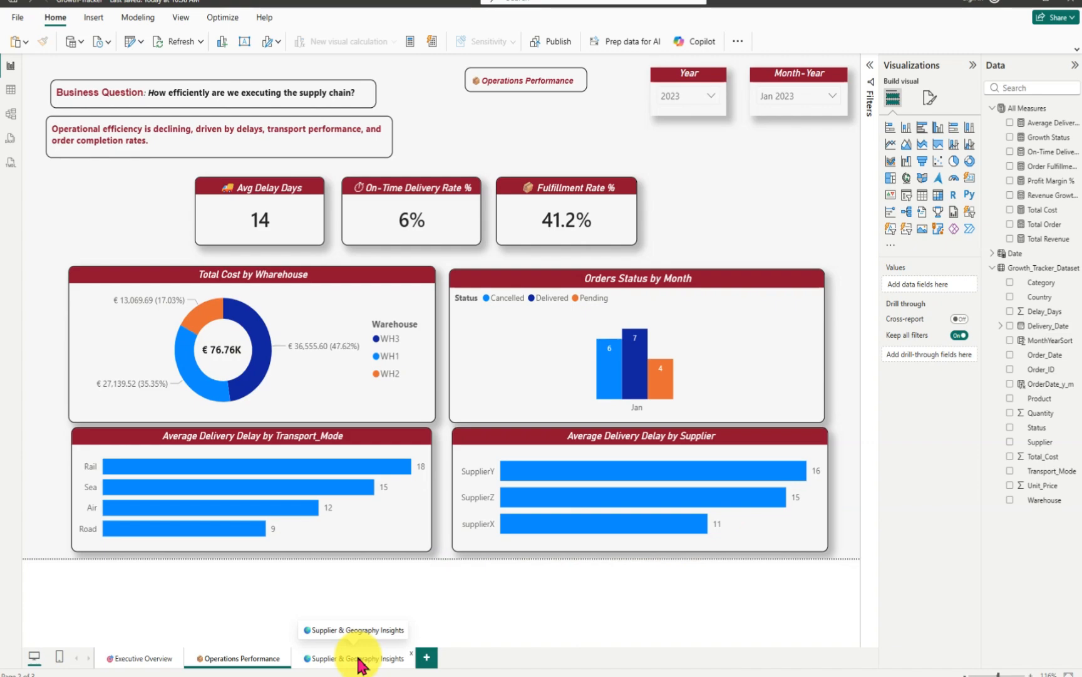
{"action": "left_click", "coordinate": [361, 661]}
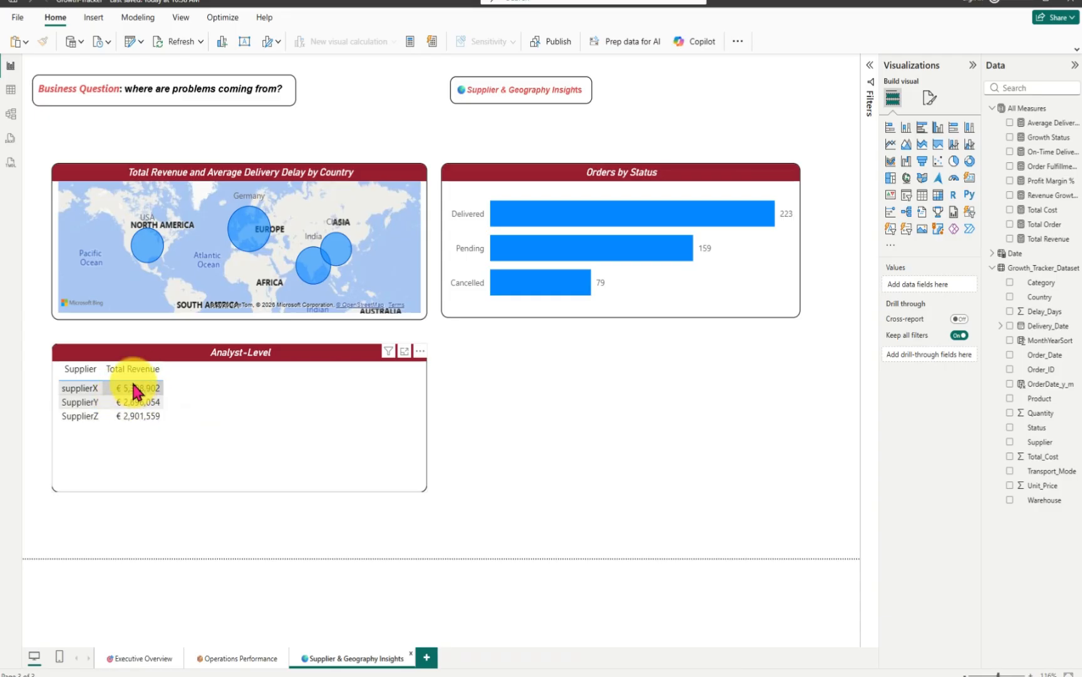
{"action": "left_click", "coordinate": [242, 659]}
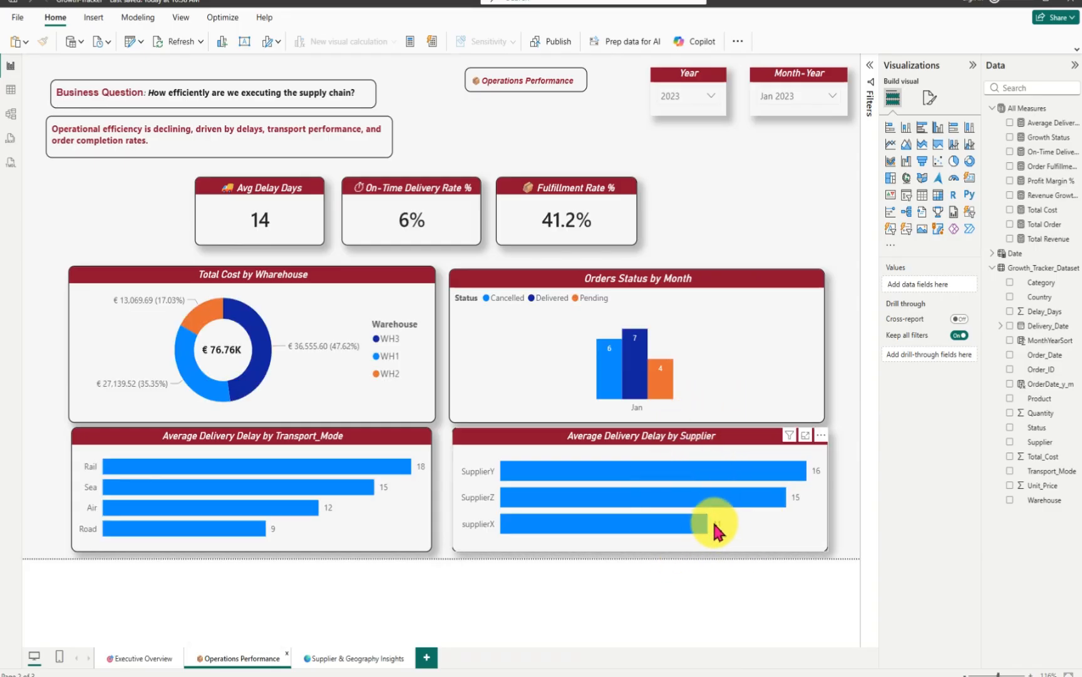
{"action": "left_click", "coordinate": [833, 96]}
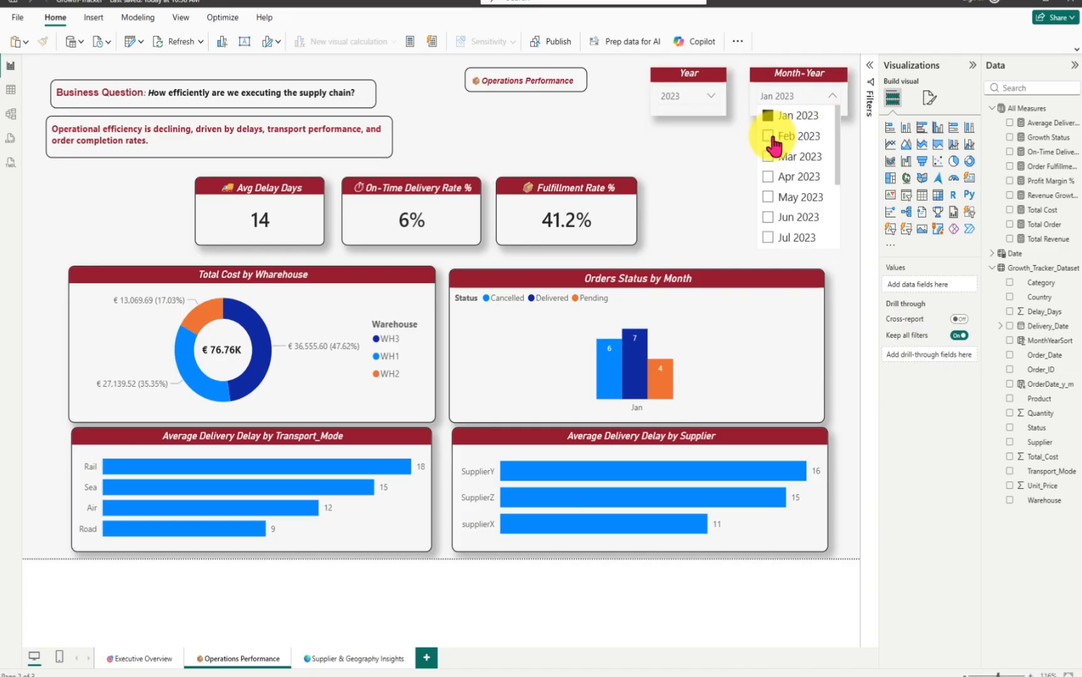
{"action": "left_click", "coordinate": [774, 142]}
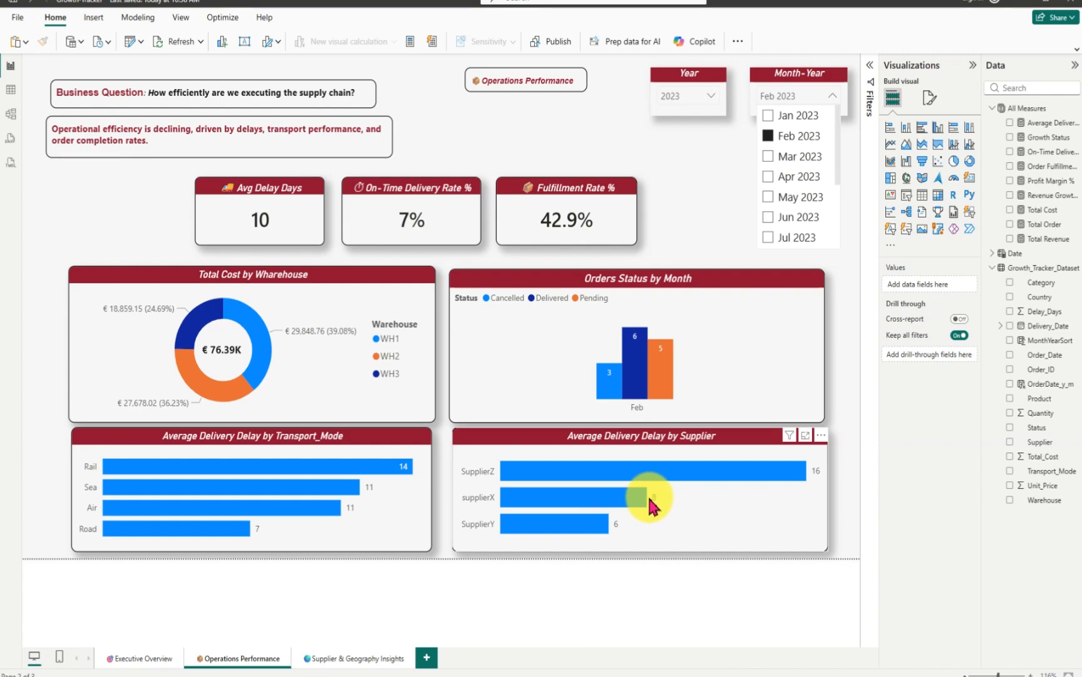
{"action": "left_click", "coordinate": [773, 161]}
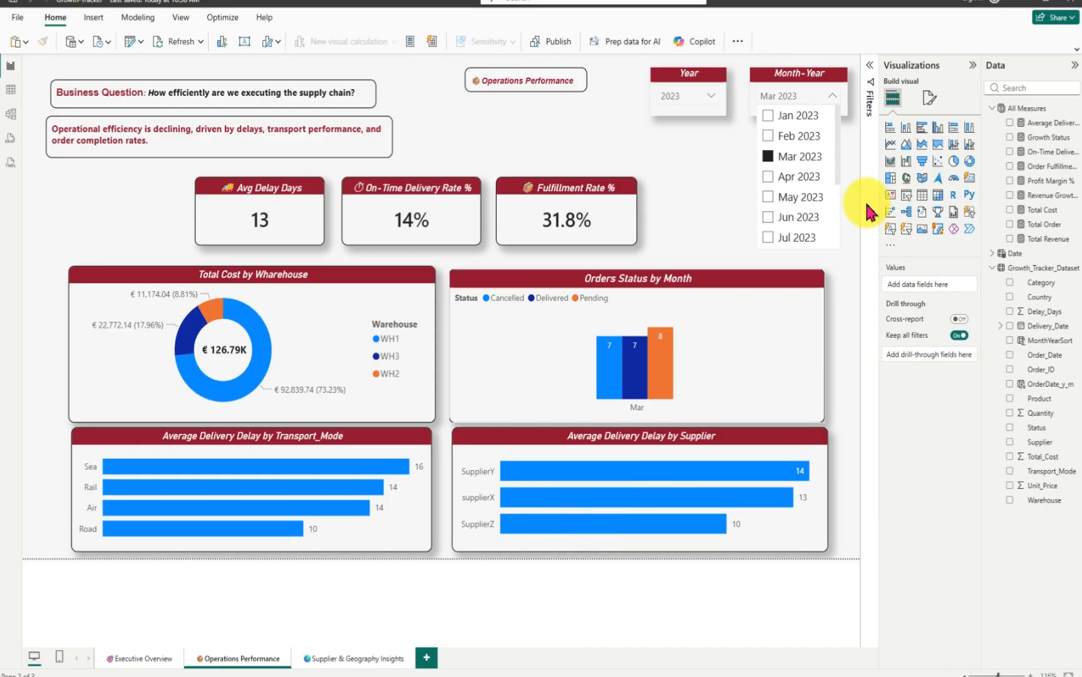
- Filter the Operations Performance page to Apr 2023 to compare delivery delay by supplier, and clear the Month-Year filter
{"action": "left_click", "coordinate": [767, 180]}
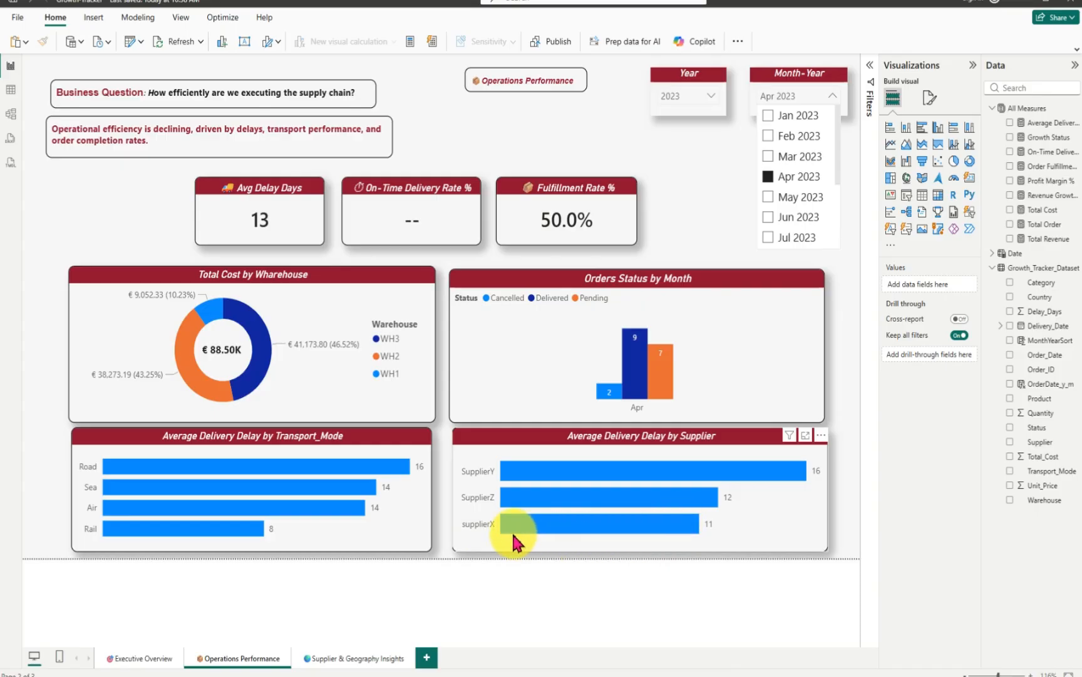
{"action": "mouse_move", "coordinate": [700, 529]}
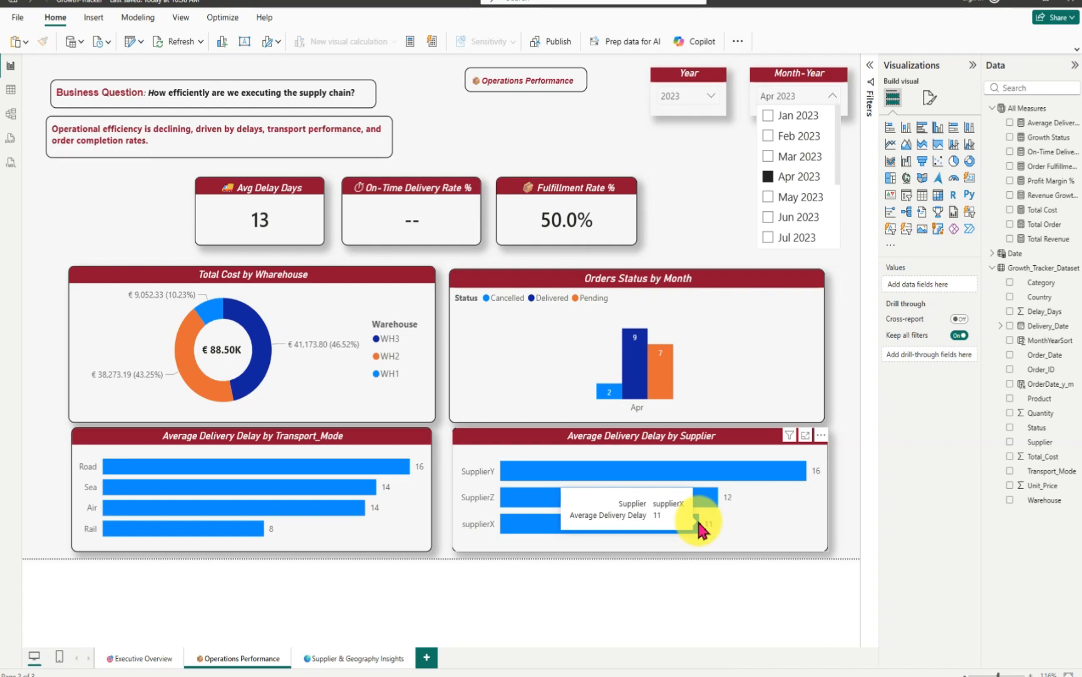
{"action": "left_click", "coordinate": [712, 96]}
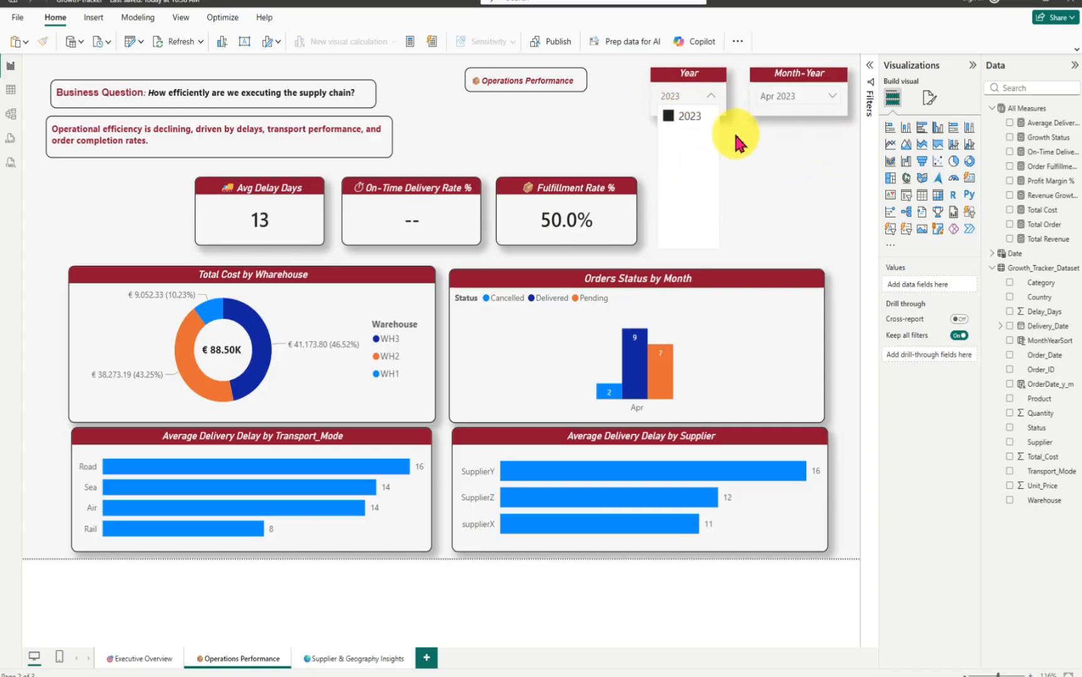
{"action": "left_click", "coordinate": [828, 96]}
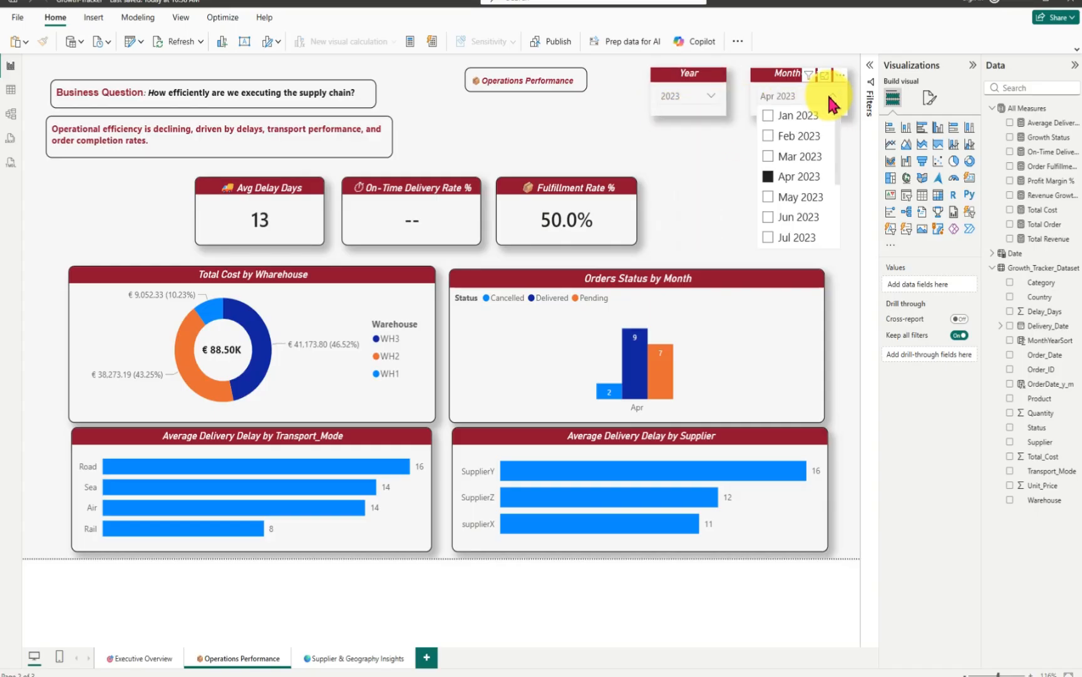
{"action": "left_click", "coordinate": [769, 177]}
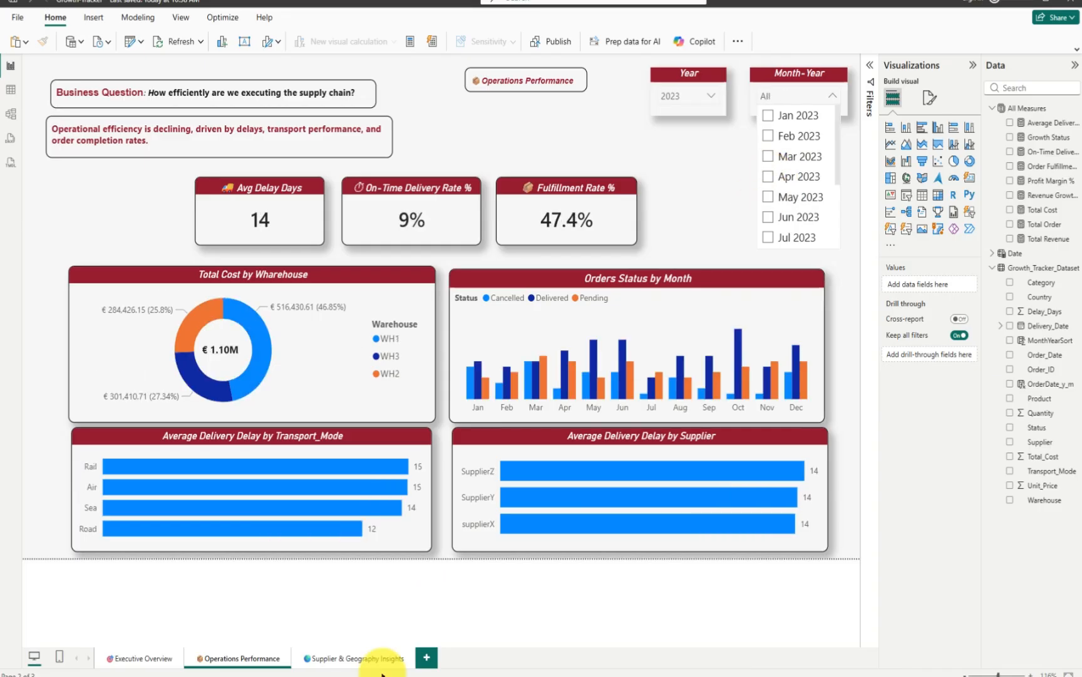
- Add Average Delivery Delay and On-Time Delivery Rate % as columns of the Analyst-Level table on the Supplier & Geography Insights page
{"action": "left_click", "coordinate": [344, 660]}
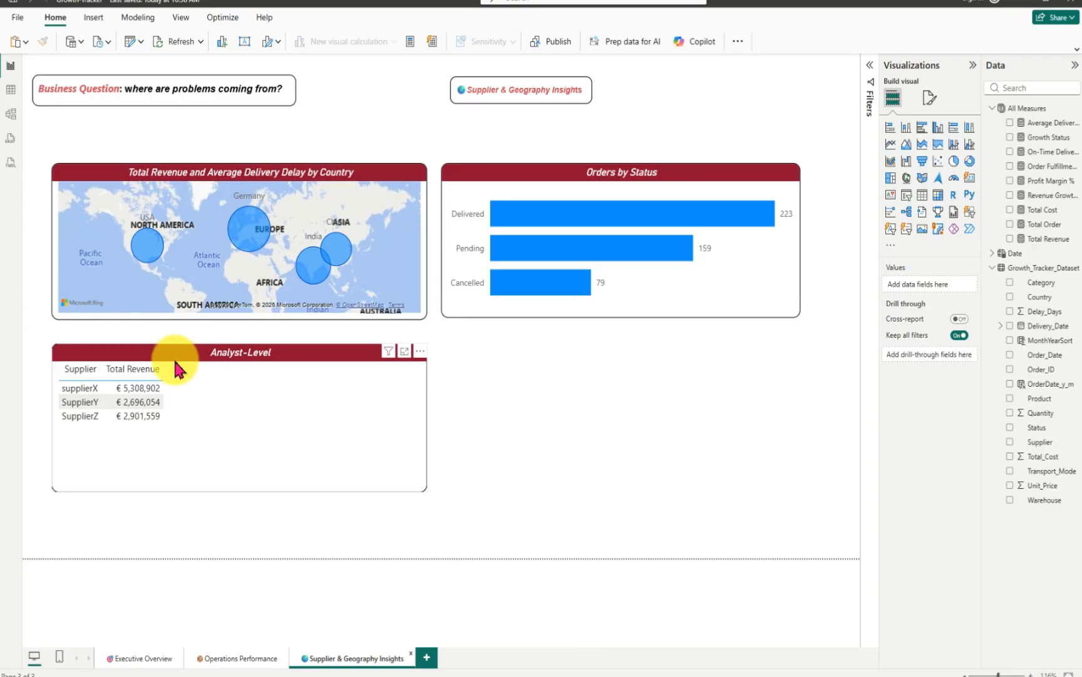
{"action": "left_click", "coordinate": [1010, 123]}
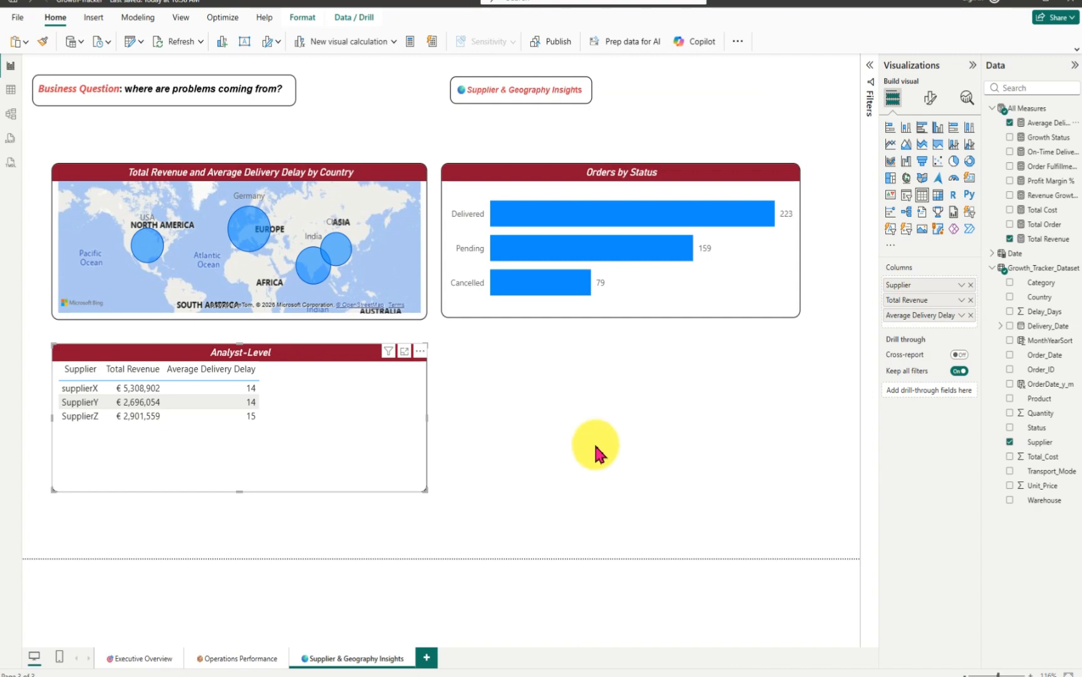
{"action": "left_click", "coordinate": [1010, 152]}
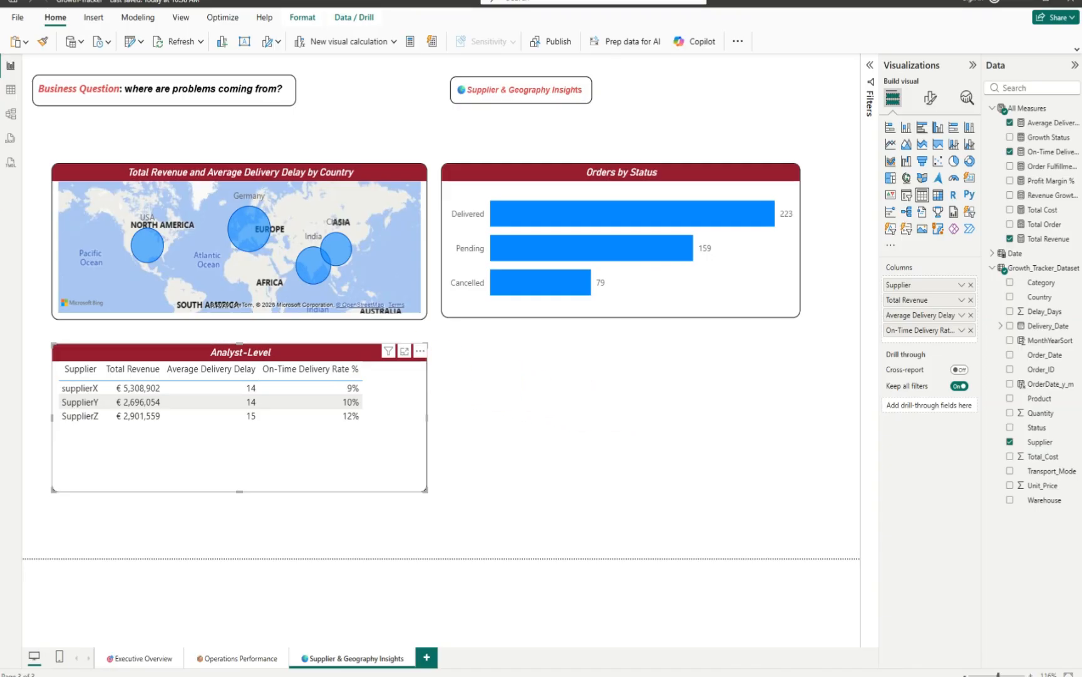
- Paste the copied Month-Year slicer and place it in the report page's upper right corner
{"action": "left_click", "coordinate": [773, 94]}
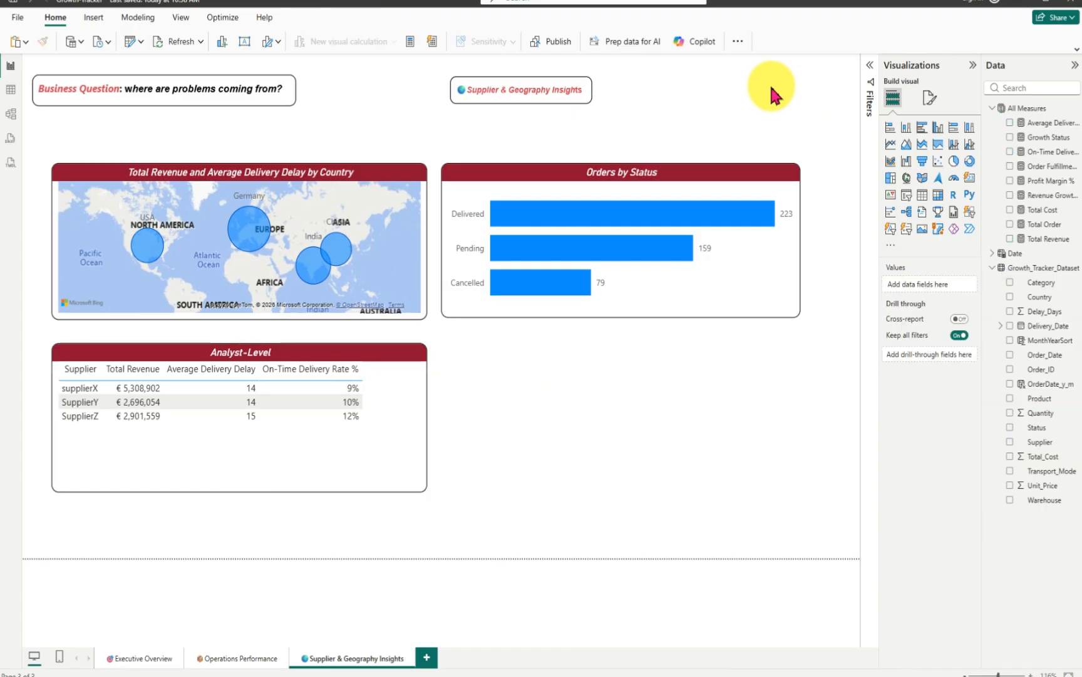
{"action": "key", "text": "ctrl+v"}
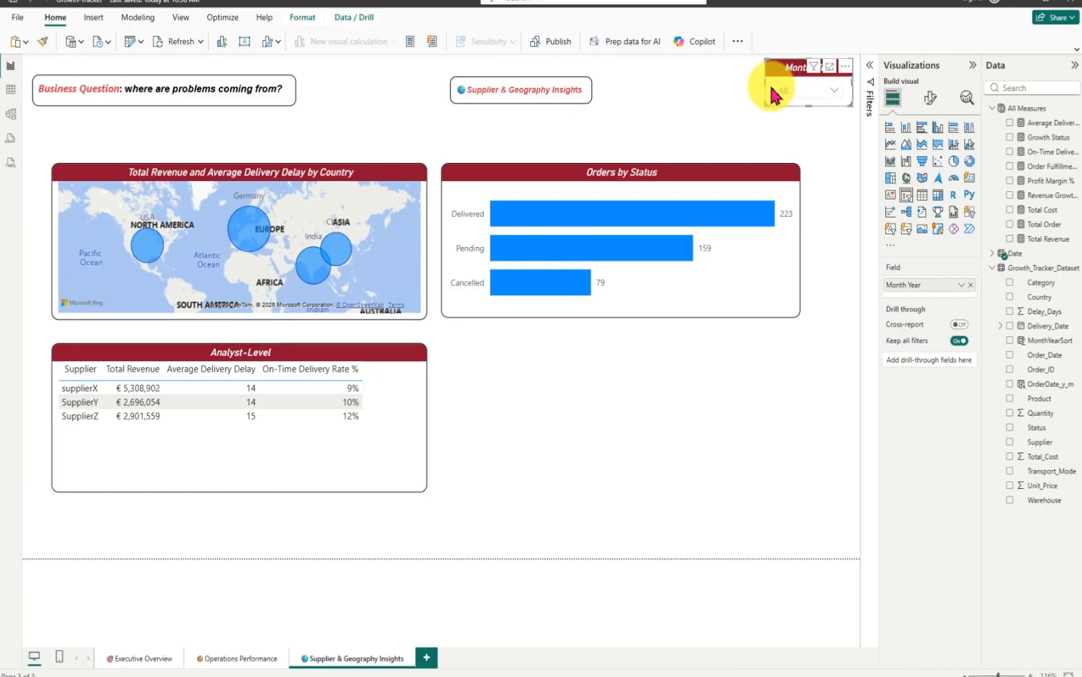
{"action": "mouse_move", "coordinate": [779, 75]}
{"action": "left_mouse_down"}
{"action": "mouse_move", "coordinate": [753, 70]}
{"action": "mouse_move", "coordinate": [756, 80]}
{"action": "mouse_move", "coordinate": [777, 74]}
{"action": "left_mouse_up"}
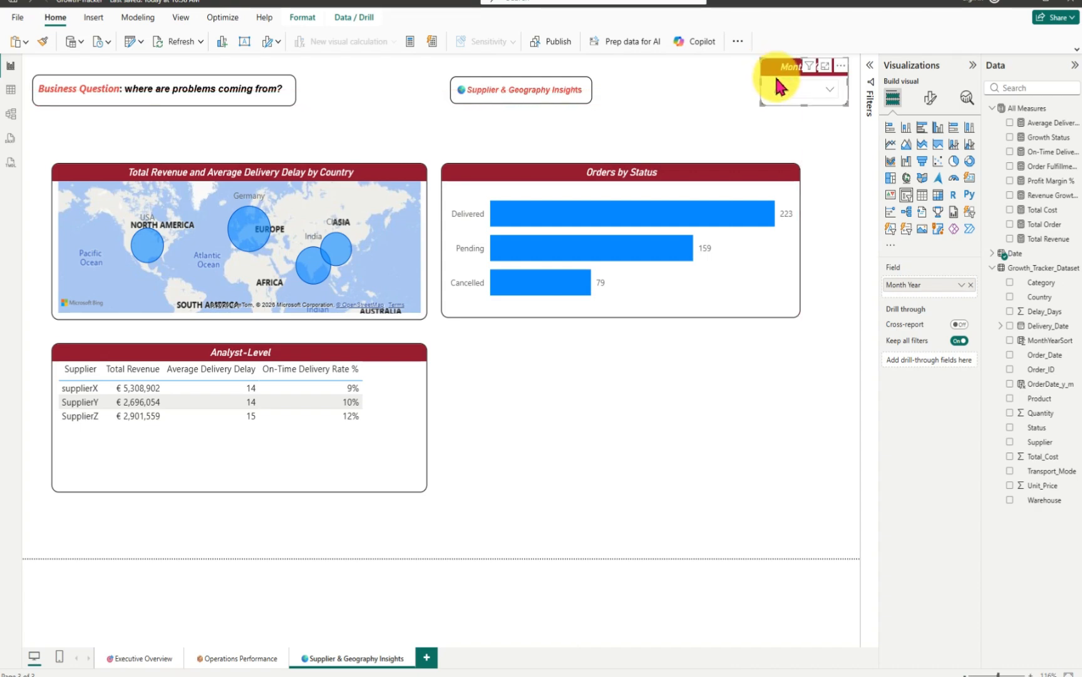
{"action": "left_click", "coordinate": [825, 125]}
- Filter the page by each month from Jan 2023 to Jul 2023 to compare the suppliers' revenue, delay and on-time rate, and clear the filter
{"action": "left_click", "coordinate": [830, 89]}
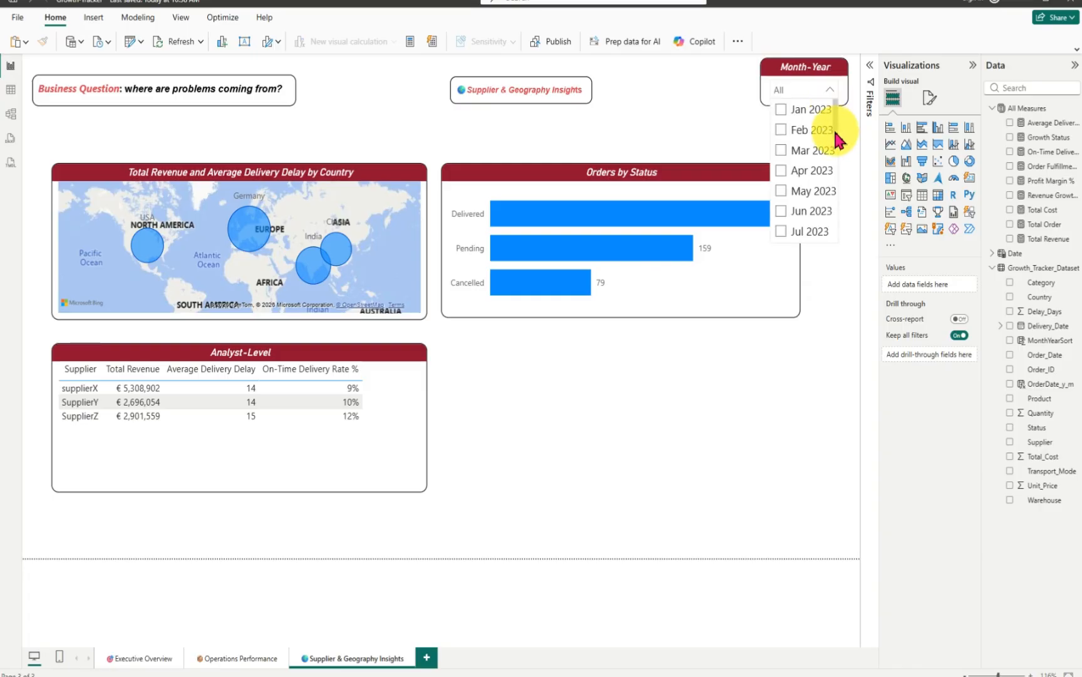
{"action": "scroll", "coordinate": [837, 137], "scroll_direction": "down", "scroll_amount": 5}
{"action": "scroll", "coordinate": [840, 201], "scroll_direction": "up", "scroll_amount": 5}
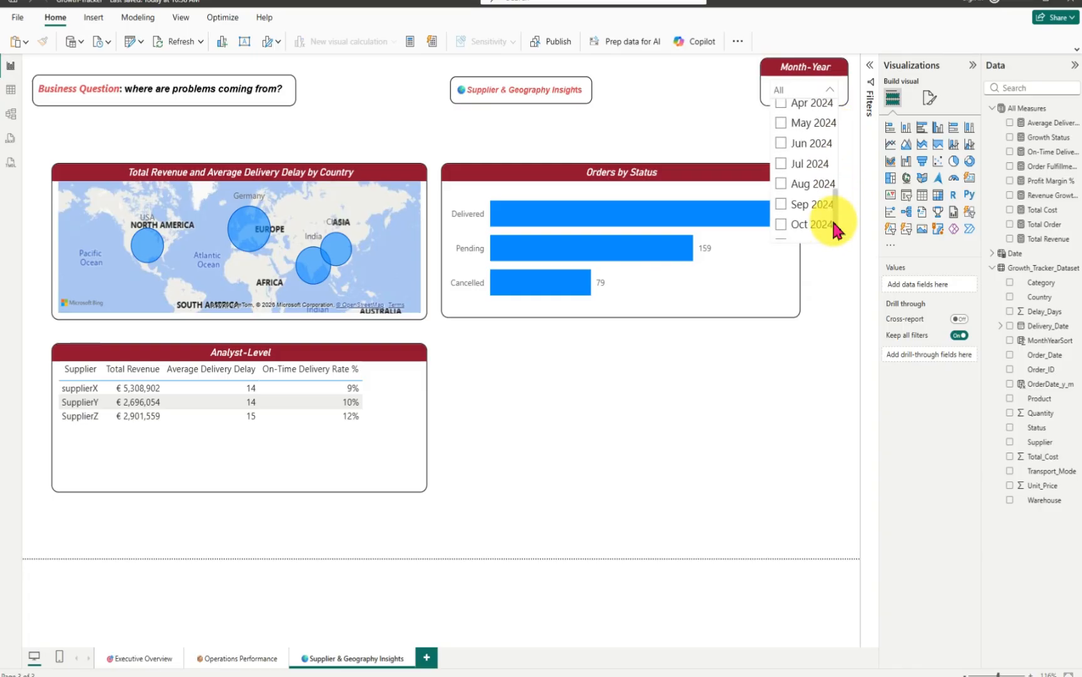
{"action": "scroll", "coordinate": [846, 146], "scroll_direction": "up", "scroll_amount": 1}
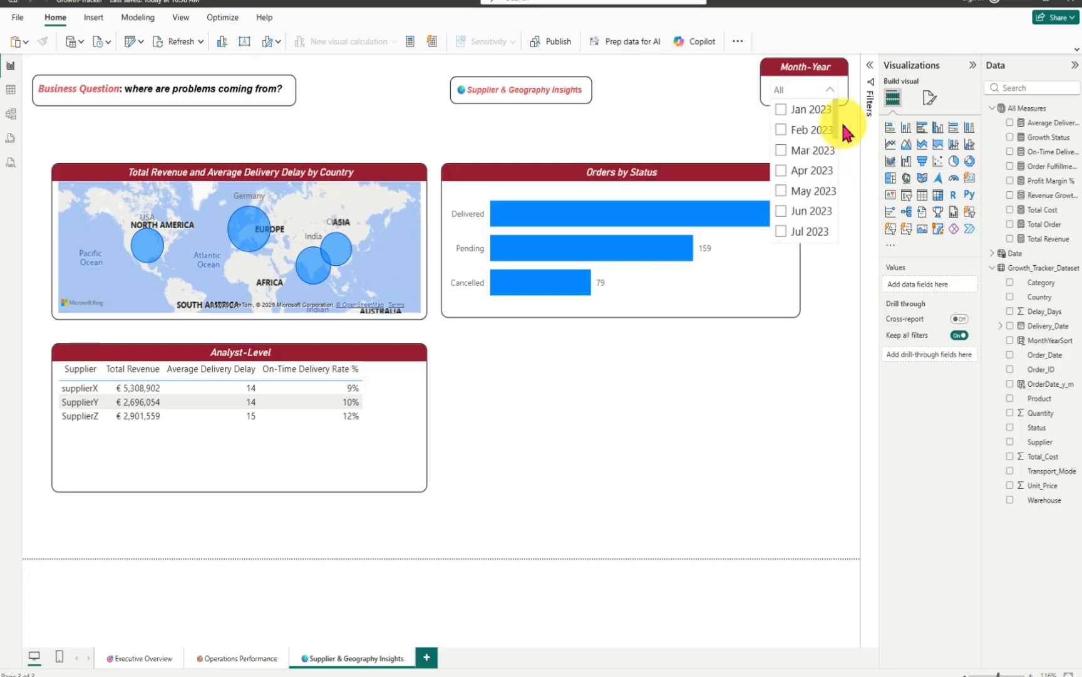
{"action": "left_click", "coordinate": [780, 110]}
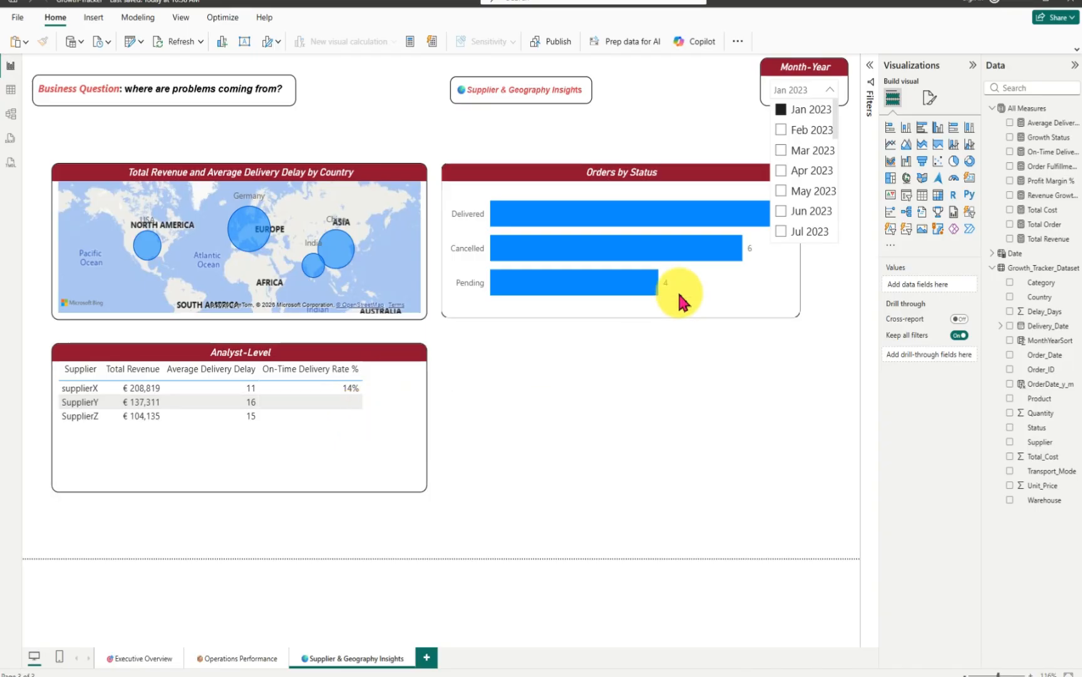
{"action": "left_click", "coordinate": [781, 130]}
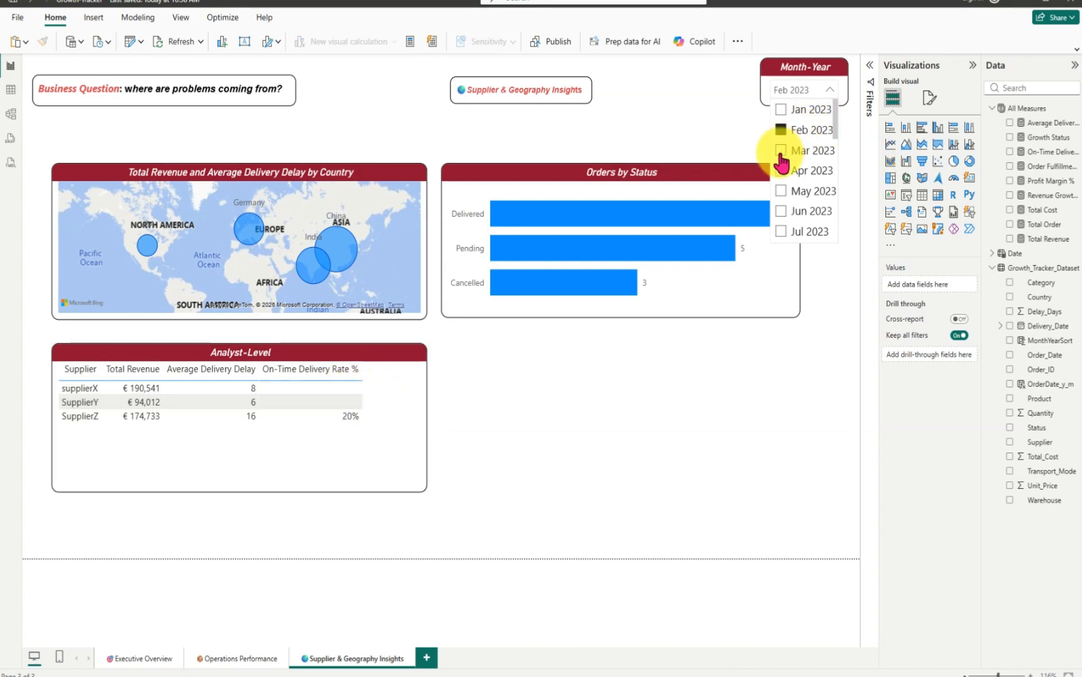
{"action": "left_click", "coordinate": [781, 157]}
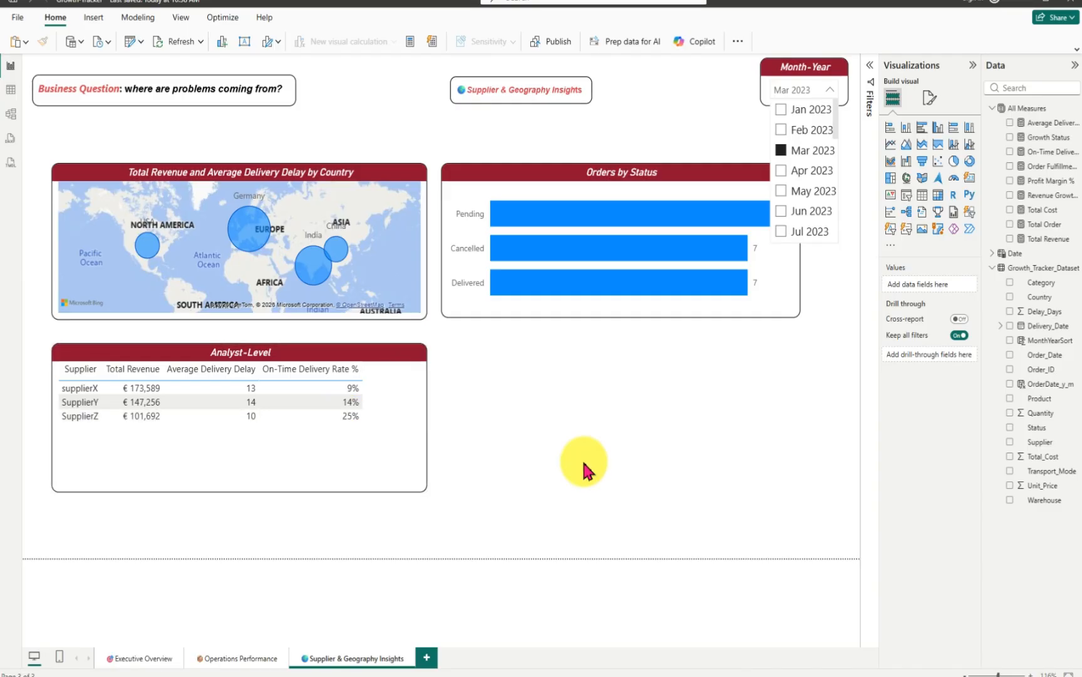
{"action": "left_click", "coordinate": [780, 172]}
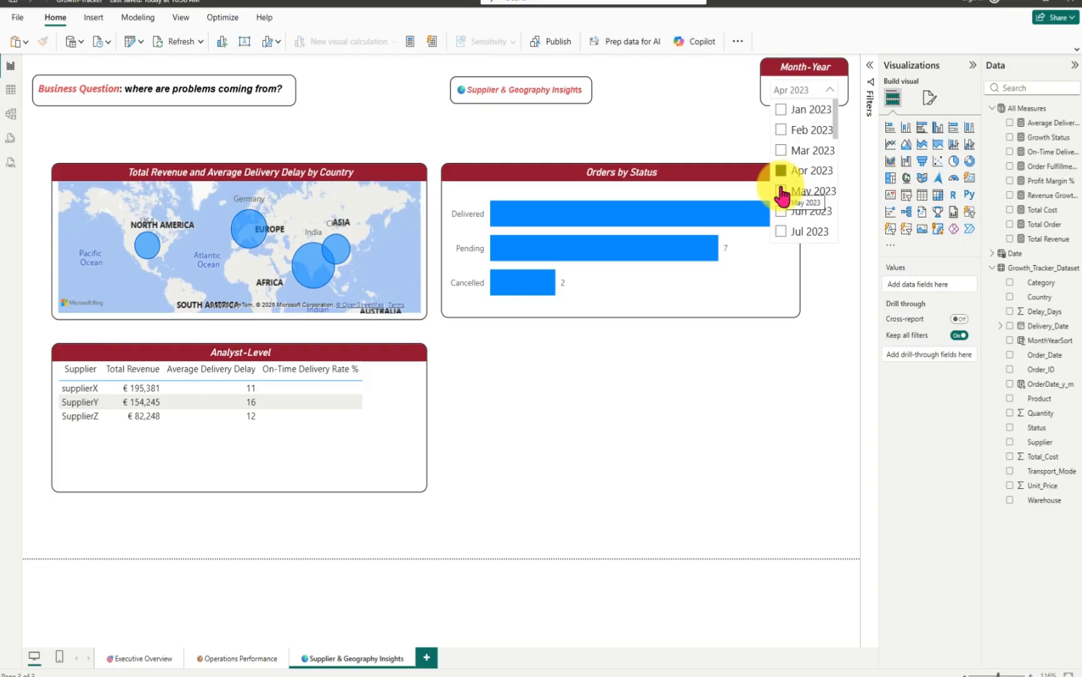
{"action": "left_click", "coordinate": [782, 191]}
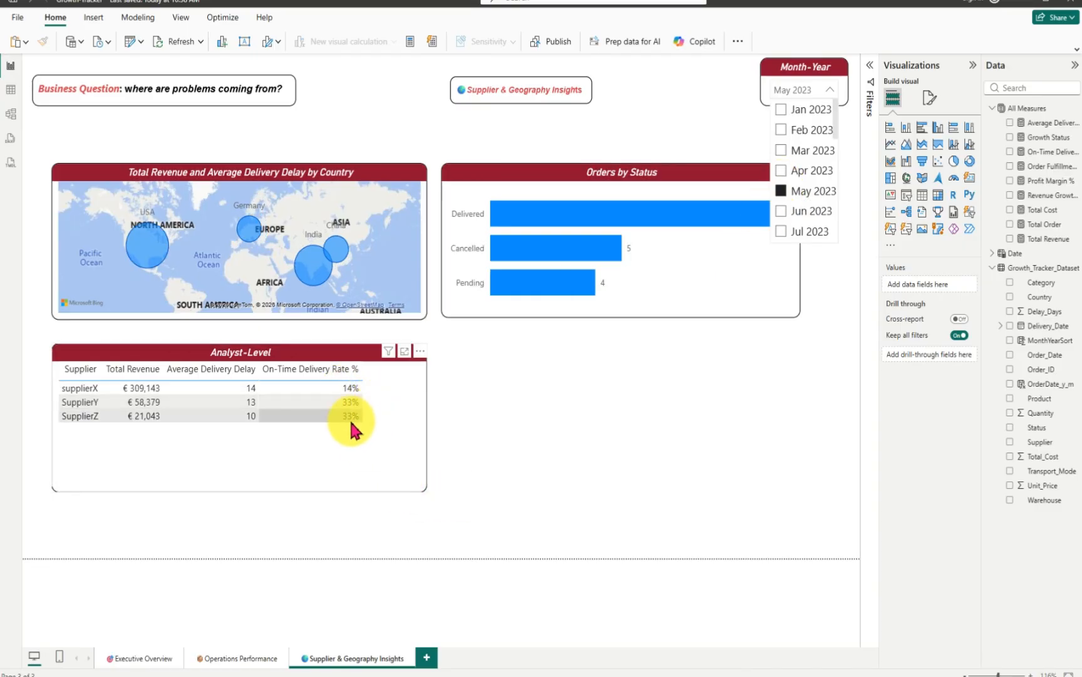
{"action": "left_click", "coordinate": [781, 212]}
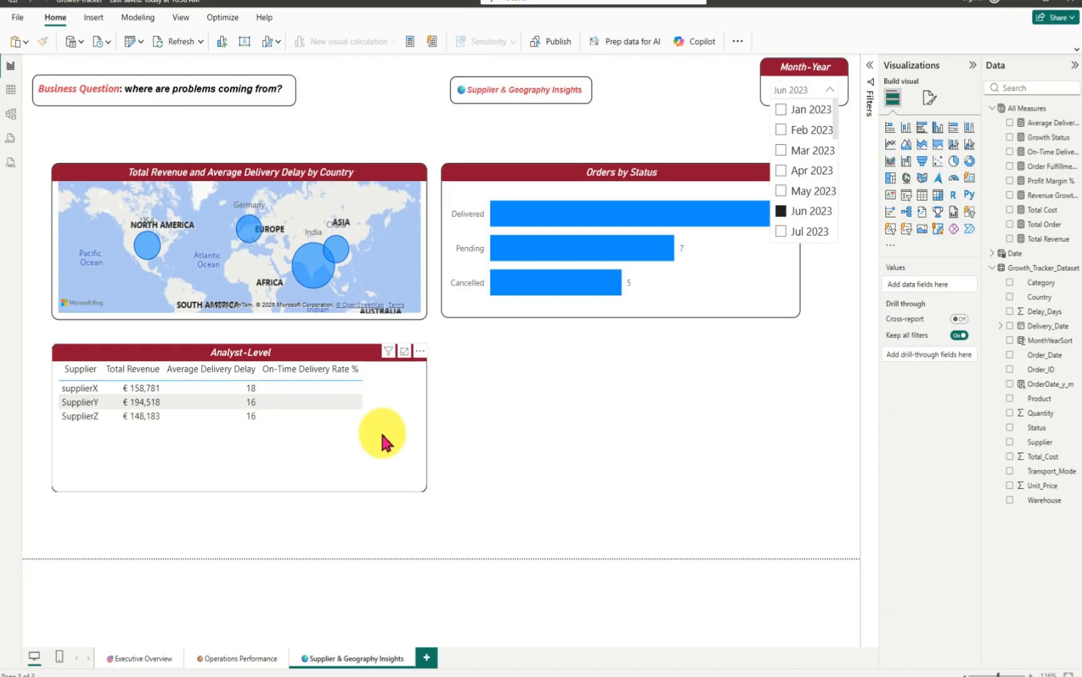
{"action": "left_click", "coordinate": [782, 232]}
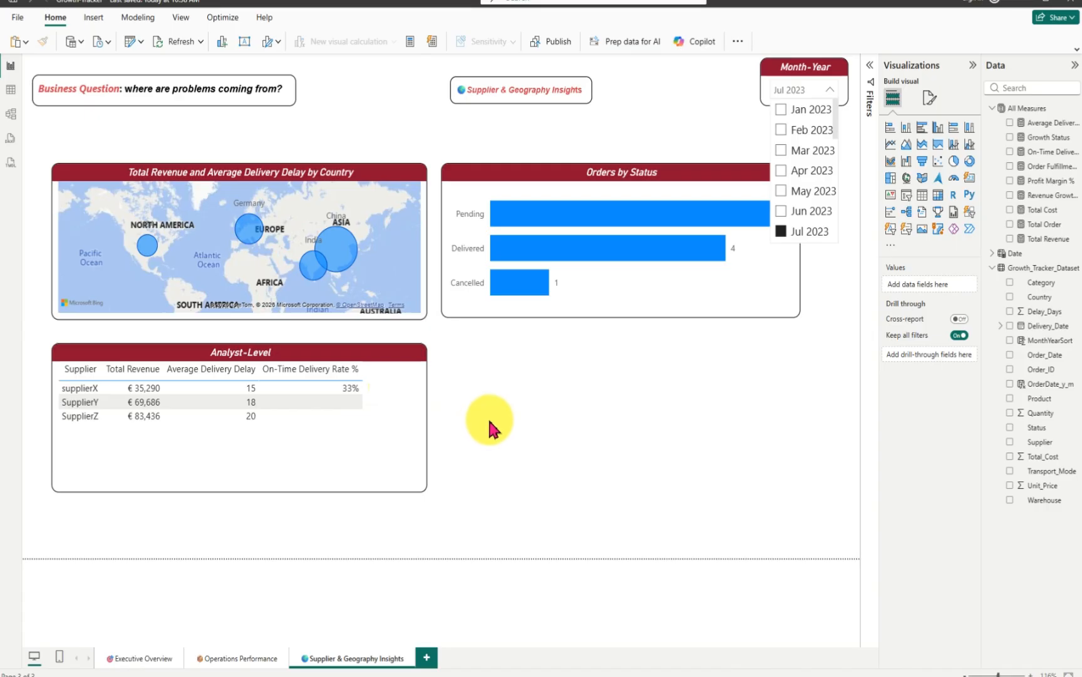
{"action": "left_click", "coordinate": [782, 232]}
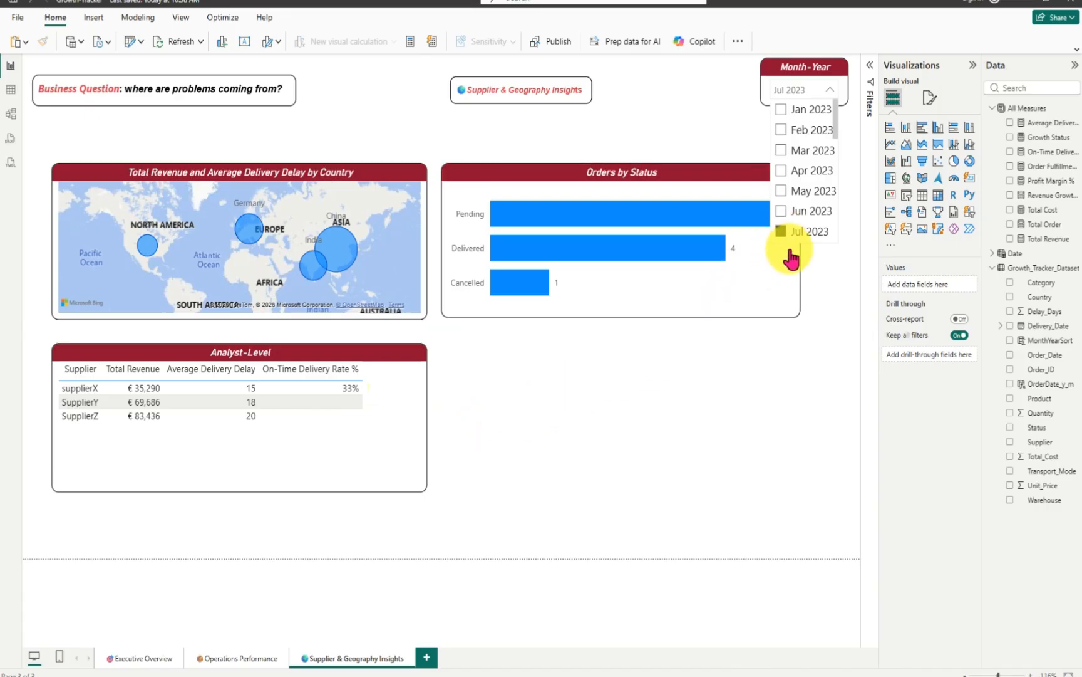
{"action": "left_click", "coordinate": [716, 433]}
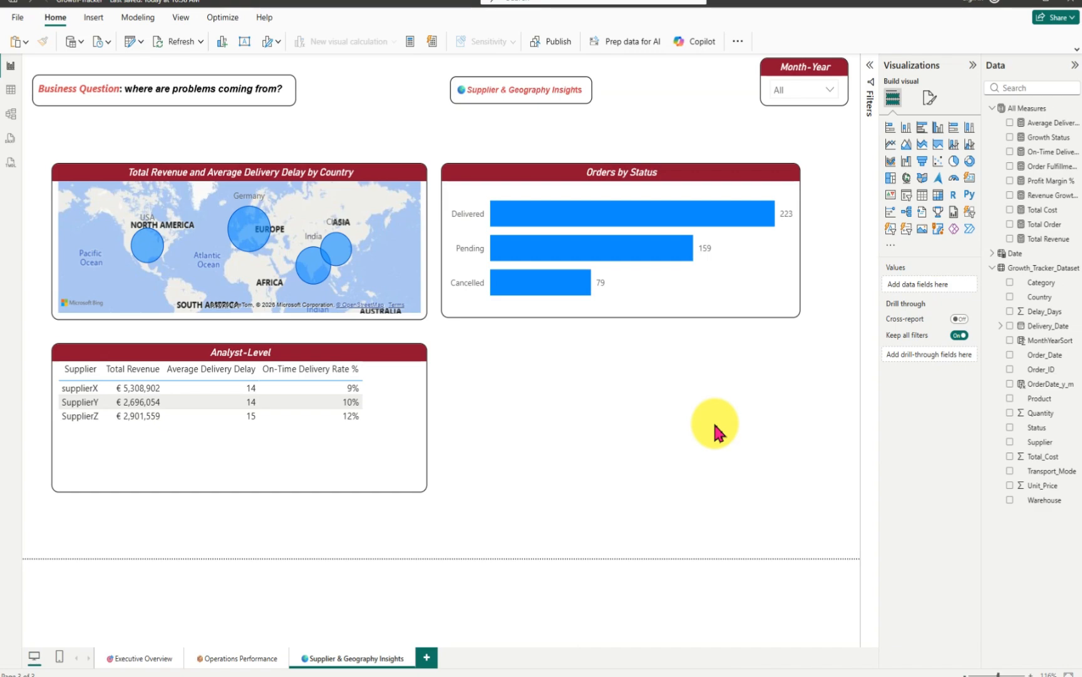
- Clear the Year filter on the Operations Performance page to examine its figures for all years
{"action": "left_click", "coordinate": [224, 659]}
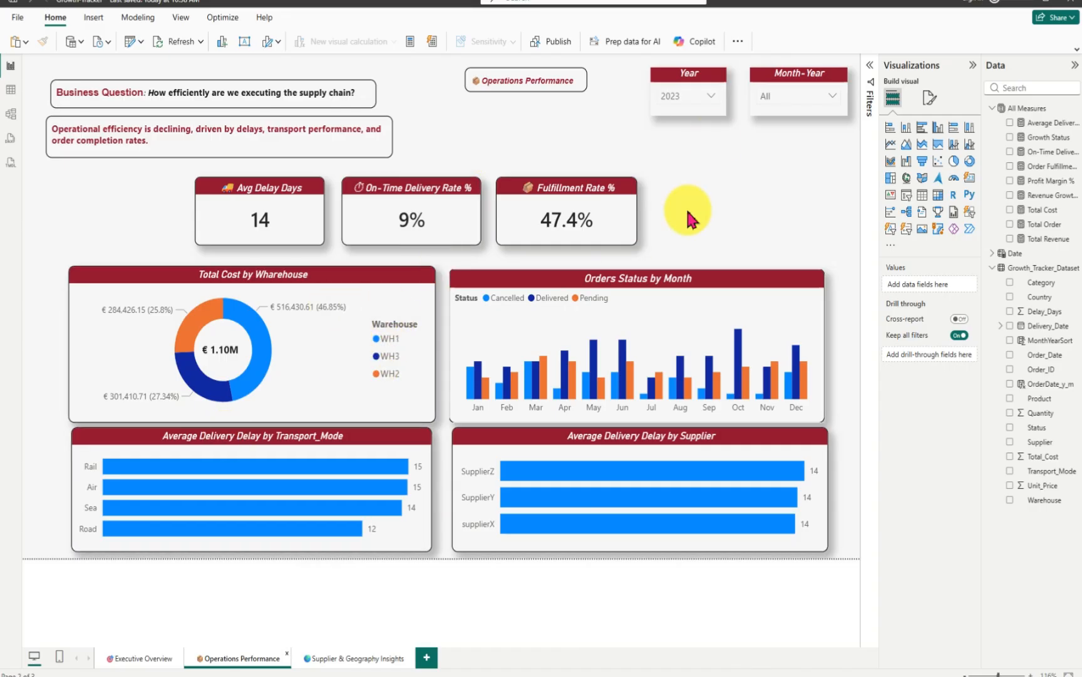
{"action": "left_click", "coordinate": [711, 97]}
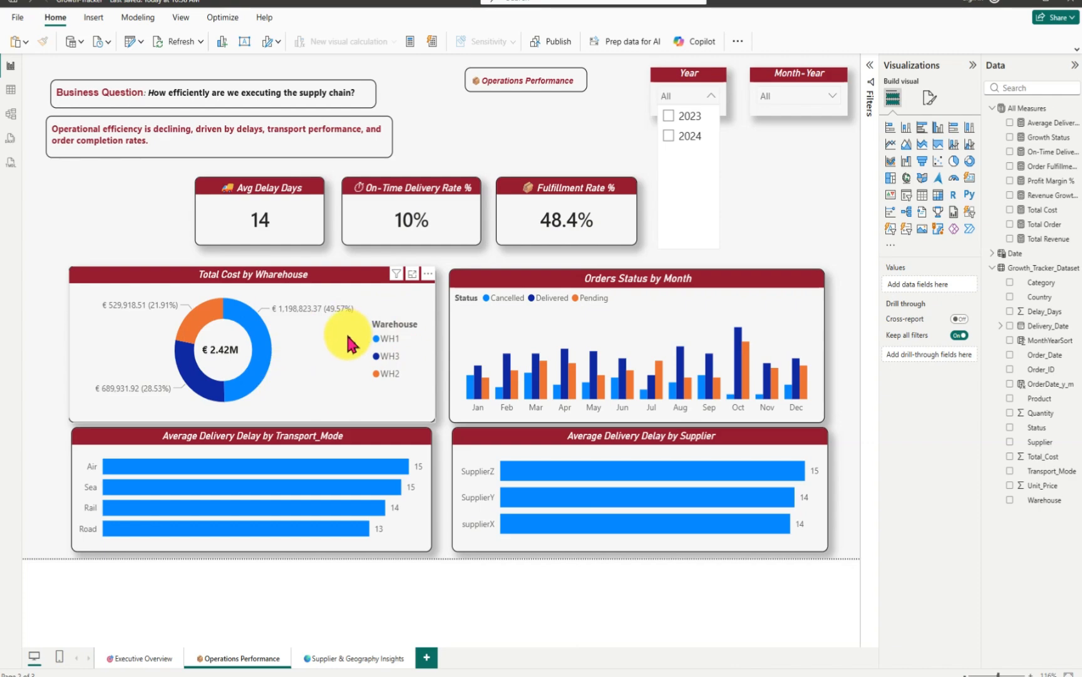
- Add Total Cost to the Analyst-Level table on the Supplier & Geography Insights page and widen the table to fit all columns
{"action": "left_click", "coordinate": [352, 661]}
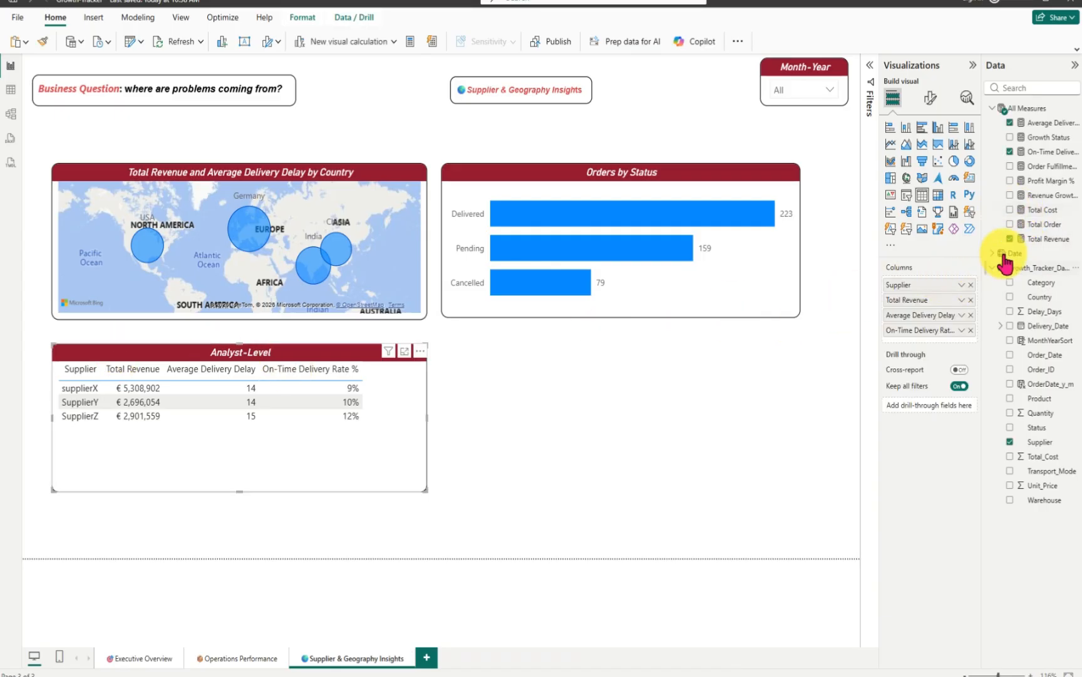
{"action": "left_click", "coordinate": [1010, 209]}
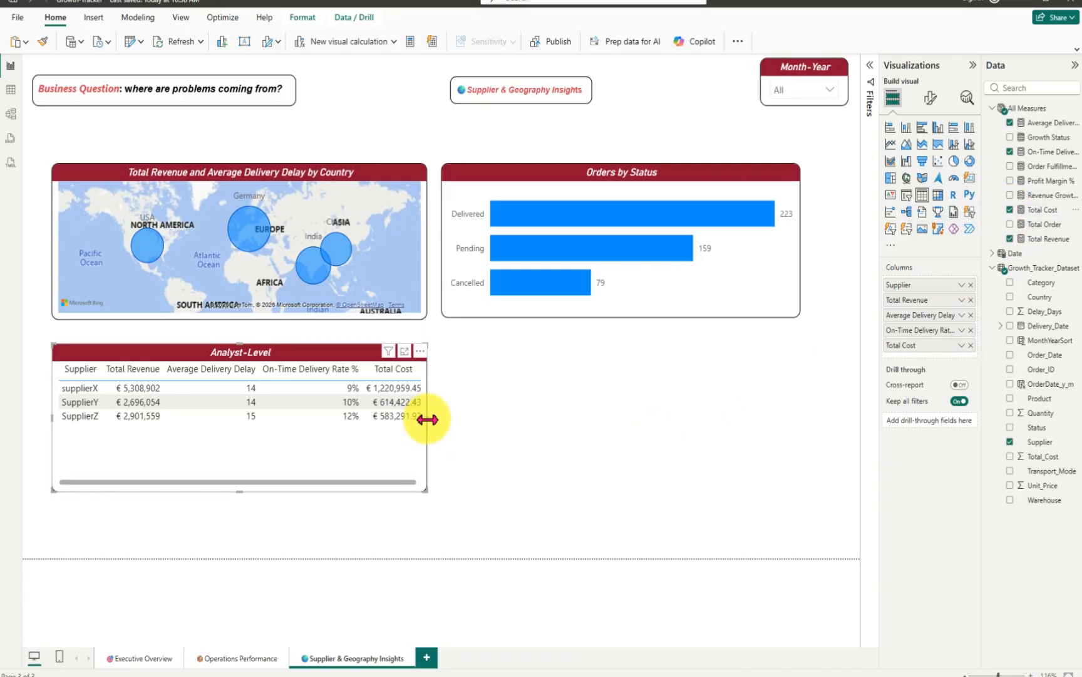
{"action": "left_click_drag", "start_coordinate": [428, 419], "coordinate": [442, 422]}
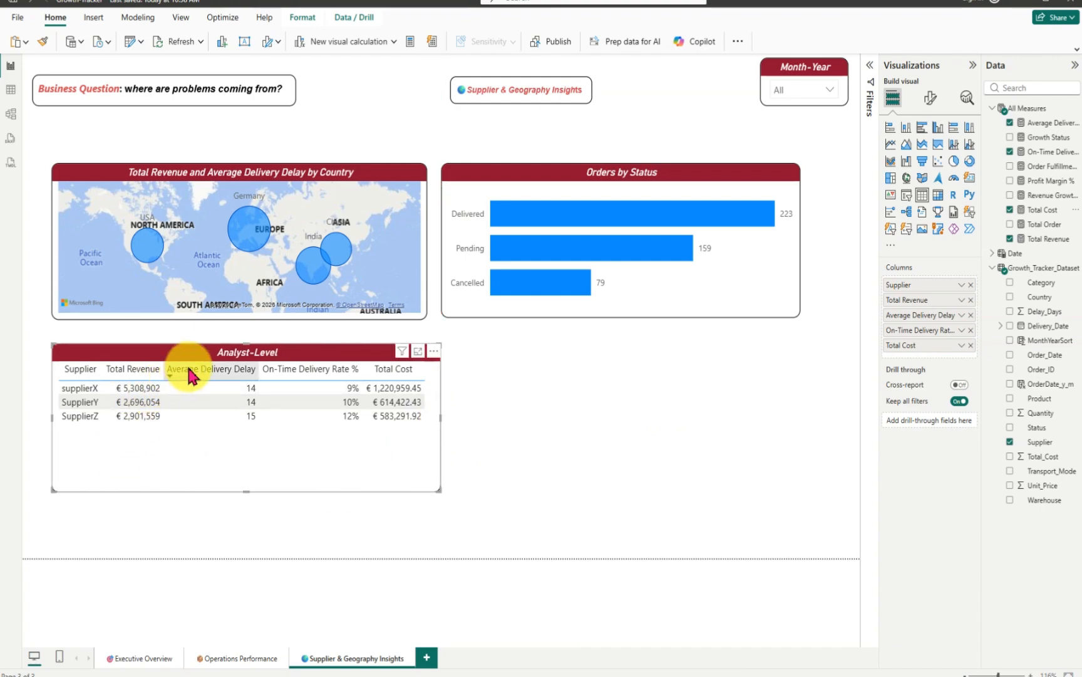
- Rename the Average Delivery Delay column to Delivery Delay for the Analyst-Level table only
{"action": "right_click", "coordinate": [914, 326]}
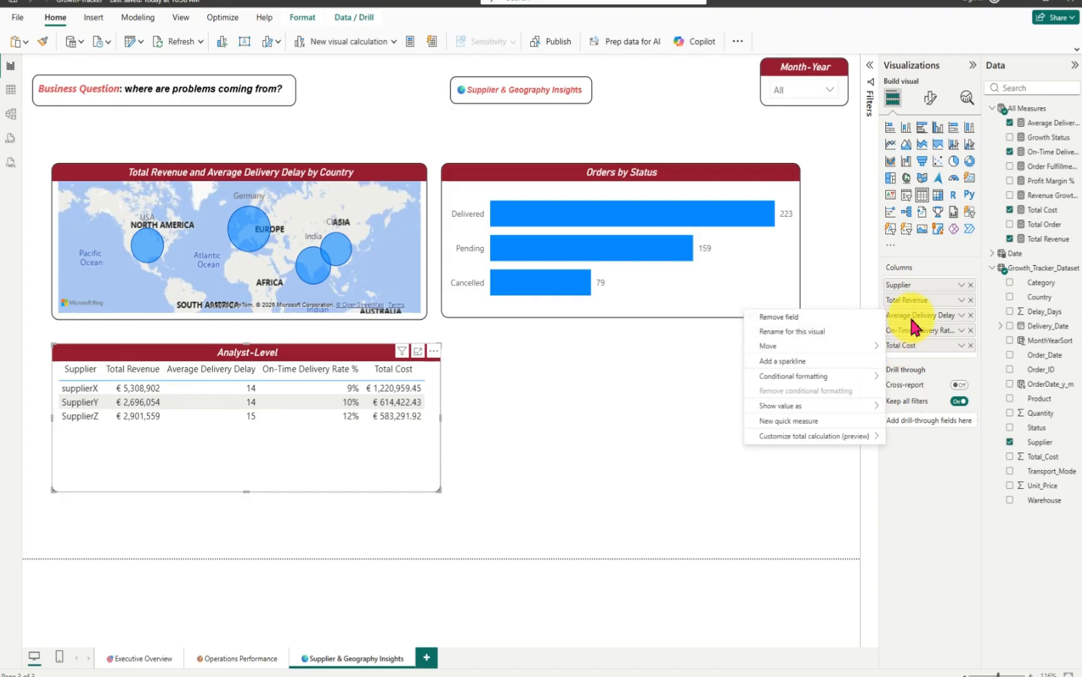
{"action": "right_click", "coordinate": [913, 319]}
{"action": "left_click", "coordinate": [822, 332]}
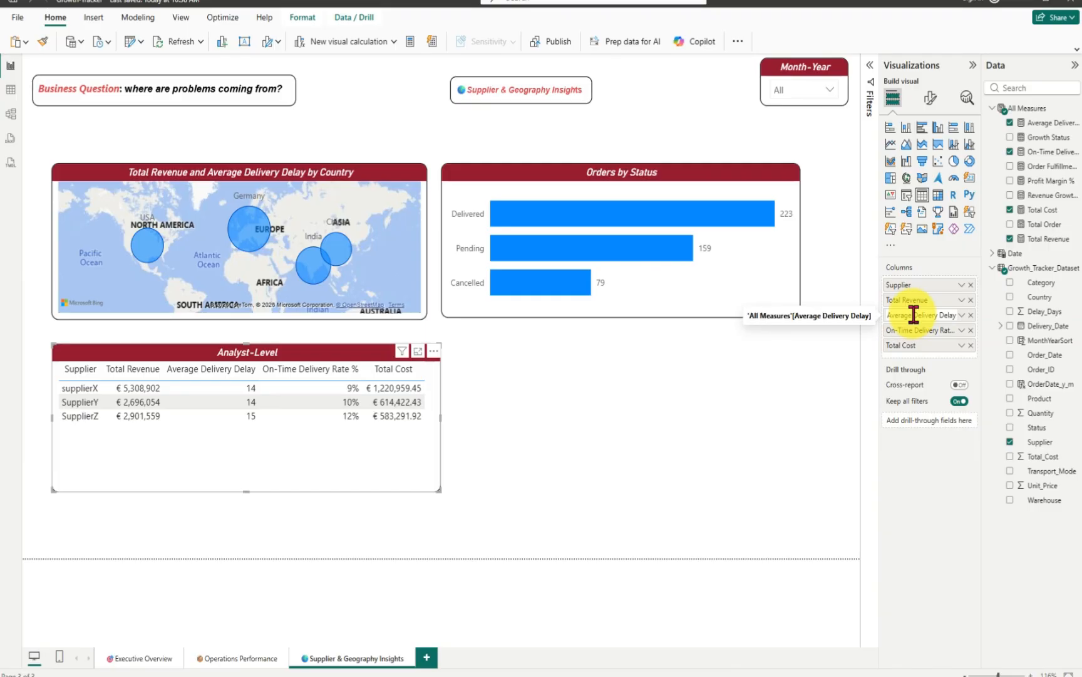
{"action": "key", "text": "BackSpace"}
{"action": "key", "text": "BackSpace"}
{"action": "key", "text": "BackSpace"}
{"action": "key", "text": "BackSpace"}
{"action": "key", "text": "BackSpace"}
{"action": "key", "text": "BackSpace"}
{"action": "key", "text": "BackSpace"}
{"action": "key", "text": "BackSpace"}
{"action": "key", "text": "Return"}
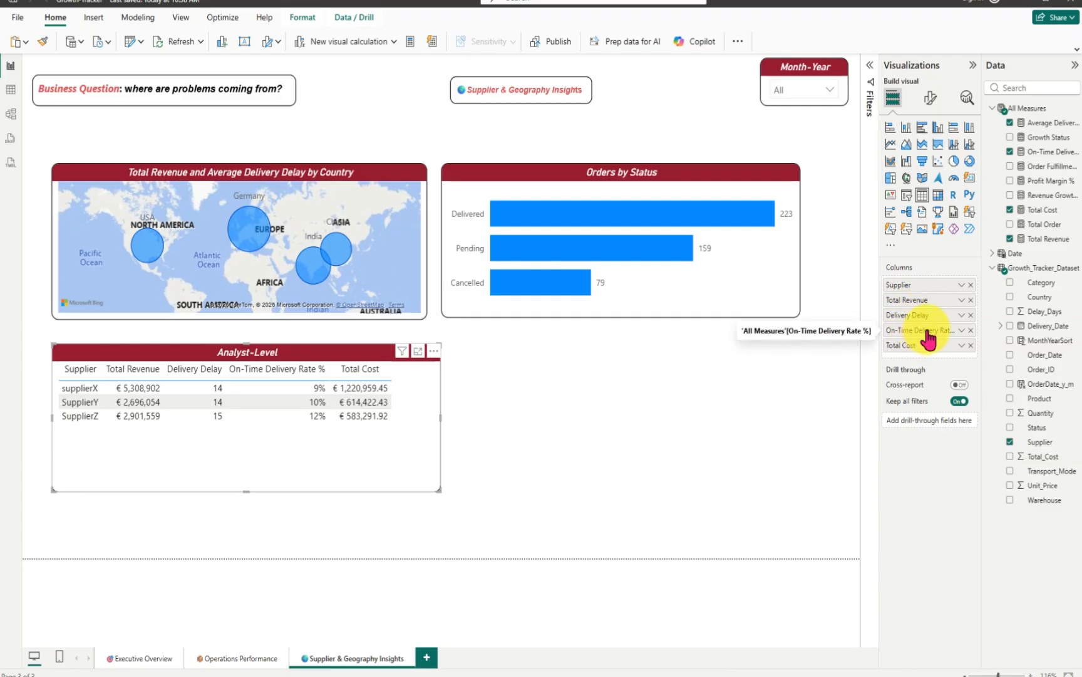
- Rename the On-Time Delivery Rate % column to Delivery Rate % for the Analyst-Level table only
{"action": "right_click", "coordinate": [928, 332]}
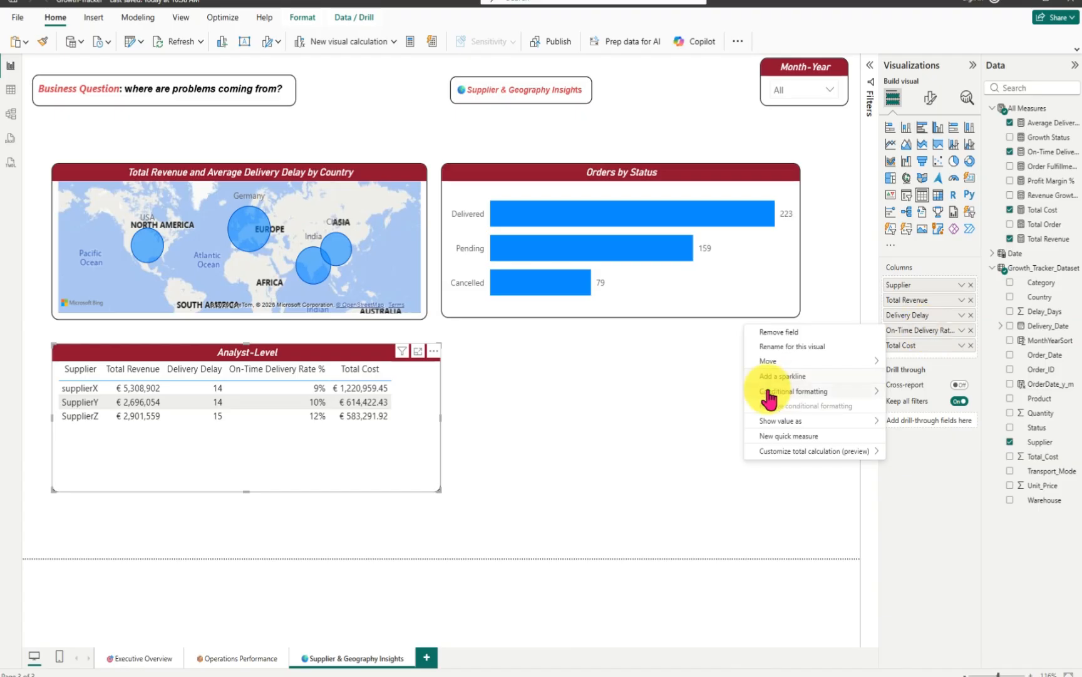
{"action": "left_click", "coordinate": [800, 348]}
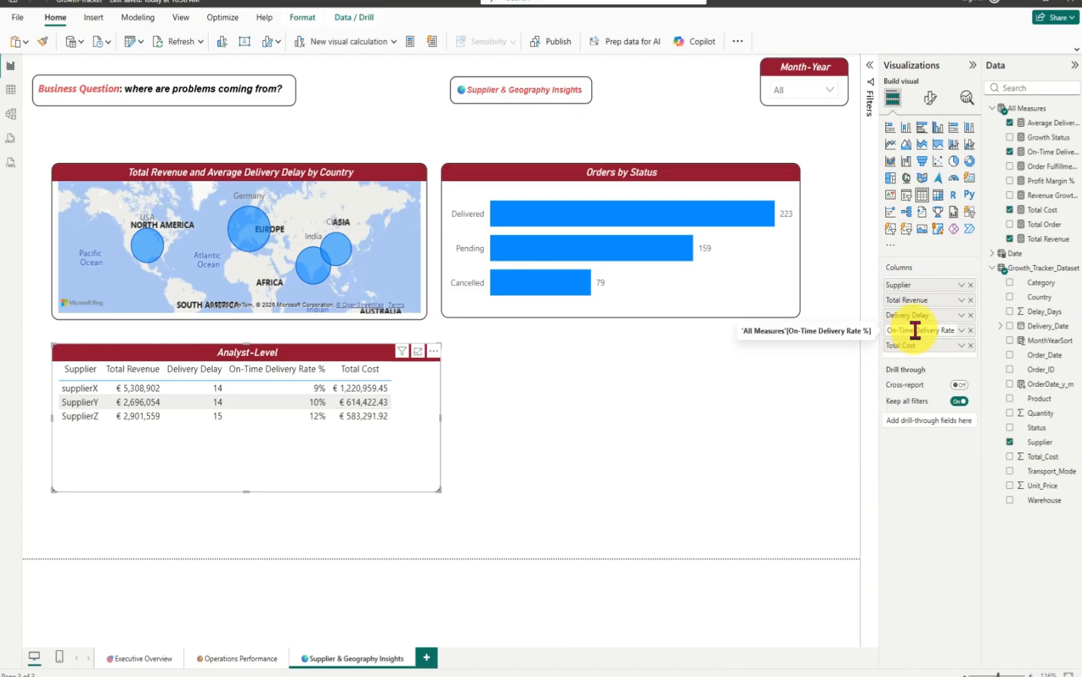
{"action": "key", "text": "Delete"}
{"action": "key", "text": "Delete"}
{"action": "key", "text": "Delete"}
{"action": "key", "text": "Delete"}
{"action": "key", "text": "Delete"}
{"action": "key", "text": "Delete"}
{"action": "key", "text": "Delete"}
{"action": "key", "text": "Delete"}
{"action": "key", "text": "Return"}
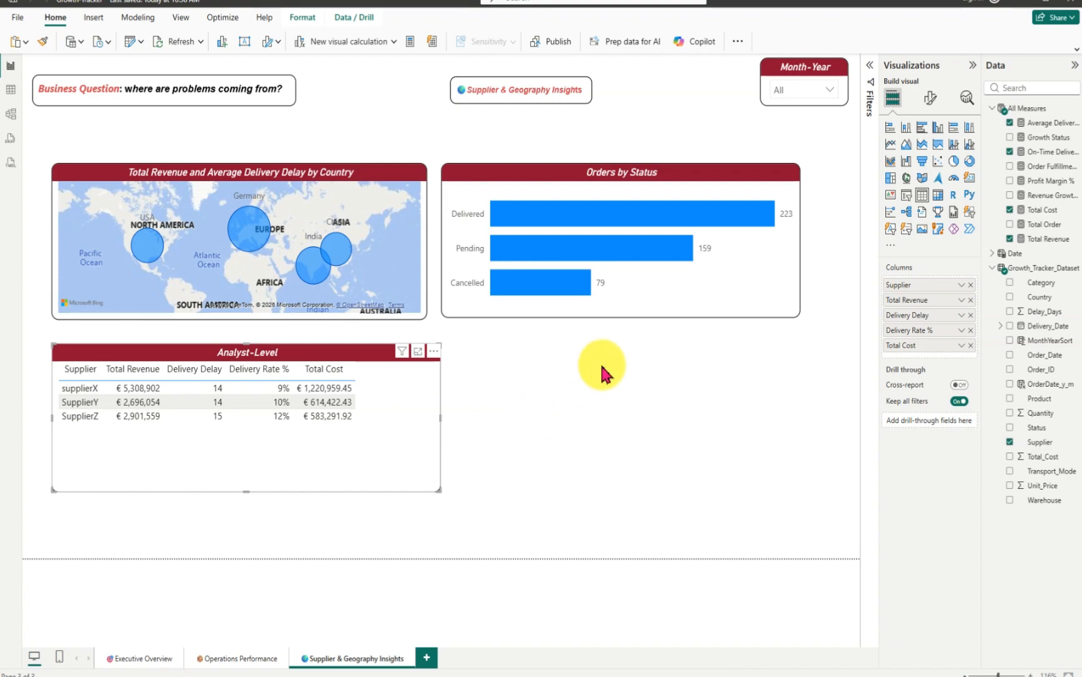
- Create a new measure named Risk Flag in the All Measures table and begin its formula on a new line
{"action": "right_click", "coordinate": [1076, 114]}
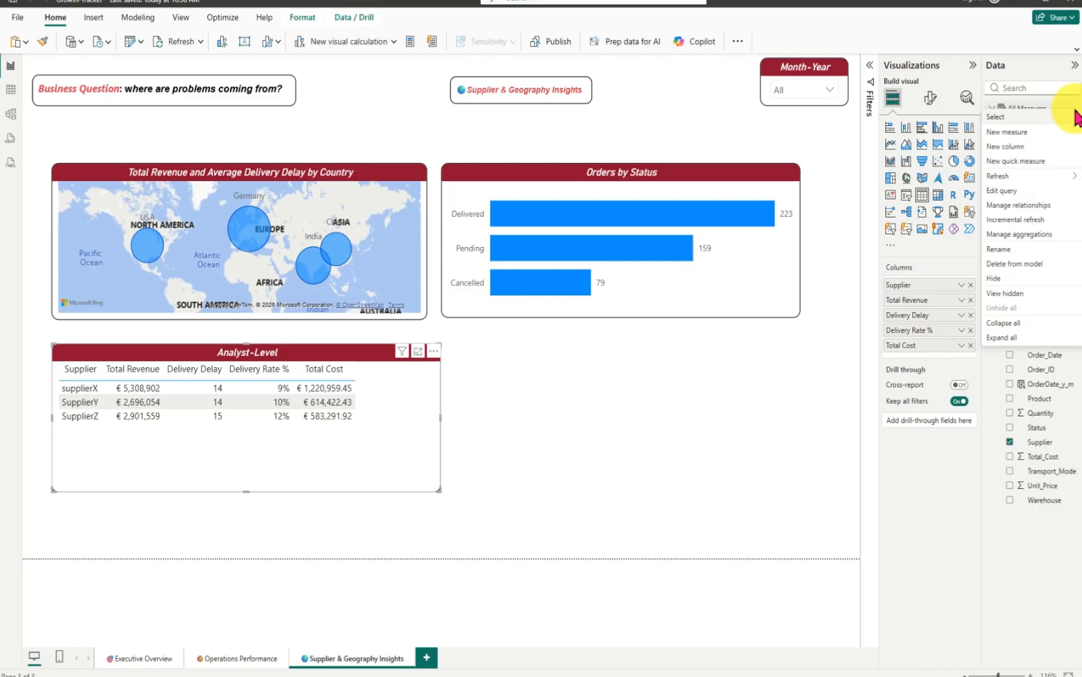
{"action": "left_click", "coordinate": [1031, 132]}
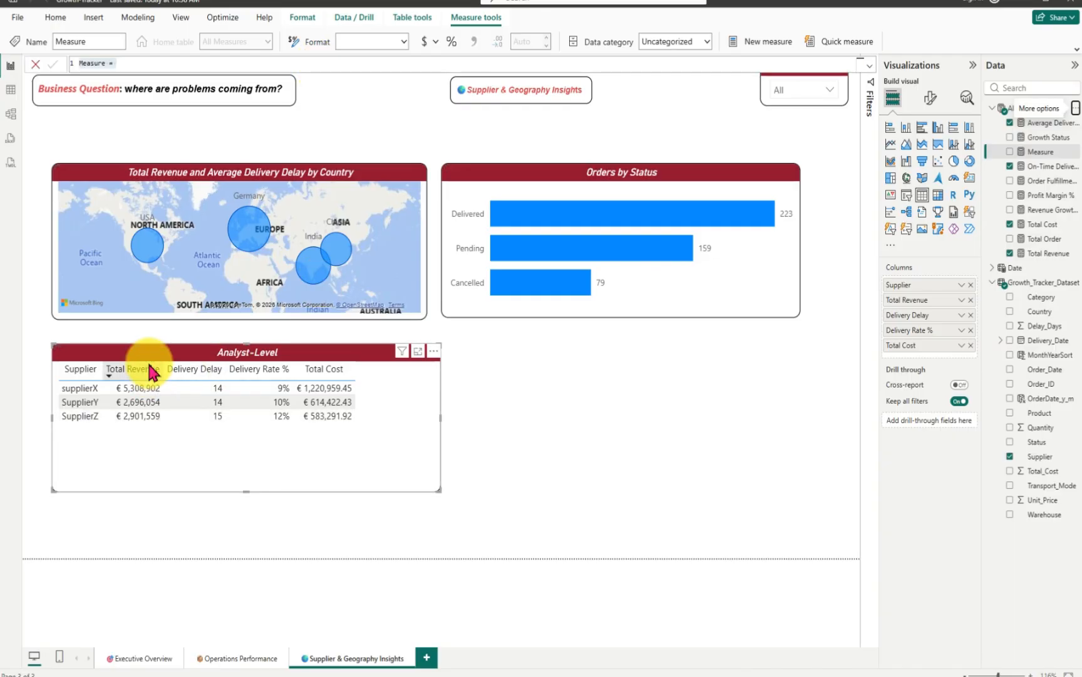
{"action": "left_click", "coordinate": [132, 65]}
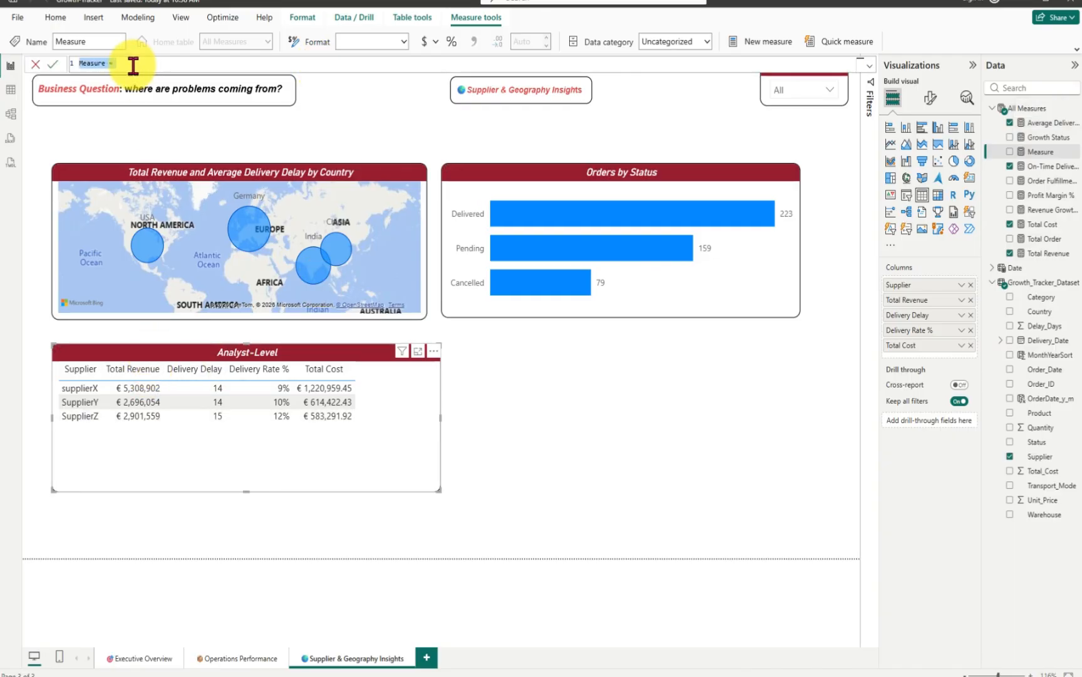
{"action": "key", "text": "BackSpace"}
{"action": "type", "text": "Risk Flag"}
{"action": "type", "text": "="}
{"action": "key", "text": "shift+Return"}
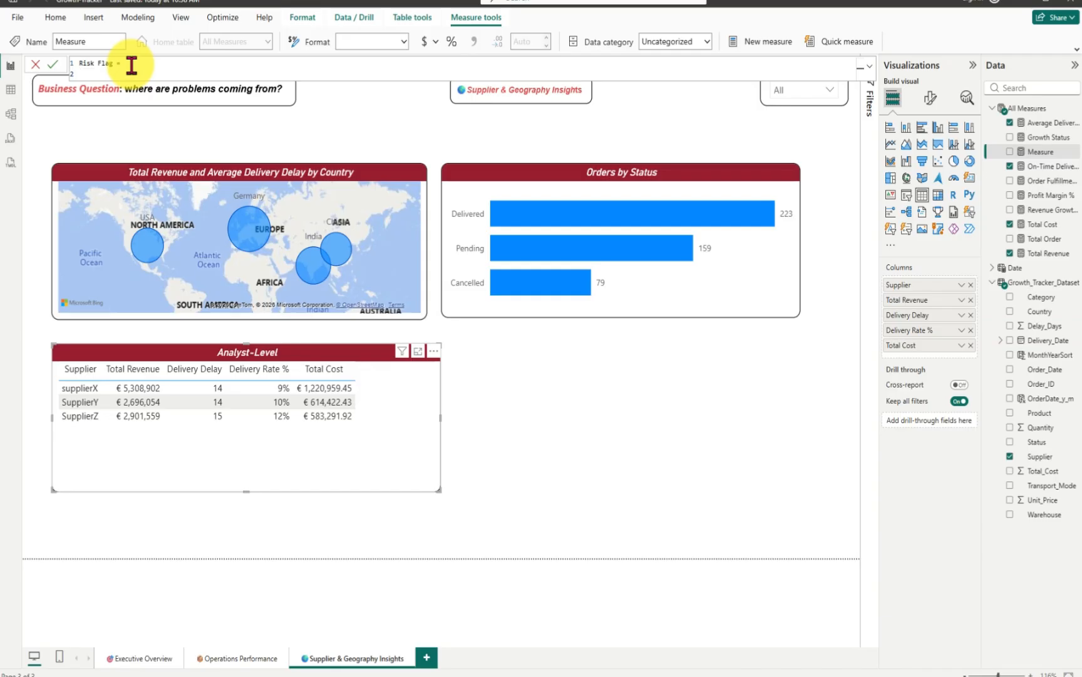
- Start an IF function in the Risk Flag formula with the condition [Average Delivery Delay] > 7 on its own line
{"action": "type", "text": "if"}
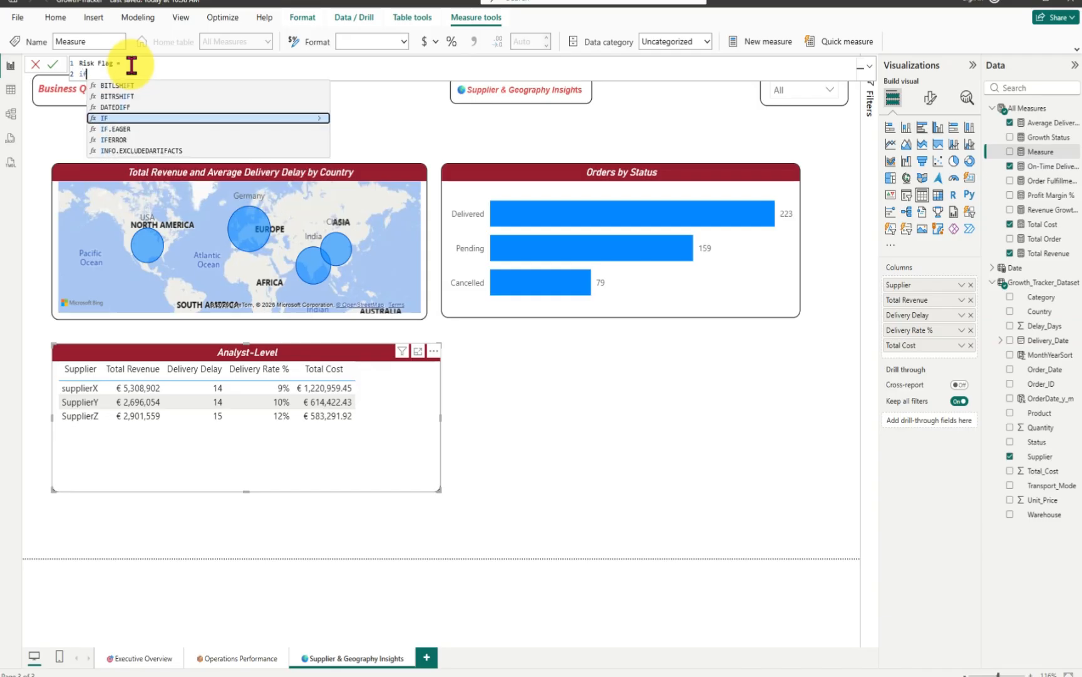
{"action": "key", "text": "Tab"}
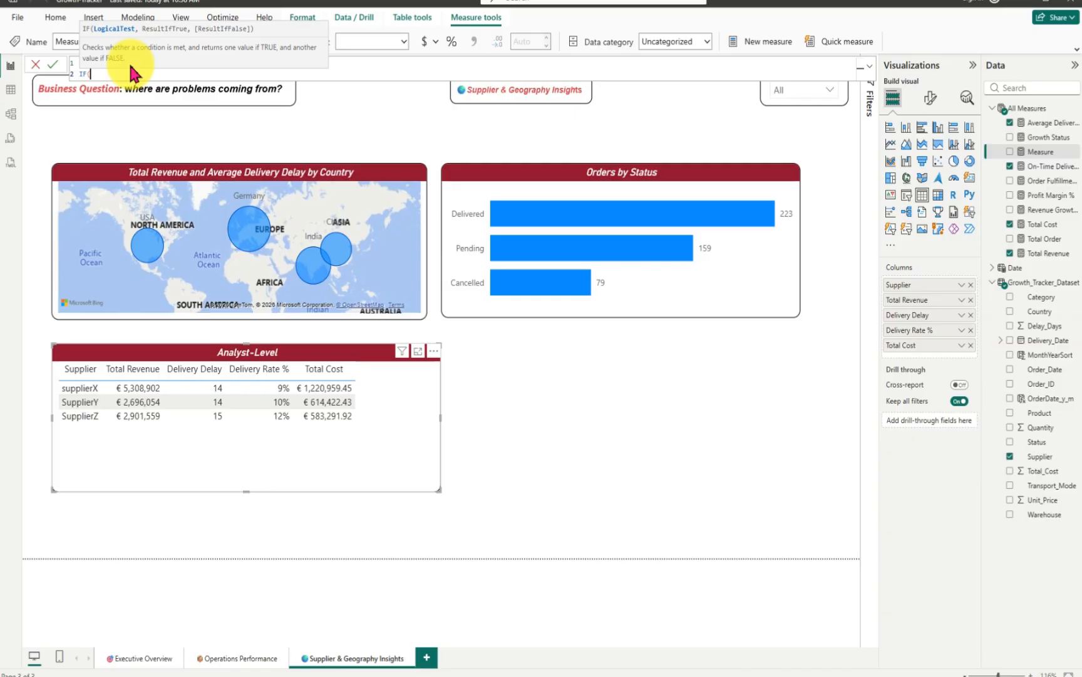
{"action": "type", "text": "aver"}
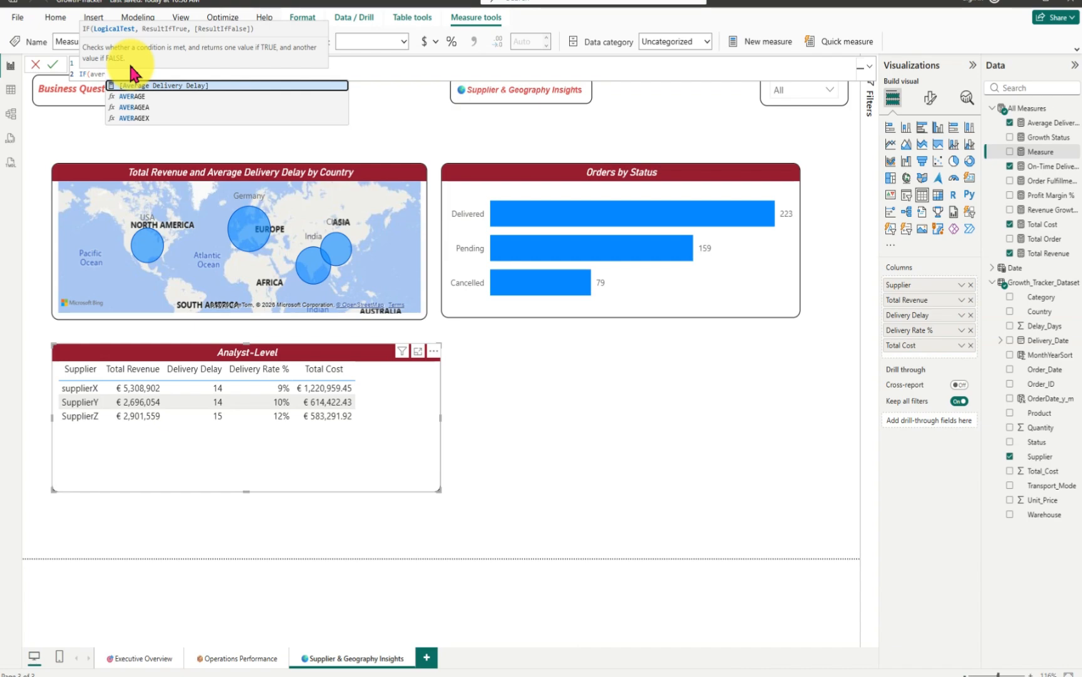
{"action": "key", "text": "Tab"}
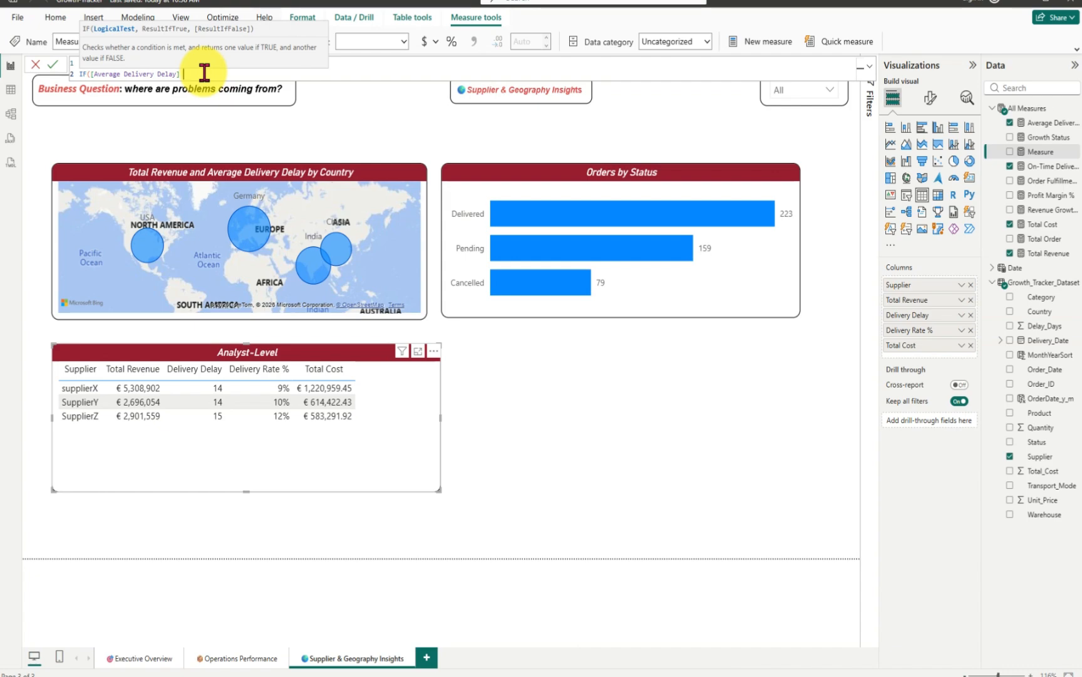
{"action": "type", "text": "> 7,"}
{"action": "key", "text": "shift+Return"}
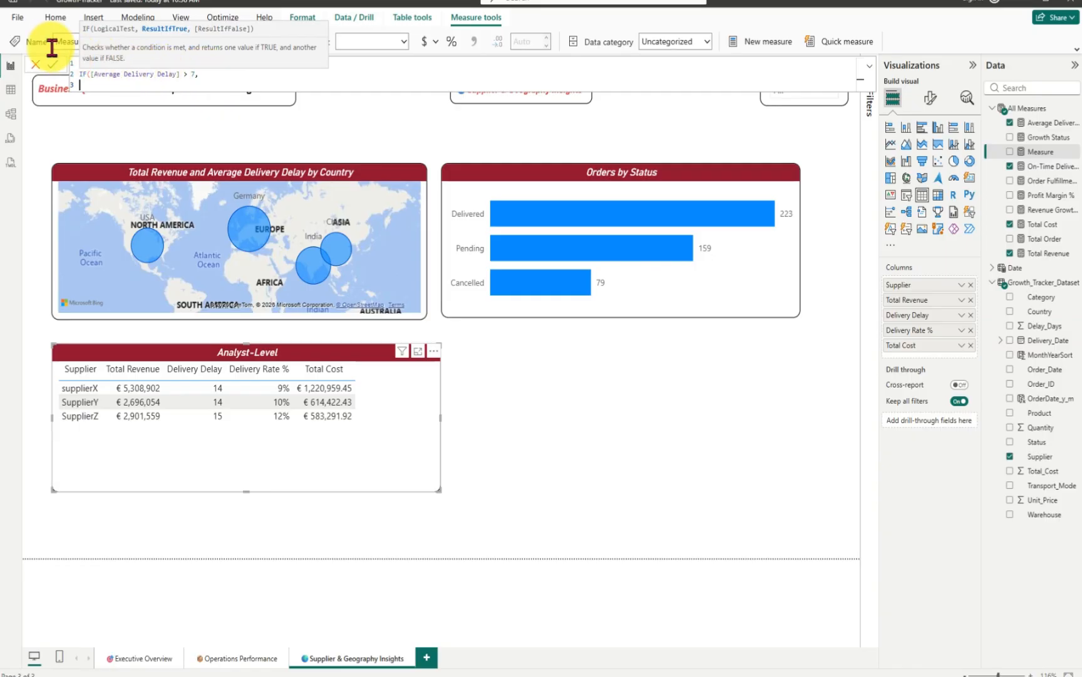
{"action": "left_click", "coordinate": [92, 75]}
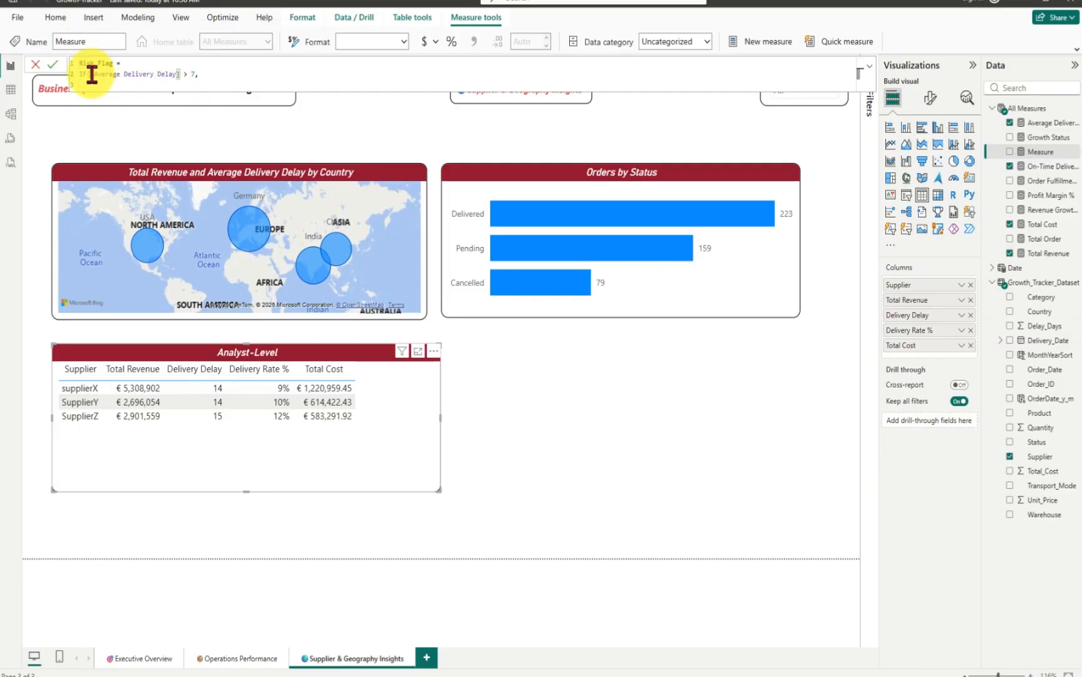
{"action": "key", "text": "shift+Return"}
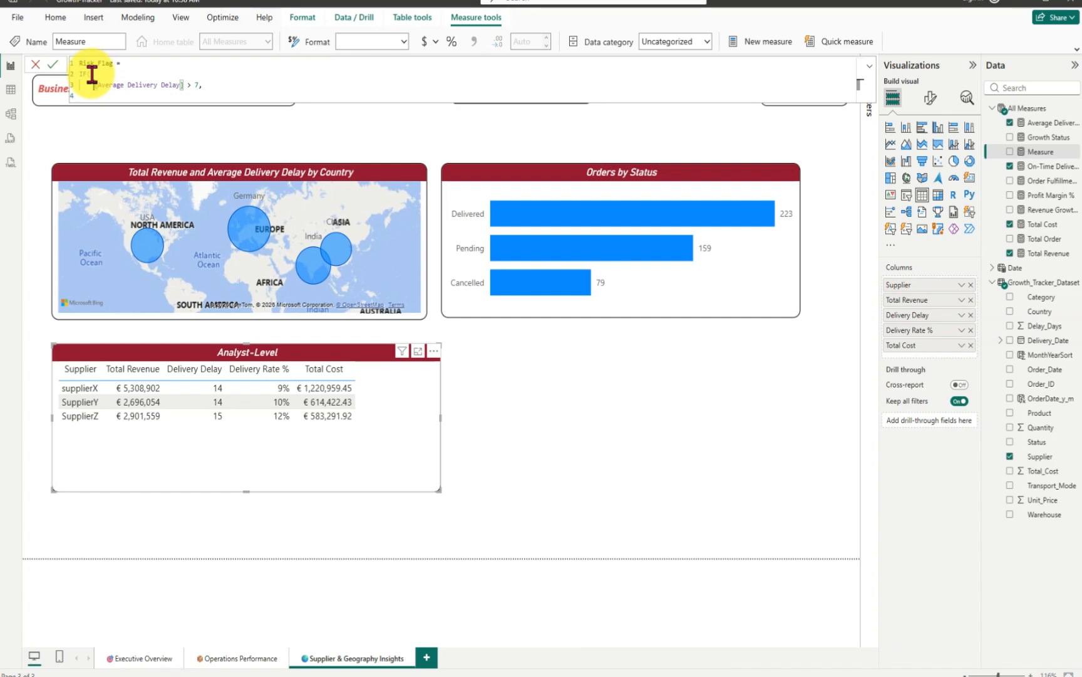
- Enter "High Risk 🚨" on its own line as the result when the Risk Flag condition is true
{"action": "left_click", "coordinate": [223, 86]}
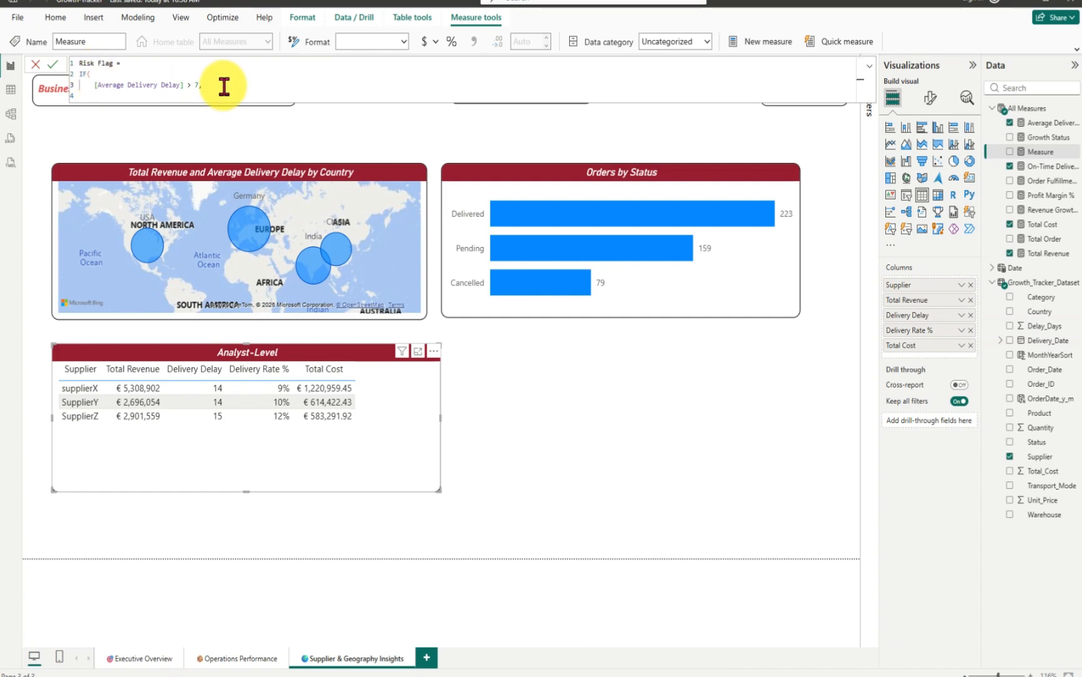
{"action": "key", "text": "shift+Return"}
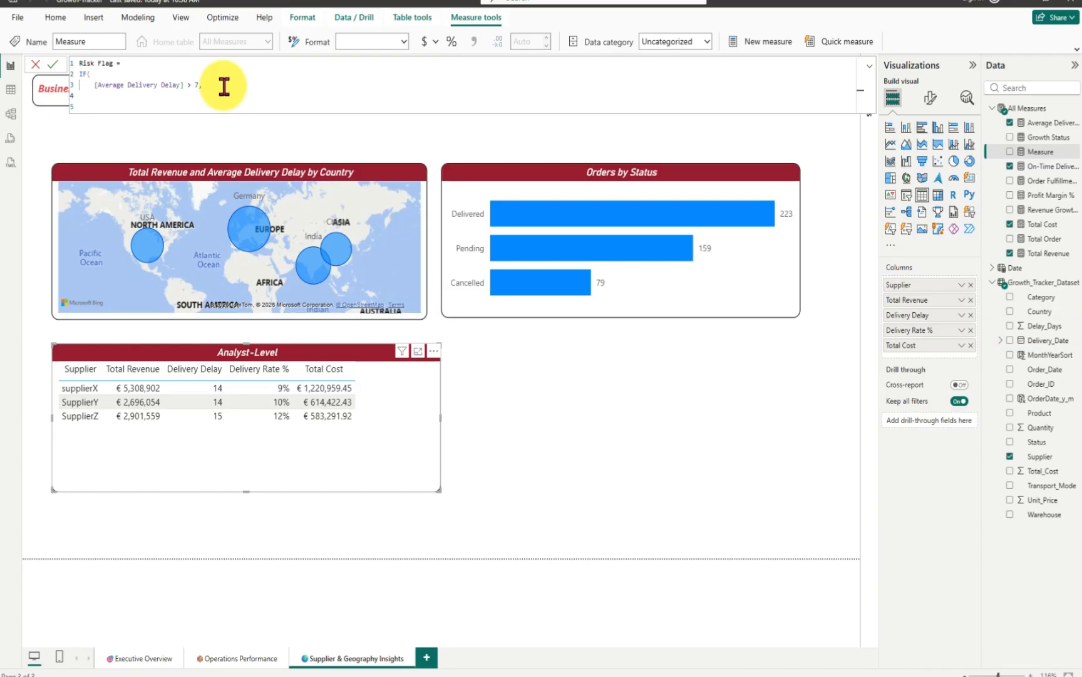
{"action": "type", "text": "\" High"}
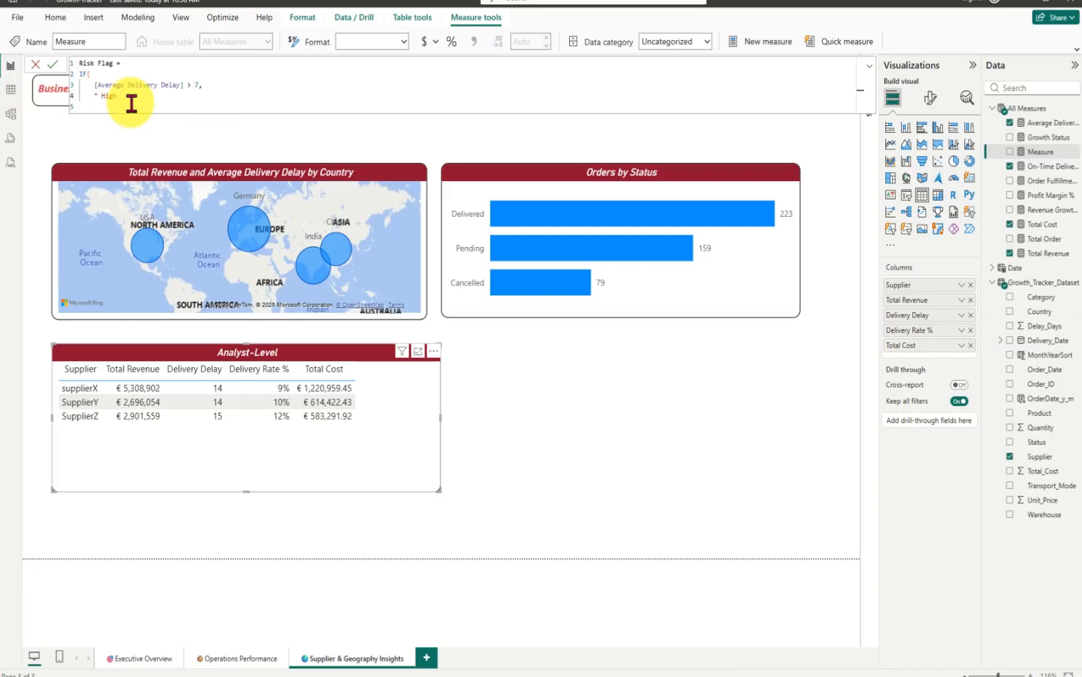
{"action": "type", "text": "🚨"}
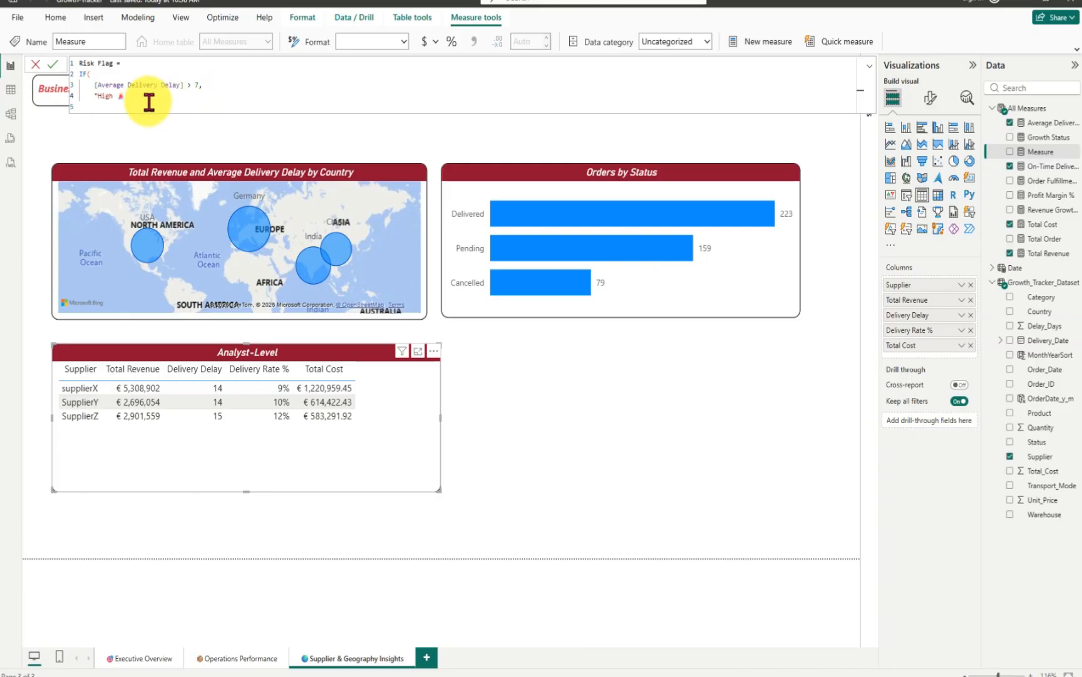
{"action": "left_click_drag", "start_coordinate": [134, 99], "coordinate": [118, 99]}
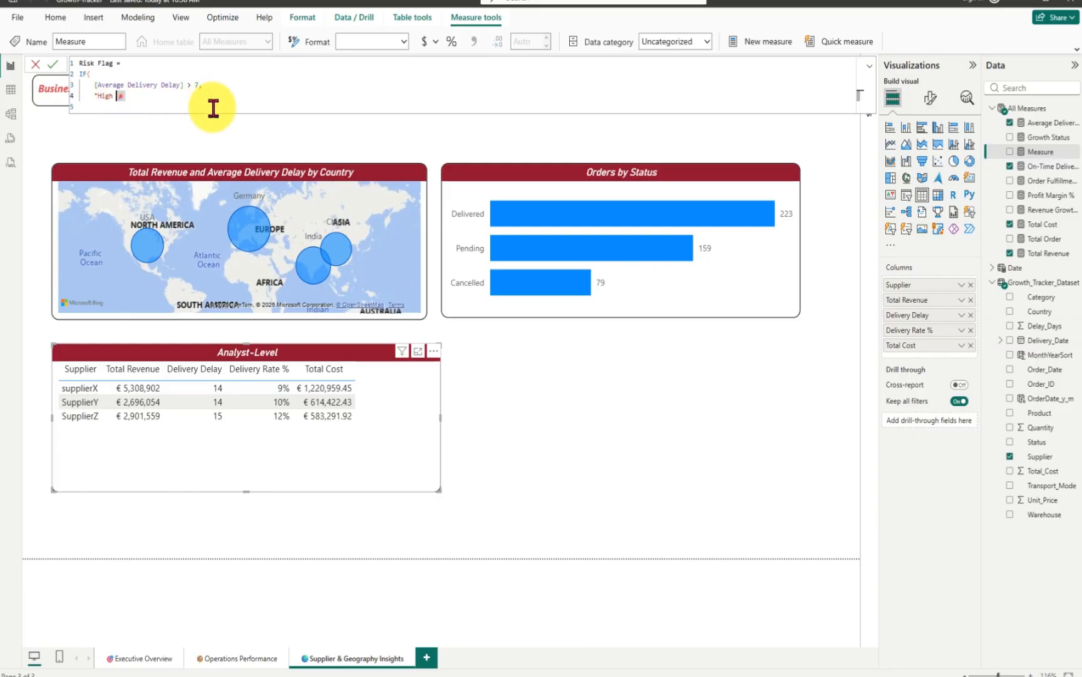
{"action": "type", "text": "Risk"}
{"action": "left_click", "coordinate": [164, 96]}
{"action": "double_click", "coordinate": [164, 95]}
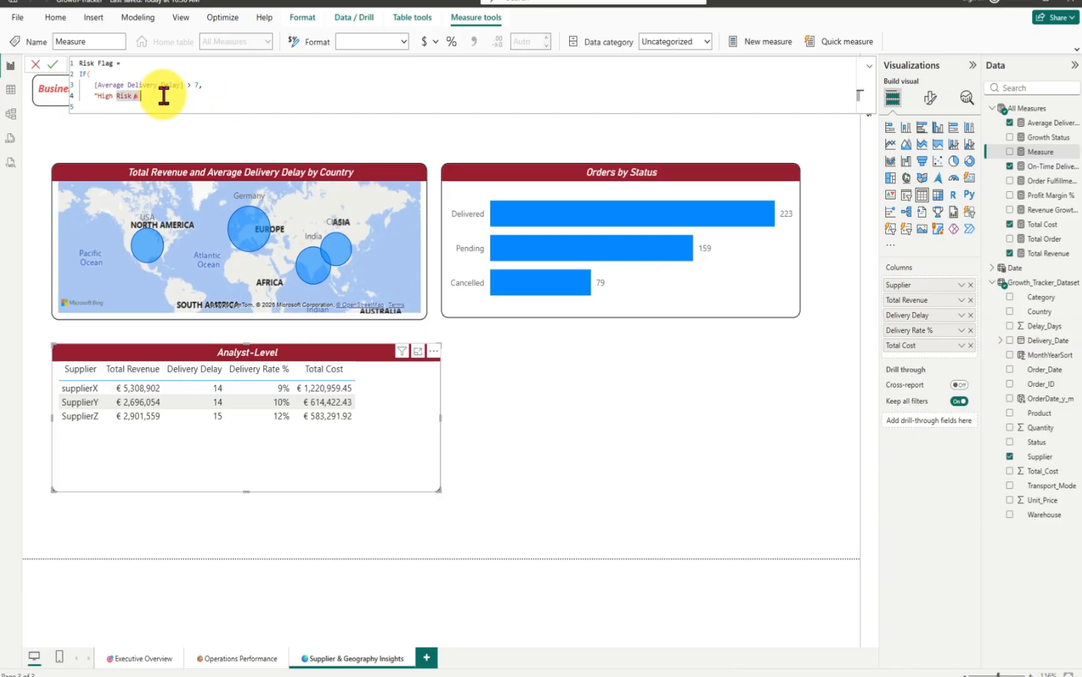
{"action": "left_click", "coordinate": [163, 95]}
{"action": "type", "text": "\""}
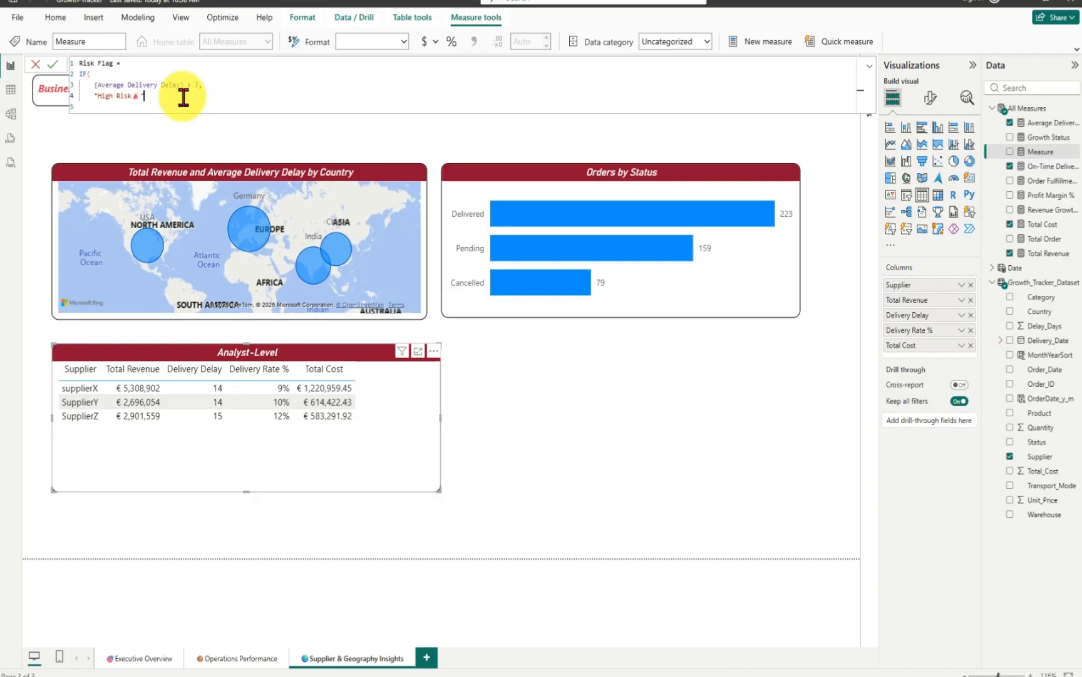
{"action": "type", "text": ","}
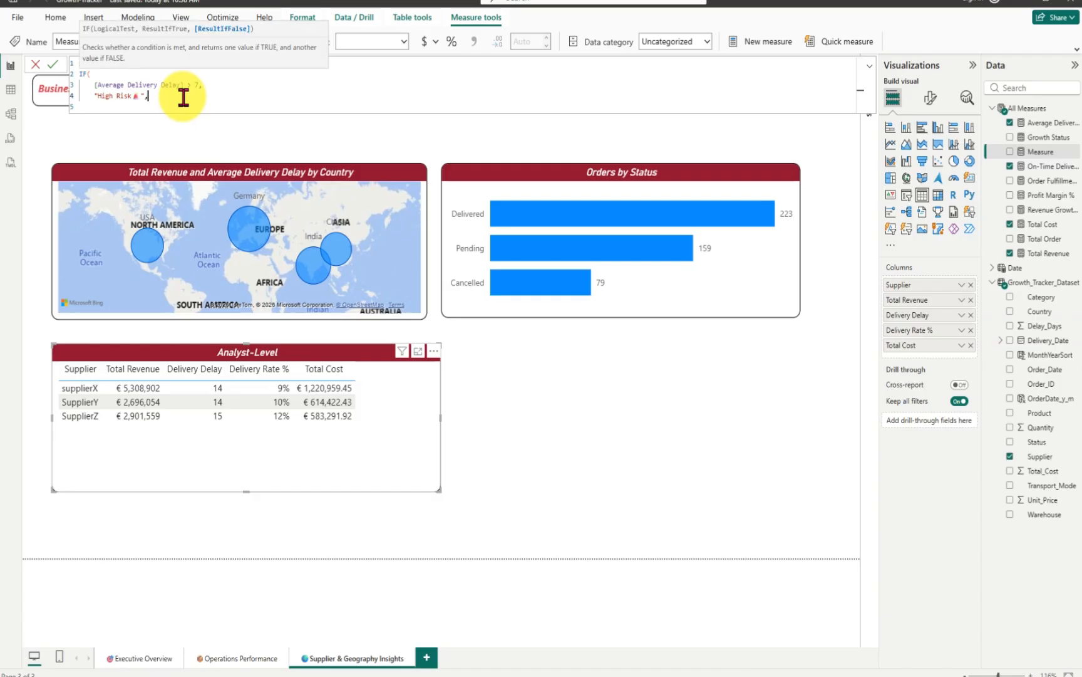
- Enter "Normal ✅" as the result when the condition is false, close the IF function and commit the Risk Flag measure
{"action": "key", "text": "shift+Return"}
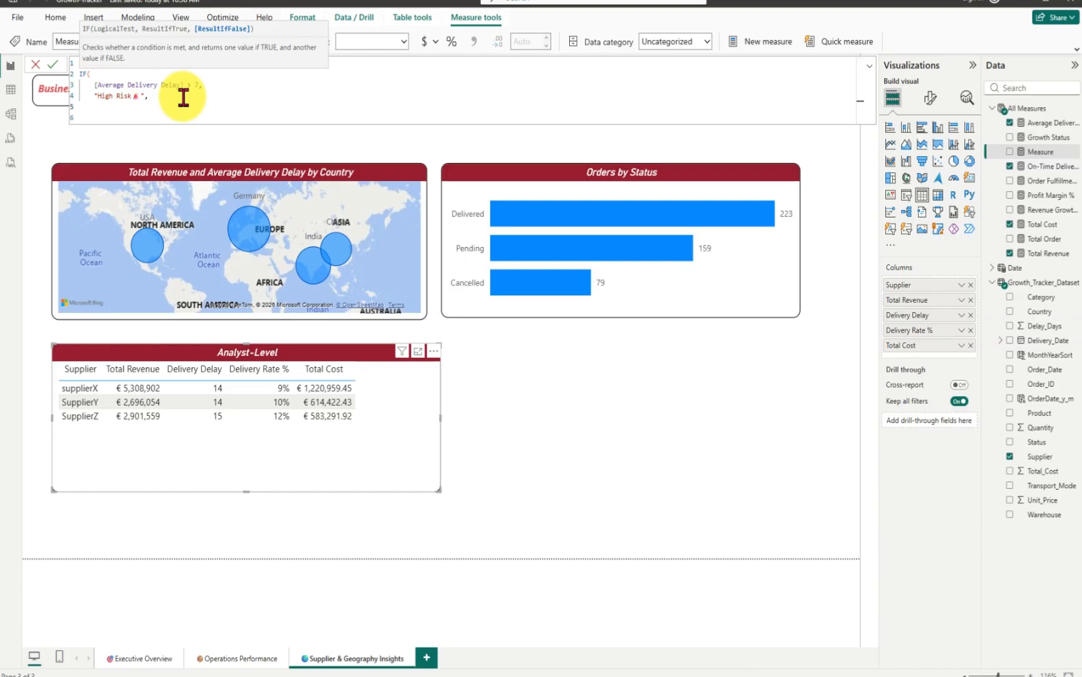
{"action": "type", "text": "\"Normal"}
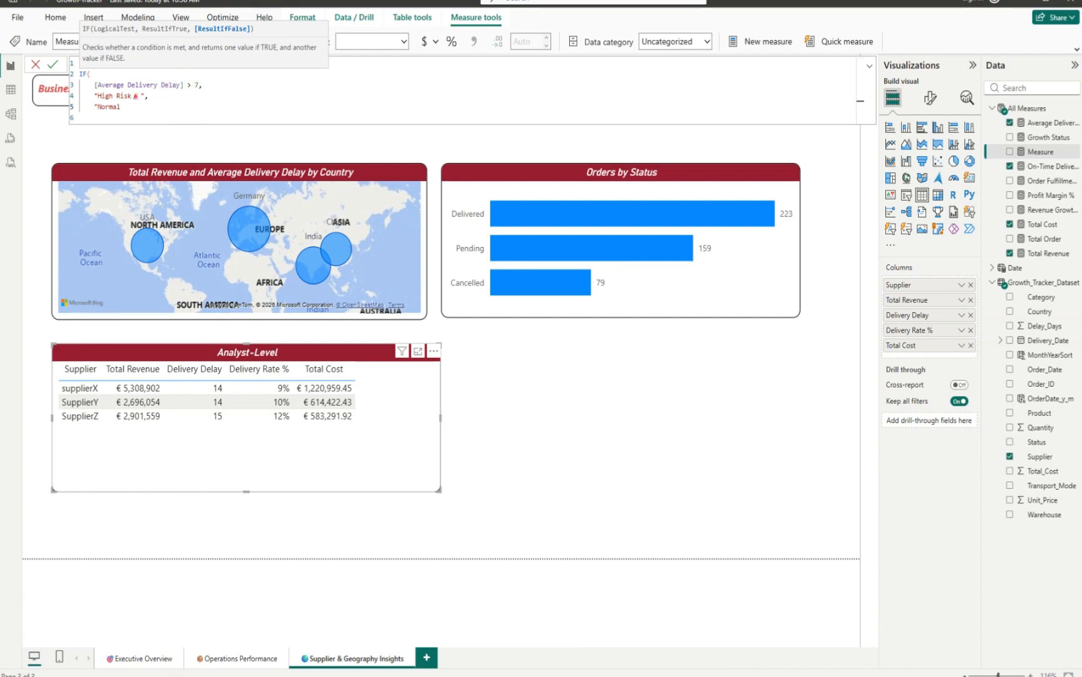
{"action": "key", "text": "super+period"}
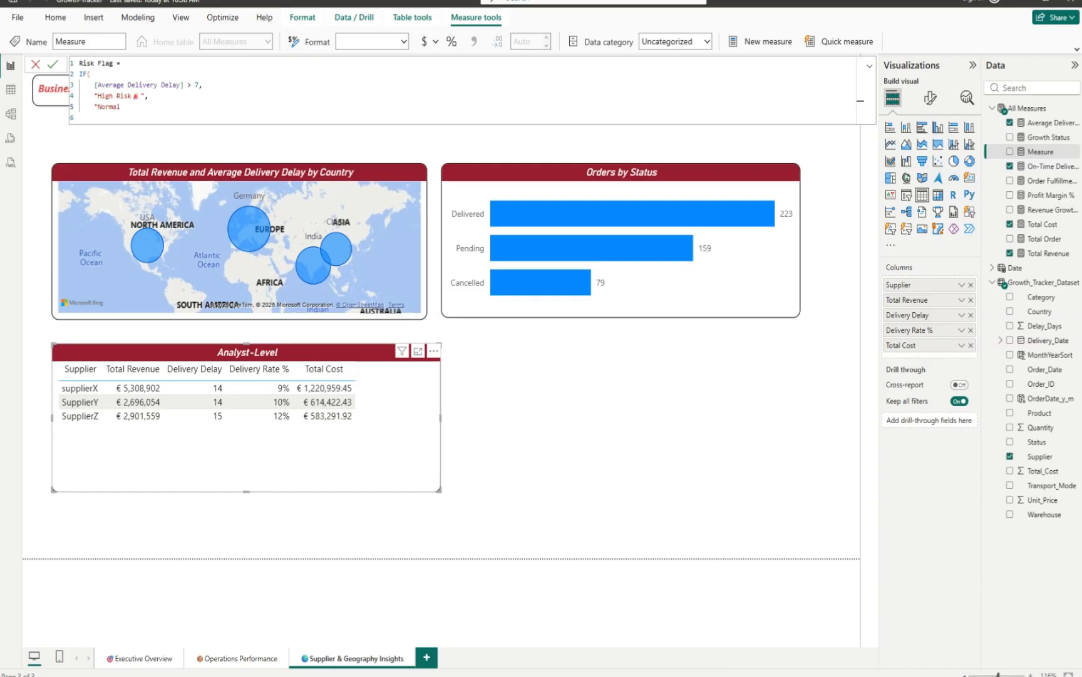
{"action": "left_click", "coordinate": [126, 105]}
{"action": "type", "text": "✅"}
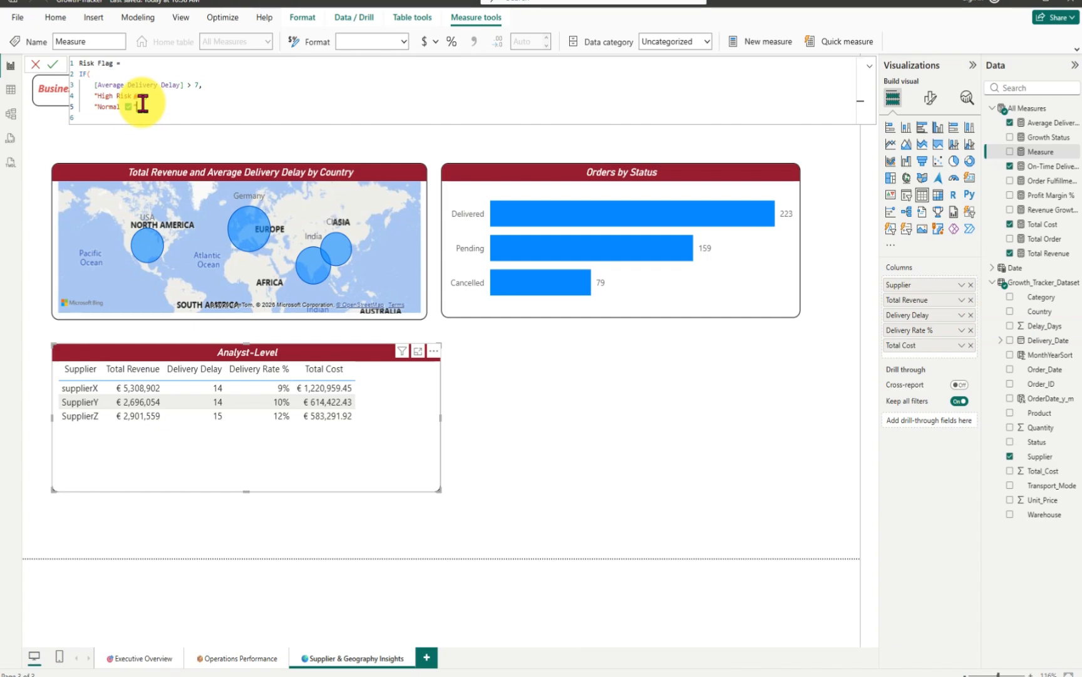
{"action": "key", "text": "shift+Return"}
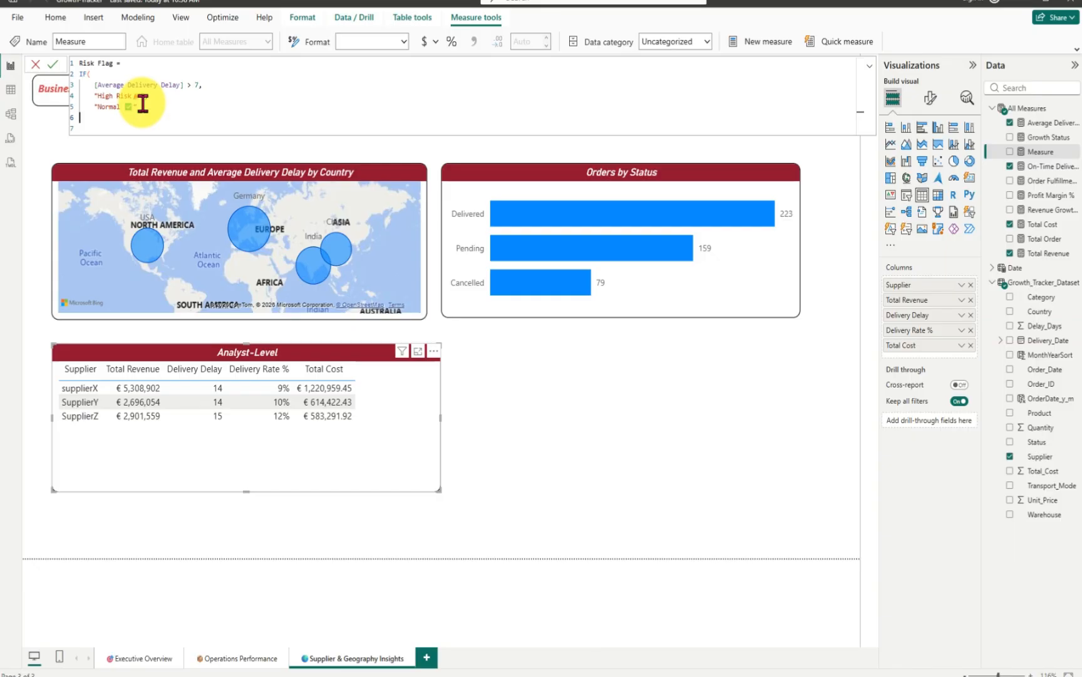
{"action": "type", "text": ")"}
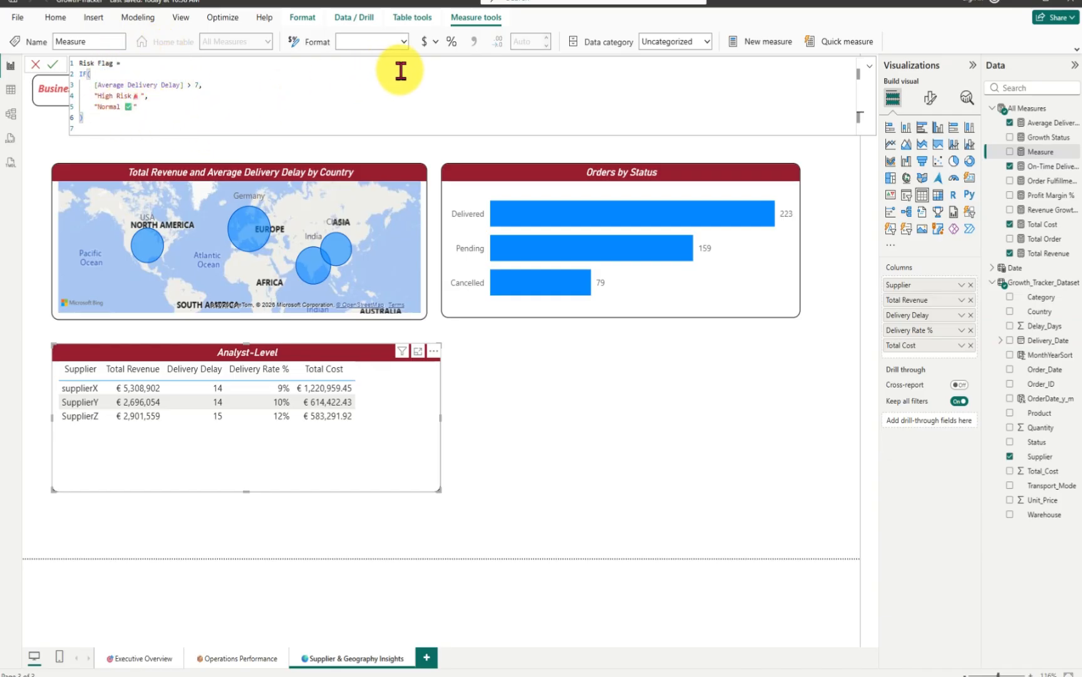
{"action": "left_click", "coordinate": [55, 68]}
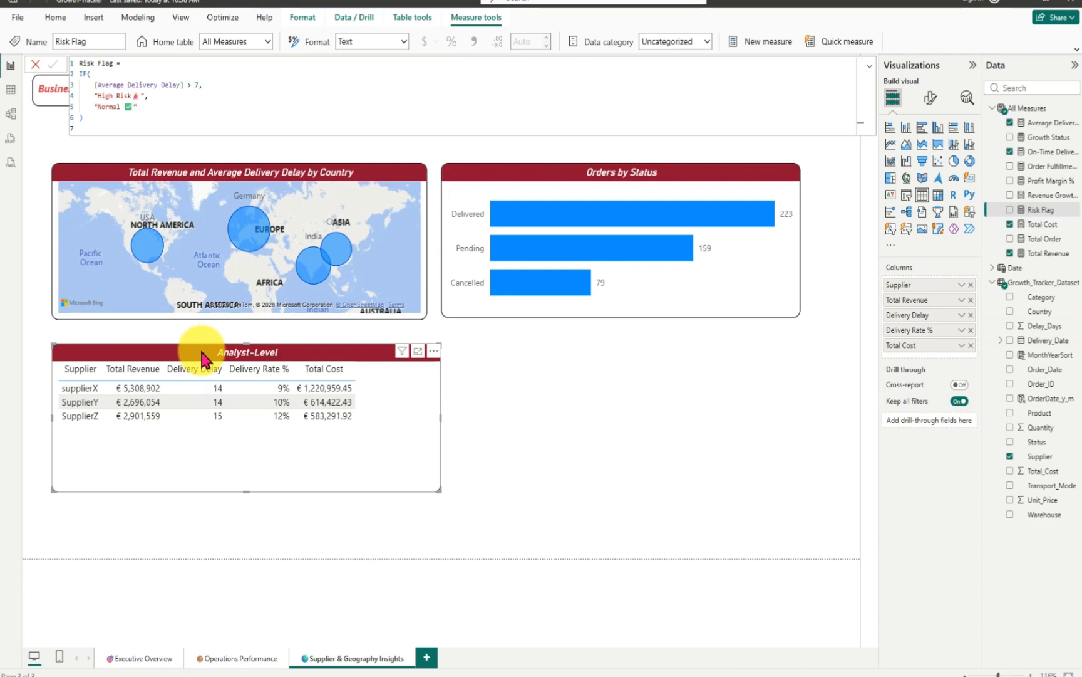
- Rename the Delivery Delay column to Delivery Day for the Analyst-Level table only and add the Risk Flag measure to the table
{"action": "right_click", "coordinate": [938, 324]}
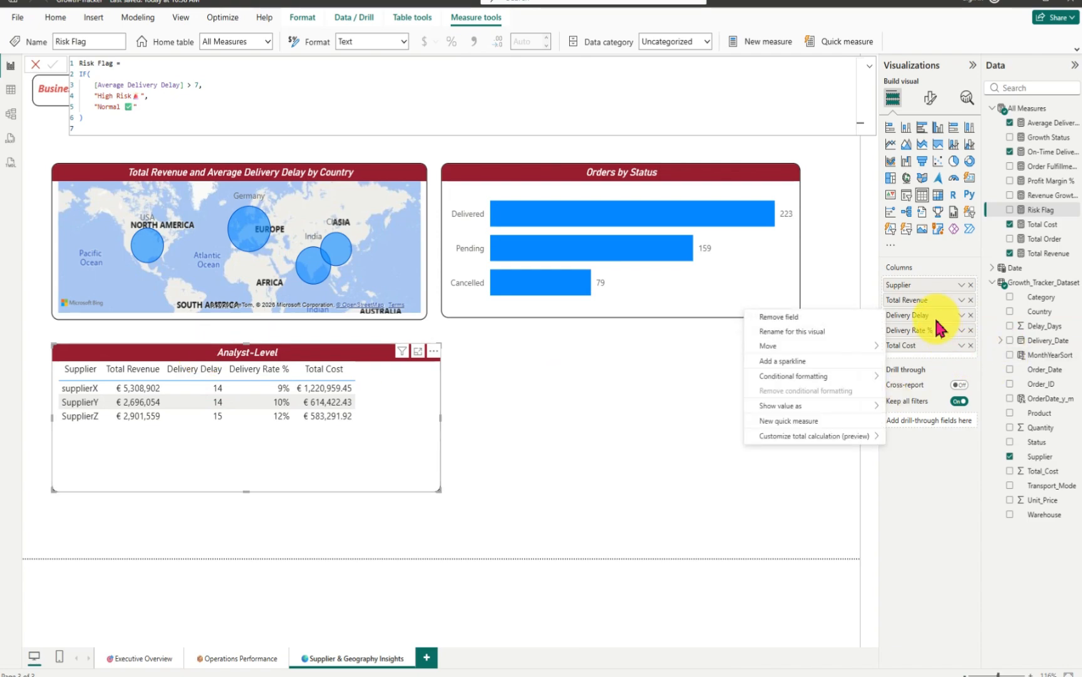
{"action": "left_click", "coordinate": [819, 332]}
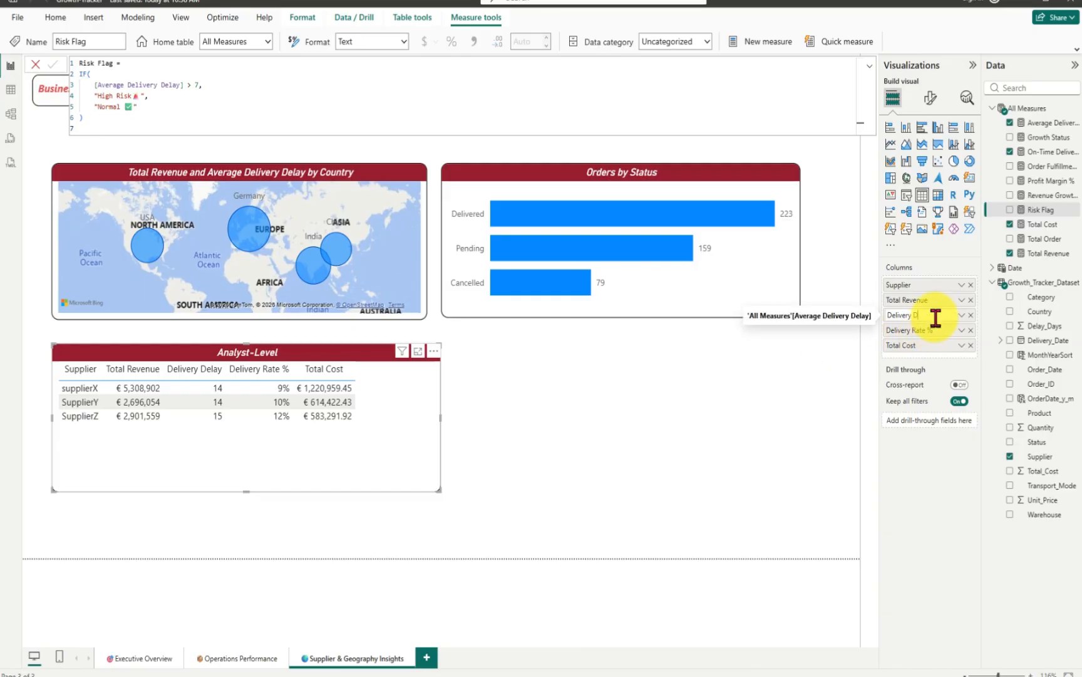
{"action": "type", "text": "ay"}
{"action": "key", "text": "Return"}
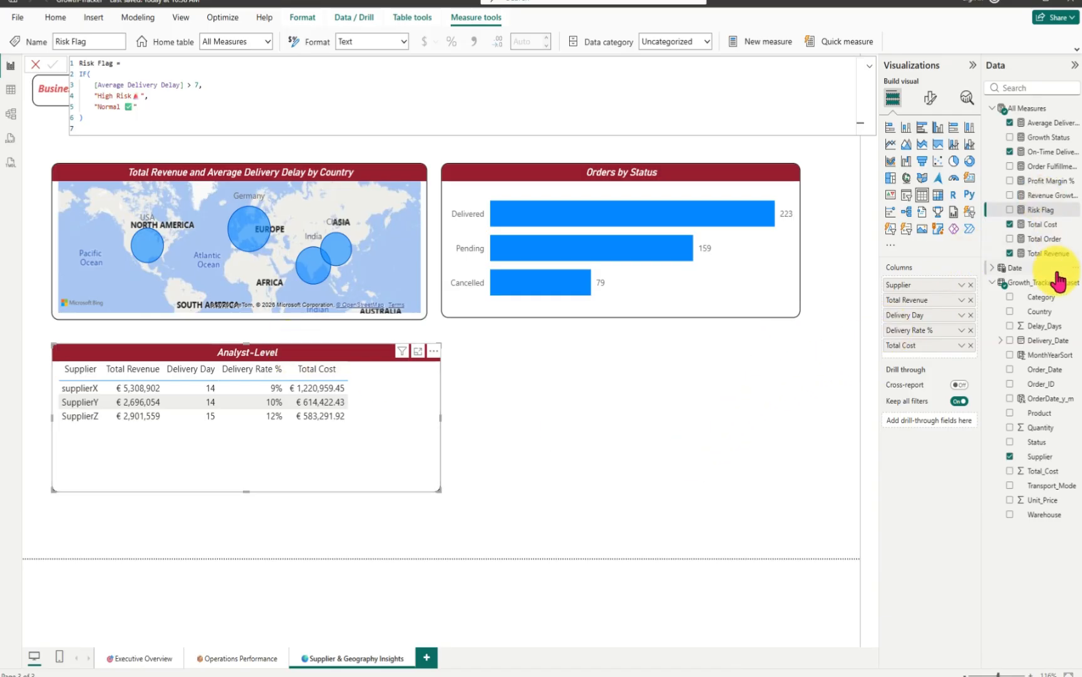
{"action": "left_click", "coordinate": [1010, 210]}
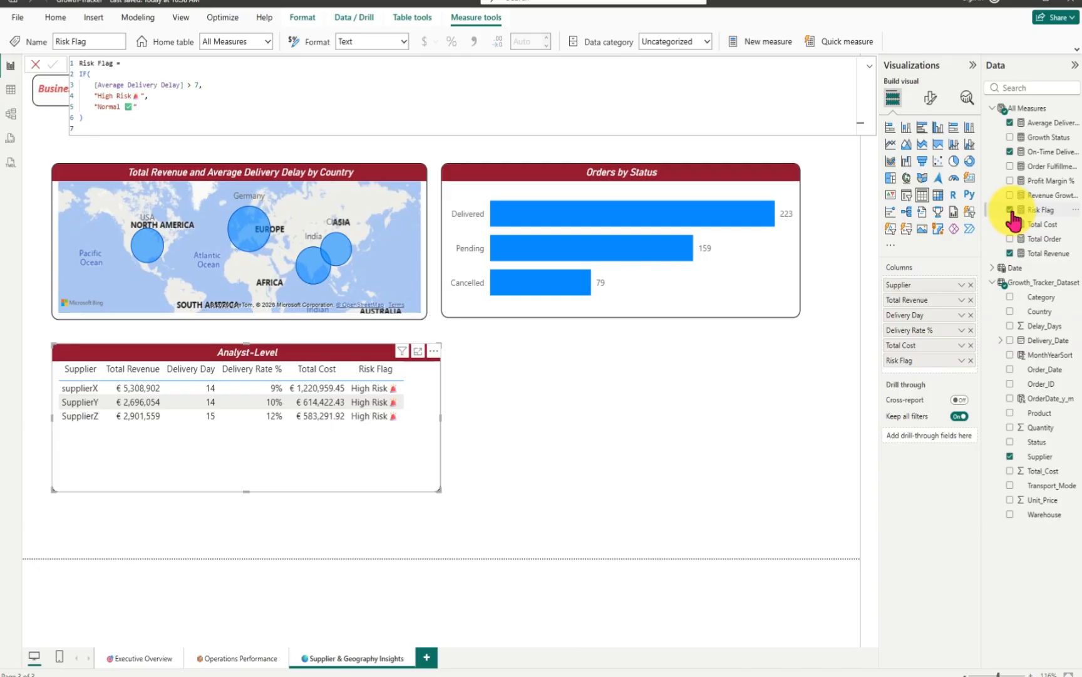
- Examine the average delivery delay of each transport mode on the Operations Performance page, then return to Supplier & Geography Insights
{"action": "left_click", "coordinate": [216, 658]}
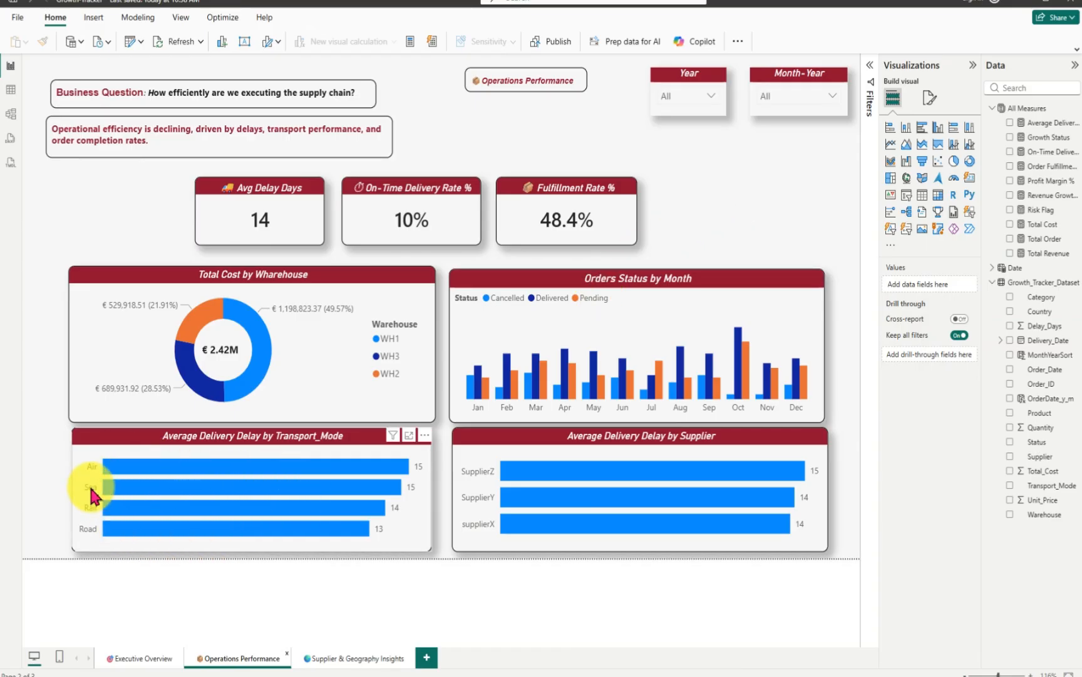
{"action": "mouse_move", "coordinate": [221, 489]}
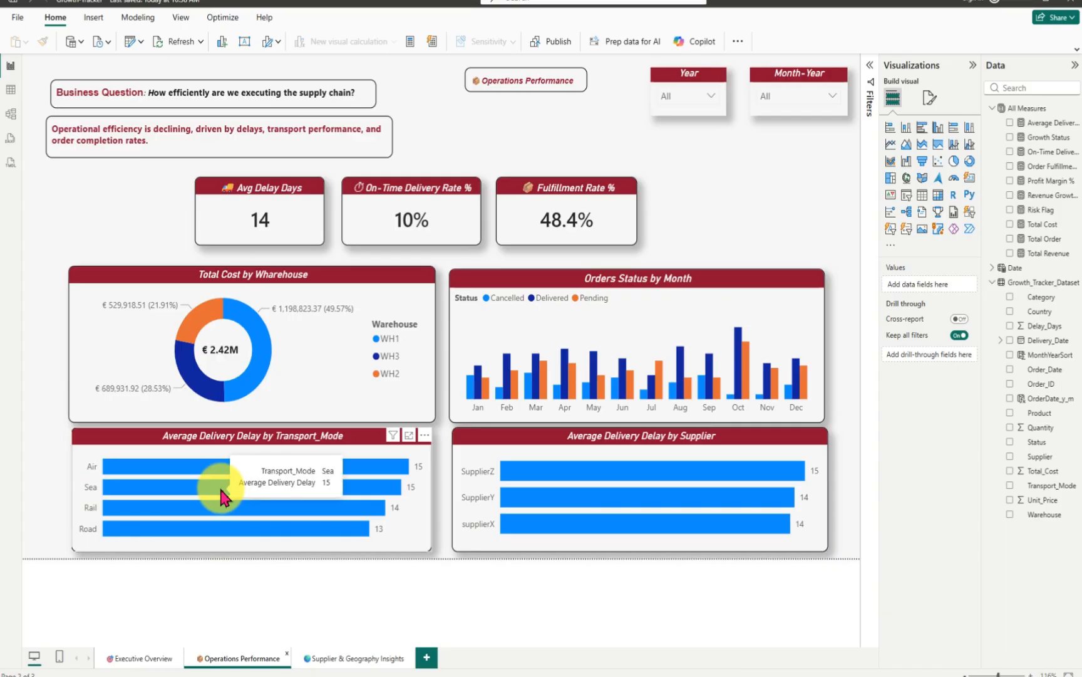
{"action": "mouse_move", "coordinate": [154, 512]}
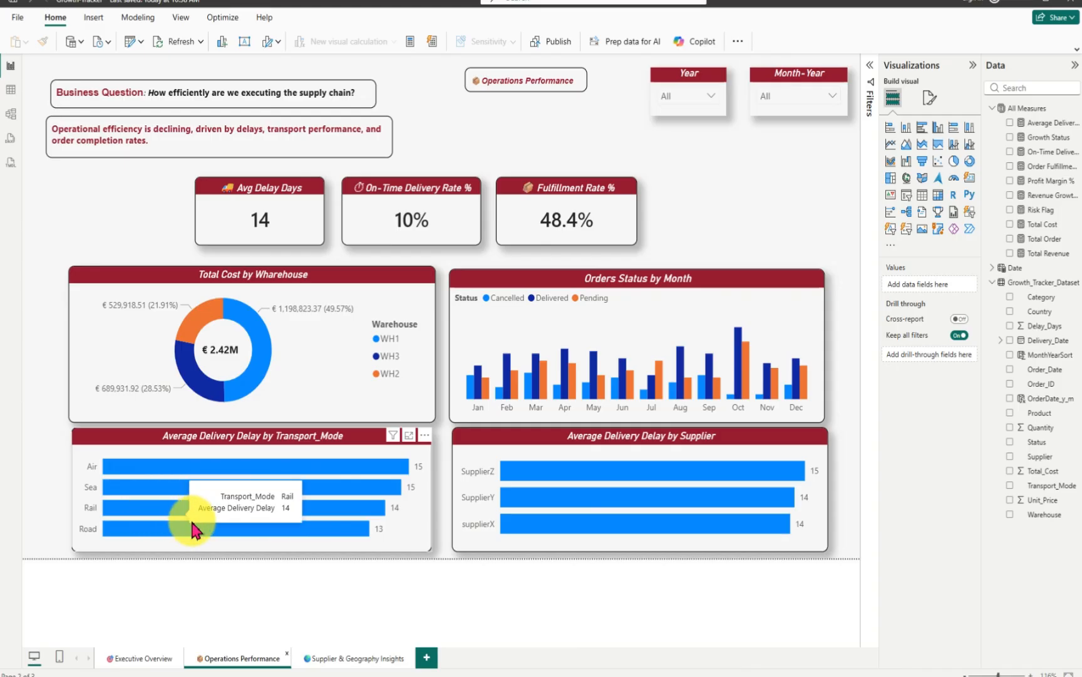
{"action": "mouse_move", "coordinate": [166, 537]}
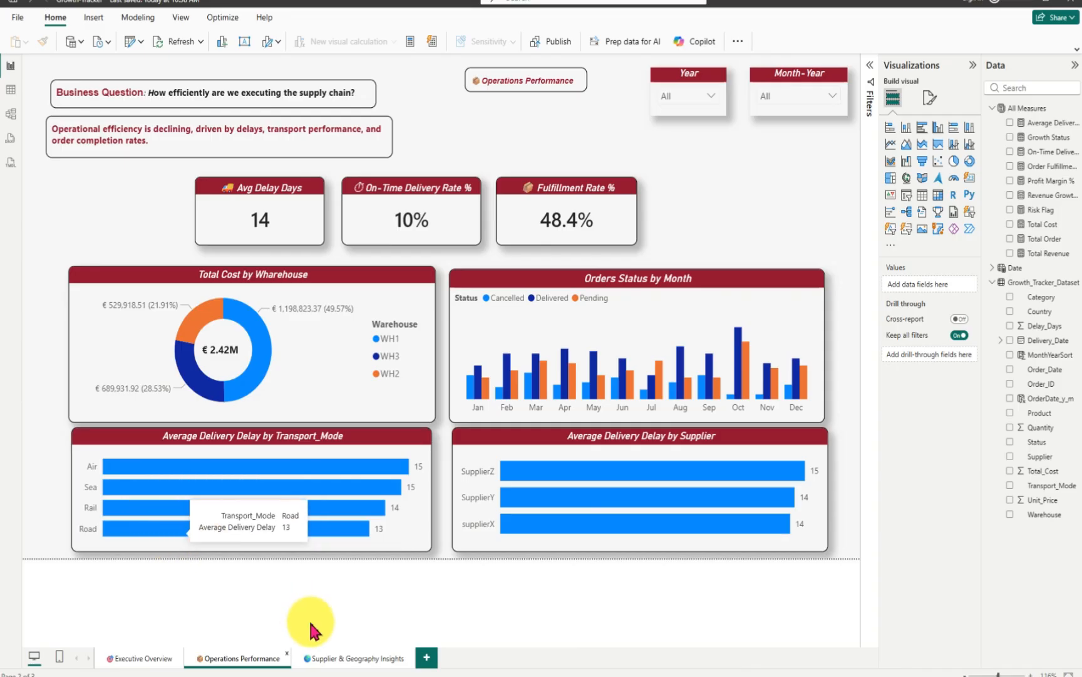
{"action": "left_click", "coordinate": [345, 658]}
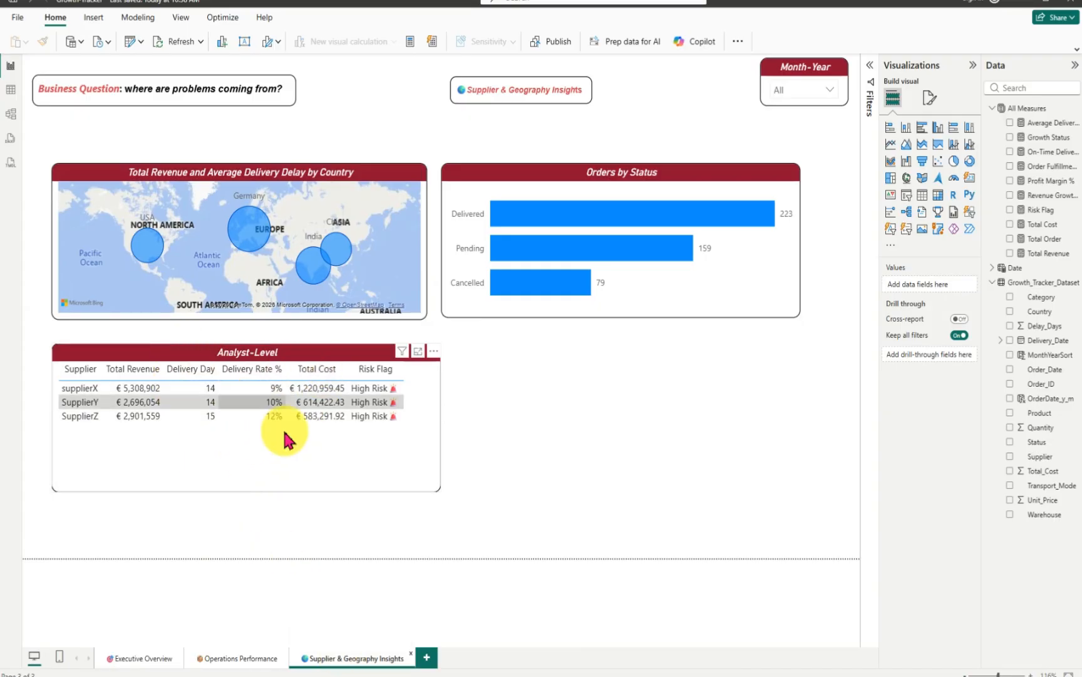
- Shrink the Analyst-Level table in width and height so its frame fits closer around the columns
{"action": "left_click", "coordinate": [437, 491]}
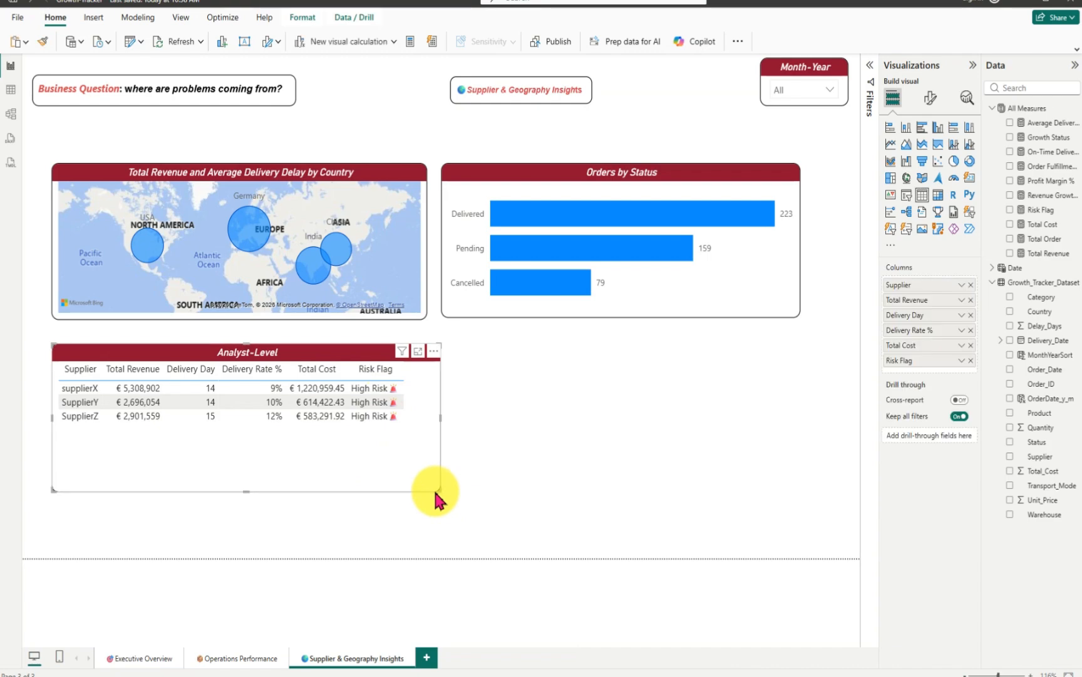
{"action": "left_click_drag", "start_coordinate": [440, 491], "coordinate": [421, 480]}
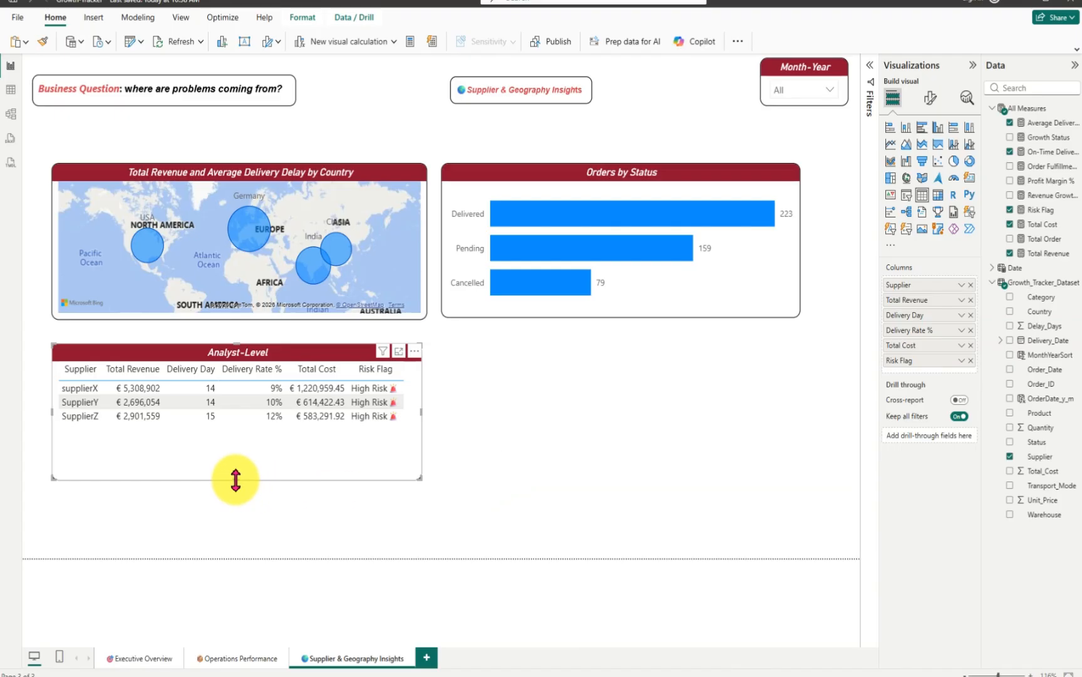
{"action": "left_click_drag", "start_coordinate": [236, 481], "coordinate": [236, 487]}
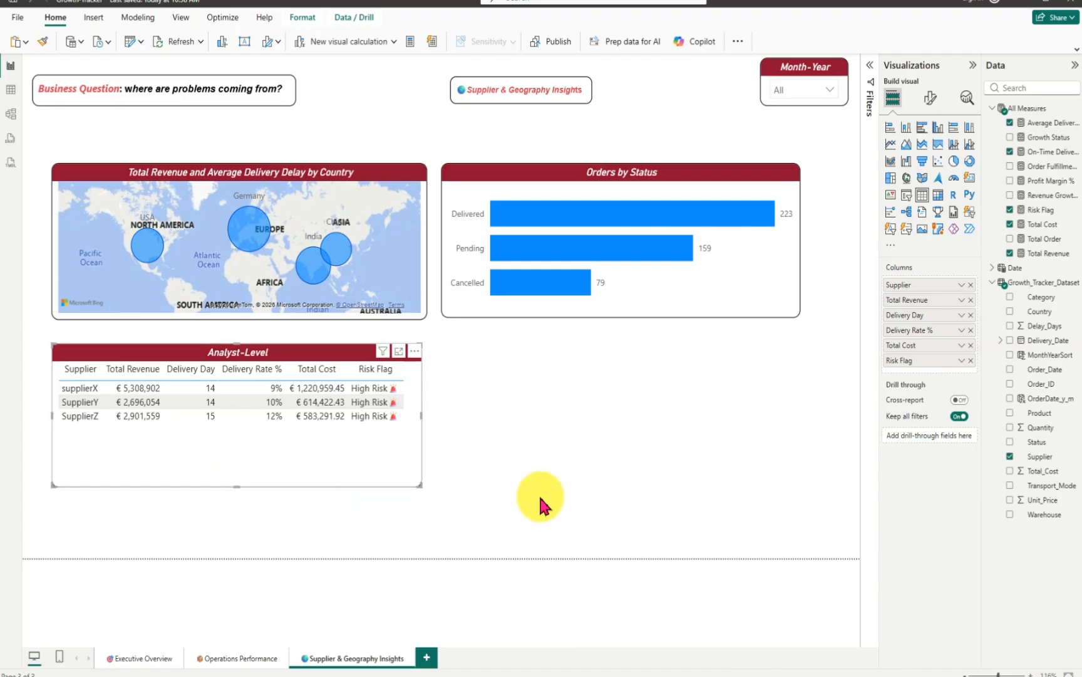
{"action": "left_click", "coordinate": [556, 493]}
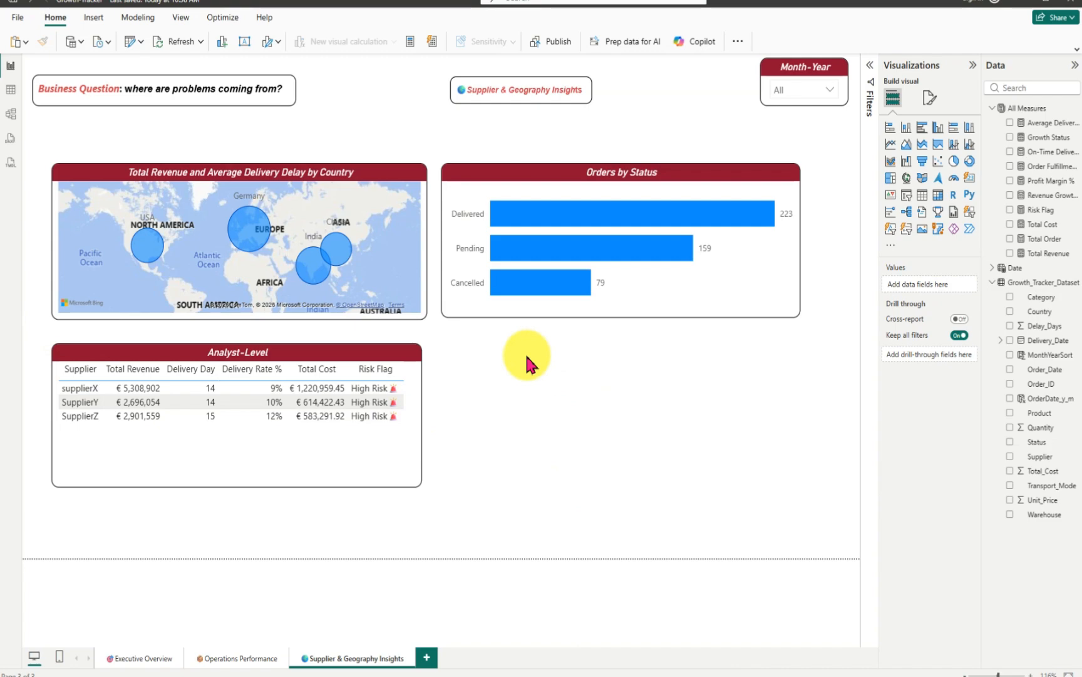
- Paste the copied treemap beneath the Orders by Status chart, clear its broken fields and size it to line up with the Analyst-Level table
{"action": "key", "text": "ctrl+v"}
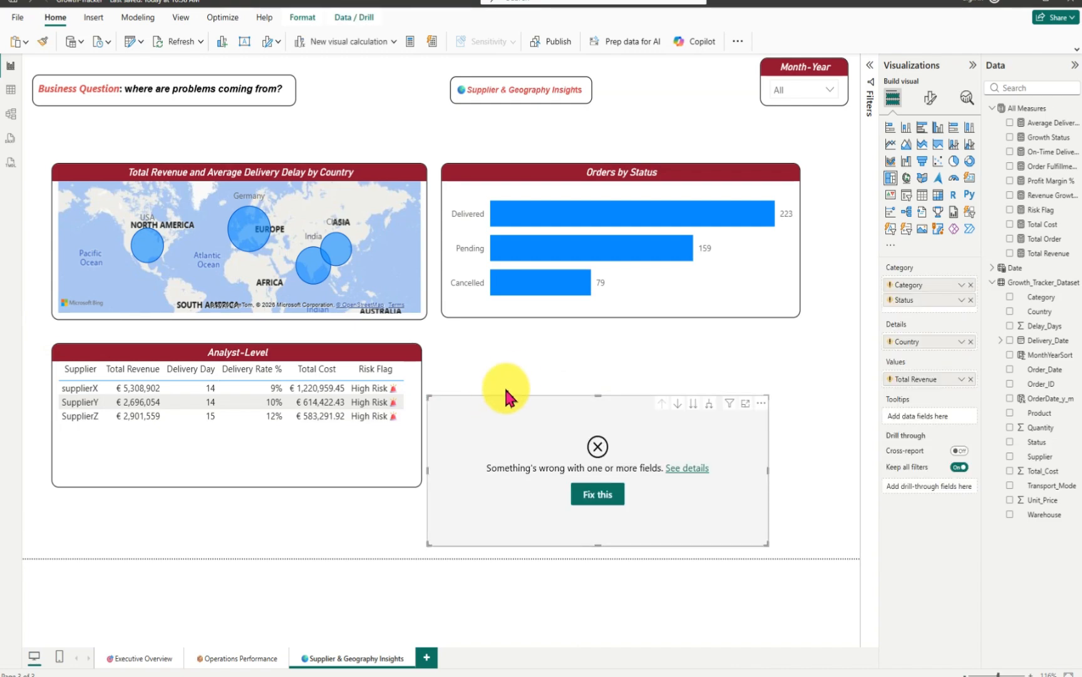
{"action": "left_click_drag", "start_coordinate": [492, 401], "coordinate": [501, 344]}
{"action": "left_click", "coordinate": [610, 441]}
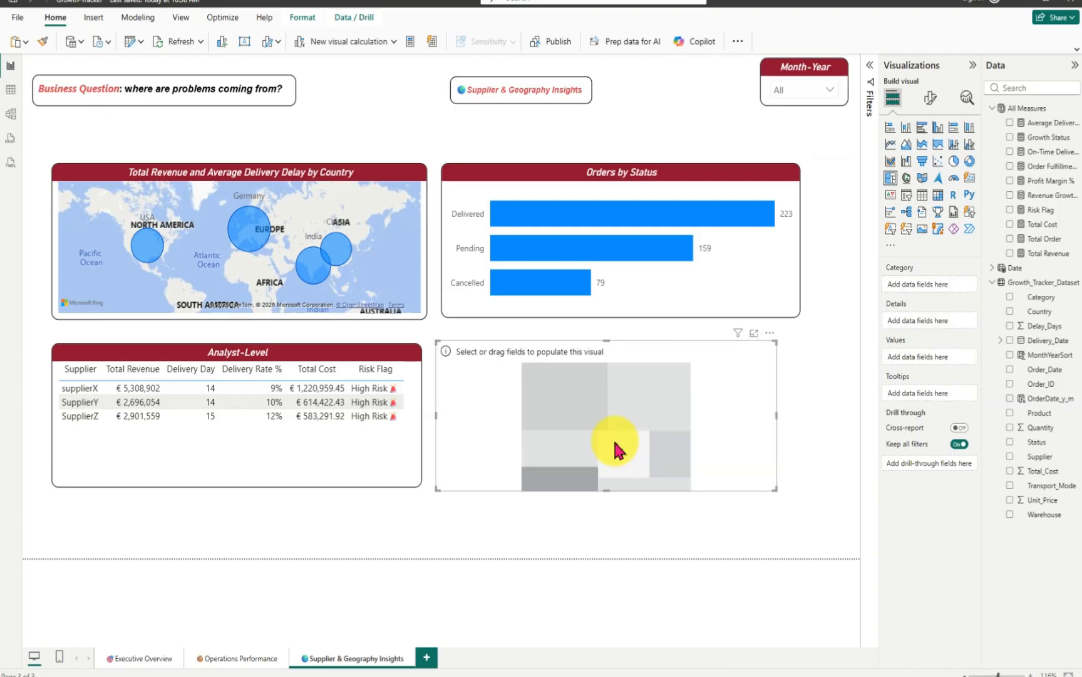
{"action": "left_click_drag", "start_coordinate": [607, 340], "coordinate": [608, 351]}
{"action": "mouse_move", "coordinate": [606, 487]}
{"action": "left_mouse_down"}
{"action": "mouse_move", "coordinate": [594, 446]}
{"action": "mouse_move", "coordinate": [606, 487]}
{"action": "left_mouse_up"}
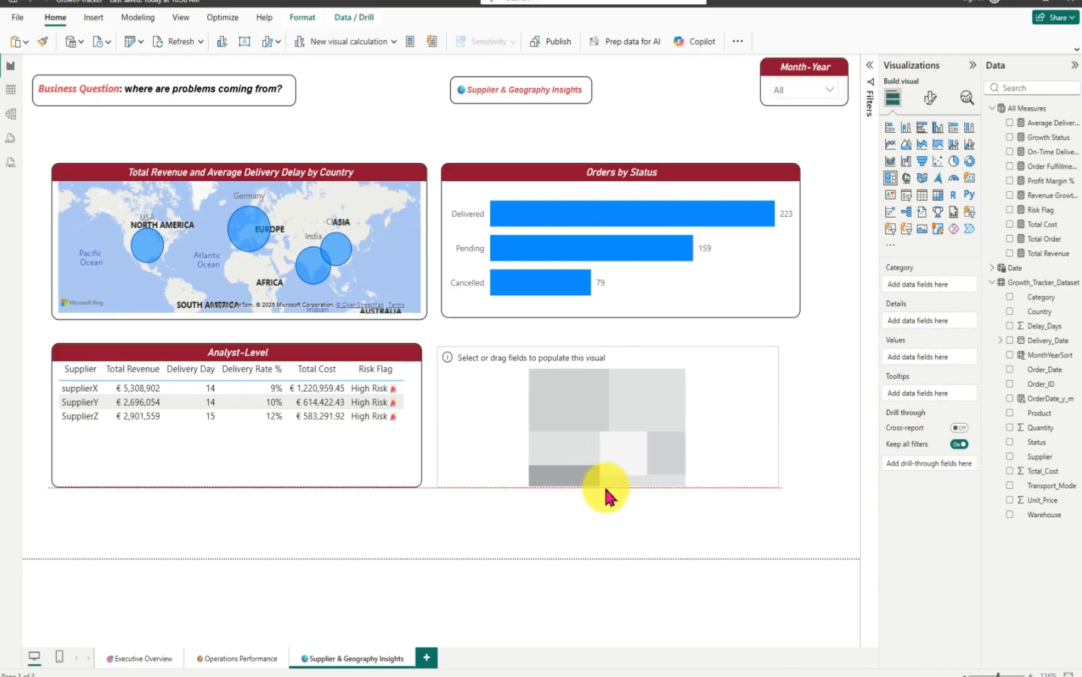
{"action": "left_click", "coordinate": [582, 538]}
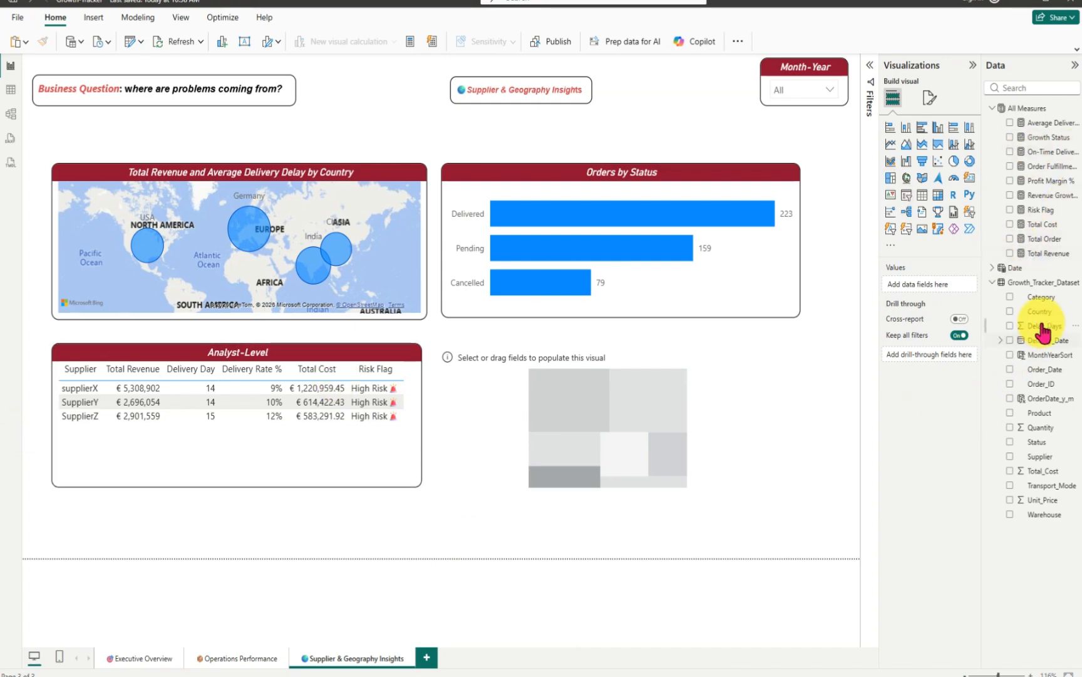
- Build a temporary table of Category and Product, examine which products belong to each category, and remove the table
{"action": "left_click_drag", "start_coordinate": [1037, 297], "coordinate": [382, 132]}
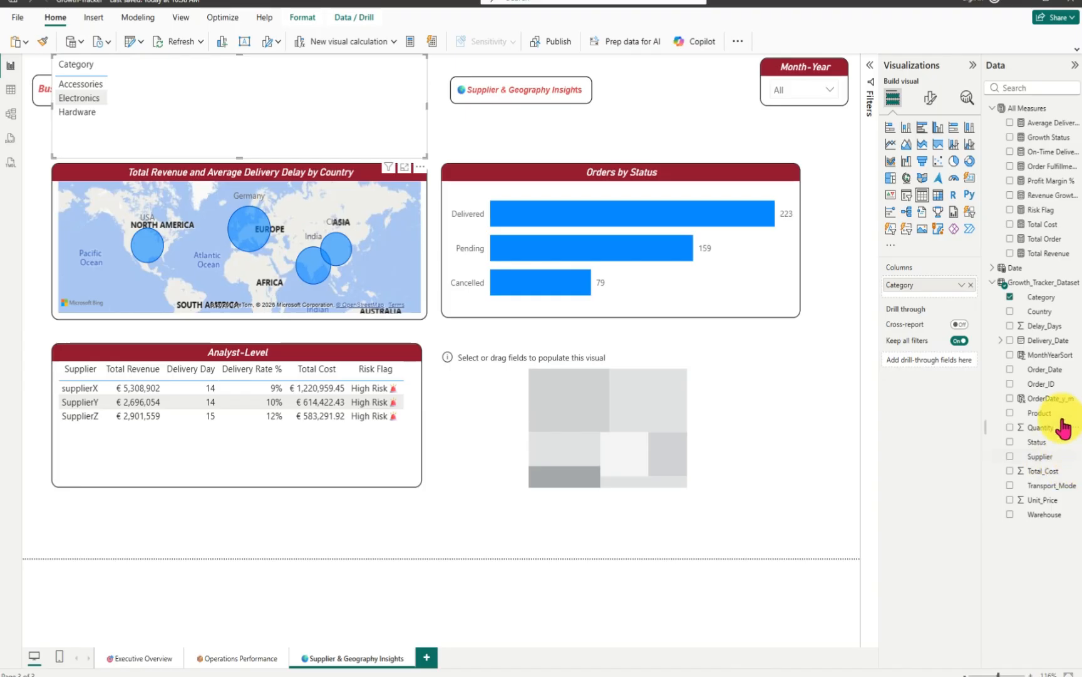
{"action": "left_click", "coordinate": [1010, 413]}
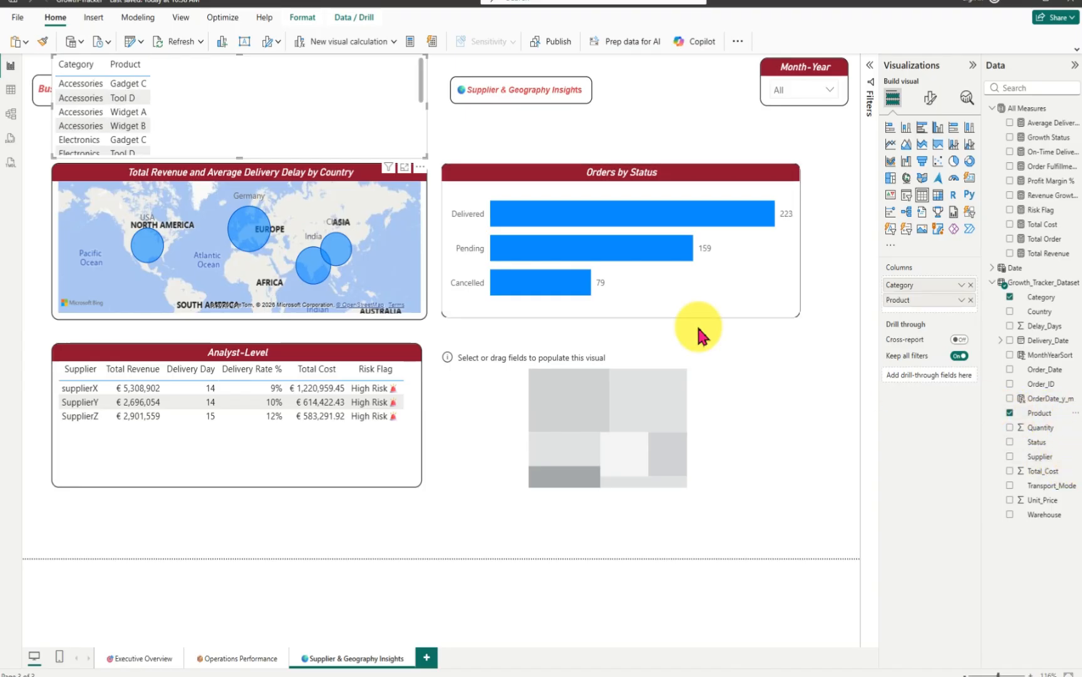
{"action": "left_click_drag", "start_coordinate": [235, 157], "coordinate": [188, 344]}
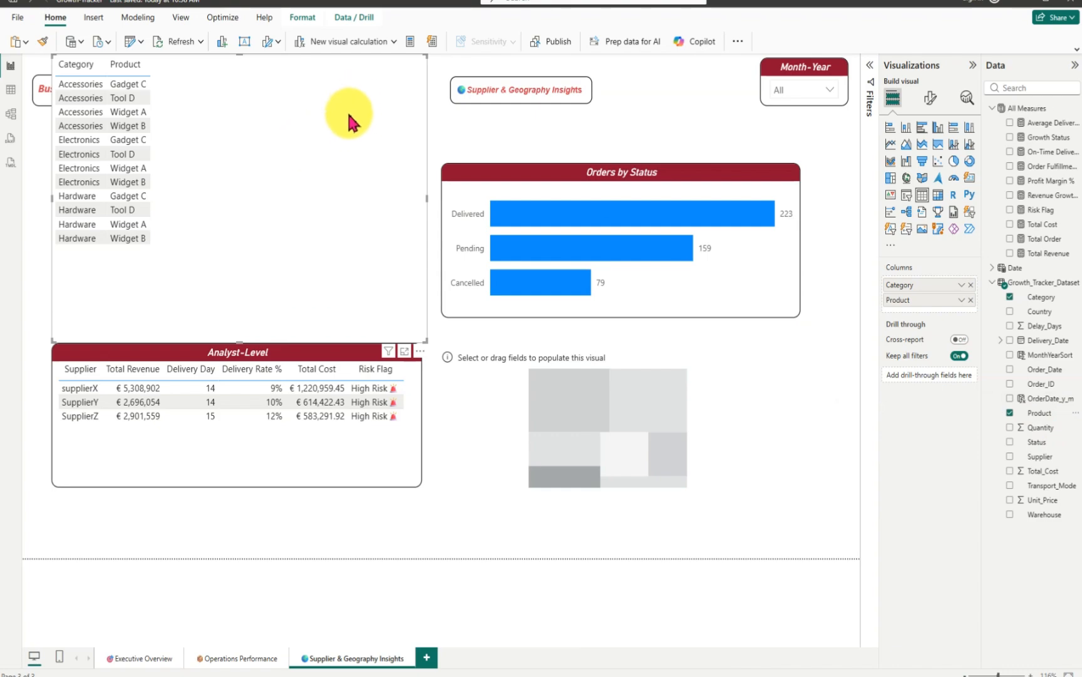
{"action": "left_click_drag", "start_coordinate": [351, 121], "coordinate": [349, 188]}
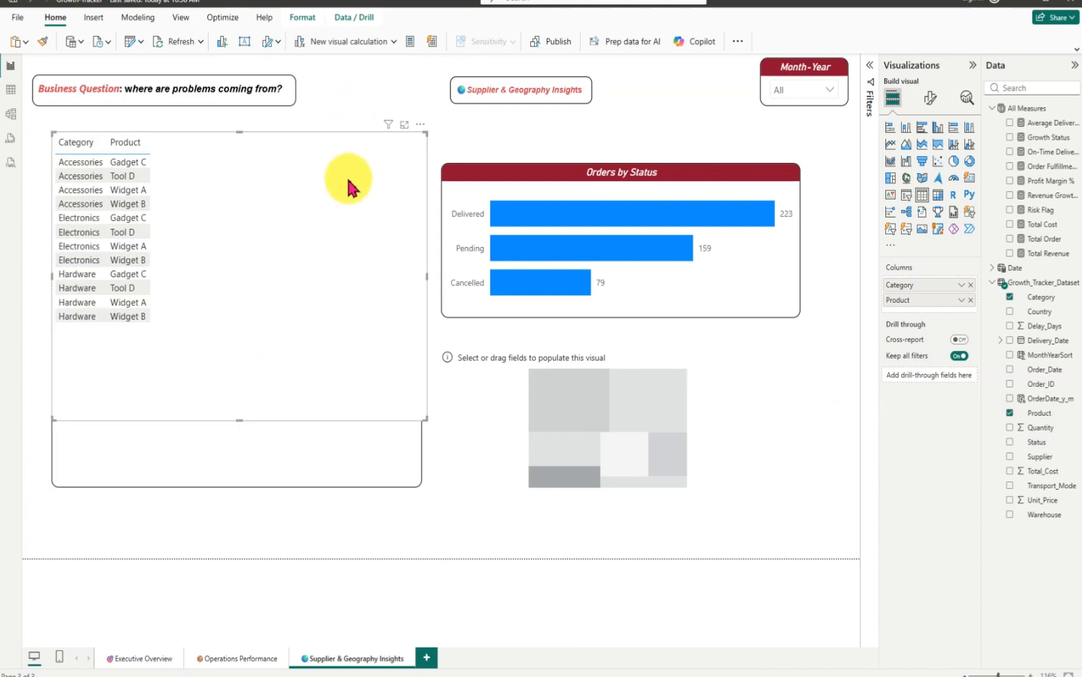
{"action": "left_click", "coordinate": [421, 124]}
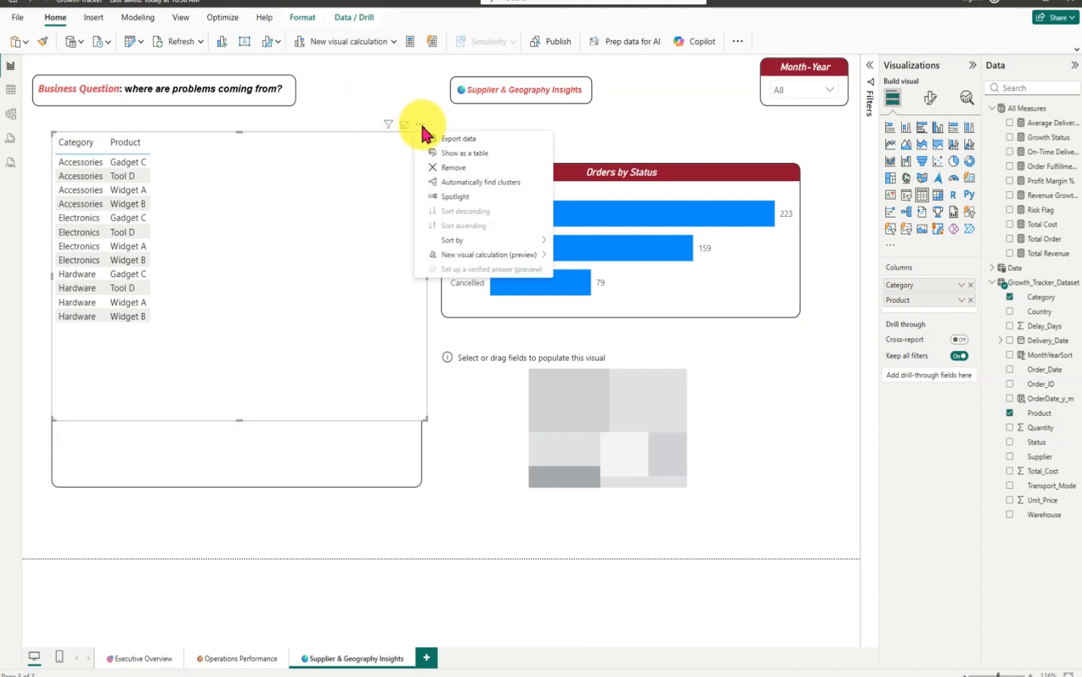
{"action": "left_click", "coordinate": [462, 168]}
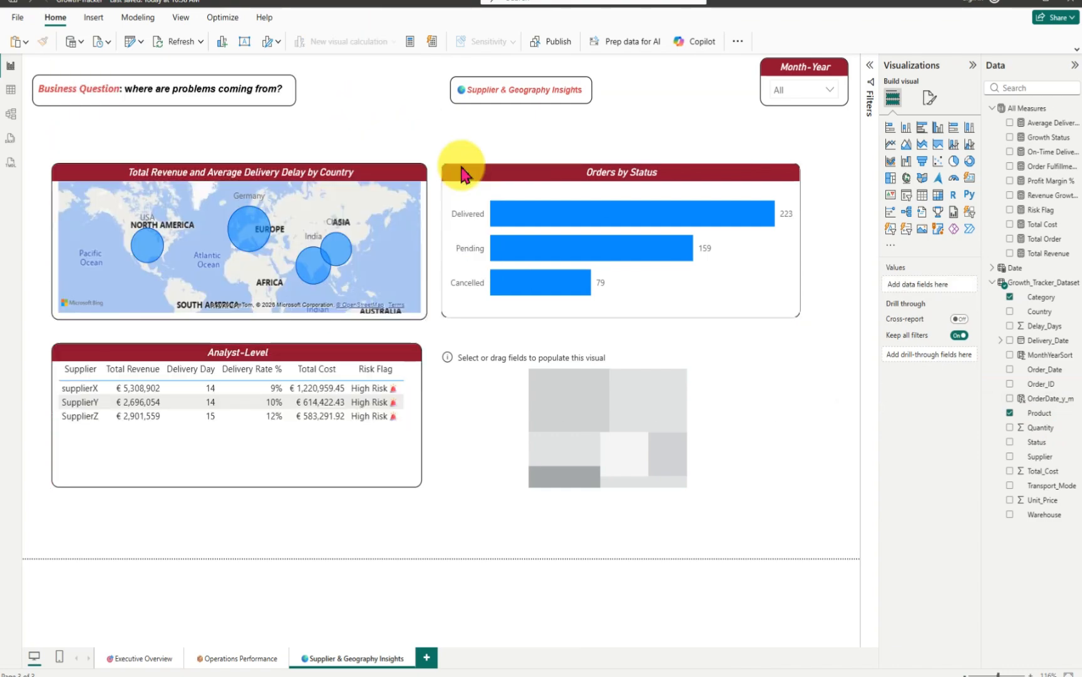
- Add the Category field as the category of the empty treemap beneath Orders by Status
{"action": "left_click", "coordinate": [702, 376]}
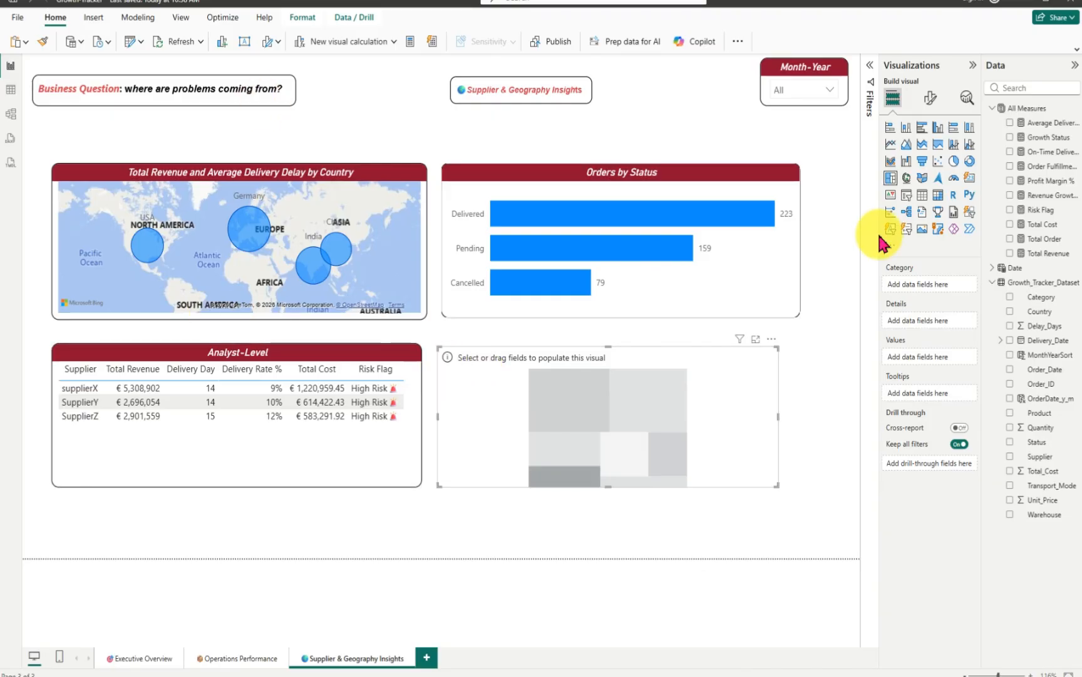
{"action": "left_click", "coordinate": [1010, 297]}
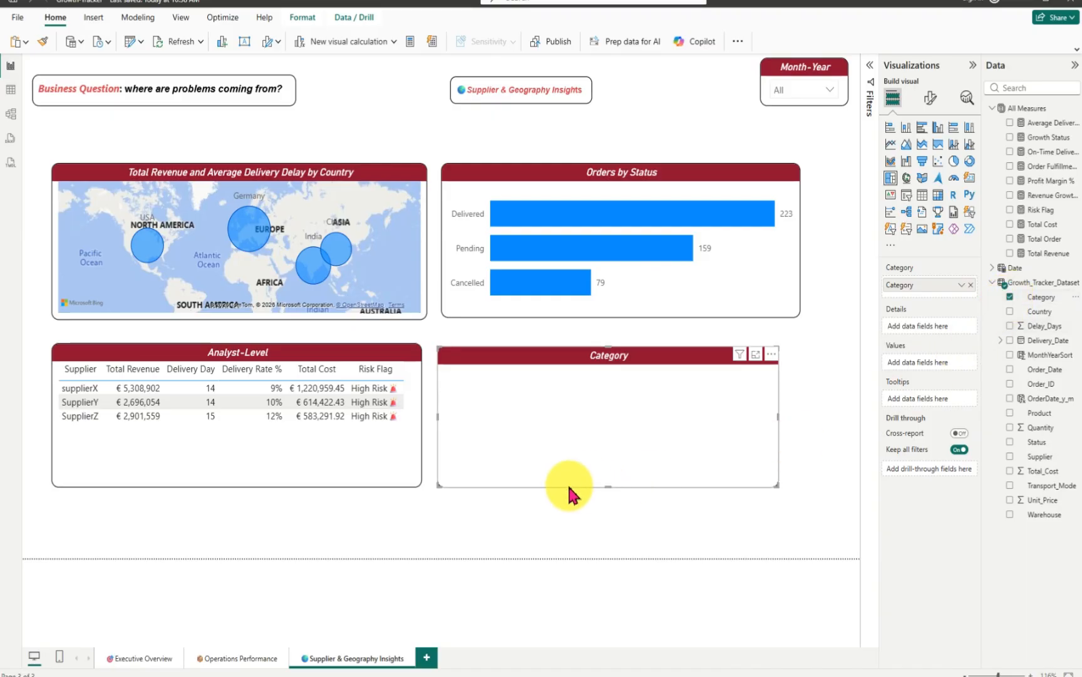
{"action": "left_click", "coordinate": [1010, 298]}
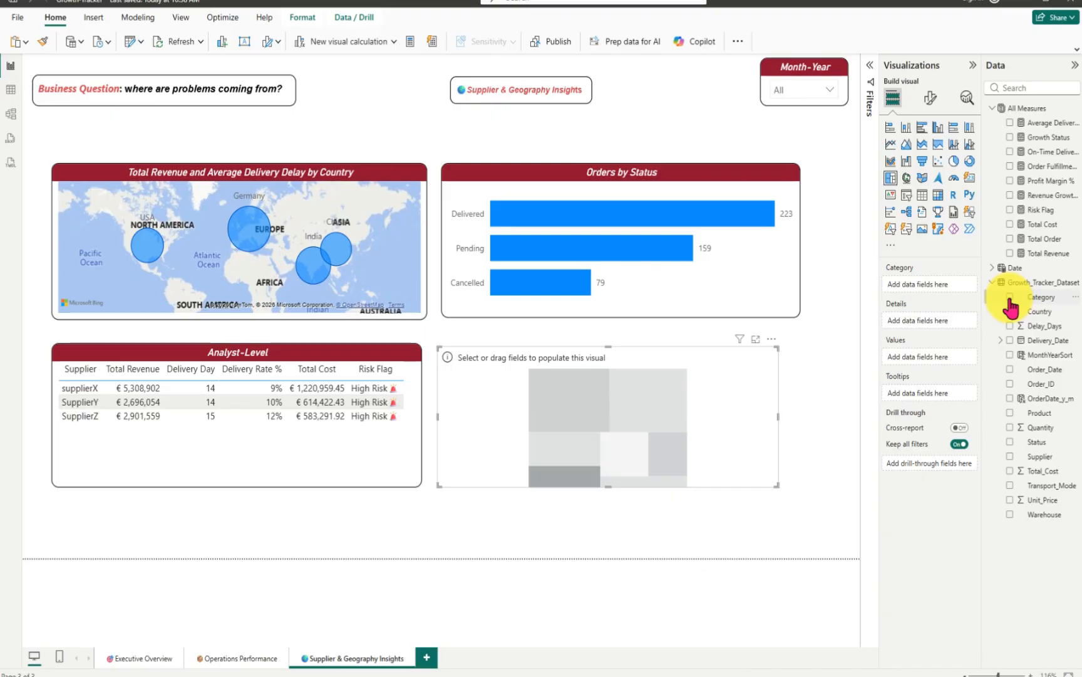
{"action": "left_click", "coordinate": [1010, 298]}
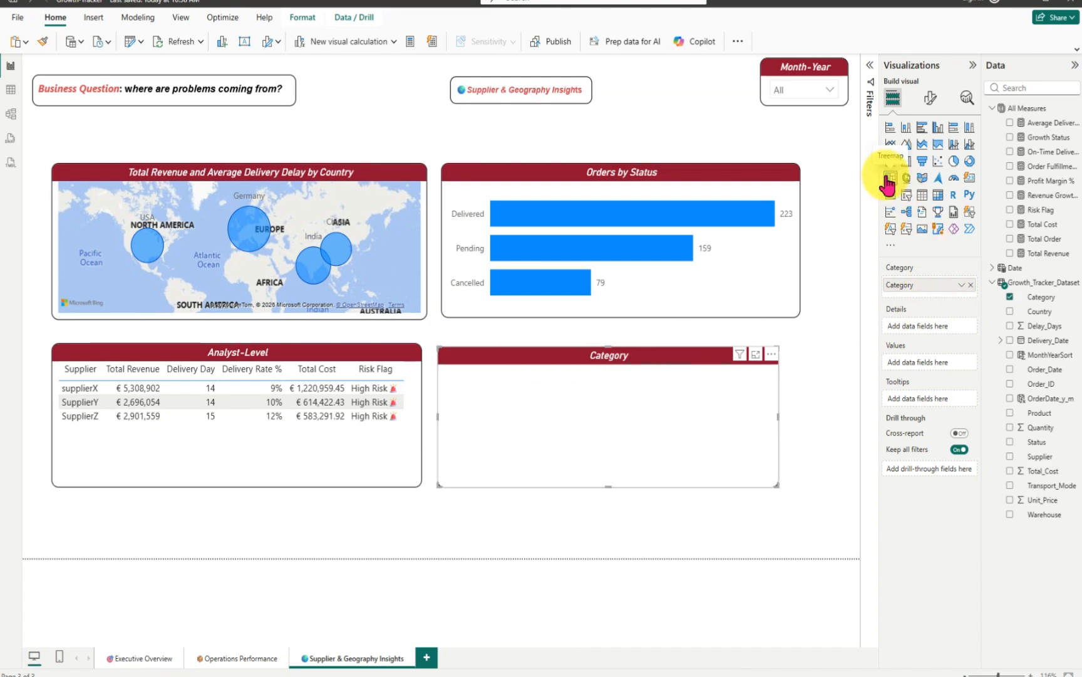
{"action": "left_click", "coordinate": [197, 358]}
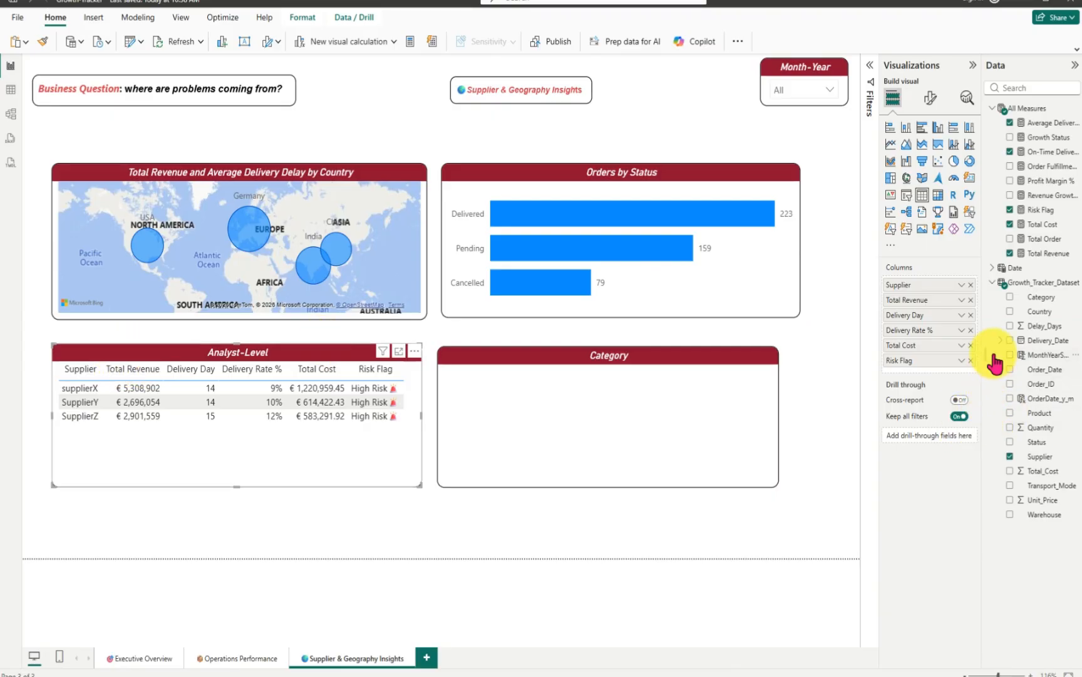
{"action": "left_click", "coordinate": [504, 363]}
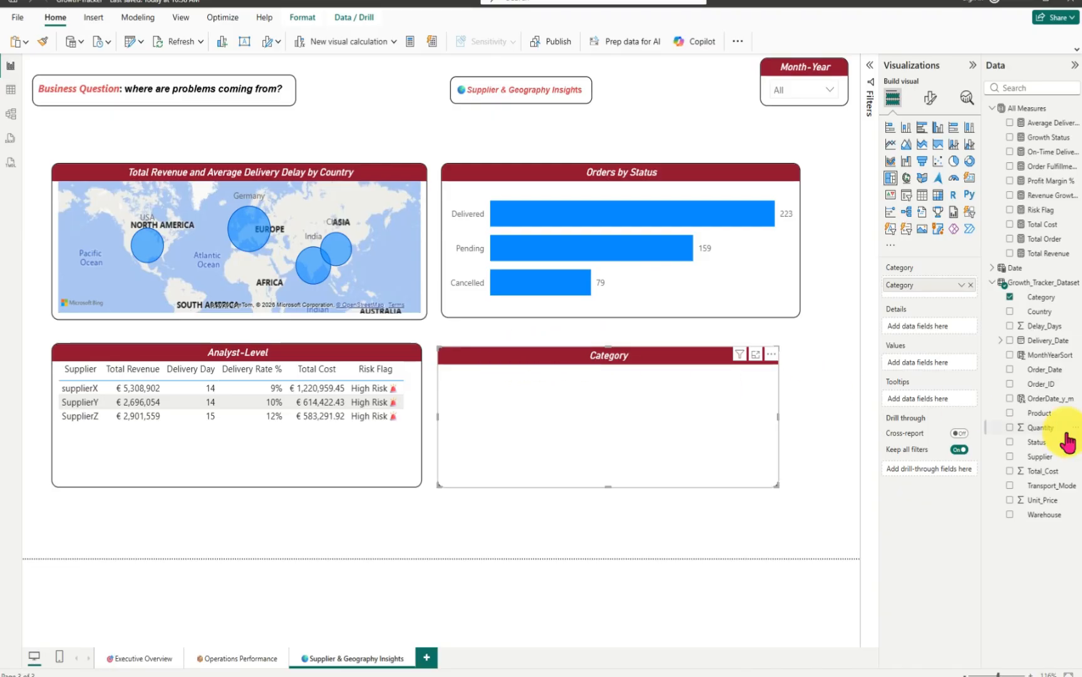
- Add Country as the treemap's details and Total Revenue as its values, and make the treemap slightly taller
{"action": "left_click", "coordinate": [1010, 311]}
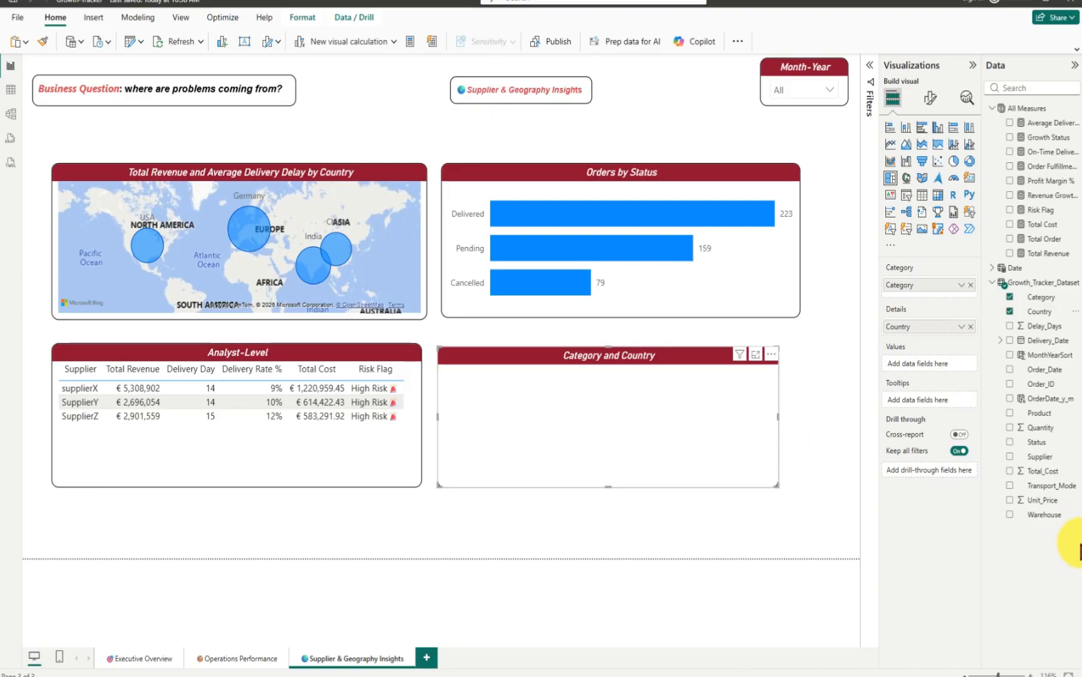
{"action": "left_click", "coordinate": [1010, 254]}
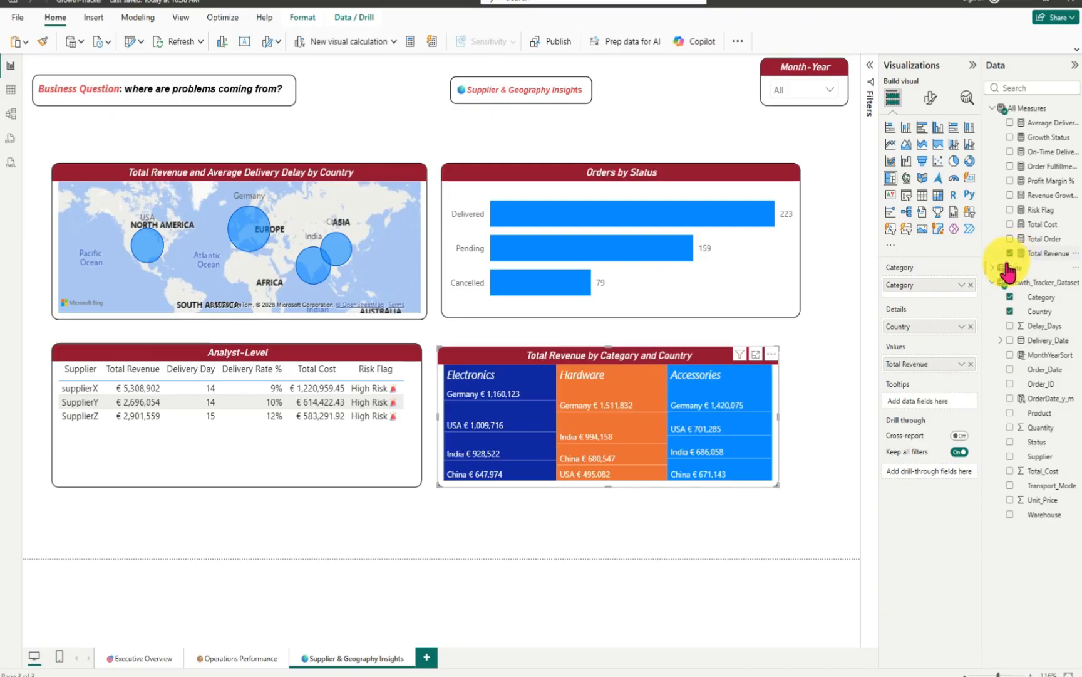
{"action": "mouse_move", "coordinate": [609, 483]}
{"action": "left_mouse_down"}
{"action": "mouse_move", "coordinate": [606, 509]}
{"action": "mouse_move", "coordinate": [609, 497]}
{"action": "left_mouse_up"}
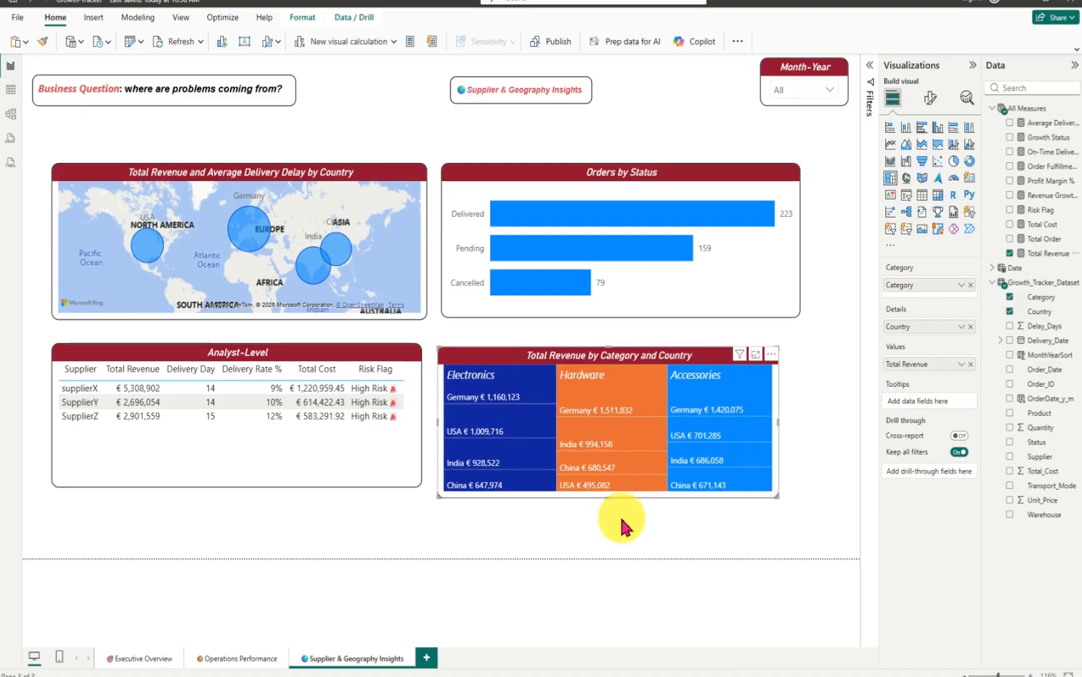
{"action": "mouse_move", "coordinate": [699, 412]}
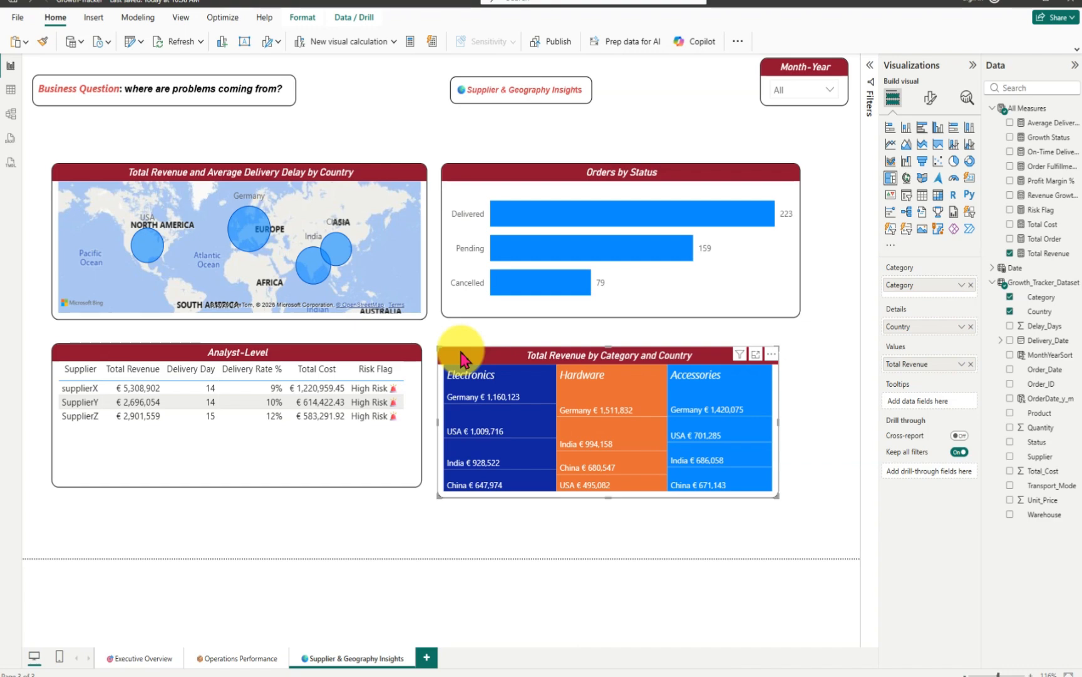
- Insert a new blank treemap beneath Orders by Status and move the formatted treemap out of its way over the Analyst-Level table
{"action": "left_click_drag", "start_coordinate": [461, 355], "coordinate": [273, 141]}
{"action": "left_click", "coordinate": [693, 465]}
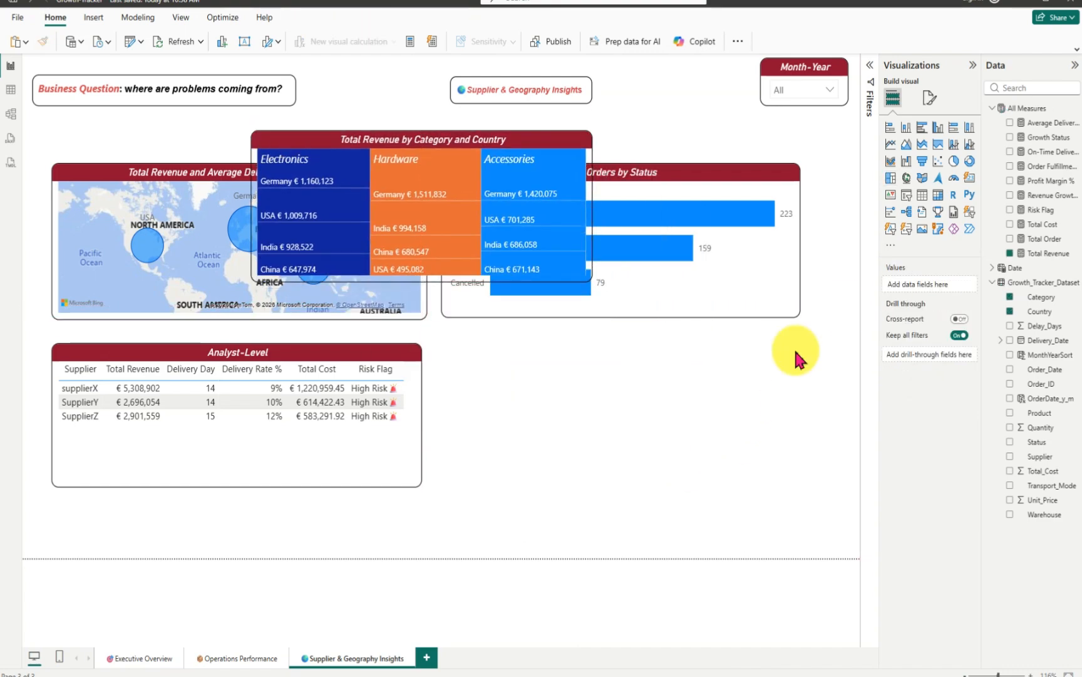
{"action": "left_click", "coordinate": [889, 185]}
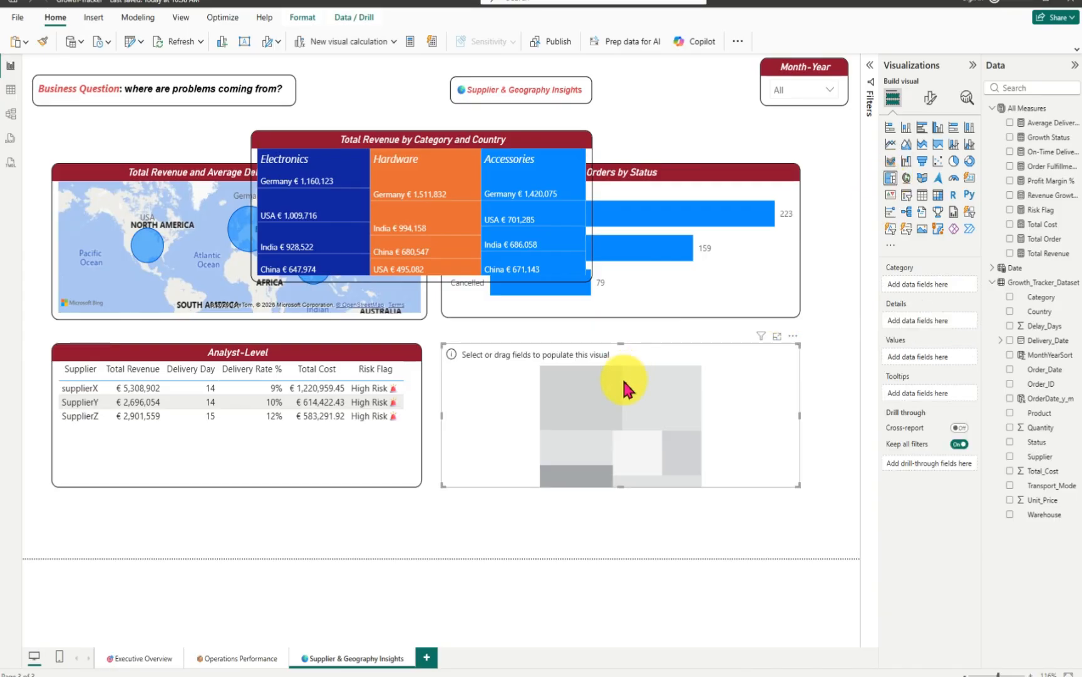
{"action": "mouse_move", "coordinate": [623, 381]}
{"action": "left_mouse_down"}
{"action": "mouse_move", "coordinate": [630, 396]}
{"action": "mouse_move", "coordinate": [623, 390]}
{"action": "left_mouse_up"}
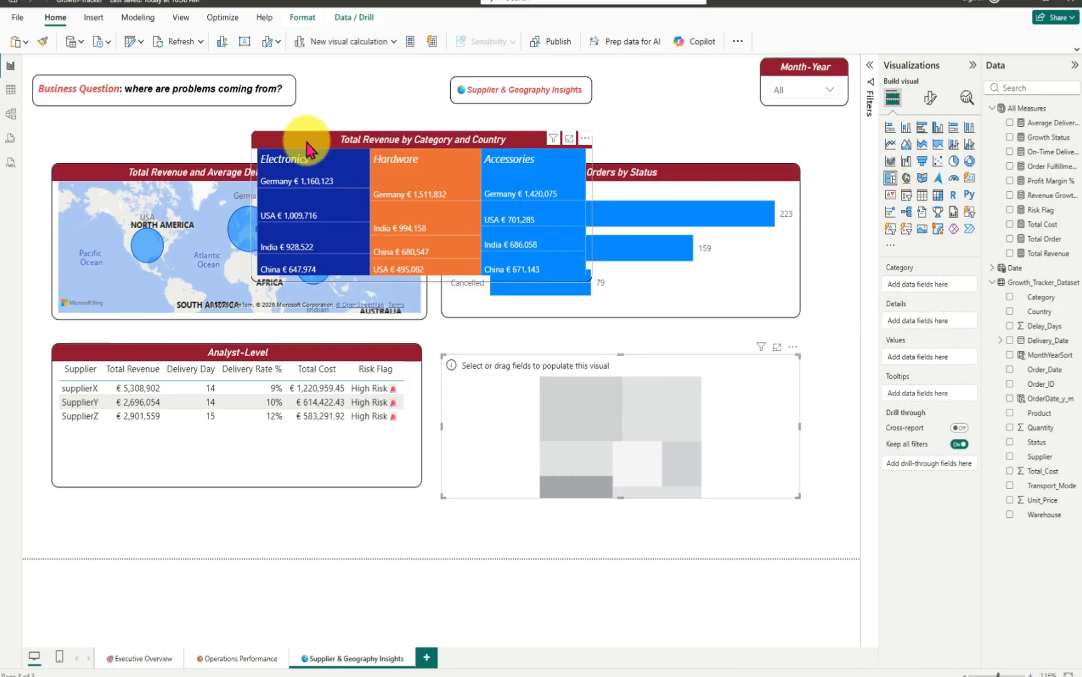
{"action": "left_click_drag", "start_coordinate": [246, 185], "coordinate": [182, 418]}
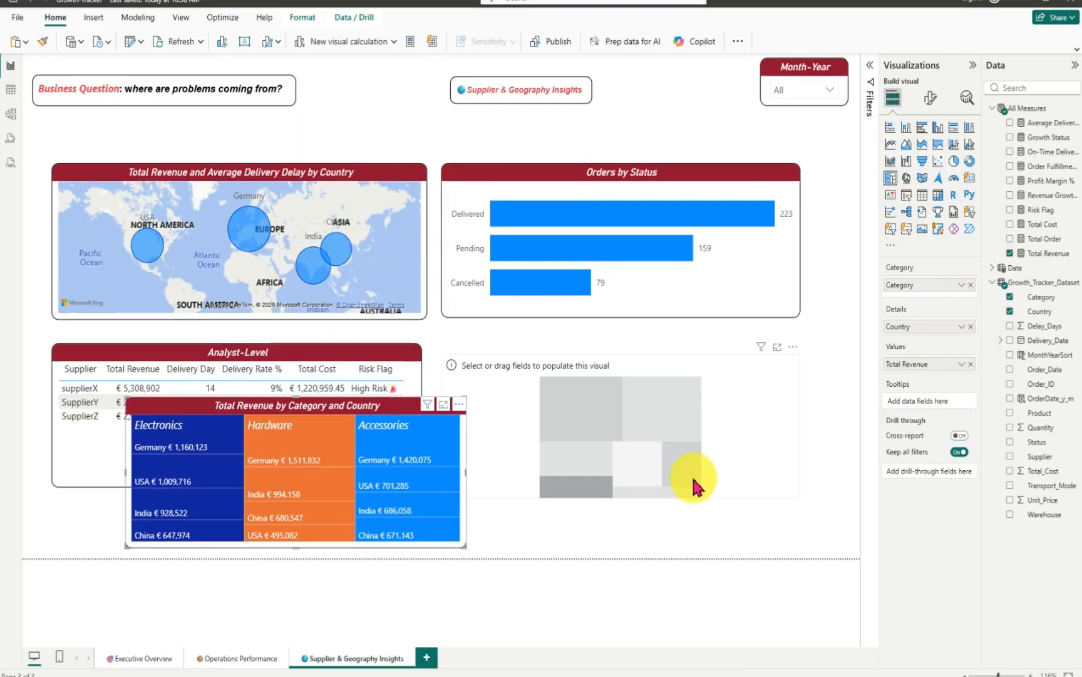
- Fill the new treemap with Category, Country as details and Total Revenue as values, and shift it clear of the formatted treemap for comparison
{"action": "left_click", "coordinate": [761, 419]}
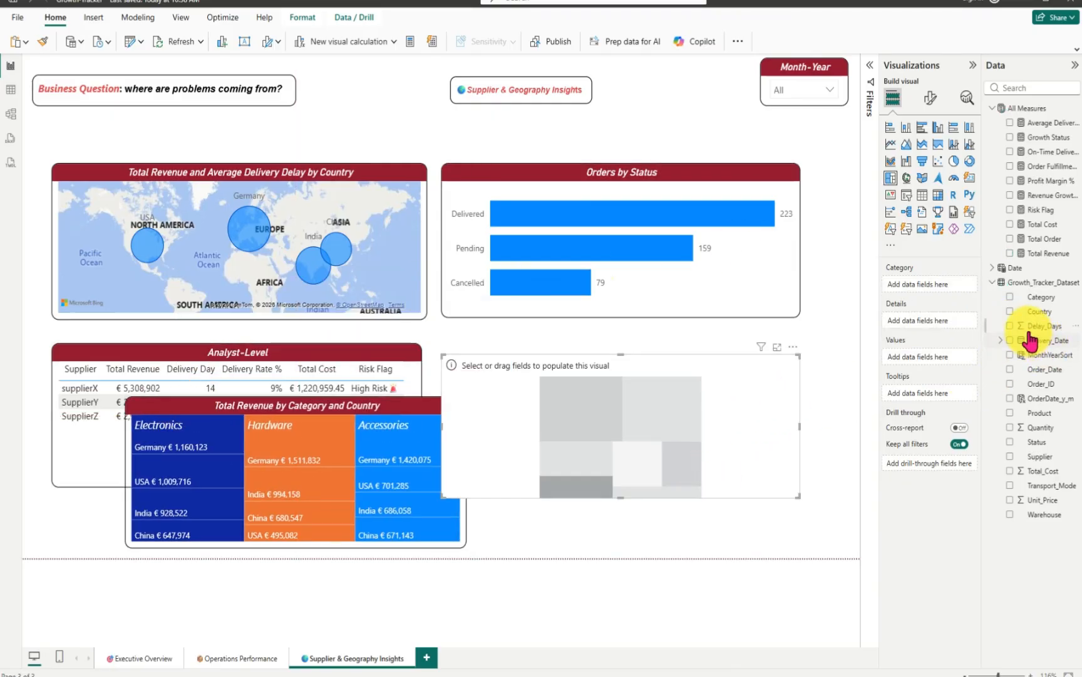
{"action": "left_click", "coordinate": [1010, 298]}
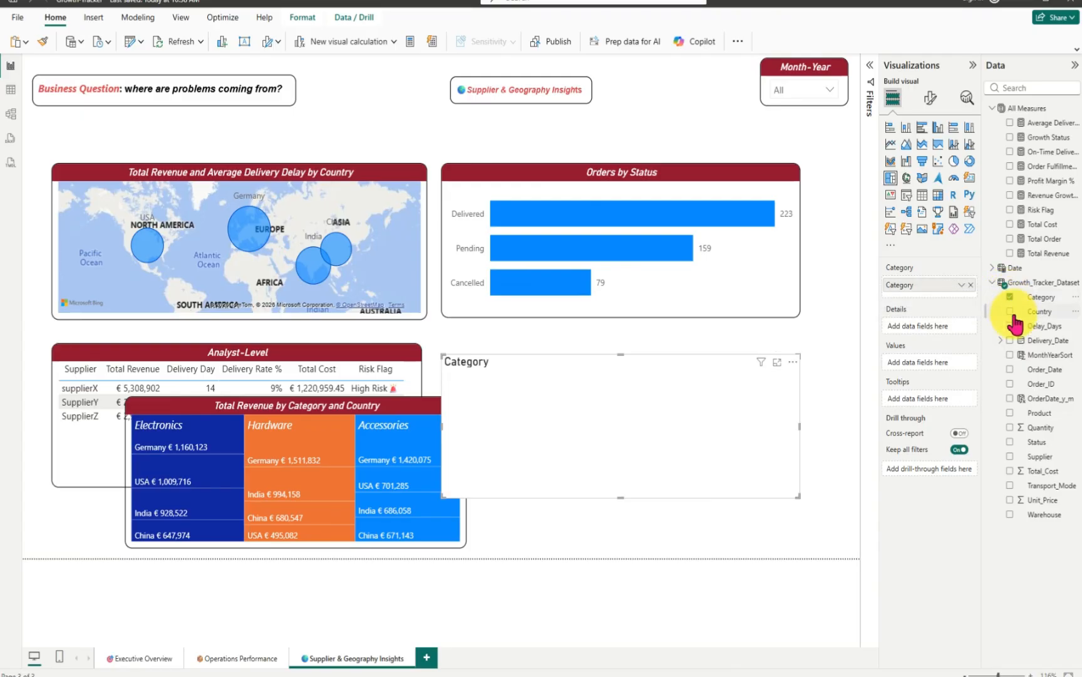
{"action": "left_click", "coordinate": [1011, 312]}
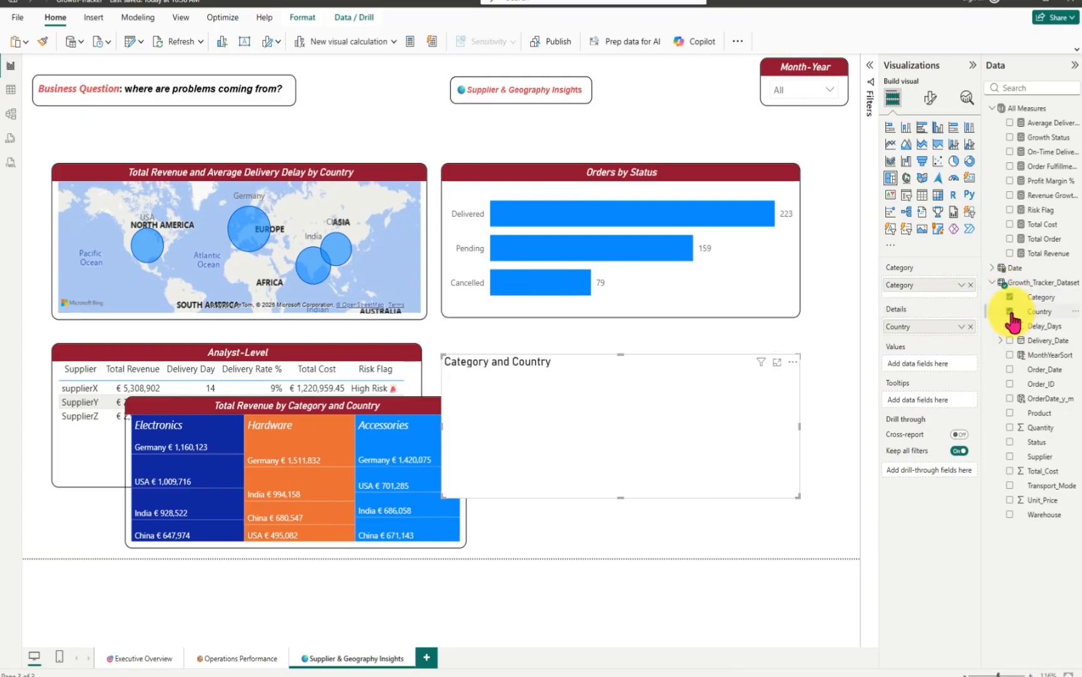
{"action": "left_click", "coordinate": [1010, 253]}
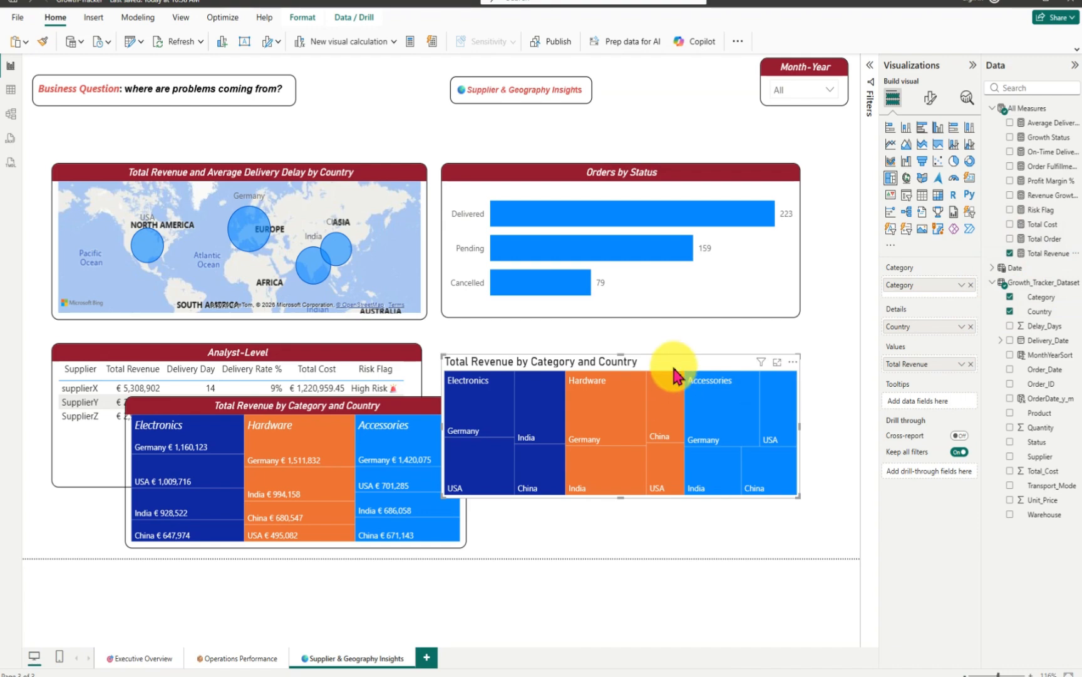
{"action": "left_click_drag", "start_coordinate": [695, 366], "coordinate": [717, 357]}
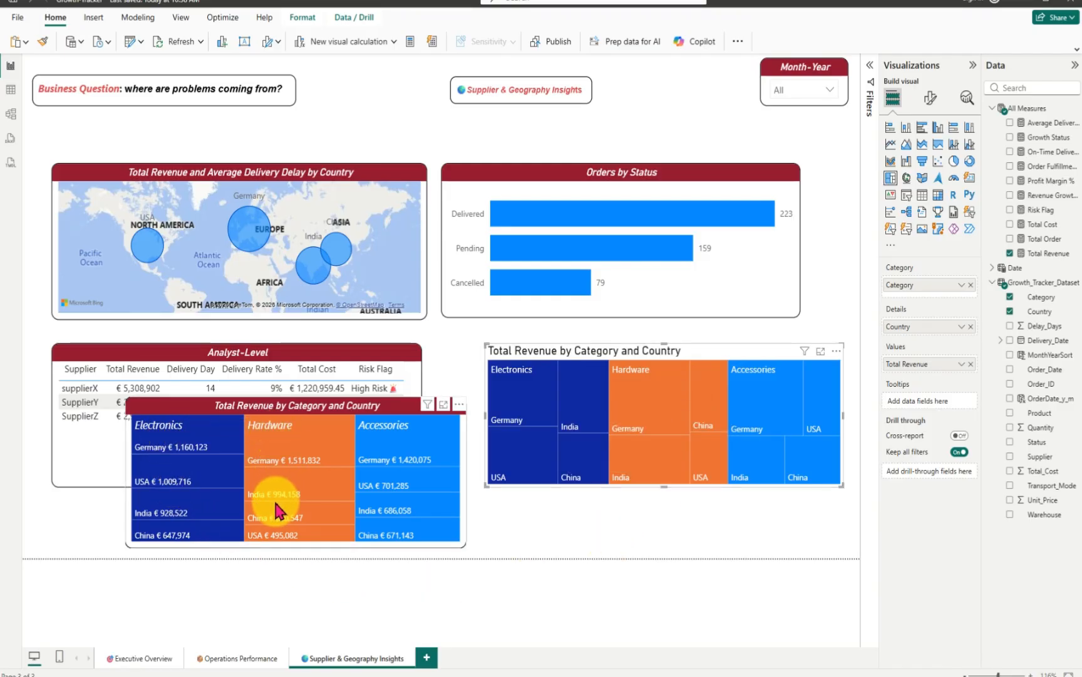
{"action": "mouse_move", "coordinate": [277, 521]}
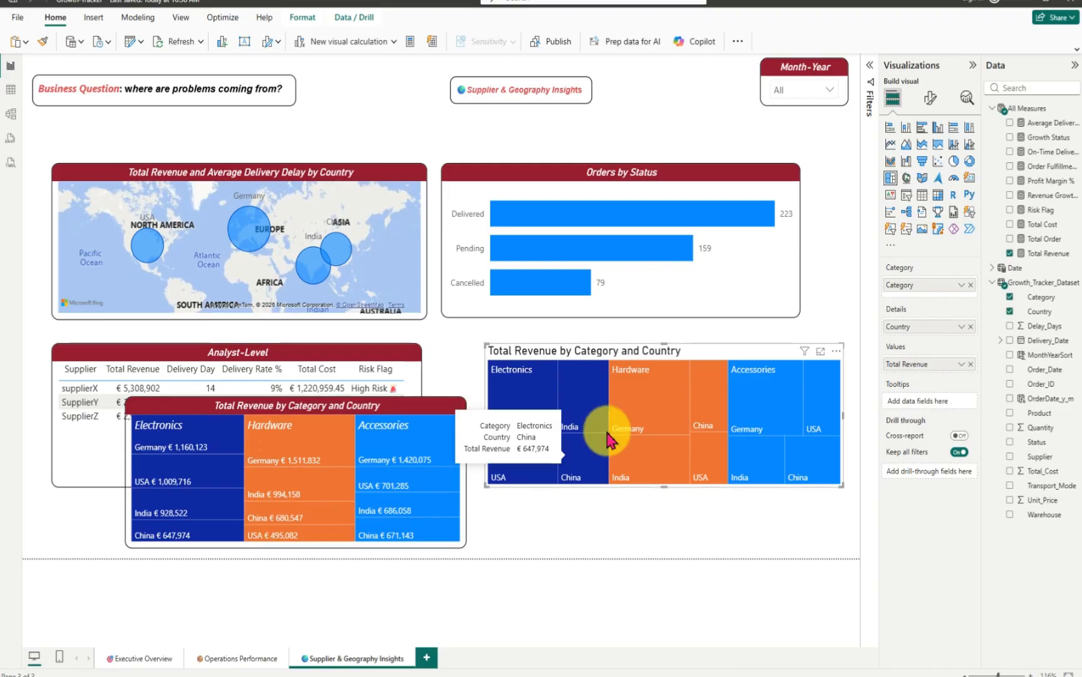
{"action": "mouse_move", "coordinate": [630, 443]}
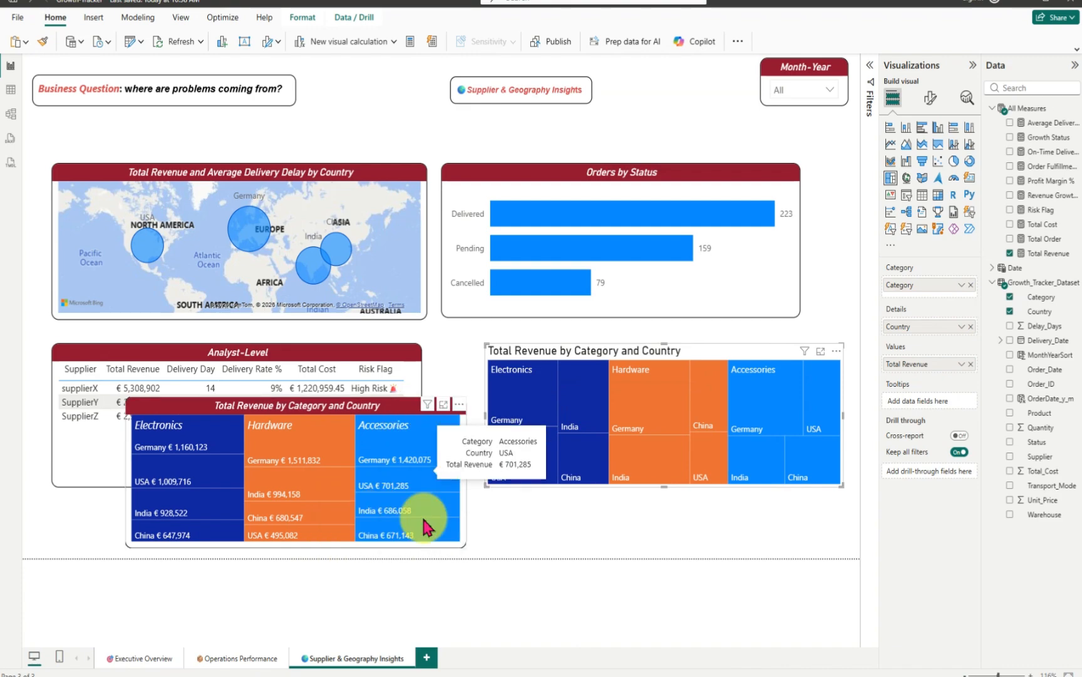
- Nudge the unformatted treemap closer to the formatted one and try the Binary and Alternating (Columns, Rows) tiling methods on it
{"action": "mouse_move", "coordinate": [391, 468]}
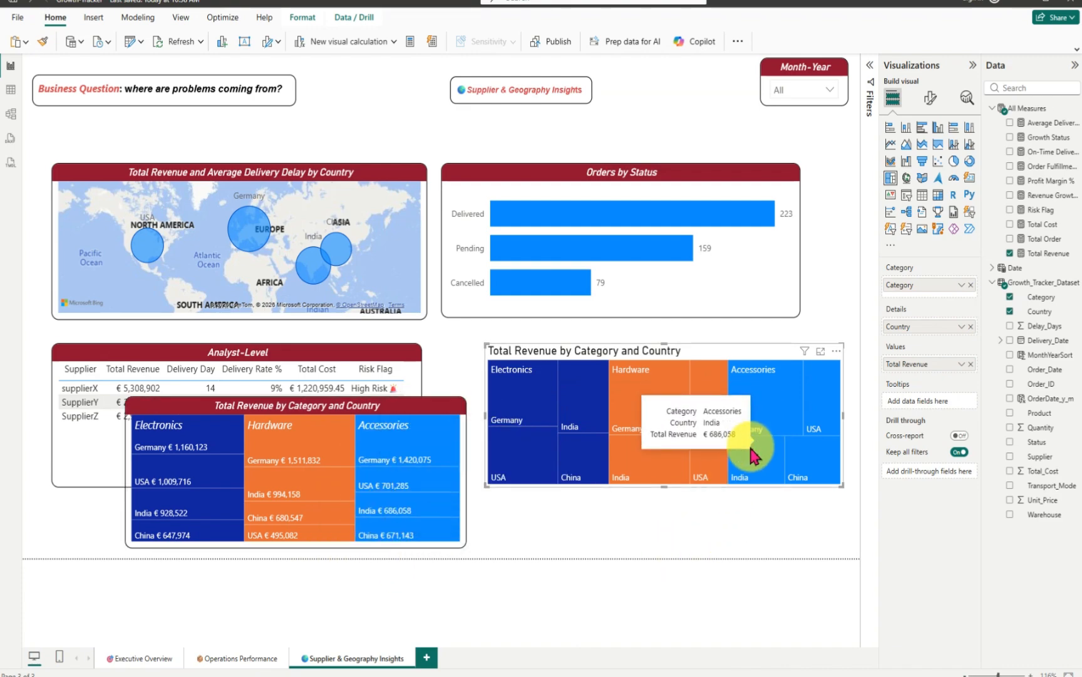
{"action": "mouse_move", "coordinate": [830, 431]}
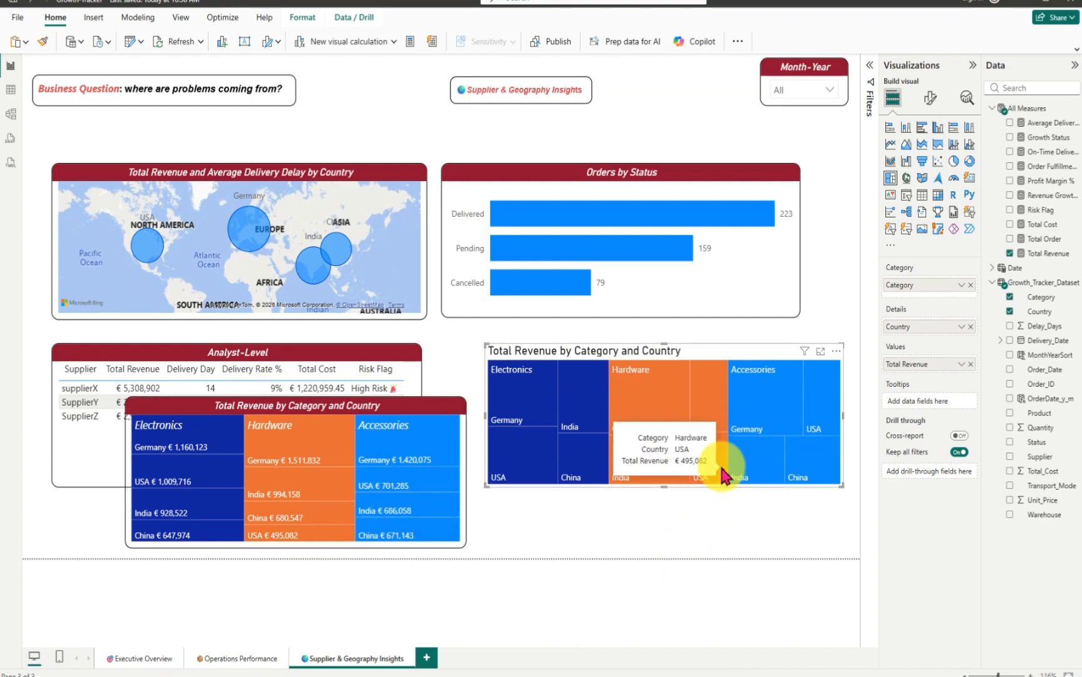
{"action": "mouse_move", "coordinate": [399, 546]}
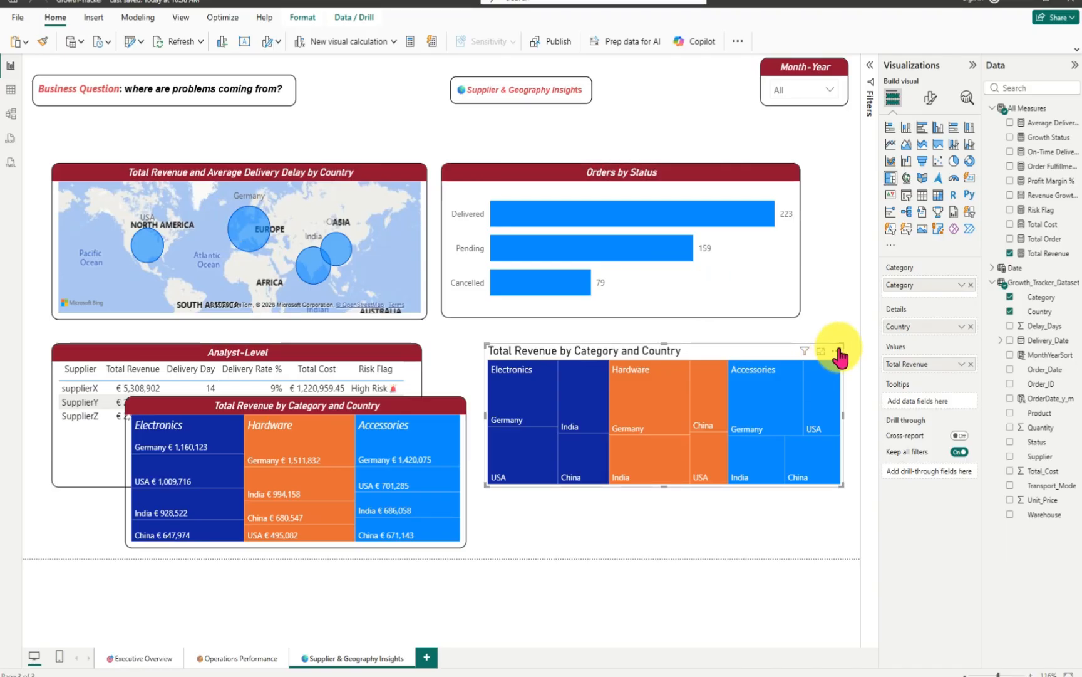
{"action": "left_click_drag", "start_coordinate": [701, 354], "coordinate": [683, 353]}
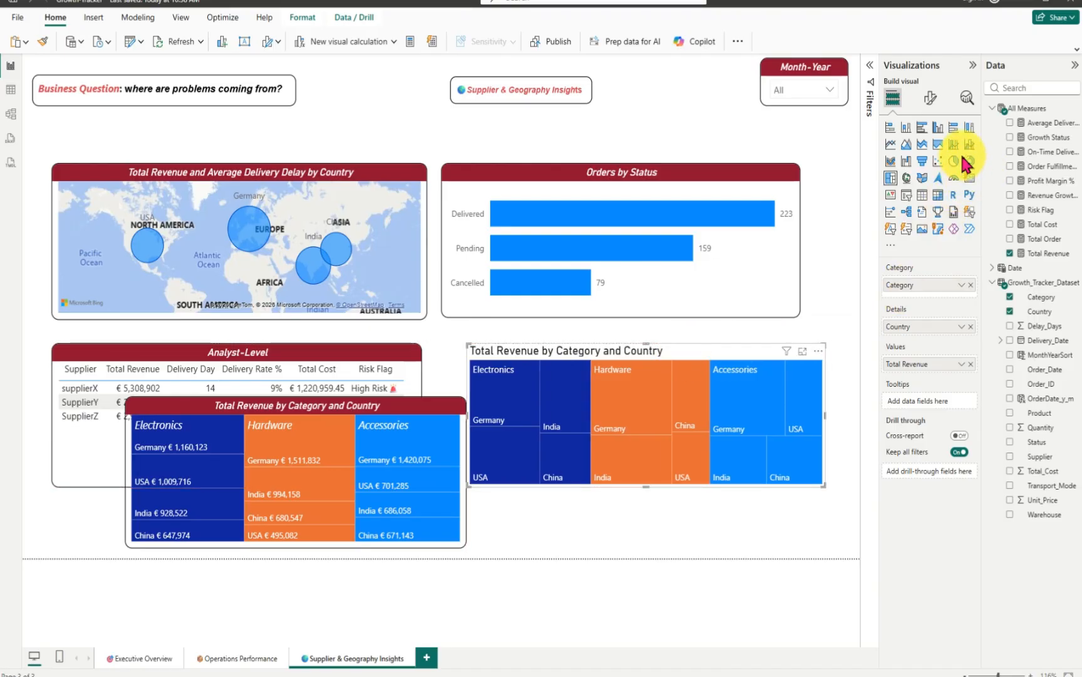
{"action": "left_click", "coordinate": [929, 101]}
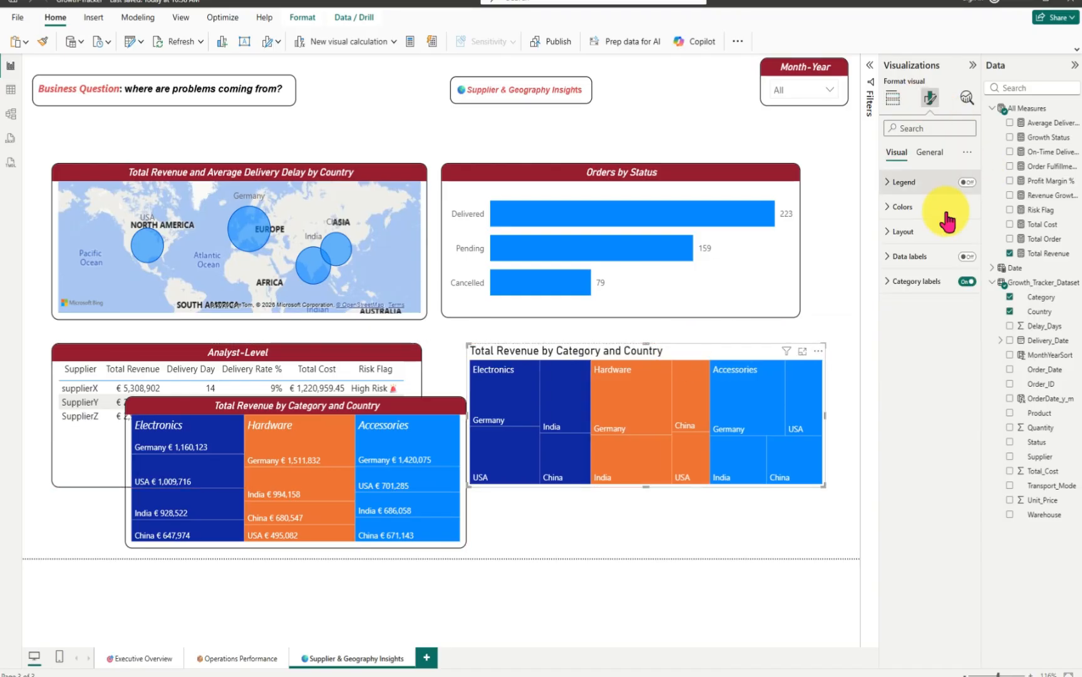
{"action": "left_click", "coordinate": [889, 236]}
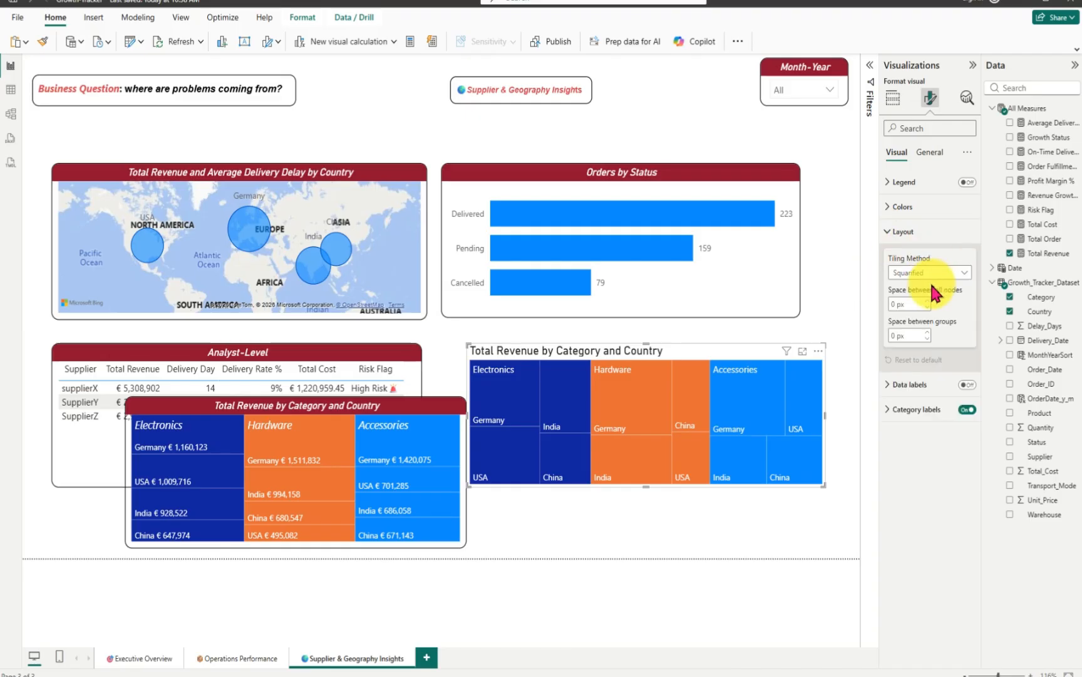
{"action": "left_click", "coordinate": [965, 273]}
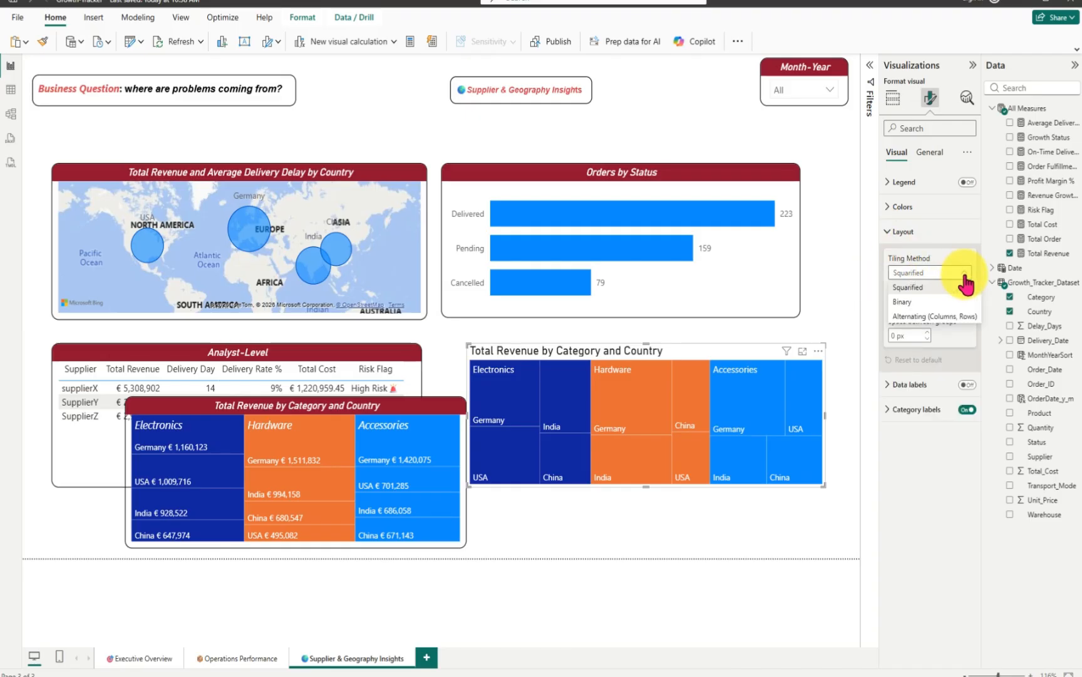
{"action": "left_click", "coordinate": [906, 308]}
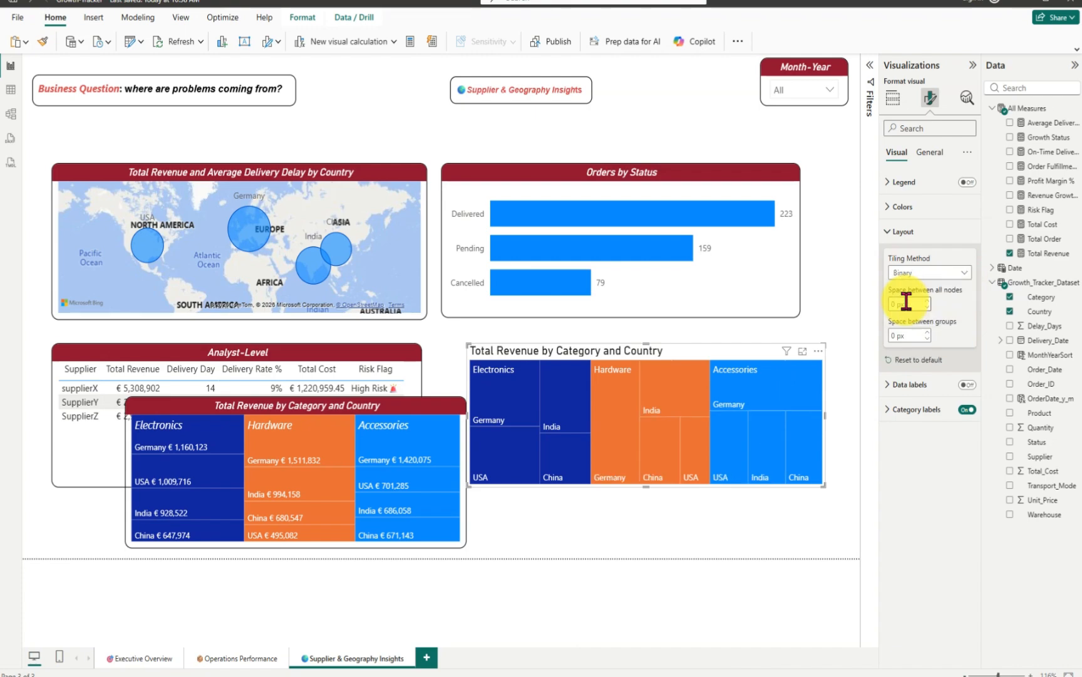
{"action": "left_click", "coordinate": [964, 275]}
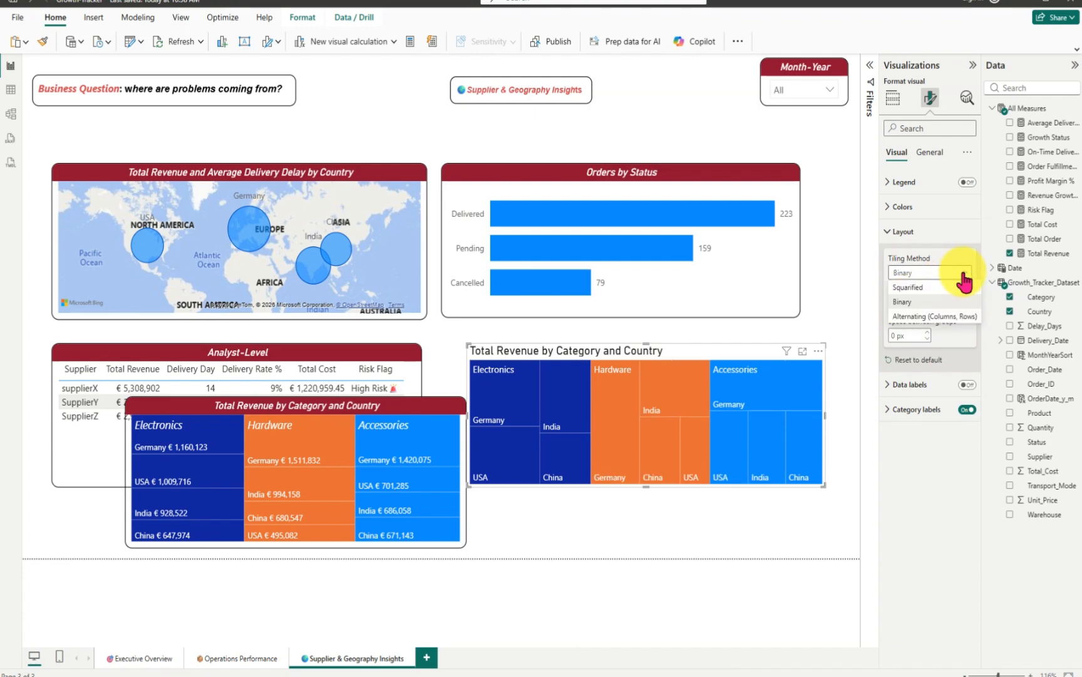
{"action": "left_click", "coordinate": [935, 316]}
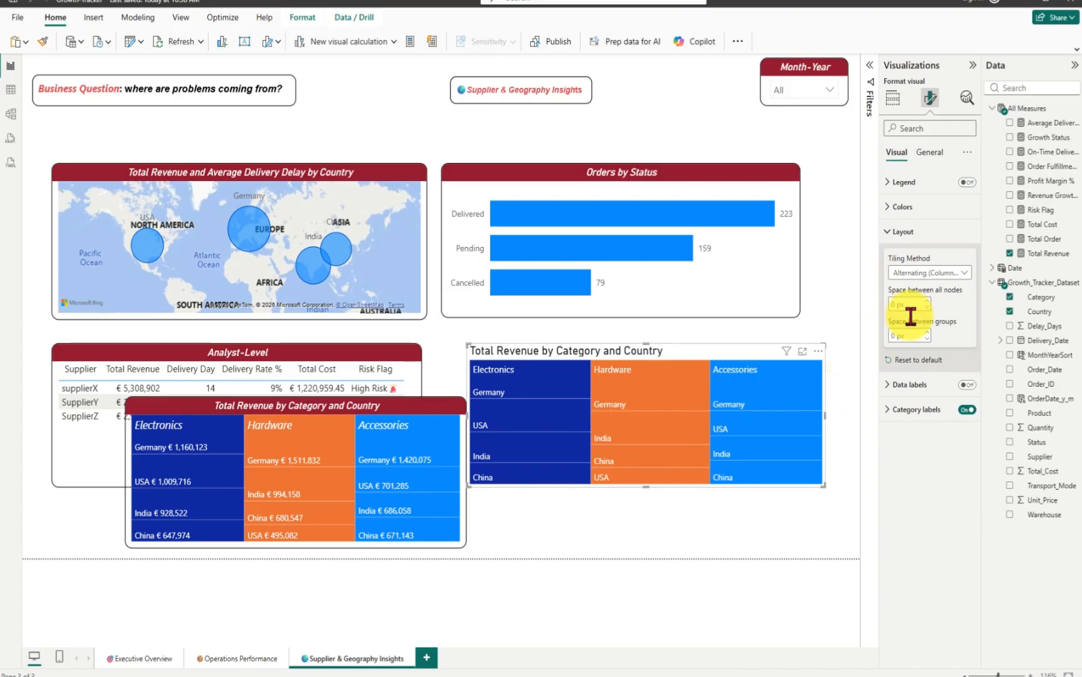
- Switch the unformatted treemap's tiling method to Squarified and back to Alternating (Columns, Rows) to compare the layouts
{"action": "left_click", "coordinate": [965, 273]}
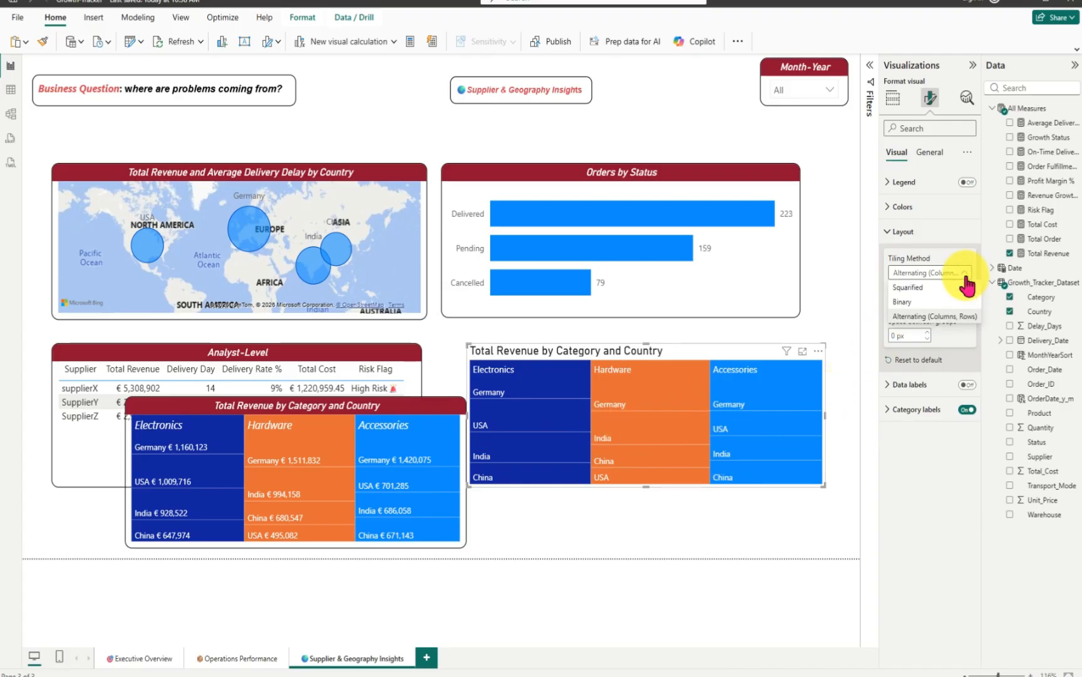
{"action": "left_click", "coordinate": [919, 287]}
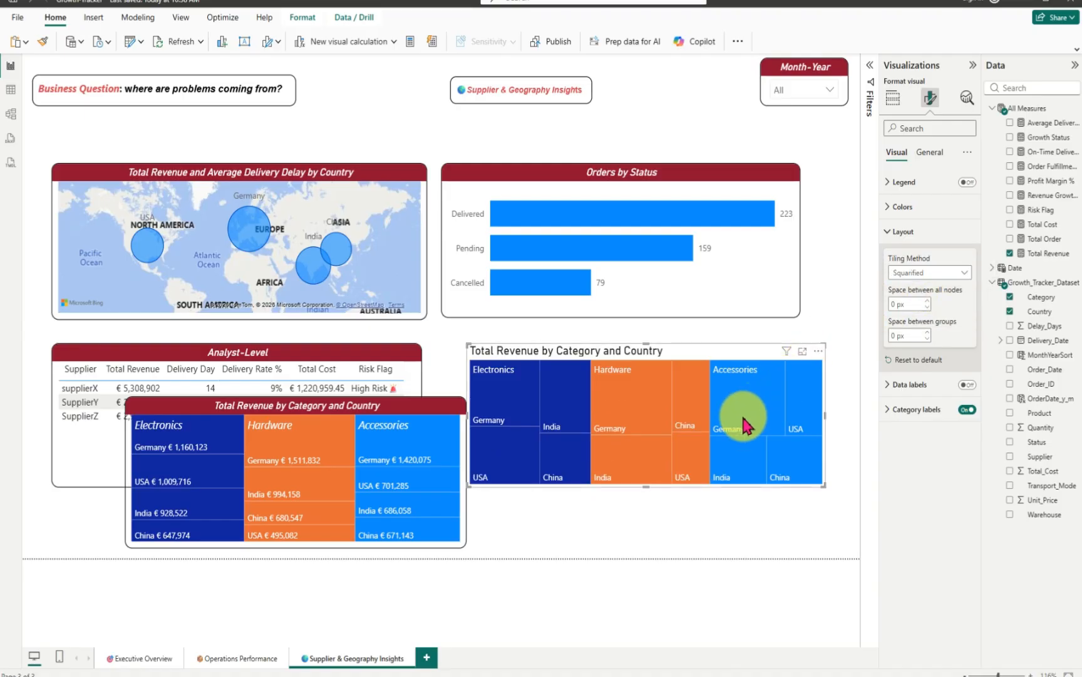
{"action": "left_click", "coordinate": [965, 274]}
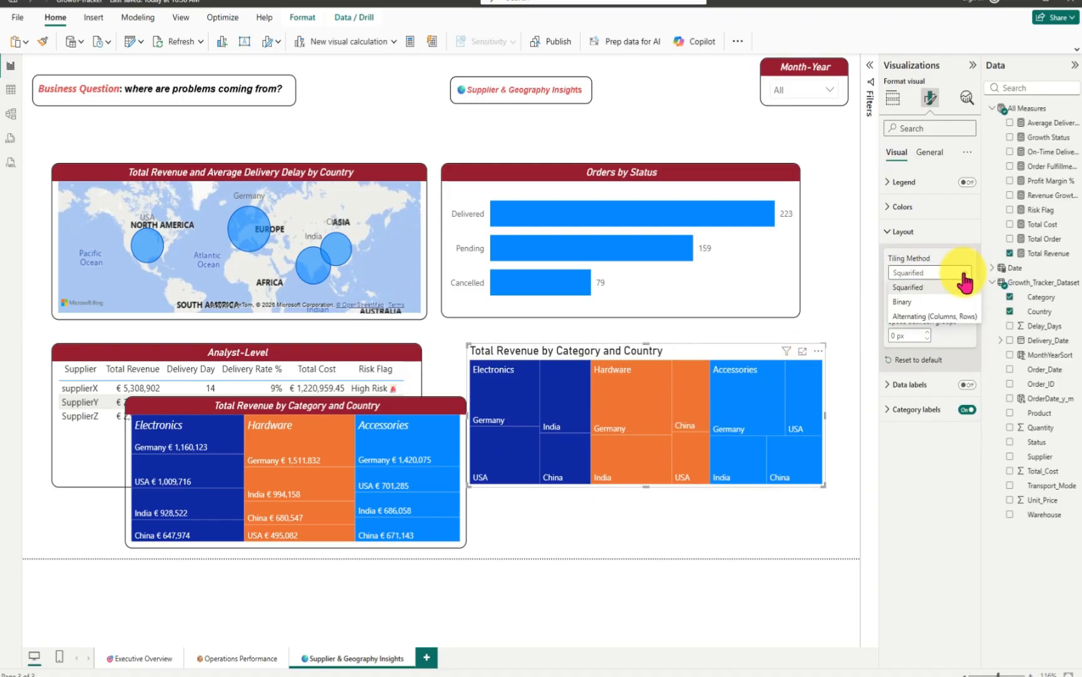
{"action": "left_click", "coordinate": [948, 318]}
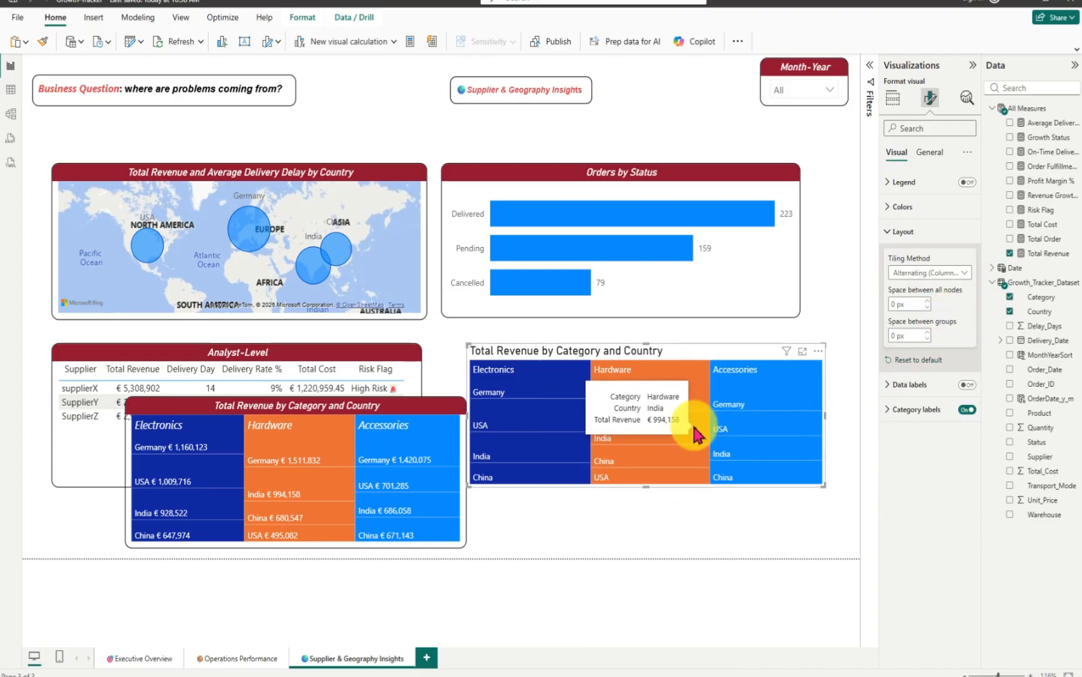
- Remove the unformatted treemap and move the formatted one back into its place beneath Orders by Status
{"action": "left_click", "coordinate": [818, 351]}
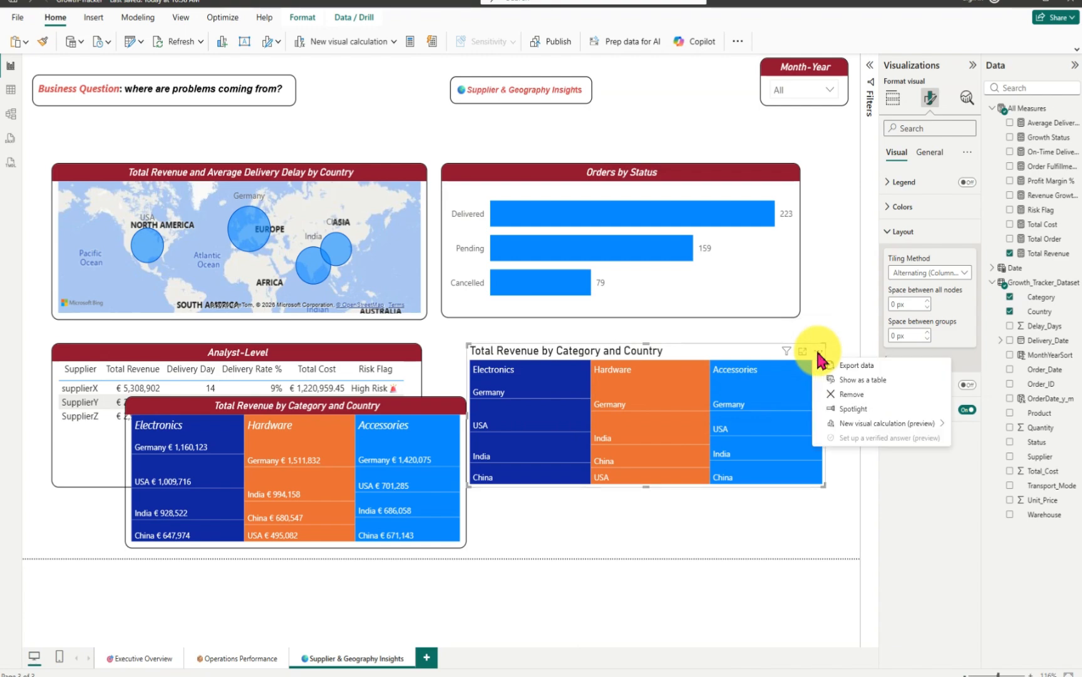
{"action": "left_click", "coordinate": [834, 399]}
{"action": "left_click_drag", "start_coordinate": [179, 442], "coordinate": [501, 363]}
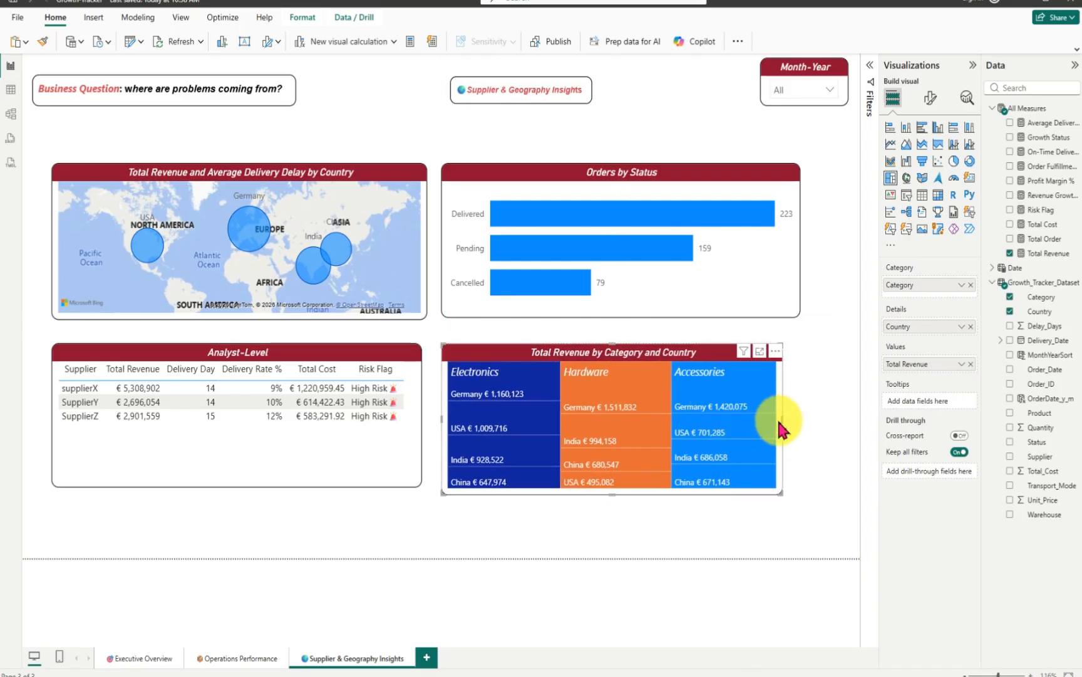
- Widen the formatted treemap to about the width of Orders by Status, adjust its height slightly and align it with the Analyst-Level table
{"action": "left_click_drag", "start_coordinate": [782, 420], "coordinate": [804, 419]}
{"action": "mouse_move", "coordinate": [489, 364]}
{"action": "left_mouse_down"}
{"action": "mouse_move", "coordinate": [490, 344]}
{"action": "mouse_move", "coordinate": [481, 346]}
{"action": "left_mouse_up"}
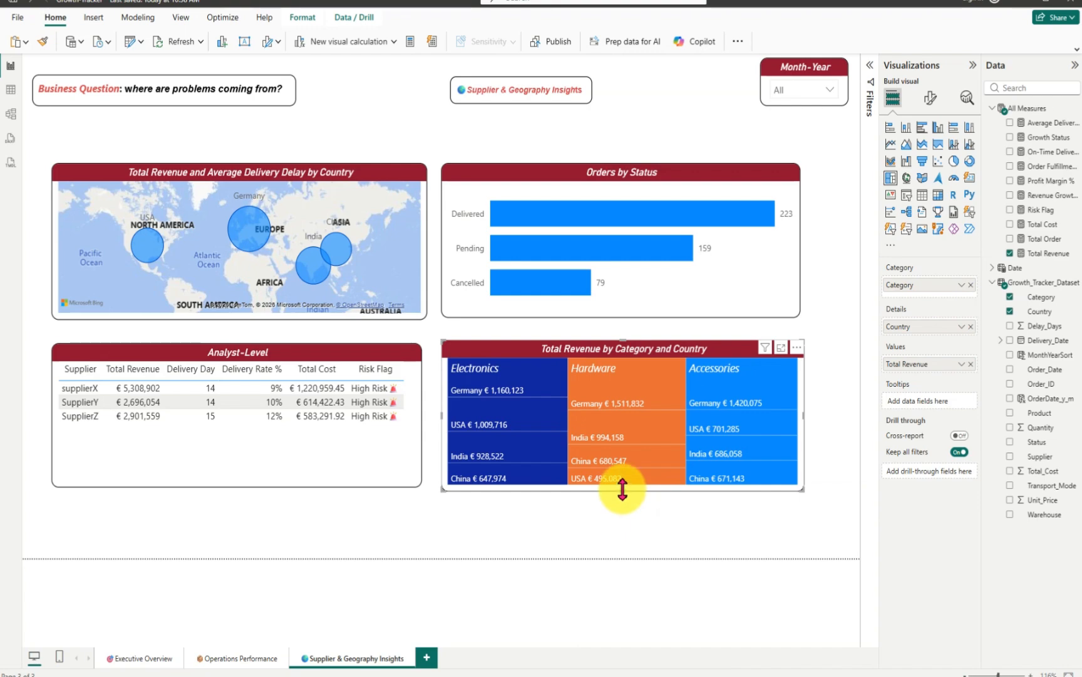
{"action": "left_click_drag", "start_coordinate": [622, 489], "coordinate": [624, 495]}
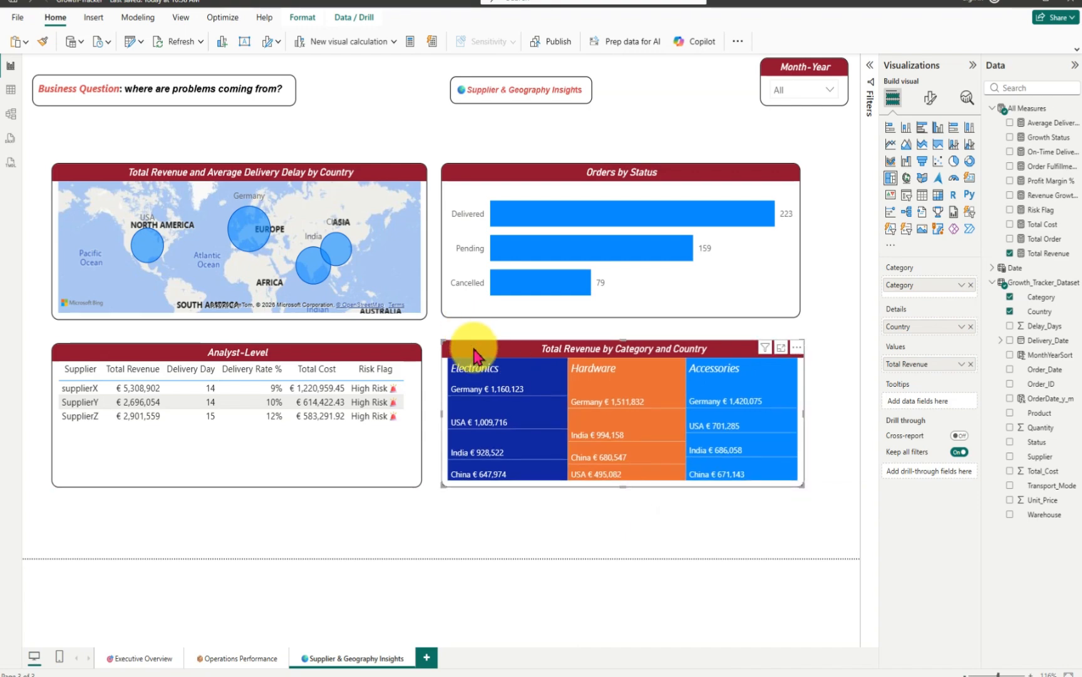
{"action": "left_click_drag", "start_coordinate": [476, 351], "coordinate": [471, 355]}
{"action": "mouse_move", "coordinate": [554, 295]}
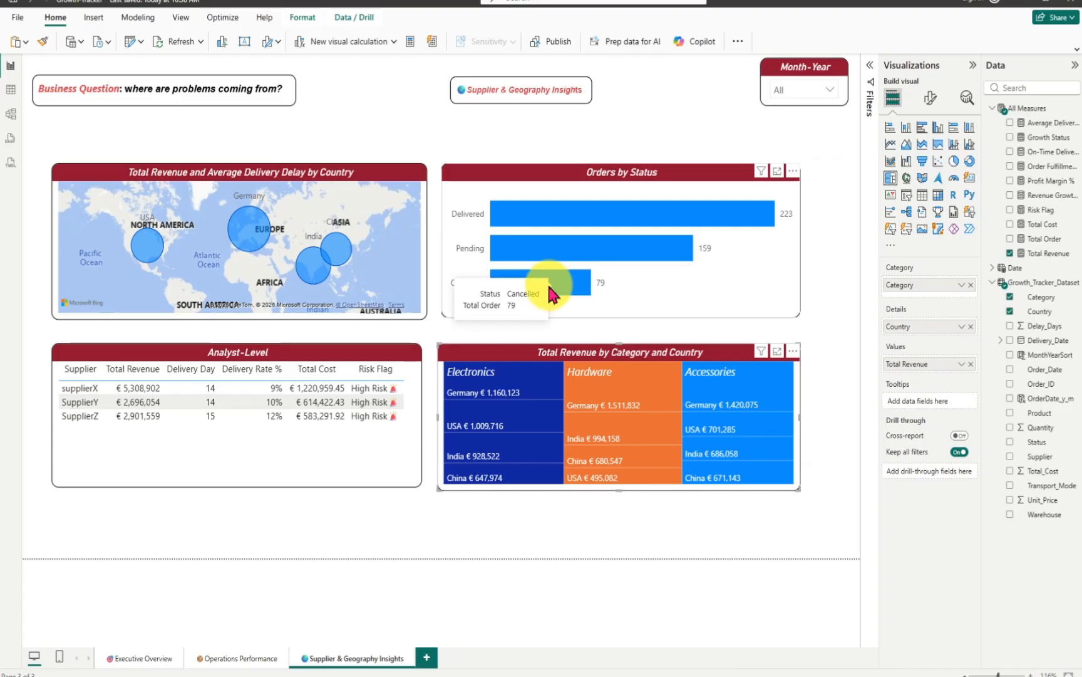
{"action": "mouse_move", "coordinate": [250, 242]}
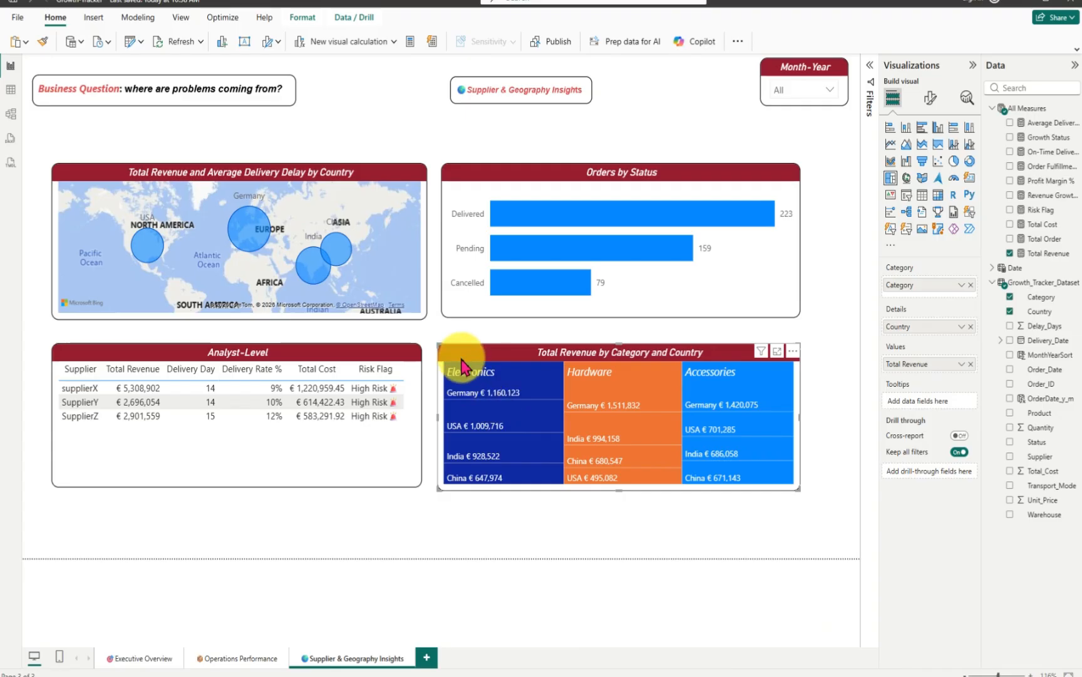
{"action": "left_click", "coordinate": [589, 529]}
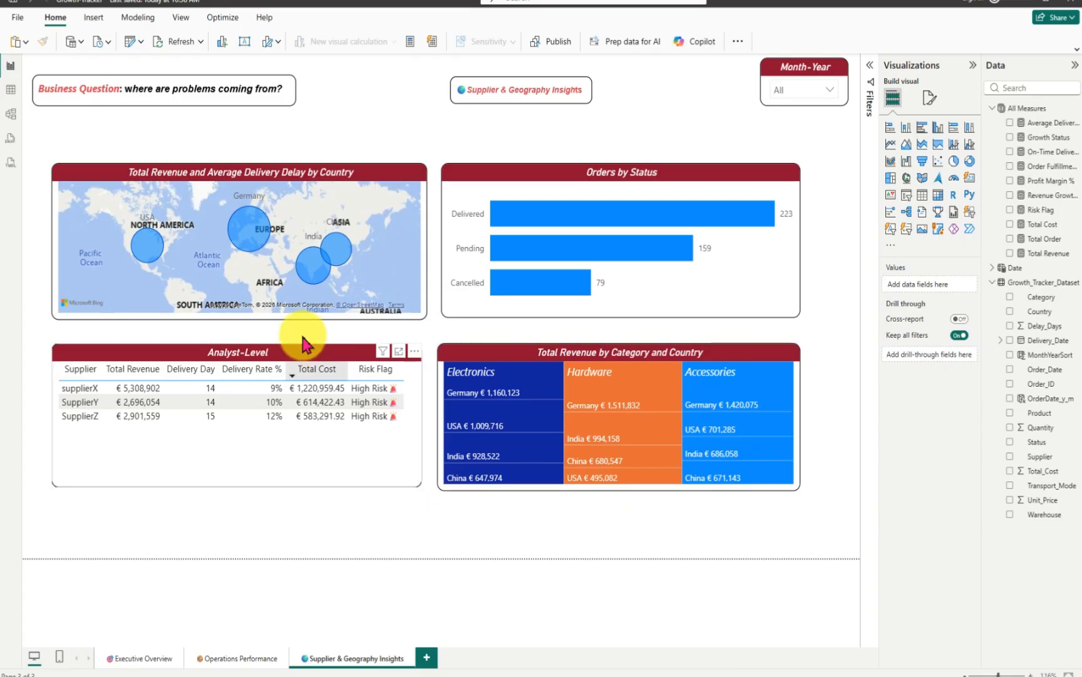
- Place the category slicer beside Month-Year, replace its broken field with Category from Growth_Tracker_Dataset and check its options
{"action": "mouse_move", "coordinate": [251, 246]}
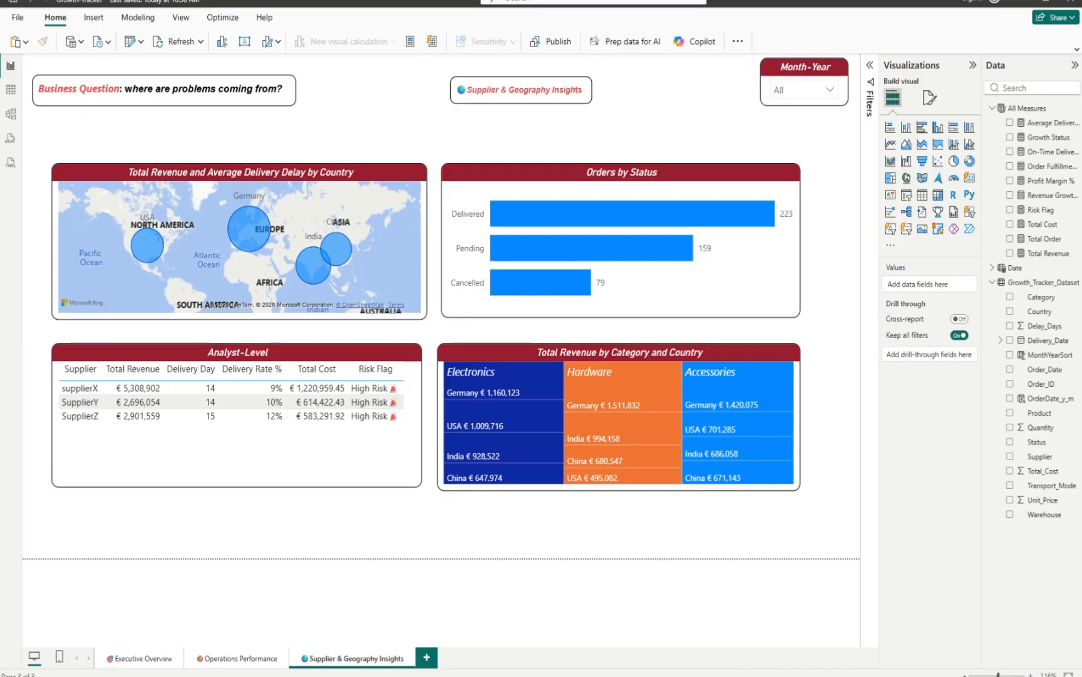
{"action": "left_click", "coordinate": [693, 99]}
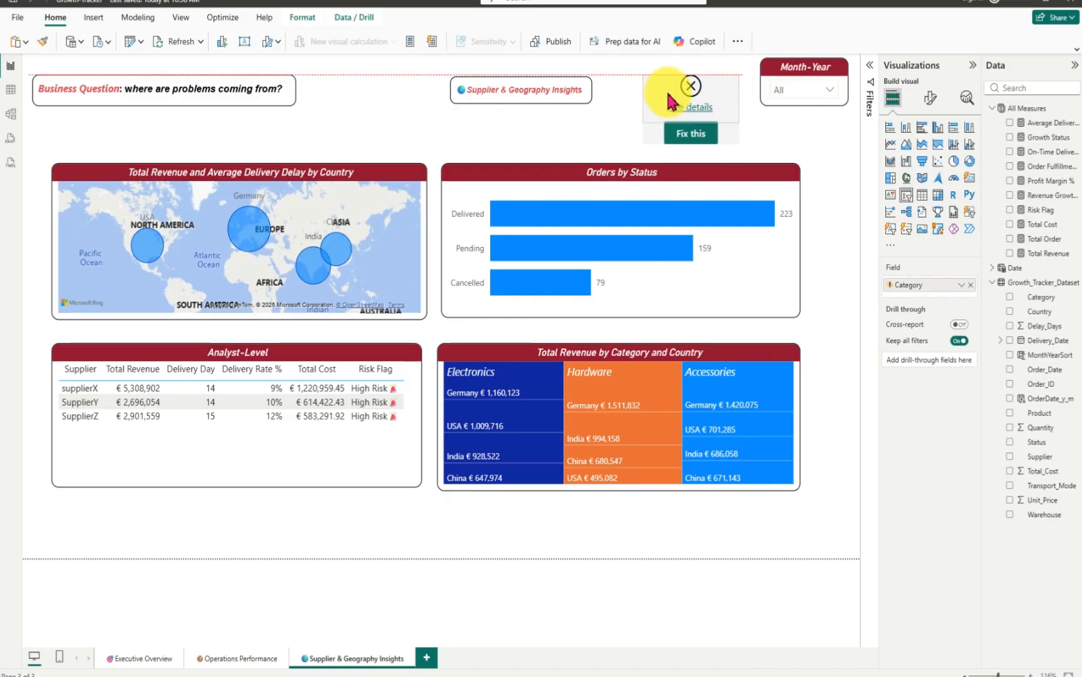
{"action": "left_click", "coordinate": [697, 127]}
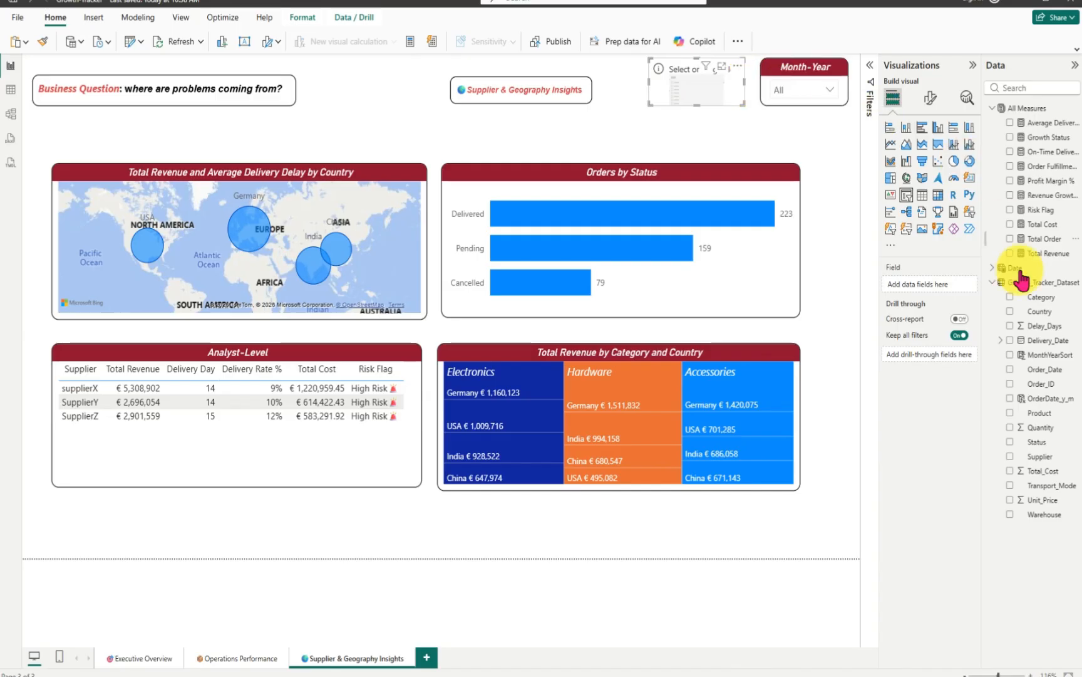
{"action": "left_click", "coordinate": [1011, 300]}
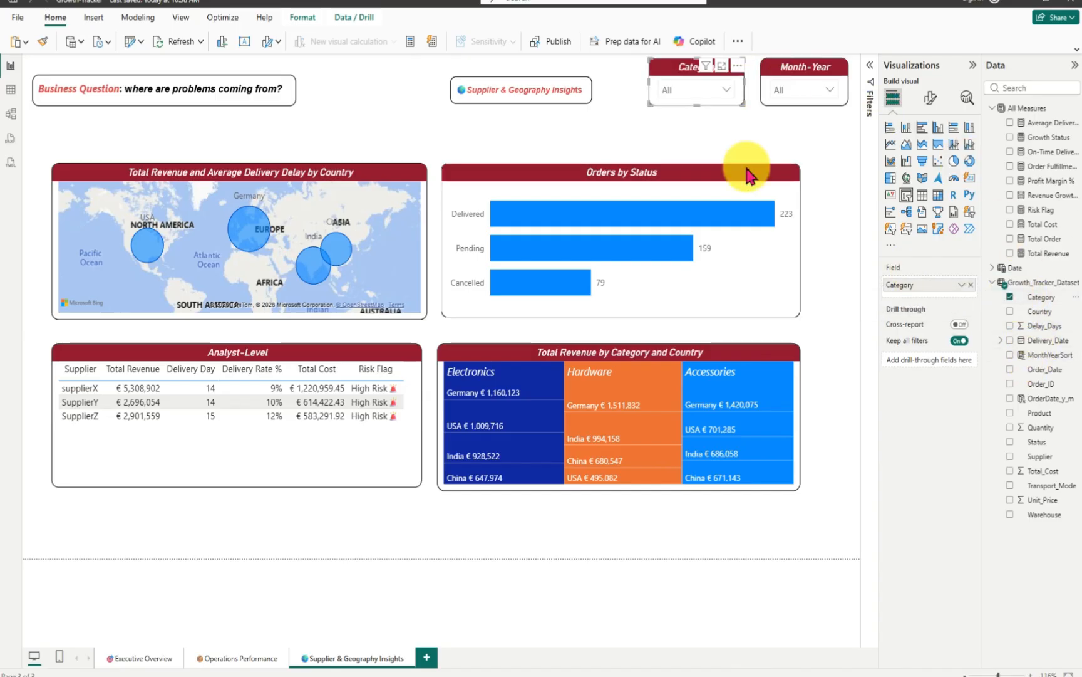
{"action": "left_click", "coordinate": [727, 92]}
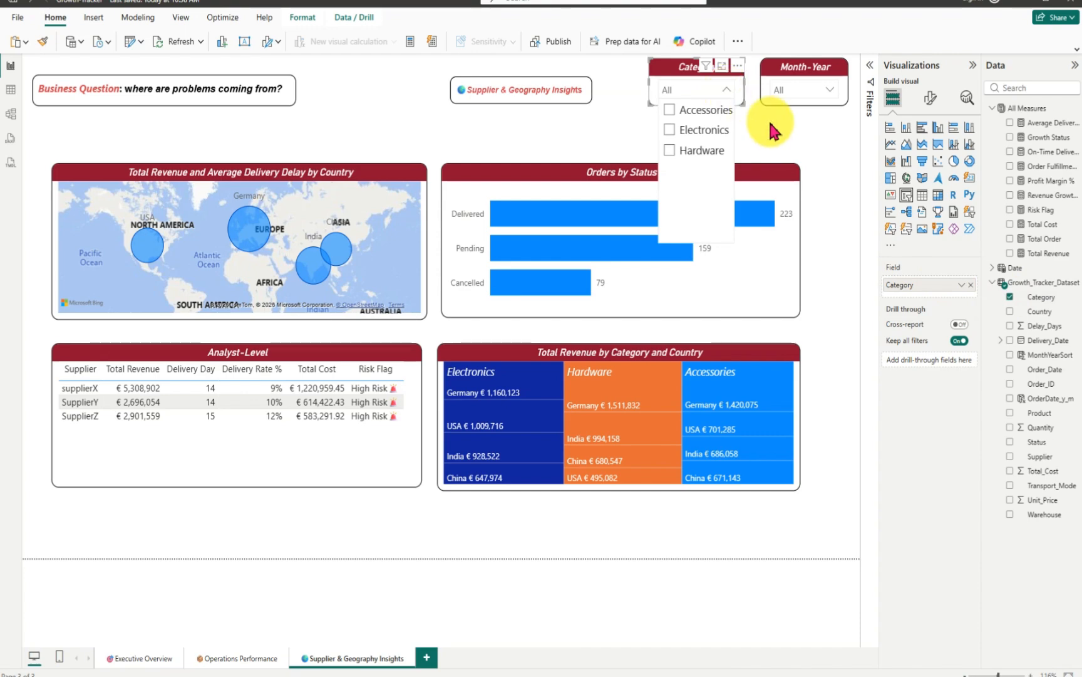
- Move the Analyst-Level table, revenue treemap, Orders by Status chart and country map down to free space beneath the header
{"action": "left_click", "coordinate": [160, 354]}
{"action": "left_click_drag", "start_coordinate": [152, 410], "coordinate": [148, 415]}
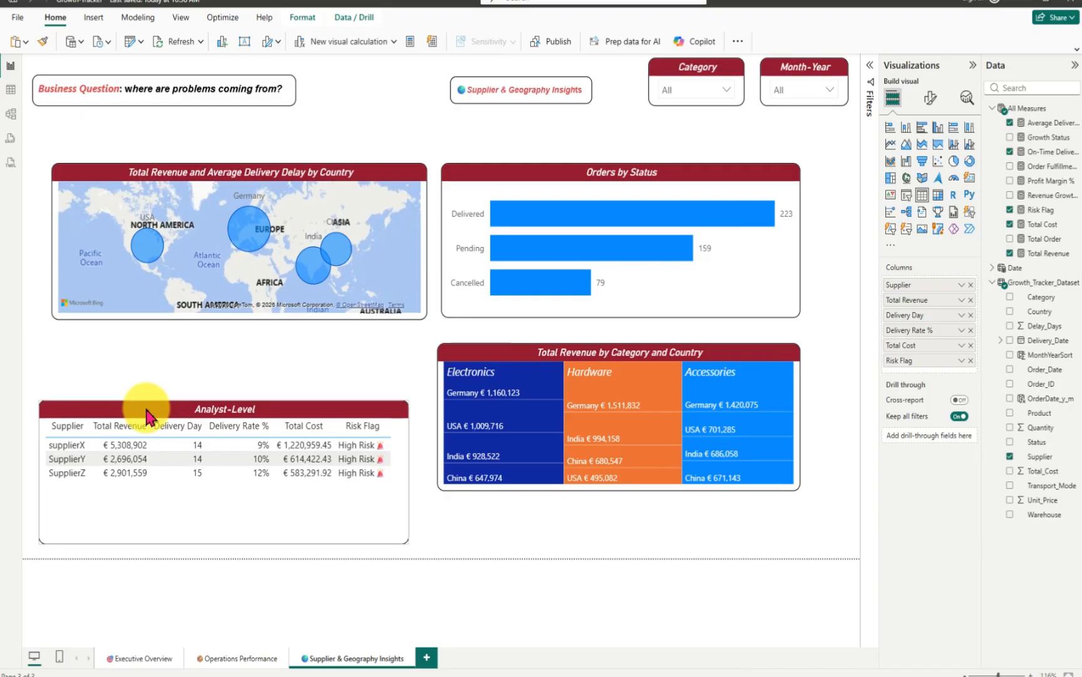
{"action": "left_click_drag", "start_coordinate": [476, 355], "coordinate": [472, 410]}
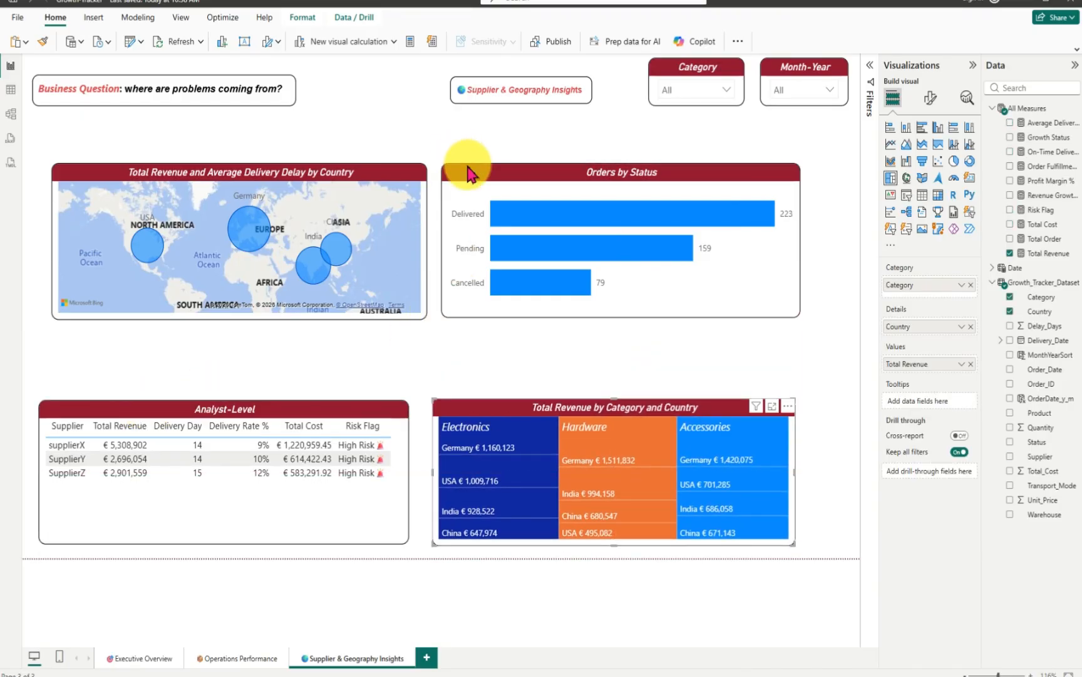
{"action": "left_click_drag", "start_coordinate": [473, 172], "coordinate": [483, 271]}
{"action": "left_click_drag", "start_coordinate": [480, 269], "coordinate": [466, 248]}
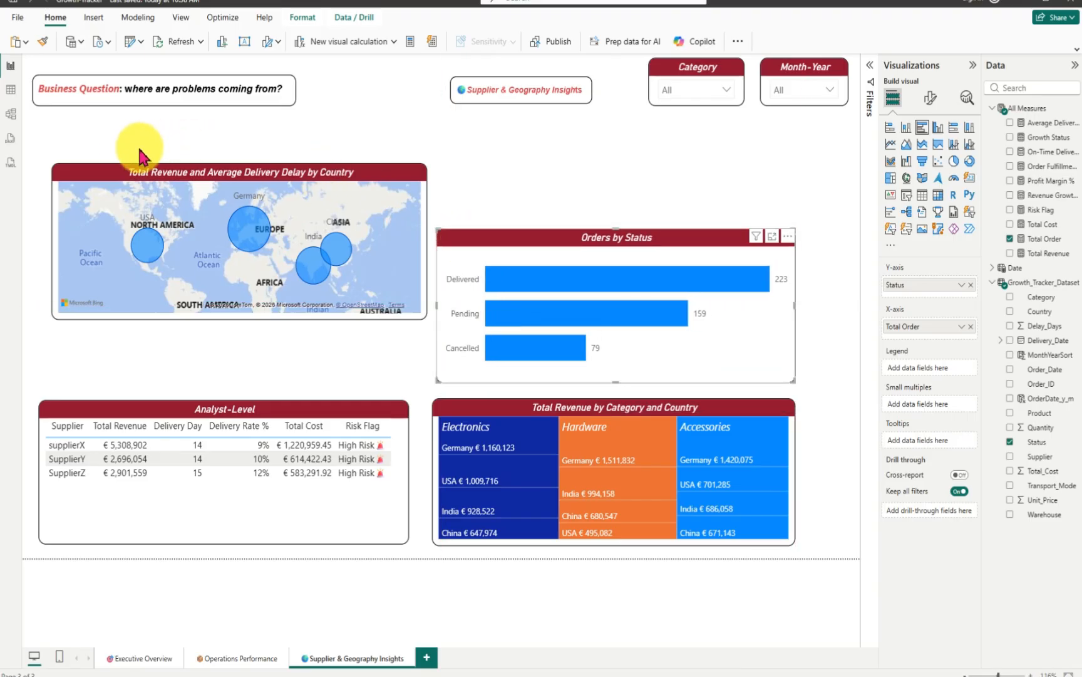
{"action": "left_click_drag", "start_coordinate": [103, 181], "coordinate": [95, 245]}
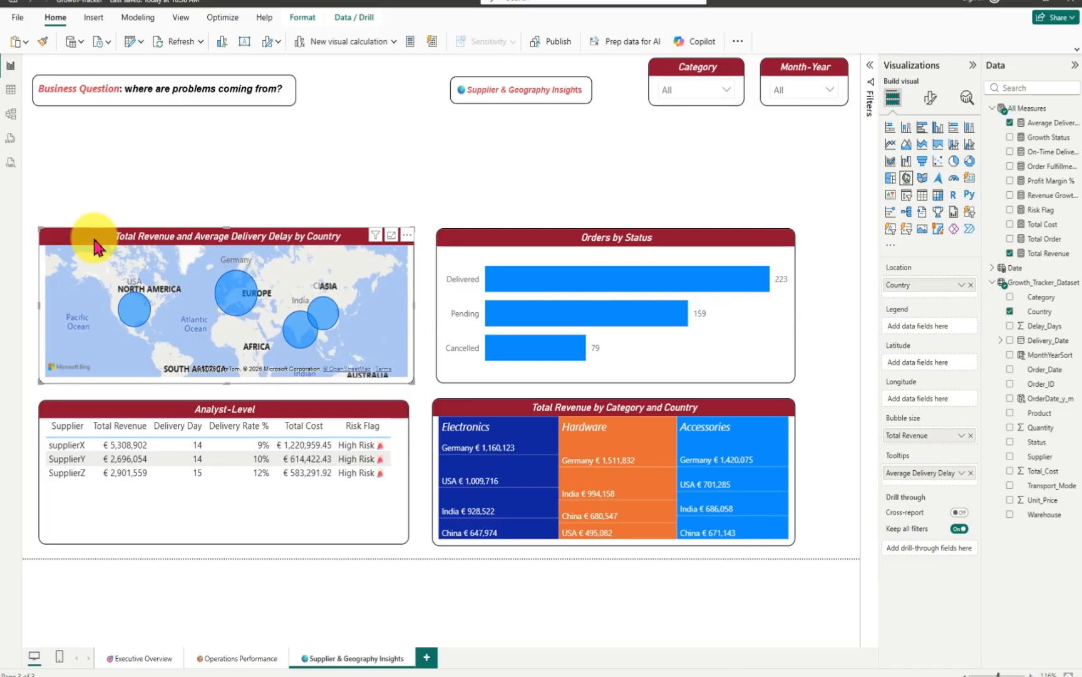
{"action": "left_click", "coordinate": [845, 426]}
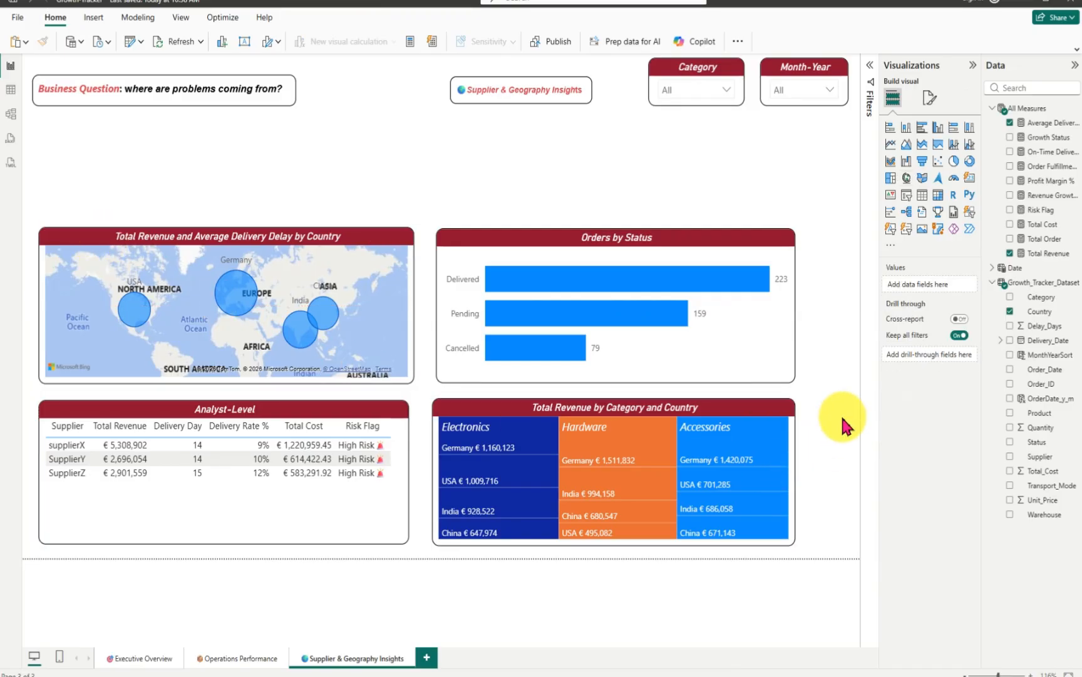
- Widen the revenue treemap slightly by extending its right edge
{"action": "left_click", "coordinate": [784, 404]}
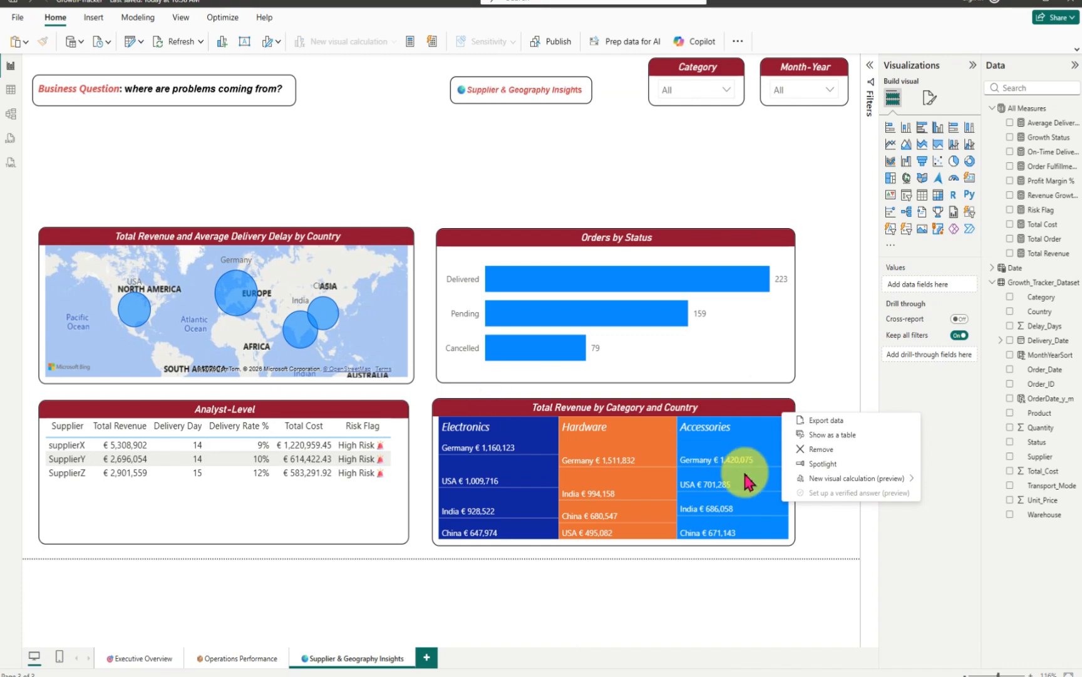
{"action": "left_click", "coordinate": [824, 532]}
{"action": "left_click", "coordinate": [823, 525]}
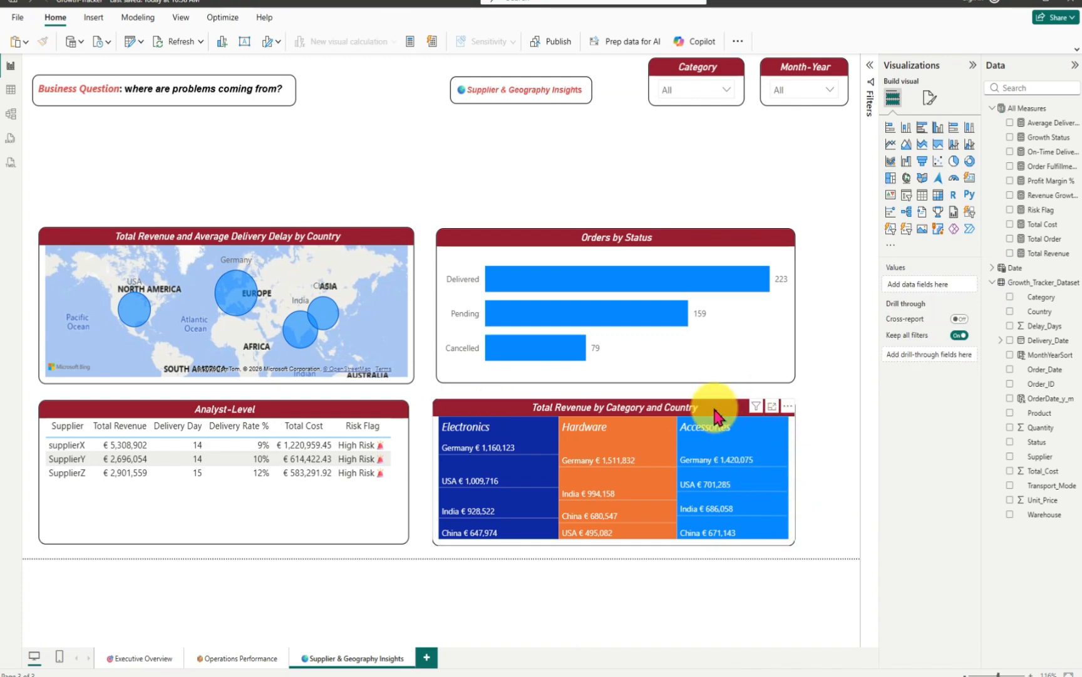
{"action": "left_click", "coordinate": [788, 469]}
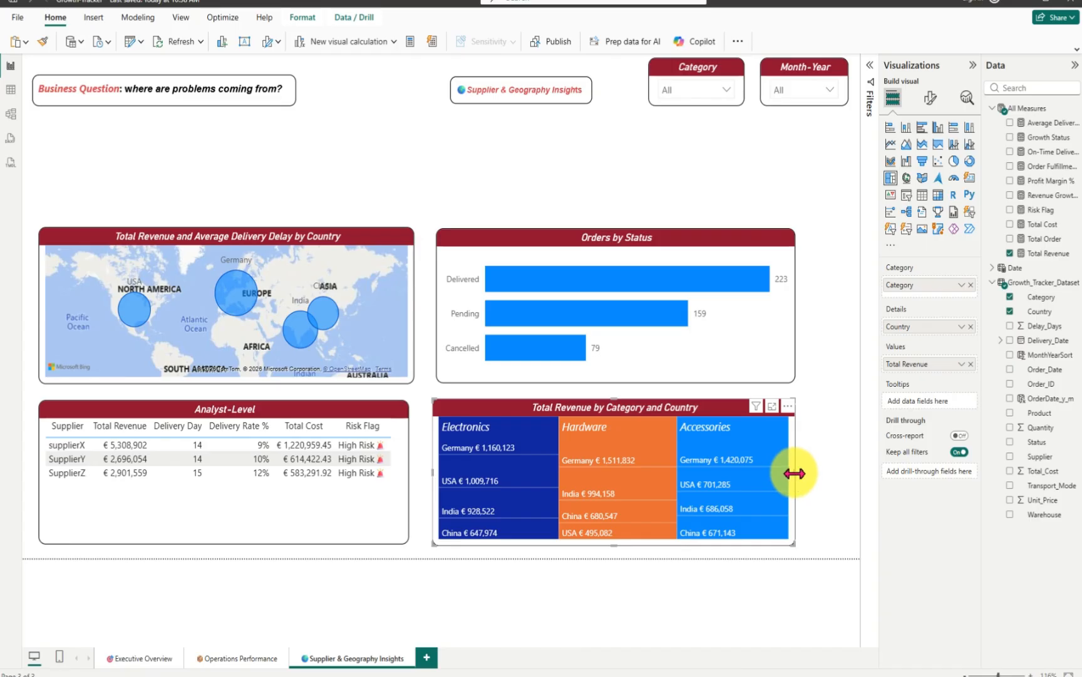
{"action": "left_click_drag", "start_coordinate": [795, 473], "coordinate": [805, 481]}
{"action": "left_click", "coordinate": [833, 376]}
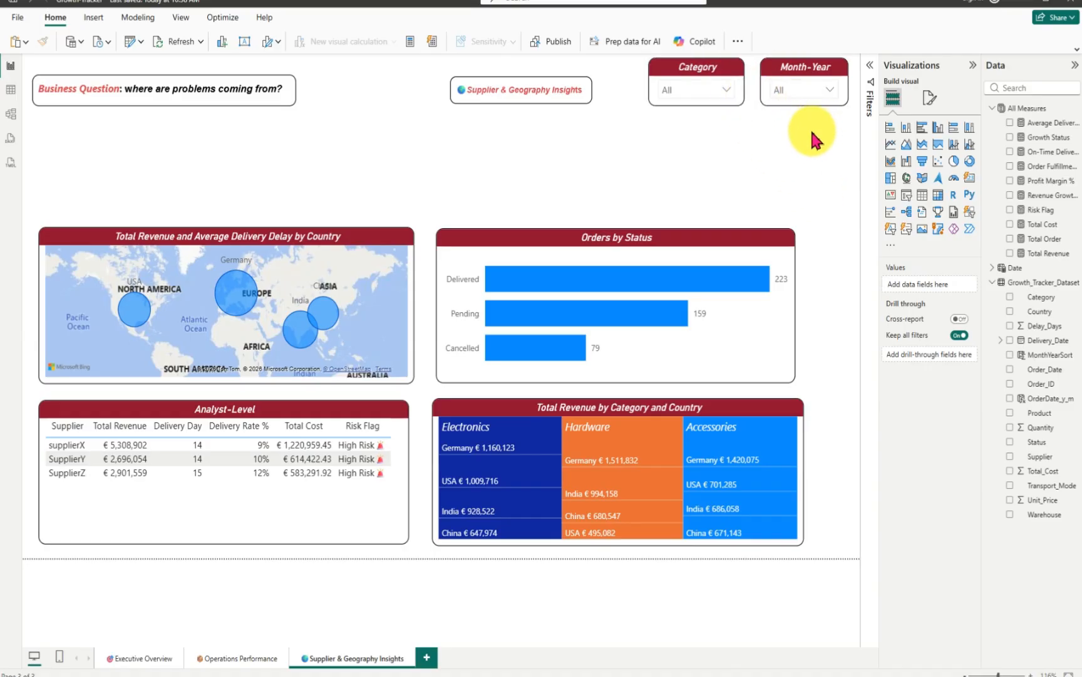
- Move the page title box lower to free header space and paste the slicer copied from Operations Performance beside the Category slicer
{"action": "left_click_drag", "start_coordinate": [526, 102], "coordinate": [480, 141]}
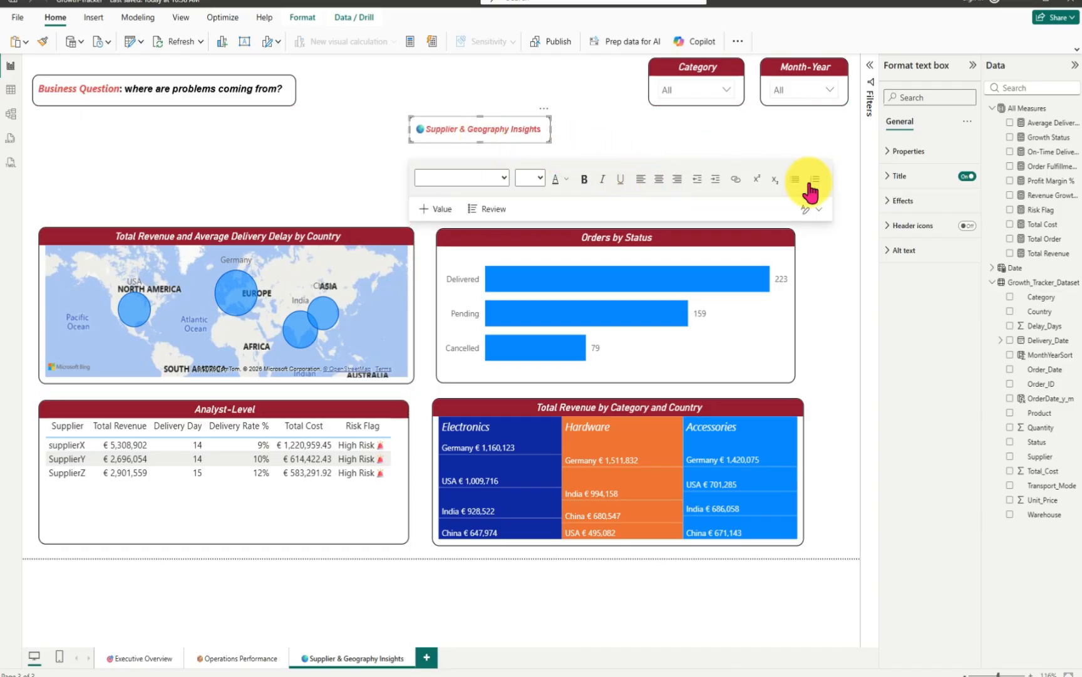
{"action": "left_click", "coordinate": [838, 259]}
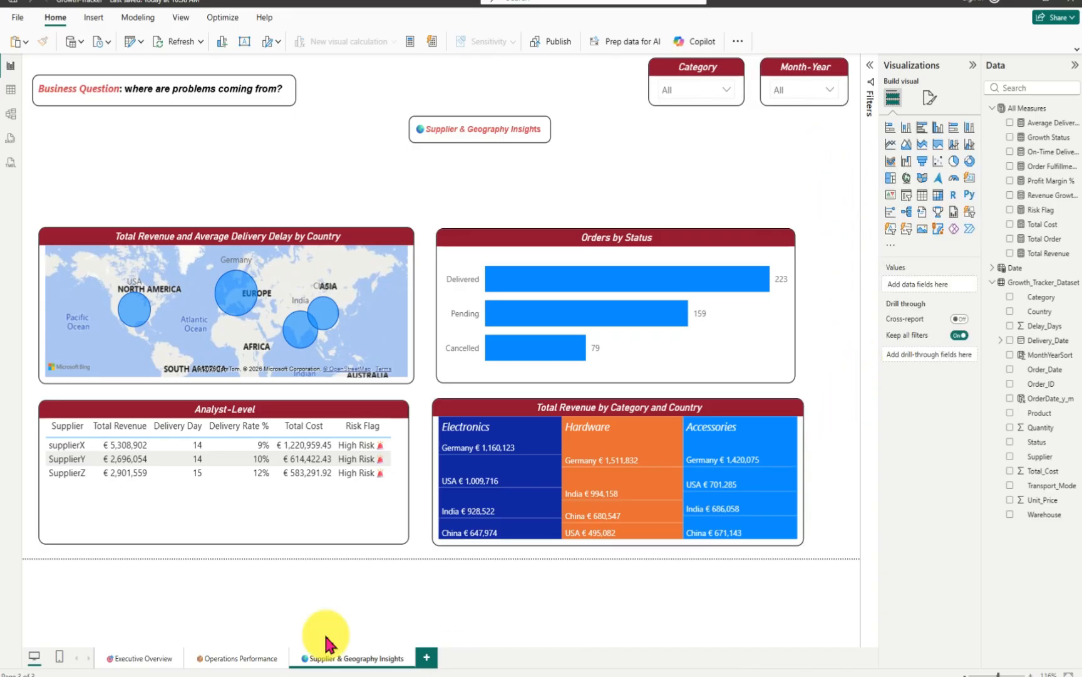
{"action": "left_click", "coordinate": [235, 657]}
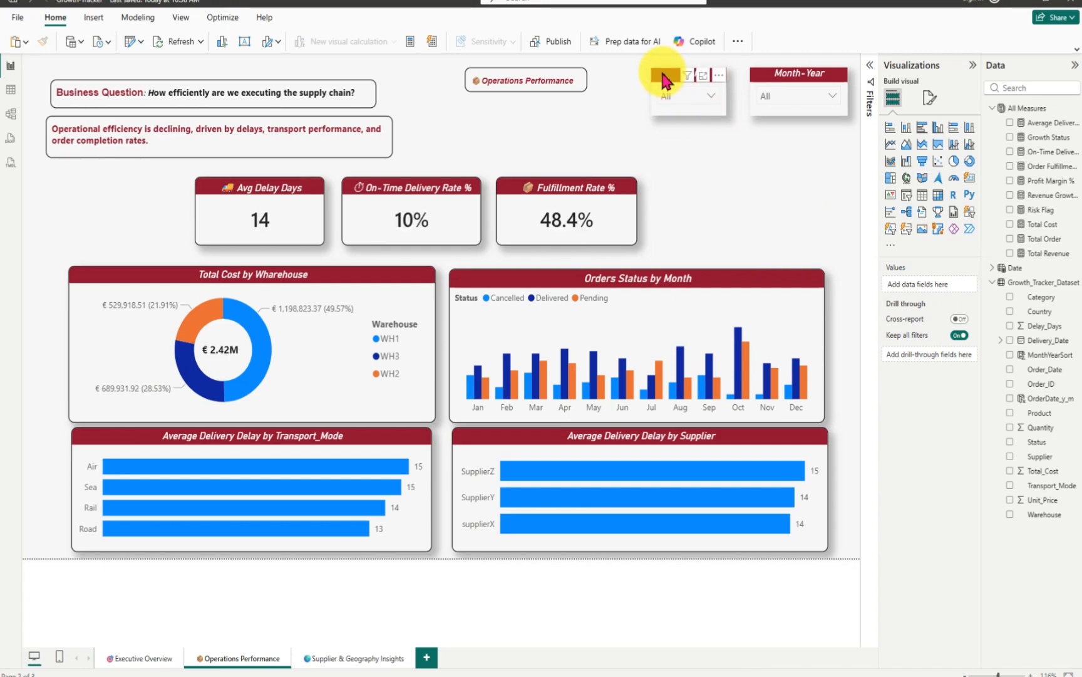
{"action": "left_click", "coordinate": [349, 658]}
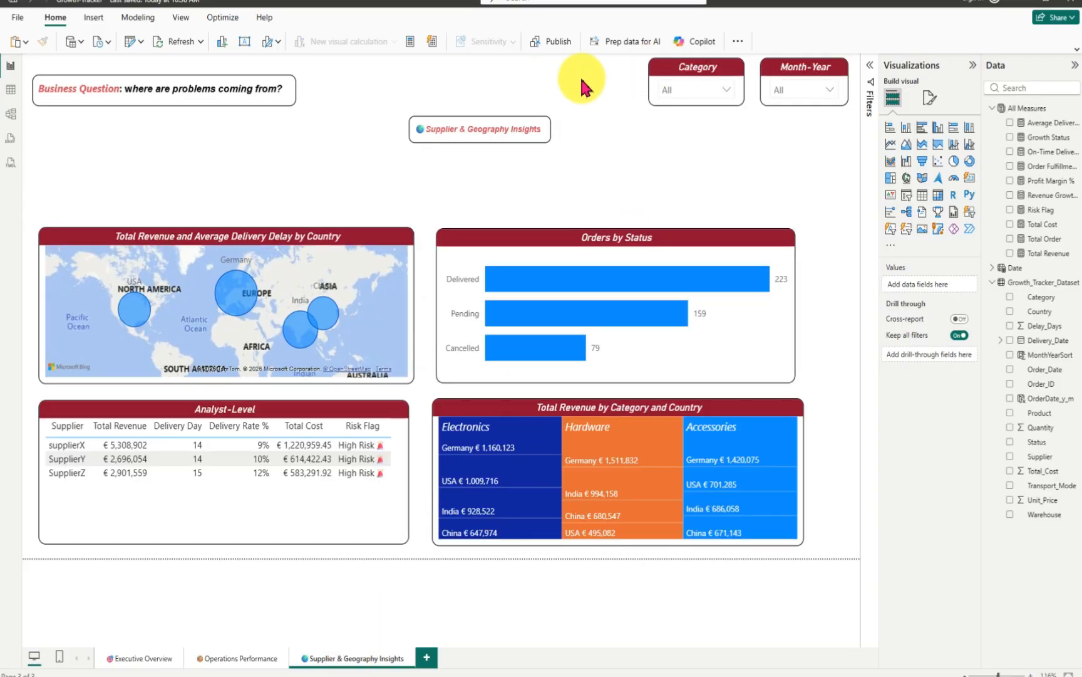
{"action": "key", "text": "ctrl+v"}
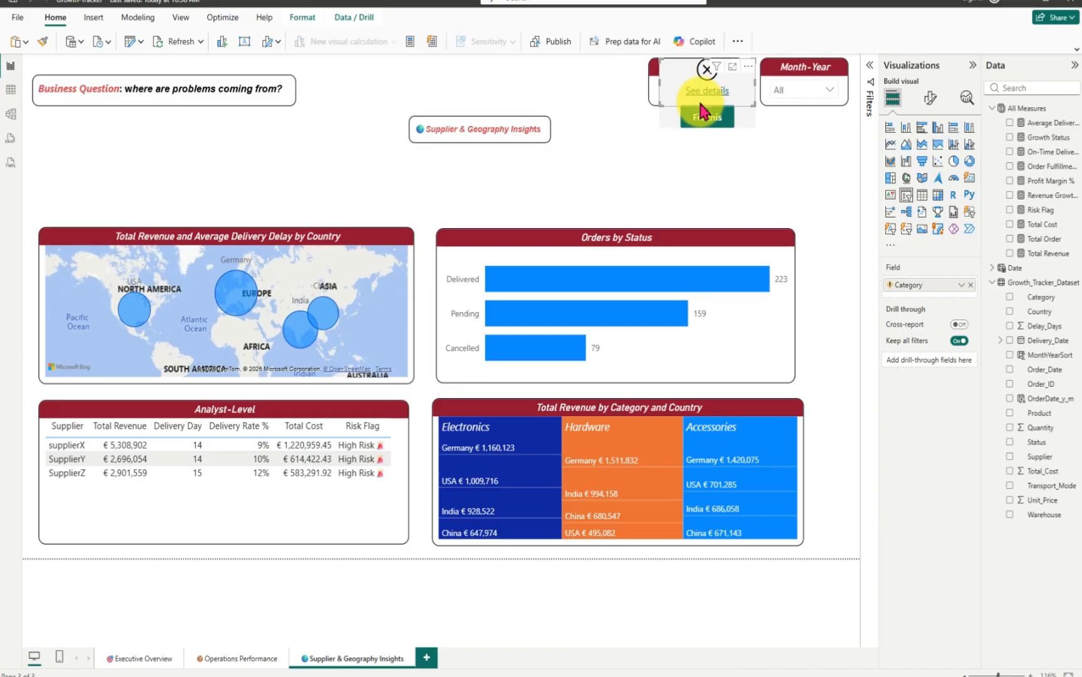
{"action": "left_click_drag", "start_coordinate": [703, 112], "coordinate": [571, 101]}
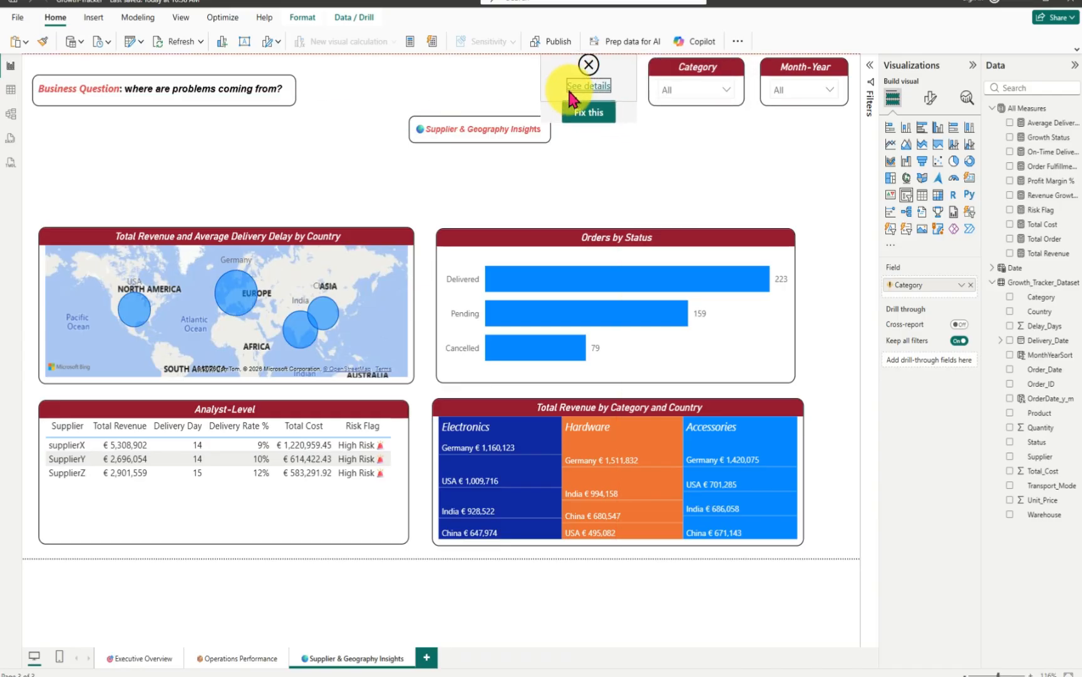
- Replace the pasted slicer's broken field with Year from the Date table and check its dropdown options
{"action": "left_click", "coordinate": [599, 115]}
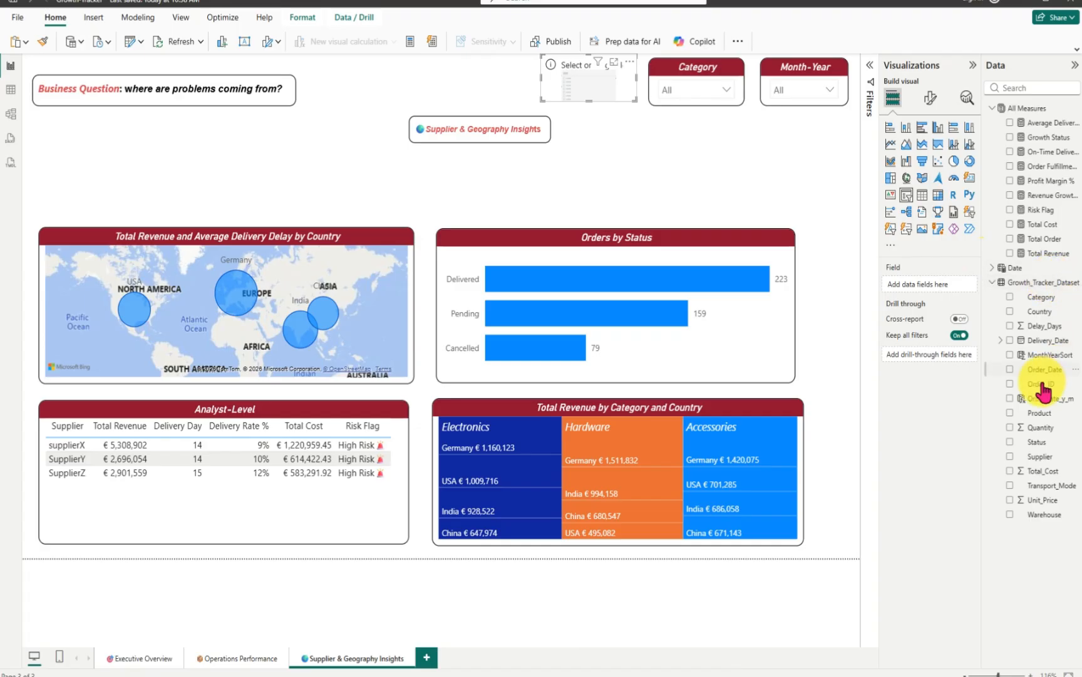
{"action": "left_click", "coordinate": [994, 269]}
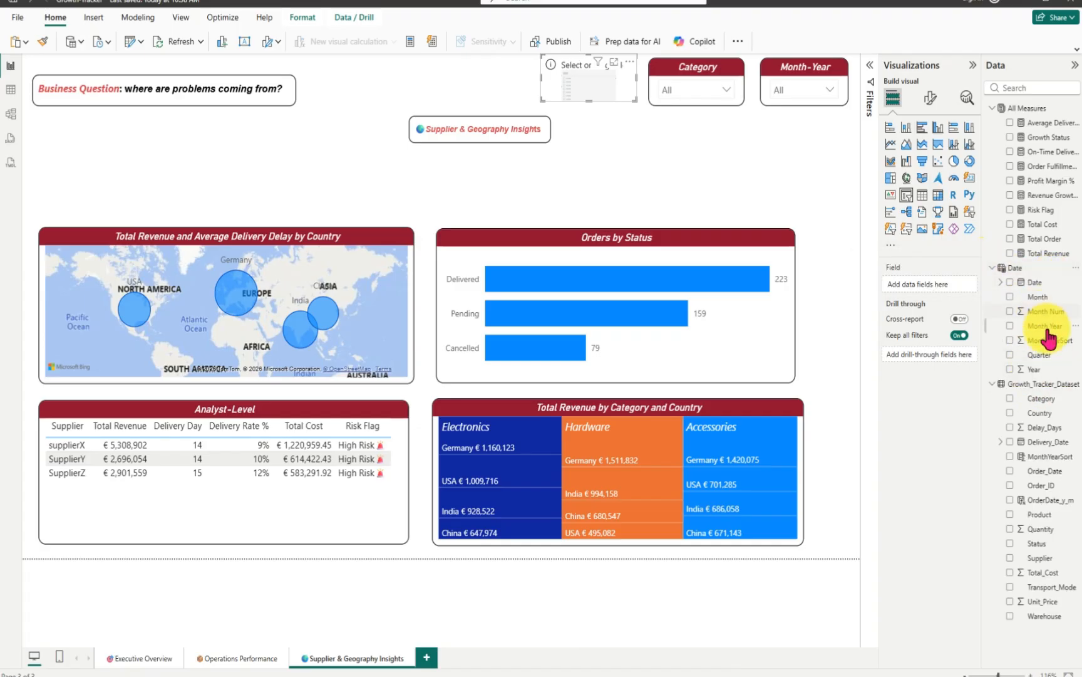
{"action": "left_click", "coordinate": [1010, 370]}
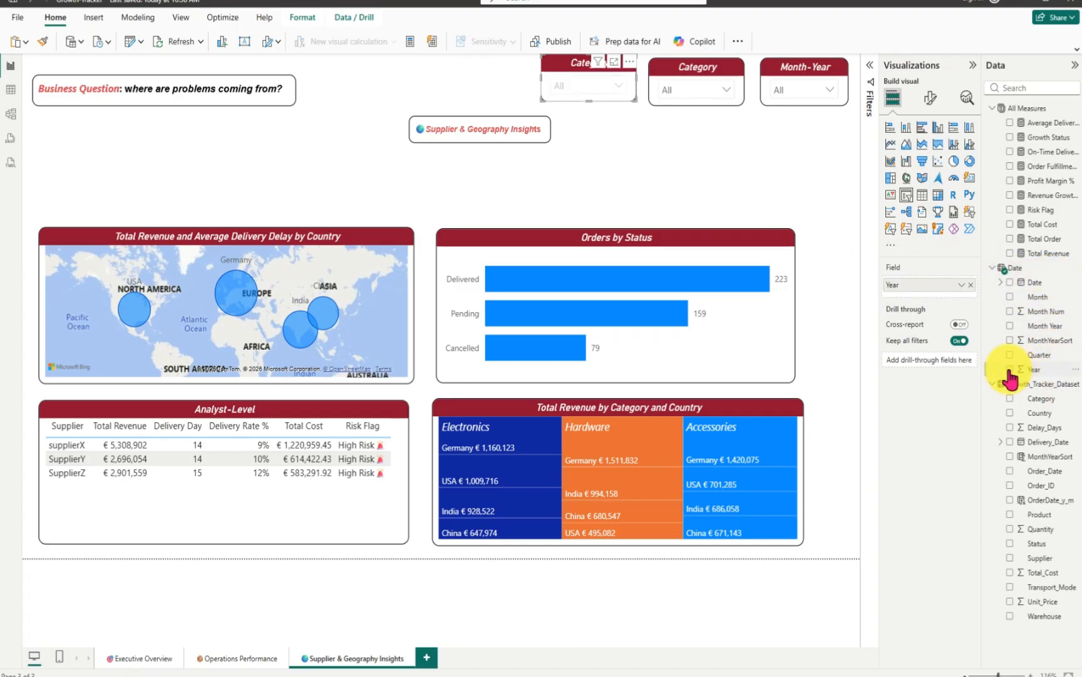
{"action": "left_click", "coordinate": [620, 88]}
{"action": "left_click", "coordinate": [573, 66]}
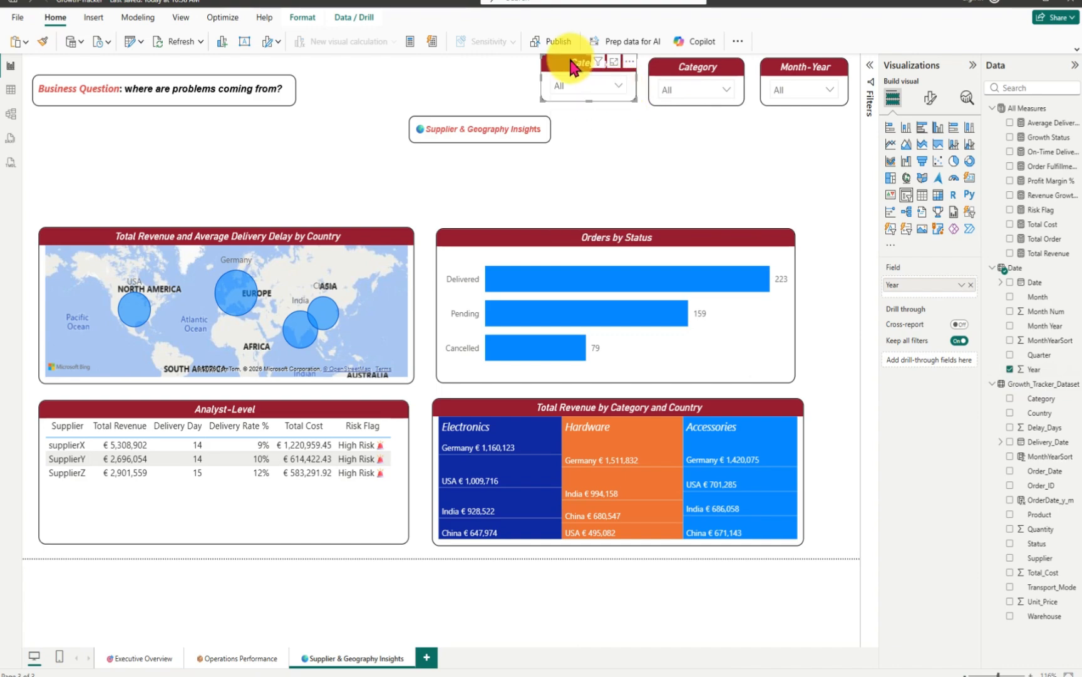
{"action": "left_click", "coordinate": [655, 162]}
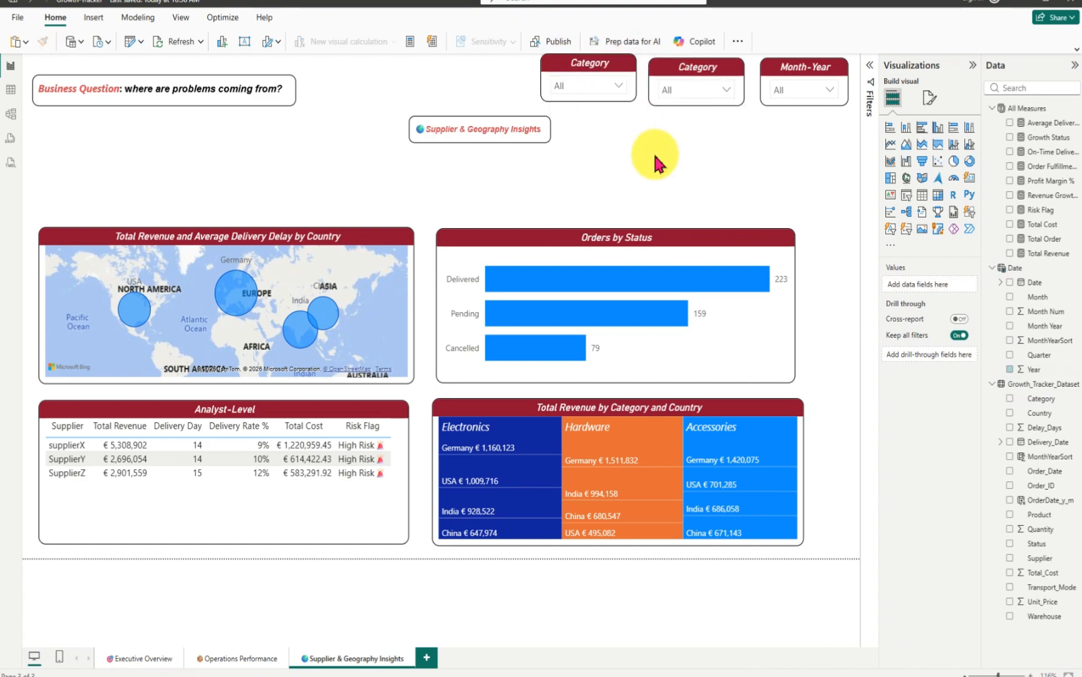
{"action": "left_click", "coordinate": [579, 71]}
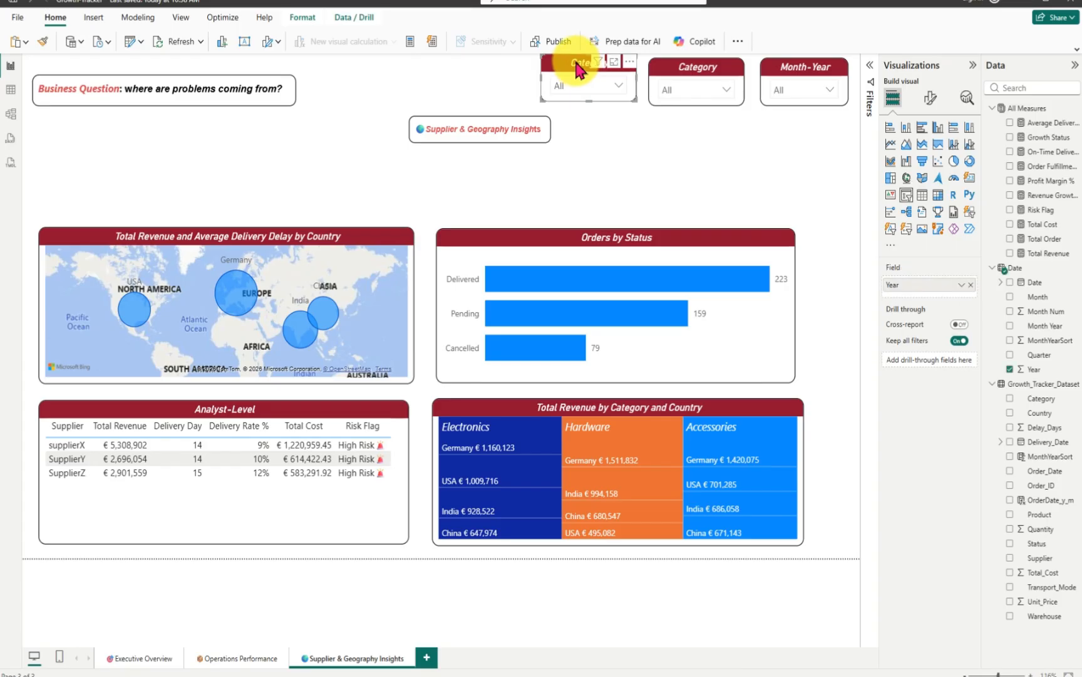
{"action": "left_click", "coordinate": [619, 86]}
{"action": "left_click", "coordinate": [568, 68]}
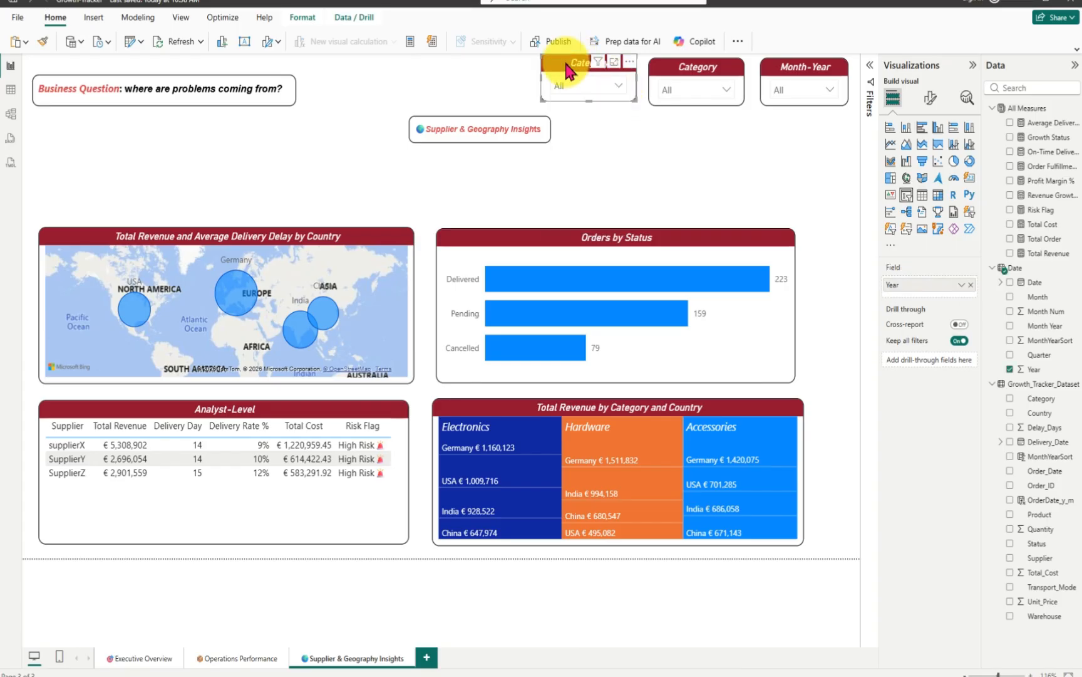
- Change the new slicer's title text to Year and shift the Supplier & Geography Insights title box slightly up and left
{"action": "left_click", "coordinate": [932, 100]}
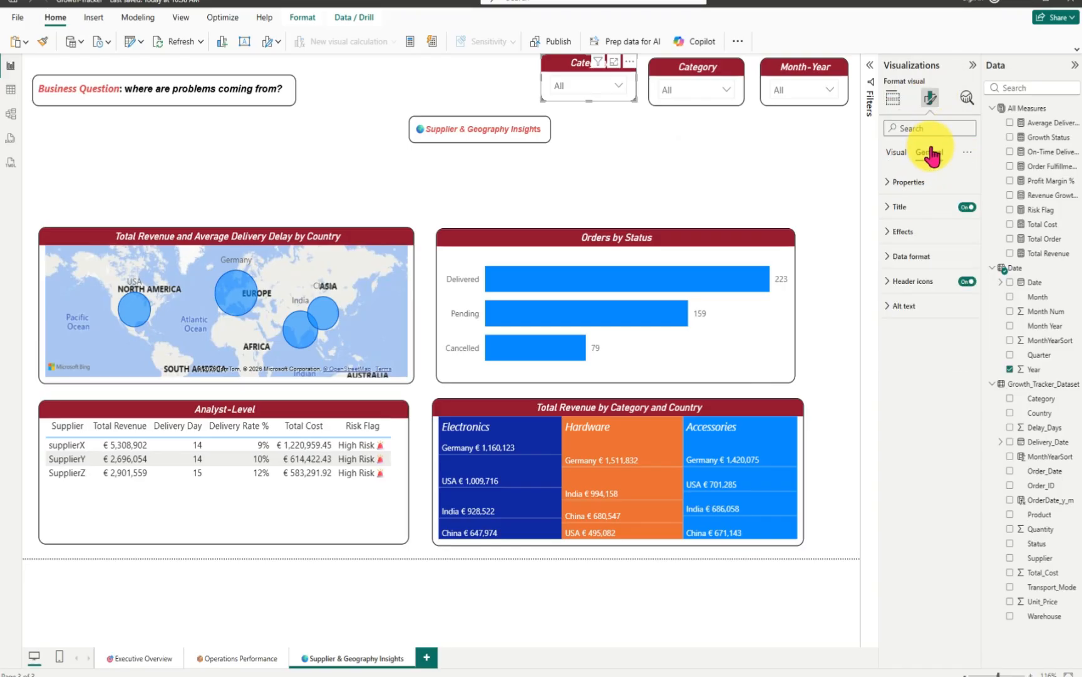
{"action": "left_click", "coordinate": [886, 206]}
{"action": "left_click_drag", "start_coordinate": [928, 265], "coordinate": [870, 274]}
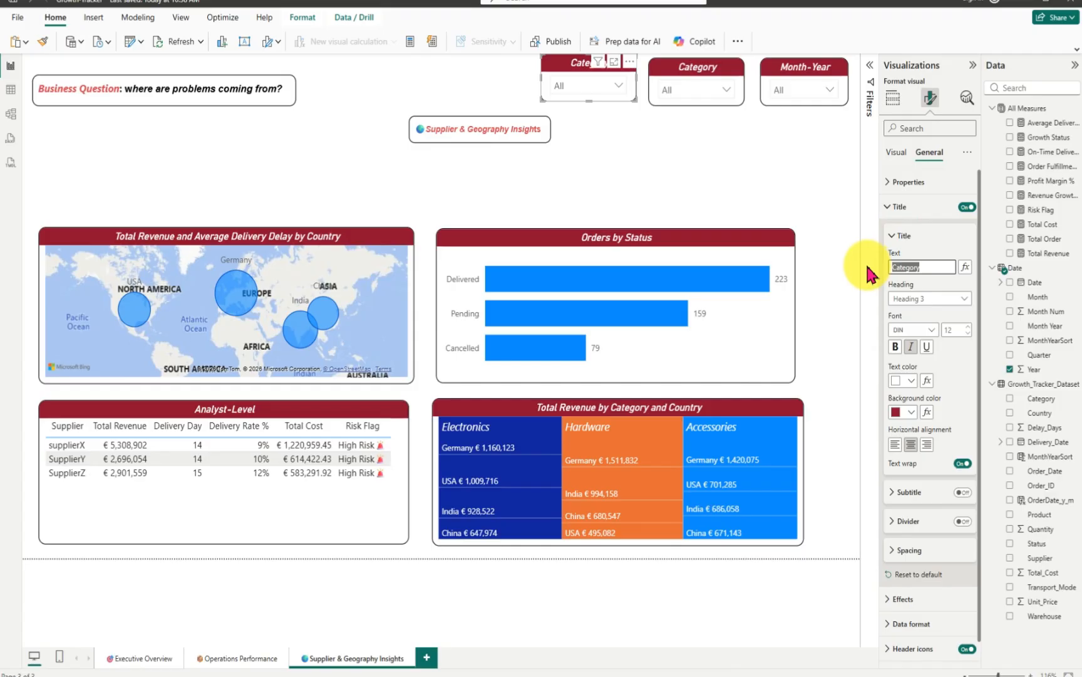
{"action": "type", "text": "Year"}
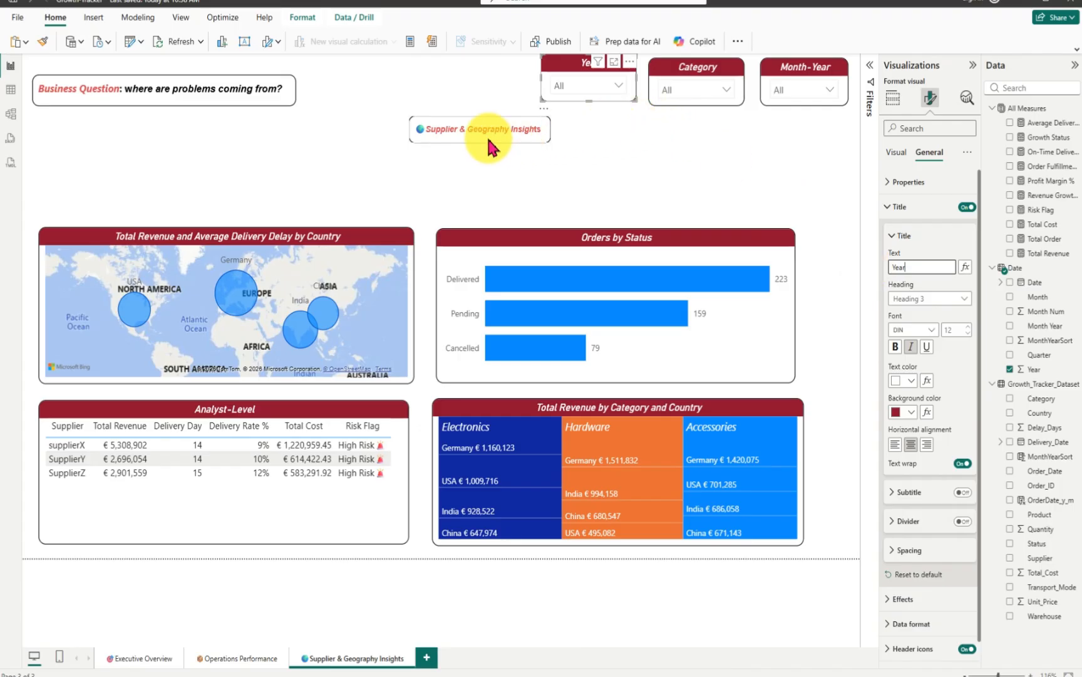
{"action": "left_click_drag", "start_coordinate": [489, 150], "coordinate": [448, 127]}
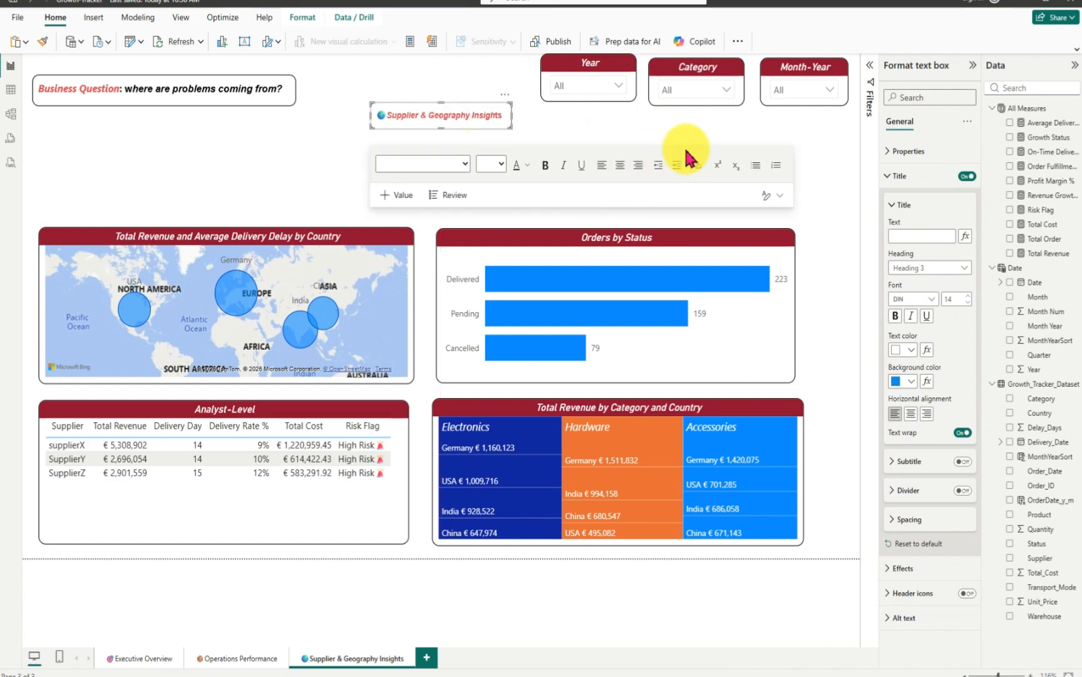
{"action": "left_click", "coordinate": [817, 152]}
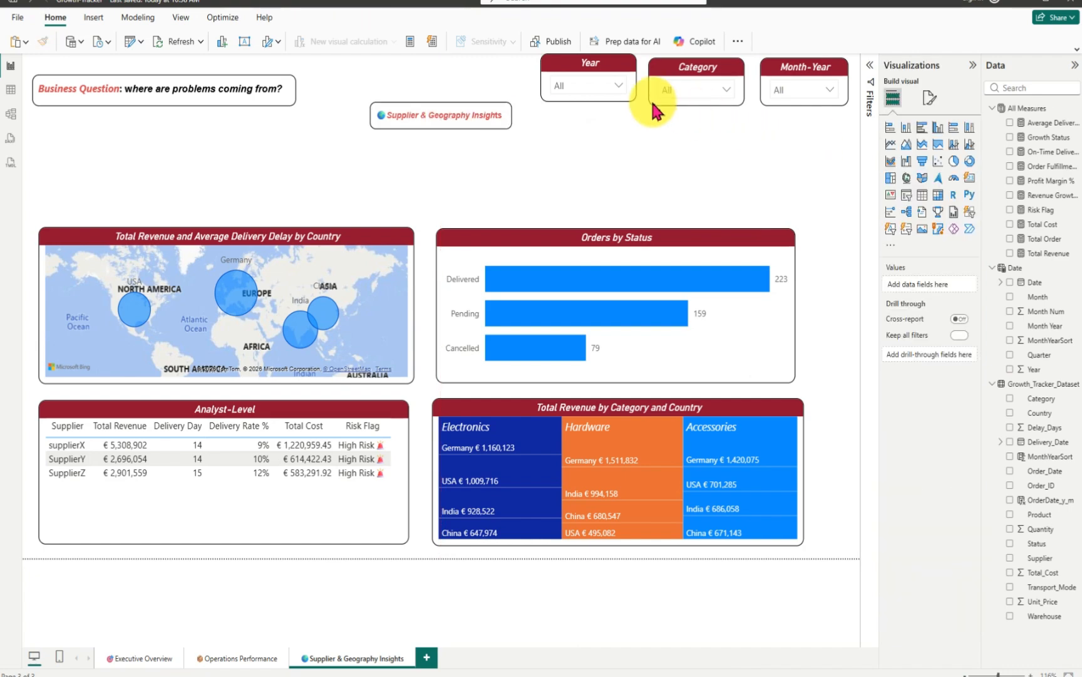
- Filter the page to year 2023 and category Accessories, checking the Cancelled orders bar and the country bubbles' details
{"action": "left_click", "coordinate": [623, 88]}
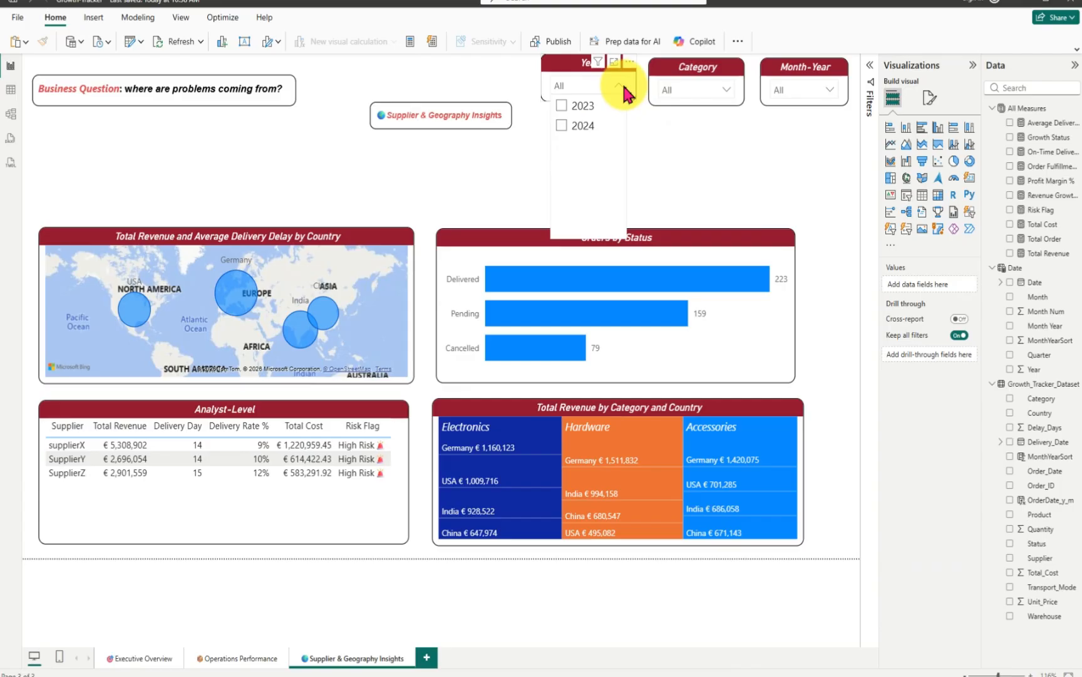
{"action": "left_click", "coordinate": [564, 108]}
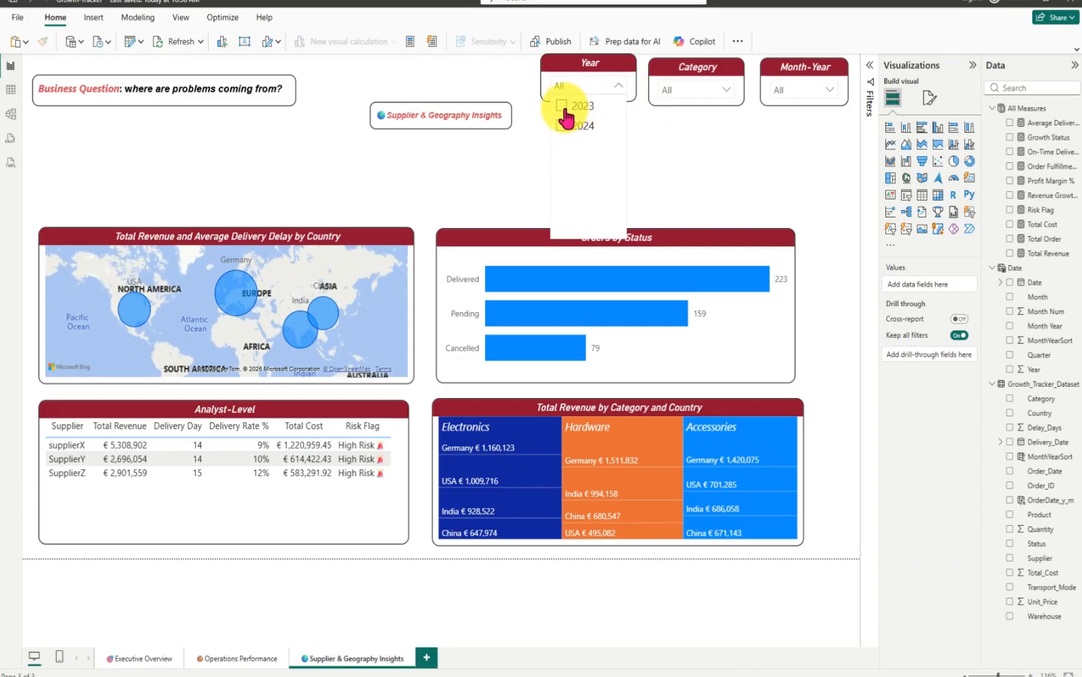
{"action": "left_click", "coordinate": [779, 164]}
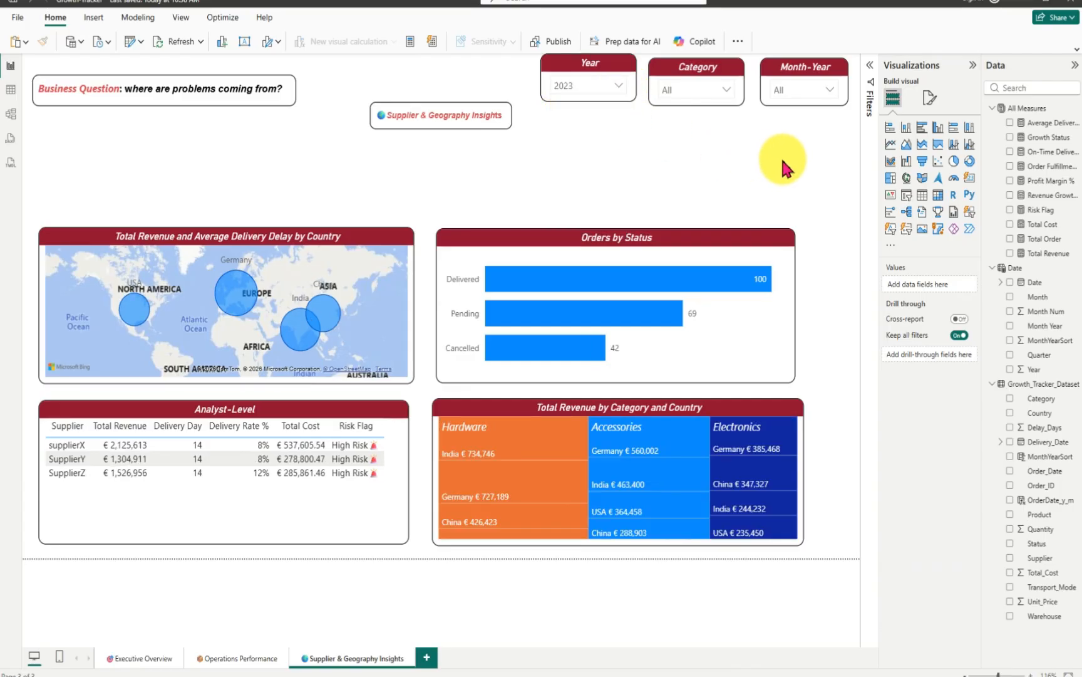
{"action": "left_click", "coordinate": [729, 94]}
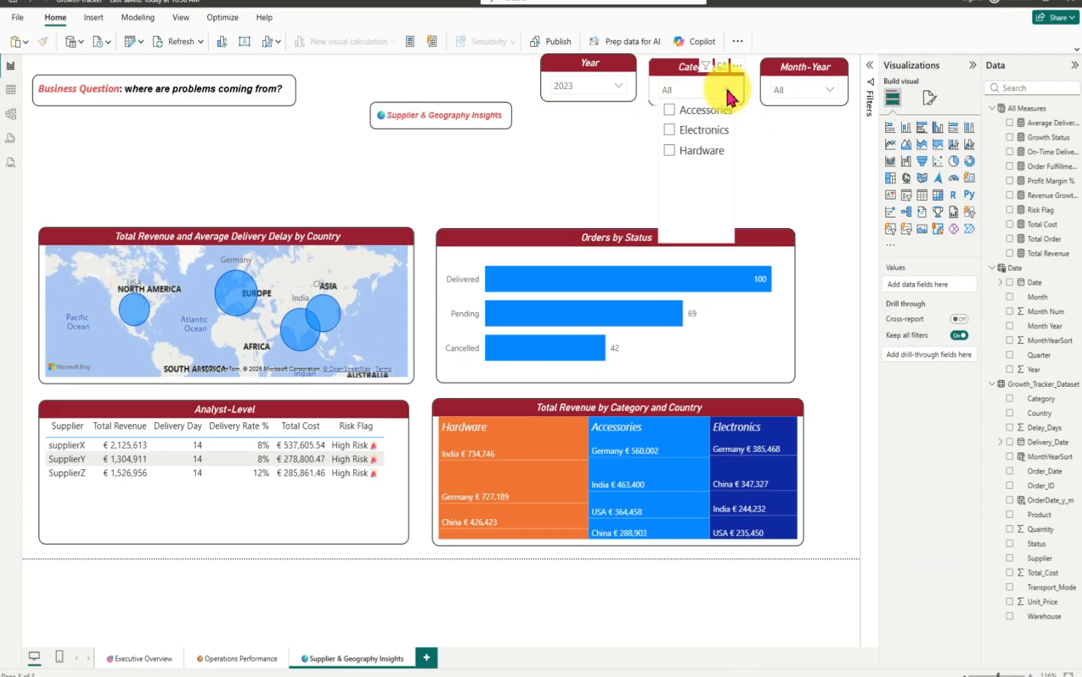
{"action": "left_click", "coordinate": [670, 113]}
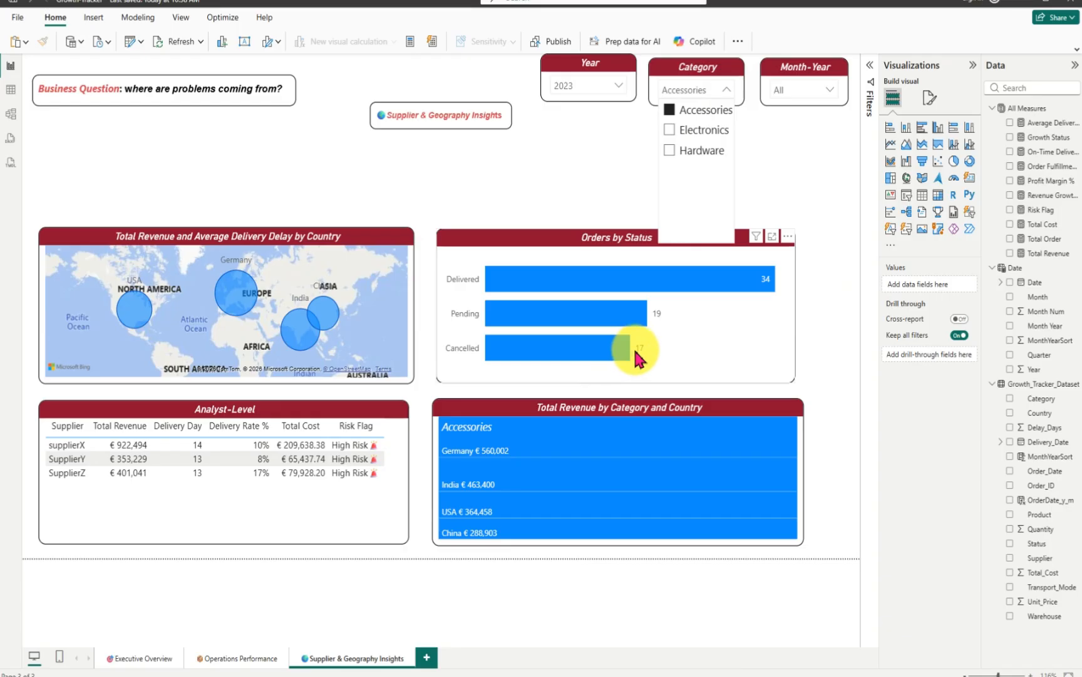
{"action": "mouse_move", "coordinate": [601, 359]}
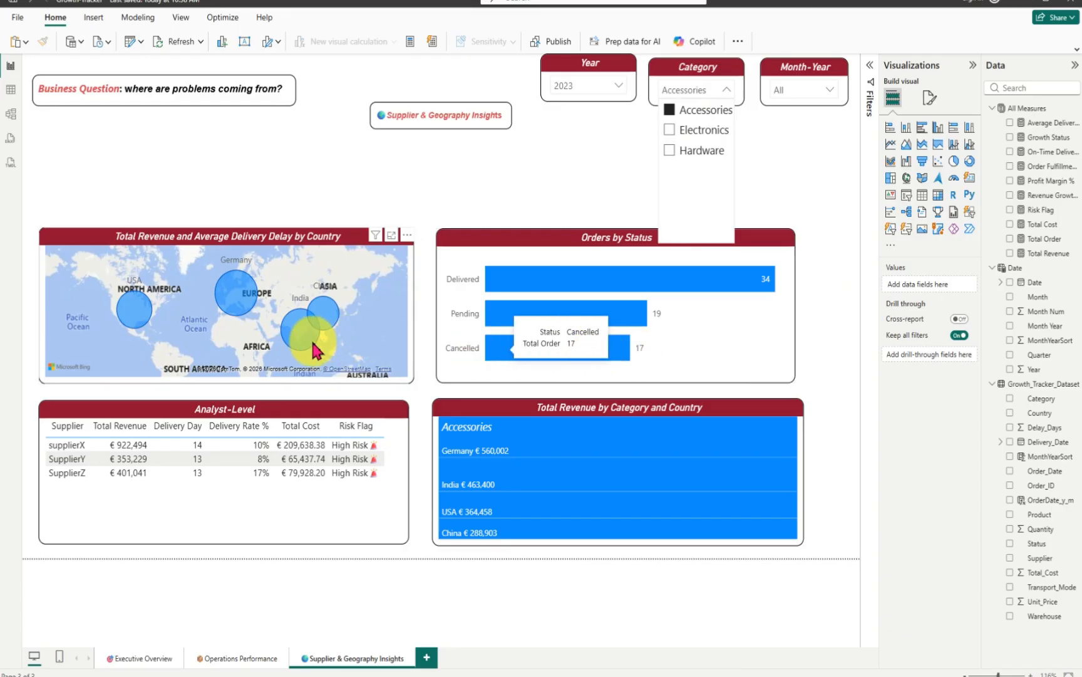
{"action": "mouse_move", "coordinate": [307, 348]}
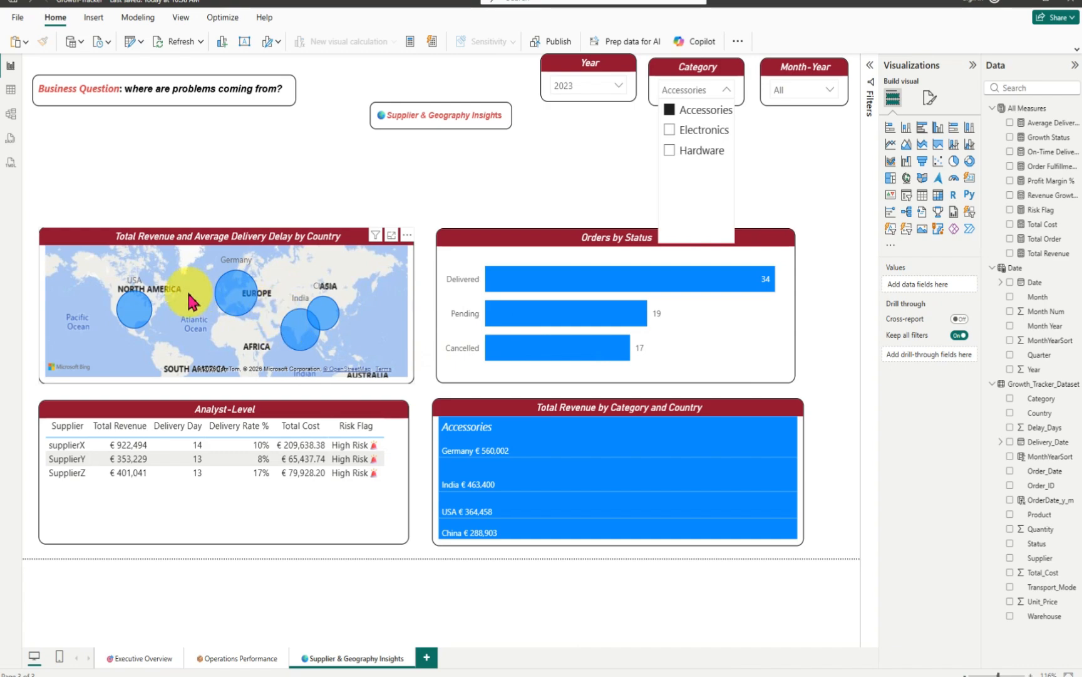
{"action": "mouse_move", "coordinate": [144, 321]}
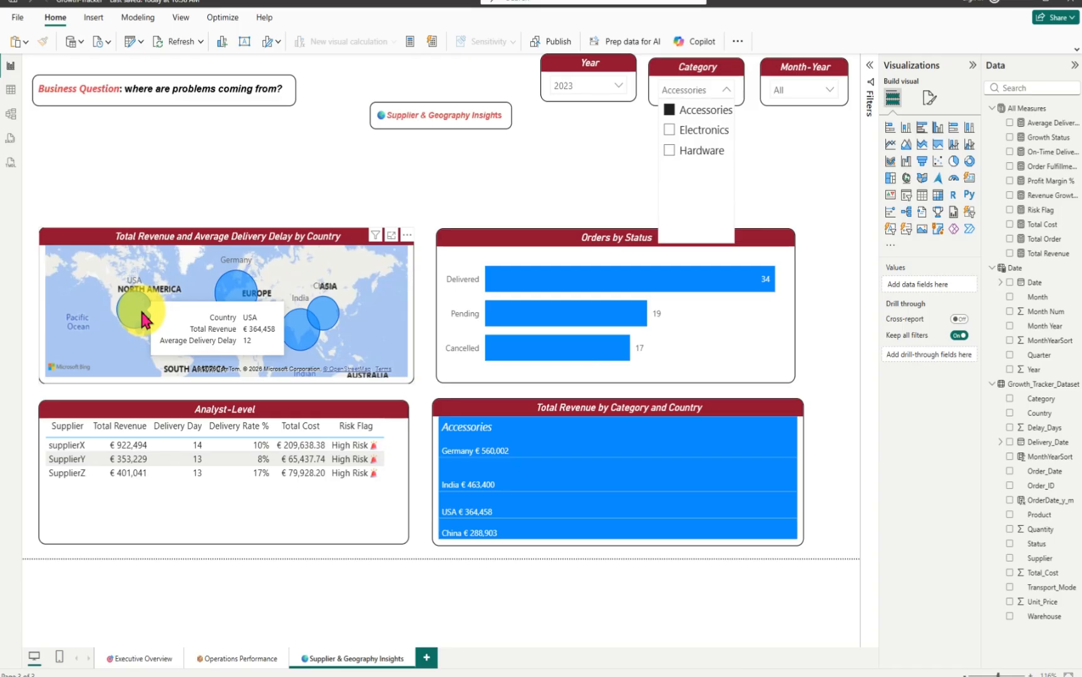
{"action": "left_click", "coordinate": [91, 243]}
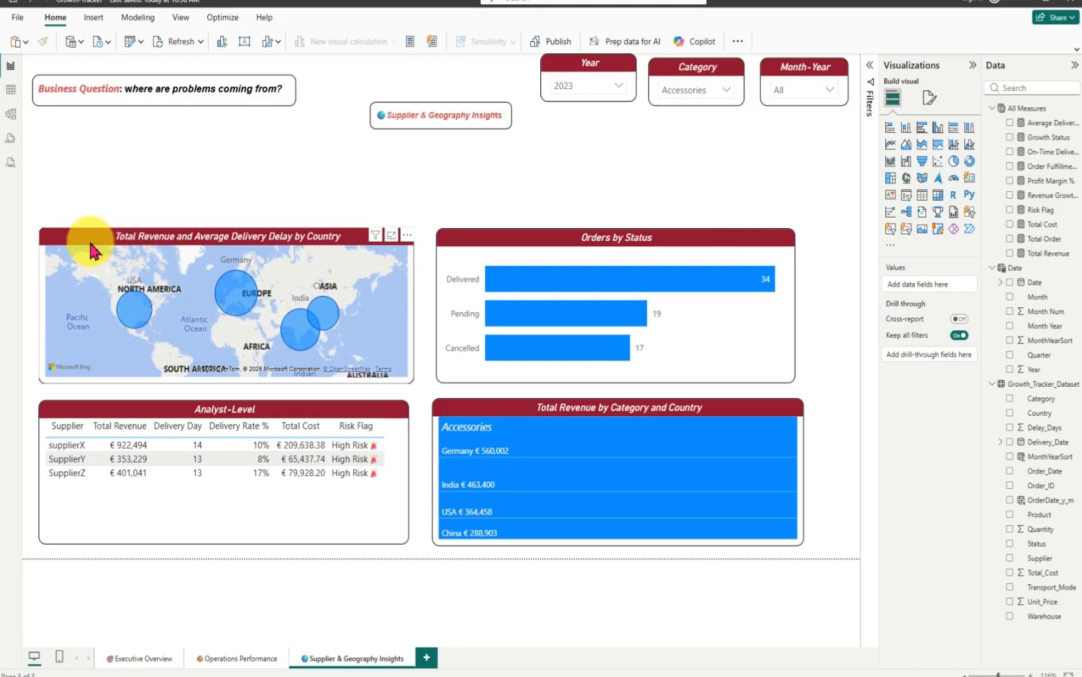
- Try Status as the legend of the country map, compare the status shares per country, and remove the field again
{"action": "left_click", "coordinate": [90, 246]}
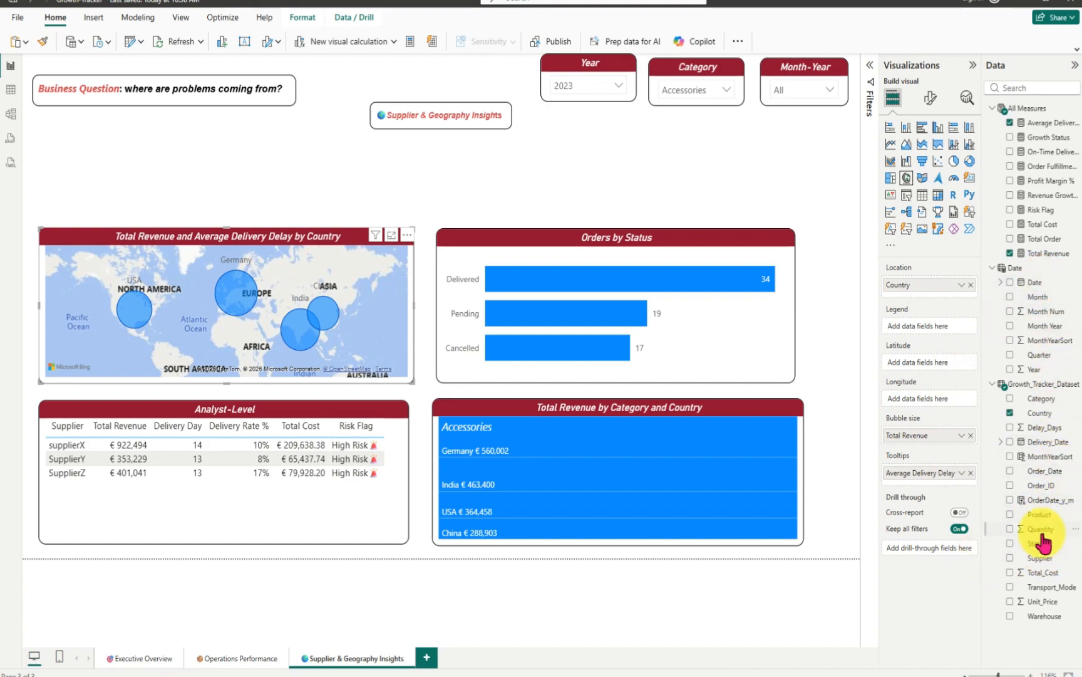
{"action": "left_click_drag", "start_coordinate": [1035, 554], "coordinate": [929, 307]}
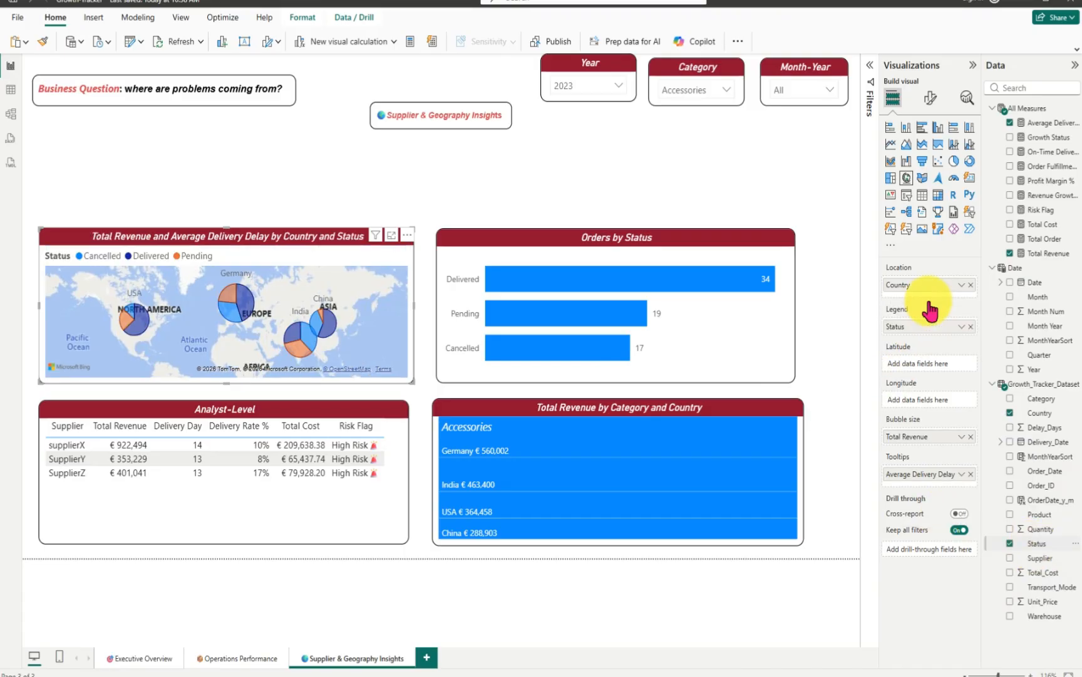
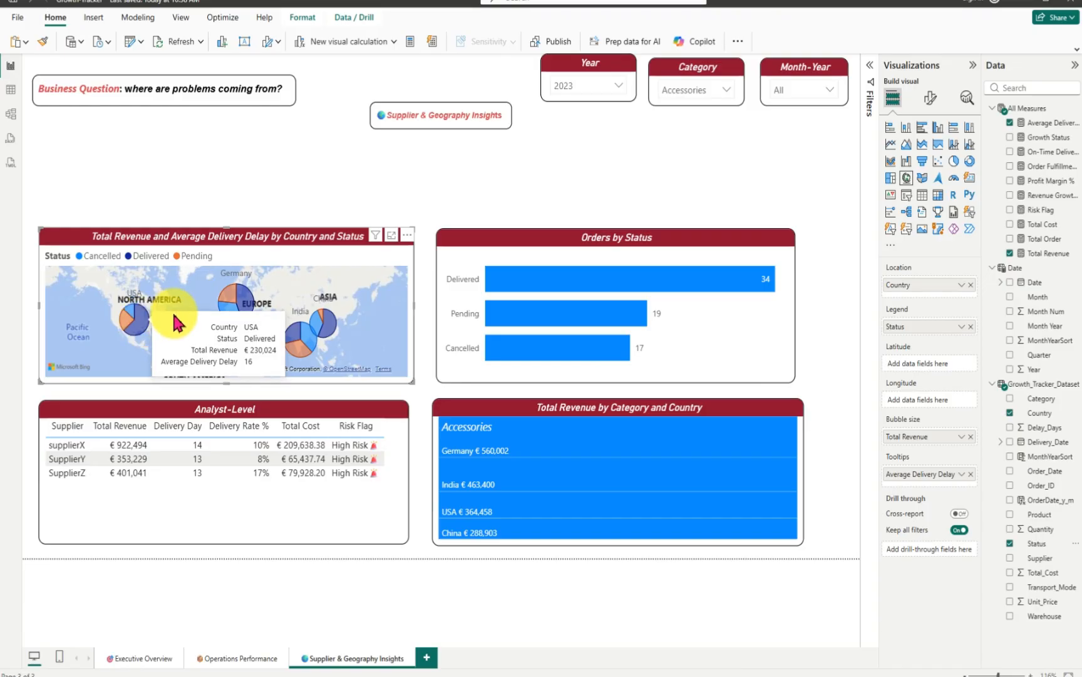
{"action": "mouse_move", "coordinate": [229, 293]}
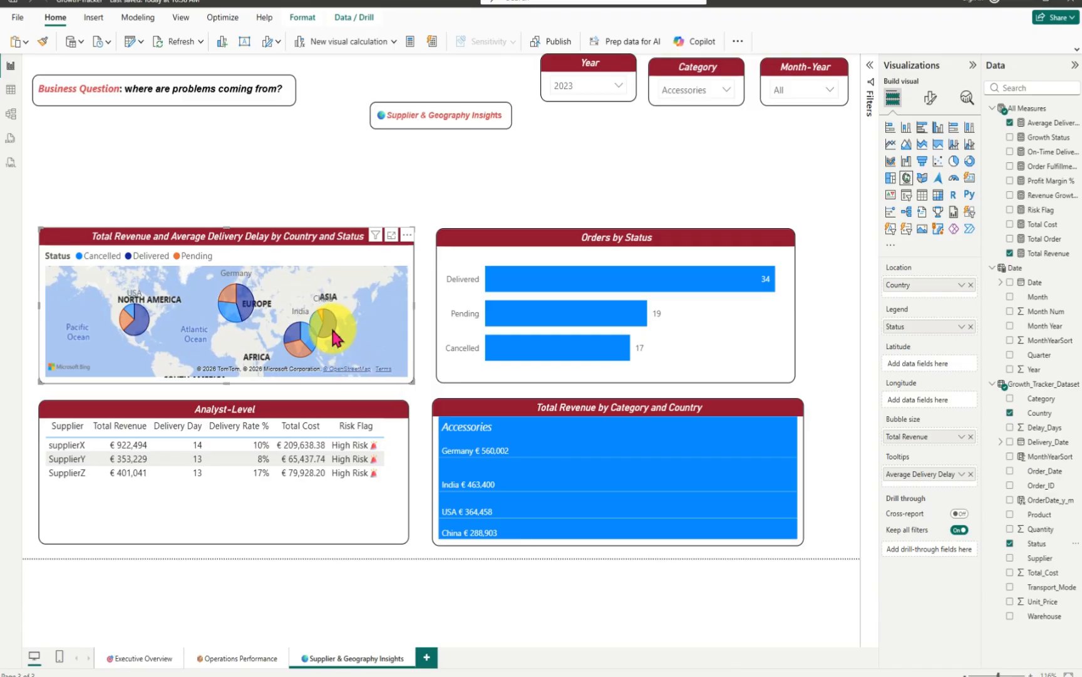
{"action": "left_click", "coordinate": [971, 327]}
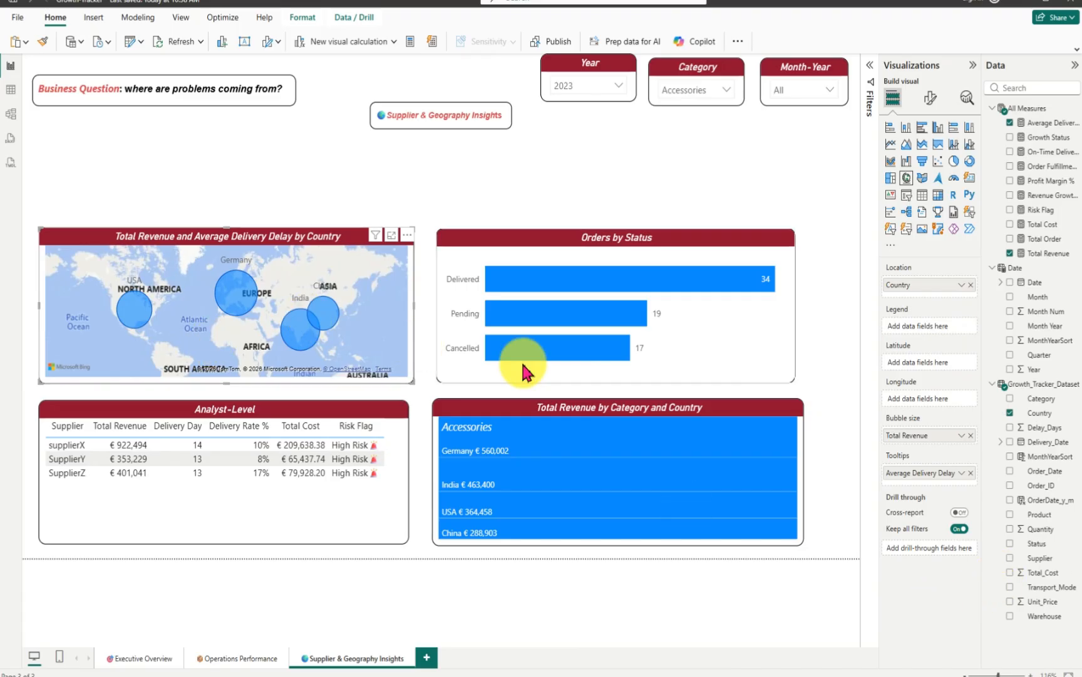
- Inspect the Germany and India bubbles, and filter Month-Year to Jan 2023 and Feb 2023 to examine the country map and order status bars
{"action": "mouse_move", "coordinate": [303, 332]}
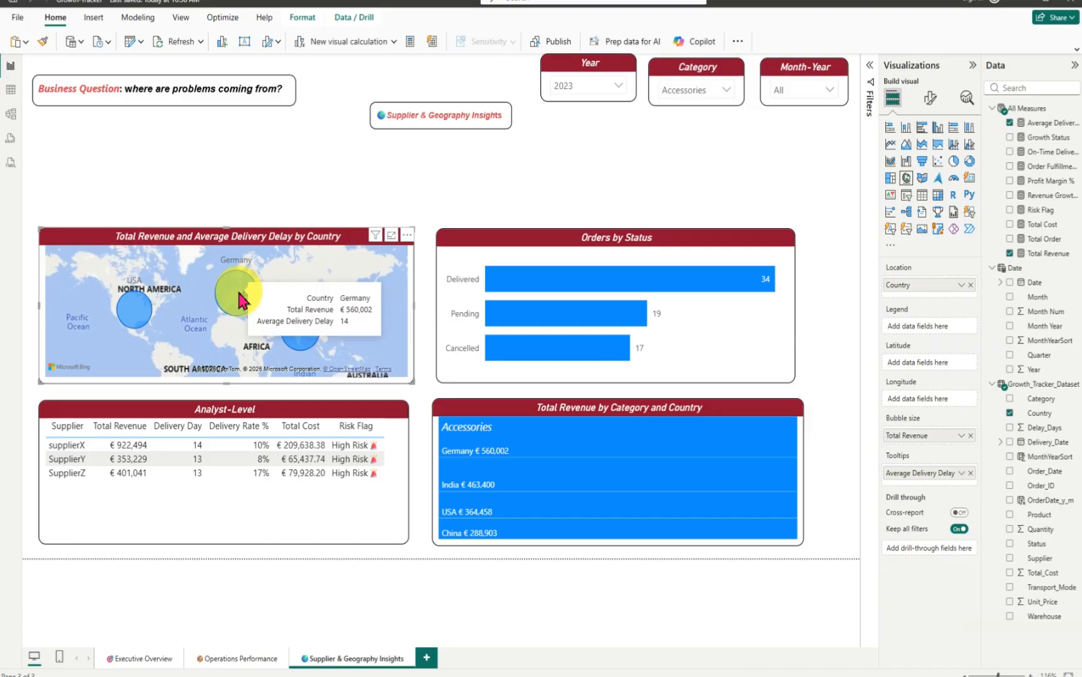
{"action": "mouse_move", "coordinate": [143, 320]}
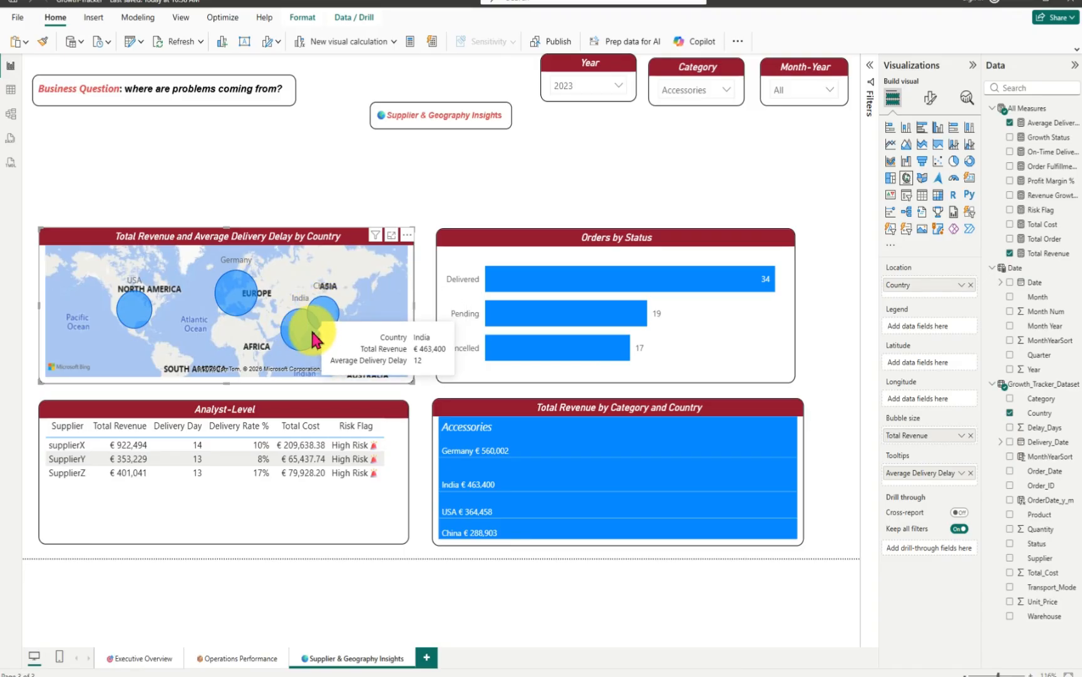
{"action": "left_click", "coordinate": [831, 91]}
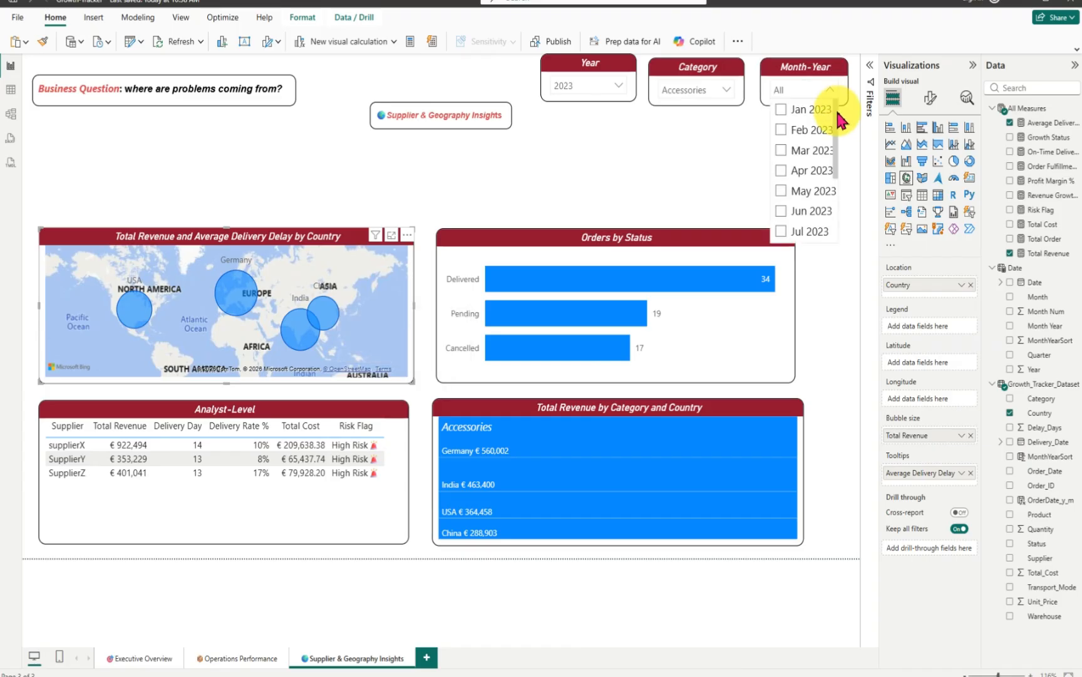
{"action": "left_click", "coordinate": [781, 110]}
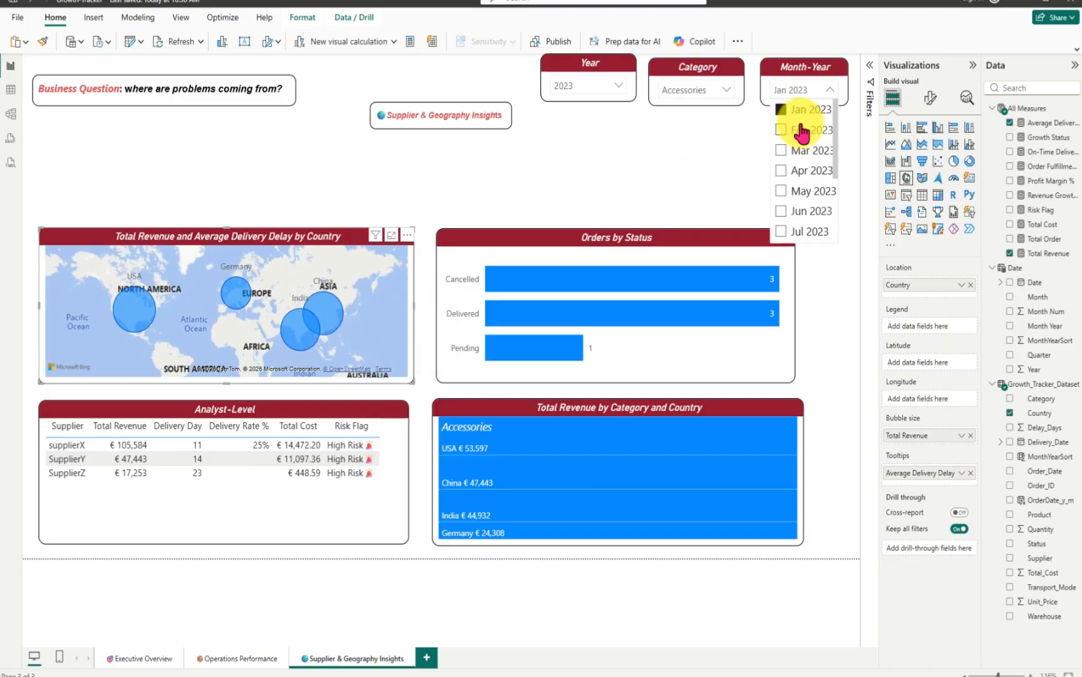
{"action": "left_click", "coordinate": [781, 130]}
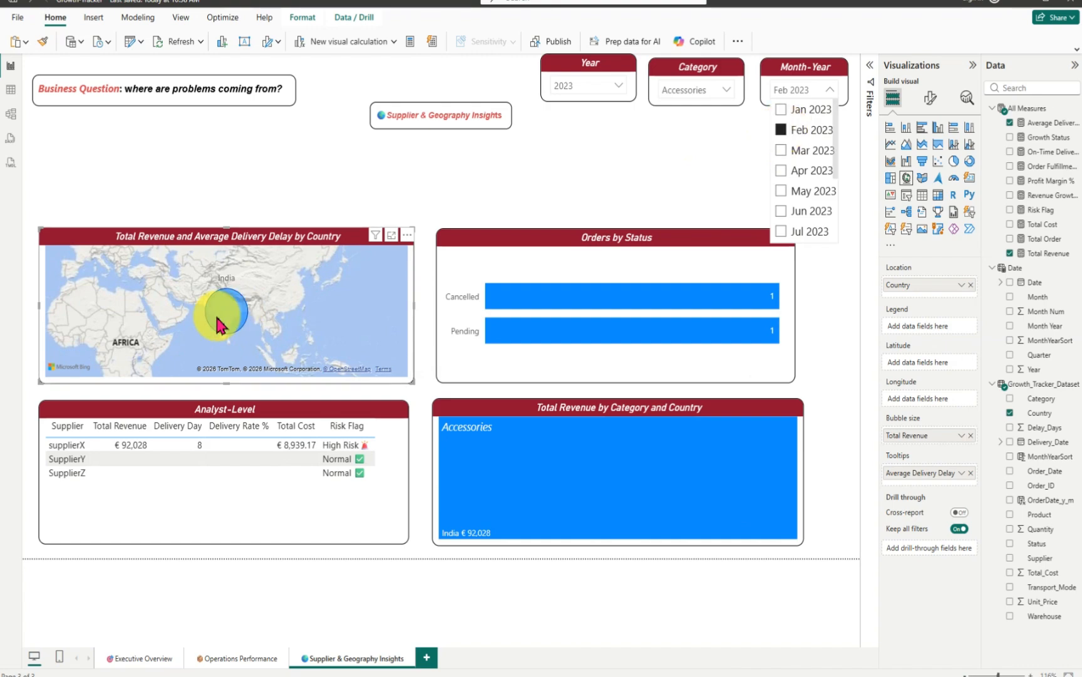
{"action": "mouse_move", "coordinate": [220, 326]}
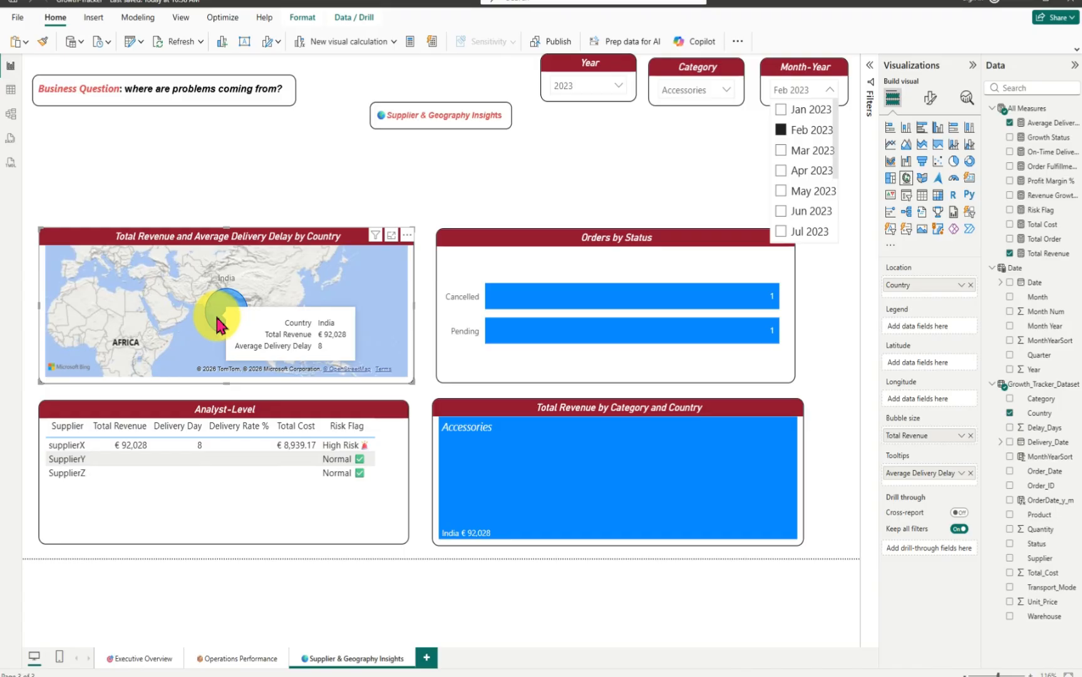
{"action": "mouse_move", "coordinate": [563, 292]}
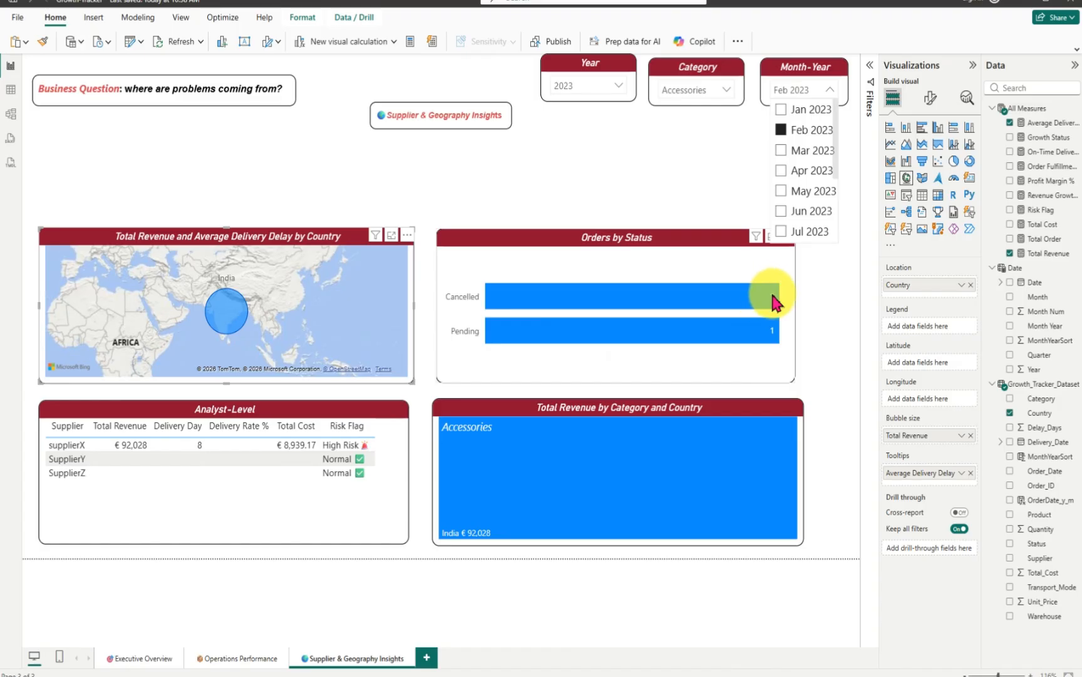
{"action": "mouse_move", "coordinate": [761, 299]}
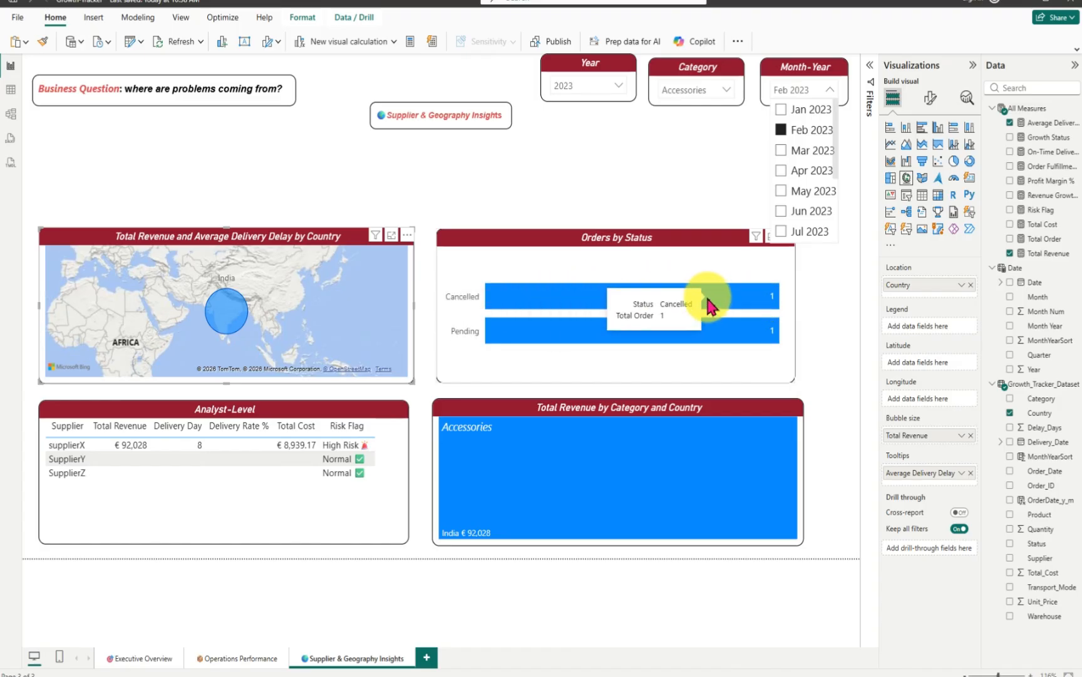
{"action": "mouse_move", "coordinate": [573, 338]}
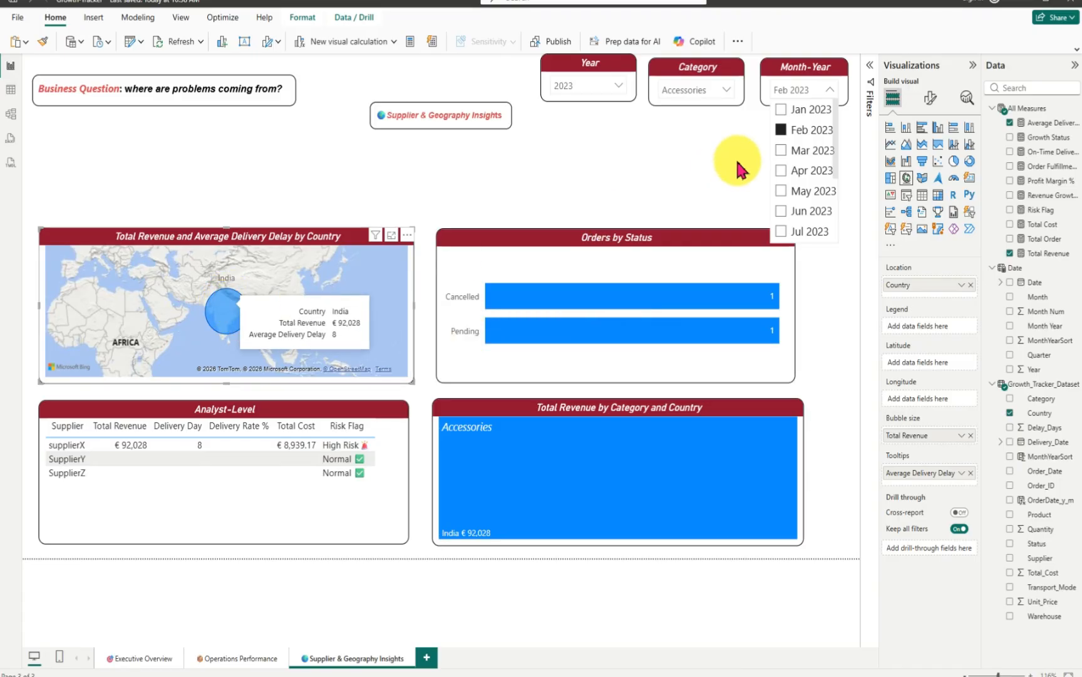
- Check the page for Mar 2023 and clear the Month-Year and Year slicer selections
{"action": "left_click", "coordinate": [783, 154]}
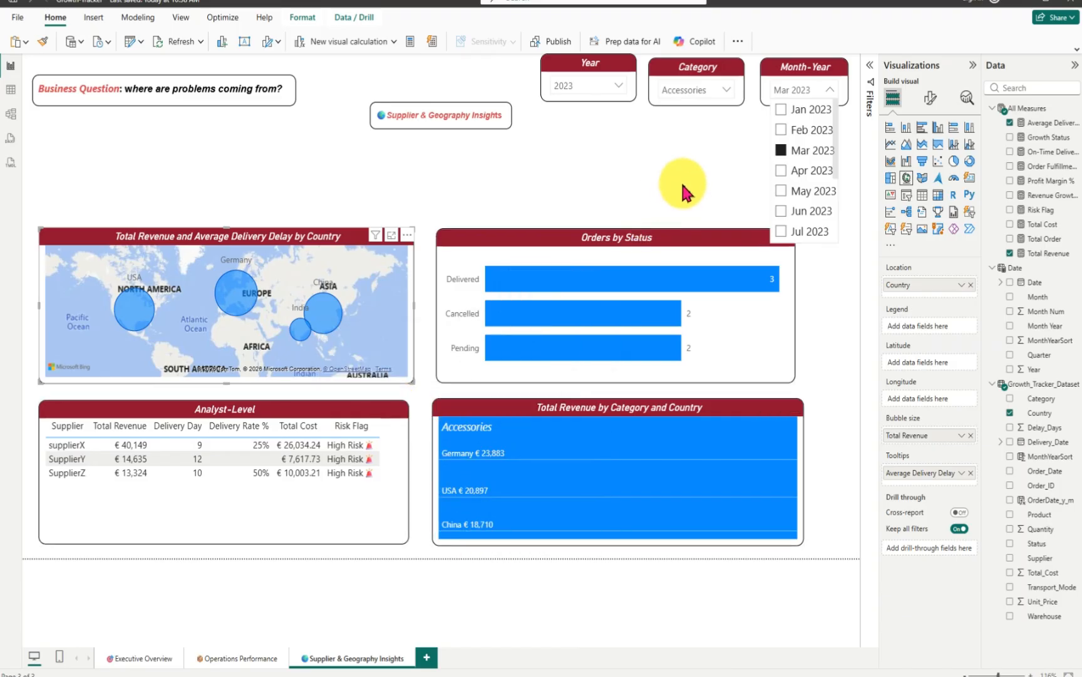
{"action": "left_click", "coordinate": [779, 151]}
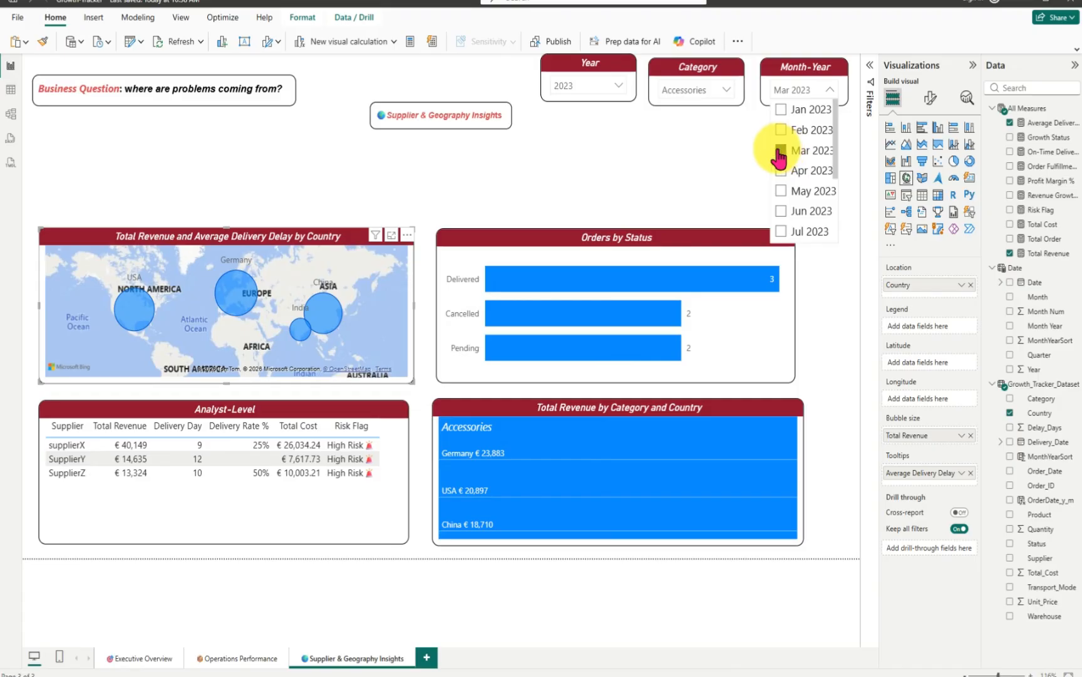
{"action": "left_click", "coordinate": [661, 162]}
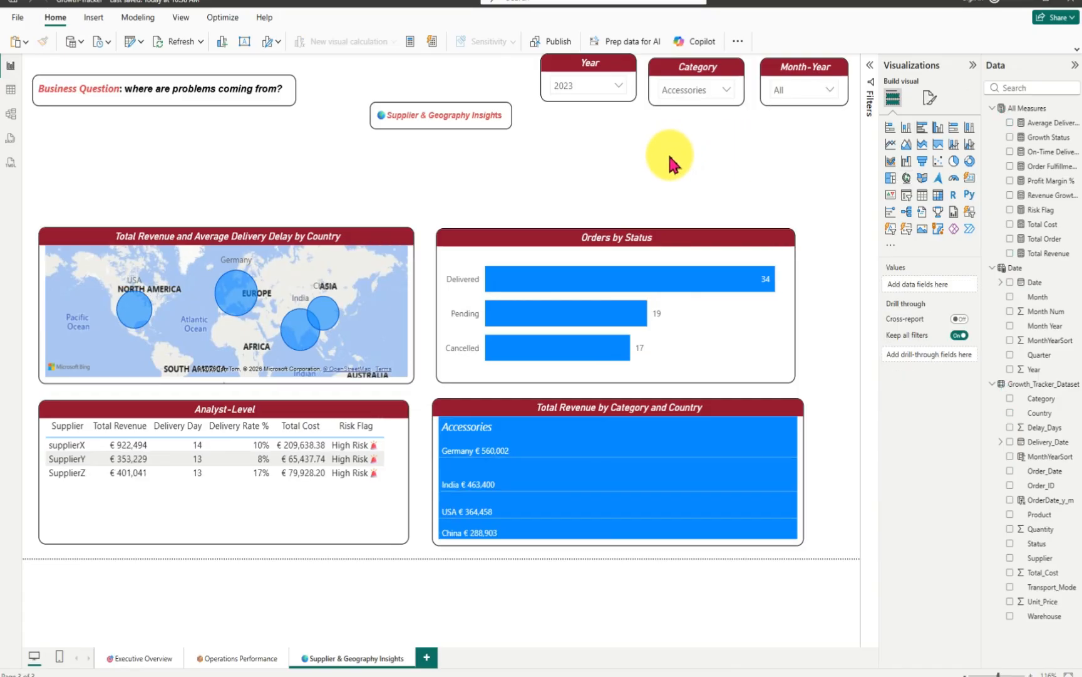
{"action": "left_click", "coordinate": [617, 86]}
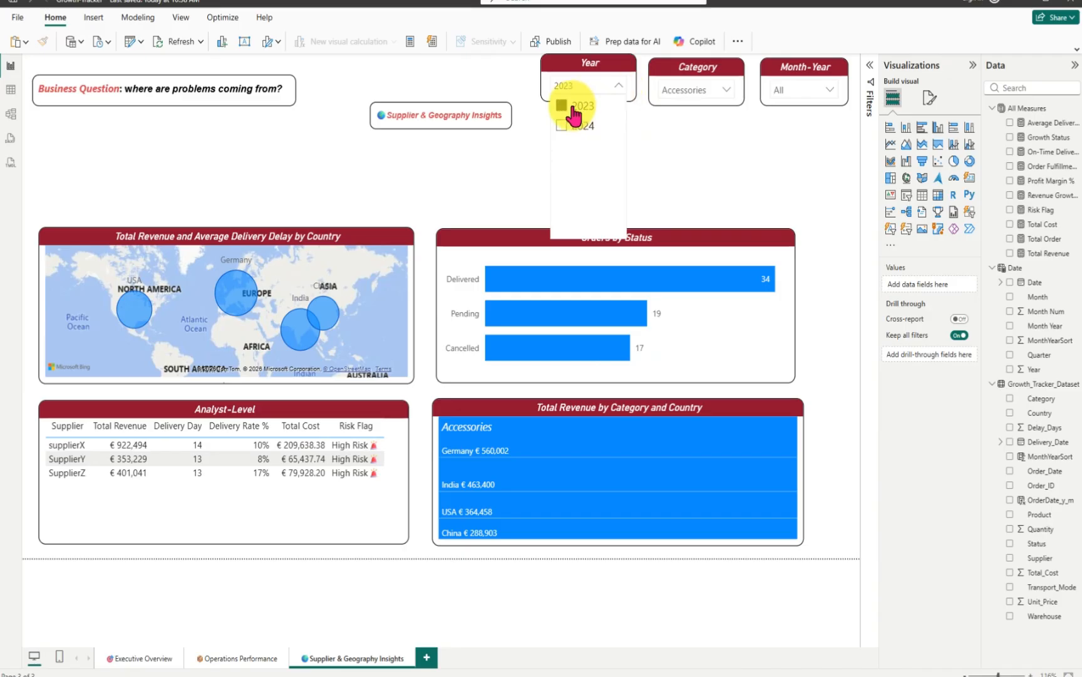
{"action": "left_click", "coordinate": [566, 111]}
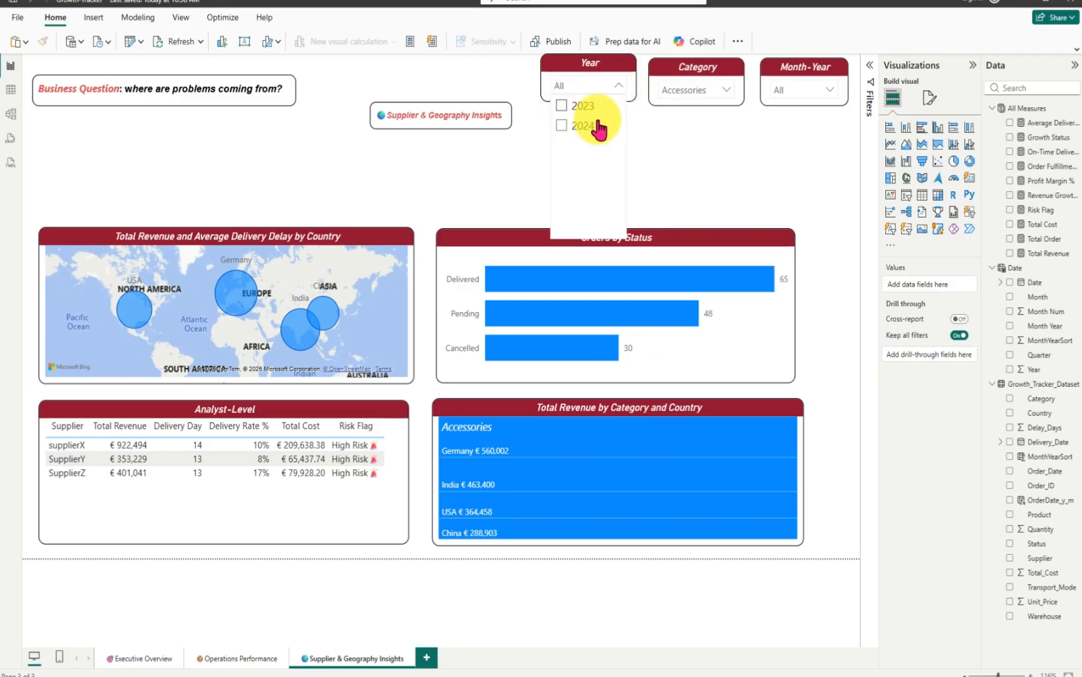
{"action": "left_click", "coordinate": [704, 169]}
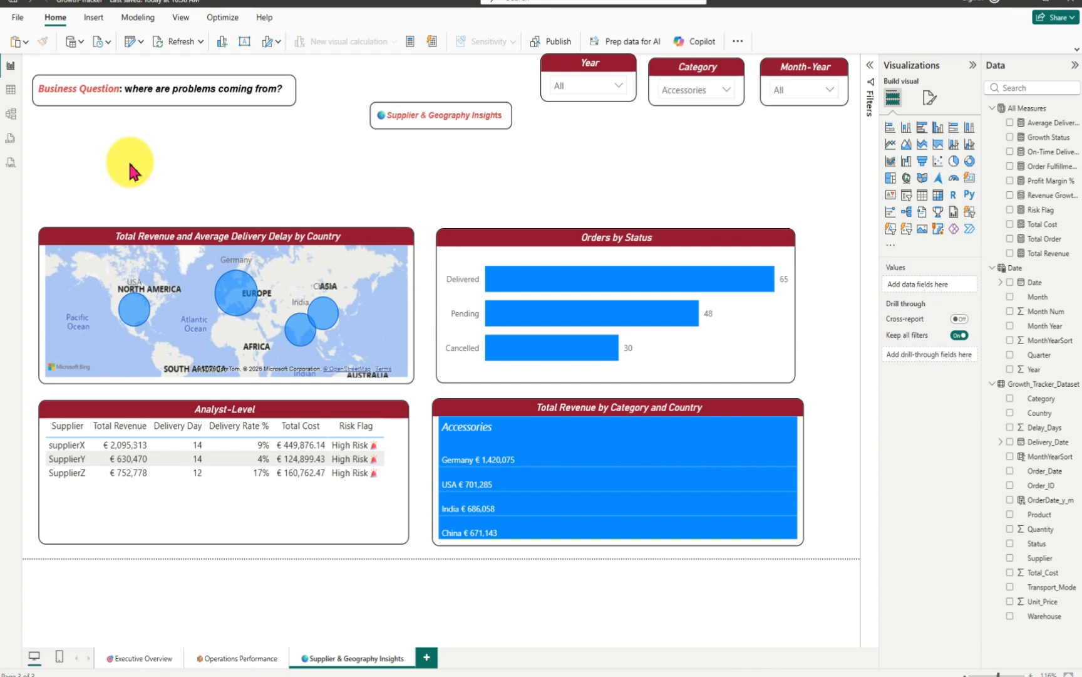
- Paste the text box describing supply chain inefficiencies and place it centrally between the page title and the charts
{"action": "key", "text": "ctrl+v"}
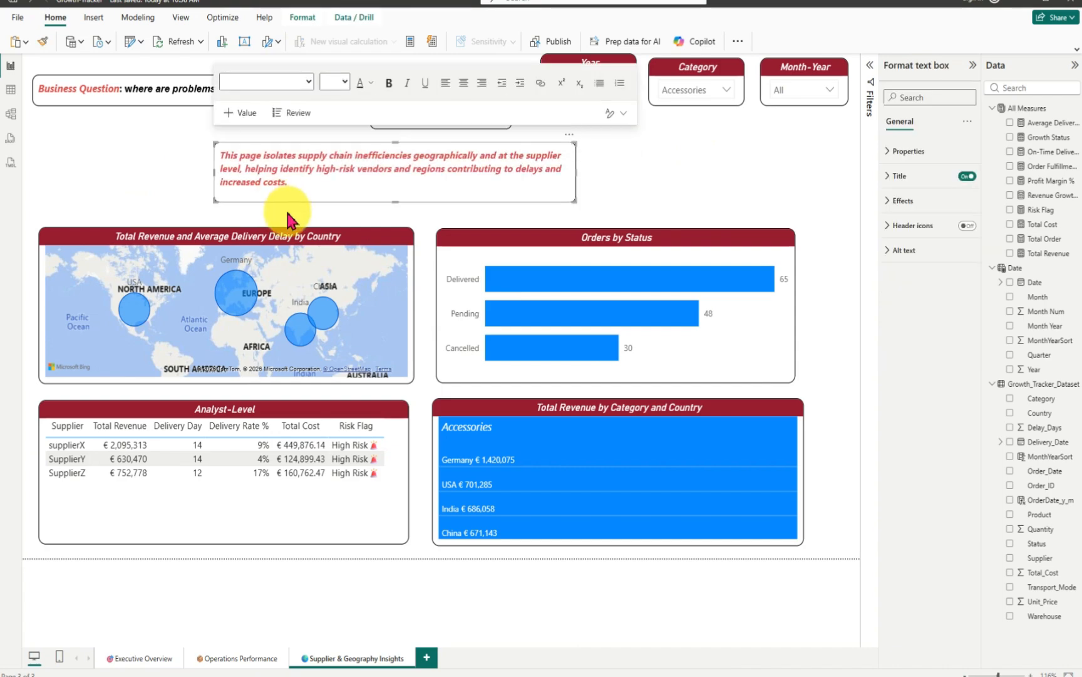
{"action": "left_click_drag", "start_coordinate": [242, 212], "coordinate": [342, 217]}
{"action": "left_click", "coordinate": [422, 166]}
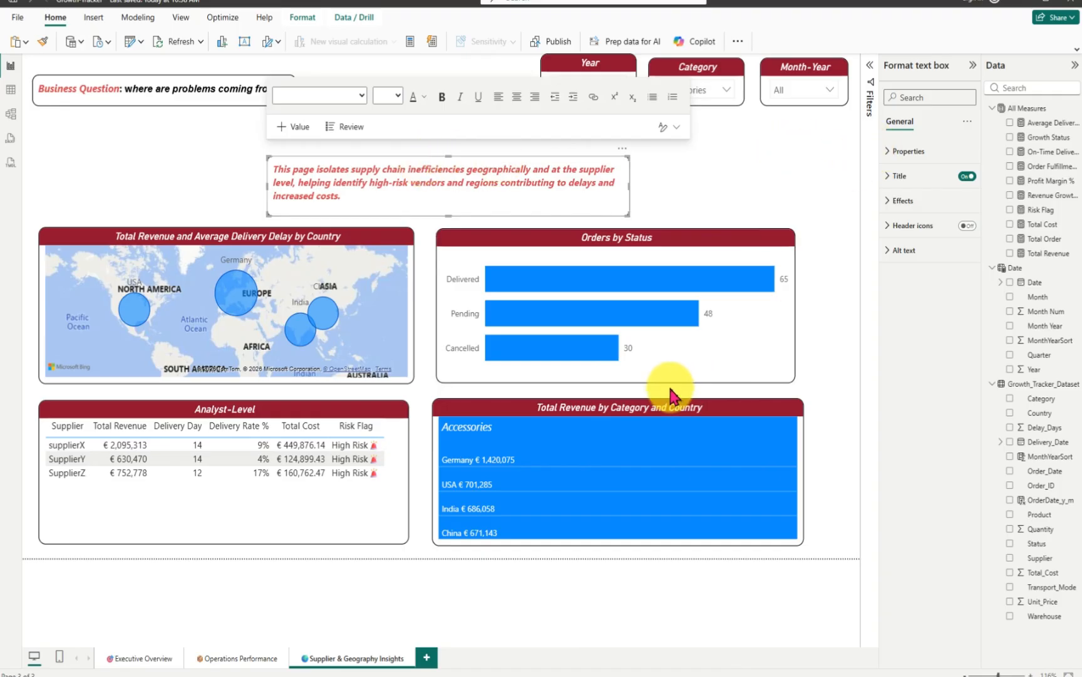
- Reduce the Orders by Status chart's height, shift it down and right, and line up the slightly narrowed revenue treemap beneath it
{"action": "left_click", "coordinate": [603, 379]}
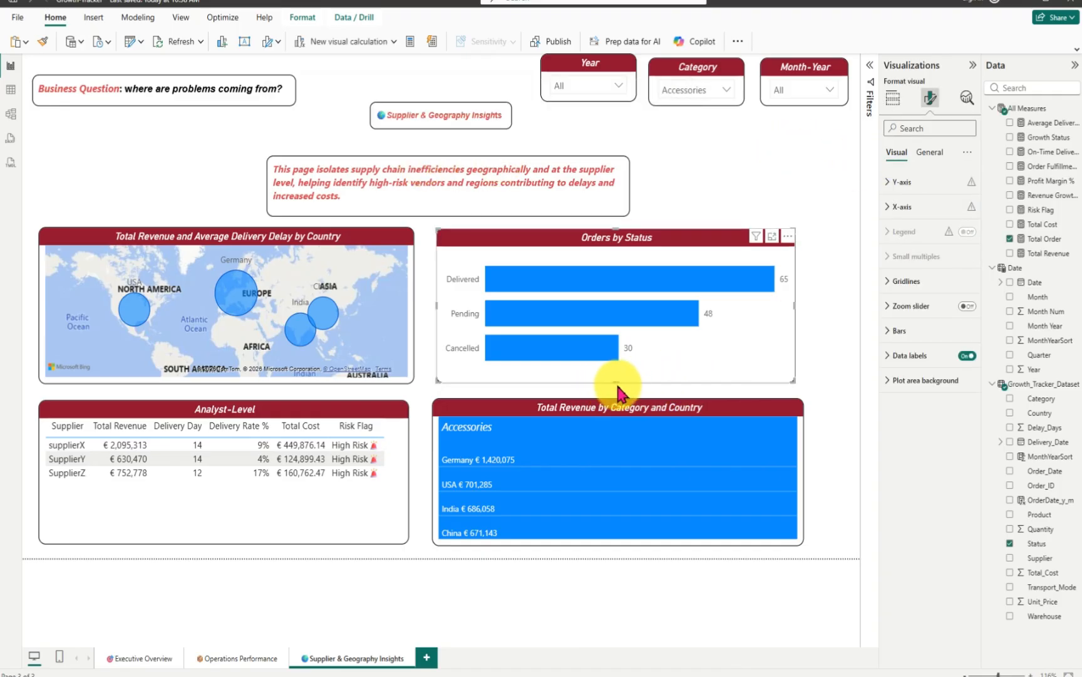
{"action": "left_click_drag", "start_coordinate": [618, 381], "coordinate": [624, 373]}
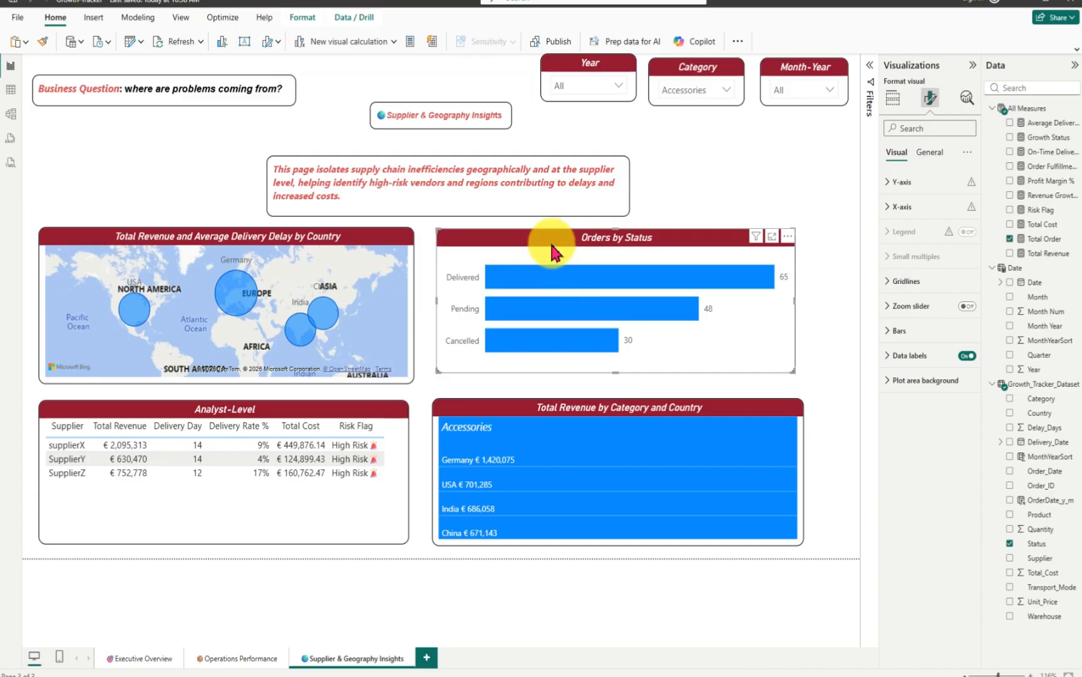
{"action": "left_click_drag", "start_coordinate": [555, 243], "coordinate": [560, 256]}
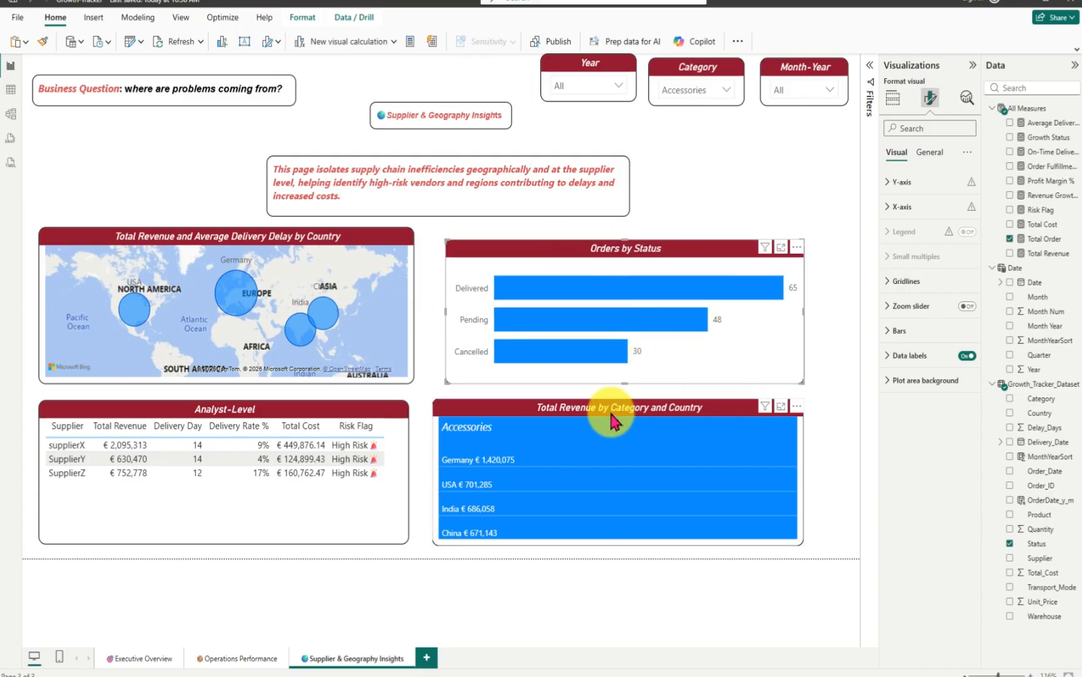
{"action": "left_click_drag", "start_coordinate": [517, 426], "coordinate": [526, 420]}
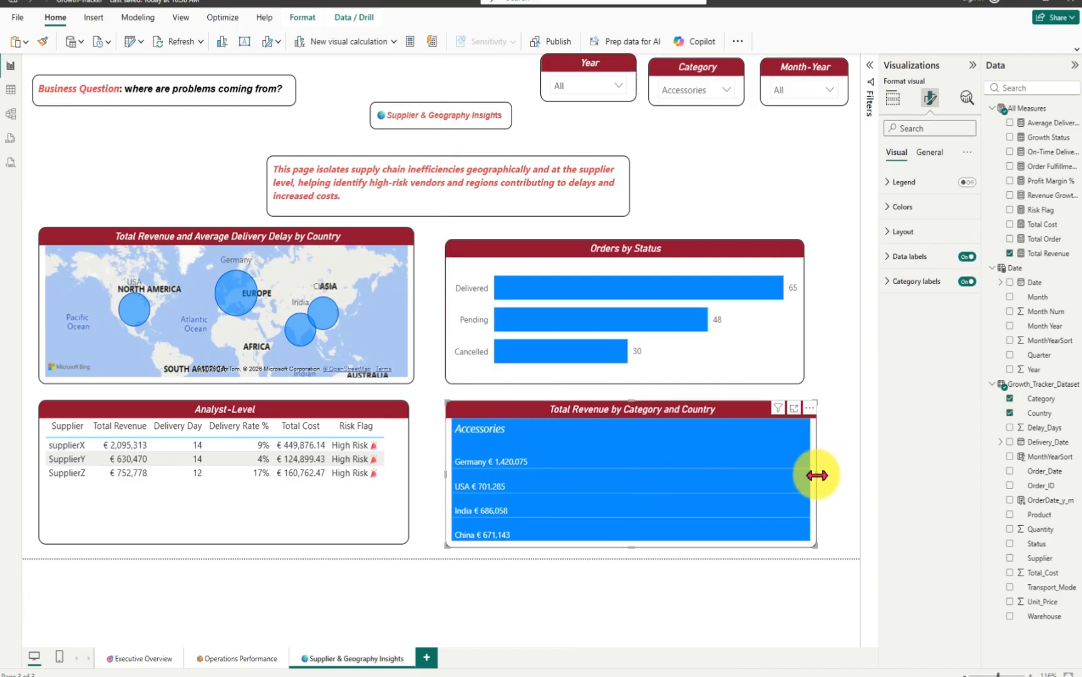
{"action": "left_click_drag", "start_coordinate": [817, 479], "coordinate": [813, 483]}
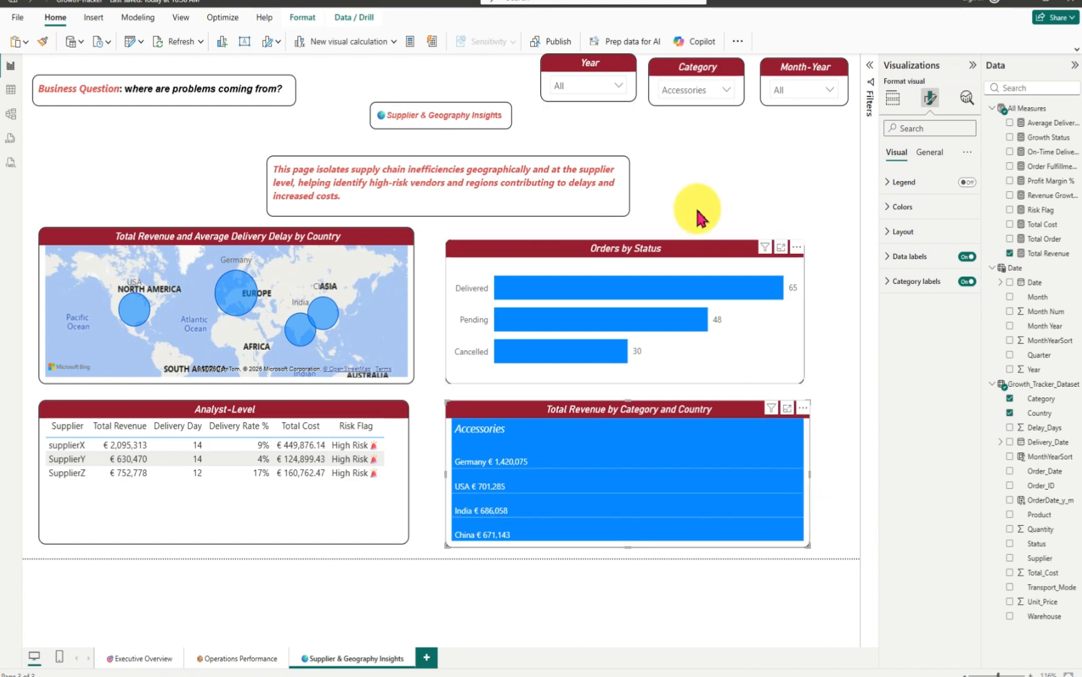
- Clear the Accessories selection from the Category slicer
{"action": "left_click", "coordinate": [727, 91]}
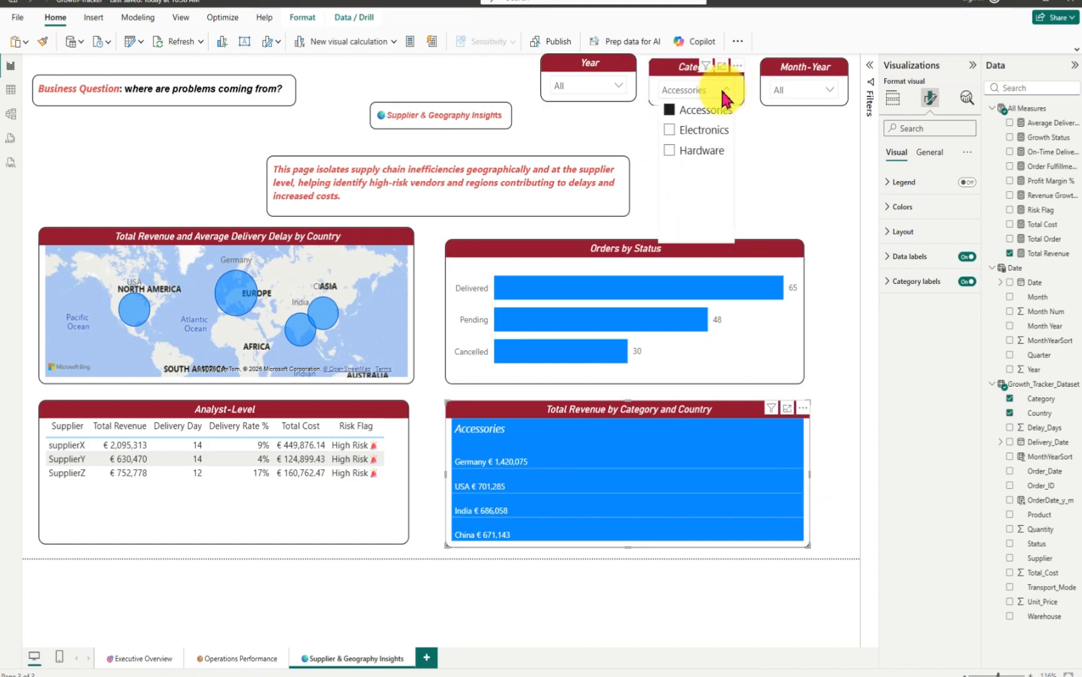
{"action": "left_click", "coordinate": [669, 109]}
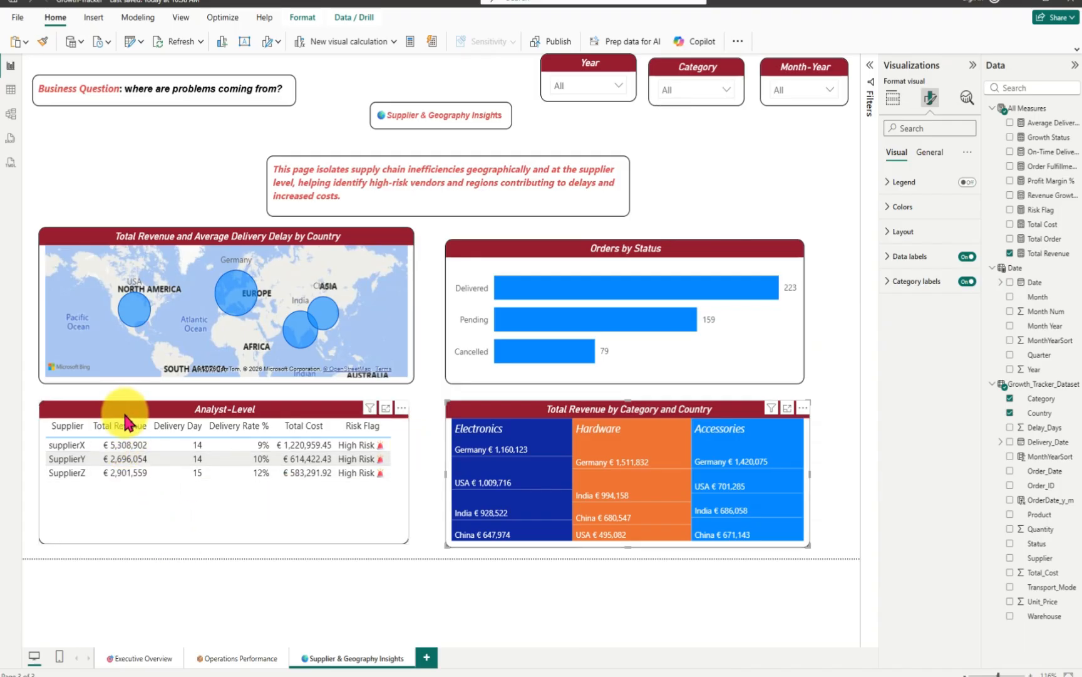
- Shift the supplier table, treemap, country map and Orders by Status chart down into two aligned rows, reducing the map's height and width
{"action": "left_click_drag", "start_coordinate": [123, 411], "coordinate": [125, 426]}
{"action": "left_click_drag", "start_coordinate": [504, 415], "coordinate": [488, 421]}
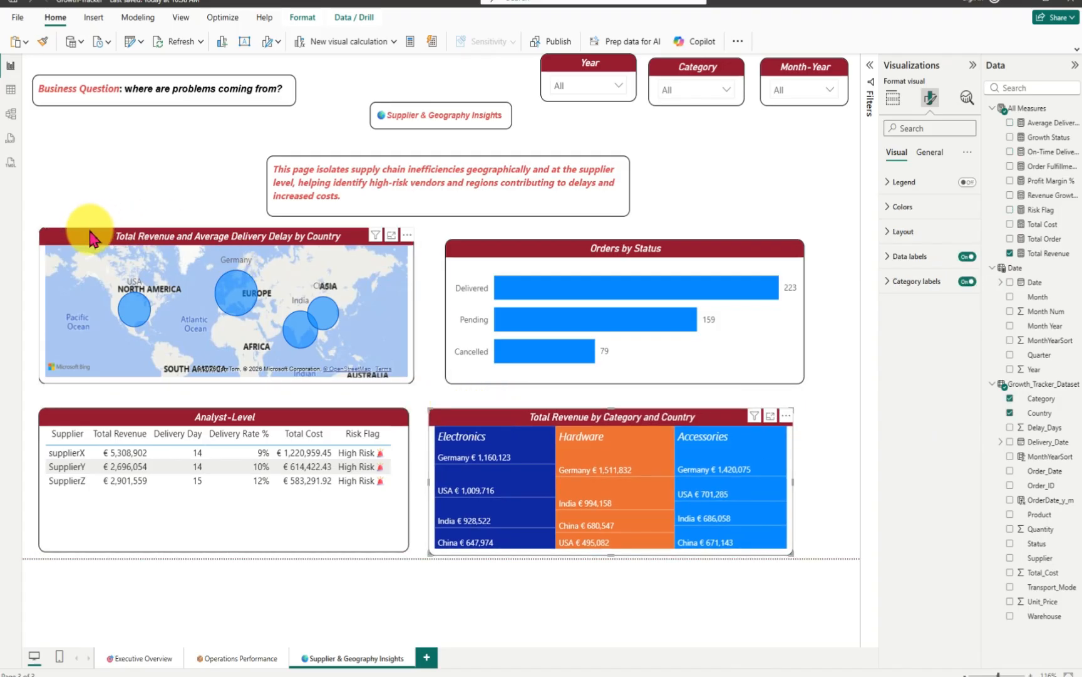
{"action": "left_click_drag", "start_coordinate": [91, 237], "coordinate": [92, 244]}
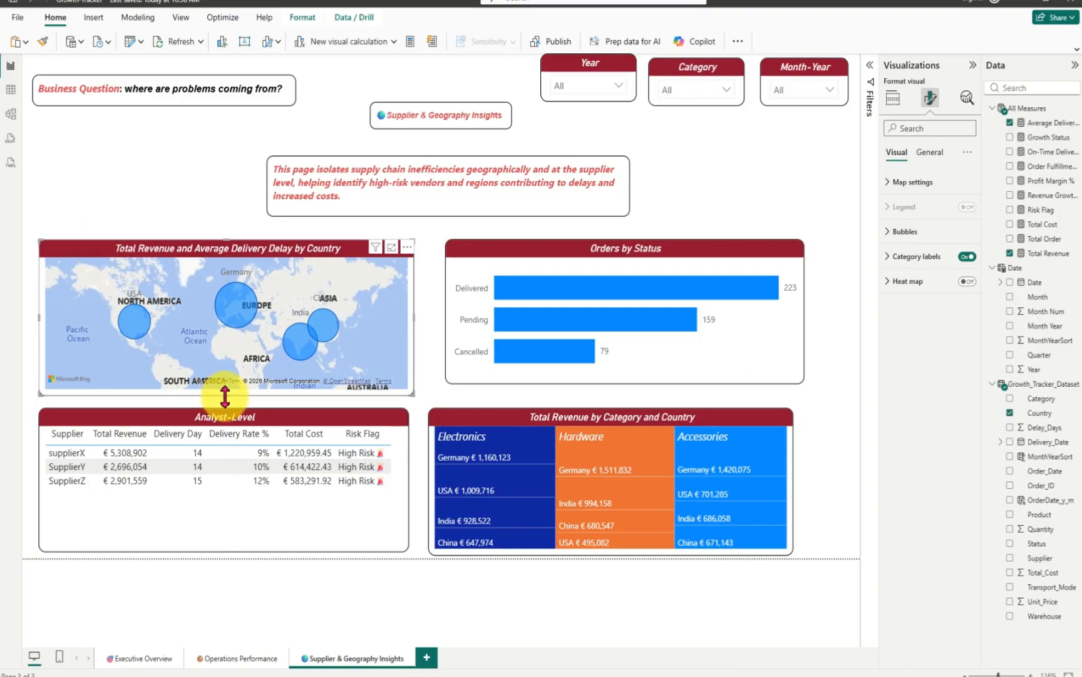
{"action": "left_click_drag", "start_coordinate": [226, 396], "coordinate": [228, 392]}
{"action": "mouse_move", "coordinate": [110, 262]}
{"action": "left_mouse_down"}
{"action": "mouse_move", "coordinate": [115, 270]}
{"action": "mouse_move", "coordinate": [111, 259]}
{"action": "left_mouse_up"}
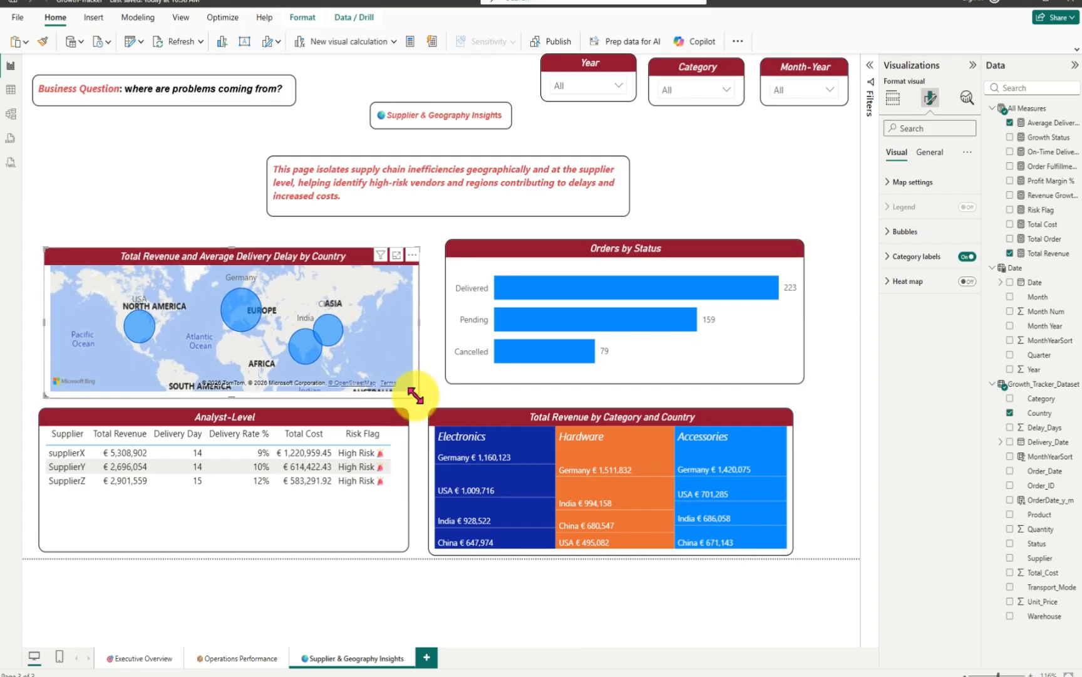
{"action": "left_click_drag", "start_coordinate": [417, 398], "coordinate": [404, 398]}
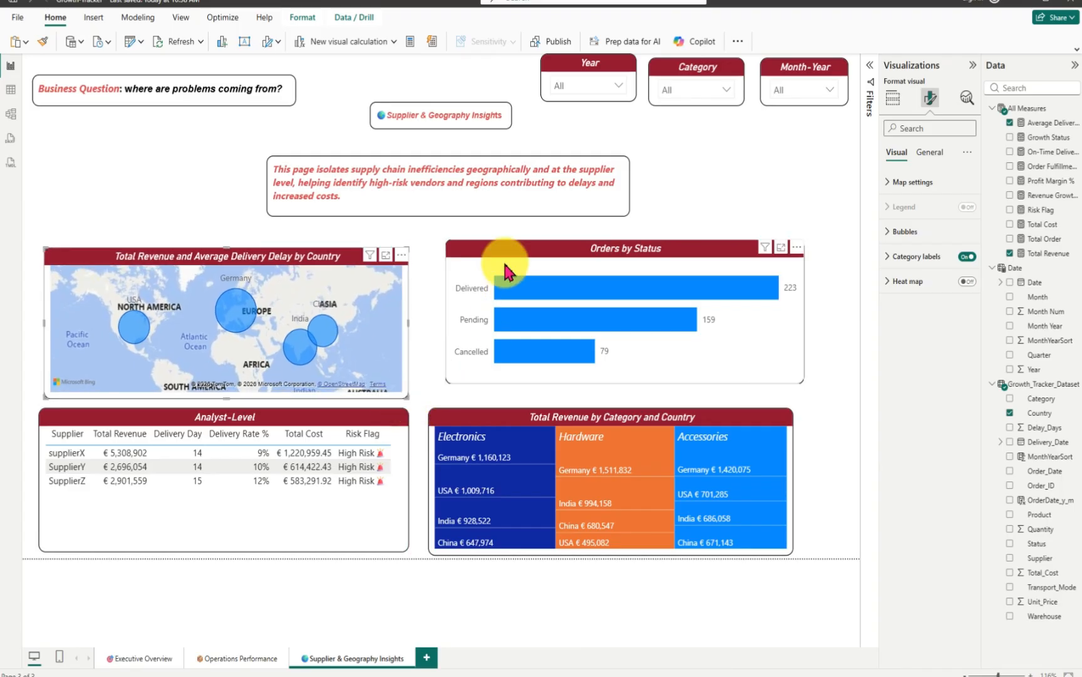
{"action": "left_click_drag", "start_coordinate": [508, 264], "coordinate": [487, 274]}
{"action": "left_click", "coordinate": [470, 224]}
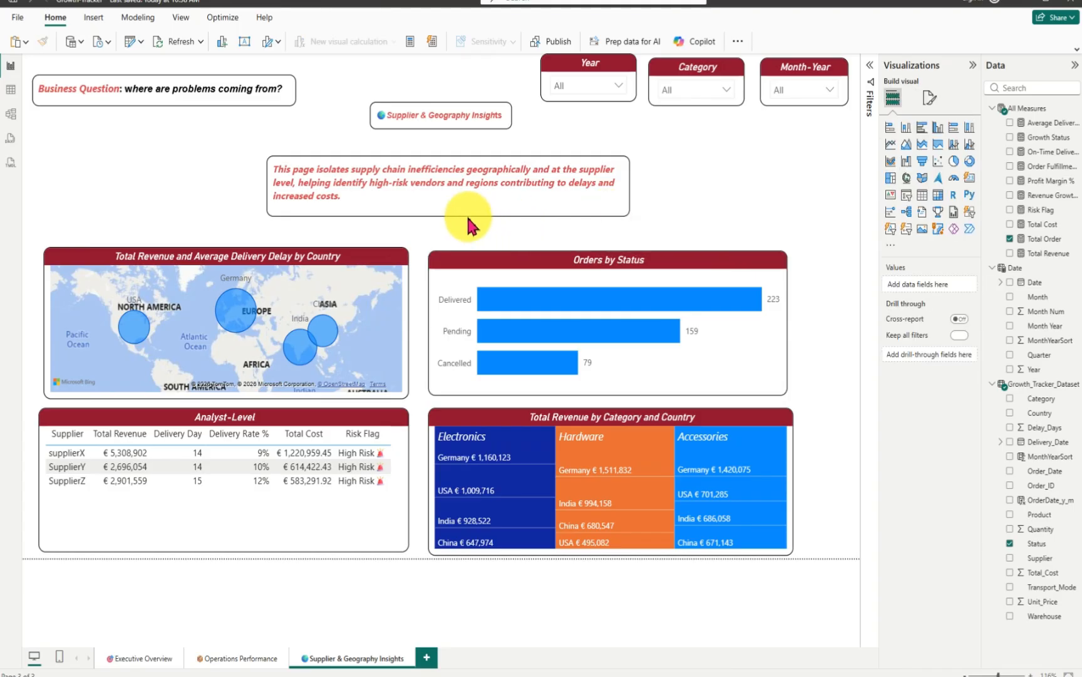
- Move the page description box slightly down and right, and align the Year slicer with the Category and Month-Year slicers
{"action": "left_click_drag", "start_coordinate": [451, 220], "coordinate": [456, 234]}
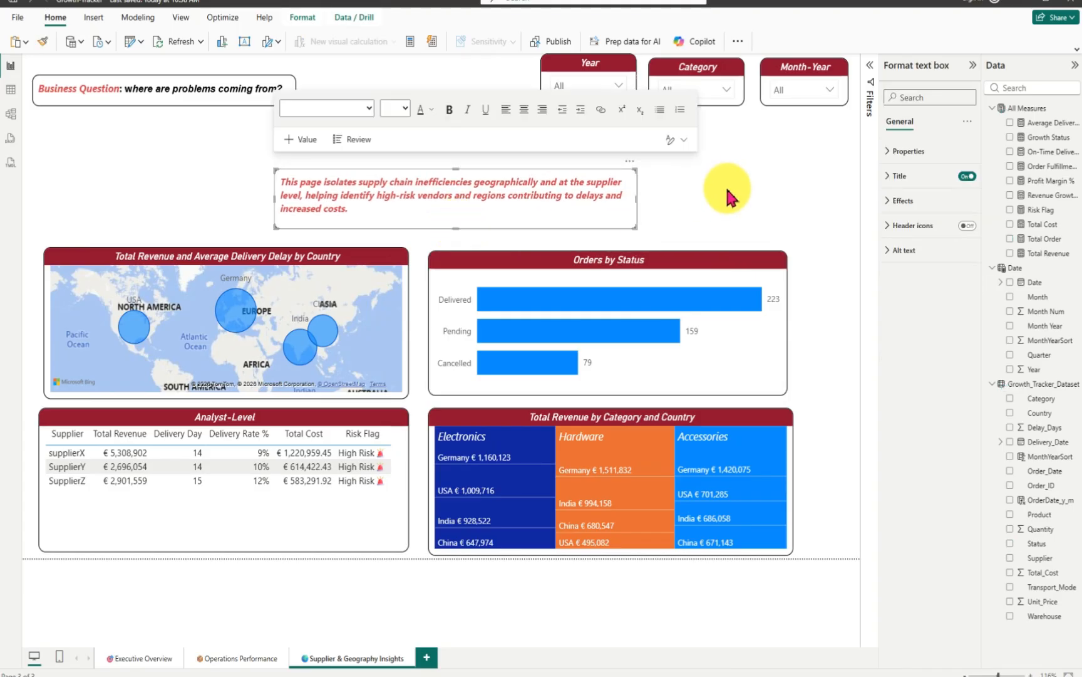
{"action": "left_click", "coordinate": [732, 187]}
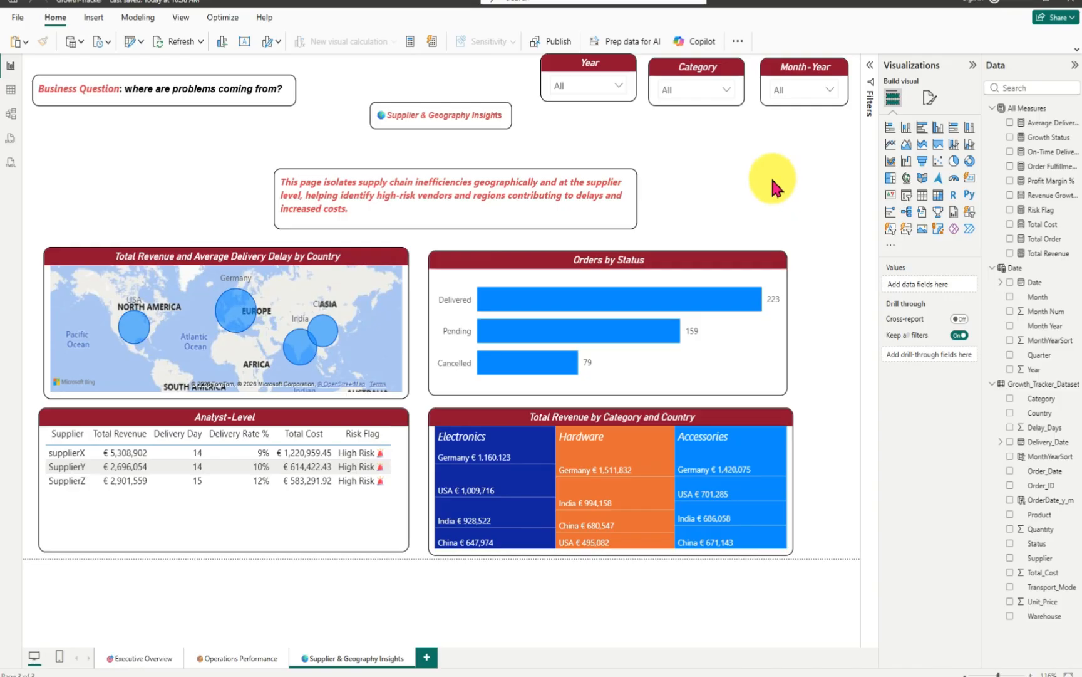
{"action": "left_click", "coordinate": [559, 79]}
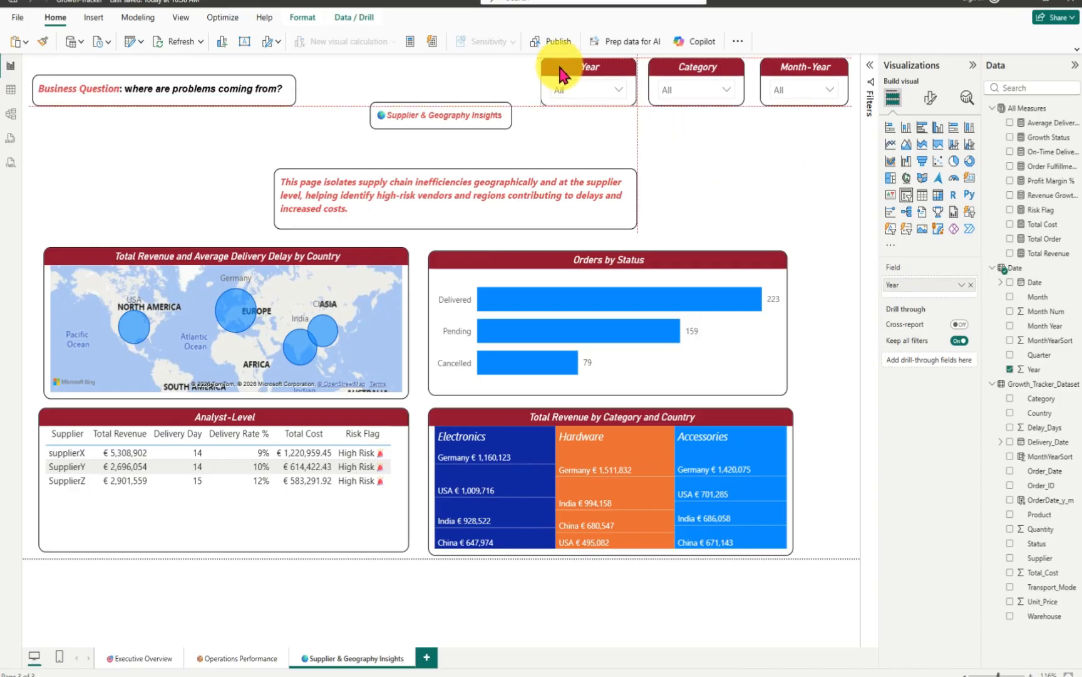
{"action": "left_click_drag", "start_coordinate": [559, 68], "coordinate": [559, 69]}
{"action": "left_click", "coordinate": [739, 174]}
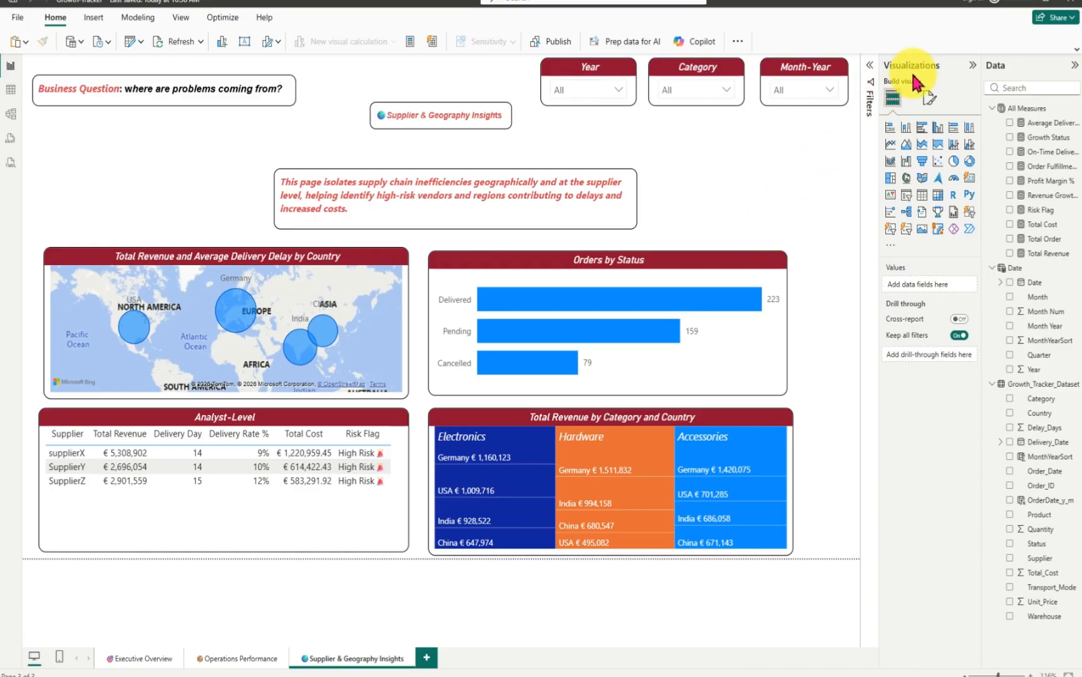
- Collapse the Visualizations and Data panes to enlarge the report page
{"action": "left_click", "coordinate": [972, 66]}
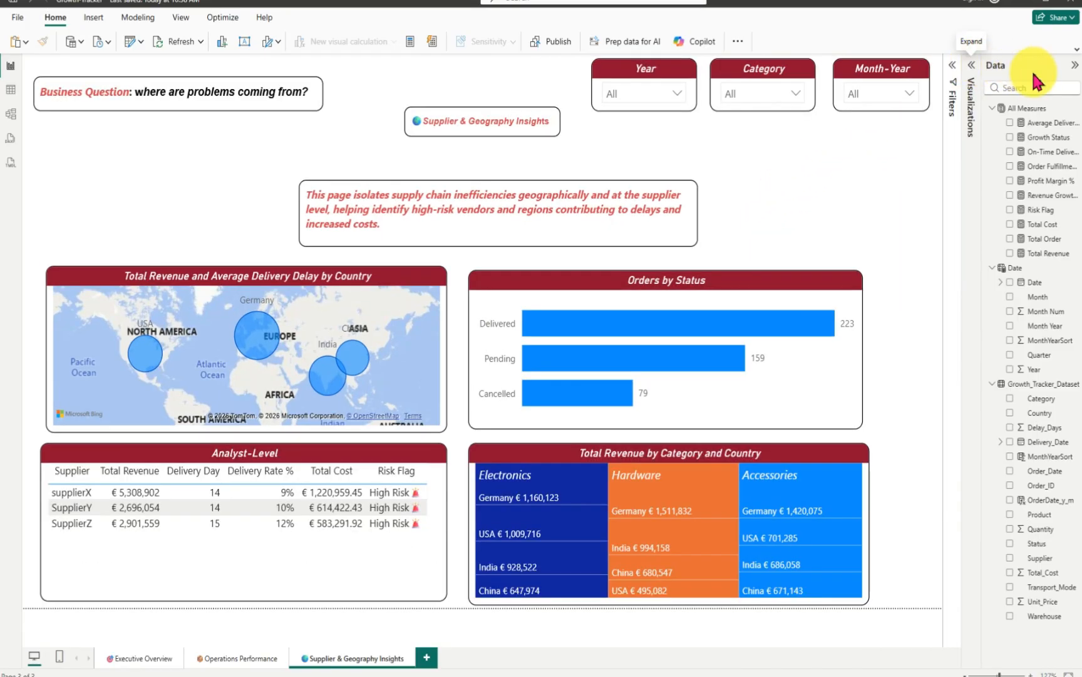
{"action": "left_click", "coordinate": [1075, 65]}
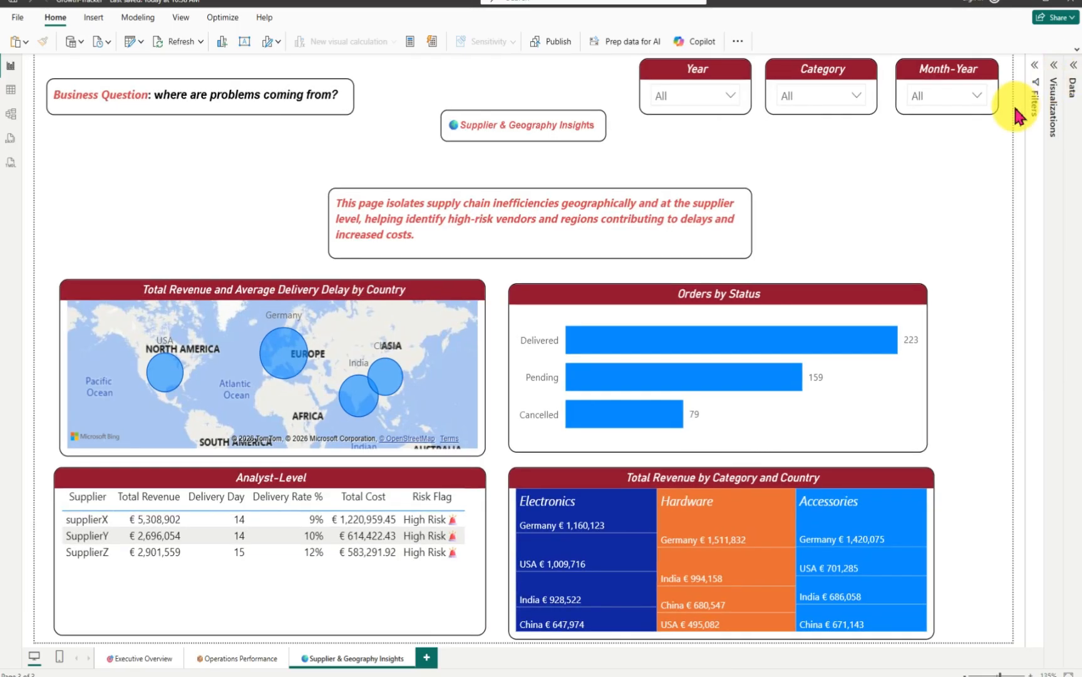